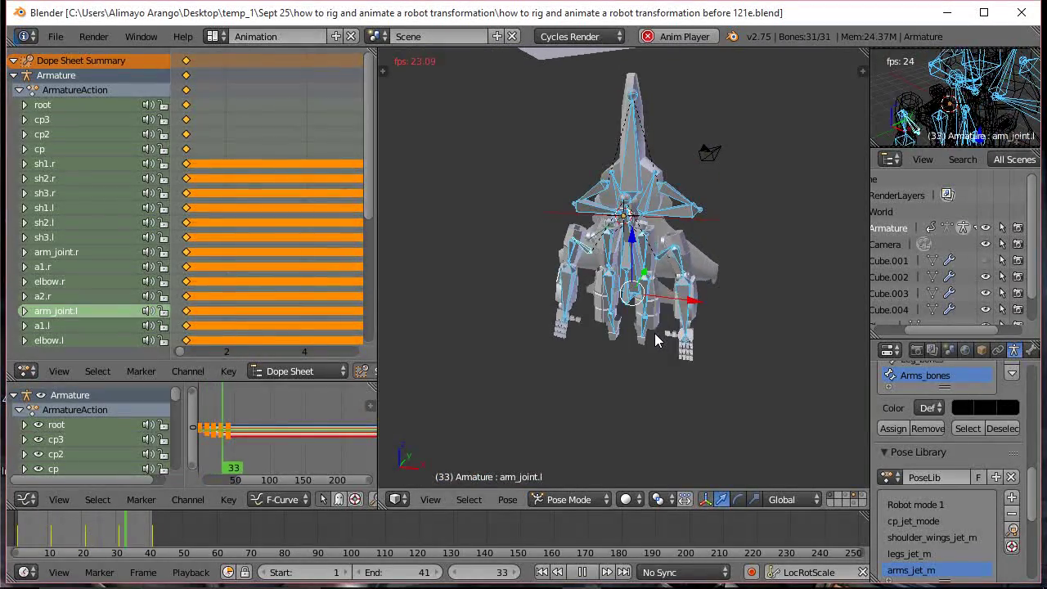
# Turn on Only Render for the 3D view and watch the robot transformation play back without the armature from another angle
pyautogui.press('n')
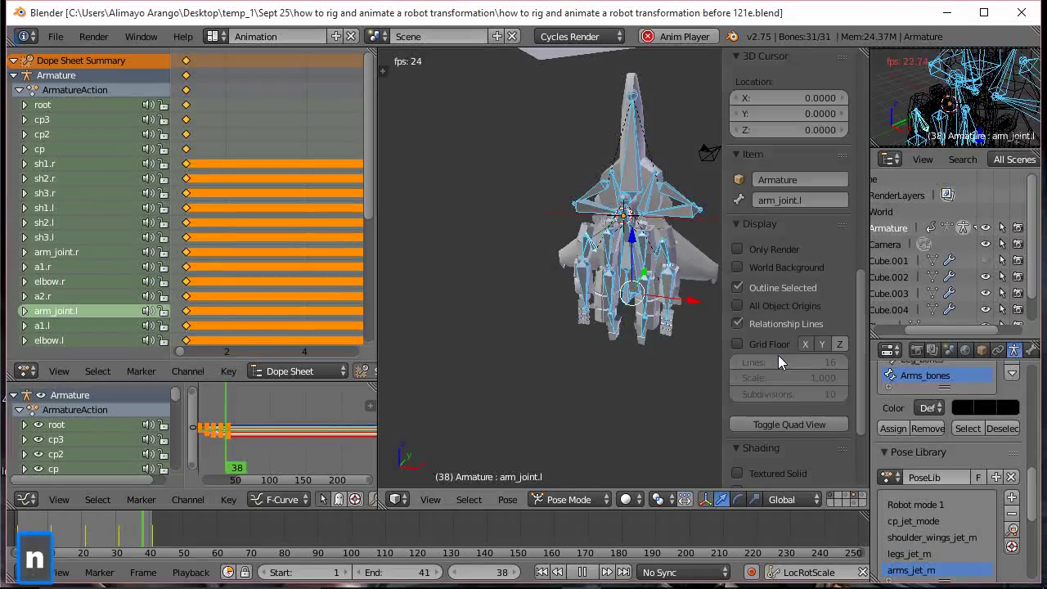
pyautogui.click(737, 247)
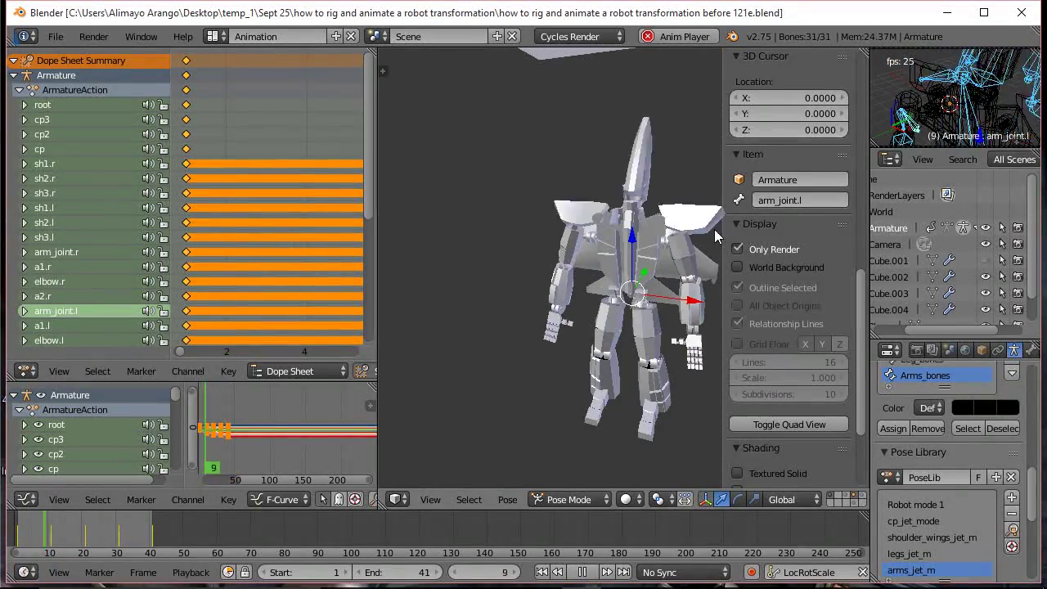
pyautogui.press('n')
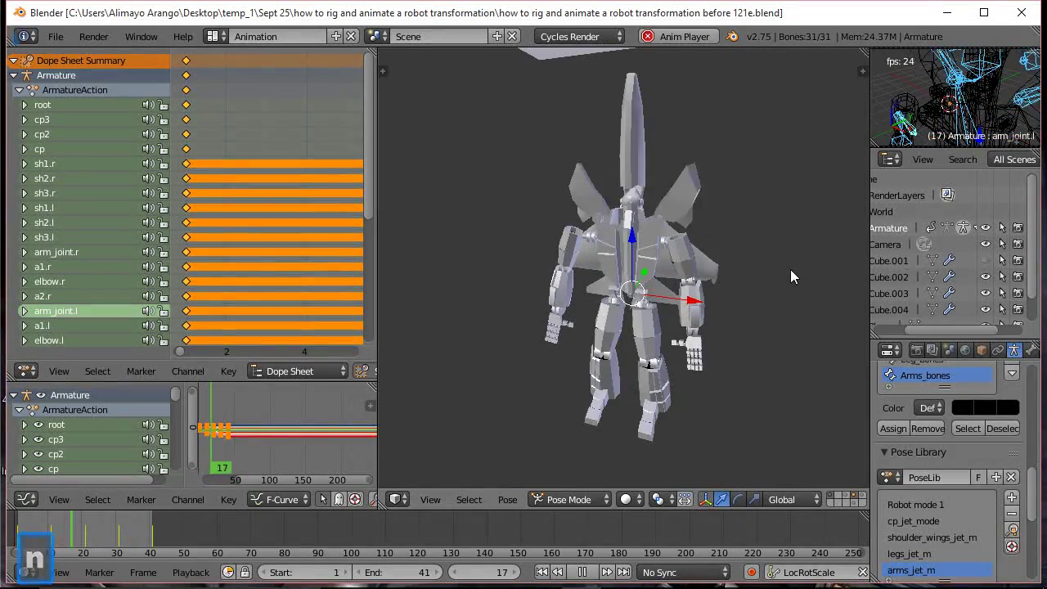
pyautogui.moveTo(725, 277); pyautogui.dragTo(496, 280, button='middle')
pyautogui.moveTo(762, 272); pyautogui.dragTo(586, 276, button='middle')
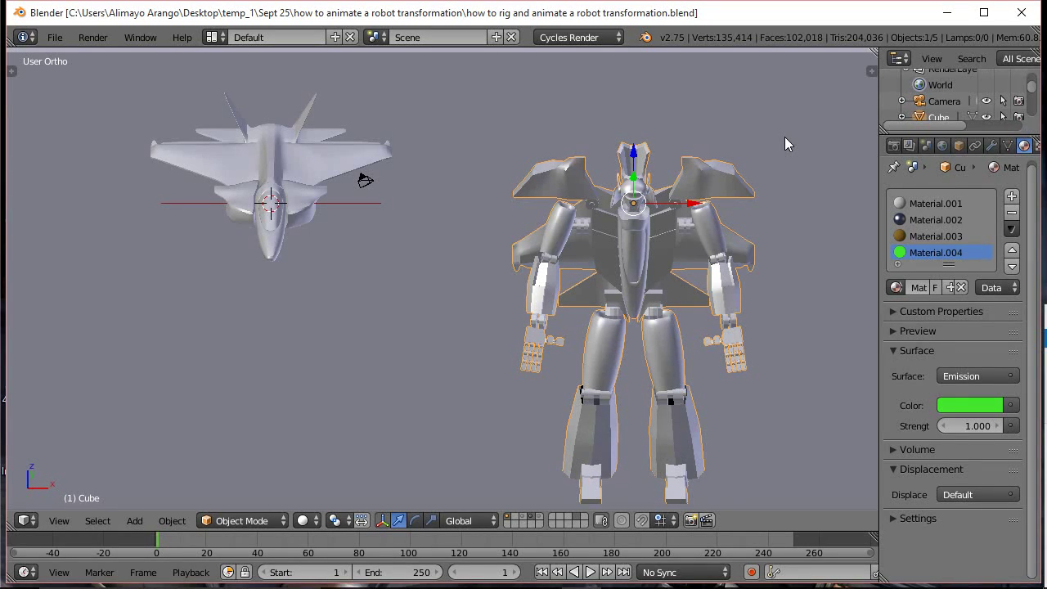
# Review the Input settings and the list of enabled add-ons in the user preferences
pyautogui.click(841, 16)
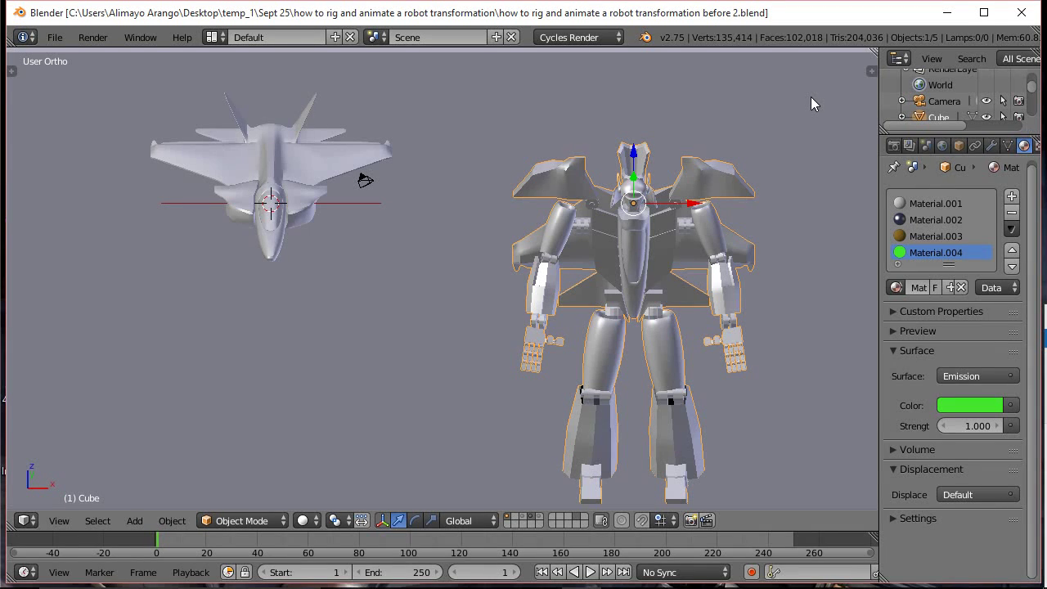
pyautogui.click(51, 37)
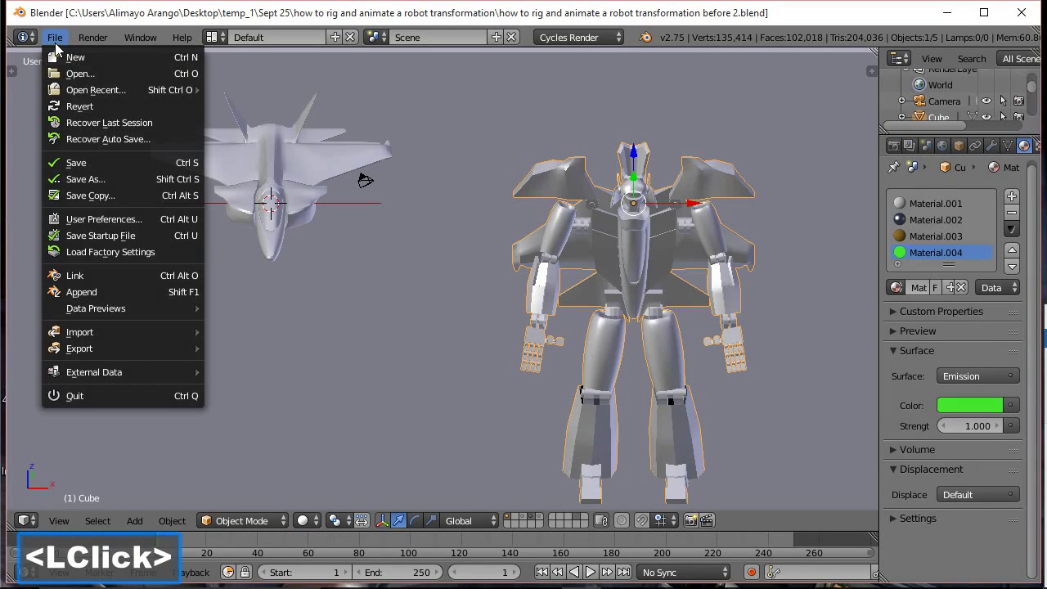
pyautogui.click(132, 219)
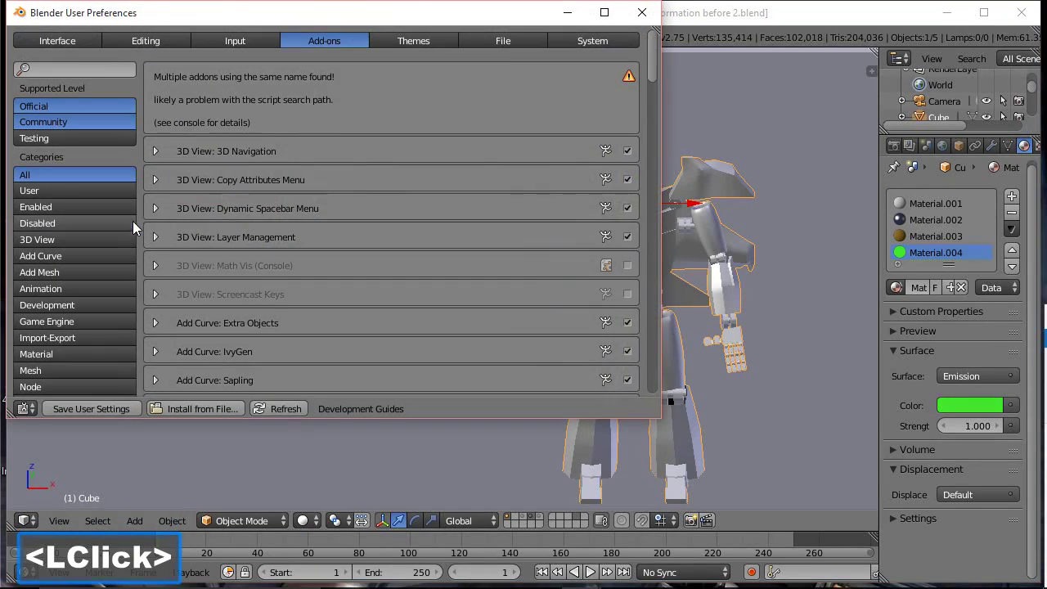
pyautogui.click(249, 49)
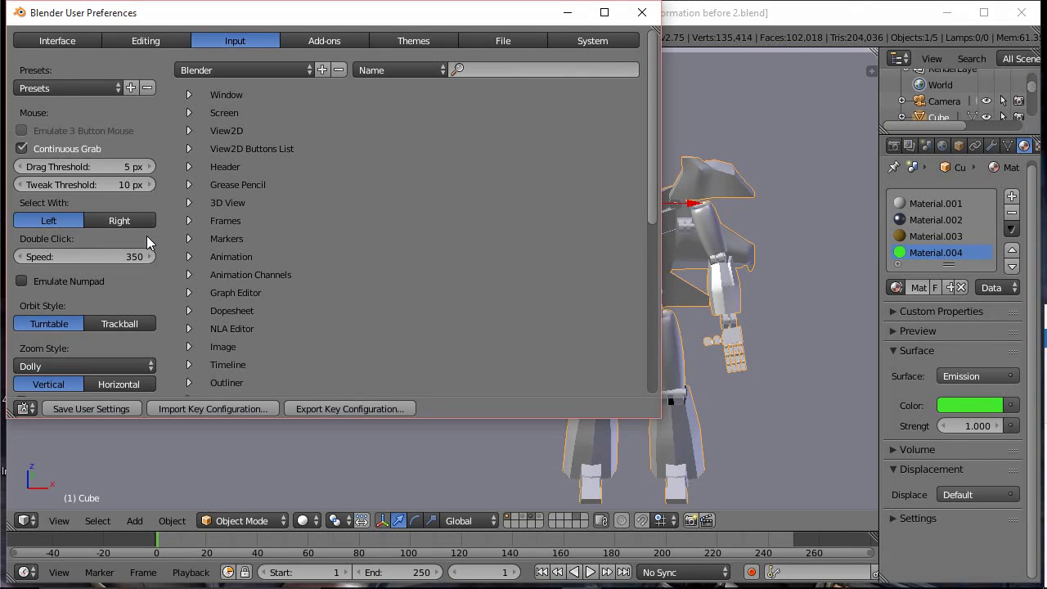
pyautogui.click(322, 43)
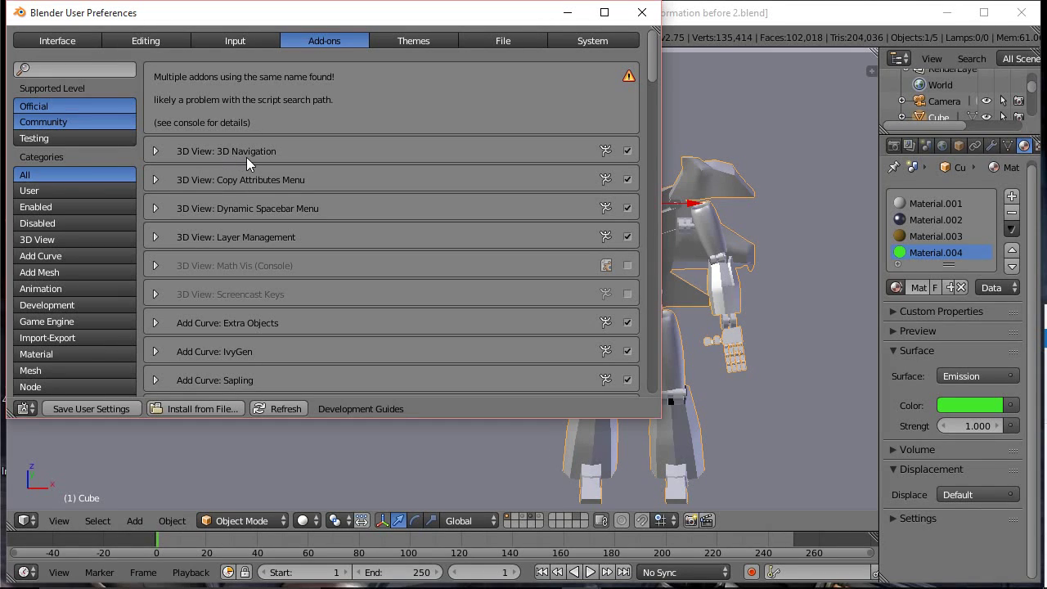
pyautogui.moveTo(655, 65); pyautogui.dragTo(648, 294)
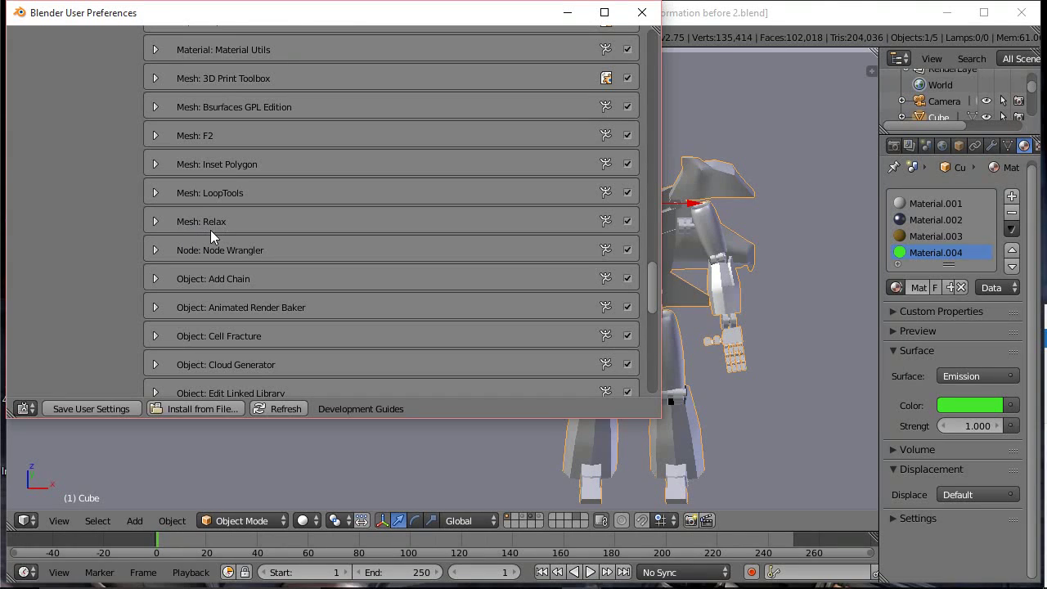
pyautogui.moveTo(653, 271); pyautogui.dragTo(586, 358)
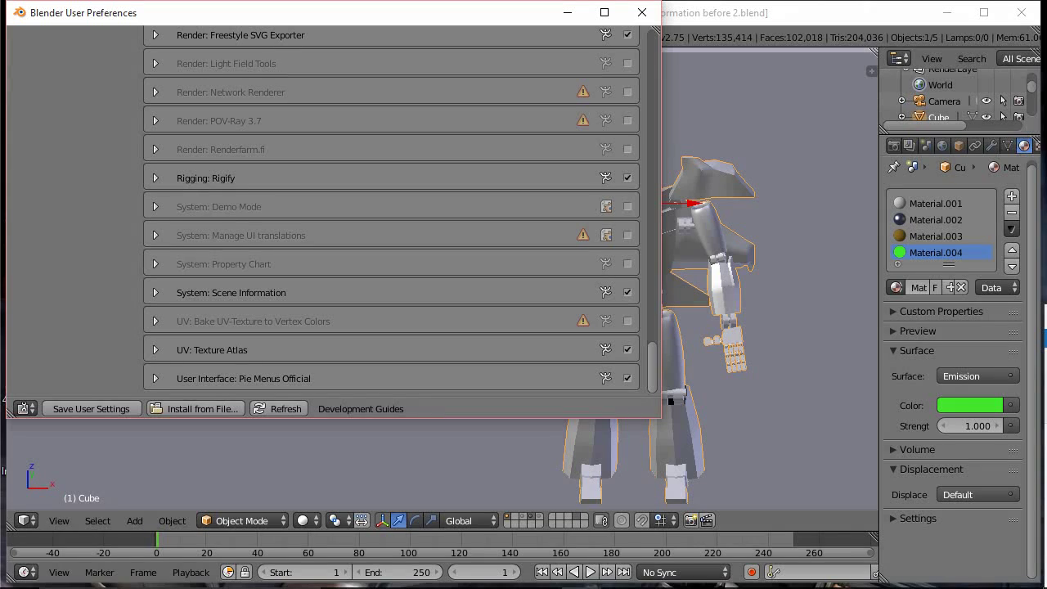
pyautogui.click(642, 13)
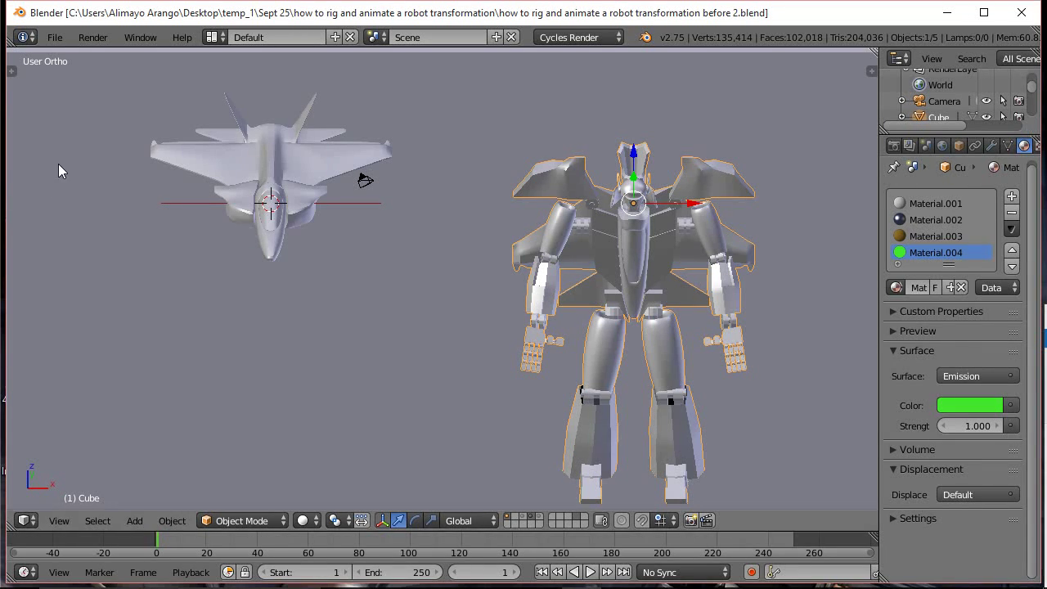
# Show the 3D Nav tools and put the robot mesh into Edit Mode with nothing selected
pyautogui.press('t')
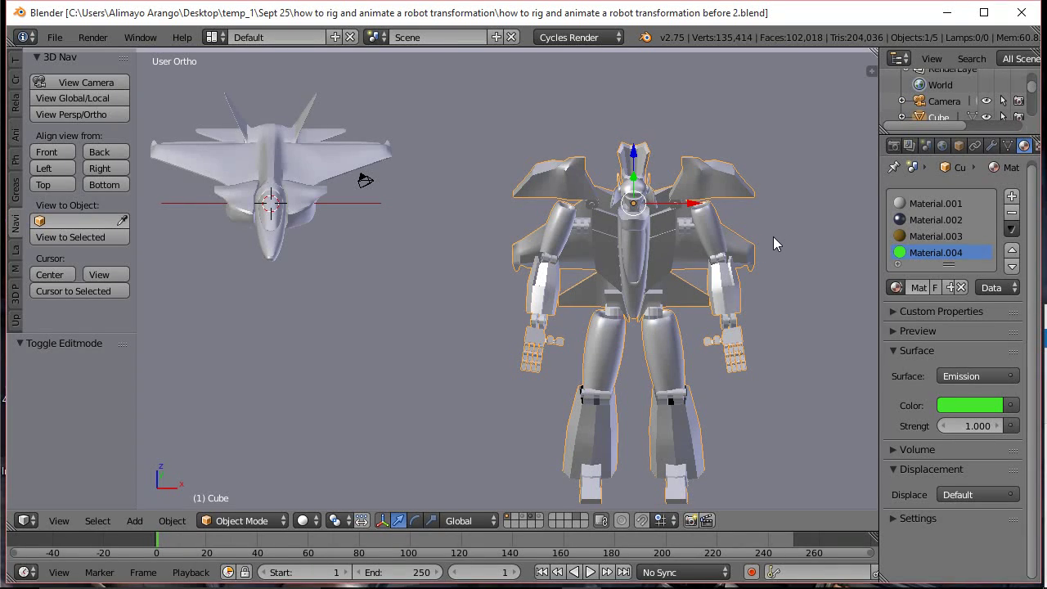
pyautogui.moveTo(778, 241)
pyautogui.mouseDown(button='middle')
pyautogui.moveTo(785, 255)
pyautogui.moveTo(775, 270)
pyautogui.moveTo(774, 233)
pyautogui.mouseUp(button='middle')
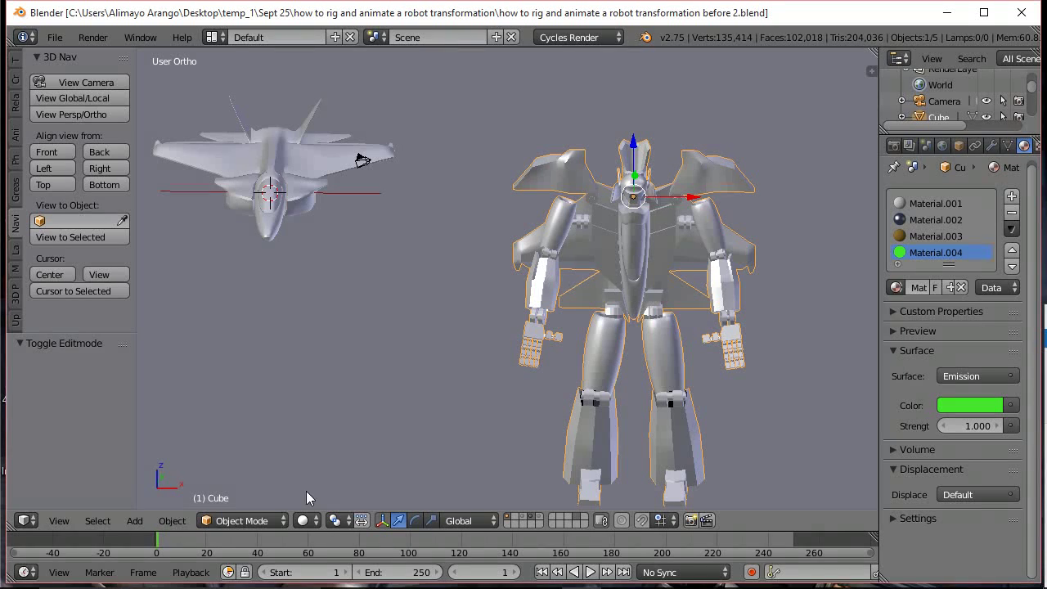
pyautogui.click(266, 529)
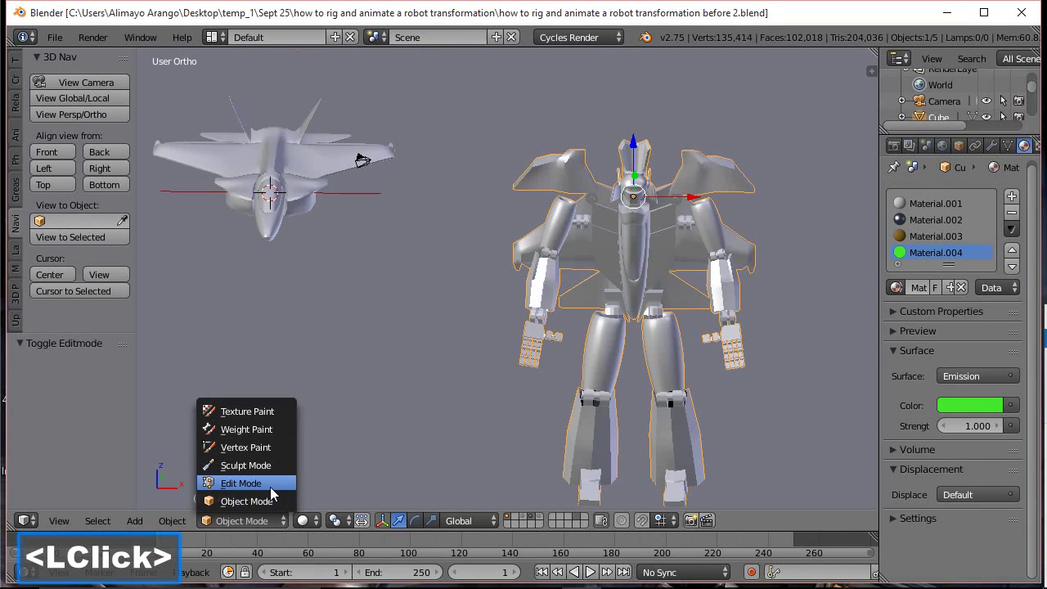
pyautogui.click(270, 487)
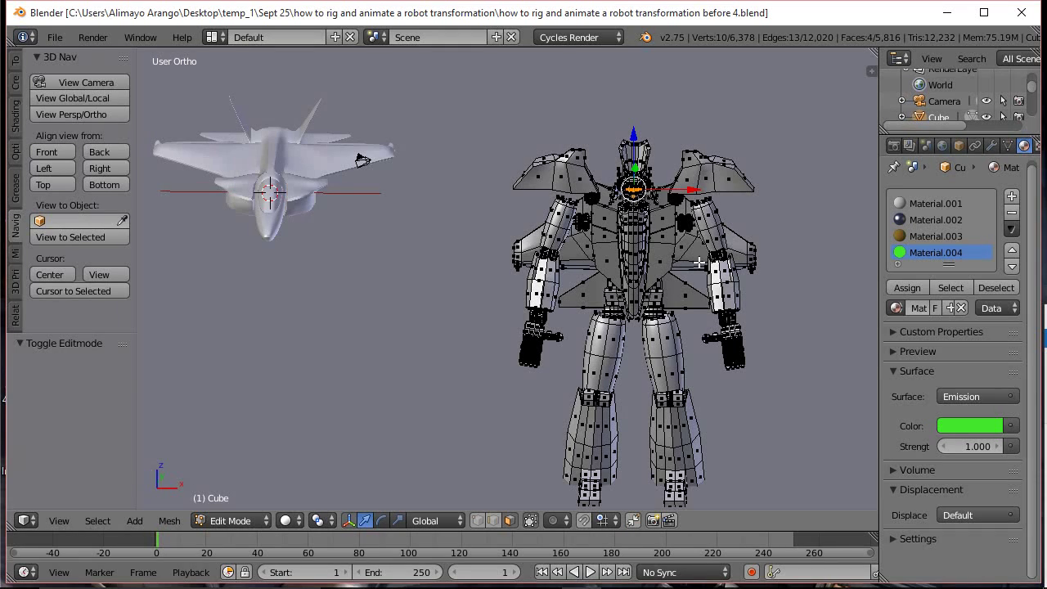
pyautogui.press('a')
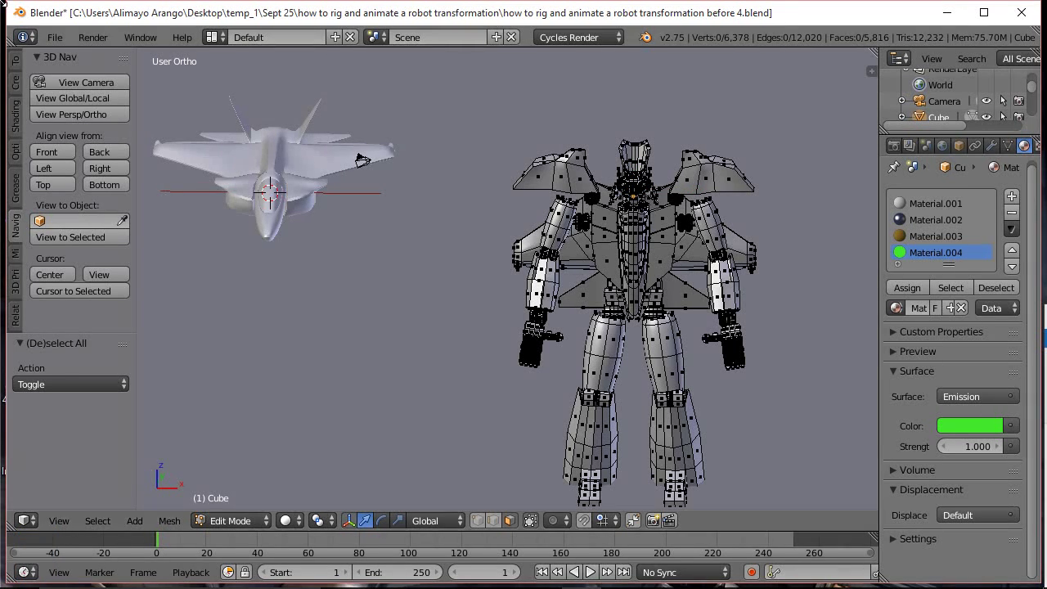
# Align the view to the front and reset the 3D cursor to the scene centre, framing both models
pyautogui.click(65, 150)
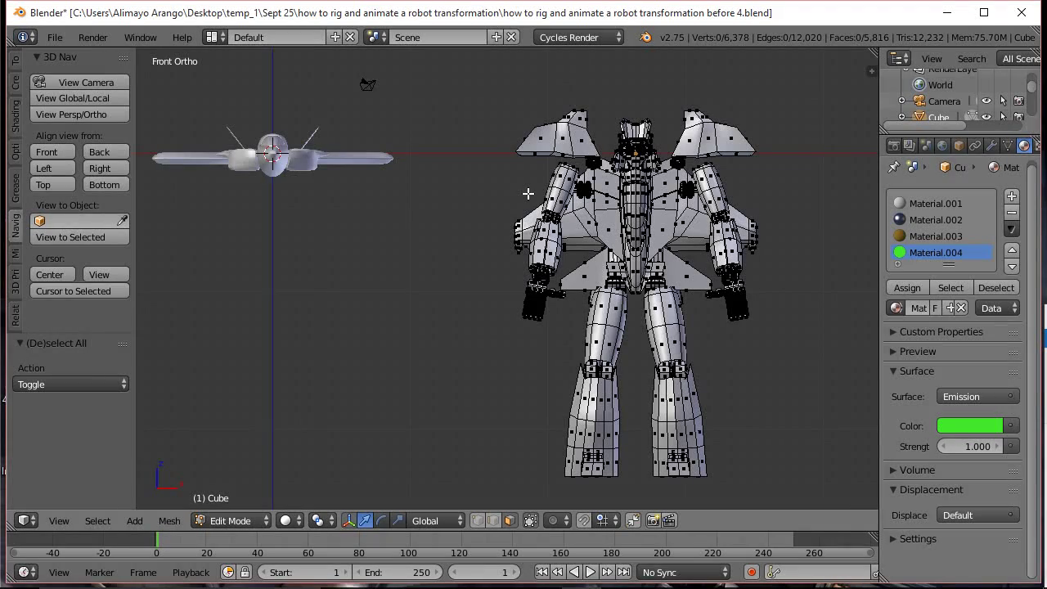
pyautogui.hotkey('shift', 'c')
pyautogui.scroll(14, 459, 261)
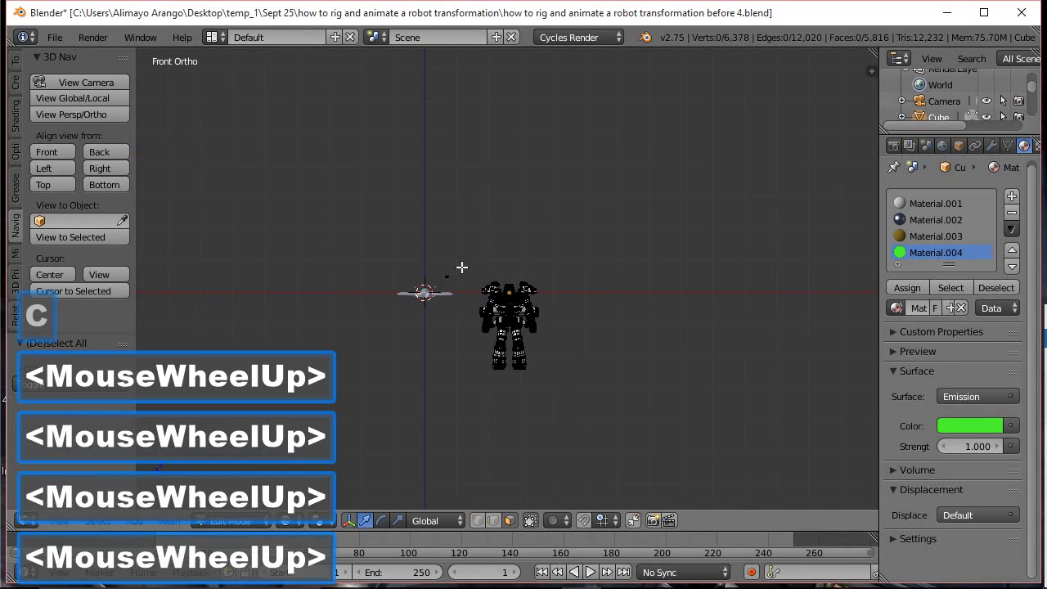
pyautogui.keyDown('shift'); pyautogui.moveTo(516, 391); pyautogui.dragTo(507, 220, button='middle'); pyautogui.keyUp('shift')
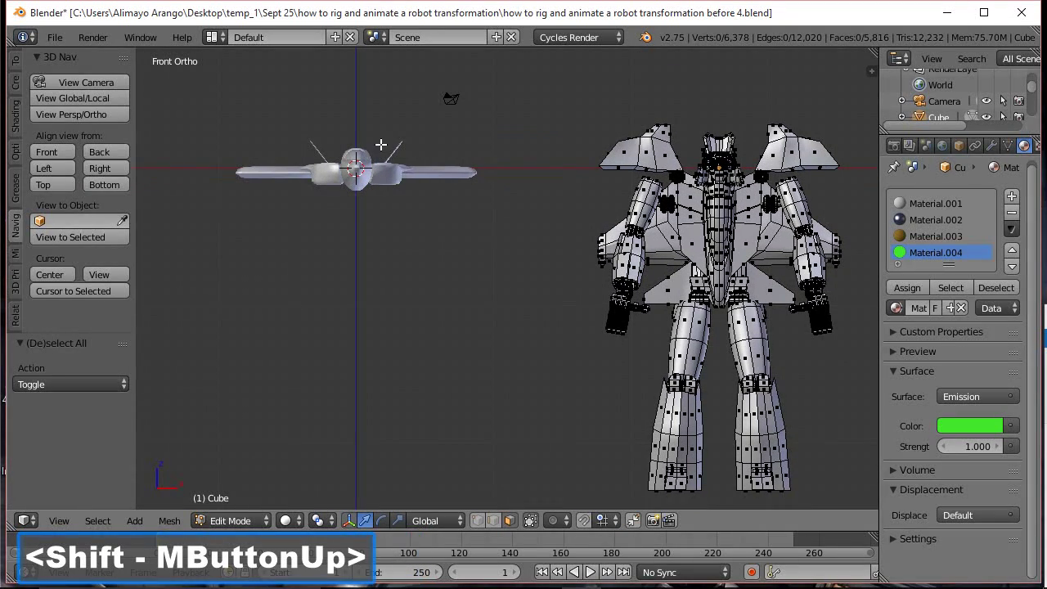
# Return to Object Mode and snap the robot to the 3D cursor using Selection to Cursor (Offset)
pyautogui.click(244, 521)
pyautogui.click(250, 502)
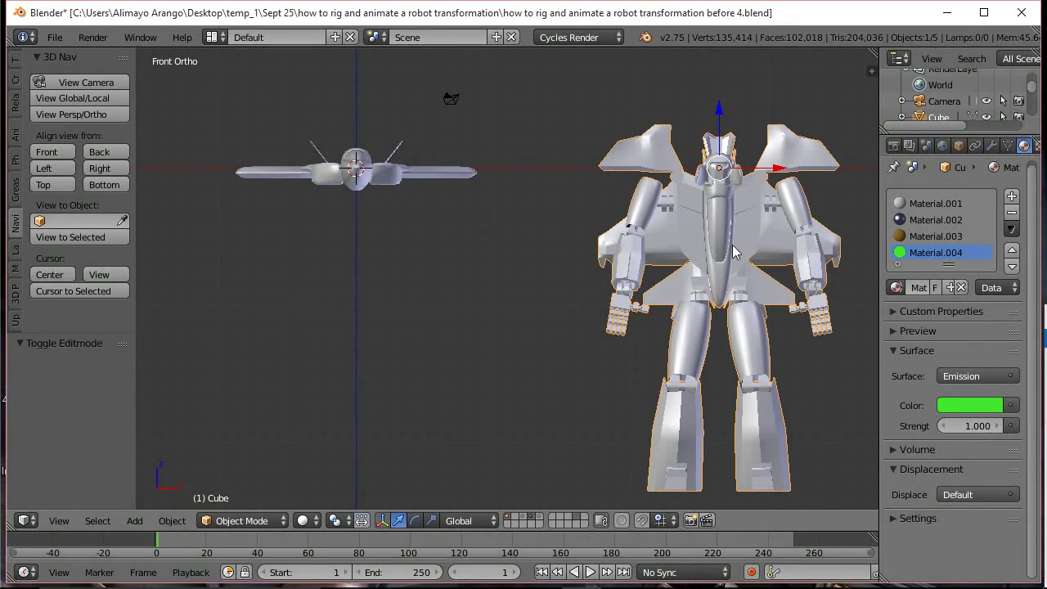
pyautogui.hotkey('shift', 's')
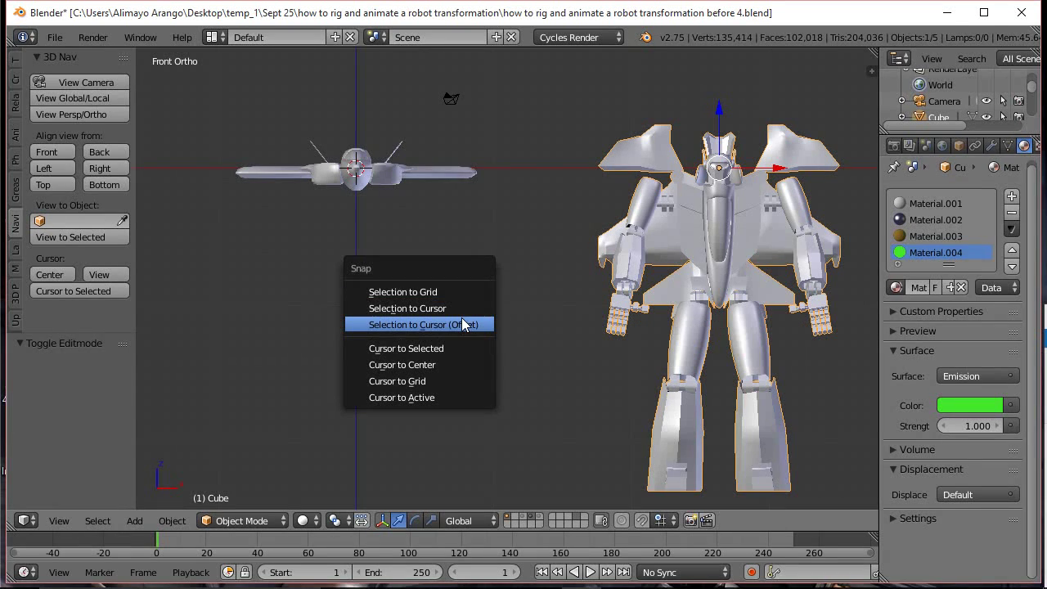
pyautogui.click(458, 324)
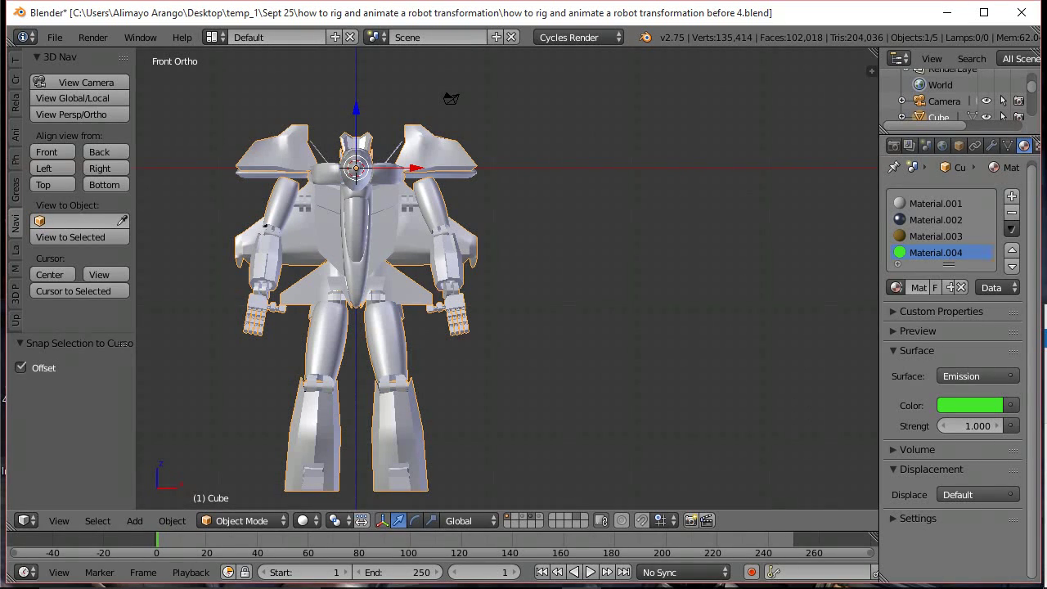
# Move the jet model along the negative X axis until it stands clear of the robot, ending with a shift of about -7.5
pyautogui.moveTo(562, 165); pyautogui.dragTo(518, 178, button='middle')
pyautogui.click(385, 141)
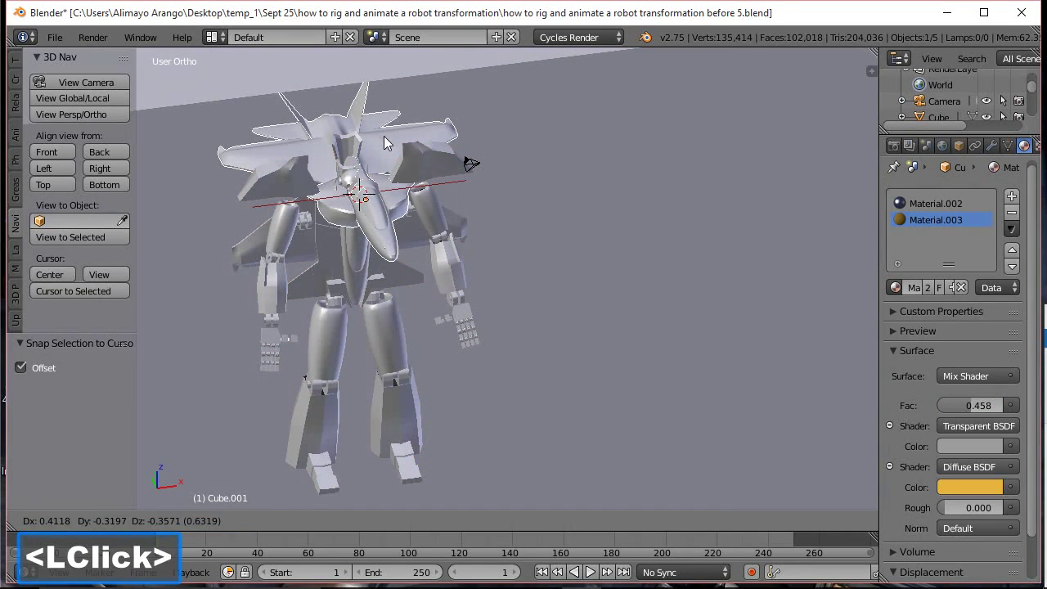
pyautogui.rightClick(391, 120)
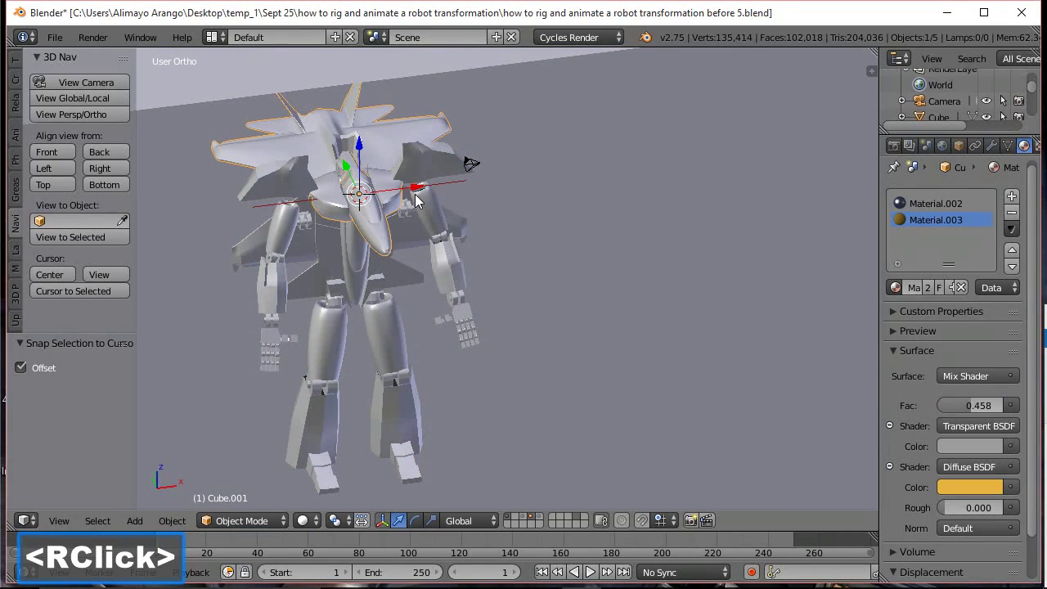
pyautogui.moveTo(416, 200); pyautogui.dragTo(251, 211)
pyautogui.scroll(-2, 342, 206)
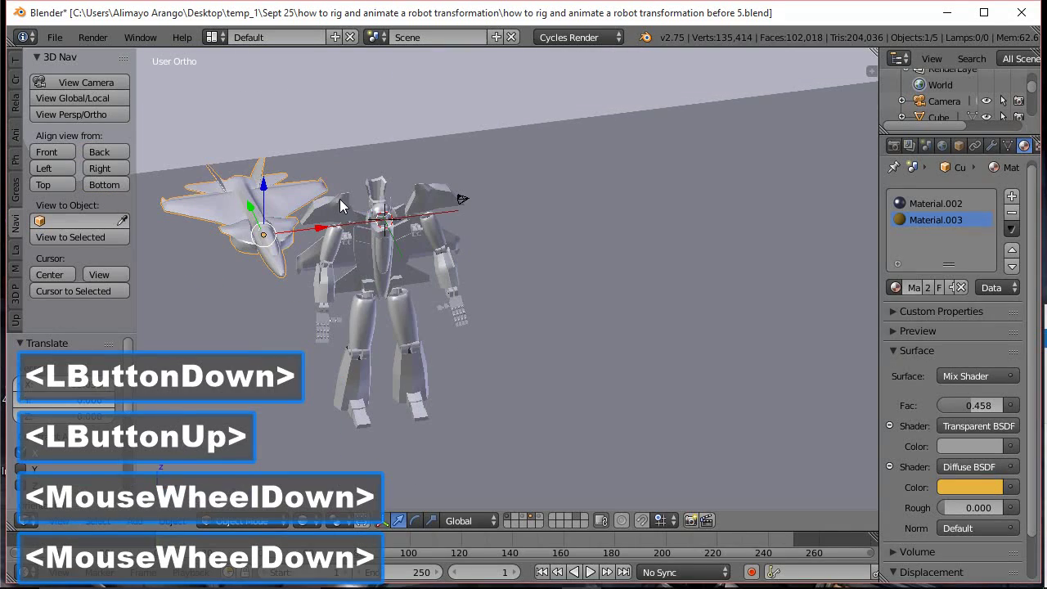
pyautogui.moveTo(311, 236); pyautogui.dragTo(251, 247)
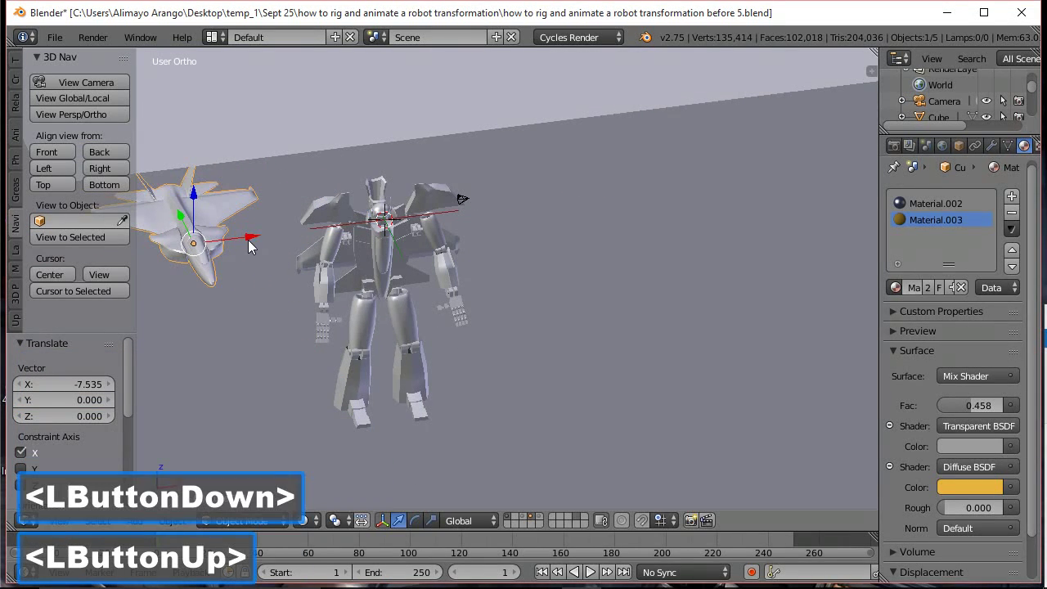
# Align the view to the front and select the robot, framing its whole body
pyautogui.click(47, 151)
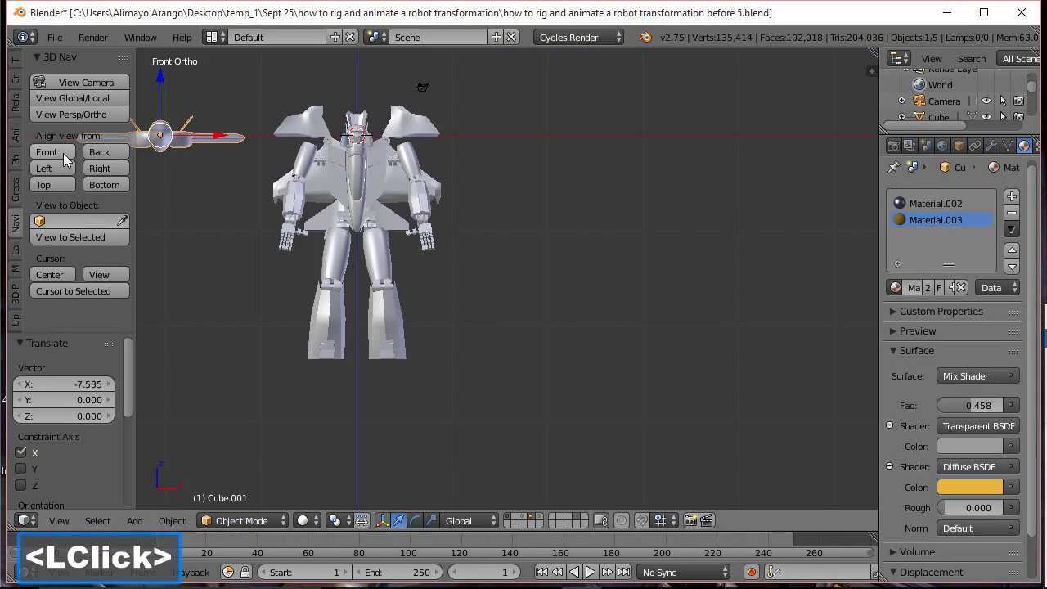
pyautogui.keyDown('shift'); pyautogui.moveTo(477, 175); pyautogui.dragTo(673, 286, button='middle'); pyautogui.keyUp('shift')
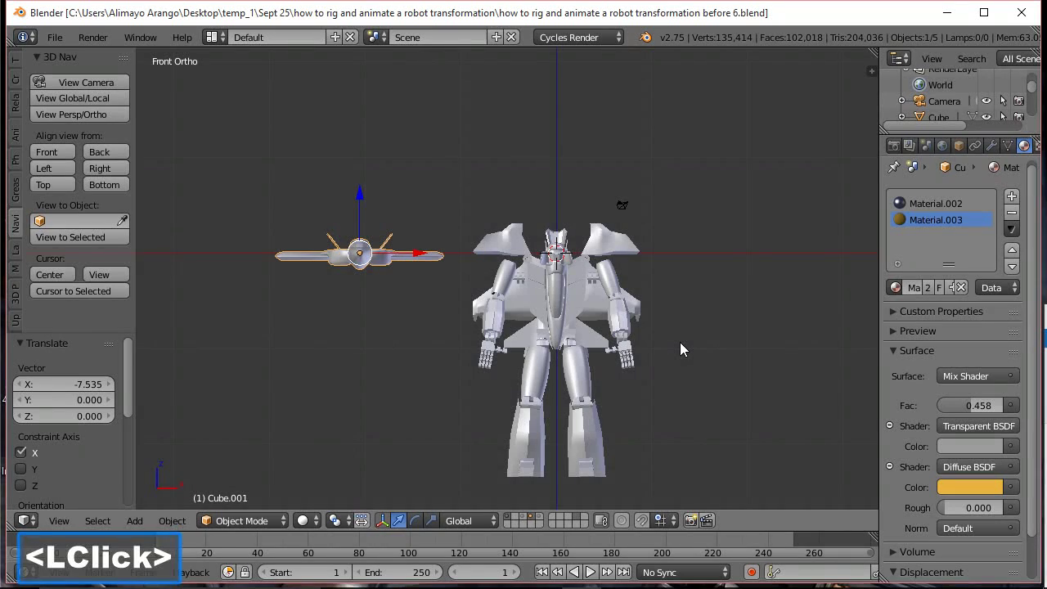
pyautogui.click(590, 302)
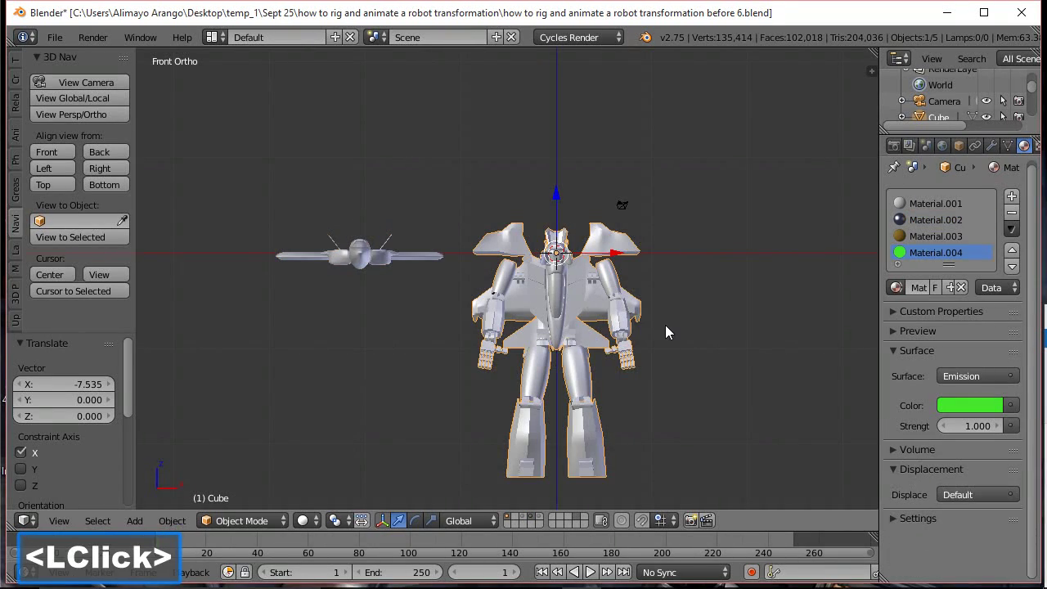
pyautogui.scroll(3, 667, 331)
pyautogui.keyDown('shift'); pyautogui.scroll(-1, 676, 337); pyautogui.keyUp('shift')
pyautogui.keyDown('shift'); pyautogui.moveTo(732, 401); pyautogui.dragTo(621, 318, button='middle'); pyautogui.keyUp('shift')
pyautogui.scroll(-1, 633, 334)
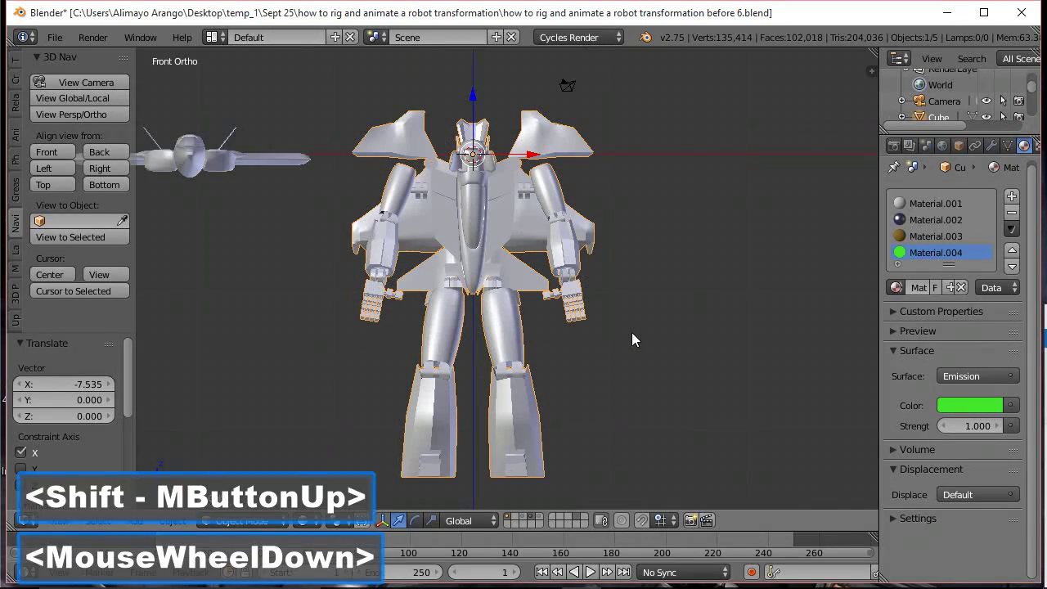
# Enter Edit Mode on the robot in wireframe display and box-select the negative X half of its mesh up to the centre line
pyautogui.click(281, 520)
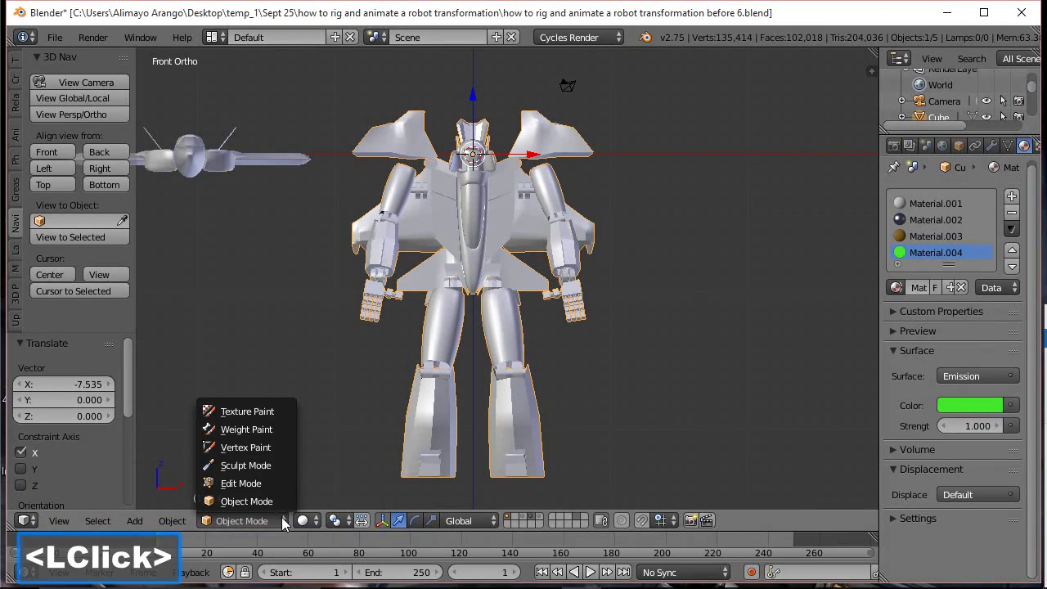
pyautogui.click(275, 484)
pyautogui.press('z')
pyautogui.click(644, 261)
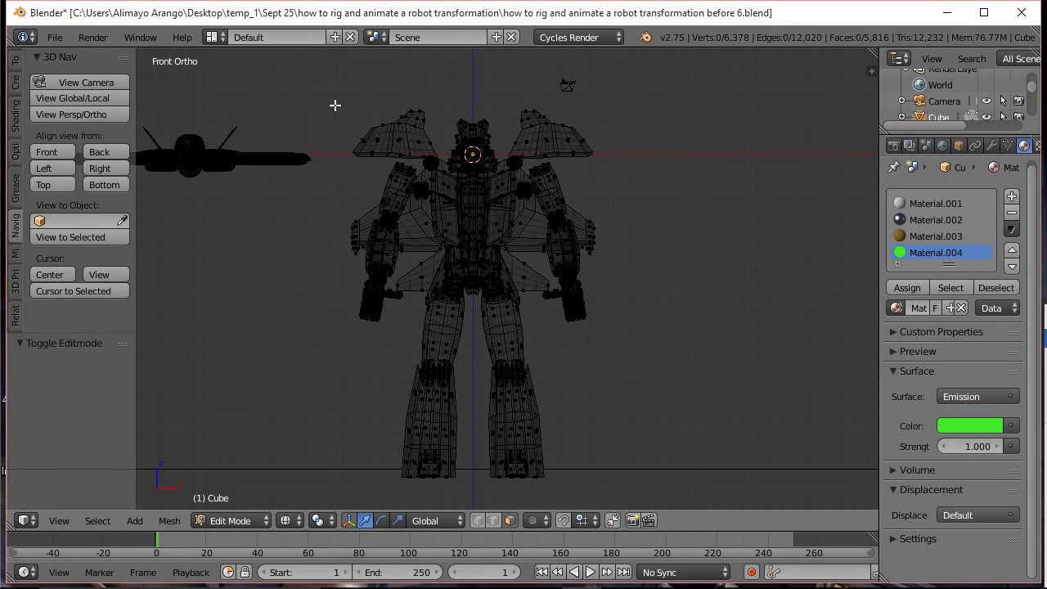
pyautogui.press('b')
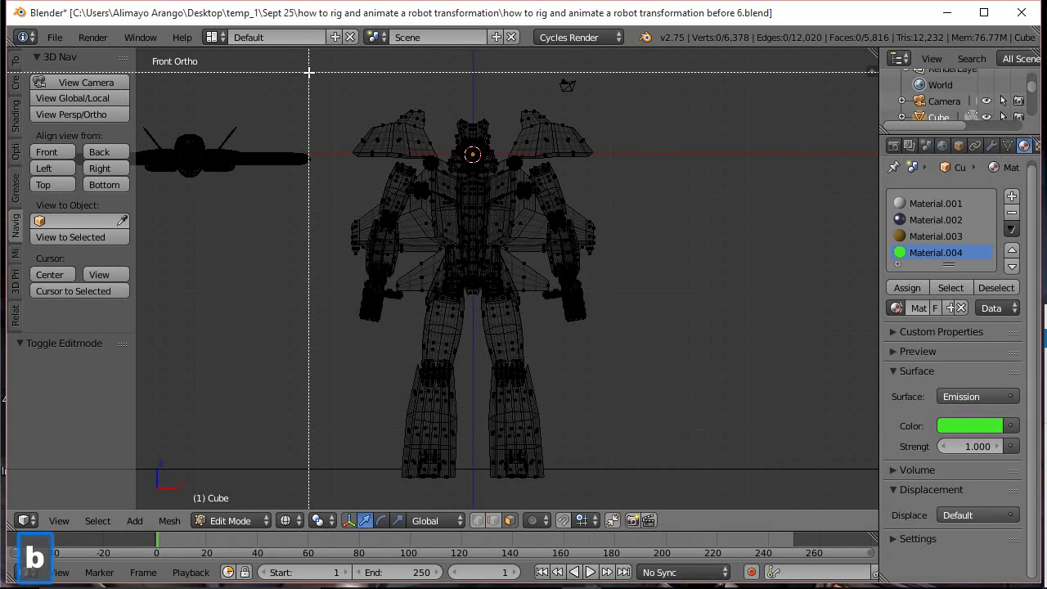
pyautogui.moveTo(308, 72); pyautogui.dragTo(473, 482)
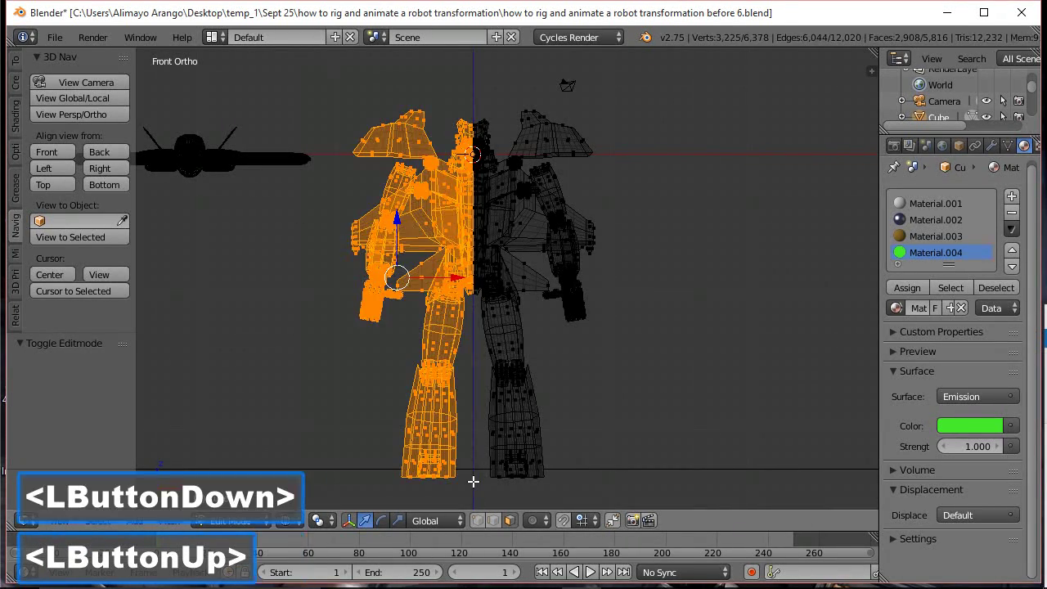
# Delete the selected faces on the negative X half of the robot mesh
pyautogui.scroll(4, 467, 402)
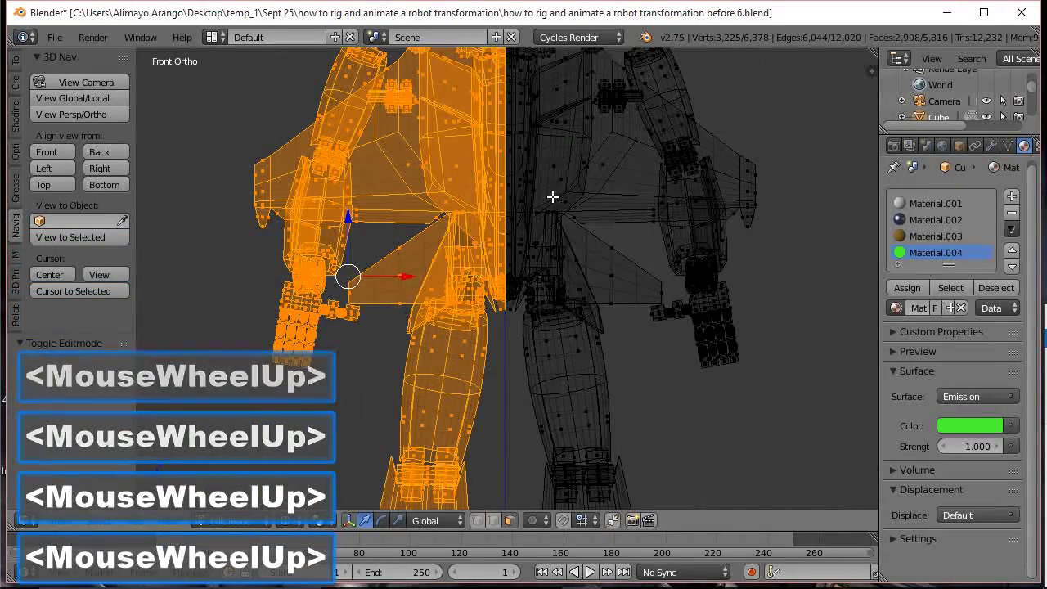
pyautogui.keyDown('shift'); pyautogui.moveTo(568, 166); pyautogui.dragTo(587, 231, button='middle'); pyautogui.keyUp('shift')
pyautogui.scroll(-5, 588, 232)
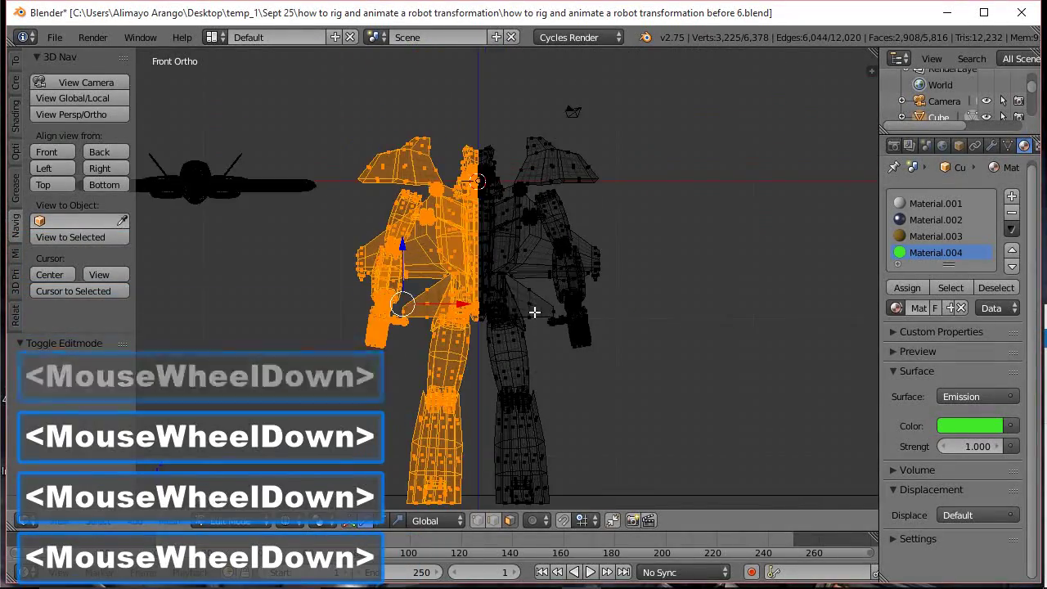
pyautogui.scroll(3, 475, 183)
pyautogui.scroll(-1, 473, 118)
pyautogui.scroll(2, 472, 118)
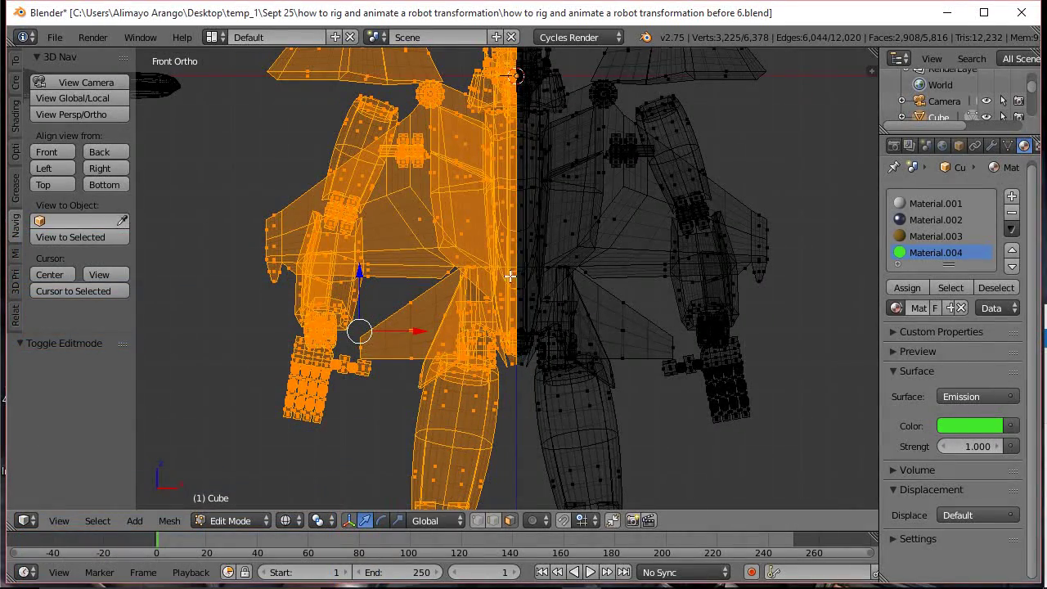
pyautogui.scroll(-4, 529, 229)
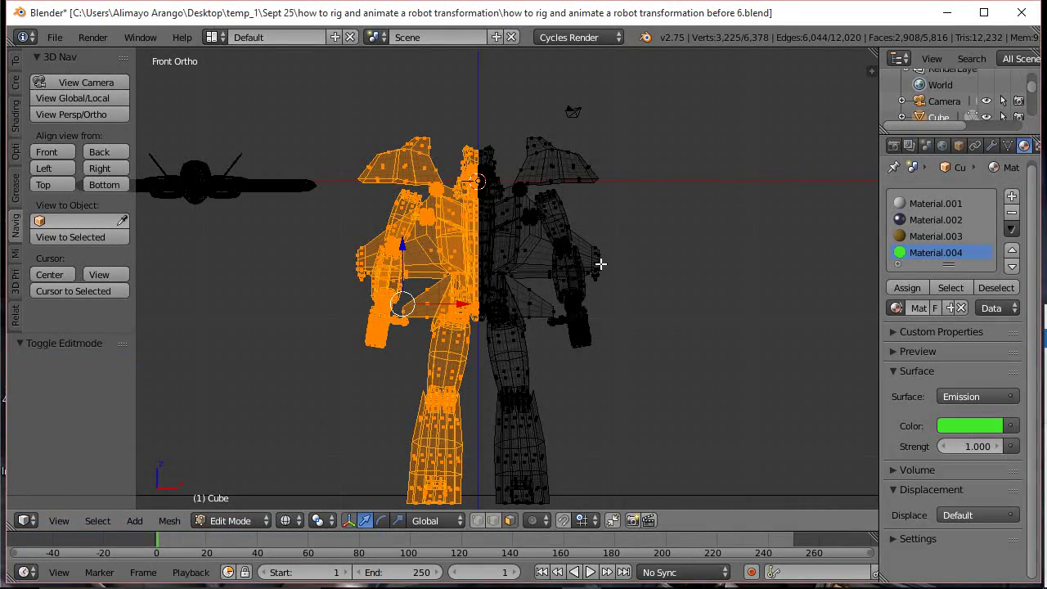
pyautogui.press('x')
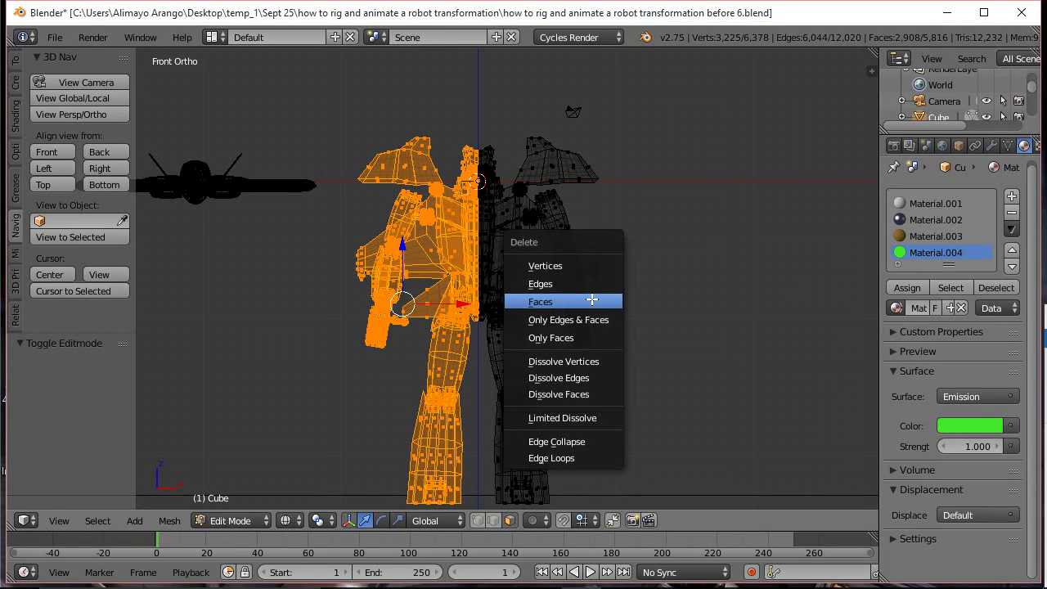
pyautogui.click(591, 301)
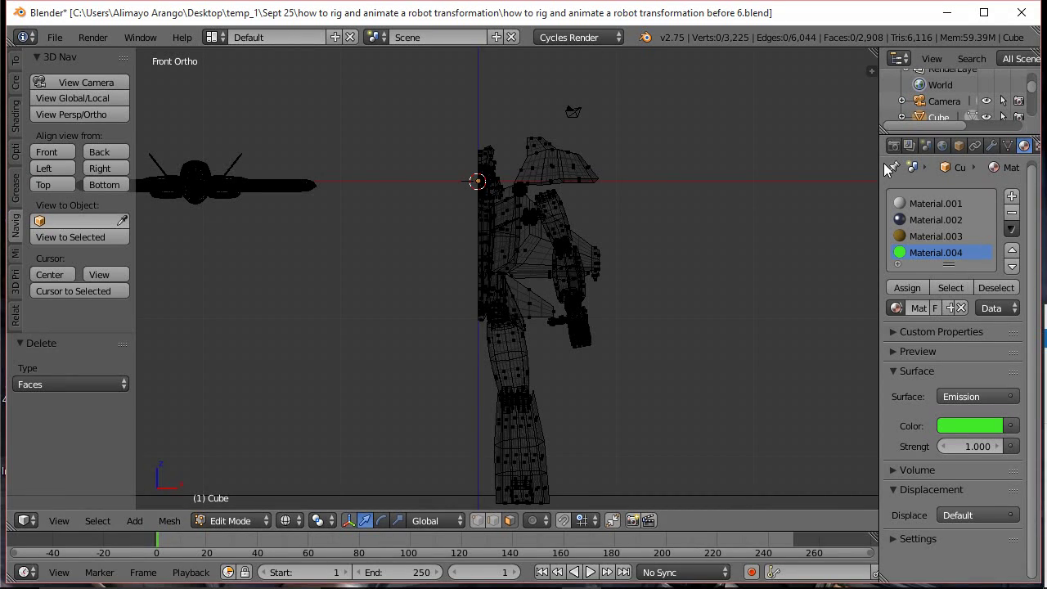
# Add a Mirror modifier to the robot on the X axis with clipping enabled
pyautogui.click(992, 146)
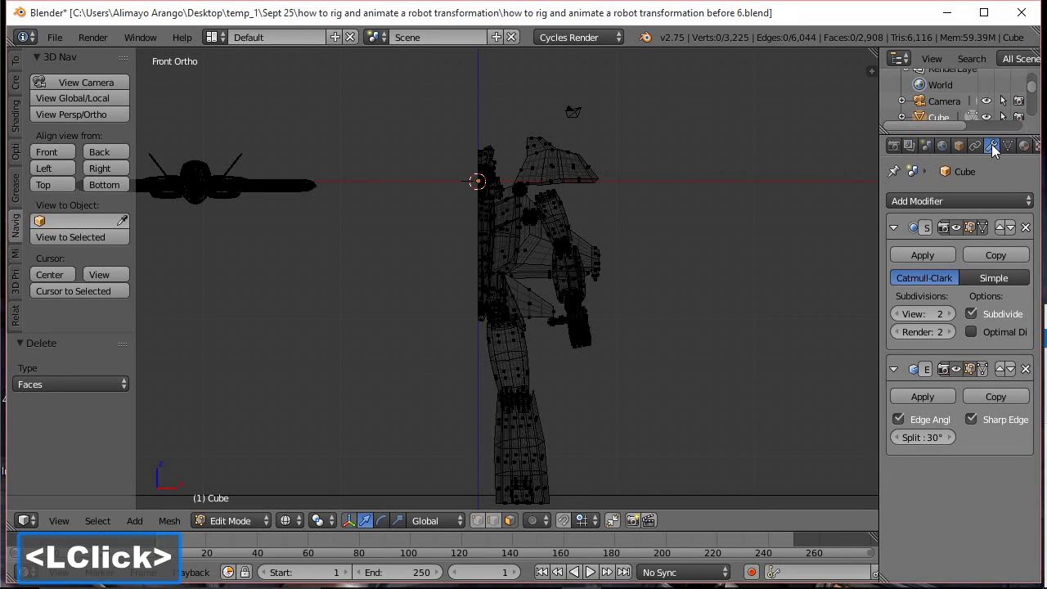
pyautogui.click(999, 198)
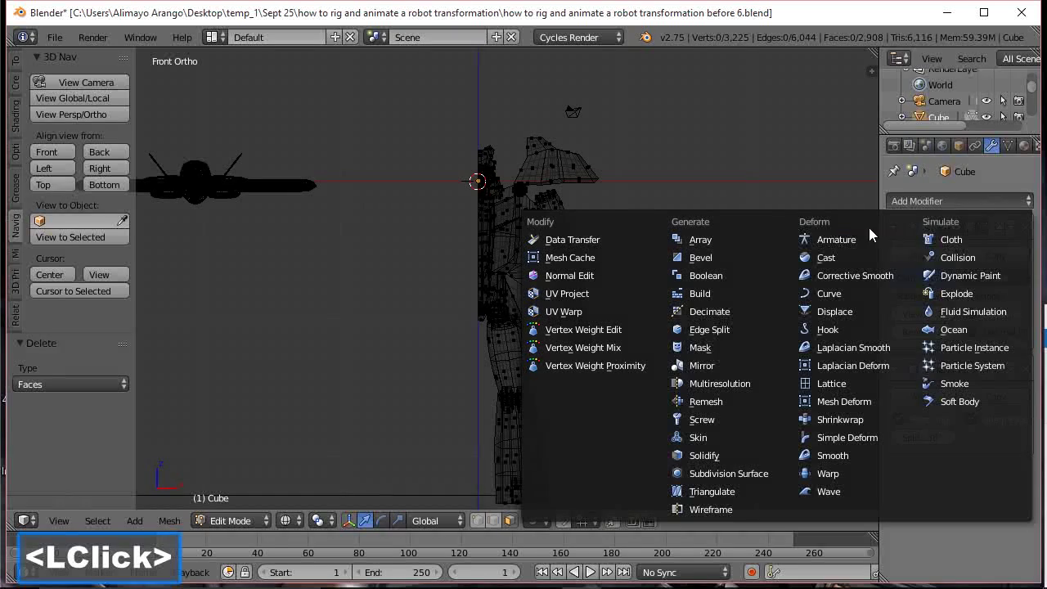
pyautogui.click(739, 368)
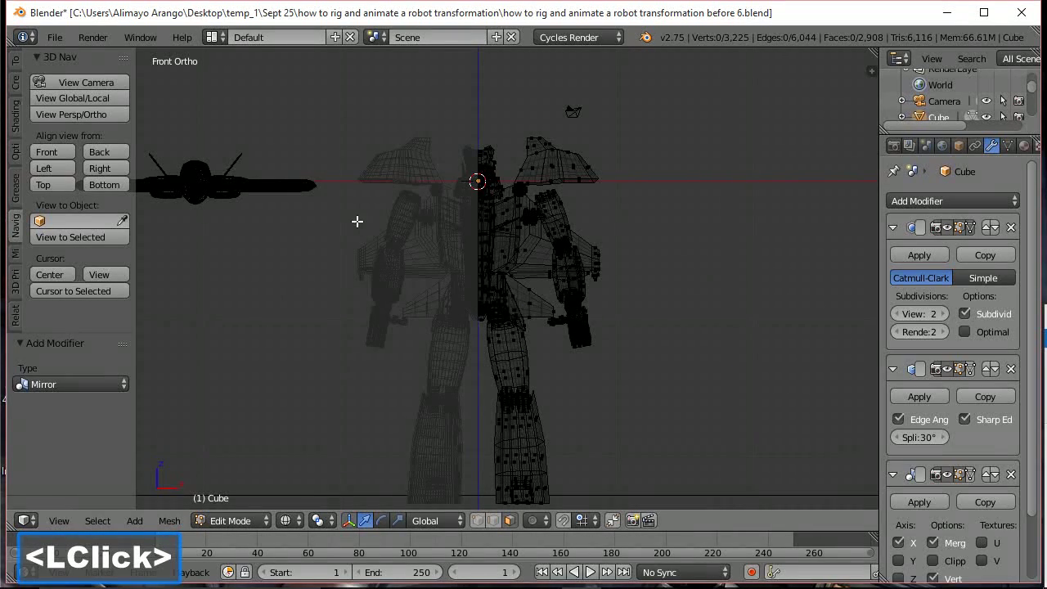
pyautogui.click(1035, 396)
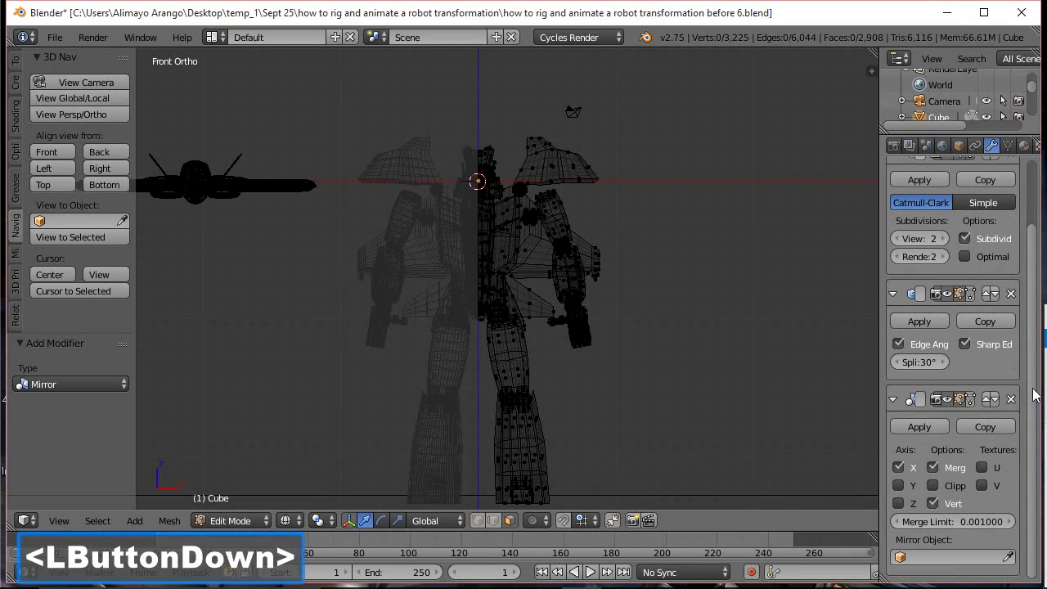
pyautogui.click(933, 486)
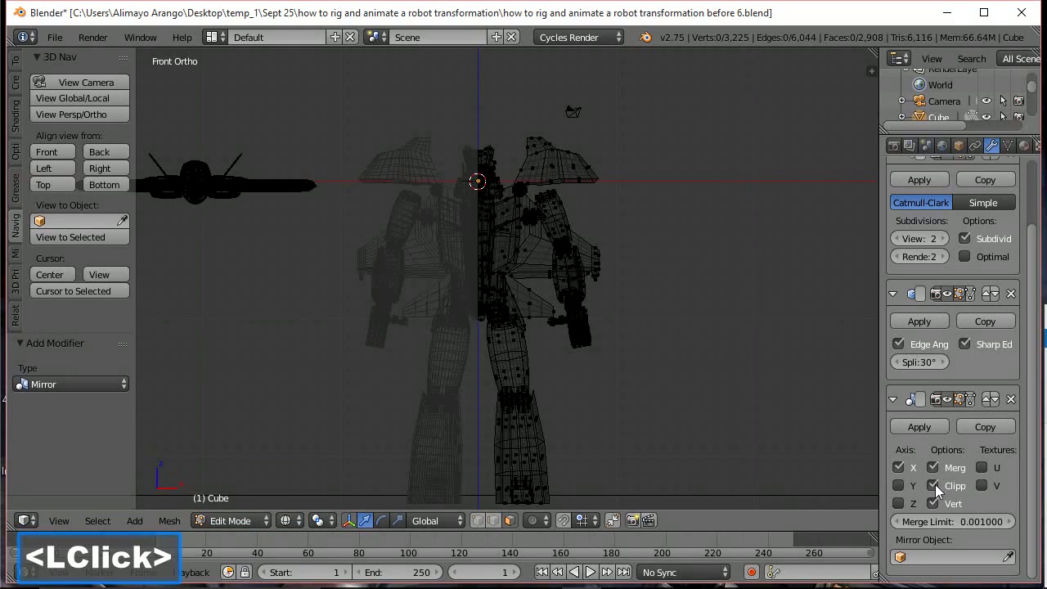
# Move the Mirror modifier to the top of the modifier stack, above Subdivision Surface and Edge Split
pyautogui.click(987, 399)
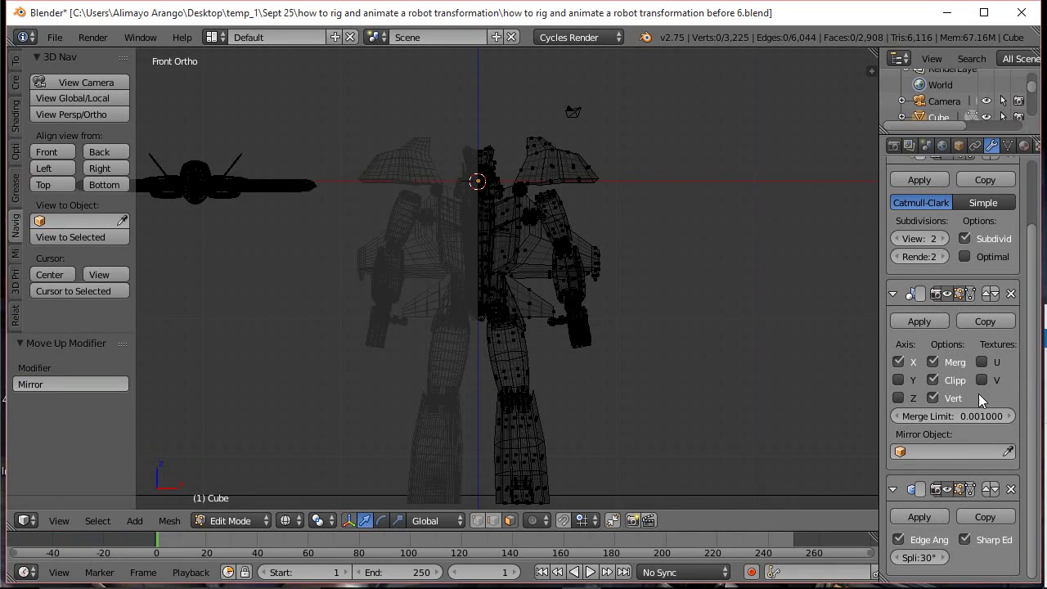
pyautogui.click(990, 485)
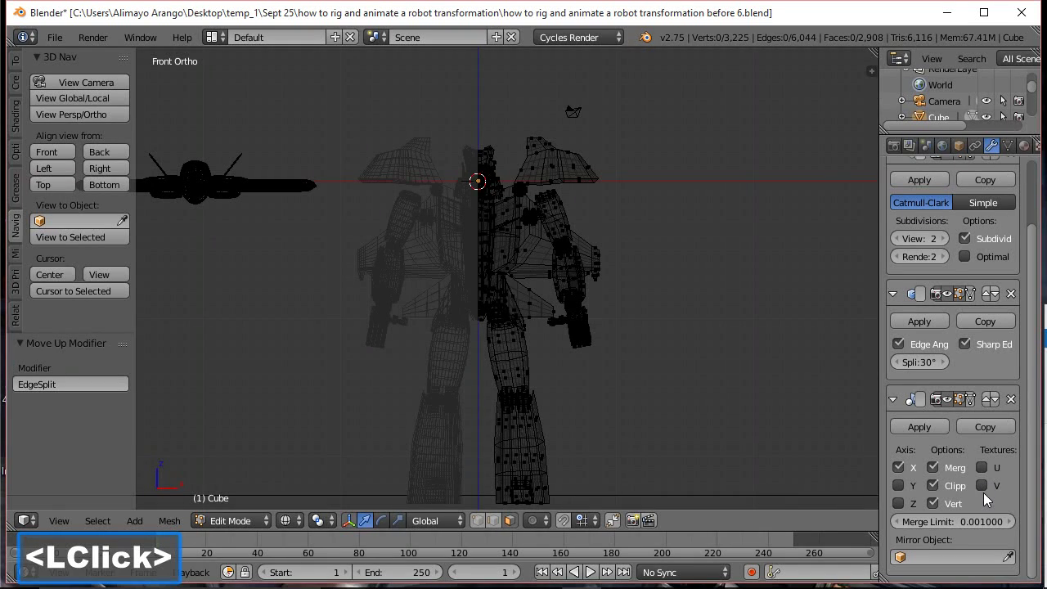
pyautogui.click(985, 401)
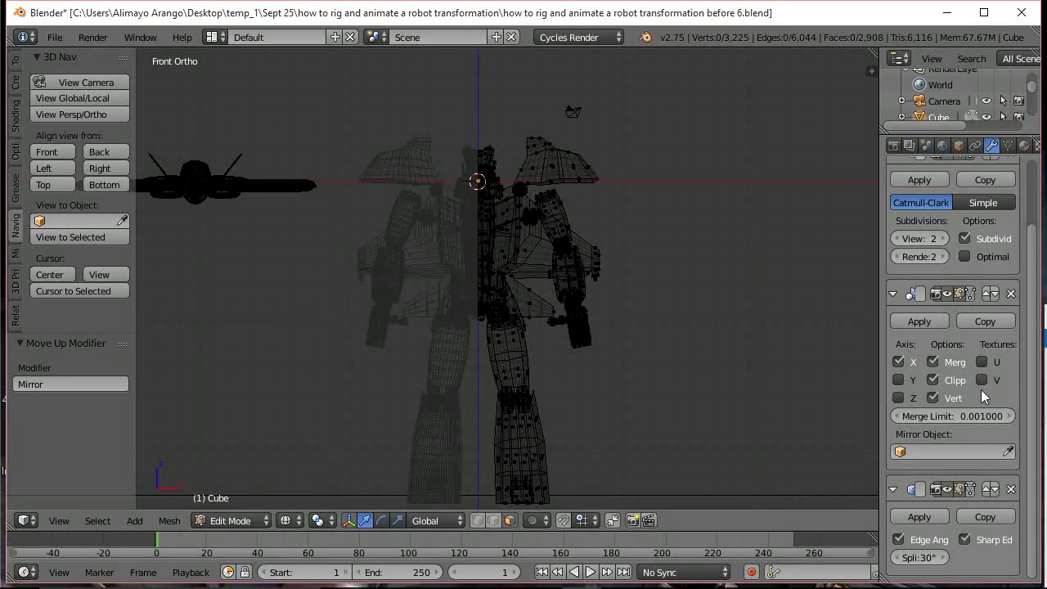
pyautogui.moveTo(1032, 309); pyautogui.dragTo(1029, 296)
pyautogui.click(988, 323)
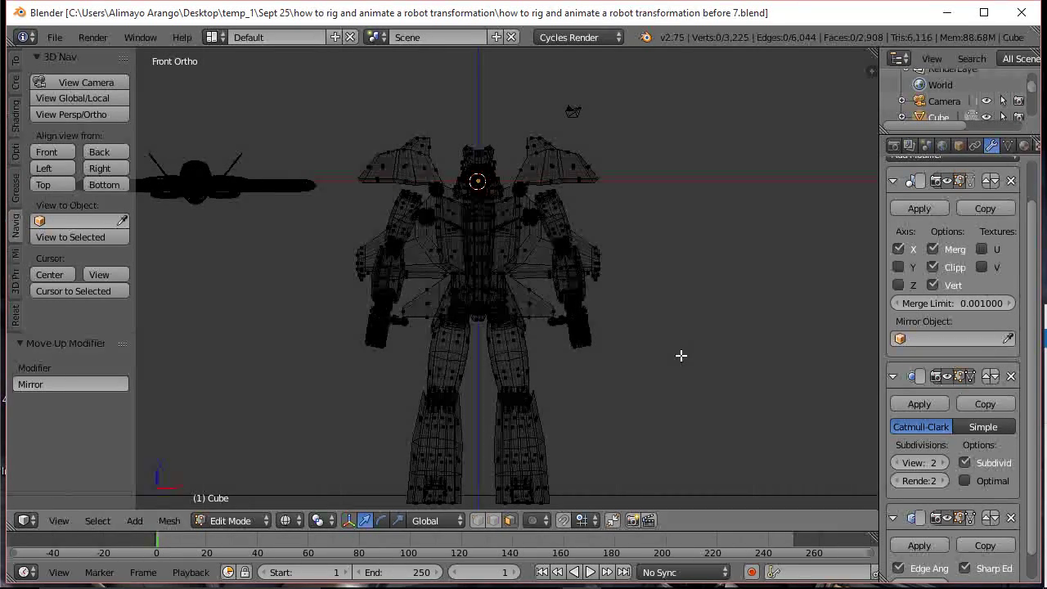
# Switch to solid display and select the two adjoining faces, one above the other, on the outer front of the robot's shin
pyautogui.press('z')
pyautogui.click(696, 449)
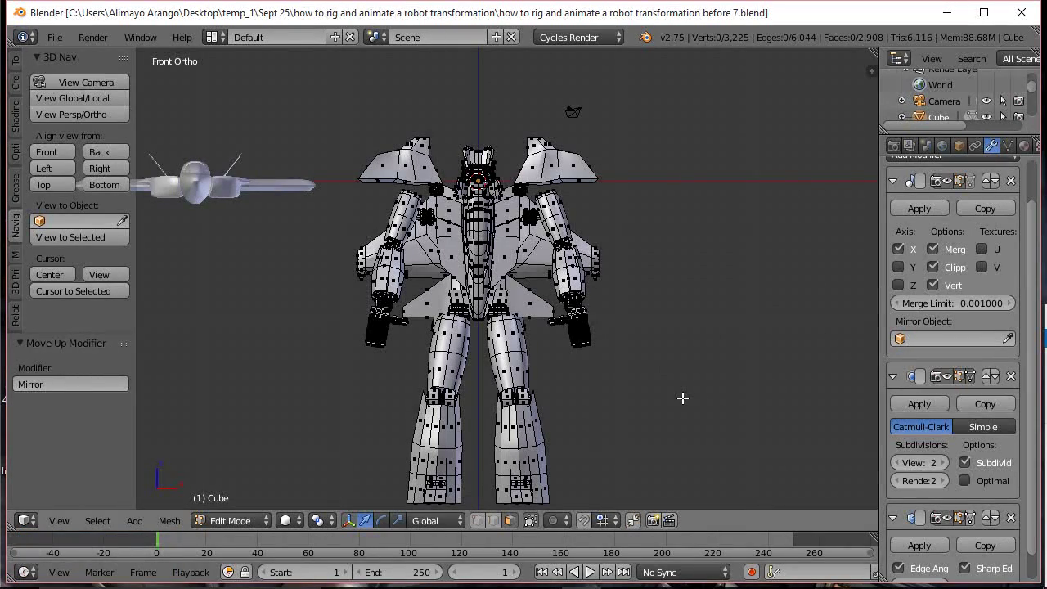
pyautogui.keyDown('shift'); pyautogui.moveTo(678, 414); pyautogui.dragTo(701, 344, button='middle'); pyautogui.keyUp('shift')
pyautogui.scroll(2, 700, 344)
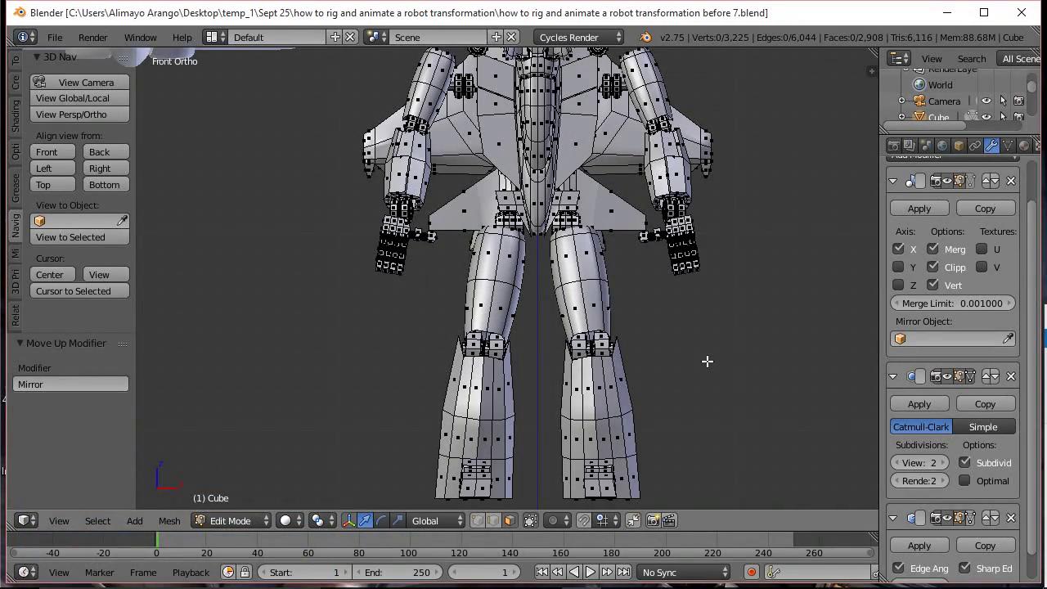
pyautogui.moveTo(518, 371); pyautogui.dragTo(603, 319, button='middle')
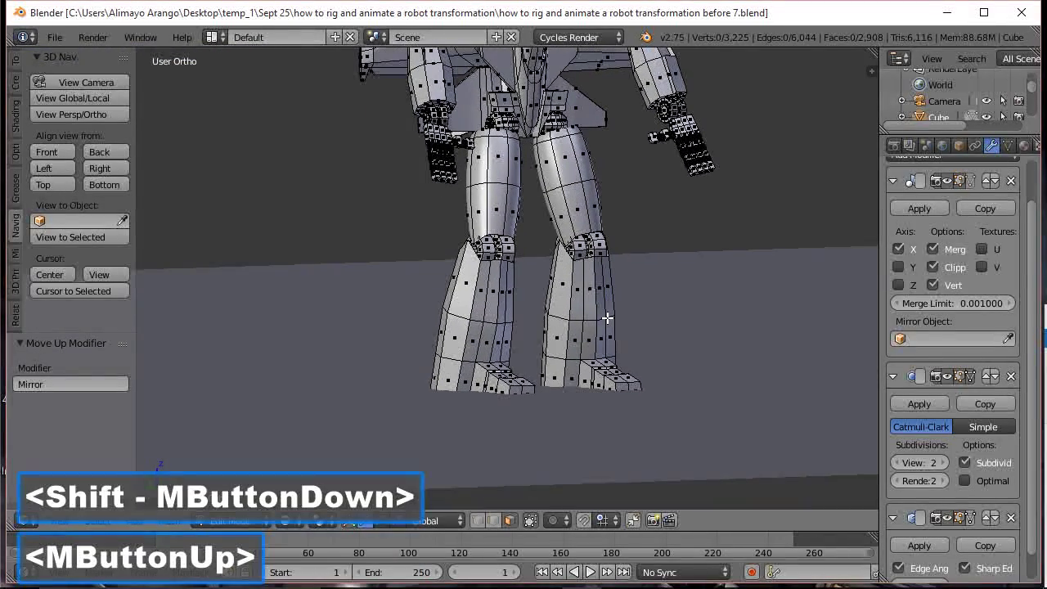
pyautogui.click(486, 302)
pyautogui.keyDown('shift'); pyautogui.click(483, 337); pyautogui.keyUp('shift')
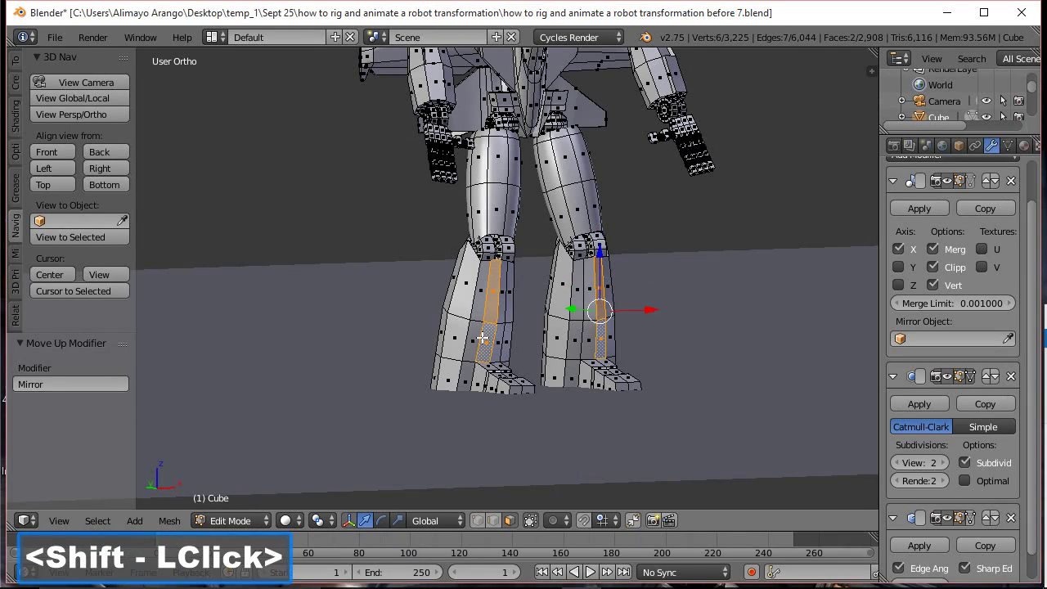
# Add the remaining front and outer side faces of the lower leg to the selection with Circle Select
pyautogui.press('c')
pyautogui.click(473, 315)
pyautogui.click(462, 303)
pyautogui.click(454, 339)
pyautogui.click(450, 364)
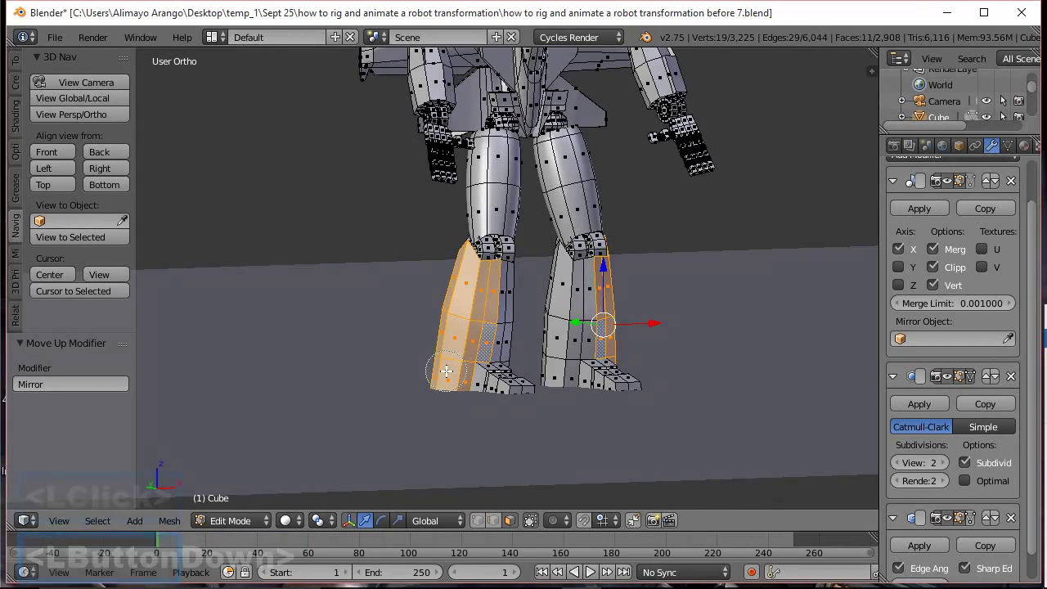
pyautogui.rightClick(448, 366)
# Add the vertical strip of three faces at the rear outer side of the lower leg to the selection
pyautogui.moveTo(409, 319)
pyautogui.mouseDown(button='middle')
pyautogui.moveTo(589, 345)
pyautogui.moveTo(385, 334)
pyautogui.moveTo(418, 343)
pyautogui.moveTo(501, 303)
pyautogui.mouseUp(button='middle')
pyautogui.moveTo(420, 311); pyautogui.dragTo(557, 334, button='middle')
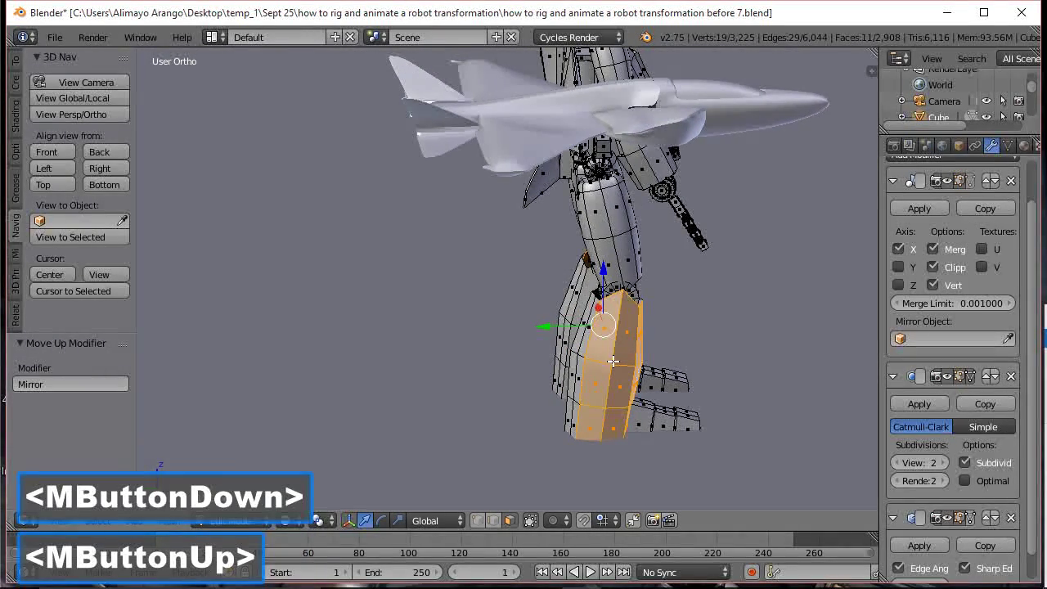
pyautogui.moveTo(613, 361); pyautogui.dragTo(658, 372, button='middle')
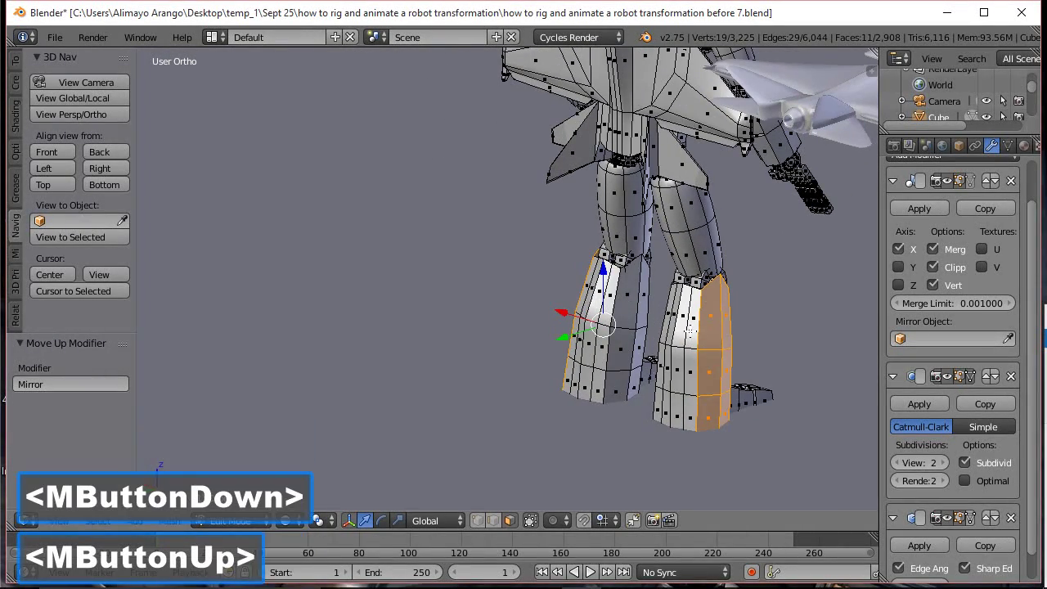
pyautogui.keyDown('shift'); pyautogui.click(693, 321); pyautogui.keyUp('shift')
pyautogui.keyDown('shift'); pyautogui.click(691, 373); pyautogui.keyUp('shift')
pyautogui.keyDown('shift'); pyautogui.click(692, 411); pyautogui.keyUp('shift')
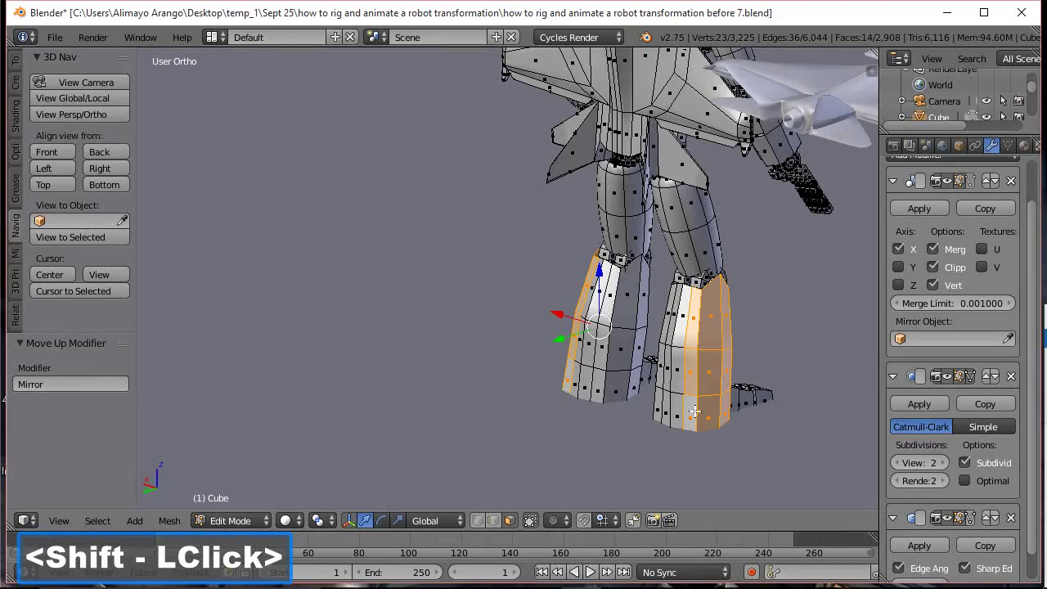
pyautogui.moveTo(766, 407); pyautogui.dragTo(512, 401, button='middle')
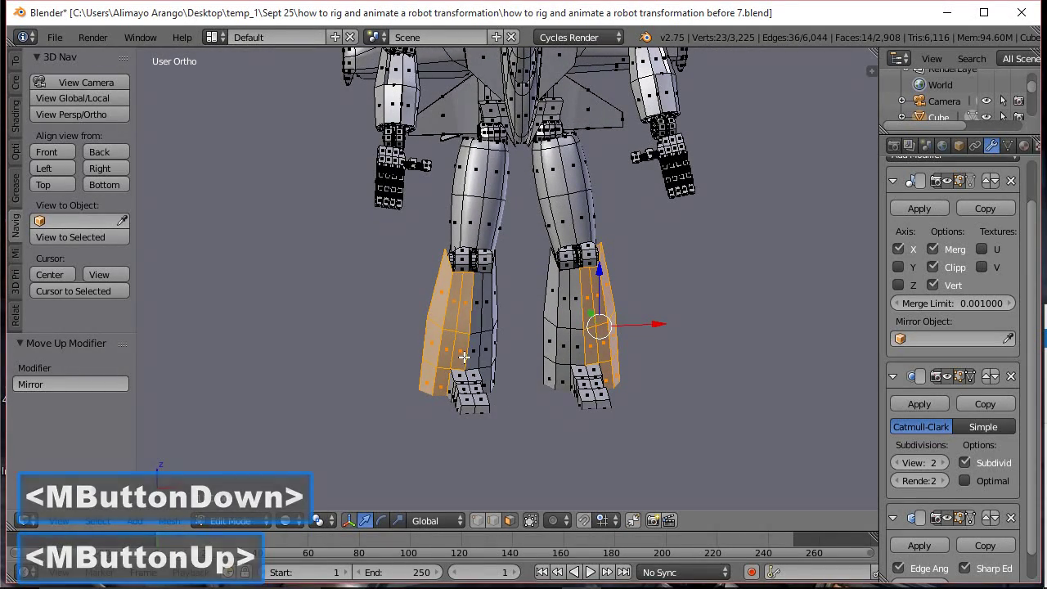
pyautogui.moveTo(386, 313); pyautogui.dragTo(650, 342, button='middle')
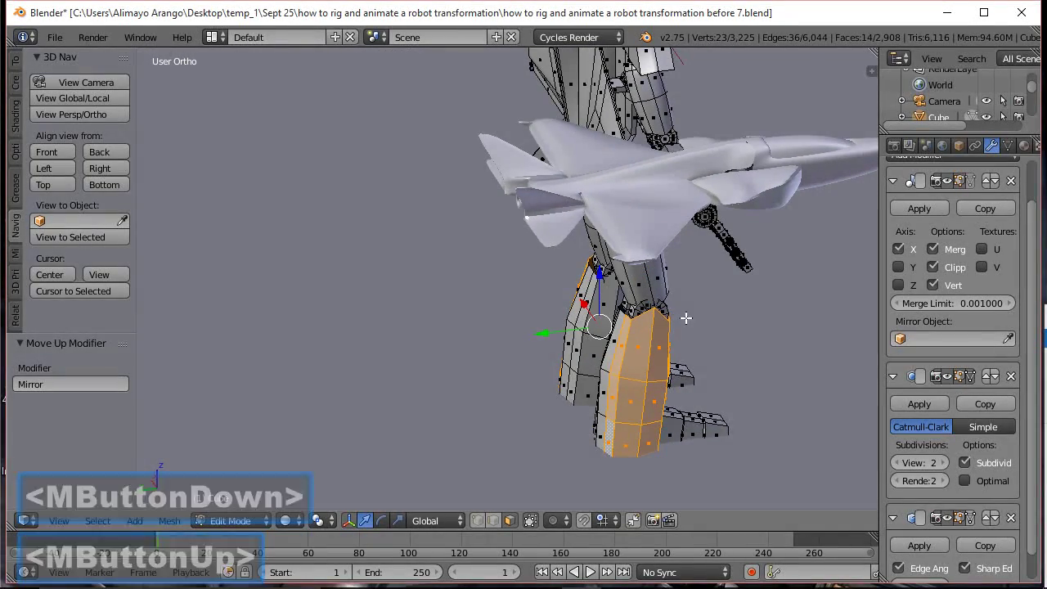
pyautogui.moveTo(745, 328); pyautogui.dragTo(532, 335, button='middle')
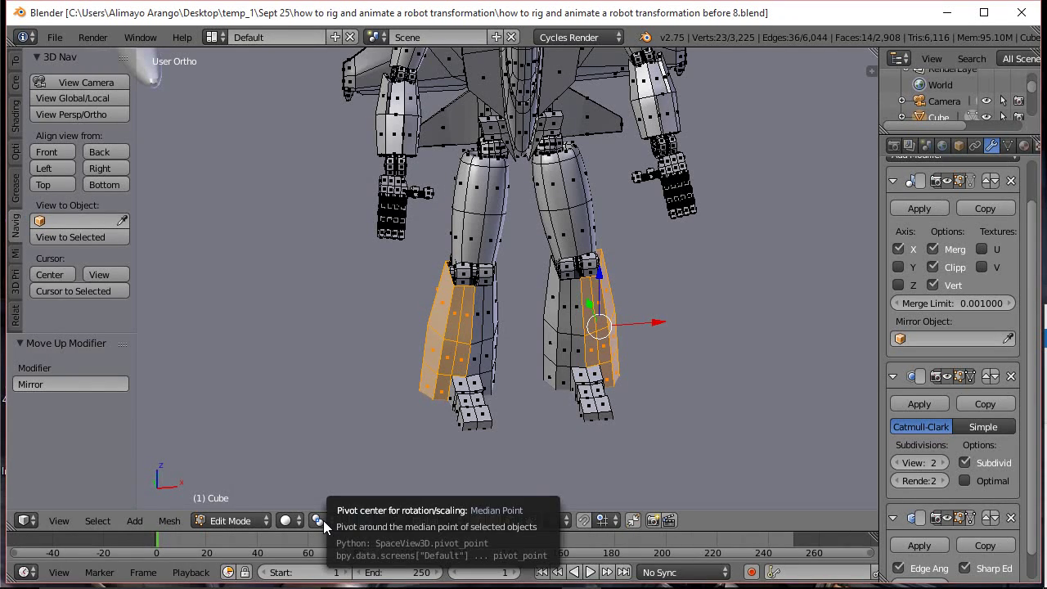
# Set the pivot point to Individual Origins and extrude the selected leg faces as Individual Faces with zero offset
pyautogui.click(316, 522)
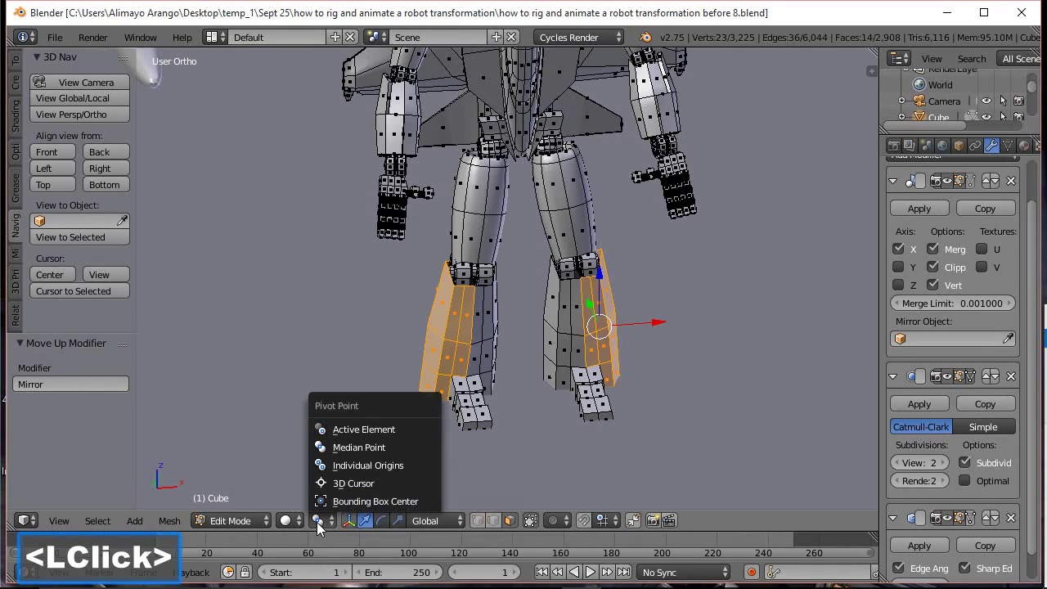
pyautogui.click(351, 465)
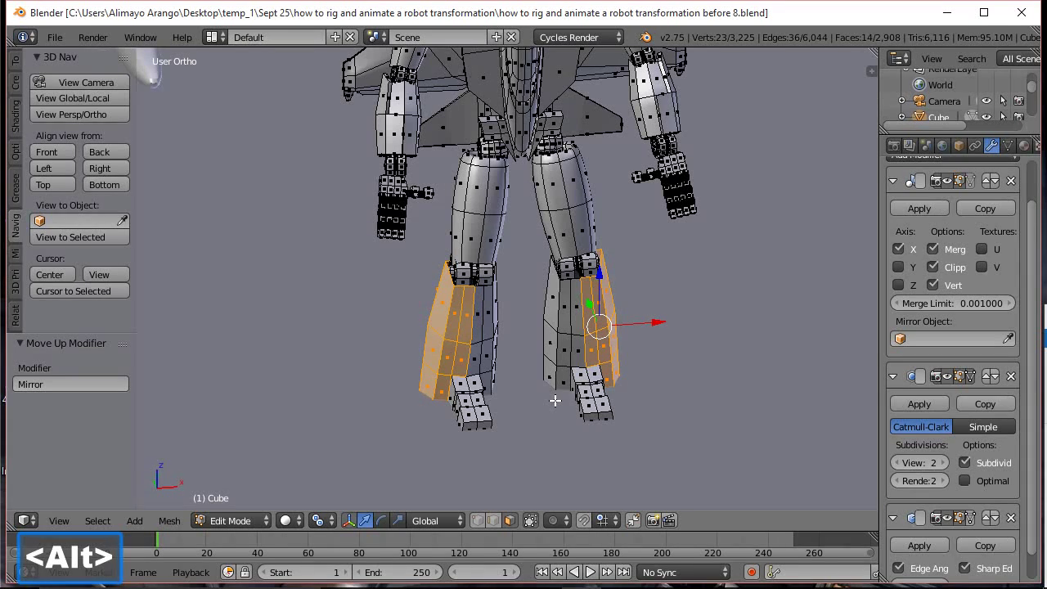
pyautogui.hotkey('alt', 'e')
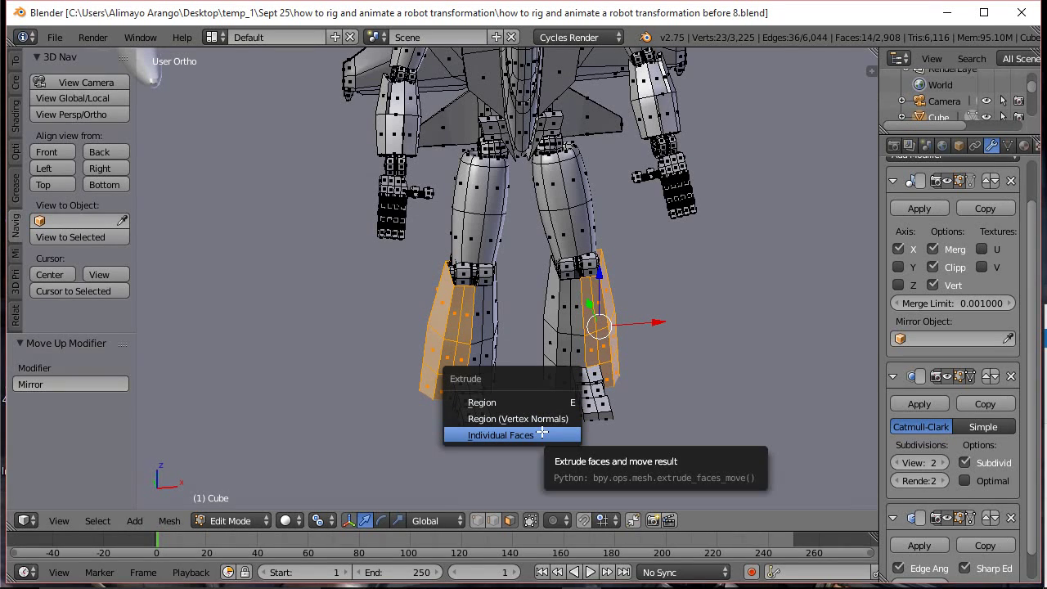
pyautogui.click(541, 434)
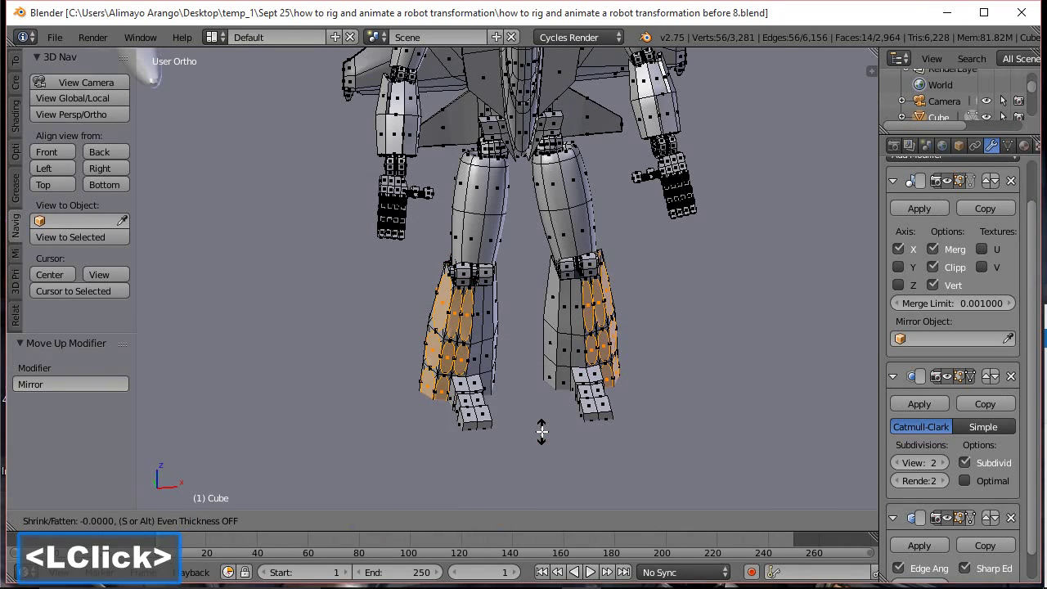
pyautogui.rightClick(542, 431)
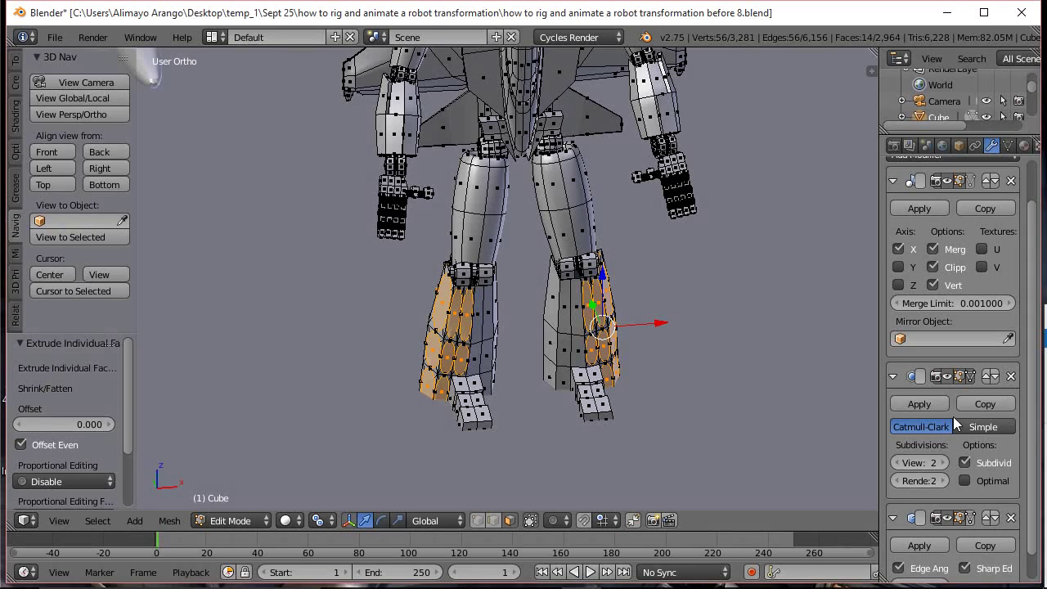
# Turn off the Subdivision Surface modifier's viewport display and enable the Mirror modifier's edit-cage display
pyautogui.click(949, 373)
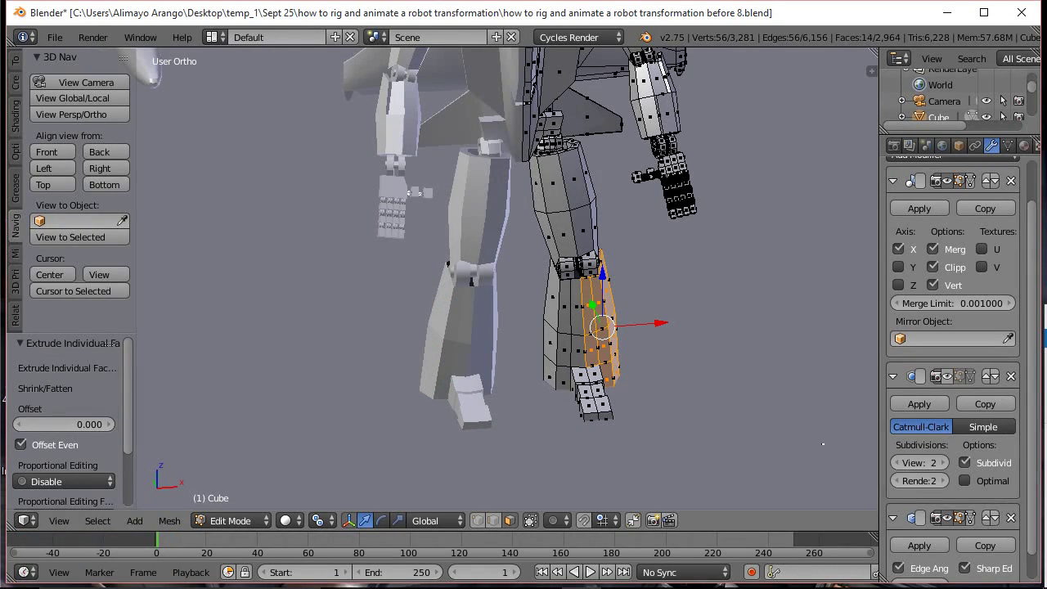
pyautogui.click(969, 180)
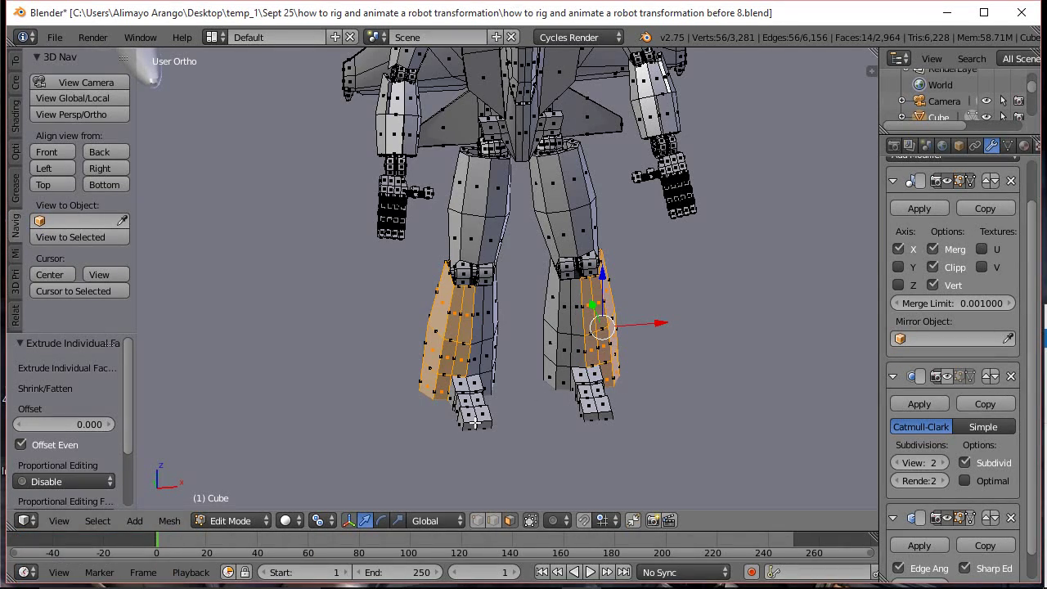
# Scale the extruded lower-leg faces inward around their individual origins to about 0.848
pyautogui.scroll(2, 475, 422)
pyautogui.keyDown('shift'); pyautogui.moveTo(506, 429); pyautogui.dragTo(583, 319, button='middle'); pyautogui.keyUp('shift')
pyautogui.scroll(2, 583, 318)
pyautogui.scroll(-1, 581, 321)
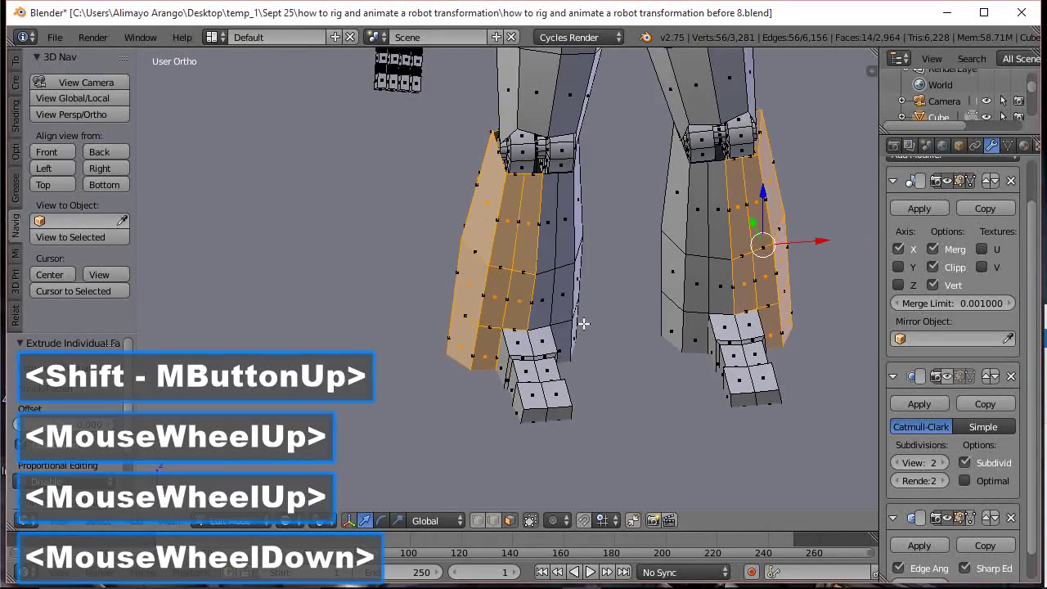
pyautogui.scroll(1, 646, 312)
pyautogui.press('s')
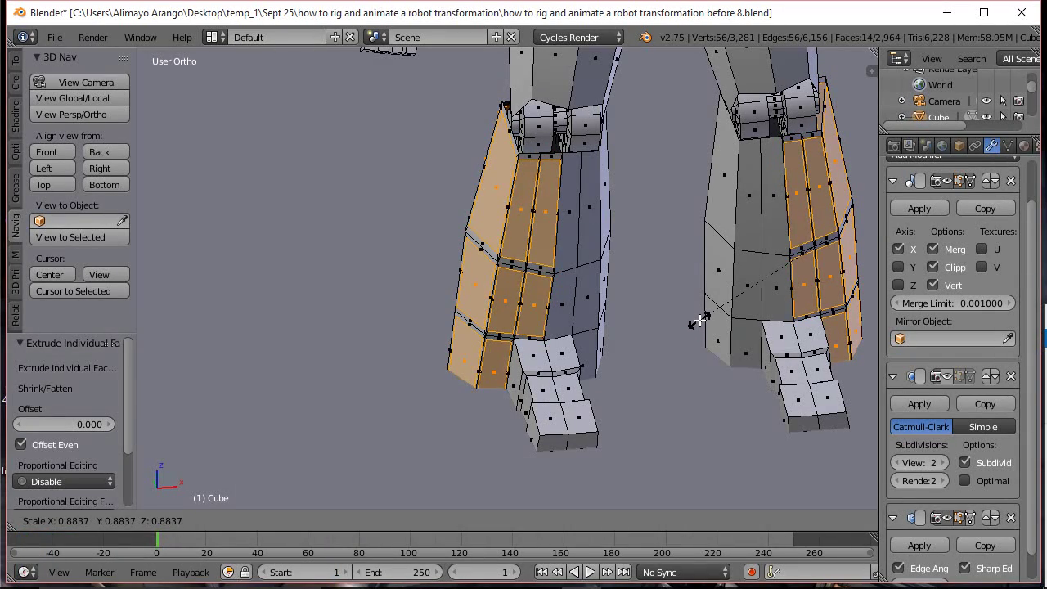
pyautogui.click(704, 315)
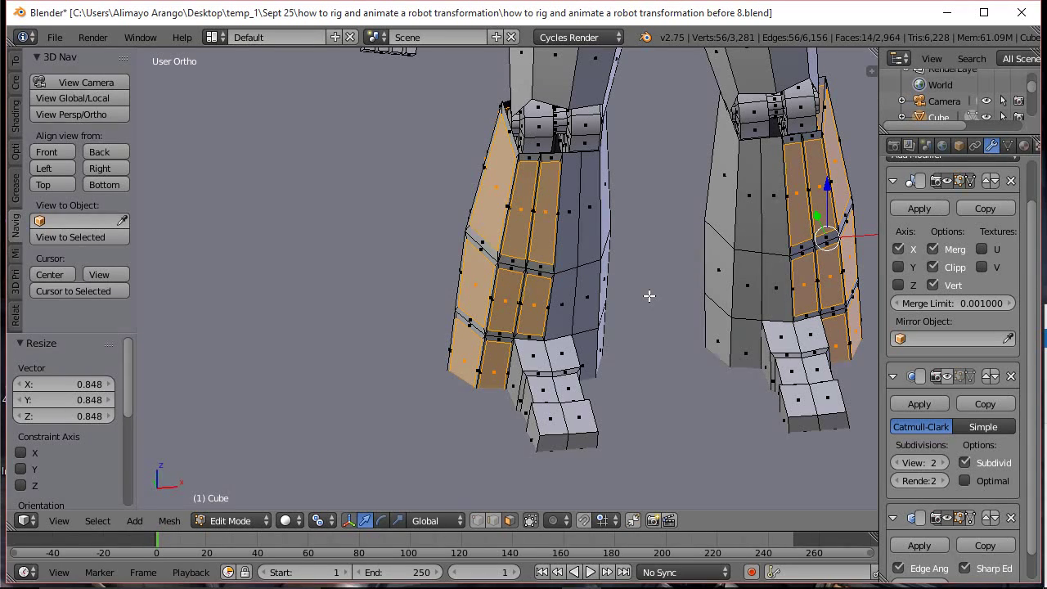
# Push the selected lower-leg panel faces outward along their normals with Shrink/Fatten by about 0.159
pyautogui.press('alt')
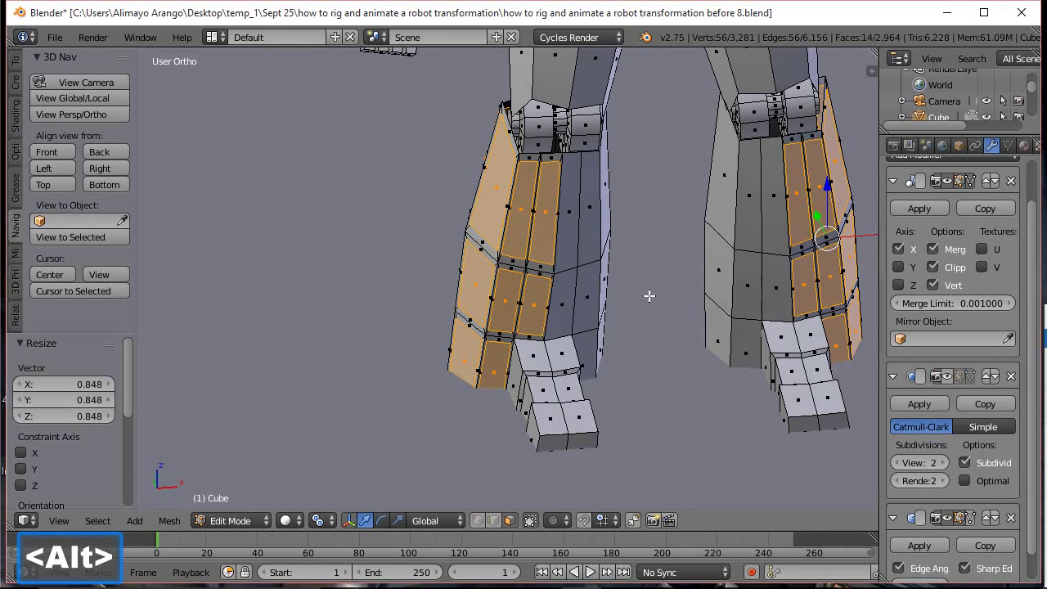
pyautogui.hotkey('alt', 's')
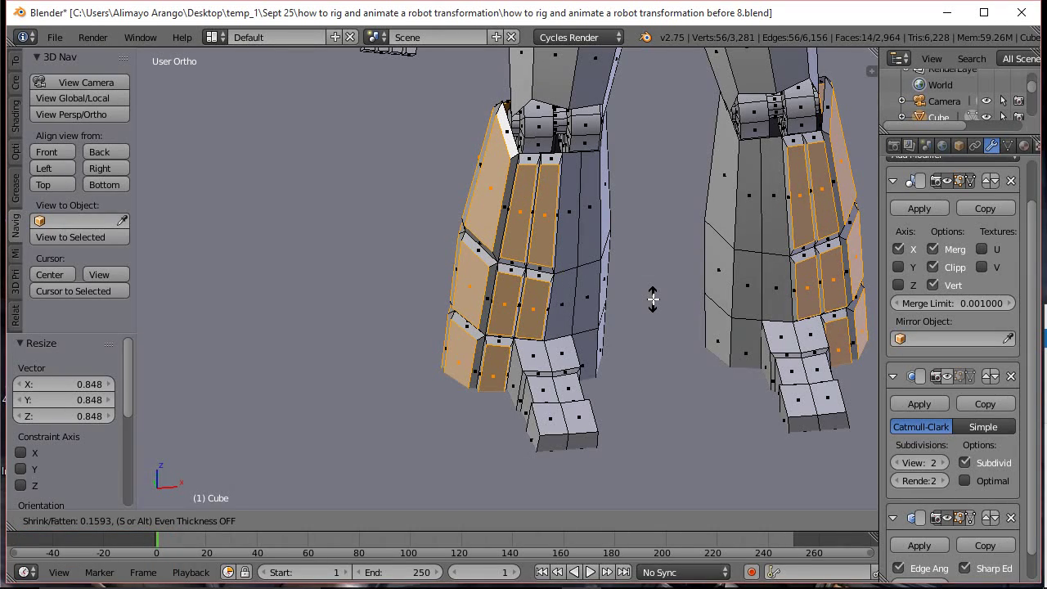
pyautogui.click(652, 299)
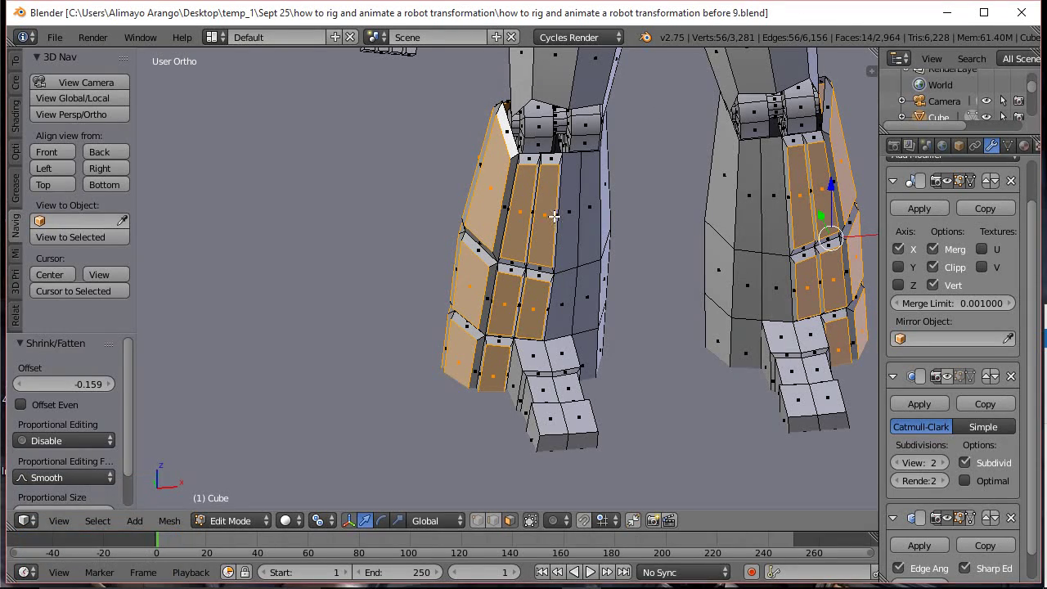
# Add the narrow border faces around the front and front-outer panels of the lower leg to the selection with Circle Select
pyautogui.press('c')
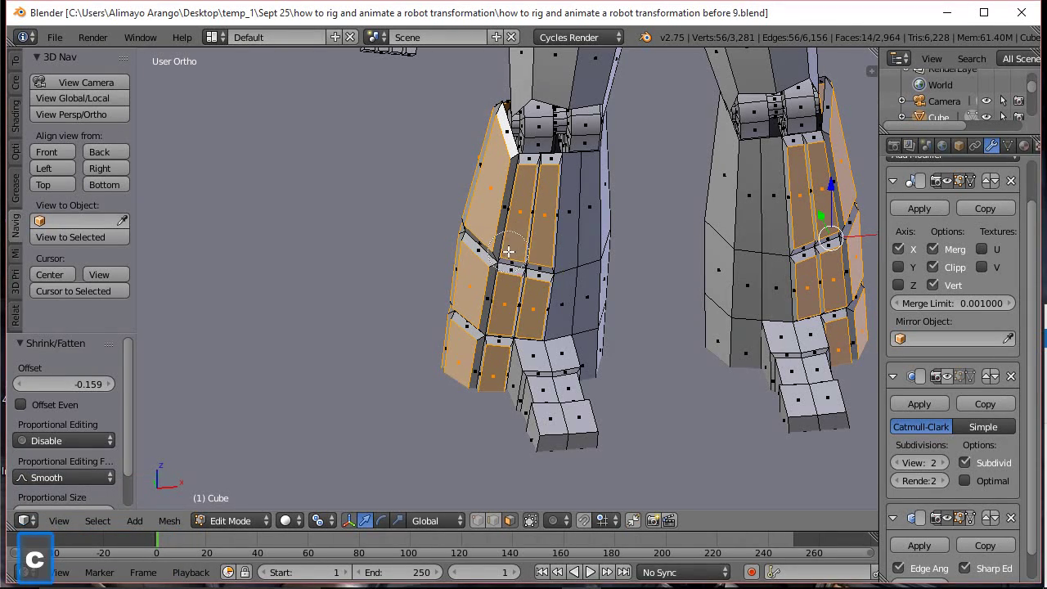
pyautogui.click(511, 237)
pyautogui.click(509, 231)
pyautogui.click(519, 194)
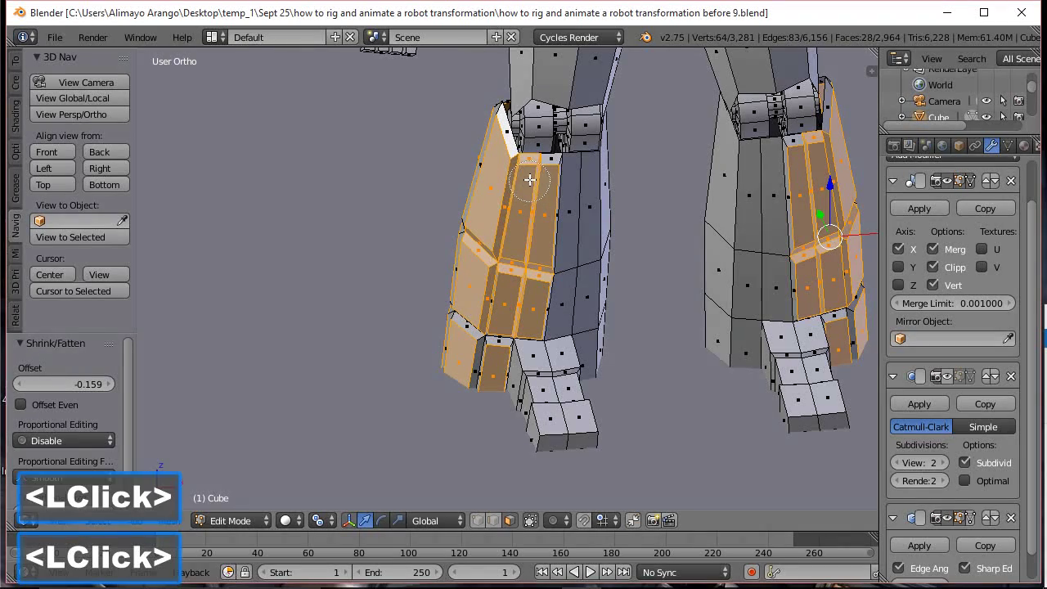
pyautogui.doubleClick(520, 188)
pyautogui.moveTo(515, 180)
pyautogui.mouseDown()
pyautogui.moveTo(487, 156)
pyautogui.moveTo(496, 142)
pyautogui.mouseUp()
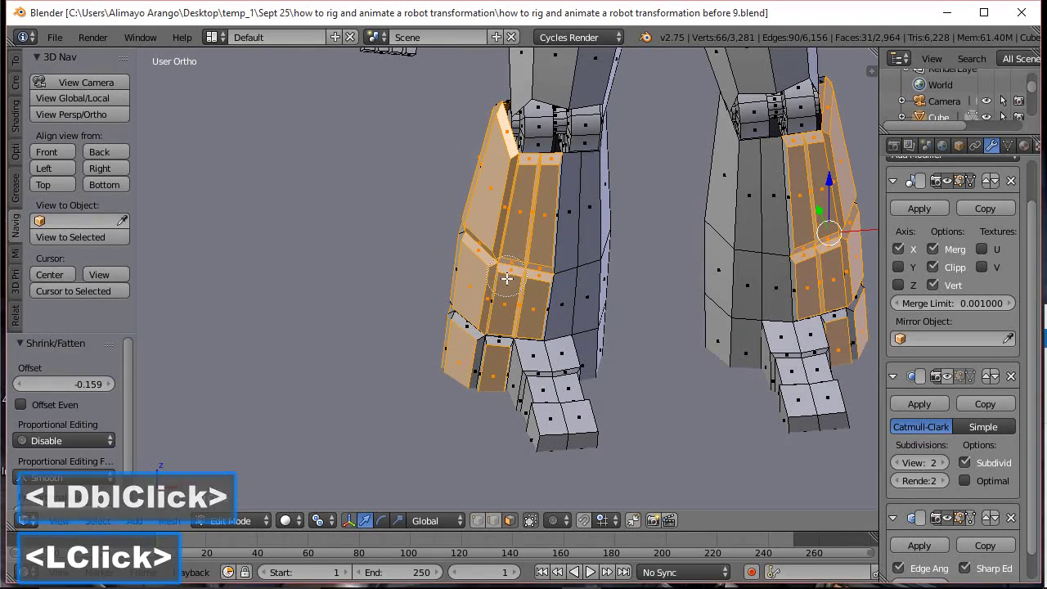
pyautogui.click(482, 340)
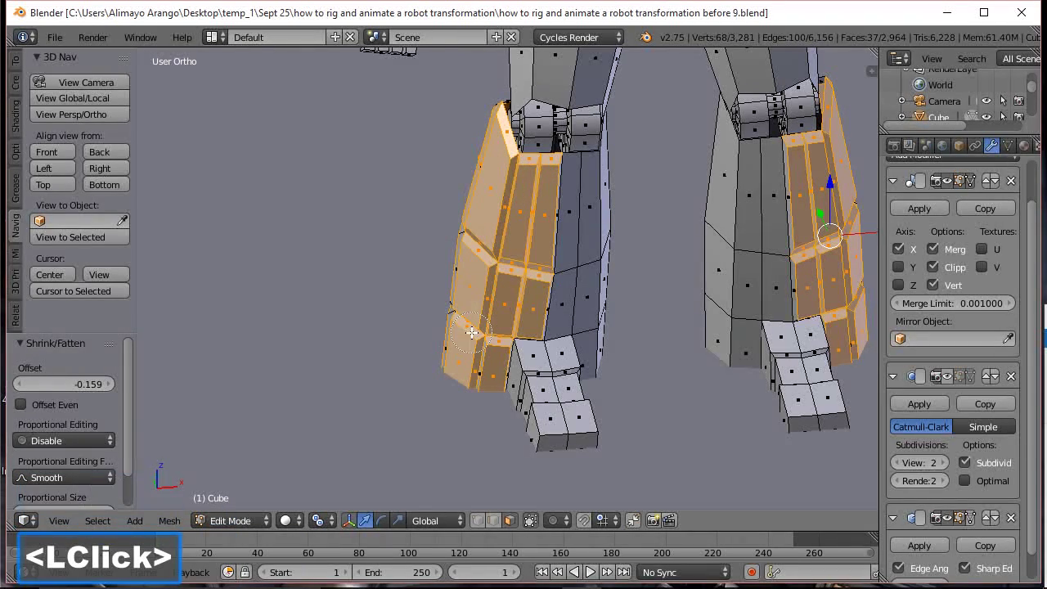
pyautogui.click(527, 305)
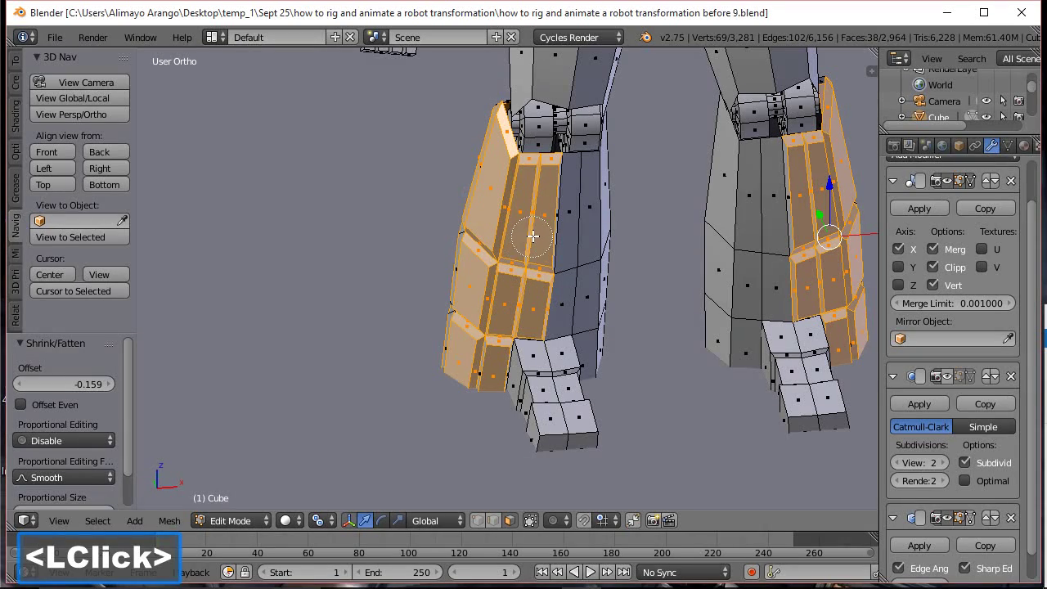
pyautogui.click(511, 244)
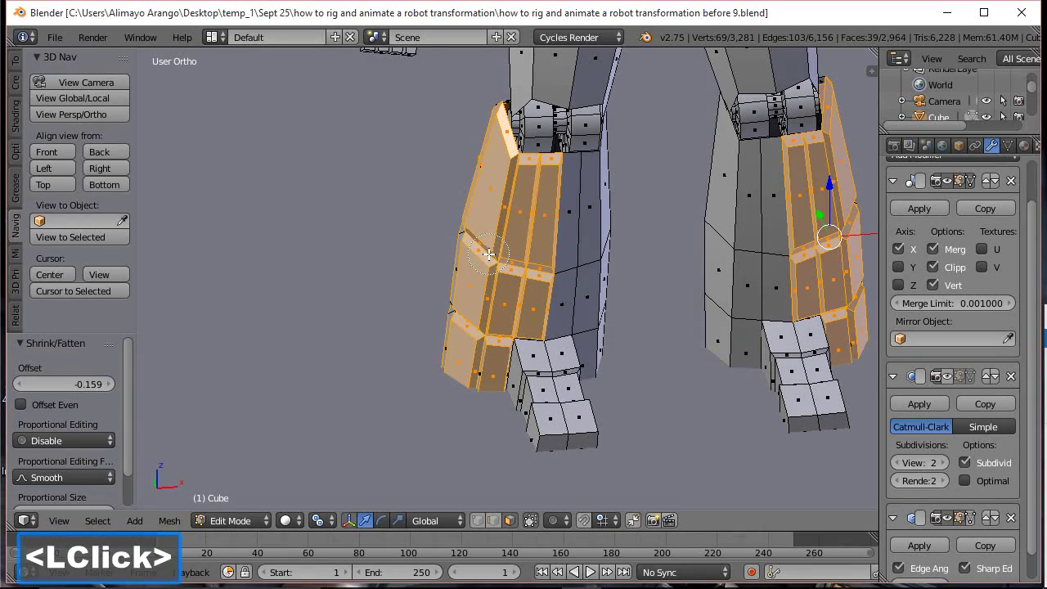
pyautogui.rightClick(484, 248)
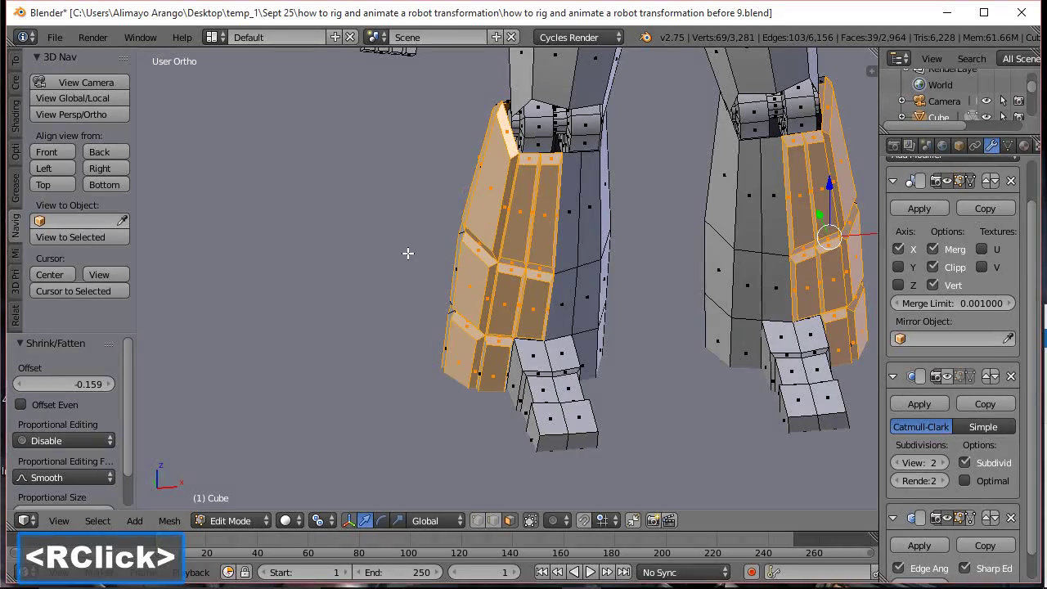
# Add the border faces between the outer side panels of the lower leg to the selection with Circle Select
pyautogui.moveTo(408, 257); pyautogui.dragTo(518, 239, button='middle')
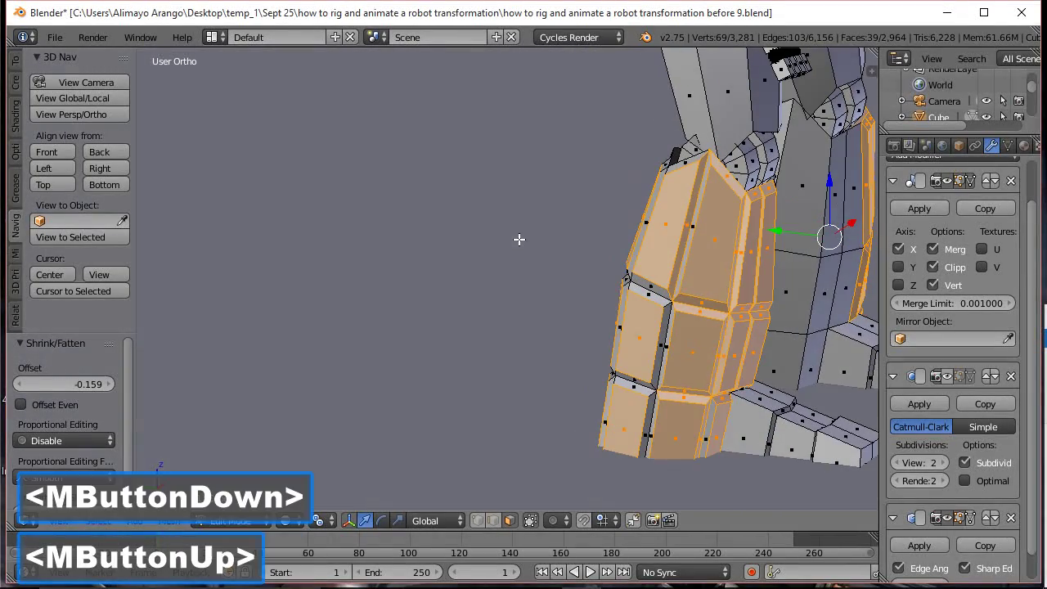
pyautogui.press('c')
pyautogui.moveTo(682, 296)
pyautogui.mouseDown()
pyautogui.moveTo(659, 381)
pyautogui.moveTo(647, 388)
pyautogui.mouseUp()
pyautogui.rightClick(556, 312)
# Add the border faces around the rear outer panels of the lower leg to the selection, up to the knee
pyautogui.moveTo(523, 299); pyautogui.dragTo(594, 303, button='middle')
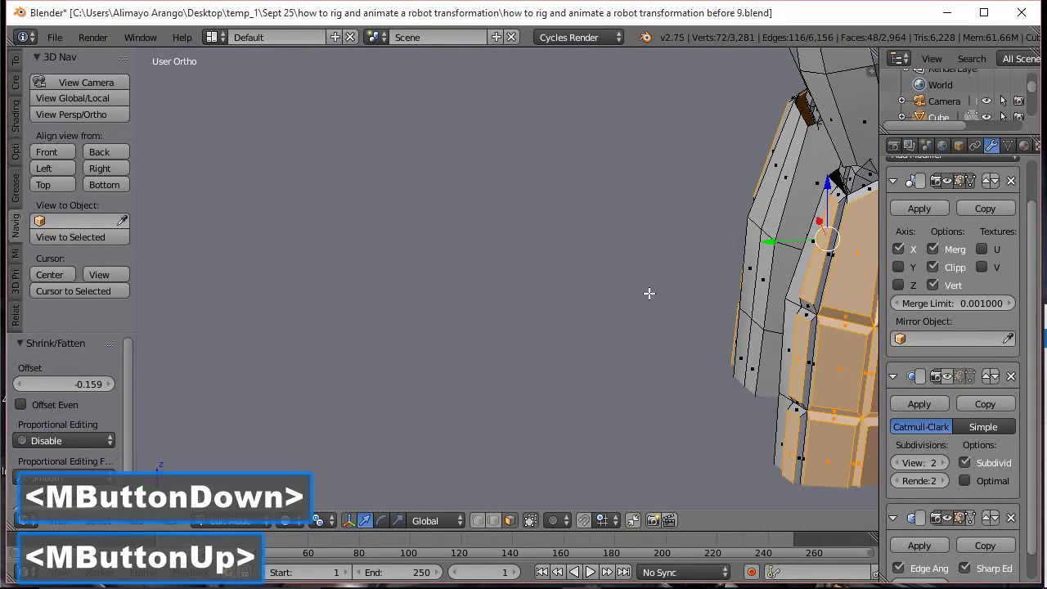
pyautogui.keyDown('shift'); pyautogui.moveTo(759, 278); pyautogui.dragTo(604, 235, button='middle'); pyautogui.keyUp('shift')
pyautogui.press('c')
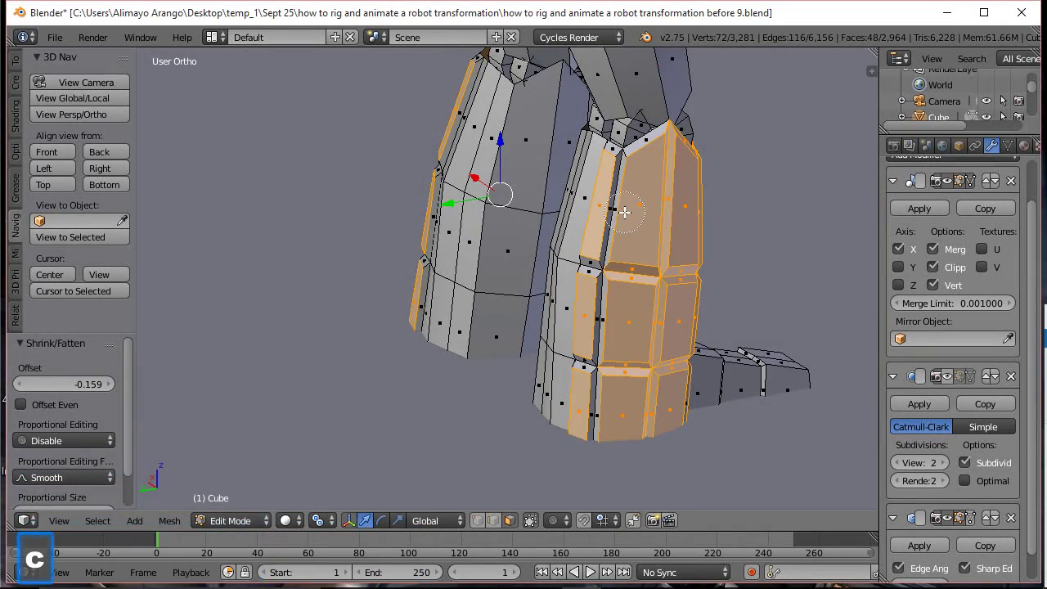
pyautogui.click(623, 211)
pyautogui.moveTo(623, 211)
pyautogui.mouseDown()
pyautogui.moveTo(601, 401)
pyautogui.moveTo(643, 174)
pyautogui.moveTo(641, 187)
pyautogui.moveTo(622, 173)
pyautogui.mouseUp()
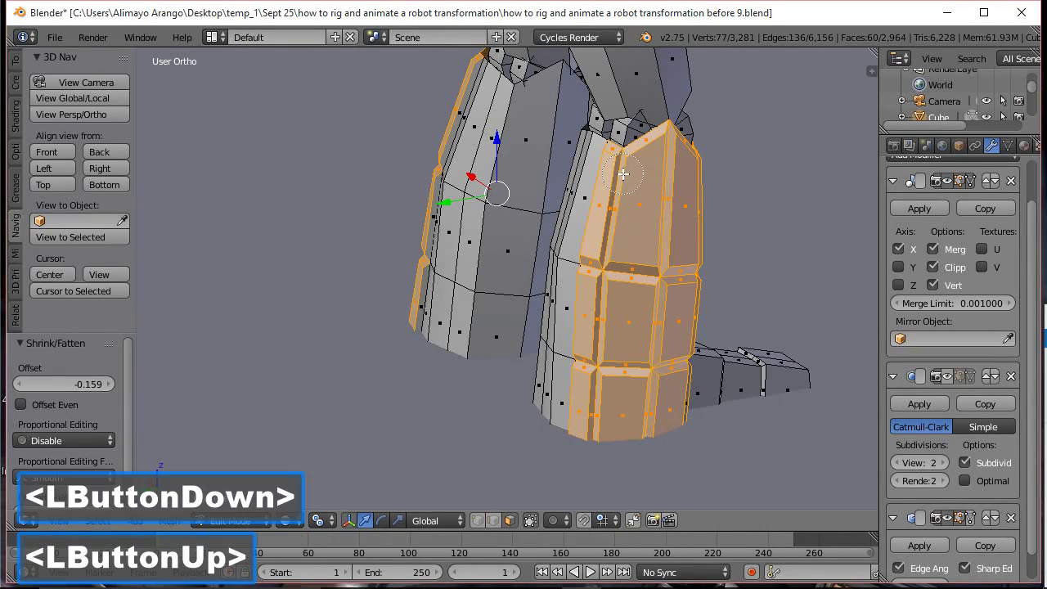
pyautogui.rightClick(655, 204)
# Turn on the Subdivision Surface modifier's viewport display and add the remaining border faces near the foot to the selection
pyautogui.moveTo(778, 240); pyautogui.dragTo(619, 252, button='middle')
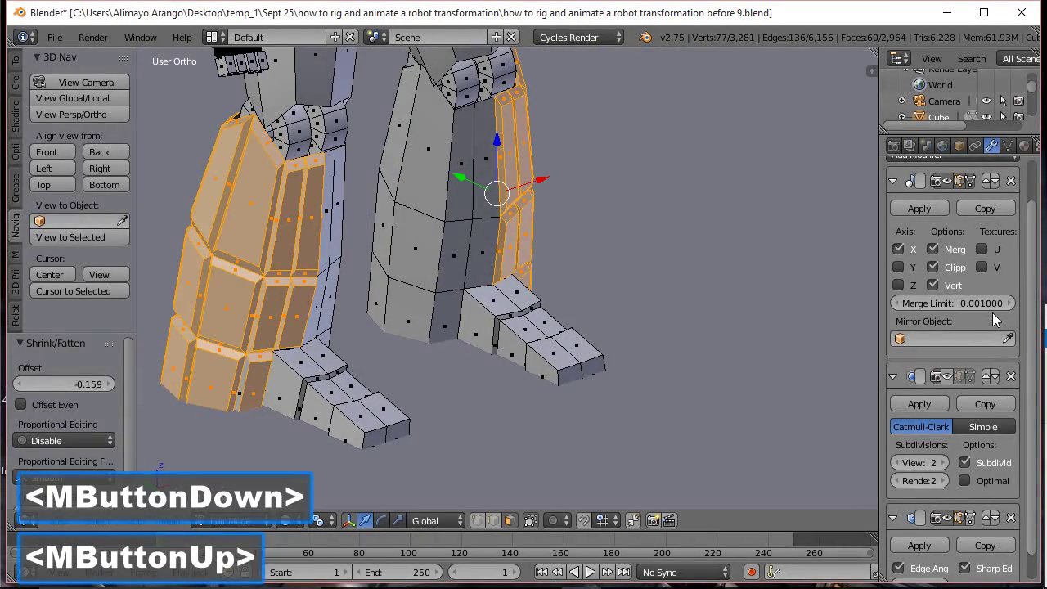
pyautogui.click(948, 377)
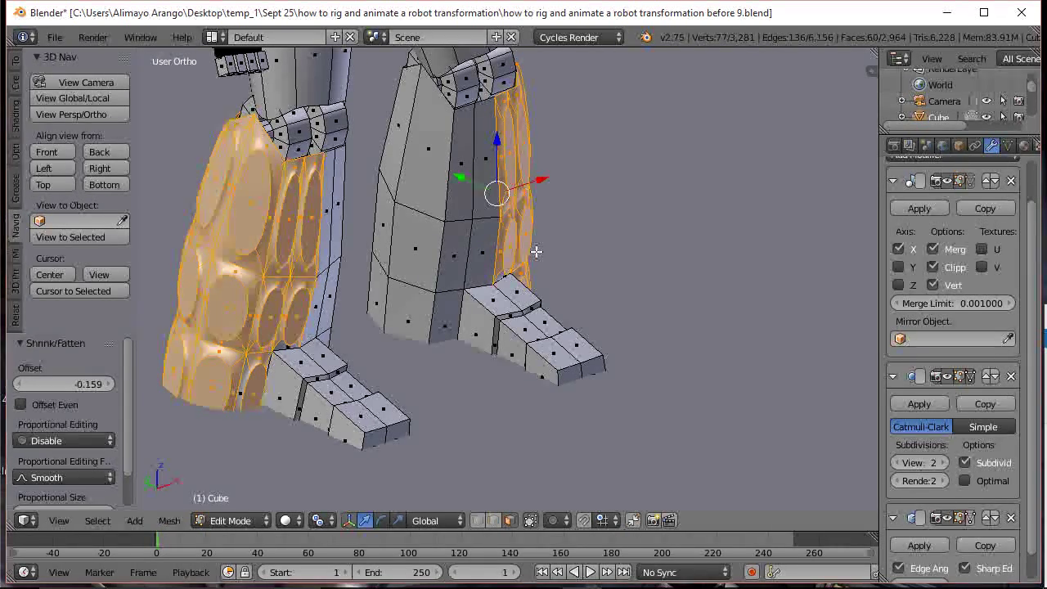
pyautogui.press('c')
pyautogui.click(278, 322)
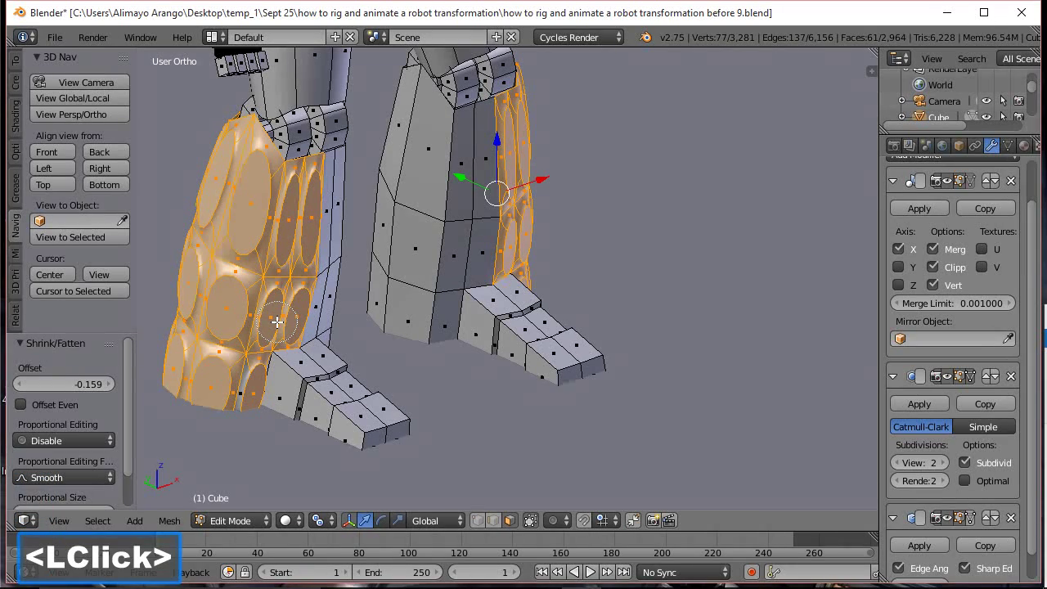
pyautogui.click(233, 376)
pyautogui.click(244, 353)
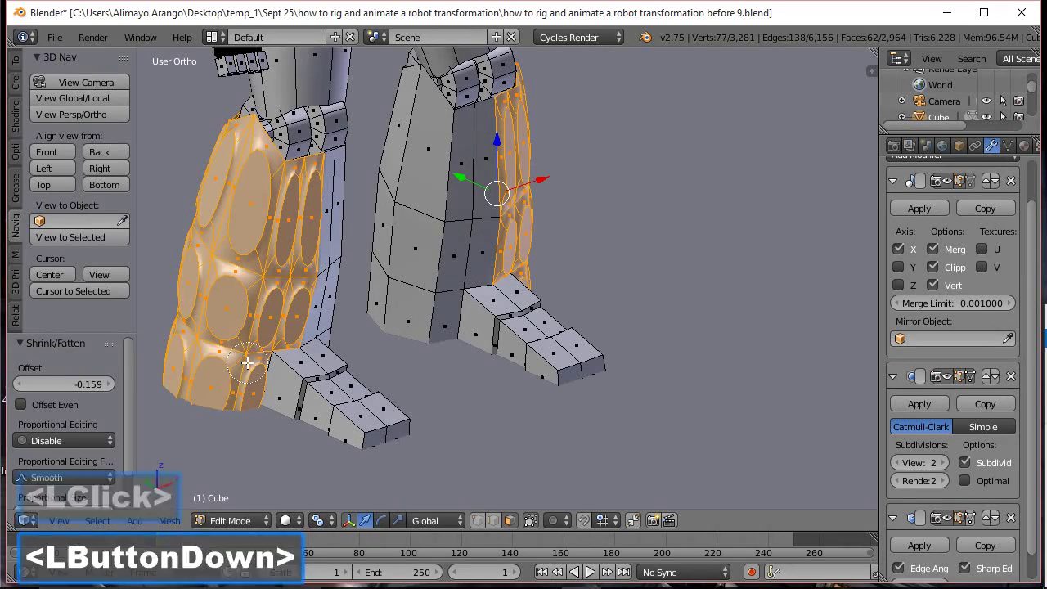
pyautogui.rightClick(269, 267)
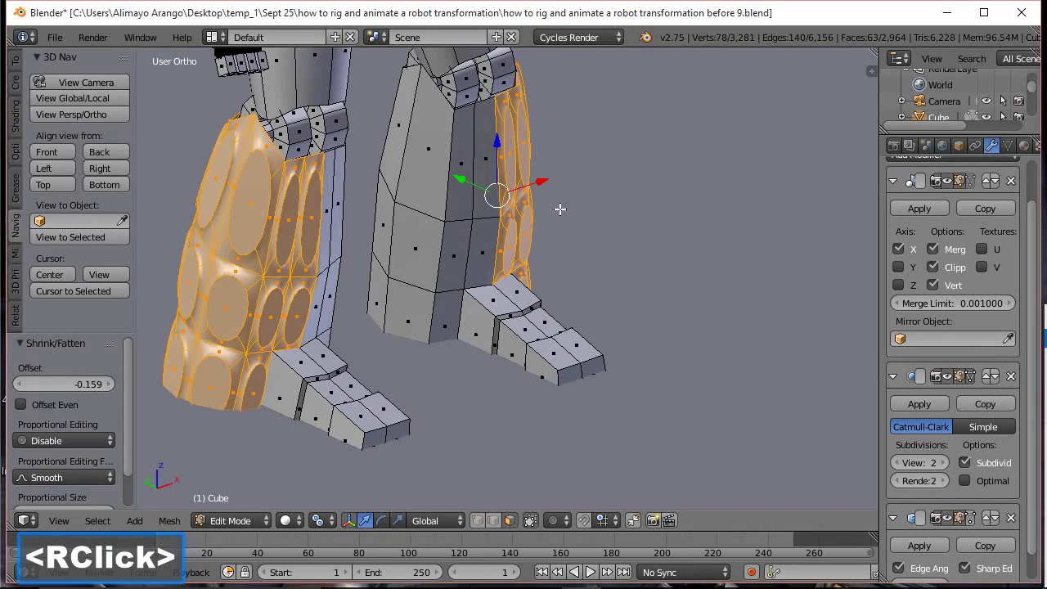
# Set the selected leg faces' edge crease to 1.000 and save the file as "how to rig and animate a robot transformation before 10.blend"
pyautogui.hotkey('shift', 'e')
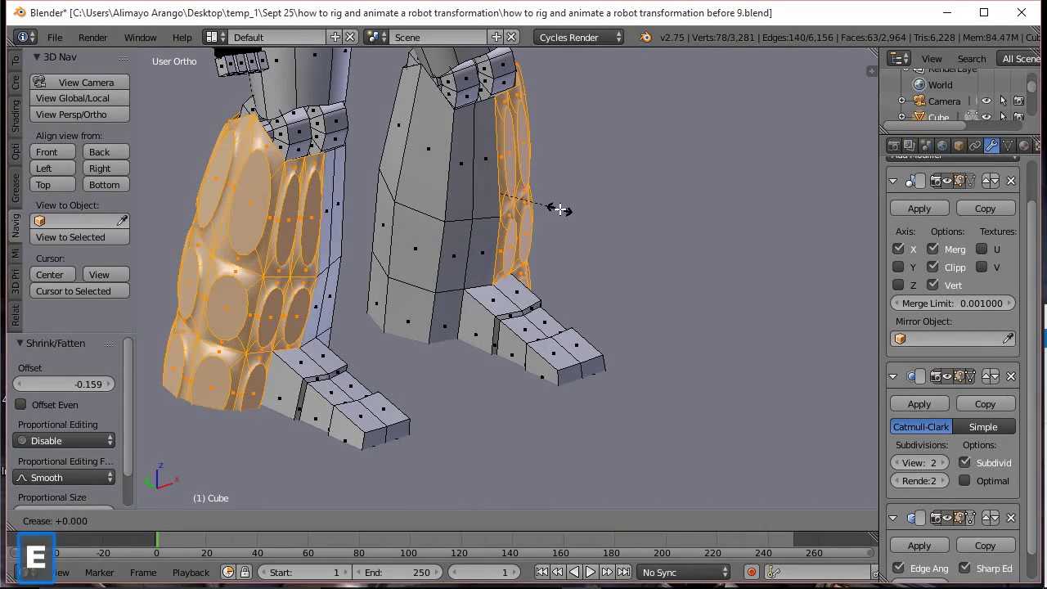
pyautogui.click(679, 260)
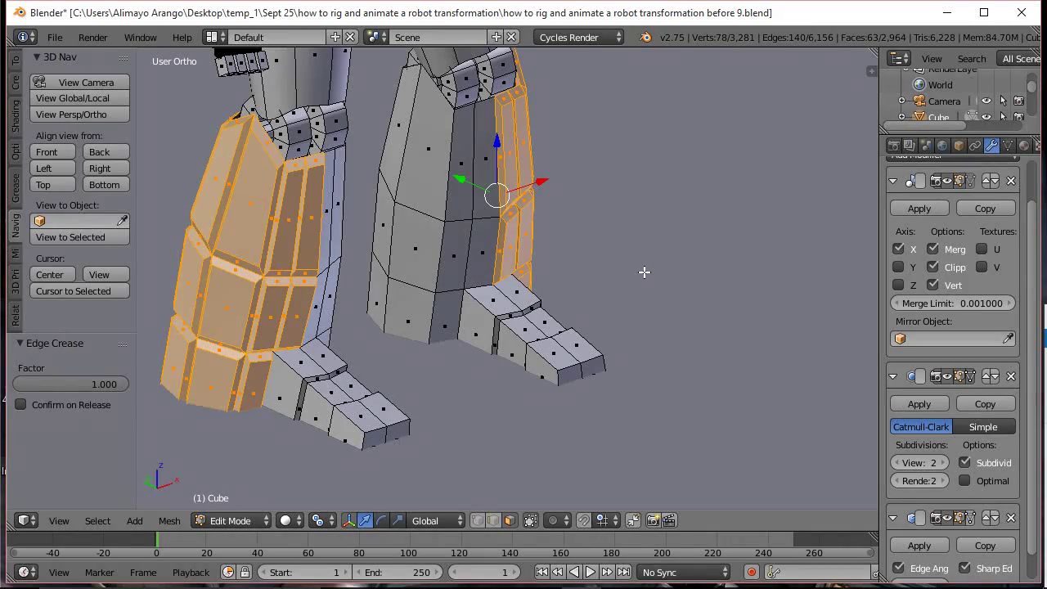
pyautogui.press('n')
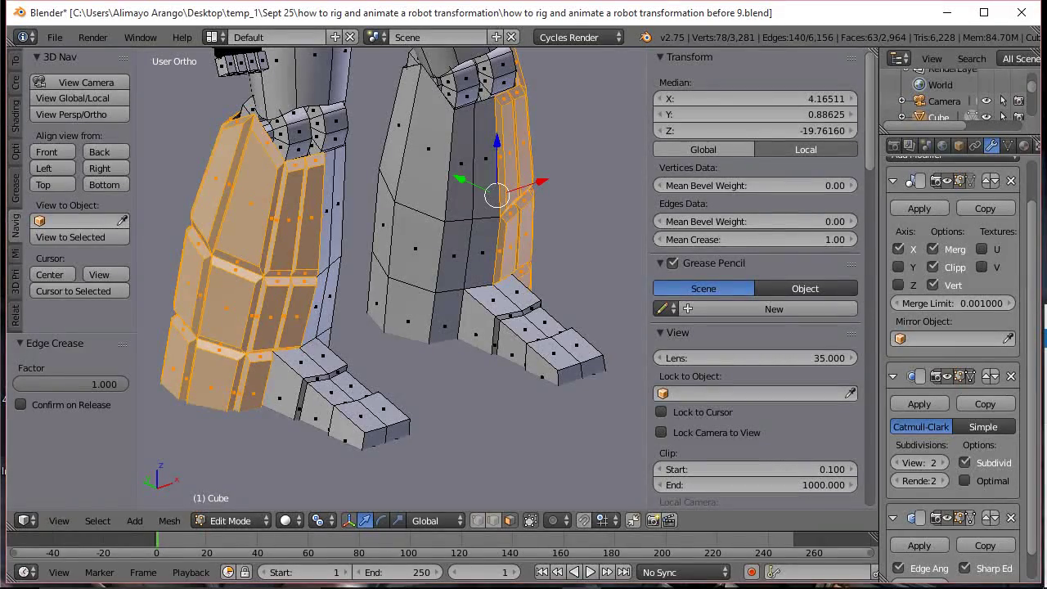
pyautogui.click(601, 115)
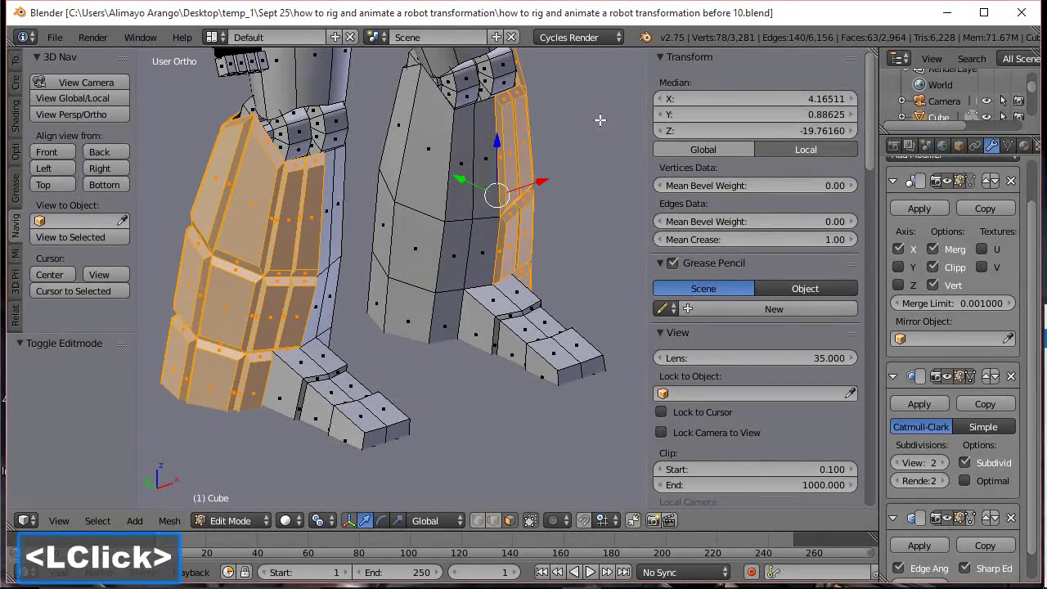
pyautogui.press('n')
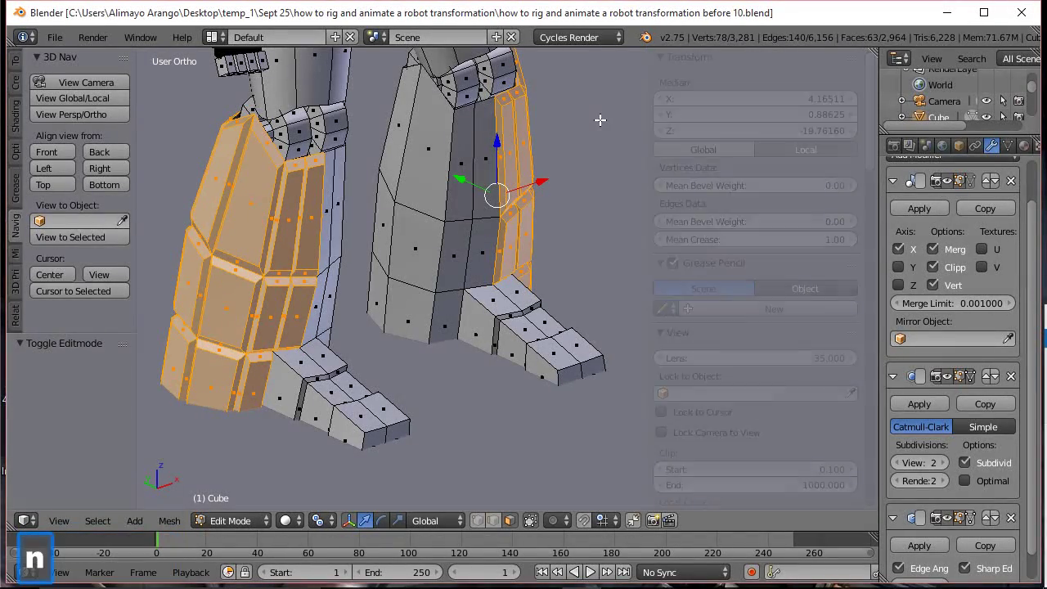
# Deselect all of the creased lower-leg faces
pyautogui.press('a')
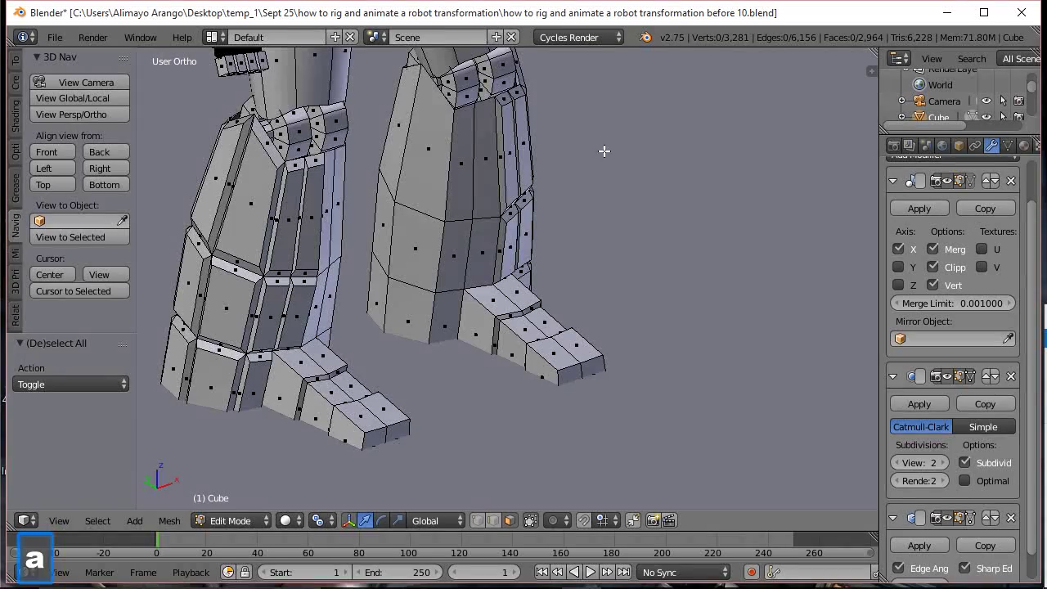
pyautogui.scroll(-7, 604, 152)
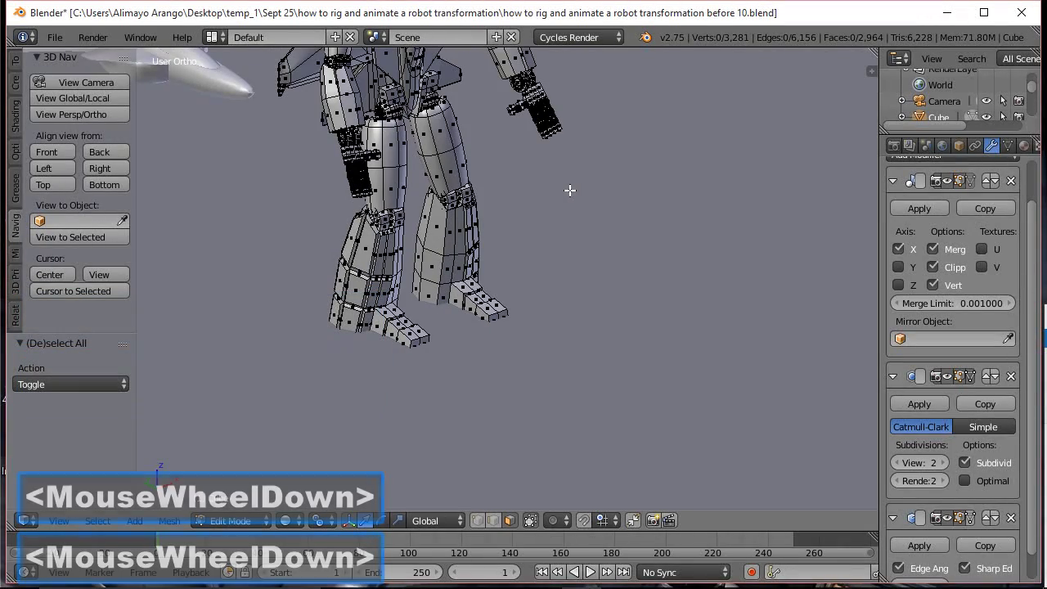
pyautogui.moveTo(633, 244); pyautogui.dragTo(572, 229, button='middle')
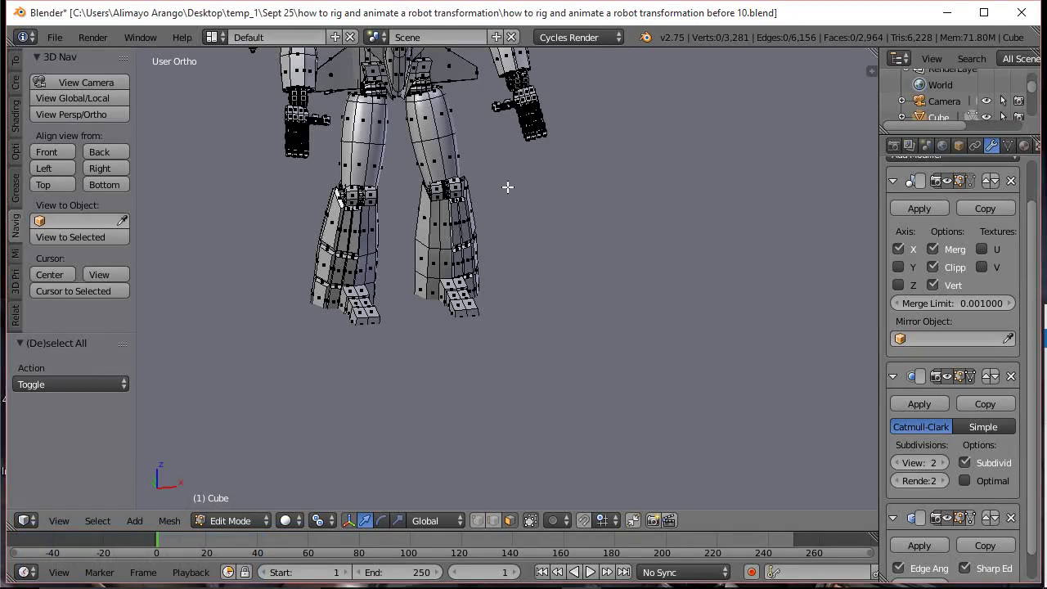
pyautogui.keyDown('shift'); pyautogui.moveTo(522, 175); pyautogui.dragTo(570, 397, button='middle'); pyautogui.keyUp('shift')
pyautogui.scroll(-1, 570, 398)
pyautogui.scroll(3, 630, 308)
pyautogui.scroll(4, 631, 278)
pyautogui.moveTo(631, 275)
pyautogui.mouseDown(button='middle')
pyautogui.moveTo(654, 279)
pyautogui.moveTo(628, 280)
pyautogui.mouseUp(button='middle')
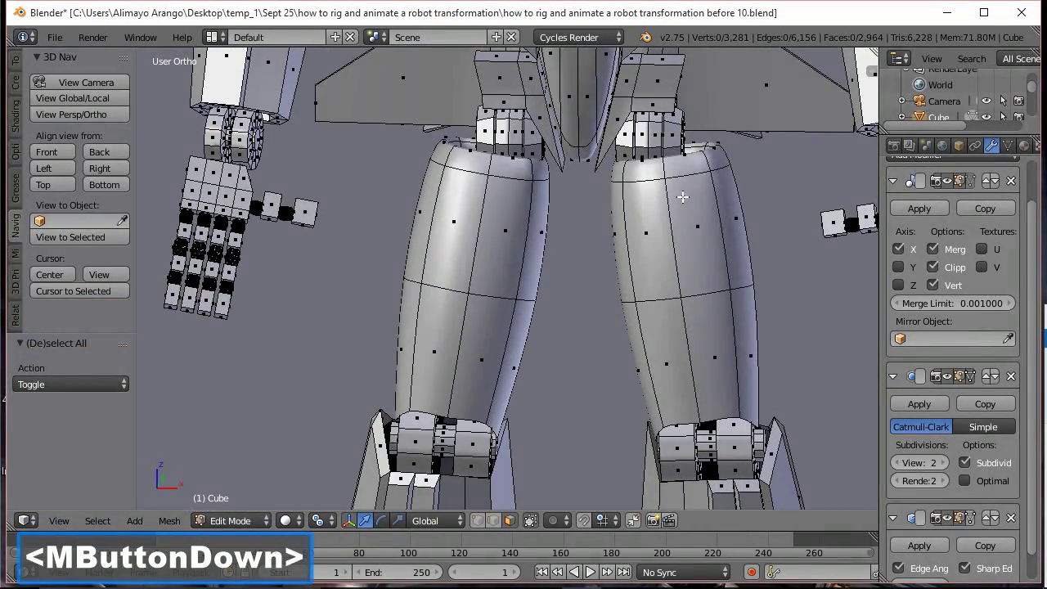
pyautogui.keyDown('shift'); pyautogui.moveTo(713, 174); pyautogui.dragTo(591, 313, button='middle'); pyautogui.keyUp('shift')
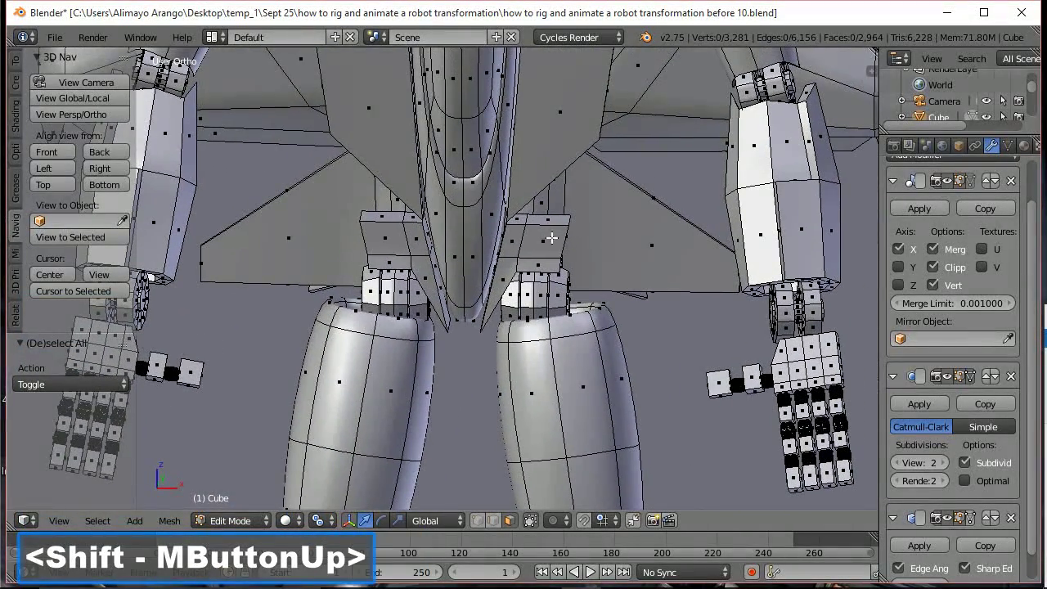
# Select only the narrow front face at the base of the hip block, just above the thigh joint
pyautogui.click(546, 242)
pyautogui.keyDown('shift'); pyautogui.click(515, 239); pyautogui.keyUp('shift')
pyautogui.keyDown('shift'); pyautogui.click(507, 276); pyautogui.keyUp('shift')
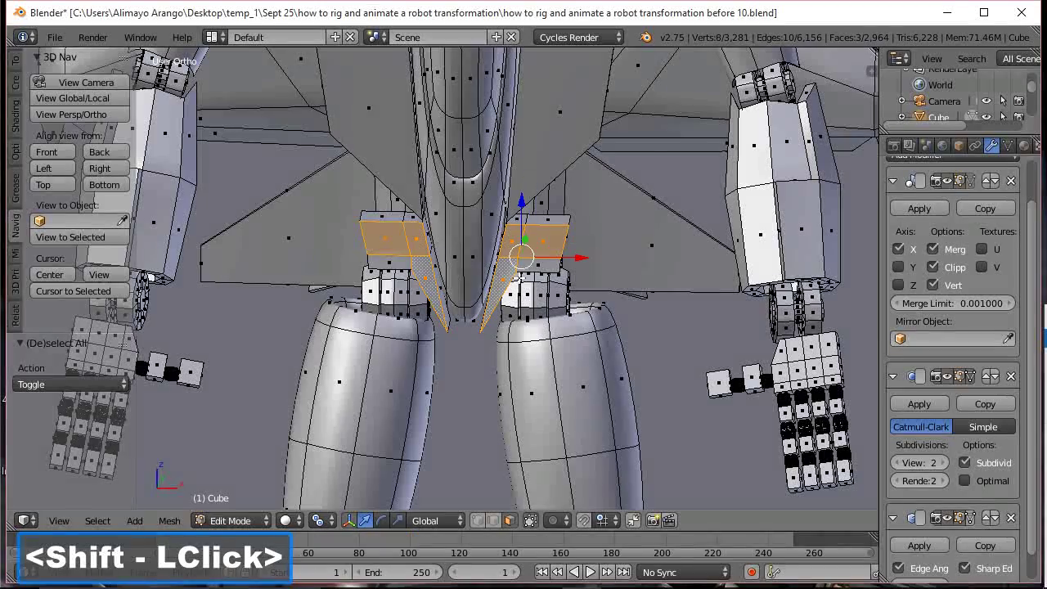
pyautogui.click(540, 265)
pyautogui.scroll(-4, 535, 269)
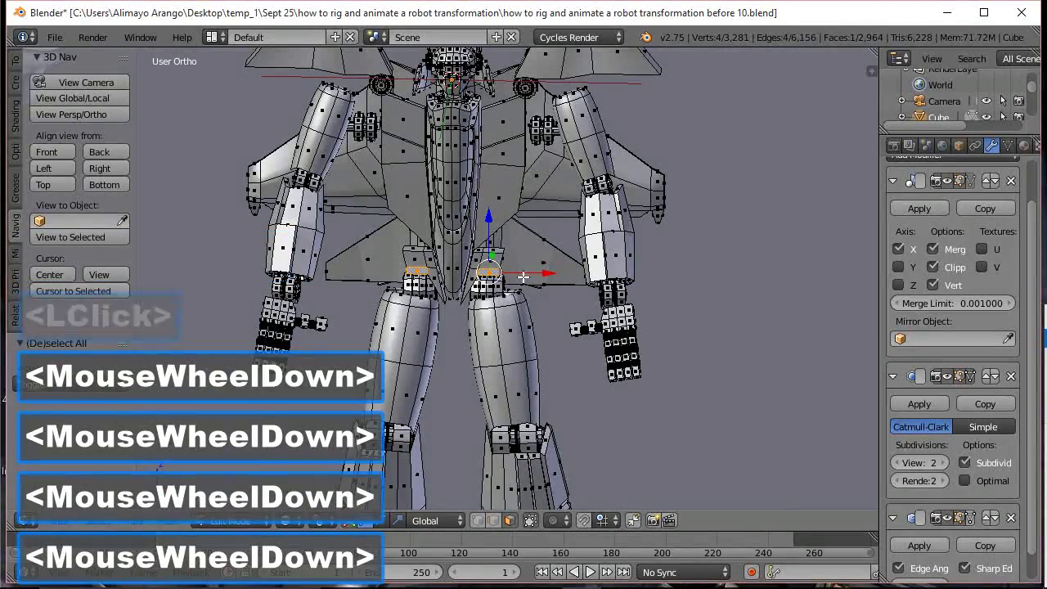
pyautogui.scroll(-1, 522, 277)
pyautogui.scroll(8, 522, 276)
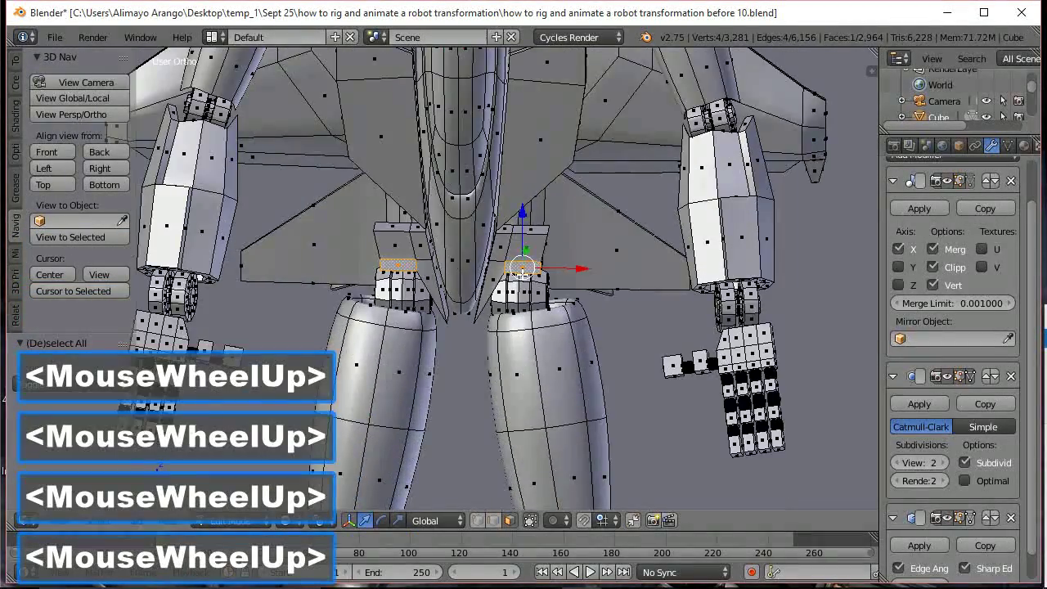
# Add the three adjoining front faces of the hip block to the selection and extrude all four as individual faces with zero offset
pyautogui.scroll(1, 521, 276)
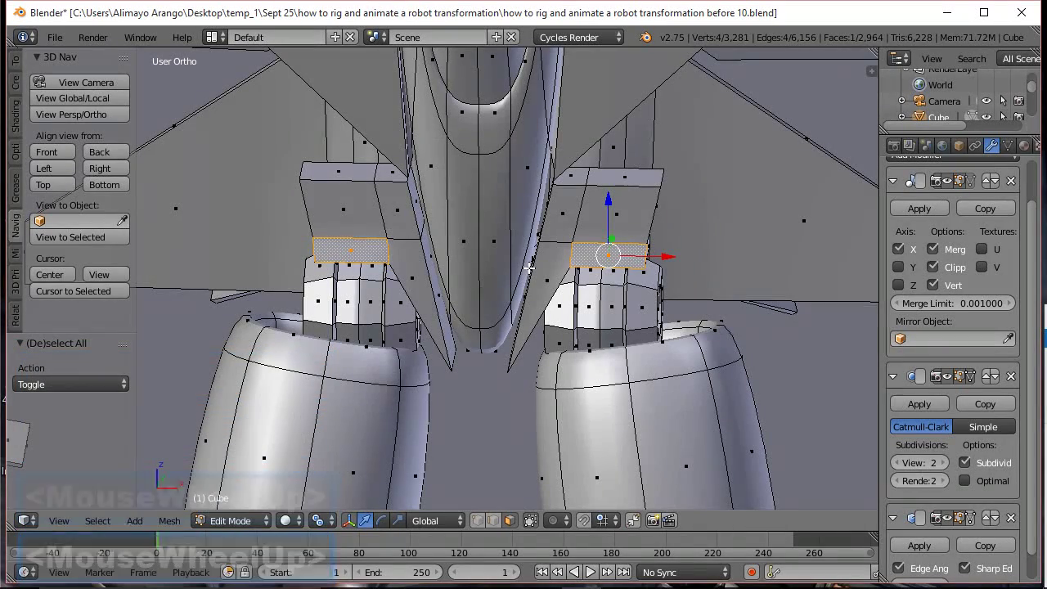
pyautogui.keyDown('shift'); pyautogui.click(641, 212); pyautogui.keyUp('shift')
pyautogui.keyDown('shift'); pyautogui.click(573, 214); pyautogui.keyUp('shift')
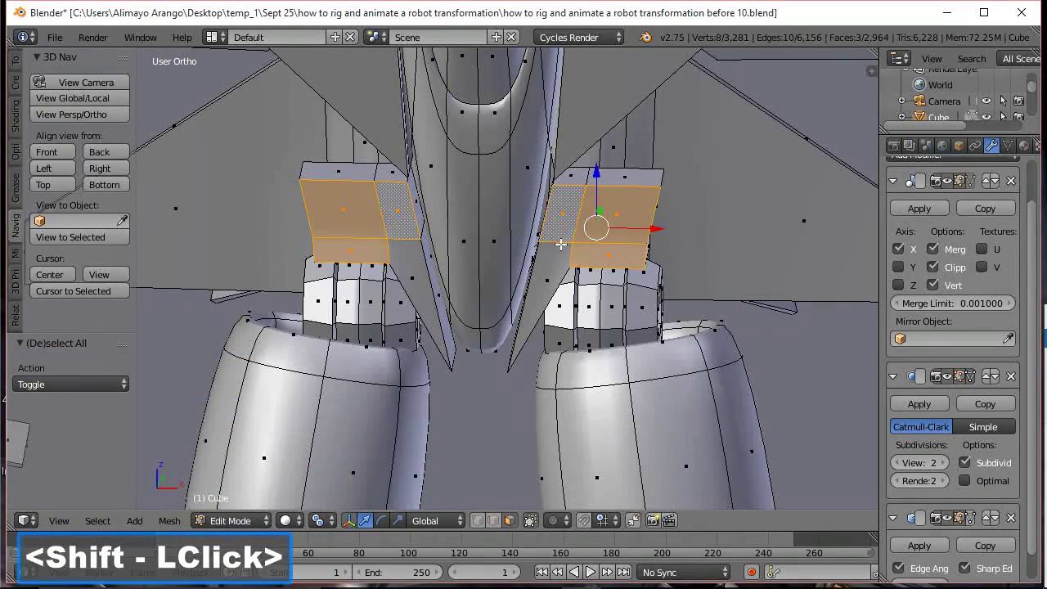
pyautogui.keyDown('shift'); pyautogui.click(549, 264); pyautogui.keyUp('shift')
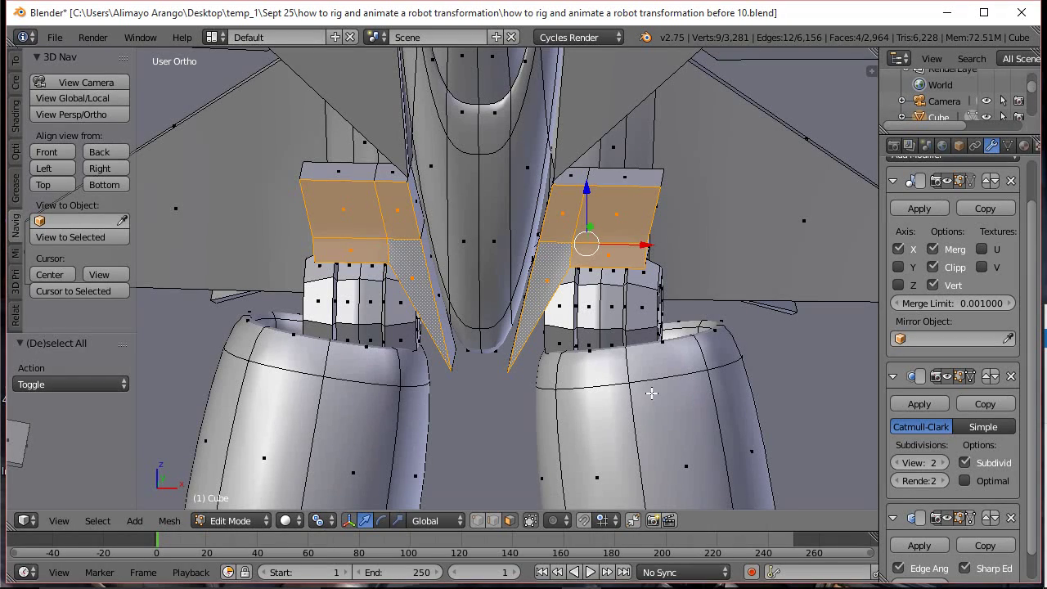
pyautogui.press('alt')
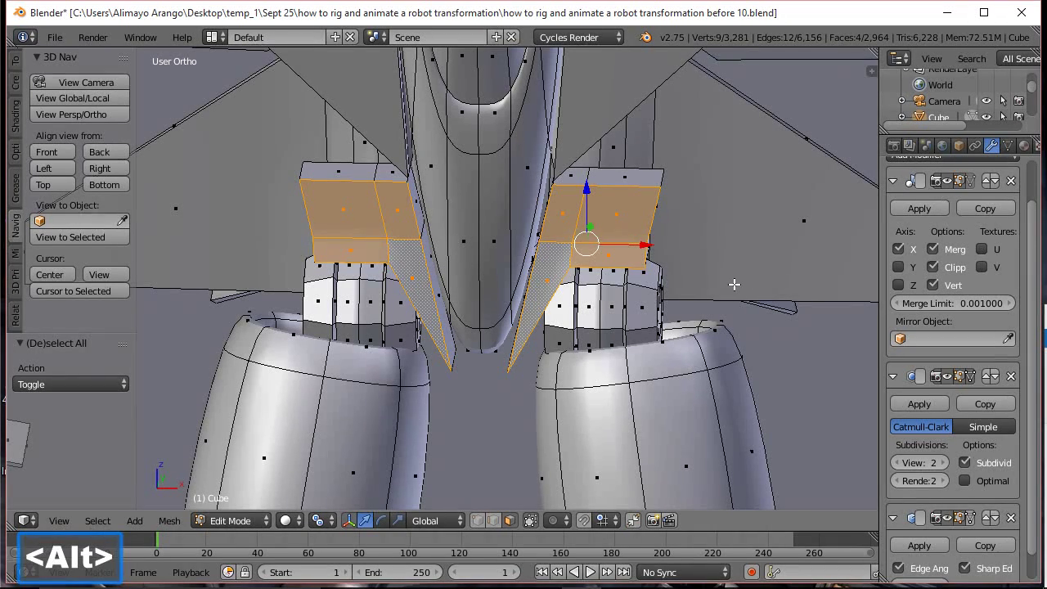
pyautogui.hotkey('alt', 'e')
pyautogui.click(732, 285)
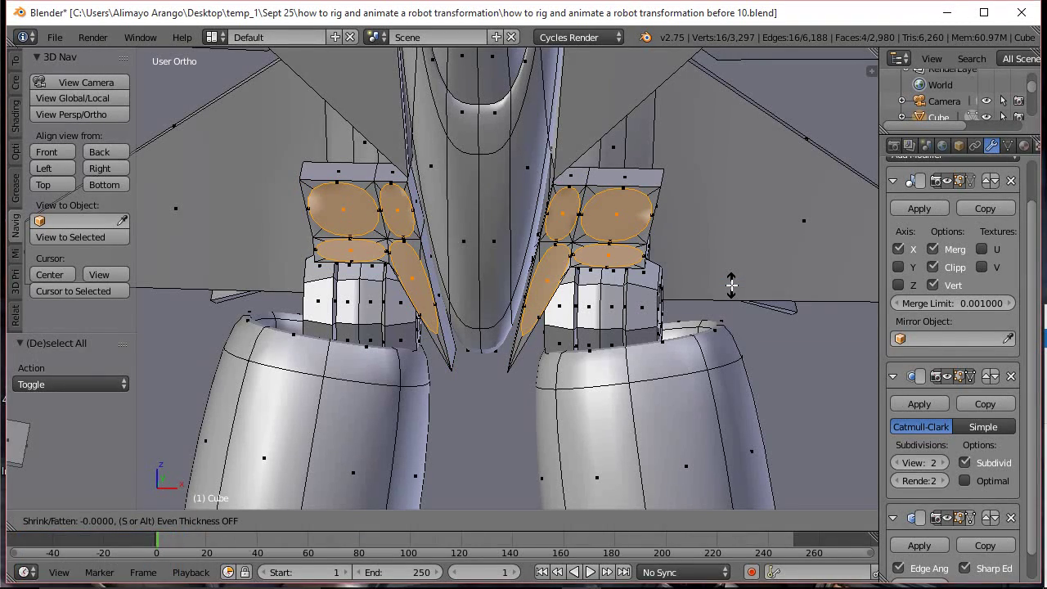
pyautogui.rightClick(732, 285)
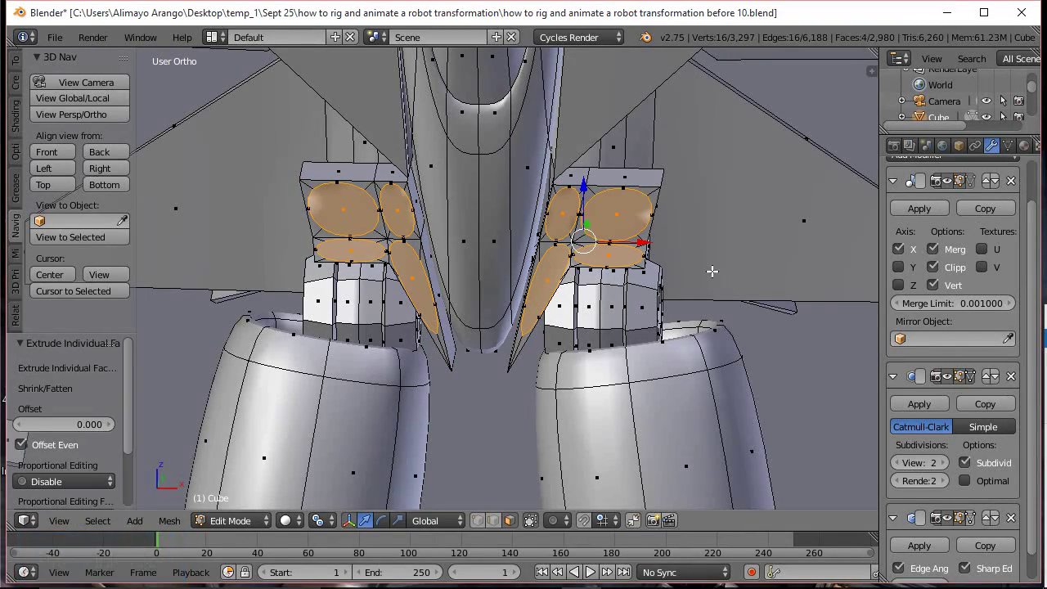
# Turn off the Subdivision Surface viewport display, scale the extruded hip faces to about 0.809 and raise them with a Shrink/Fatten offset of about -0.154
pyautogui.click(947, 376)
pyautogui.press('s')
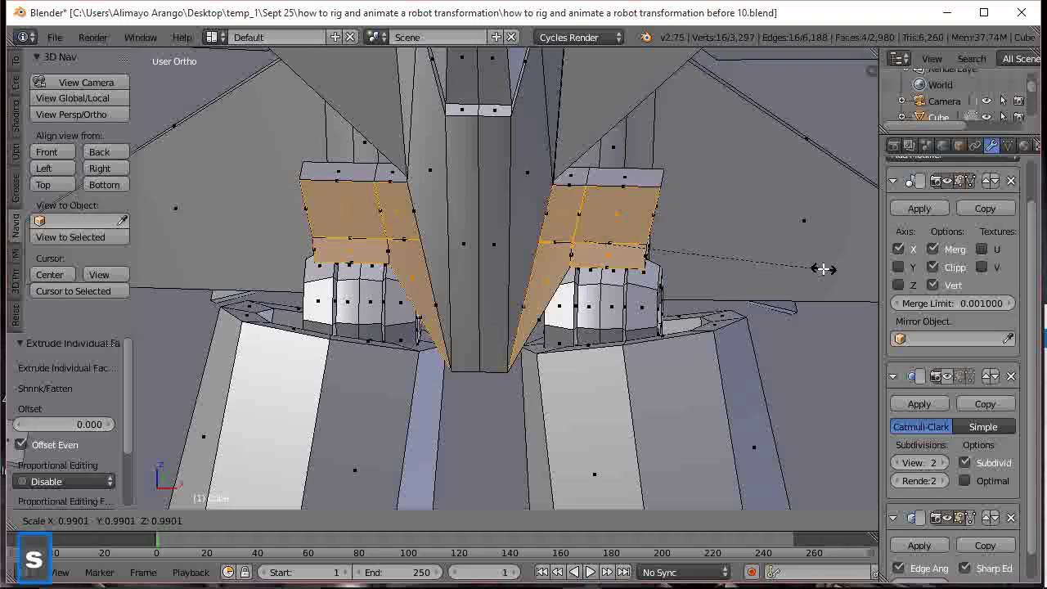
pyautogui.click(780, 265)
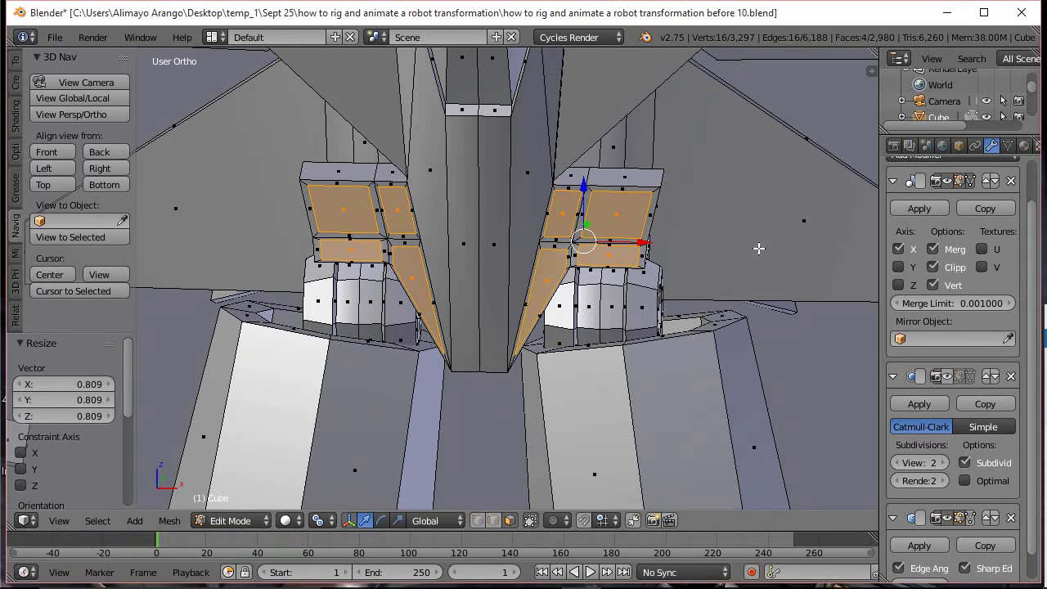
pyautogui.hotkey('alt', 's')
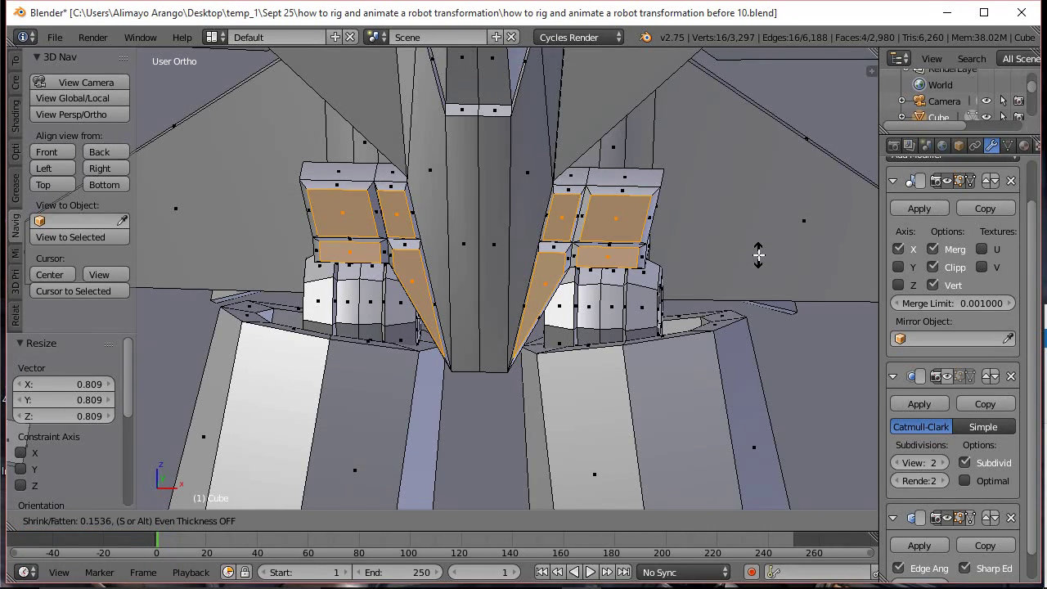
pyautogui.click(758, 254)
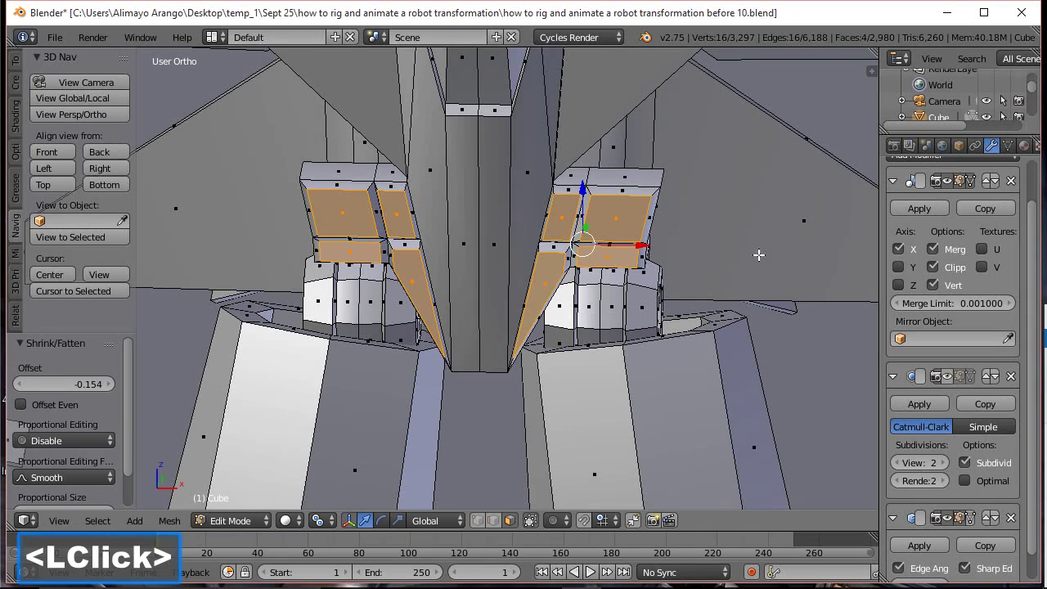
# Add the narrow border faces around the raised hip panels to the selection with Circle Select, leaving out the thigh joint faces
pyautogui.press('c')
pyautogui.moveTo(586, 233); pyautogui.dragTo(579, 233)
pyautogui.click(602, 216)
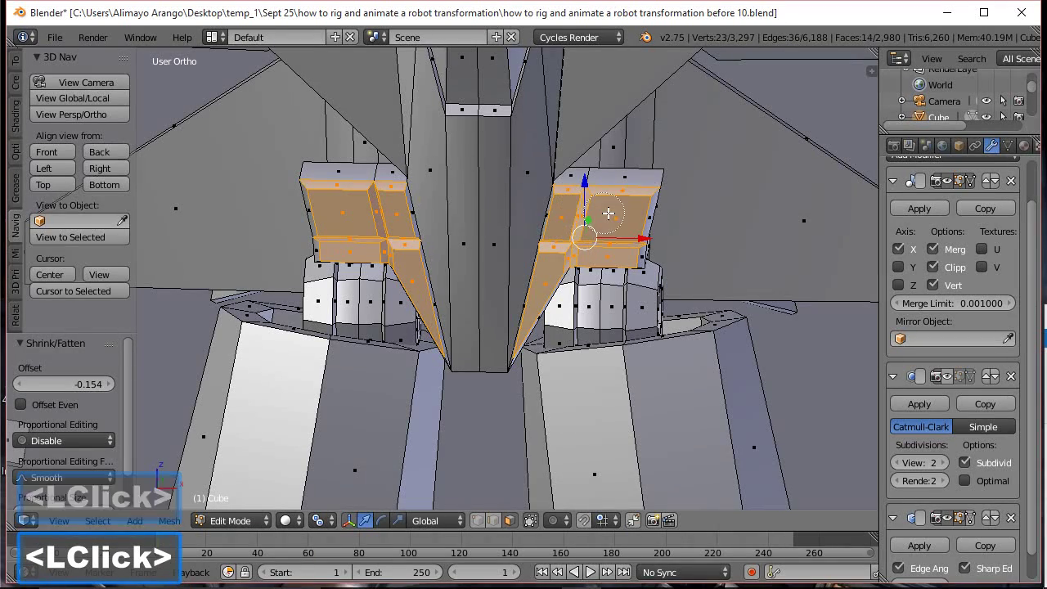
pyautogui.click(626, 219)
pyautogui.click(586, 232)
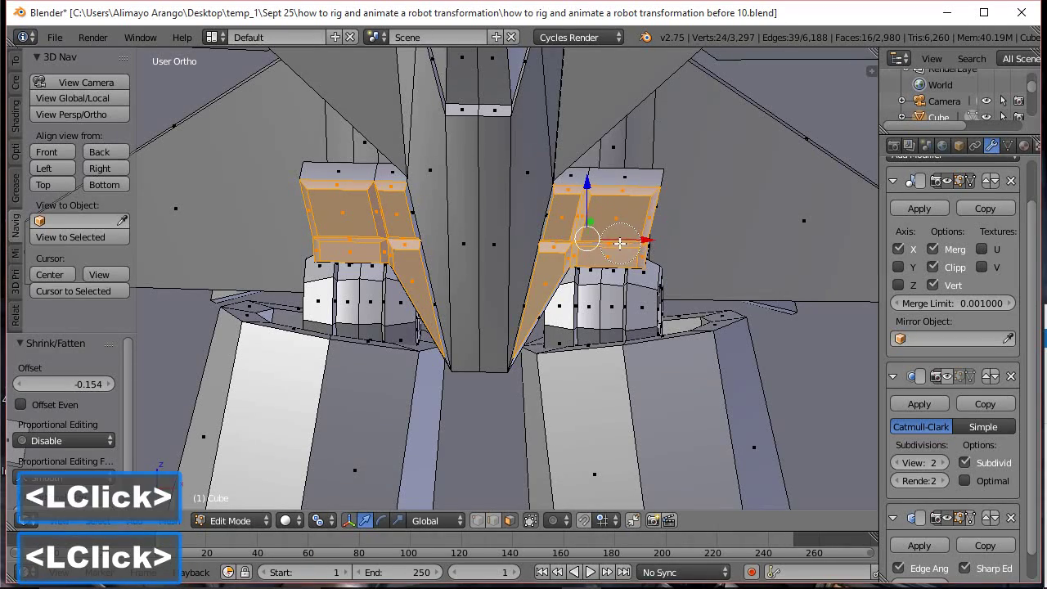
pyautogui.click(394, 235)
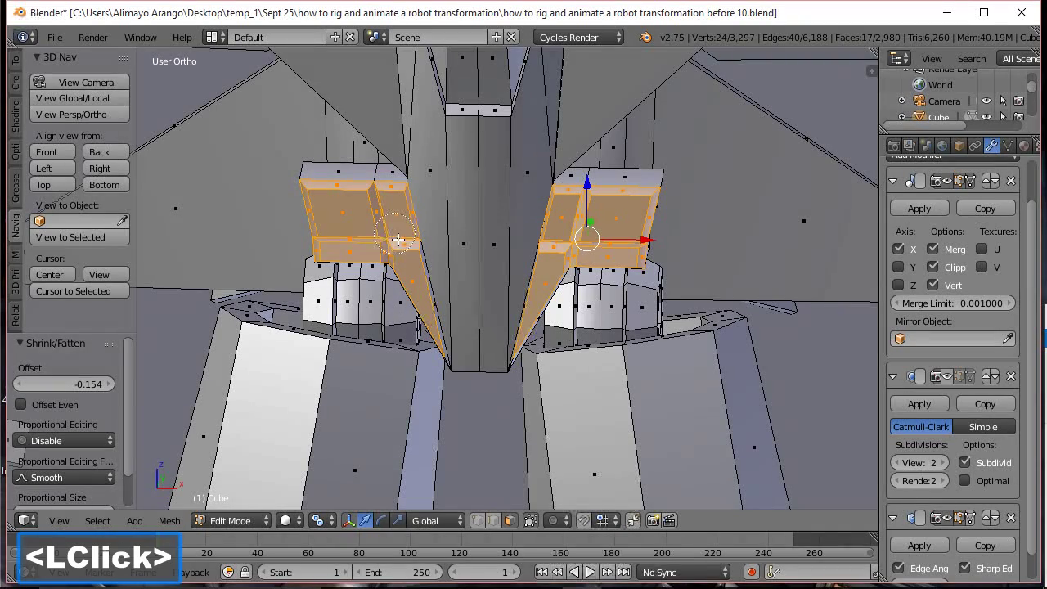
pyautogui.click(404, 266)
pyautogui.middleClick(378, 323)
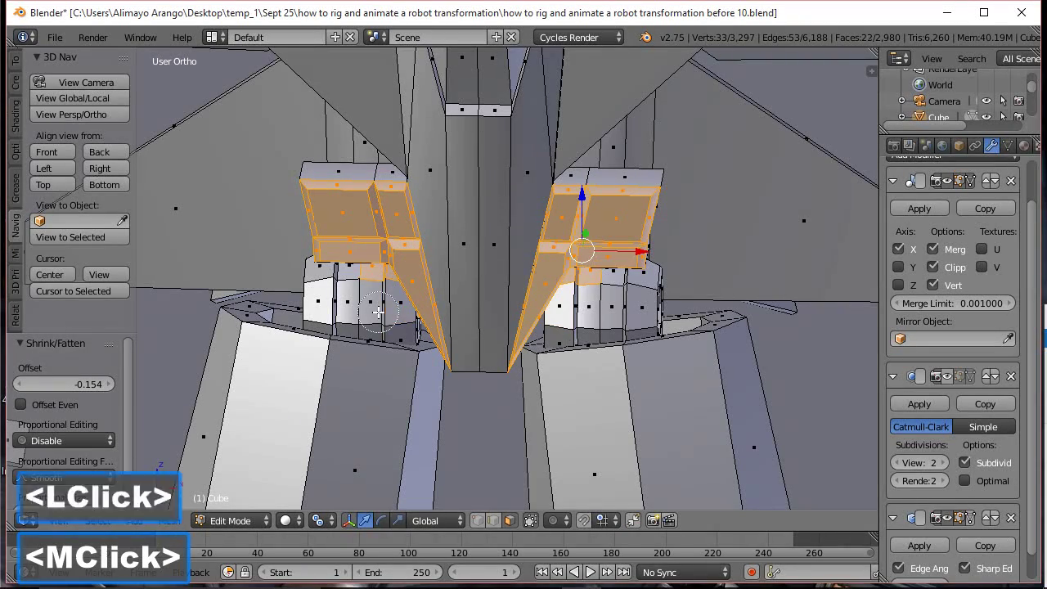
pyautogui.middleClick(371, 291)
pyautogui.middleClick(373, 295)
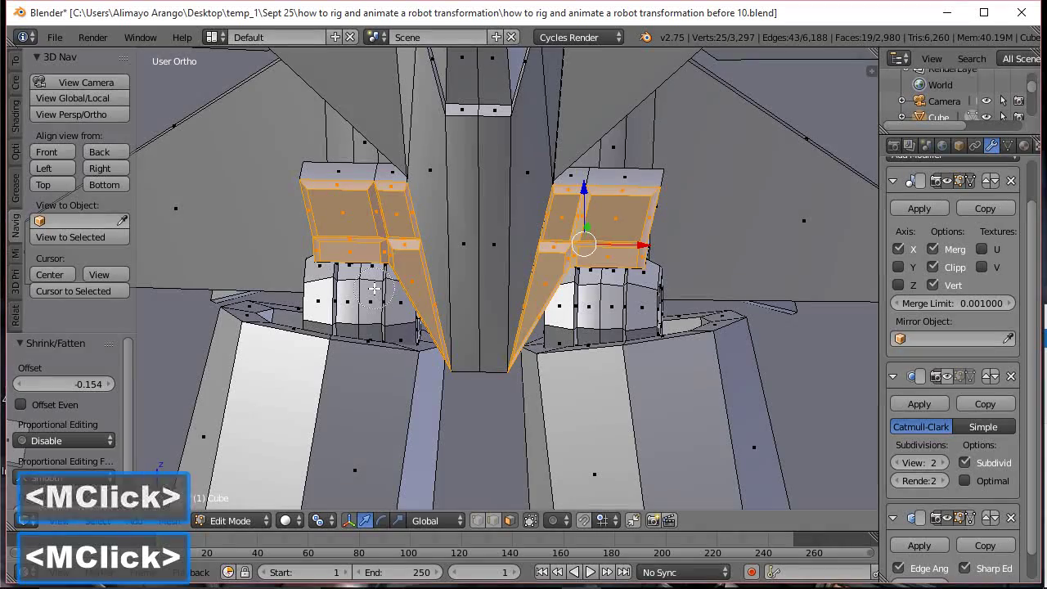
pyautogui.rightClick(378, 299)
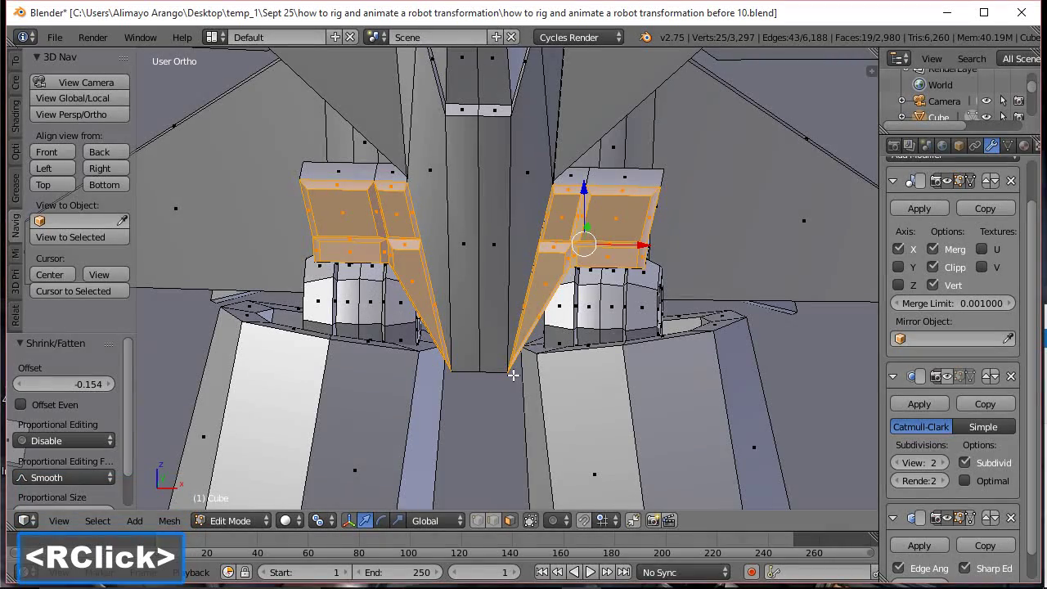
# Set the mean crease of the selected hip panel edges to 1.00
pyautogui.moveTo(513, 374); pyautogui.dragTo(730, 279, button='middle')
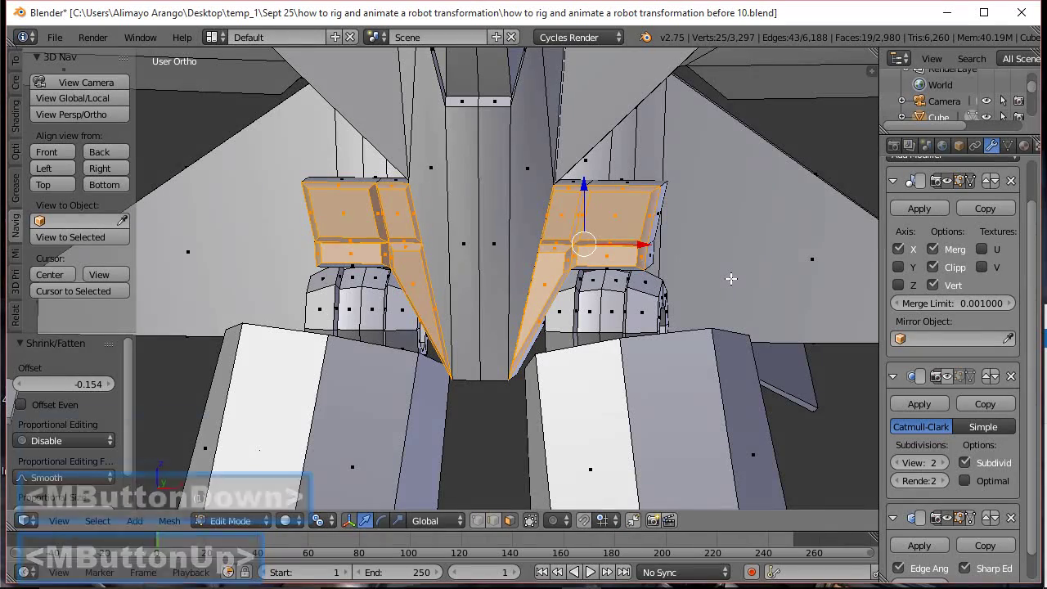
pyautogui.press('n')
pyautogui.moveTo(672, 239); pyautogui.dragTo(769, 240)
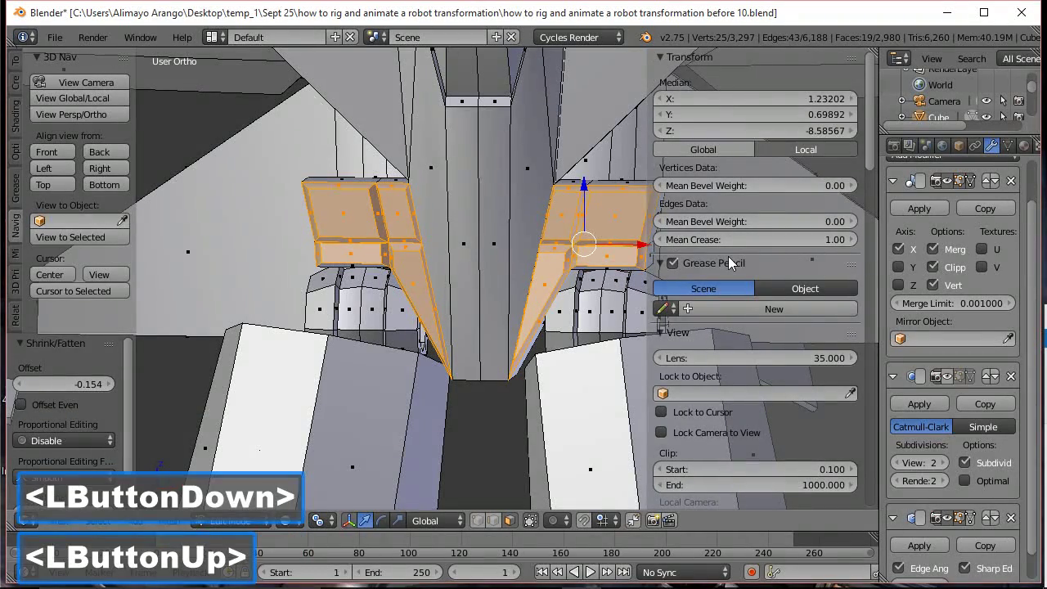
pyautogui.press('n')
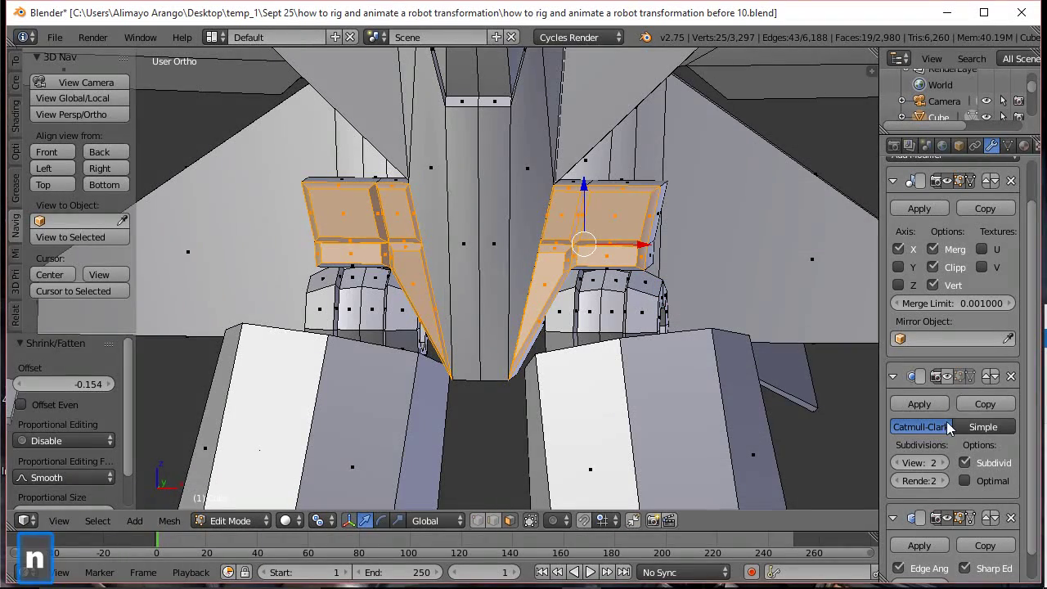
# Turn the Subdivision Surface viewport display back on and save the file as "how to rig and animate a robot transformation before 11.blend", clearing the selection
pyautogui.click(947, 376)
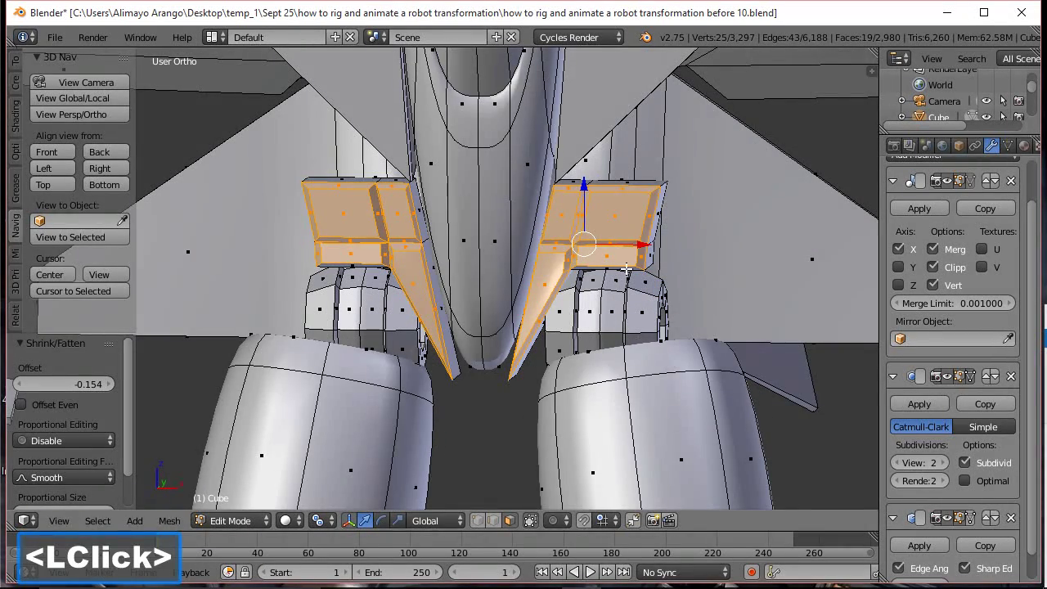
pyautogui.scroll(-7, 618, 243)
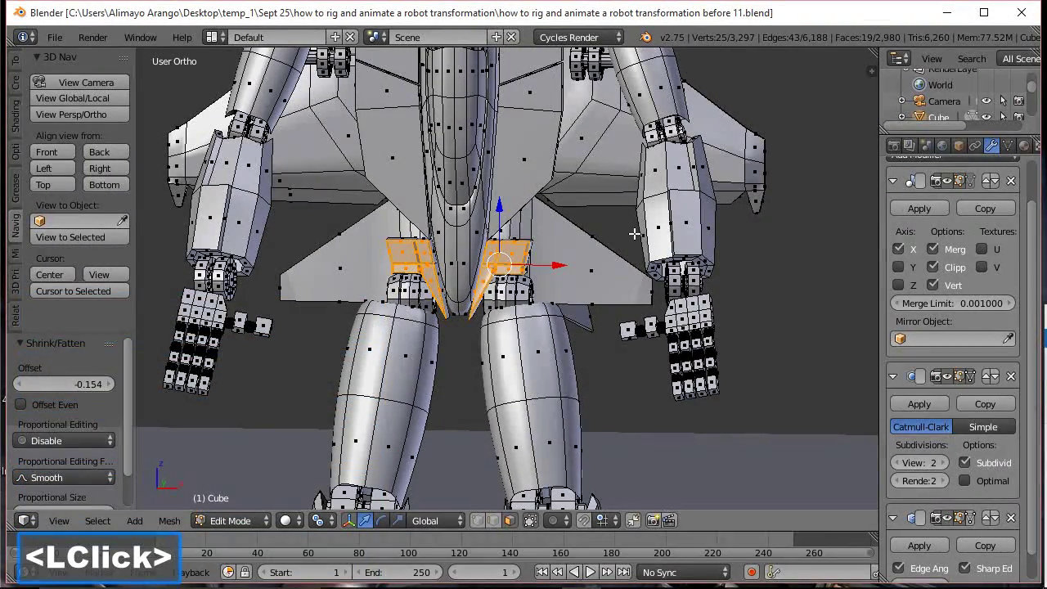
pyautogui.press('a')
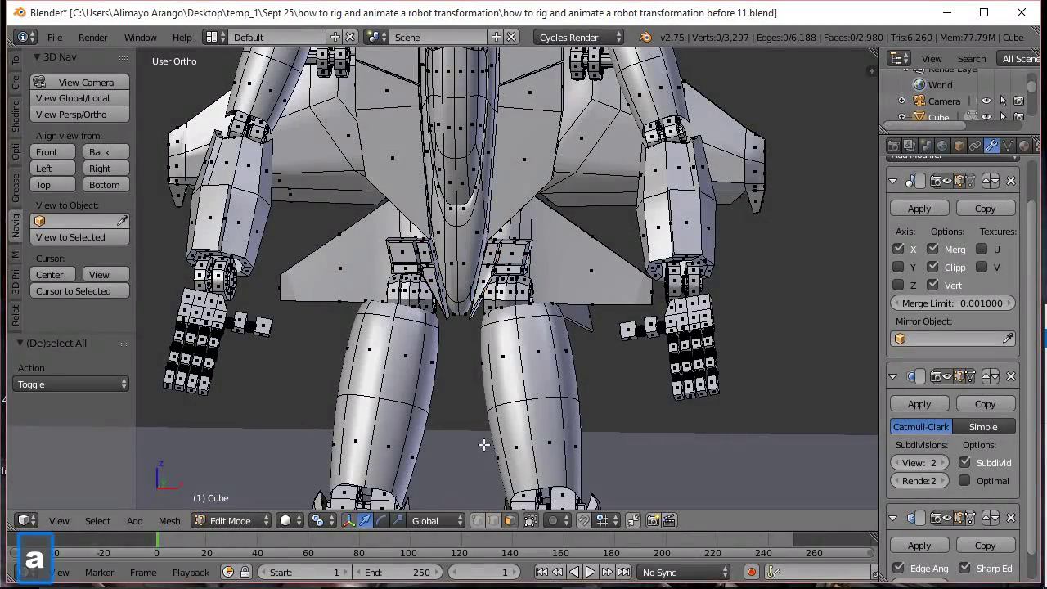
# Select the two large flat torso faces beside the jet's nose and extrude them as individual faces with zero offset
pyautogui.click(539, 96)
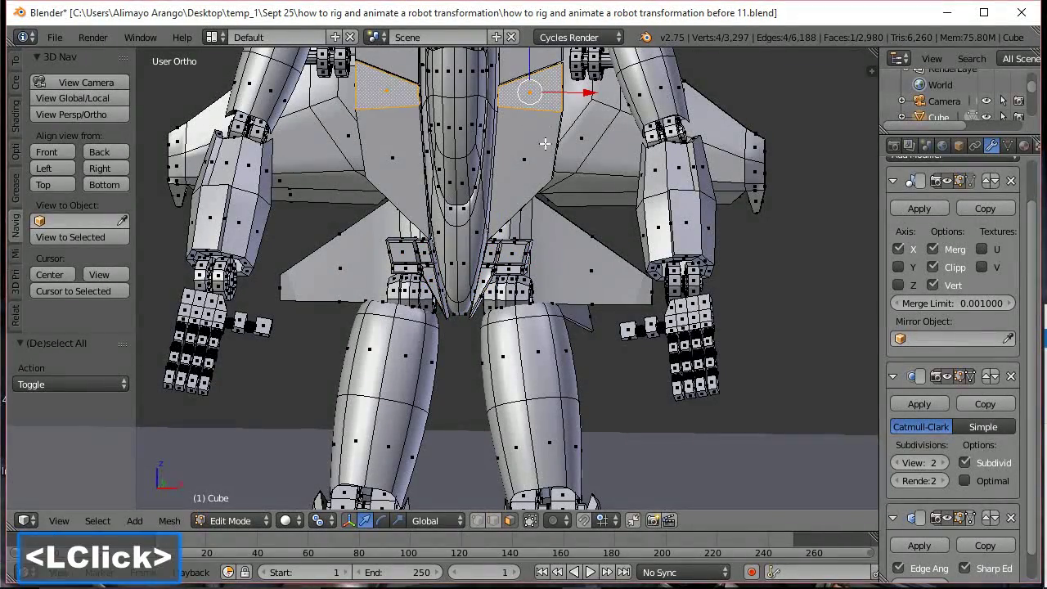
pyautogui.keyDown('shift'); pyautogui.click(531, 152); pyautogui.keyUp('shift')
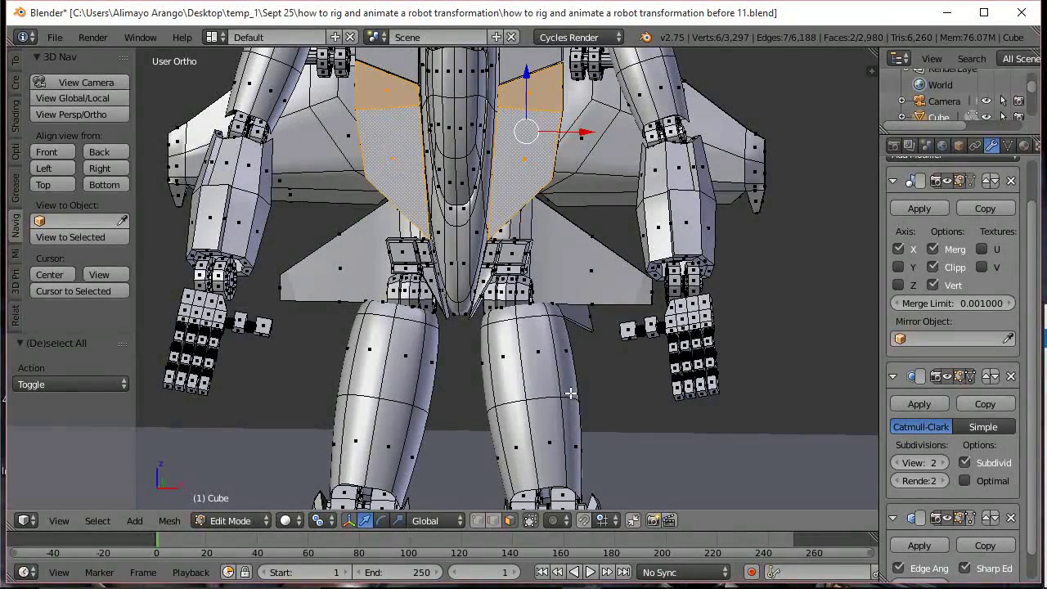
pyautogui.hotkey('alt', 'e')
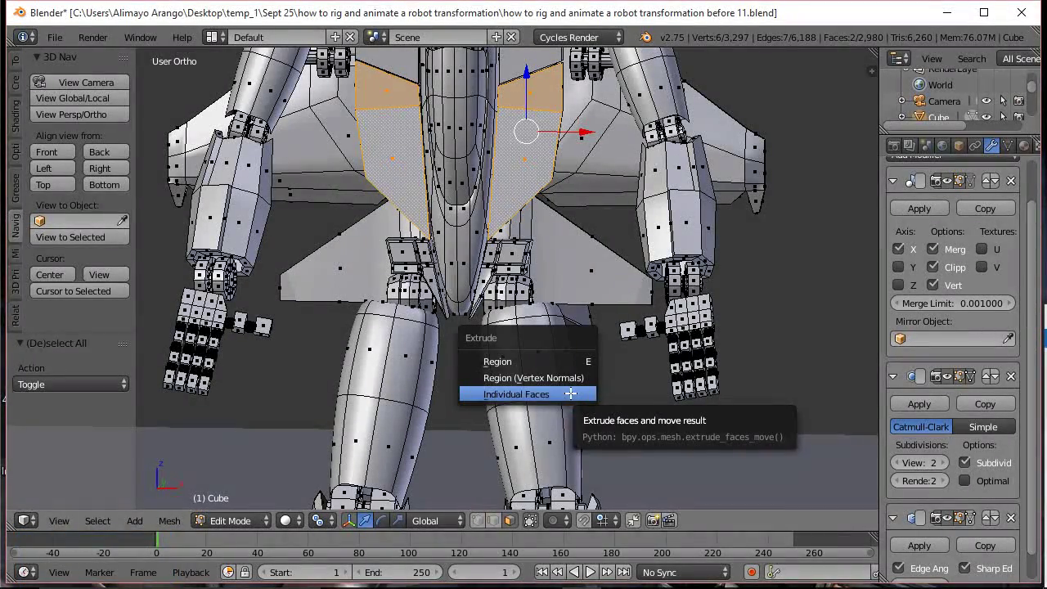
pyautogui.click(570, 393)
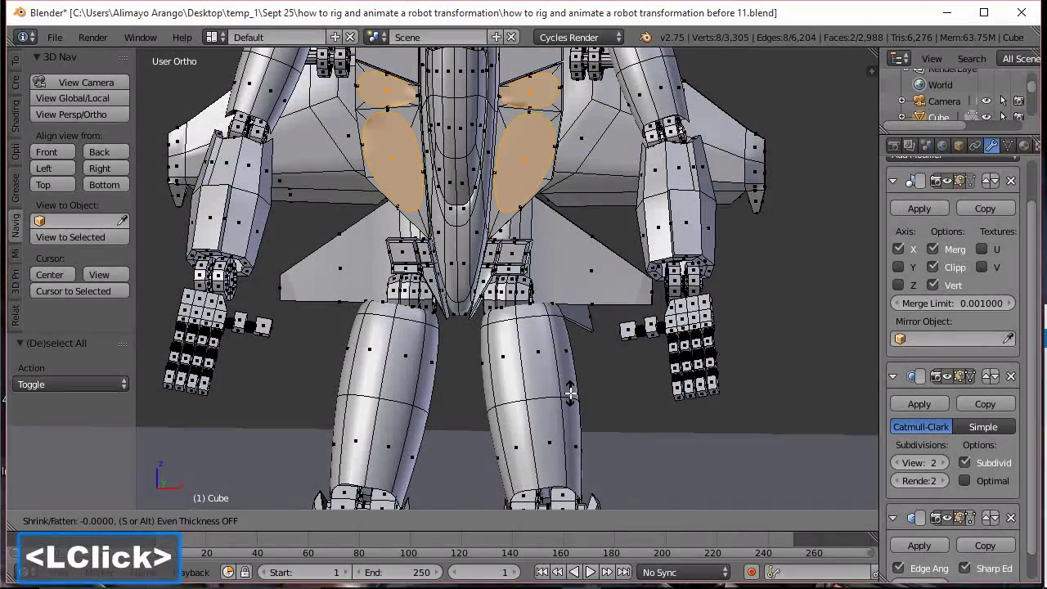
pyautogui.rightClick(570, 393)
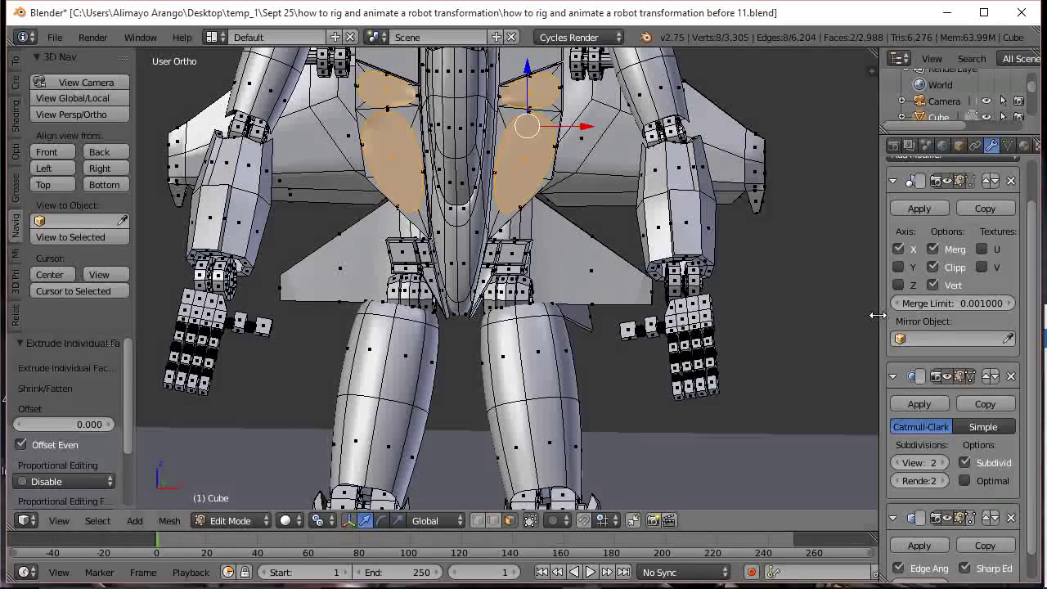
# Turn off the Subdivision Surface viewport display, scale the extruded torso faces to about 0.913 and raise them with a Shrink/Fatten offset of about -0.573
pyautogui.click(947, 376)
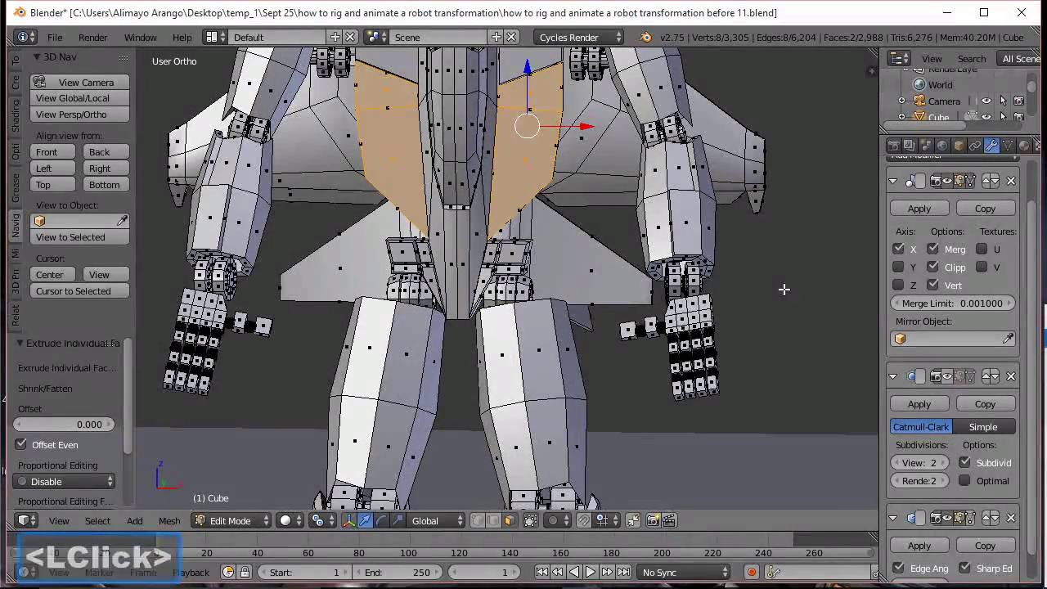
pyautogui.press('s')
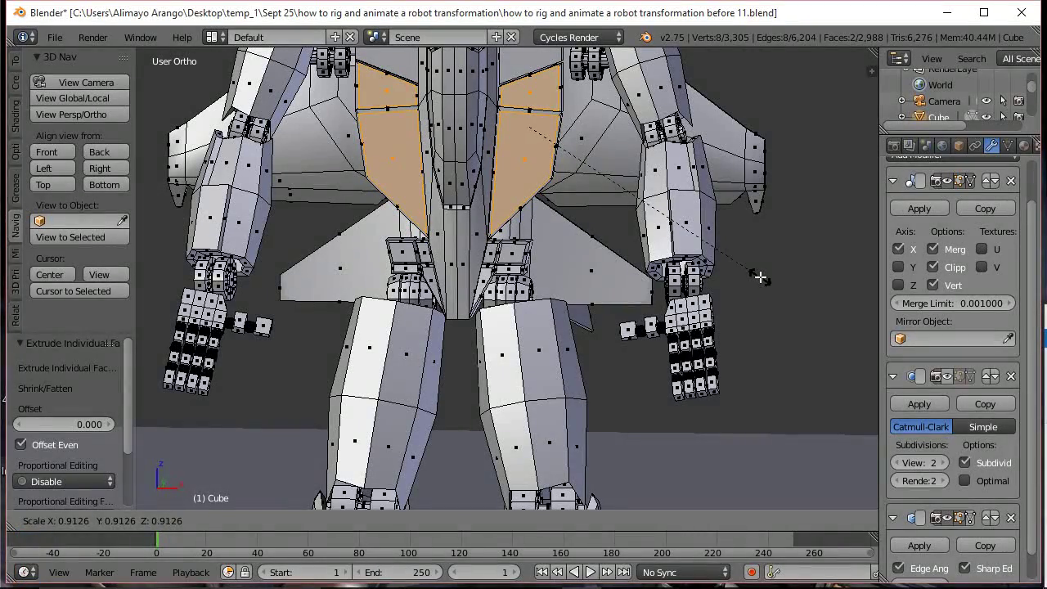
pyautogui.click(760, 278)
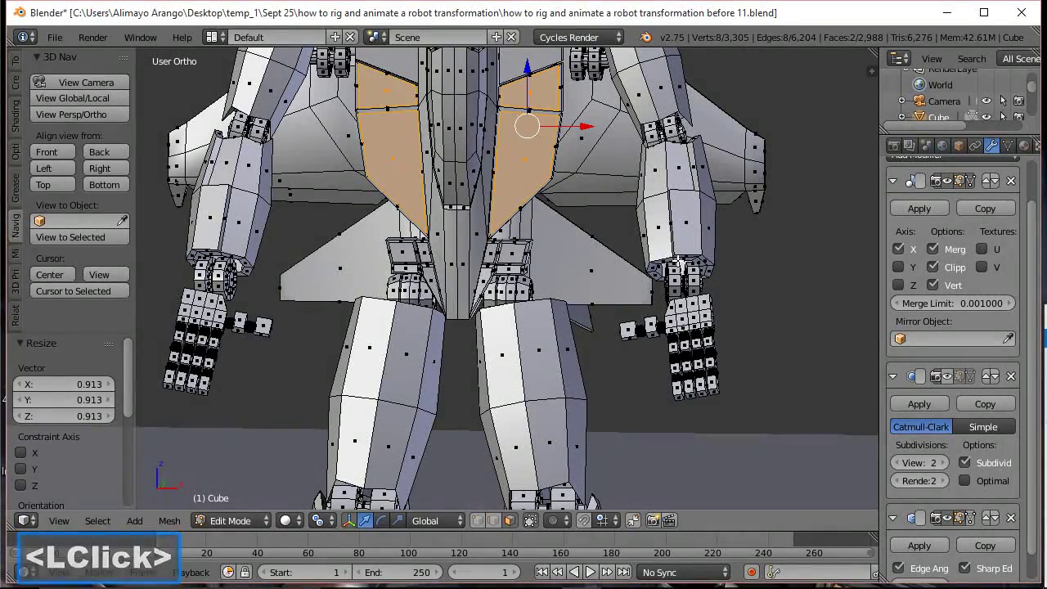
pyautogui.press('alt')
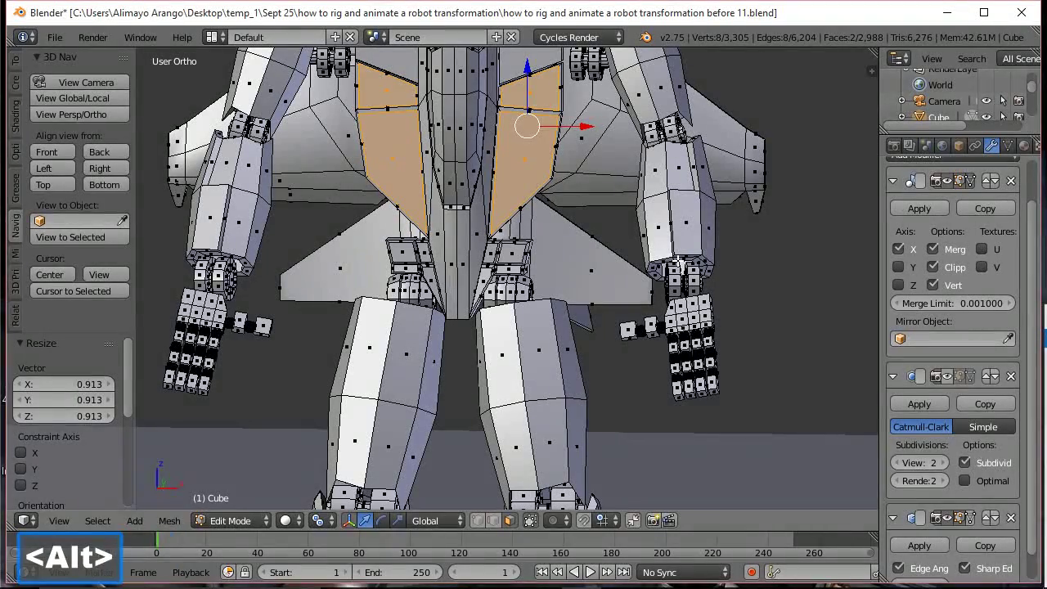
pyautogui.hotkey('alt', 's')
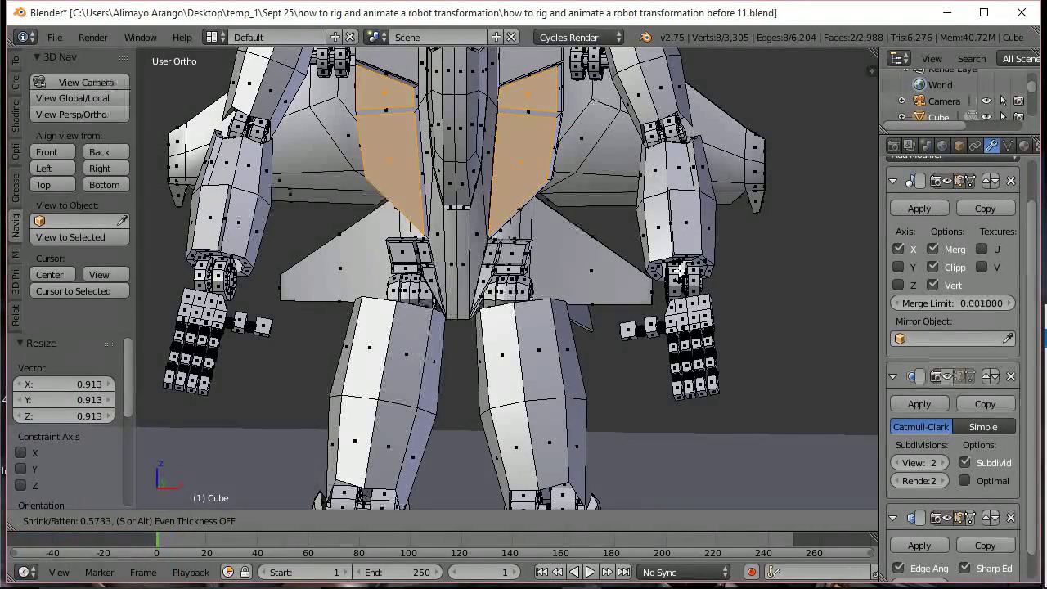
pyautogui.click(678, 269)
# Move the raised torso panels back toward the body by about 0.397 along the Y axis
pyautogui.moveTo(722, 249); pyautogui.dragTo(662, 286, button='middle')
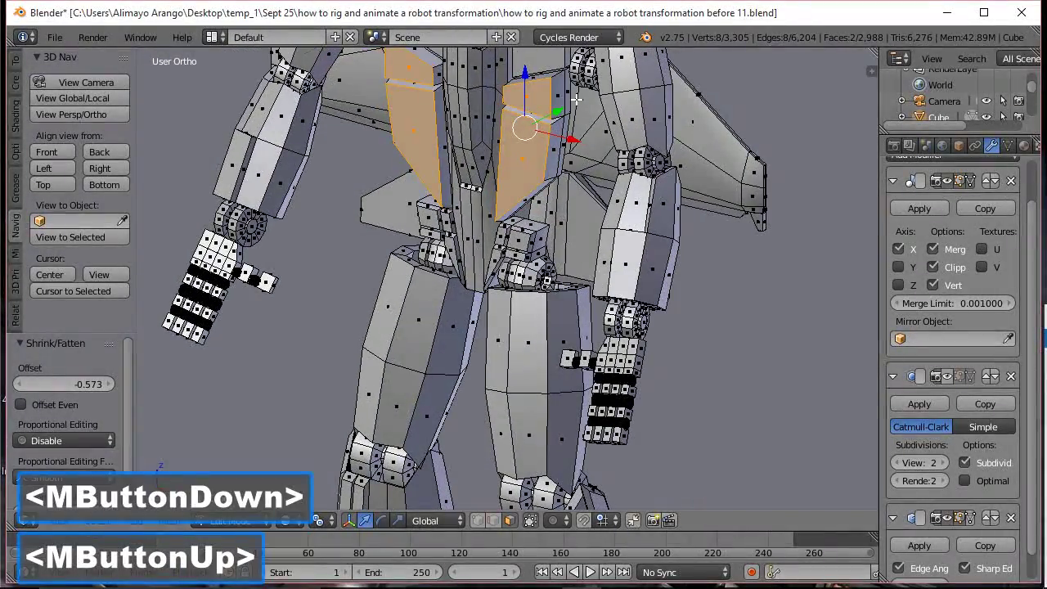
pyautogui.moveTo(560, 114); pyautogui.dragTo(568, 110)
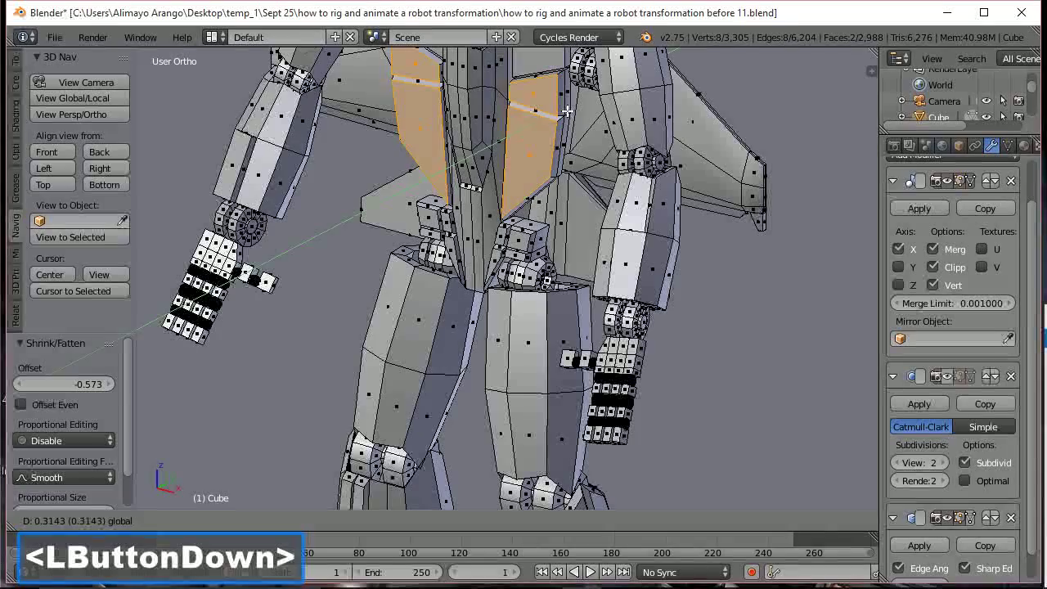
pyautogui.moveTo(567, 109); pyautogui.dragTo(567, 110)
pyautogui.moveTo(578, 199); pyautogui.dragTo(531, 208, button='middle')
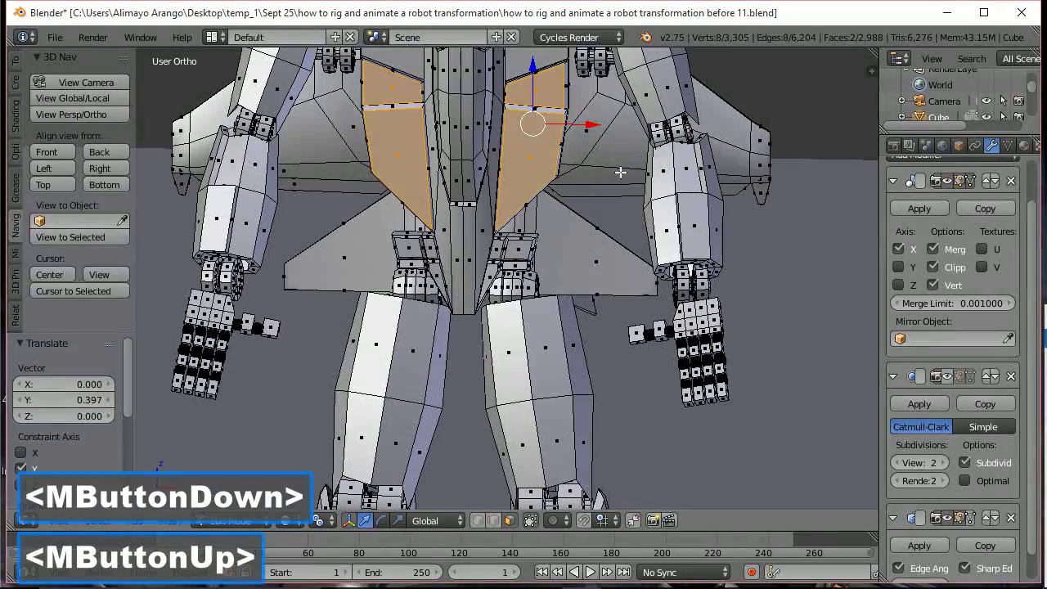
# Turn the Subdivision Surface viewport display on and add the border faces around the raised torso panels to the selection
pyautogui.click(950, 377)
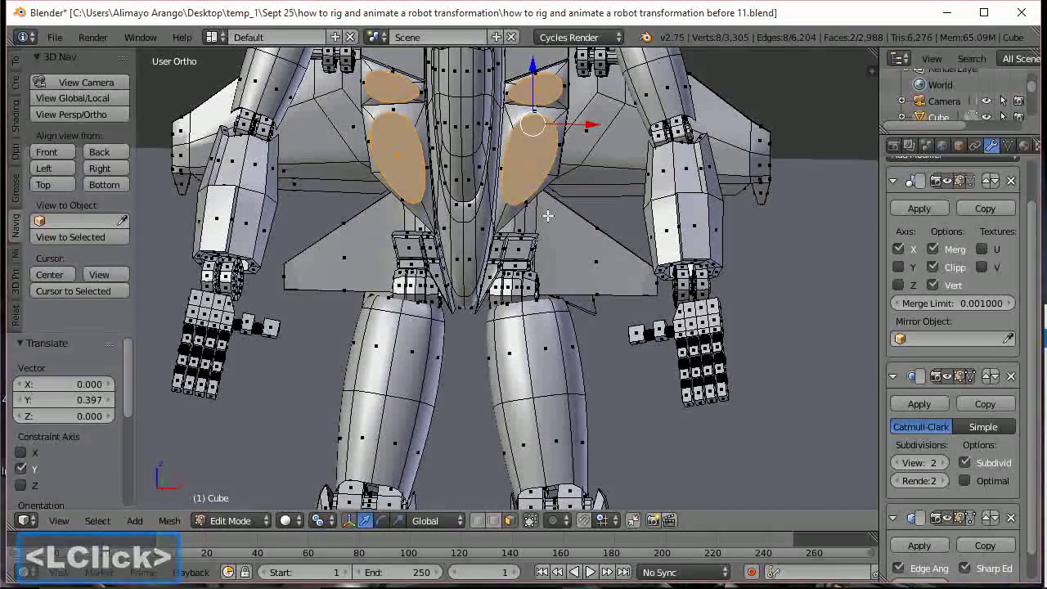
pyautogui.press('c')
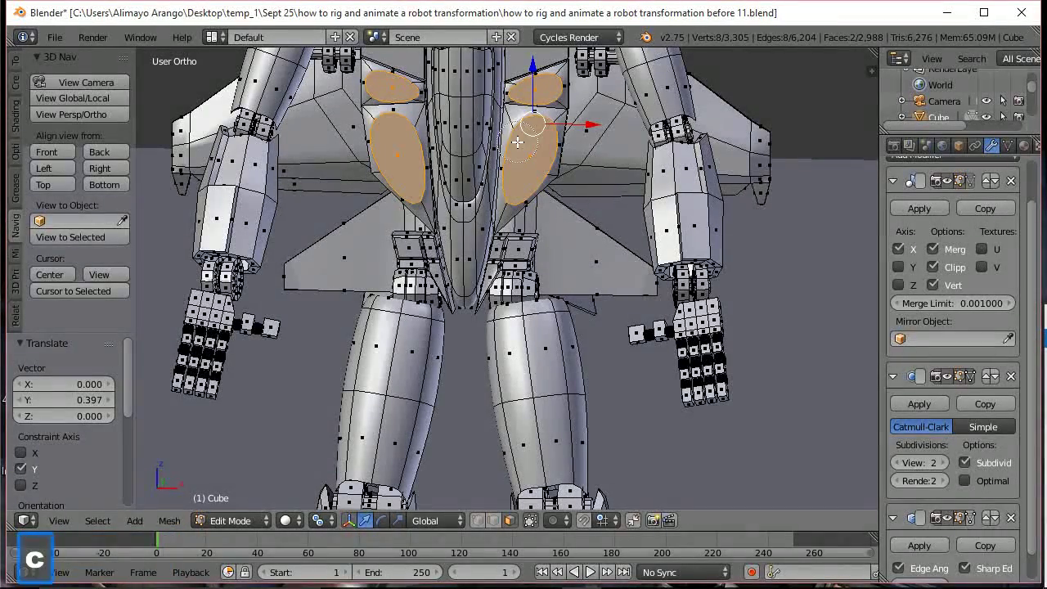
pyautogui.scroll(3, 528, 132)
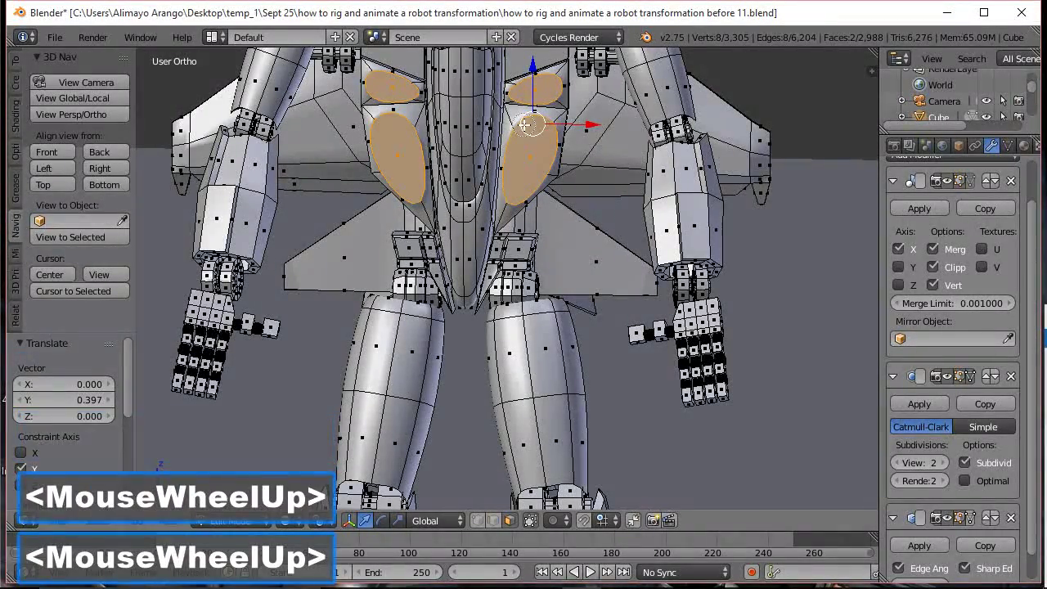
pyautogui.click(526, 118)
pyautogui.moveTo(527, 118); pyautogui.dragTo(534, 104)
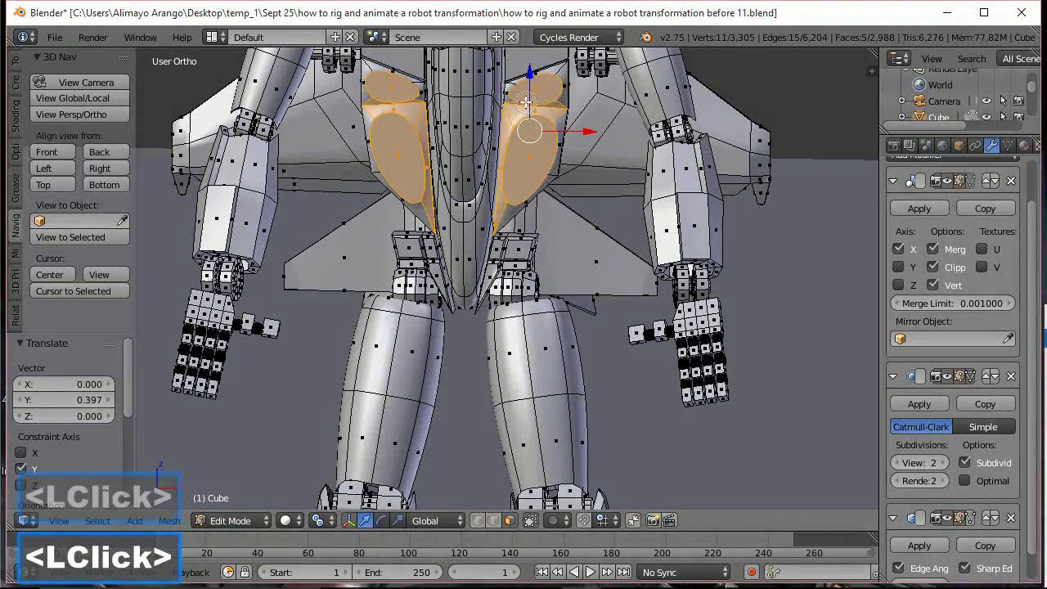
pyautogui.click(542, 88)
pyautogui.click(542, 87)
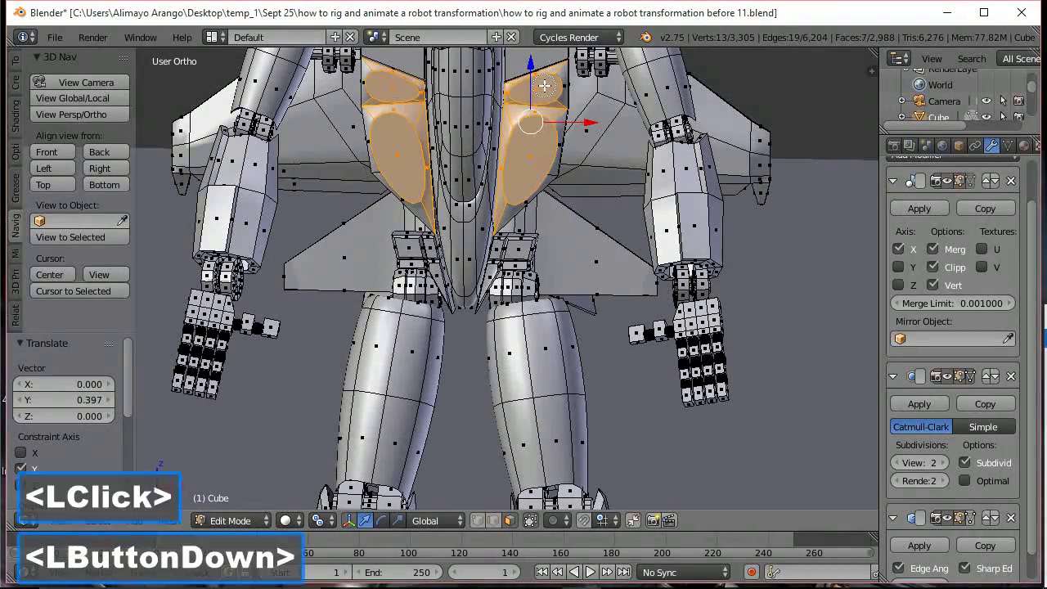
pyautogui.click(550, 87)
pyautogui.click(542, 119)
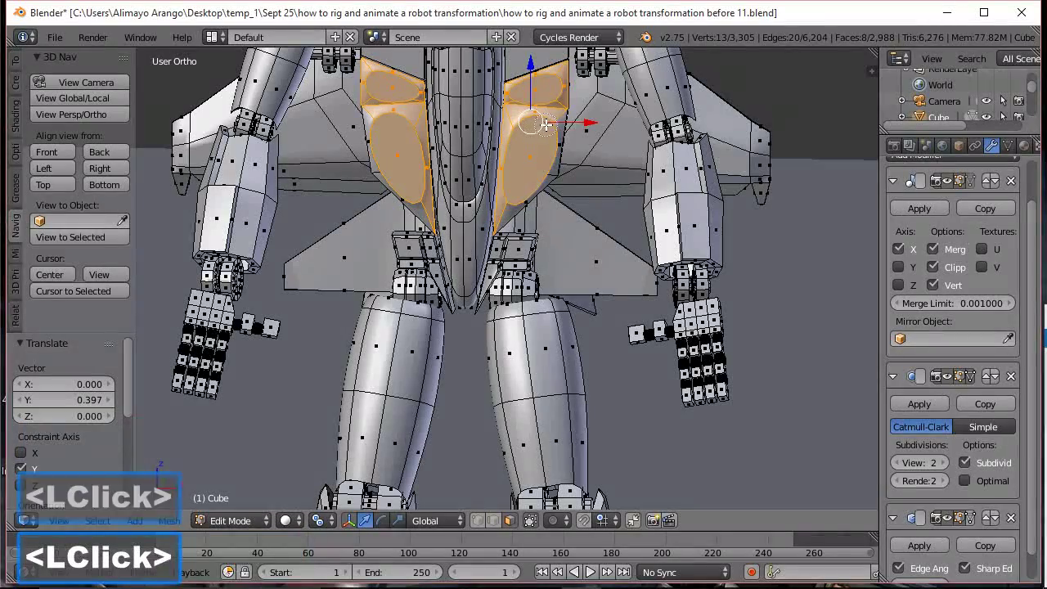
pyautogui.click(545, 132)
pyautogui.click(533, 175)
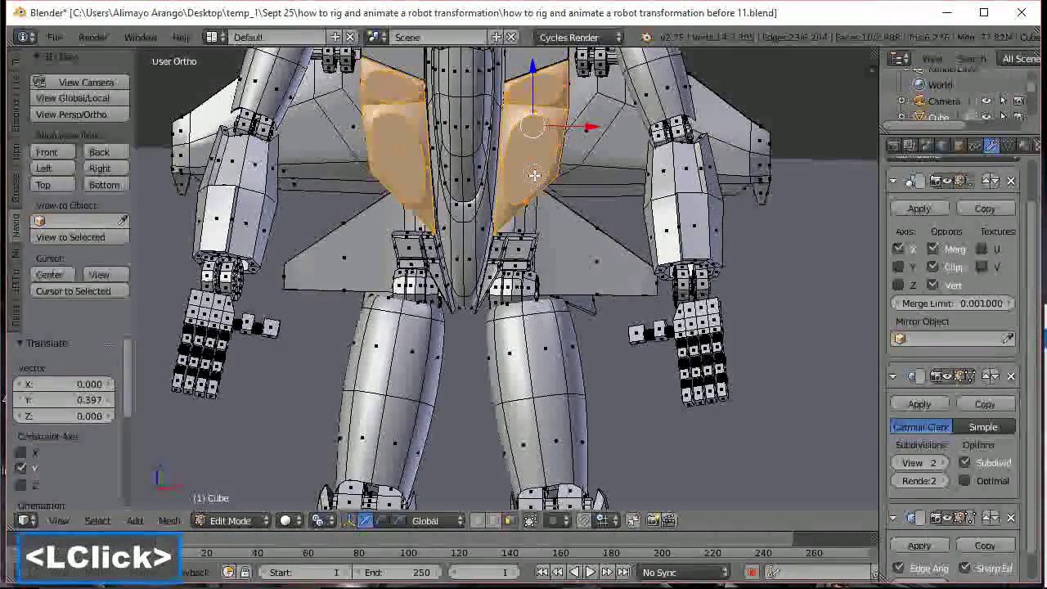
pyautogui.rightClick(542, 169)
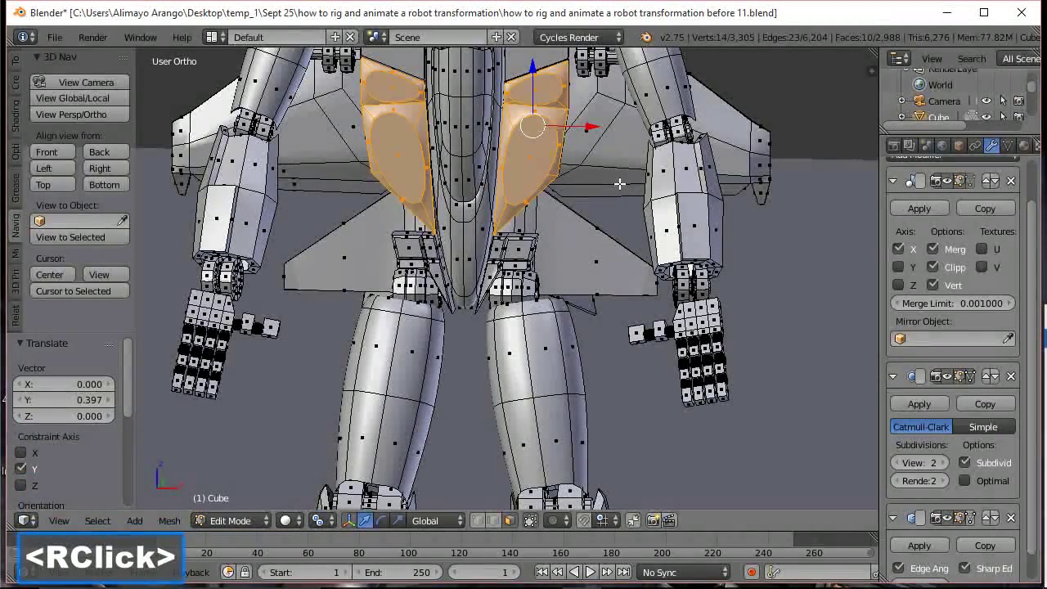
# Set the mean crease of the selected torso panels to 1.00 and save the file as "how to rig and animate a robot transformation before 12.blend"
pyautogui.press('n')
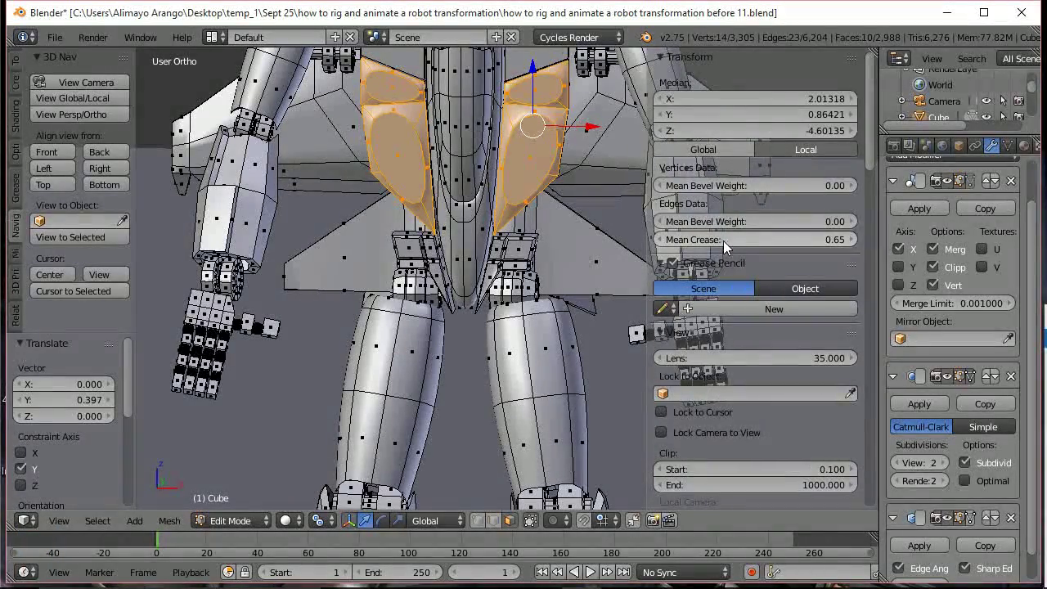
pyautogui.moveTo(705, 243); pyautogui.dragTo(810, 244)
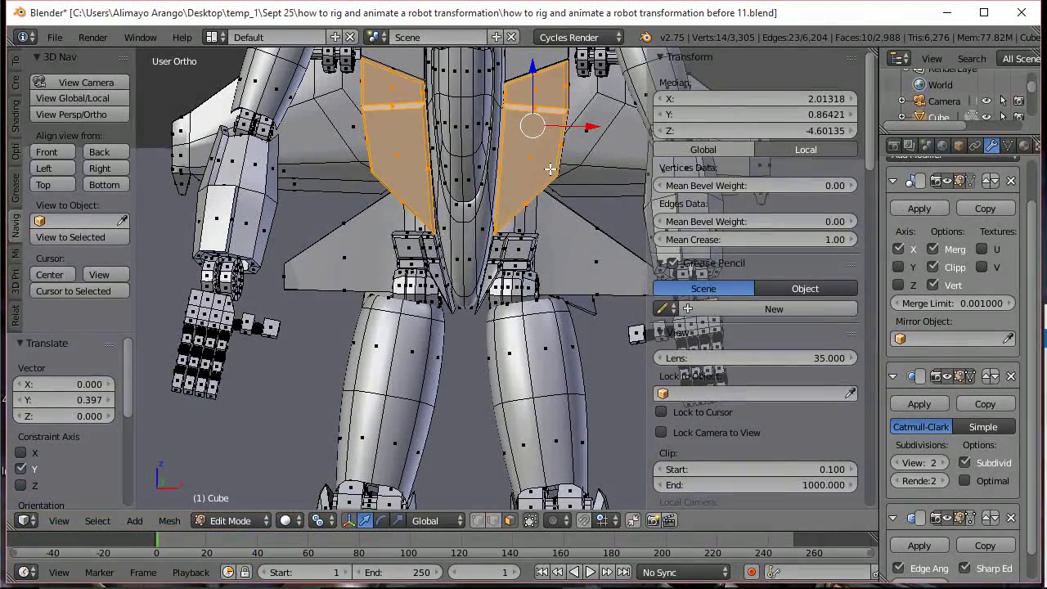
pyautogui.press('n')
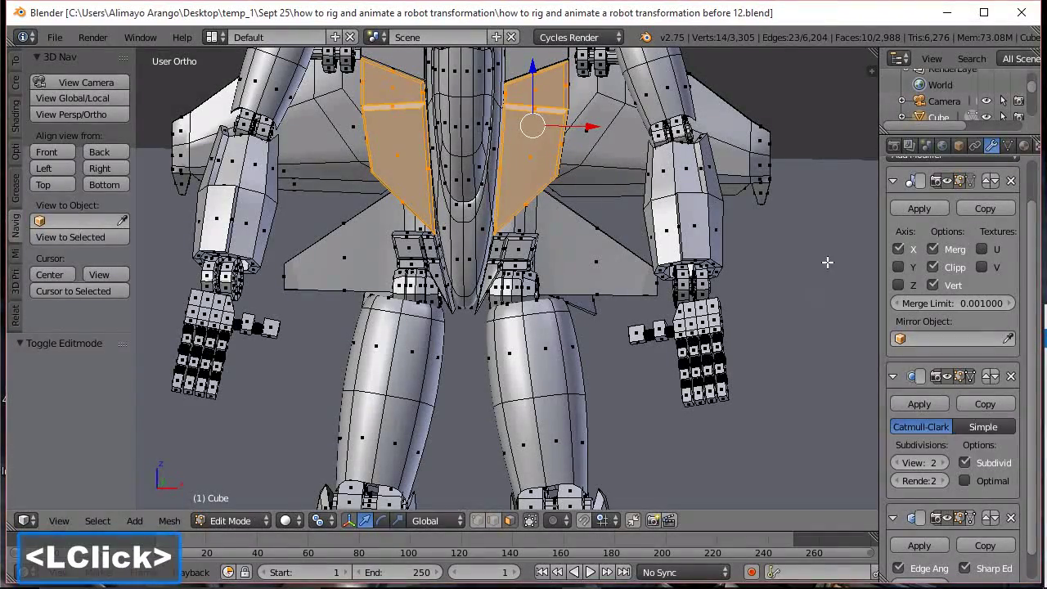
# Clear the selection, rip the edge loop around the middle of the thigh and raise the ripped edges about 0.097 along the Z axis
pyautogui.press('a')
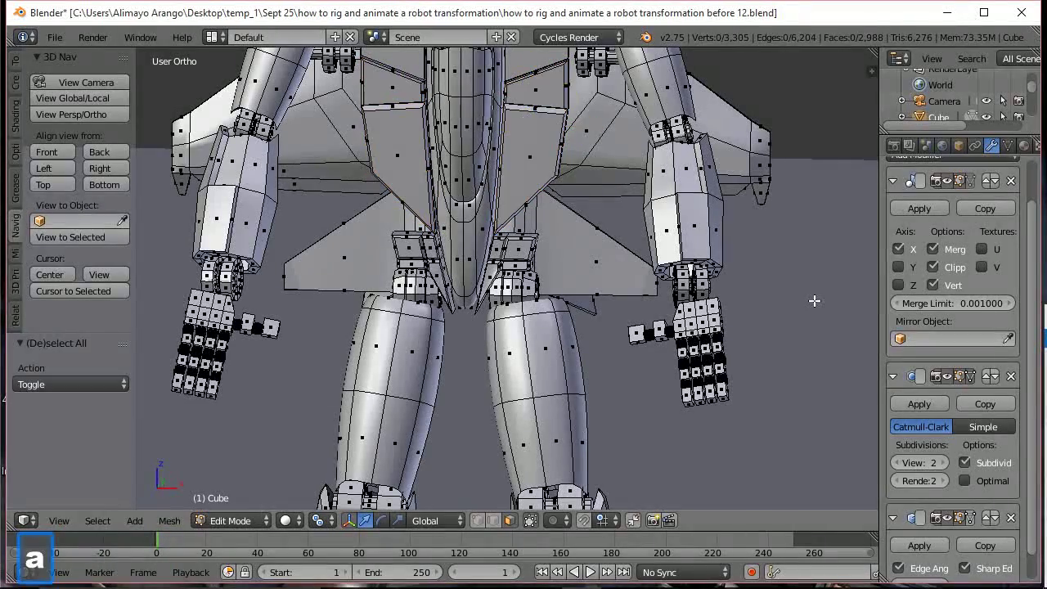
pyautogui.click(493, 520)
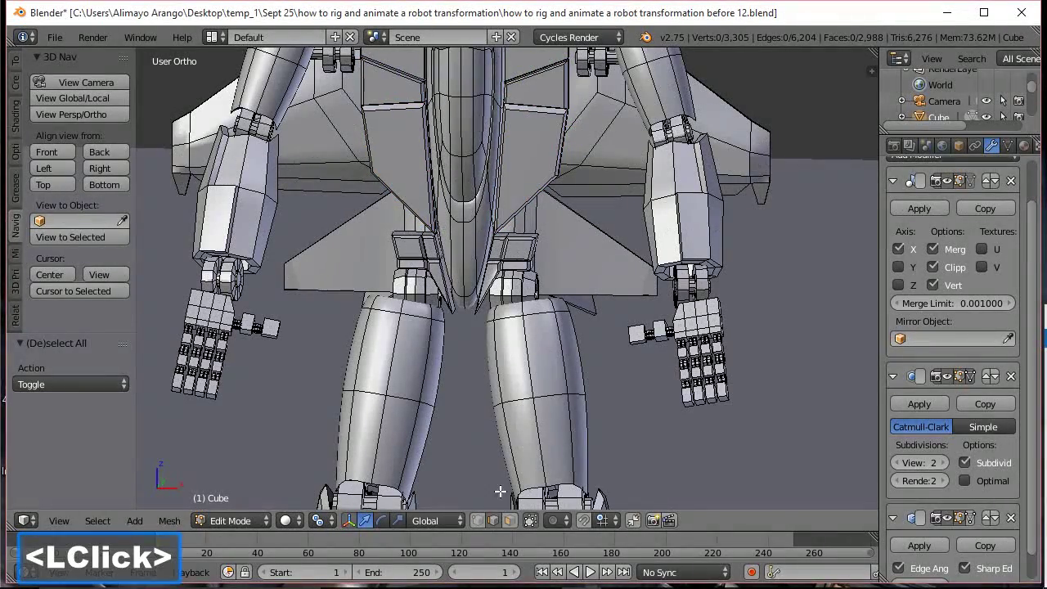
pyautogui.keyDown('alt'); pyautogui.click(409, 396); pyautogui.keyUp('alt')
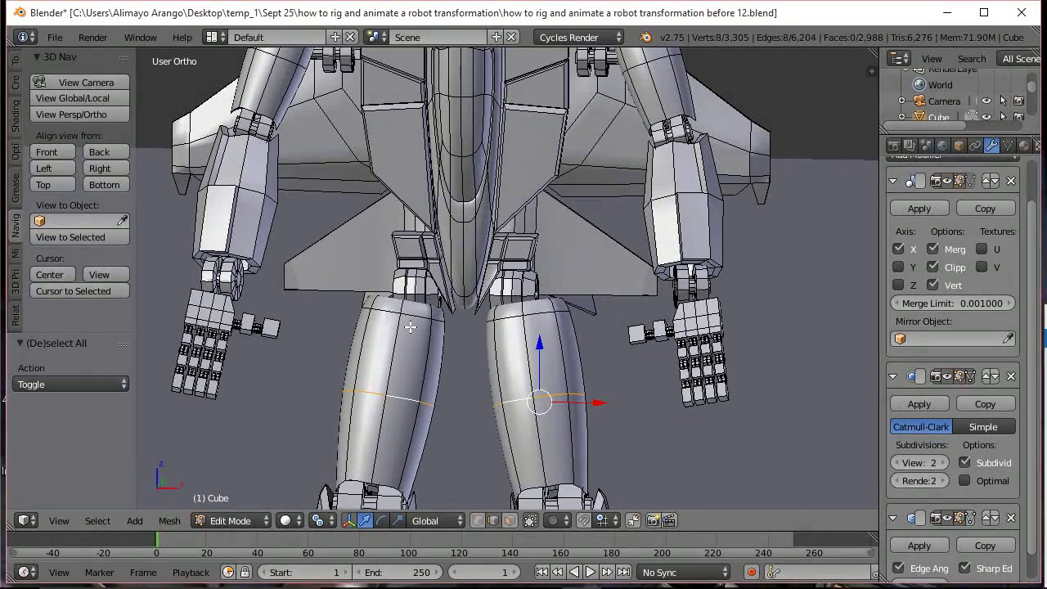
pyautogui.press('v')
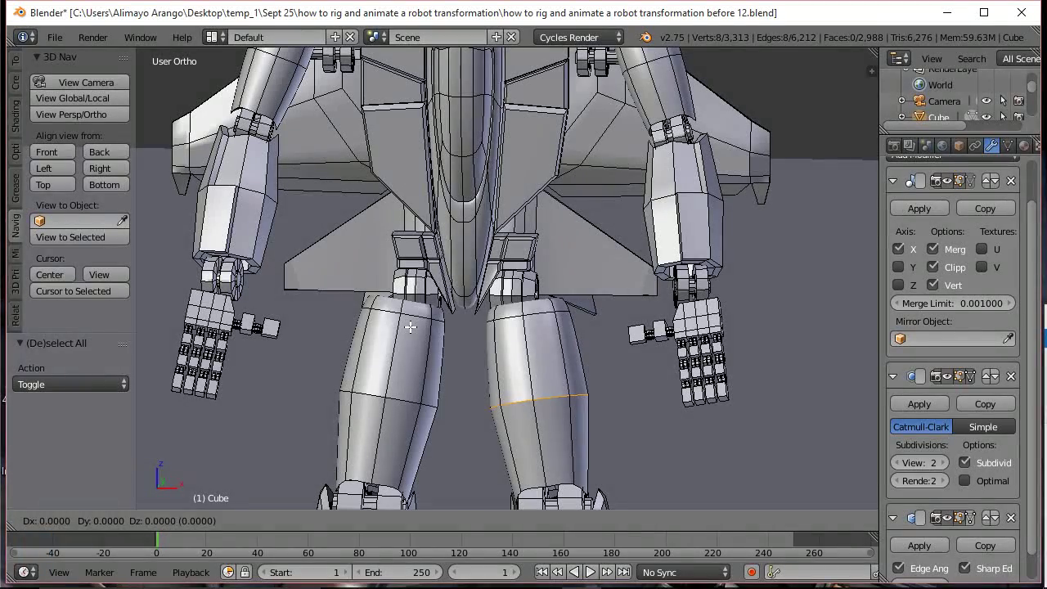
pyautogui.rightClick(410, 327)
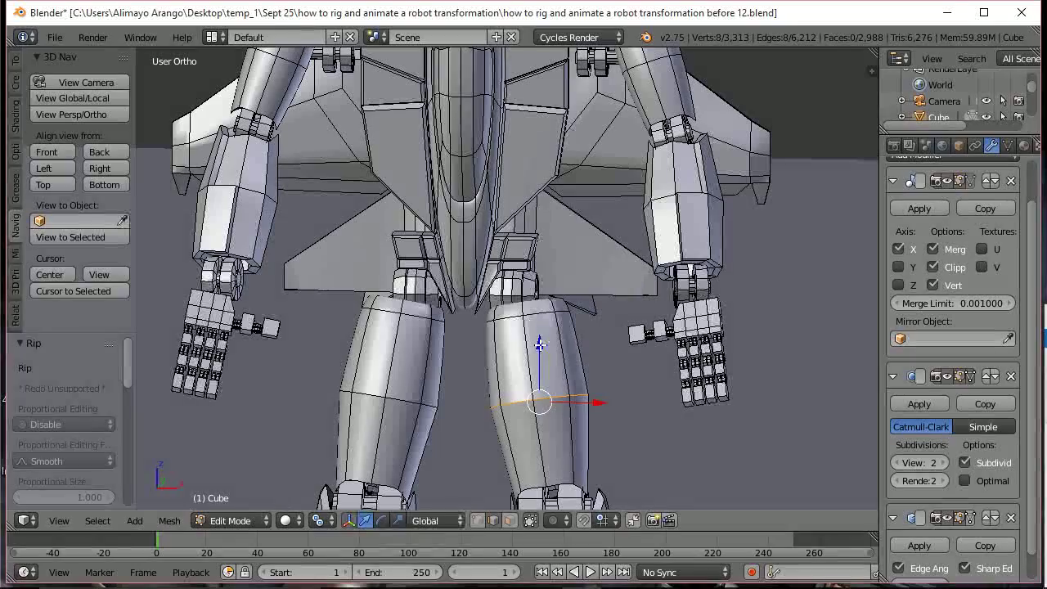
pyautogui.moveTo(538, 345); pyautogui.dragTo(537, 344)
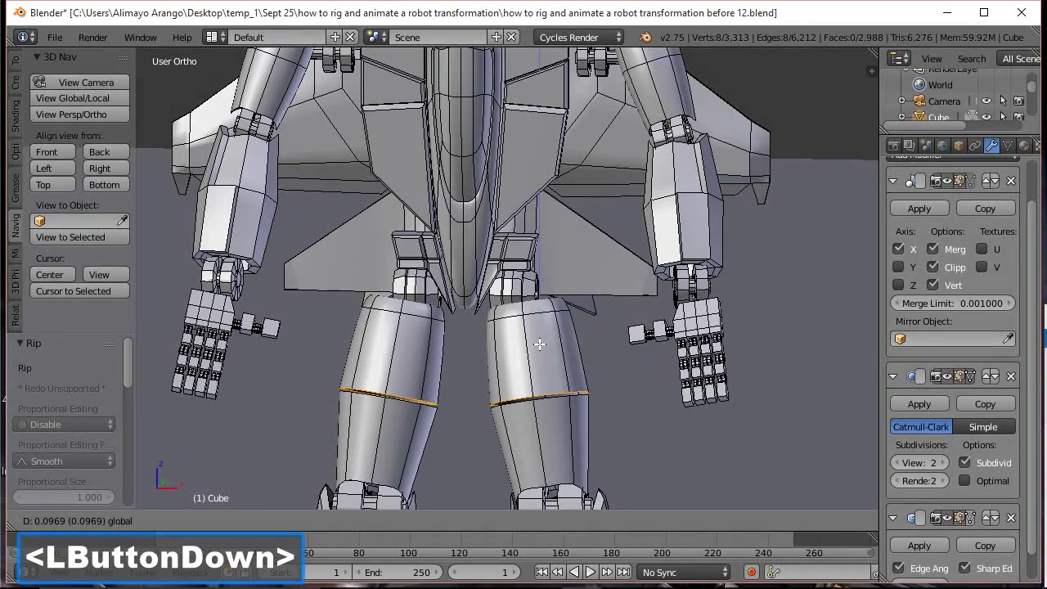
pyautogui.moveTo(539, 343); pyautogui.dragTo(539, 344)
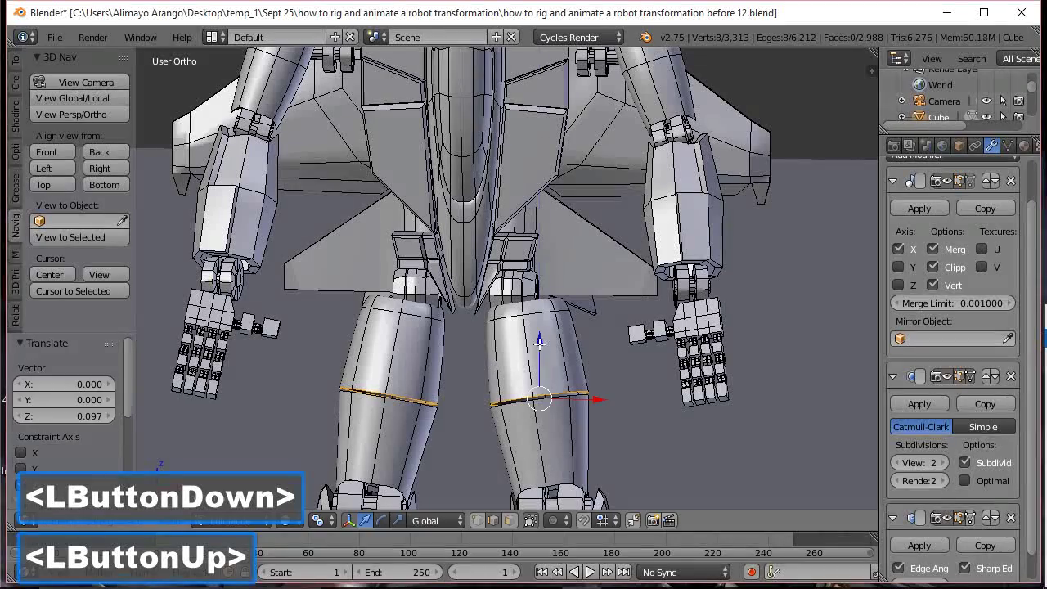
# Turn off the Subdivision Surface viewport display and save the file as "how to rig and animate a robot transformation before 13.blend"
pyautogui.click(945, 377)
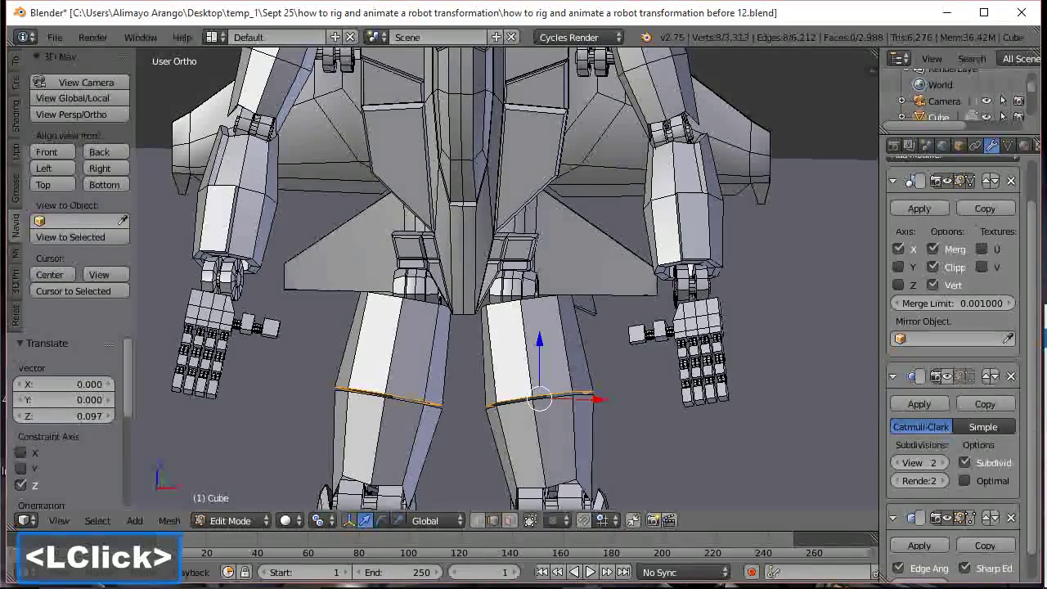
pyautogui.hotkey('ctrl', 'alt', 's')
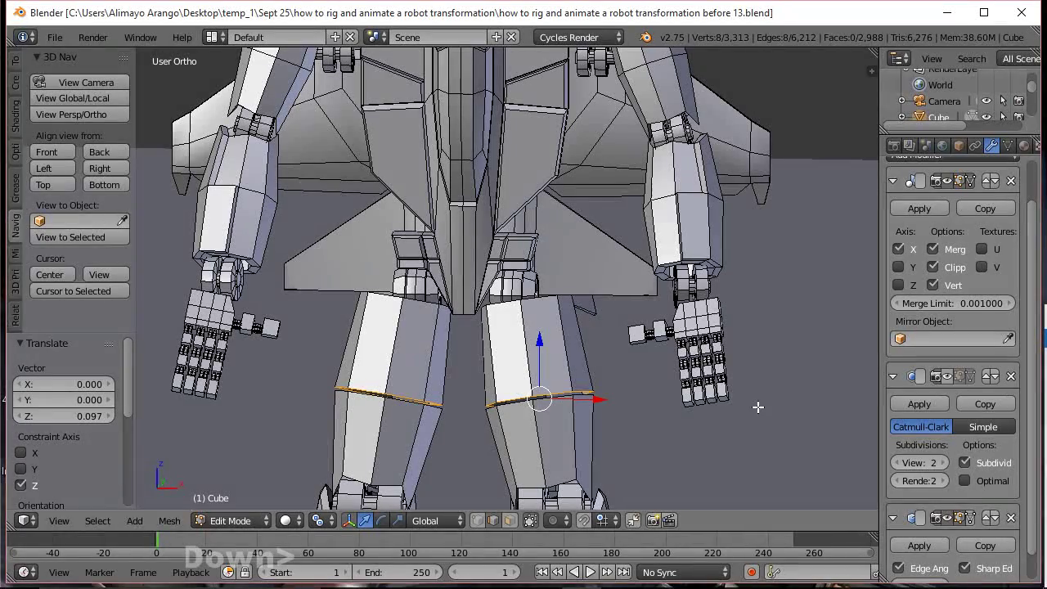
# Set the mean crease of the ripped thigh edge loop to 1.00
pyautogui.press('n')
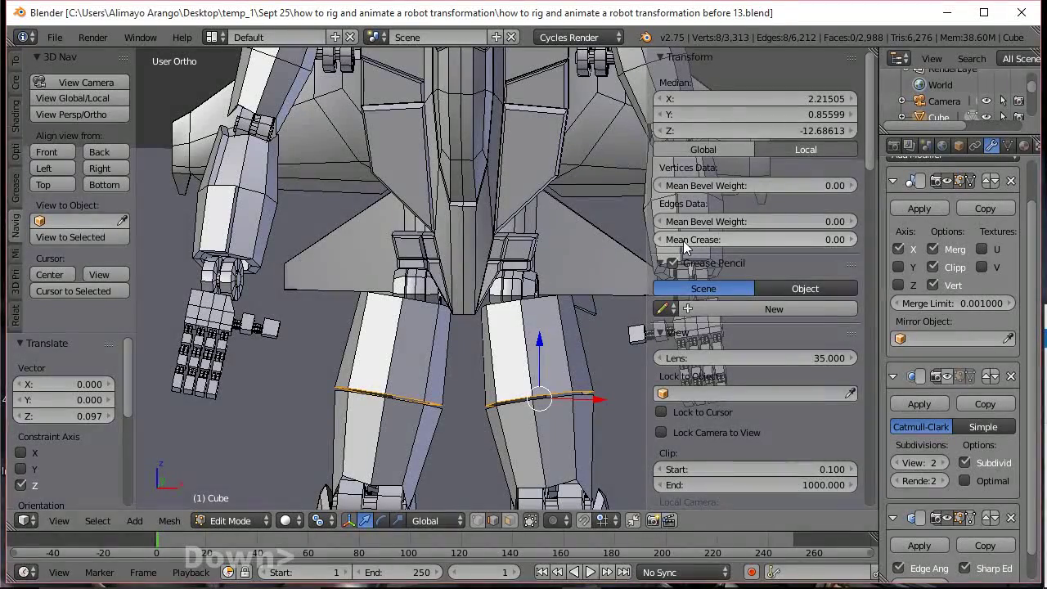
pyautogui.moveTo(674, 239); pyautogui.dragTo(818, 241)
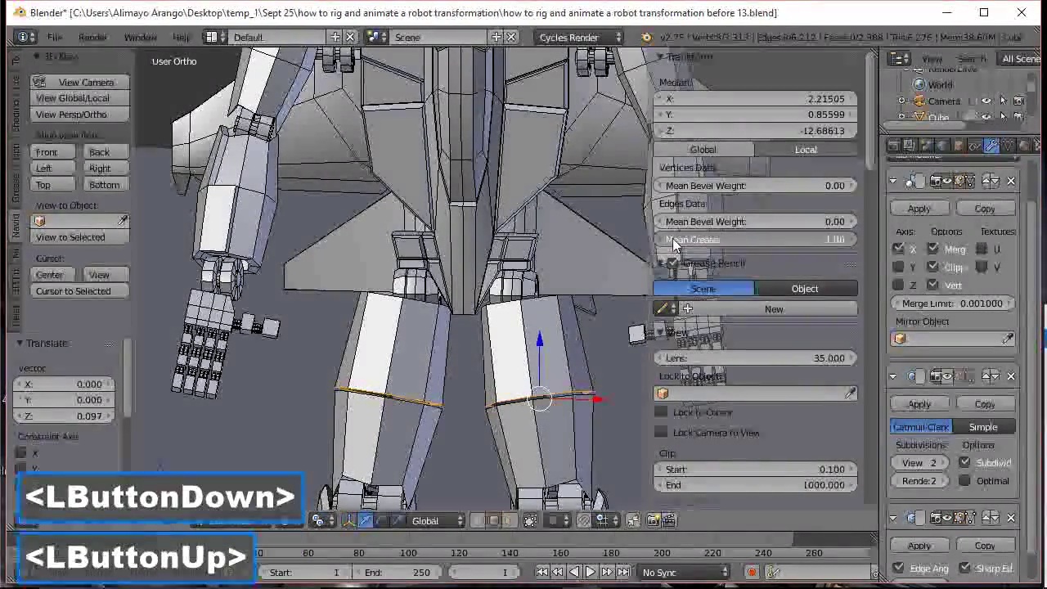
pyautogui.press('n')
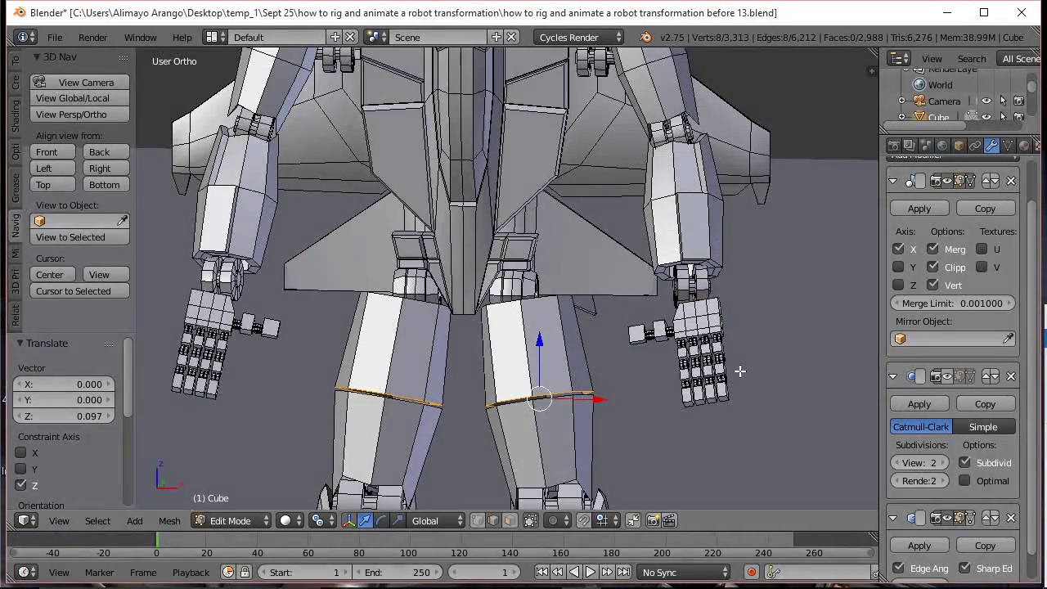
# Extrude the ripped thigh edge loop with zero offset and scale the new edges to about 0.831
pyautogui.press('e')
pyautogui.click(739, 371)
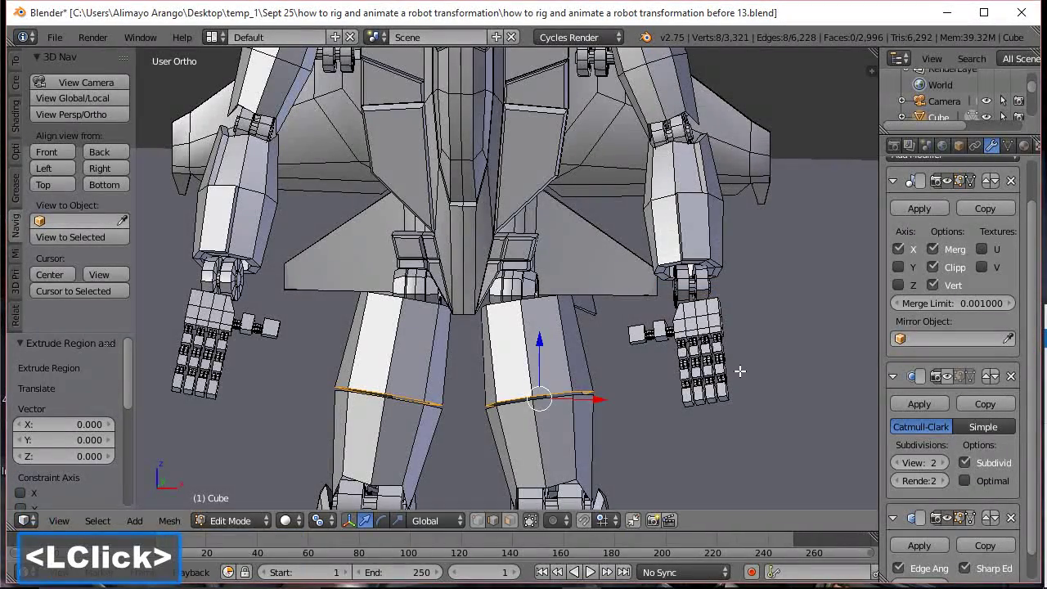
pyautogui.press('s')
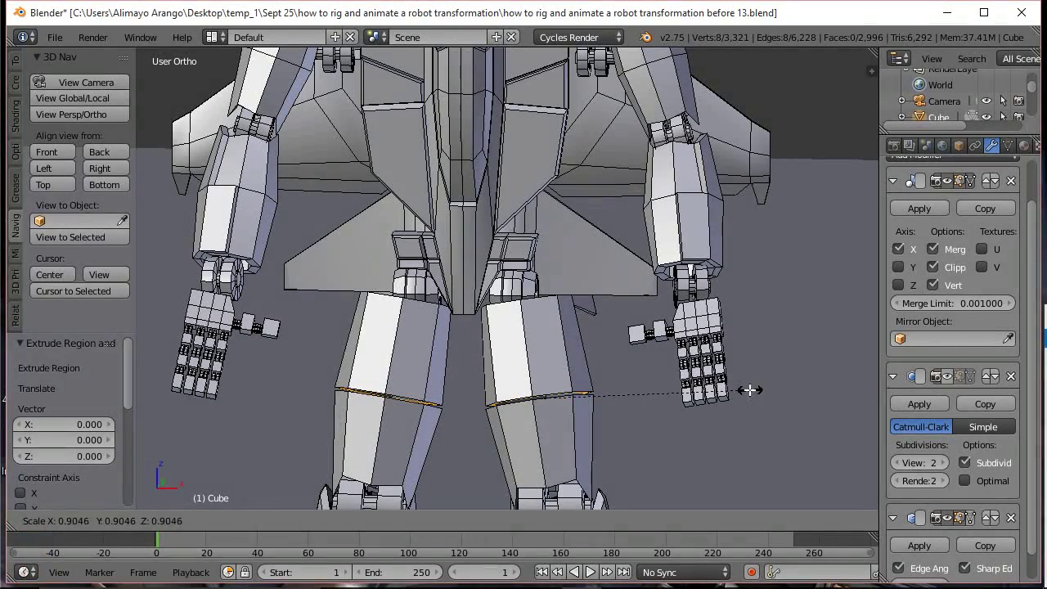
pyautogui.click(733, 391)
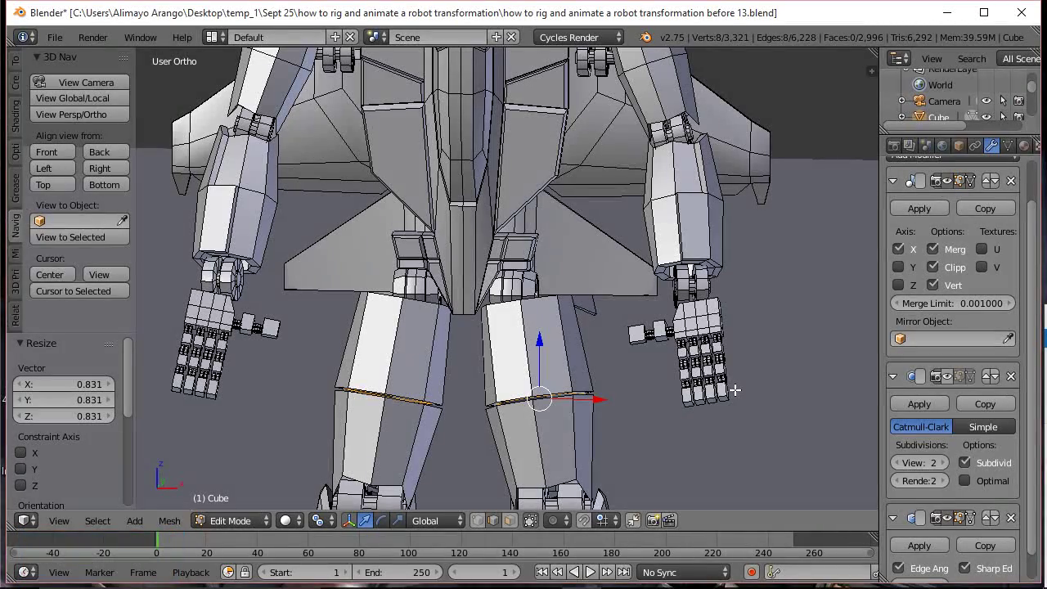
# Extrude the inner thigh loop again, lower it along Z, and save the file as "how to rig and animate a robot transformation before 14.blend"
pyautogui.press('e')
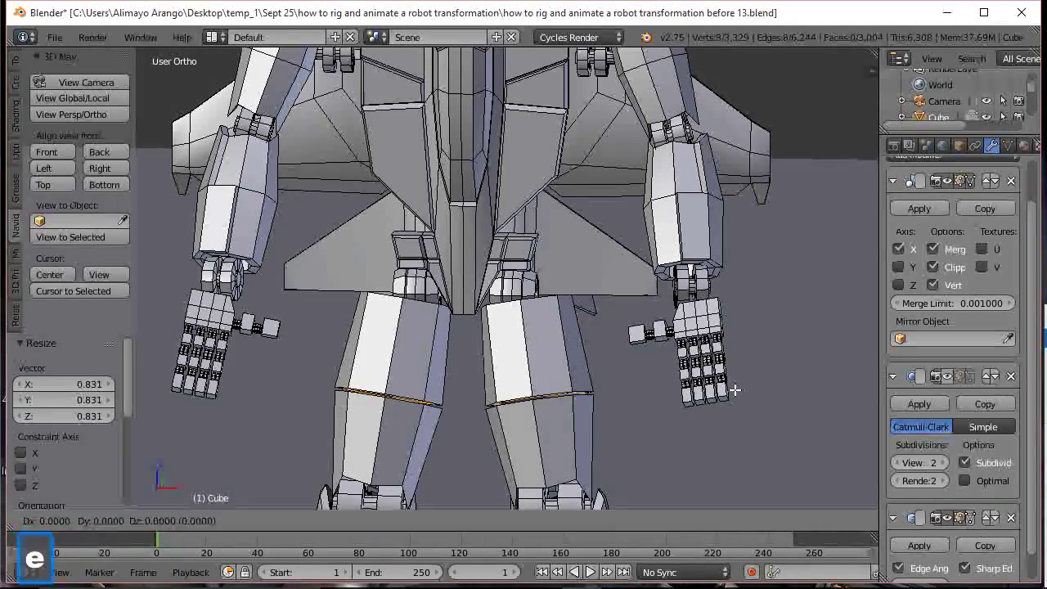
pyautogui.click(734, 391)
pyautogui.moveTo(538, 345); pyautogui.dragTo(540, 361)
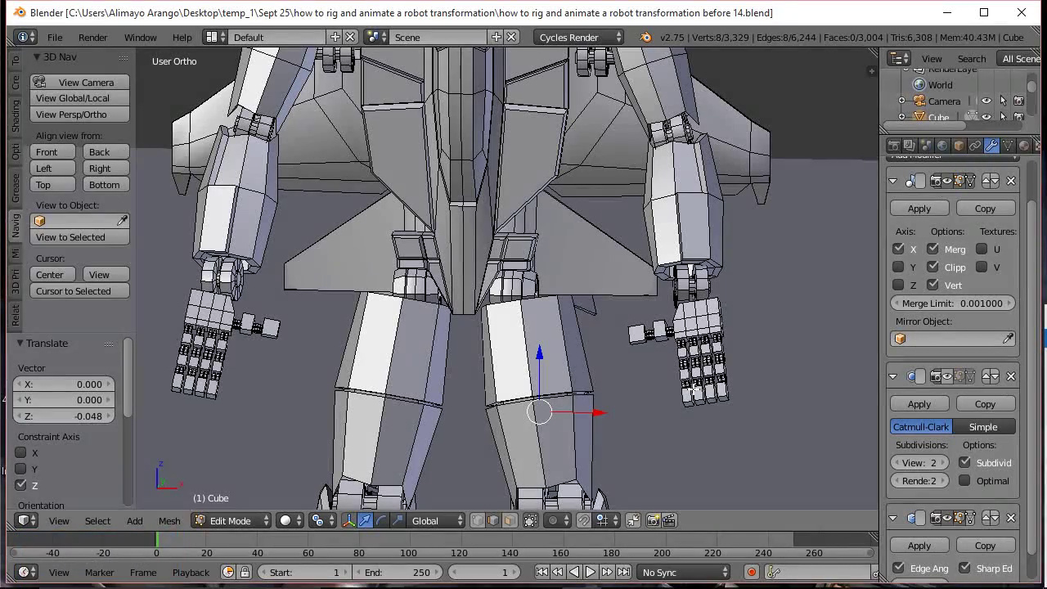
# Select the edge loop around the middle of the upper arm and rip it in place
pyautogui.scroll(1, 674, 388)
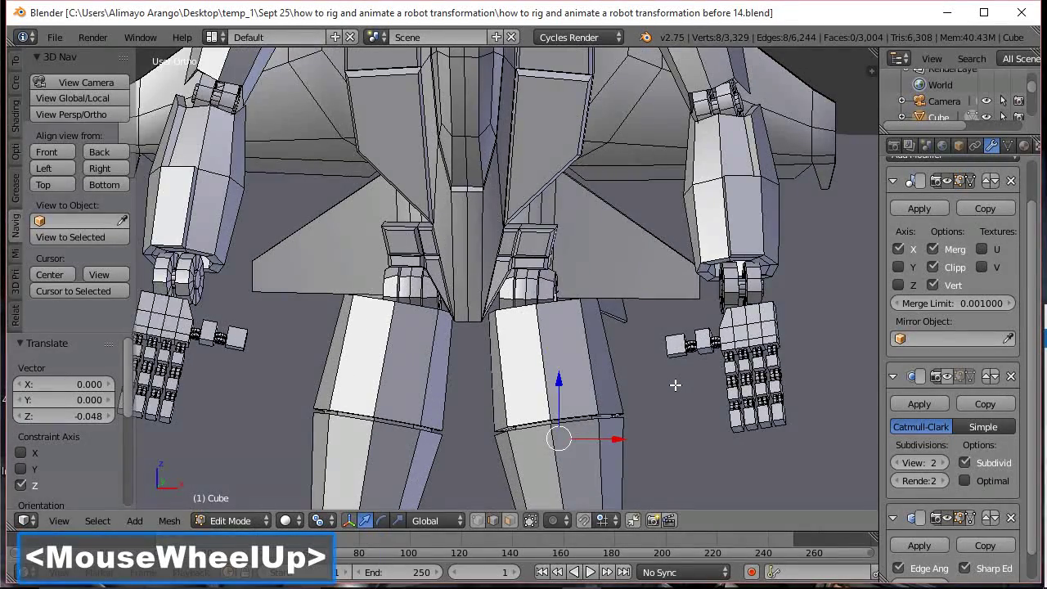
pyautogui.scroll(-1, 675, 384)
pyautogui.scroll(-1, 675, 385)
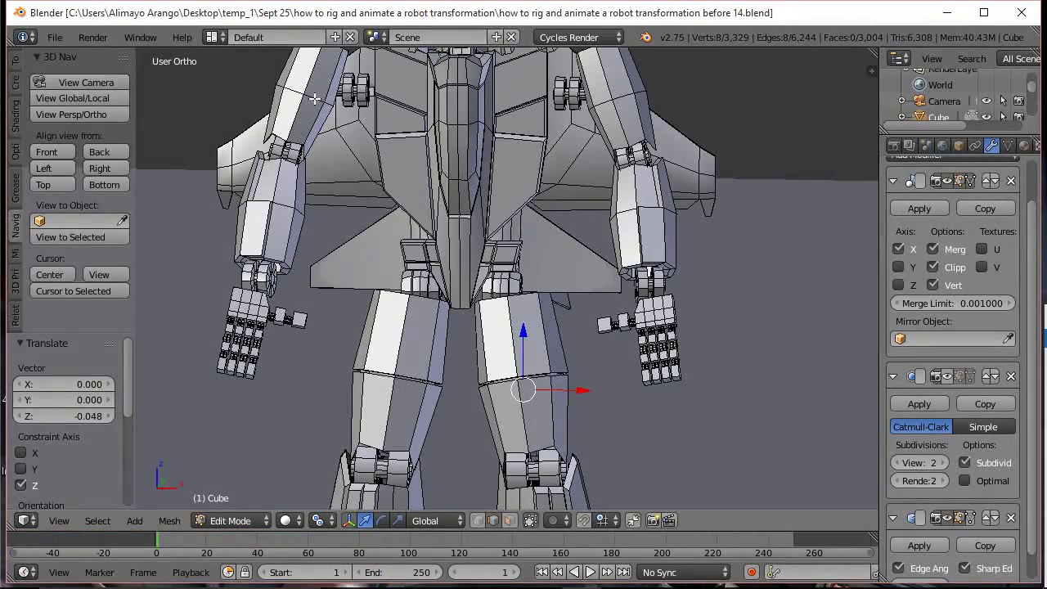
pyautogui.keyDown('shift'); pyautogui.moveTo(356, 126); pyautogui.dragTo(479, 251, button='middle'); pyautogui.keyUp('shift')
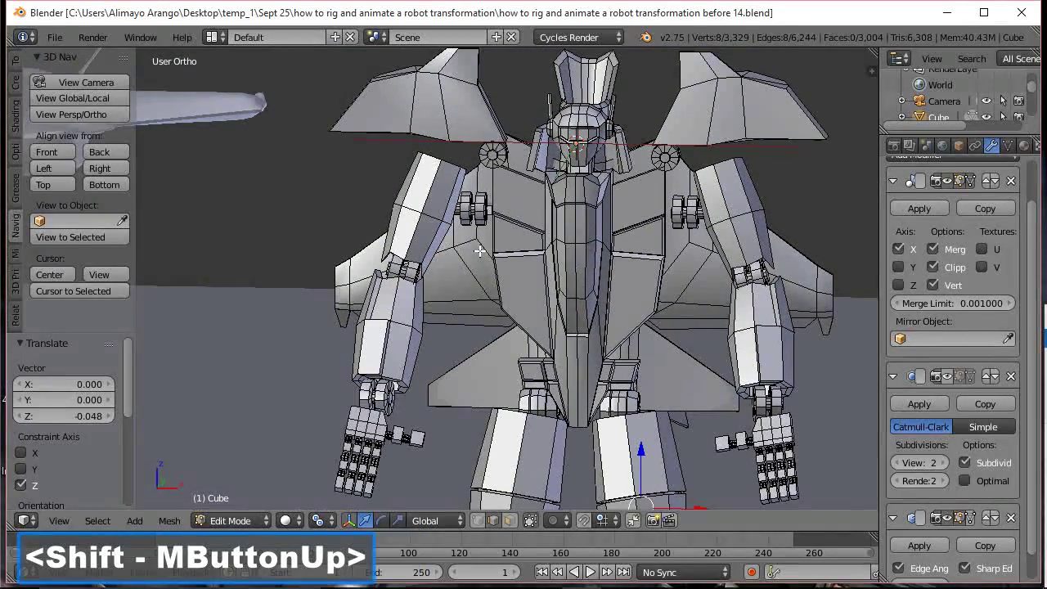
pyautogui.scroll(2, 480, 252)
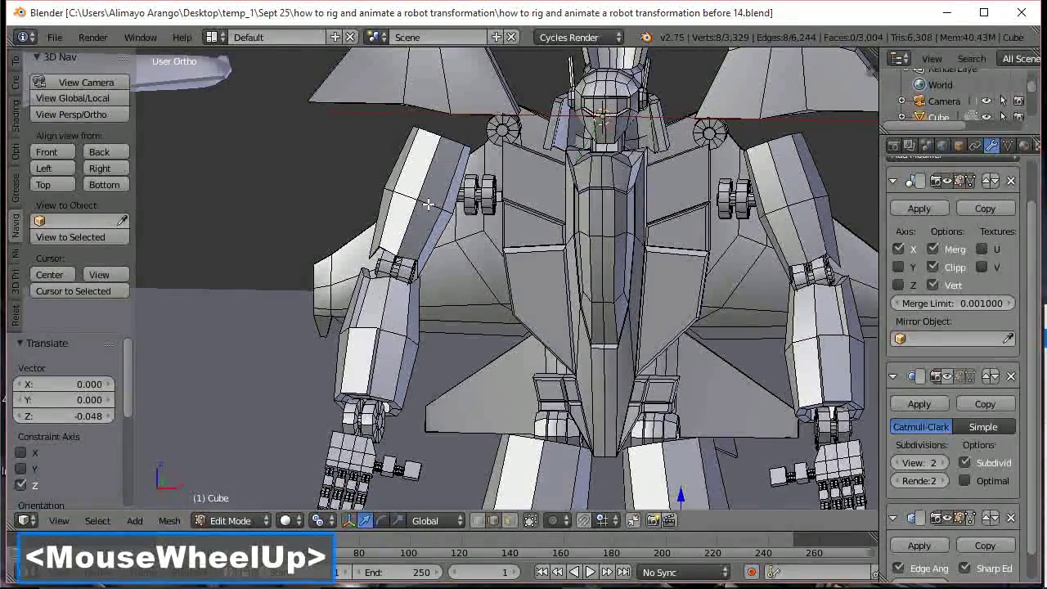
pyautogui.press('alt')
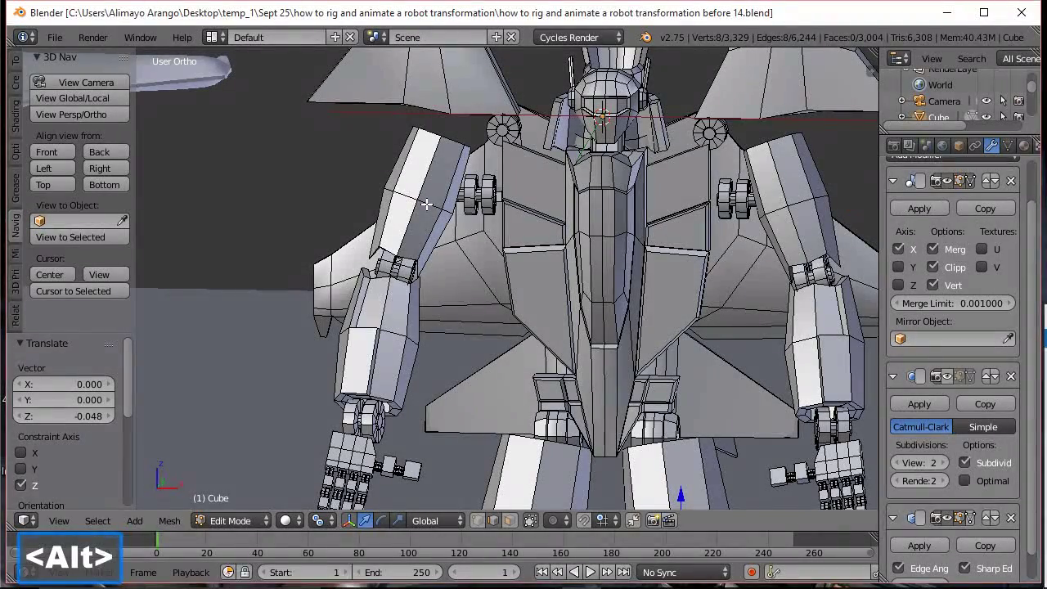
pyautogui.keyDown('alt'); pyautogui.click(426, 203); pyautogui.keyUp('alt')
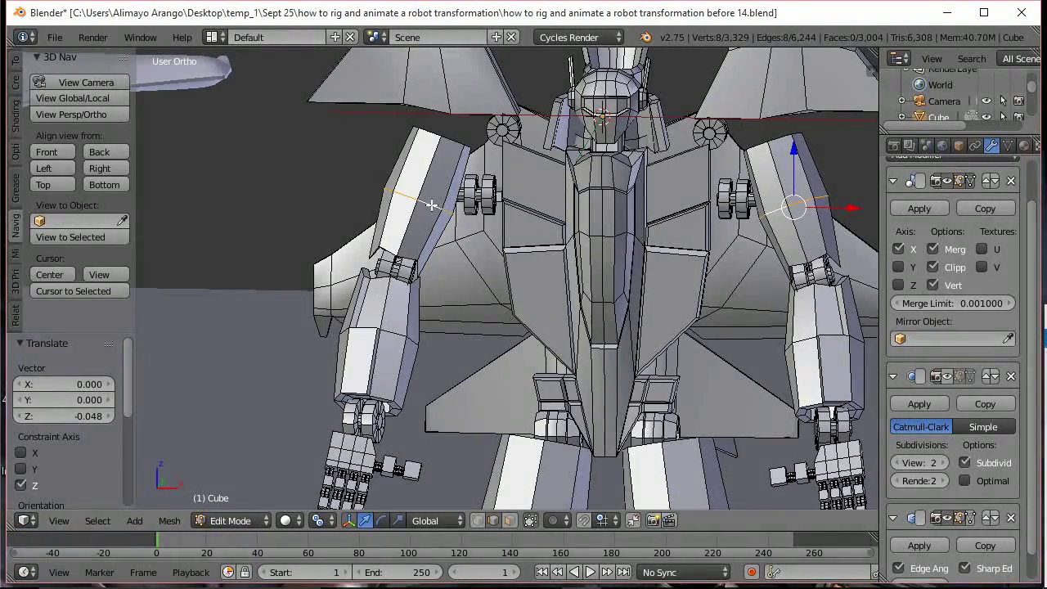
pyautogui.press('v')
pyautogui.click(440, 150)
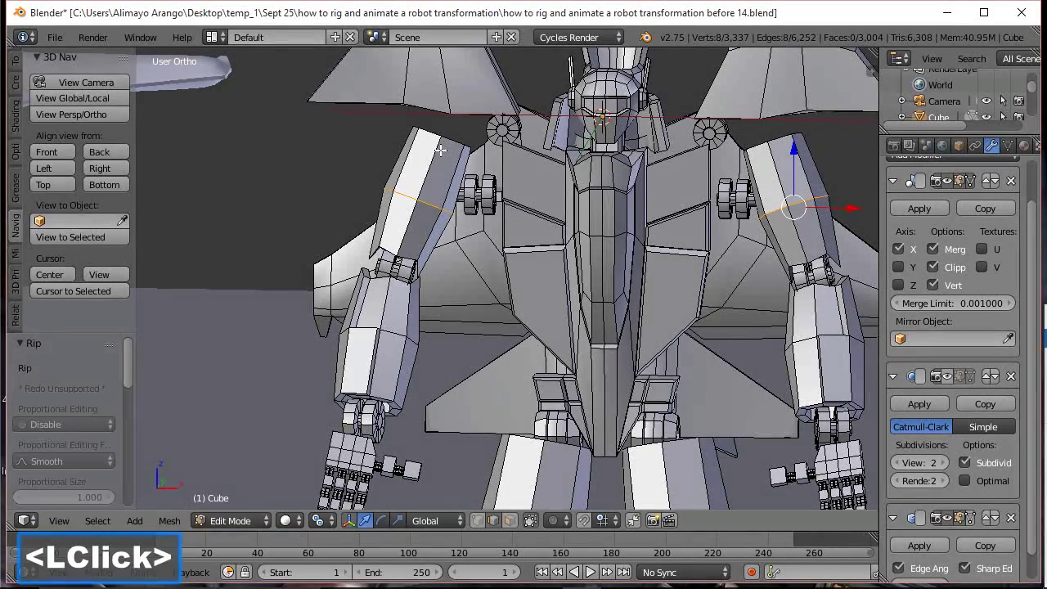
# Raise the ripped upper-arm edge loop about 0.097 along Z and set its mean crease to 1.00
pyautogui.moveTo(792, 150); pyautogui.dragTo(792, 150)
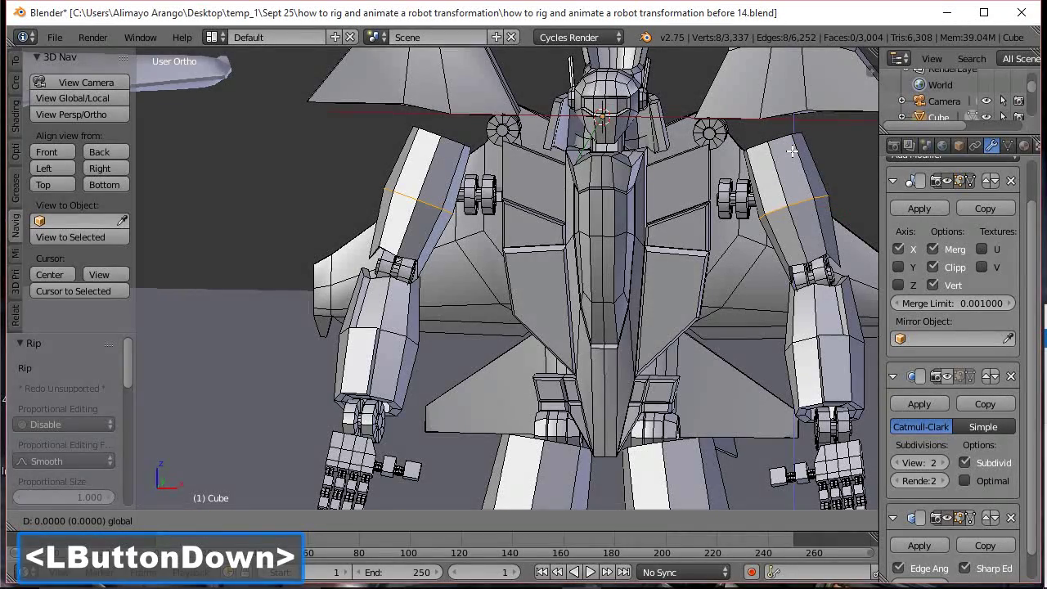
pyautogui.moveTo(791, 149); pyautogui.dragTo(788, 147)
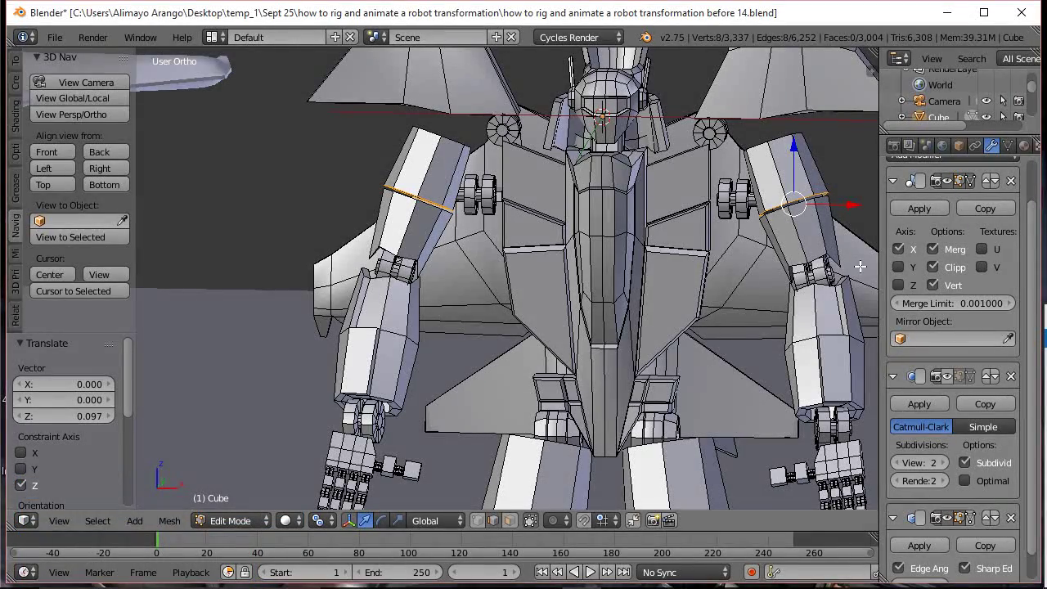
pyautogui.press('n')
pyautogui.moveTo(665, 241)
pyautogui.mouseDown()
pyautogui.moveTo(736, 245)
pyautogui.moveTo(670, 240)
pyautogui.mouseUp()
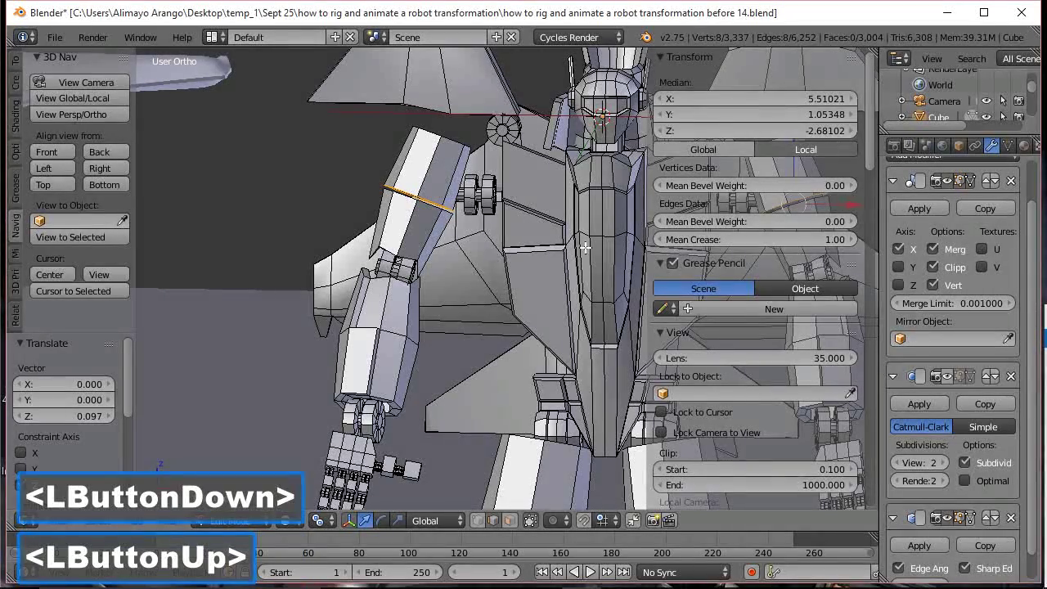
pyautogui.press('n')
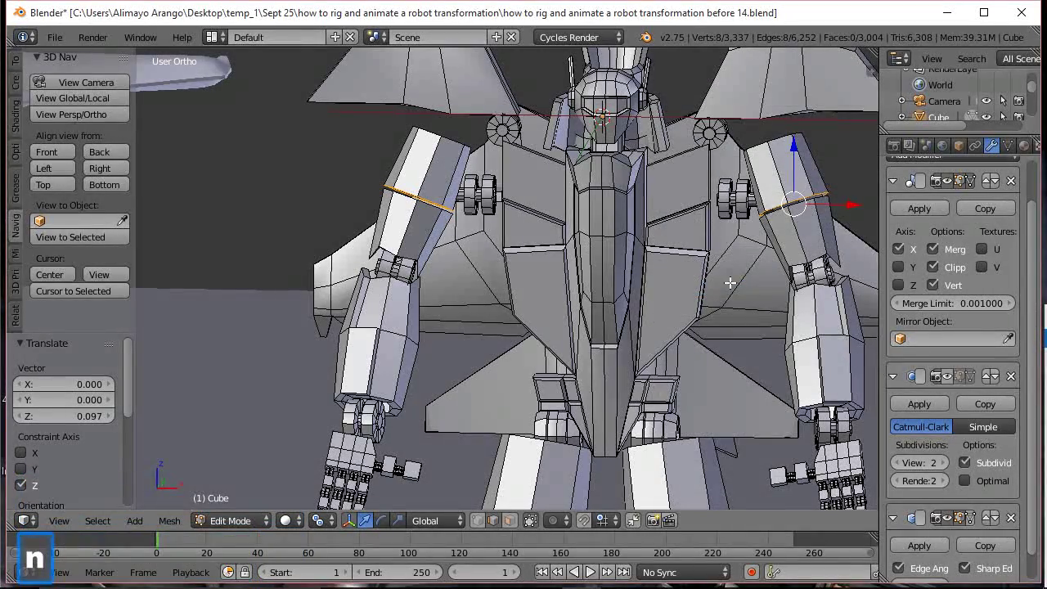
# Extrude the upper-arm edge loop with zero offset and scale the new edges to about 0.755
pyautogui.press('e')
pyautogui.click(828, 275)
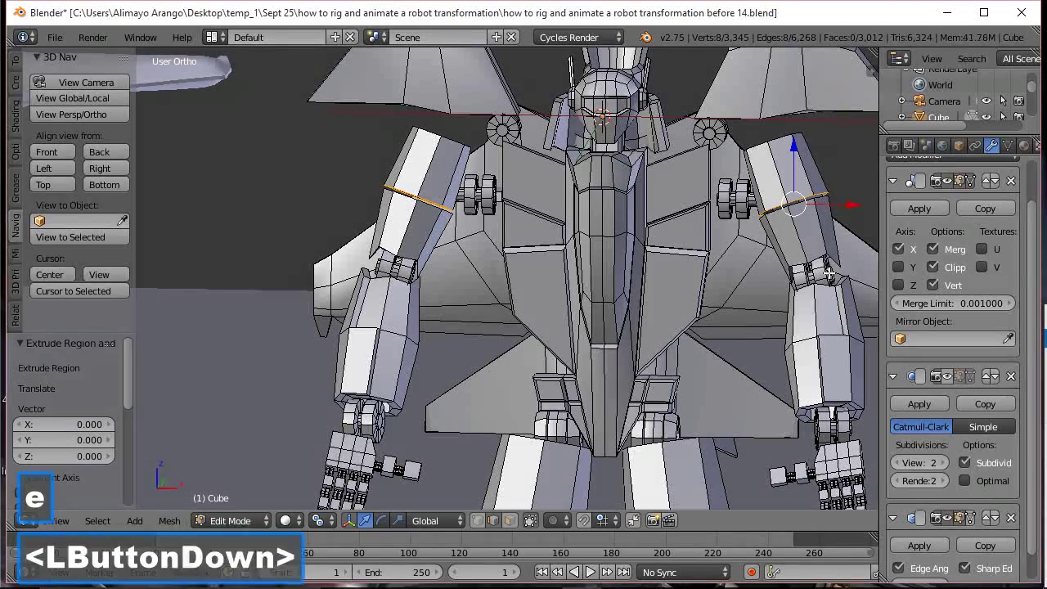
pyautogui.press('s')
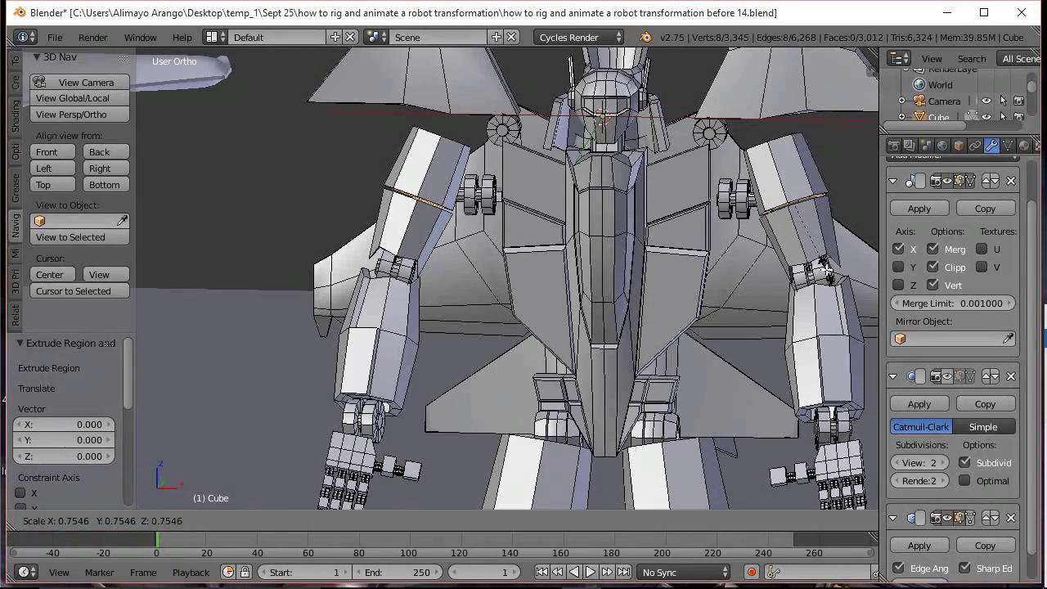
pyautogui.click(828, 270)
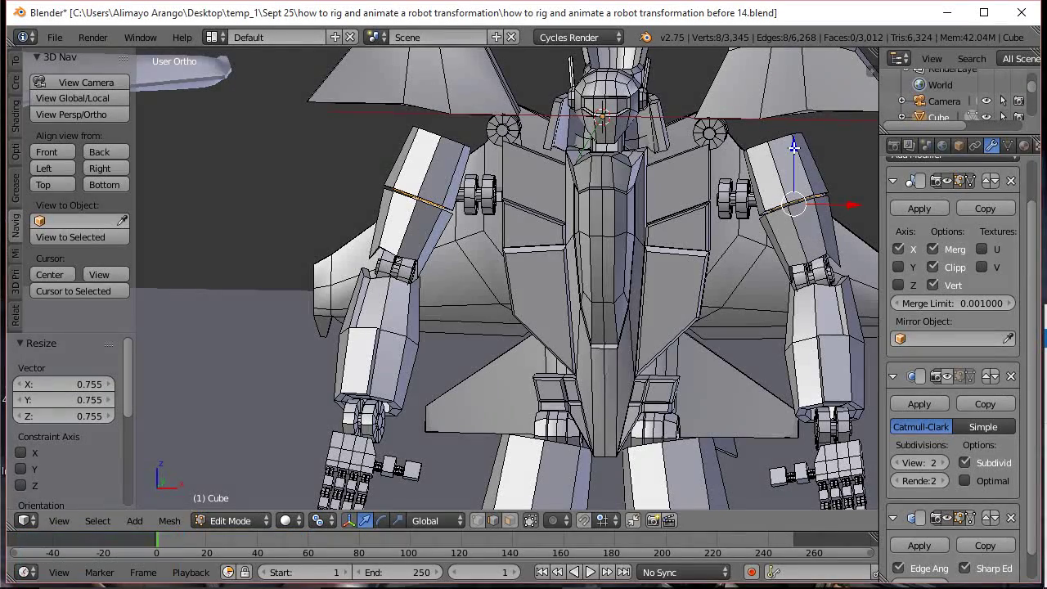
# Extrude the inner upper-arm loop again, lower it about 0.291 along Z, and save as "how to rig and animate a robot transformation before 15.blend"
pyautogui.press('e')
pyautogui.click(793, 148)
pyautogui.moveTo(793, 147); pyautogui.dragTo(794, 200)
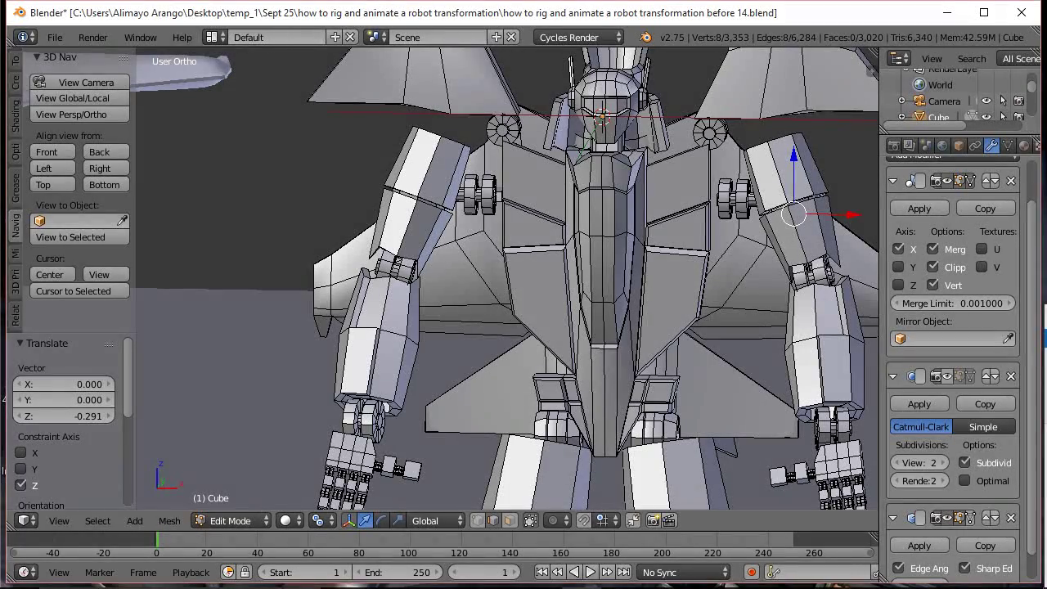
pyautogui.hotkey('ctrl', 'alt', 's')
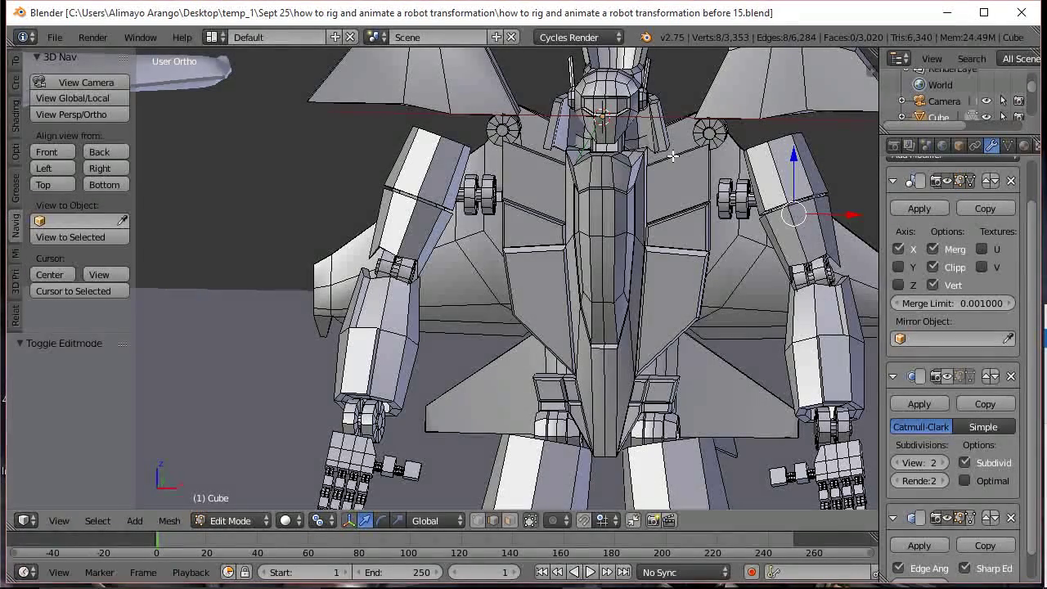
# Switch to Object Mode and hide the ground plane behind the robot
pyautogui.scroll(-4, 691, 226)
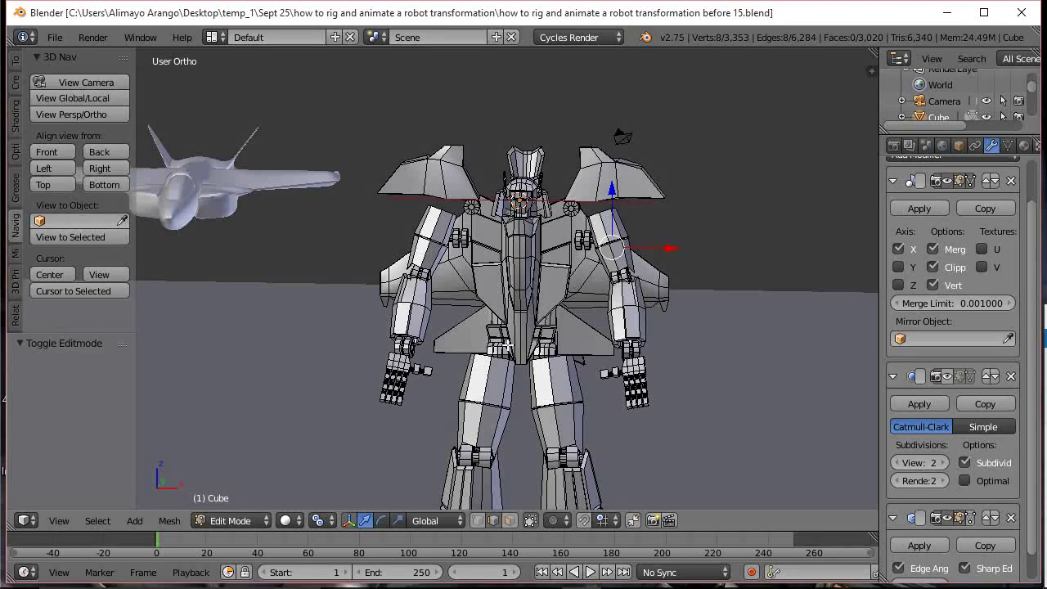
pyautogui.click(237, 520)
pyautogui.click(234, 498)
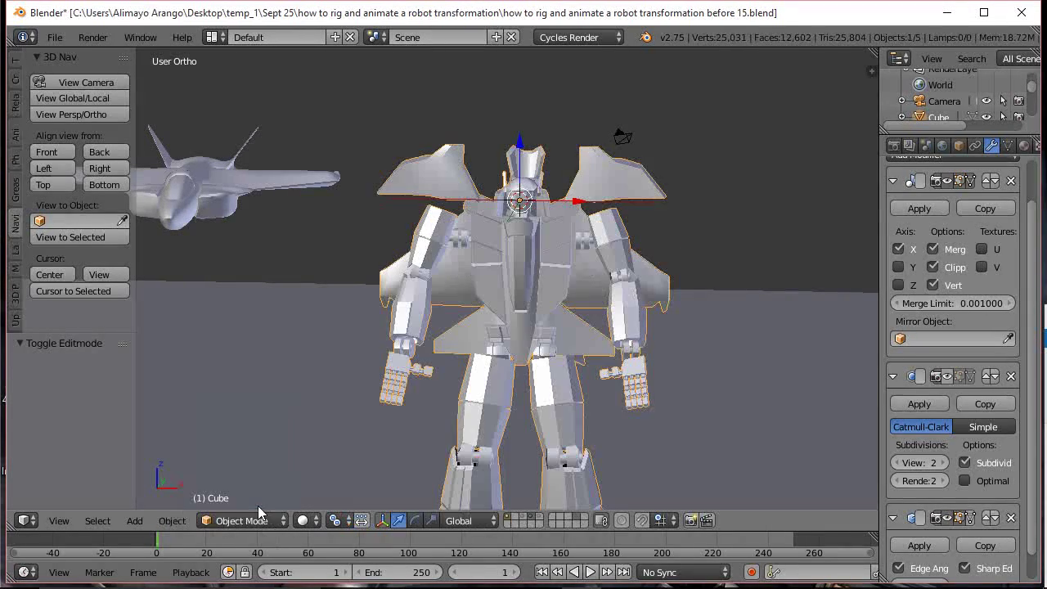
pyautogui.rightClick(737, 350)
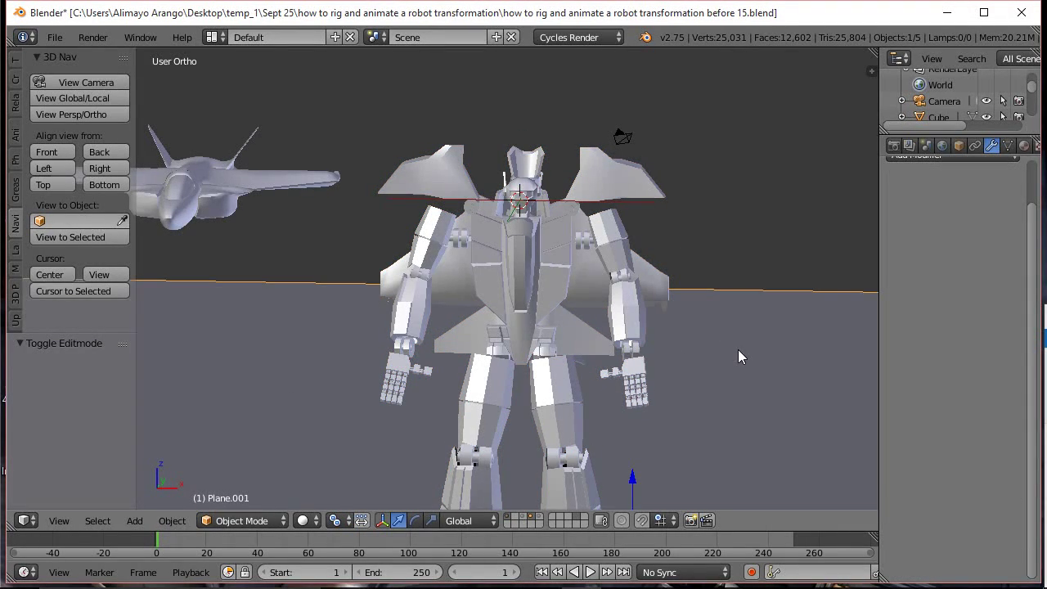
pyautogui.press('h')
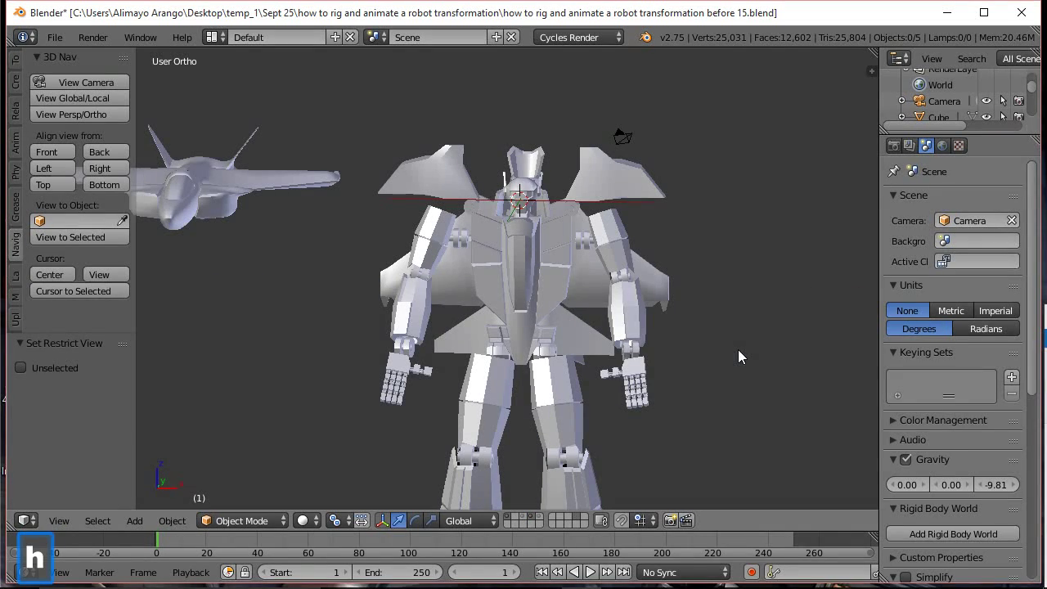
# Return the robot mesh to Edit Mode and save the file as "how to rig and animate a robot transformation before 16.blend"
pyautogui.rightClick(570, 307)
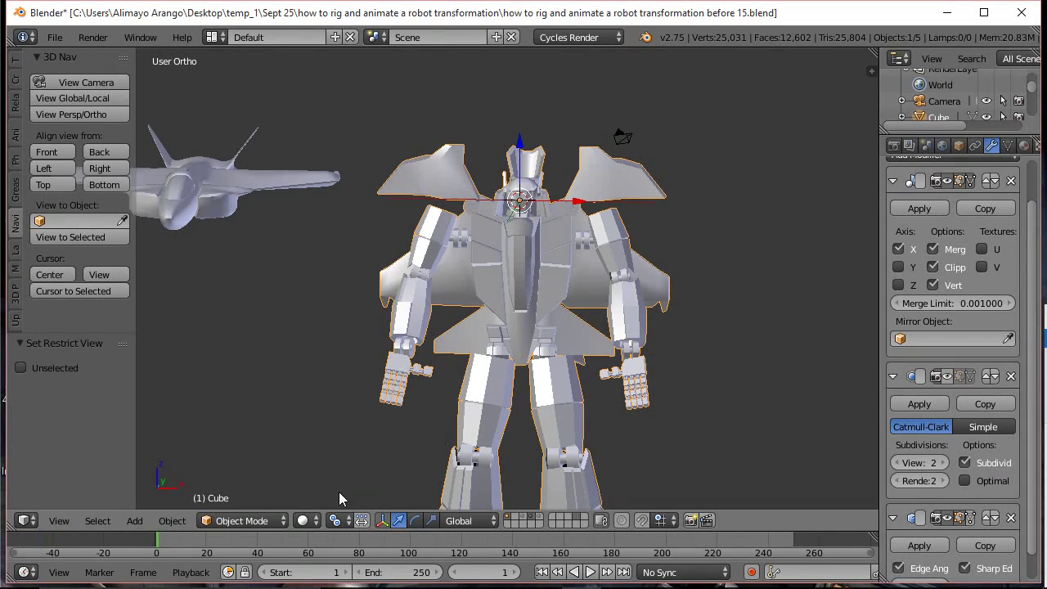
pyautogui.click(245, 521)
pyautogui.click(262, 478)
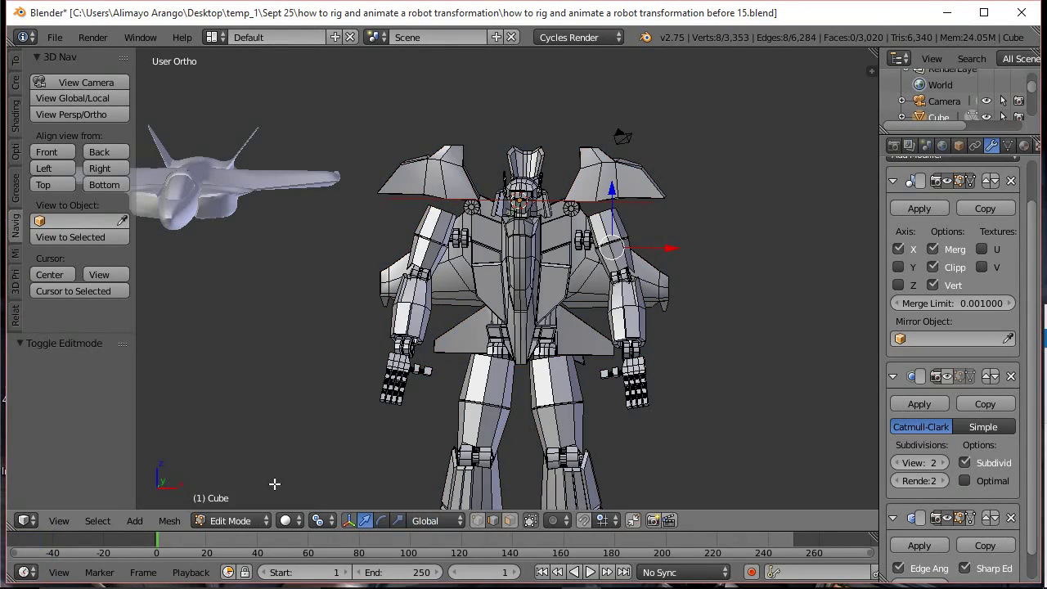
pyautogui.hotkey('ctrl', 'alt', 's')
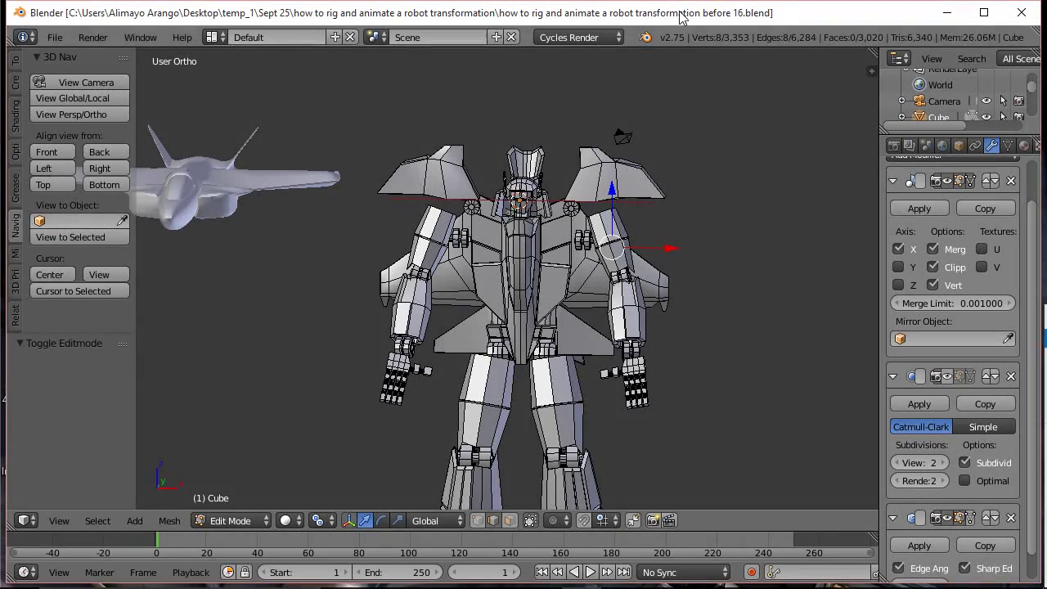
# In face select mode, select the six panel faces covering the outer side of the forearm
pyautogui.moveTo(783, 197); pyautogui.dragTo(668, 196, button='middle')
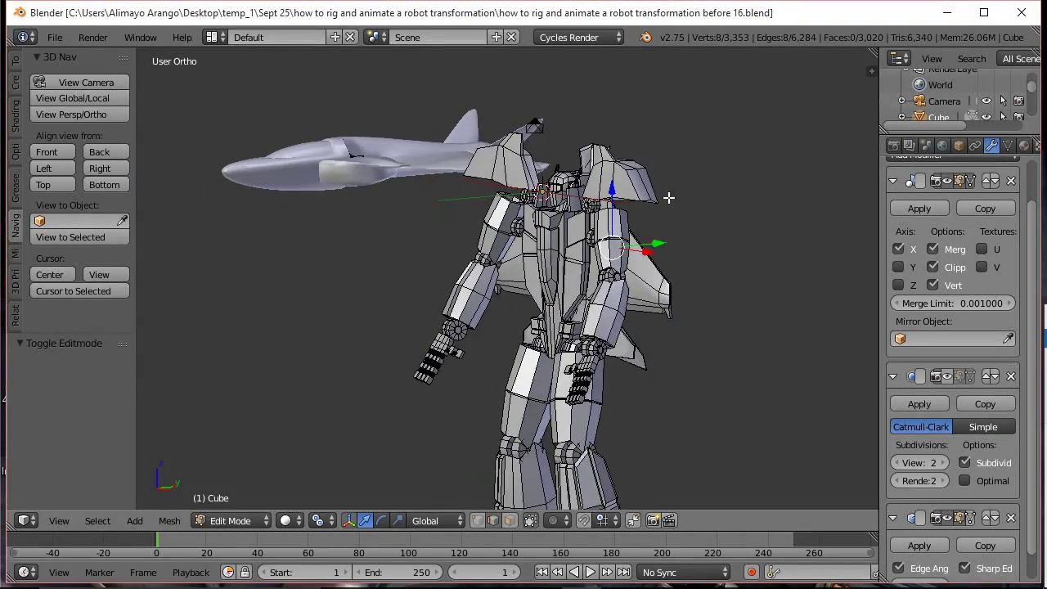
pyautogui.scroll(4, 668, 197)
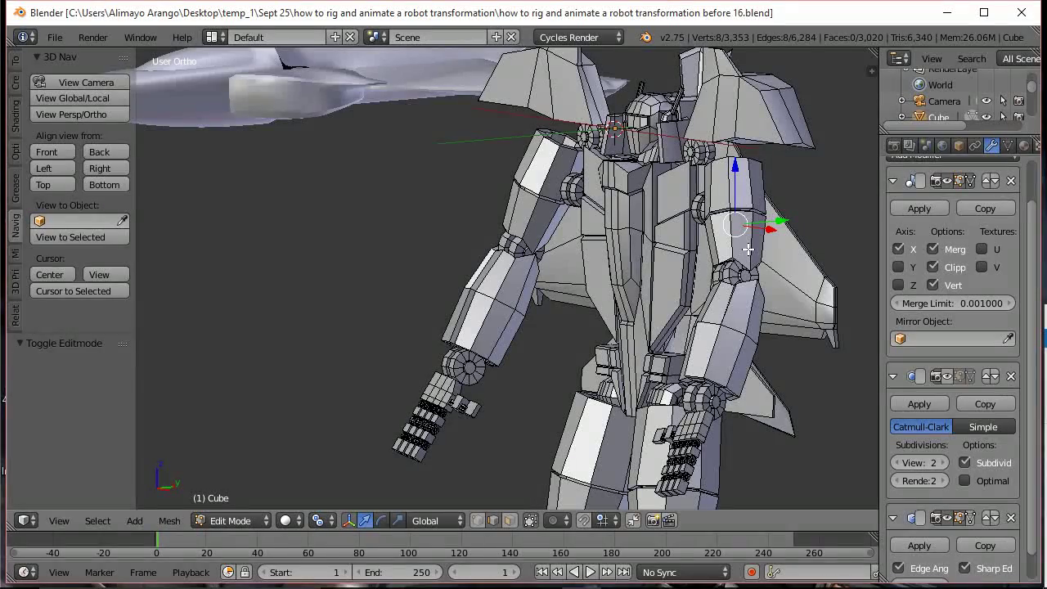
pyautogui.keyDown('shift'); pyautogui.moveTo(747, 249); pyautogui.dragTo(580, 249, button='middle'); pyautogui.keyUp('shift')
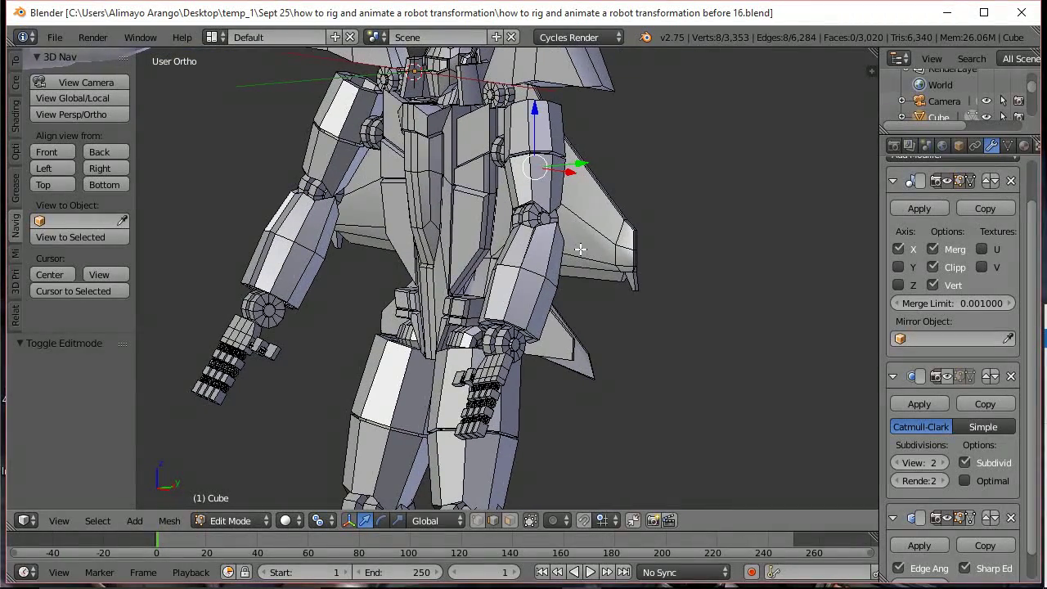
pyautogui.scroll(3, 580, 248)
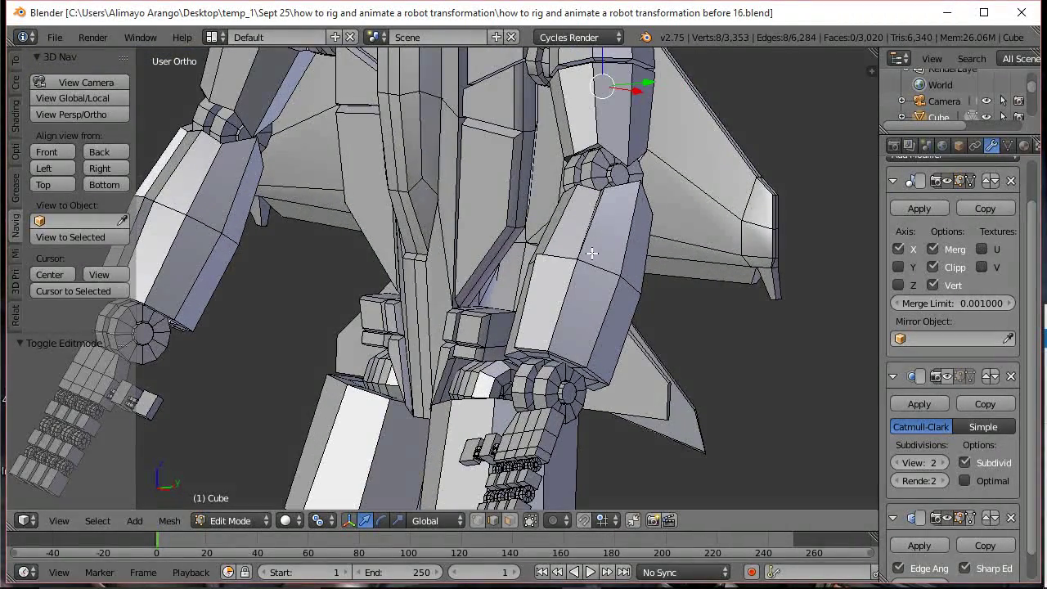
pyautogui.click(510, 520)
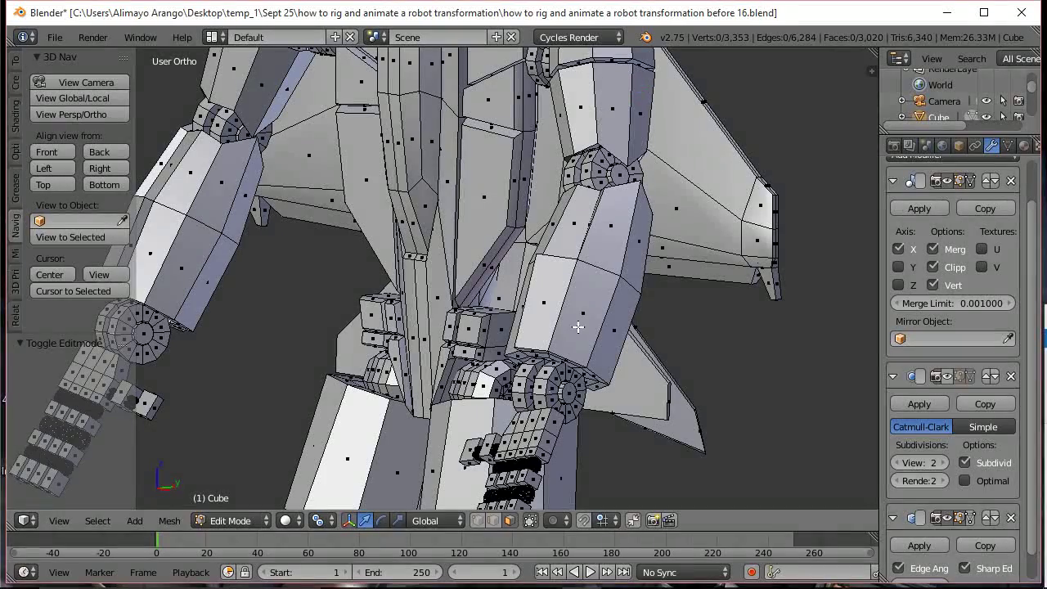
pyautogui.keyDown('alt'); pyautogui.rightClick(604, 252); pyautogui.keyUp('alt')
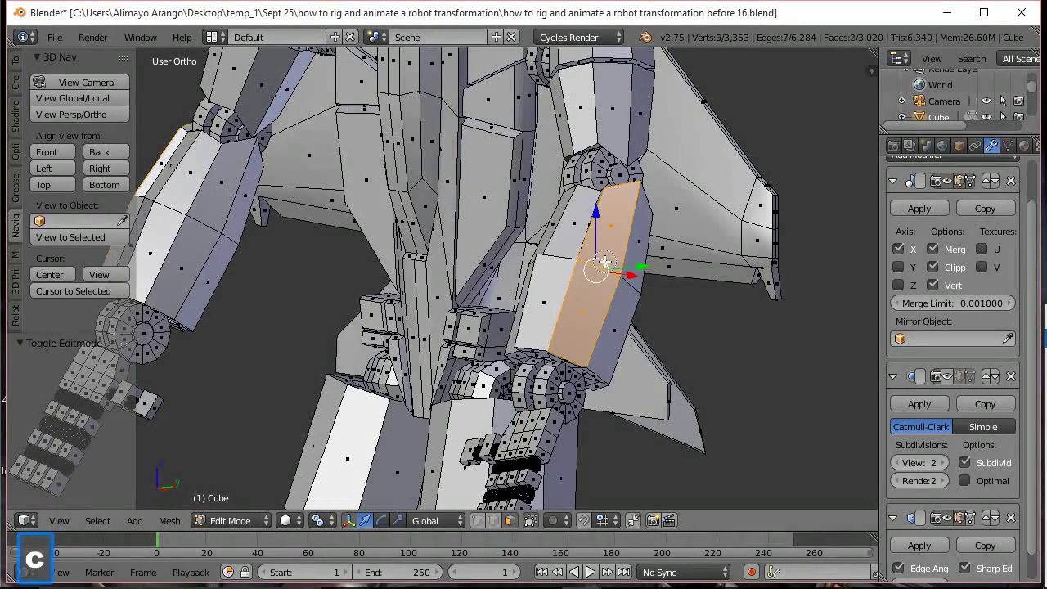
pyautogui.keyDown('alt'); pyautogui.keyDown('shift'); pyautogui.rightClick(563, 306); pyautogui.keyUp('shift'); pyautogui.keyUp('alt')
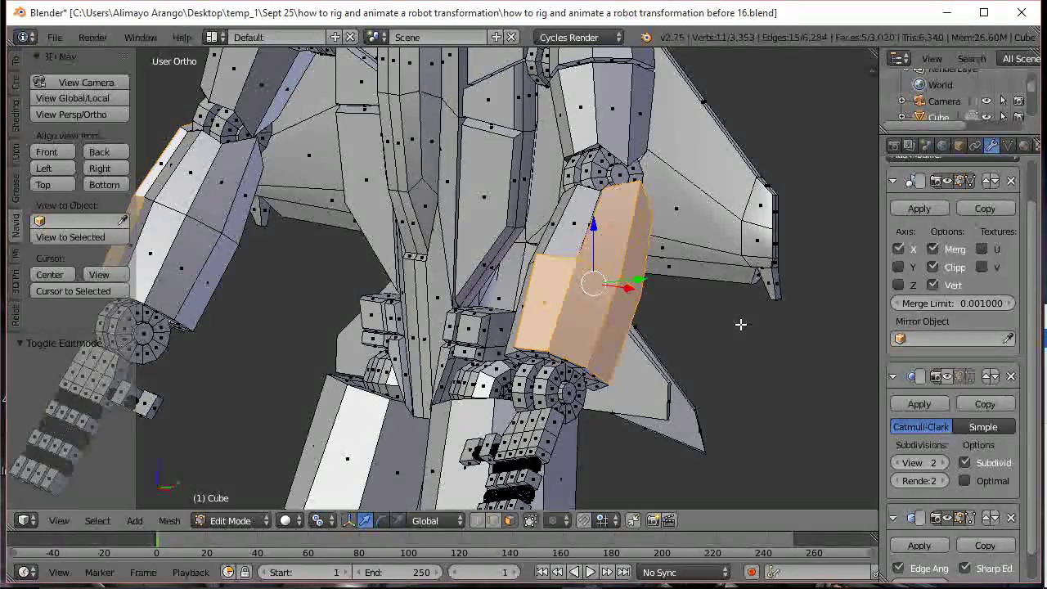
pyautogui.moveTo(750, 322); pyautogui.dragTo(648, 305, button='middle')
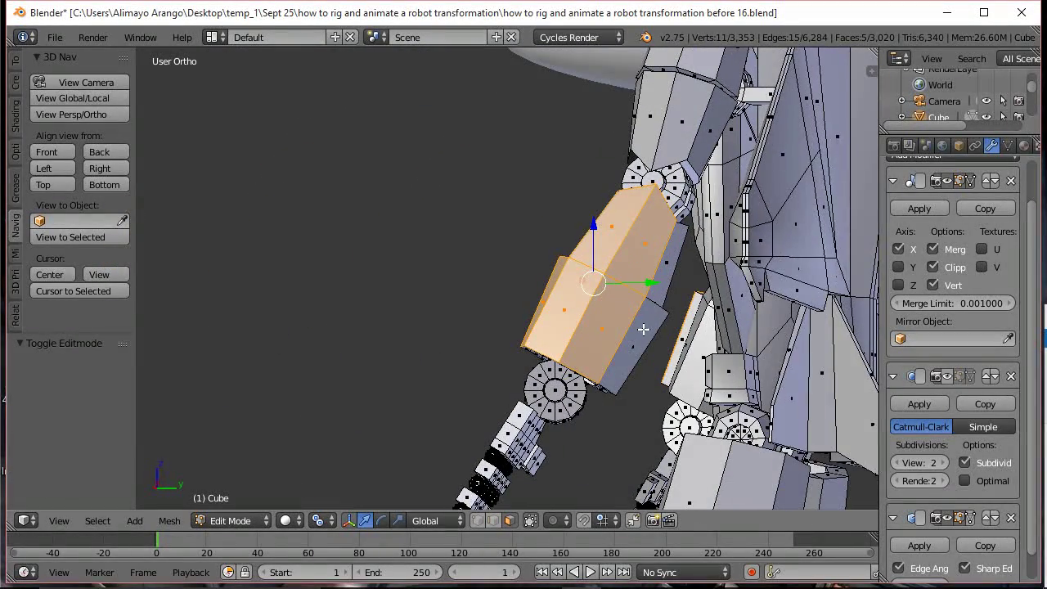
pyautogui.keyDown('shift'); pyautogui.rightClick(642, 330); pyautogui.keyUp('shift')
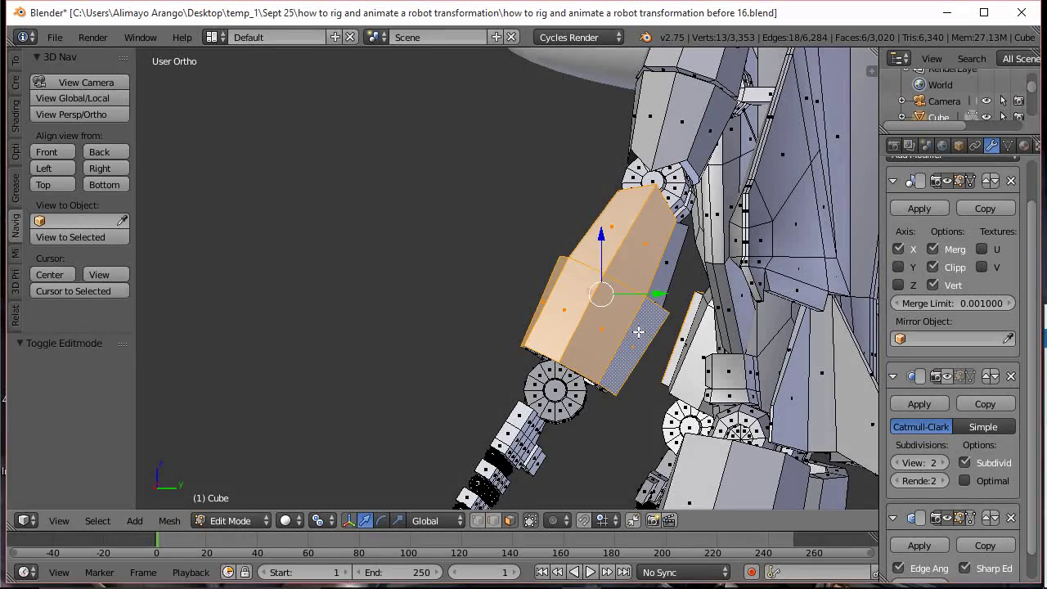
# Extrude the selected outer forearm faces as Individual Faces with zero offset
pyautogui.moveTo(588, 311); pyautogui.dragTo(758, 355, button='middle')
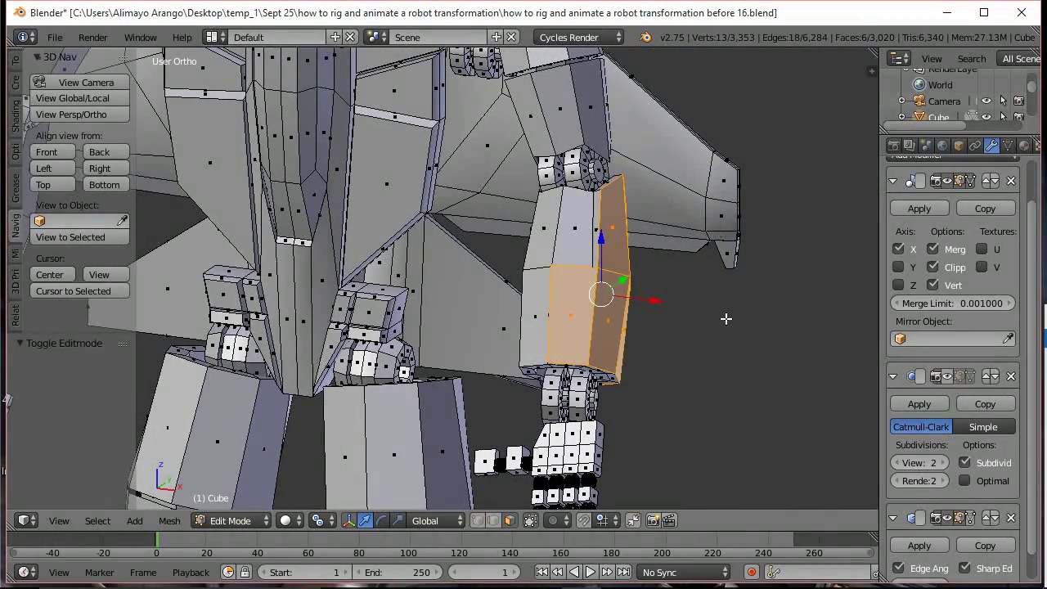
pyautogui.press('alt')
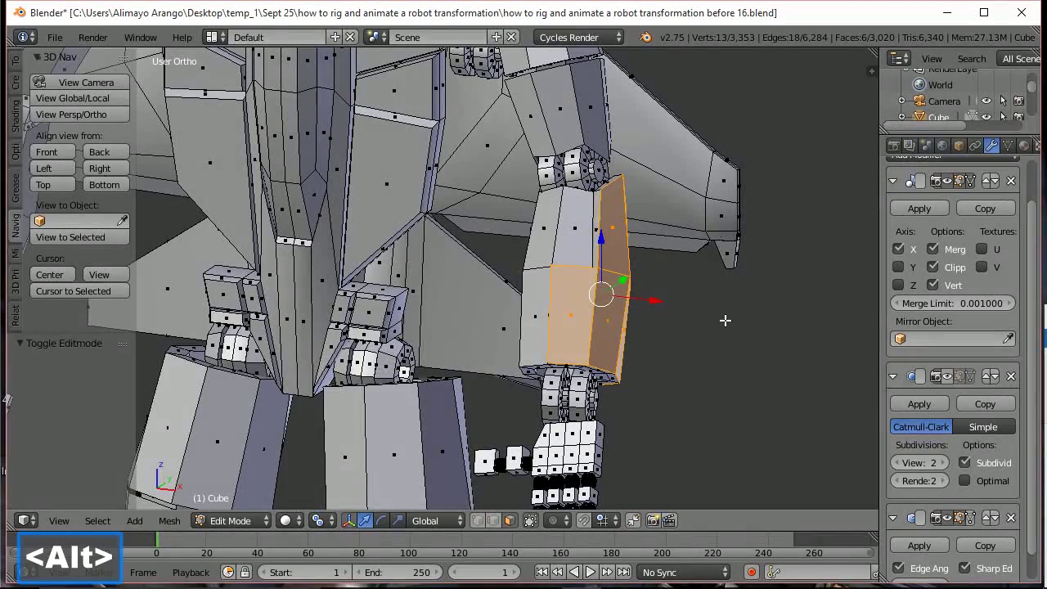
pyautogui.hotkey('alt', 'e')
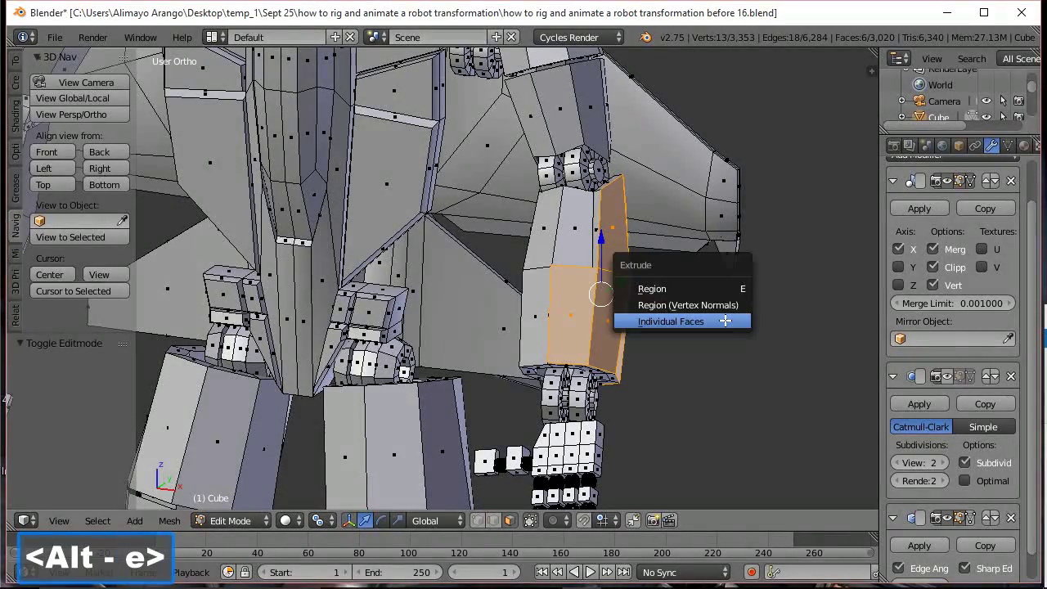
pyautogui.click(725, 321)
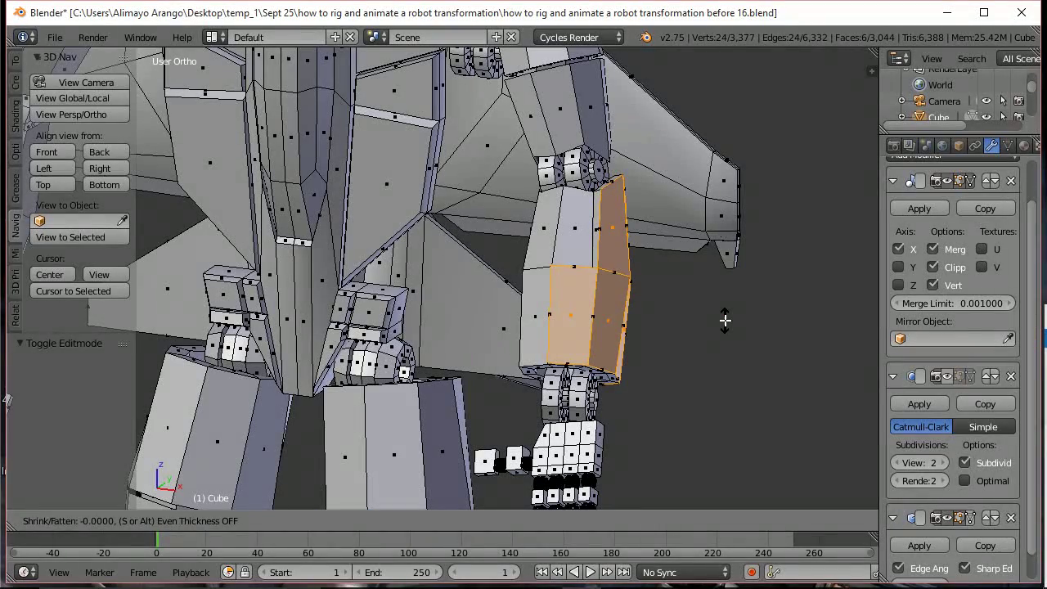
pyautogui.click(725, 321)
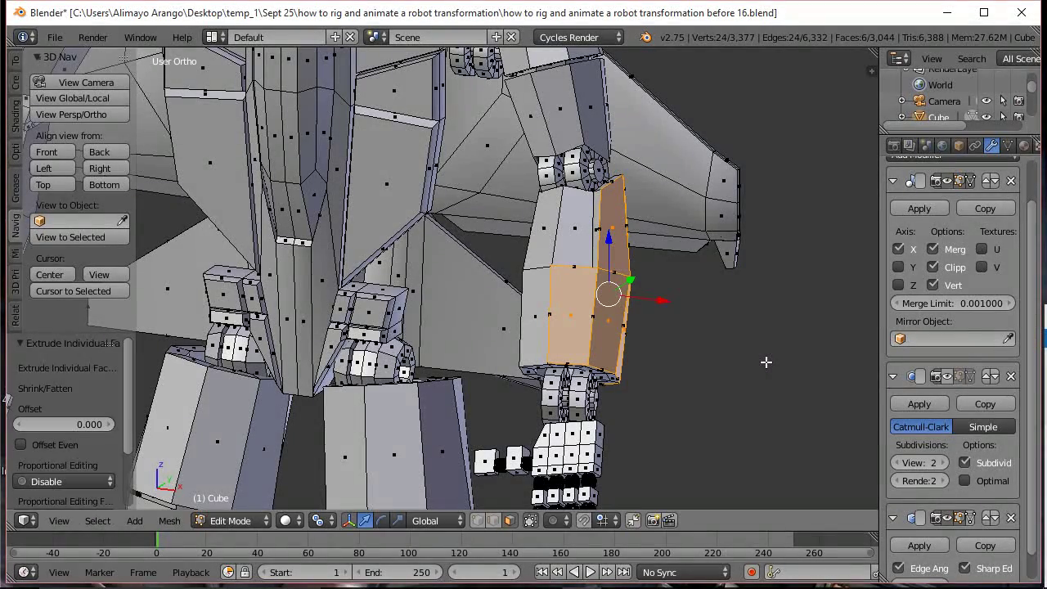
# Scale the extruded forearm faces to about 0.815 and push them outward with a Shrink/Fatten offset of about -0.100
pyautogui.press('s')
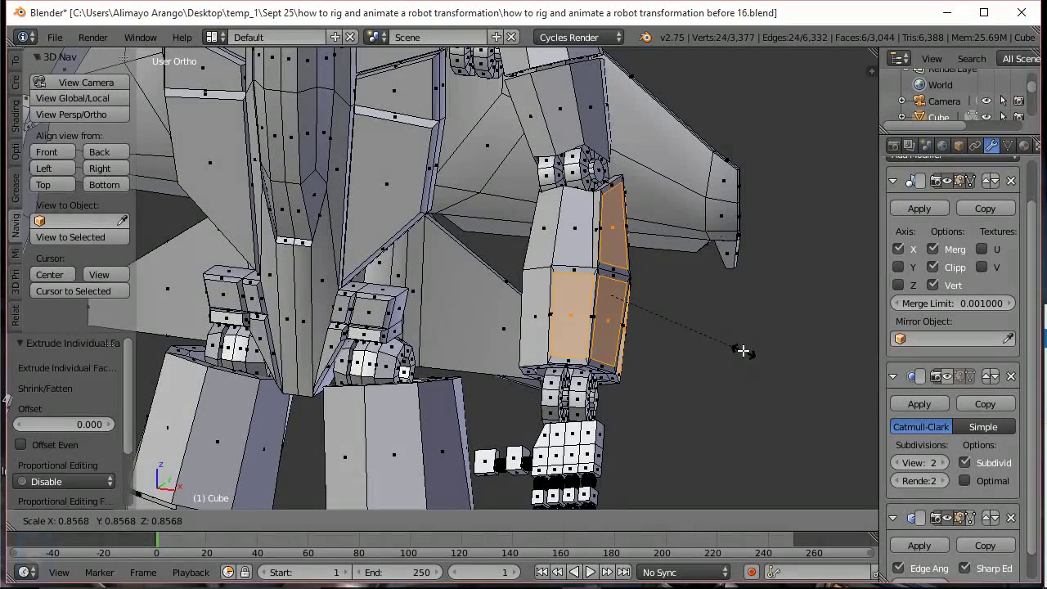
pyautogui.click(736, 350)
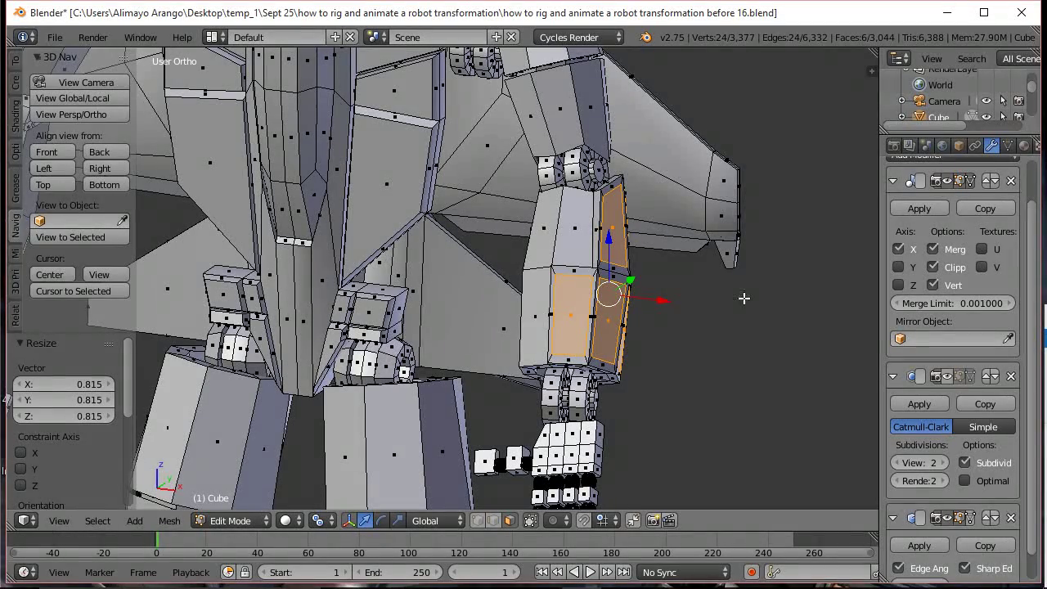
pyautogui.hotkey('alt', 's')
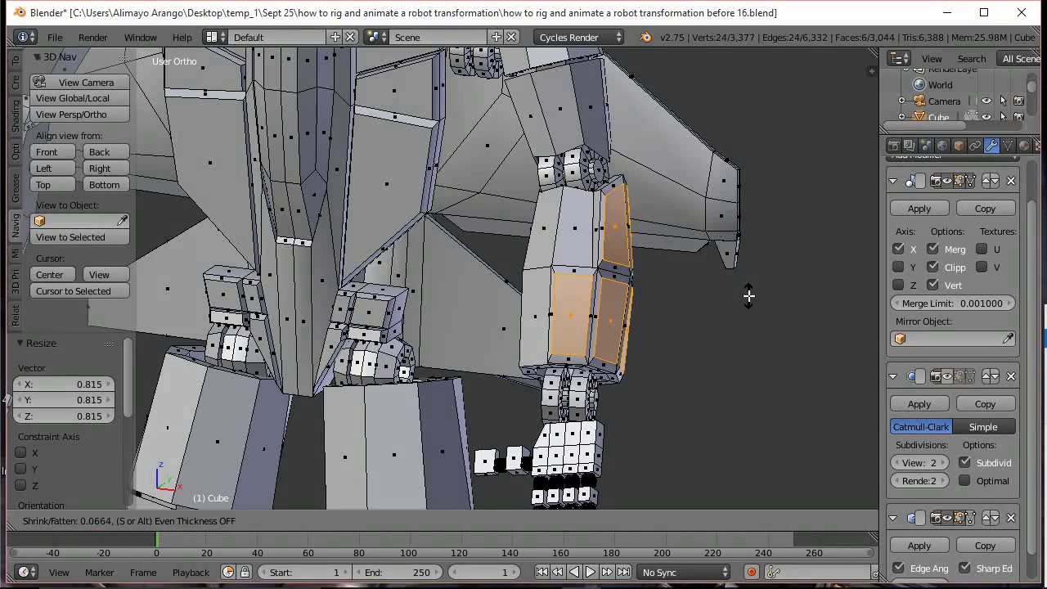
pyautogui.click(748, 297)
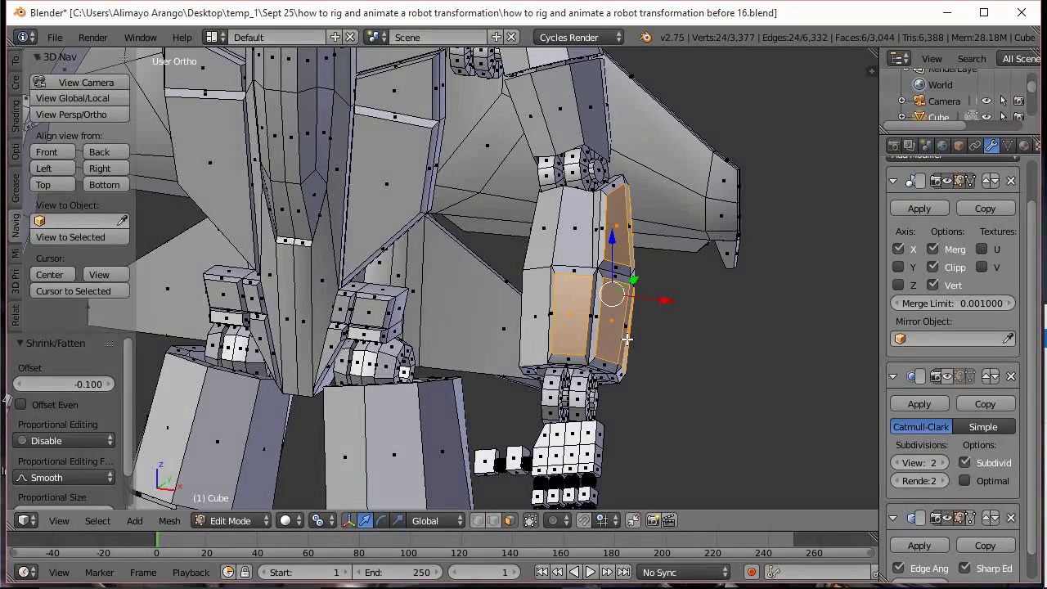
# Extend the selection from the raised outer forearm panels to the narrow rim faces around them
pyautogui.press('c')
pyautogui.moveTo(603, 334)
pyautogui.mouseDown()
pyautogui.moveTo(579, 343)
pyautogui.moveTo(596, 347)
pyautogui.moveTo(570, 302)
pyautogui.moveTo(582, 285)
pyautogui.moveTo(564, 301)
pyautogui.moveTo(626, 282)
pyautogui.moveTo(614, 251)
pyautogui.moveTo(617, 196)
pyautogui.moveTo(630, 233)
pyautogui.moveTo(622, 239)
pyautogui.mouseUp()
pyautogui.moveTo(731, 287); pyautogui.dragTo(628, 296, button='middle')
pyautogui.press('c')
pyautogui.click(636, 296)
pyautogui.click(610, 315)
pyautogui.moveTo(620, 353); pyautogui.dragTo(614, 366)
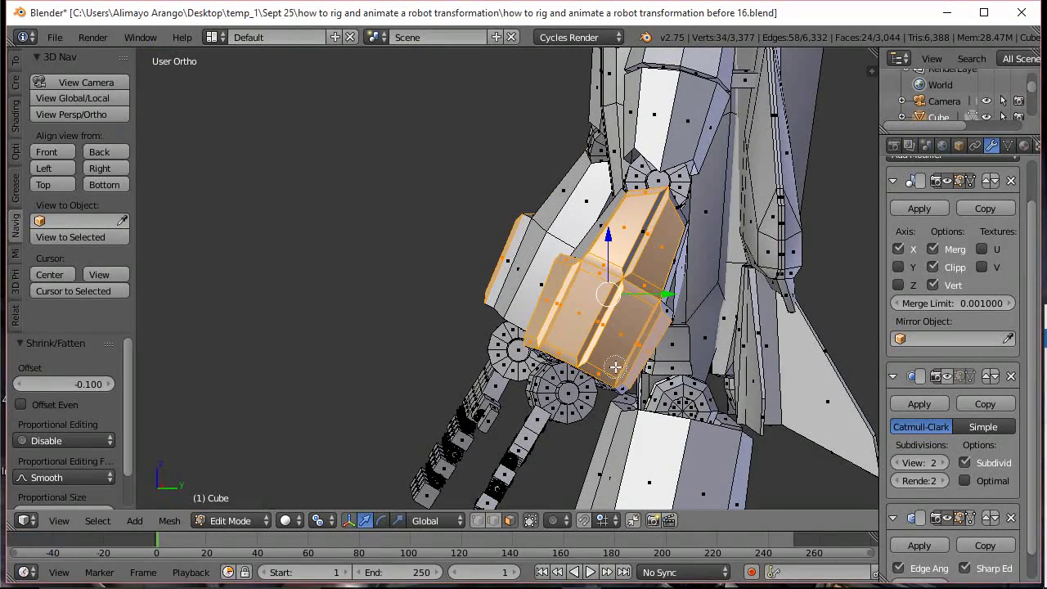
pyautogui.moveTo(646, 304)
pyautogui.mouseDown()
pyautogui.moveTo(665, 311)
pyautogui.moveTo(646, 367)
pyautogui.moveTo(634, 377)
pyautogui.moveTo(634, 365)
pyautogui.mouseUp()
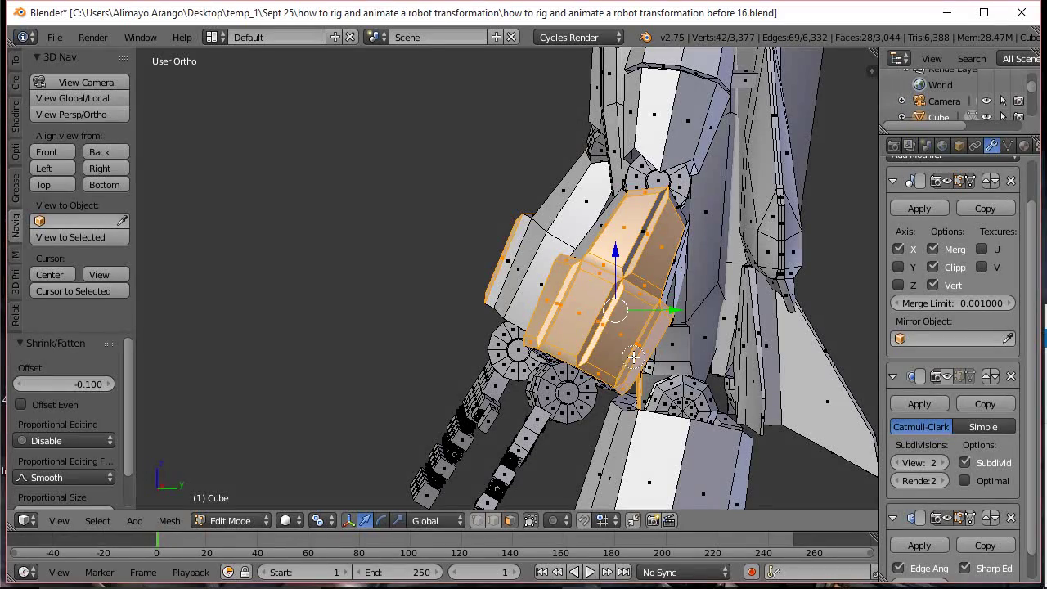
# Deselect the stray faces outside the forearm and add the missed rim faces around the upper forearm panel
pyautogui.moveTo(634, 357)
pyautogui.mouseDown(button='middle')
pyautogui.moveTo(628, 418)
pyautogui.moveTo(609, 438)
pyautogui.mouseUp(button='middle')
pyautogui.press('c')
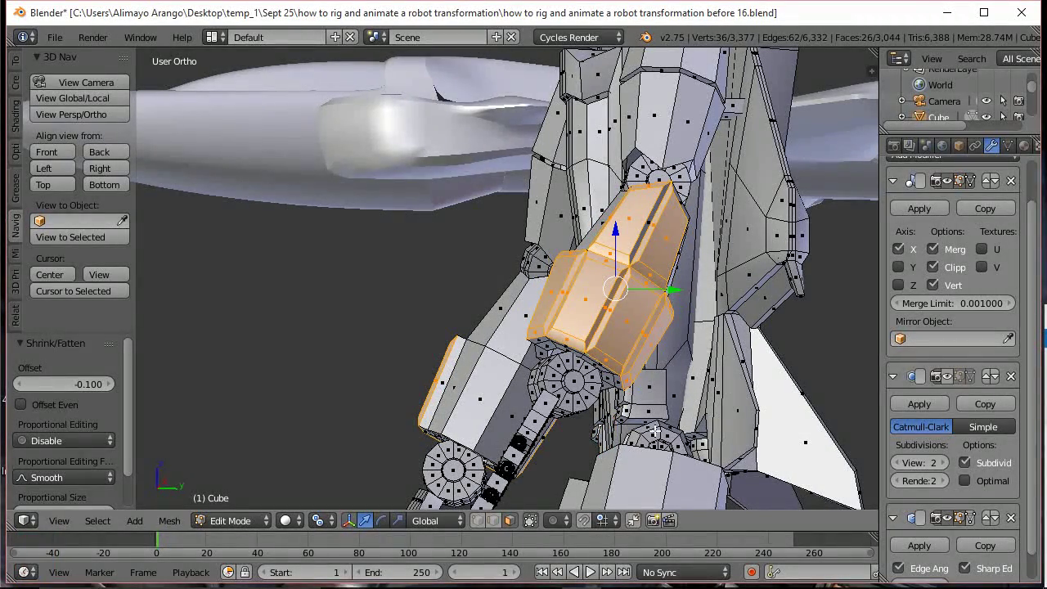
pyautogui.moveTo(583, 395); pyautogui.dragTo(524, 400, button='middle')
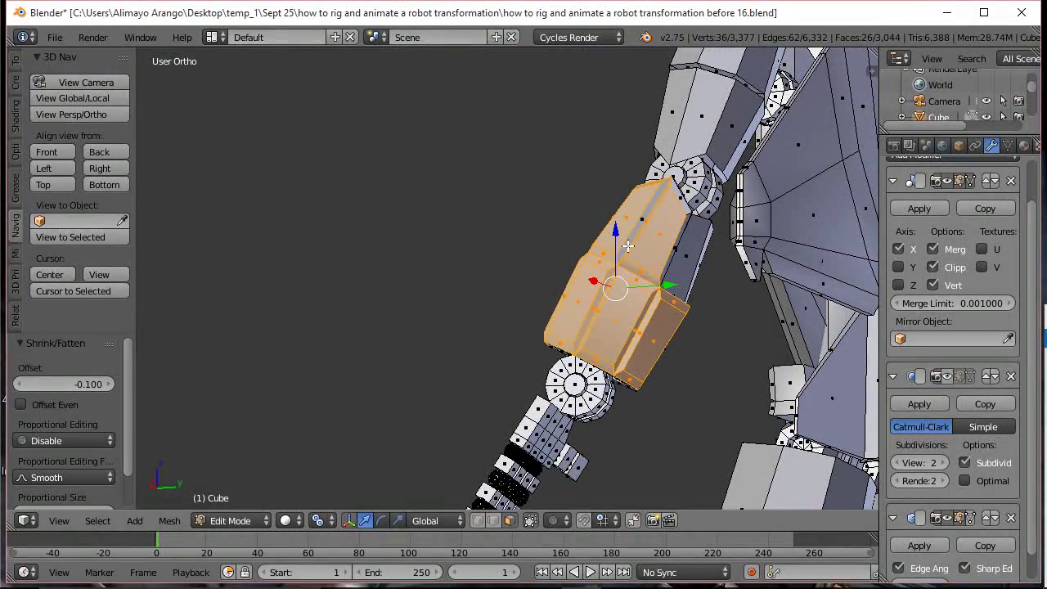
pyautogui.press('c')
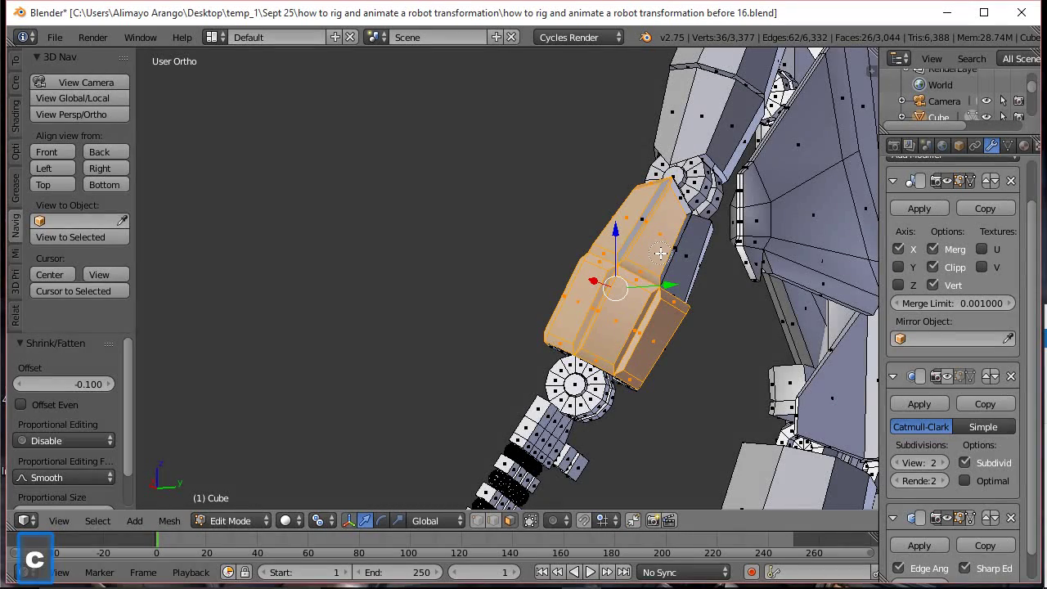
pyautogui.click(660, 254)
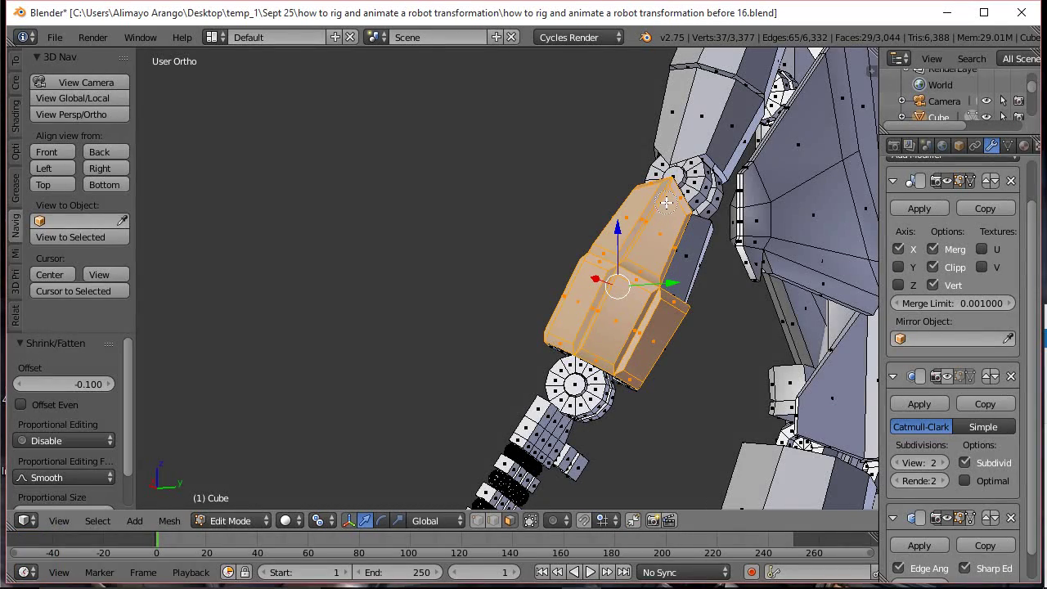
pyautogui.moveTo(620, 221); pyautogui.dragTo(730, 291, button='middle')
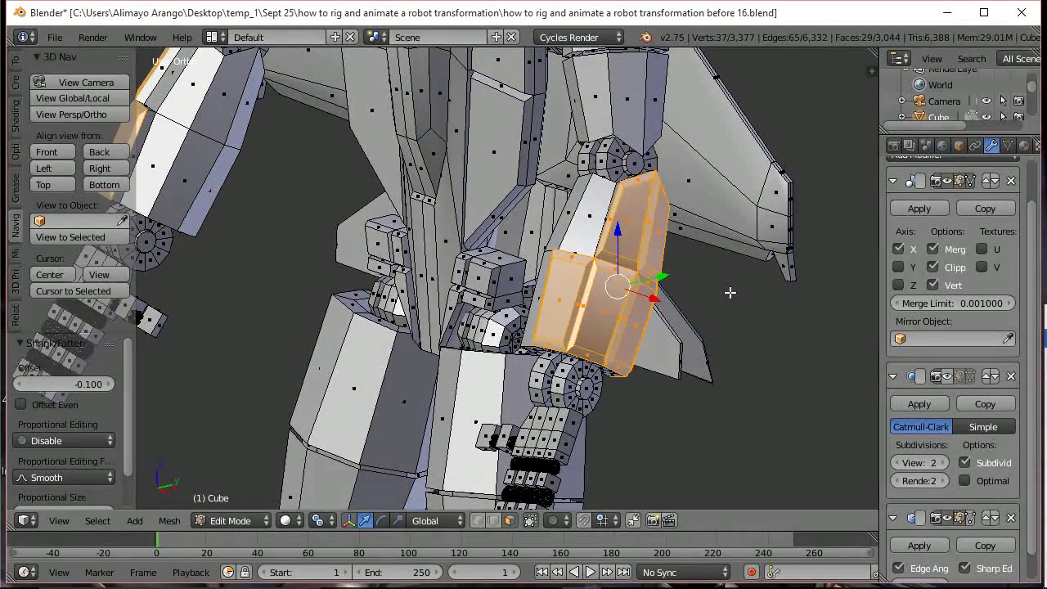
# Set the mean crease of the selected forearm panel edges to 1.00 and enable the subdivision modifier's viewport display
pyautogui.press('n')
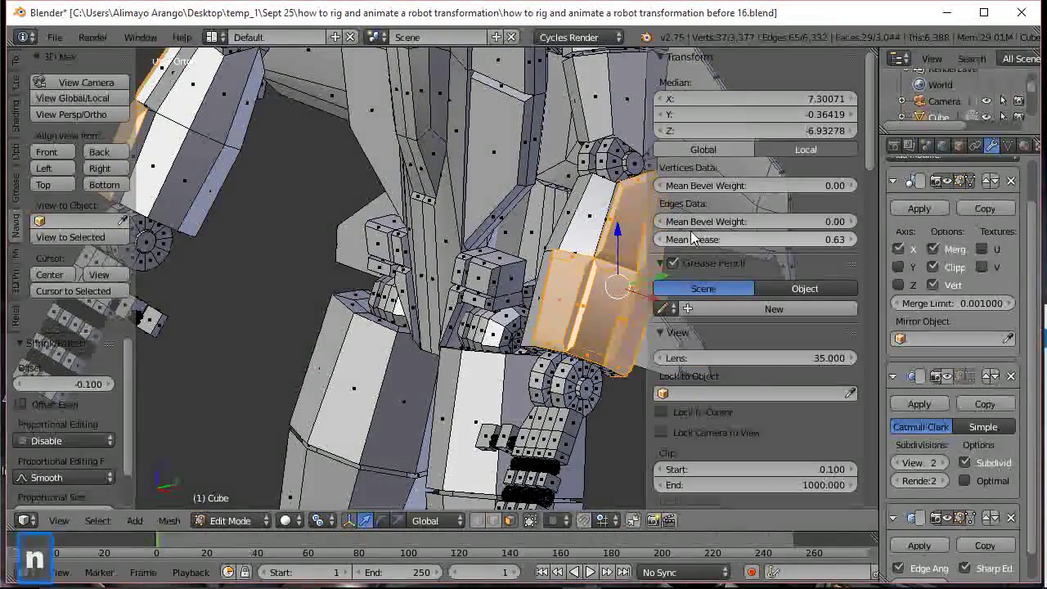
pyautogui.moveTo(669, 239)
pyautogui.mouseDown()
pyautogui.moveTo(754, 246)
pyautogui.moveTo(669, 241)
pyautogui.mouseUp()
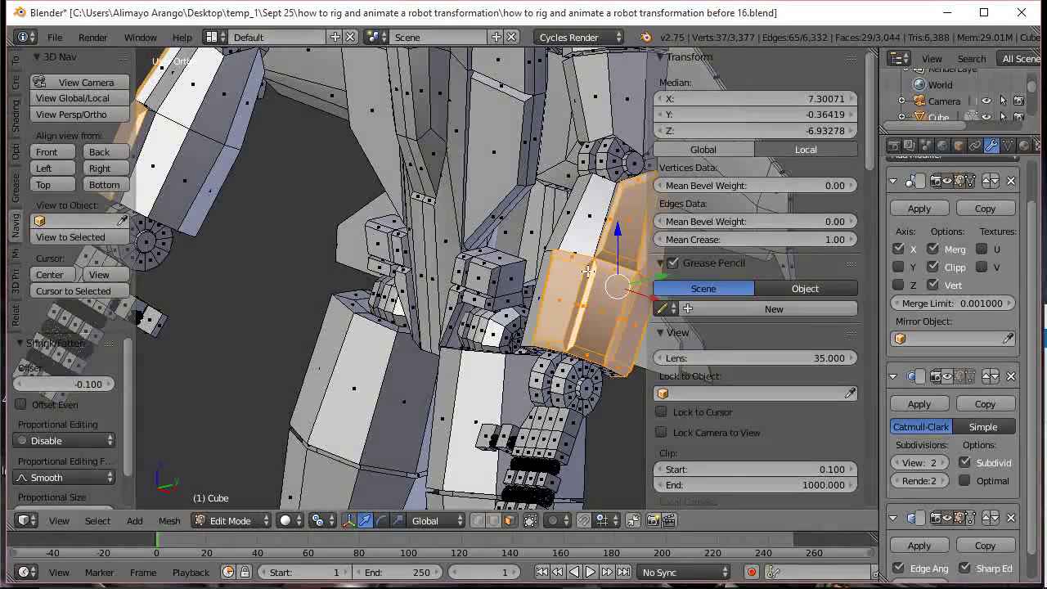
pyautogui.press('n')
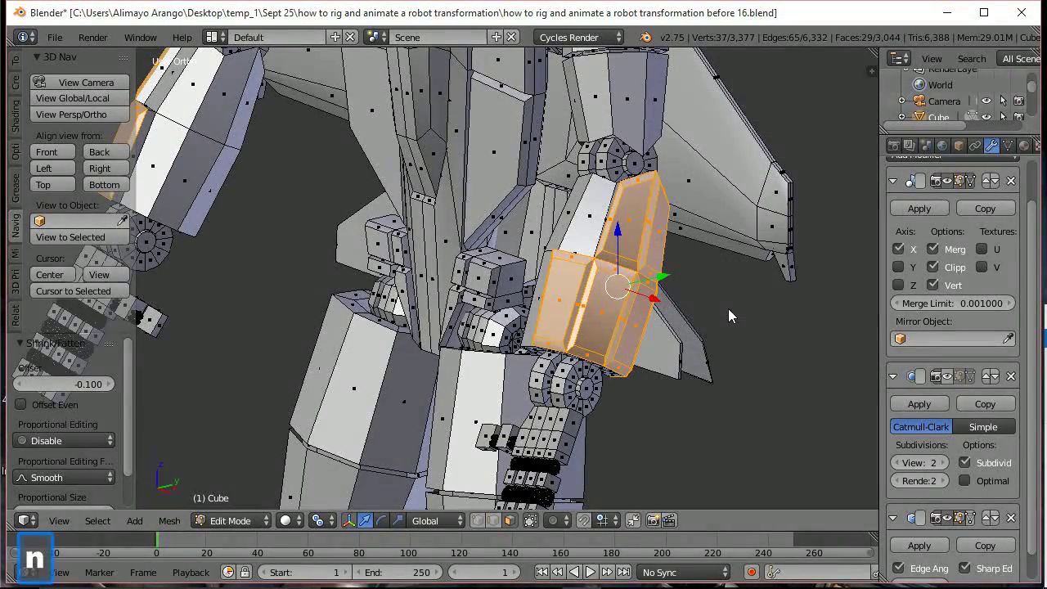
pyautogui.click(946, 376)
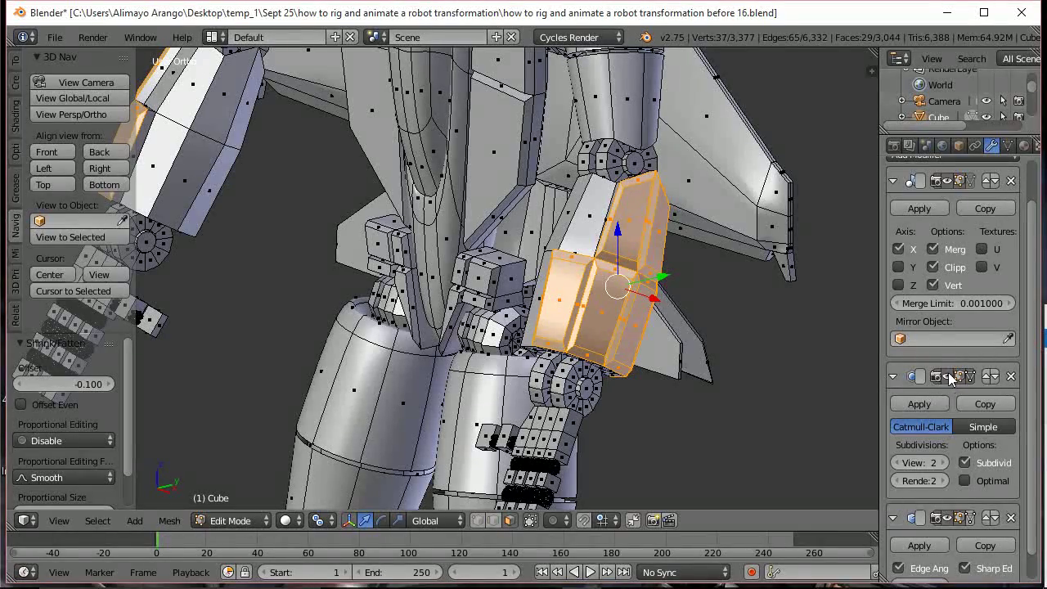
pyautogui.scroll(-2, 700, 341)
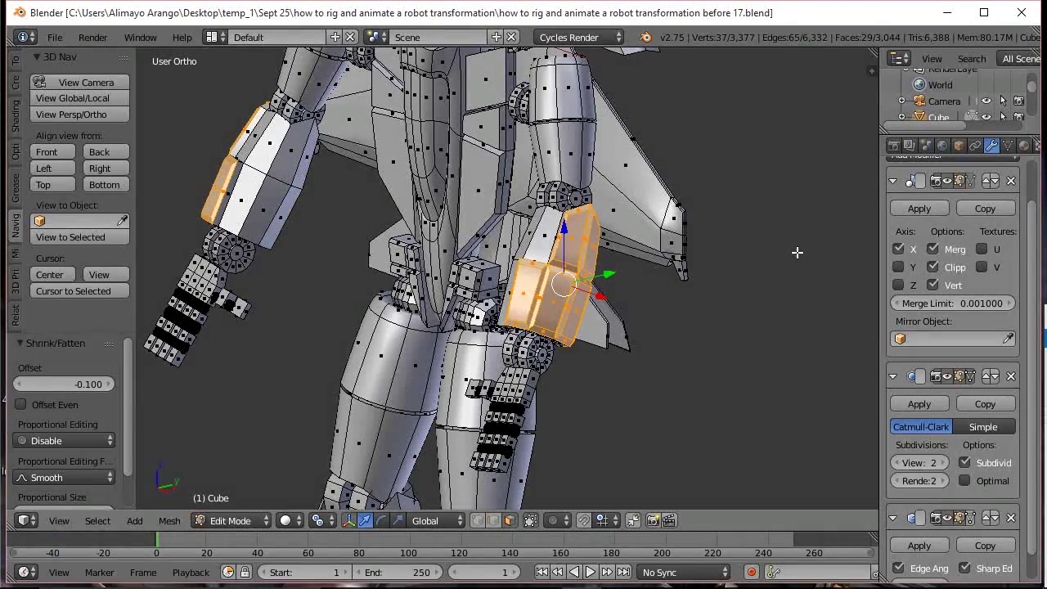
# Deselect the whole mesh and save the file as "how to rig and animate a robot transformation before 18.blend"
pyautogui.press('a')
pyautogui.moveTo(790, 264); pyautogui.dragTo(671, 287, button='middle')
pyautogui.moveTo(825, 302); pyautogui.dragTo(625, 369, button='middle')
pyautogui.moveTo(719, 334); pyautogui.dragTo(646, 333, button='middle')
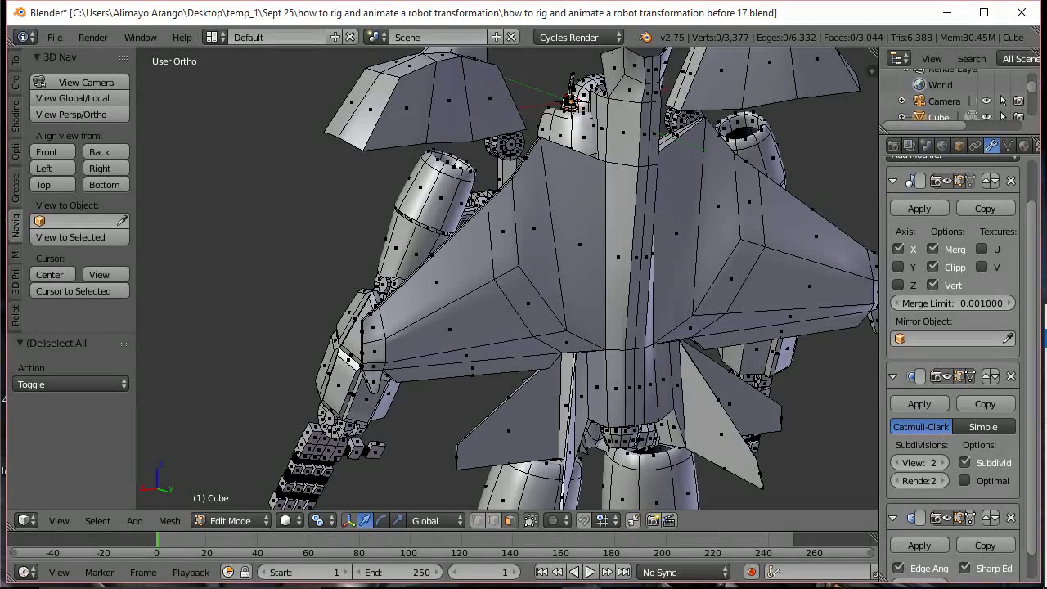
pyautogui.hotkey('ctrl', 'alt', 's')
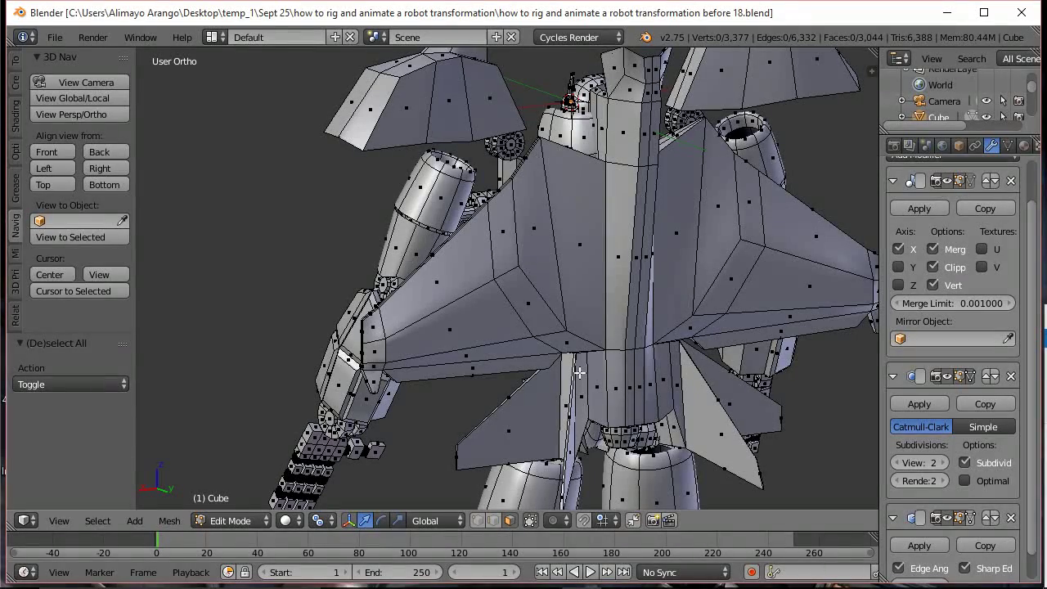
# Select the five upper wing faces on the robot's back, from beside the central spine out to the wingtip
pyautogui.rightClick(581, 238)
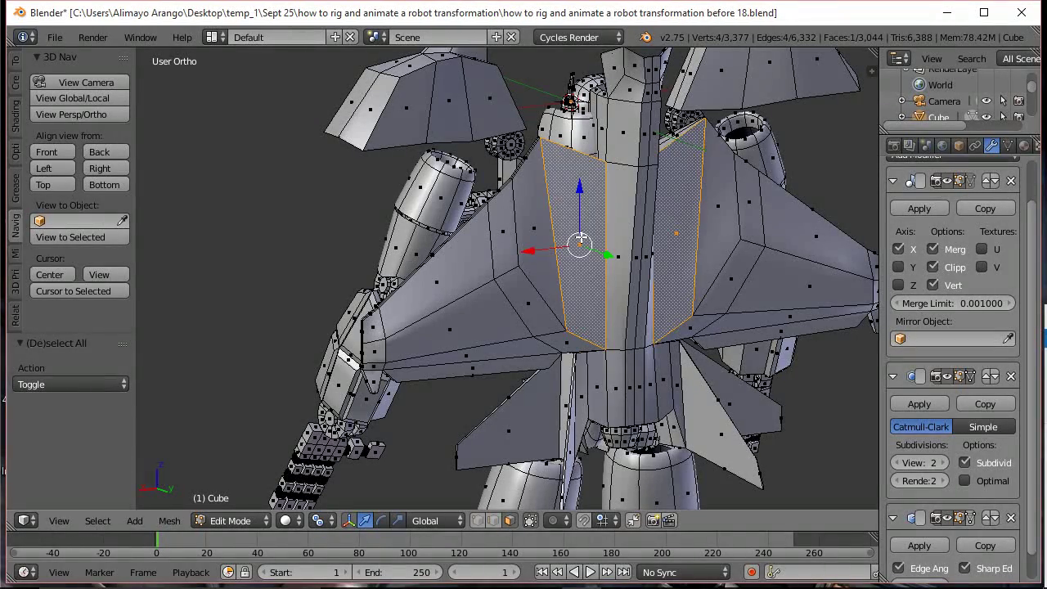
pyautogui.keyDown('shift'); pyautogui.rightClick(536, 221); pyautogui.keyUp('shift')
pyautogui.keyDown('shift'); pyautogui.rightClick(496, 233); pyautogui.keyUp('shift')
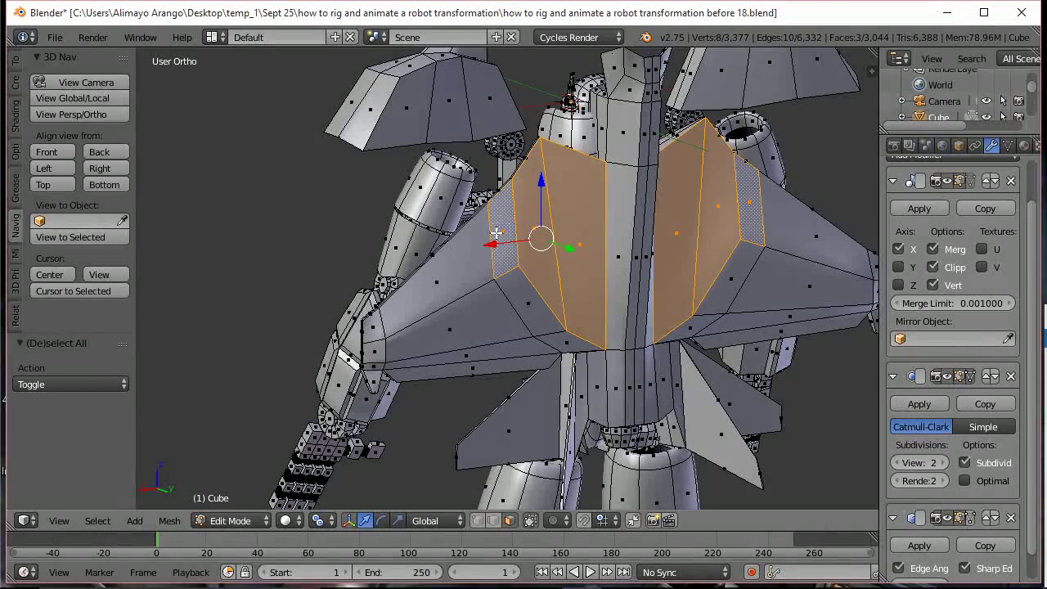
pyautogui.keyDown('shift'); pyautogui.rightClick(452, 279); pyautogui.keyUp('shift')
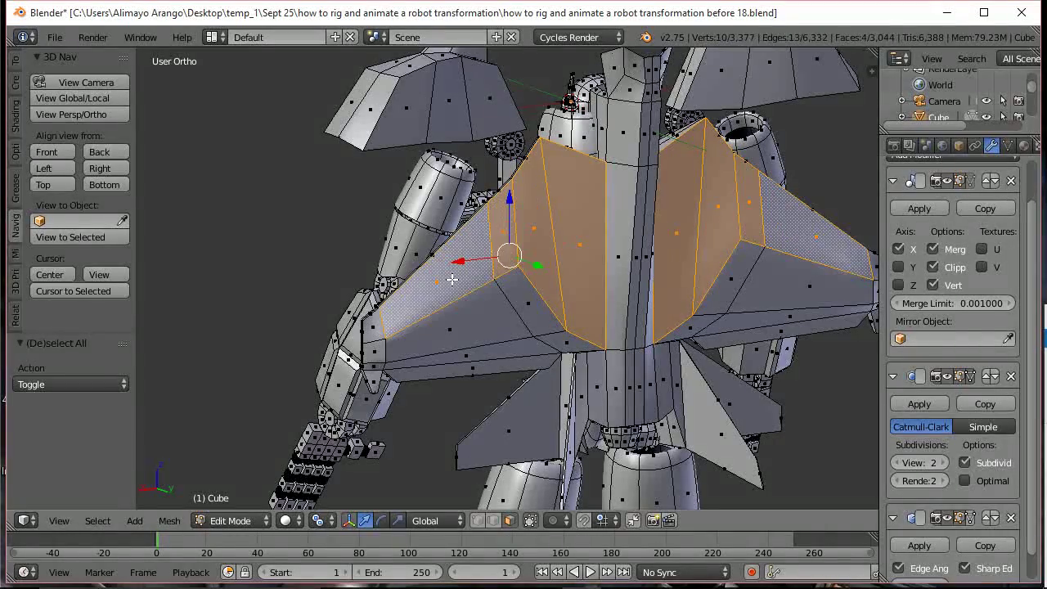
pyautogui.keyDown('shift'); pyautogui.rightClick(374, 327); pyautogui.keyUp('shift')
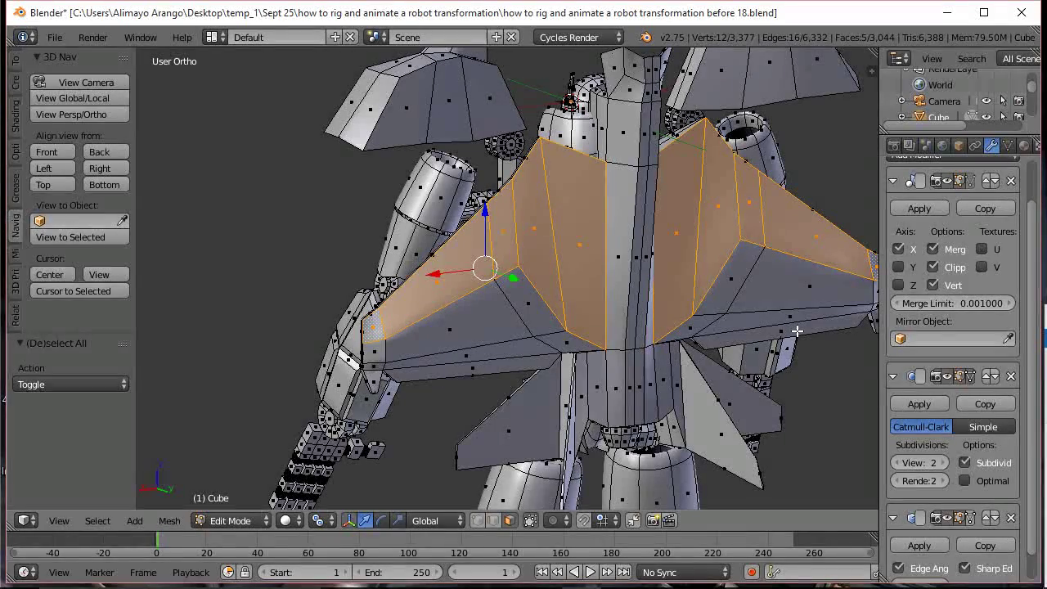
# Extrude the selected wing faces as one region with zero offset and disable the subdivision modifier's viewport display
pyautogui.press('e')
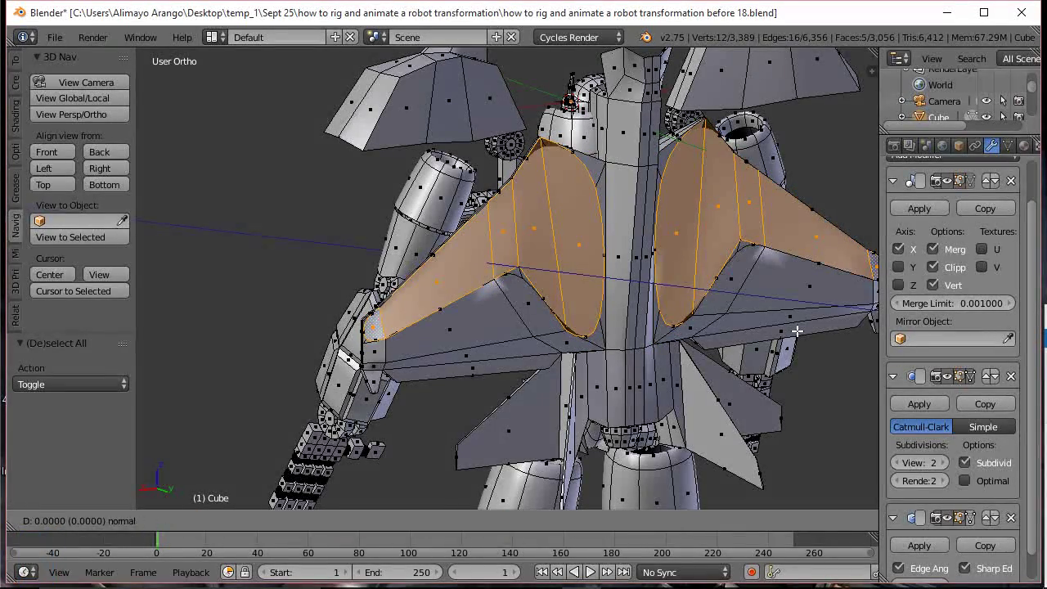
pyautogui.click(796, 331)
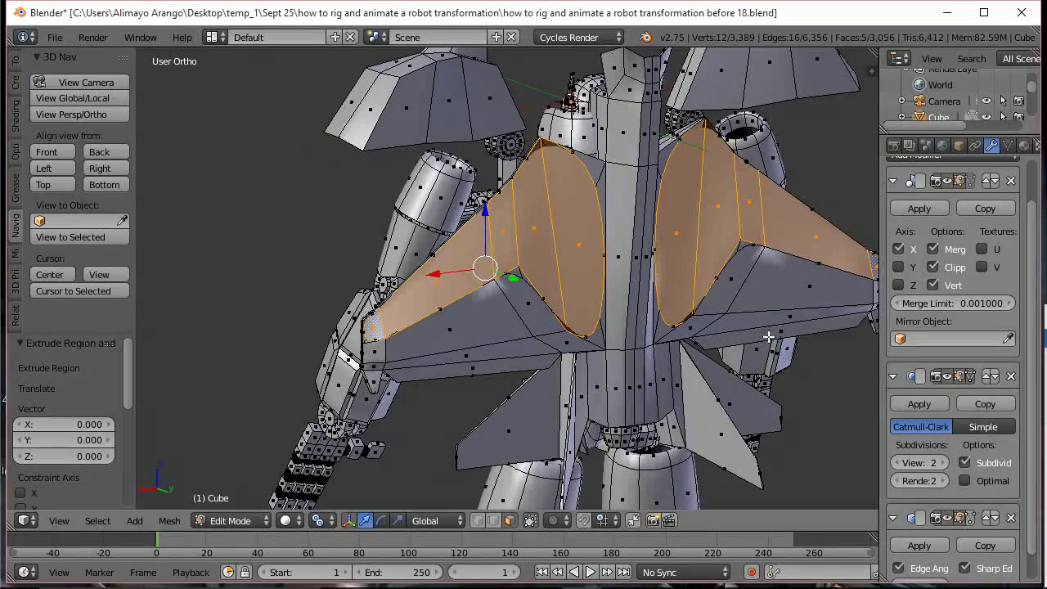
pyautogui.click(946, 377)
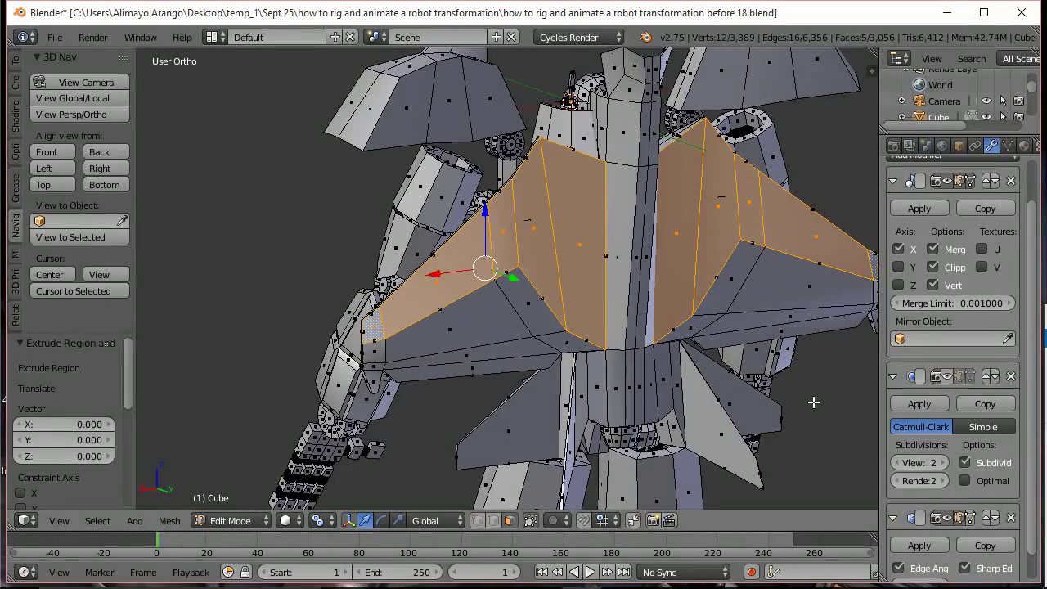
# Scale the extruded wing faces to about 0.958 and save the file as "how to rig and animate a robot transformation before 19.blend"
pyautogui.press('s')
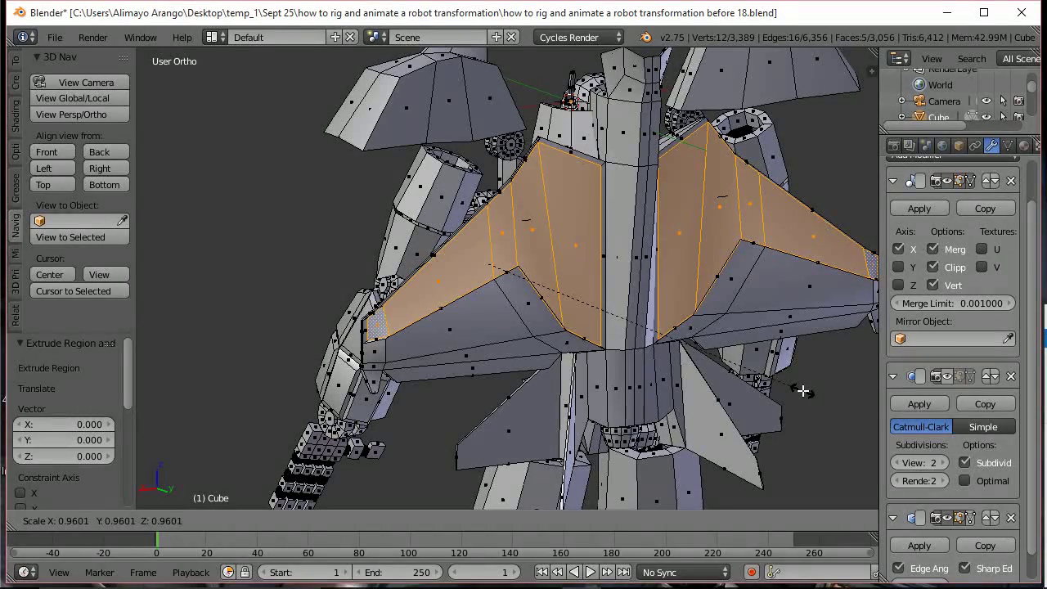
pyautogui.click(802, 391)
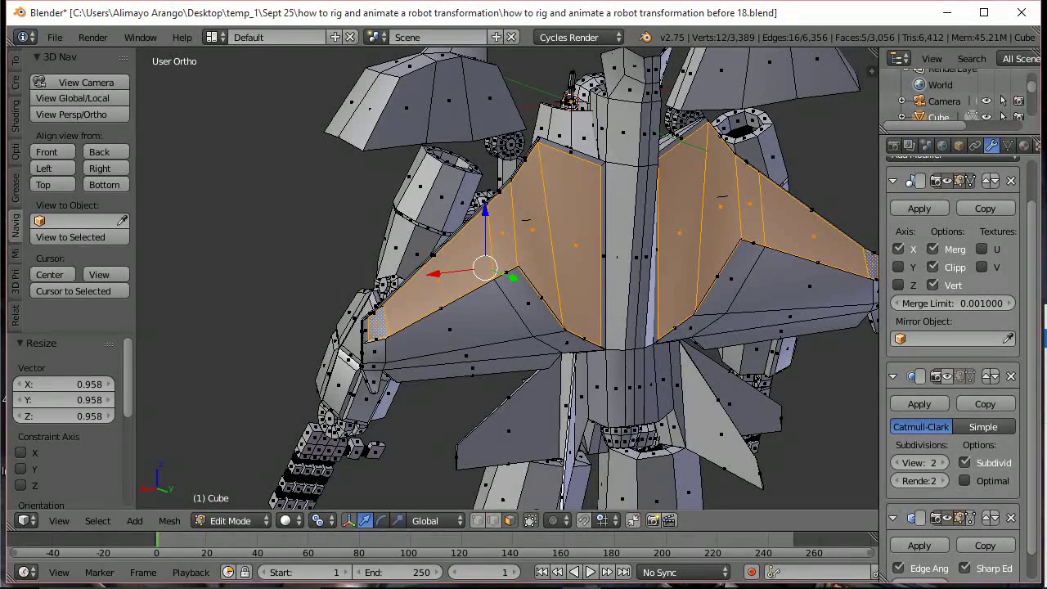
pyautogui.hotkey('ctrl', 'alt', 's')
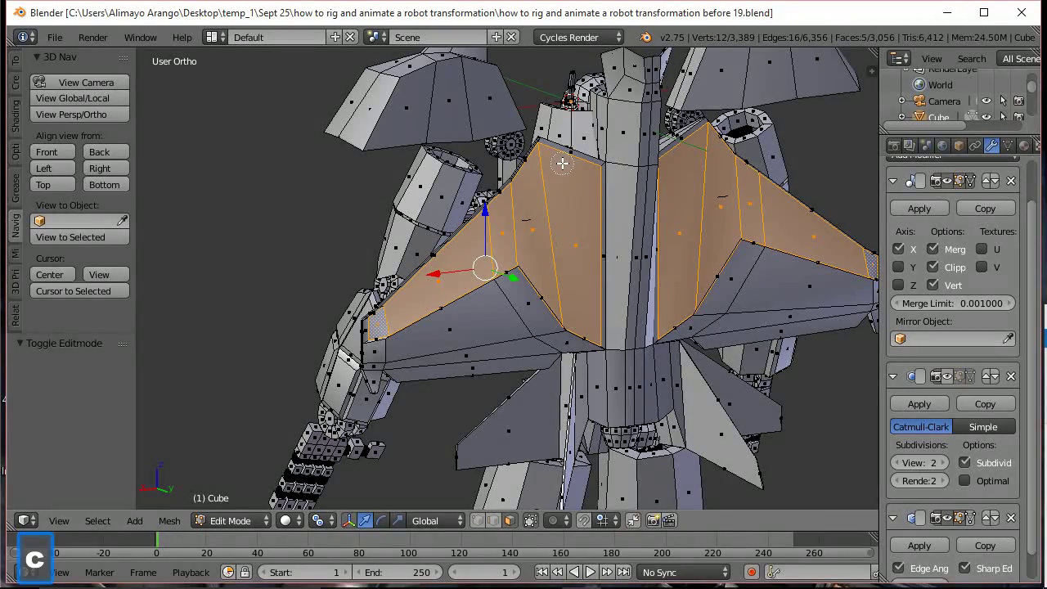
# Add the wing panel's top and inner rim faces and two narrow rim faces along its outer edge to the selection
pyautogui.keyDown('shift'); pyautogui.rightClick(579, 196); pyautogui.keyUp('shift')
pyautogui.keyDown('shift'); pyautogui.rightClick(587, 236); pyautogui.keyUp('shift')
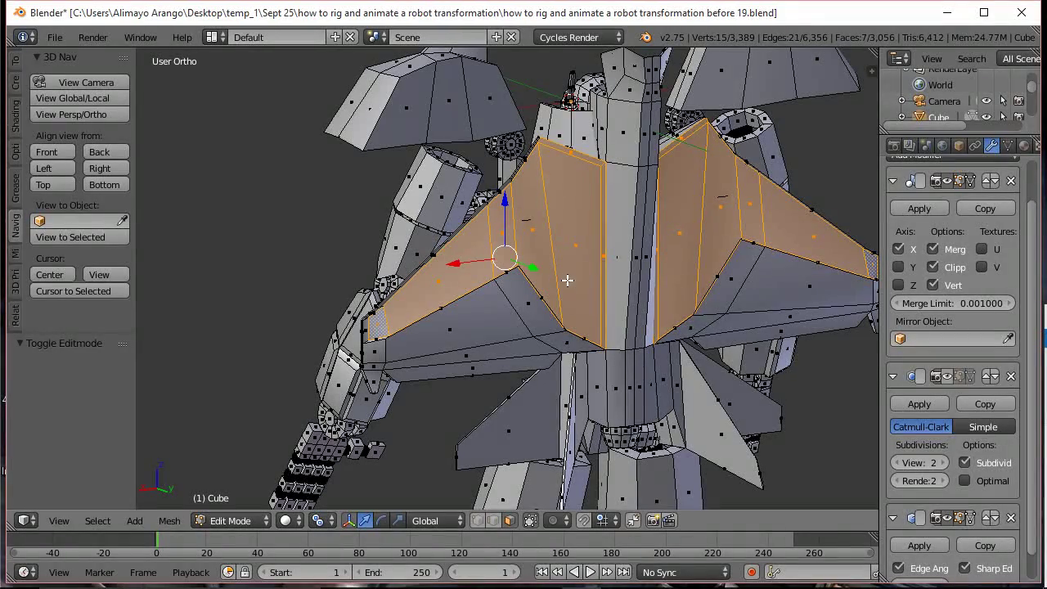
pyautogui.scroll(8, 587, 344)
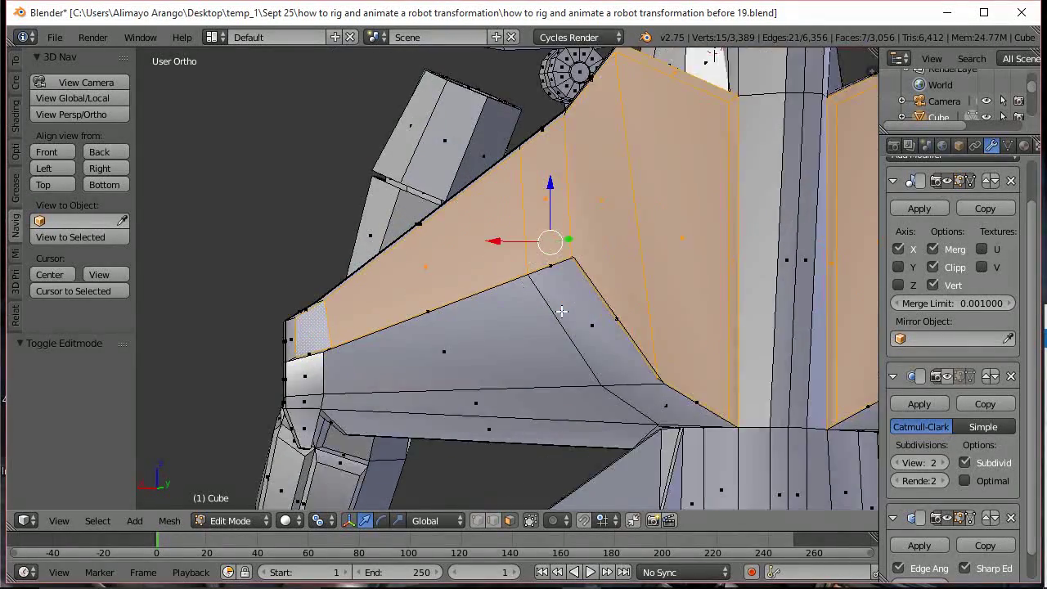
pyautogui.scroll(2, 562, 311)
pyautogui.moveTo(643, 313); pyautogui.dragTo(665, 334, button='middle')
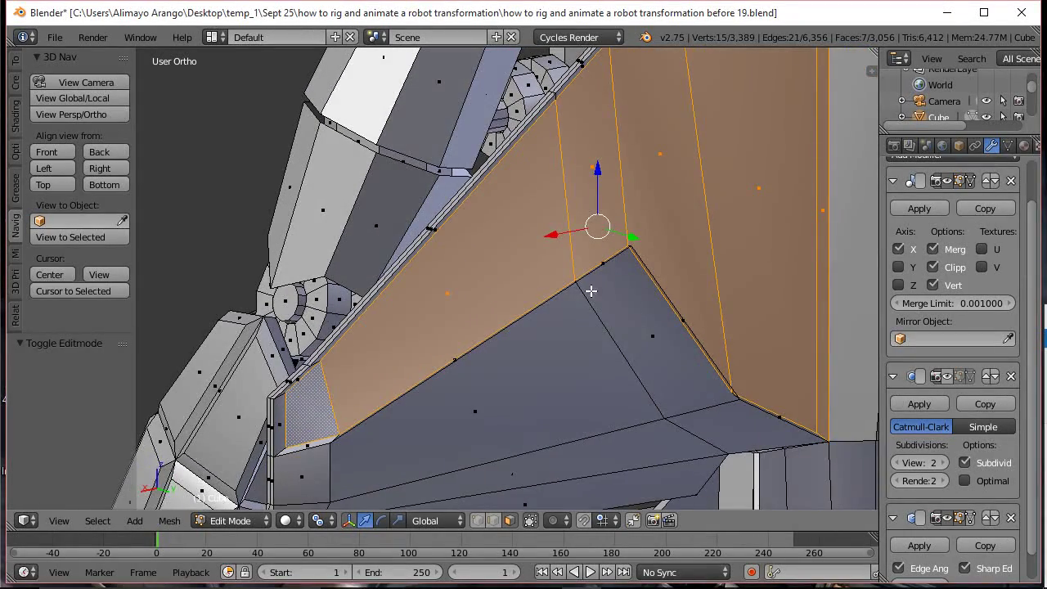
pyautogui.moveTo(502, 242); pyautogui.dragTo(542, 273, button='middle')
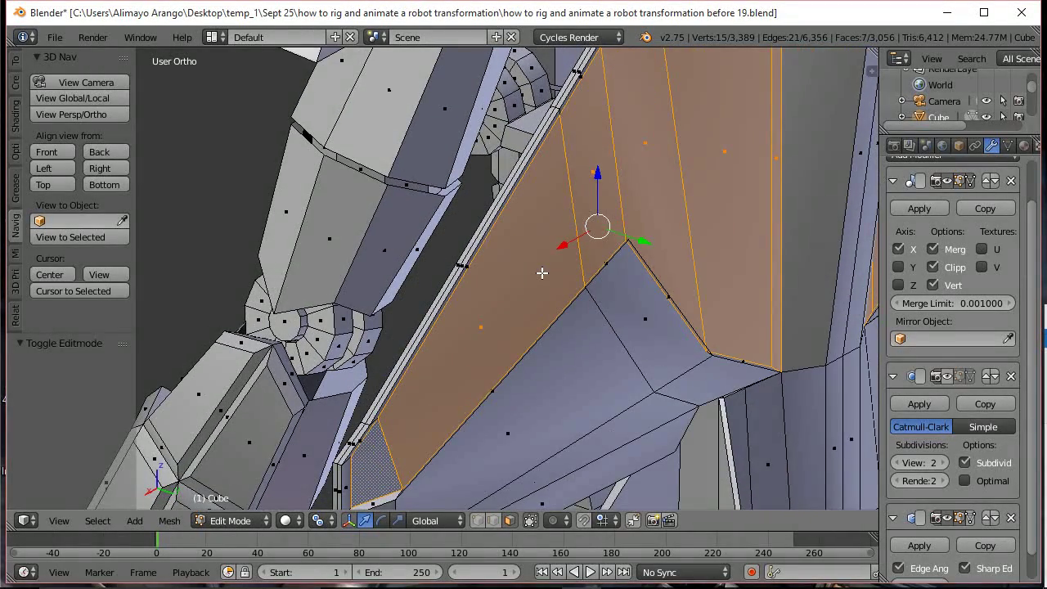
pyautogui.scroll(1, 541, 272)
pyautogui.scroll(1, 541, 272)
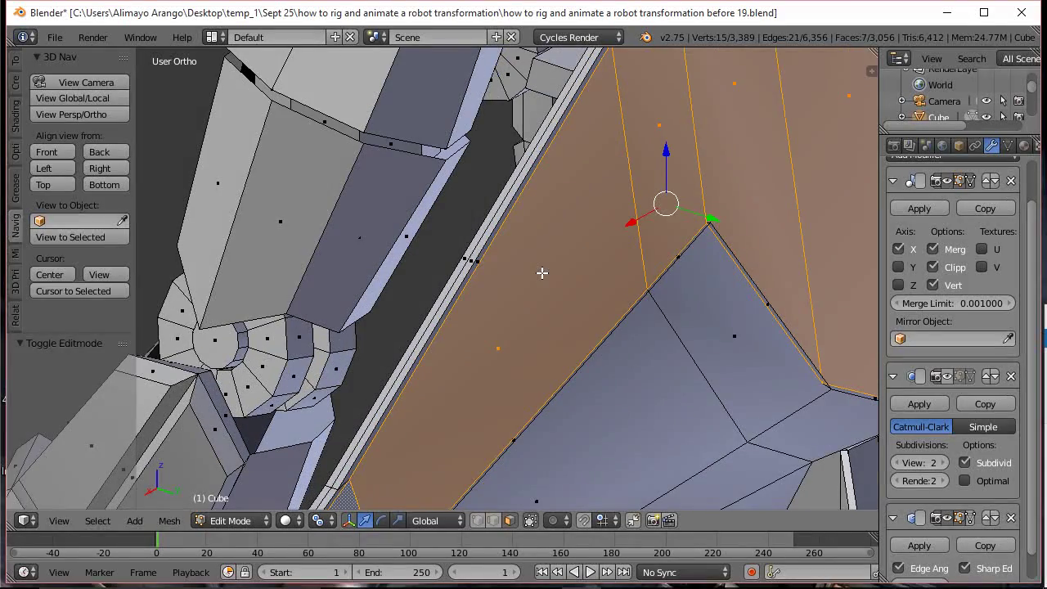
pyautogui.keyDown('shift'); pyautogui.rightClick(479, 259); pyautogui.keyUp('shift')
pyautogui.scroll(-2, 575, 210)
pyautogui.keyDown('shift'); pyautogui.rightClick(577, 80); pyautogui.keyUp('shift')
# Add the uppermost rim face on the wing panel's outer edge to the selection and set the mean crease to 1.00
pyautogui.scroll(-4, 625, 80)
pyautogui.scroll(4, 567, 201)
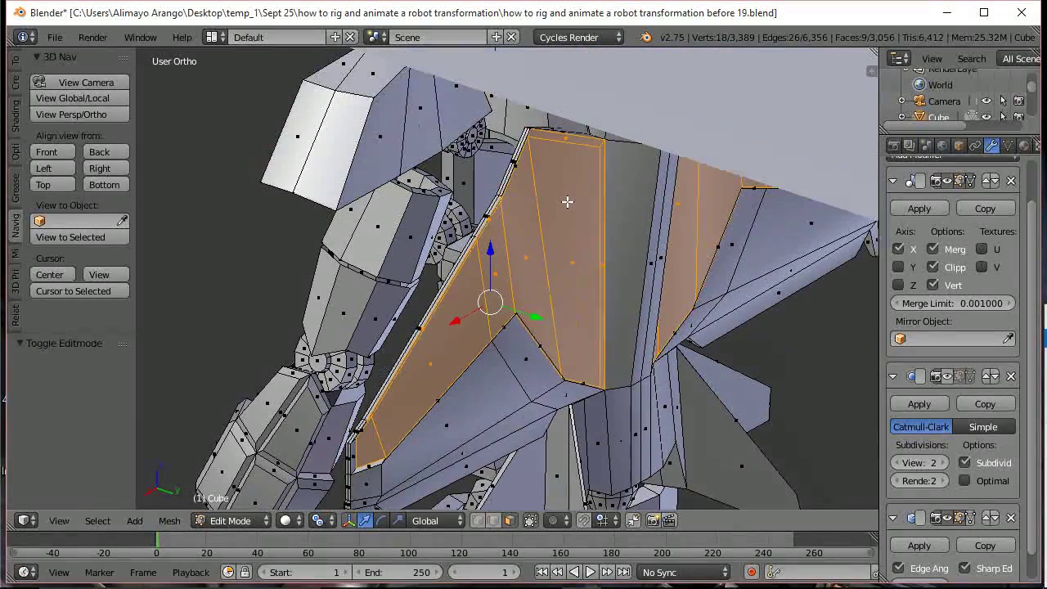
pyautogui.scroll(2, 545, 248)
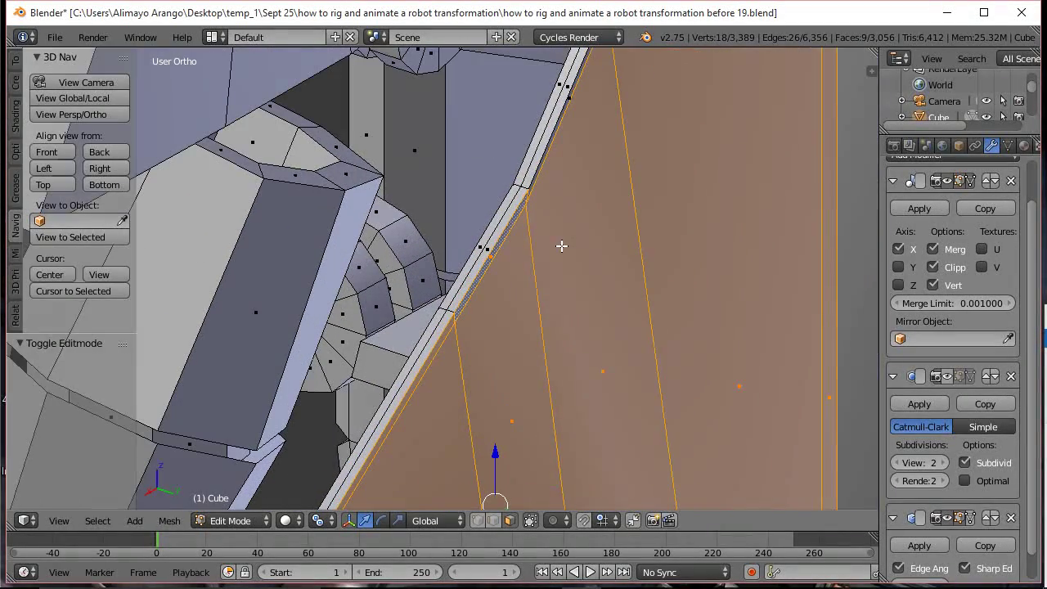
pyautogui.scroll(1, 561, 200)
pyautogui.scroll(1, 601, 151)
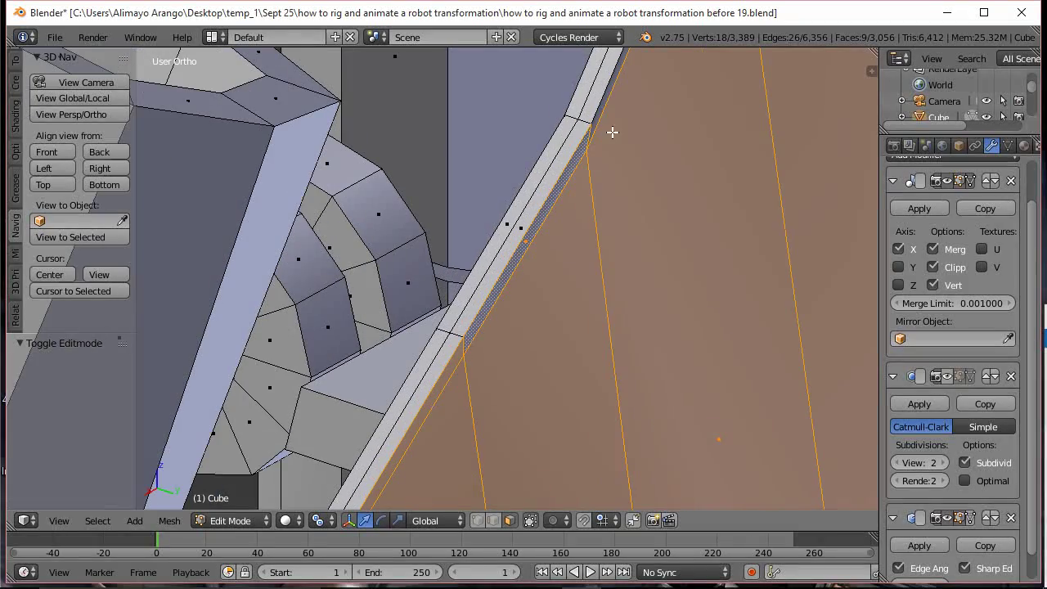
pyautogui.keyDown('shift'); pyautogui.rightClick(608, 92); pyautogui.keyUp('shift')
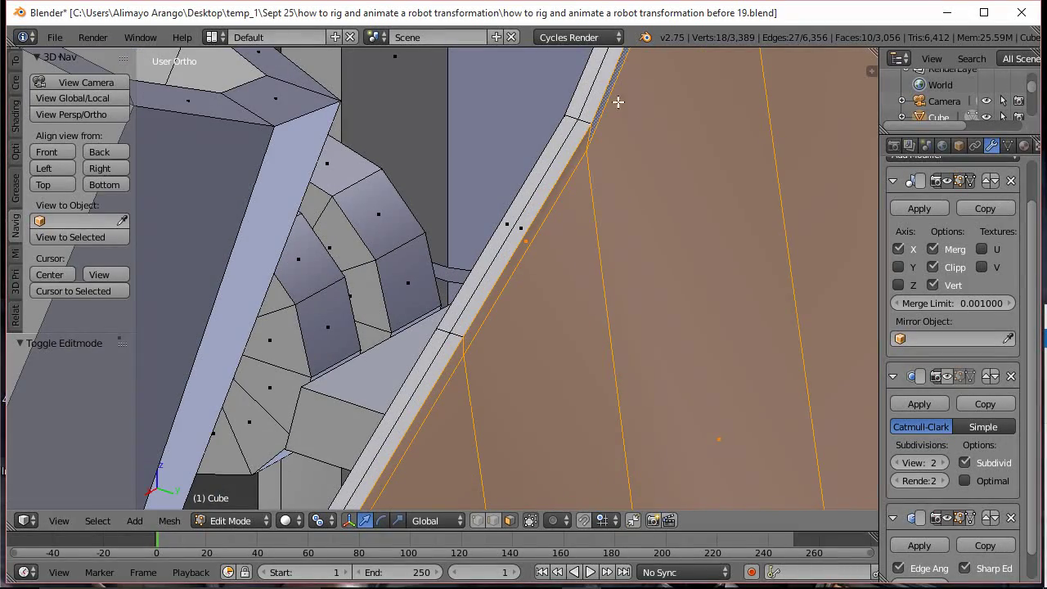
pyautogui.scroll(-3, 648, 135)
pyautogui.moveTo(691, 342); pyautogui.dragTo(678, 315, button='middle')
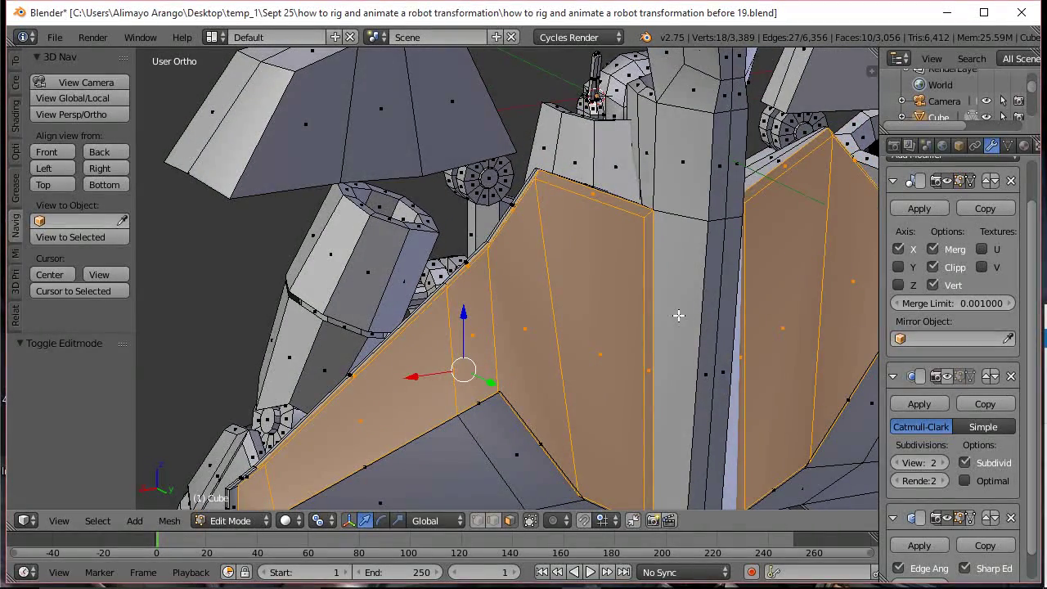
pyautogui.press('n')
pyautogui.moveTo(691, 239); pyautogui.dragTo(839, 272)
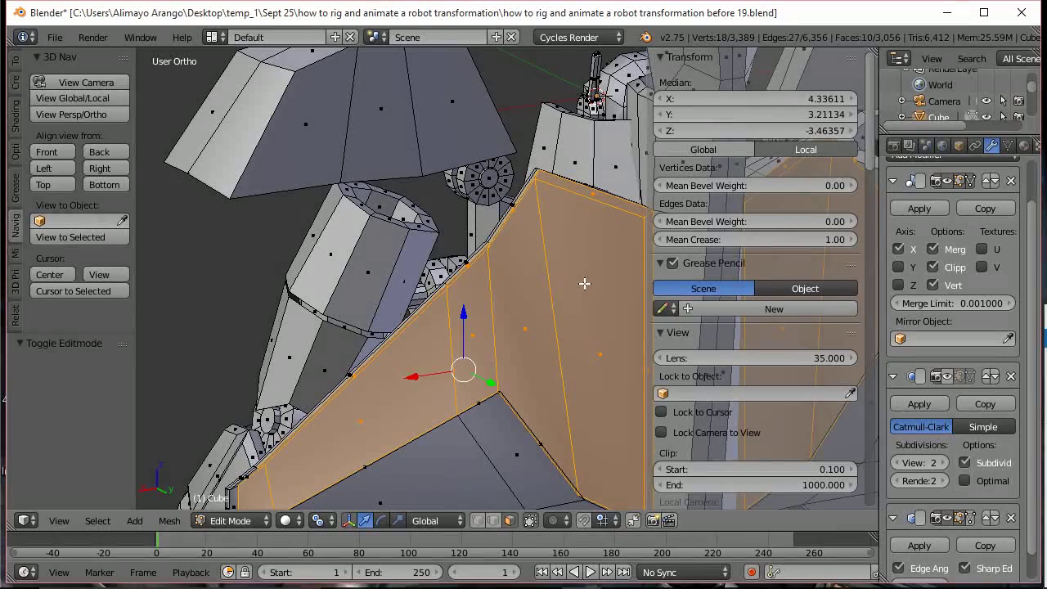
# Clear the selection and circle-select the five faces of the robot's lower wing panel
pyautogui.press('n')
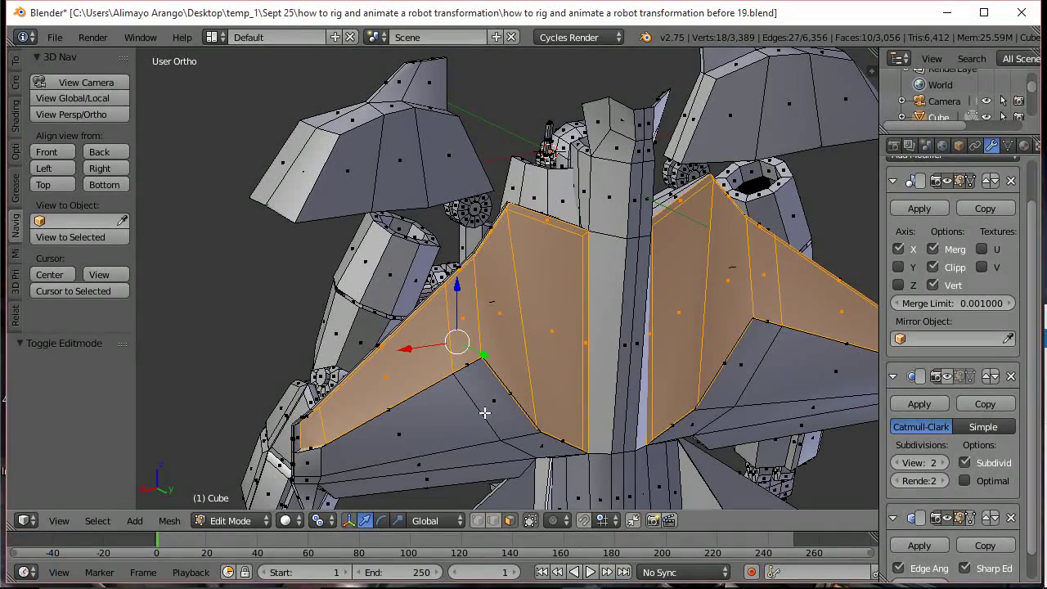
pyautogui.press('a')
pyautogui.press('c')
pyautogui.moveTo(484, 412)
pyautogui.mouseDown()
pyautogui.moveTo(323, 461)
pyautogui.moveTo(374, 466)
pyautogui.moveTo(510, 449)
pyautogui.mouseUp()
pyautogui.press('Escape')
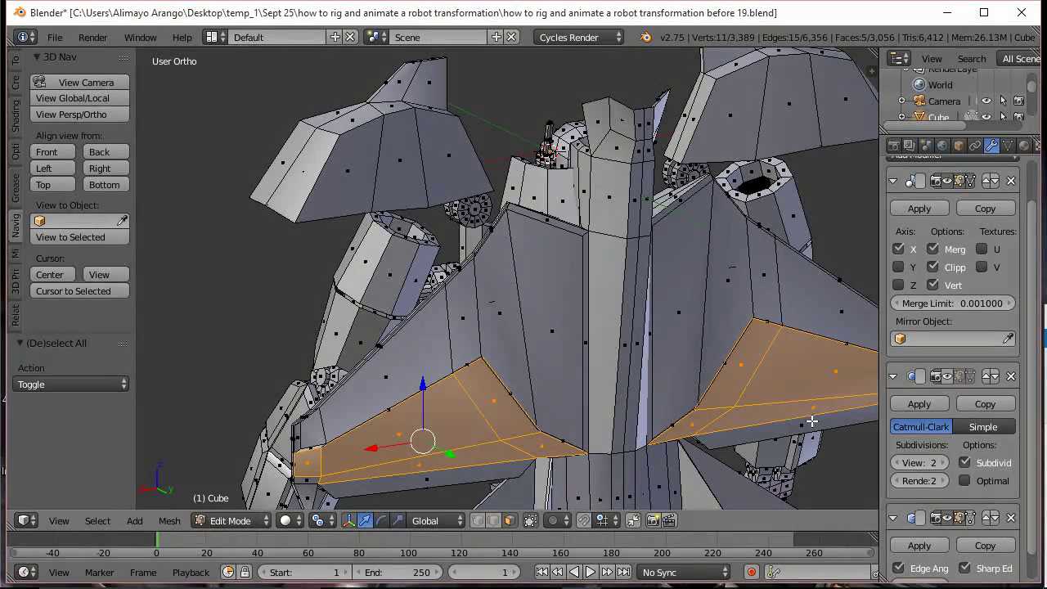
# Extrude the lower wing panel's faces with zero offset and scale them to about 0.938
pyautogui.press('e')
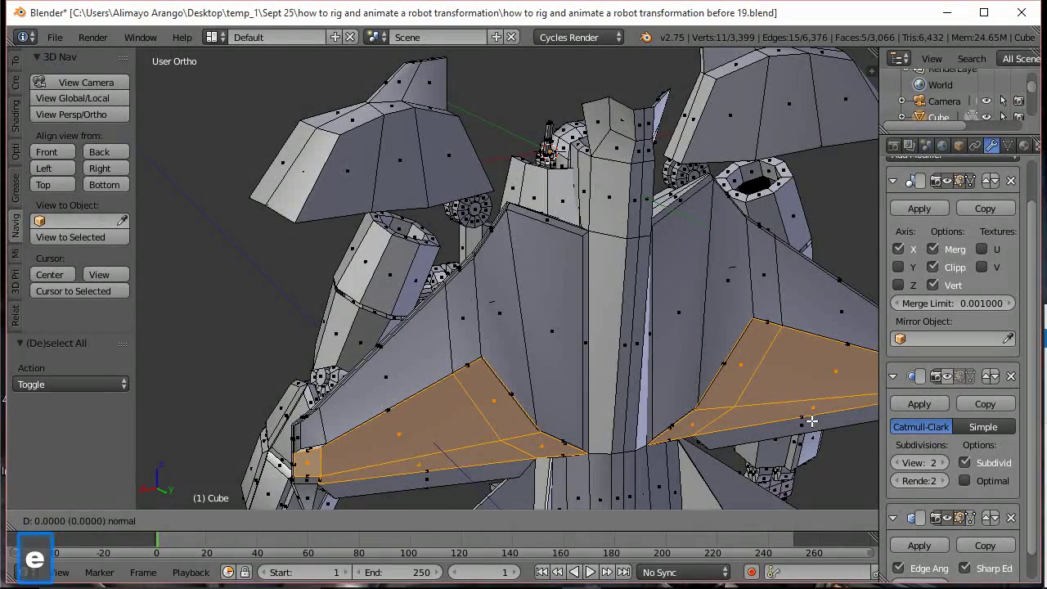
pyautogui.rightClick(811, 420)
pyautogui.press('s')
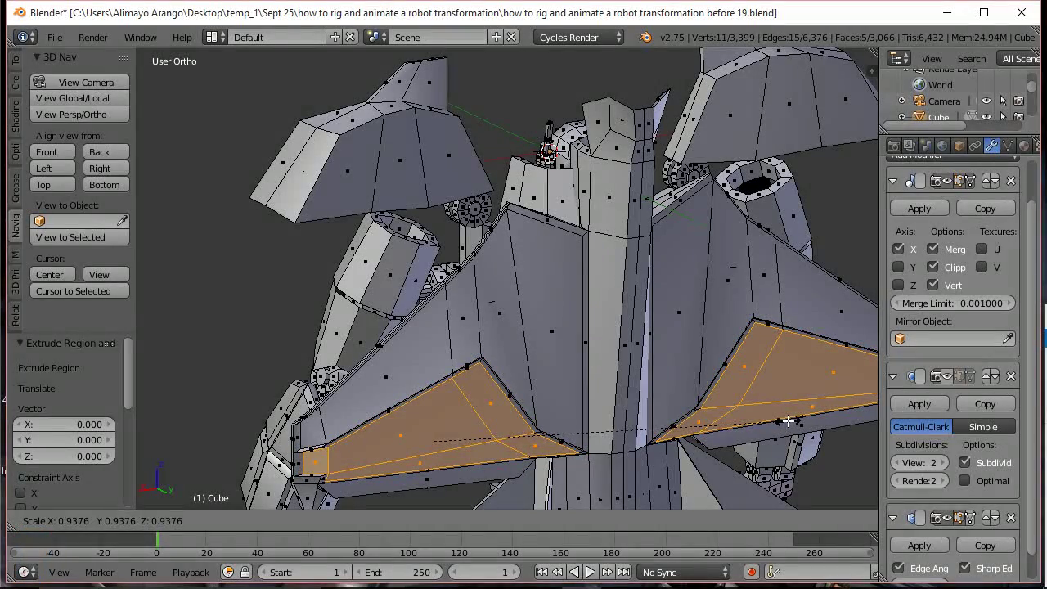
pyautogui.click(787, 421)
# Move the extruded lower wing panel faces about 0.079 along the global Y axis
pyautogui.moveTo(765, 412); pyautogui.dragTo(659, 432, button='middle')
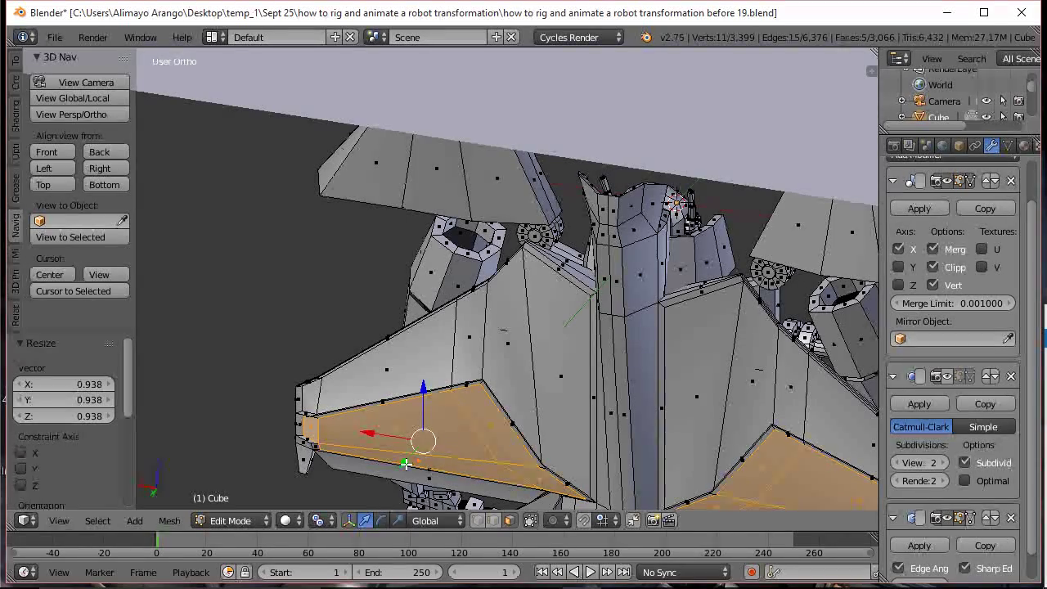
pyautogui.press('g')
pyautogui.press('y')
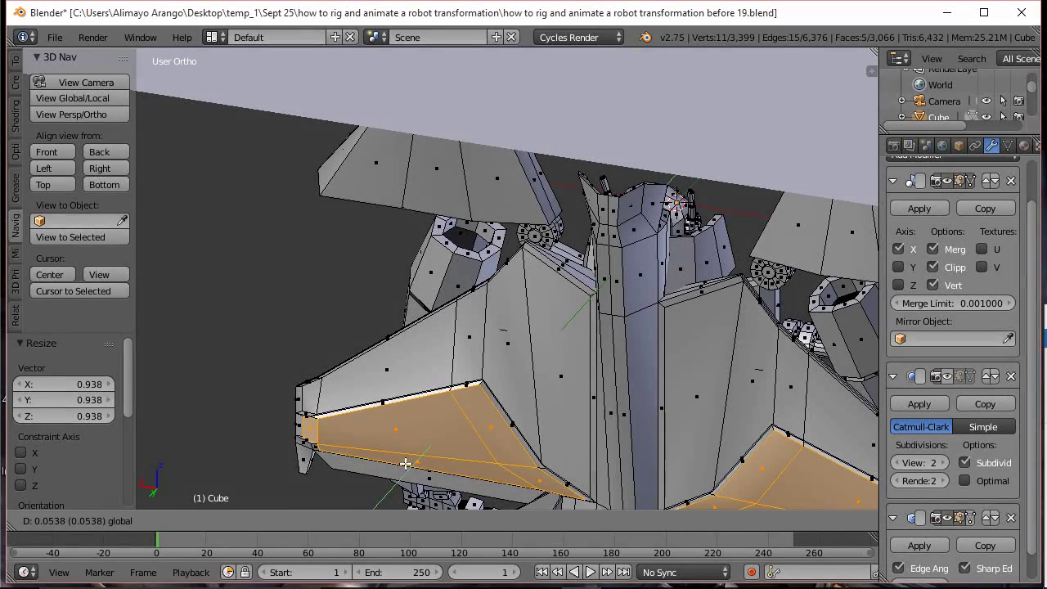
pyautogui.click(404, 464)
# Add the five narrow rim faces along the lower wing panel's inner and upper edges to the selection
pyautogui.moveTo(543, 434); pyautogui.dragTo(560, 278, button='middle')
pyautogui.scroll(4, 548, 288)
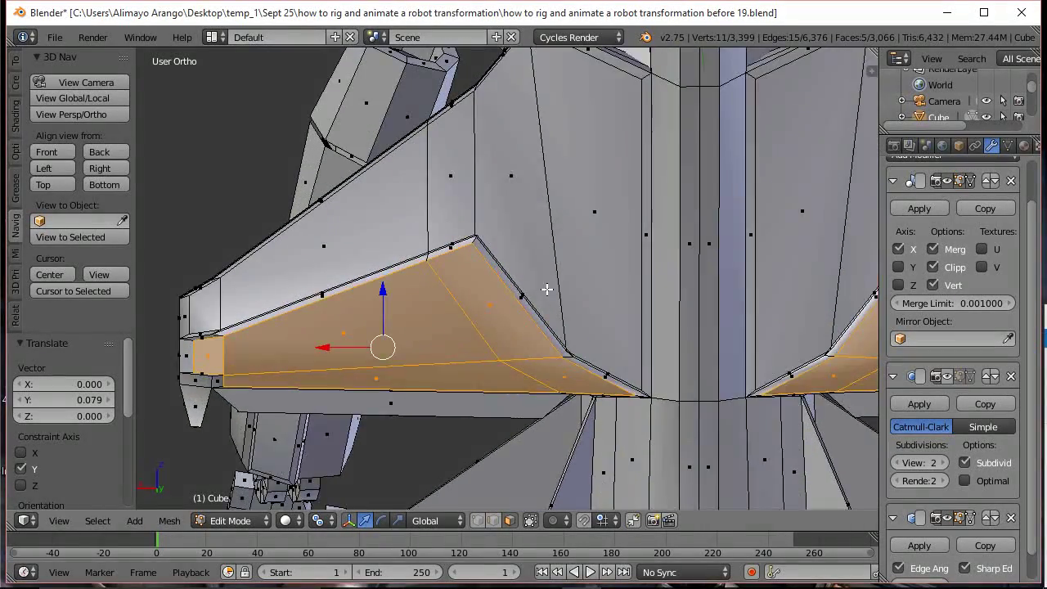
pyautogui.keyDown('shift'); pyautogui.rightClick(662, 412); pyautogui.keyUp('shift')
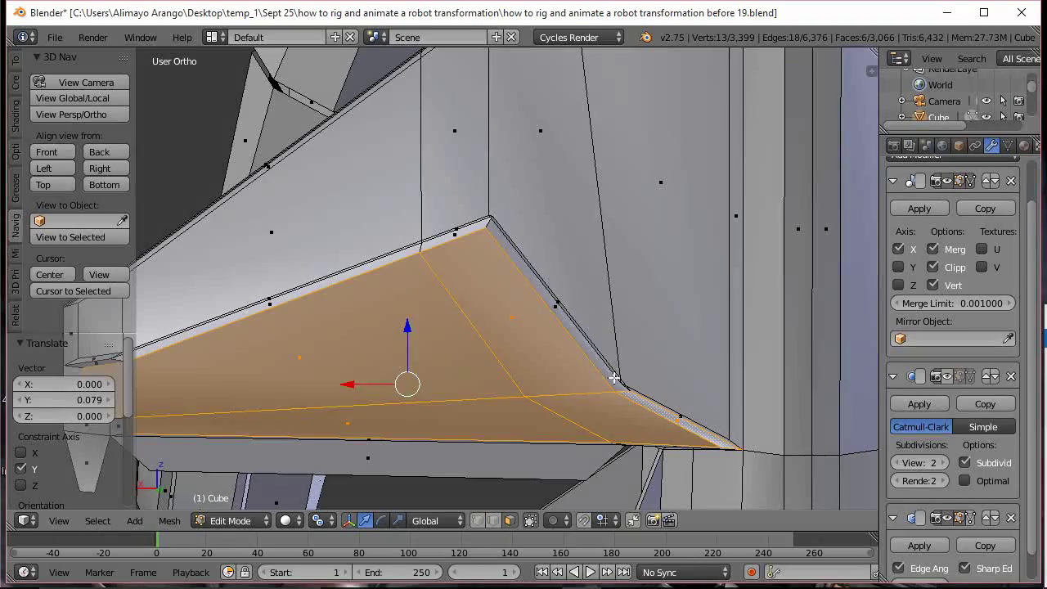
pyautogui.keyDown('shift'); pyautogui.rightClick(580, 350); pyautogui.keyUp('shift')
pyautogui.keyDown('shift'); pyautogui.rightClick(442, 241); pyautogui.keyUp('shift')
pyautogui.keyDown('shift'); pyautogui.rightClick(365, 269); pyautogui.keyUp('shift')
pyautogui.scroll(-3, 302, 296)
pyautogui.moveTo(304, 319); pyautogui.dragTo(367, 311, button='middle')
pyautogui.scroll(2, 365, 313)
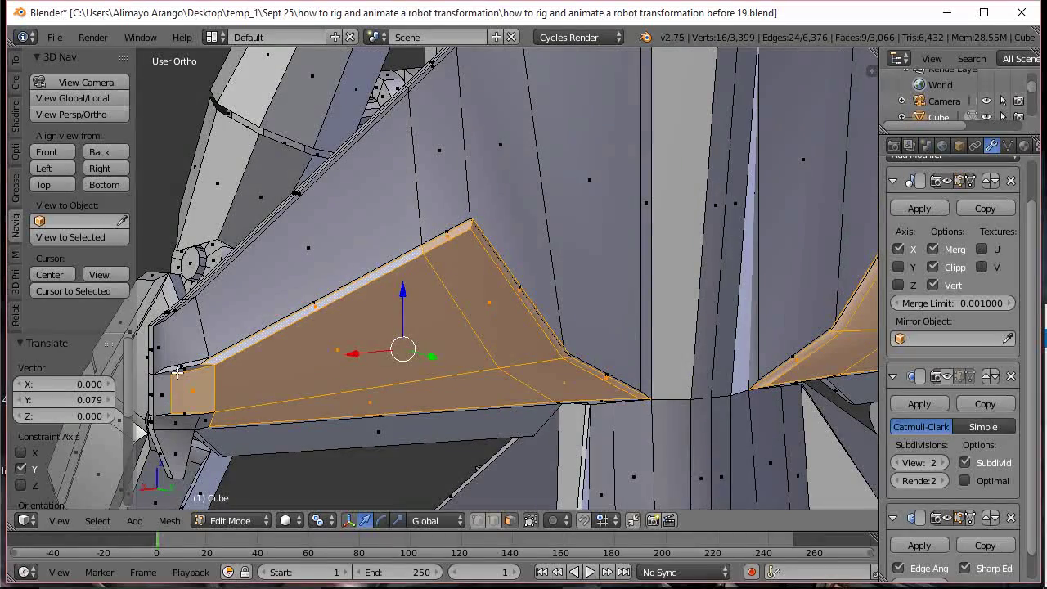
pyautogui.keyDown('shift'); pyautogui.rightClick(186, 376); pyautogui.keyUp('shift')
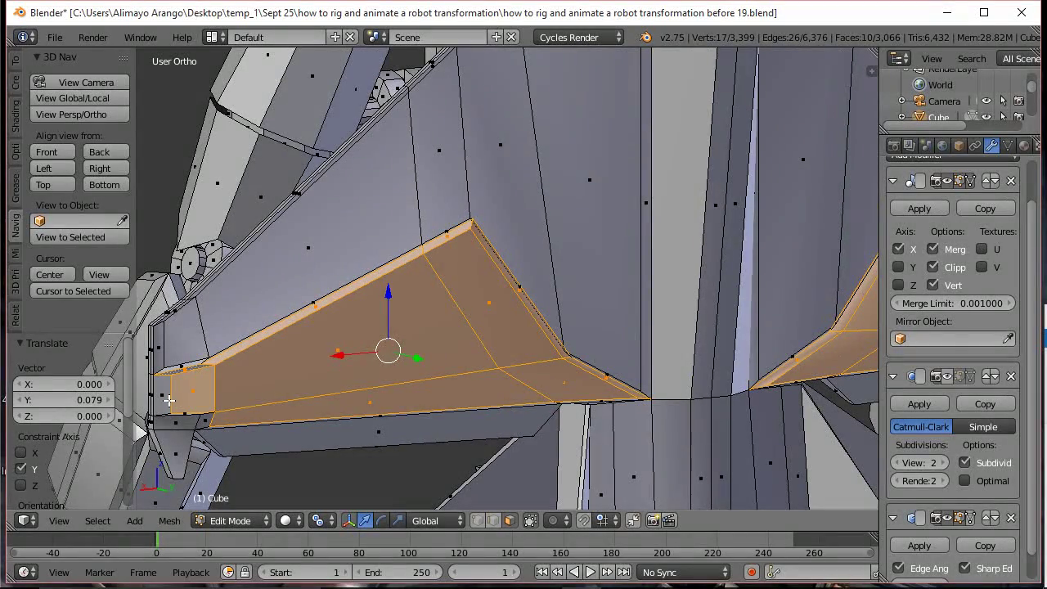
# Add the two rim faces along the lower wing panel's bottom edge to the selection and set the mean crease to 1.00
pyautogui.moveTo(271, 408); pyautogui.dragTo(270, 340, button='middle')
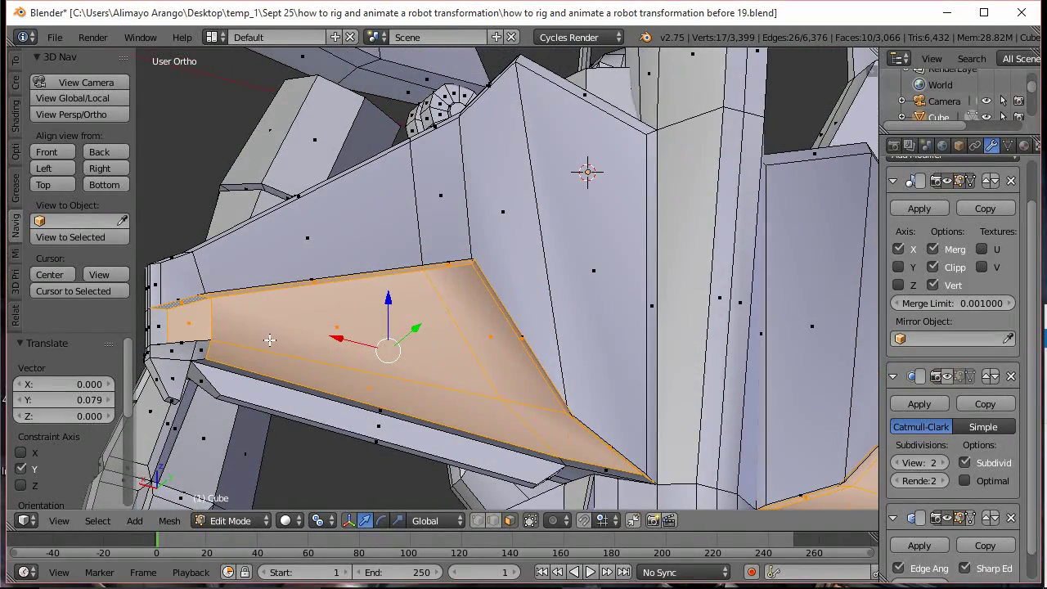
pyautogui.keyDown('shift'); pyautogui.rightClick(353, 400); pyautogui.keyUp('shift')
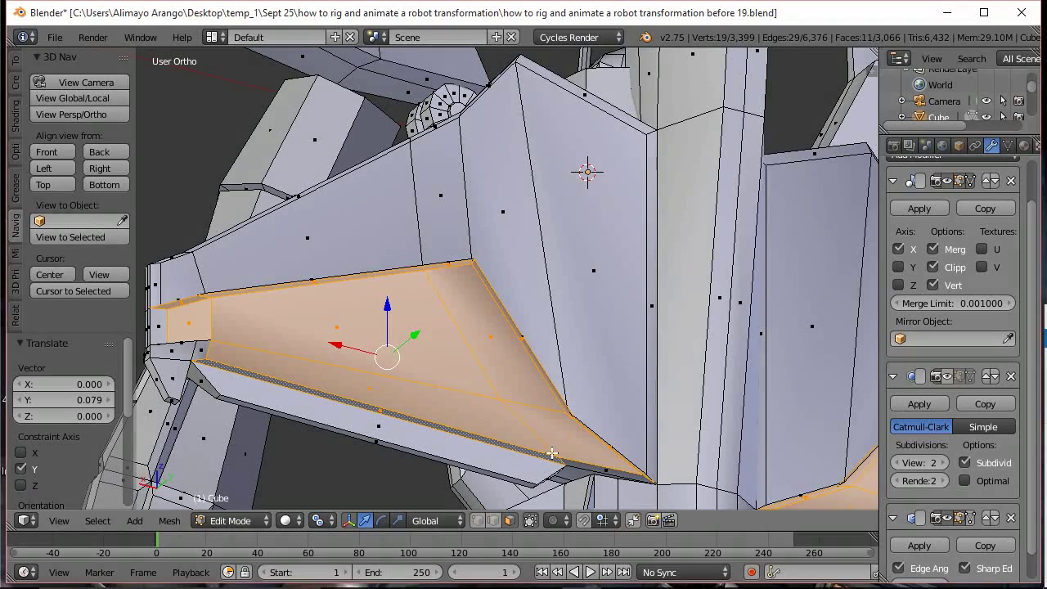
pyautogui.keyDown('shift'); pyautogui.rightClick(606, 467); pyautogui.keyUp('shift')
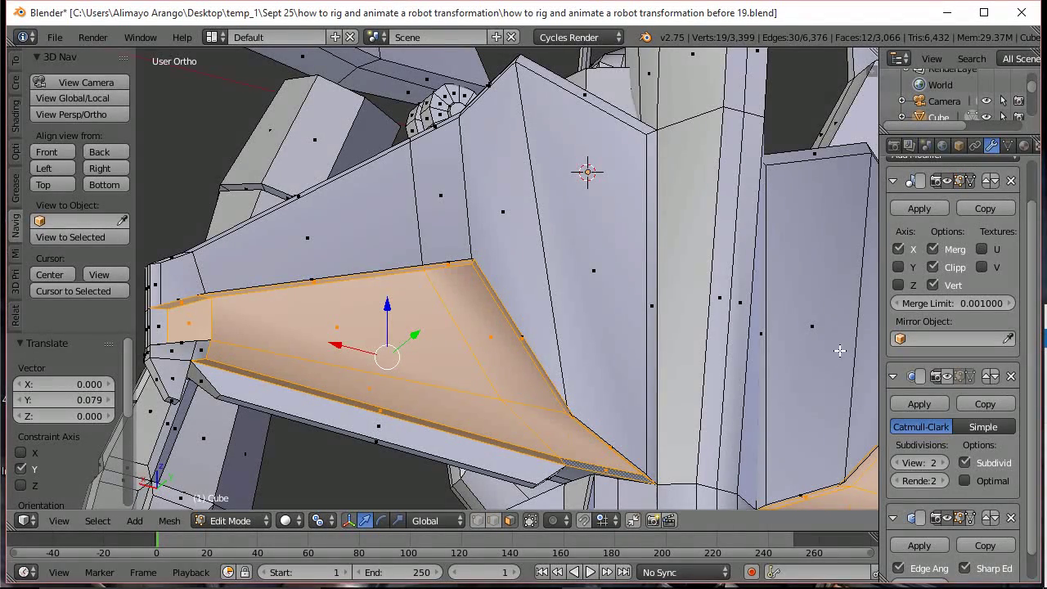
pyautogui.press('n')
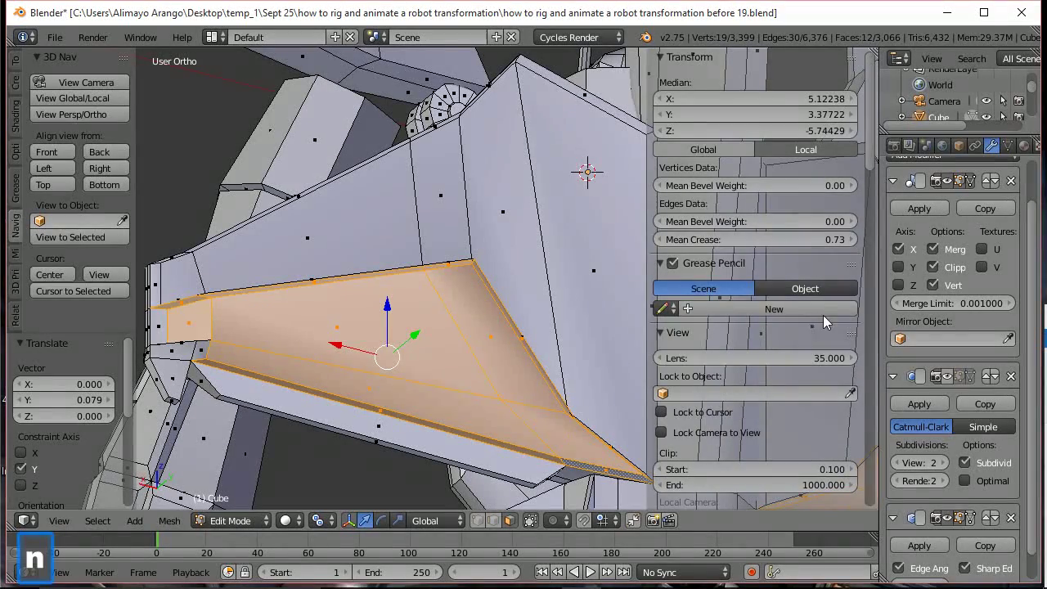
pyautogui.moveTo(720, 239); pyautogui.dragTo(801, 239)
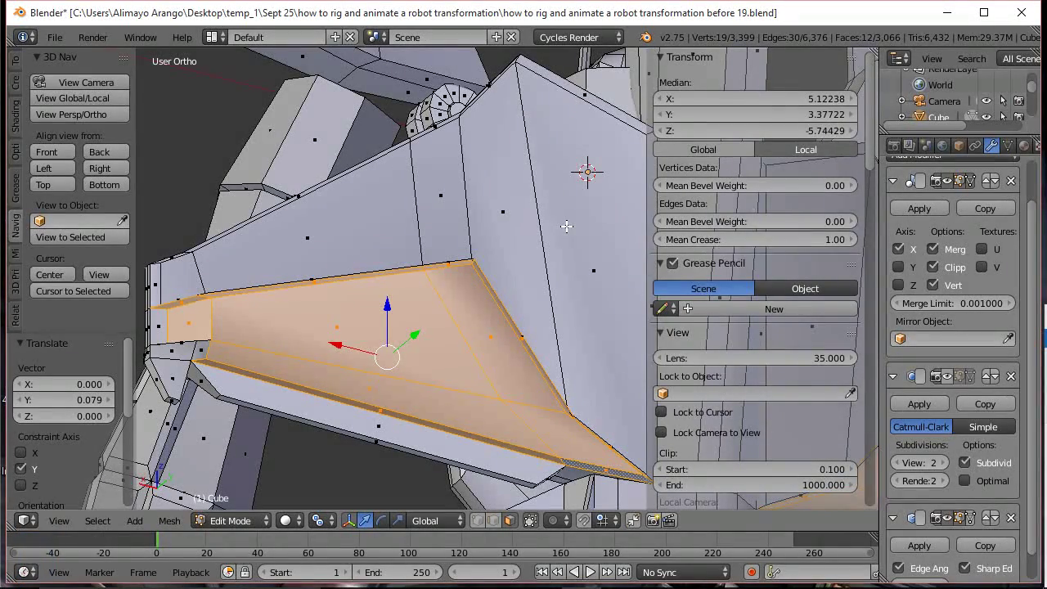
pyautogui.press('n')
# Re-enable the subdivision modifier's viewport display and save the file as "how to rig and animate a robot transformation before 20.blend"
pyautogui.scroll(-3, 566, 227)
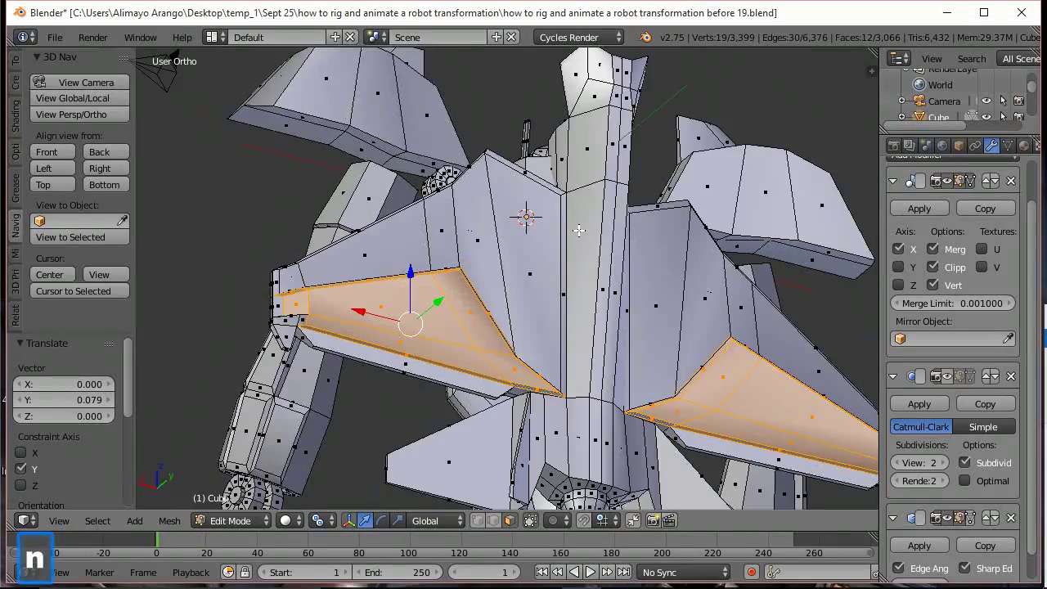
pyautogui.scroll(-2, 579, 230)
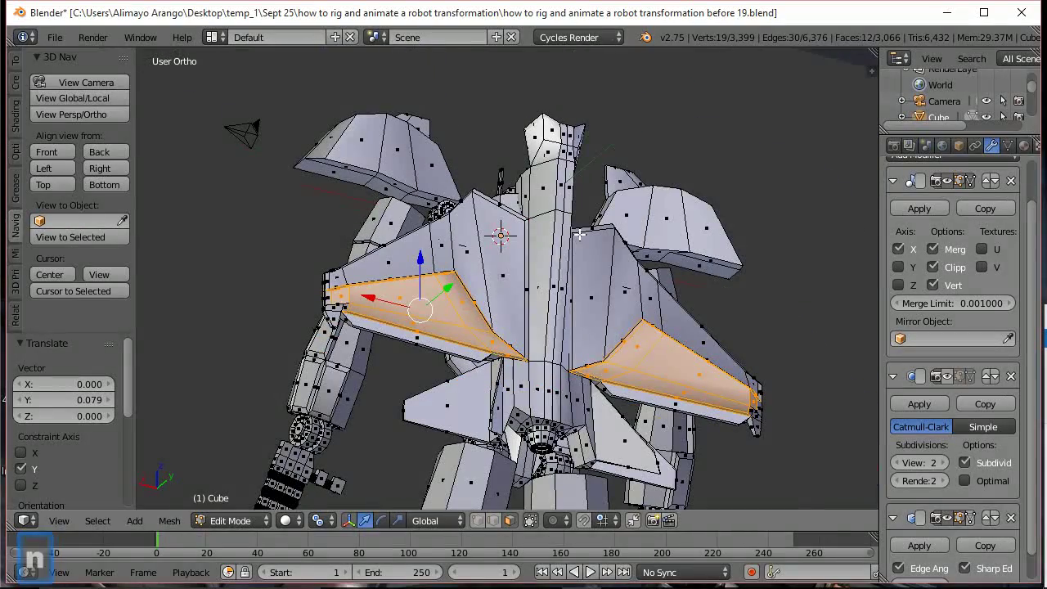
pyautogui.click(949, 377)
pyautogui.moveTo(684, 315); pyautogui.dragTo(657, 349, button='middle')
pyautogui.press('a')
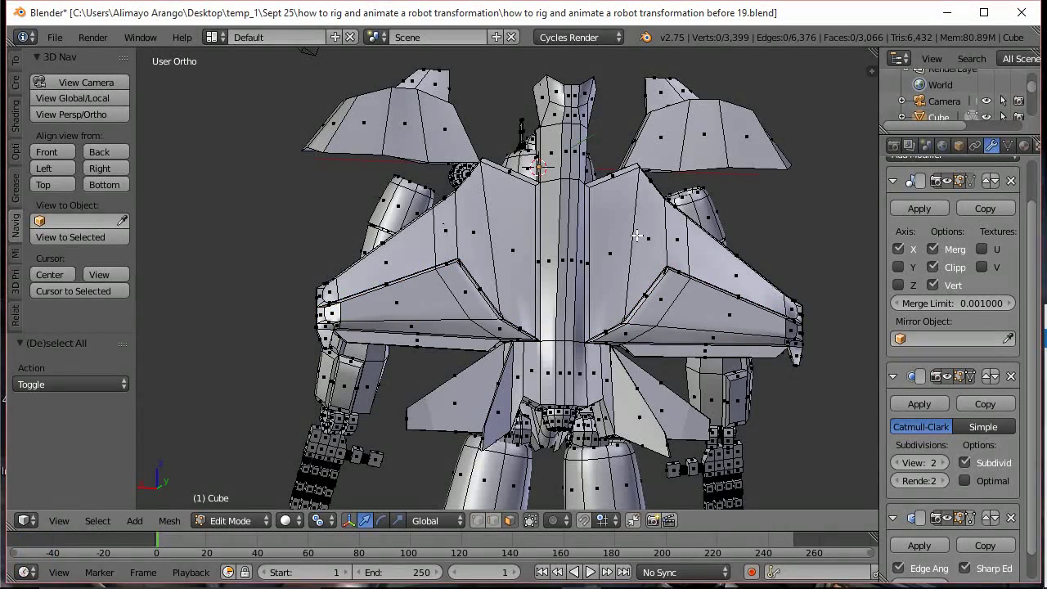
pyautogui.scroll(2, 549, 270)
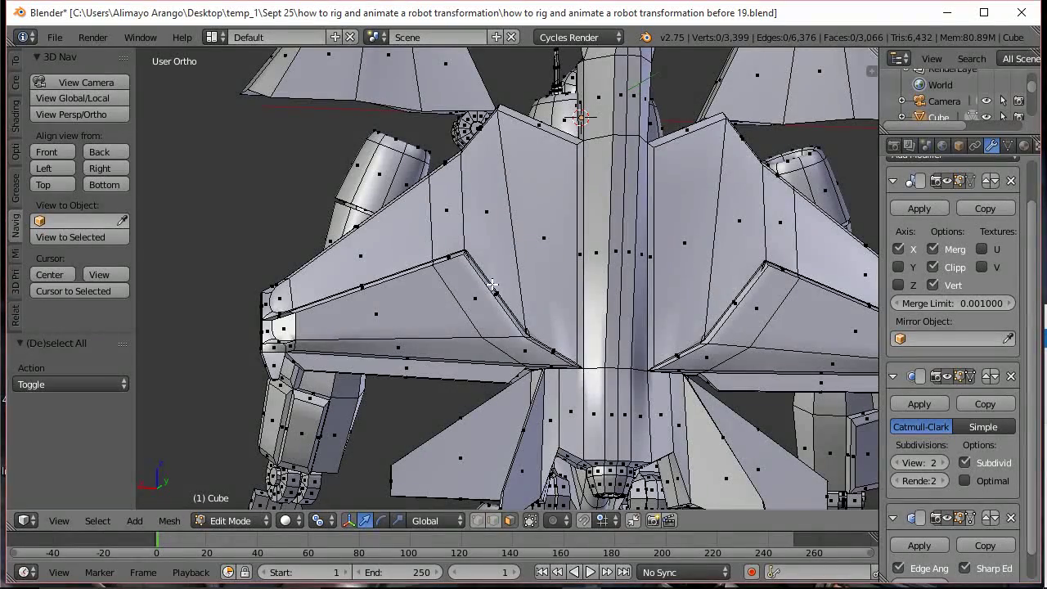
pyautogui.moveTo(479, 286); pyautogui.dragTo(501, 319, button='middle')
pyautogui.scroll(-2, 521, 315)
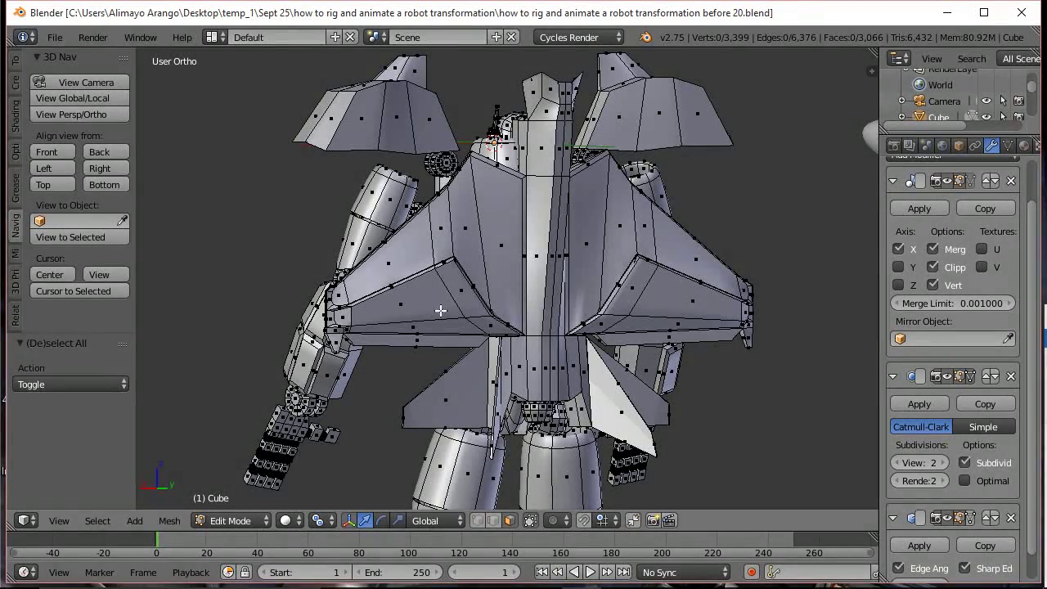
# Switch to Object Mode and examine the robot's front, back and wing panels in rendered shading before returning to solid shading
pyautogui.moveTo(331, 190); pyautogui.dragTo(535, 224, button='middle')
pyautogui.moveTo(539, 277); pyautogui.dragTo(575, 278, button='middle')
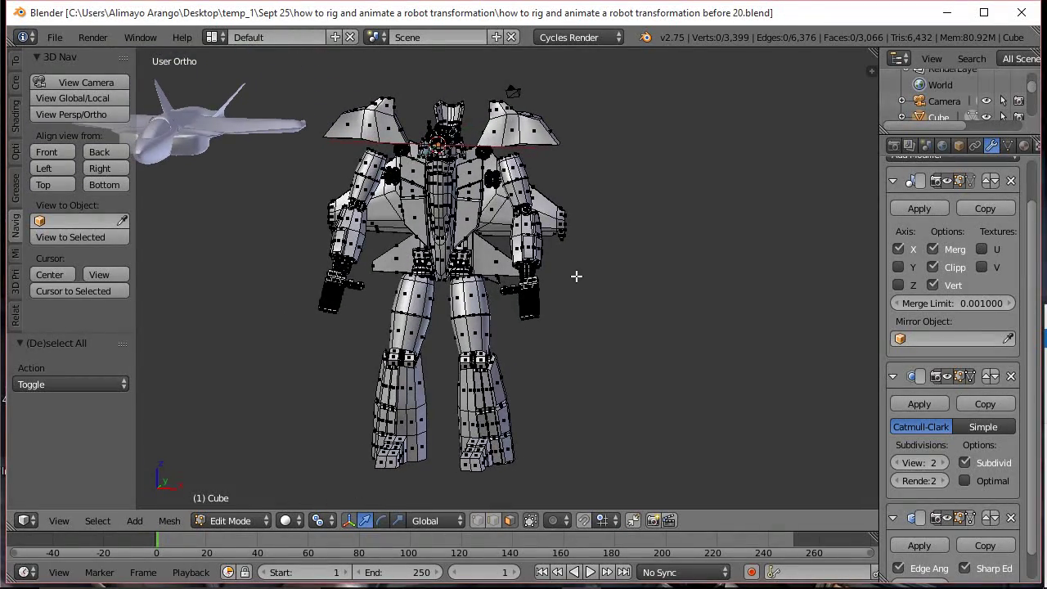
pyautogui.click(260, 520)
pyautogui.click(260, 519)
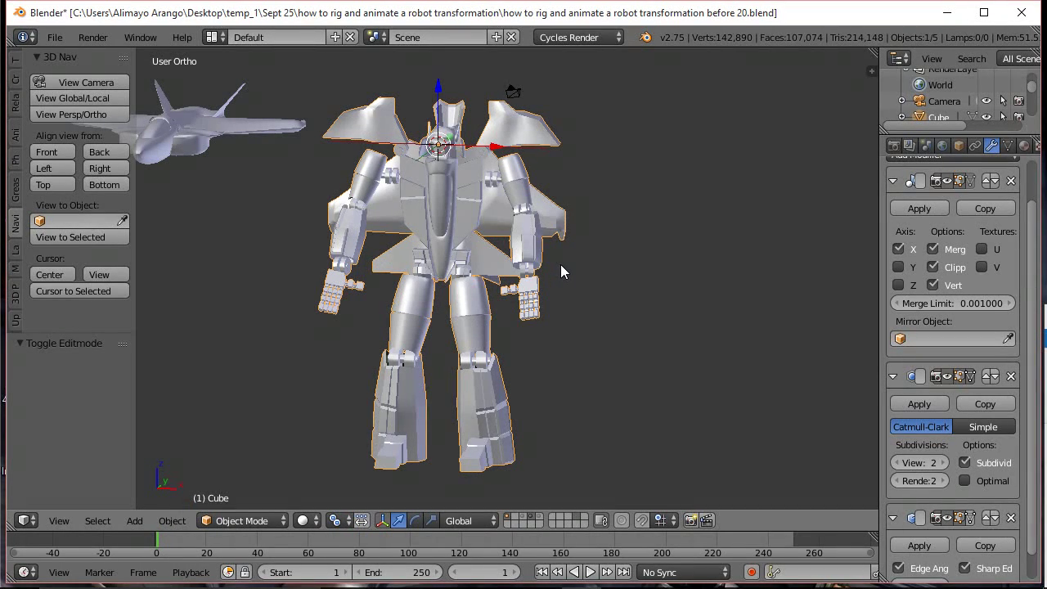
pyautogui.hotkey('shift', 'z')
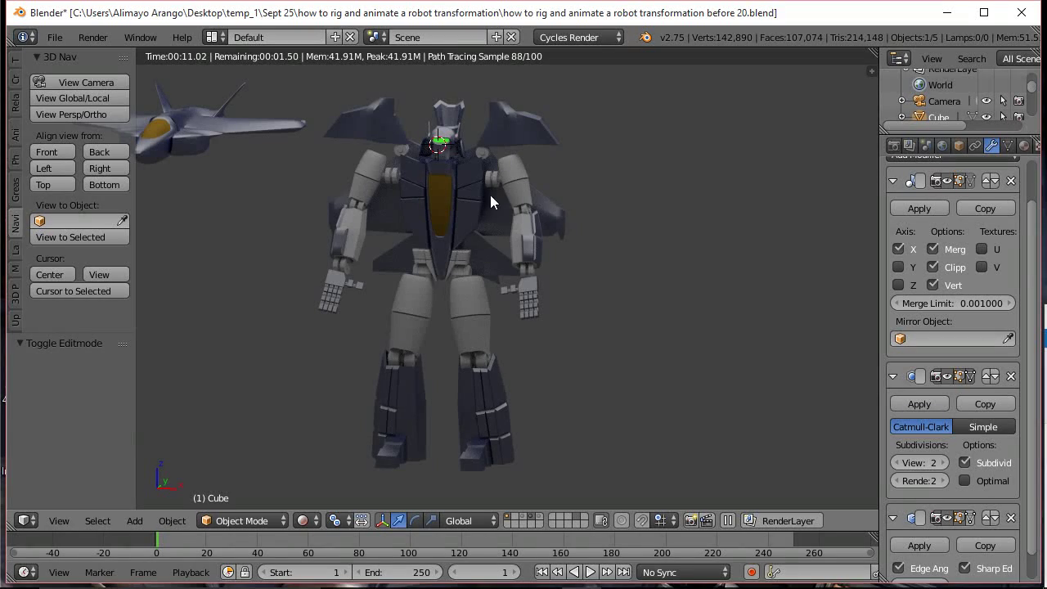
pyautogui.moveTo(643, 315); pyautogui.dragTo(418, 300, button='middle')
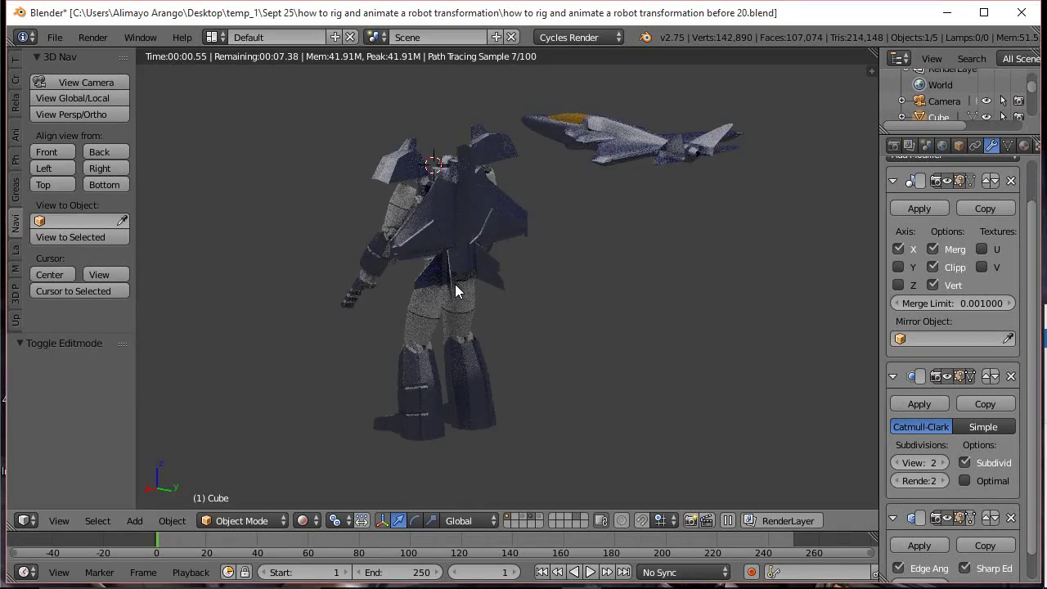
pyautogui.scroll(3, 455, 283)
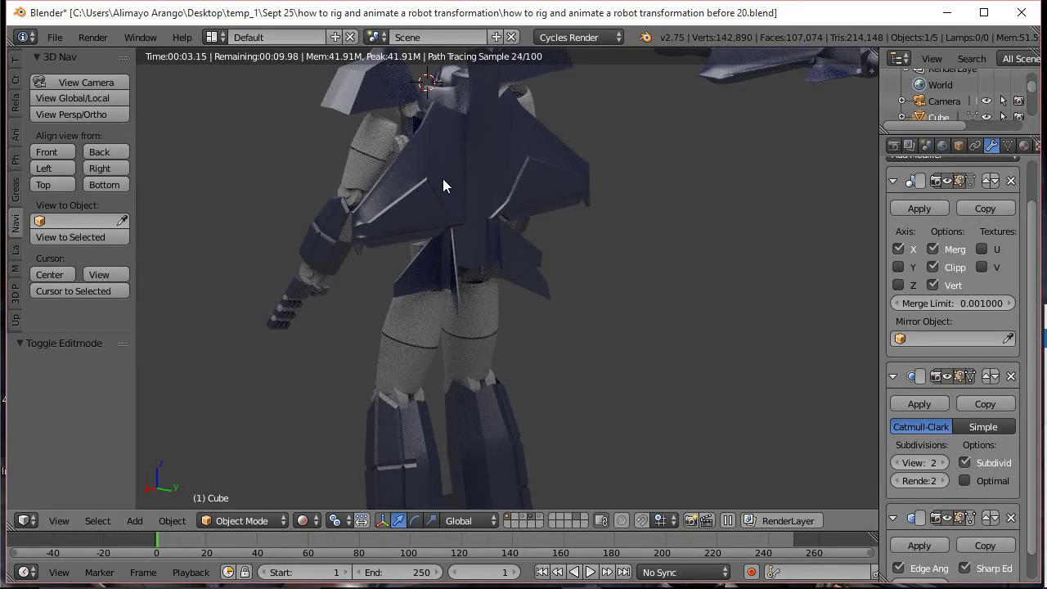
pyautogui.moveTo(539, 221); pyautogui.dragTo(505, 229, button='middle')
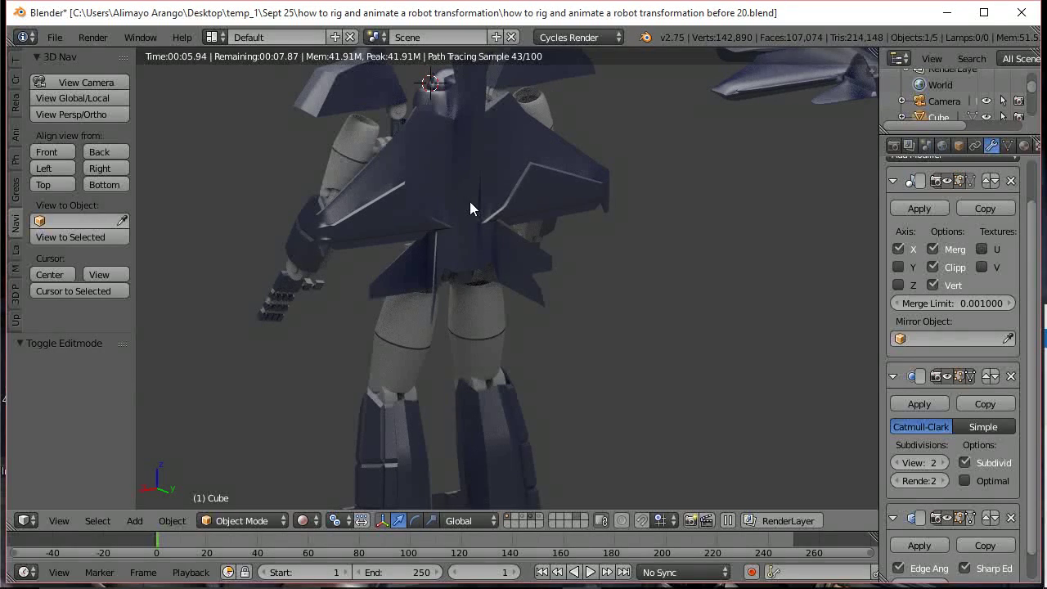
pyautogui.press('z')
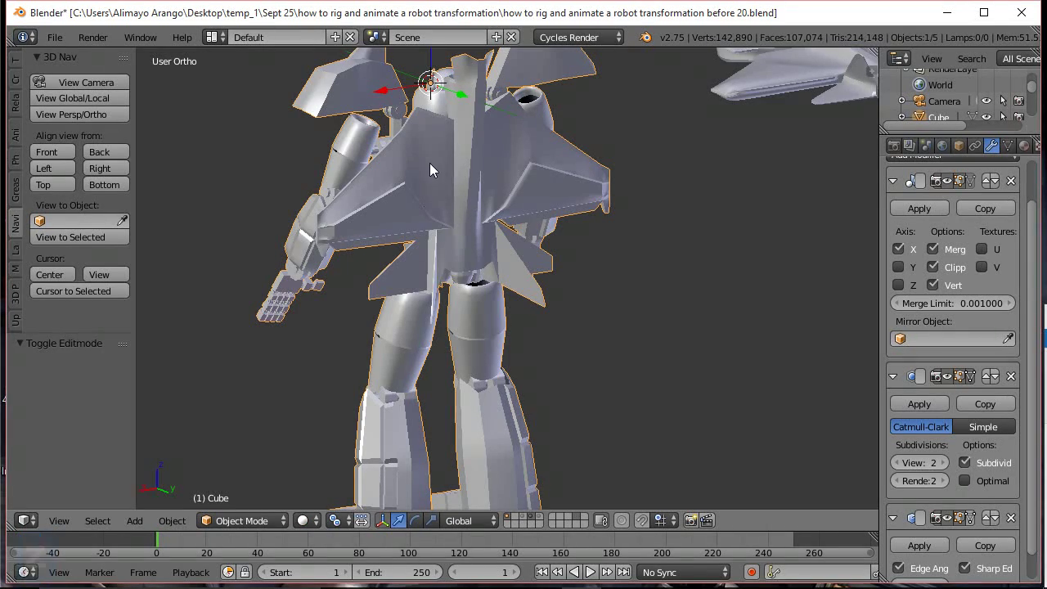
# Return to Edit Mode and save the file as "how to rig and animate a robot transformation before 21.blend"
pyautogui.click(270, 520)
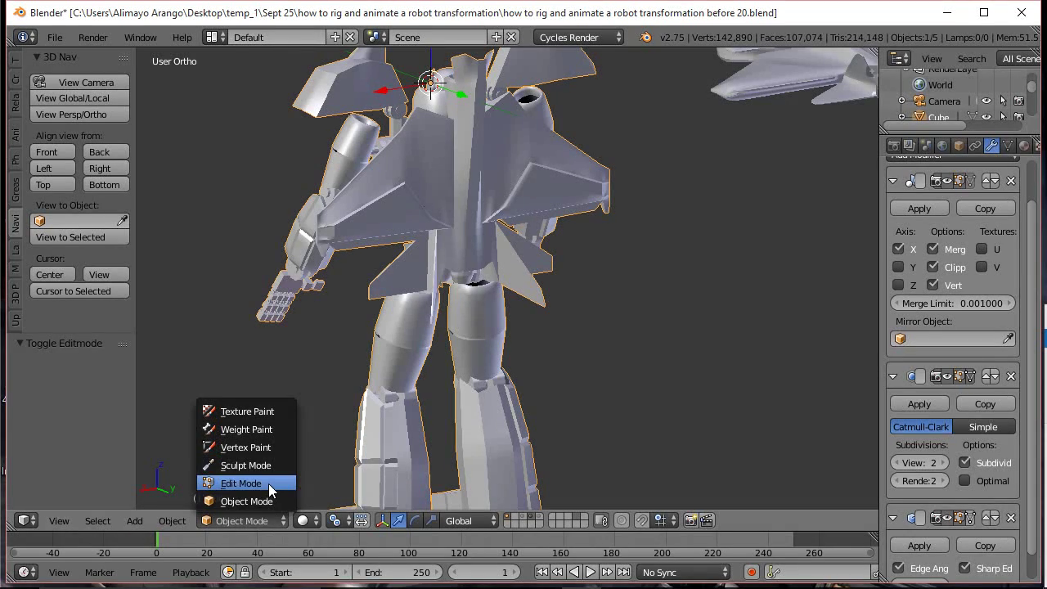
pyautogui.click(268, 483)
pyautogui.hotkey('ctrl', 'alt', 's')
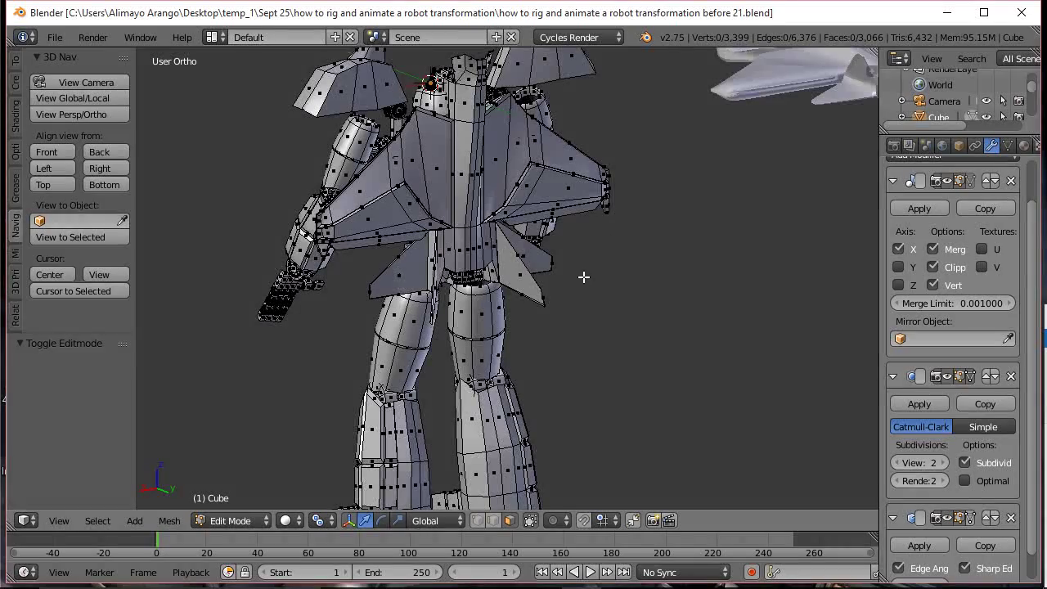
# Save the file as "how to rig and animate a robot transformation before 22.blend" and circle-select the upper wing panel's four main faces
pyautogui.scroll(3, 583, 279)
pyautogui.moveTo(623, 185); pyautogui.dragTo(631, 316, button='middle')
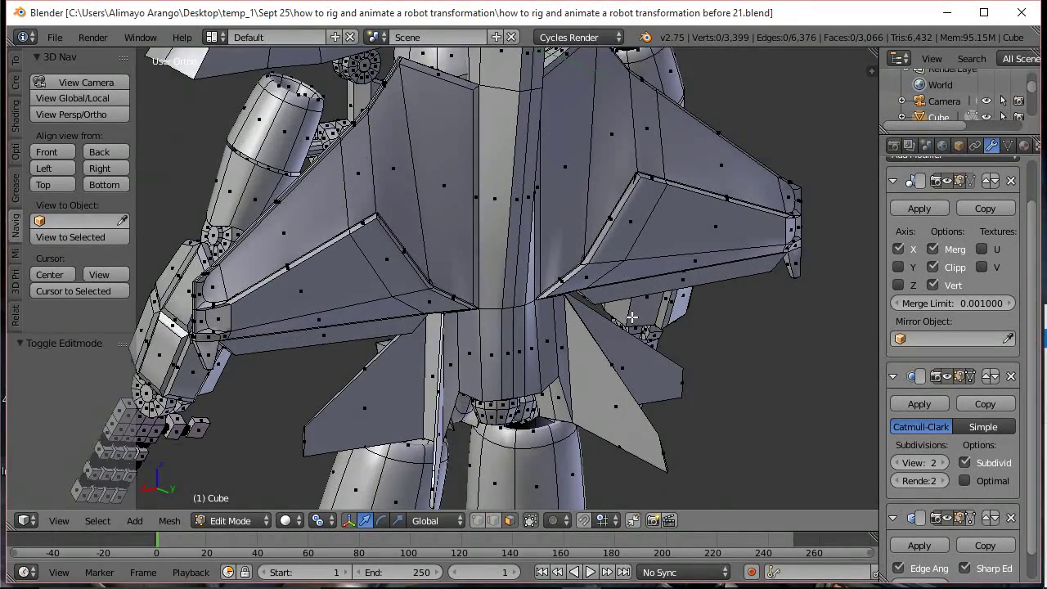
pyautogui.scroll(2, 632, 316)
pyautogui.moveTo(626, 278); pyautogui.dragTo(644, 337, button='middle')
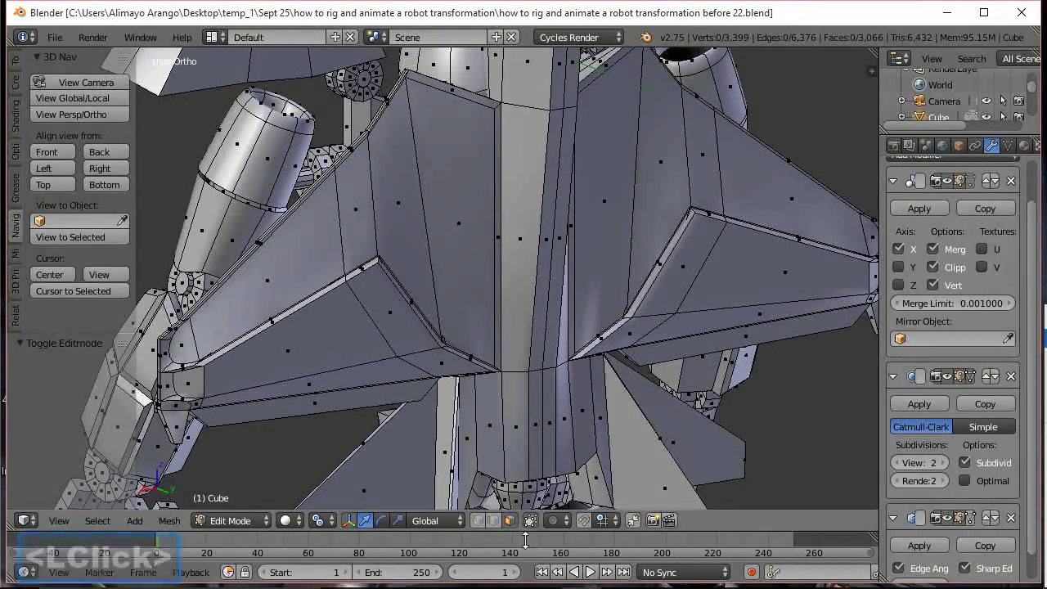
pyautogui.press('c')
pyautogui.click(726, 182)
pyautogui.click(661, 171)
pyautogui.moveTo(661, 171); pyautogui.dragTo(636, 193)
pyautogui.press('Escape')
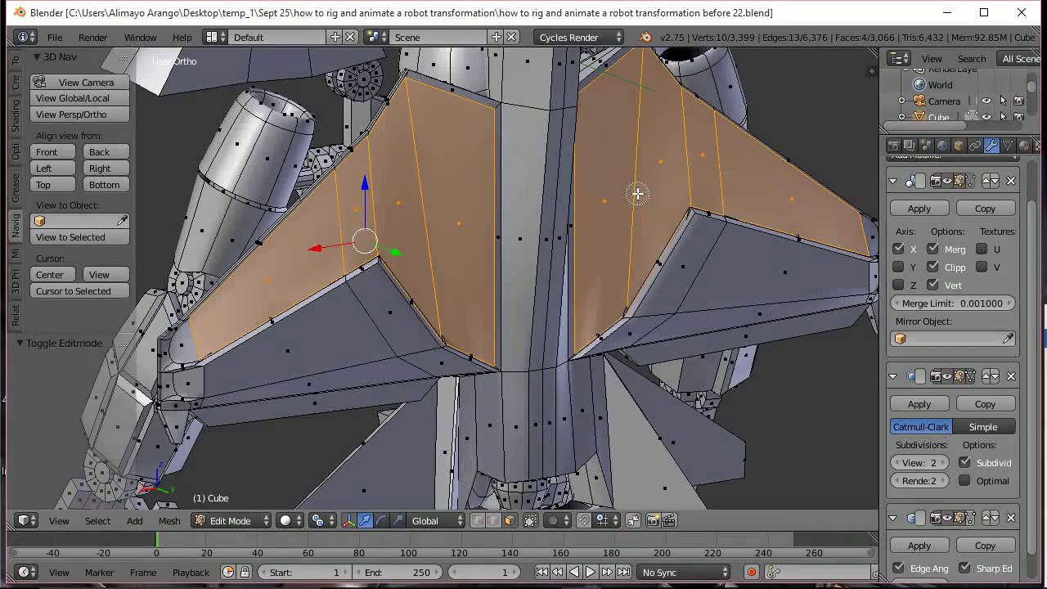
pyautogui.rightClick(637, 193)
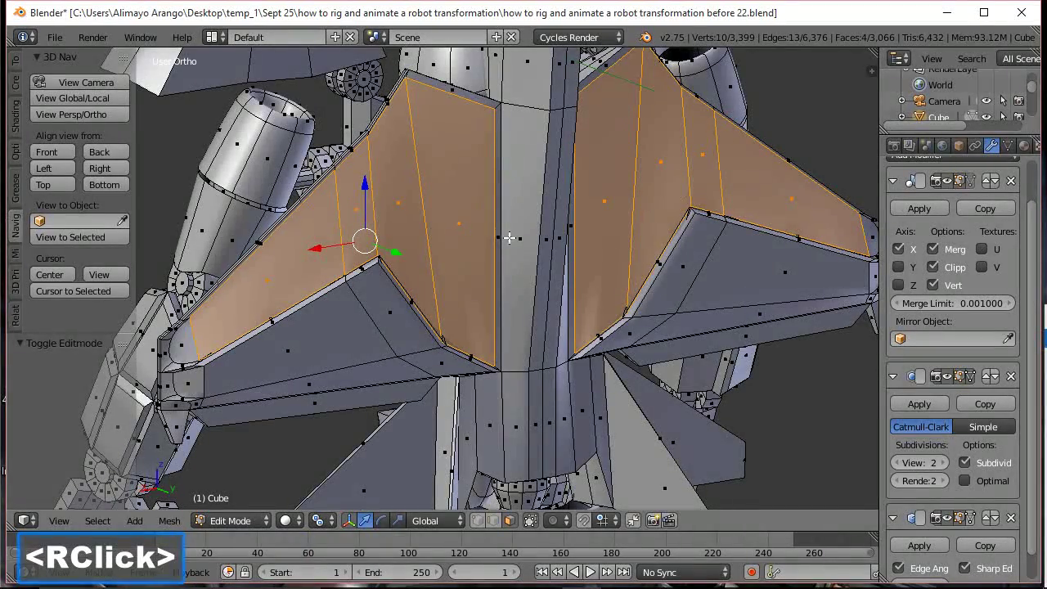
# Move the selected upper wing panel faces about 0.084 along the global Y axis
pyautogui.moveTo(422, 303); pyautogui.dragTo(509, 309, button='middle')
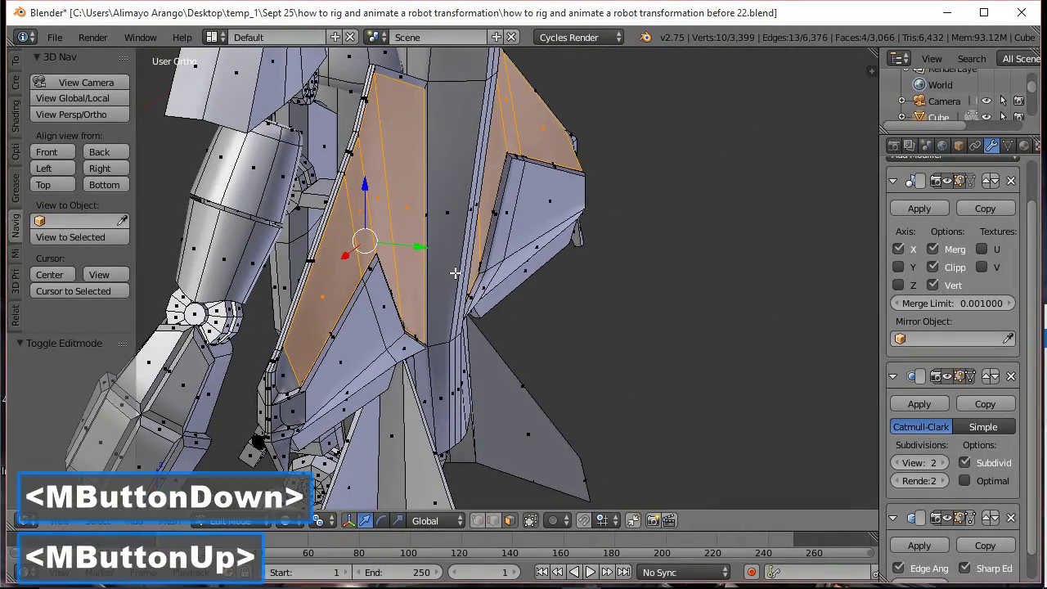
pyautogui.moveTo(419, 246); pyautogui.dragTo(429, 244)
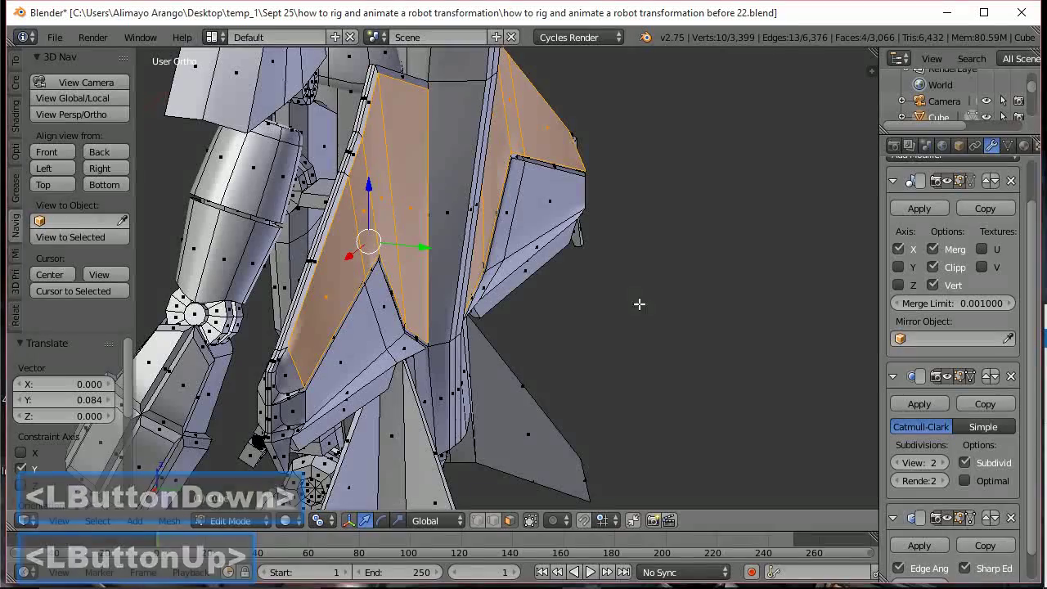
# Check the moved upper wing panels in rendered shading, return to solid shading and save the file as "how to rig and animate a robot transformation before 23.blend"
pyautogui.moveTo(694, 300); pyautogui.dragTo(591, 288, button='middle')
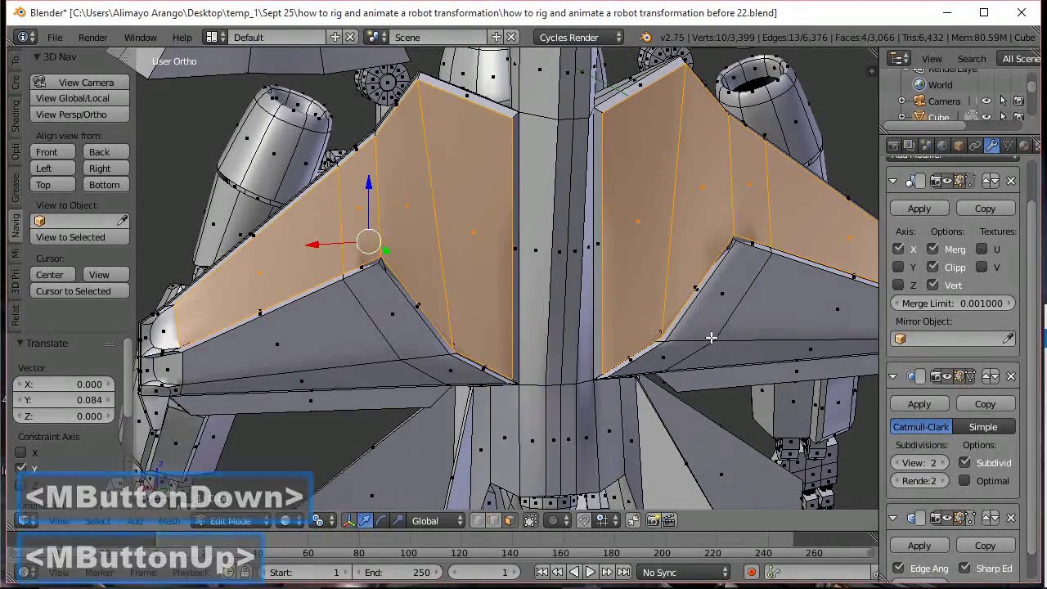
pyautogui.hotkey('shift', 'z')
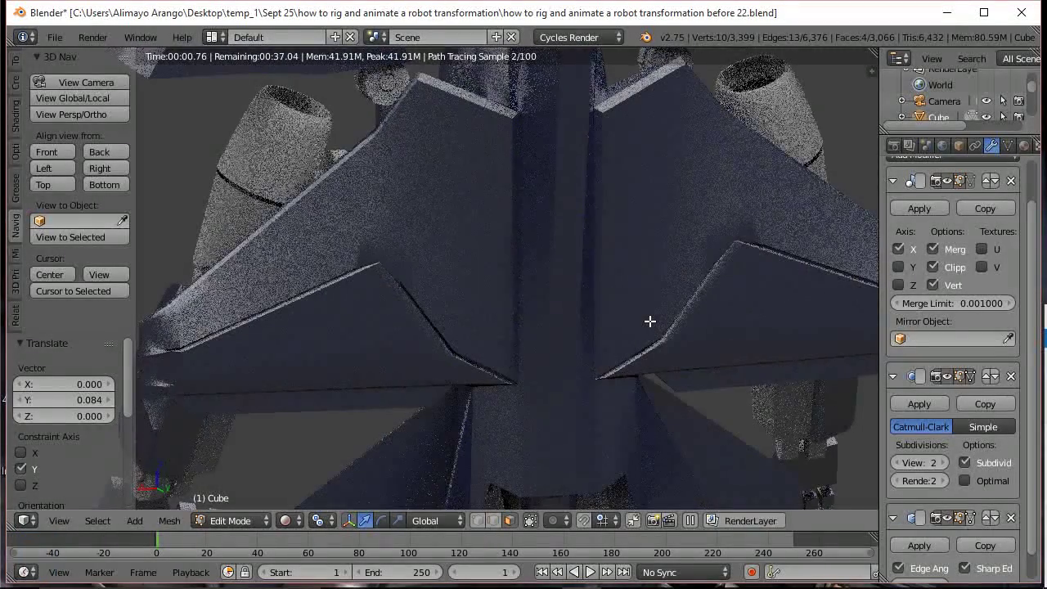
pyautogui.scroll(-1, 600, 308)
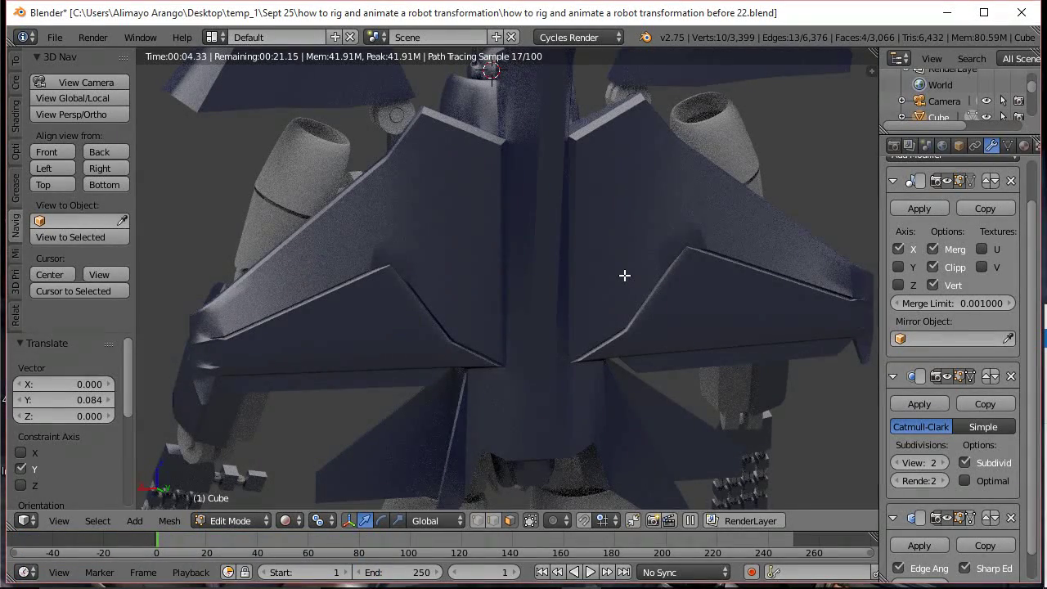
pyautogui.press('z')
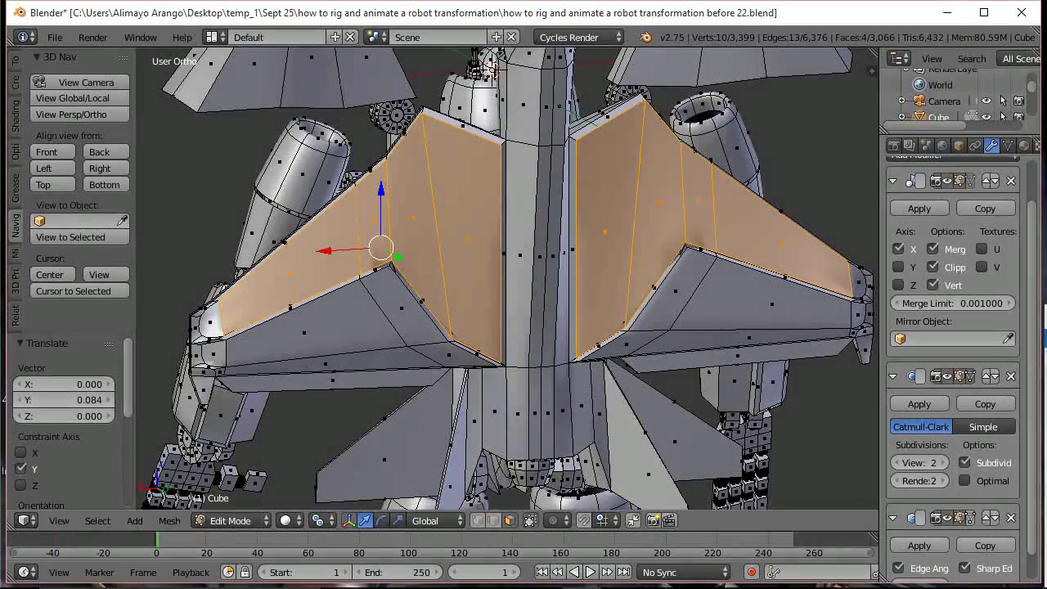
pyautogui.click(536, 194)
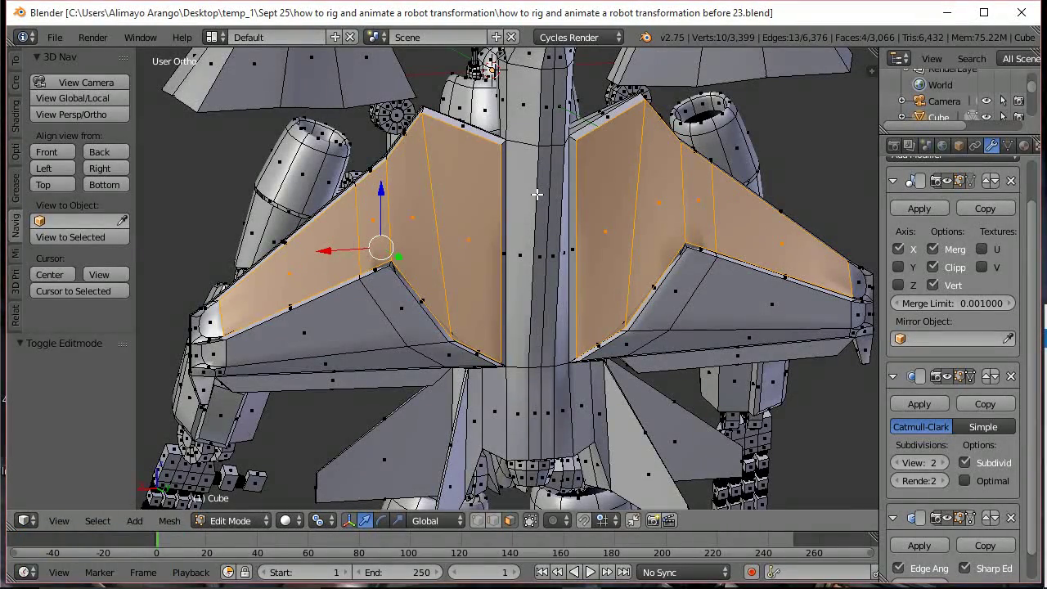
# Deselect everything and turn off the Subdivision Surface modifier's viewport display for work on the tail nozzle below the fuselage
pyautogui.press('a')
pyautogui.scroll(2, 481, 344)
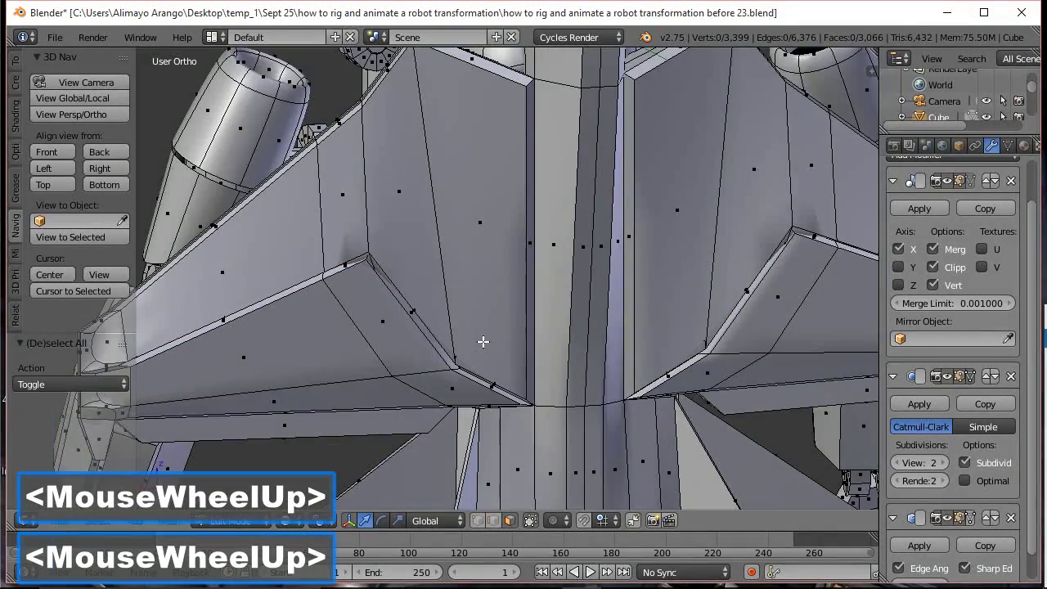
pyautogui.scroll(1, 482, 342)
pyautogui.keyDown('shift'); pyautogui.moveTo(586, 414); pyautogui.dragTo(567, 263, button='middle'); pyautogui.keyUp('shift')
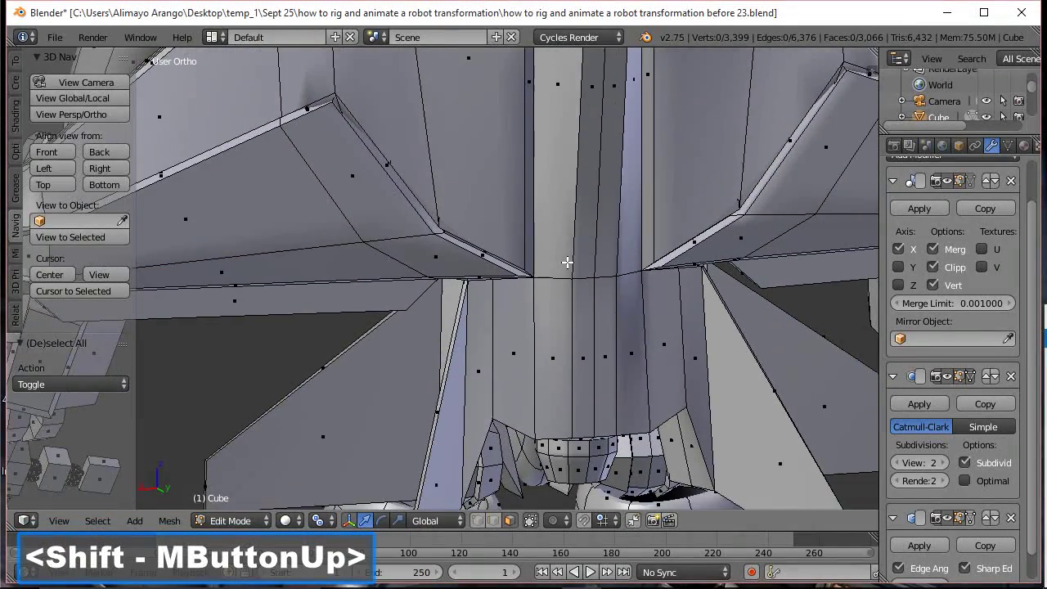
pyautogui.keyDown('shift'); pyautogui.moveTo(598, 386); pyautogui.dragTo(584, 275, button='middle'); pyautogui.keyUp('shift')
pyautogui.scroll(2, 592, 323)
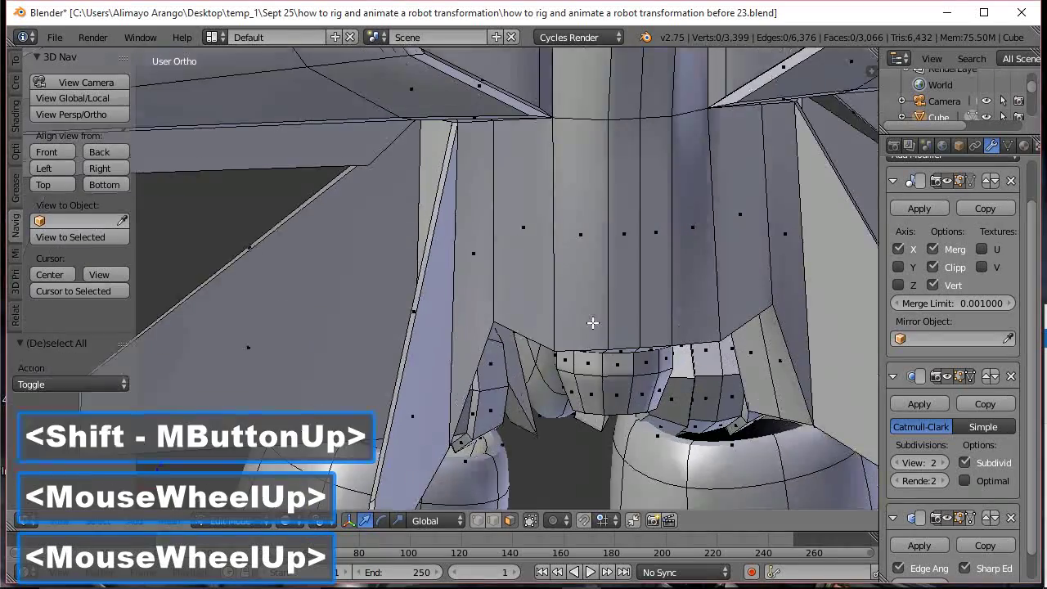
pyautogui.scroll(2, 597, 331)
pyautogui.moveTo(678, 402); pyautogui.dragTo(663, 365, button='middle')
pyautogui.scroll(-1, 662, 364)
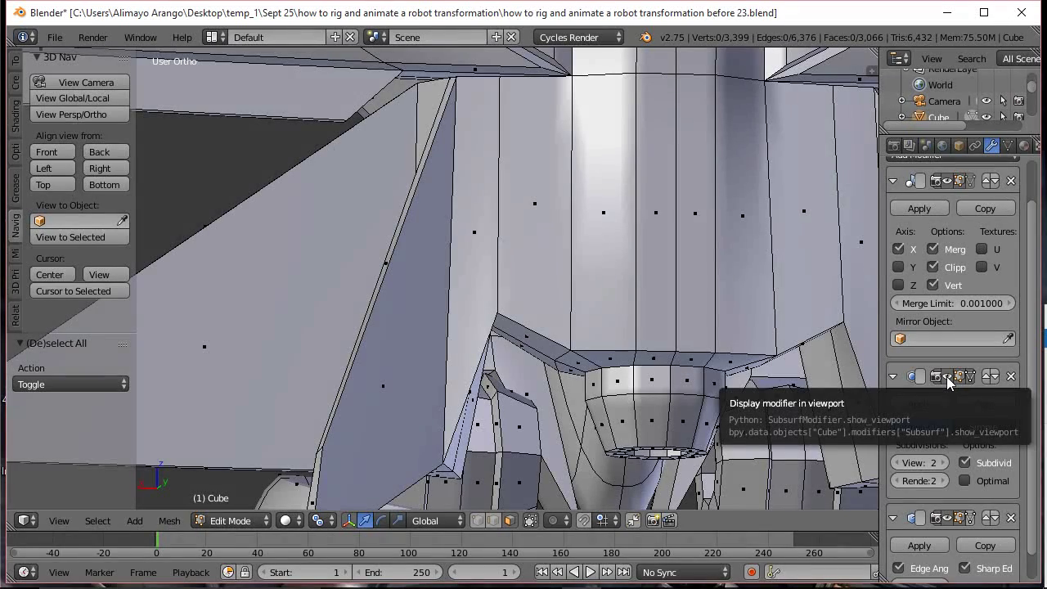
pyautogui.click(946, 376)
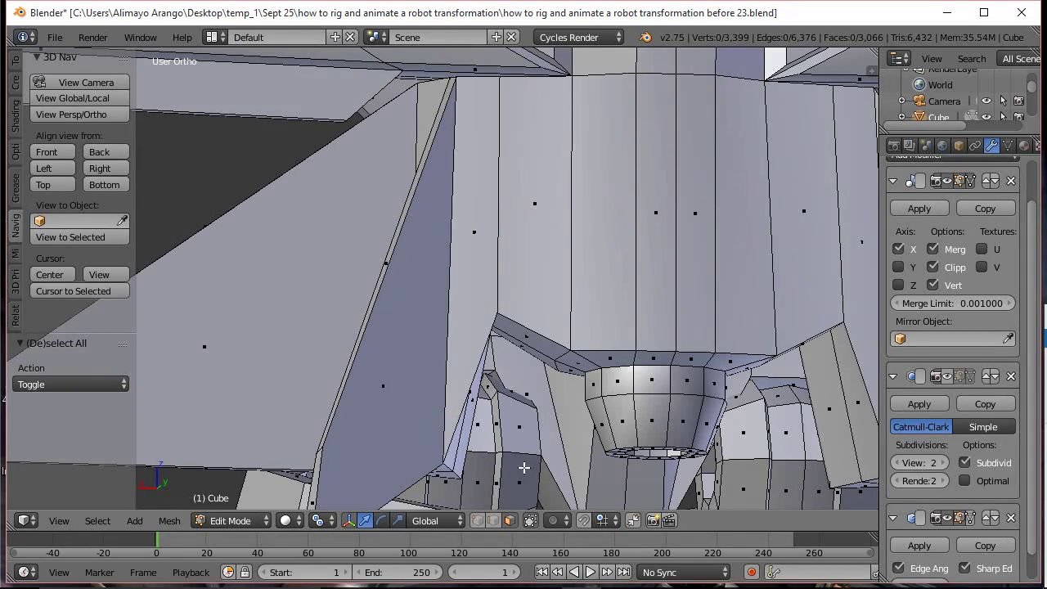
# Select the horizontal edge loop around the middle of the tail nozzle in edge select mode and dissolve it
pyautogui.click(494, 521)
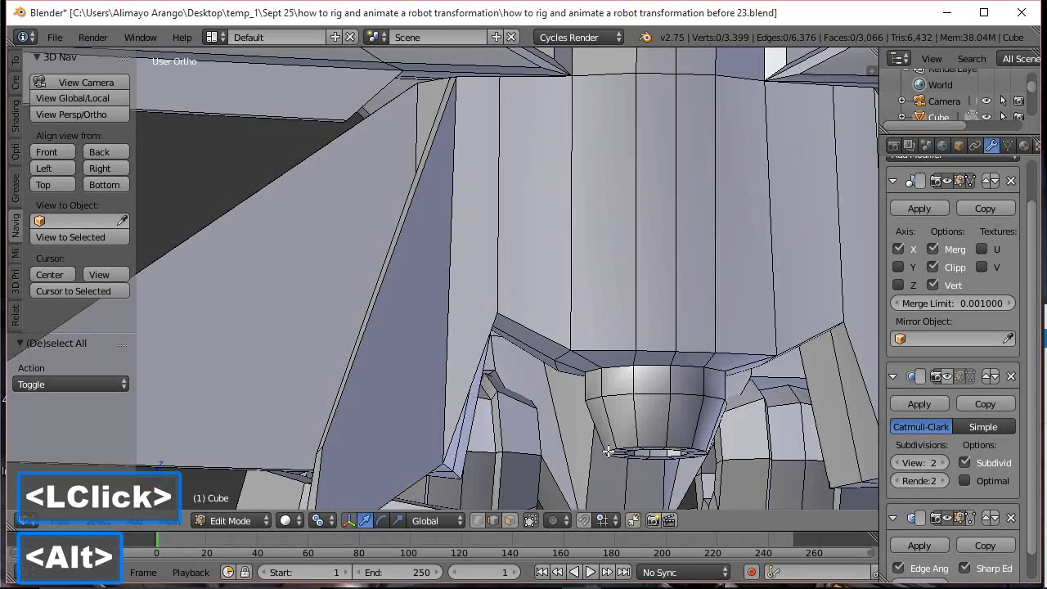
pyautogui.keyDown('alt'); pyautogui.click(656, 395); pyautogui.keyUp('alt')
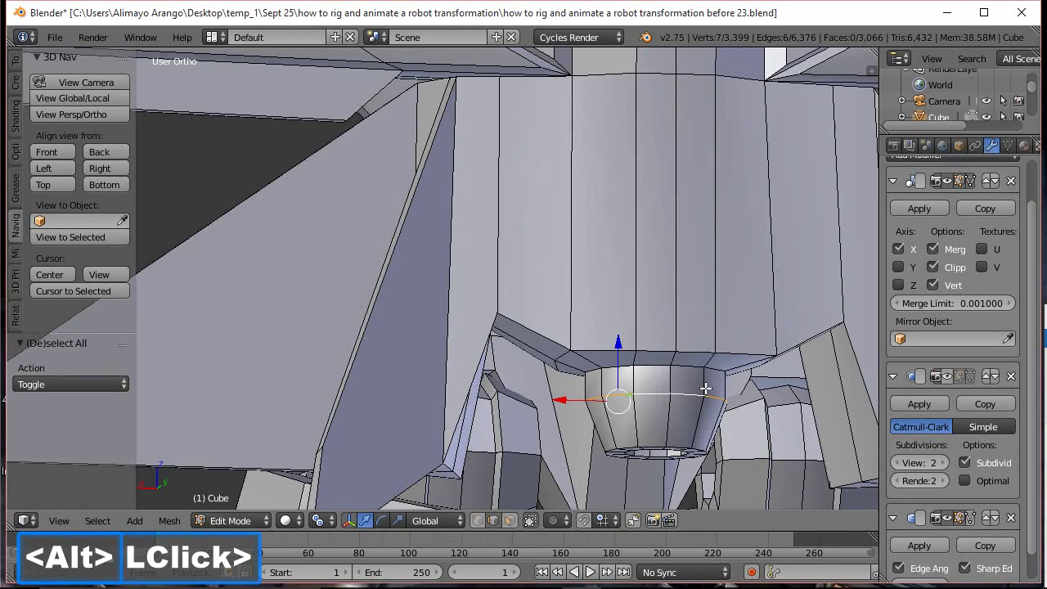
pyautogui.press('x')
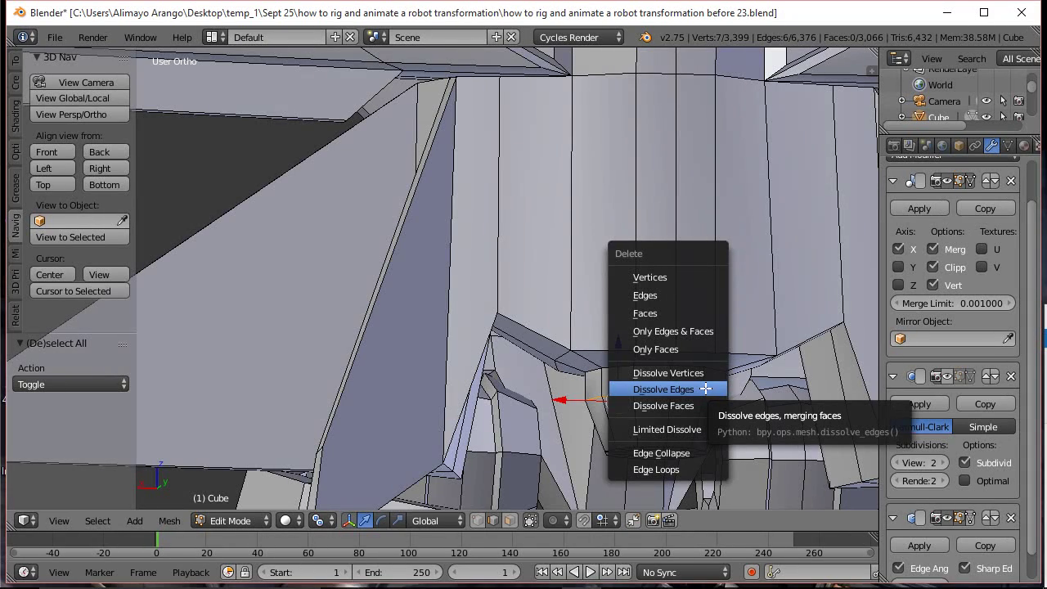
pyautogui.click(663, 389)
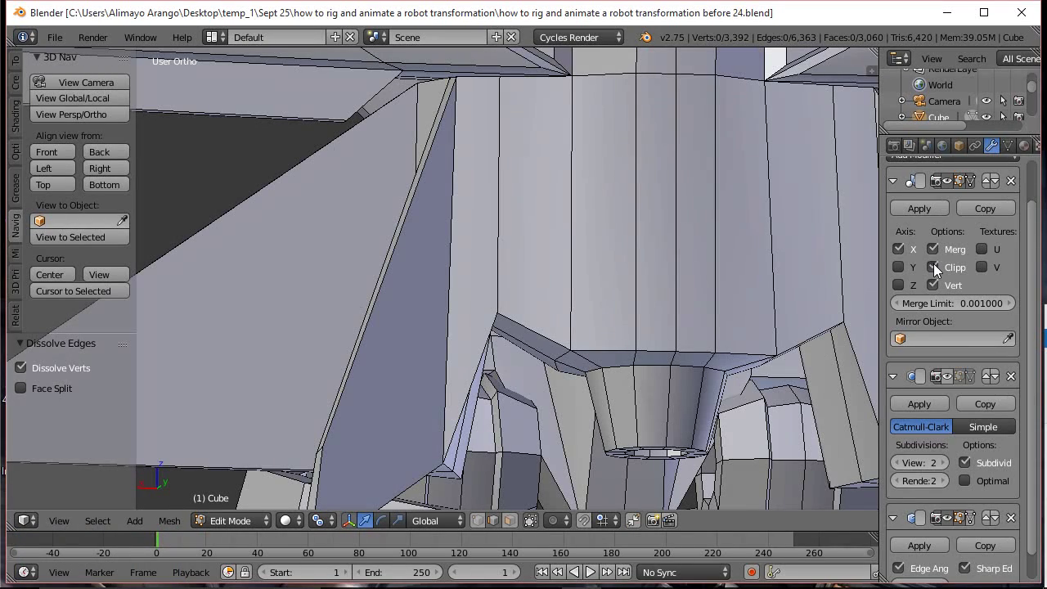
# Turn off the Mirror modifier's Clipping and select the ring of outer side faces around the tail nozzle
pyautogui.click(933, 266)
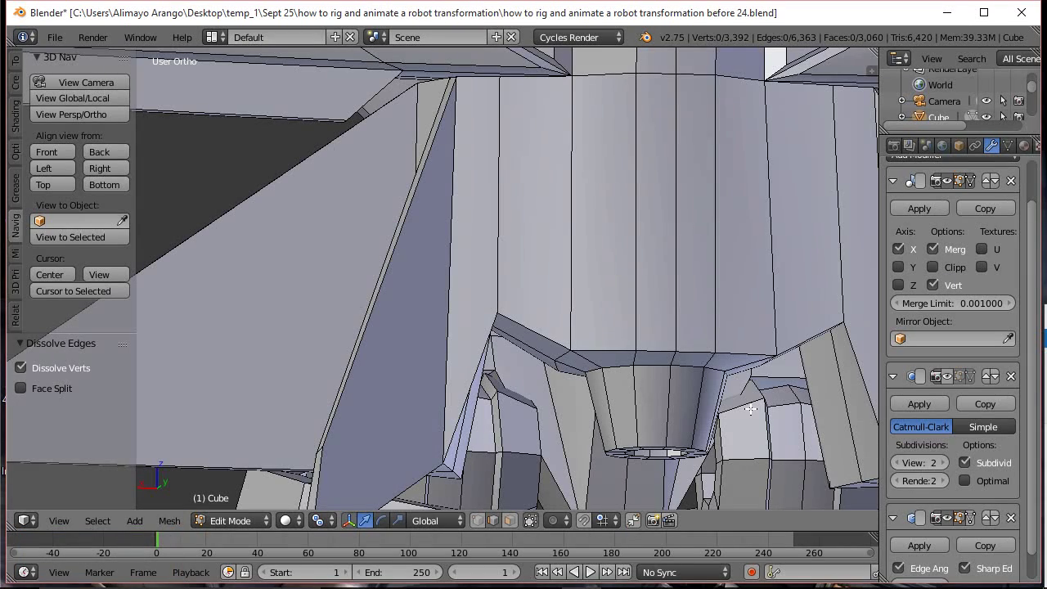
pyautogui.click(510, 520)
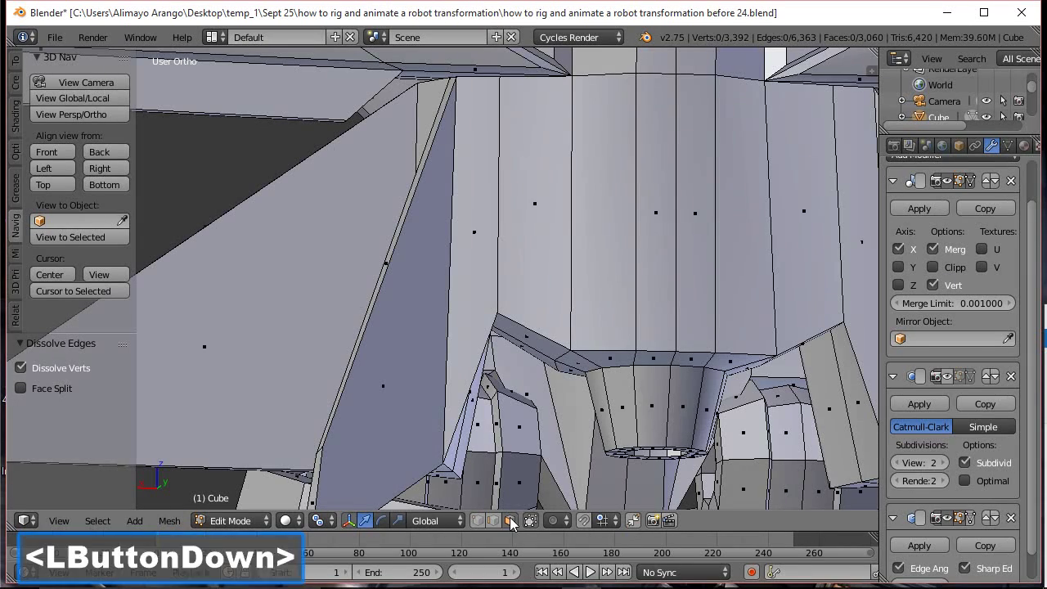
pyautogui.keyDown('alt'); pyautogui.click(668, 407); pyautogui.keyUp('alt')
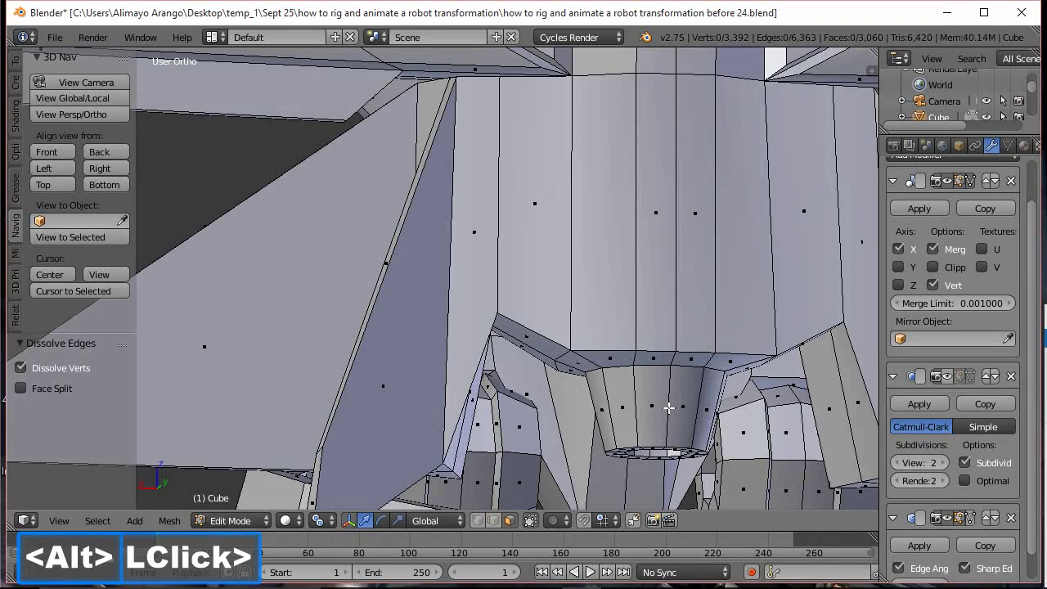
pyautogui.keyDown('alt'); pyautogui.click(636, 414); pyautogui.keyUp('alt')
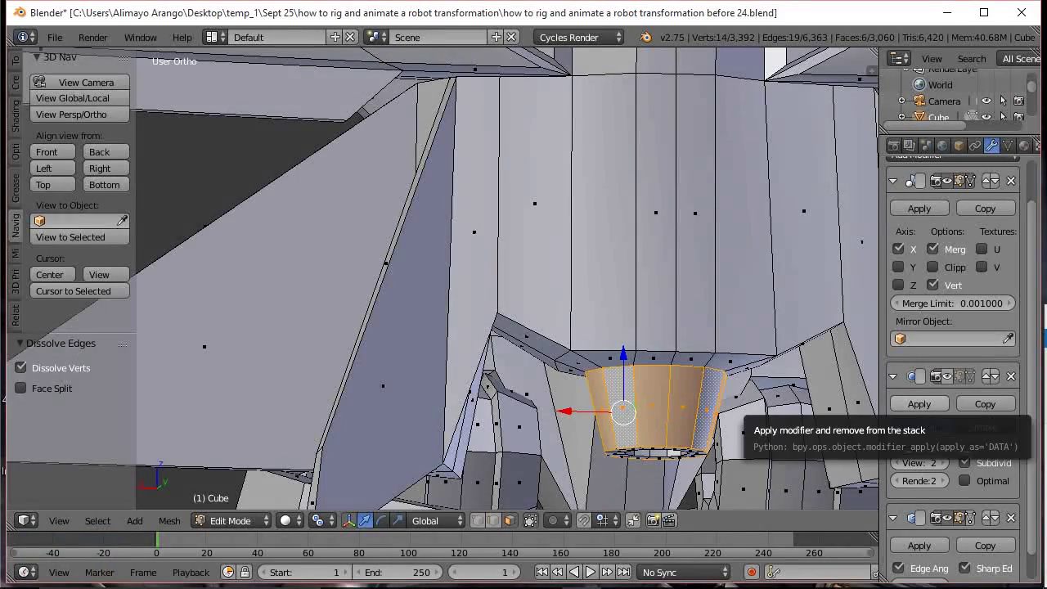
# Save the file as "how to rig and animate a robot transformation before 25.blend" and extrude the nozzle's side faces individually with zero offset
pyautogui.click(919, 404)
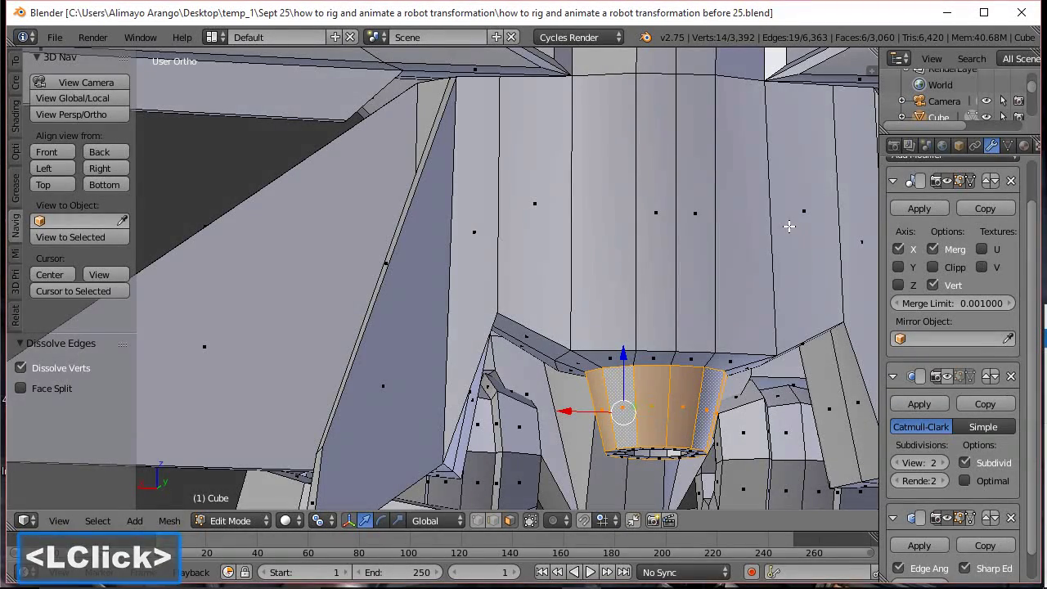
pyautogui.press('alt')
pyautogui.hotkey('alt', 'e')
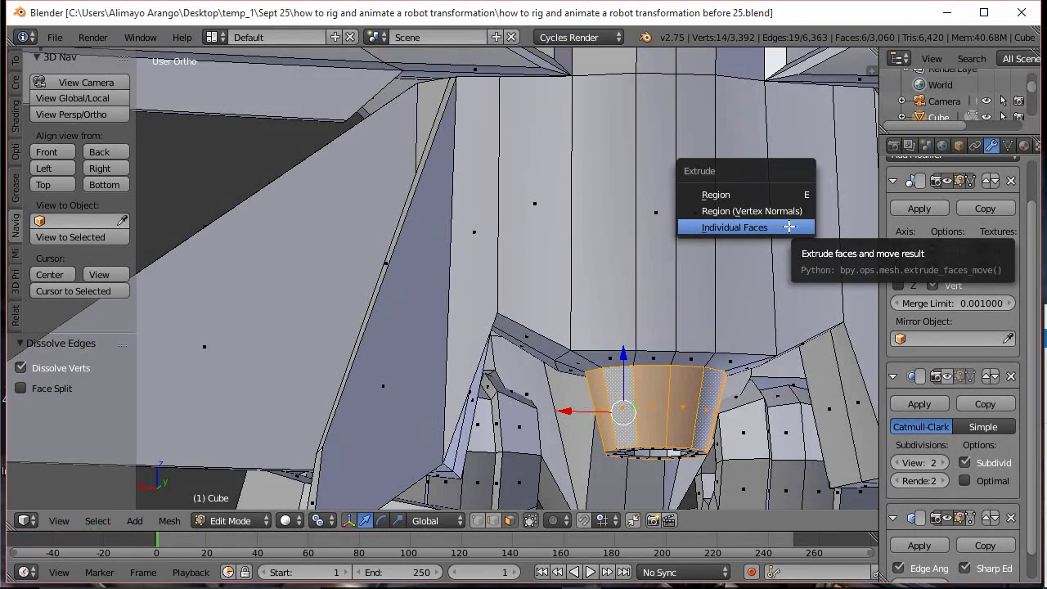
pyautogui.click(790, 226)
pyautogui.rightClick(789, 227)
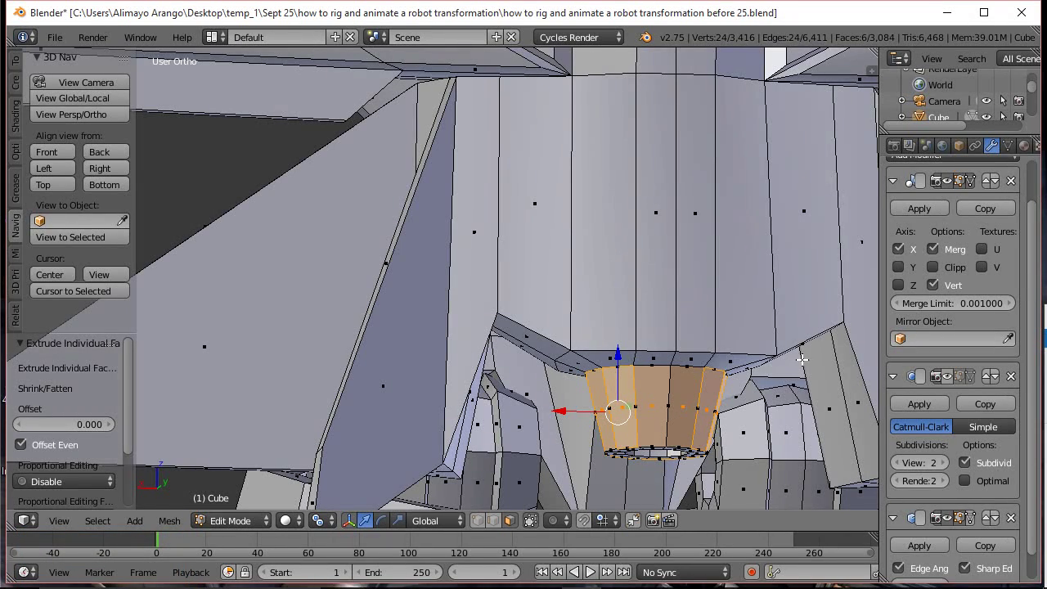
# Scale the extruded nozzle faces to about 0.823 and push them outward along their normals by about 0.053
pyautogui.press('s')
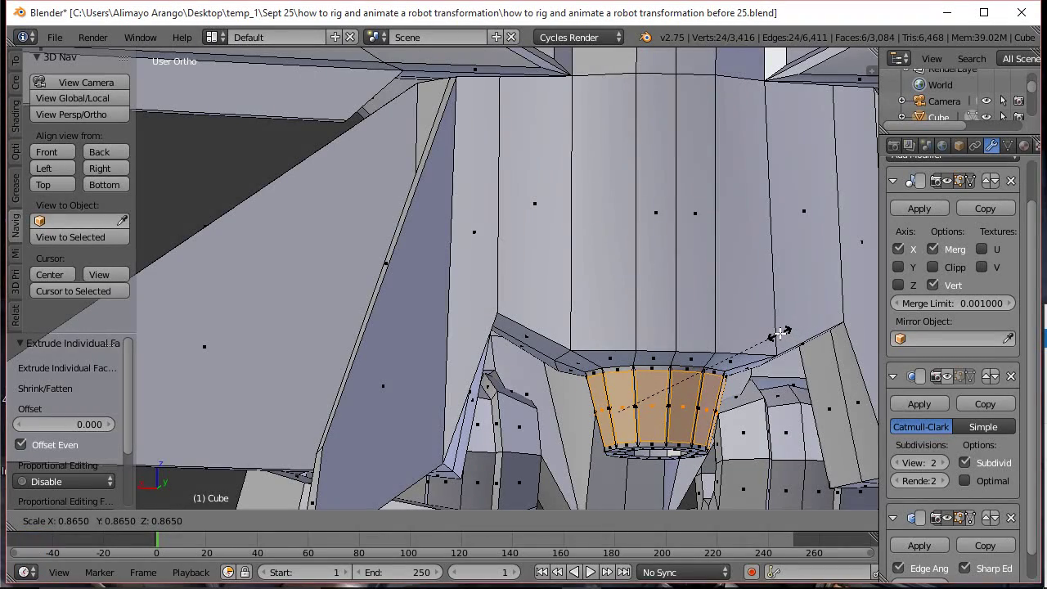
pyautogui.click(771, 334)
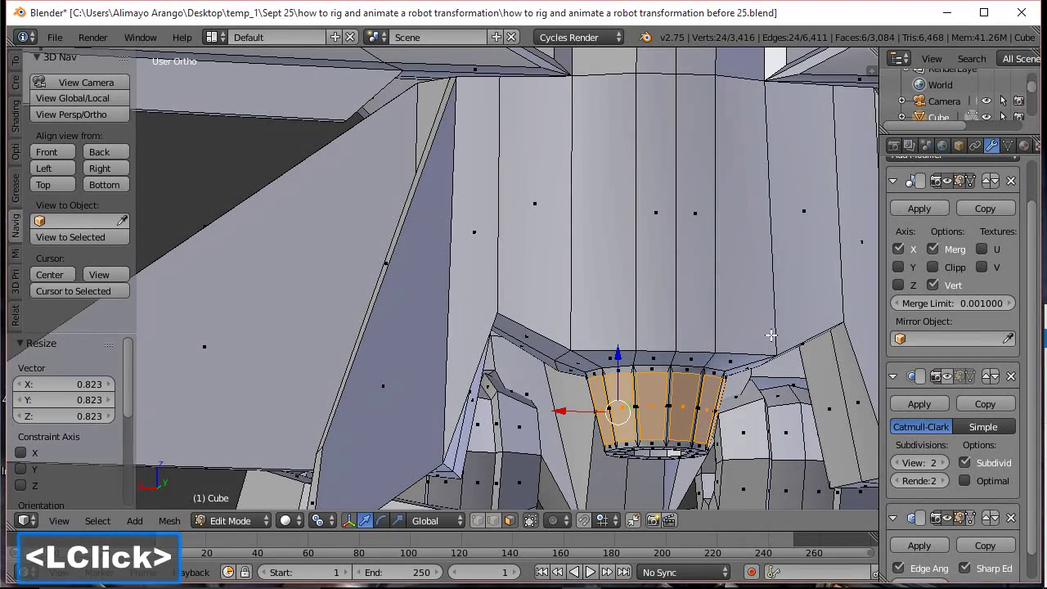
pyautogui.press('alt')
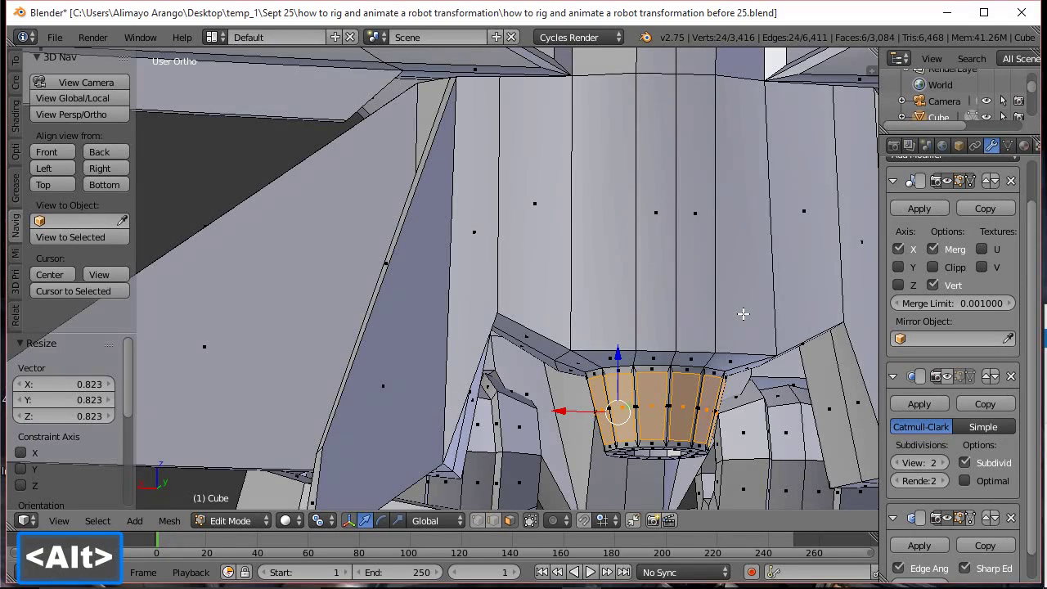
pyautogui.hotkey('alt', 's')
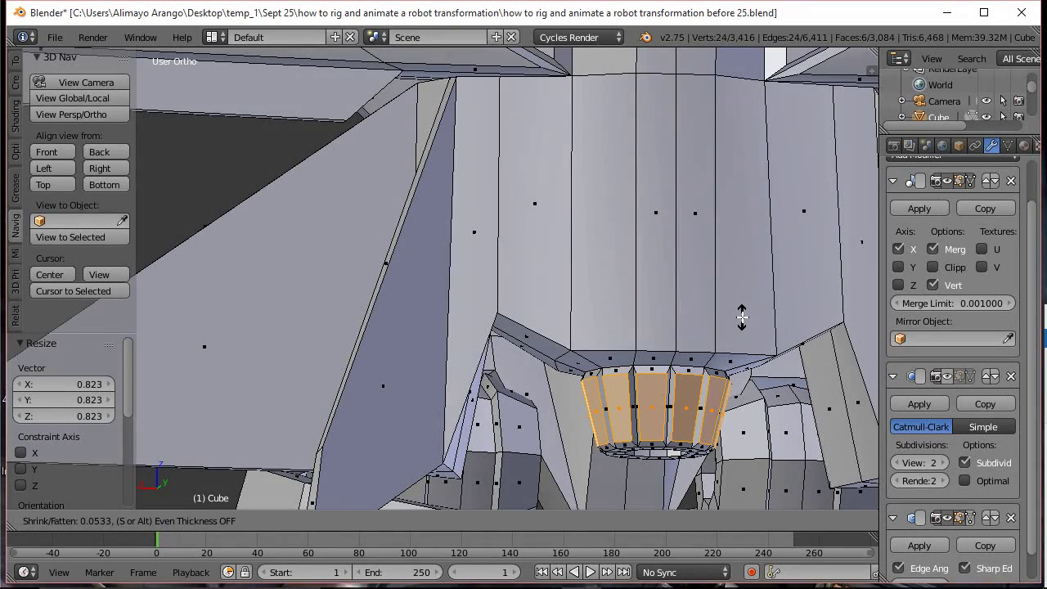
pyautogui.click(742, 317)
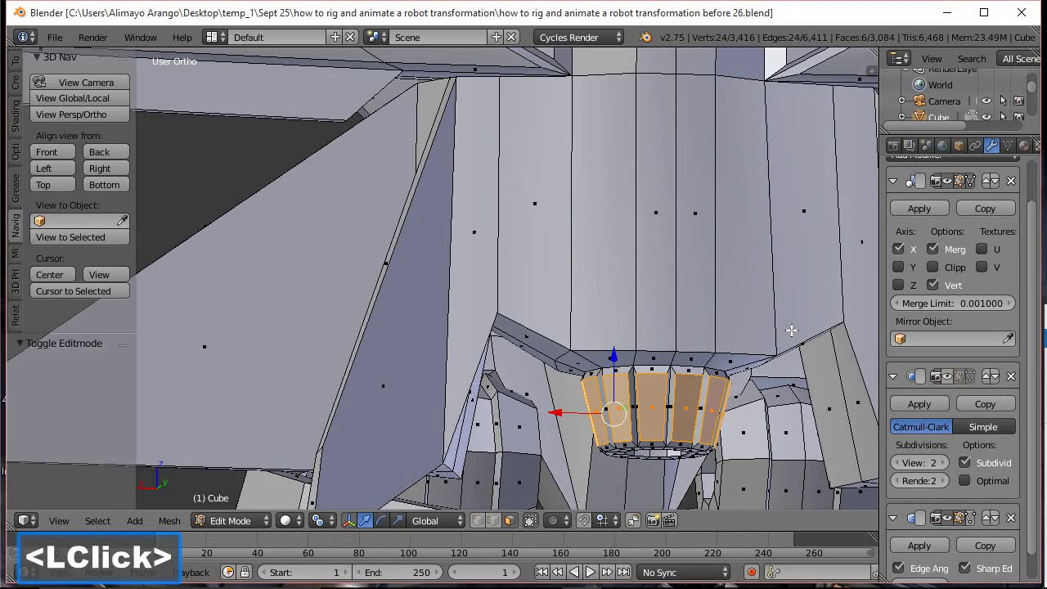
# Circle-select the narrow border faces between, above and below the raised nozzle panels on the nozzle's near side
pyautogui.press('c')
pyautogui.click(681, 409)
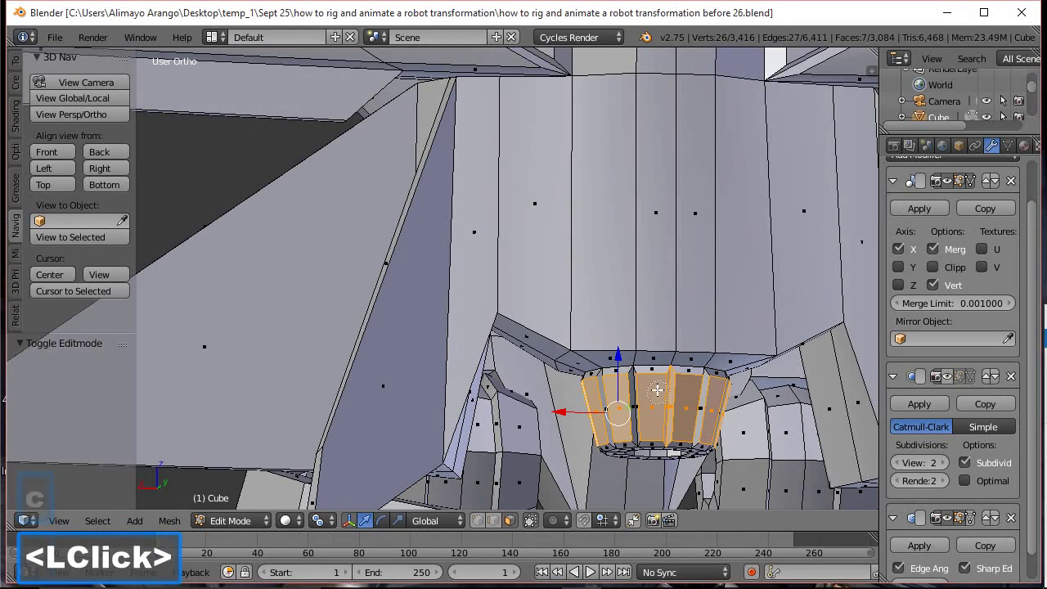
pyautogui.click(646, 384)
pyautogui.doubleClick(633, 386)
pyautogui.click(619, 380)
pyautogui.click(604, 380)
pyautogui.click(609, 411)
pyautogui.click(700, 428)
pyautogui.moveTo(687, 430); pyautogui.dragTo(650, 430)
pyautogui.click(615, 429)
pyautogui.click(613, 428)
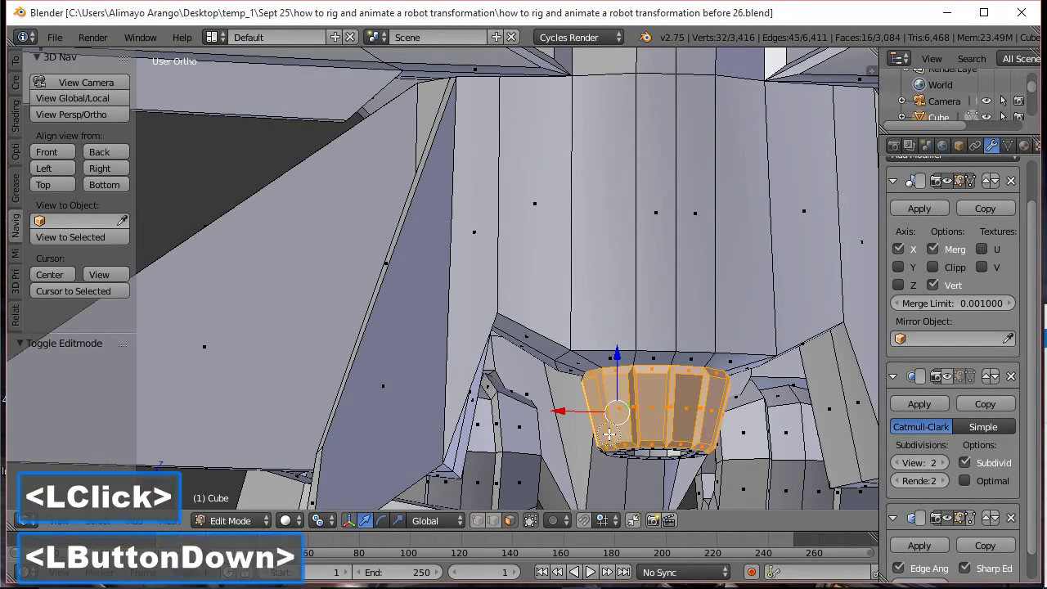
pyautogui.rightClick(720, 421)
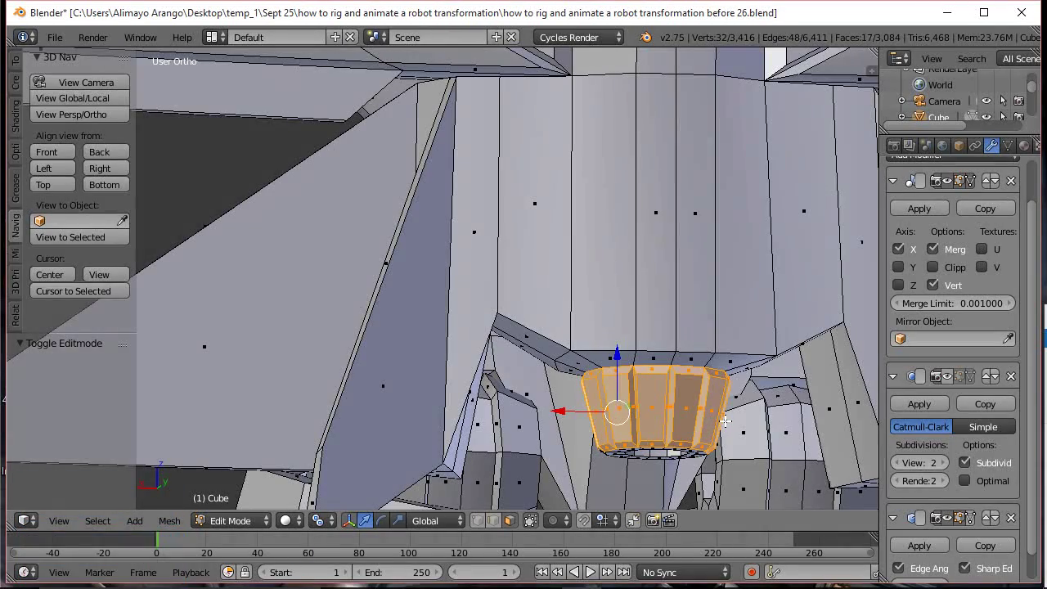
# Add the border faces on the tail nozzle's far side to the selection, leaving out the adjoining body faces
pyautogui.moveTo(817, 478); pyautogui.dragTo(737, 378, button='middle')
pyautogui.press('c')
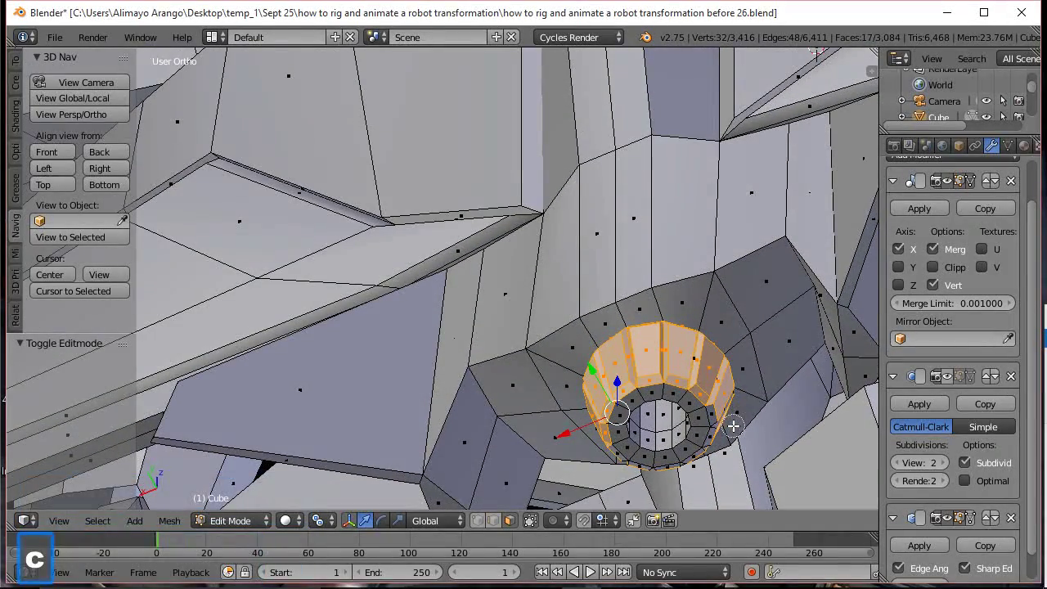
pyautogui.click(725, 417)
pyautogui.click(723, 442)
pyautogui.click(706, 463)
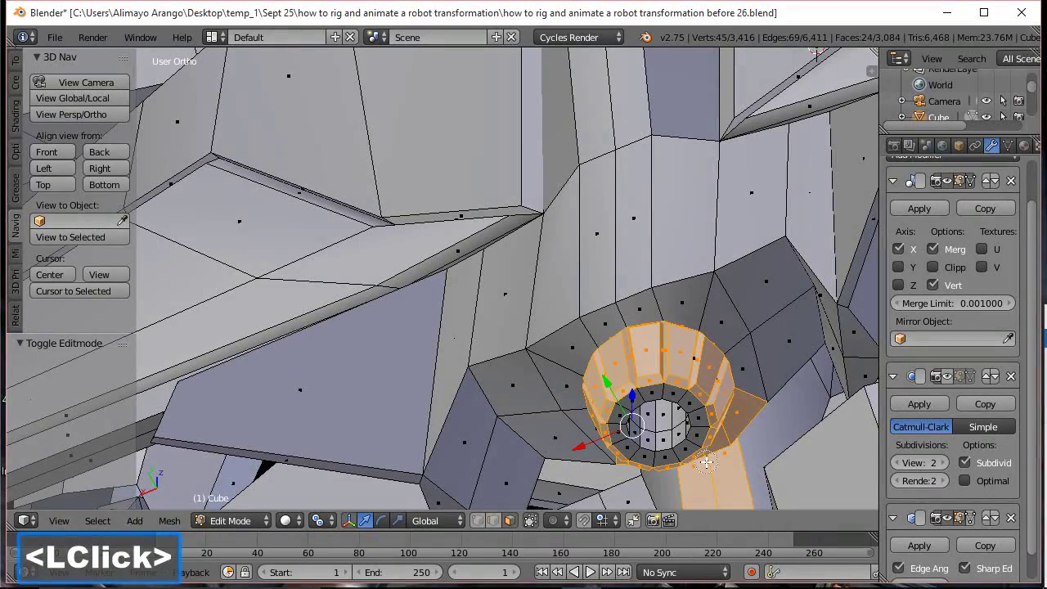
pyautogui.moveTo(759, 410)
pyautogui.mouseDown(button='middle')
pyautogui.moveTo(737, 445)
pyautogui.moveTo(749, 451)
pyautogui.moveTo(720, 431)
pyautogui.moveTo(746, 400)
pyautogui.mouseUp(button='middle')
pyautogui.rightClick(758, 452)
# From below the nozzle, circle-select more border faces between its raised panels and deselect the surrounding body faces
pyautogui.press('c')
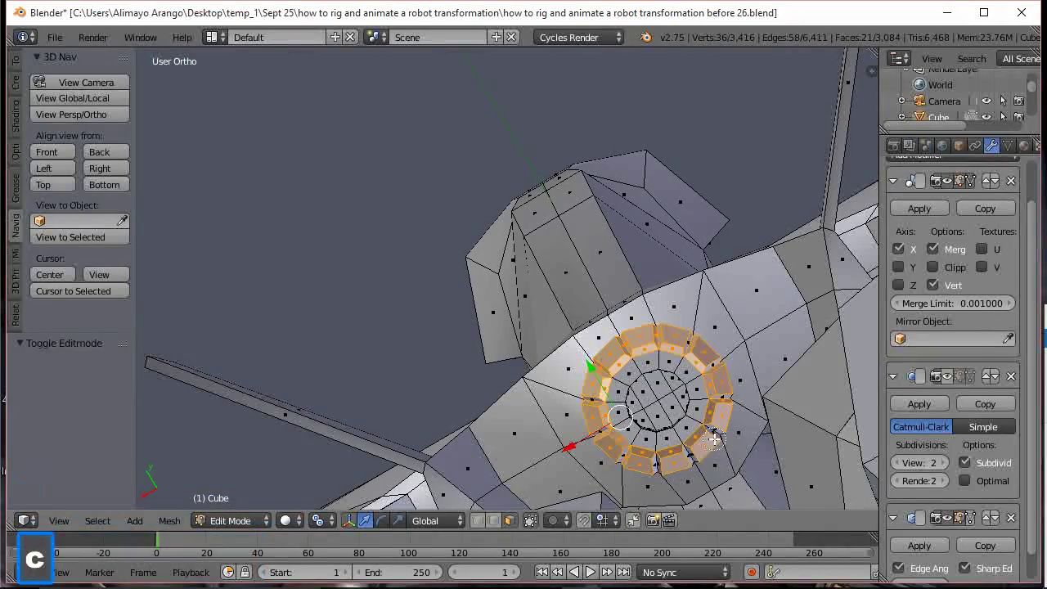
pyautogui.scroll(2, 716, 441)
pyautogui.scroll(-1, 715, 440)
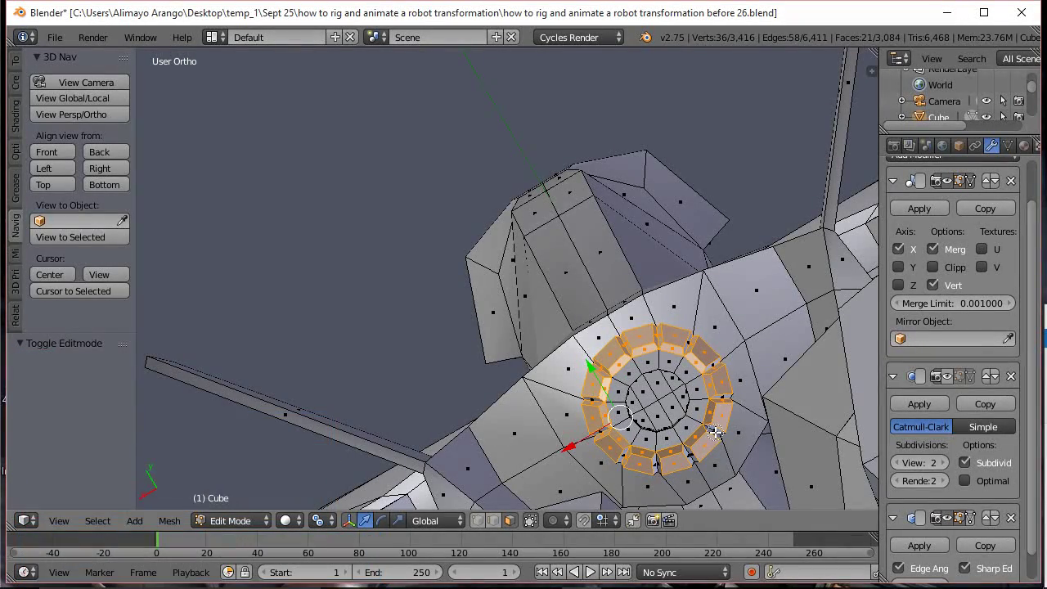
pyautogui.click(716, 432)
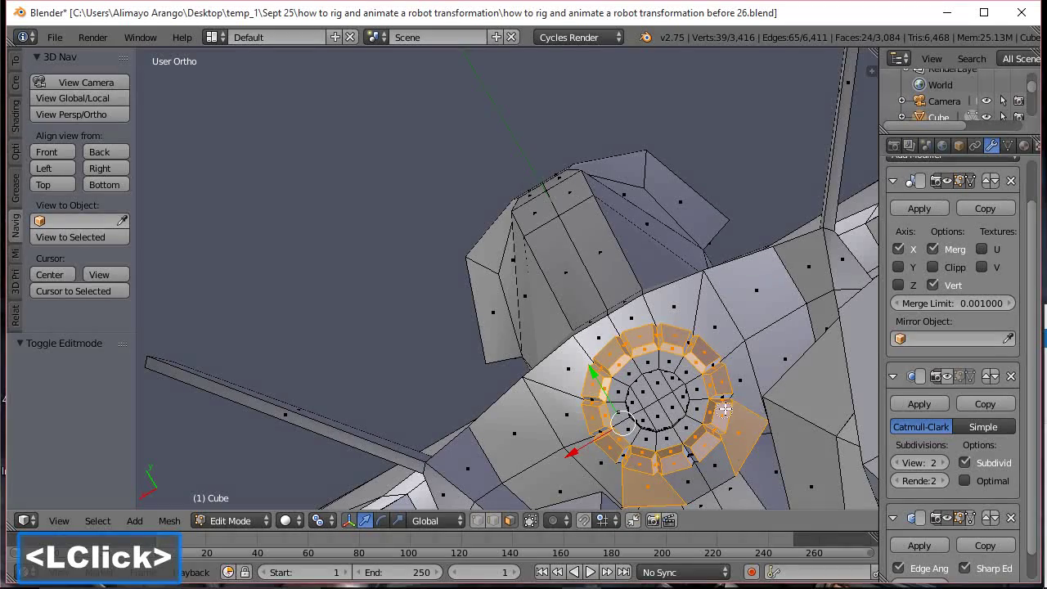
pyautogui.click(721, 426)
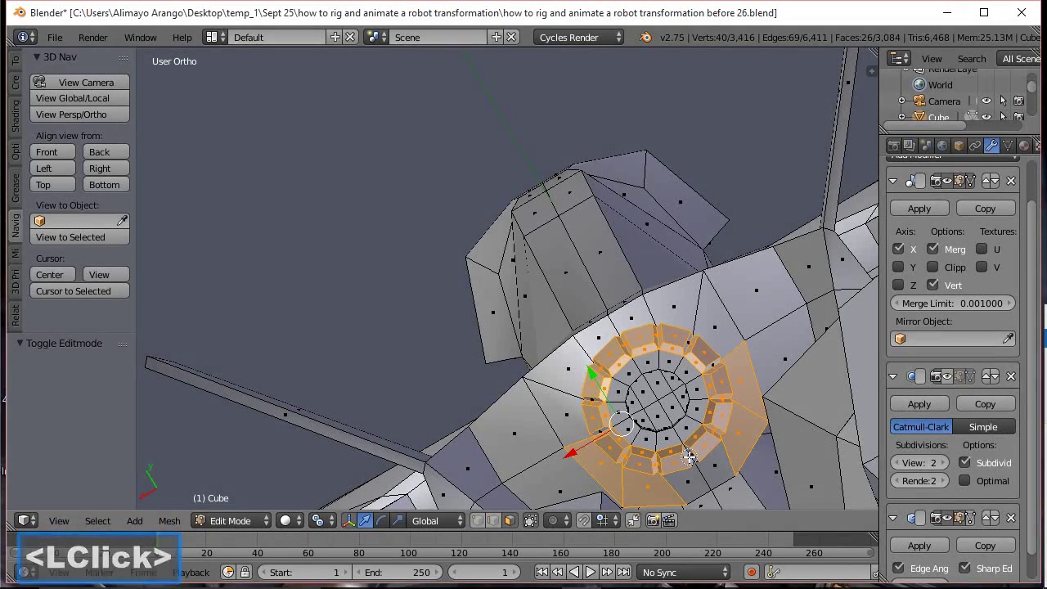
pyautogui.click(691, 456)
pyautogui.moveTo(762, 392); pyautogui.dragTo(745, 467, button='middle')
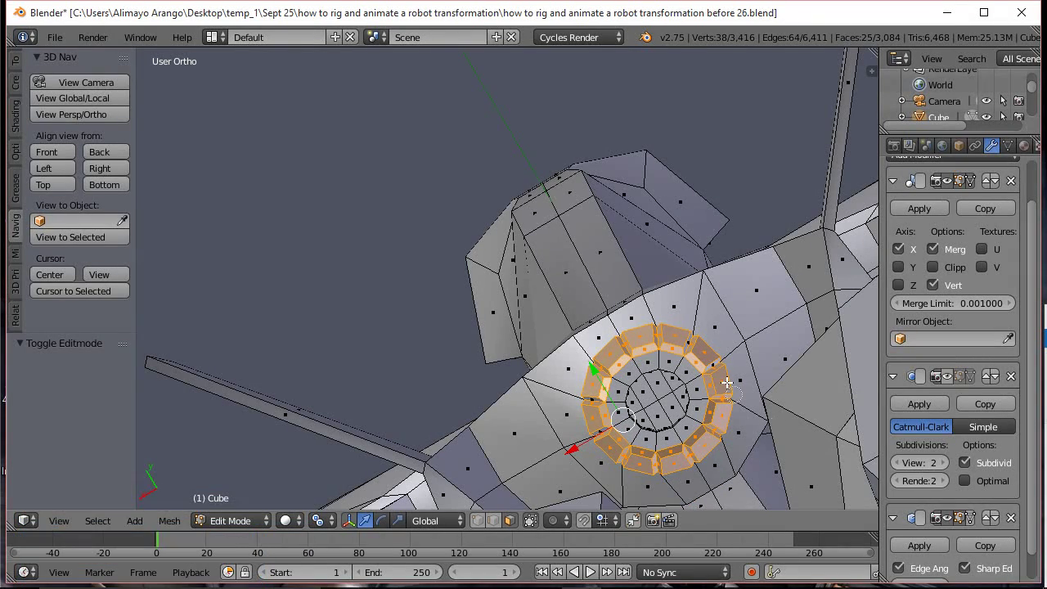
# Complete the nozzle border selection with the remaining narrow faces between the panels along its upper far side
pyautogui.click(709, 366)
pyautogui.click(686, 349)
pyautogui.rightClick(759, 393)
pyautogui.moveTo(749, 365); pyautogui.dragTo(767, 423, button='middle')
pyautogui.scroll(1, 767, 423)
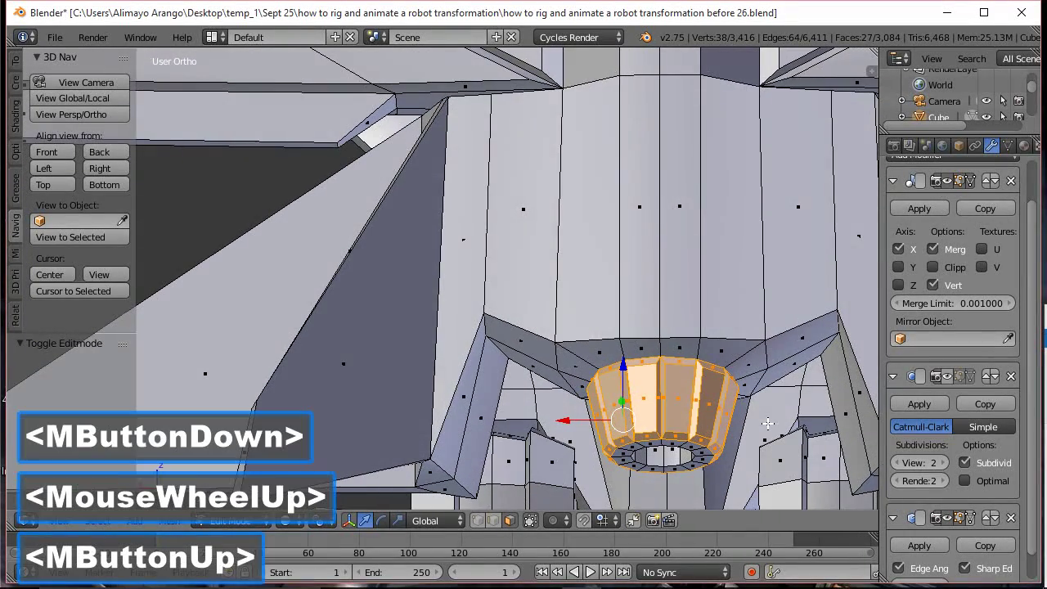
# Turn the Mirror modifier's Clipping back on and set the selected nozzle faces' Mean Crease to 1.00
pyautogui.click(933, 269)
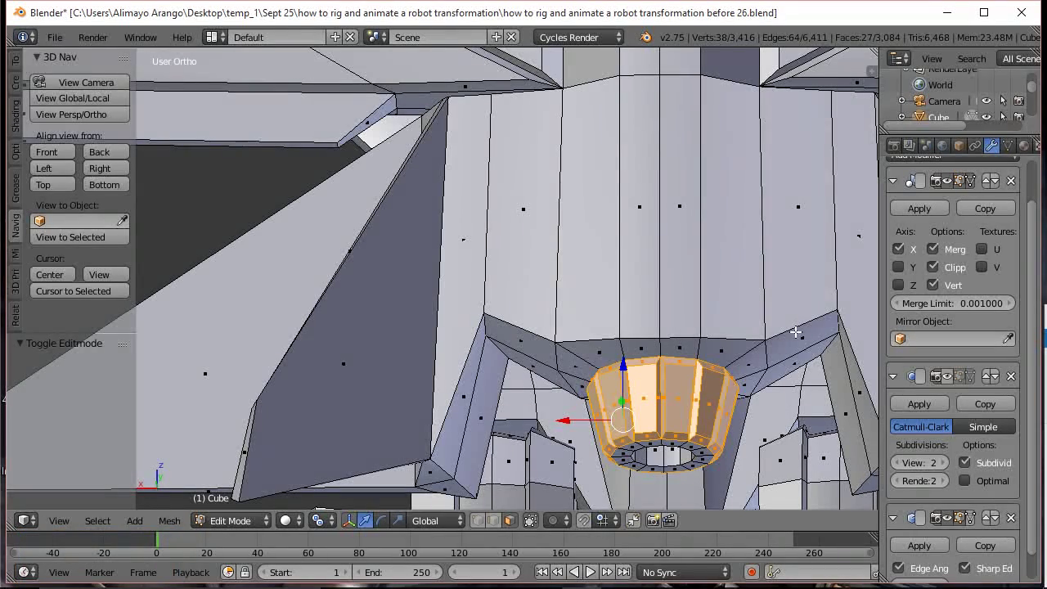
pyautogui.press('n')
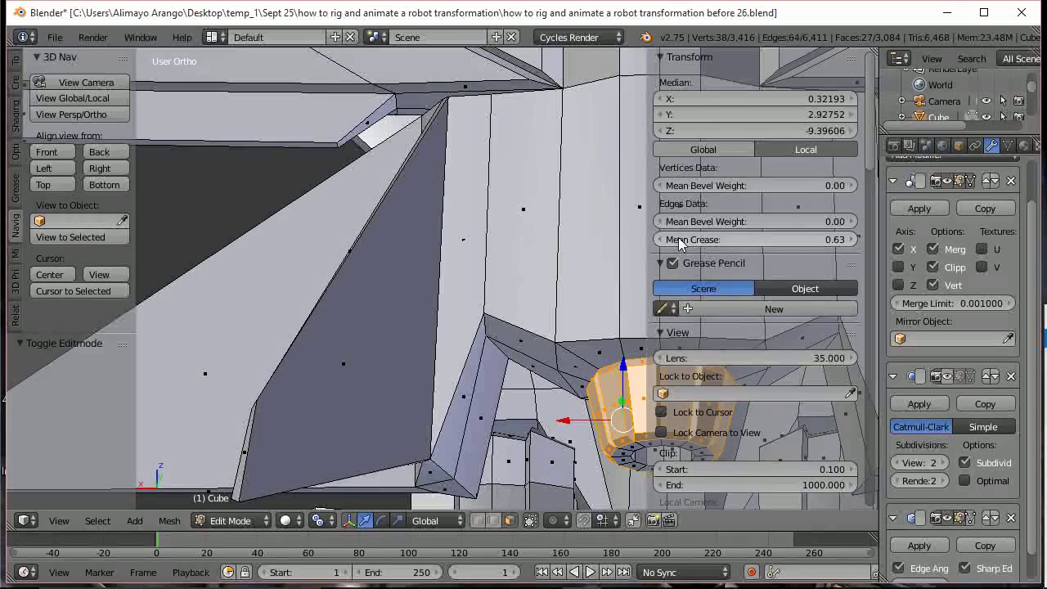
pyautogui.moveTo(679, 244); pyautogui.dragTo(687, 247)
pyautogui.moveTo(780, 257); pyautogui.dragTo(683, 247)
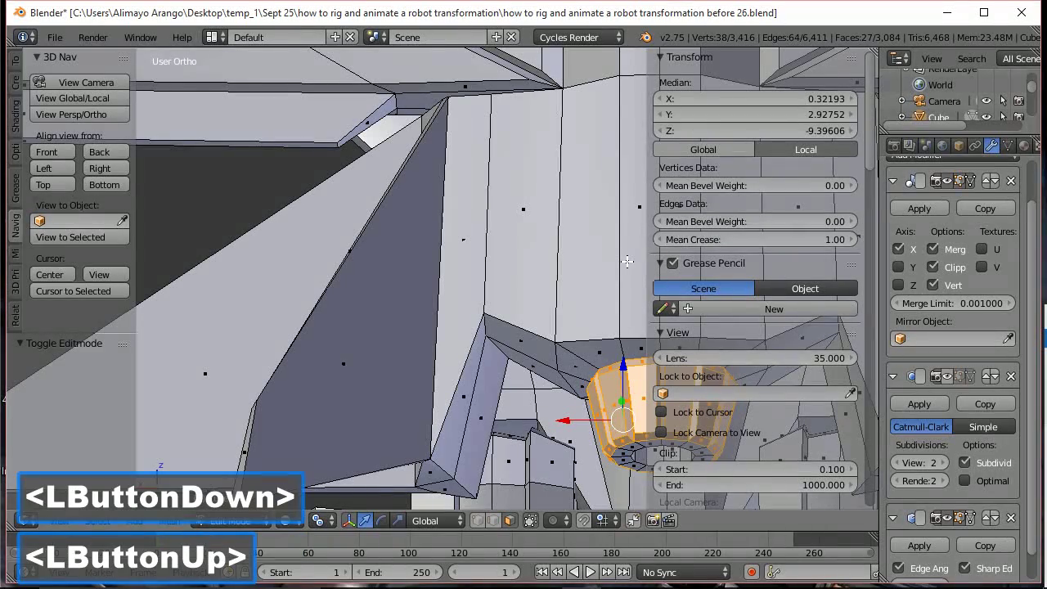
pyautogui.press('n')
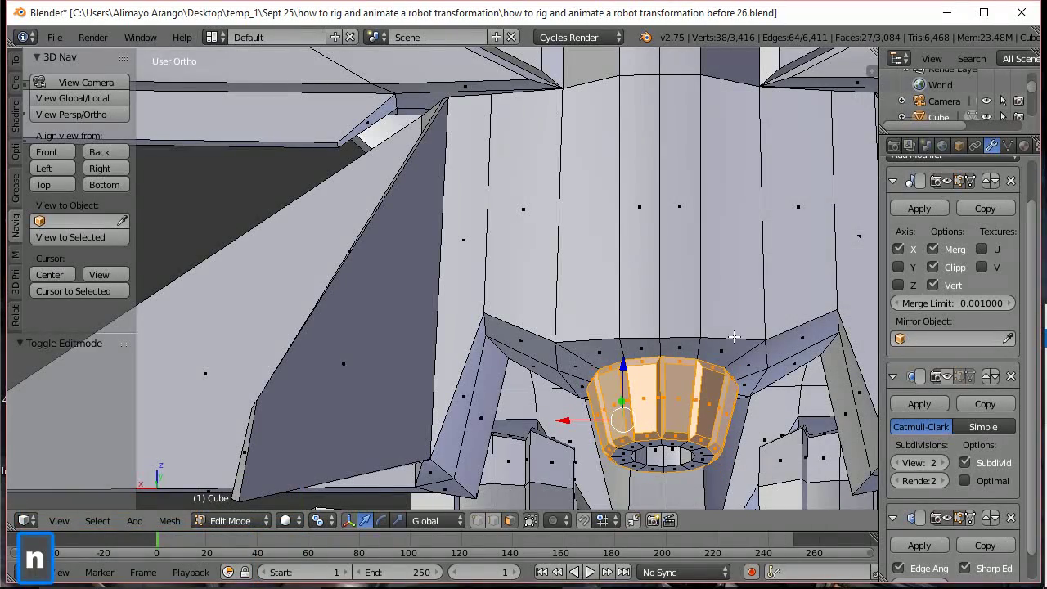
# Show the Subdivision Surface modifier in the viewport and save the file as "how to rig and animate a robot transformation before 27.blend"
pyautogui.click(947, 377)
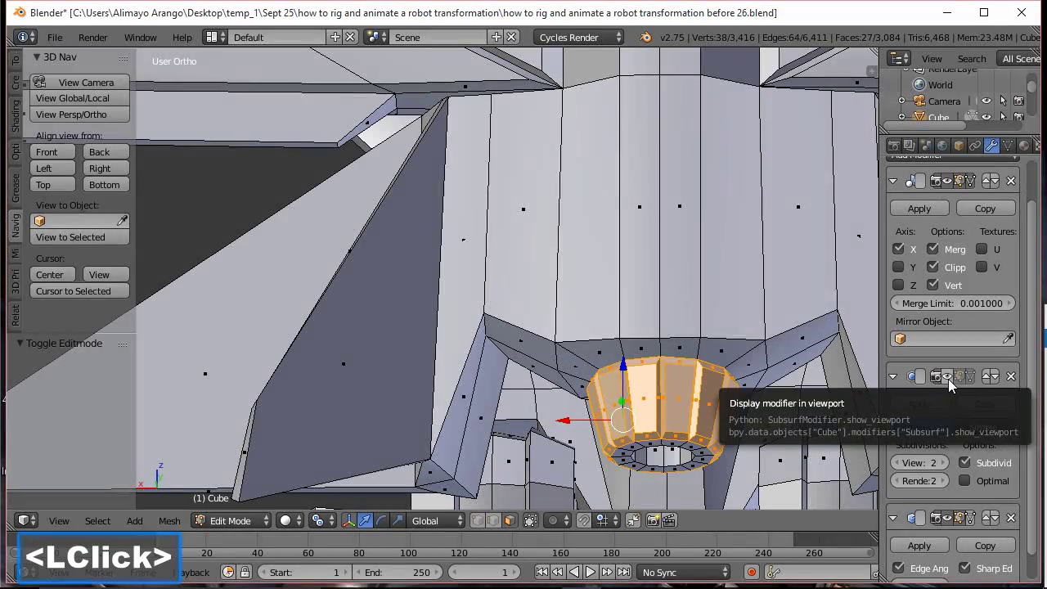
pyautogui.scroll(-3, 768, 356)
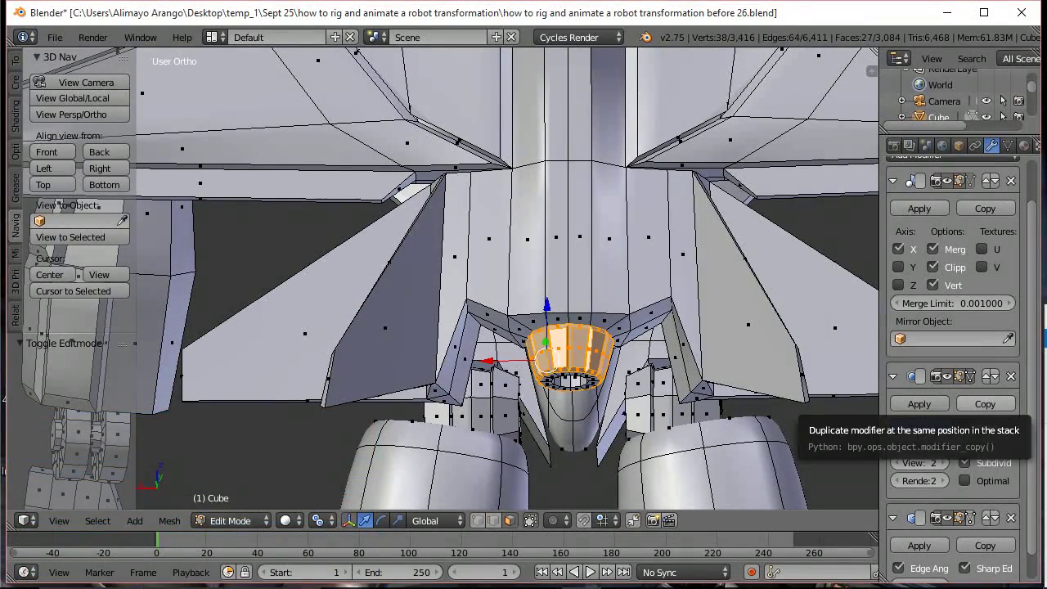
pyautogui.hotkey('ctrl', 'alt', 's')
pyautogui.click(696, 158)
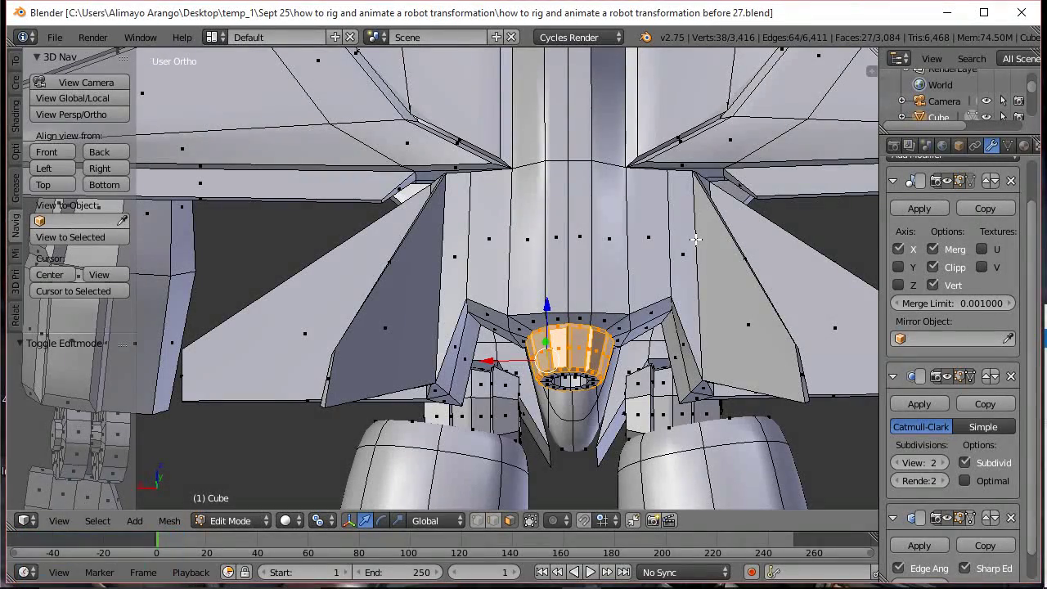
# Deselect everything and check the creased nozzle panels in rendered shading, returning to solid view
pyautogui.press('a')
pyautogui.press('z')
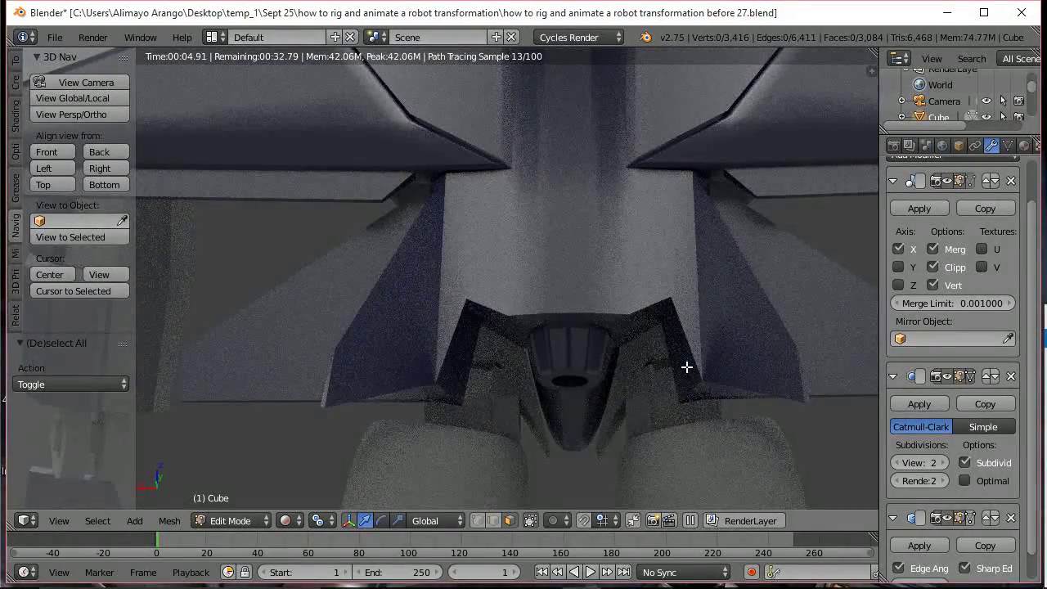
pyautogui.press('z')
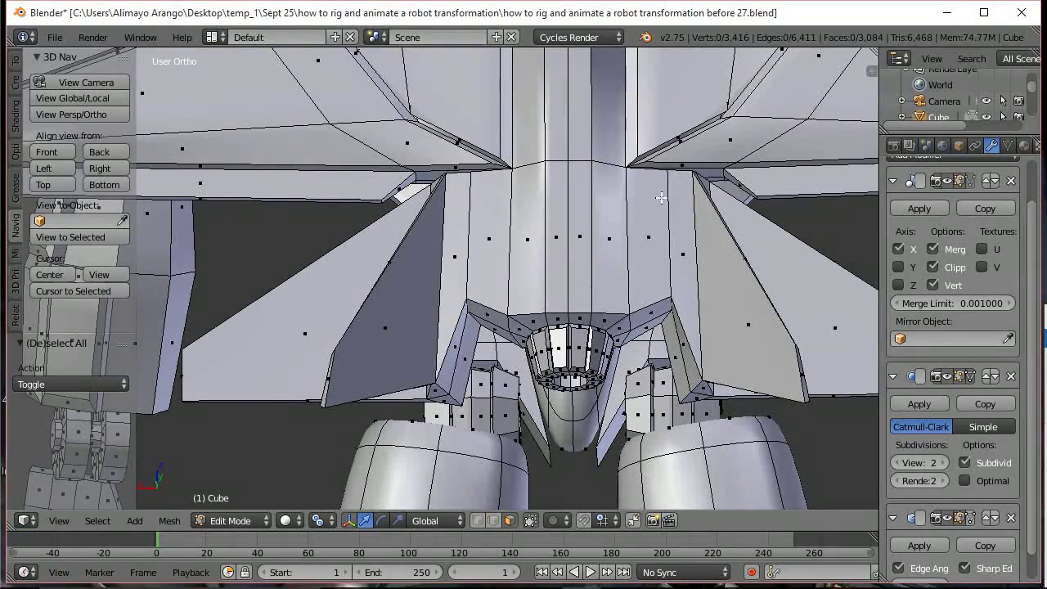
# Extrude the large inner wing face beside the spine with zero offset and hide the Subdivision Surface modifier in the viewport
pyautogui.keyDown('shift'); pyautogui.moveTo(651, 120); pyautogui.dragTo(643, 355, button='middle'); pyautogui.keyUp('shift')
pyautogui.scroll(-2, 643, 355)
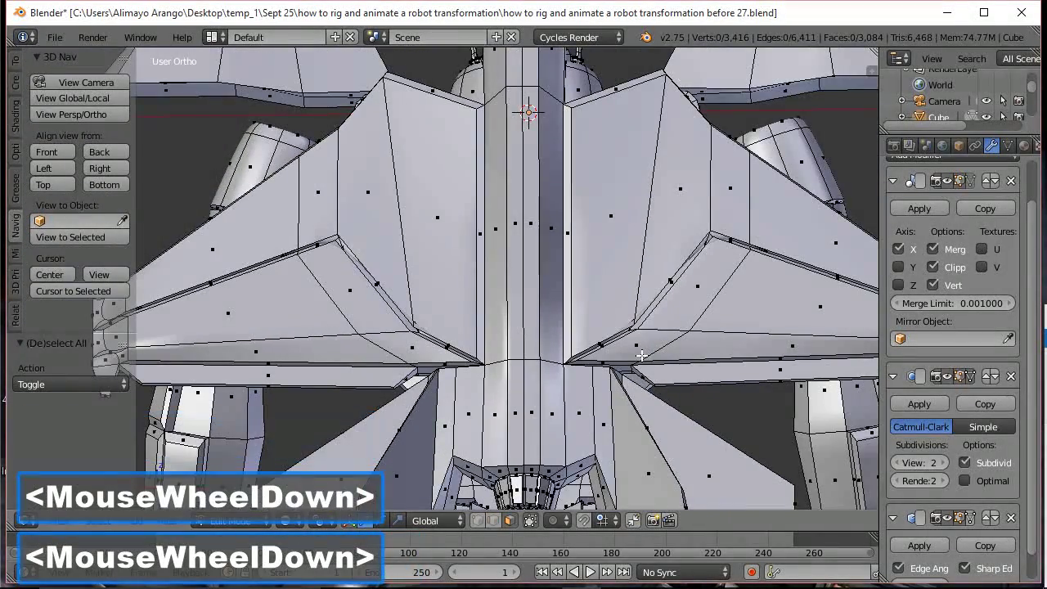
pyautogui.click(624, 200)
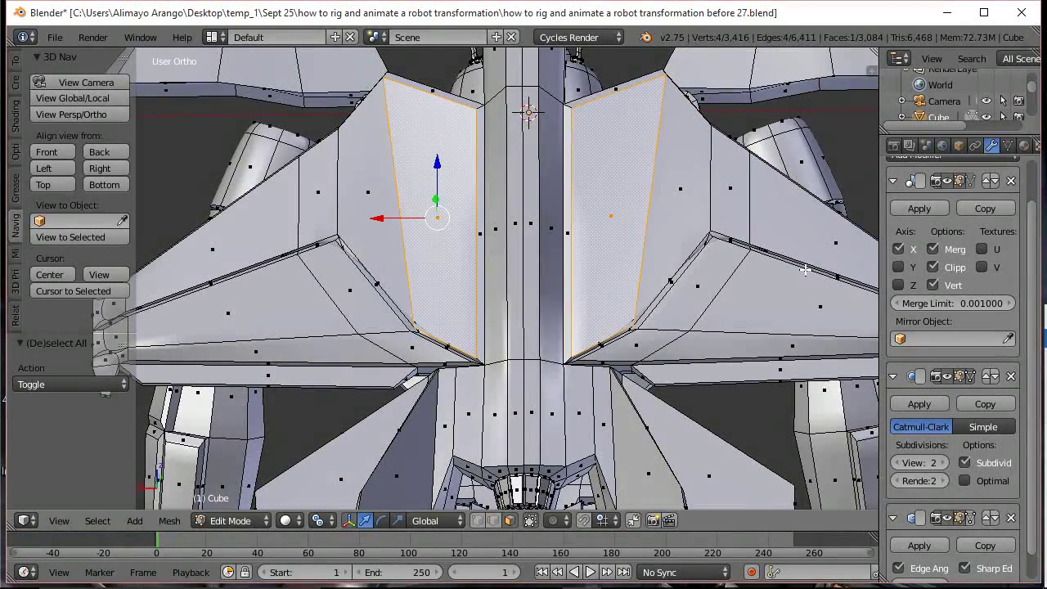
pyautogui.press('e')
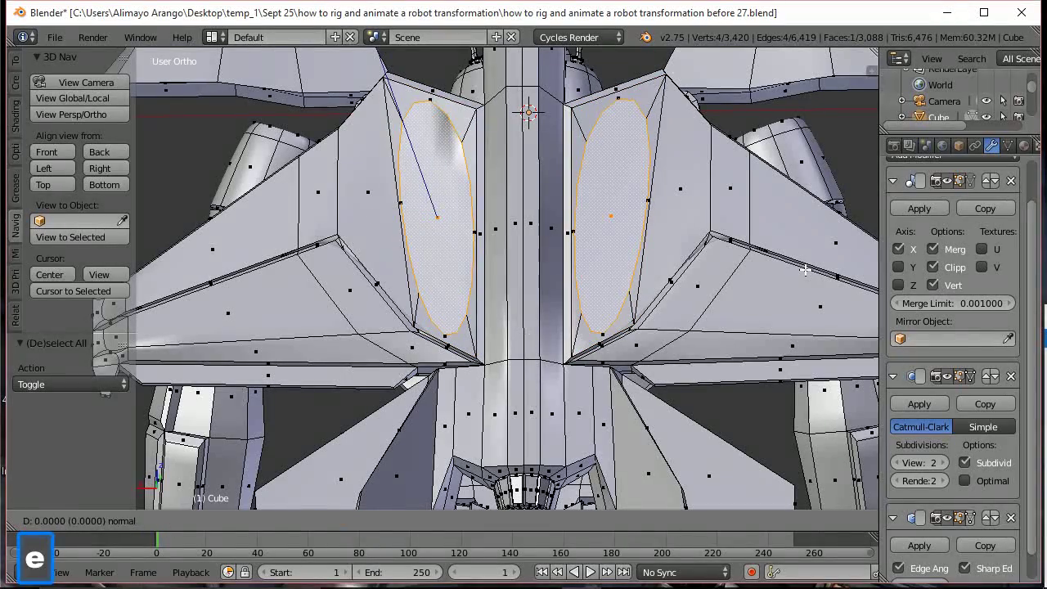
pyautogui.click(806, 270)
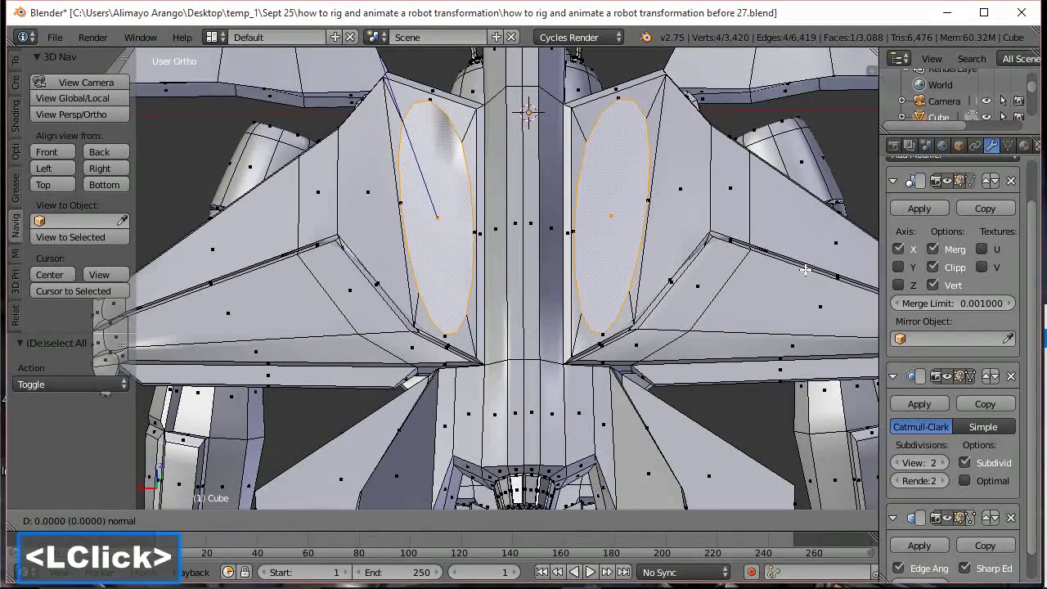
pyautogui.click(948, 378)
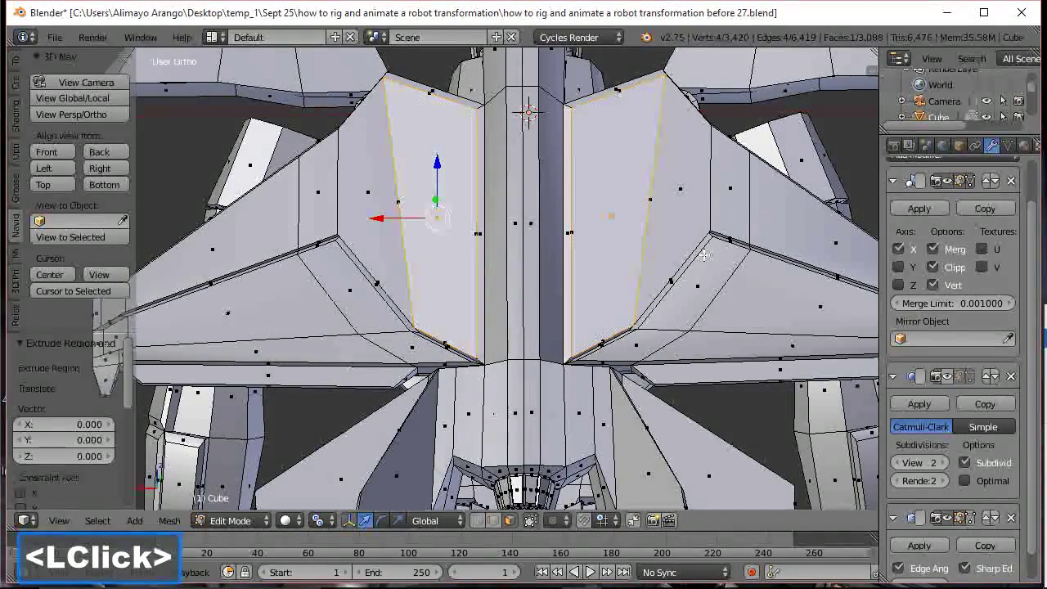
# Scale the extruded inner wing face to about 0.917 and move it about 0.099 along Y
pyautogui.press('s')
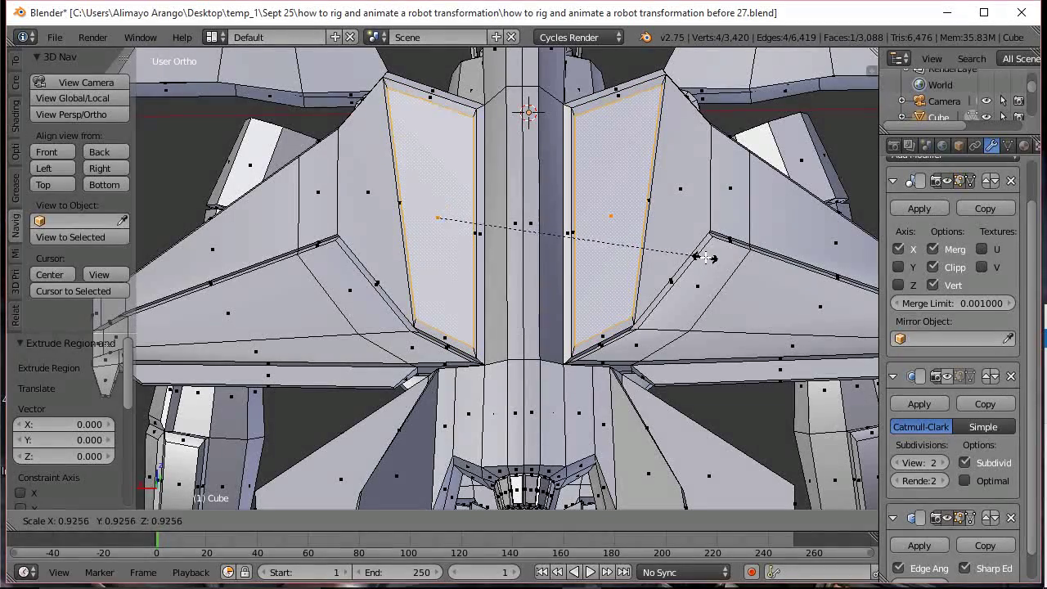
pyautogui.click(704, 257)
pyautogui.moveTo(682, 217); pyautogui.dragTo(402, 227, button='middle')
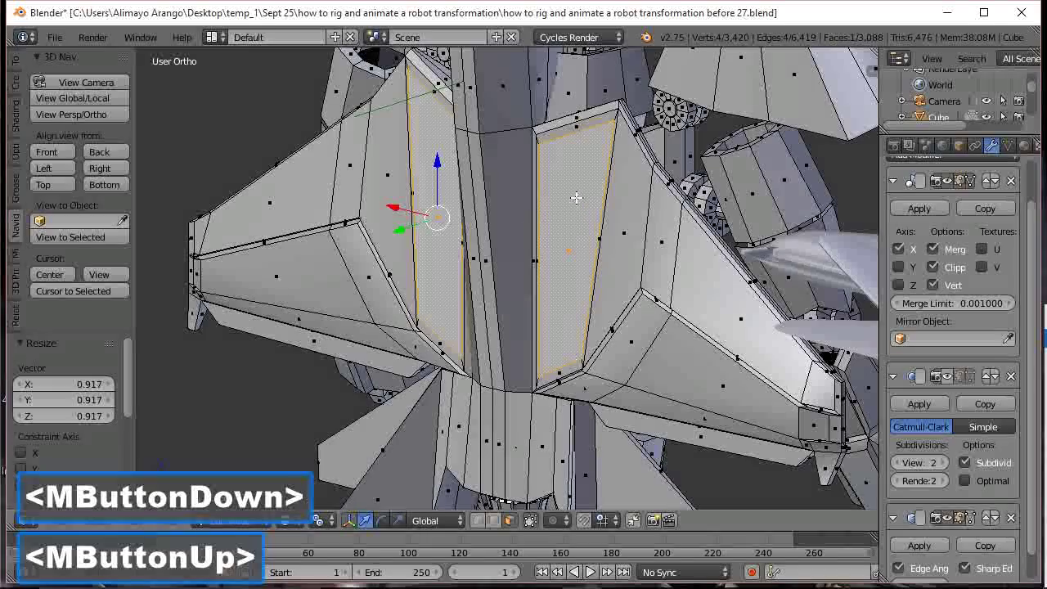
pyautogui.moveTo(402, 226); pyautogui.dragTo(399, 228)
pyautogui.moveTo(553, 255); pyautogui.dragTo(591, 239, button='middle')
pyautogui.scroll(-1, 648, 268)
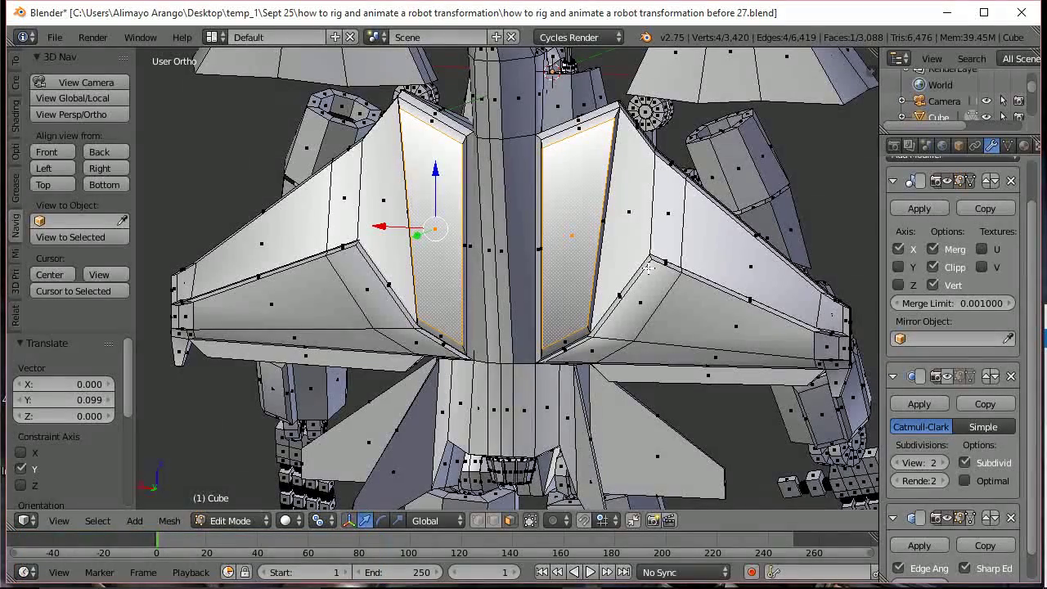
# Check the raised inner wing panels in rendered shading and return to solid view
pyautogui.hotkey('shift', 'z')
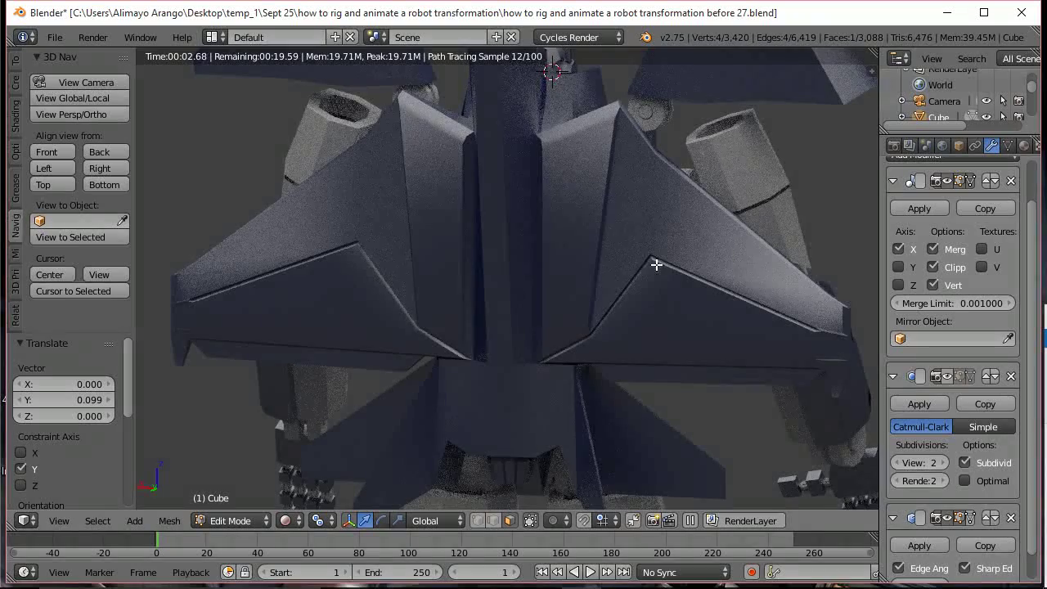
pyautogui.hotkey('shift', 'z')
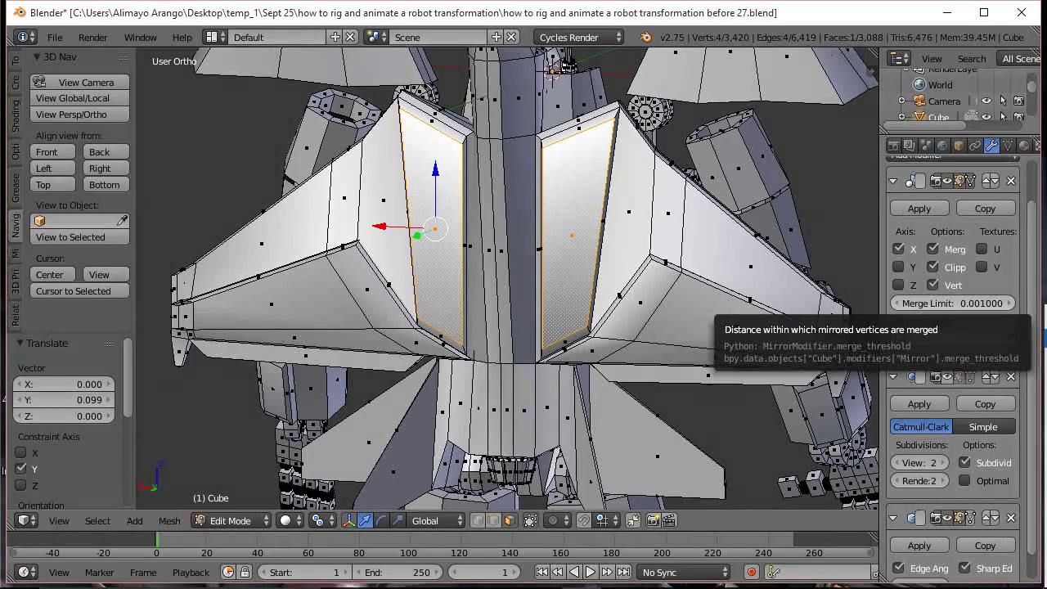
# Circle-select the border faces along the raised wing panel's upper, lower and outer edges, leaving out the neighbouring wing face
pyautogui.press('c')
pyautogui.click(556, 332)
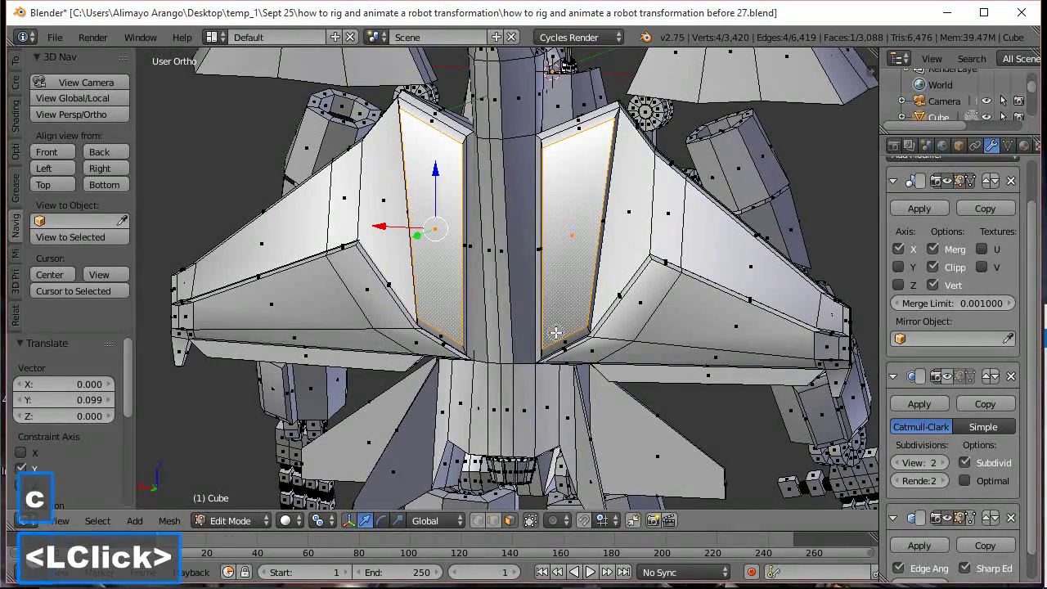
pyautogui.click(566, 319)
pyautogui.click(580, 288)
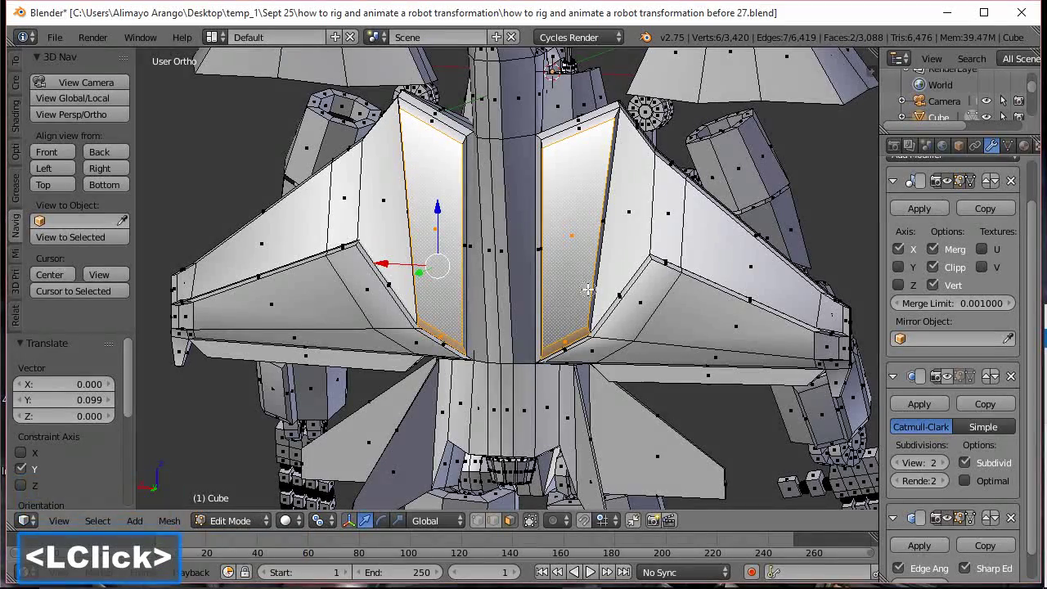
pyautogui.click(584, 291)
pyautogui.click(583, 140)
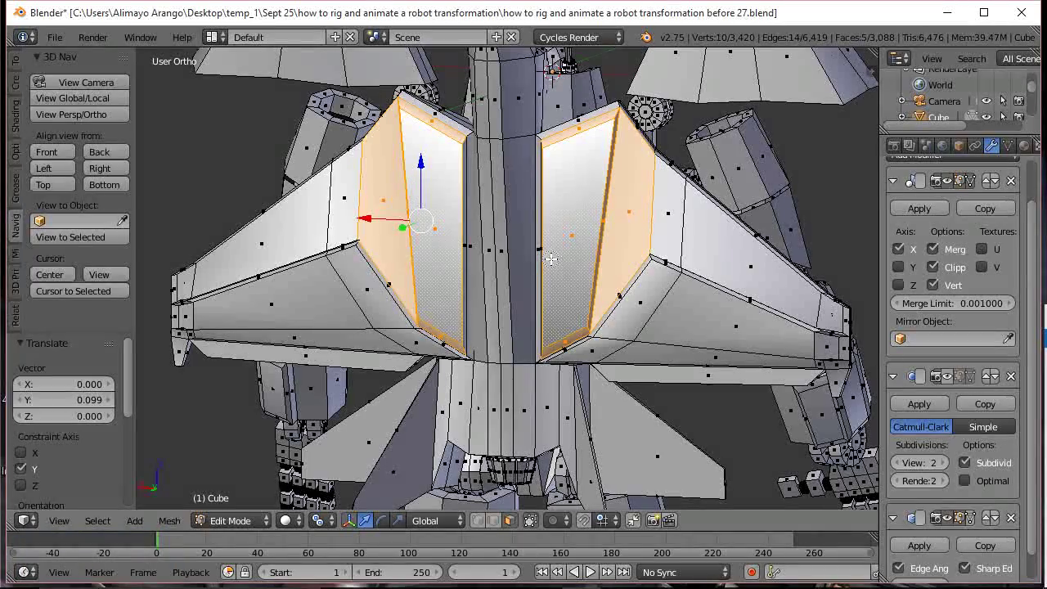
pyautogui.middleClick(637, 224)
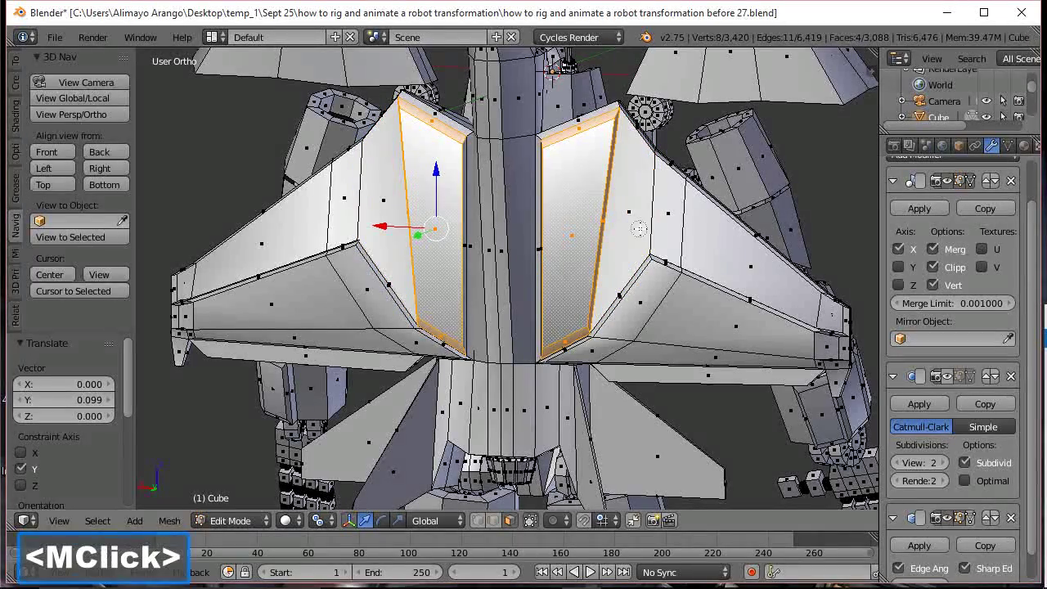
pyautogui.rightClick(556, 271)
# Add the narrow border face on the spine side of the raised wing panel to the selection
pyautogui.moveTo(535, 306); pyautogui.dragTo(600, 298, button='middle')
pyautogui.scroll(4, 599, 298)
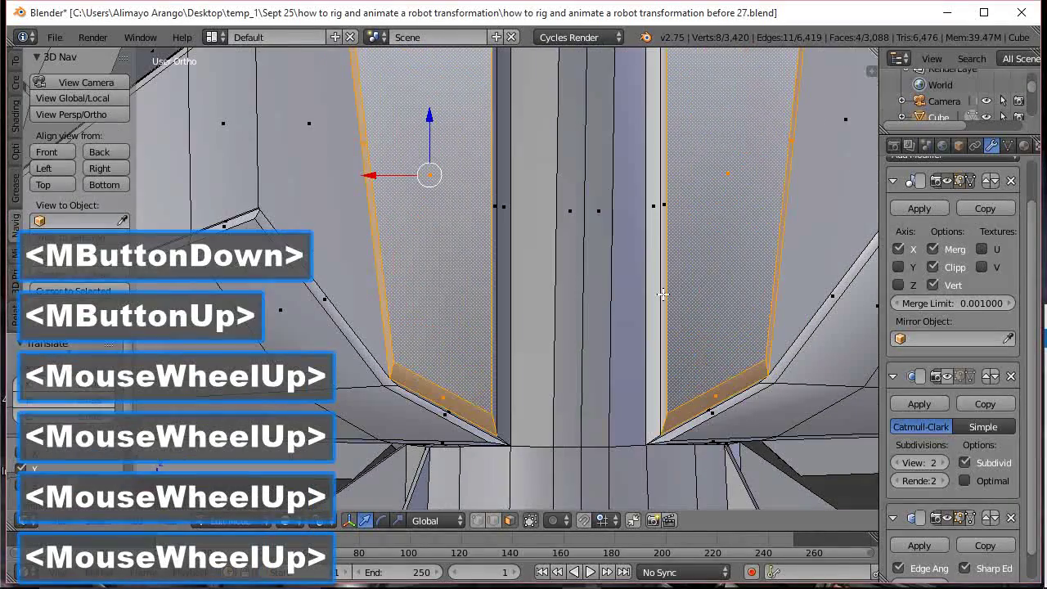
pyautogui.press('c')
pyautogui.moveTo(677, 286); pyautogui.dragTo(717, 238)
pyautogui.rightClick(718, 238)
pyautogui.scroll(-2, 730, 214)
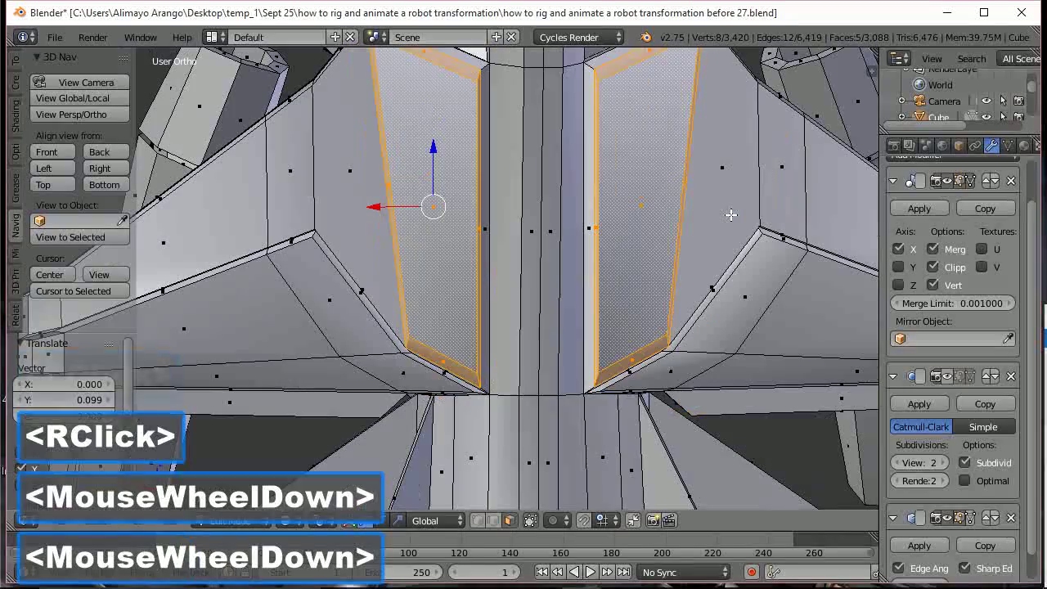
# Set the mean crease to 1.00 for the edges of the selected back panels beside the spine
pyautogui.press('n')
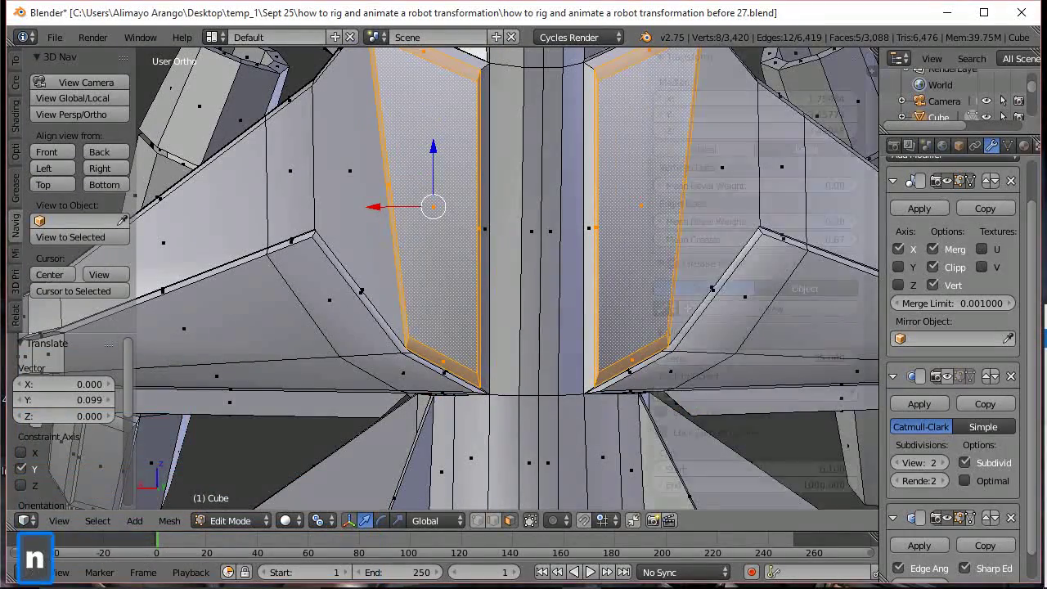
pyautogui.click(720, 240)
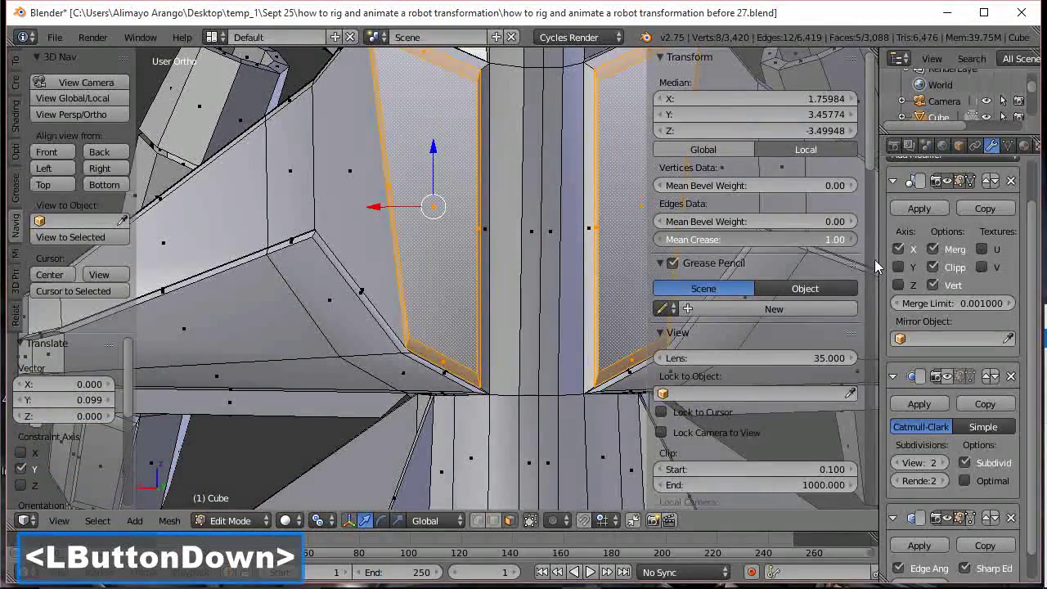
pyautogui.moveTo(875, 266); pyautogui.dragTo(874, 266)
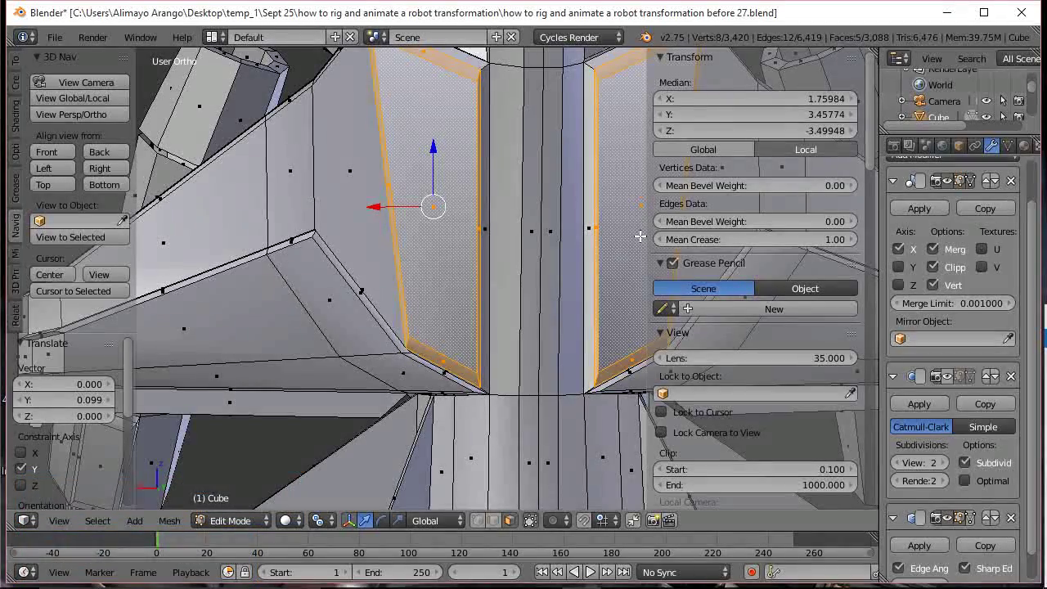
pyautogui.press('n')
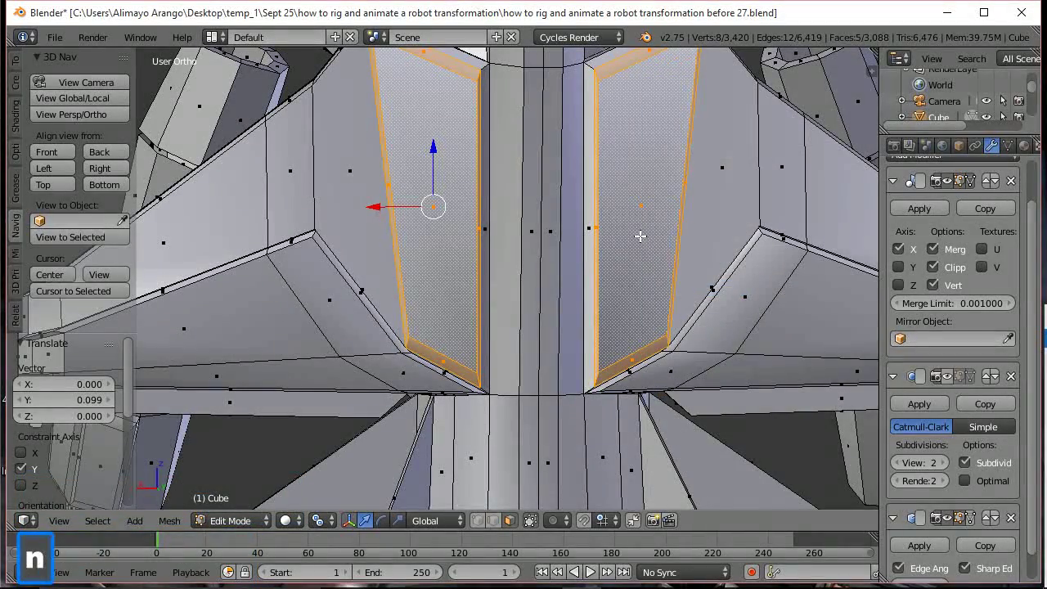
# Show the Subdivision Surface modifier in Edit Mode and preview the wings and back in rendered shading
pyautogui.click(949, 379)
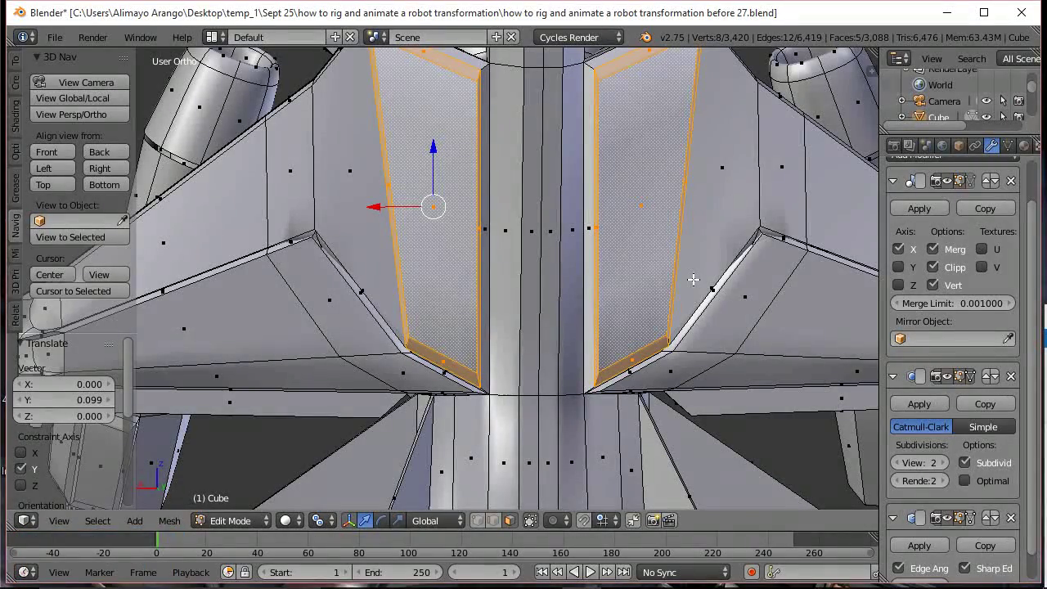
pyautogui.hotkey('shift', 'z')
pyautogui.scroll(-1, 693, 279)
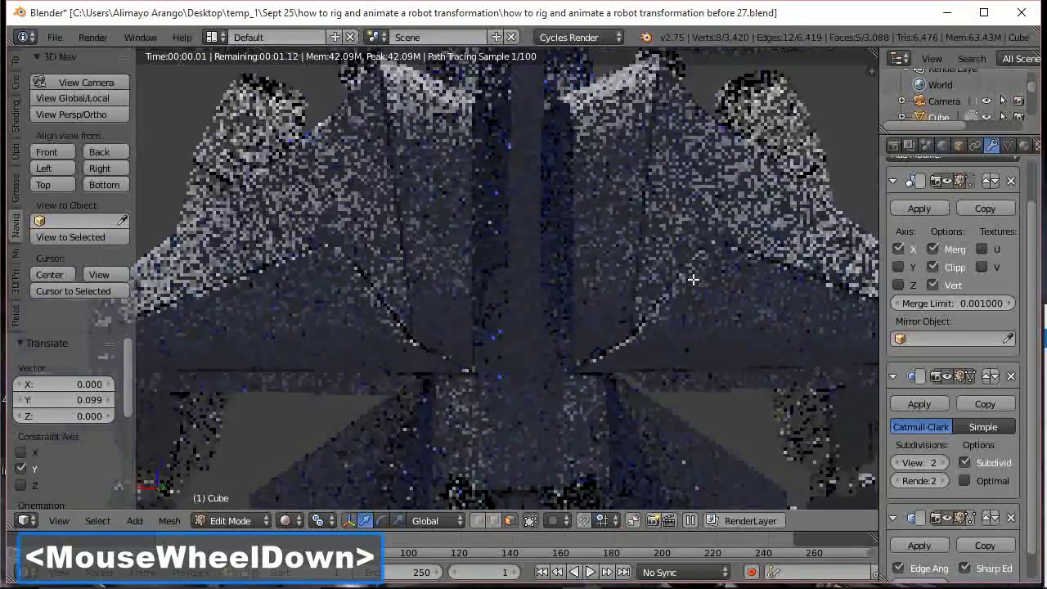
pyautogui.scroll(-3, 693, 279)
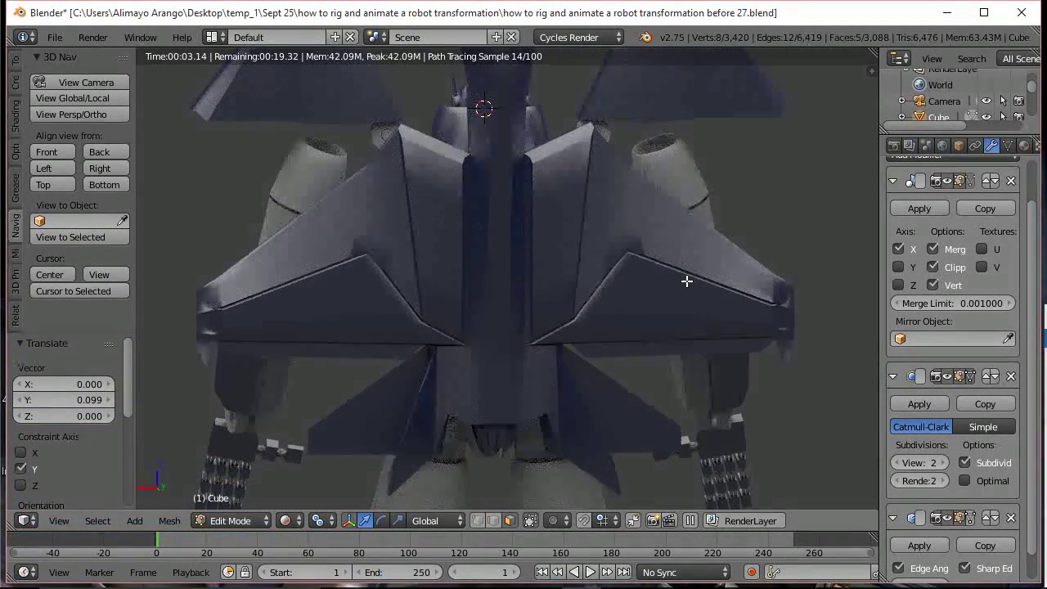
pyautogui.press('z')
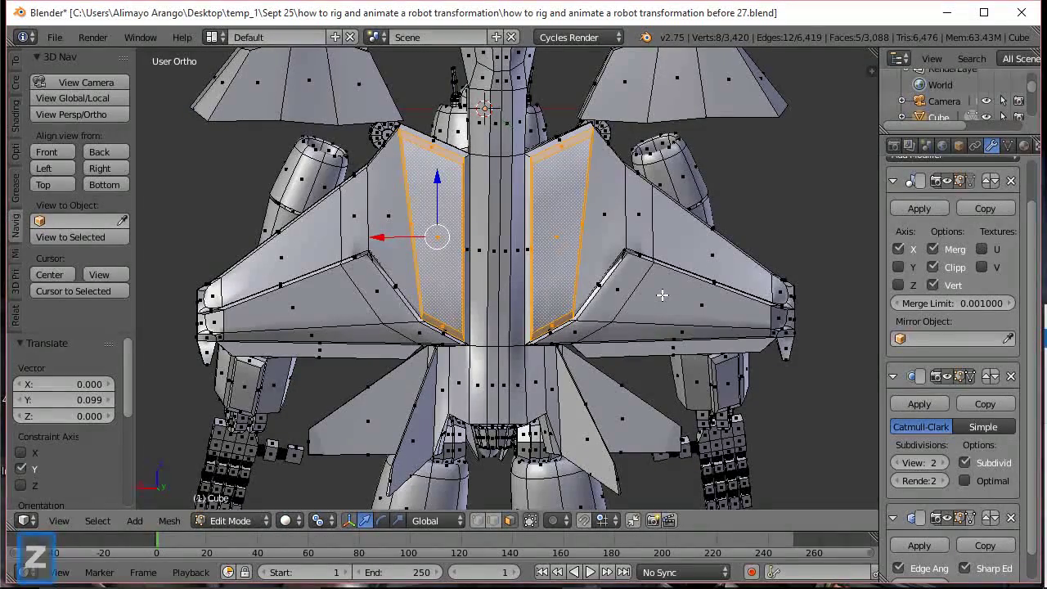
# Clear the face selection and preview the whole robot from the front in rendered shading
pyautogui.press('a')
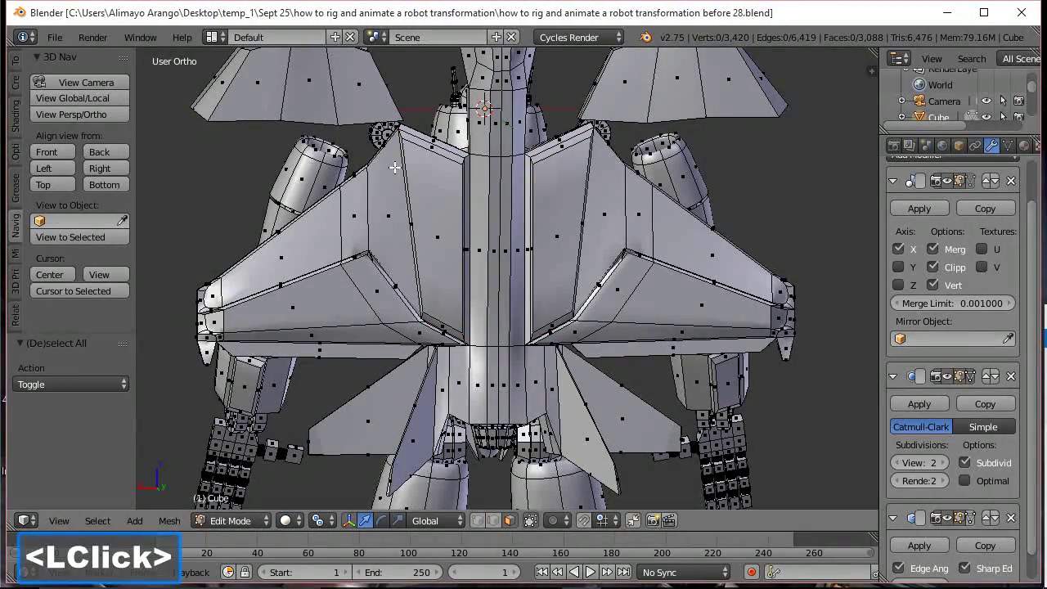
pyautogui.moveTo(368, 238); pyautogui.dragTo(655, 270, button='middle')
pyautogui.scroll(-4, 592, 294)
pyautogui.keyDown('shift'); pyautogui.moveTo(612, 339); pyautogui.dragTo(691, 269, button='middle'); pyautogui.keyUp('shift')
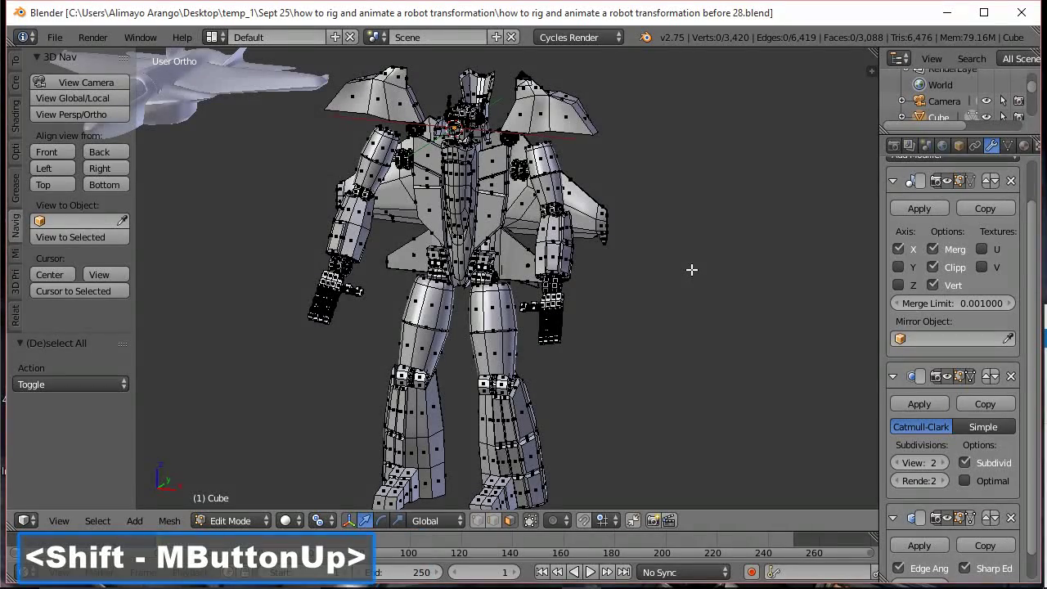
pyautogui.press('z')
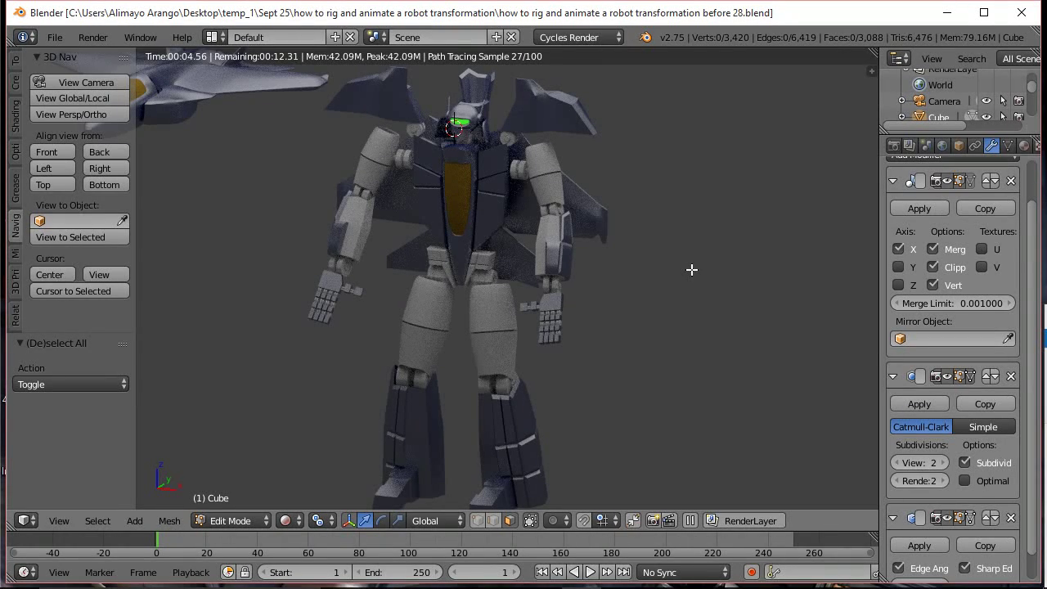
pyautogui.press('z')
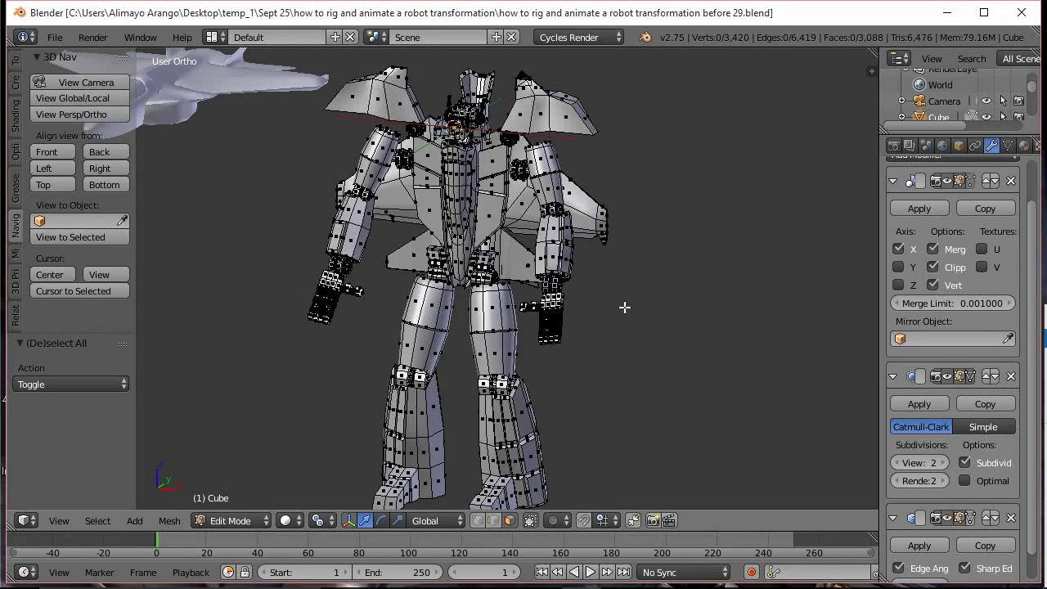
# Set the pivot point to Median Point
pyautogui.click(319, 521)
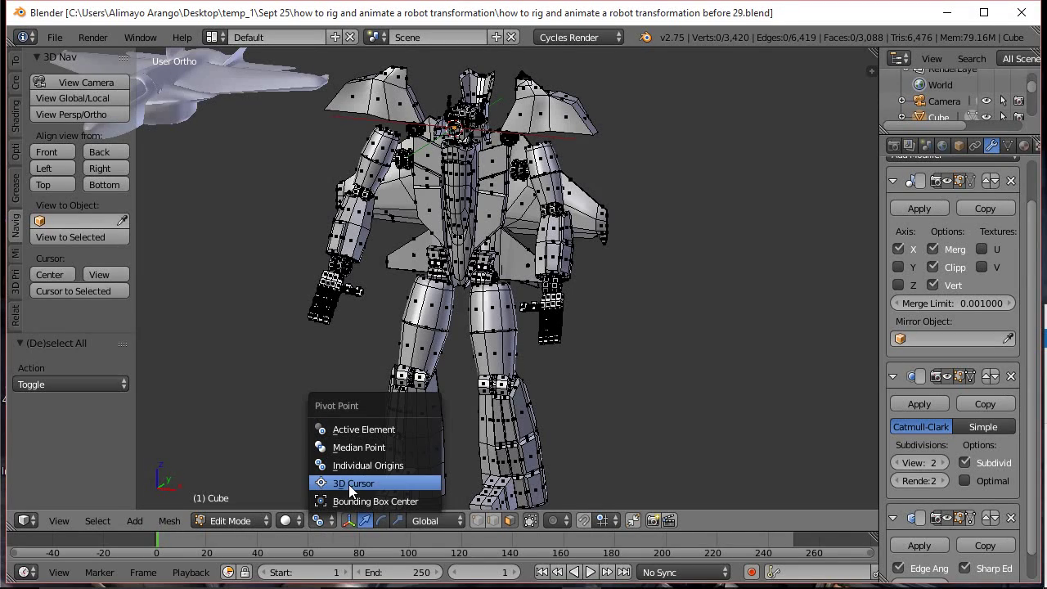
pyautogui.click(360, 448)
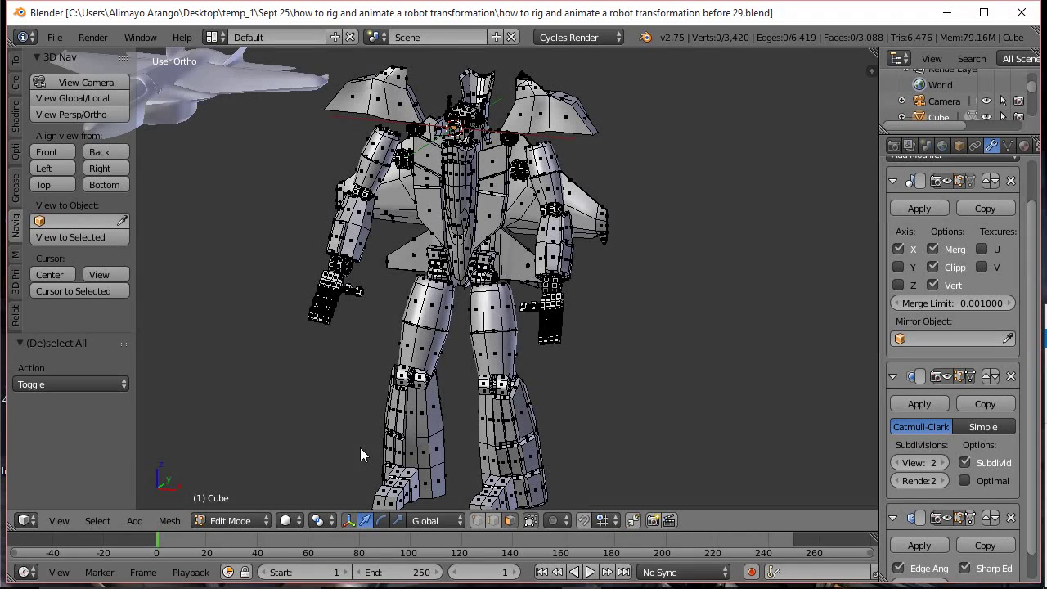
# Return the robot mesh to Object Mode and save the file as "how to rig and animate a robot transformation before 30.blend"
pyautogui.click(258, 522)
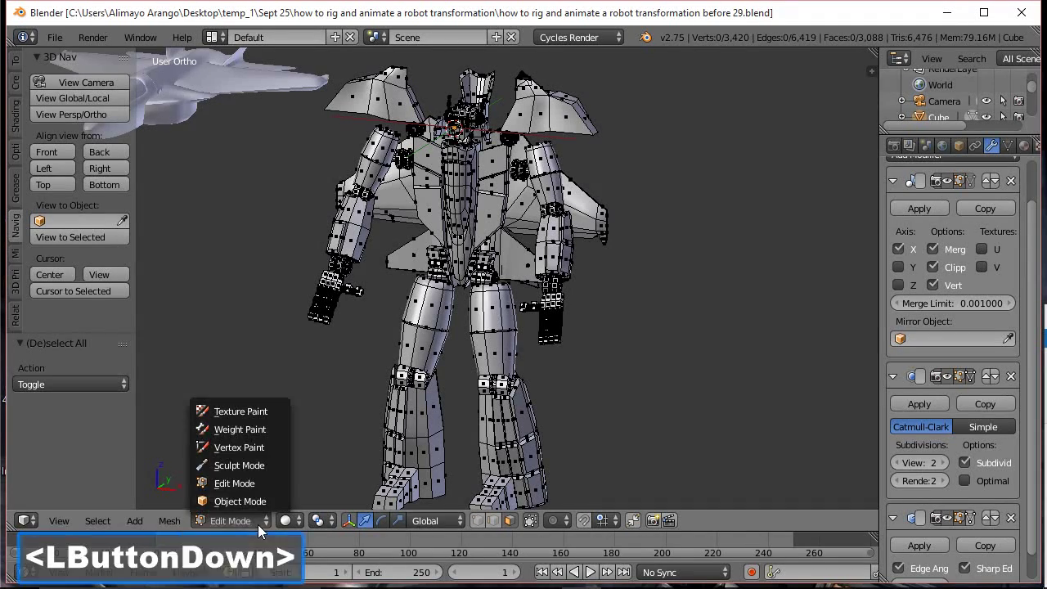
pyautogui.click(261, 501)
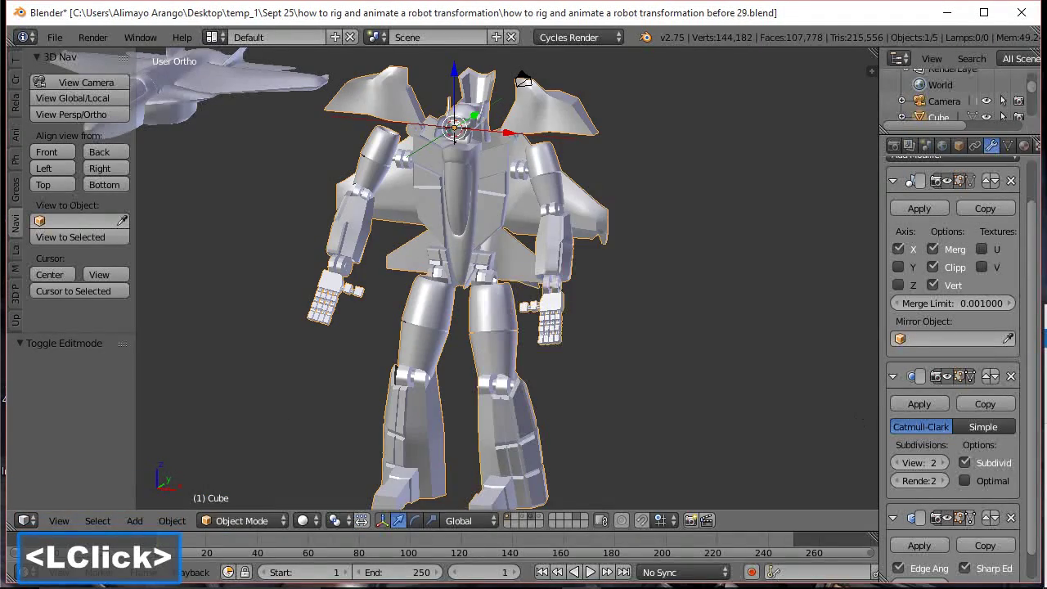
pyautogui.click(135, 140)
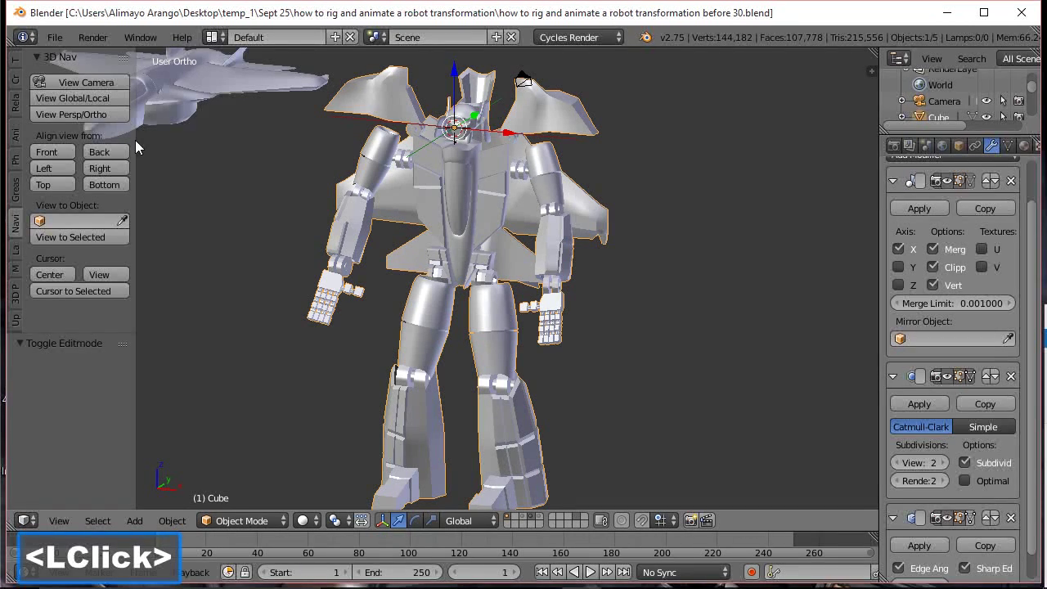
# Add a single-bone armature at the 3D cursor in front view and turn on its X-Ray display
pyautogui.click(47, 152)
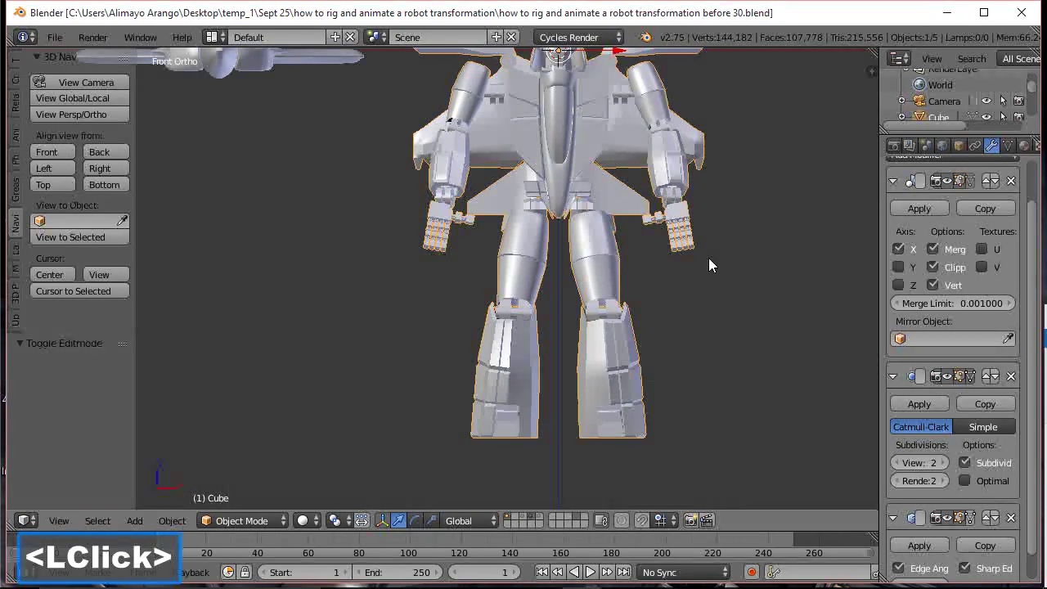
pyautogui.keyDown('shift'); pyautogui.moveTo(764, 203); pyautogui.dragTo(683, 308, button='middle'); pyautogui.keyUp('shift')
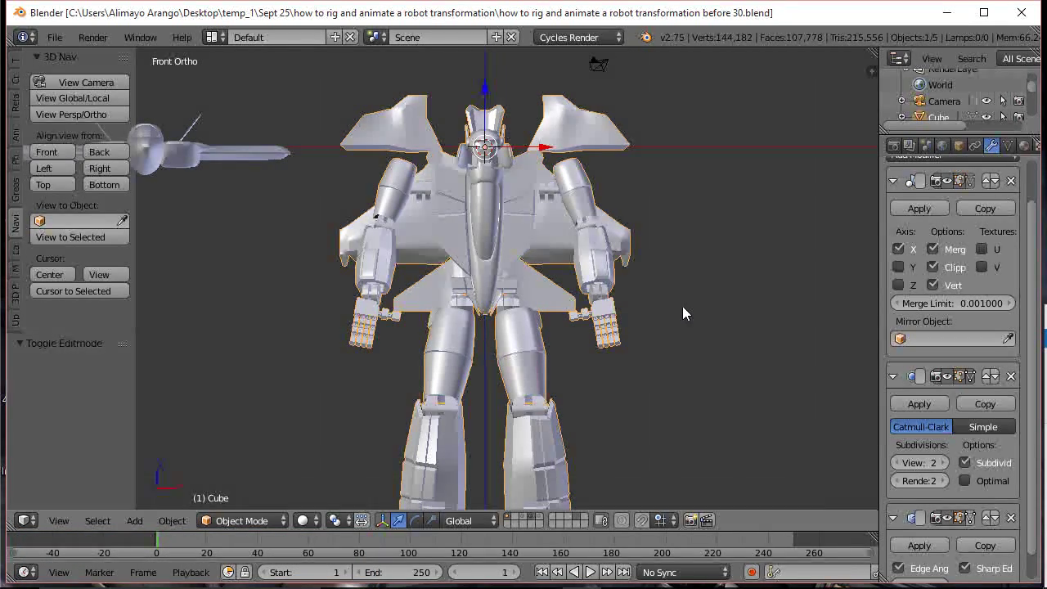
pyautogui.hotkey('shift', 'a')
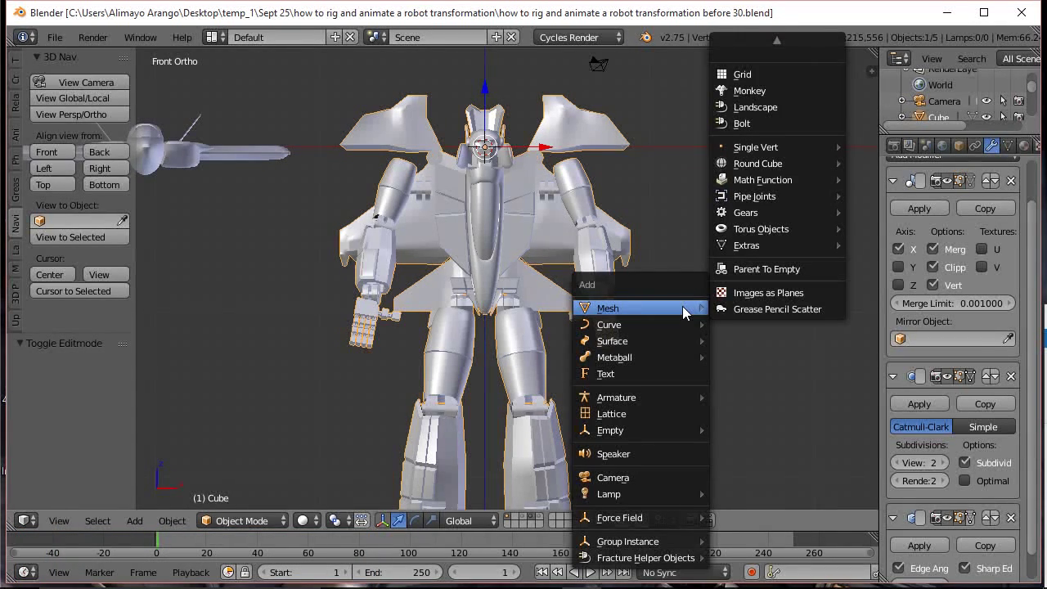
pyautogui.moveTo(646, 397)
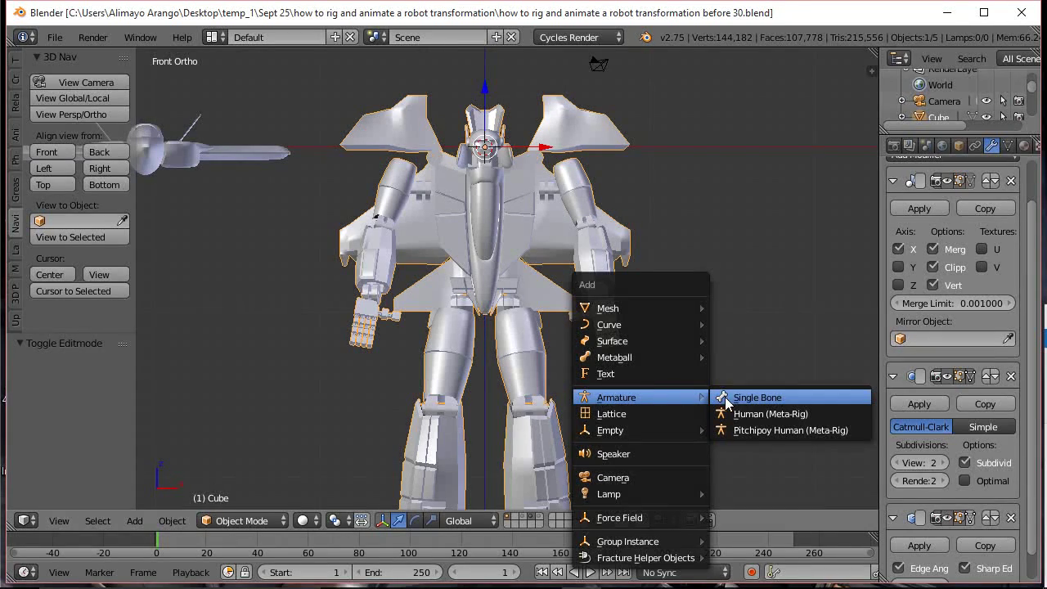
pyautogui.click(760, 399)
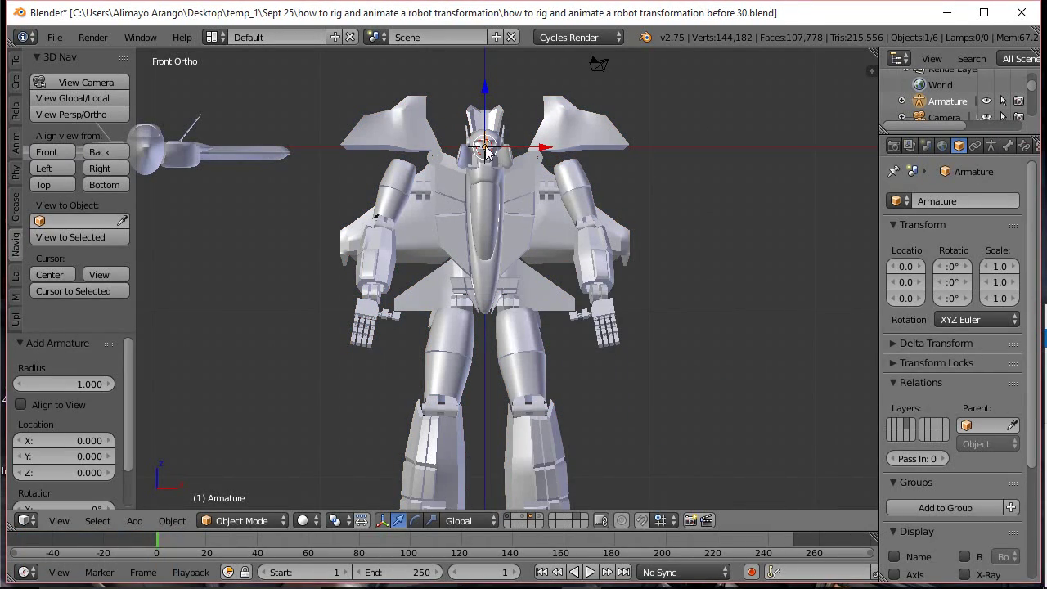
pyautogui.scroll(2, 499, 152)
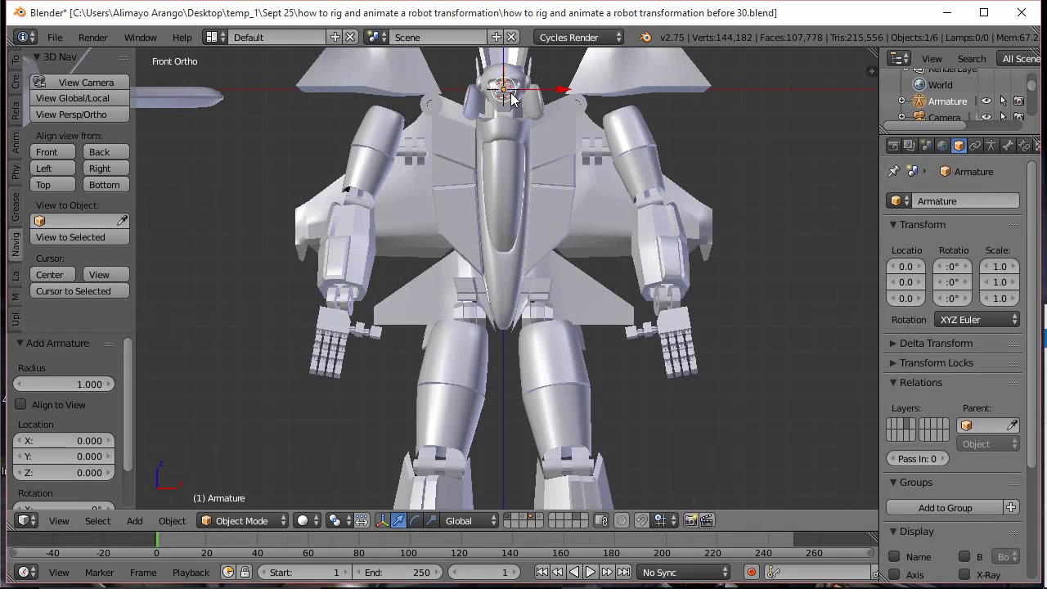
pyautogui.click(991, 145)
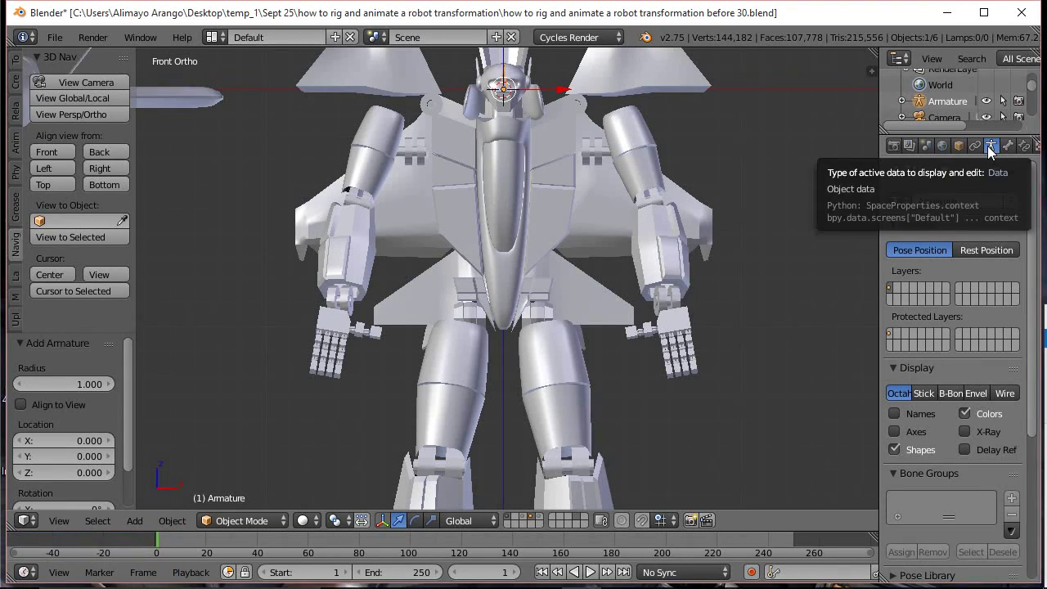
pyautogui.click(966, 432)
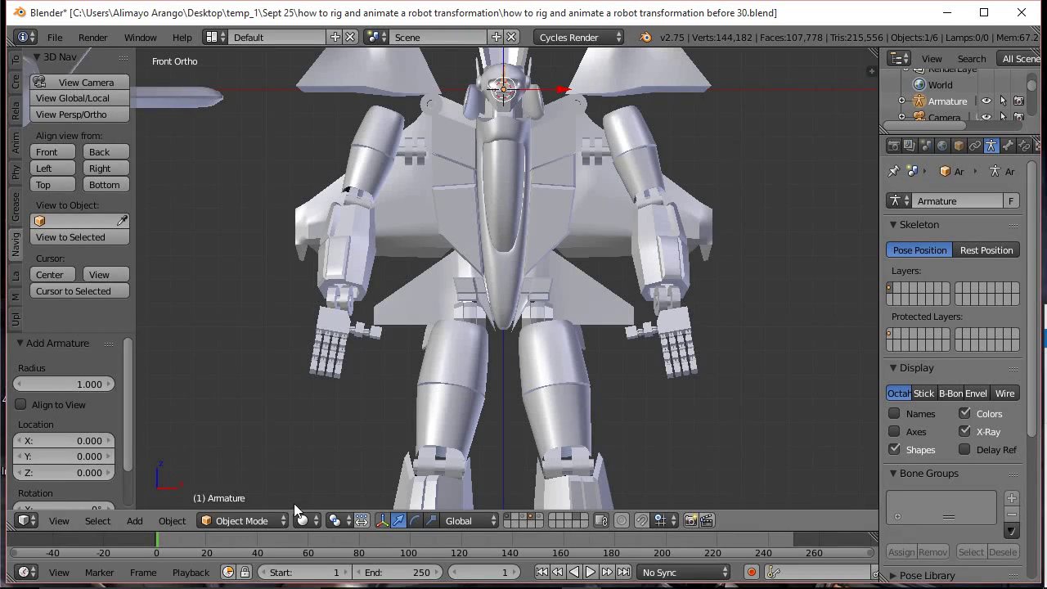
# Put the armature in Edit Mode and save the file as "how to rig and animate a robot transformation before 31.blend"
pyautogui.click(274, 520)
pyautogui.click(271, 483)
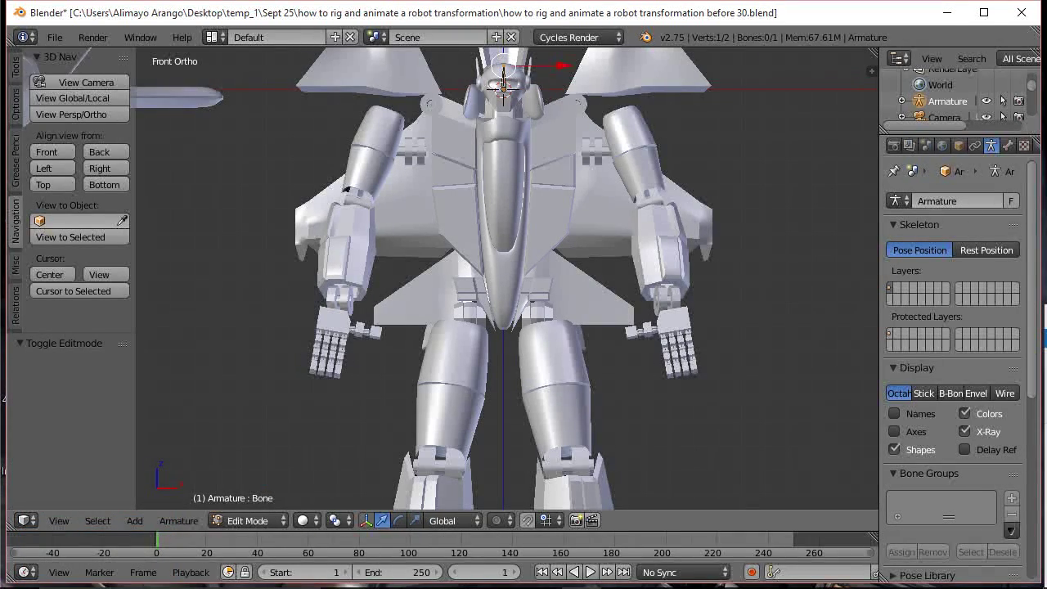
pyautogui.hotkey('ctrl', 'alt', 's')
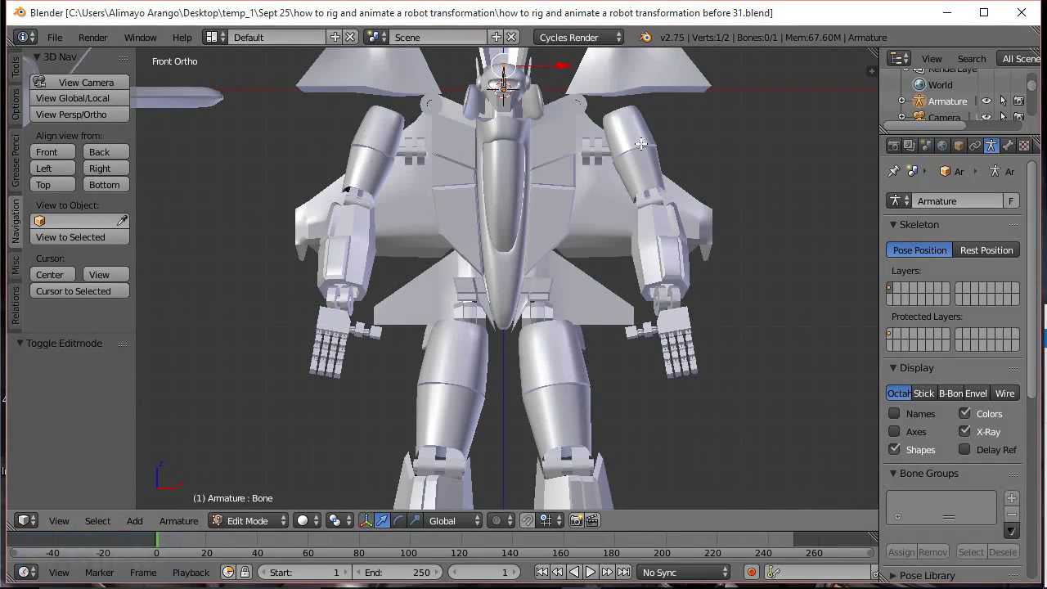
# Select the whole bone and lower it from the head to the pelvis with Z moves of -5.300 and -4.057
pyautogui.keyDown('shift'); pyautogui.moveTo(641, 144); pyautogui.dragTo(633, 291, button='middle'); pyautogui.keyUp('shift')
pyautogui.scroll(2, 632, 306)
pyautogui.scroll(2, 631, 305)
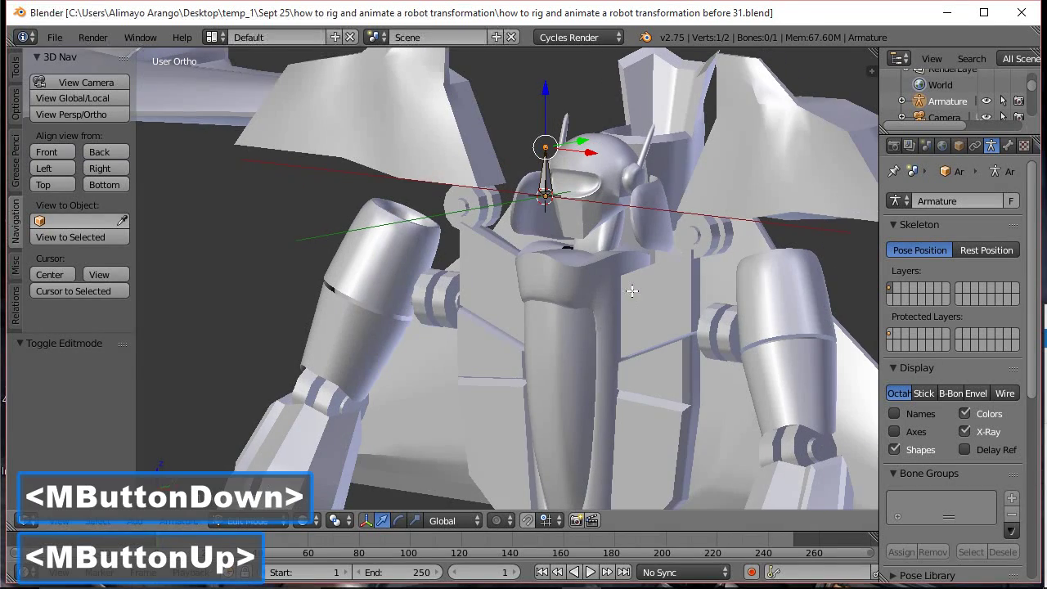
pyautogui.click(546, 177)
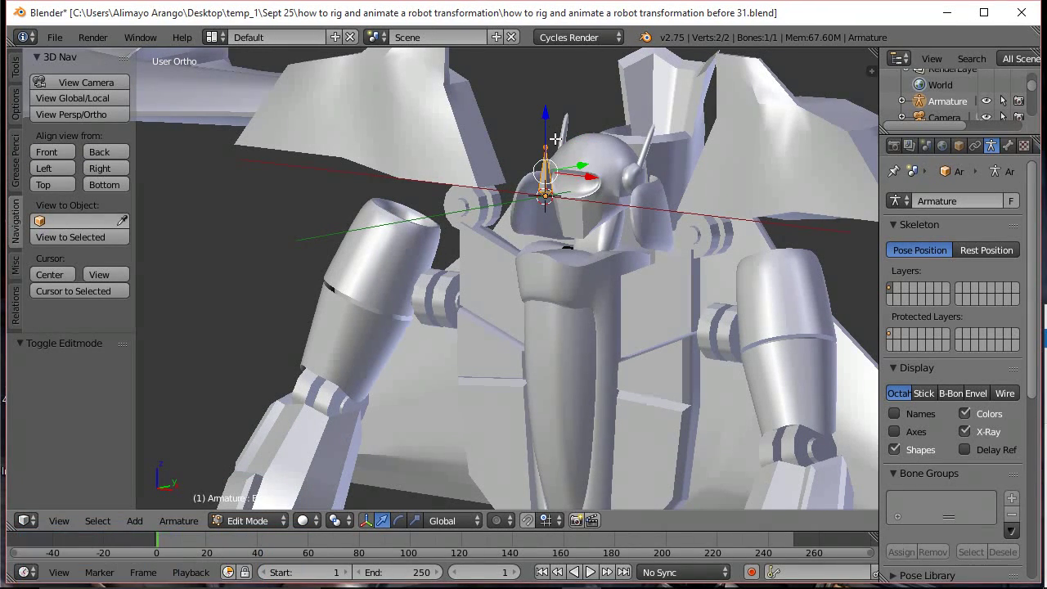
pyautogui.moveTo(547, 115); pyautogui.dragTo(587, 344)
pyautogui.scroll(-3, 587, 344)
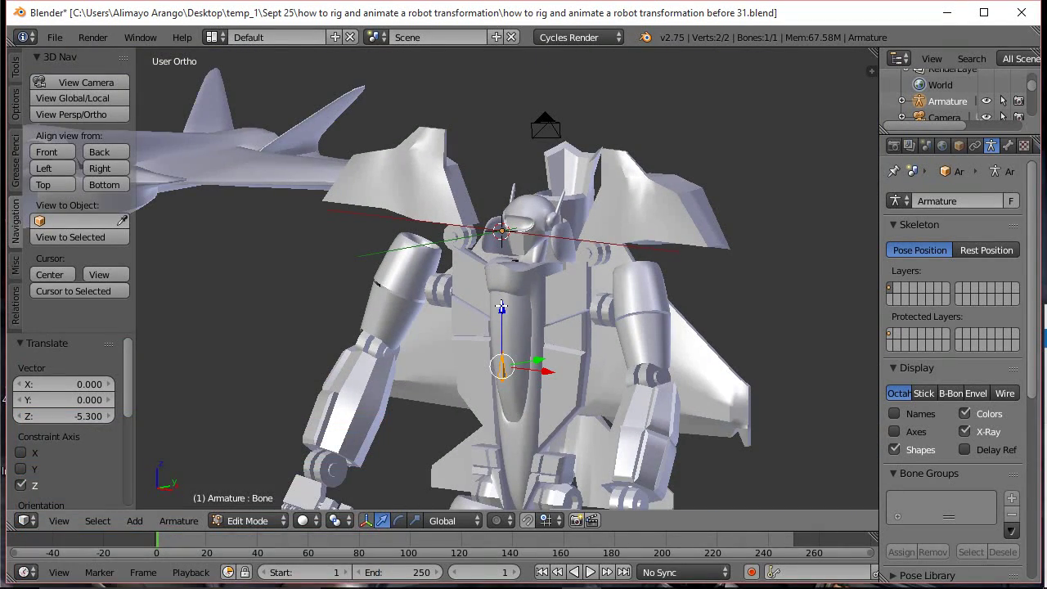
pyautogui.moveTo(501, 306); pyautogui.dragTo(502, 421)
pyautogui.scroll(-1, 523, 393)
pyautogui.keyDown('shift'); pyautogui.moveTo(532, 398); pyautogui.dragTo(519, 281, button='middle'); pyautogui.keyUp('shift')
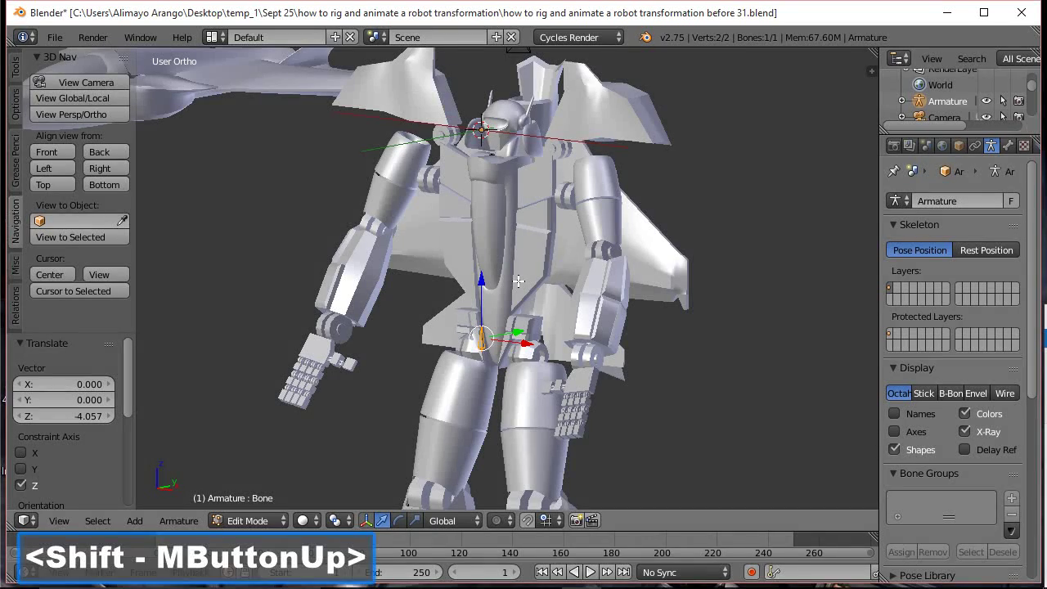
# Shift the bone along the Y axis to the rear of the pelvis, finishing with a Y move of -1.563
pyautogui.moveTo(571, 303); pyautogui.dragTo(531, 328, button='middle')
pyautogui.moveTo(532, 329); pyautogui.dragTo(615, 321)
pyautogui.moveTo(692, 303); pyautogui.dragTo(599, 327, button='middle')
pyautogui.moveTo(624, 327); pyautogui.dragTo(580, 321)
pyautogui.moveTo(652, 303); pyautogui.dragTo(542, 324, button='middle')
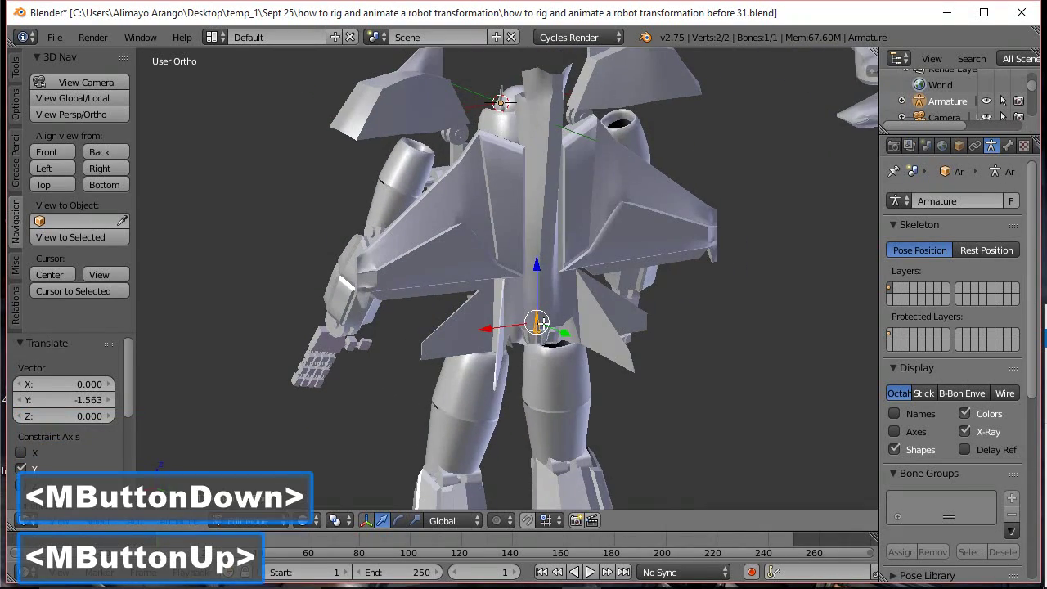
# Select the bone's tip and raise it along Z up the robot's back to near the fin's top, ending with a 1.532 move
pyautogui.scroll(8, 542, 325)
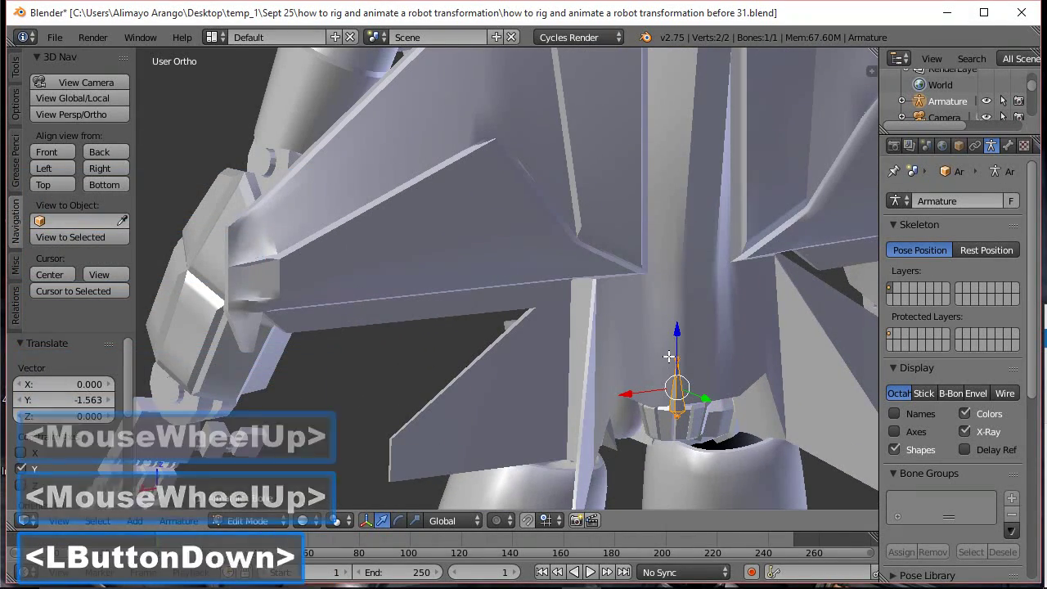
pyautogui.click(668, 356)
pyautogui.moveTo(678, 300); pyautogui.dragTo(683, 129)
pyautogui.scroll(-3, 703, 144)
pyautogui.scroll(-2, 703, 144)
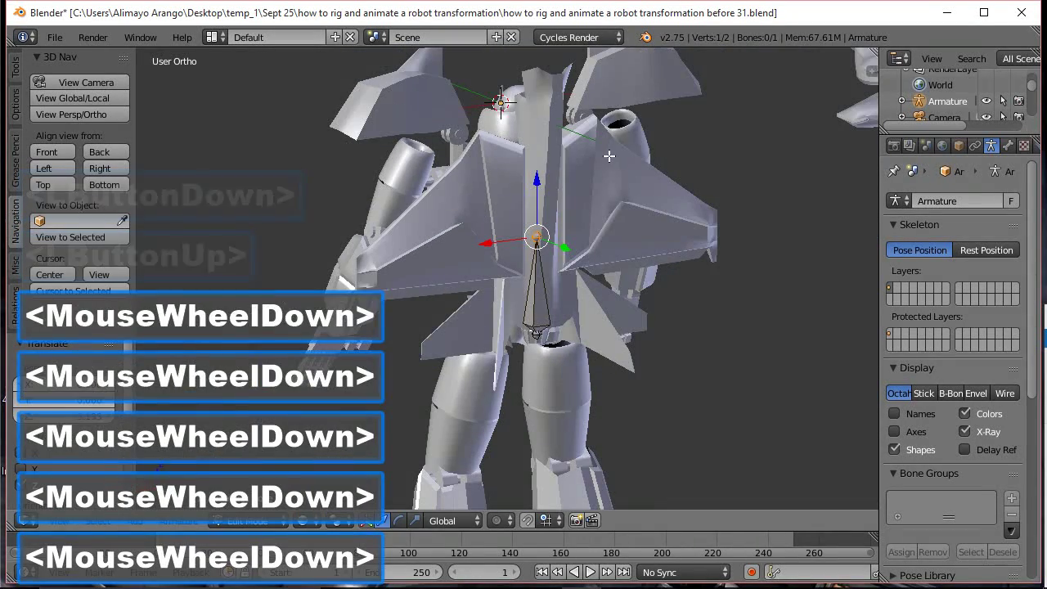
pyautogui.moveTo(534, 189); pyautogui.dragTo(544, 54)
pyautogui.click(544, 53)
pyautogui.moveTo(547, 241); pyautogui.dragTo(635, 205, button='middle')
pyautogui.scroll(-1, 634, 205)
pyautogui.moveTo(522, 80); pyautogui.dragTo(529, 51)
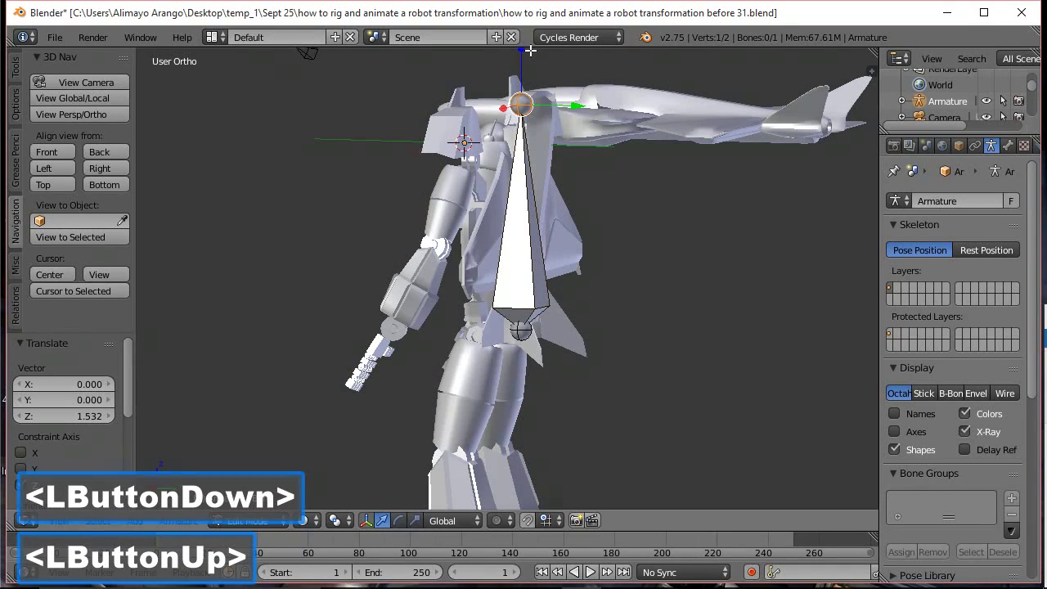
# Save the file as "how to rig and animate a robot transformation before 32.blend" and adjust the bone tip's height along Z, ending with a 1.096 move
pyautogui.click(671, 19)
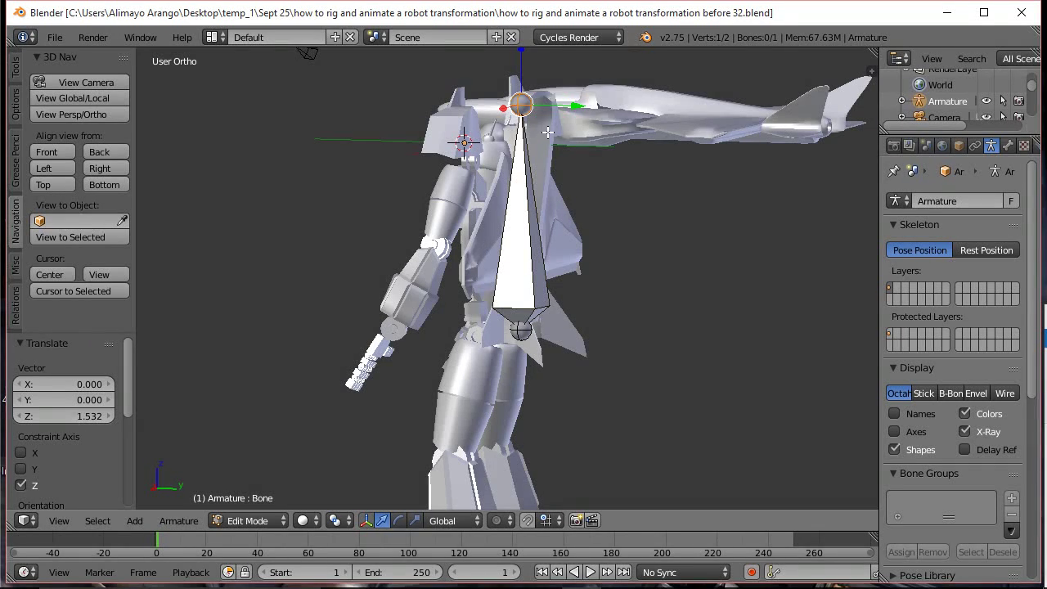
pyautogui.moveTo(580, 204)
pyautogui.mouseDown(button='middle')
pyautogui.moveTo(627, 201)
pyautogui.moveTo(574, 204)
pyautogui.mouseUp(button='middle')
pyautogui.moveTo(522, 58); pyautogui.dragTo(519, 87)
pyautogui.moveTo(523, 119); pyautogui.dragTo(581, 95, button='middle')
pyautogui.moveTo(524, 74)
pyautogui.mouseDown()
pyautogui.moveTo(524, 59)
pyautogui.moveTo(520, 75)
pyautogui.mouseUp()
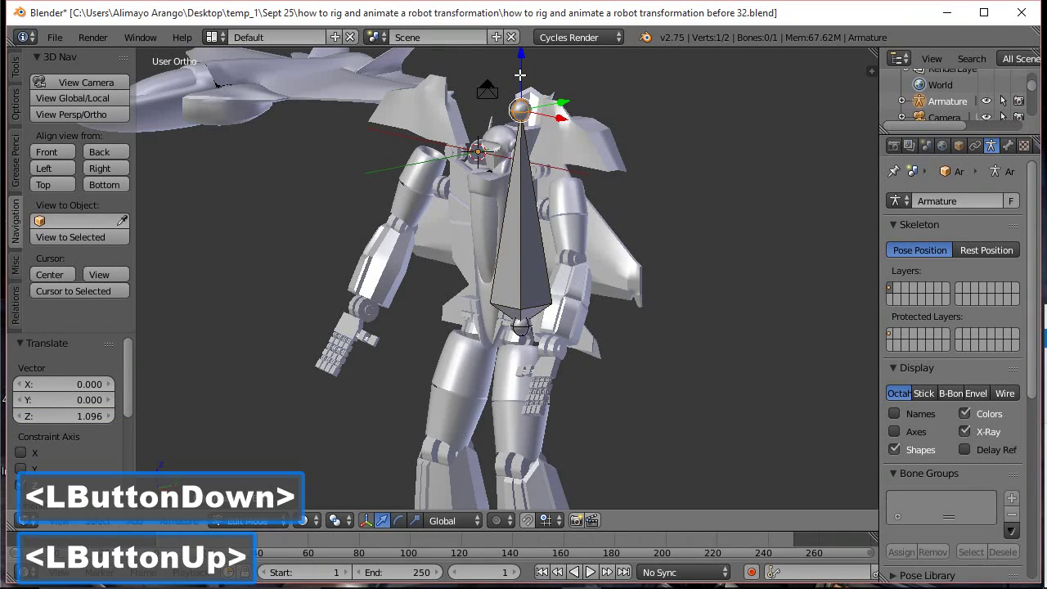
pyautogui.moveTo(673, 173); pyautogui.dragTo(612, 164, button='middle')
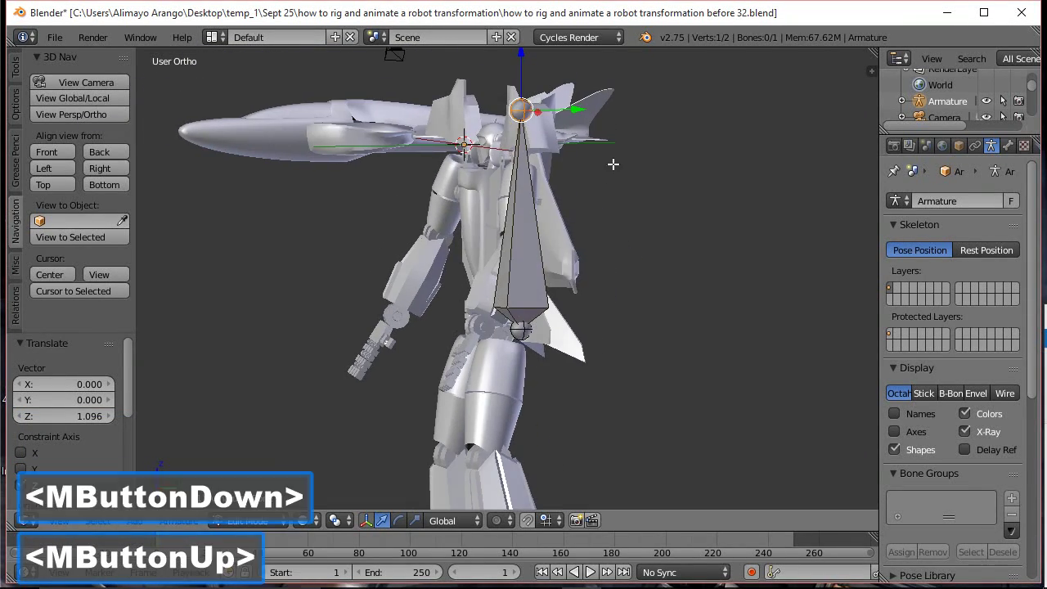
# Extrude a bone from the back bone's tip and pull it forward along Y over the head, finishing with a Y move of -0.566
pyautogui.press('e')
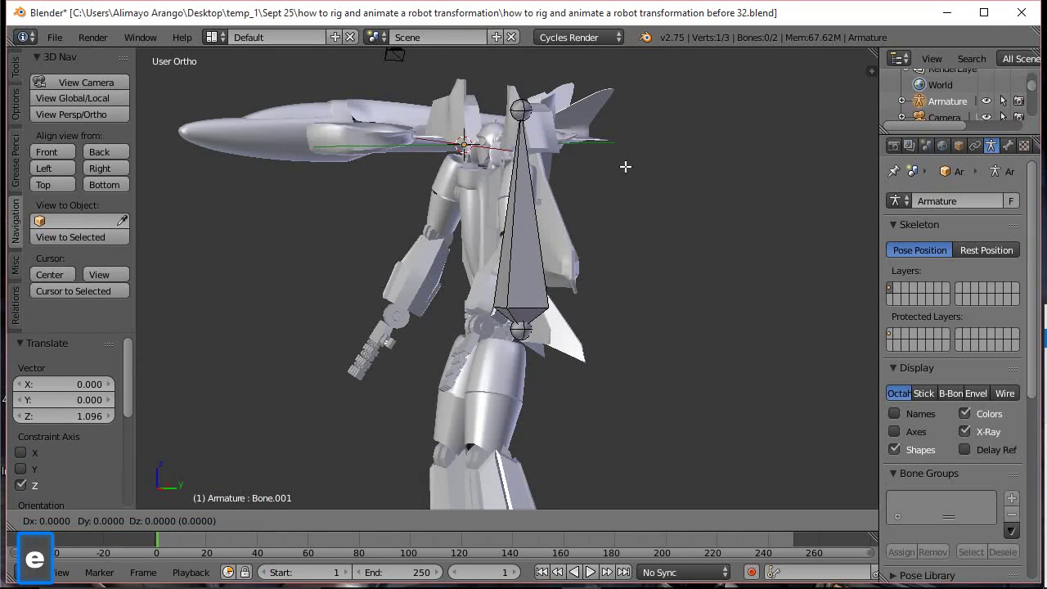
pyautogui.click(625, 166)
pyautogui.moveTo(581, 104); pyautogui.dragTo(540, 114)
pyautogui.moveTo(435, 149); pyautogui.dragTo(548, 119, button='middle')
pyautogui.moveTo(538, 103); pyautogui.dragTo(528, 102)
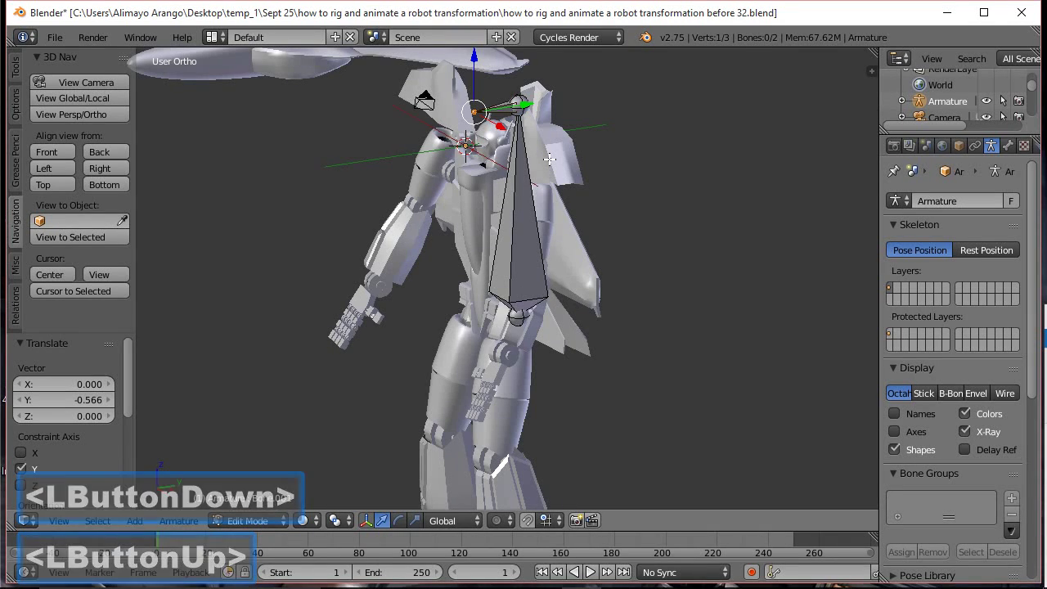
# Extrude a bone from the front tip down to the pelvis and save the file as "how to rig and animate a robot transformation before 33.blend"
pyautogui.press('e')
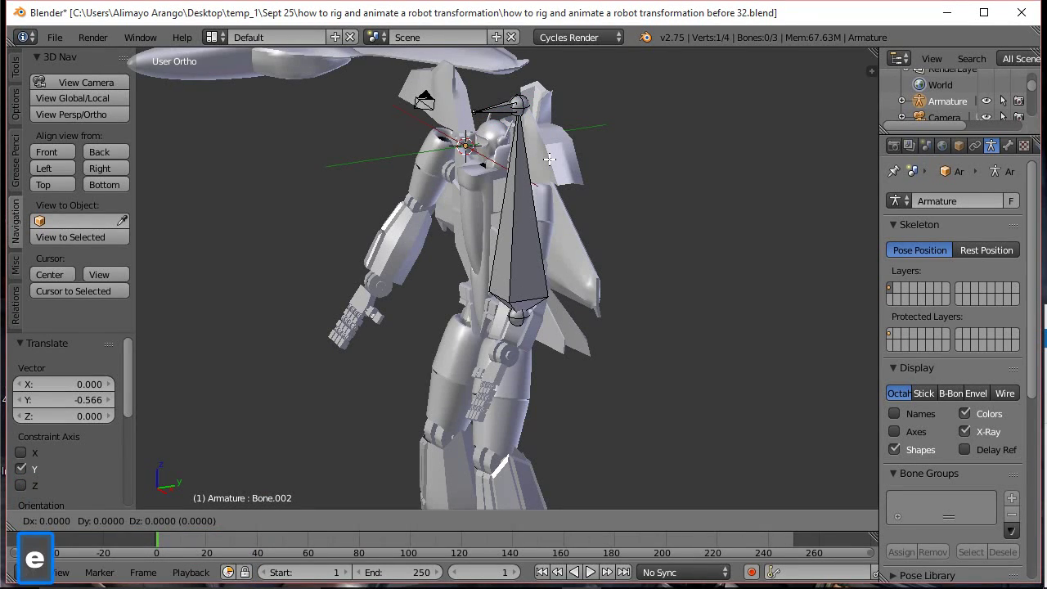
pyautogui.click(549, 159)
pyautogui.moveTo(474, 59); pyautogui.dragTo(465, 249)
pyautogui.moveTo(440, 246); pyautogui.dragTo(633, 238, button='middle')
pyautogui.moveTo(486, 296); pyautogui.dragTo(348, 288, button='middle')
pyautogui.moveTo(534, 252); pyautogui.dragTo(474, 288, button='middle')
pyautogui.moveTo(443, 288); pyautogui.dragTo(507, 297, button='middle')
pyautogui.scroll(2, 567, 253)
pyautogui.keyDown('shift'); pyautogui.moveTo(678, 268); pyautogui.dragTo(613, 346, button='middle'); pyautogui.keyUp('shift')
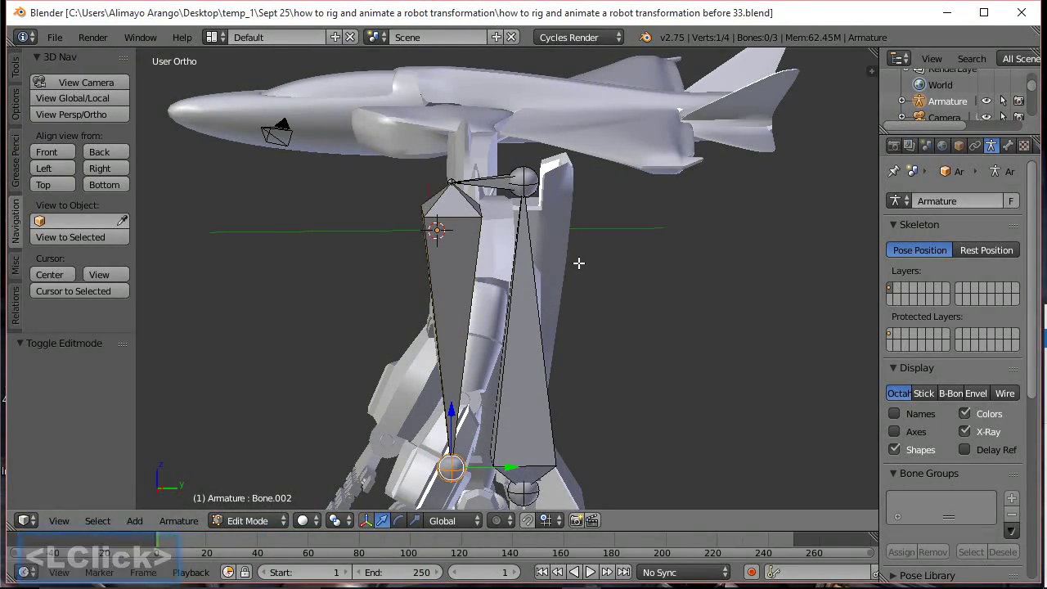
# Hide the large rear bone, and shift the long front bone 1.176 along the Y axis into the torso
pyautogui.click(525, 344)
pyautogui.press('h')
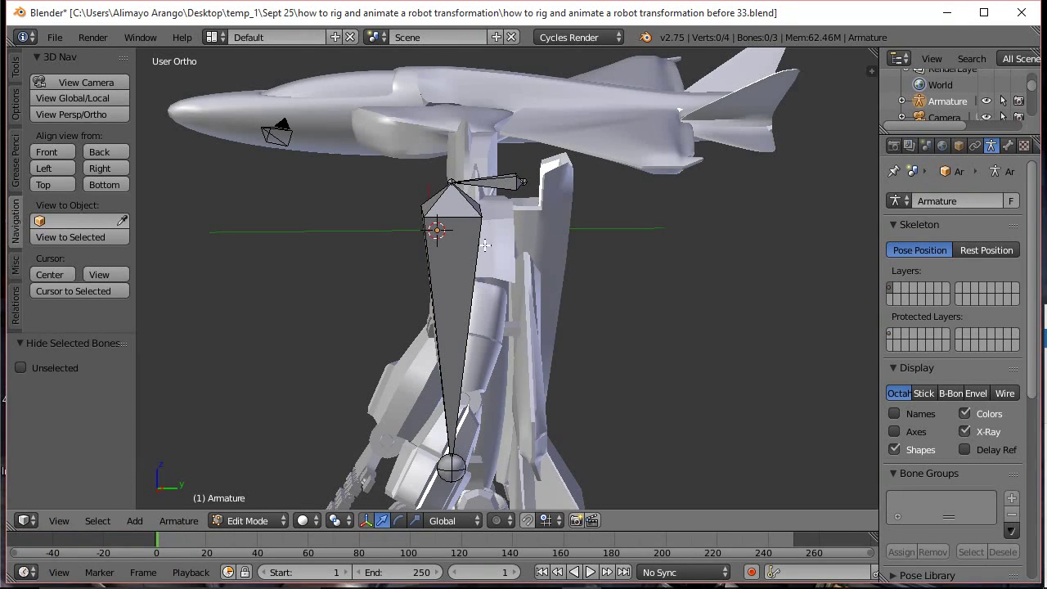
pyautogui.click(460, 254)
pyautogui.moveTo(491, 269); pyautogui.dragTo(540, 281)
pyautogui.moveTo(540, 281); pyautogui.dragTo(544, 290, button='middle')
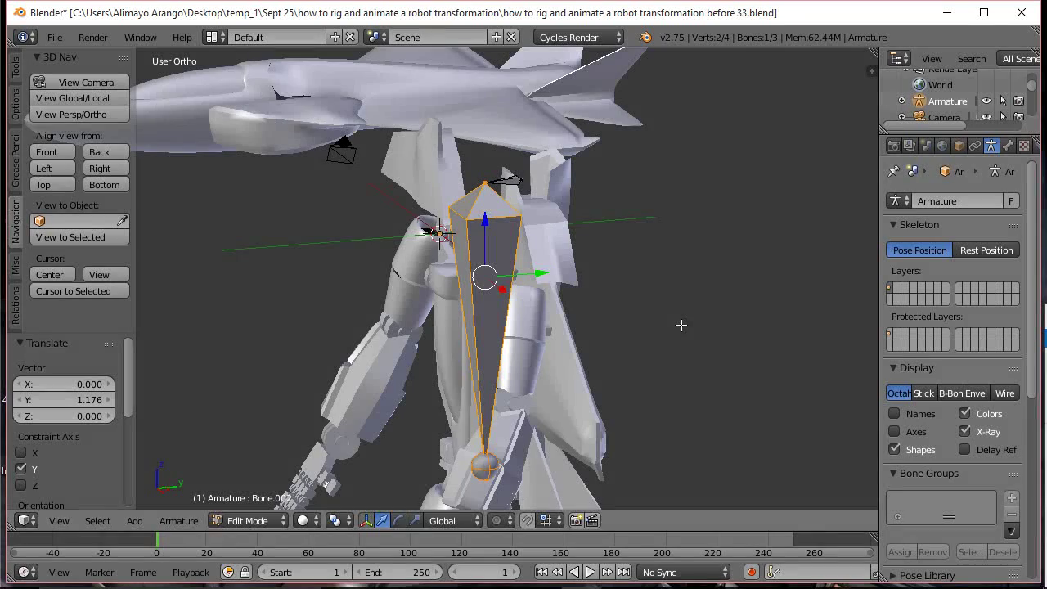
# Scale down the long front bone and reposition it inside the torso with moves of -1.121 along Z and 0.144 along Y
pyautogui.press('s')
pyautogui.click(653, 323)
pyautogui.moveTo(494, 222); pyautogui.dragTo(495, 250)
pyautogui.moveTo(496, 250); pyautogui.dragTo(528, 296, button='middle')
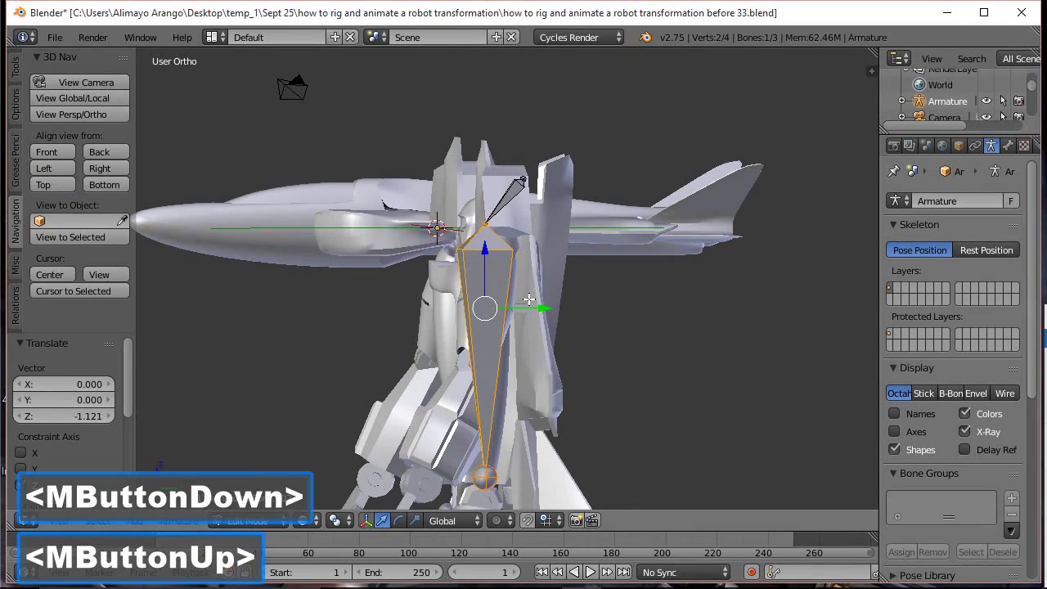
pyautogui.moveTo(533, 305); pyautogui.dragTo(541, 308)
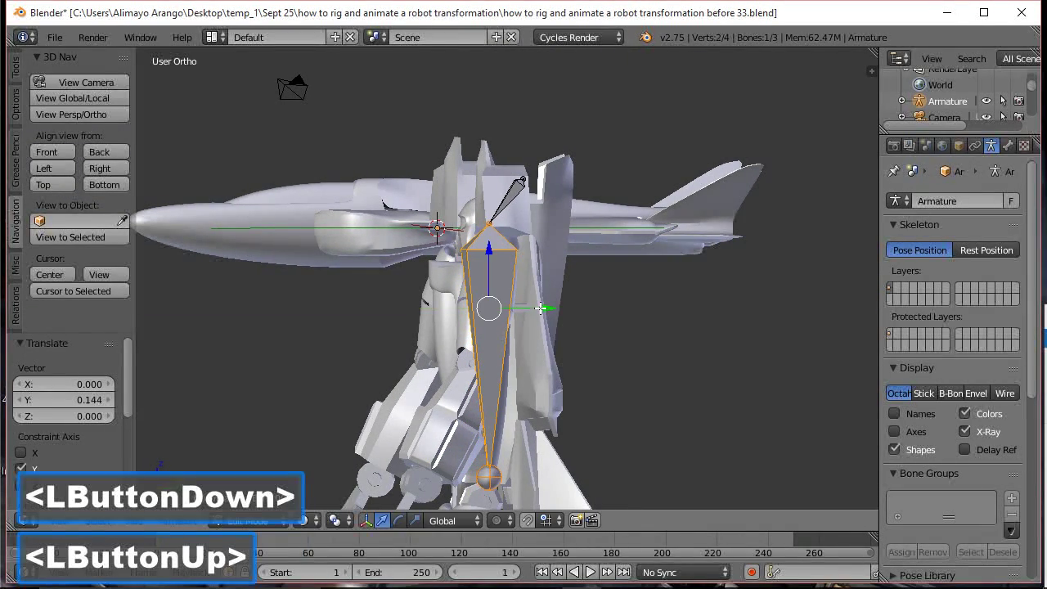
# Subdivide the short connecting bone with one cut and move its middle joint -0.780 along Z, level with the long bone's head
pyautogui.click(505, 201)
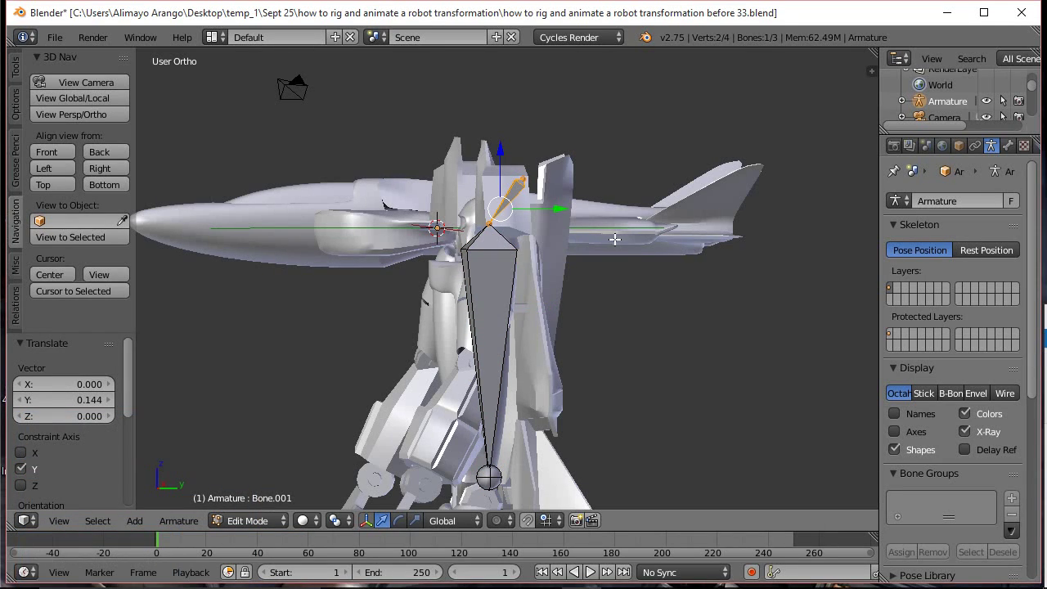
pyautogui.press('w')
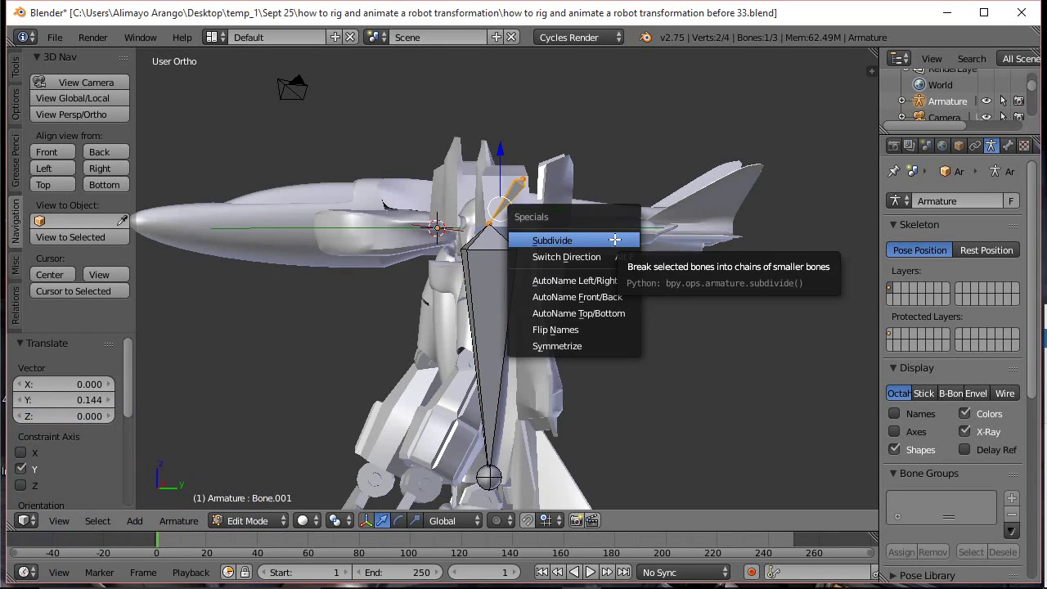
pyautogui.click(615, 240)
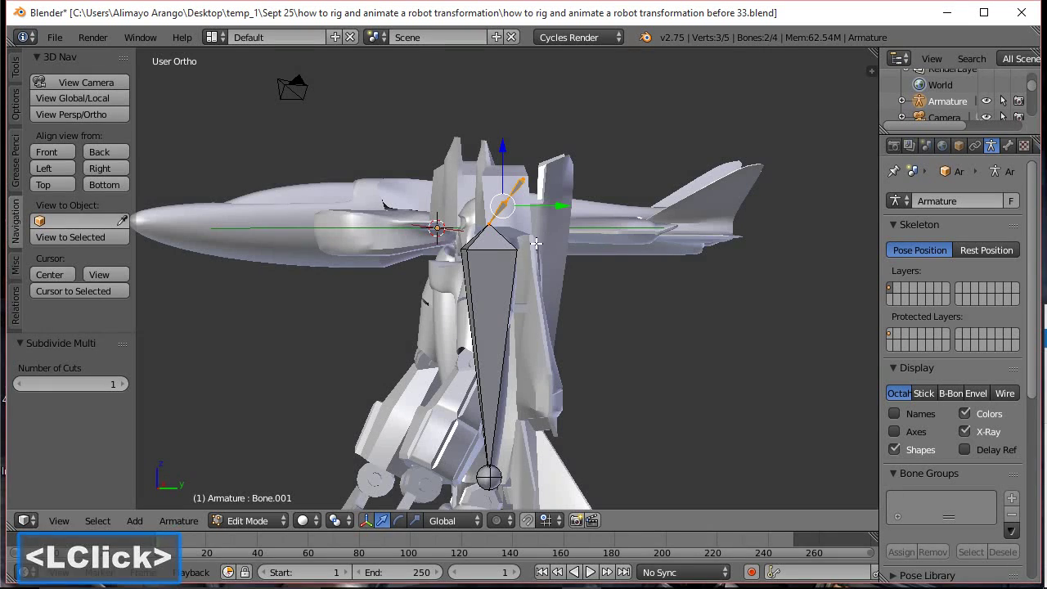
pyautogui.scroll(3, 534, 247)
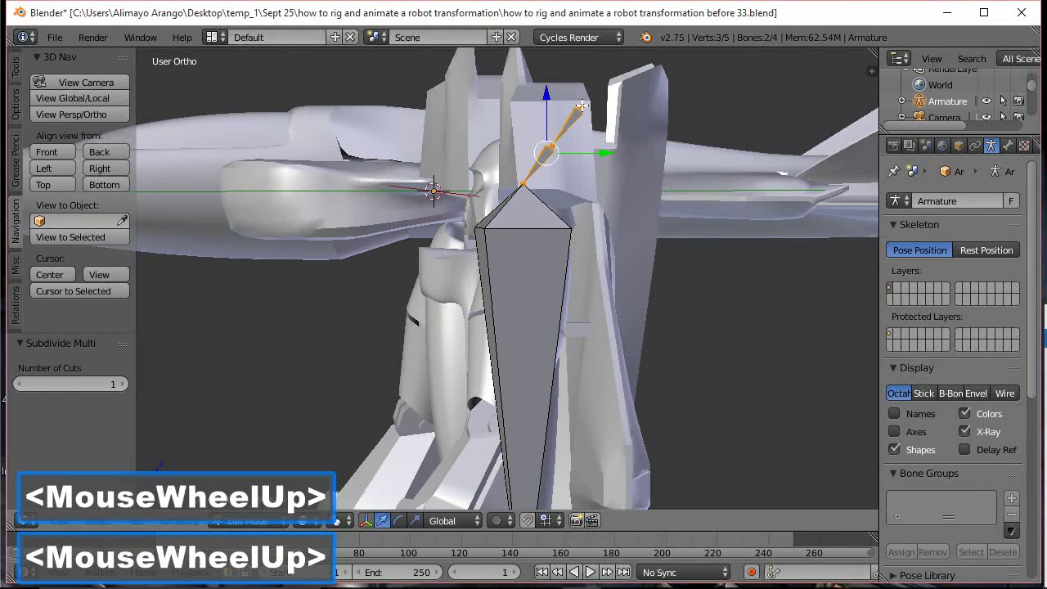
pyautogui.click(580, 106)
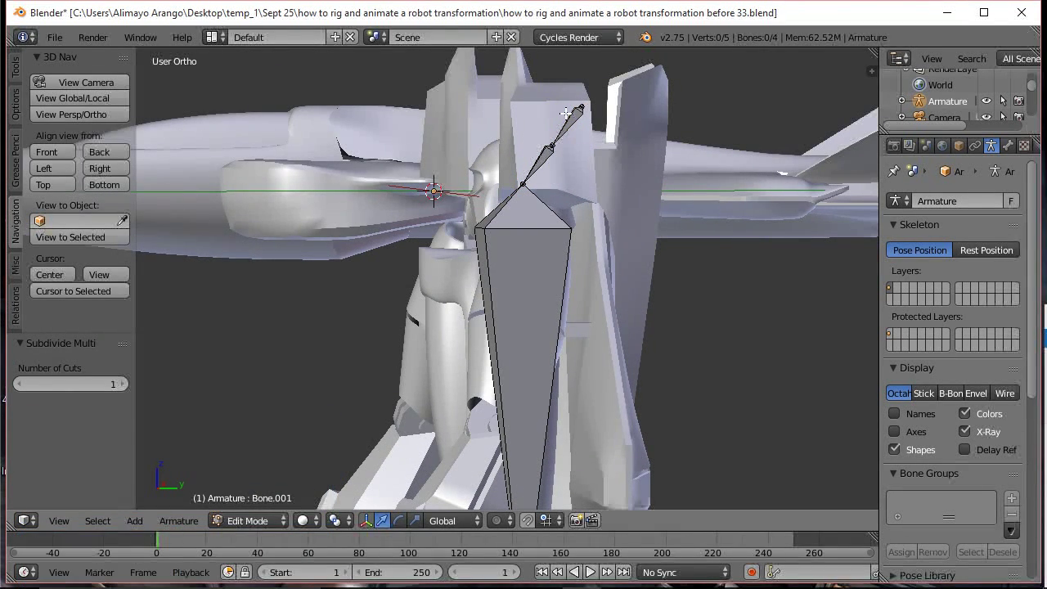
pyautogui.click(552, 147)
pyautogui.moveTo(554, 87); pyautogui.dragTo(552, 127)
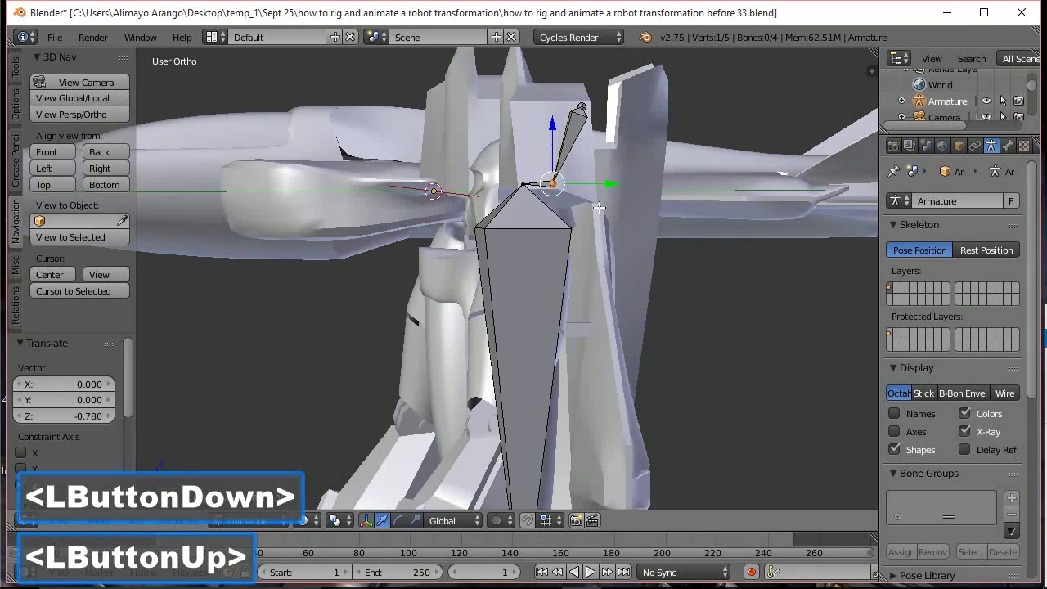
# Move the front bone's lower tip forward along Y and save the file as "how to rig and animate a robot transformation before 34.blend"
pyautogui.scroll(-2, 592, 225)
pyautogui.moveTo(574, 265); pyautogui.dragTo(481, 355, button='middle')
pyautogui.scroll(-1, 586, 328)
pyautogui.click(493, 489)
pyautogui.moveTo(547, 482); pyautogui.dragTo(525, 483)
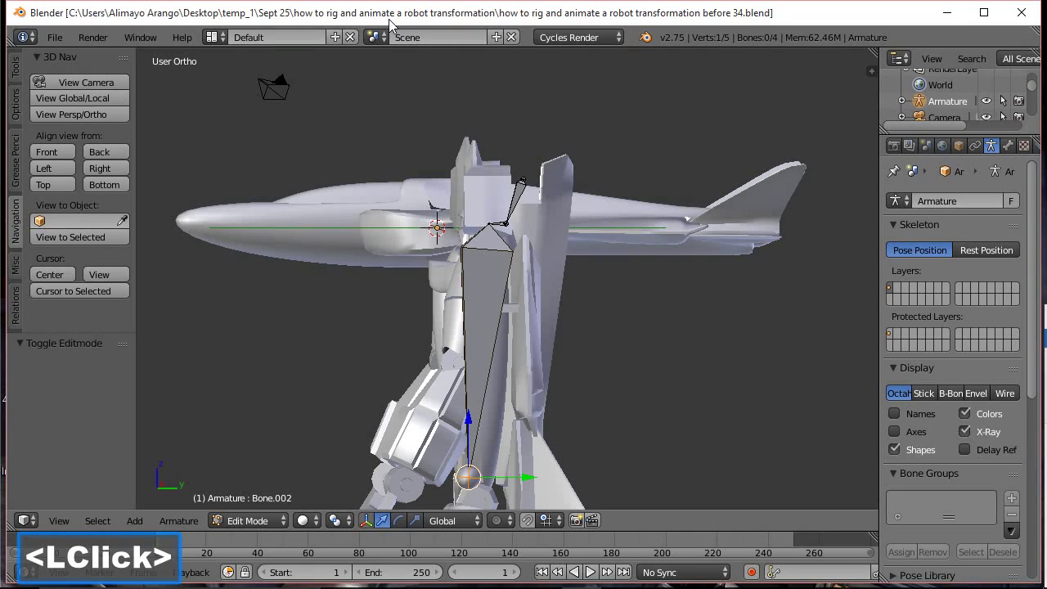
# Hide the jet mesh in Object Mode and save the file as "how to rig and animate a robot transformation before 35.blend"
pyautogui.click(250, 518)
pyautogui.click(256, 502)
pyautogui.click(310, 224)
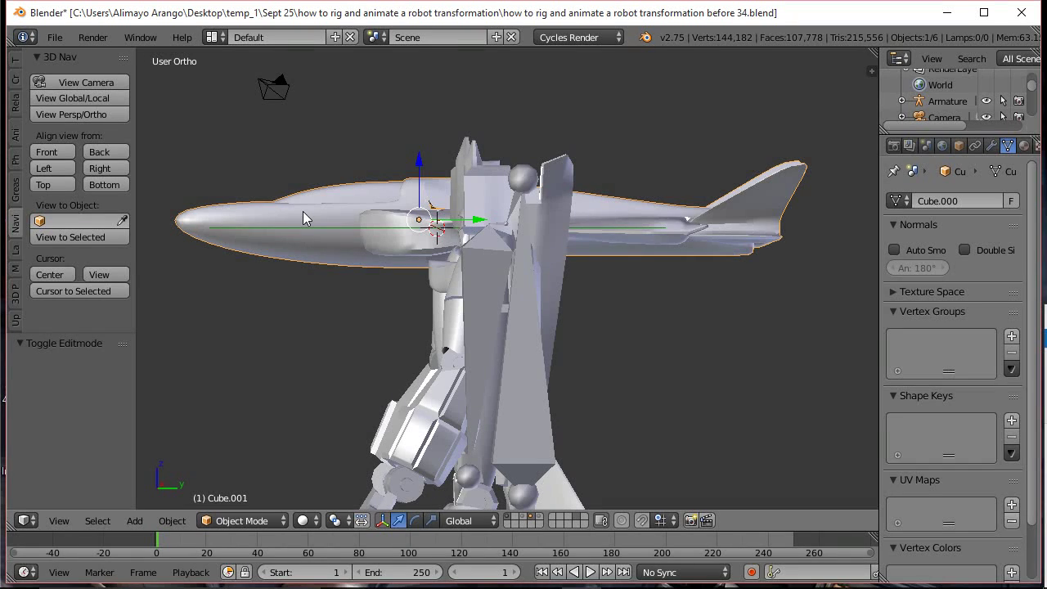
pyautogui.press('h')
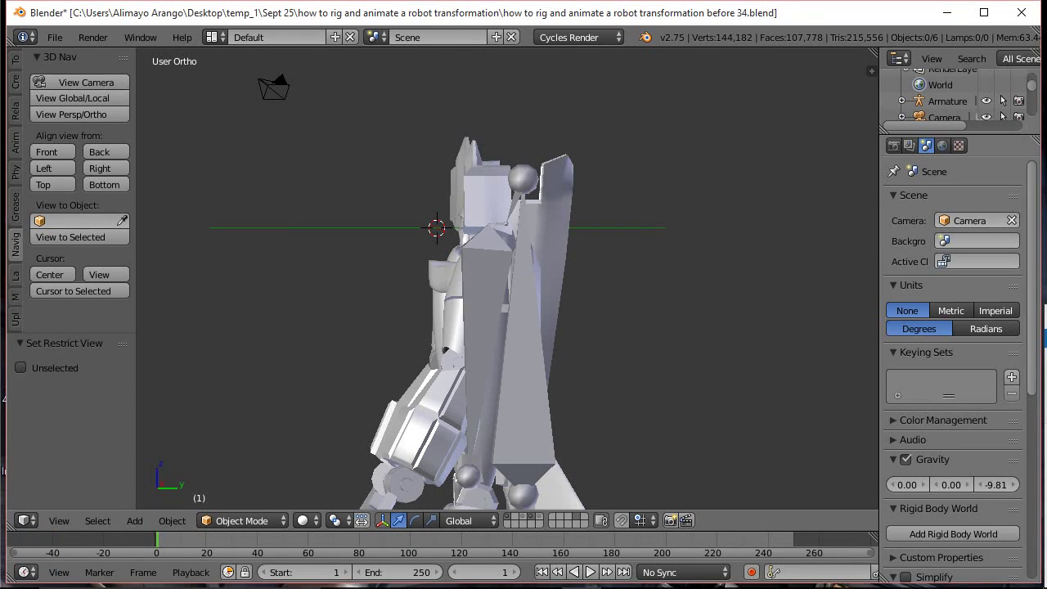
pyautogui.click(663, 27)
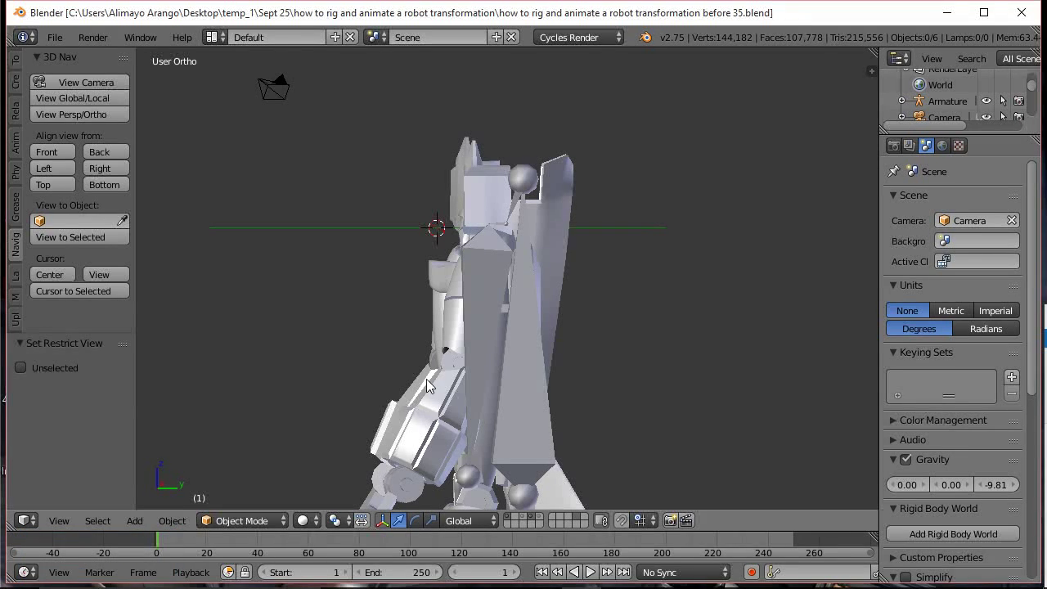
# Turn off the robot mesh's Subdivision Surface modifier in the viewport and save the file as "how to rig and animate a robot transformation before 36.blend"
pyautogui.click(432, 437)
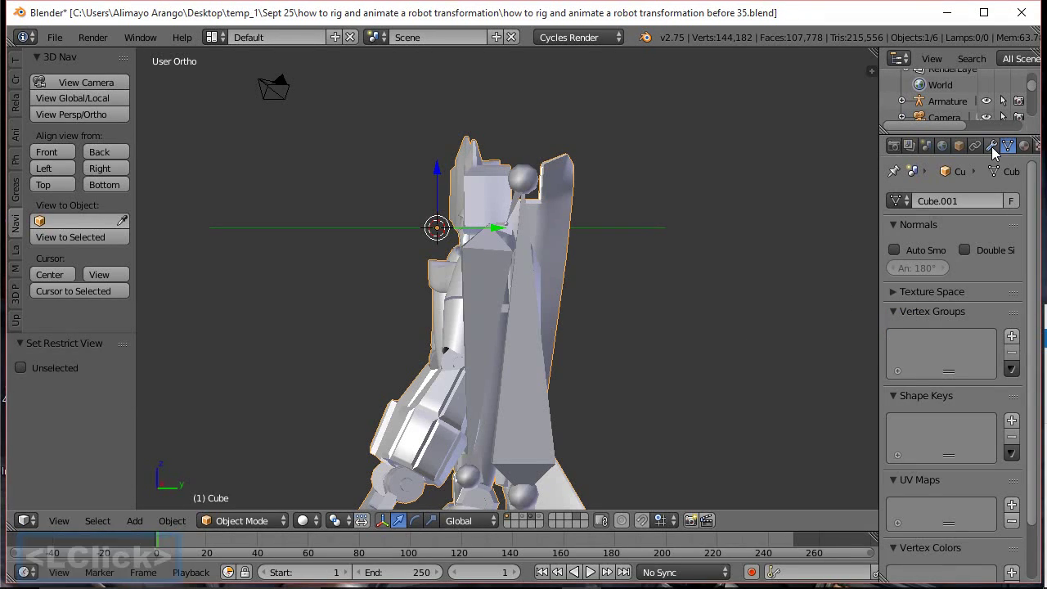
pyautogui.click(991, 146)
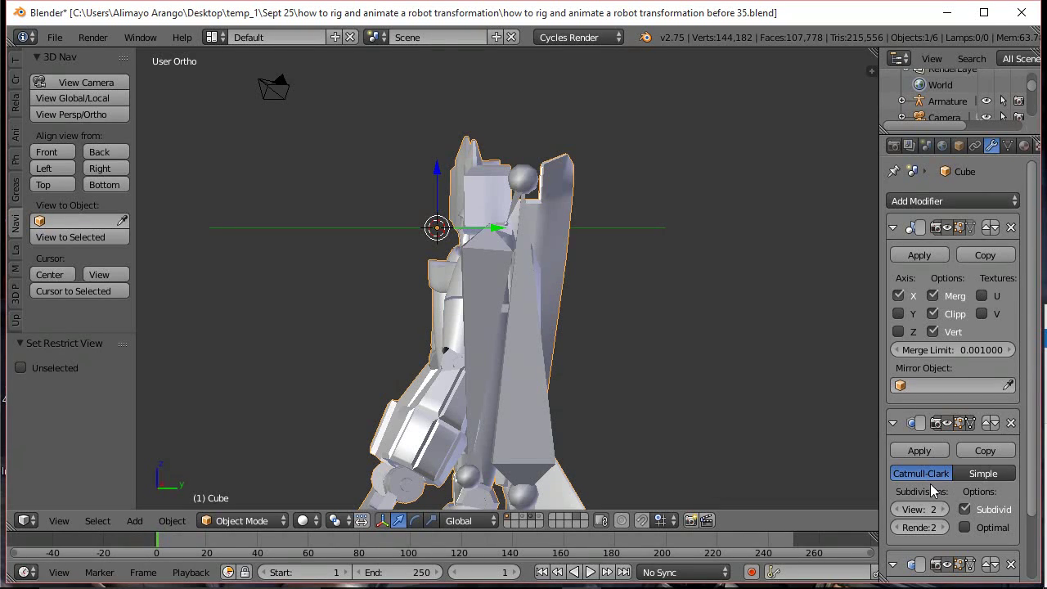
pyautogui.click(946, 423)
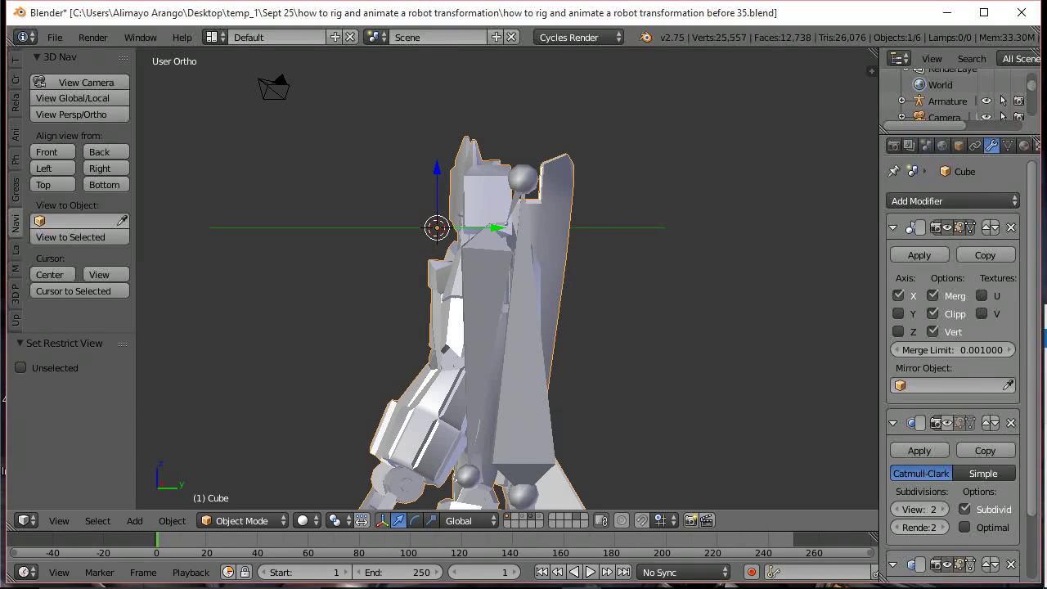
pyautogui.click(558, 18)
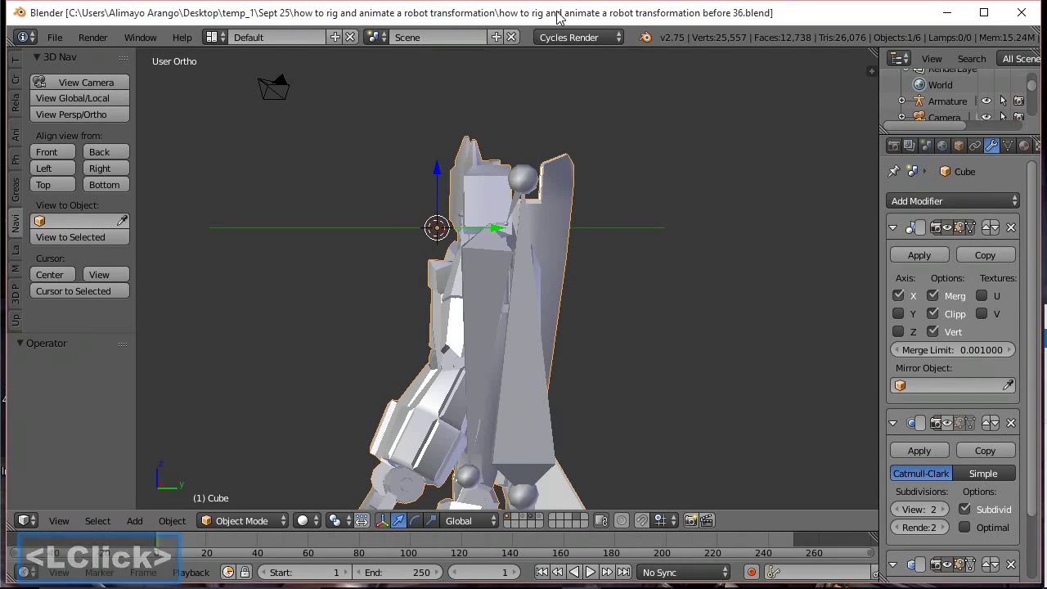
# Return the armature to Edit Mode and save incremental copies of the file ending in "before 37.blend" and "before 38.blend"
pyautogui.moveTo(440, 205); pyautogui.dragTo(511, 213, button='middle')
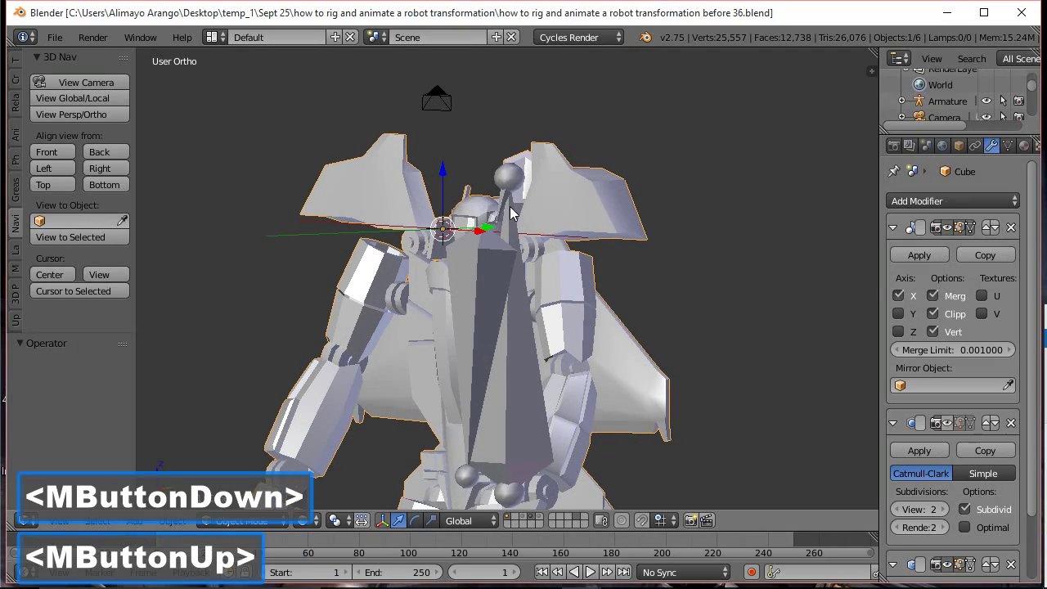
pyautogui.click(498, 332)
pyautogui.click(276, 523)
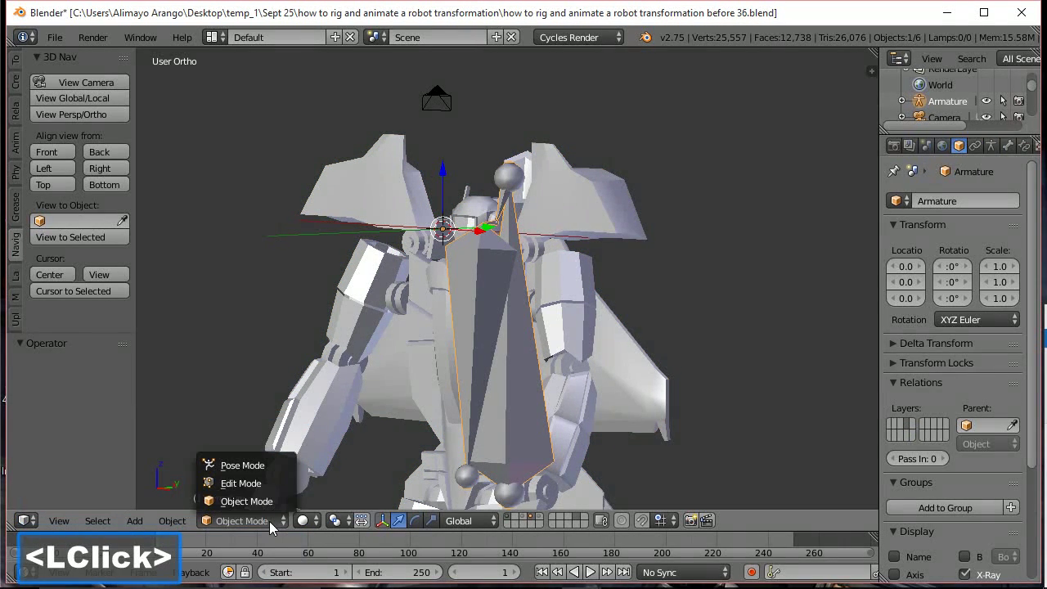
pyautogui.click(236, 481)
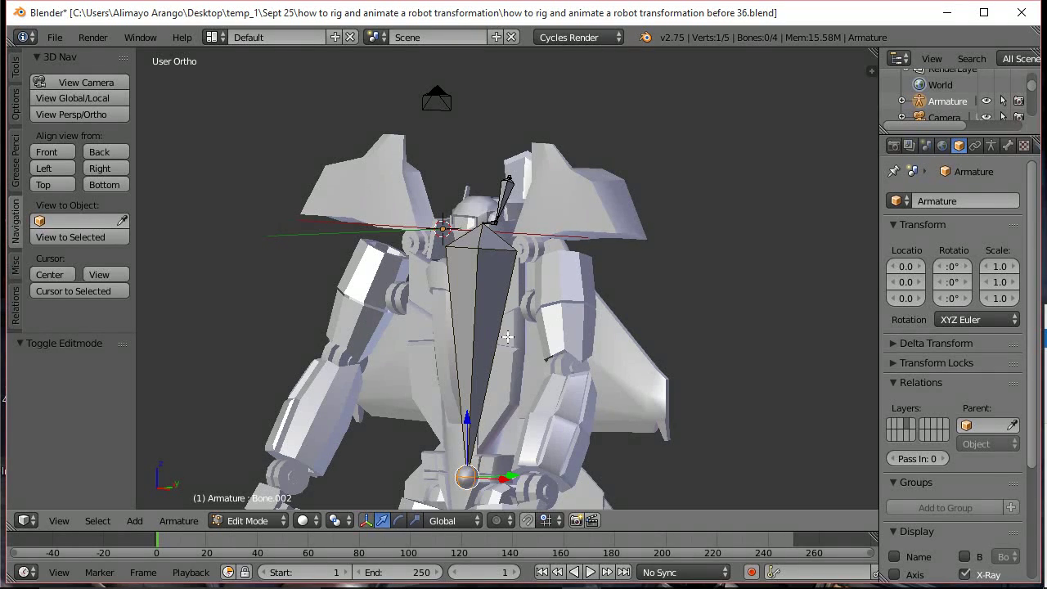
pyautogui.moveTo(532, 349); pyautogui.dragTo(572, 354, button='middle')
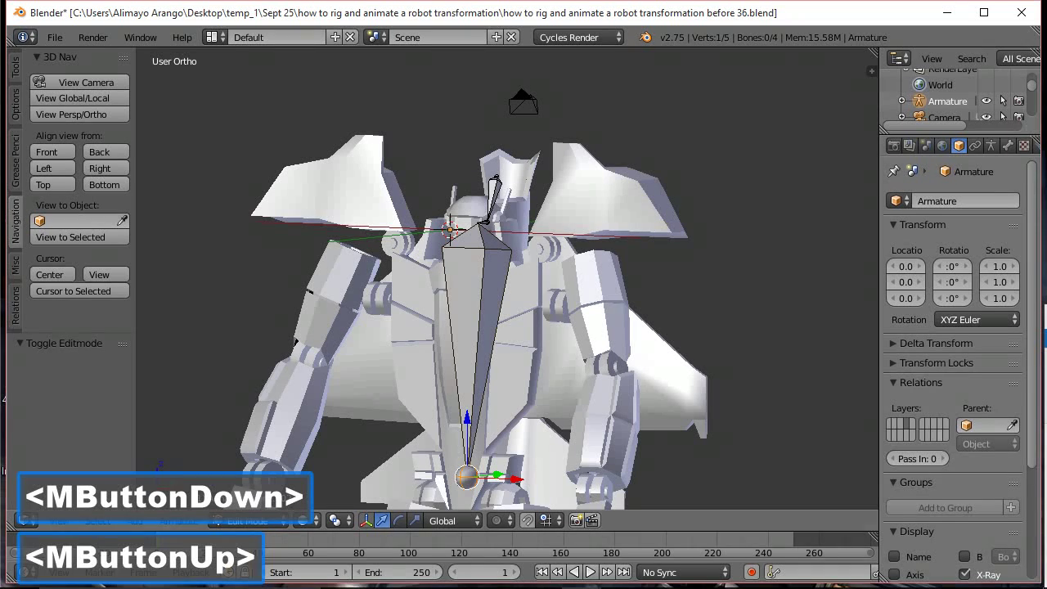
pyautogui.click(733, 213)
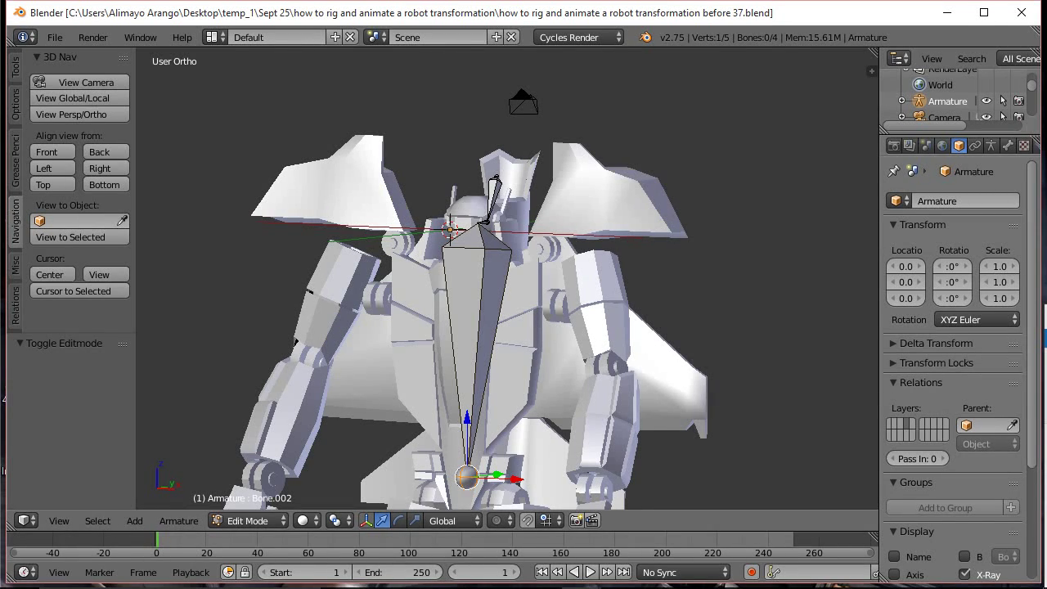
pyautogui.click(506, 144)
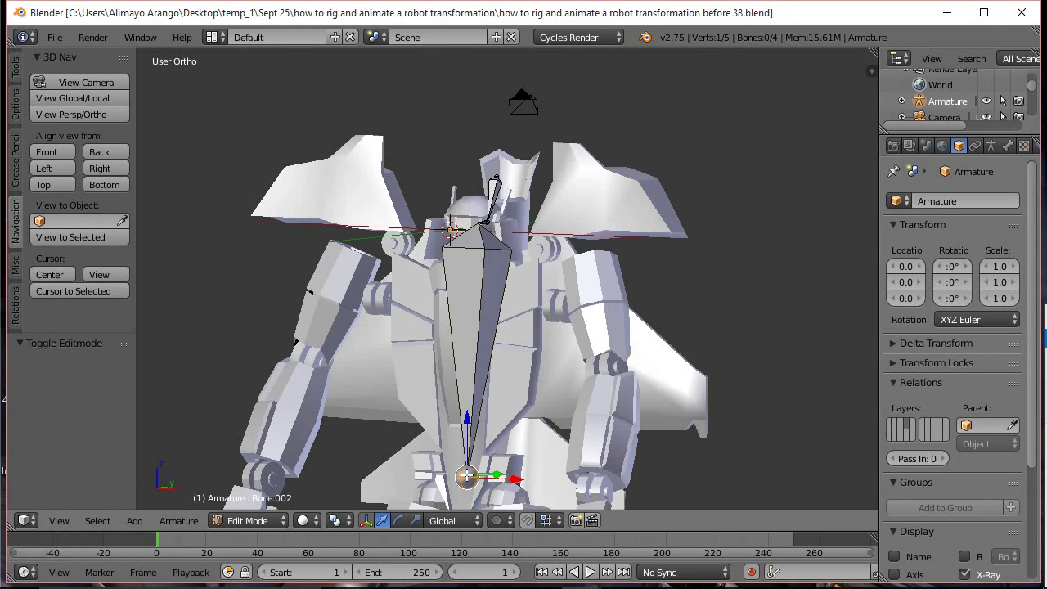
# Extrude a bone from the front bone's lower tip and move its end sideways and up beside the shoulder, finishing with an X move of 1.133
pyautogui.scroll(-1, 465, 467)
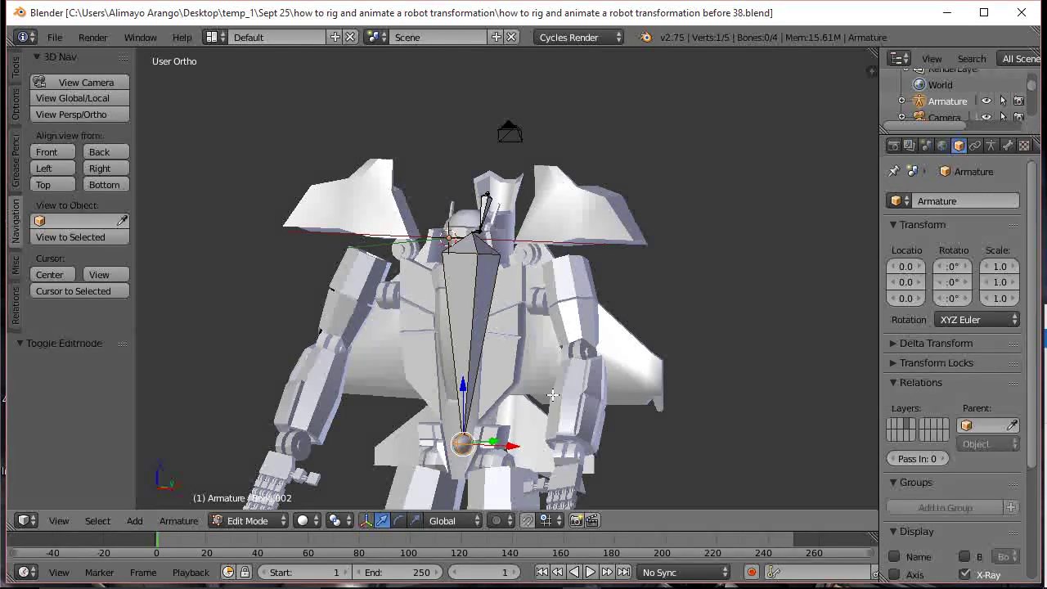
pyautogui.press('e')
pyautogui.click(553, 395)
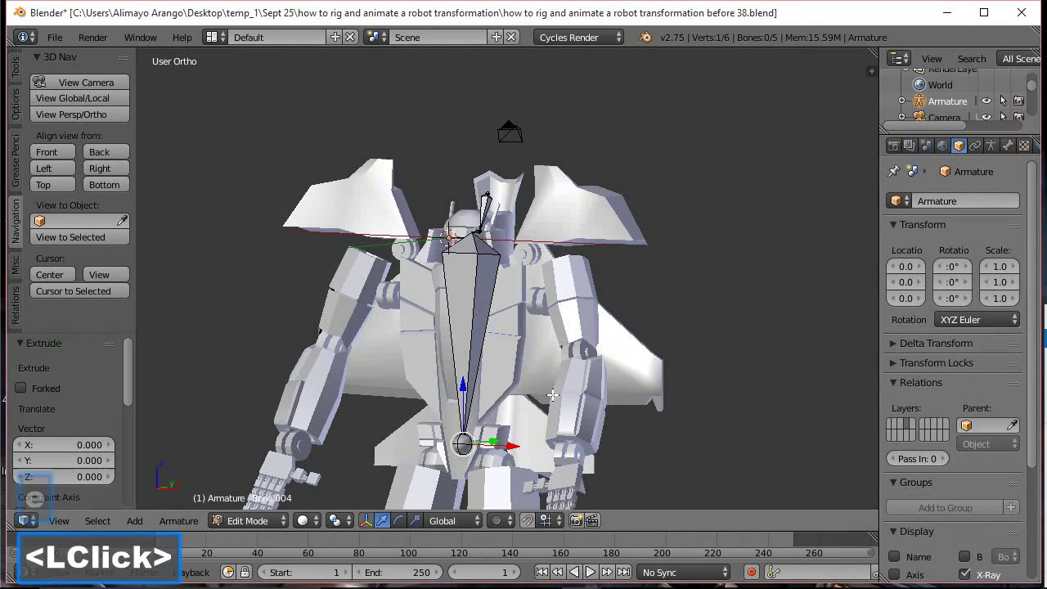
pyautogui.moveTo(453, 357); pyautogui.dragTo(539, 451, button='middle')
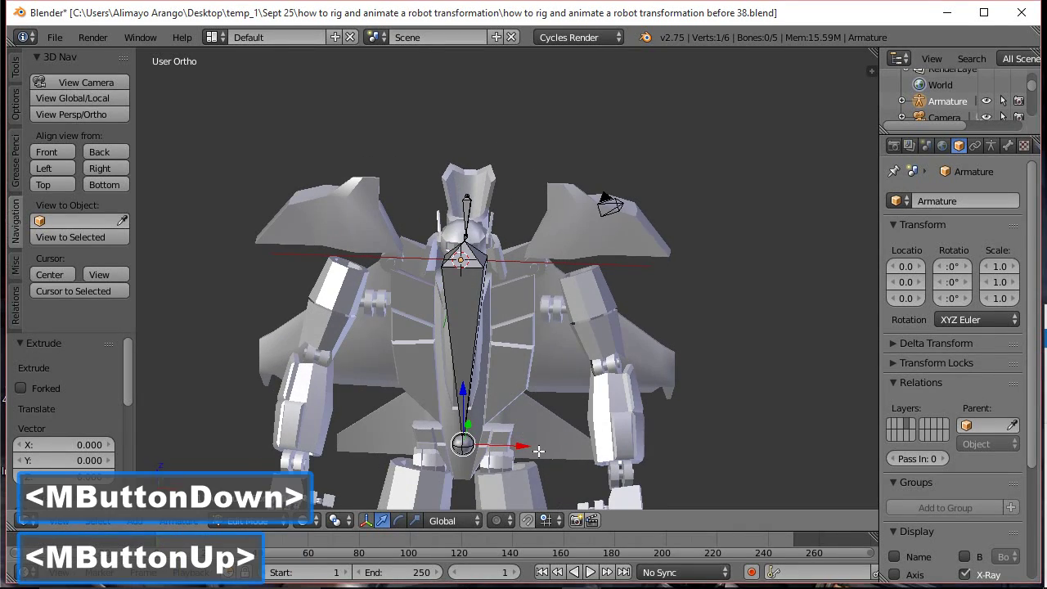
pyautogui.moveTo(528, 448); pyautogui.dragTo(565, 440)
pyautogui.moveTo(500, 401); pyautogui.dragTo(514, 223)
pyautogui.moveTo(564, 272); pyautogui.dragTo(593, 270)
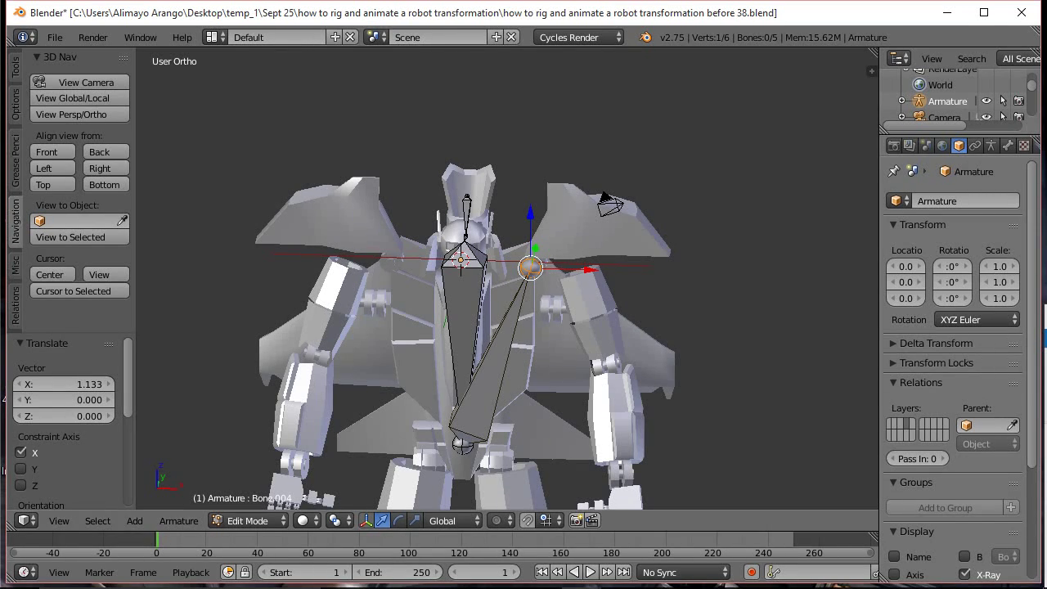
# Save copies ending in "before 39.blend" and "before 40.blend", and extrude a bone from the shoulder tip out to the wing, finishing with an X move of -0.239
pyautogui.click(378, 37)
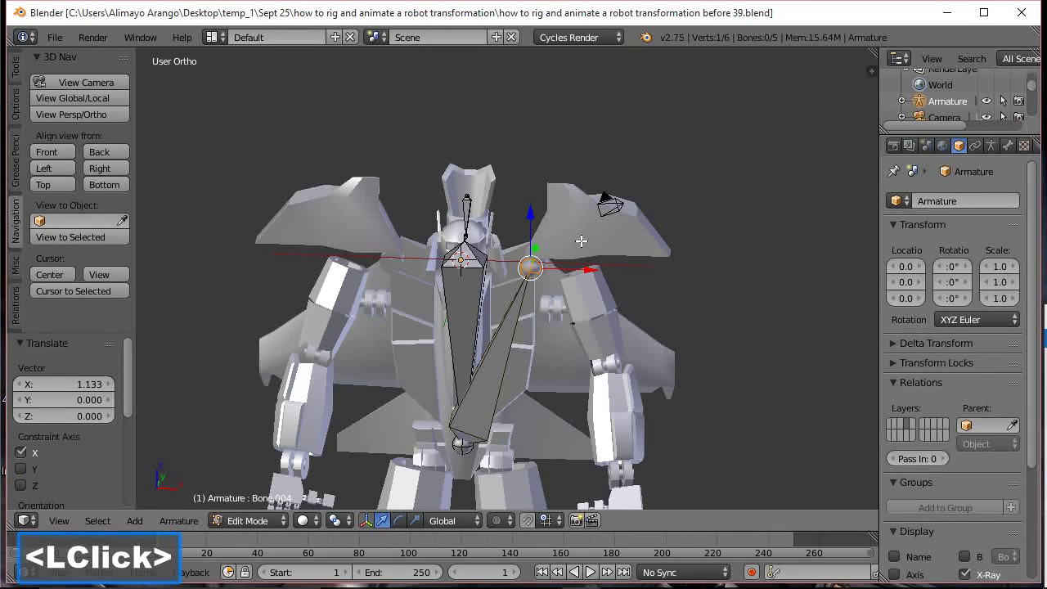
pyautogui.press('e')
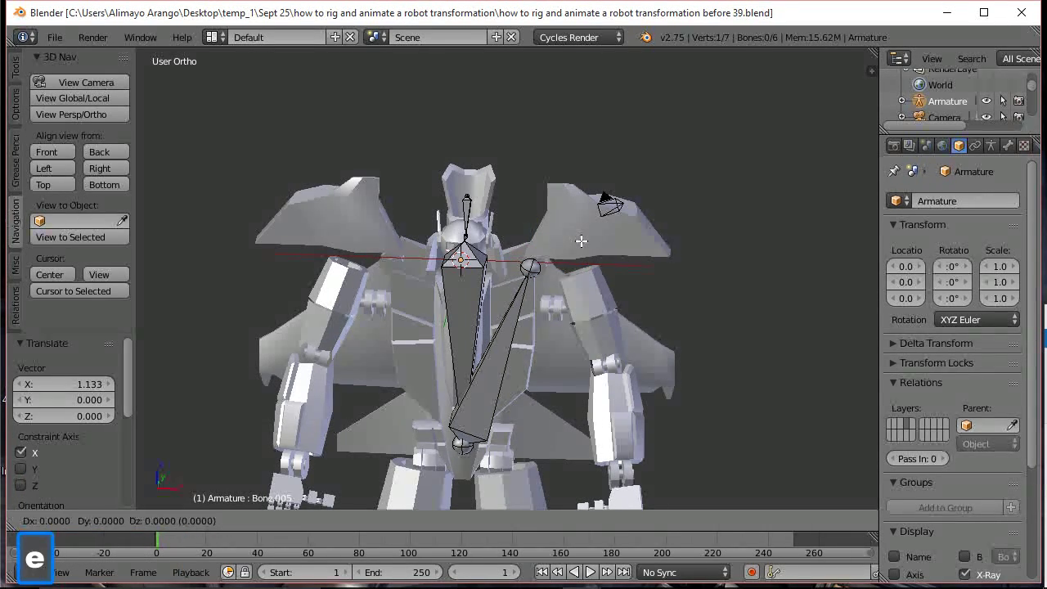
pyautogui.click(580, 241)
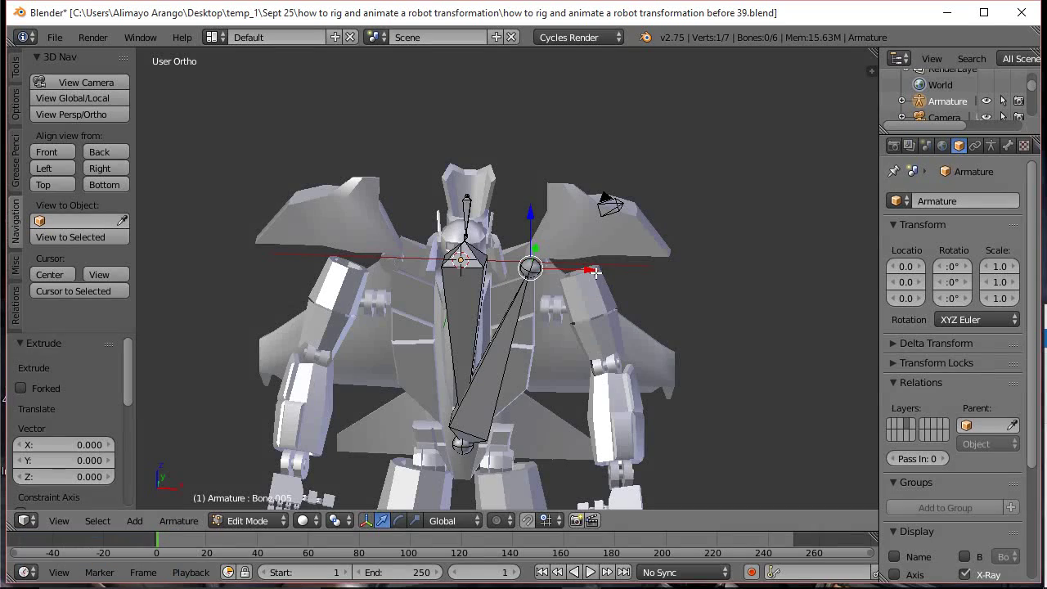
pyautogui.moveTo(590, 269); pyautogui.dragTo(643, 185)
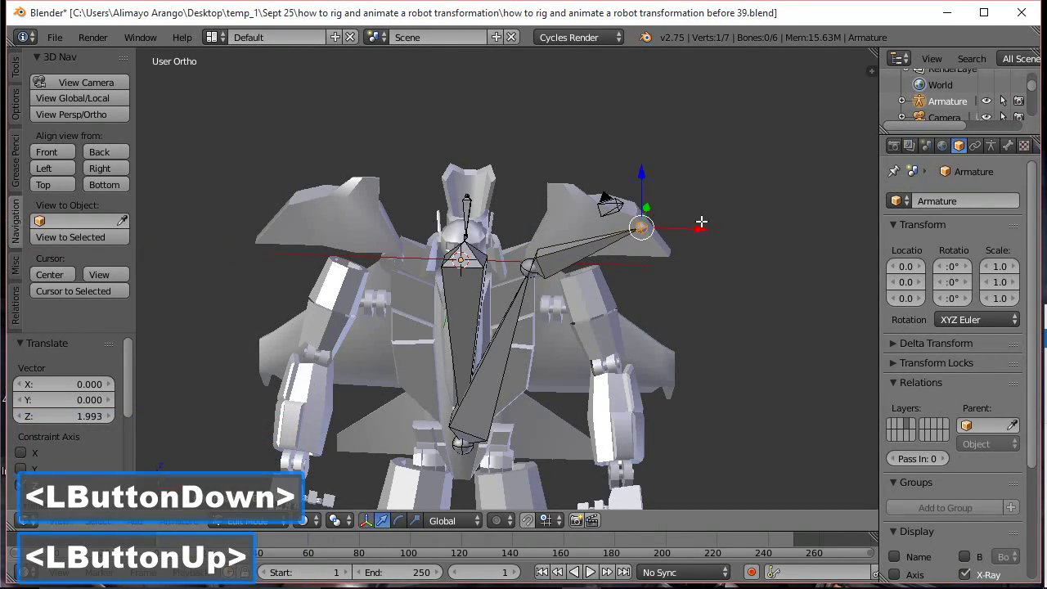
pyautogui.moveTo(700, 229); pyautogui.dragTo(694, 228)
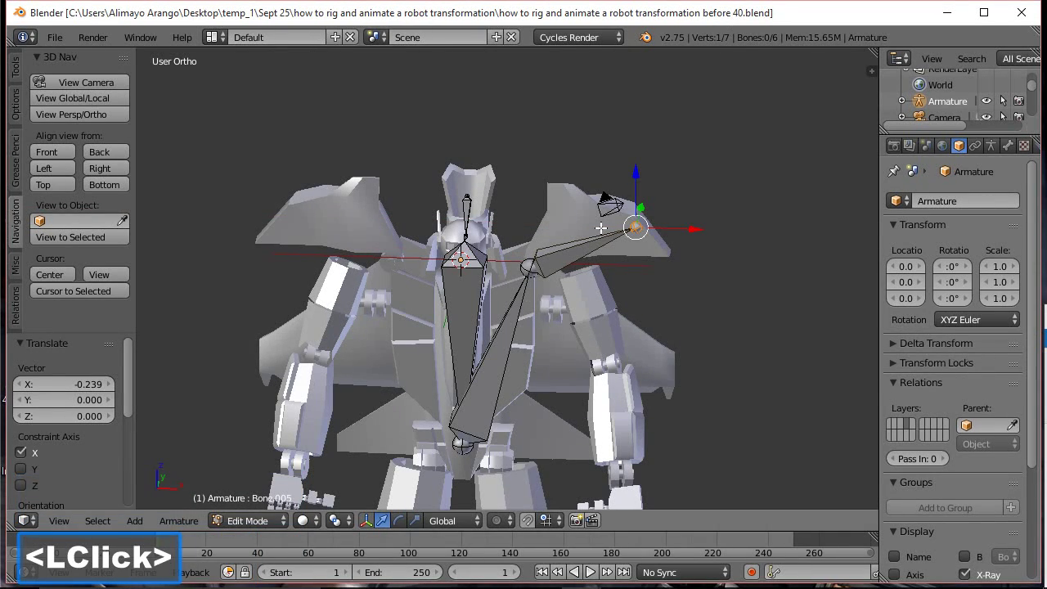
# Subdivide the wing bone and the long diagonal bone below it with one cut each
pyautogui.click(579, 253)
pyautogui.press('w')
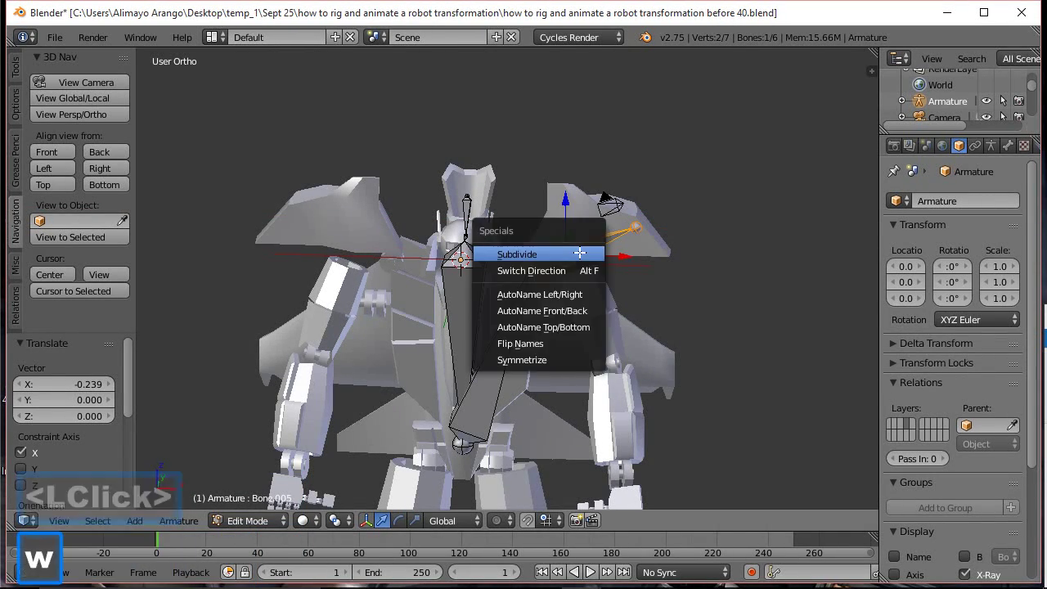
pyautogui.click(579, 252)
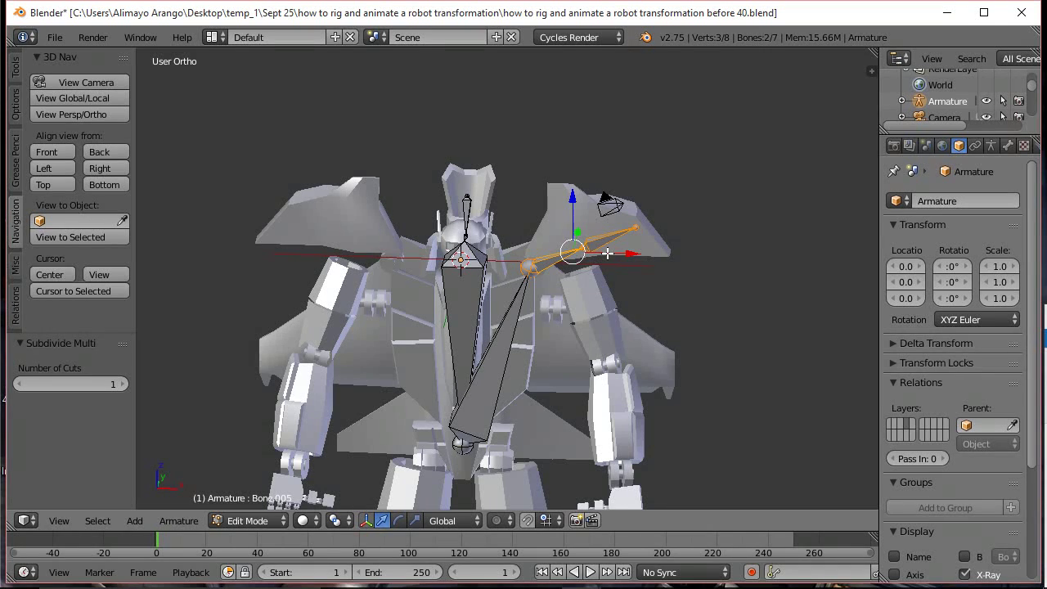
pyautogui.click(508, 328)
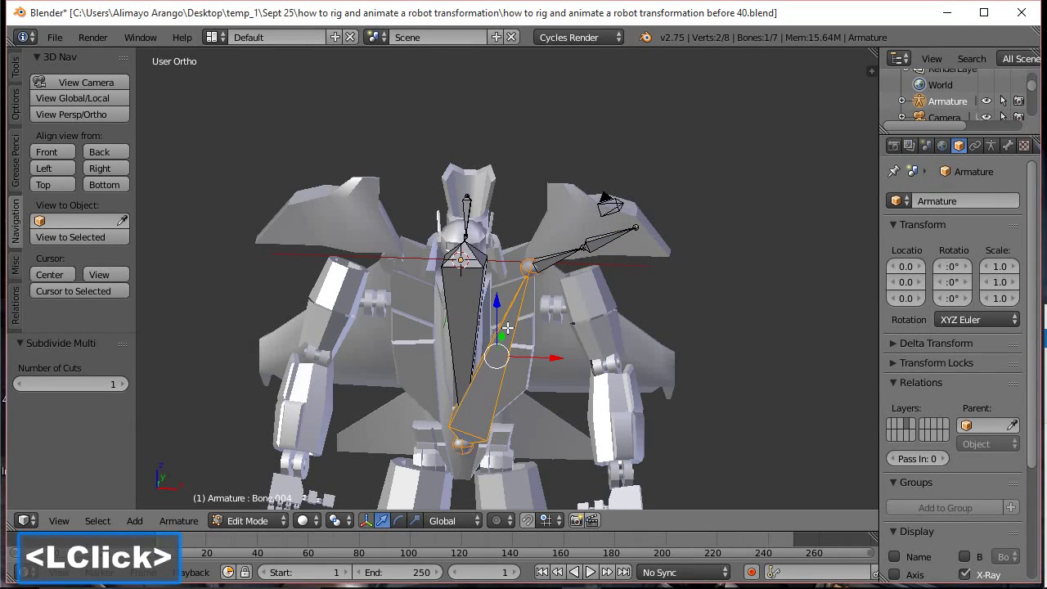
pyautogui.press('w')
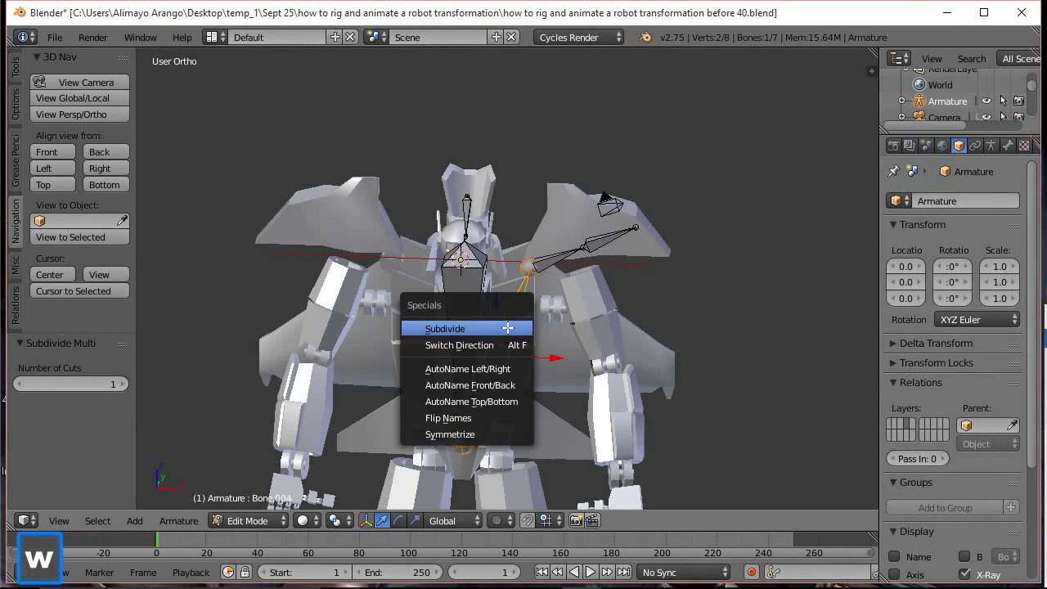
pyautogui.click(508, 327)
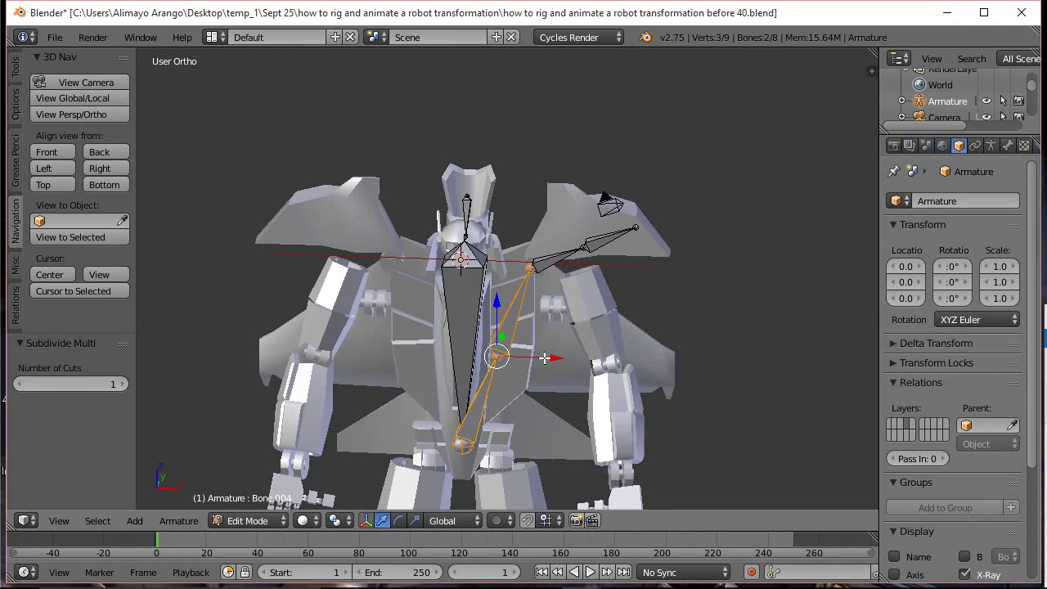
# Move the wing bones' middle joint in beside the shoulder and raise the diagonal bones' middle joint just below it, finishing with a Z move of 0.148
pyautogui.click(580, 246)
pyautogui.moveTo(628, 250); pyautogui.dragTo(597, 251)
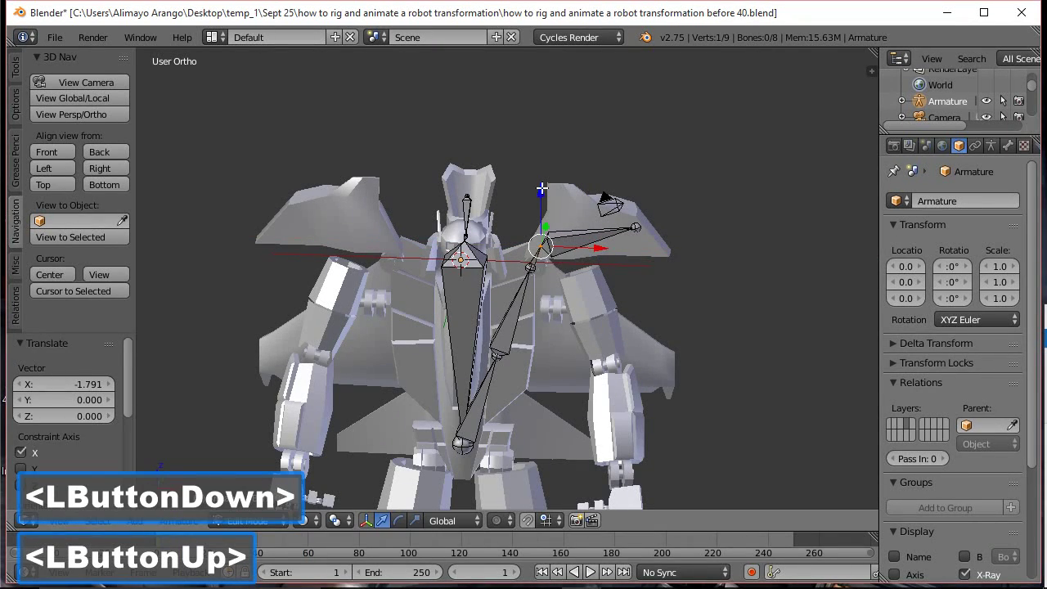
pyautogui.click(497, 358)
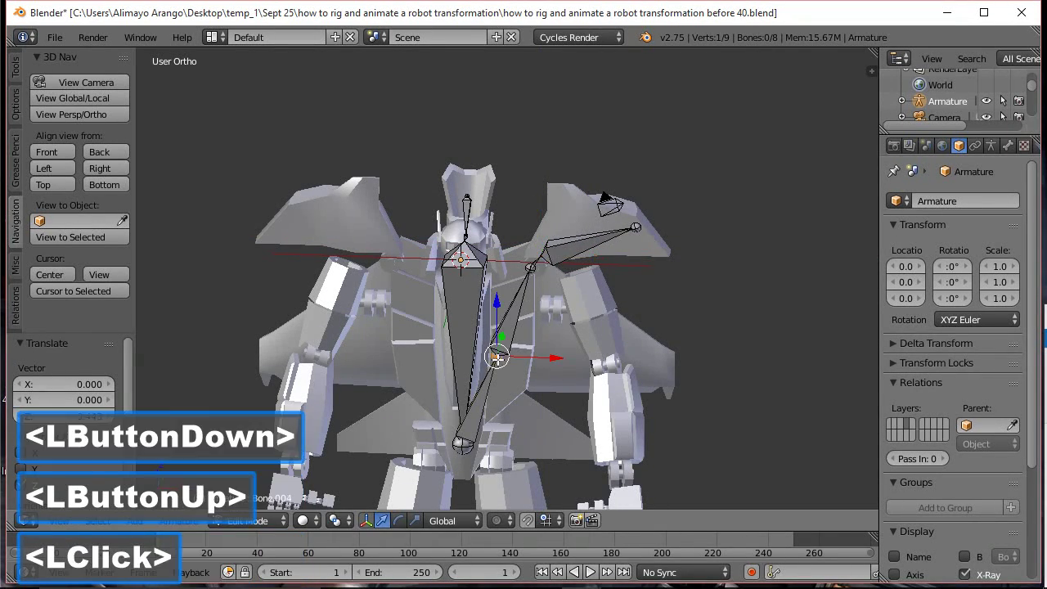
pyautogui.moveTo(497, 304); pyautogui.dragTo(579, 287)
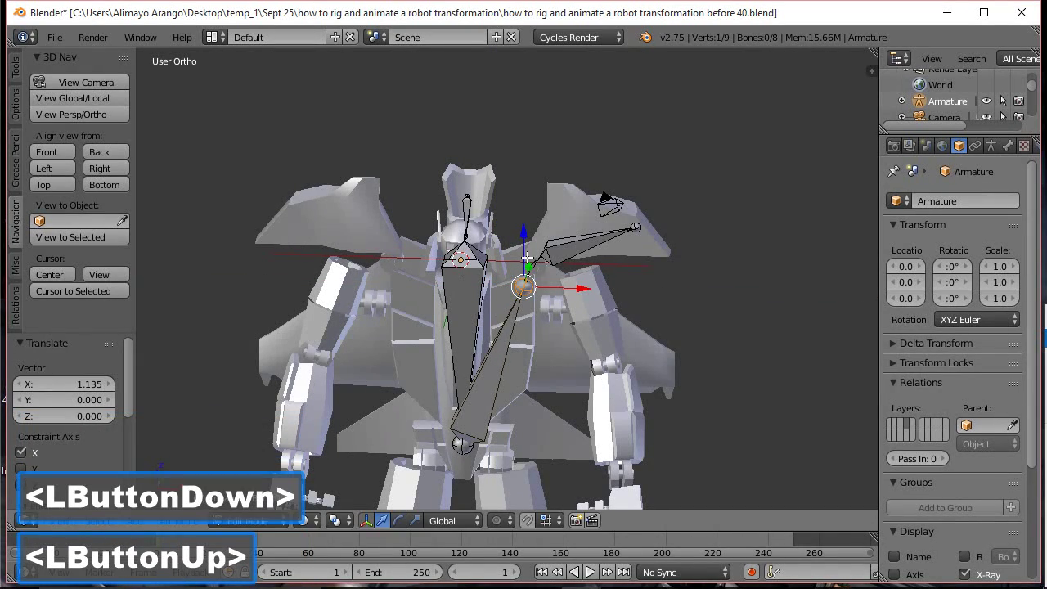
pyautogui.click(528, 259)
pyautogui.scroll(4, 573, 258)
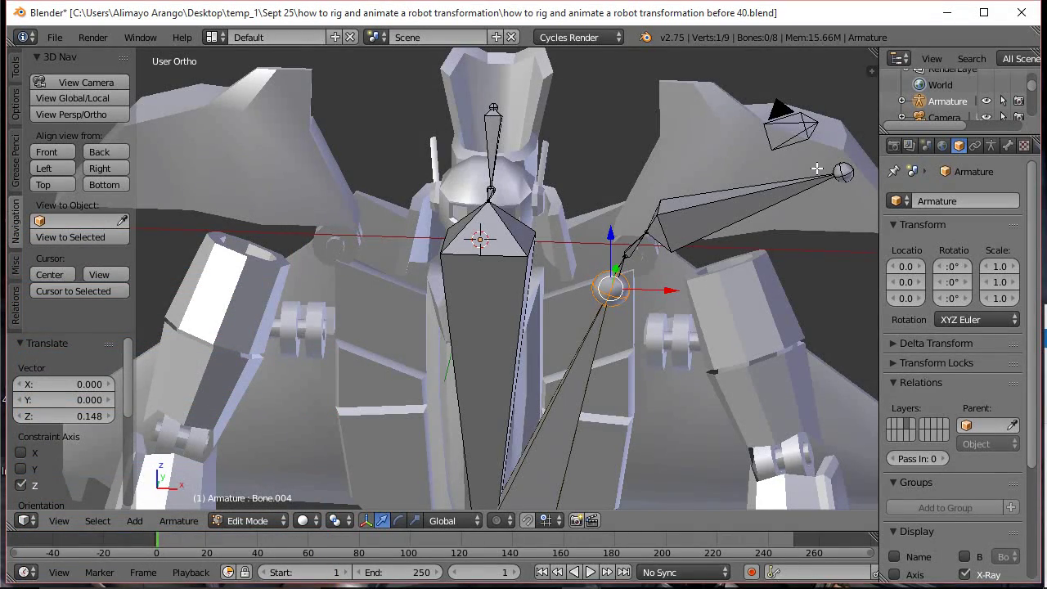
pyautogui.scroll(-1, 755, 177)
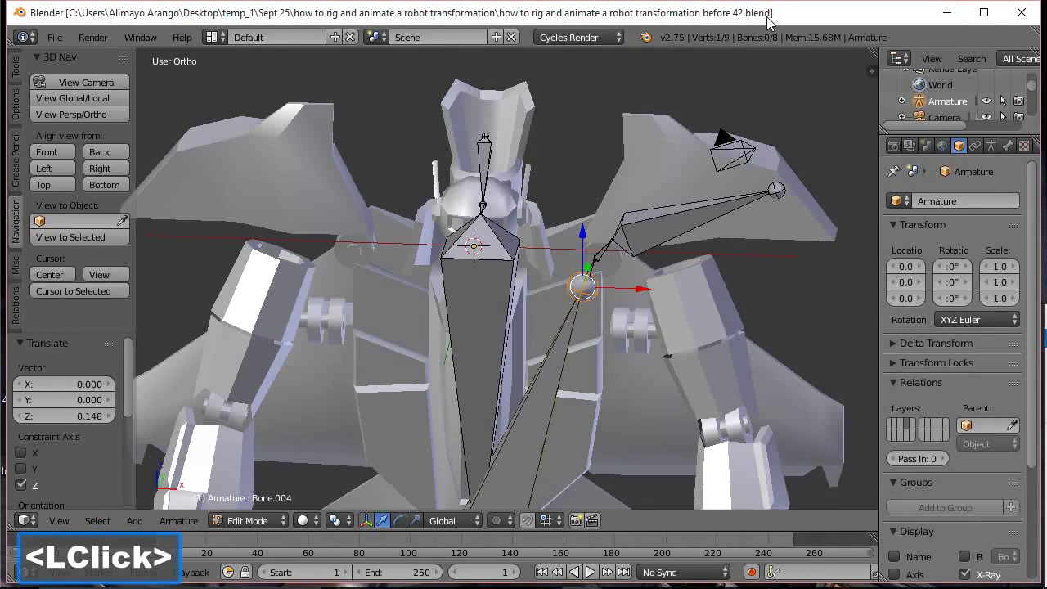
# Delete the long lower diagonal bone and save the file as "how to rig and animate a robot transformation before 43.blend"
pyautogui.click(544, 390)
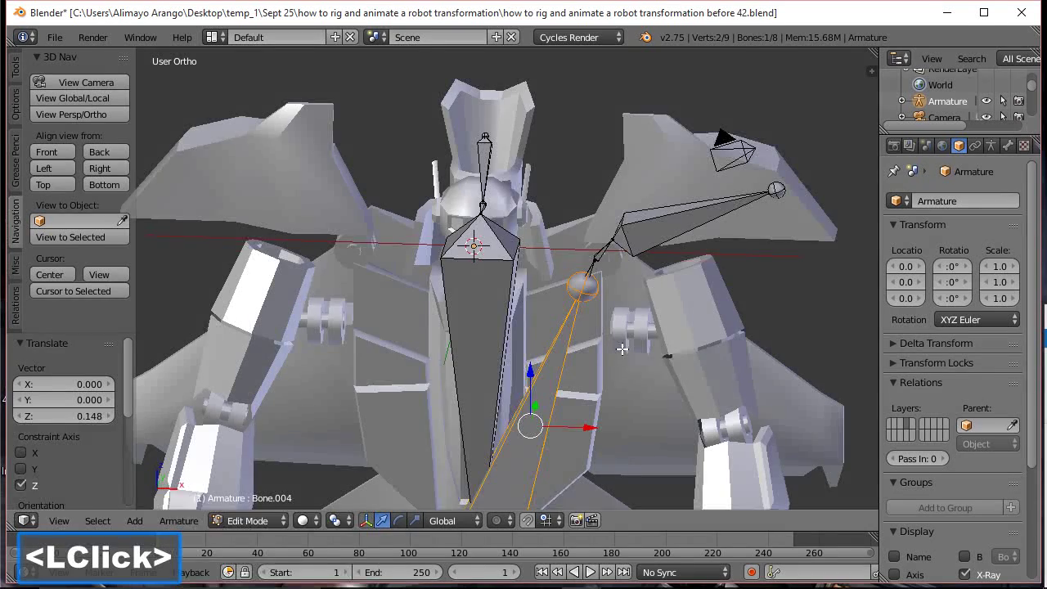
pyautogui.scroll(-2, 621, 350)
pyautogui.press('x')
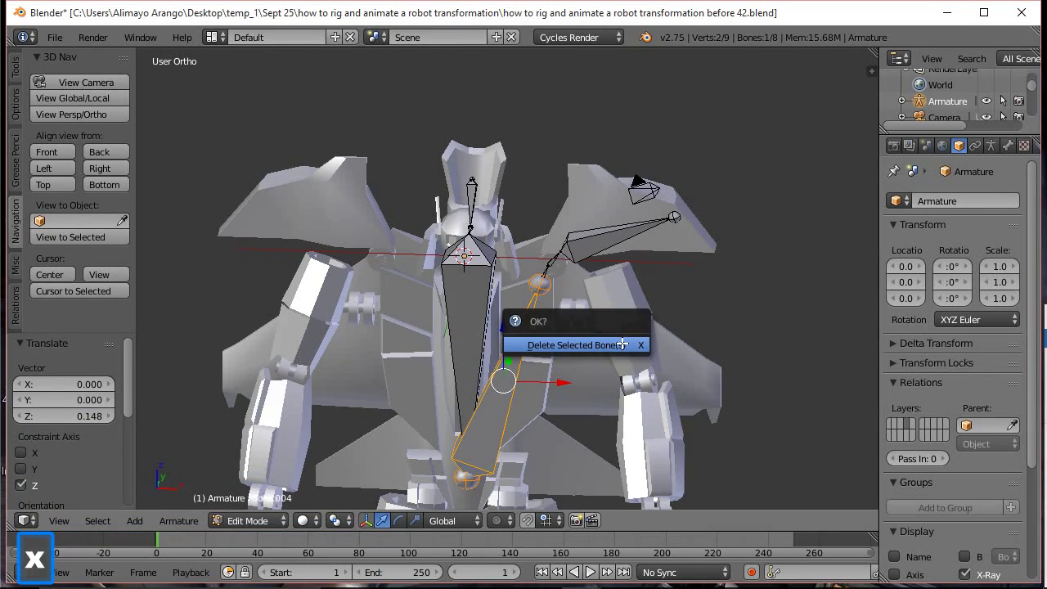
pyautogui.click(621, 344)
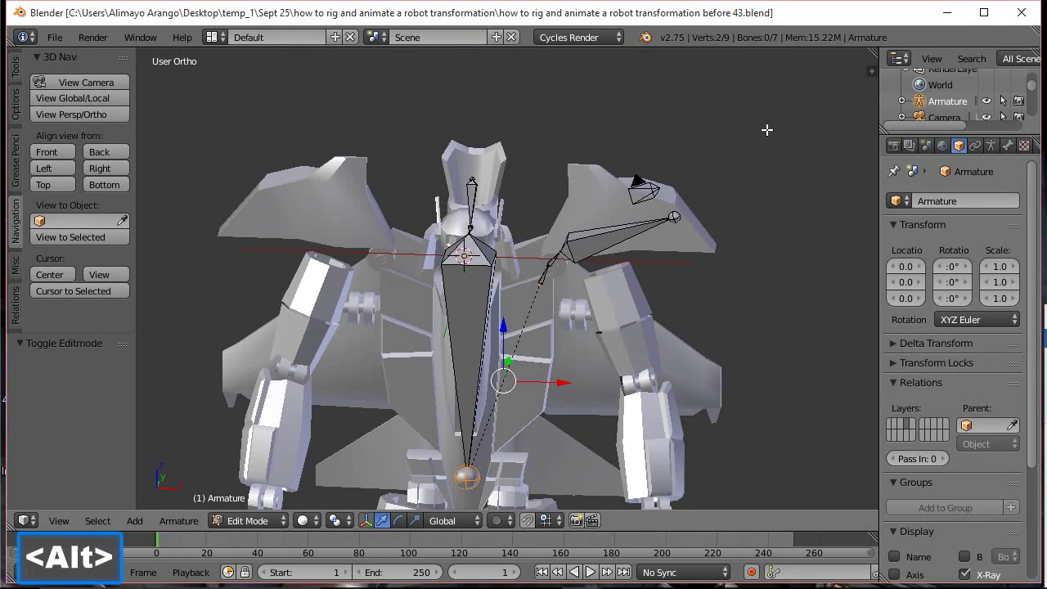
# Reveal the hidden bones and extrude a bone from the back bone's upper tip out to the shoulder socket, finishing with a Z move of -4.597
pyautogui.hotkey('alt', 'h')
pyautogui.moveTo(646, 239); pyautogui.dragTo(513, 200, button='middle')
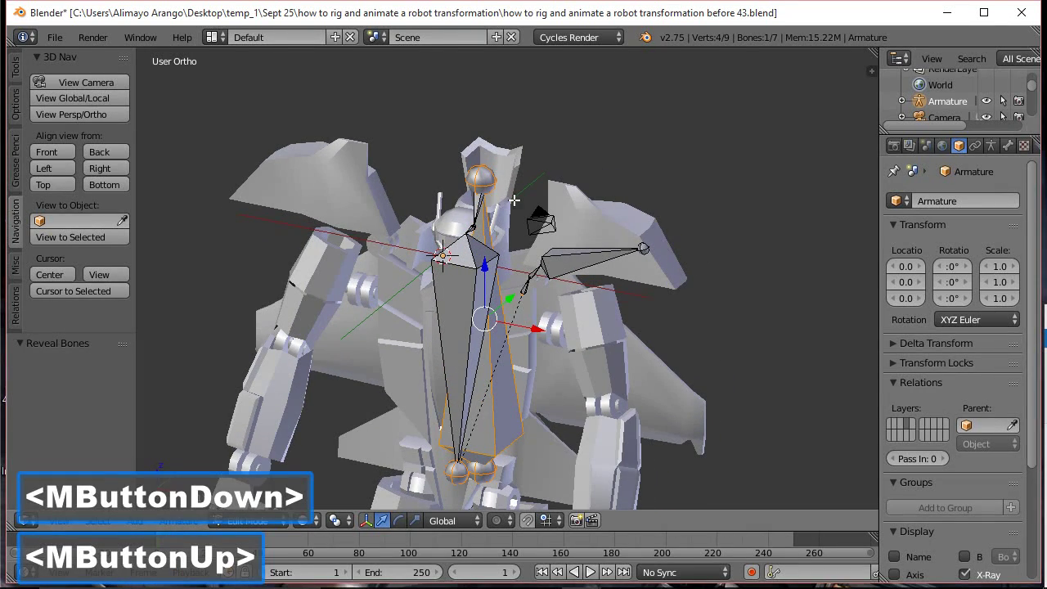
pyautogui.click(484, 185)
pyautogui.moveTo(510, 259); pyautogui.dragTo(574, 240, button='middle')
pyautogui.press('e')
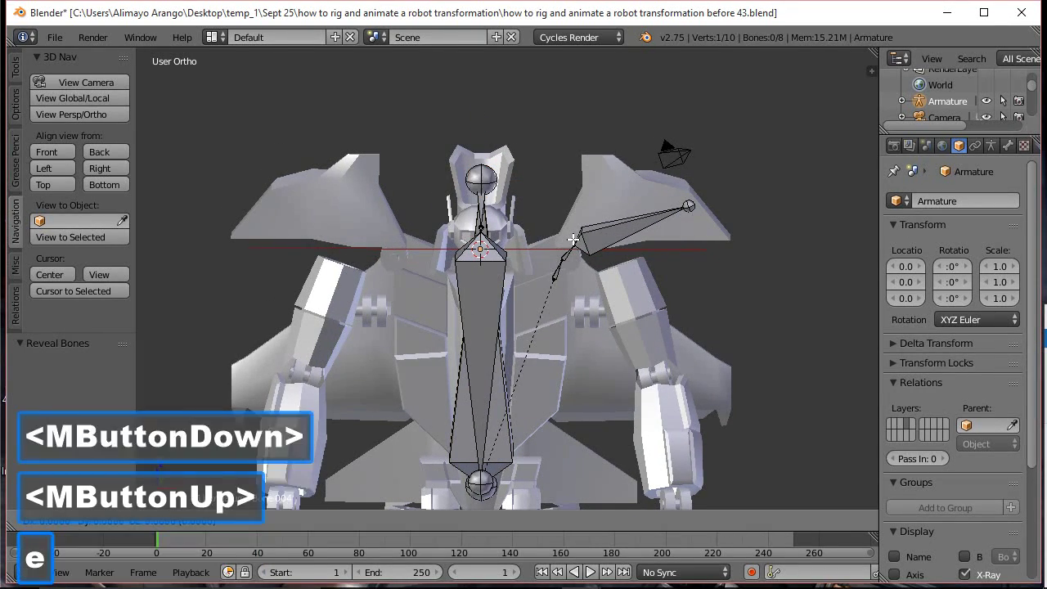
pyautogui.click(551, 189)
pyautogui.moveTo(547, 180); pyautogui.dragTo(631, 185)
pyautogui.moveTo(573, 128); pyautogui.dragTo(574, 249)
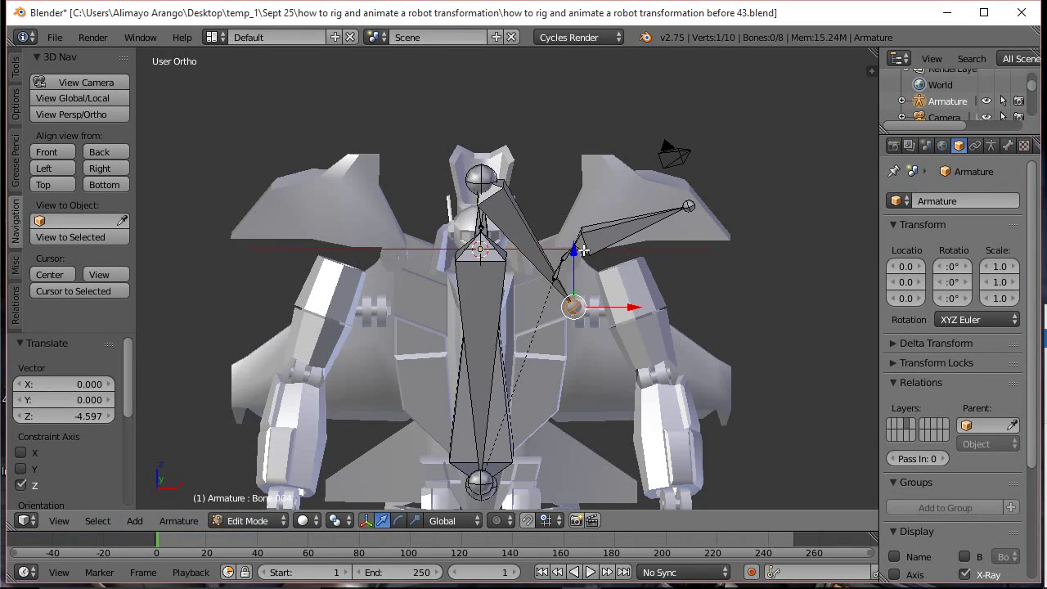
# Extrude a short bone from the shoulder socket joint and move its end outward and up into the top of the upper arm
pyautogui.press('e')
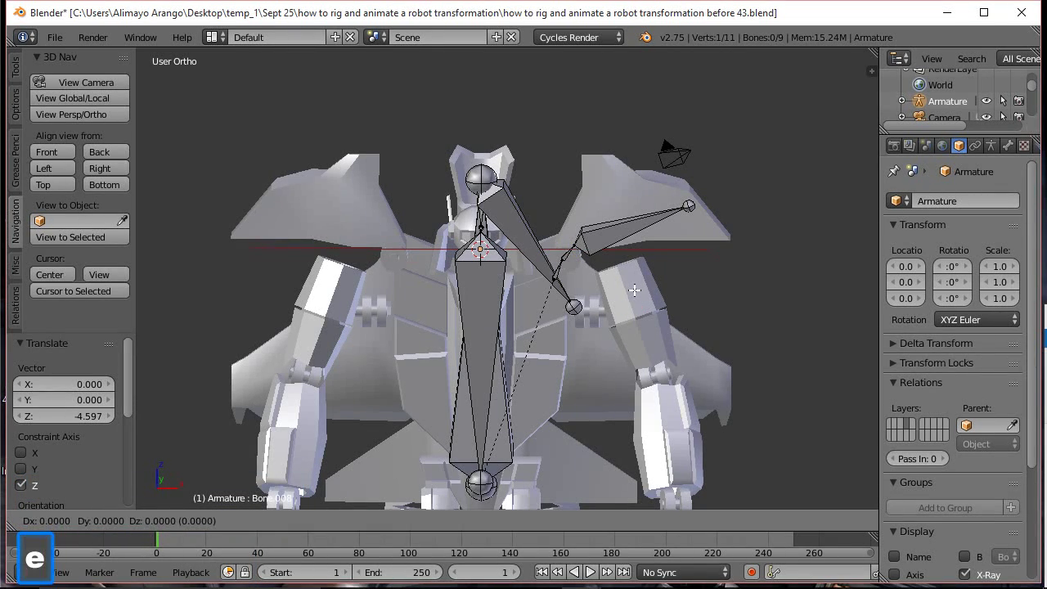
pyautogui.click(635, 289)
pyautogui.moveTo(631, 308); pyautogui.dragTo(693, 303)
pyautogui.moveTo(637, 249); pyautogui.dragTo(634, 224)
pyautogui.moveTo(696, 283); pyautogui.dragTo(687, 280)
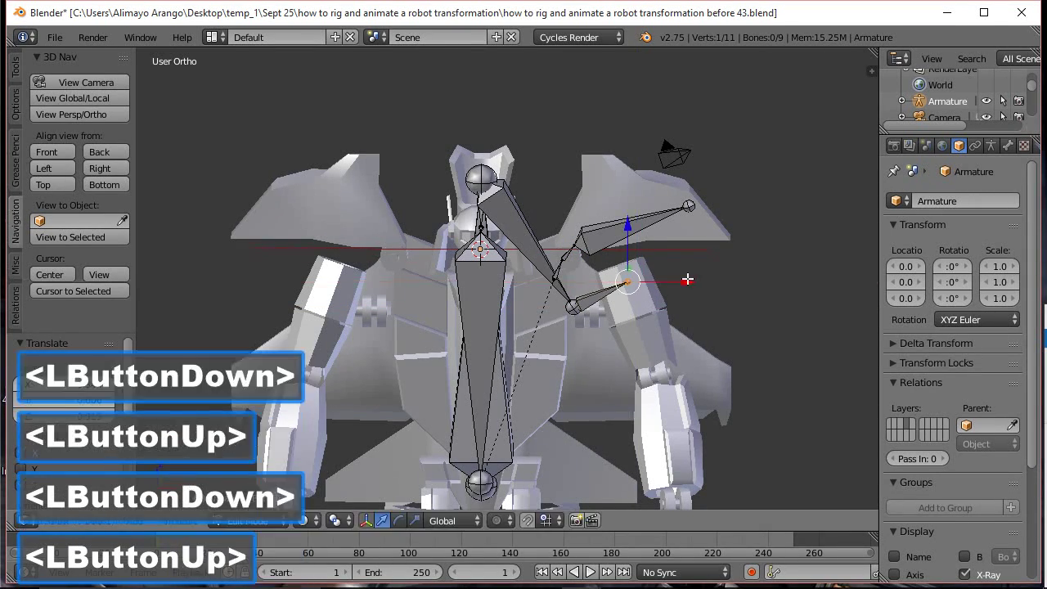
# Extrude an upper-arm bone from the top of the arm and move its end down and outward to the elbow
pyautogui.moveTo(629, 230); pyautogui.dragTo(627, 336)
pyautogui.press('e')
pyautogui.click(631, 225)
pyautogui.moveTo(686, 365); pyautogui.dragTo(713, 363)
pyautogui.moveTo(655, 309); pyautogui.dragTo(655, 312)
# Lower the shoulder socket joint slightly, select the arm bones' joints and shift them along the Y axis into the arm mesh
pyautogui.moveTo(732, 351); pyautogui.dragTo(664, 291, button='middle')
pyautogui.click(611, 295)
pyautogui.moveTo(666, 290); pyautogui.dragTo(633, 283)
pyautogui.rightClick(633, 283)
pyautogui.moveTo(633, 284); pyautogui.dragTo(650, 301, button='middle')
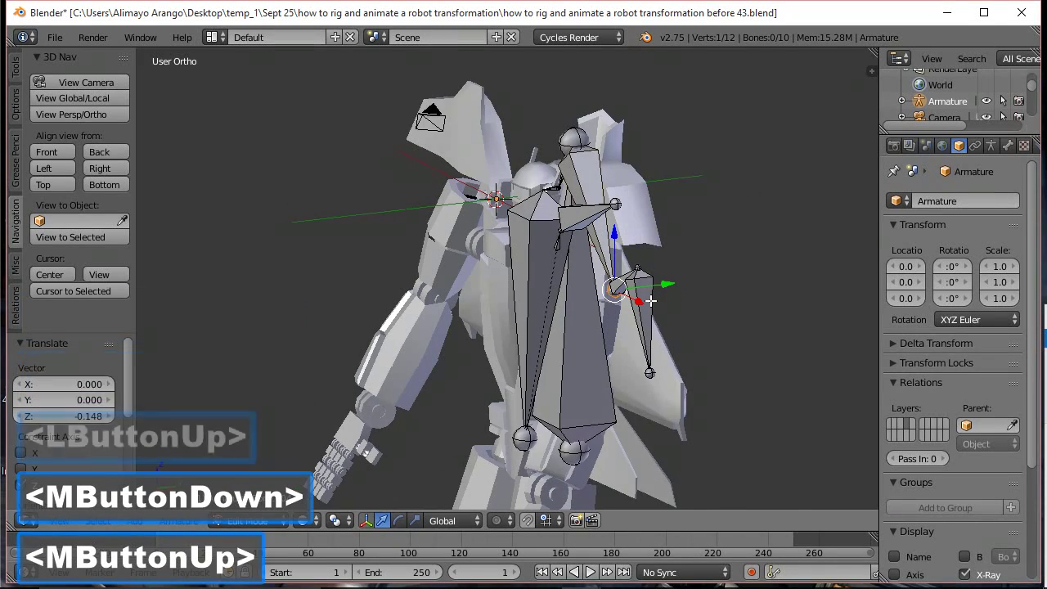
pyautogui.scroll(2, 650, 301)
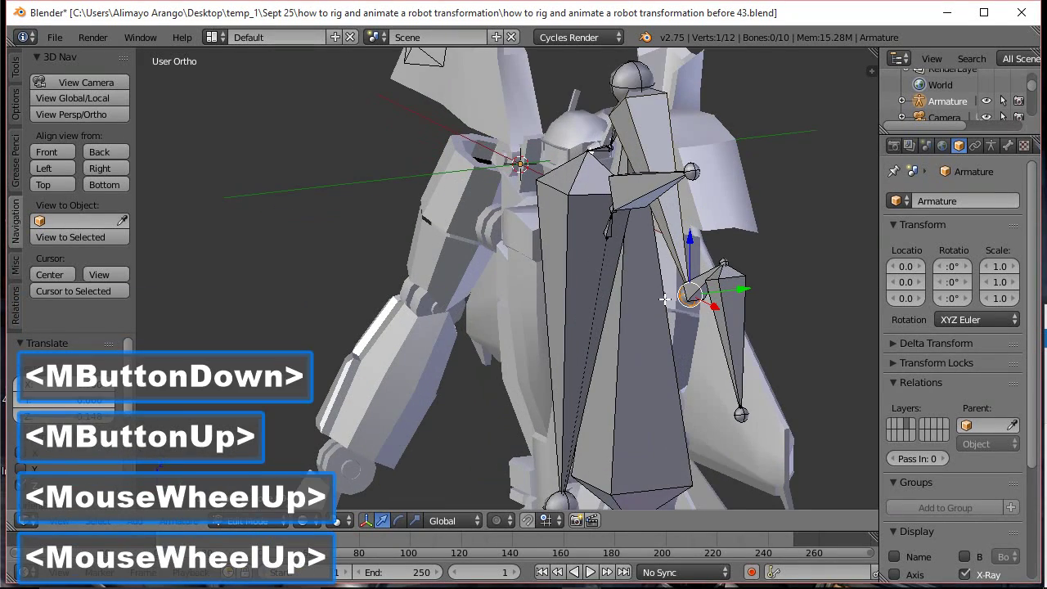
pyautogui.keyDown('shift'); pyautogui.click(702, 272); pyautogui.keyUp('shift')
pyautogui.keyDown('shift'); pyautogui.click(704, 274); pyautogui.keyUp('shift')
pyautogui.moveTo(767, 293); pyautogui.dragTo(678, 304)
# Adjust the upper-arm bone's elbow end from the side, finishing with a Y move of -0.177
pyautogui.moveTo(678, 304); pyautogui.dragTo(702, 336, button='middle')
pyautogui.click(689, 411)
pyautogui.moveTo(692, 415); pyautogui.dragTo(675, 372, button='middle')
pyautogui.moveTo(684, 362); pyautogui.dragTo(683, 354)
pyautogui.moveTo(731, 398); pyautogui.dragTo(725, 352)
# Hide the large back bone and fit the upper-arm bone's end to the elbow mesh, finishing with an X move of 0.040
pyautogui.click(719, 350)
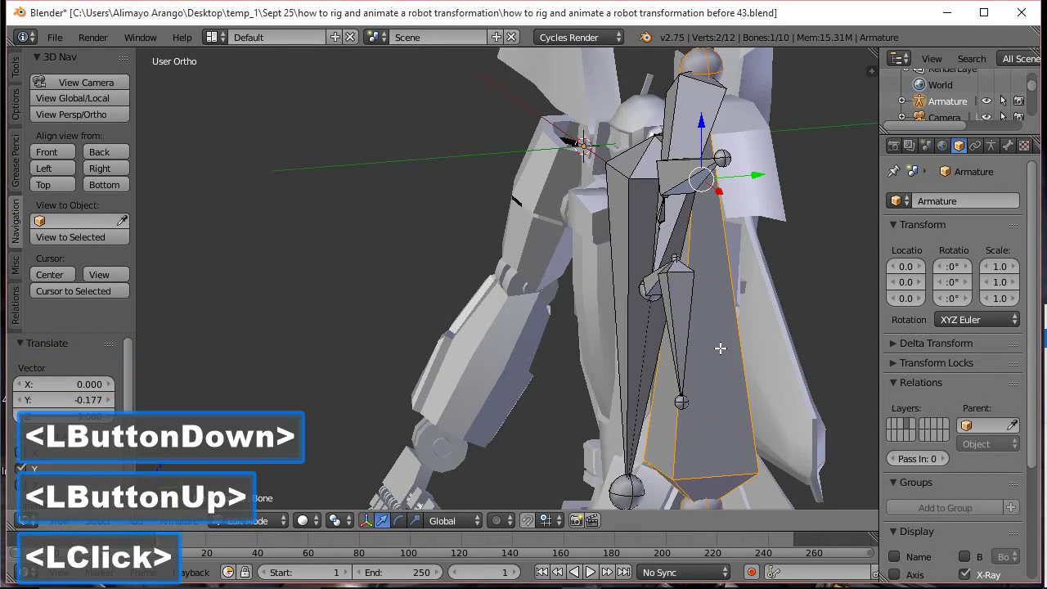
pyautogui.press('h')
pyautogui.moveTo(720, 348); pyautogui.dragTo(624, 348, button='middle')
pyautogui.click(681, 402)
pyautogui.moveTo(681, 364); pyautogui.dragTo(681, 352)
pyautogui.moveTo(680, 333); pyautogui.dragTo(768, 375, button='middle')
pyautogui.click(740, 395)
pyautogui.moveTo(740, 395); pyautogui.dragTo(745, 395)
pyautogui.scroll(-2, 753, 350)
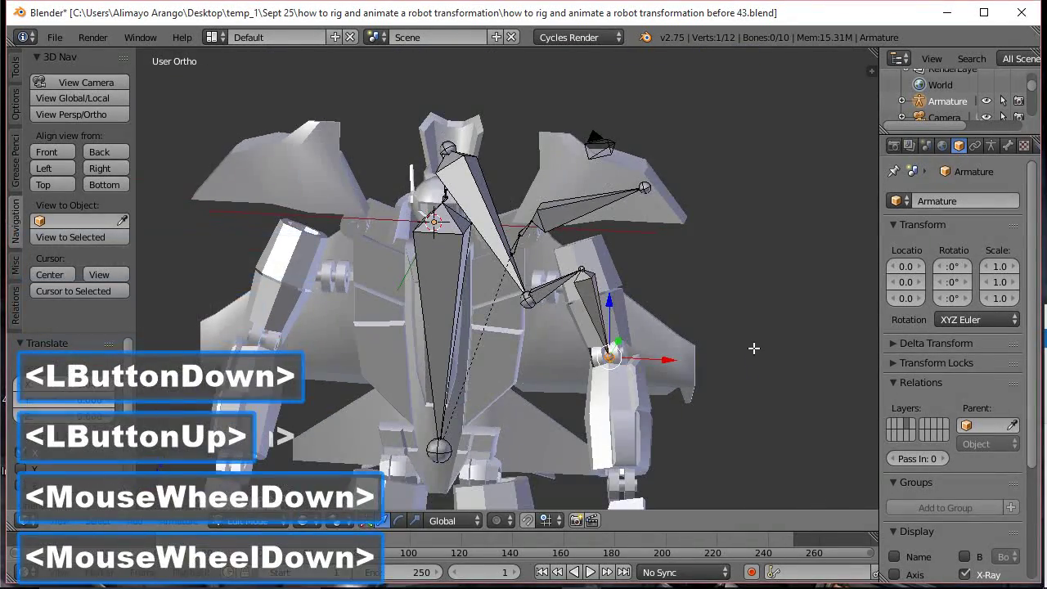
# Extrude a forearm bone from the elbow and move its end down into the hand, finishing with a Y move of -2.572
pyautogui.press('e')
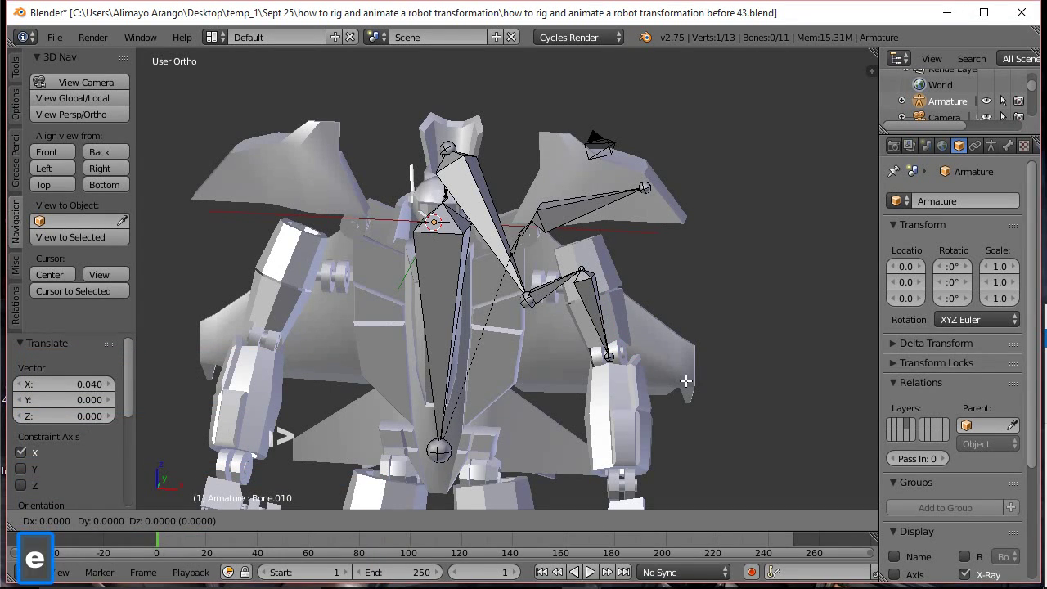
pyautogui.click(686, 380)
pyautogui.moveTo(612, 309); pyautogui.dragTo(583, 424)
pyautogui.scroll(-2, 670, 442)
pyautogui.moveTo(627, 478); pyautogui.dragTo(642, 475)
pyautogui.moveTo(696, 381); pyautogui.dragTo(646, 472, button='middle')
pyautogui.moveTo(650, 472); pyautogui.dragTo(599, 460)
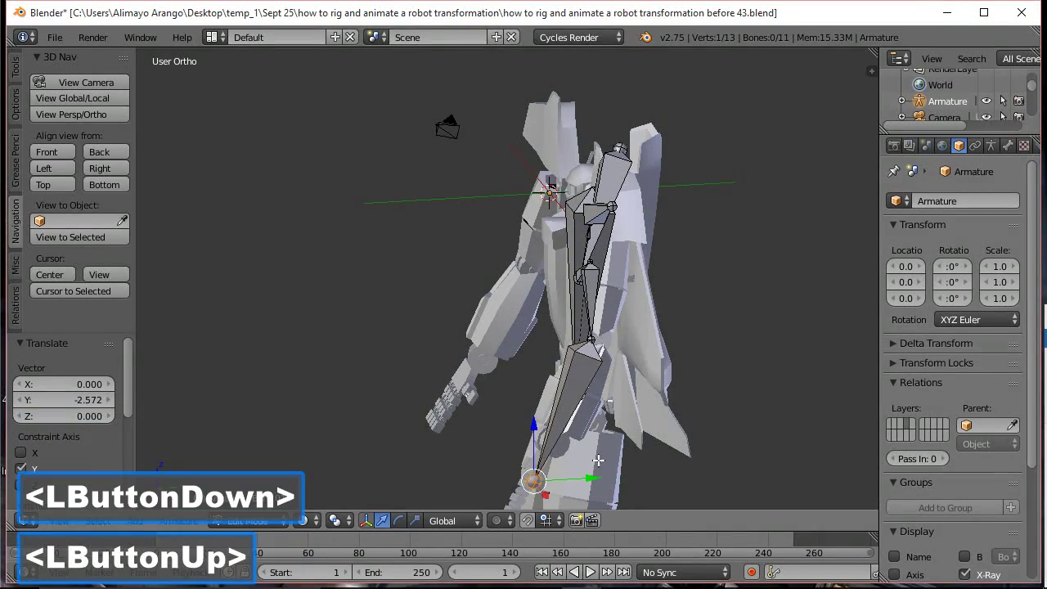
# Save an incremental copy of the file as "how to rig and animate a robot transformation before 44.blend"
pyautogui.moveTo(666, 404); pyautogui.dragTo(575, 313, button='middle')
pyautogui.scroll(-1, 643, 357)
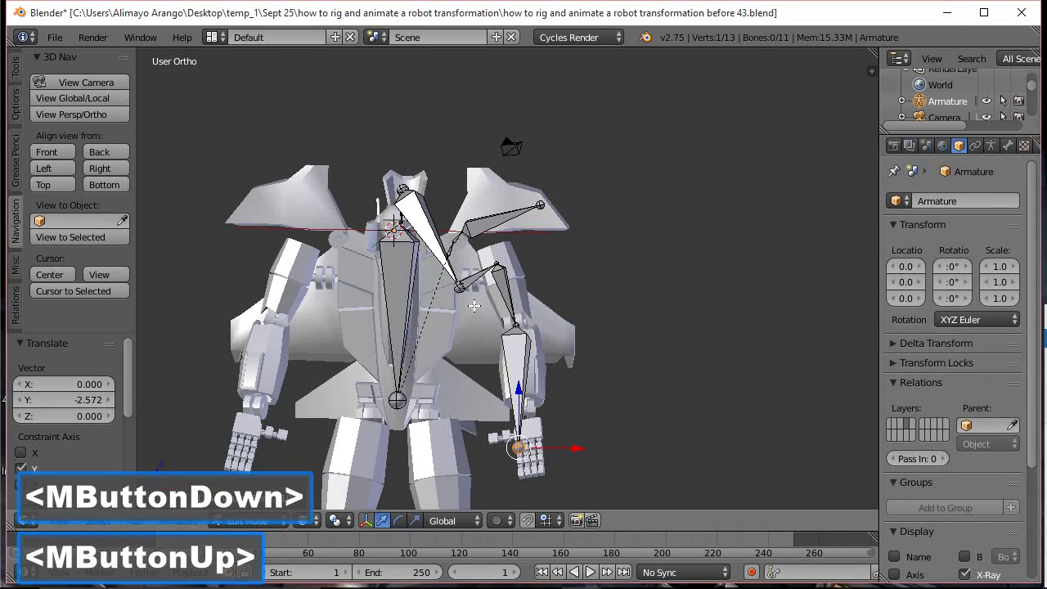
pyautogui.keyDown('shift'); pyautogui.moveTo(502, 312); pyautogui.dragTo(544, 221, button='middle'); pyautogui.keyUp('shift')
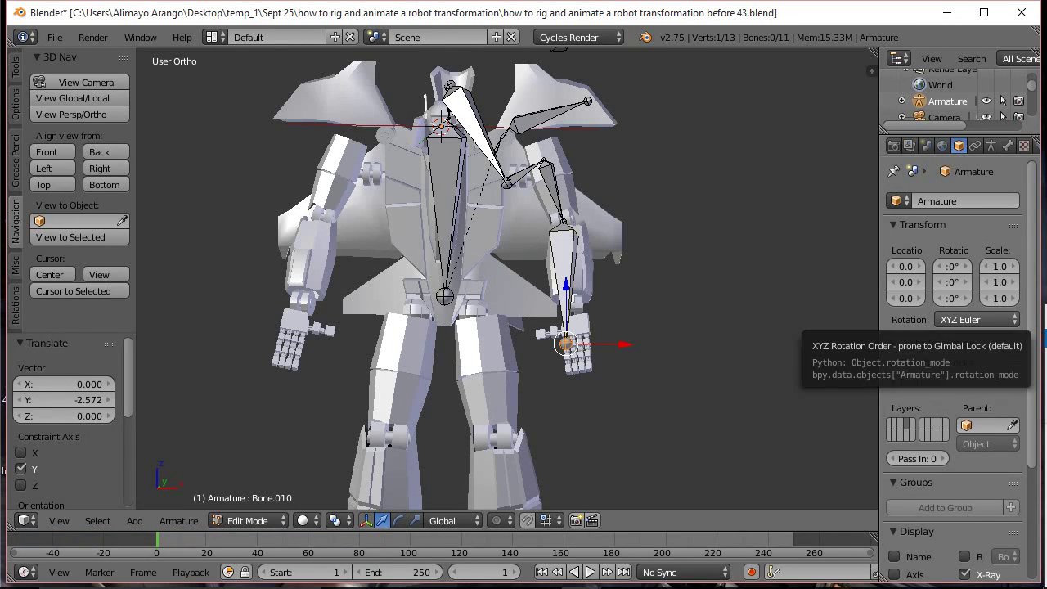
pyautogui.click(990, 48)
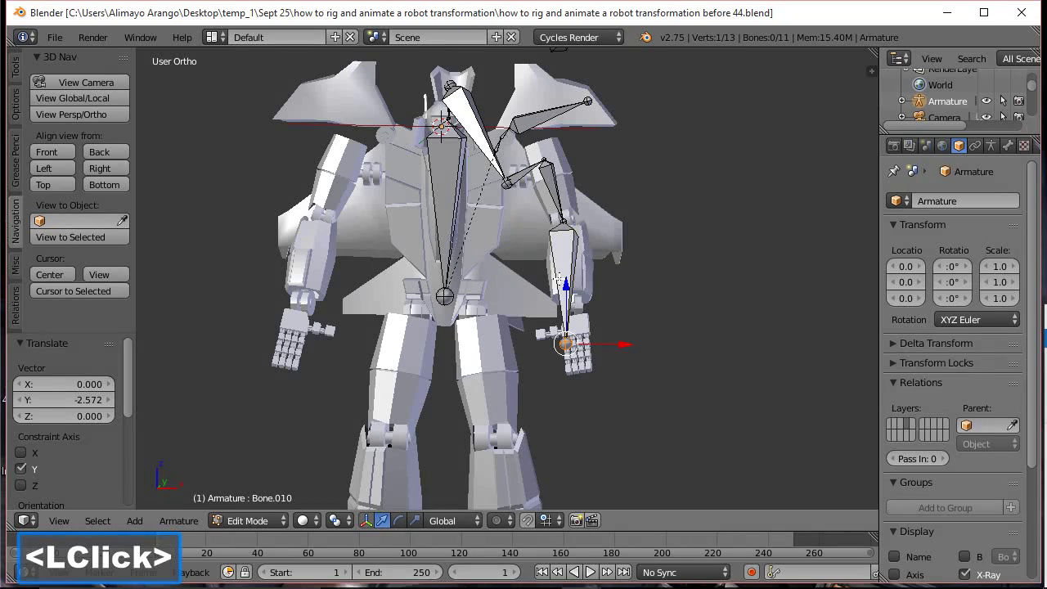
# Switch to Object Mode, duplicate the robot mesh in place, and move the copy to layer 14
pyautogui.click(273, 522)
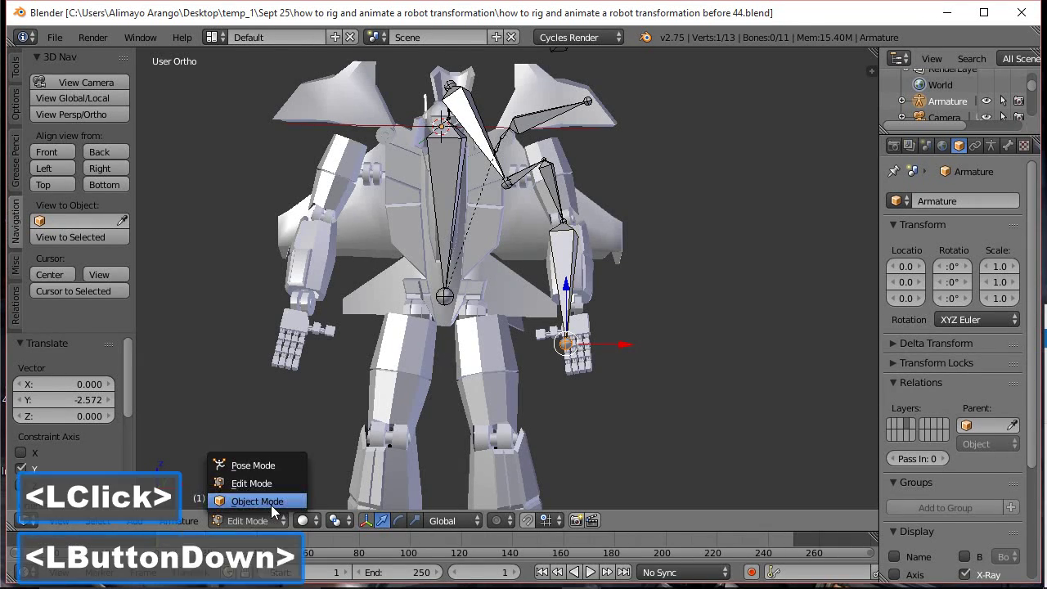
pyautogui.click(271, 501)
pyautogui.click(472, 347)
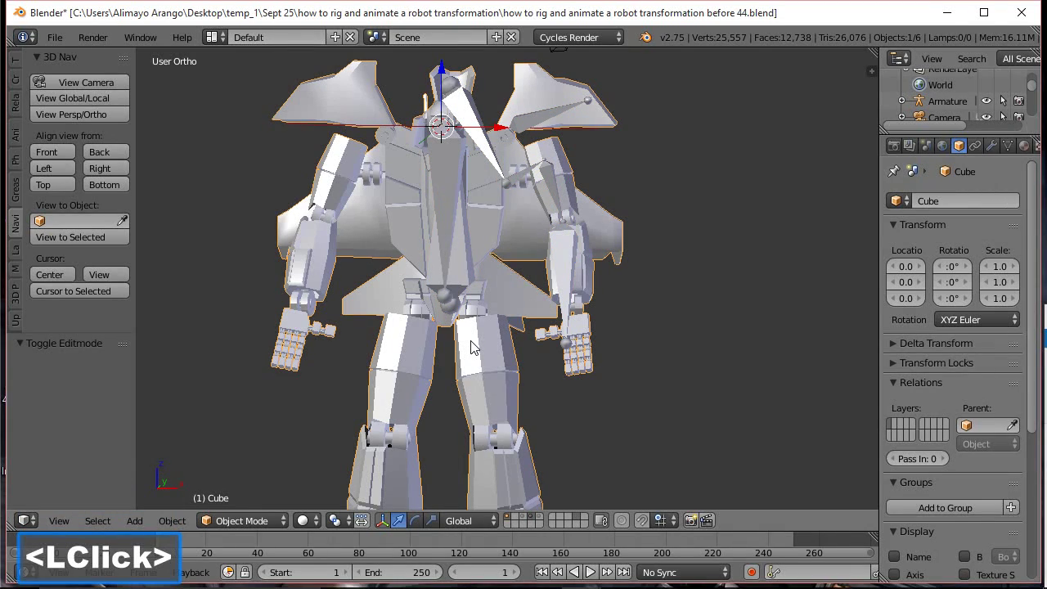
pyautogui.hotkey('shift', 'd')
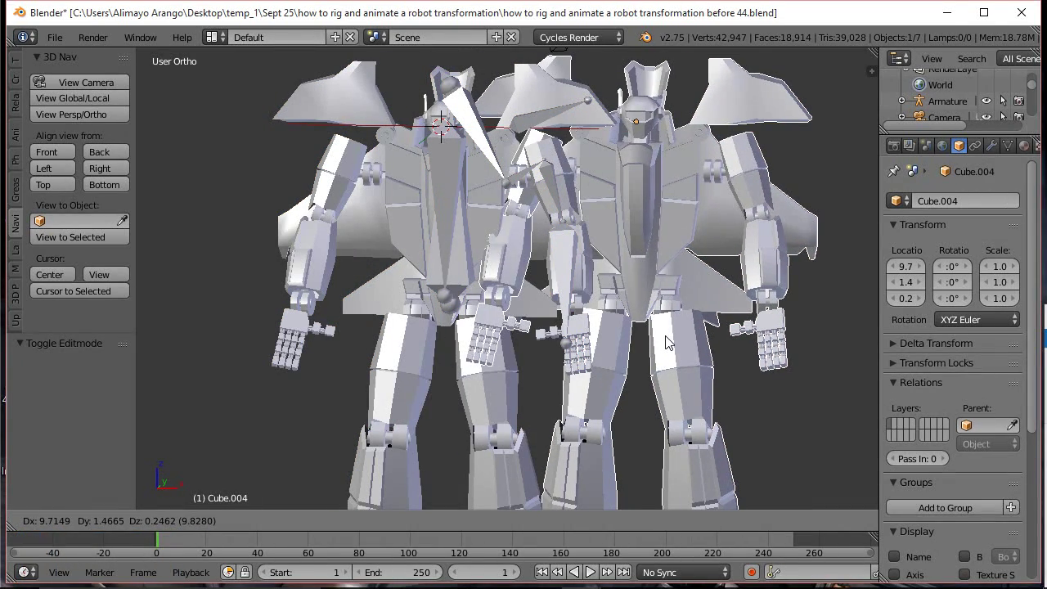
pyautogui.rightClick(666, 342)
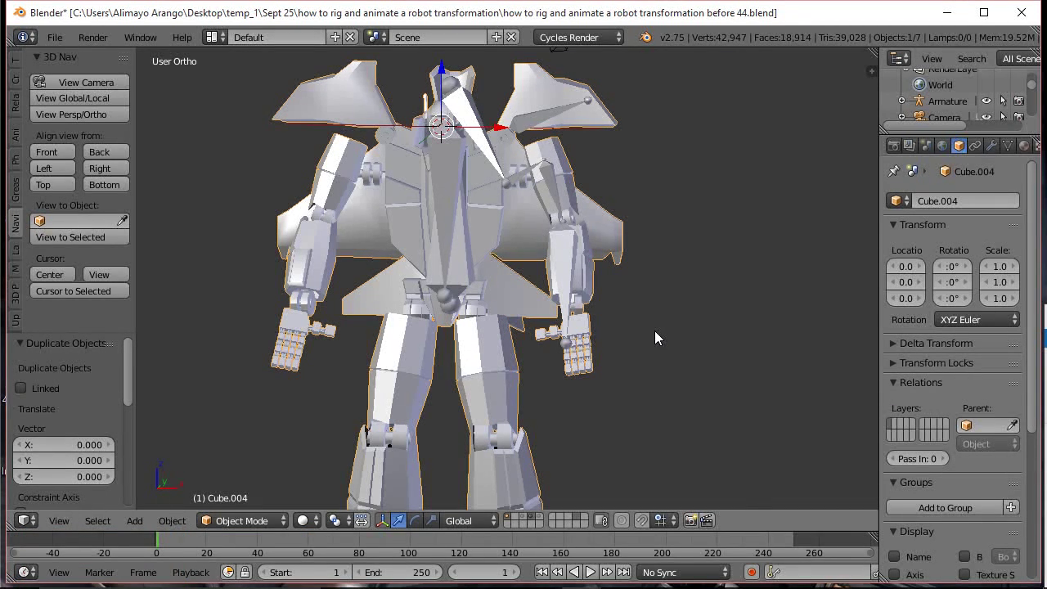
pyautogui.press('m')
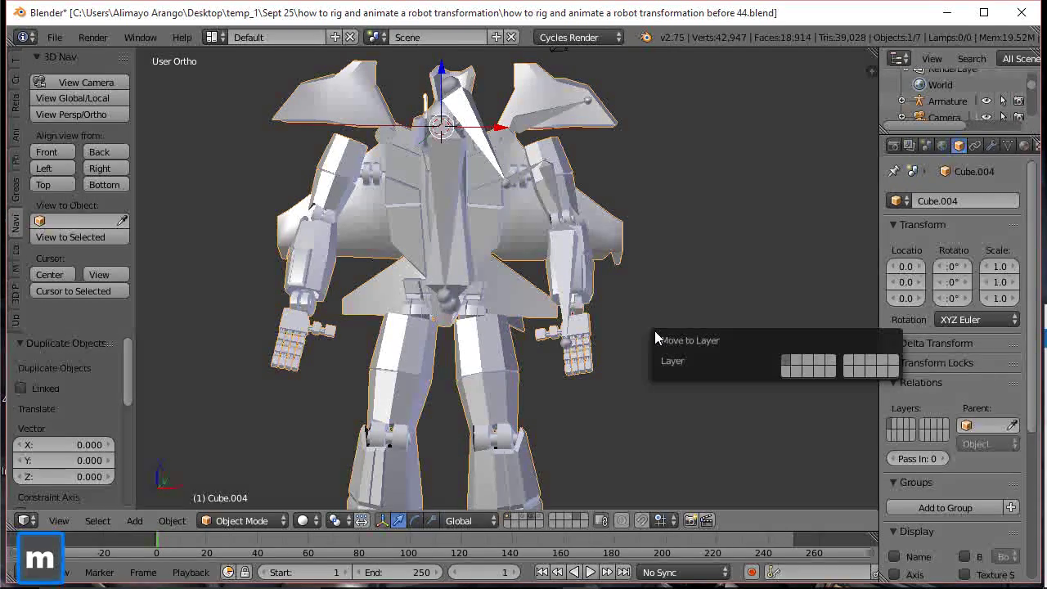
pyautogui.click(819, 370)
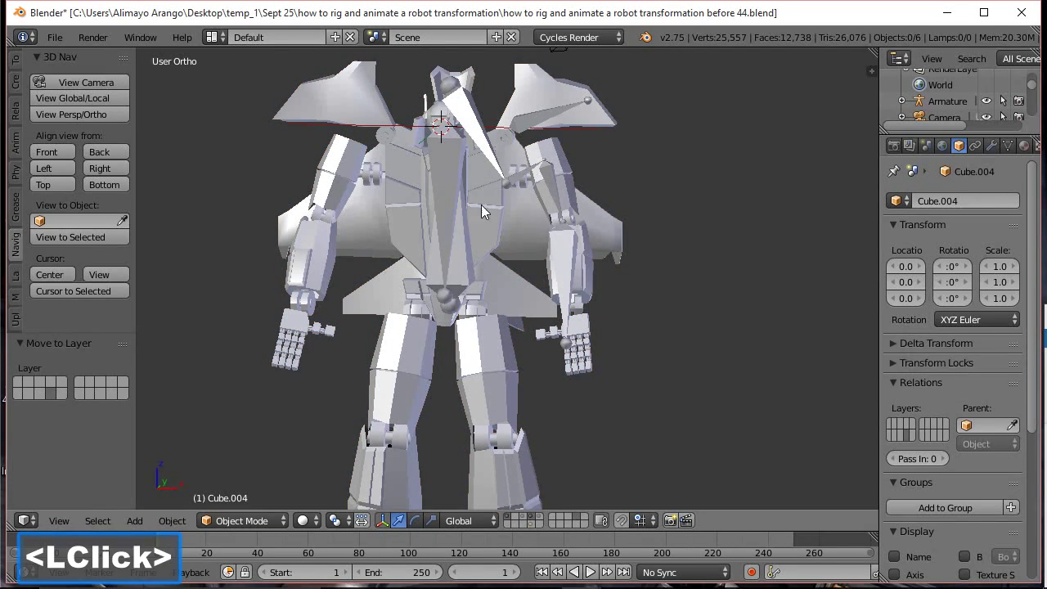
# Put the armature back in Edit Mode and save an incremental copy as "how to rig and animate a robot transformation before 45.blend"
pyautogui.click(443, 175)
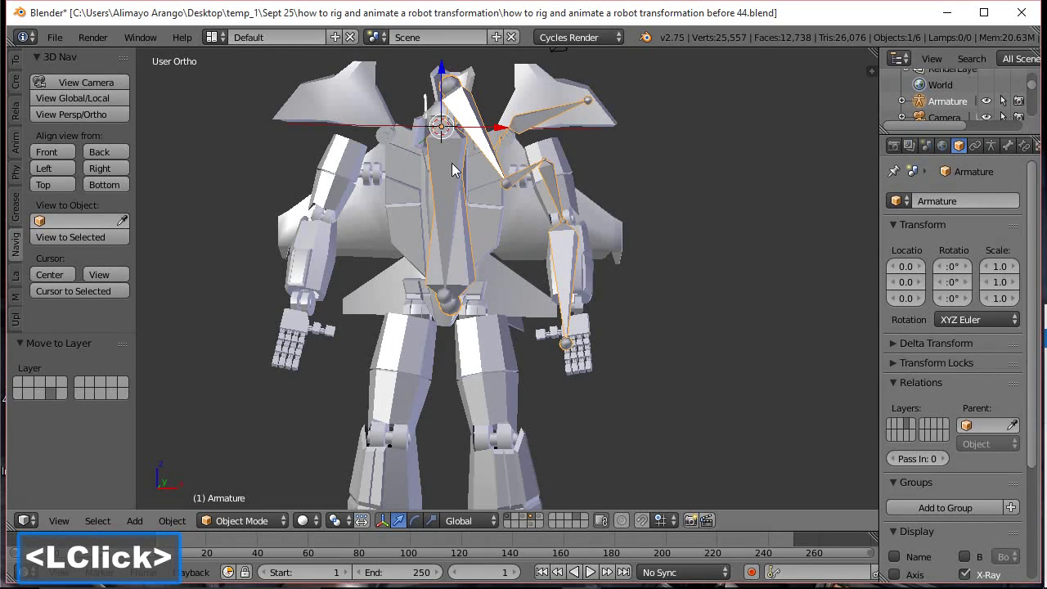
pyautogui.click(265, 520)
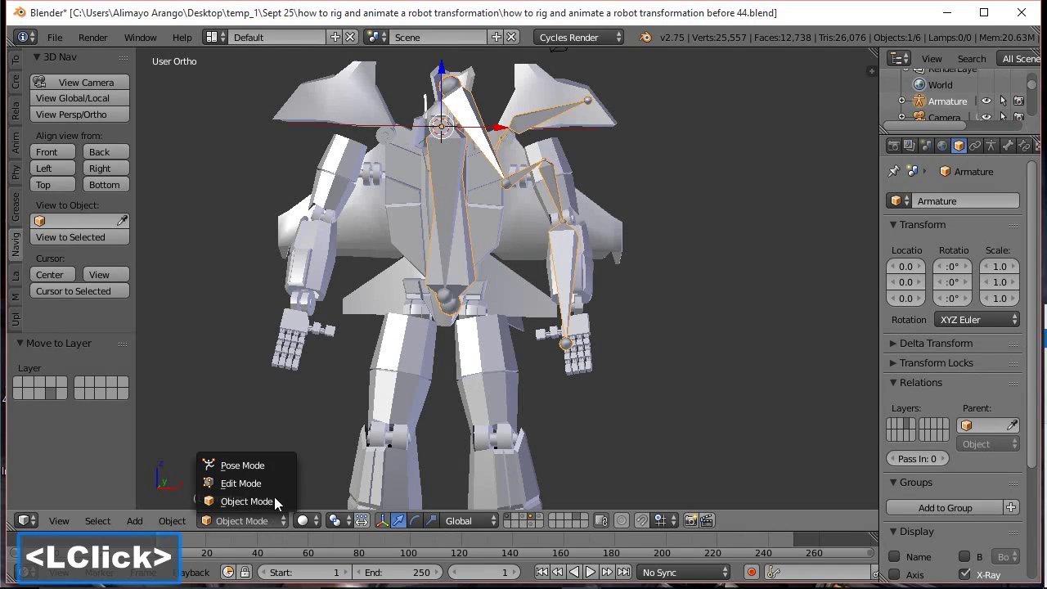
pyautogui.click(269, 483)
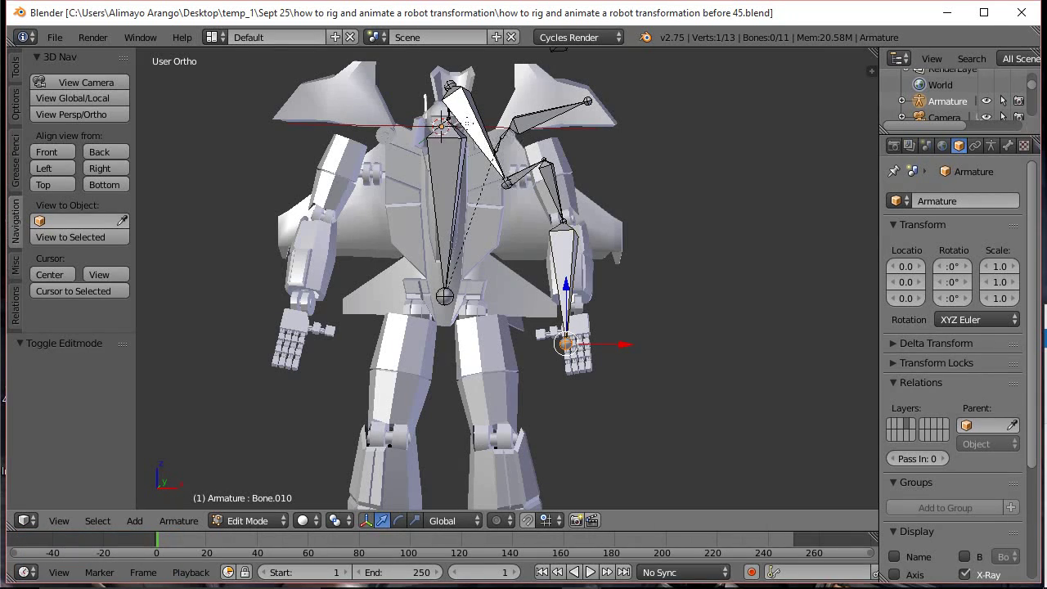
pyautogui.click(560, 23)
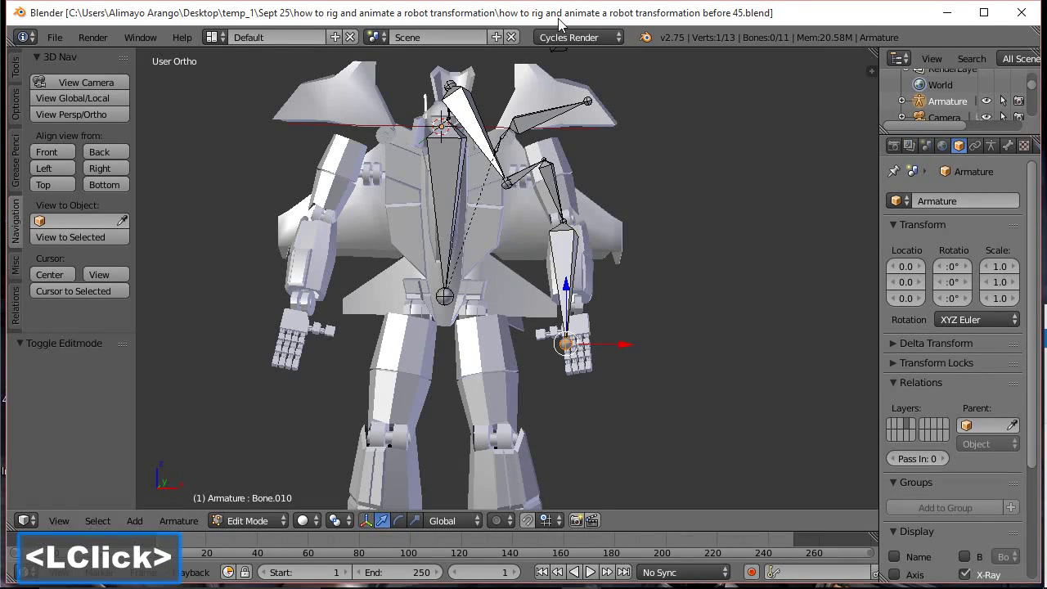
# Delete the diagonal bone between head and shoulder, deselect everything, and save an incremental copy ending in "before 46.blend"
pyautogui.click(482, 145)
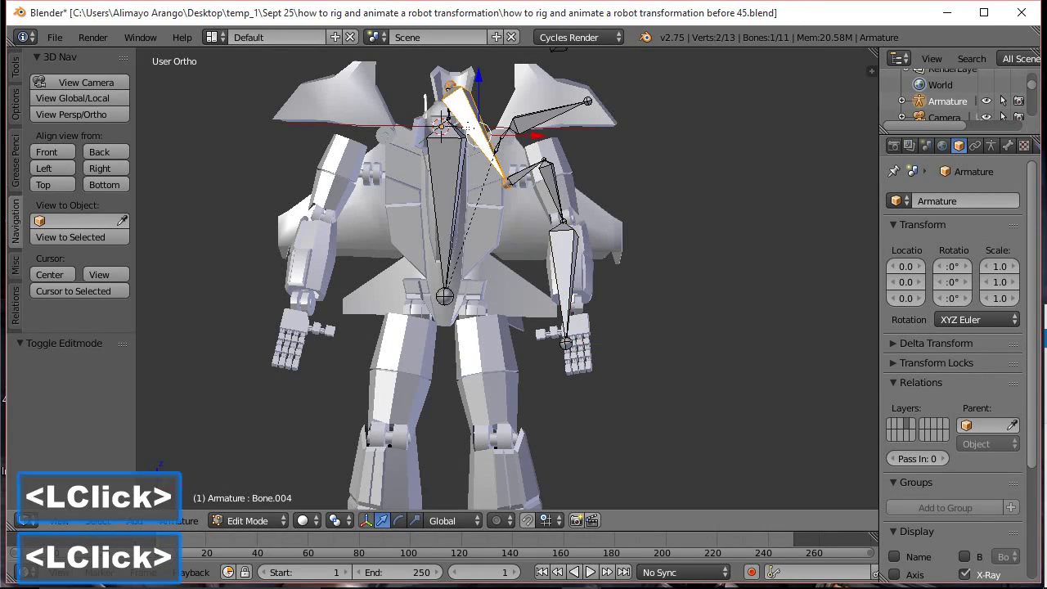
pyautogui.press('x')
pyautogui.click(555, 186)
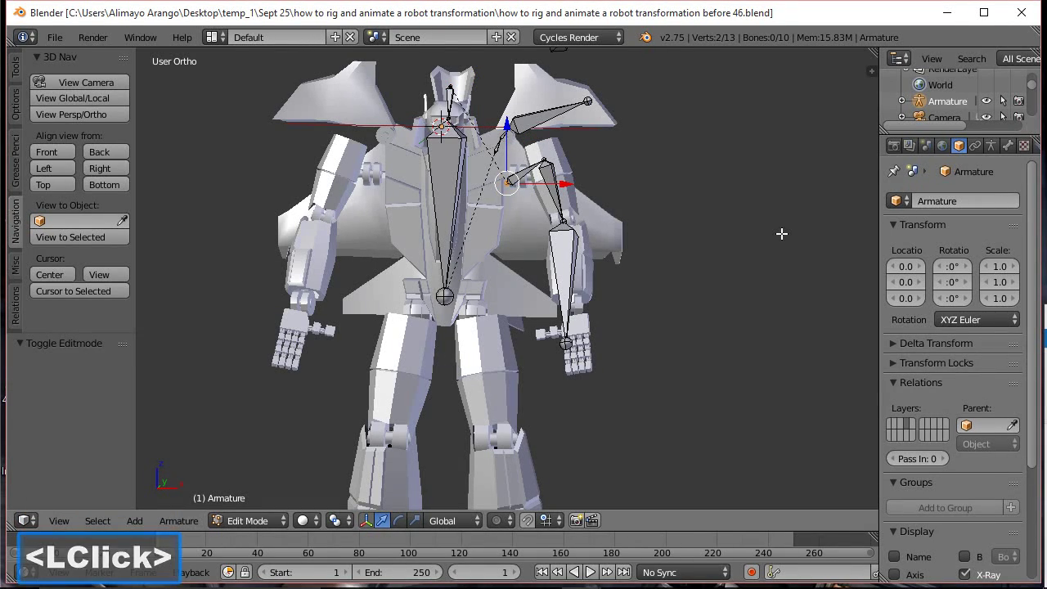
pyautogui.press('a')
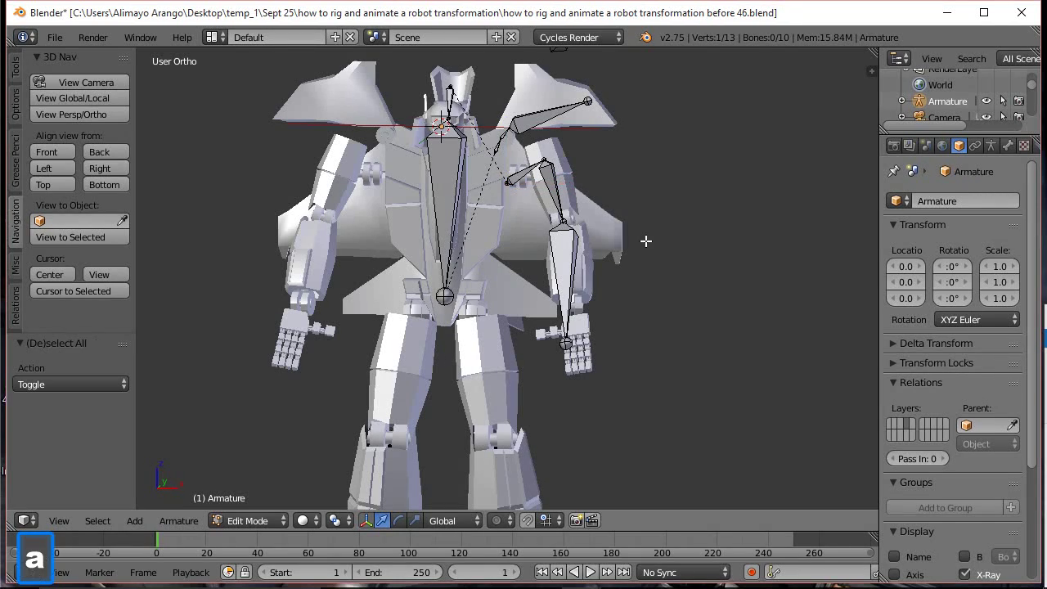
# Reveal the hidden back bone and extrude a pelvis bone from its lower end, moving the new end -2.911 along Y
pyautogui.moveTo(685, 270); pyautogui.dragTo(630, 290, button='middle')
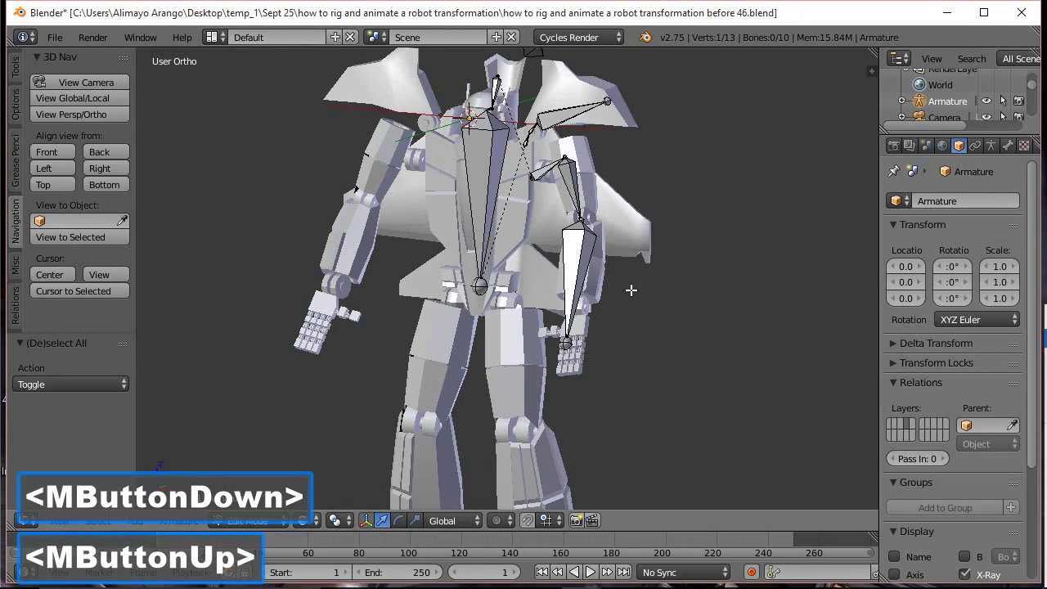
pyautogui.hotkey('alt', 'h')
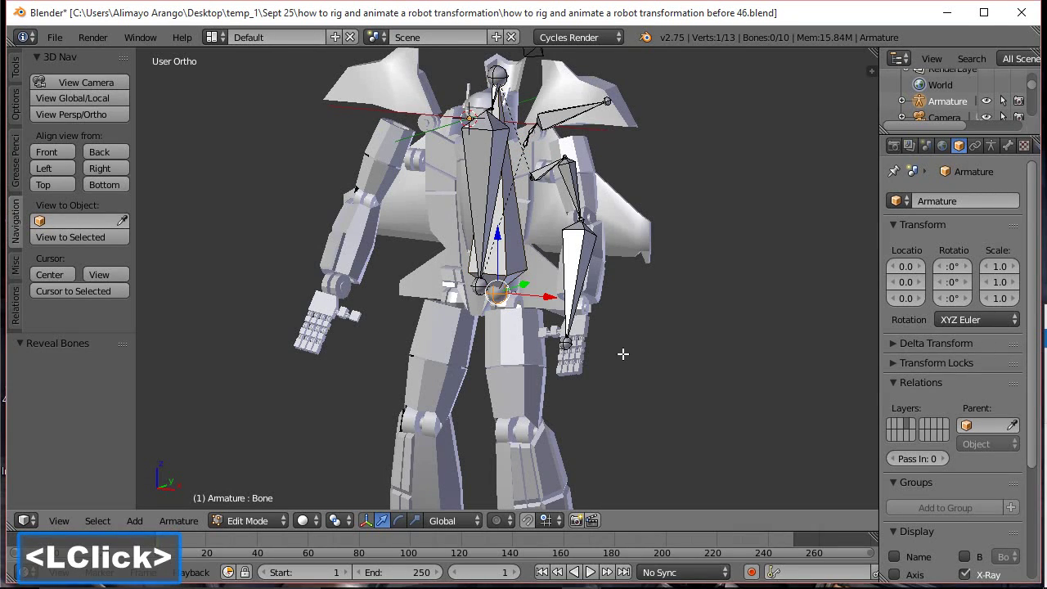
pyautogui.press('e')
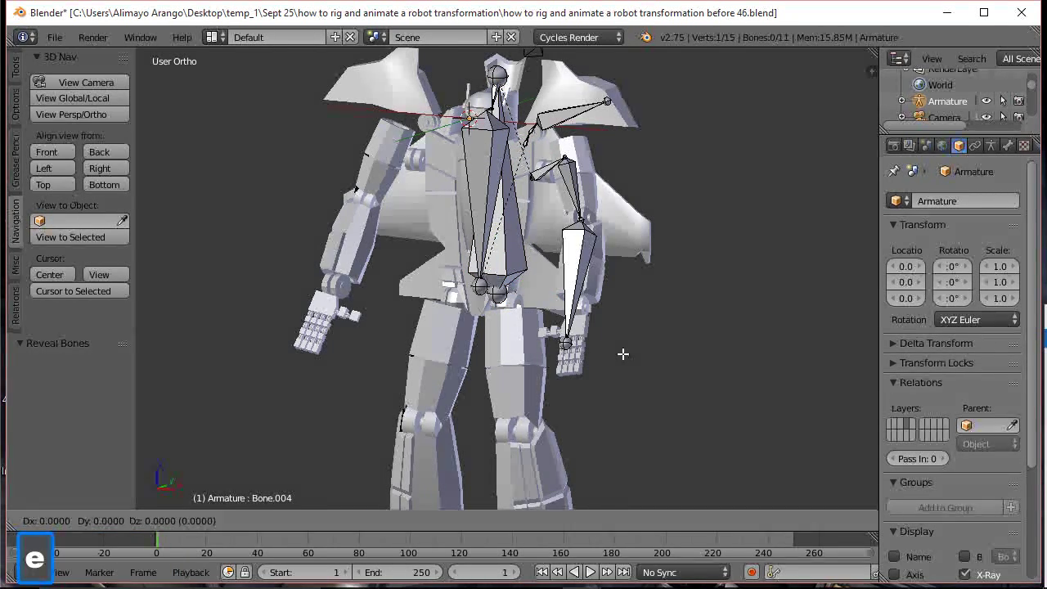
pyautogui.click(622, 353)
pyautogui.moveTo(524, 284); pyautogui.dragTo(498, 292)
pyautogui.moveTo(499, 292); pyautogui.dragTo(508, 328, button='middle')
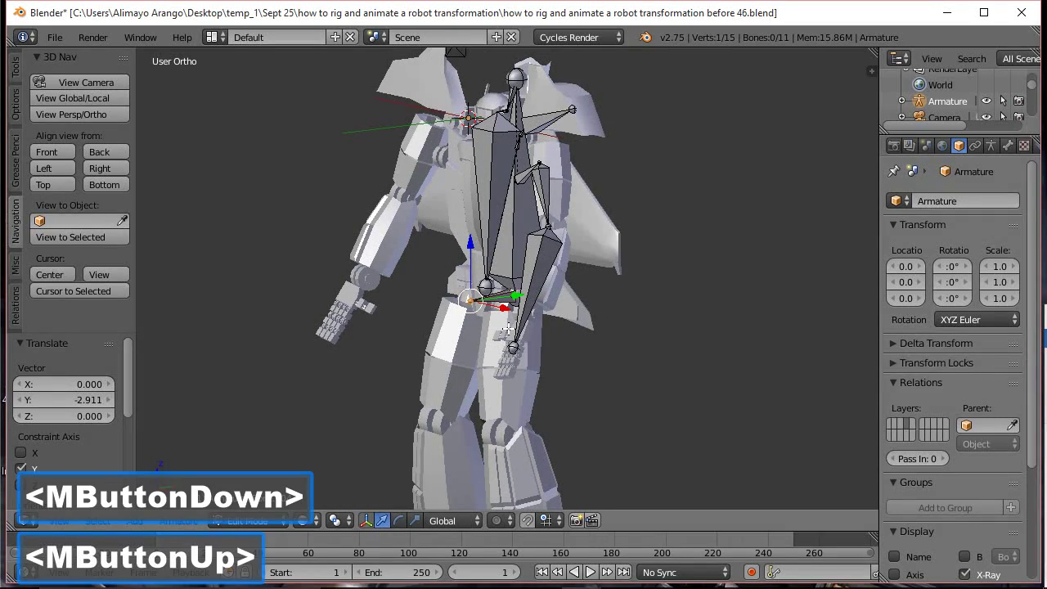
# Extrude a short vertical bone from the pelvis bone's front end, 1.109 up along Z, and save a copy ending in "before 47.blend"
pyautogui.scroll(8, 506, 328)
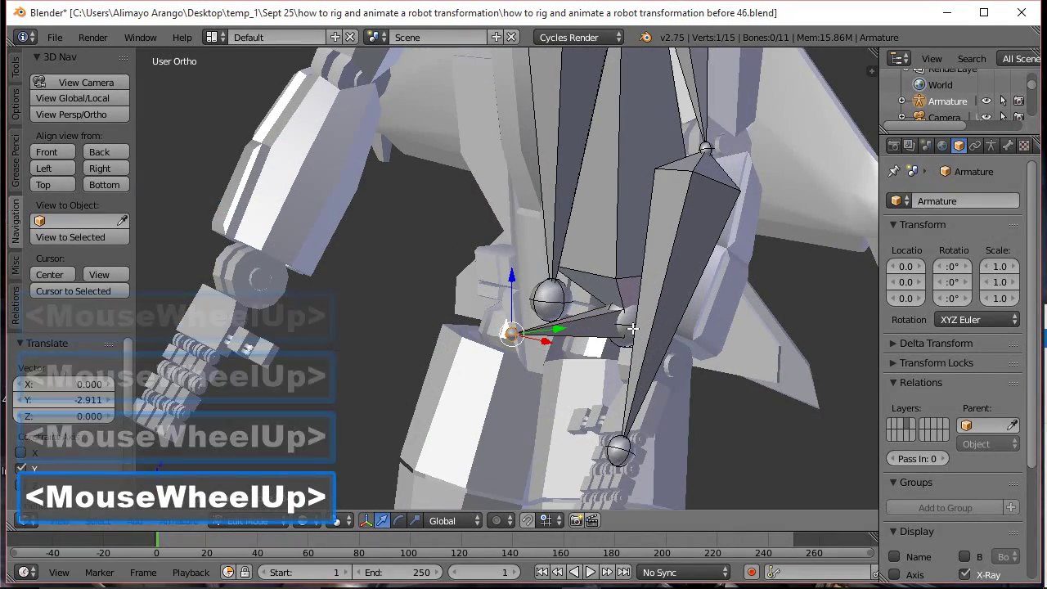
pyautogui.press('e')
pyautogui.click(580, 390)
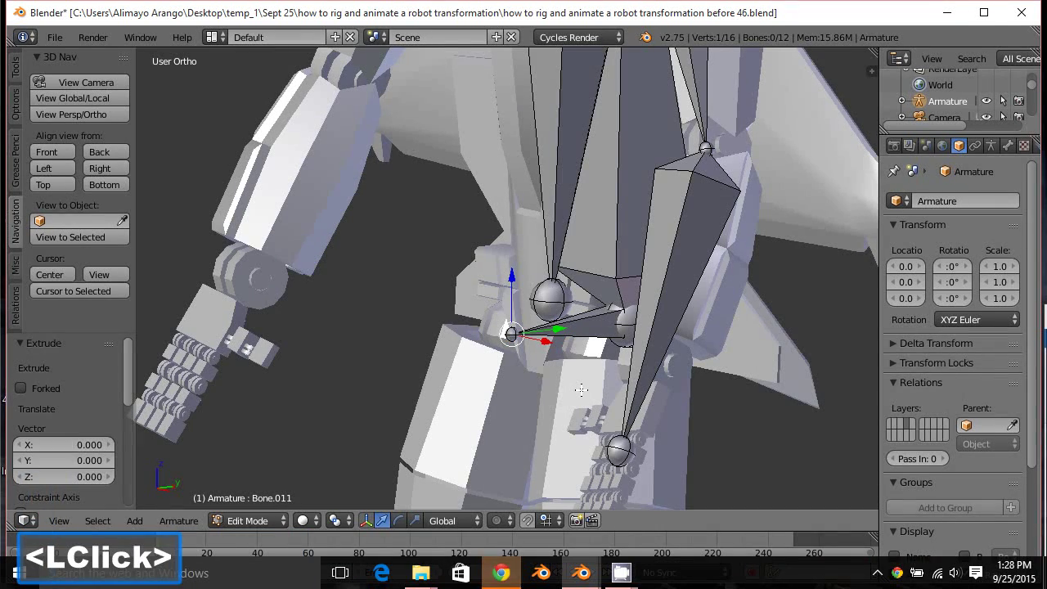
pyautogui.moveTo(508, 275); pyautogui.dragTo(512, 262)
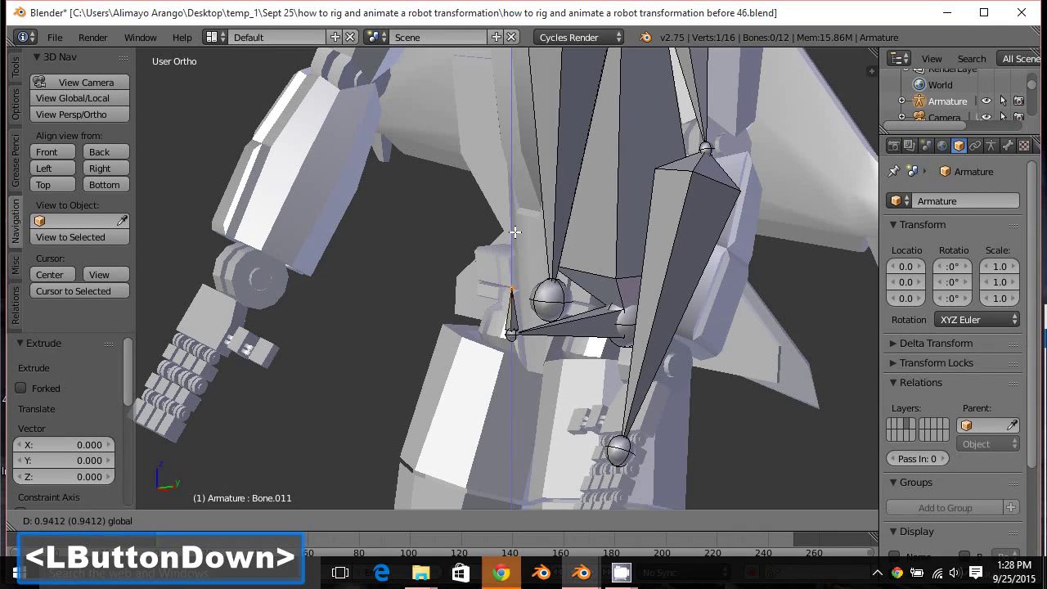
pyautogui.moveTo(515, 224); pyautogui.dragTo(515, 225)
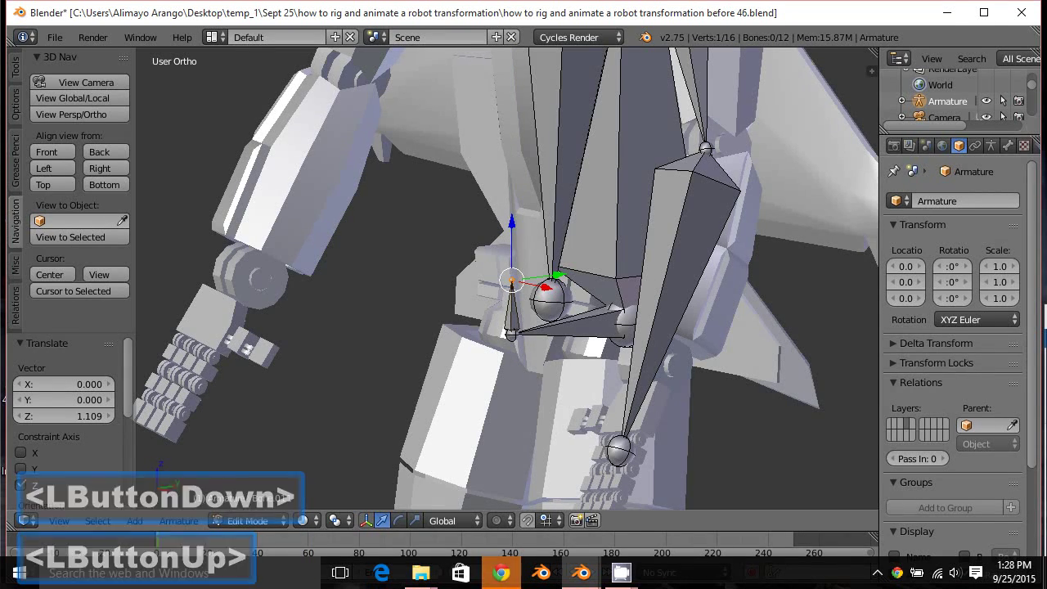
pyautogui.click(502, 573)
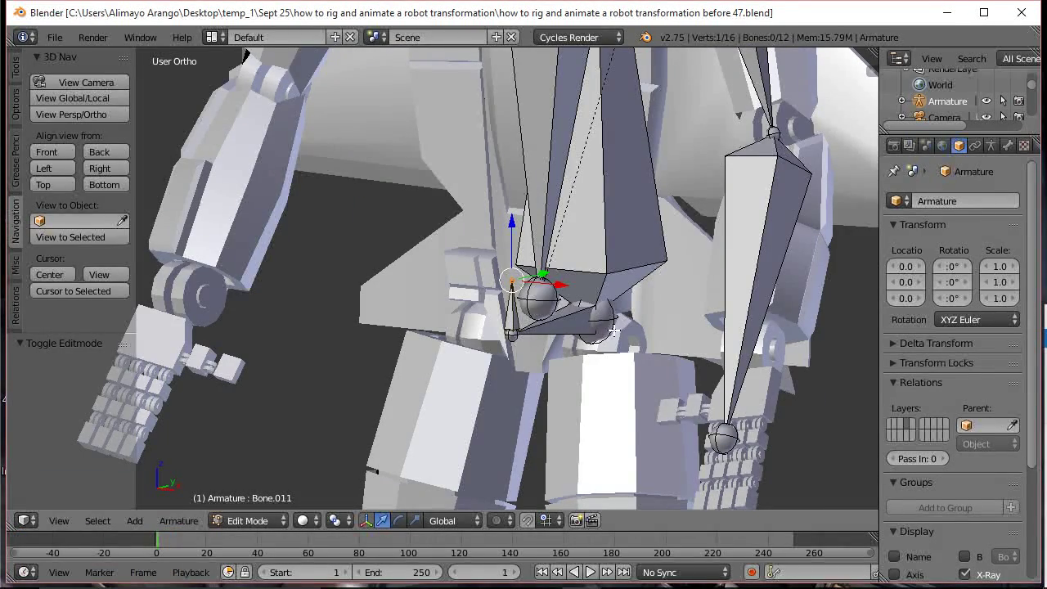
# Subdivide the horizontal pelvis bone with one cut
pyautogui.scroll(4, 613, 330)
pyautogui.rightClick(660, 385)
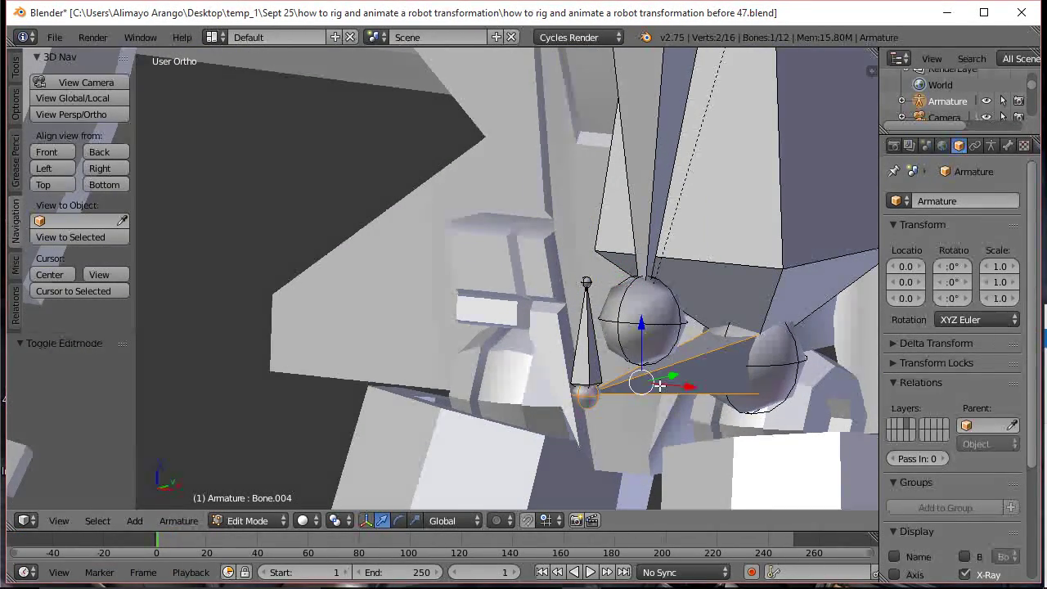
pyautogui.press('w')
pyautogui.click(660, 386)
# Move the joint between the two pelvis bone halves -1.015 along Y, toward the short vertical bone
pyautogui.moveTo(687, 395); pyautogui.dragTo(636, 426, button='middle')
pyautogui.scroll(3, 695, 401)
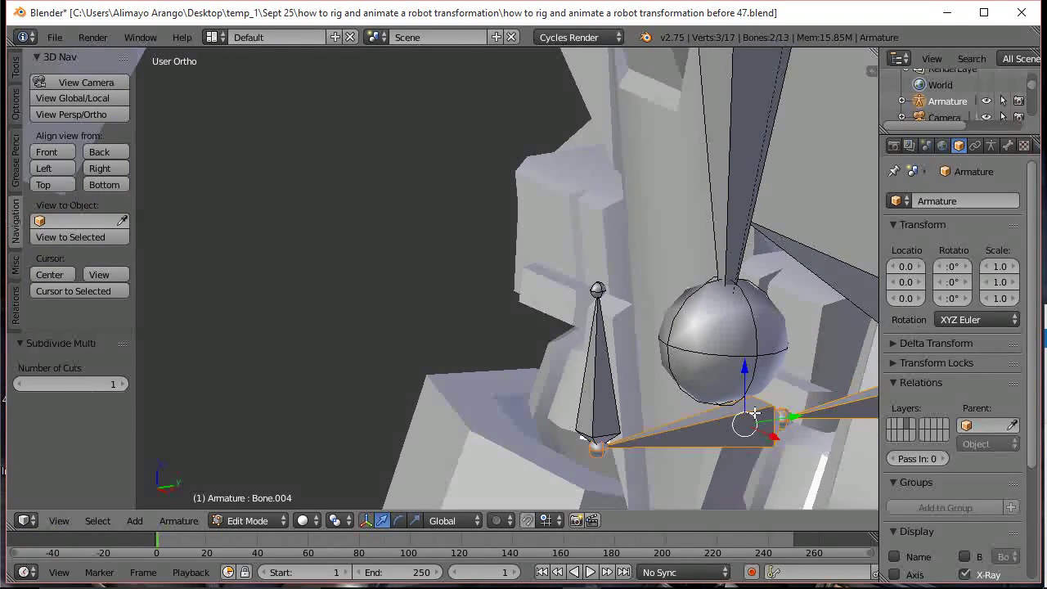
pyautogui.keyDown('shift'); pyautogui.moveTo(793, 396); pyautogui.dragTo(589, 279, button='middle'); pyautogui.keyUp('shift')
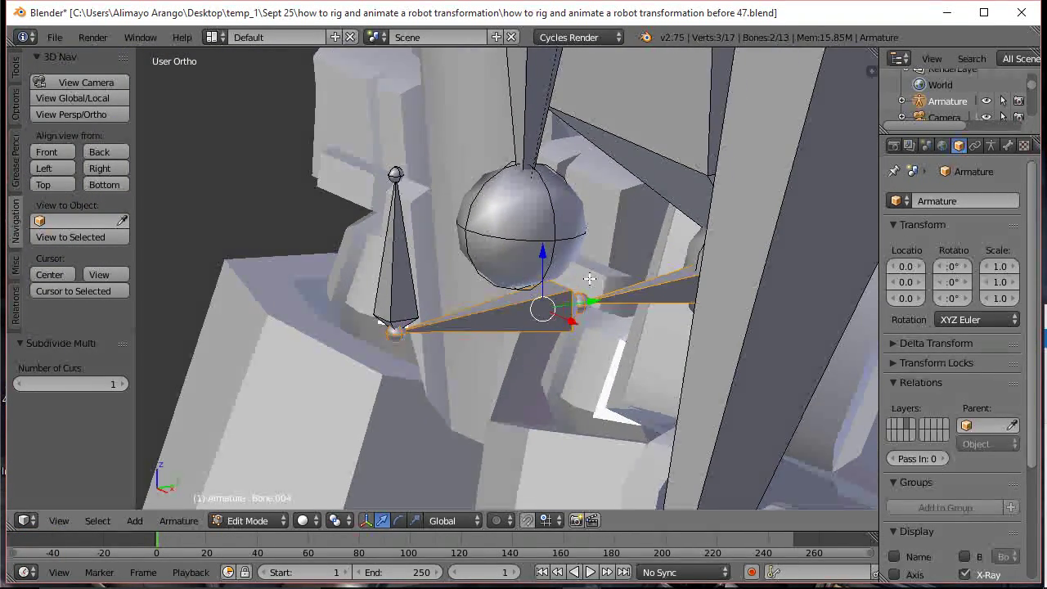
pyautogui.scroll(2, 589, 280)
pyautogui.rightClick(652, 310)
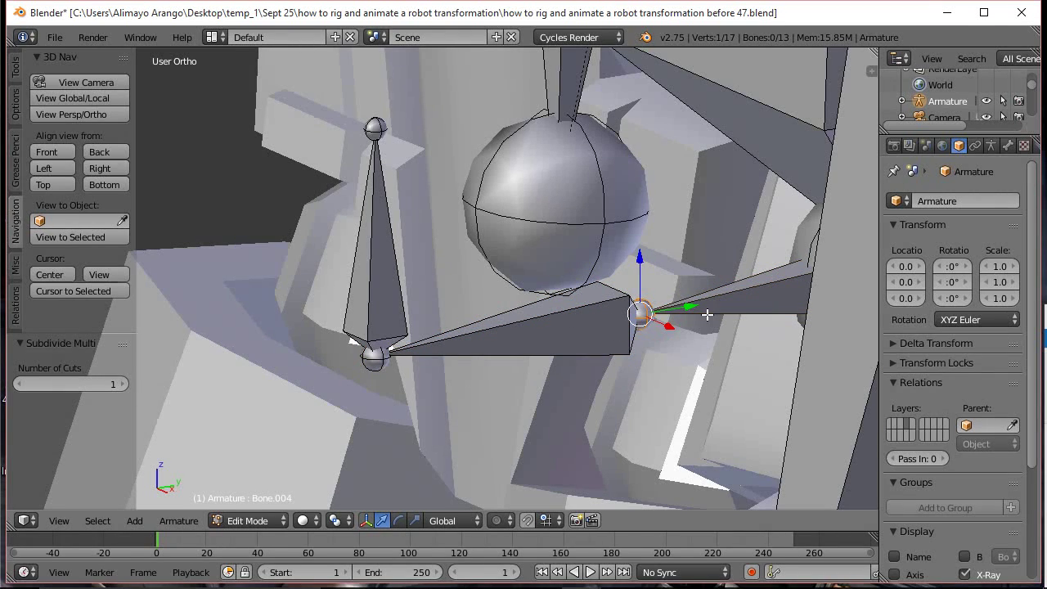
pyautogui.press('g')
pyautogui.press('y')
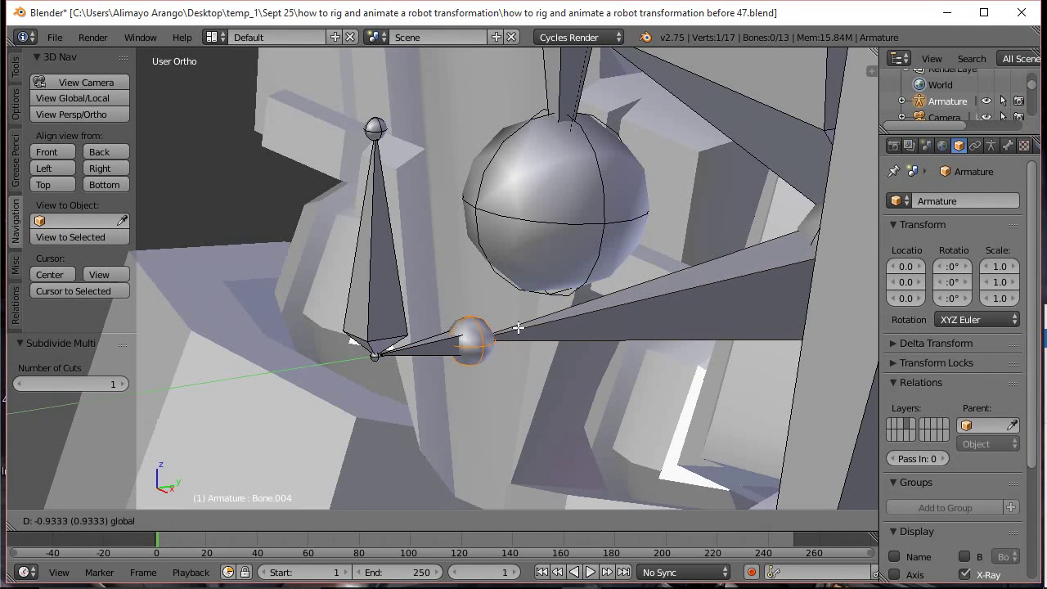
pyautogui.click(506, 331)
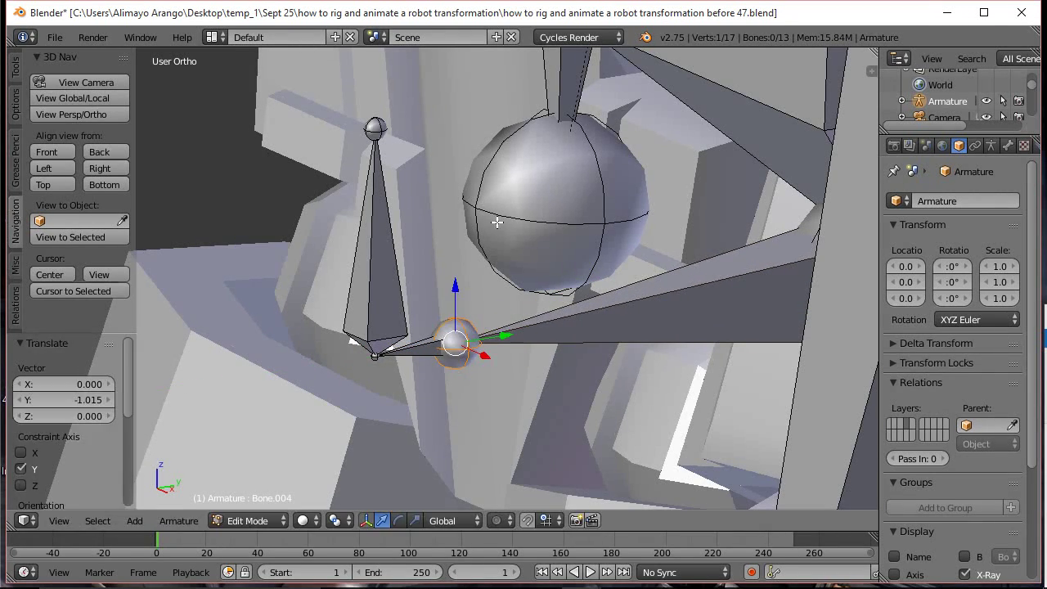
# Save an incremental copy ending in "before 48.blend" and extrude a hip bone sideways along X from the short vertical bone's upper end
pyautogui.rightClick(375, 128)
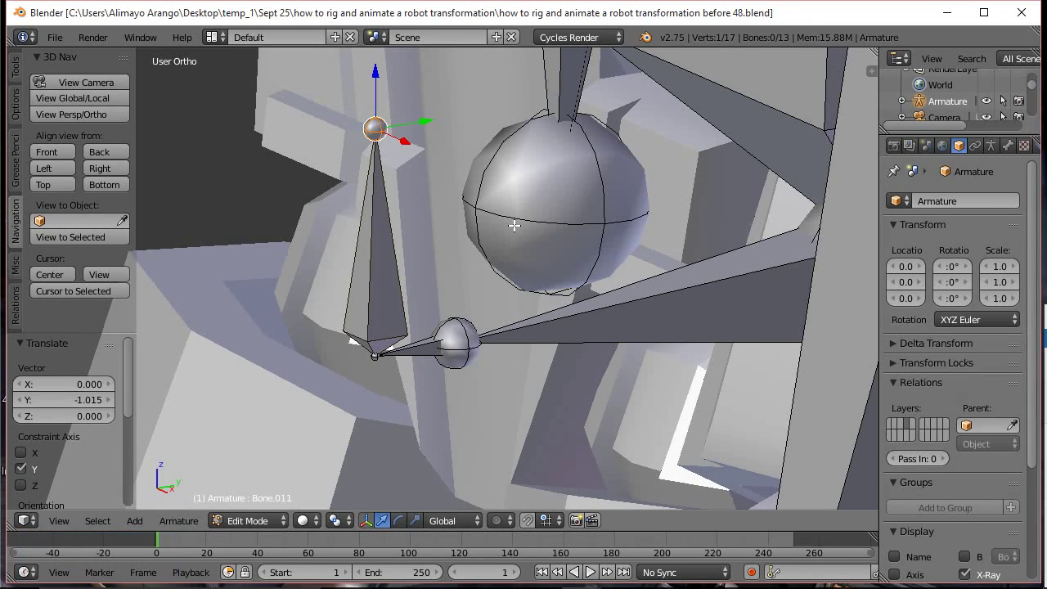
pyautogui.press('e')
pyautogui.click(514, 225)
pyautogui.moveTo(404, 144); pyautogui.dragTo(573, 225)
pyautogui.scroll(-3, 589, 254)
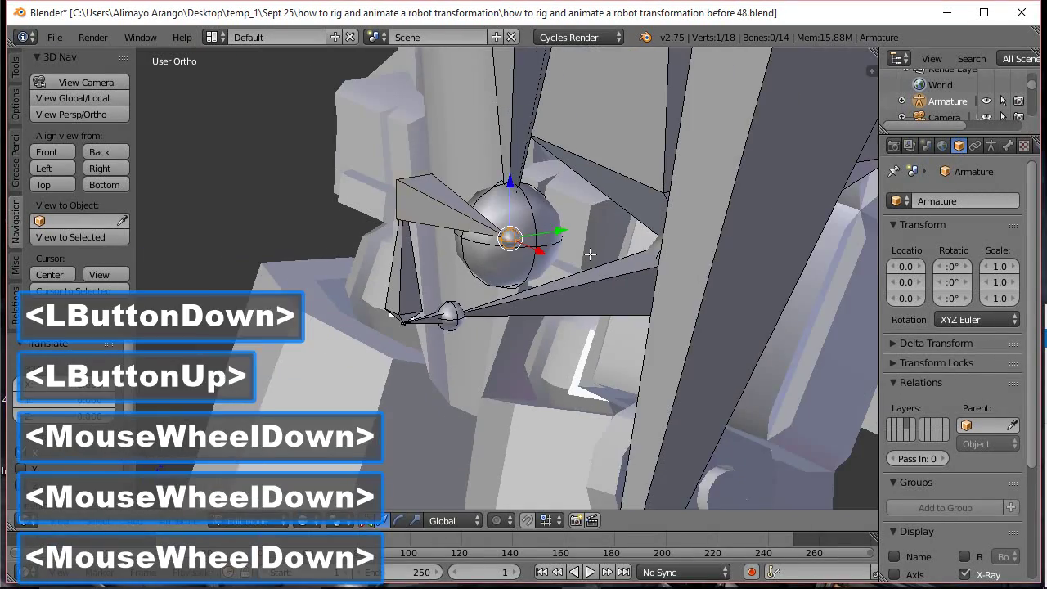
# Adjust the hip bone's outer end from several views until it sits in the hip joint on the arm-bone side
pyautogui.scroll(-1, 590, 255)
pyautogui.moveTo(589, 254); pyautogui.dragTo(505, 207, button='middle')
pyautogui.moveTo(504, 207); pyautogui.dragTo(527, 353)
pyautogui.moveTo(588, 417)
pyautogui.mouseDown(button='middle')
pyautogui.moveTo(516, 458)
pyautogui.moveTo(572, 405)
pyautogui.mouseUp(button='middle')
pyautogui.moveTo(577, 402); pyautogui.dragTo(629, 396)
pyautogui.scroll(-2, 629, 396)
pyautogui.moveTo(629, 397); pyautogui.dragTo(608, 385, button='middle')
pyautogui.moveTo(540, 301); pyautogui.dragTo(597, 317)
# Extrude a short bone from the hip joint into the top of the thigh, moving its end -0.742 along Z
pyautogui.press('e')
pyautogui.click(586, 303)
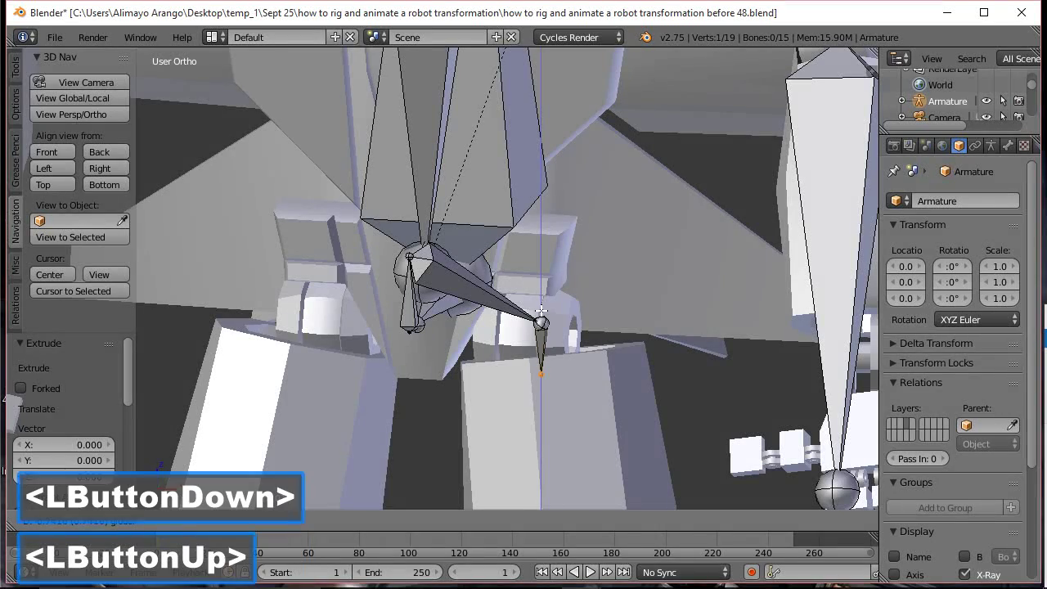
pyautogui.scroll(-5, 599, 316)
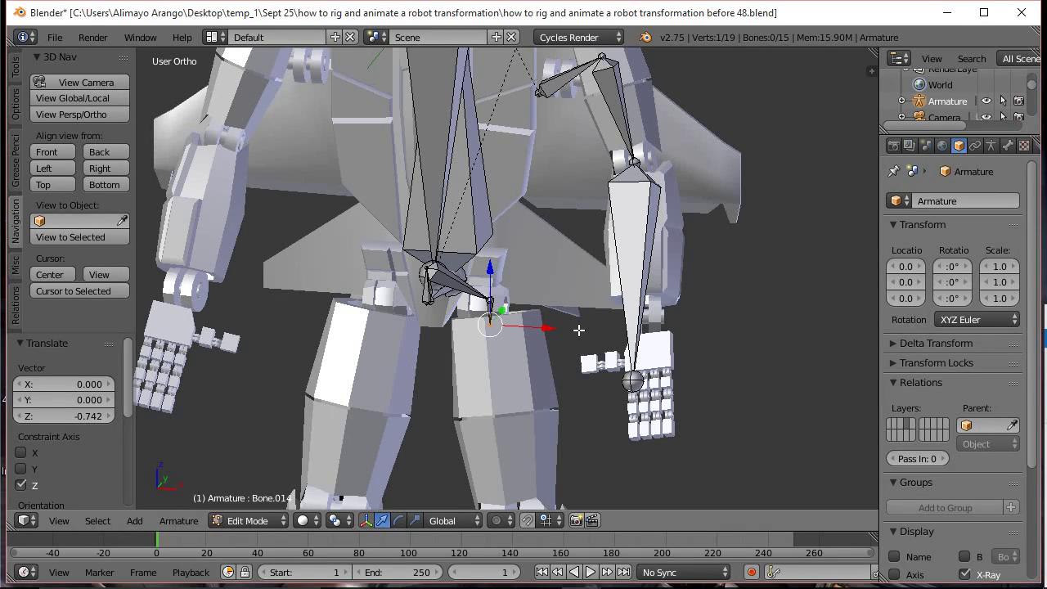
# Extrude a thigh bone down to the knee and fit its end to the knee mesh, finishing with a Y move of -0.860
pyautogui.press('e')
pyautogui.click(578, 329)
pyautogui.moveTo(500, 280); pyautogui.dragTo(501, 408)
pyautogui.scroll(-2, 535, 370)
pyautogui.moveTo(476, 348); pyautogui.dragTo(474, 386)
pyautogui.moveTo(524, 444); pyautogui.dragTo(546, 442)
pyautogui.moveTo(689, 398); pyautogui.dragTo(532, 410, button='middle')
pyautogui.moveTo(548, 441); pyautogui.dragTo(476, 437)
pyautogui.moveTo(416, 402); pyautogui.dragTo(591, 398, button='middle')
# Extrude a shin bone from the knee down to the foot, moving its end -6.721 along Z
pyautogui.scroll(-2, 589, 399)
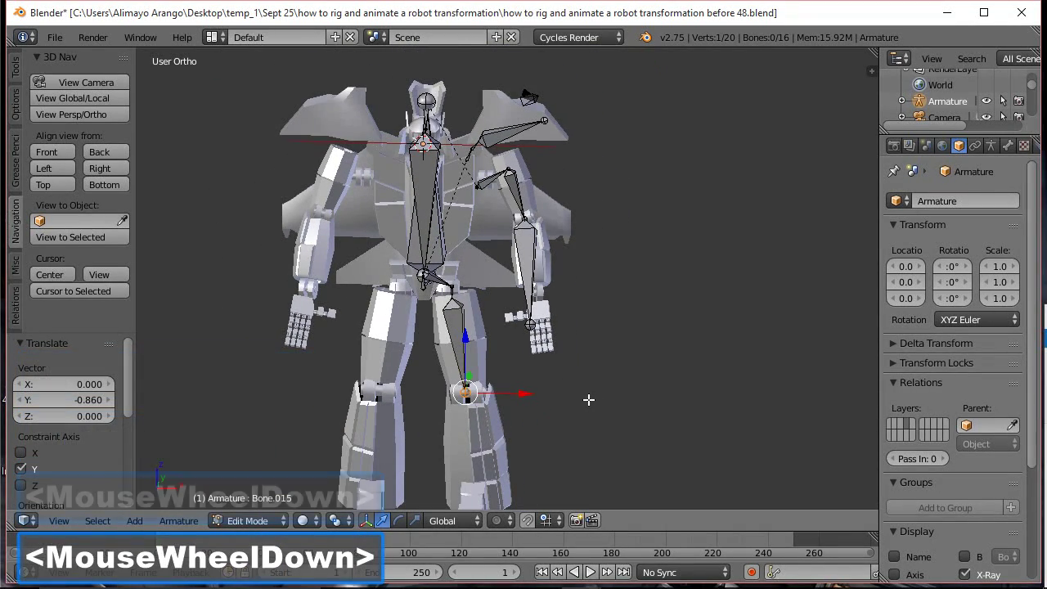
pyautogui.moveTo(464, 342); pyautogui.dragTo(464, 444)
pyautogui.press('e')
pyautogui.click(502, 347)
pyautogui.scroll(-1, 545, 417)
# Align the shin bone's lower end with the ankle from the side, finishing with a Y move of -0.330
pyautogui.moveTo(545, 417); pyautogui.dragTo(516, 458, button='middle')
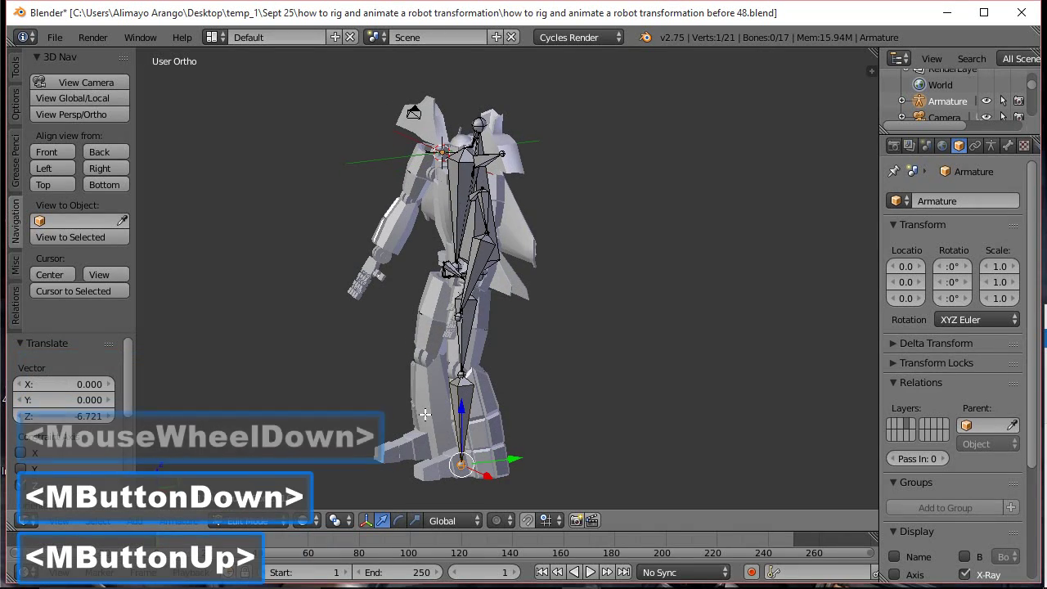
pyautogui.click(527, 461)
pyautogui.moveTo(520, 459); pyautogui.dragTo(527, 461)
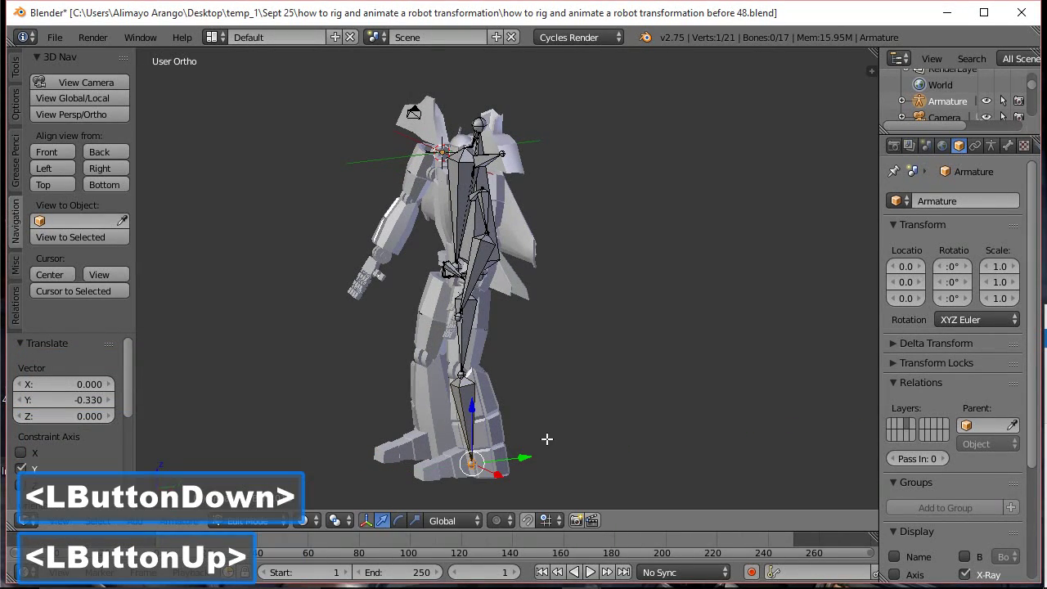
# Extrude a foot bone forward from the ankle, moving its end -3.734 along Y, and save the file as "before 49"
pyautogui.press('e')
pyautogui.click(590, 416)
pyautogui.moveTo(538, 458); pyautogui.dragTo(481, 466)
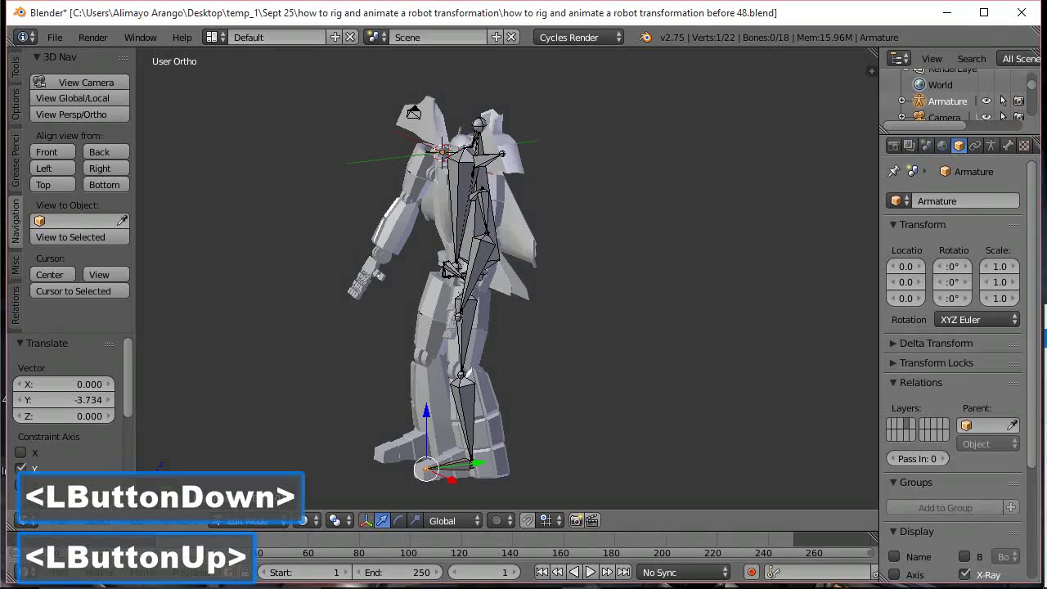
pyautogui.hotkey('ctrl', 'alt', 's')
pyautogui.click(401, 90)
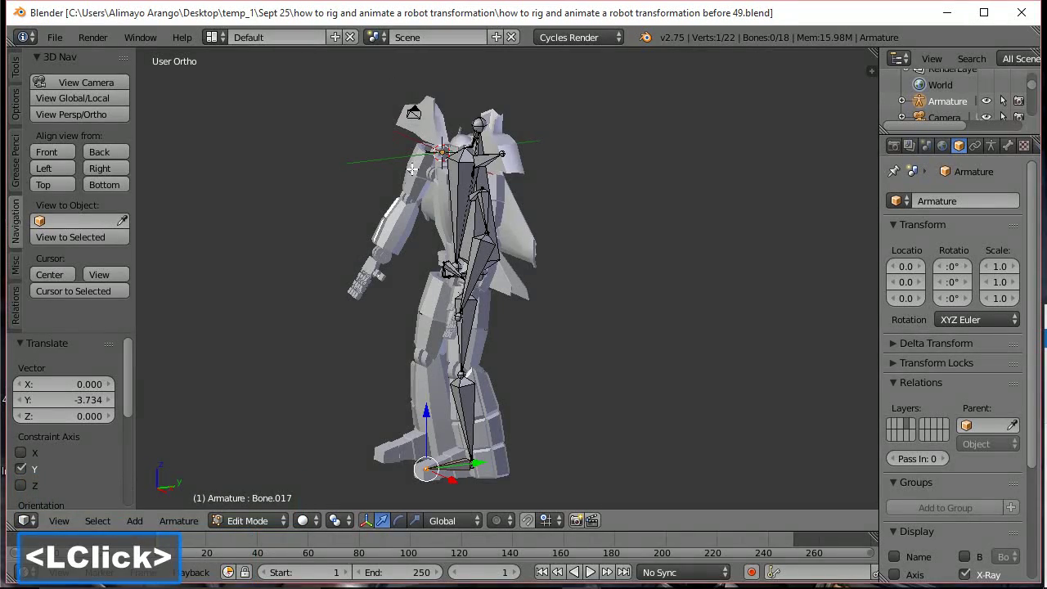
# Delete the bone that links the pelvis to the hip joint above the thigh and save the file as "before 50"
pyautogui.scroll(3, 409, 184)
pyautogui.scroll(-1, 409, 184)
pyautogui.scroll(3, 409, 188)
pyautogui.scroll(-1, 409, 188)
pyautogui.scroll(3, 409, 188)
pyautogui.moveTo(409, 188); pyautogui.dragTo(442, 273, button='middle')
pyautogui.click(360, 238)
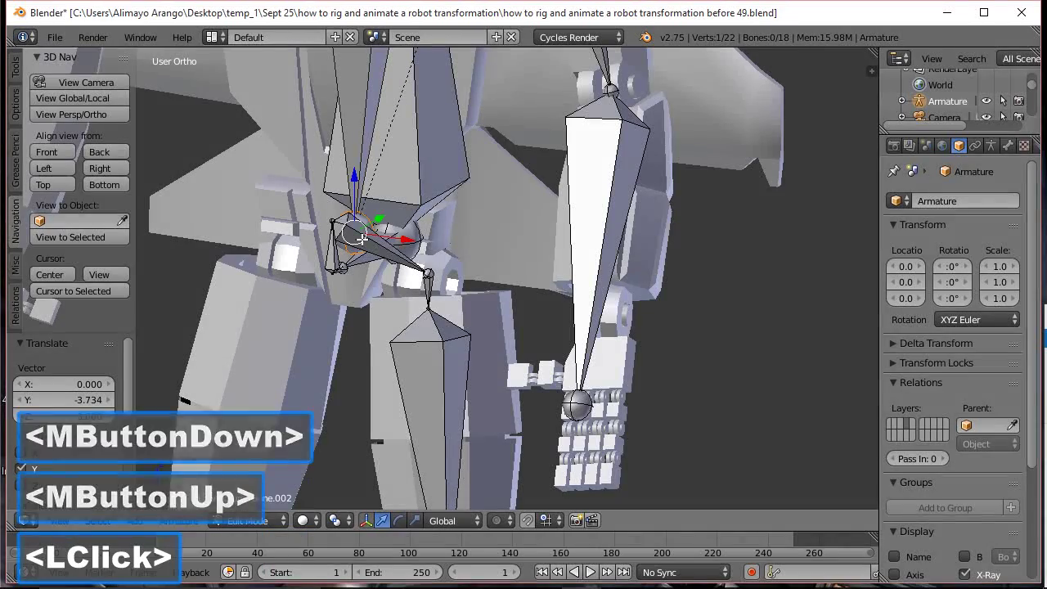
pyautogui.click(382, 255)
pyautogui.scroll(4, 381, 255)
pyautogui.click(295, 210)
pyautogui.scroll(1, 311, 217)
pyautogui.moveTo(324, 229)
pyautogui.mouseDown(button='middle')
pyautogui.moveTo(332, 256)
pyautogui.moveTo(363, 267)
pyautogui.moveTo(344, 231)
pyautogui.mouseUp(button='middle')
pyautogui.click(332, 194)
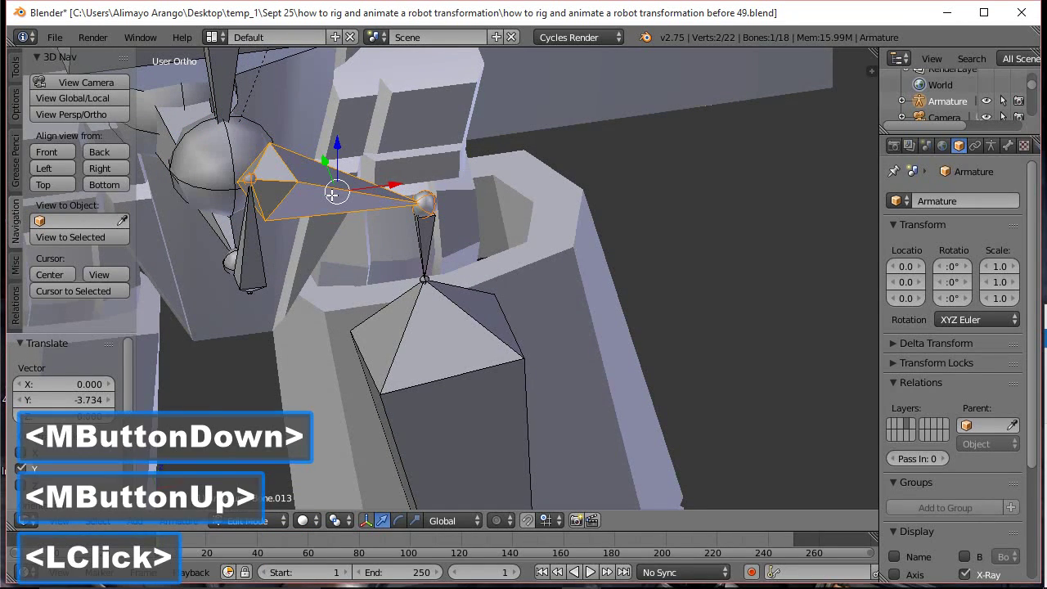
pyautogui.press('x')
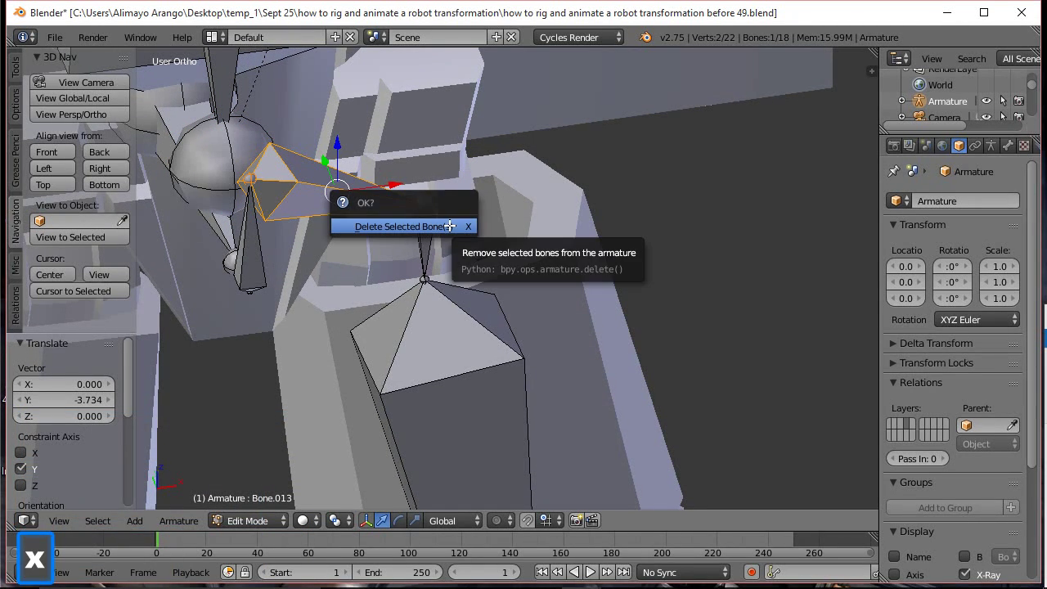
pyautogui.click(449, 226)
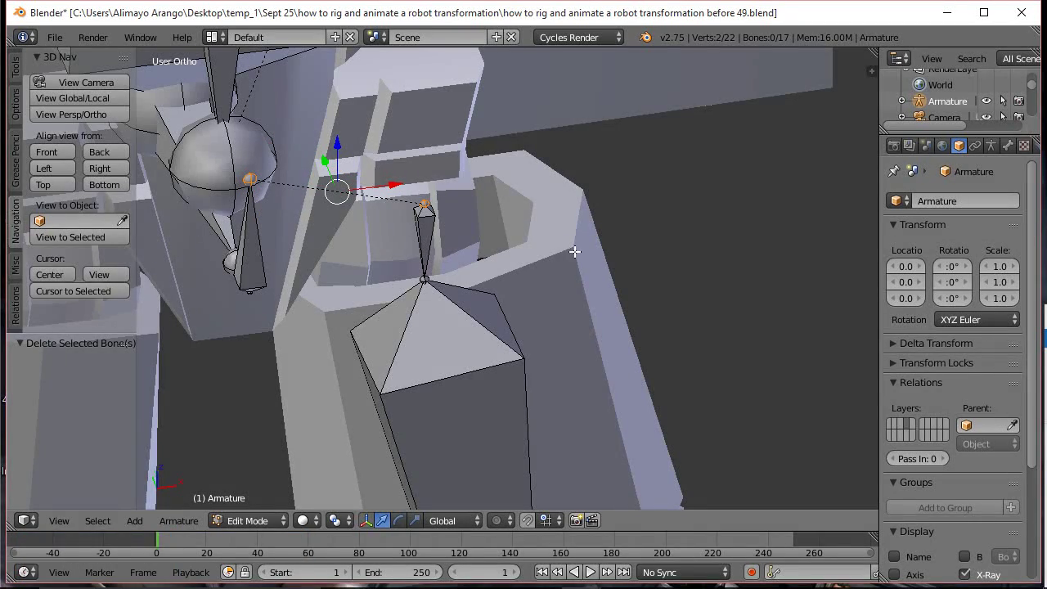
pyautogui.scroll(-4, 575, 252)
pyautogui.scroll(-2, 633, 305)
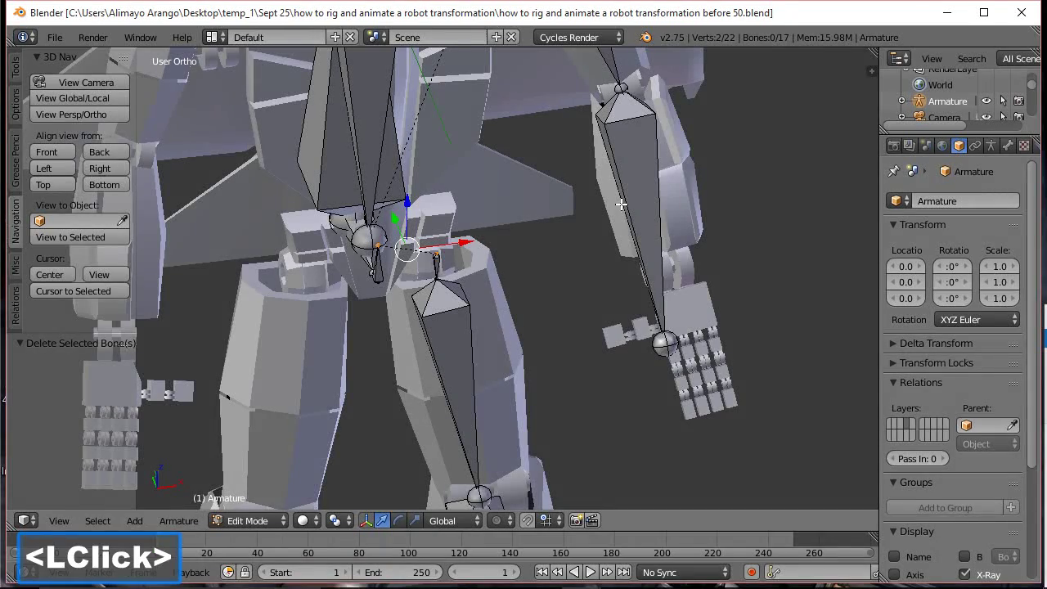
pyautogui.scroll(-4, 622, 204)
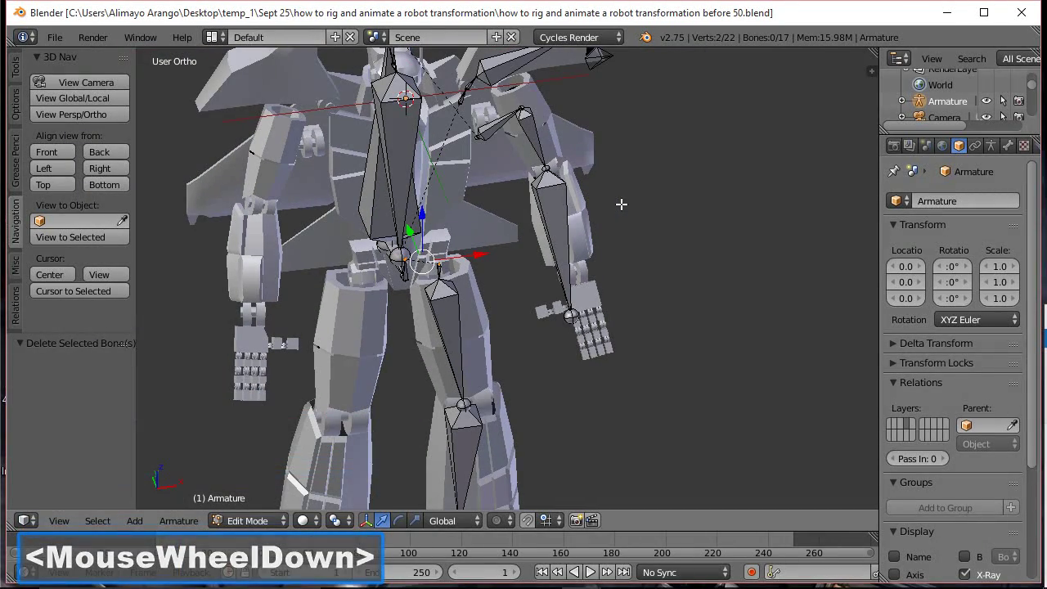
# Subdivide the thigh bone into two bones with one cut
pyautogui.press('a')
pyautogui.scroll(2, 622, 220)
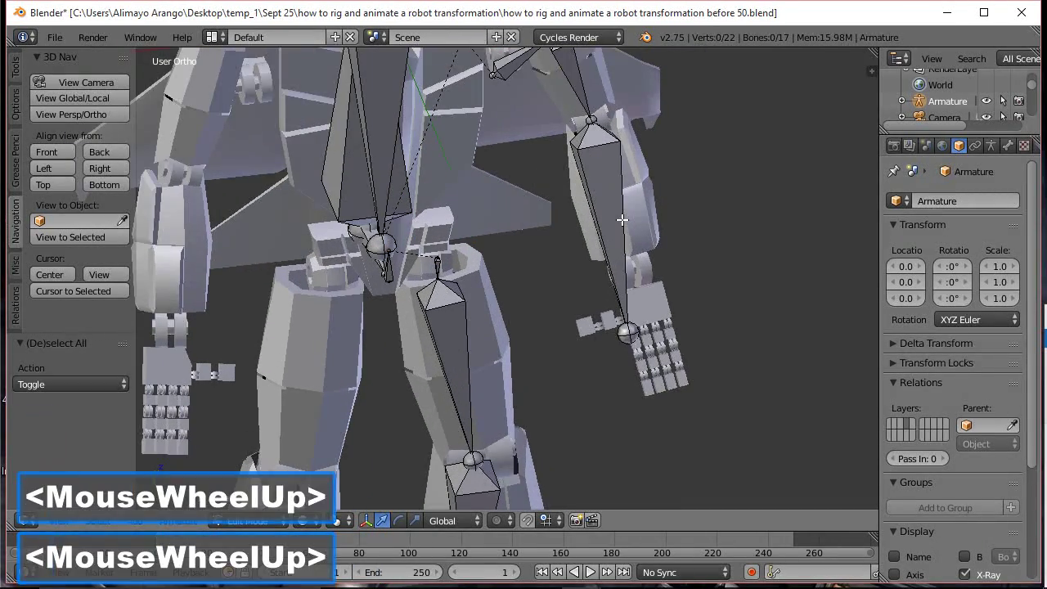
pyautogui.moveTo(745, 325); pyautogui.dragTo(692, 302, button='middle')
pyautogui.moveTo(647, 386); pyautogui.dragTo(634, 335, button='middle')
pyautogui.keyDown('shift'); pyautogui.moveTo(634, 335); pyautogui.dragTo(637, 281, button='middle'); pyautogui.keyUp('shift')
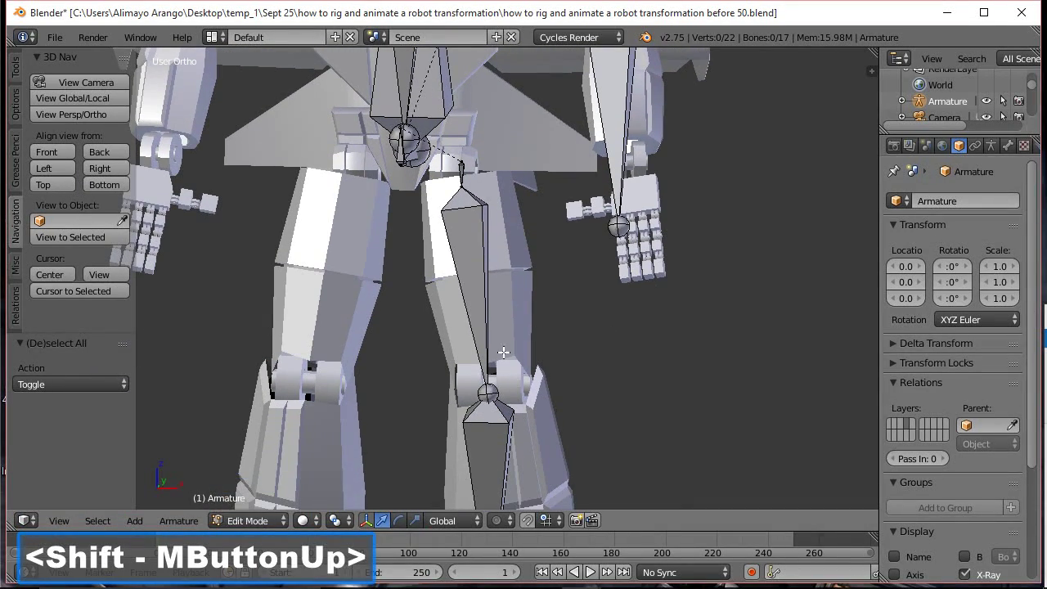
pyautogui.click(483, 335)
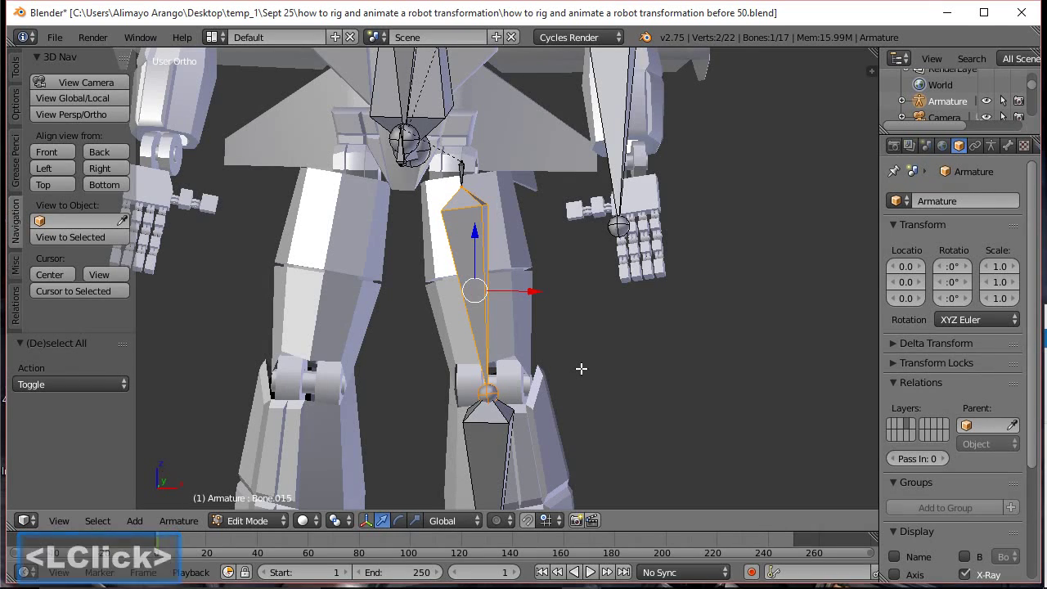
pyautogui.press('w')
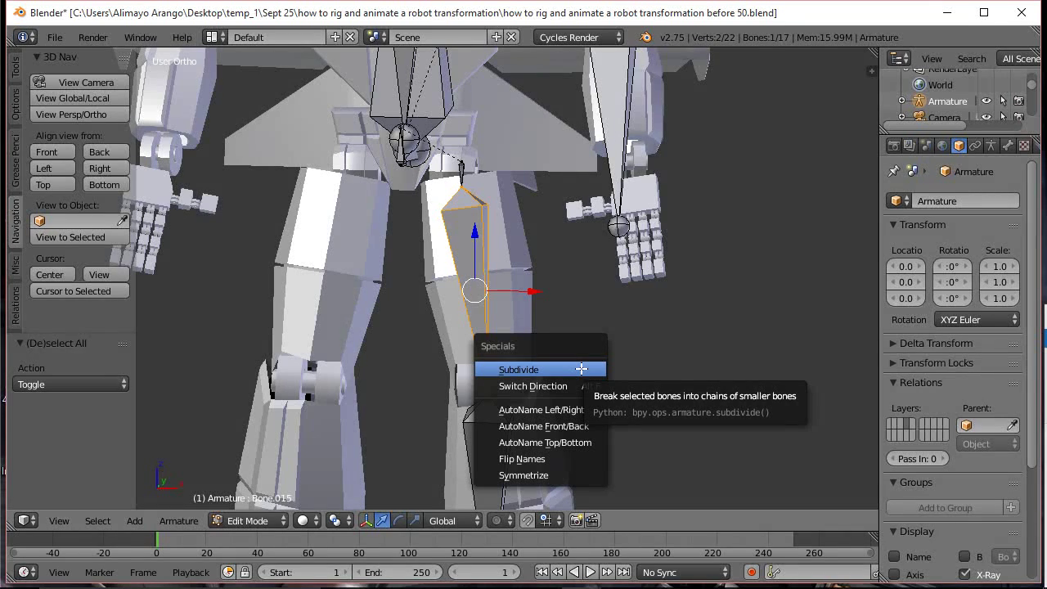
pyautogui.click(580, 369)
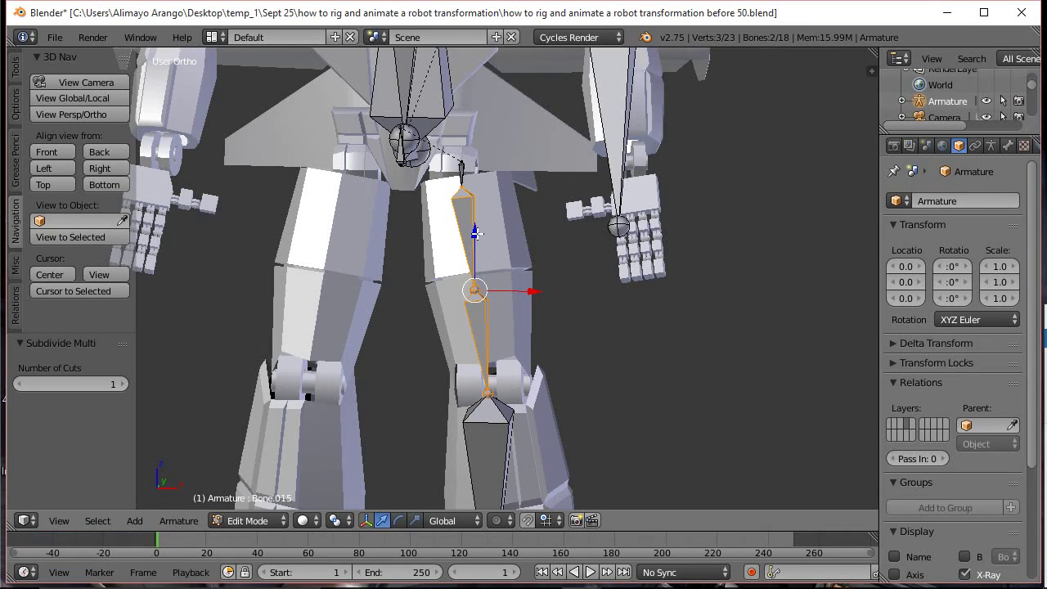
pyautogui.moveTo(468, 251); pyautogui.dragTo(473, 299)
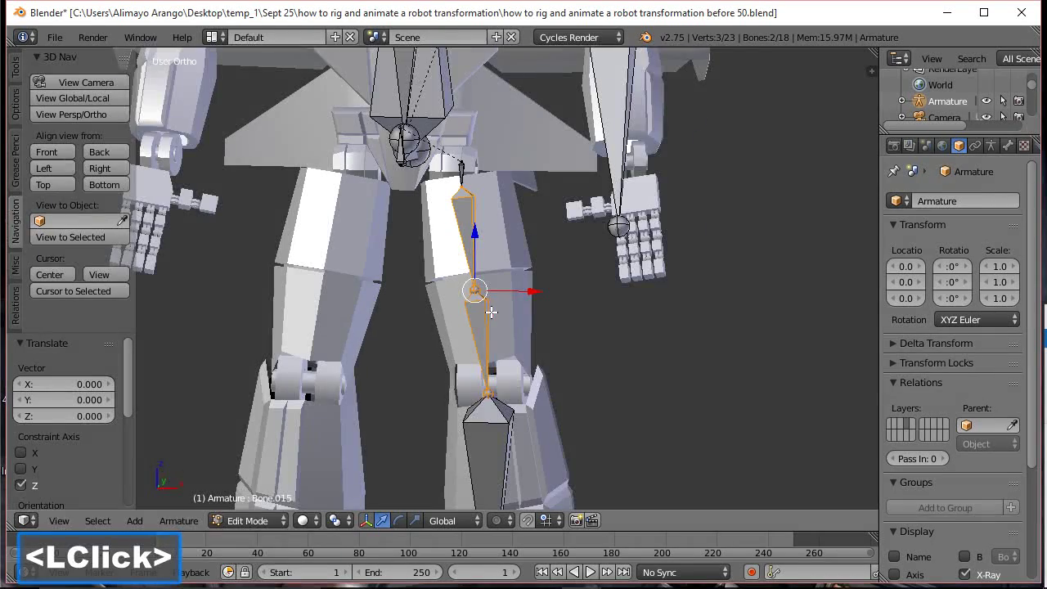
# Move the thigh's new middle joint down to the top of the knee and align it, finishing with a Y move of -0.523
pyautogui.scroll(5, 491, 312)
pyautogui.scroll(-1, 525, 474)
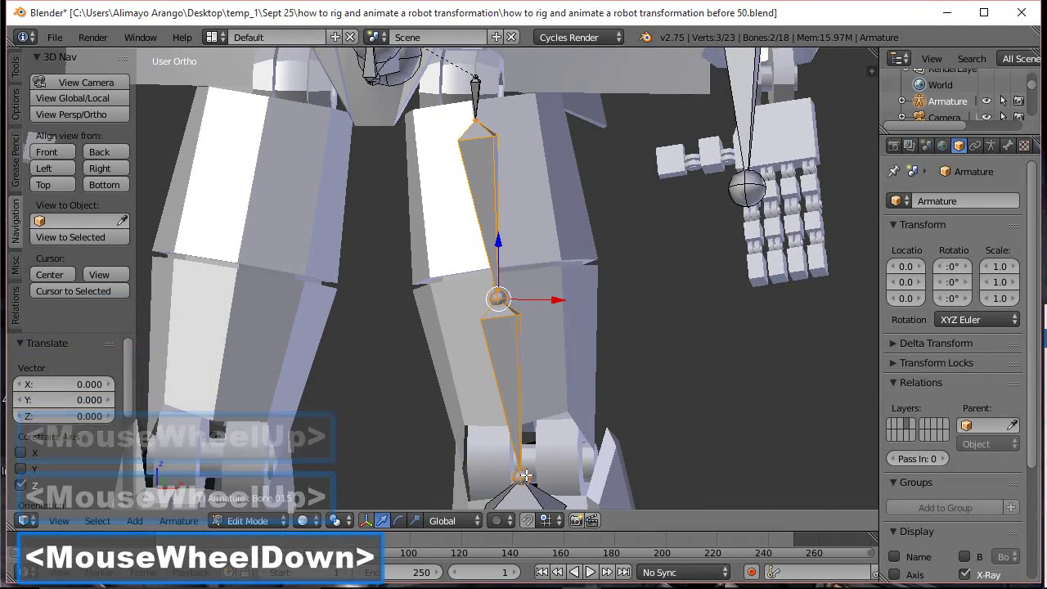
pyautogui.click(498, 351)
pyautogui.click(498, 299)
pyautogui.moveTo(499, 250); pyautogui.dragTo(495, 384)
pyautogui.moveTo(532, 431); pyautogui.dragTo(559, 432)
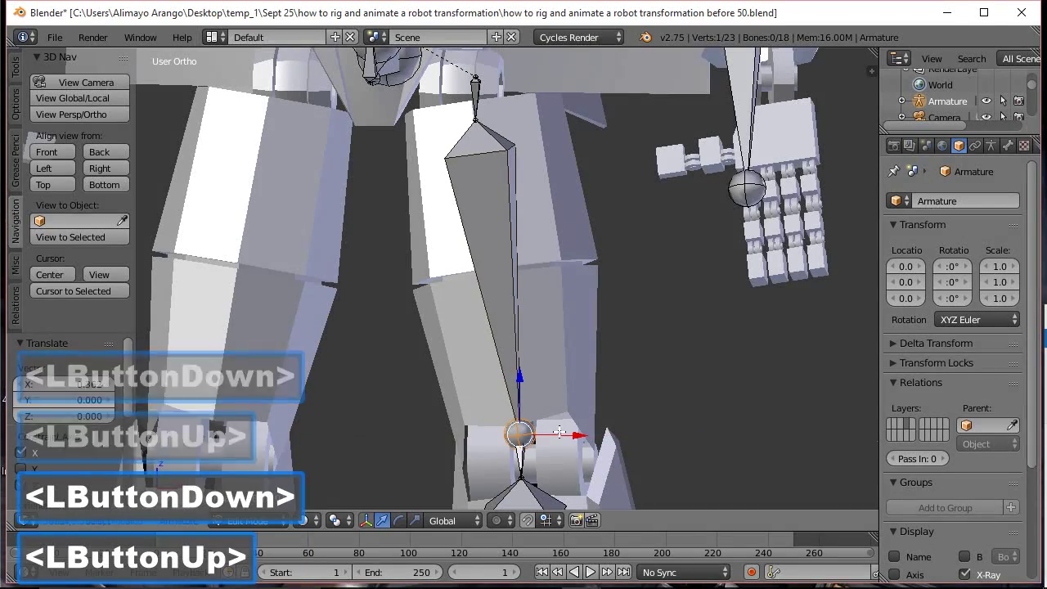
pyautogui.scroll(-2, 680, 369)
pyautogui.moveTo(653, 411); pyautogui.dragTo(568, 391, button='middle')
pyautogui.moveTo(562, 389); pyautogui.dragTo(543, 390)
# Subdivide the upper arm bone into two bones with one cut
pyautogui.scroll(-1, 432, 249)
pyautogui.scroll(-1, 432, 249)
pyautogui.moveTo(432, 249); pyautogui.dragTo(573, 260, button='middle')
pyautogui.scroll(-1, 576, 259)
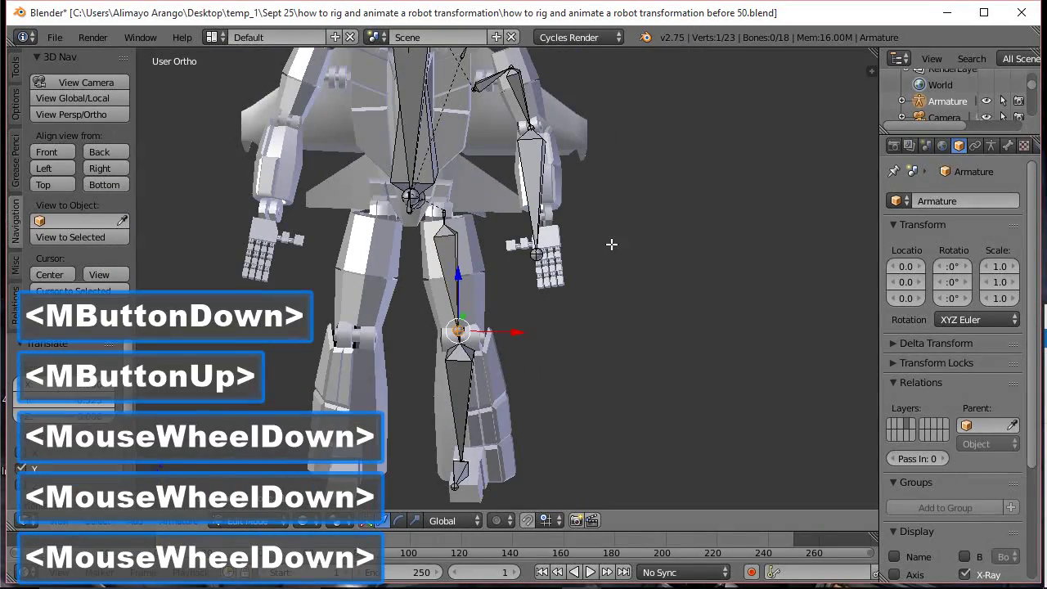
pyautogui.keyDown('shift'); pyautogui.moveTo(578, 187); pyautogui.dragTo(559, 352, button='middle'); pyautogui.keyUp('shift')
pyautogui.scroll(1, 559, 352)
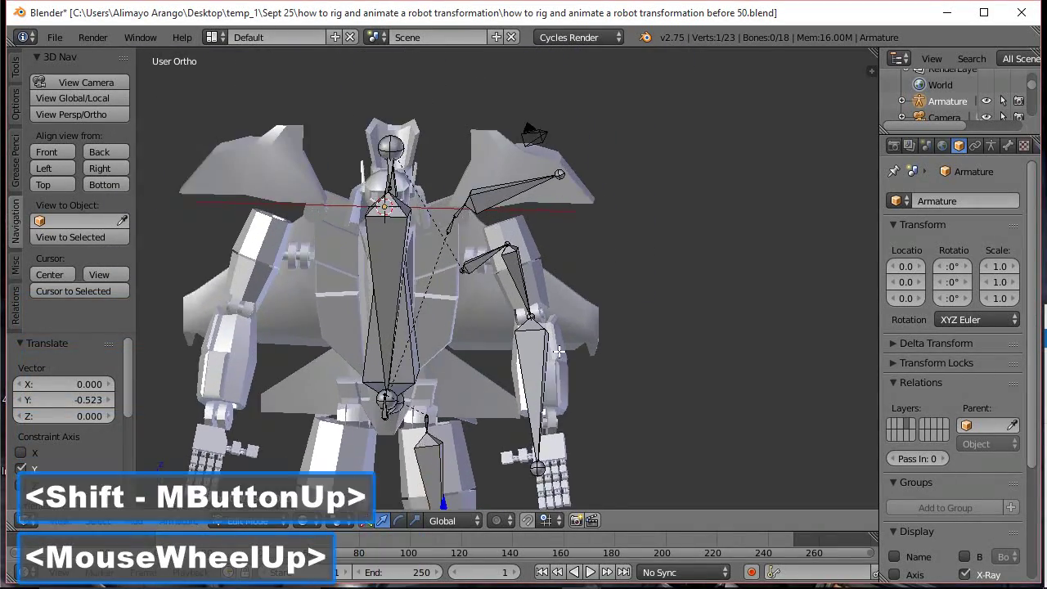
pyautogui.scroll(2, 559, 352)
pyautogui.scroll(-1, 558, 352)
pyautogui.scroll(2, 572, 336)
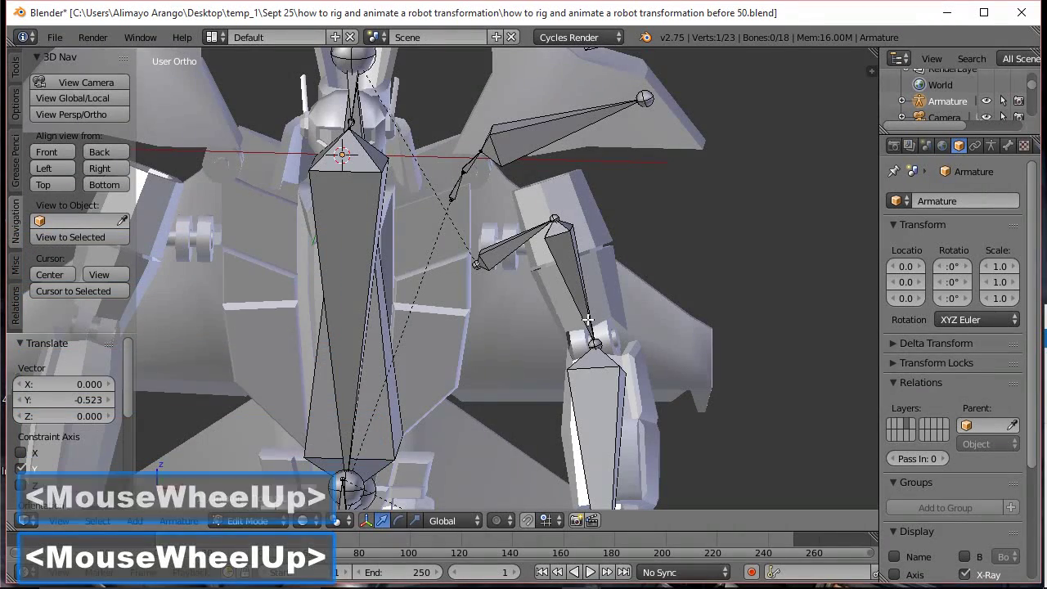
pyautogui.click(588, 335)
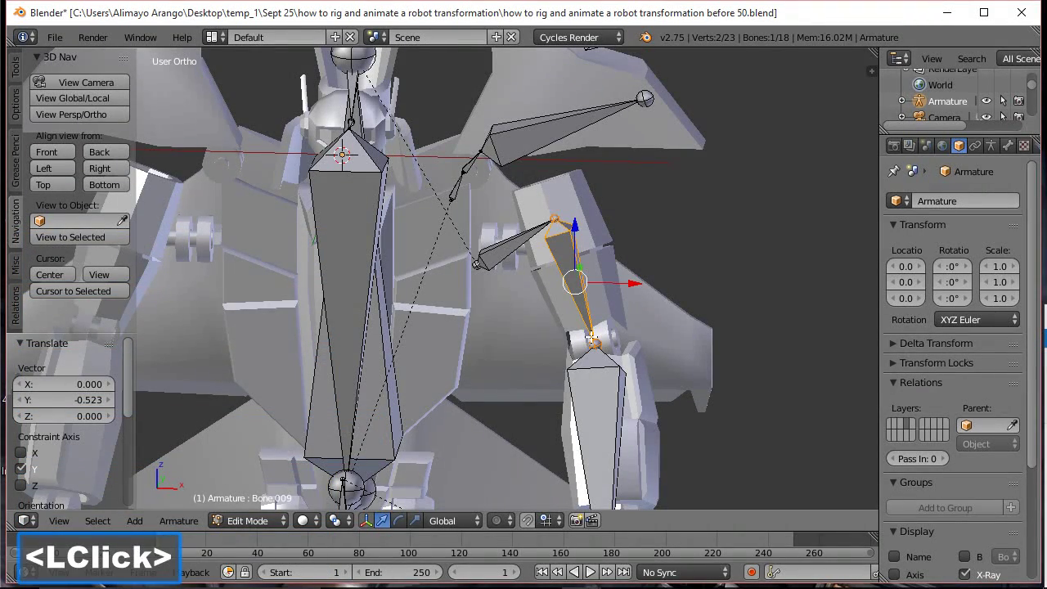
pyautogui.press('w')
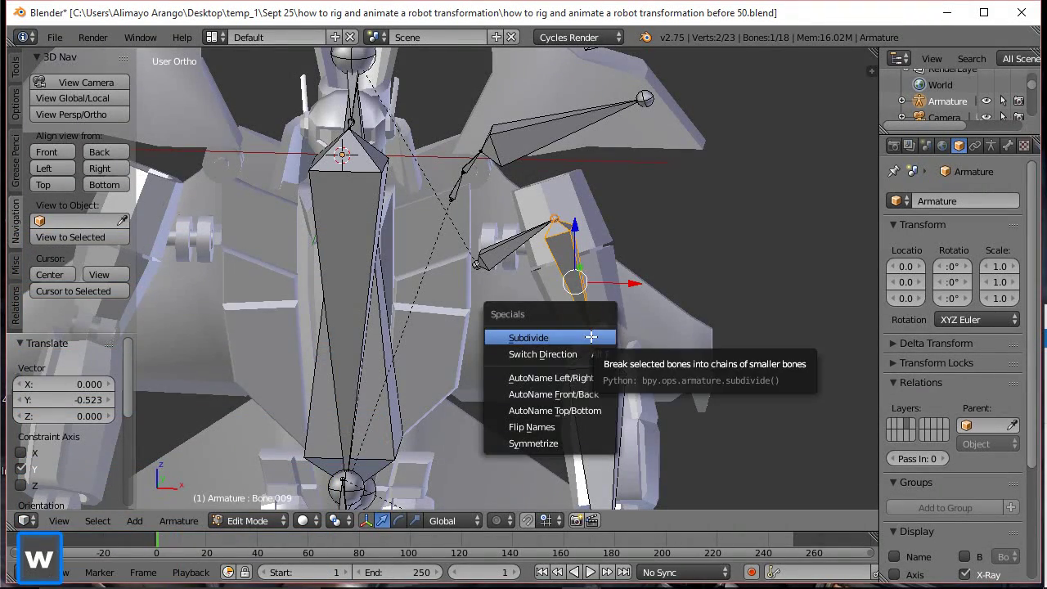
pyautogui.click(591, 337)
# Move the upper arm's new middle joint down to just above the elbow and save the file as "before 51"
pyautogui.scroll(3, 592, 307)
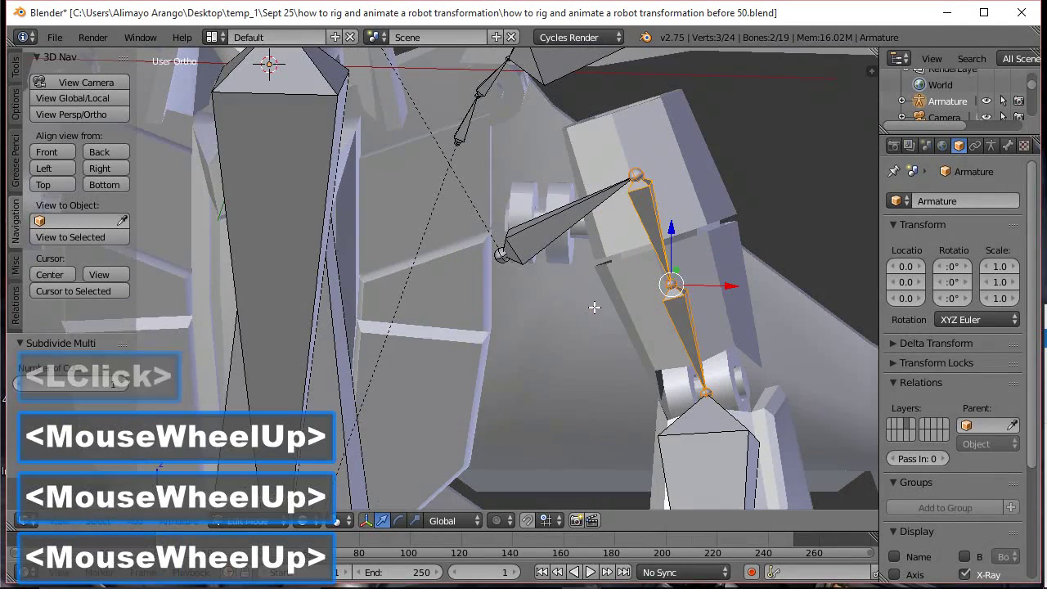
pyautogui.click(636, 175)
pyautogui.click(671, 283)
pyautogui.moveTo(669, 229); pyautogui.dragTo(669, 306)
pyautogui.moveTo(717, 363); pyautogui.dragTo(749, 358)
pyautogui.scroll(-4, 774, 325)
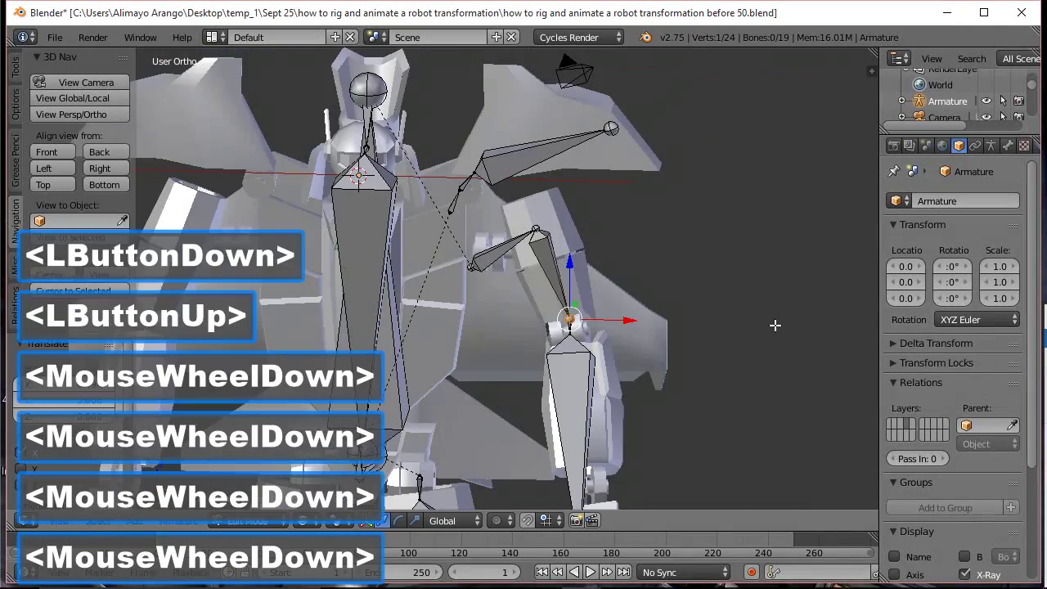
pyautogui.moveTo(762, 327); pyautogui.dragTo(830, 338, button='middle')
pyautogui.click(370, 14)
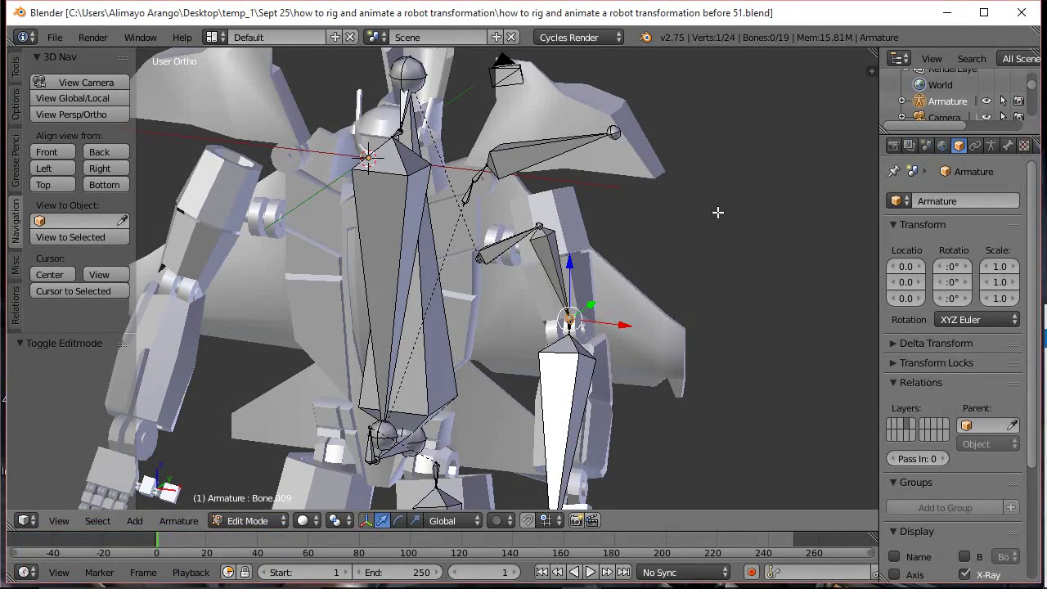
# Rename the front torso bone to "cp" in the bone's item properties
pyautogui.press('n')
pyautogui.moveTo(876, 141); pyautogui.dragTo(860, 490)
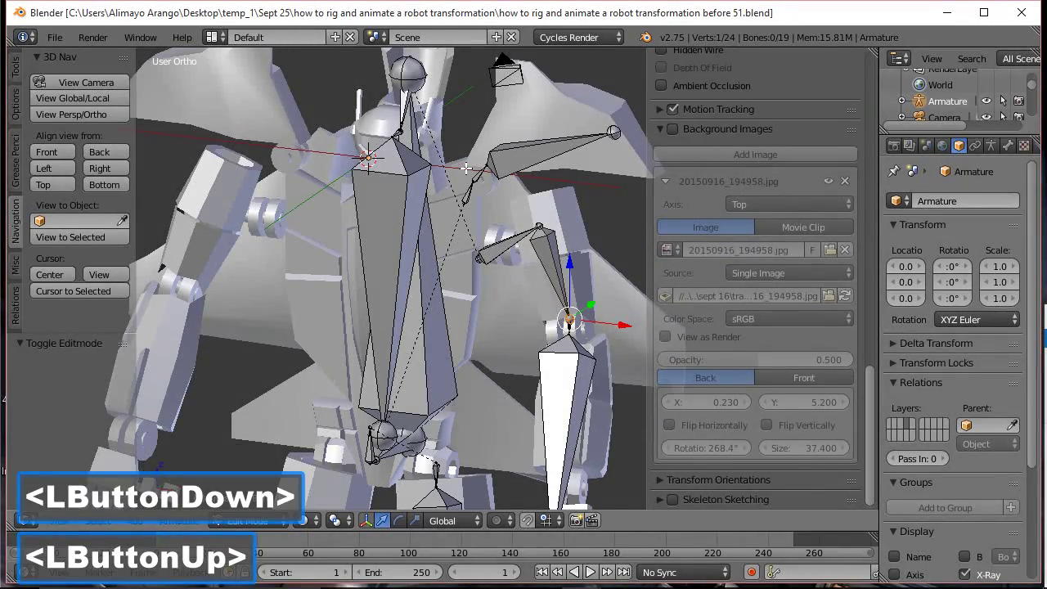
pyautogui.click(398, 201)
pyautogui.click(391, 218)
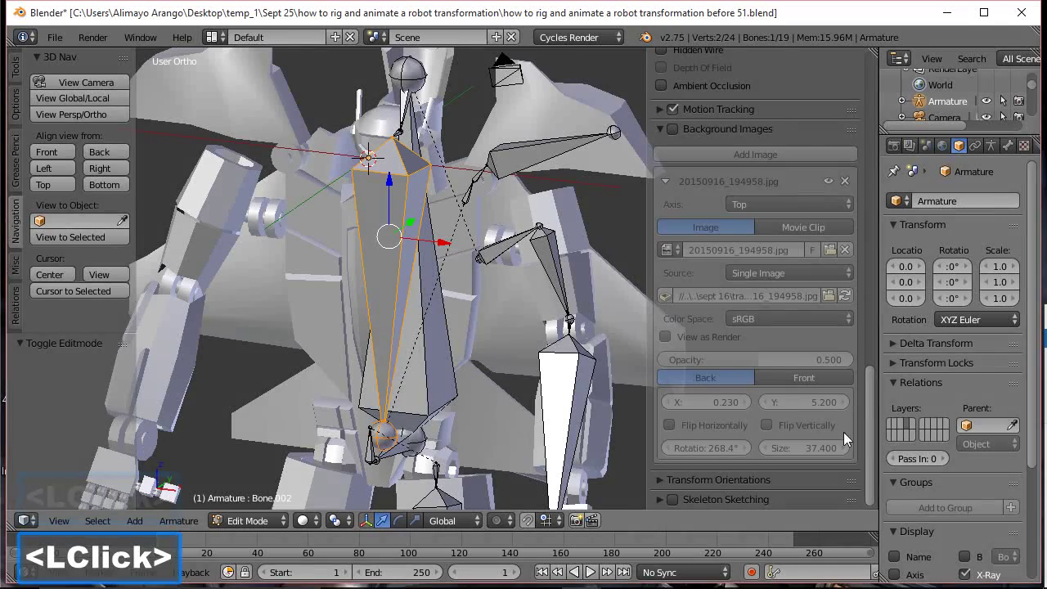
pyautogui.moveTo(868, 402)
pyautogui.mouseDown()
pyautogui.moveTo(871, 418)
pyautogui.moveTo(899, 227)
pyautogui.mouseUp()
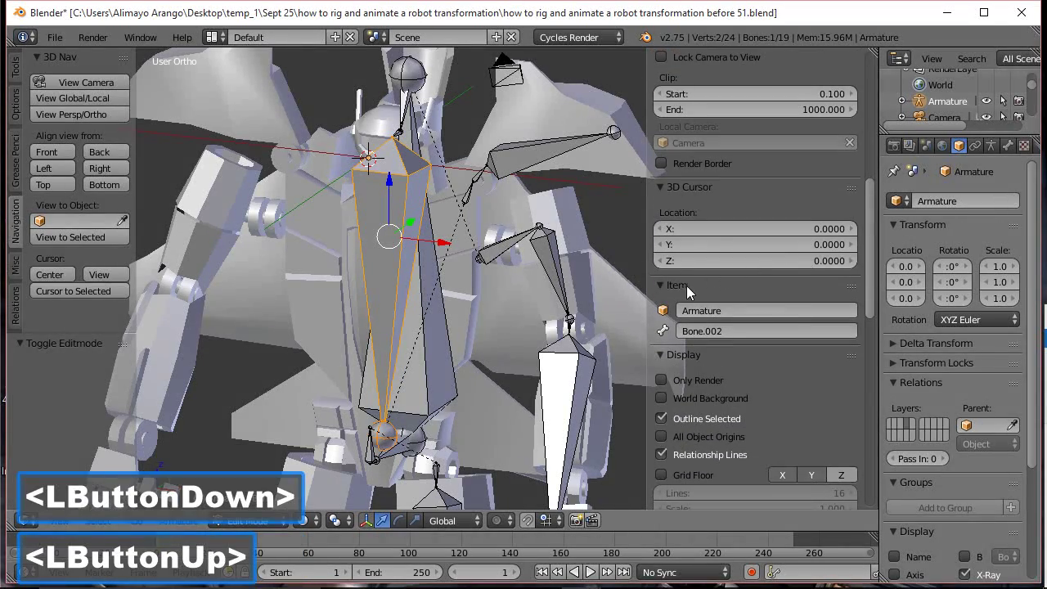
pyautogui.click(707, 330)
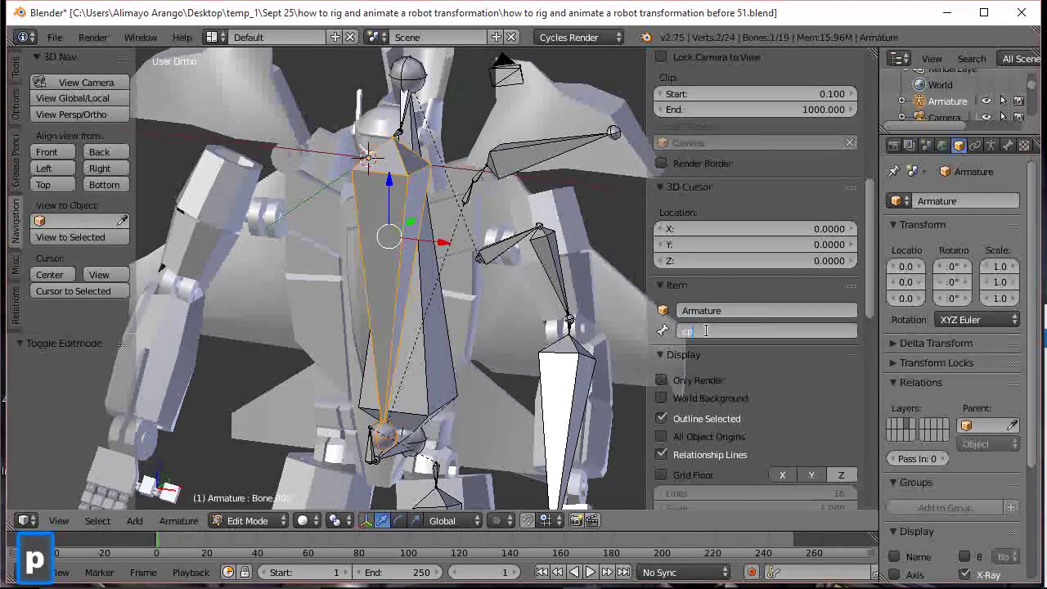
pyautogui.press('Return')
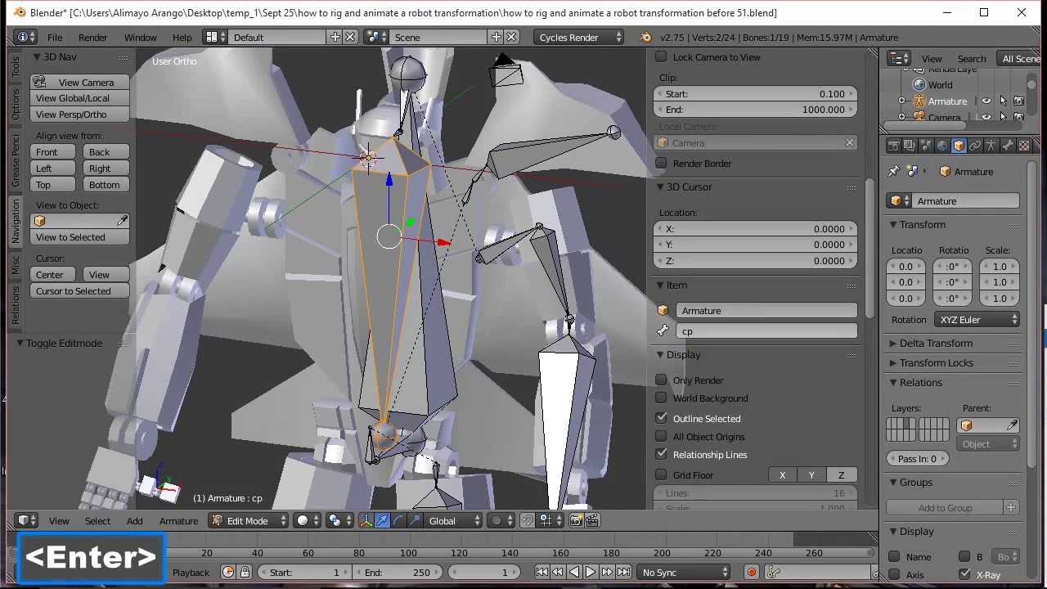
# Rename the large bone behind the front torso bone to "root"
pyautogui.moveTo(533, 352); pyautogui.dragTo(470, 347, button='middle')
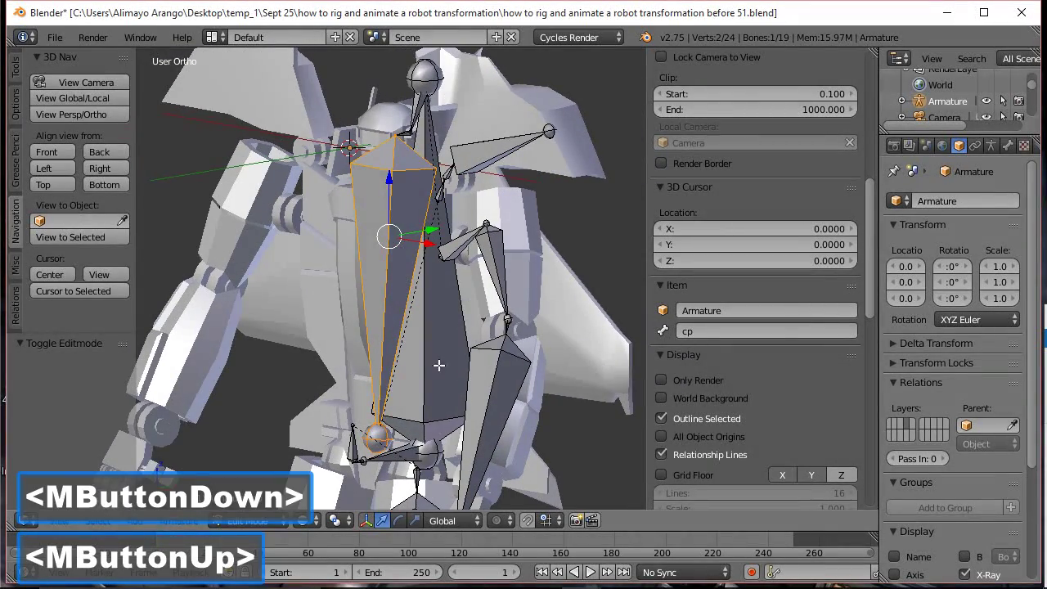
pyautogui.click(438, 365)
pyautogui.click(701, 331)
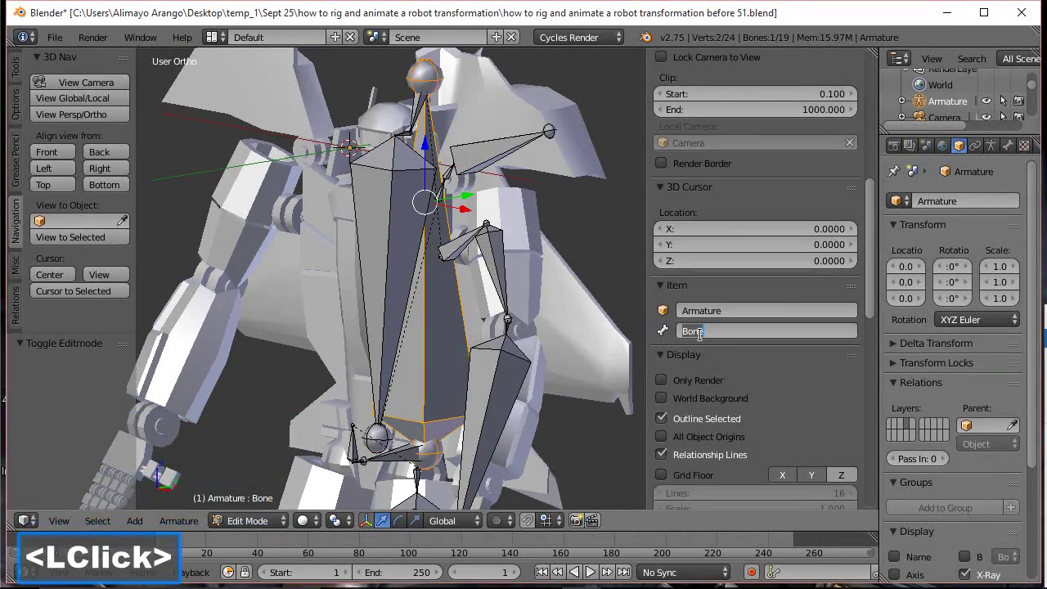
pyautogui.write('root')
pyautogui.press('Return')
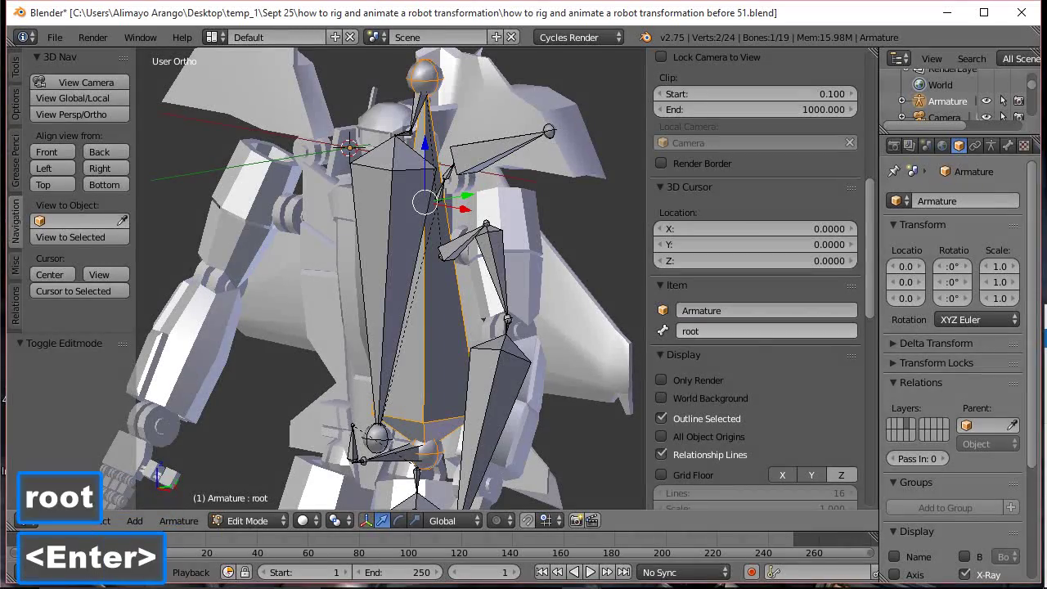
pyautogui.moveTo(409, 254); pyautogui.dragTo(472, 253, button='middle')
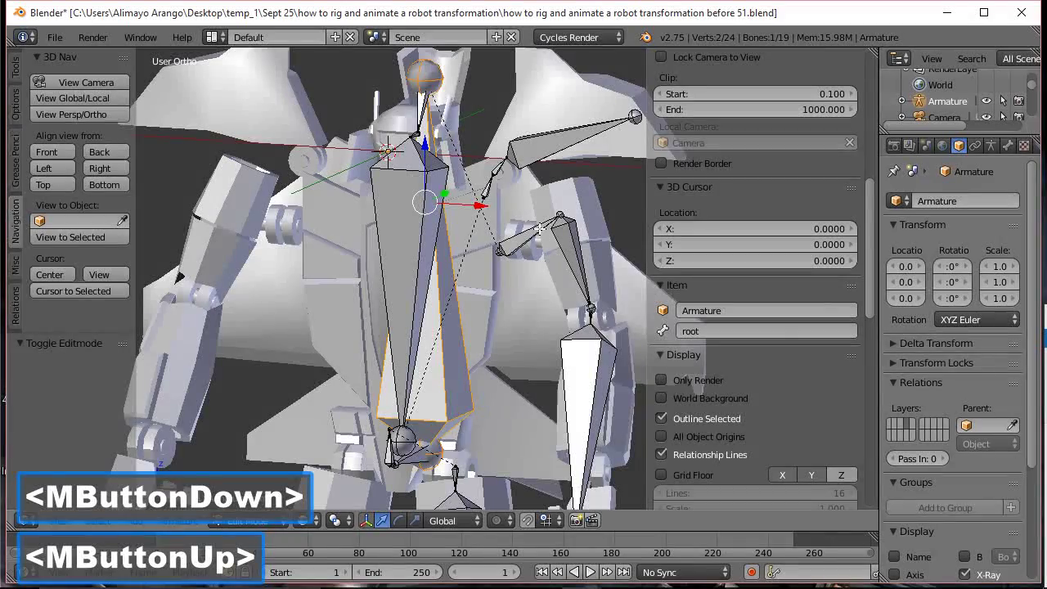
pyautogui.scroll(2, 540, 228)
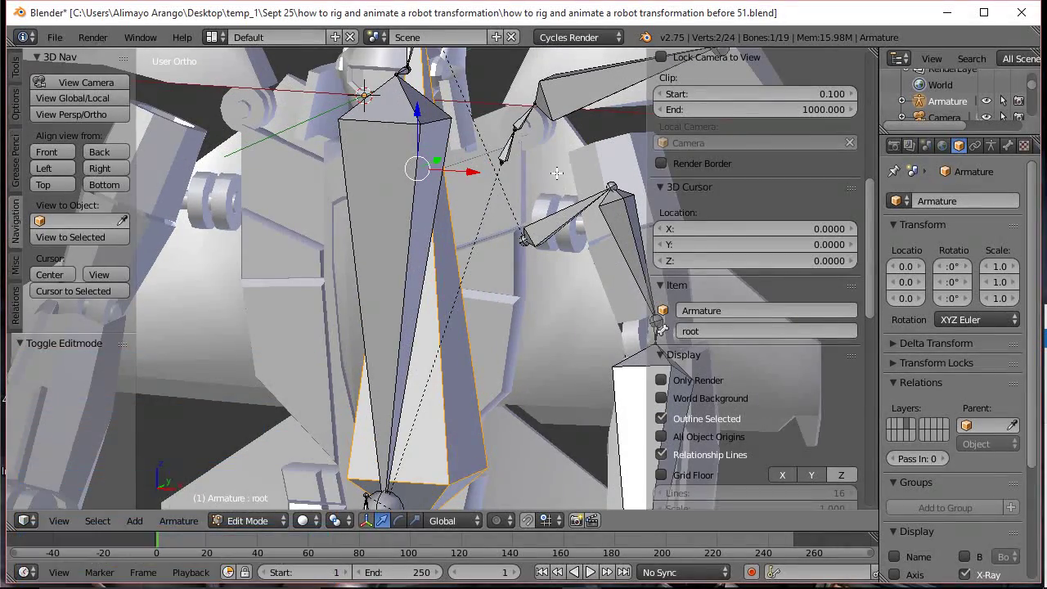
pyautogui.keyDown('shift'); pyautogui.moveTo(556, 220); pyautogui.dragTo(452, 312, button='middle'); pyautogui.keyUp('shift')
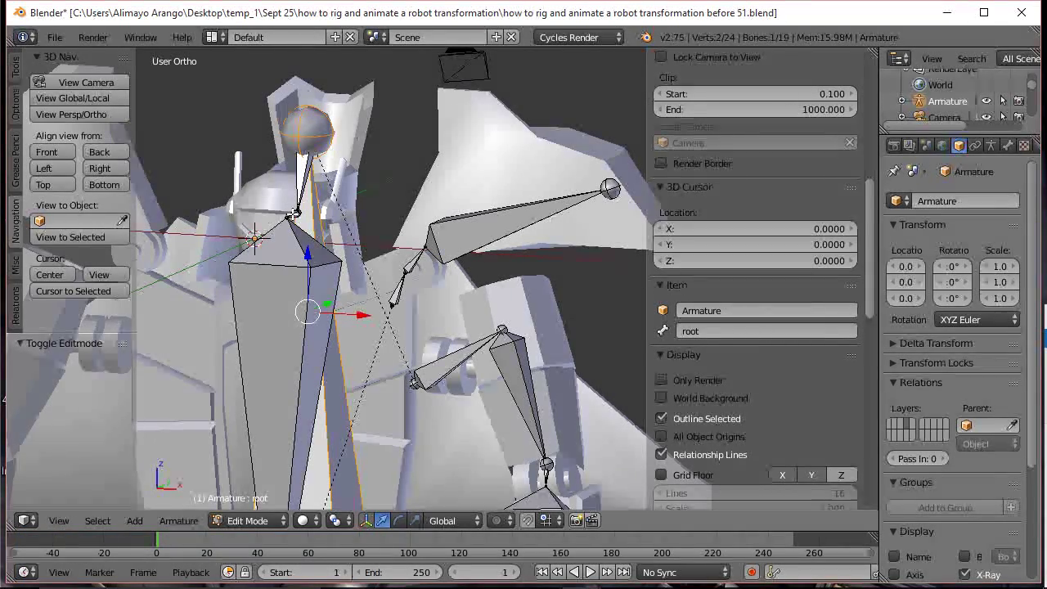
# Rename the tiny bone connecting the front torso bone to the neck bone as "cp2"
pyautogui.click(293, 214)
pyautogui.scroll(3, 290, 219)
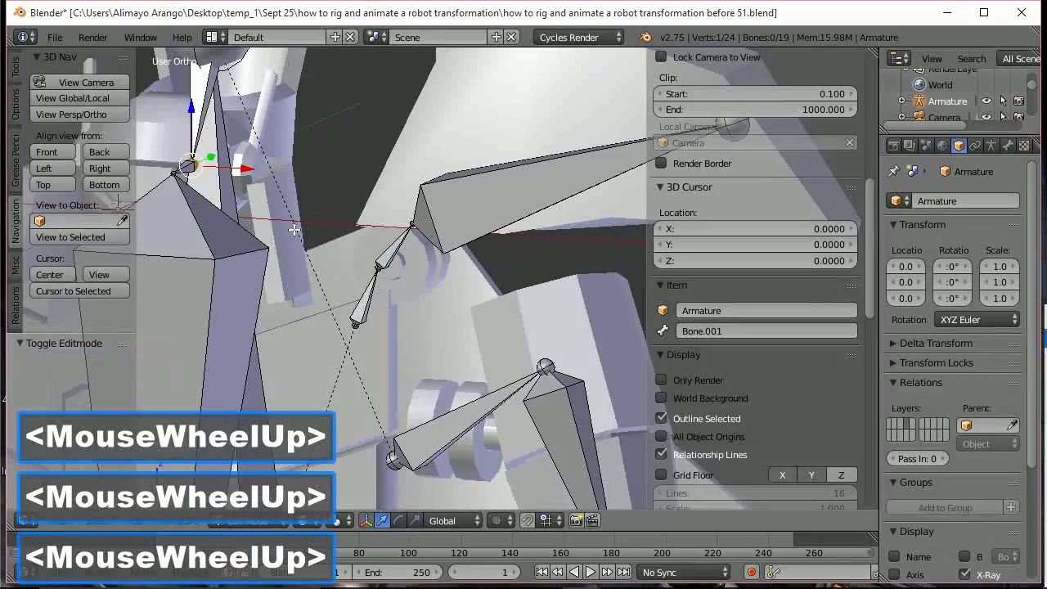
pyautogui.keyDown('shift'); pyautogui.moveTo(286, 216); pyautogui.dragTo(552, 346, button='middle'); pyautogui.keyUp('shift')
pyautogui.scroll(3, 426, 438)
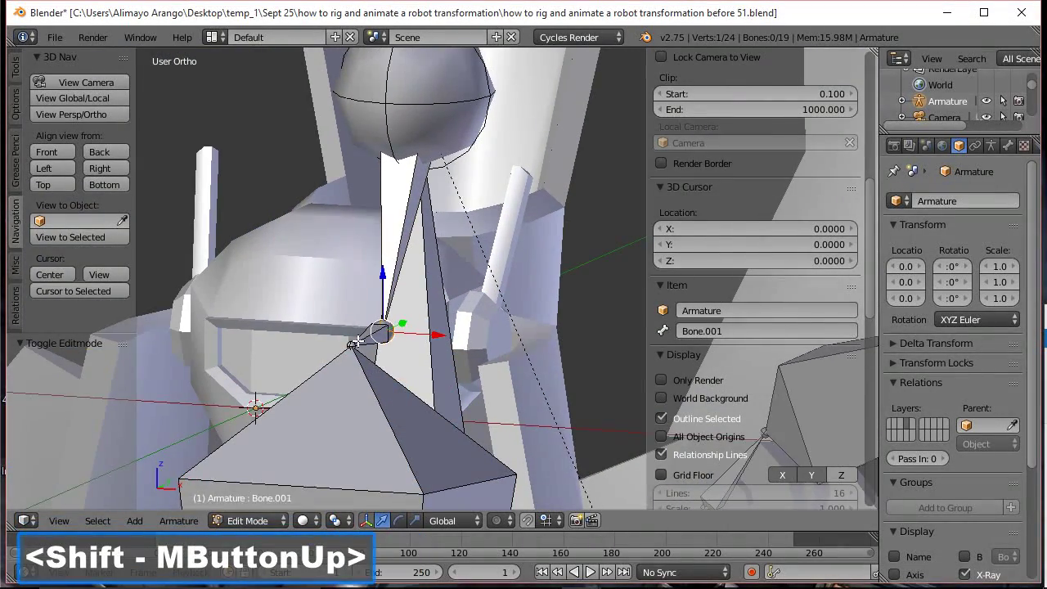
pyautogui.click(372, 328)
pyautogui.click(375, 325)
pyautogui.scroll(5, 375, 327)
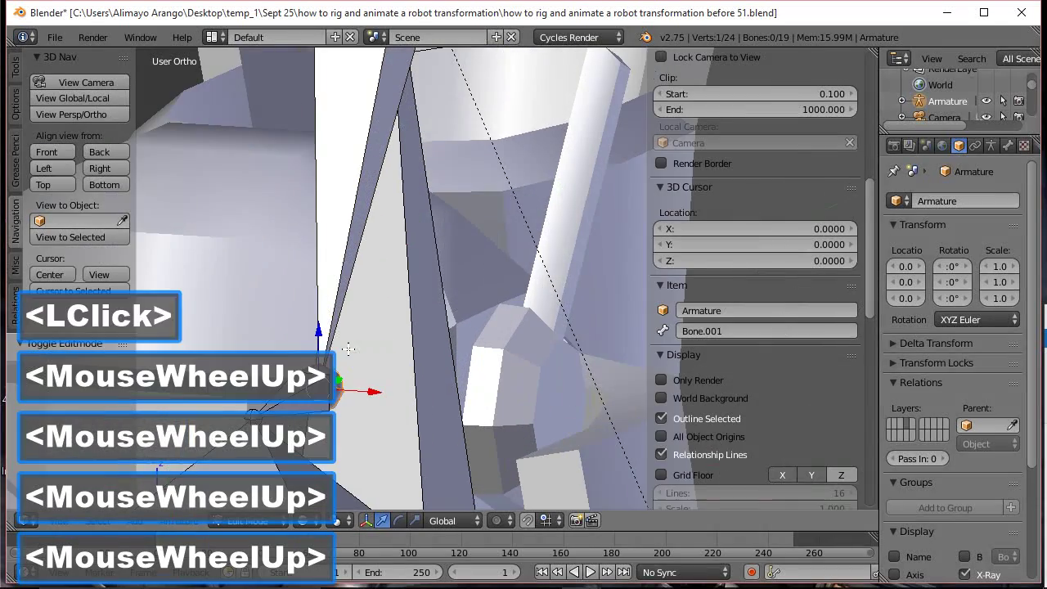
pyautogui.keyDown('shift'); pyautogui.moveTo(376, 328); pyautogui.dragTo(613, 316, button='middle'); pyautogui.keyUp('shift')
pyautogui.click(463, 356)
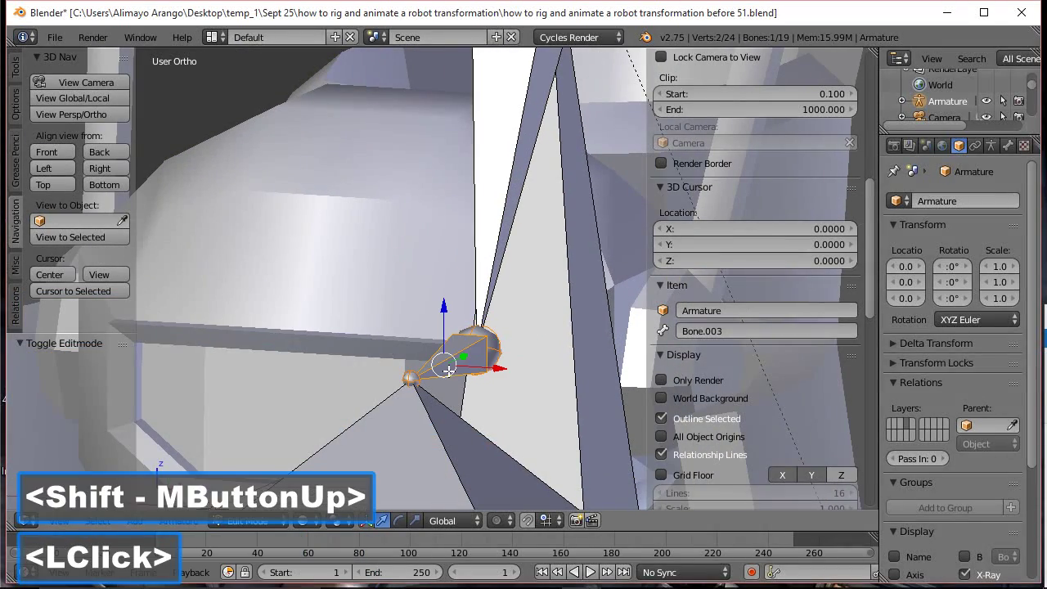
pyautogui.click(697, 333)
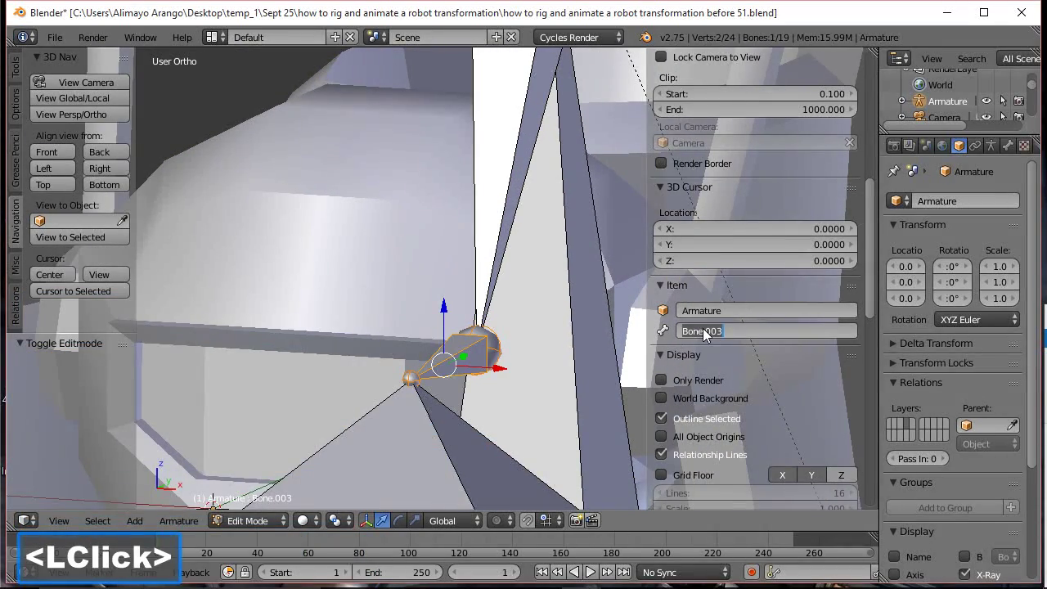
pyautogui.write('cp')
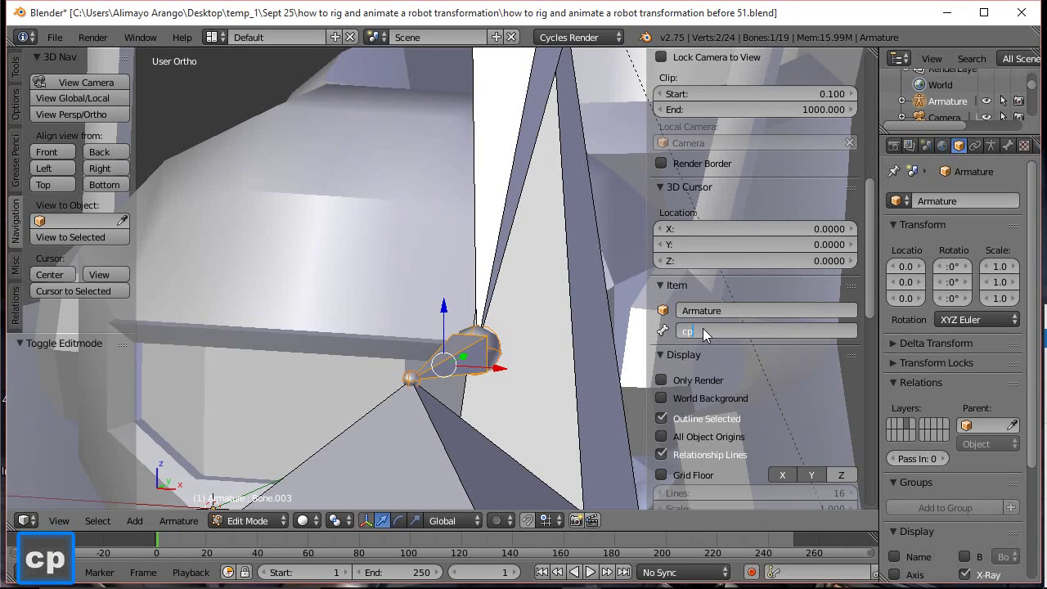
pyautogui.write('2')
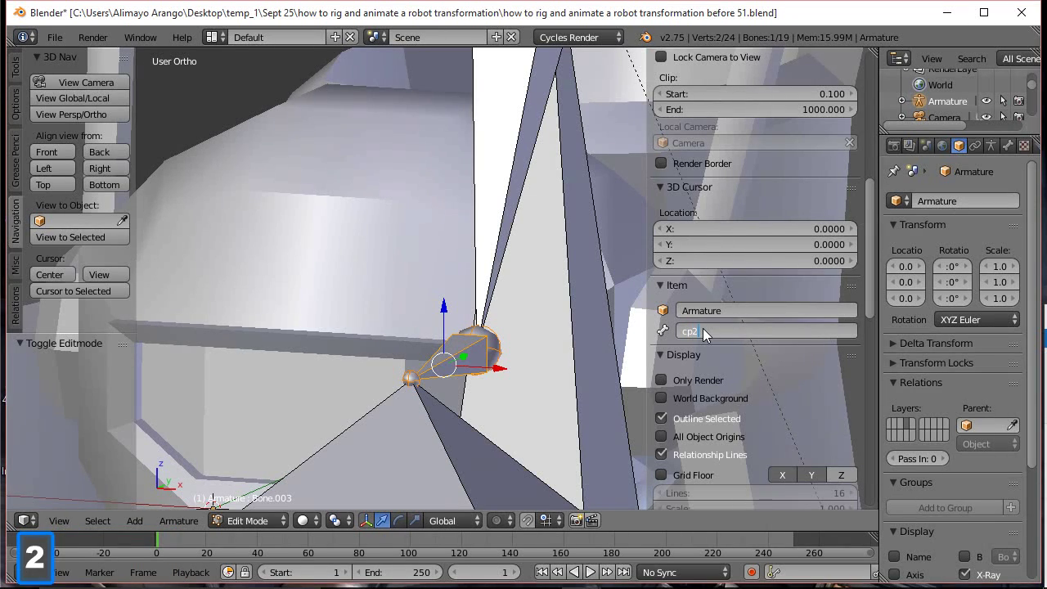
pyautogui.click(780, 268)
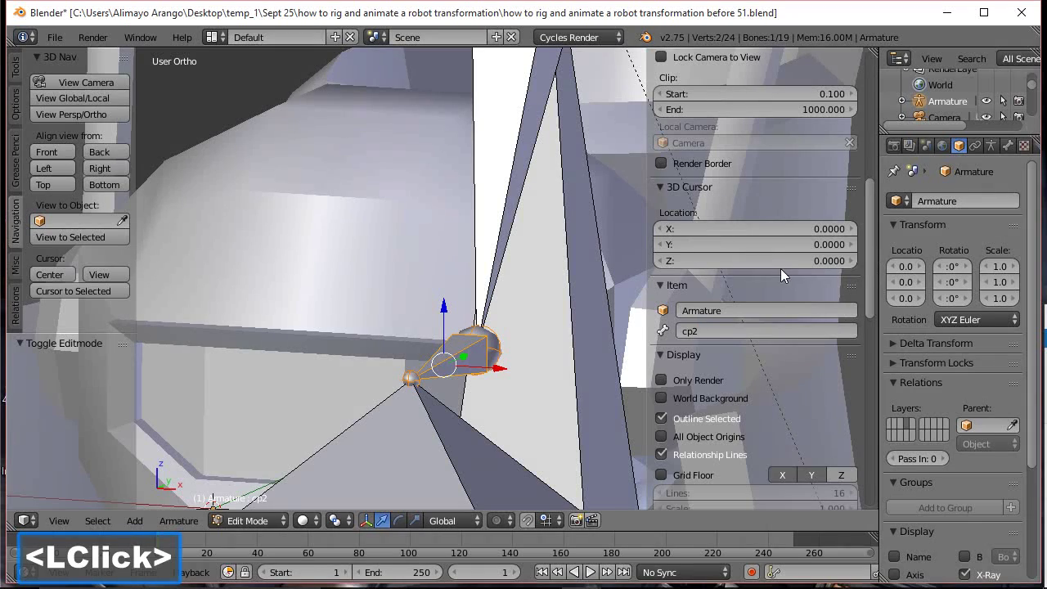
# Rename the neck bone rising from the tiny connecting bone into the head as "cp3"
pyautogui.click(508, 180)
pyautogui.click(509, 180)
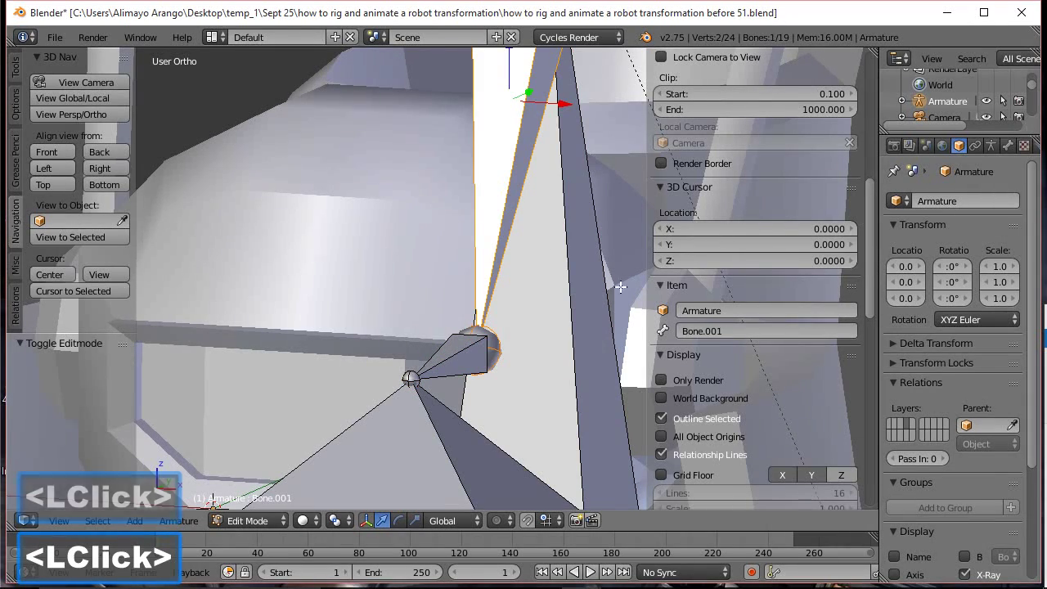
pyautogui.click(697, 329)
pyautogui.write('cp3')
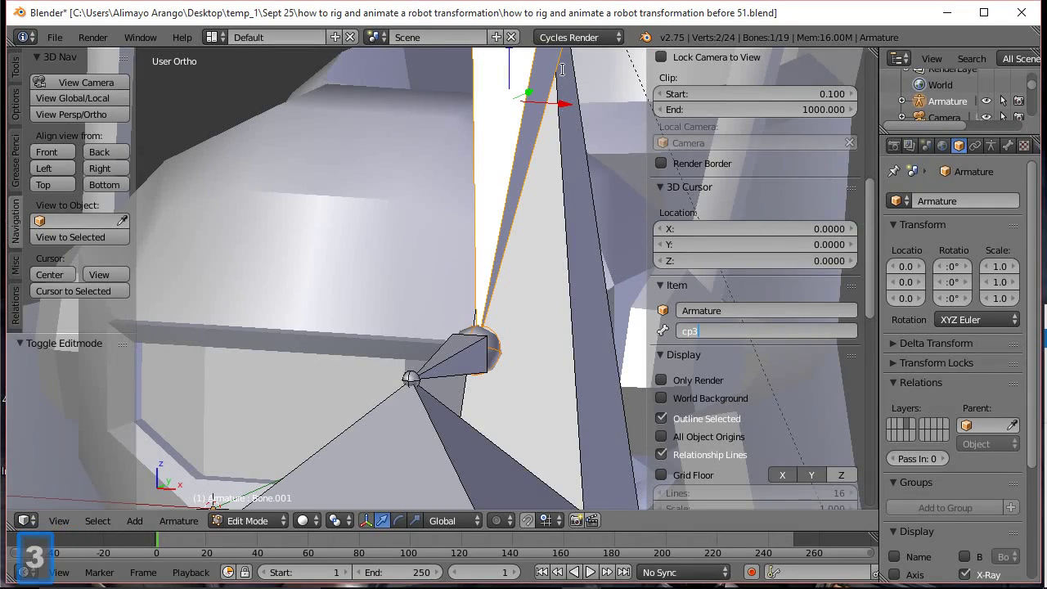
pyautogui.click(583, 162)
pyautogui.scroll(-4, 583, 163)
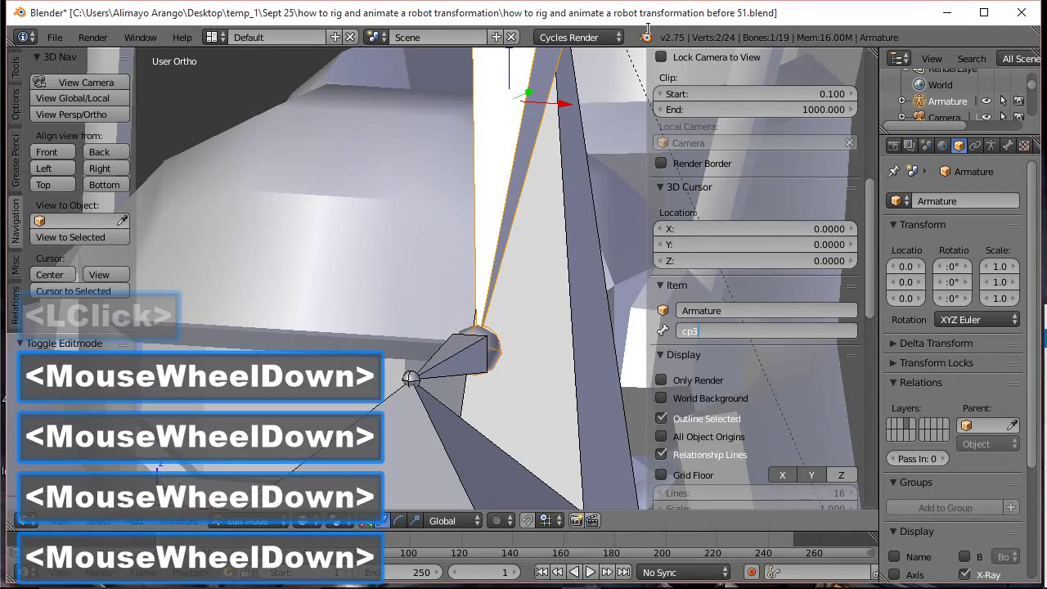
pyautogui.click(595, 116)
pyautogui.scroll(-2, 595, 116)
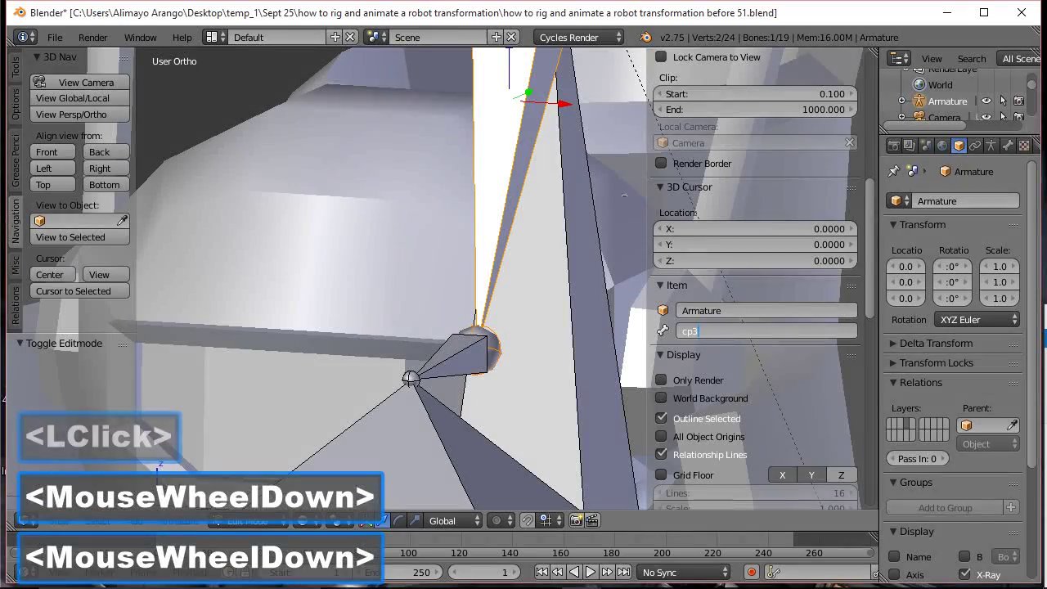
pyautogui.click(751, 366)
# Rename the lowest small shoulder bone below the wing bone as "sh1.r"
pyautogui.scroll(-8, 532, 237)
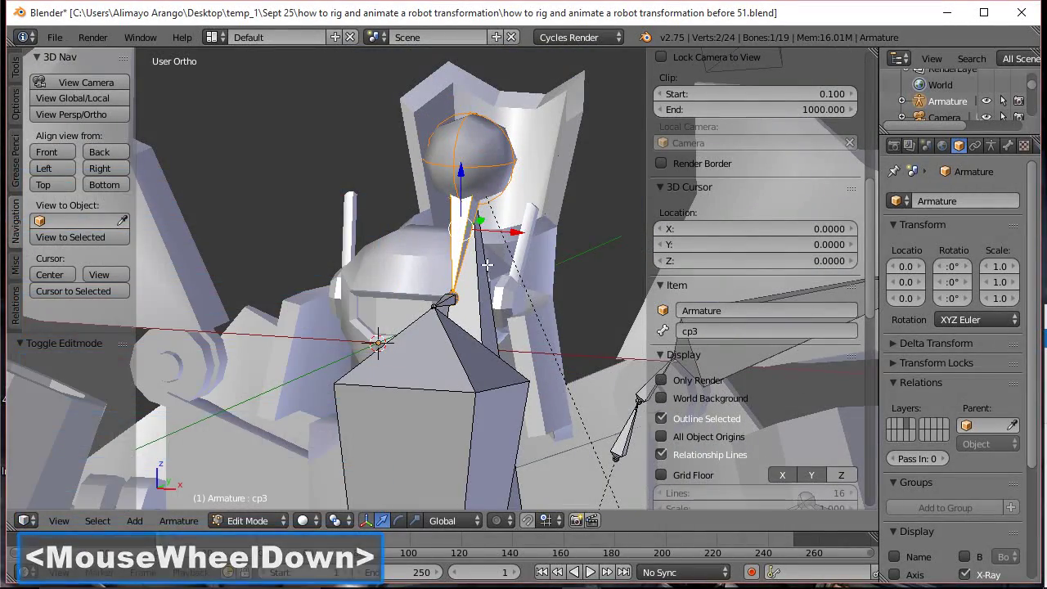
pyautogui.scroll(-2, 528, 296)
pyautogui.scroll(-3, 528, 296)
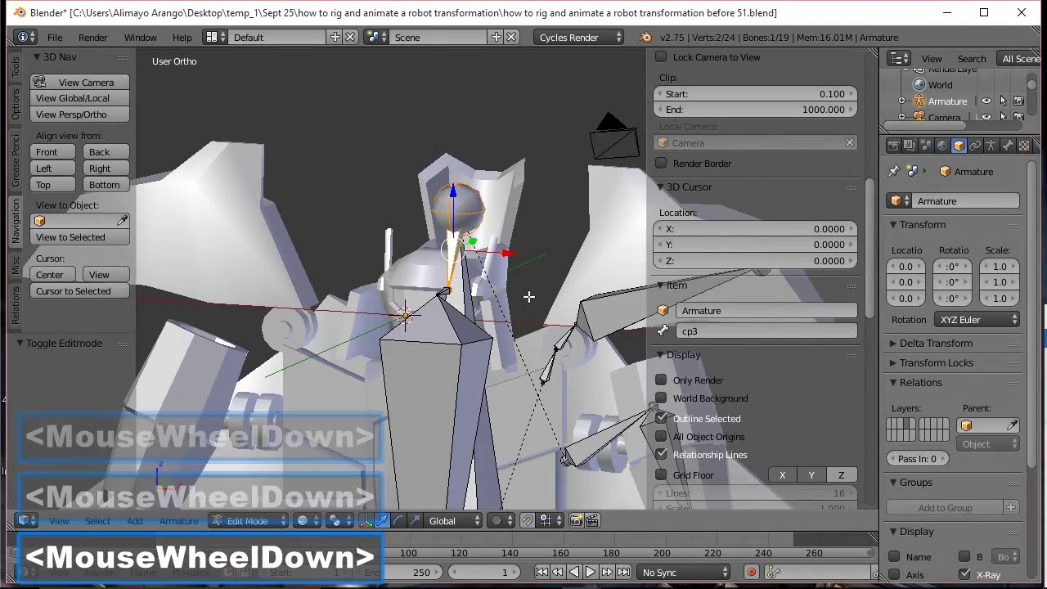
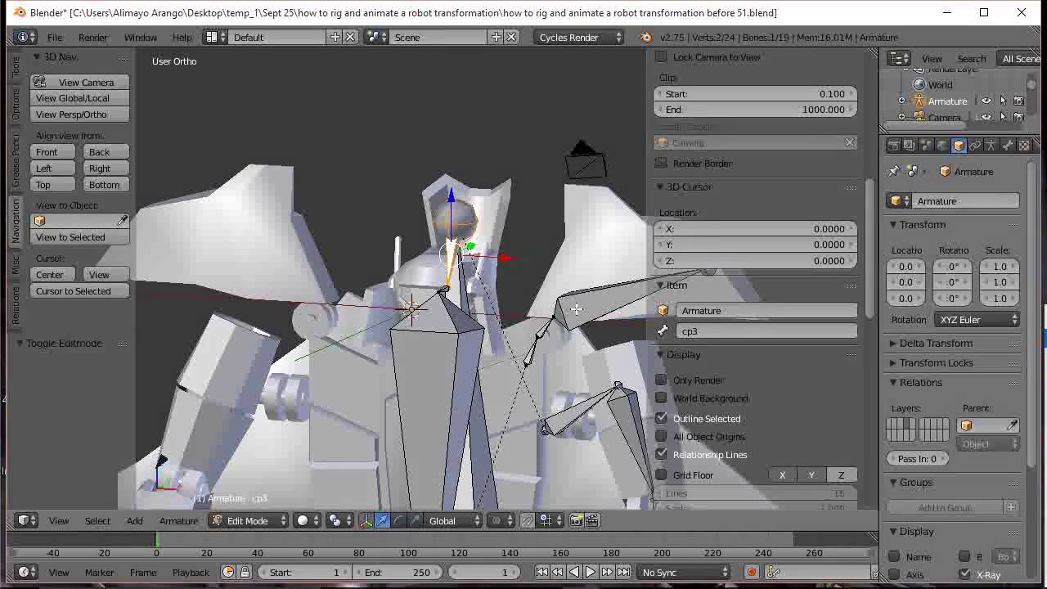
pyautogui.click(527, 354)
pyautogui.click(692, 331)
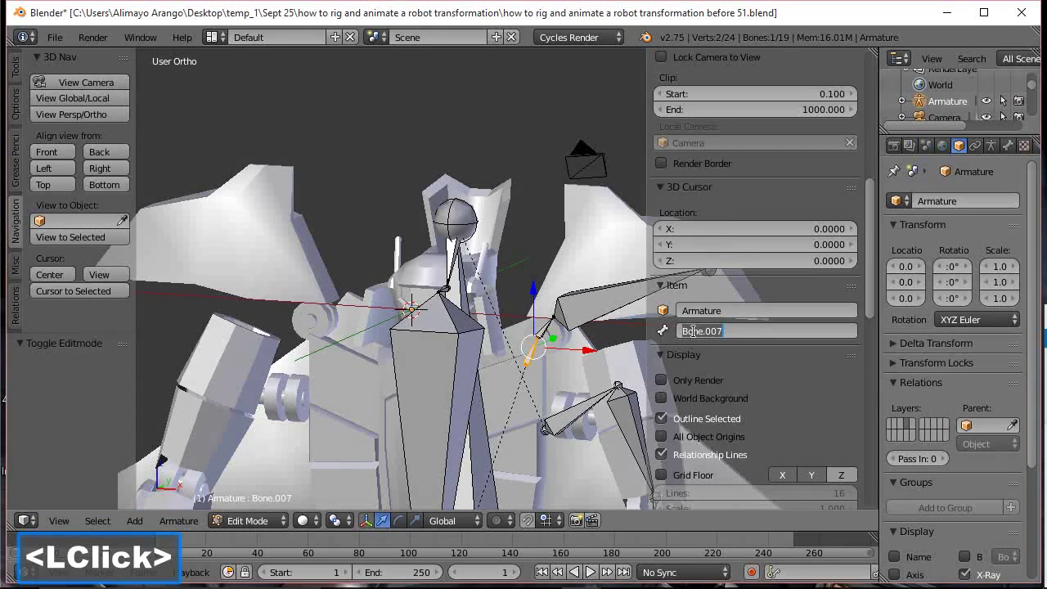
pyautogui.write('sh')
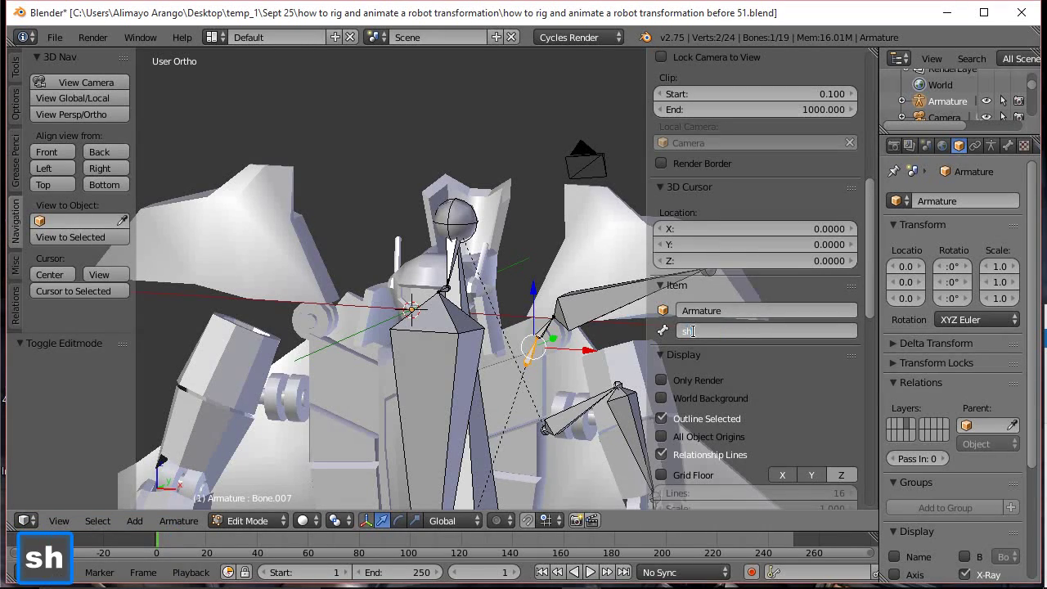
pyautogui.write('1')
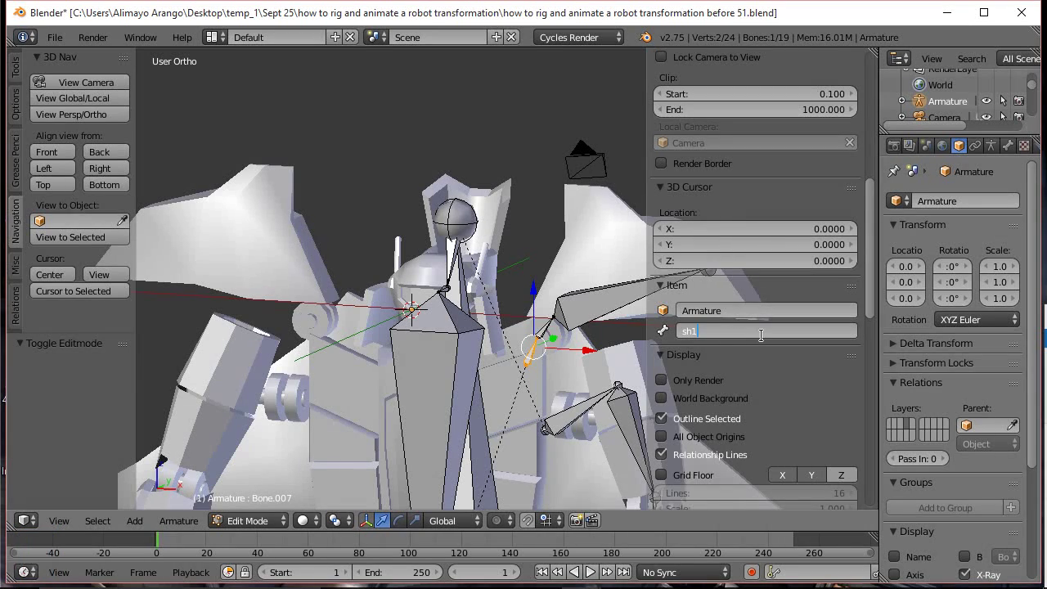
pyautogui.write('.')
pyautogui.press('BackSpace')
pyautogui.write('r')
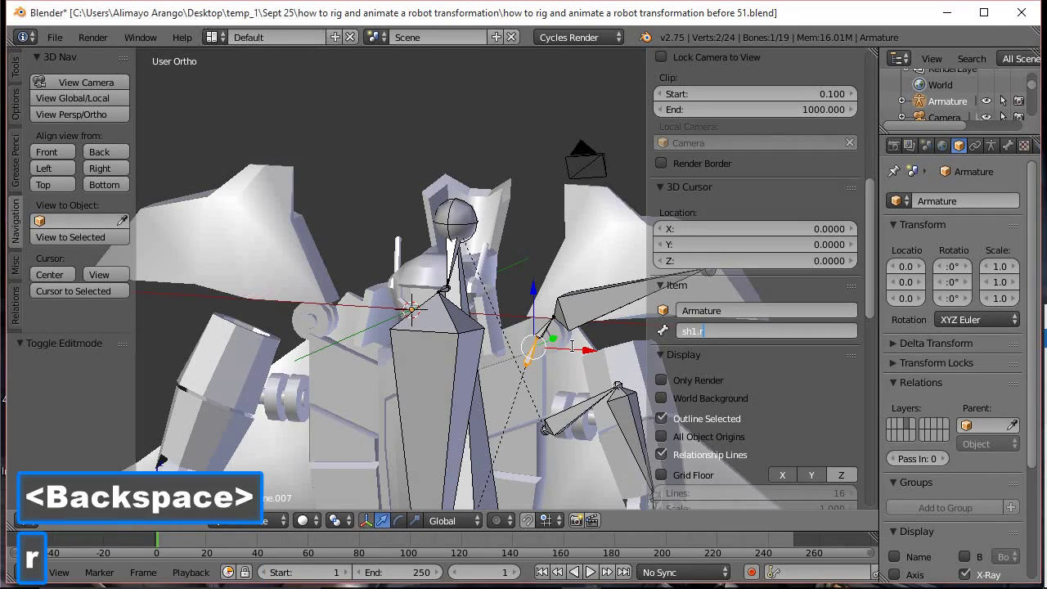
pyautogui.scroll(2, 564, 326)
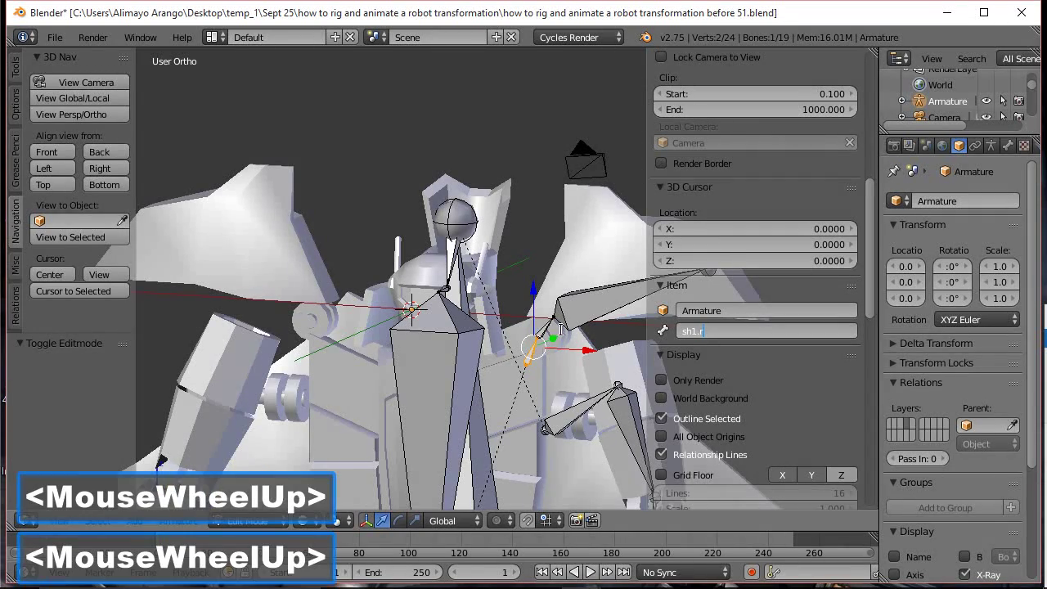
pyautogui.press('Return')
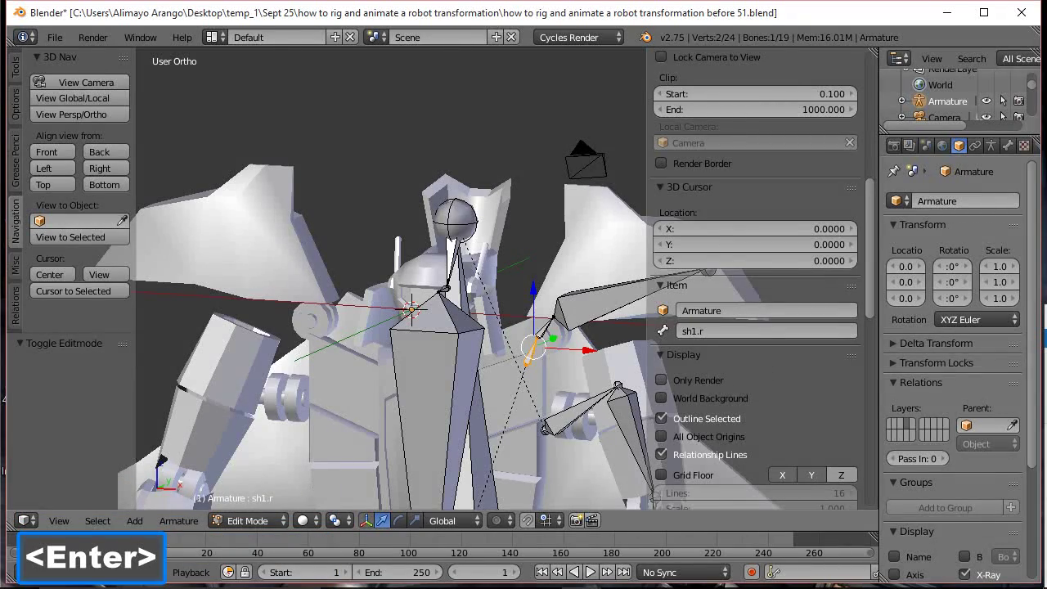
# Rename the small shoulder bone between "sh1.r" and the wing bone as "sh2.r"
pyautogui.scroll(2, 603, 348)
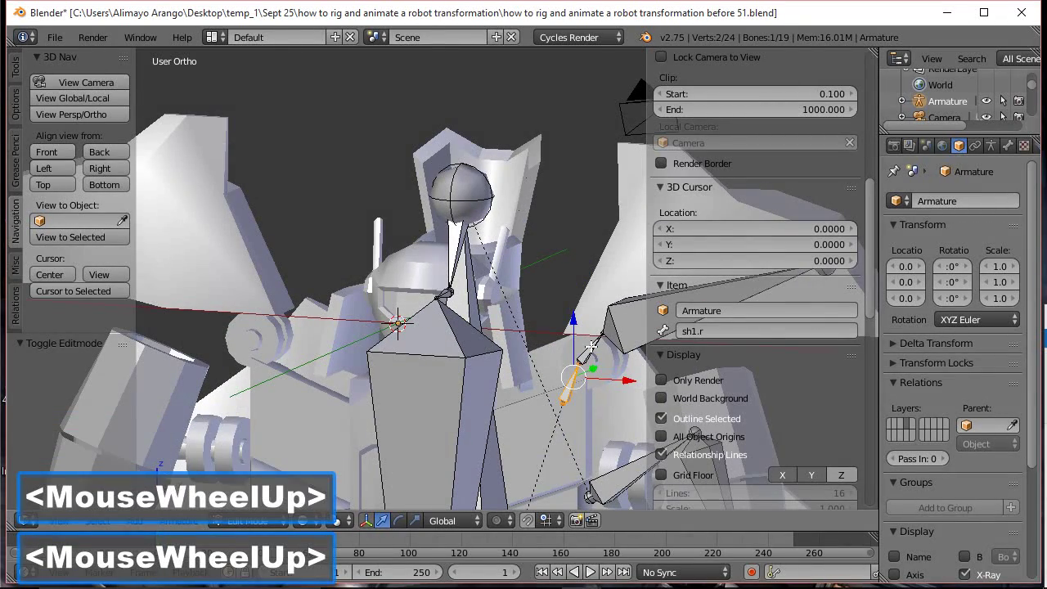
pyautogui.click(603, 348)
pyautogui.click(711, 333)
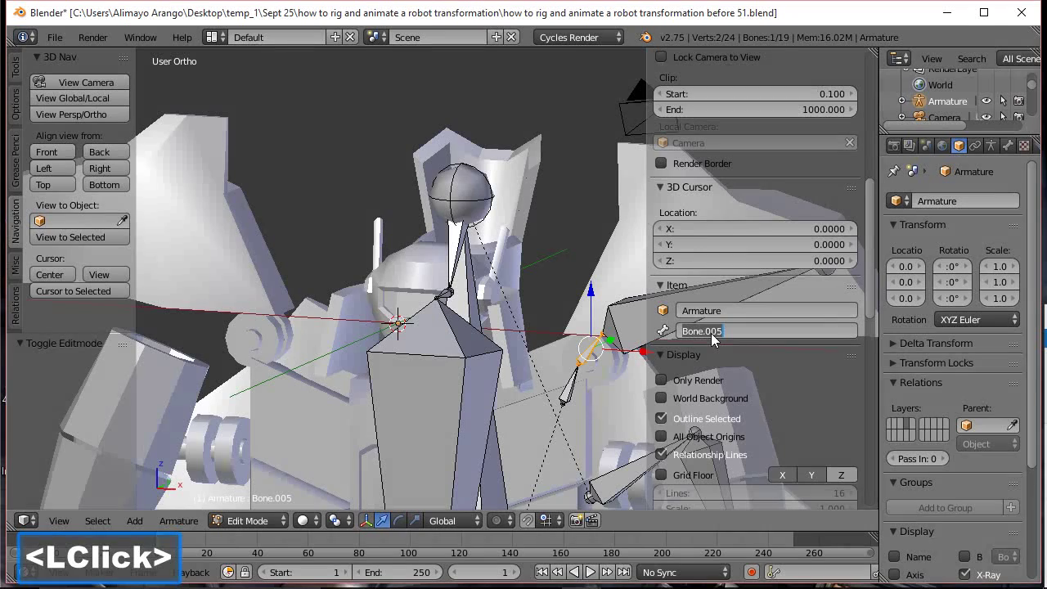
pyautogui.write('sh')
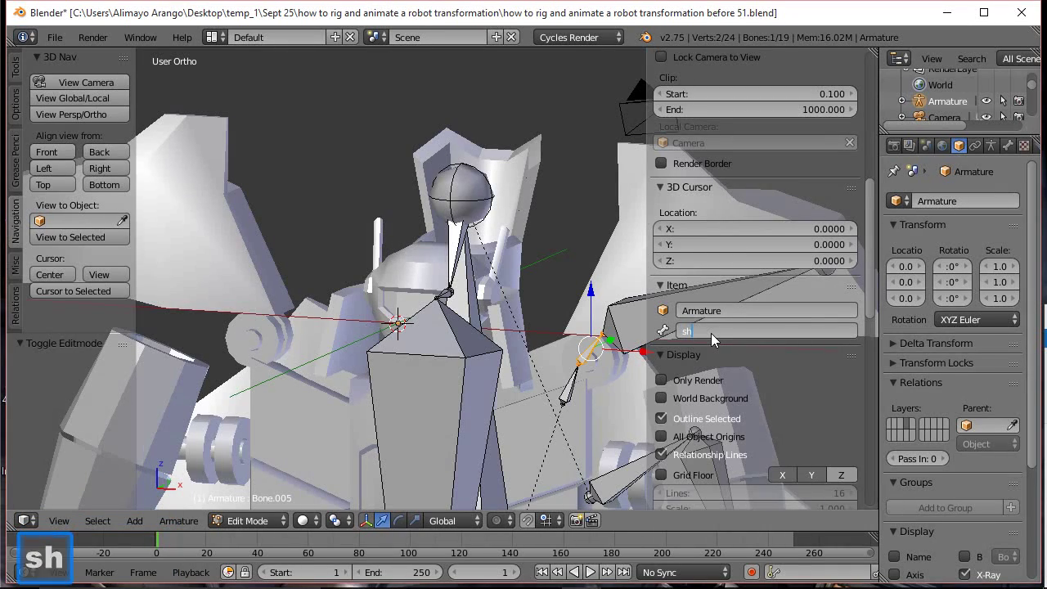
pyautogui.write('r')
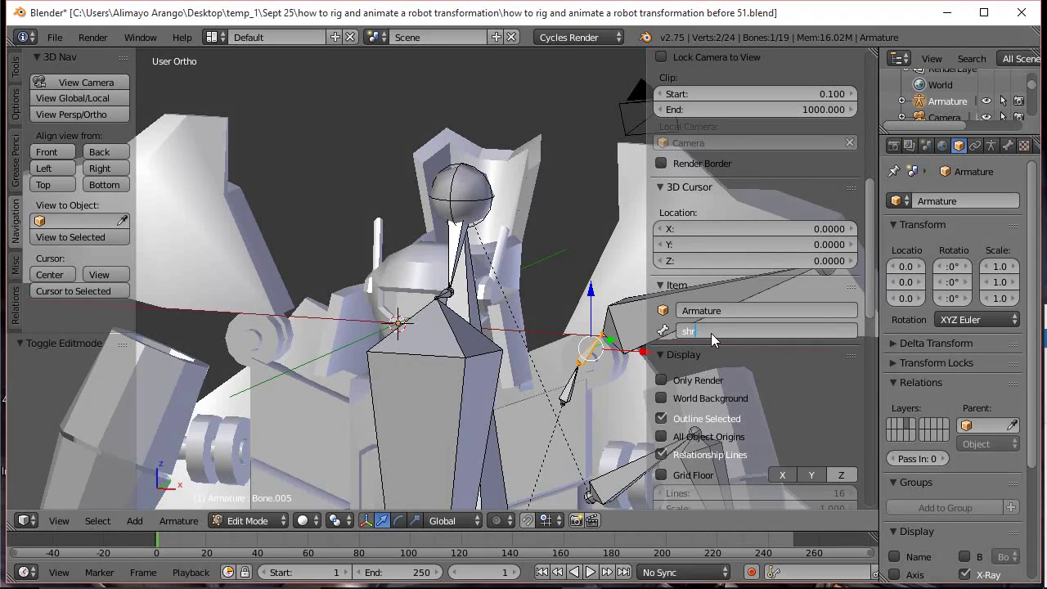
pyautogui.press('BackSpace')
pyautogui.write('2.r')
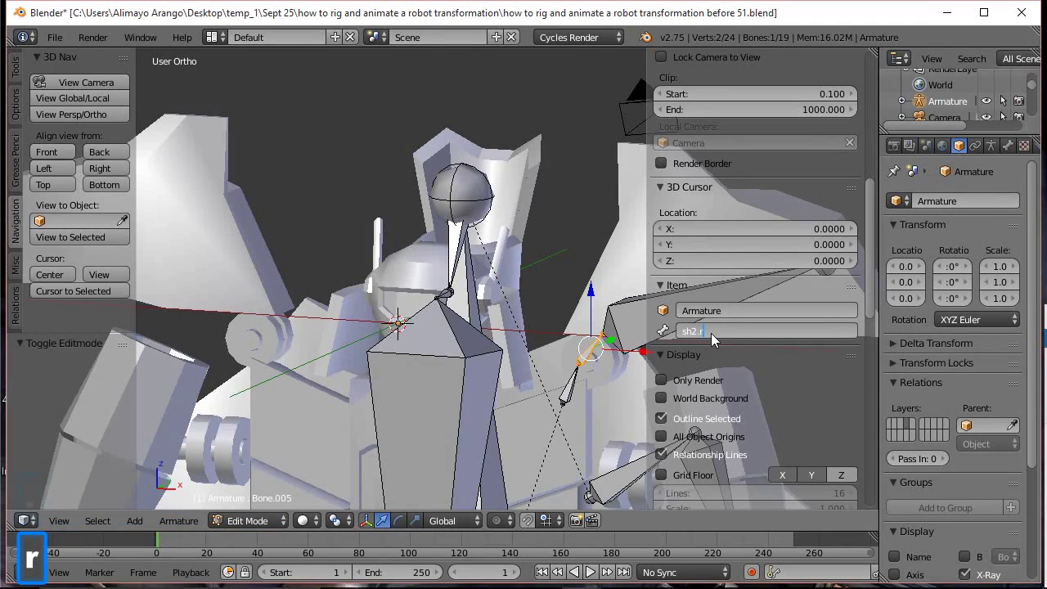
pyautogui.press('Return')
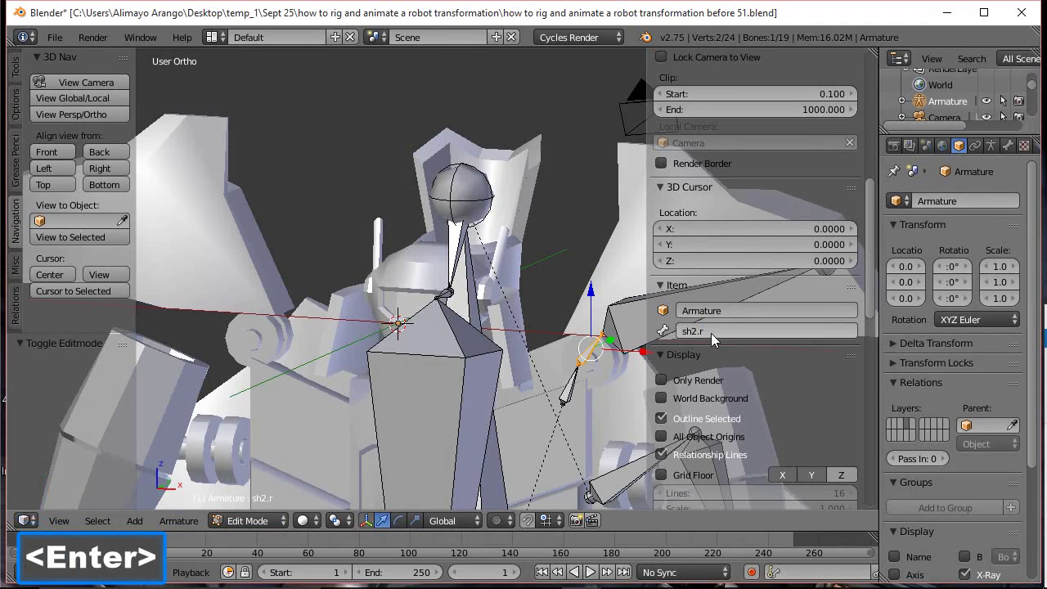
# Rename the long wing bone as "sh3.r" and save the file as "how to rig and animate a robot transformation before 52.blend"
pyautogui.click(628, 323)
pyautogui.doubleClick(698, 330)
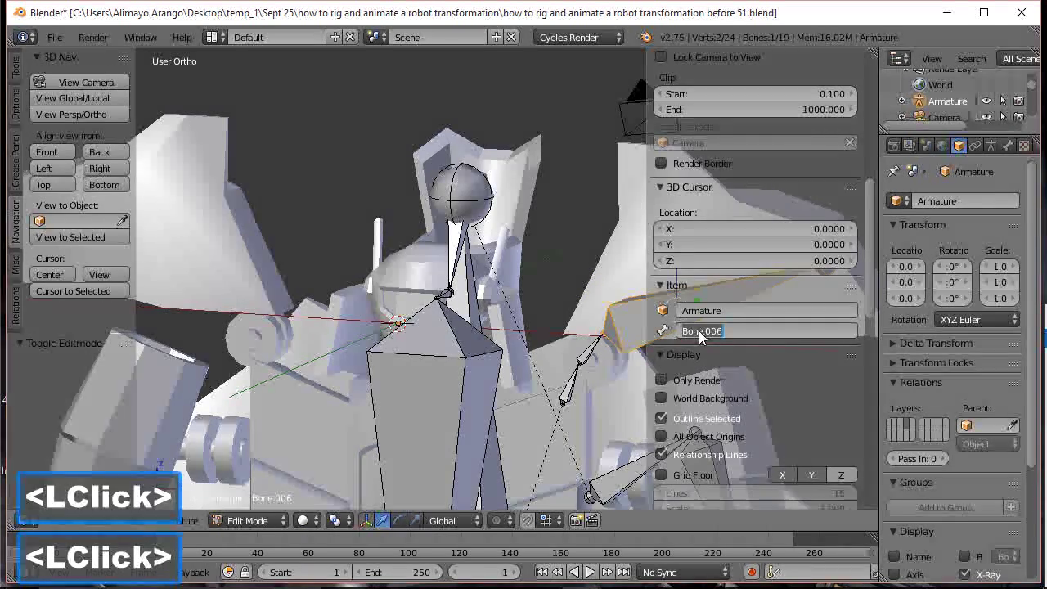
pyautogui.write('sh3')
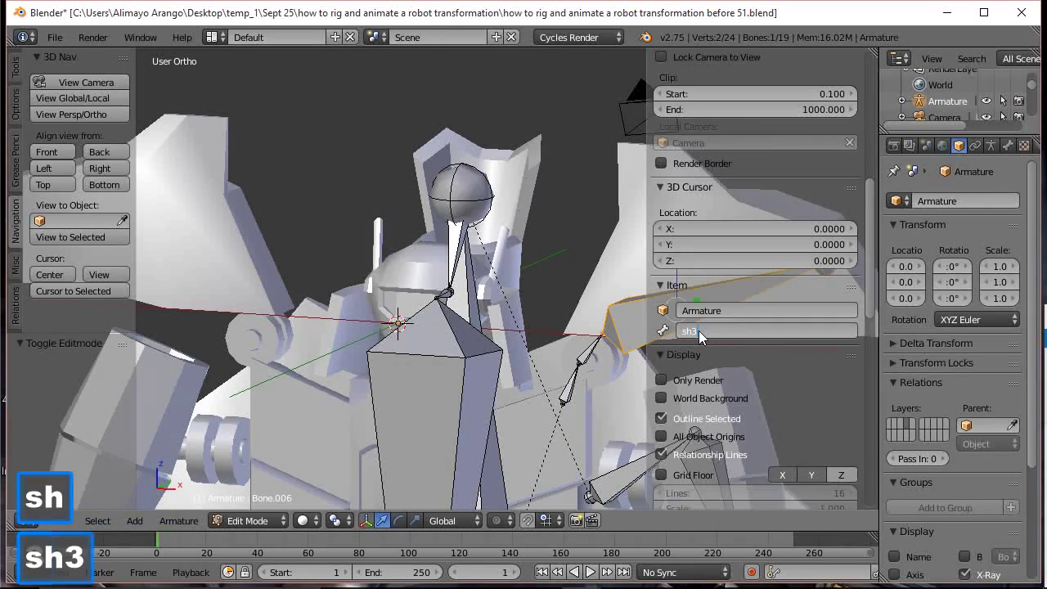
pyautogui.write('.r')
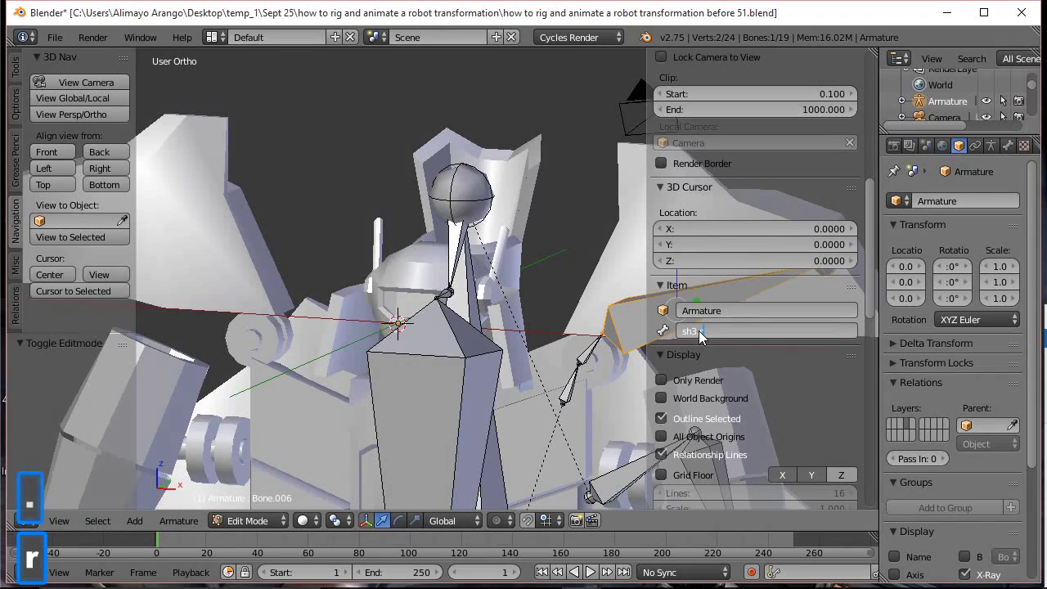
pyautogui.press('Return')
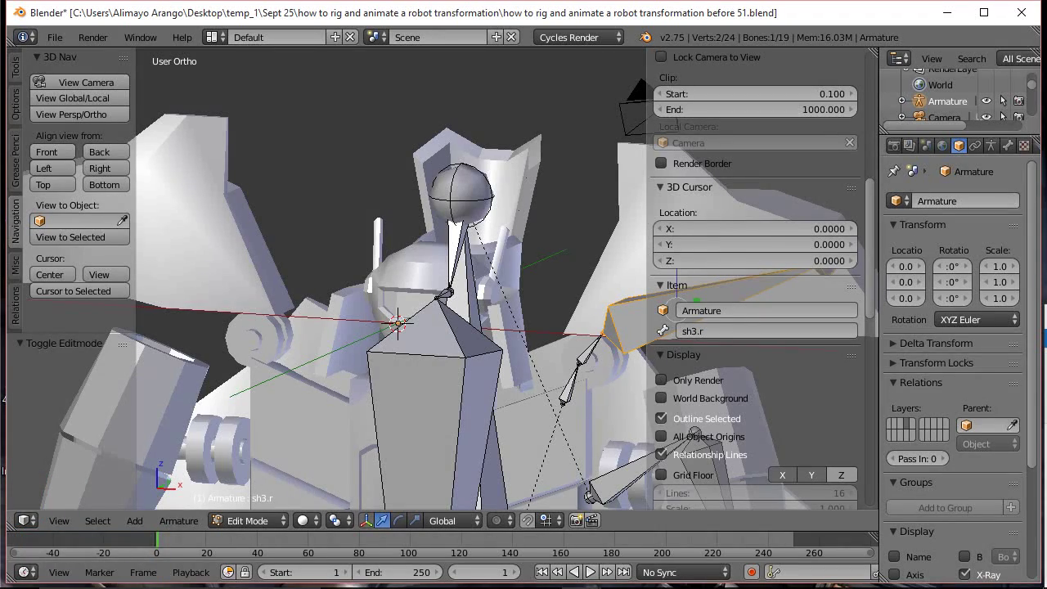
pyautogui.click(597, 189)
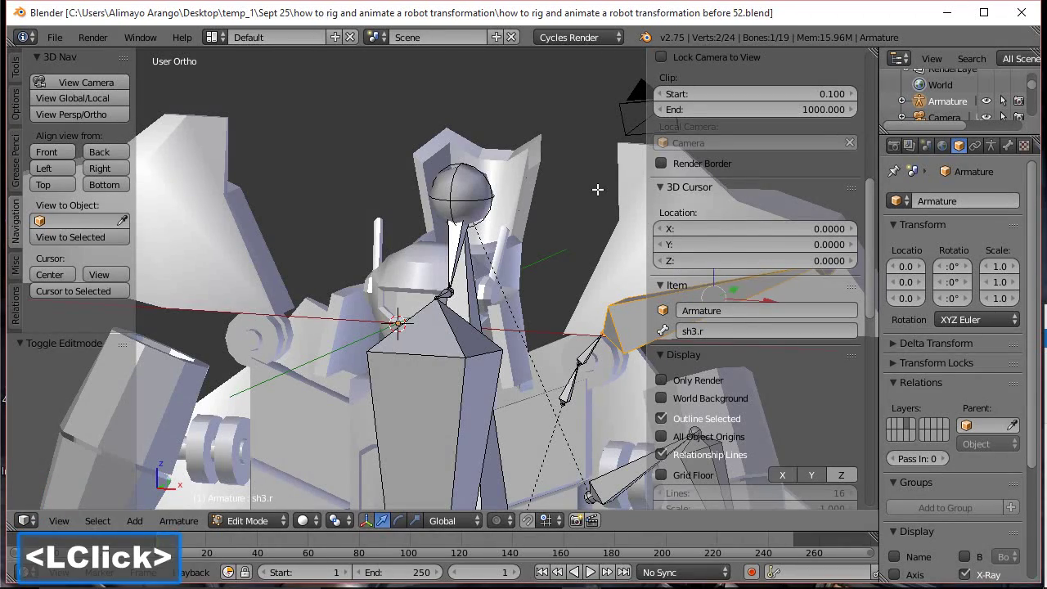
# Rename the short bone joining the torso to the upper arm as "arm_joint.r"
pyautogui.keyDown('shift'); pyautogui.moveTo(613, 252); pyautogui.dragTo(507, 122, button='middle'); pyautogui.keyUp('shift')
pyautogui.keyDown('shift'); pyautogui.moveTo(621, 147); pyautogui.dragTo(481, 197, button='middle'); pyautogui.keyUp('shift')
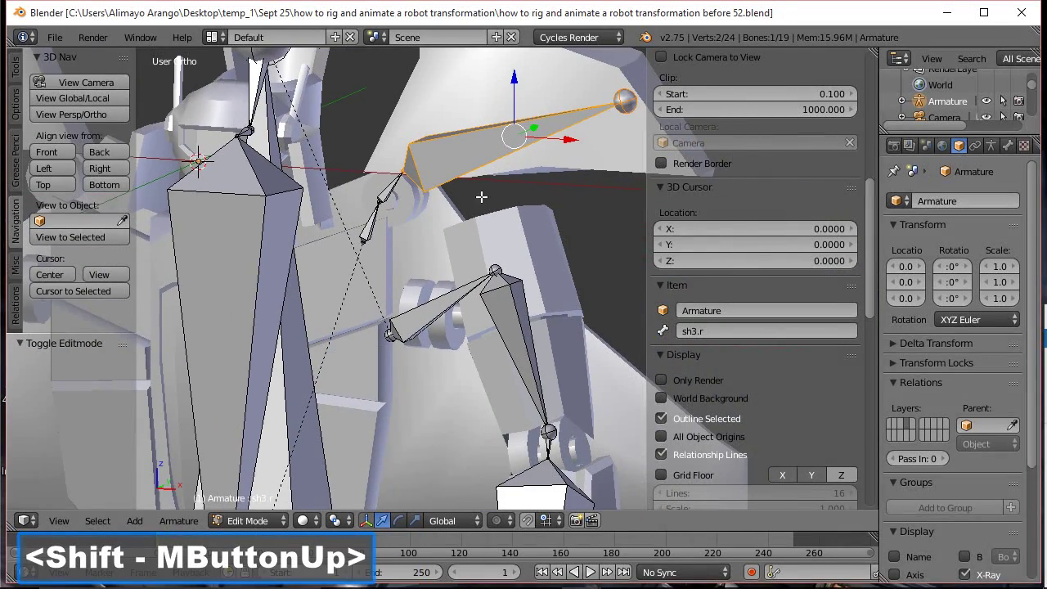
pyautogui.click(448, 303)
pyautogui.click(695, 332)
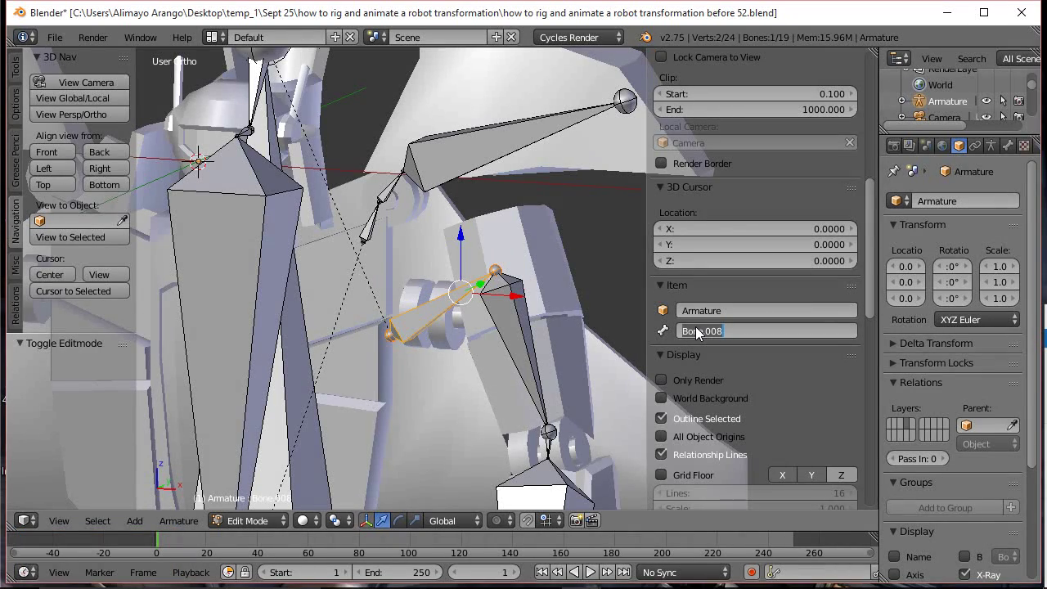
pyautogui.write('arm')
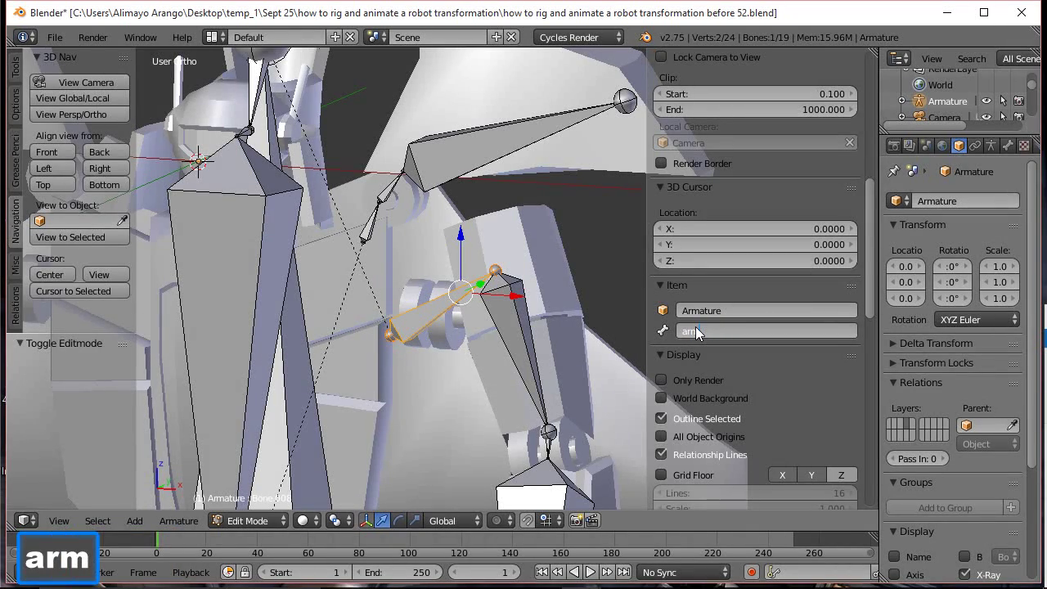
pyautogui.write('_joint')
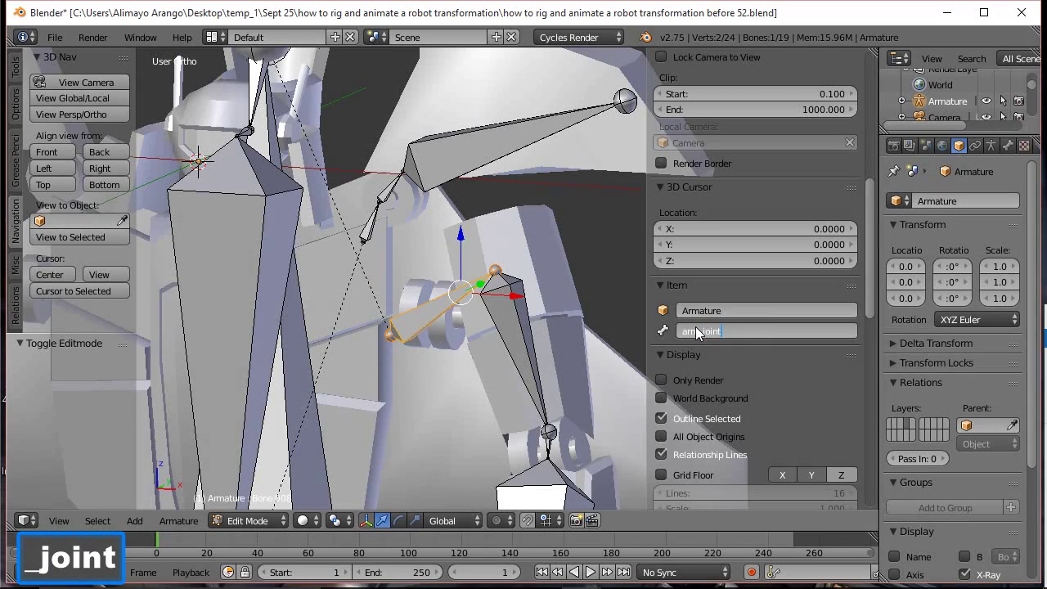
pyautogui.write('.r')
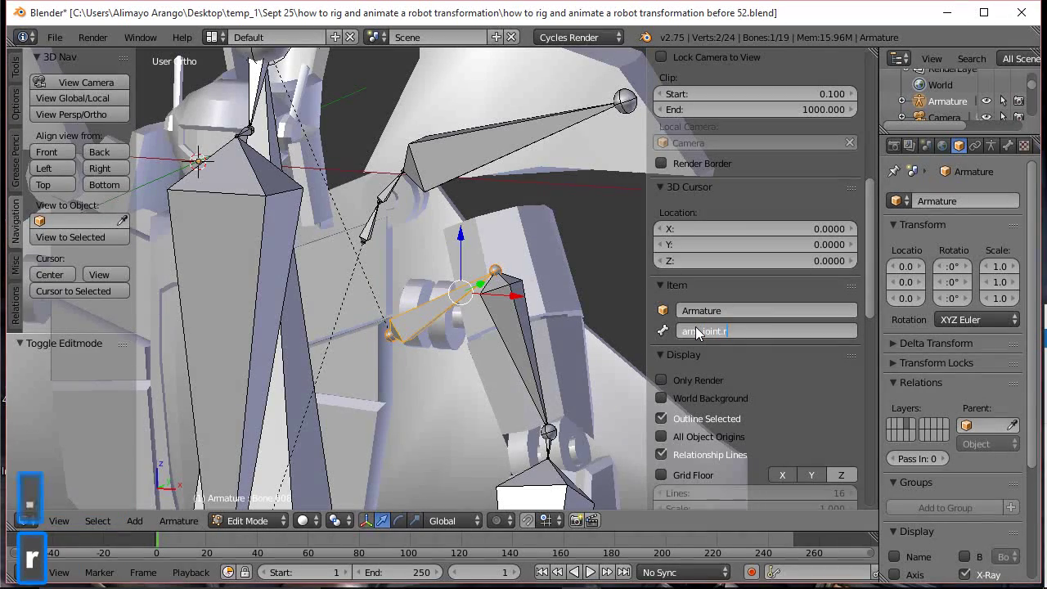
pyautogui.press('Return')
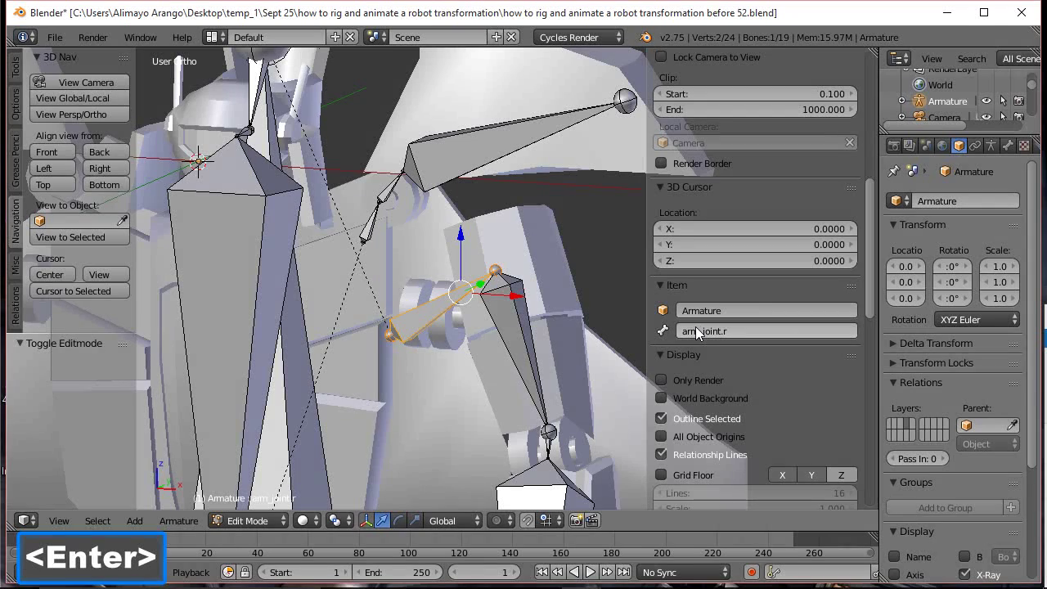
# Rename the upper arm bone below the arm joint as "a1.r"
pyautogui.click(508, 337)
pyautogui.doubleClick(744, 332)
pyautogui.write('a')
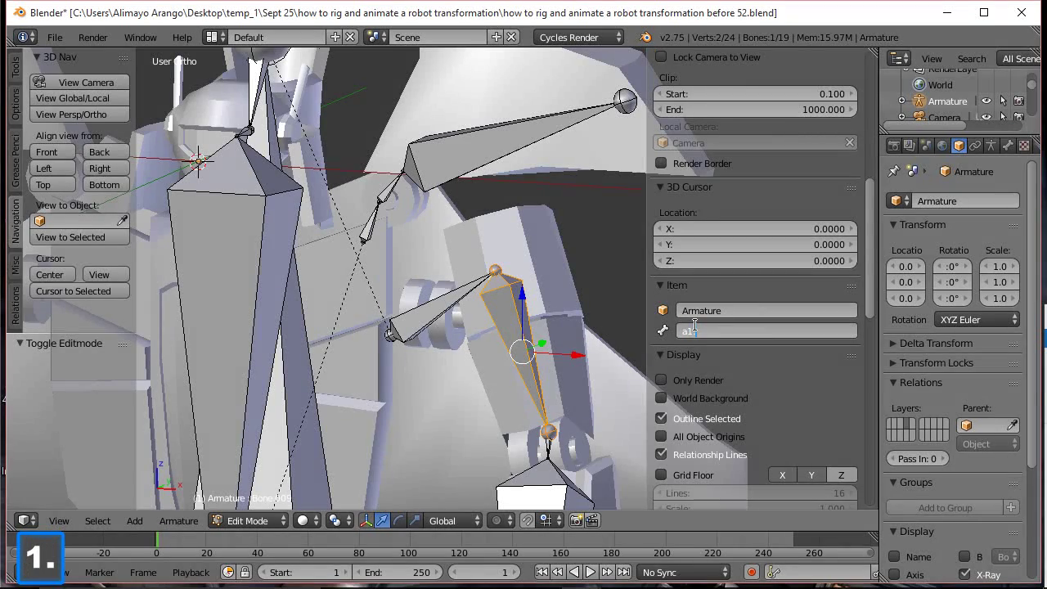
pyautogui.write('r')
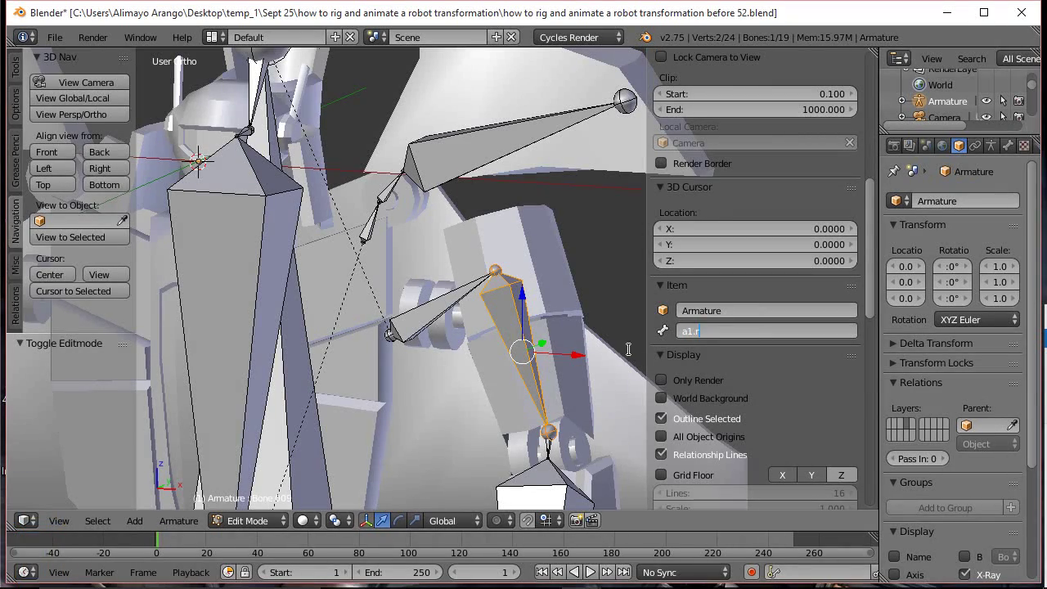
pyautogui.scroll(-2, 612, 381)
pyautogui.press('Return')
# Rename the long forearm bone reaching from the elbow to the hand as "a2.r"
pyautogui.scroll(-3, 565, 370)
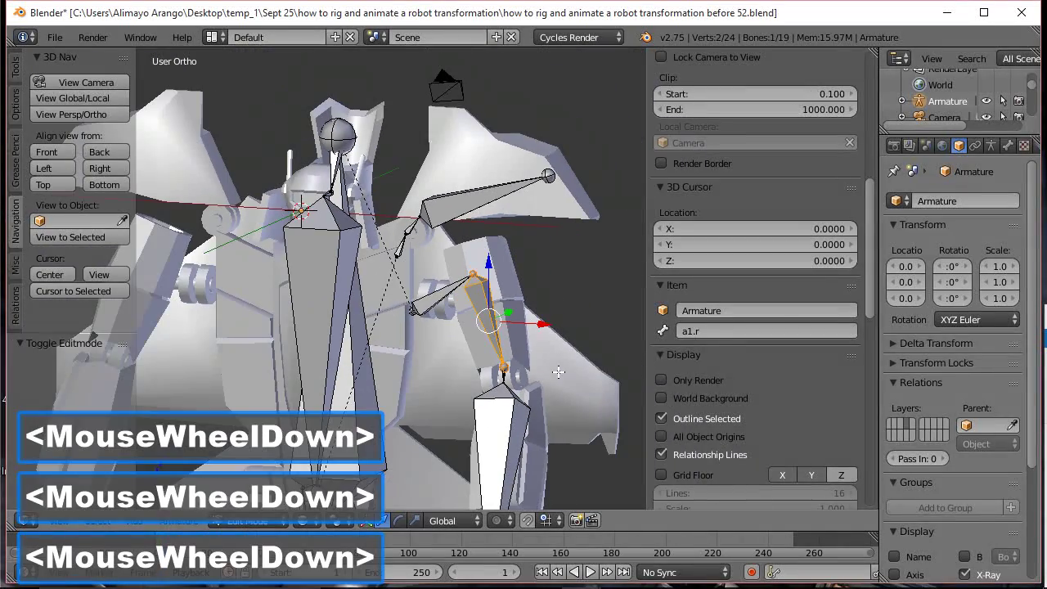
pyautogui.keyDown('shift'); pyautogui.moveTo(543, 427); pyautogui.dragTo(516, 298, button='middle'); pyautogui.keyUp('shift')
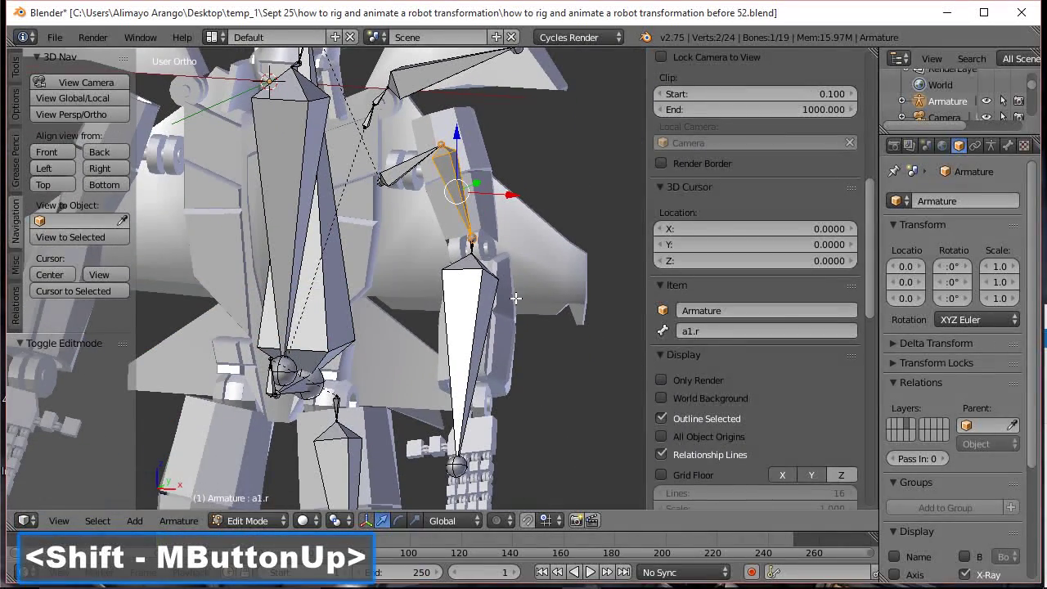
pyautogui.click(477, 315)
pyautogui.click(712, 331)
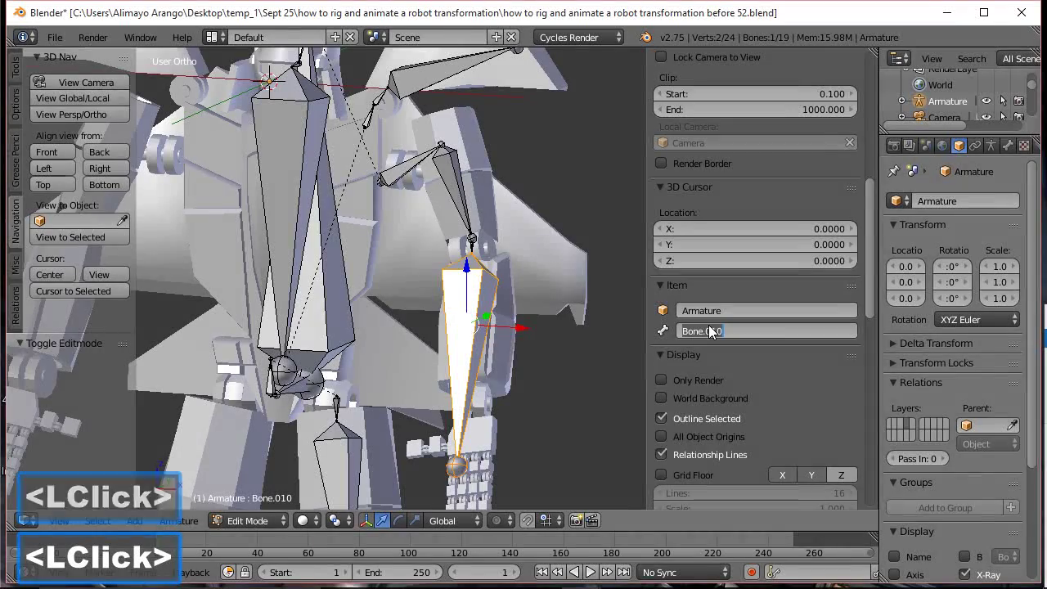
pyautogui.write('a2')
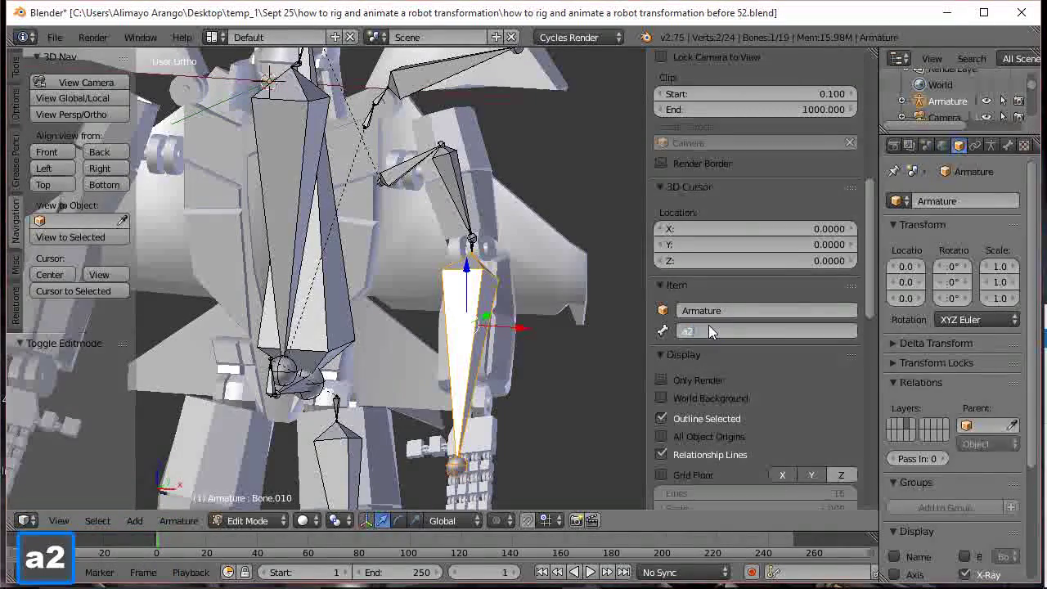
pyautogui.write('.r')
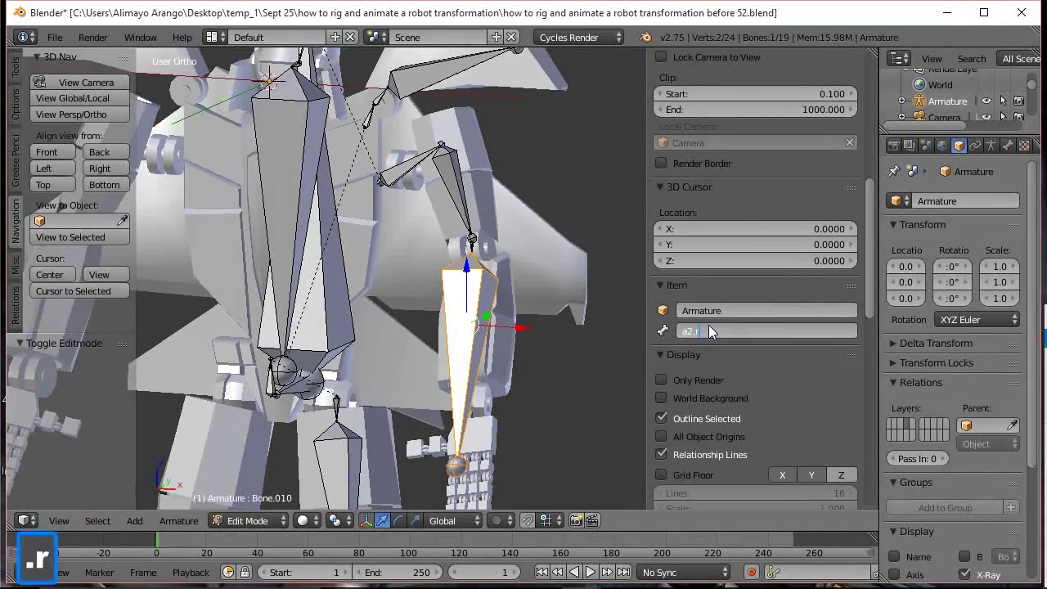
pyautogui.press('Return')
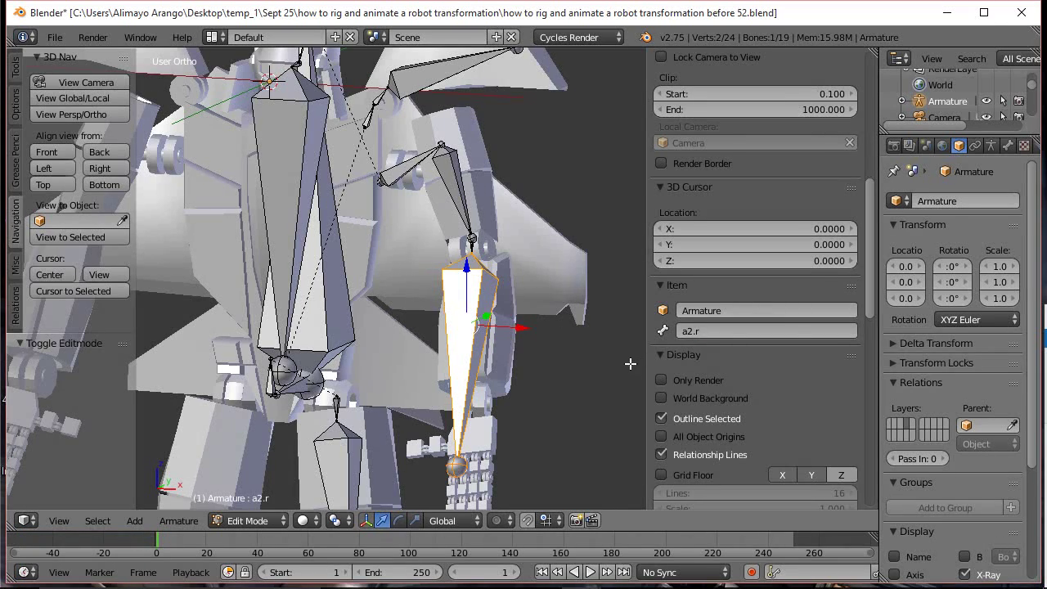
# Rename the upper leg bone between the hip and the knee as "thigh_1.r"
pyautogui.keyDown('shift'); pyautogui.moveTo(527, 433); pyautogui.dragTo(552, 224, button='middle'); pyautogui.keyUp('shift')
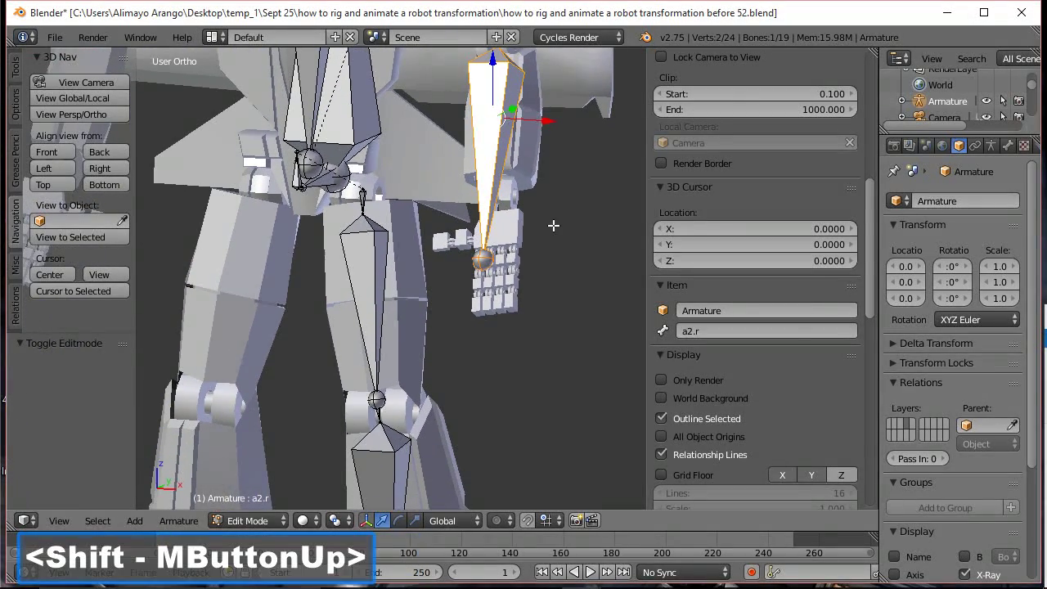
pyautogui.scroll(1, 543, 242)
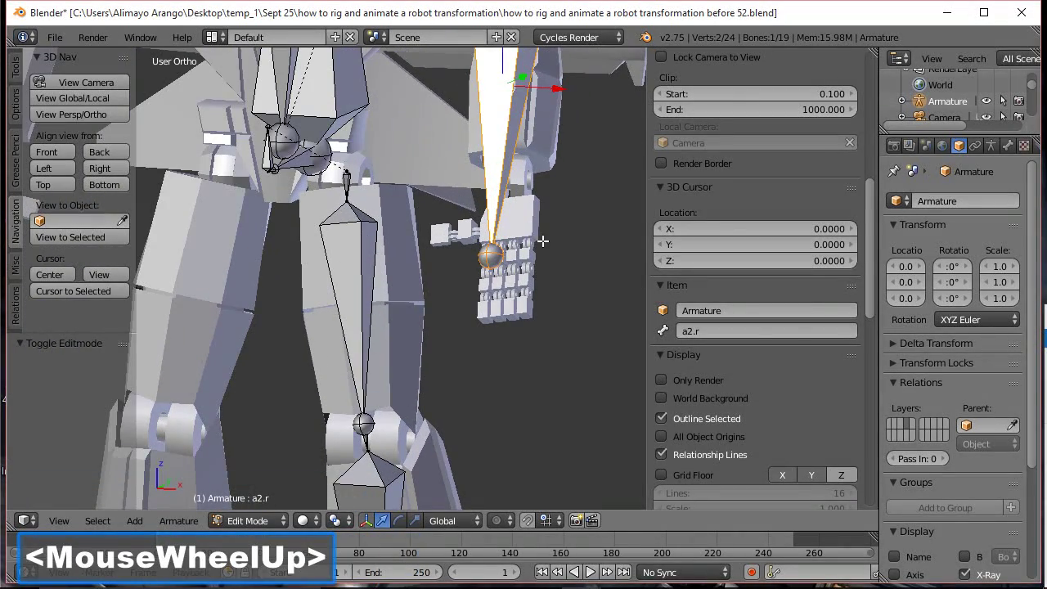
pyautogui.click(356, 278)
pyautogui.click(698, 331)
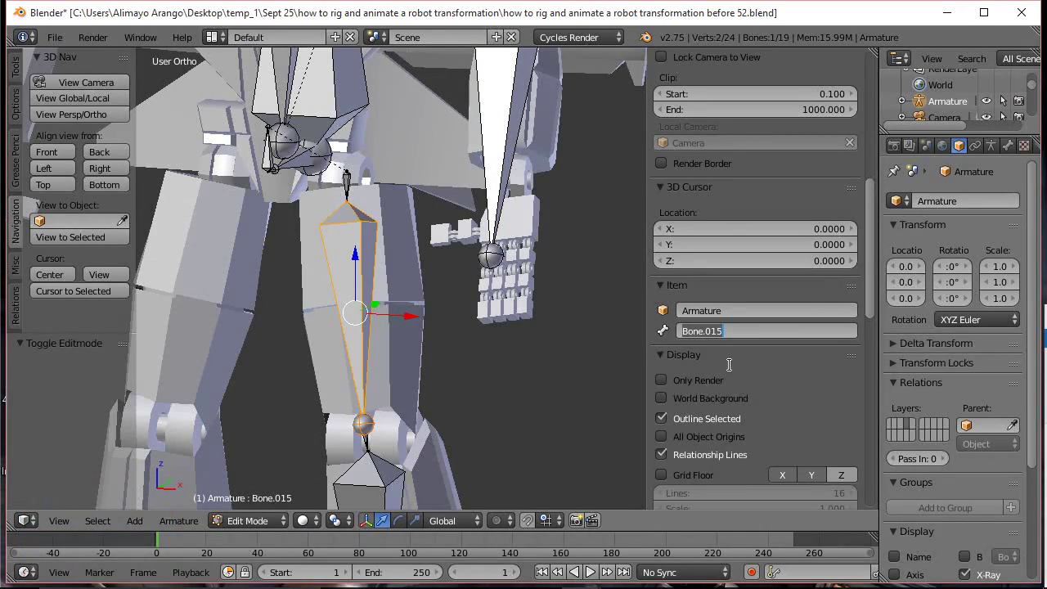
pyautogui.write('thigh')
pyautogui.write('_1')
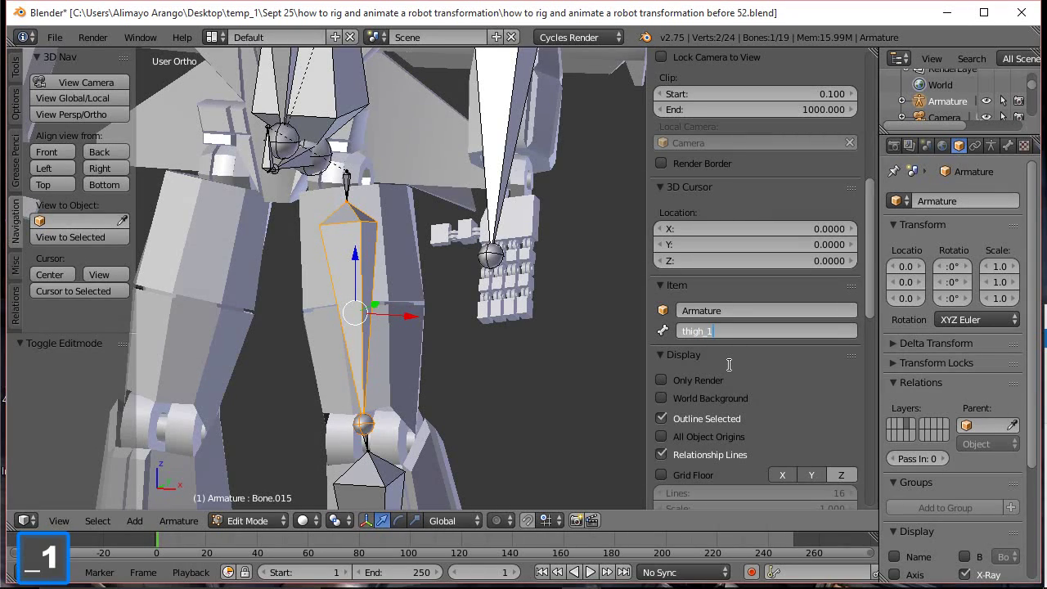
pyautogui.write('.r')
pyautogui.press('Return')
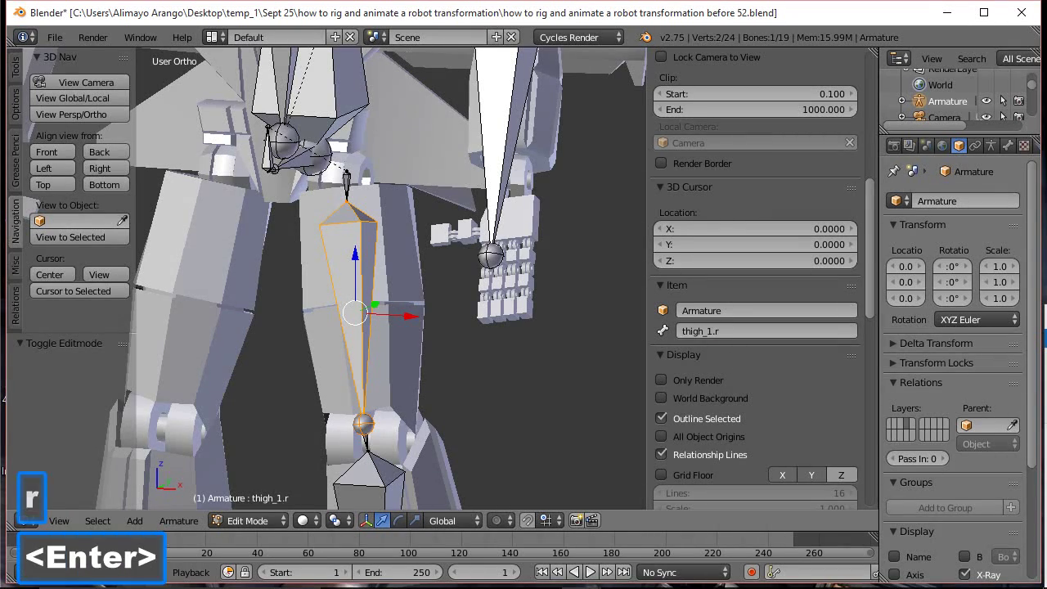
# Rename the lower leg bone between the knee and the ankle as "shin.r"
pyautogui.scroll(-2, 437, 333)
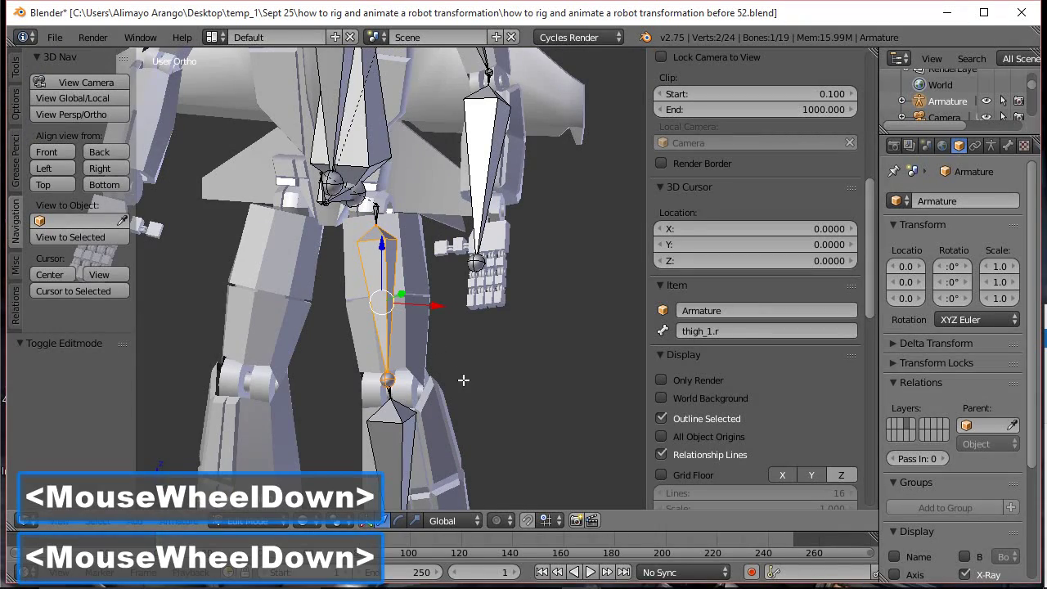
pyautogui.keyDown('shift'); pyautogui.moveTo(467, 381); pyautogui.dragTo(459, 267, button='middle'); pyautogui.keyUp('shift')
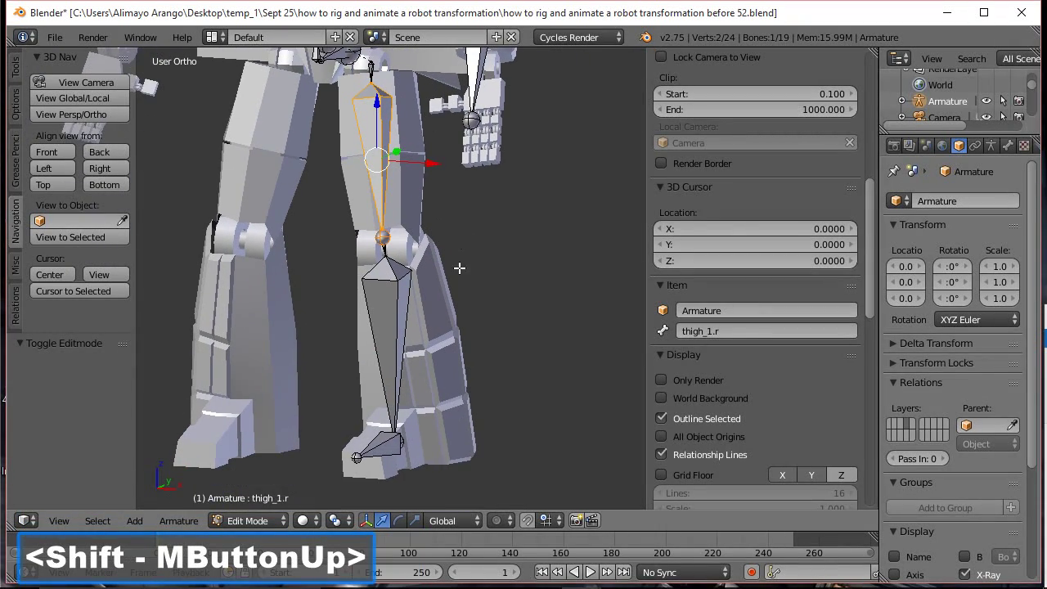
pyautogui.click(395, 330)
pyautogui.click(694, 332)
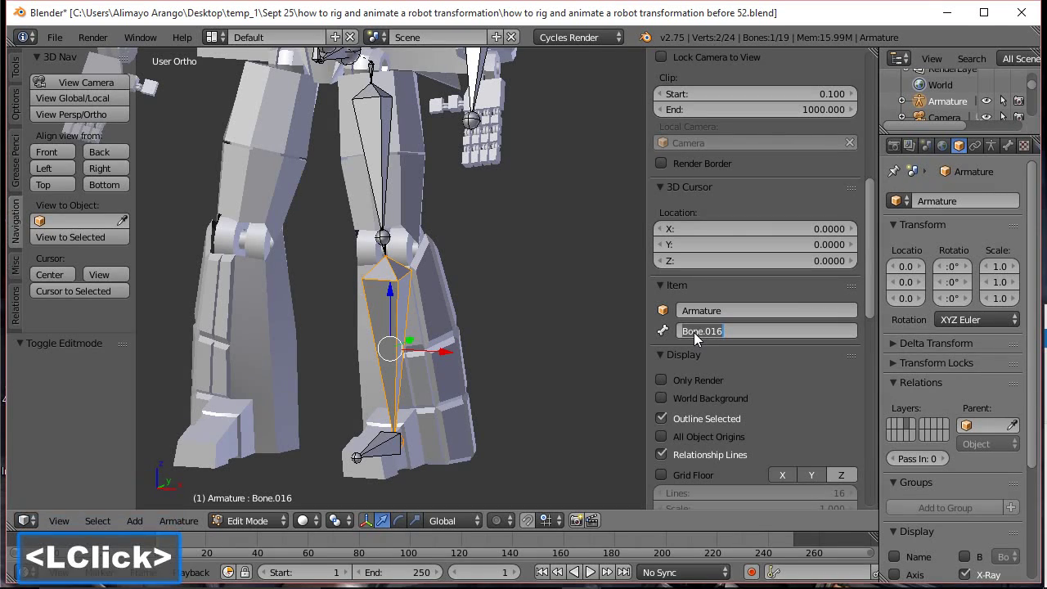
pyautogui.write('shin')
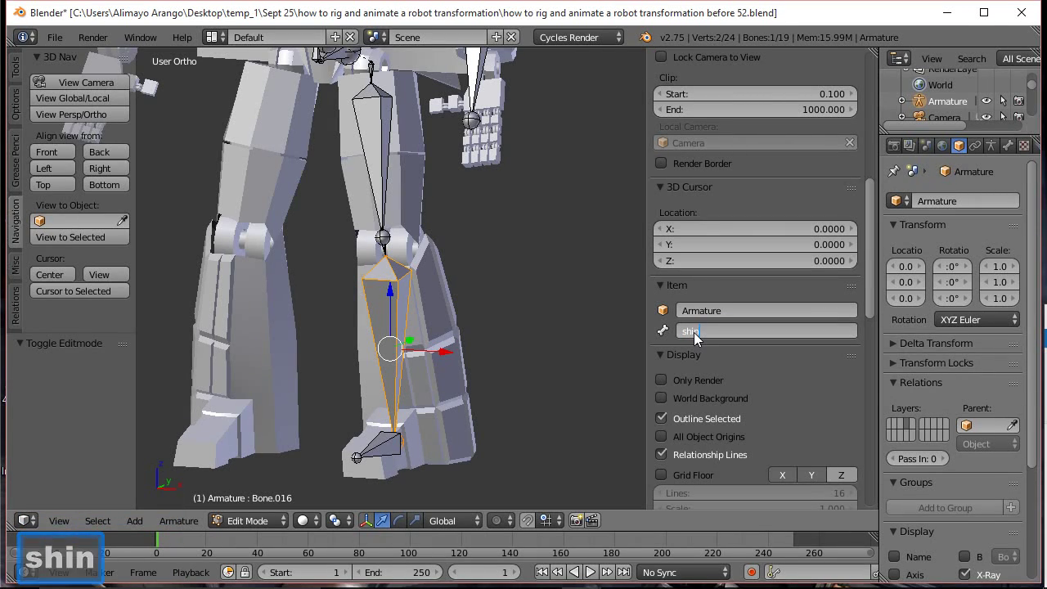
pyautogui.write('.')
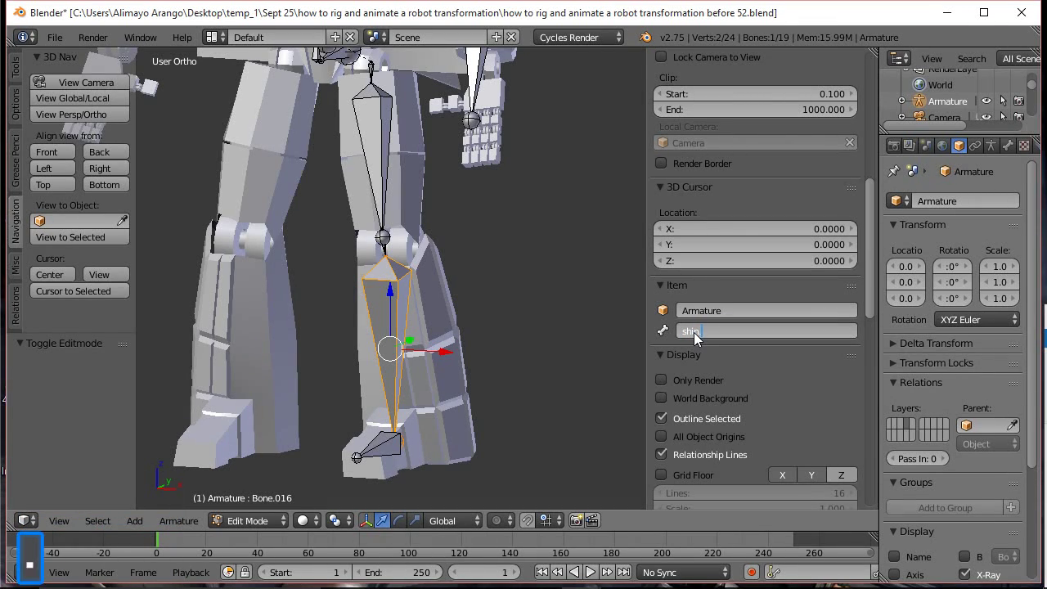
pyautogui.write('r')
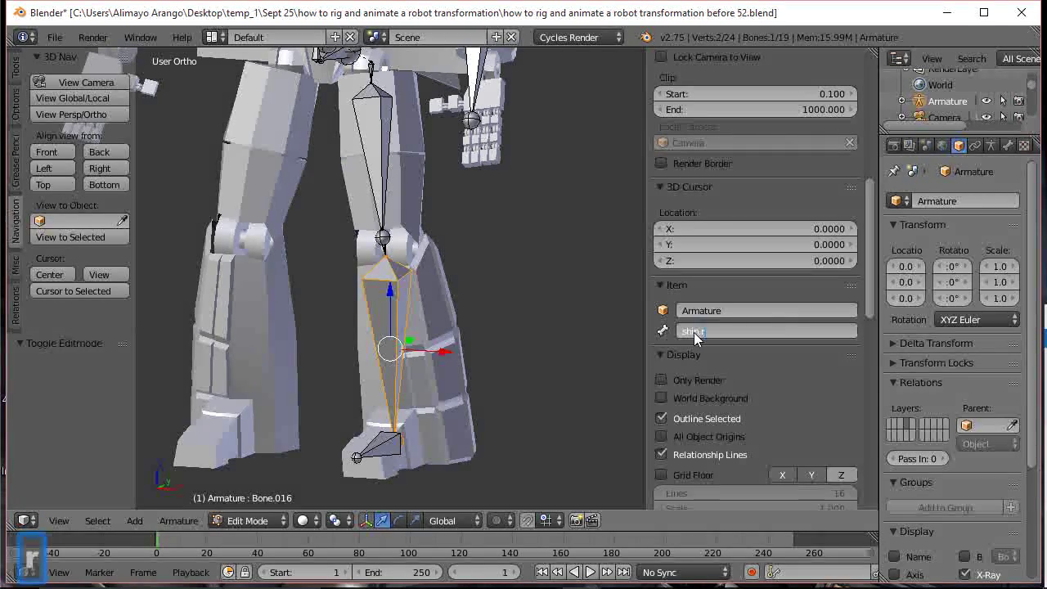
pyautogui.press('Return')
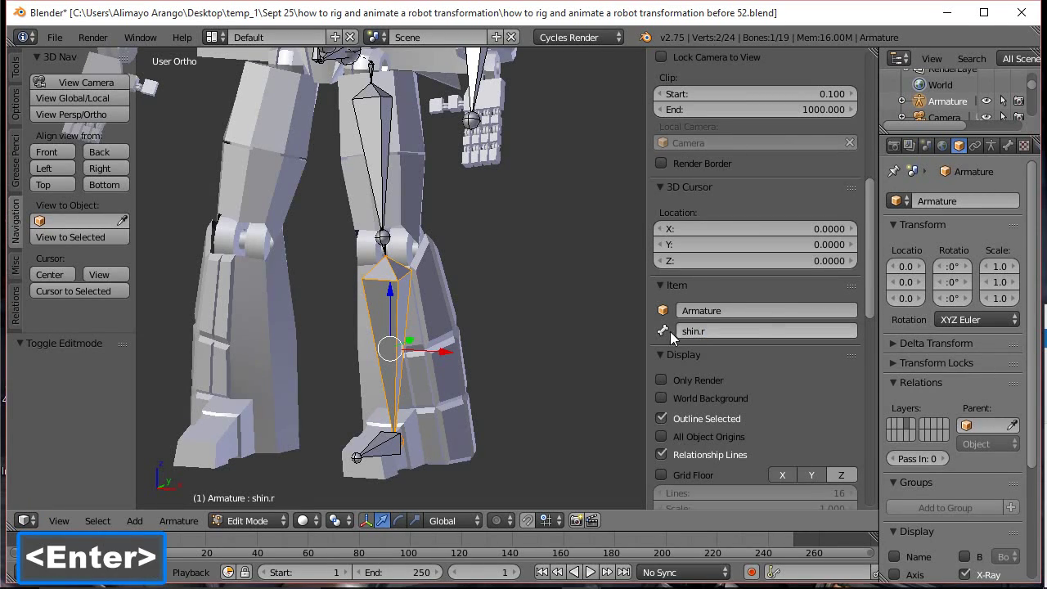
# Rename the foot bone as "foot.r" and save the file as "how to rig and animate a robot transformation before 53.blend"
pyautogui.click(391, 442)
pyautogui.click(369, 448)
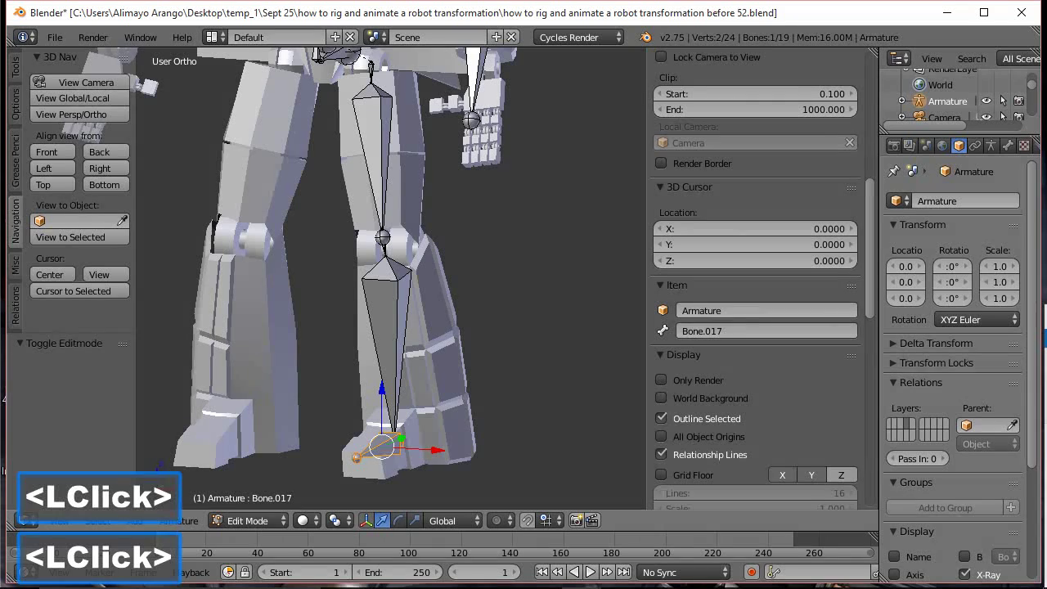
pyautogui.click(709, 333)
pyautogui.write('foo')
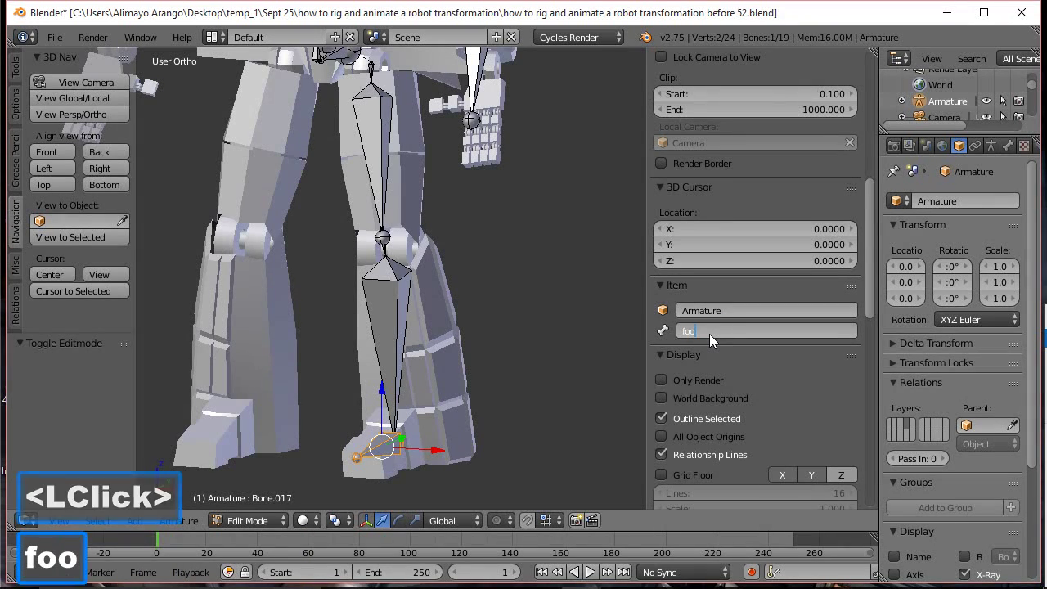
pyautogui.write('t.')
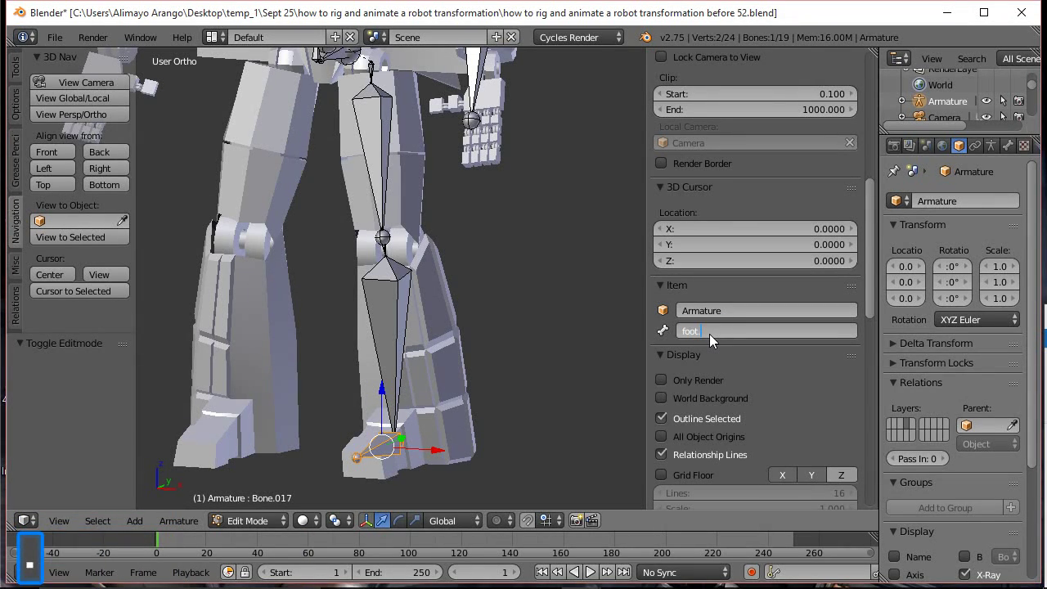
pyautogui.write('r')
pyautogui.press('Return')
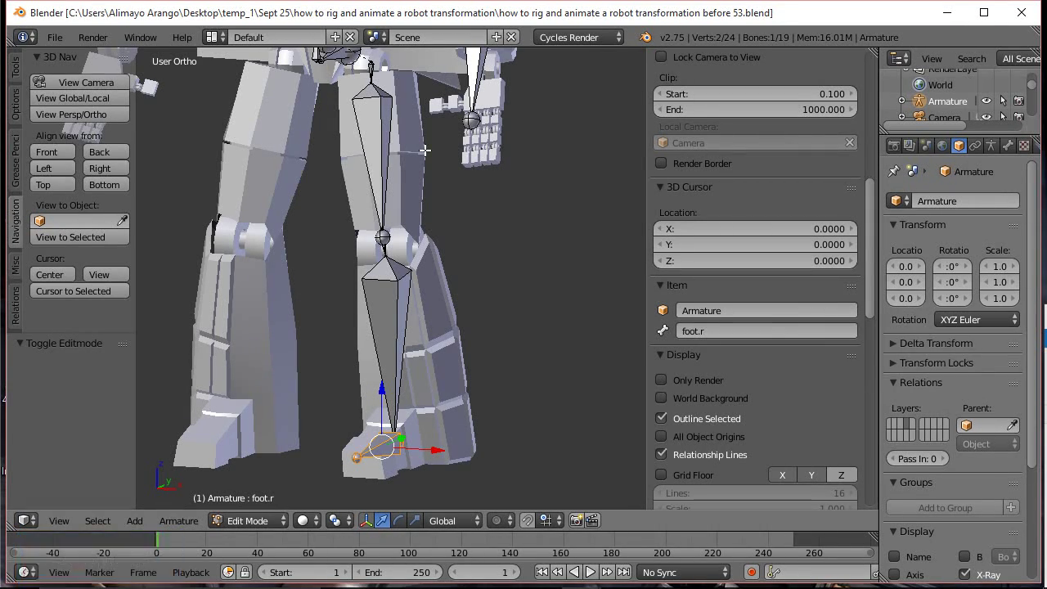
# Rename the small hip bone just above the upper leg bone as "leg_joint.r"
pyautogui.keyDown('shift'); pyautogui.moveTo(414, 155); pyautogui.dragTo(456, 319, button='middle'); pyautogui.keyUp('shift')
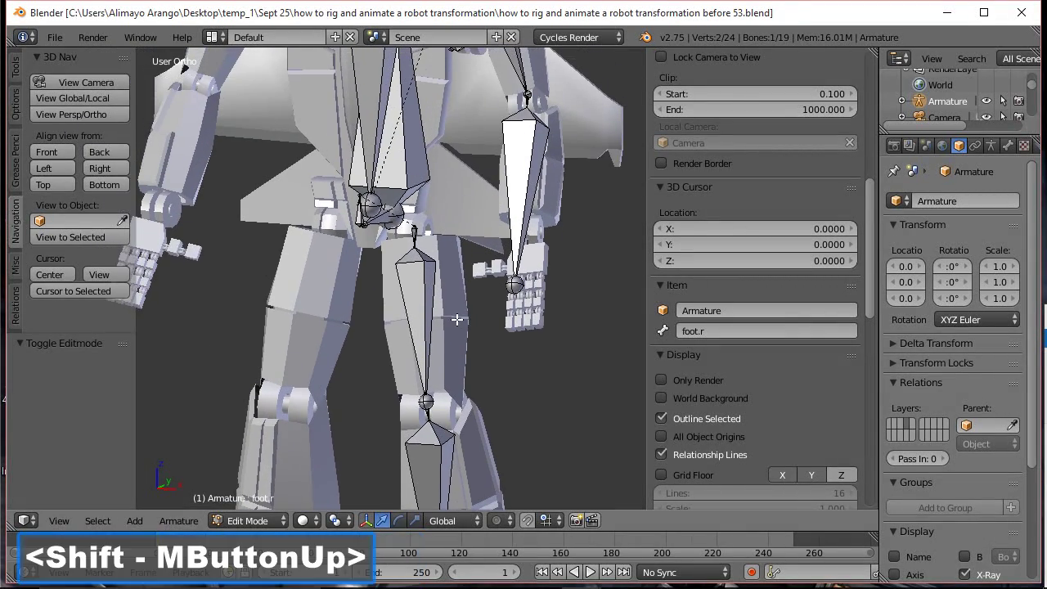
pyautogui.scroll(5, 457, 319)
pyautogui.click(384, 187)
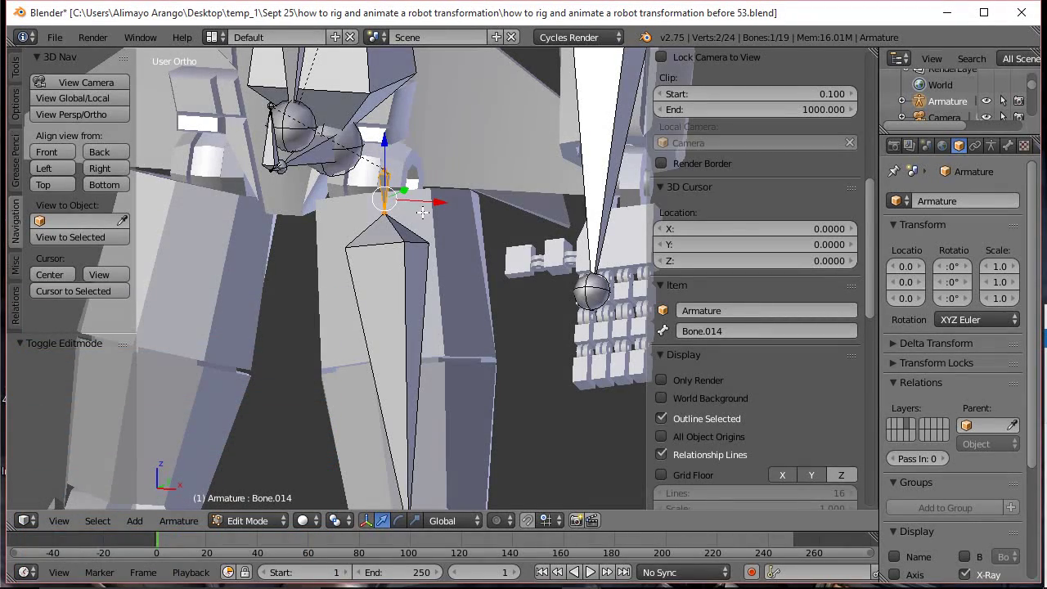
pyautogui.click(708, 335)
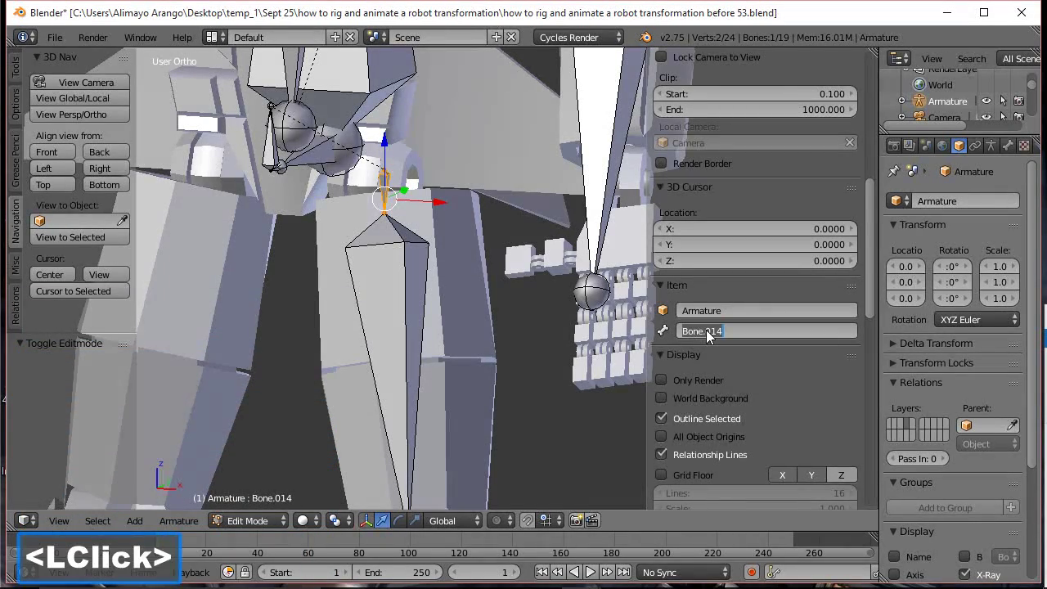
pyautogui.press('BackSpace')
pyautogui.write('_joint')
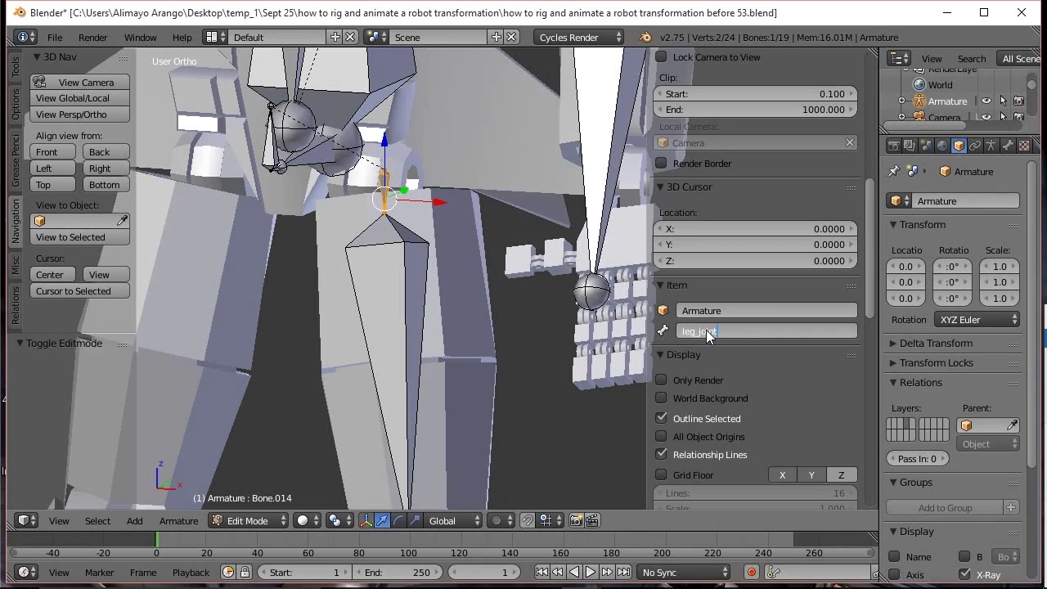
pyautogui.write('.')
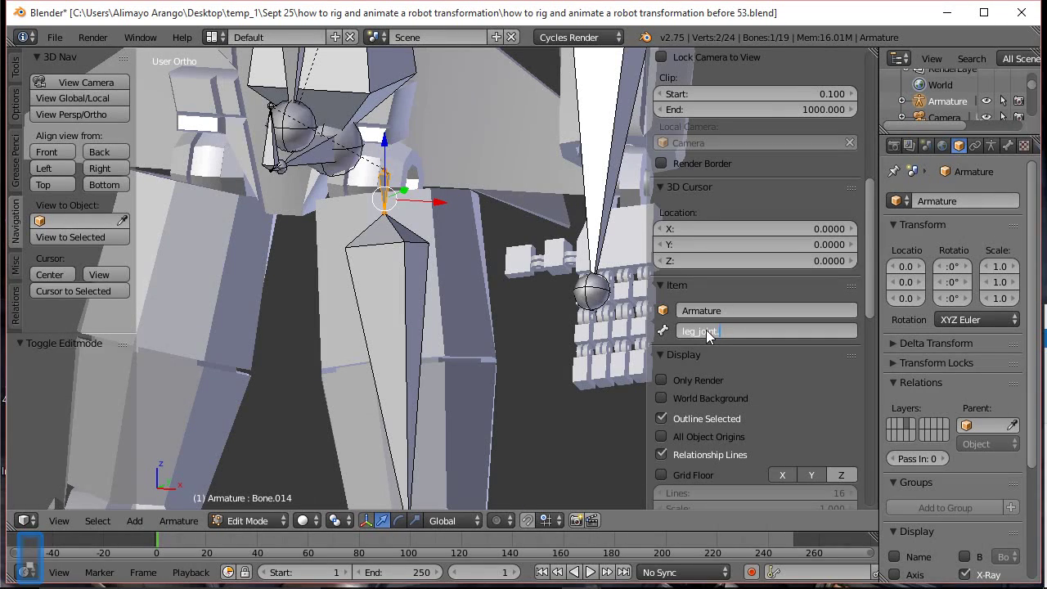
pyautogui.write('r')
pyautogui.press('Return')
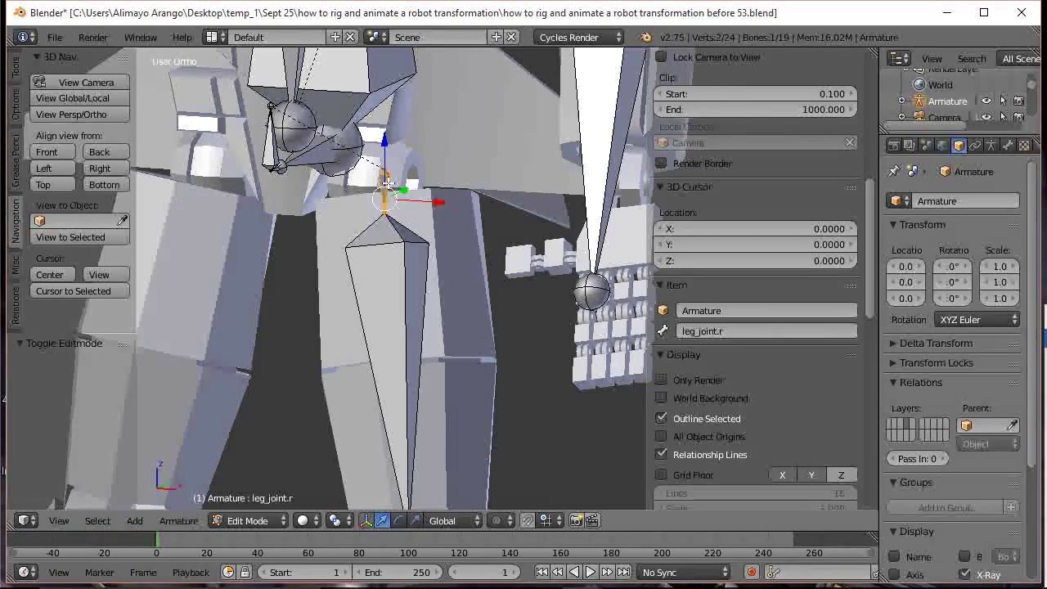
# Rename the short bone at the knee, between the upper and lower leg bones, as "knee.r"
pyautogui.scroll(-2, 423, 245)
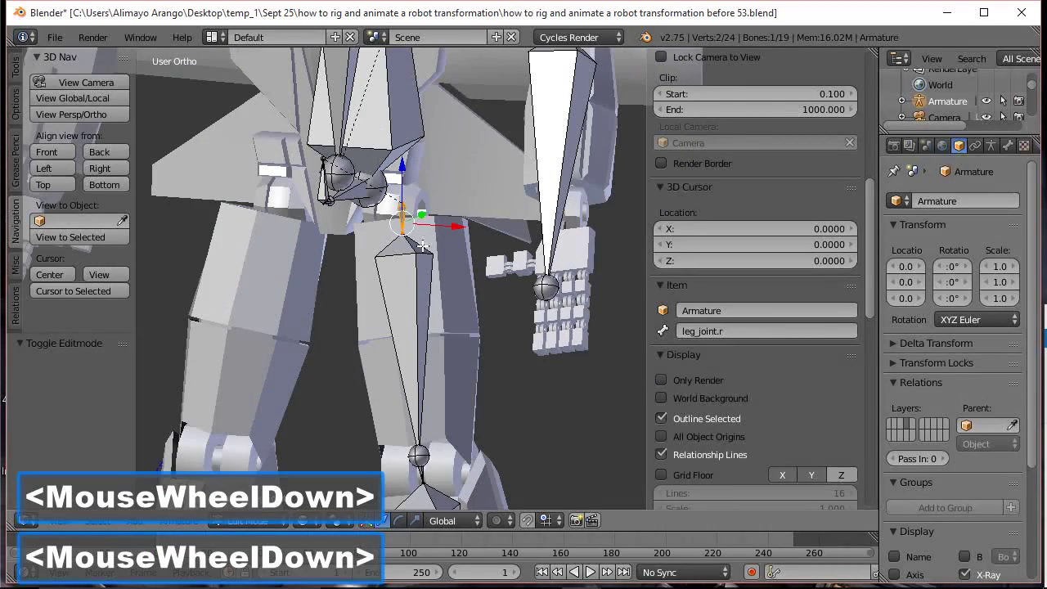
pyautogui.click(418, 478)
pyautogui.click(697, 329)
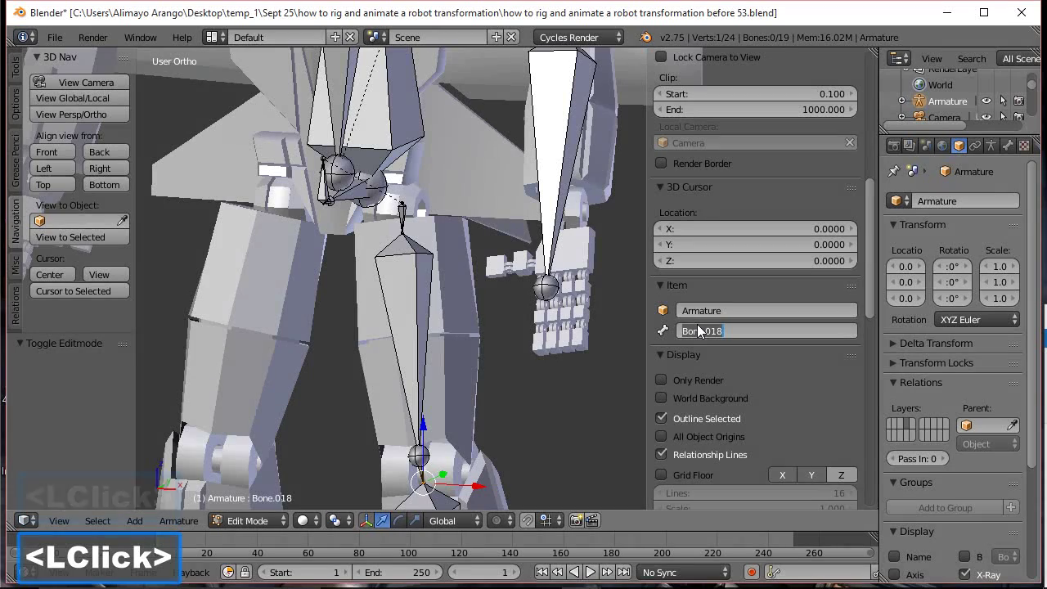
pyautogui.write('knee')
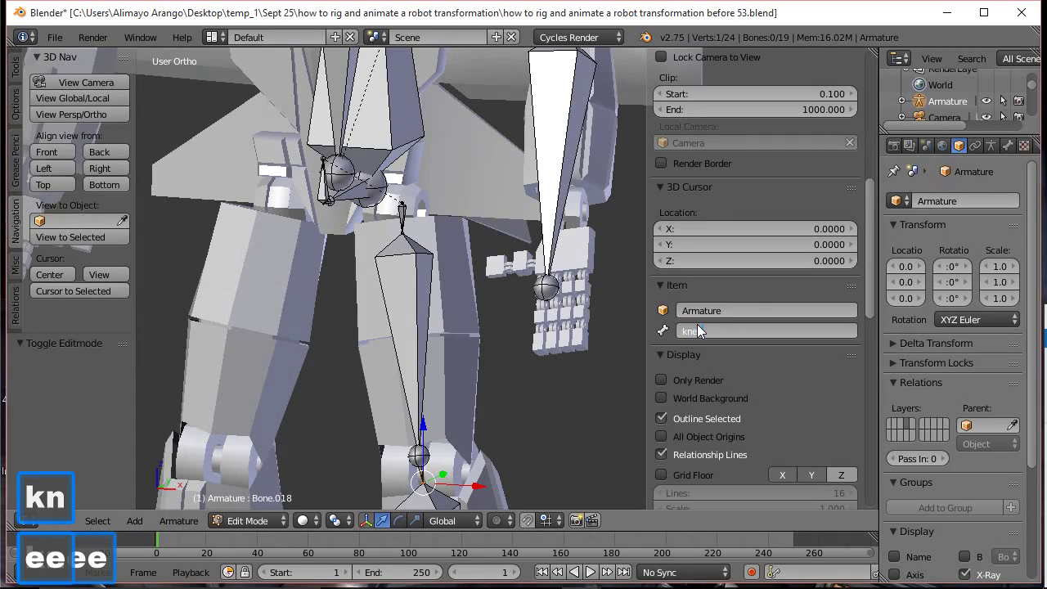
pyautogui.write('.r')
pyautogui.press('Return')
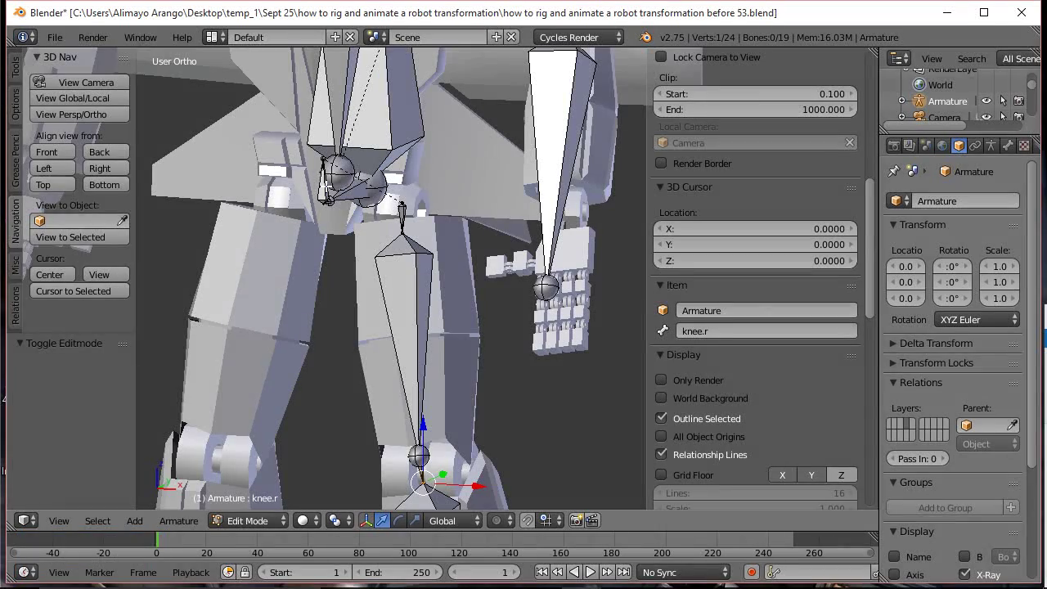
# Rename the small upright bone at the front of the pelvis as "pelvic"
pyautogui.scroll(2, 325, 187)
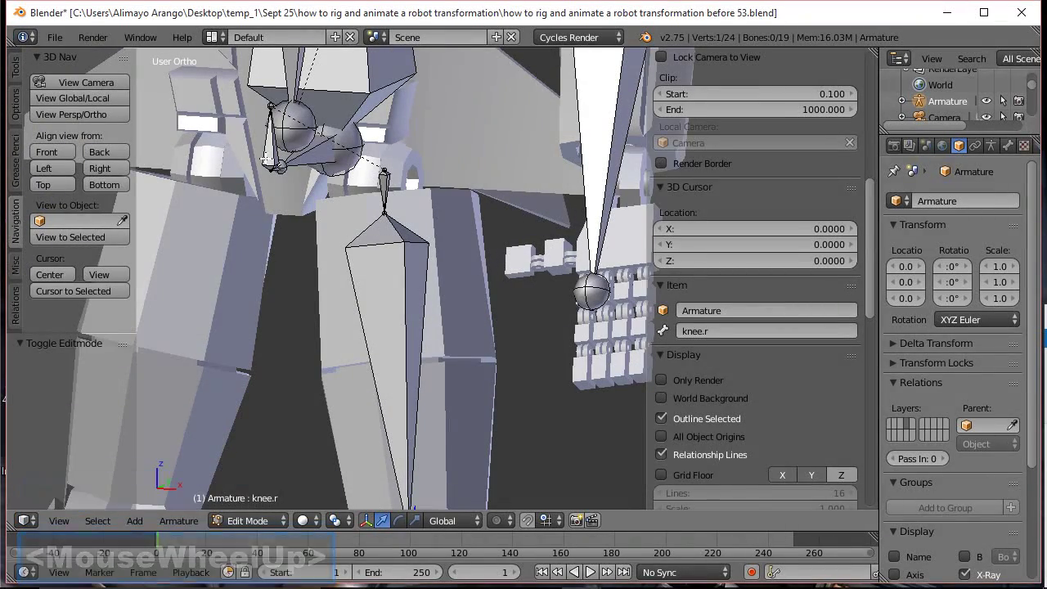
pyautogui.click(299, 158)
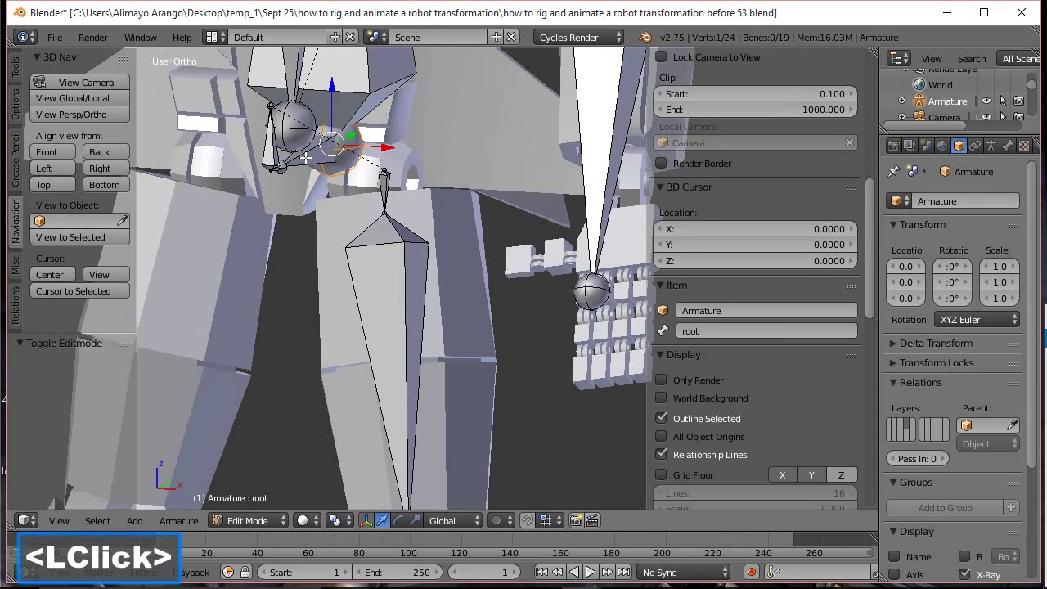
pyautogui.click(270, 150)
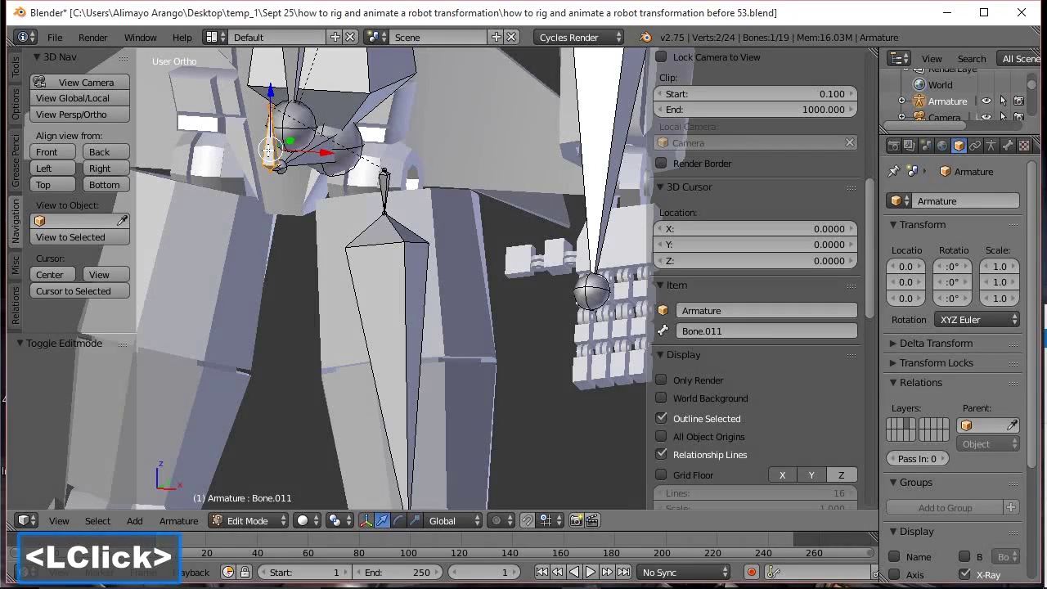
pyautogui.click(694, 332)
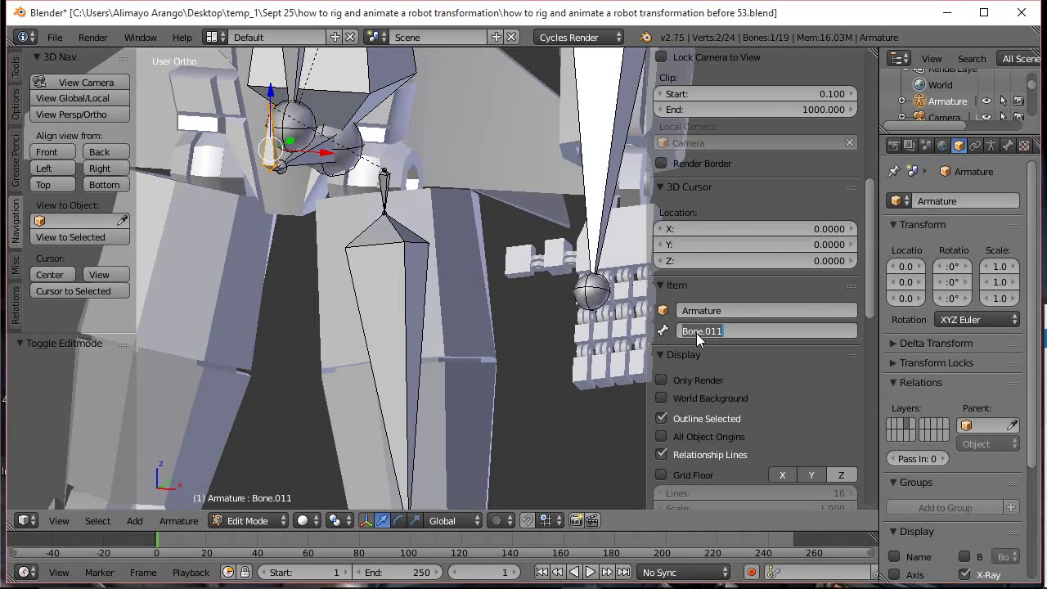
pyautogui.write('pelvic')
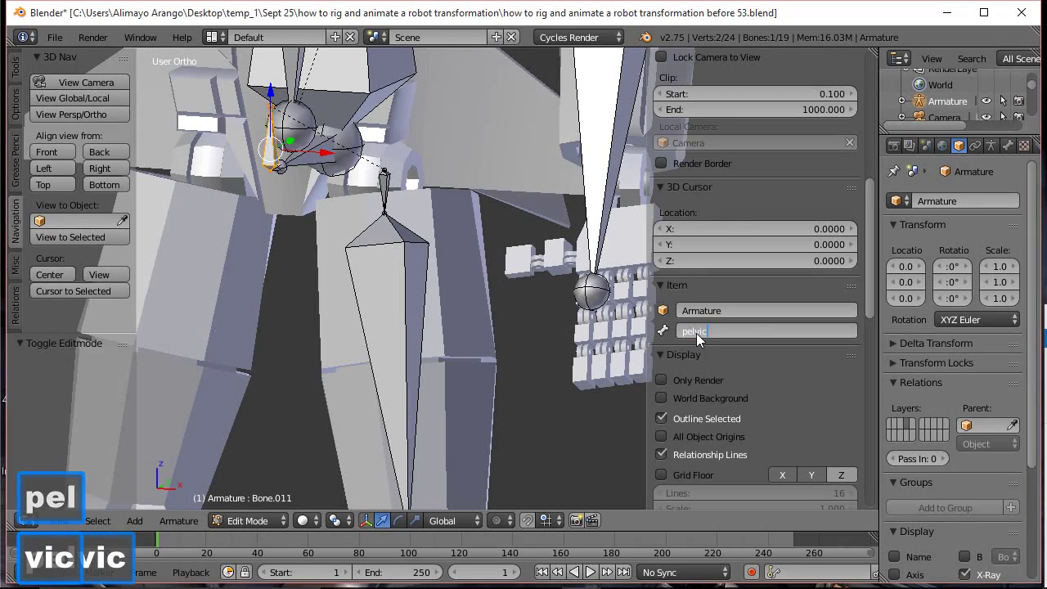
pyautogui.press('Return')
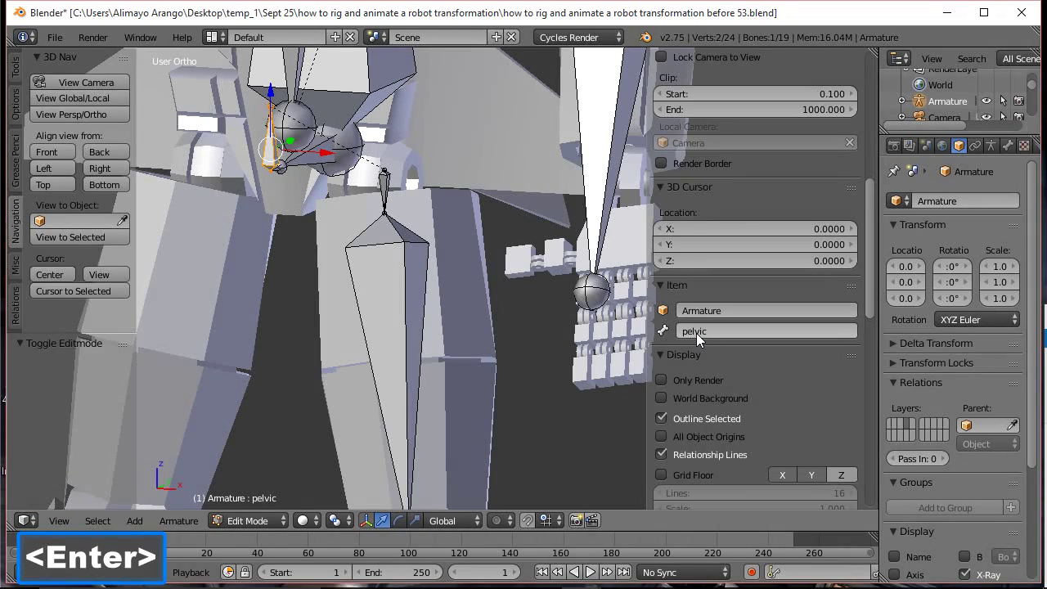
# Rename the short bone linking the root bone's base to the pelvic bone as "pelvic connector"
pyautogui.click(299, 164)
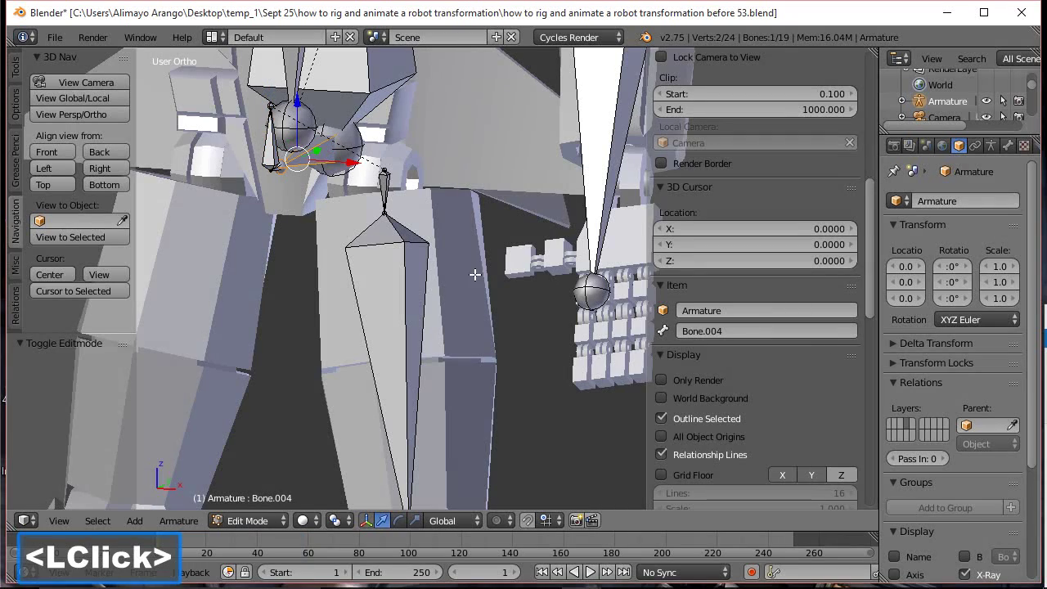
pyautogui.click(700, 331)
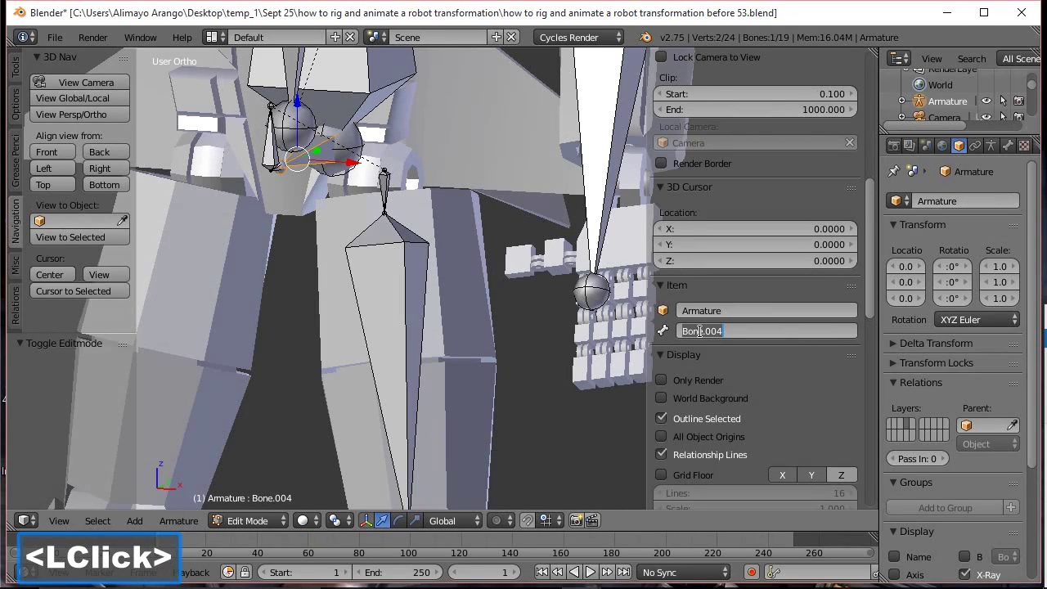
pyautogui.write('pelvic ')
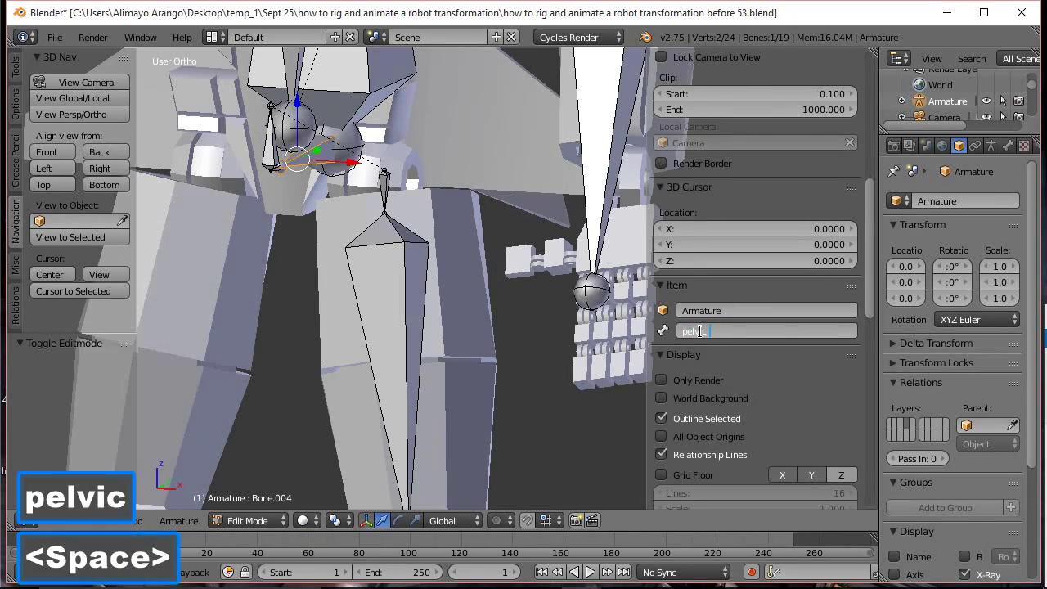
pyautogui.write('connect')
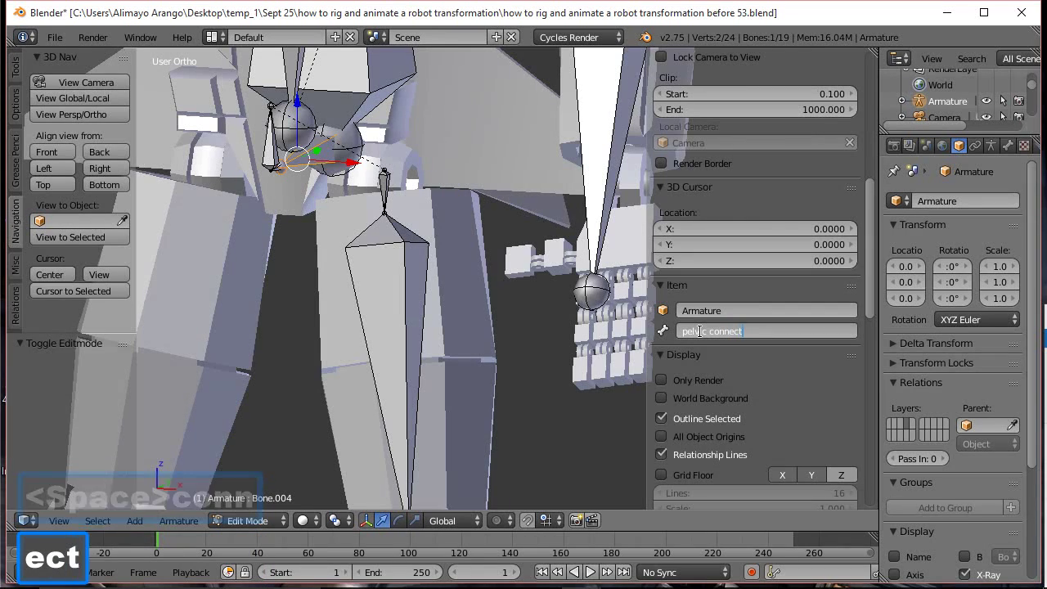
pyautogui.write('or')
pyautogui.press('Return')
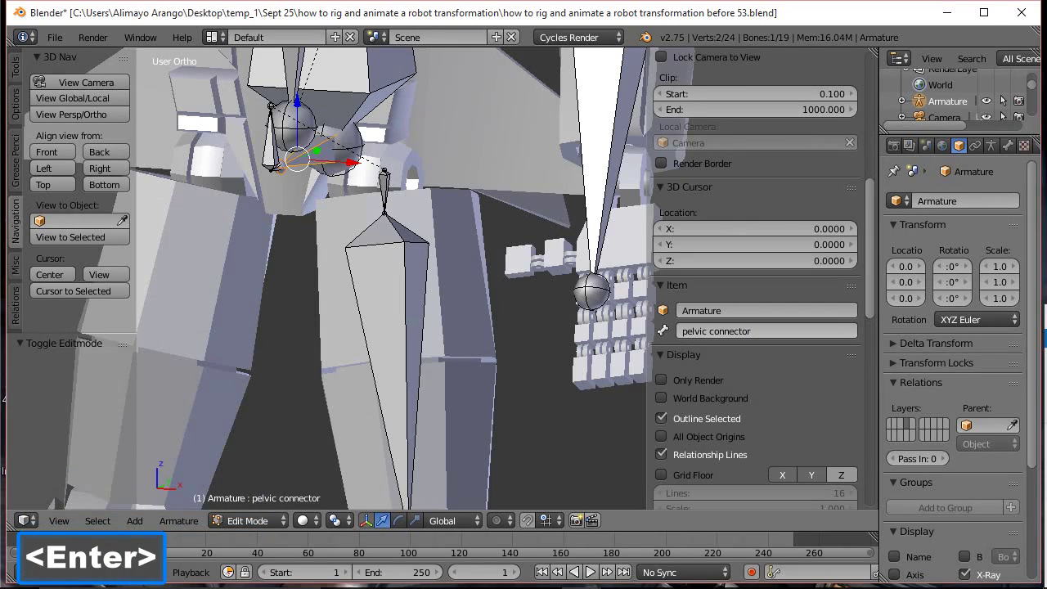
# Check the names of the two long torso bones and save the file as "how to rig and animate a robot transformation before 54.blend"
pyautogui.keyDown('shift'); pyautogui.moveTo(410, 163); pyautogui.dragTo(471, 331, button='middle'); pyautogui.keyUp('shift')
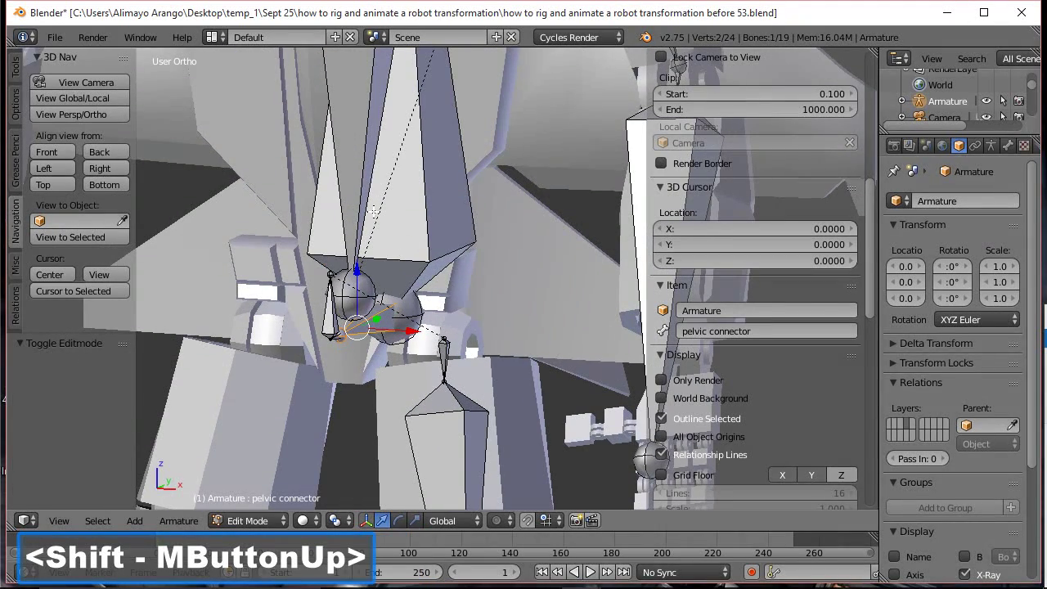
pyautogui.click(351, 189)
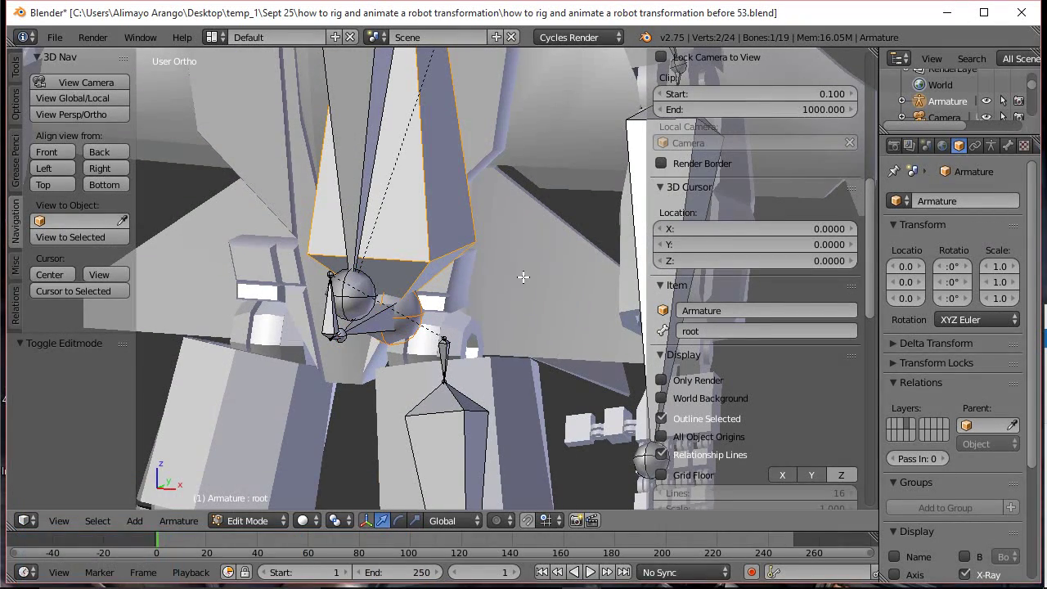
pyautogui.click(351, 178)
pyautogui.scroll(-4, 400, 208)
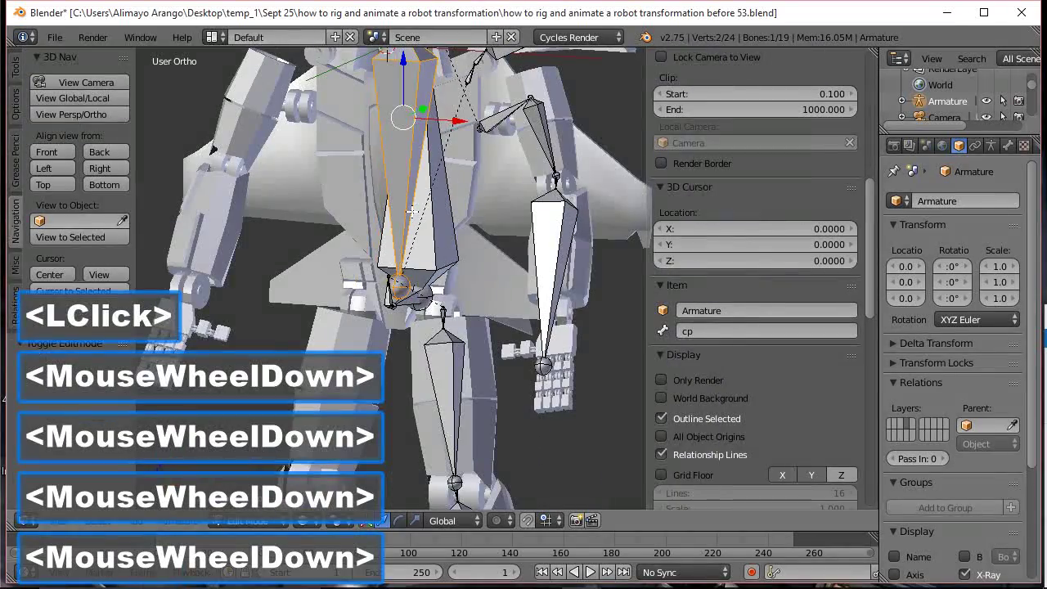
pyautogui.scroll(-1, 411, 211)
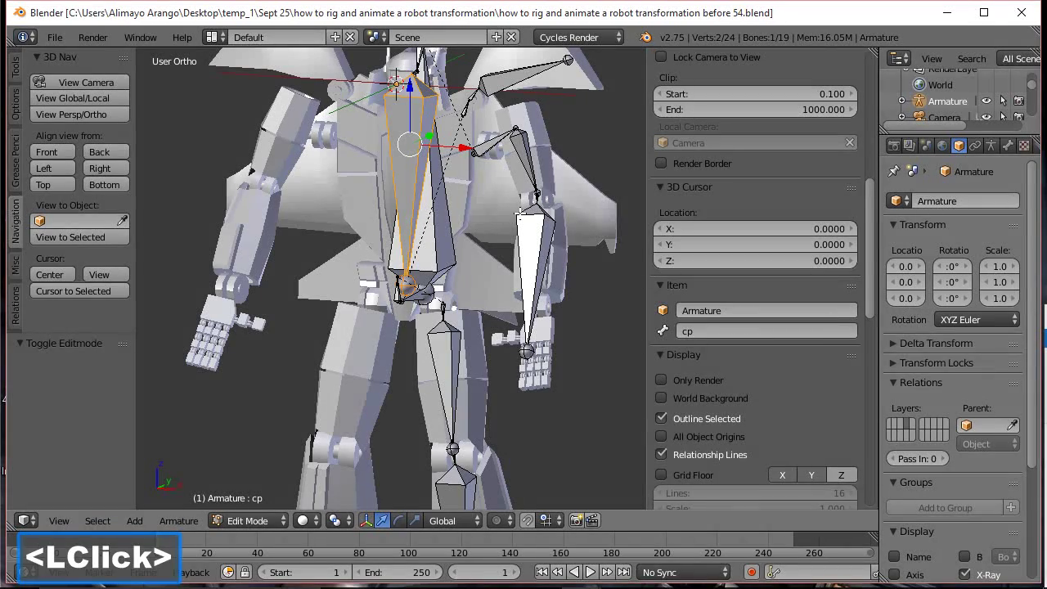
pyautogui.scroll(-1, 519, 211)
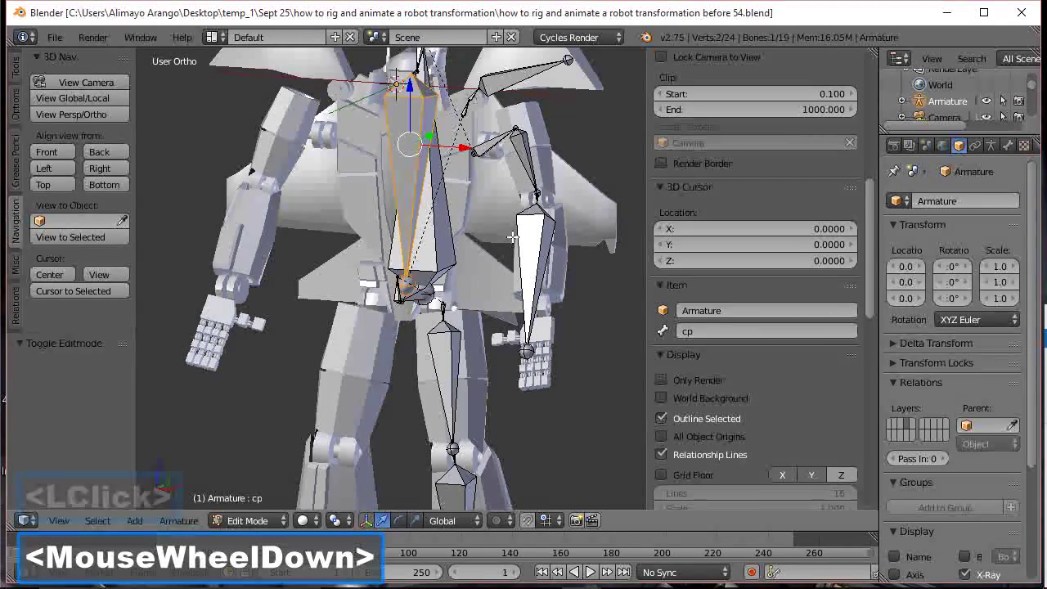
pyautogui.scroll(1, 488, 151)
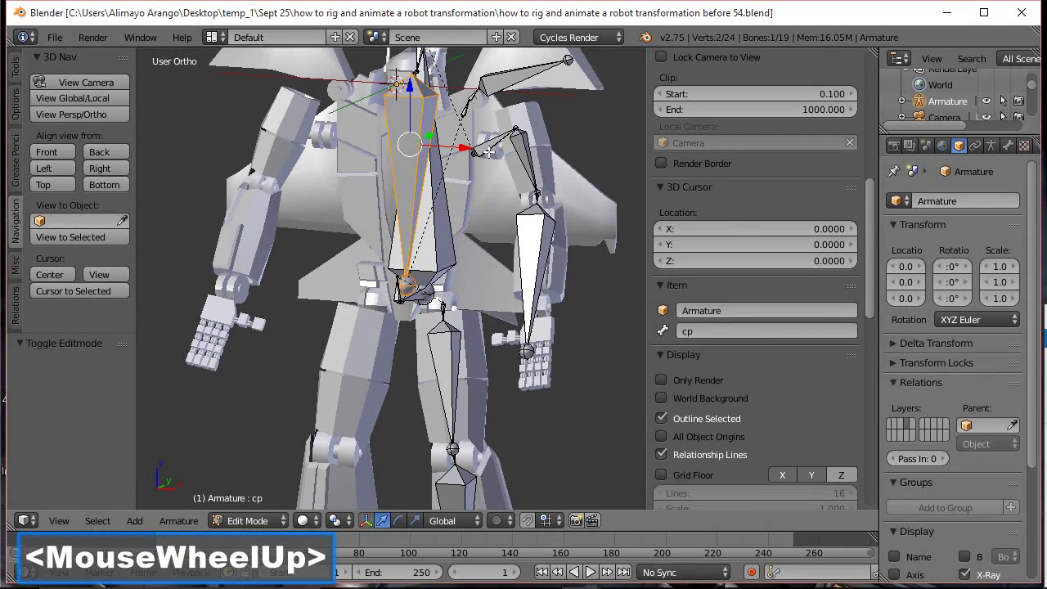
# Check the names of the neck, root, wing, upper arm, forearm and leg joint bones across the armature
pyautogui.keyDown('shift'); pyautogui.moveTo(482, 94); pyautogui.dragTo(448, 245, button='middle'); pyautogui.keyUp('shift')
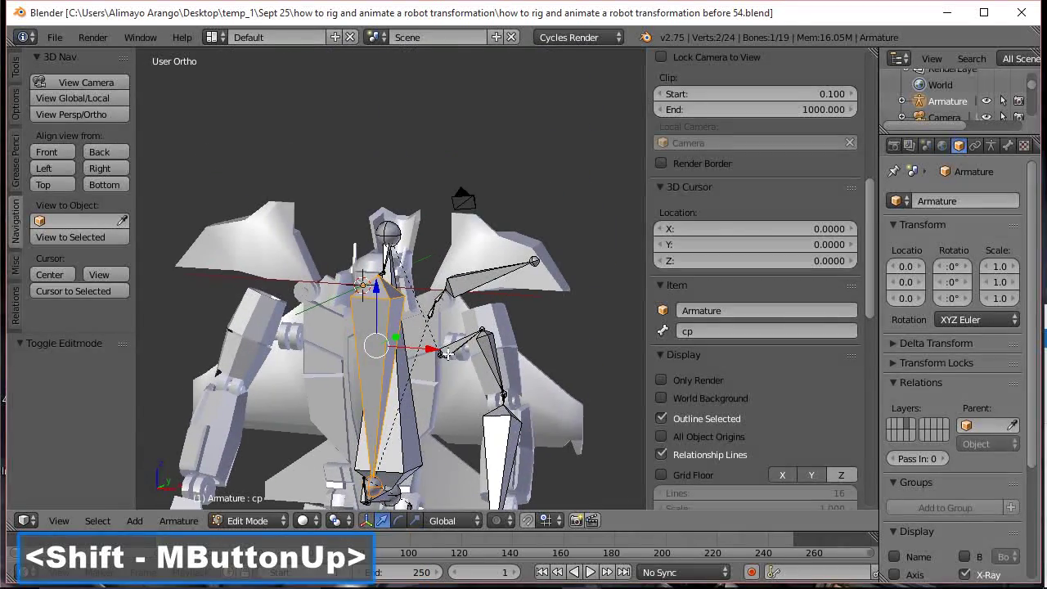
pyautogui.scroll(3, 445, 352)
pyautogui.scroll(1, 445, 351)
pyautogui.click(327, 237)
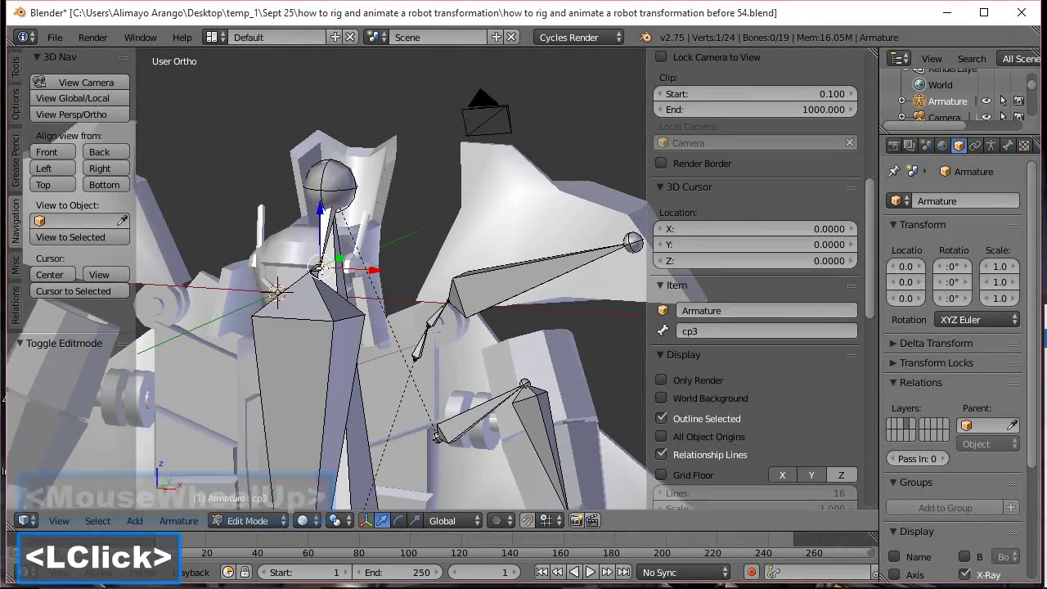
pyautogui.click(334, 384)
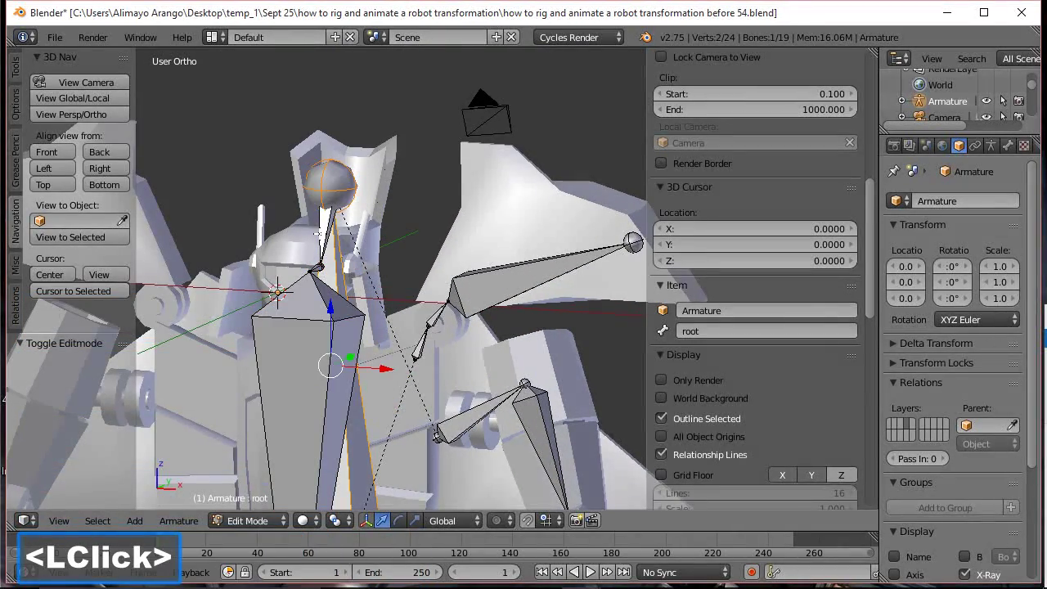
pyautogui.click(317, 234)
pyautogui.moveTo(418, 290); pyautogui.dragTo(446, 311, button='middle')
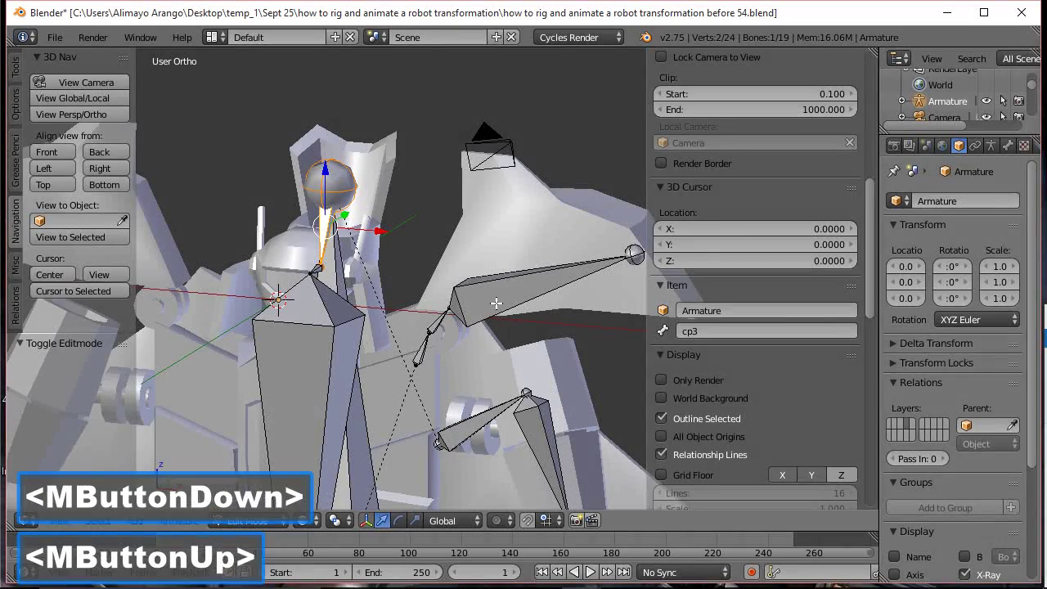
pyautogui.click(439, 321)
pyautogui.click(437, 323)
pyautogui.click(432, 329)
pyautogui.click(424, 339)
pyautogui.click(360, 433)
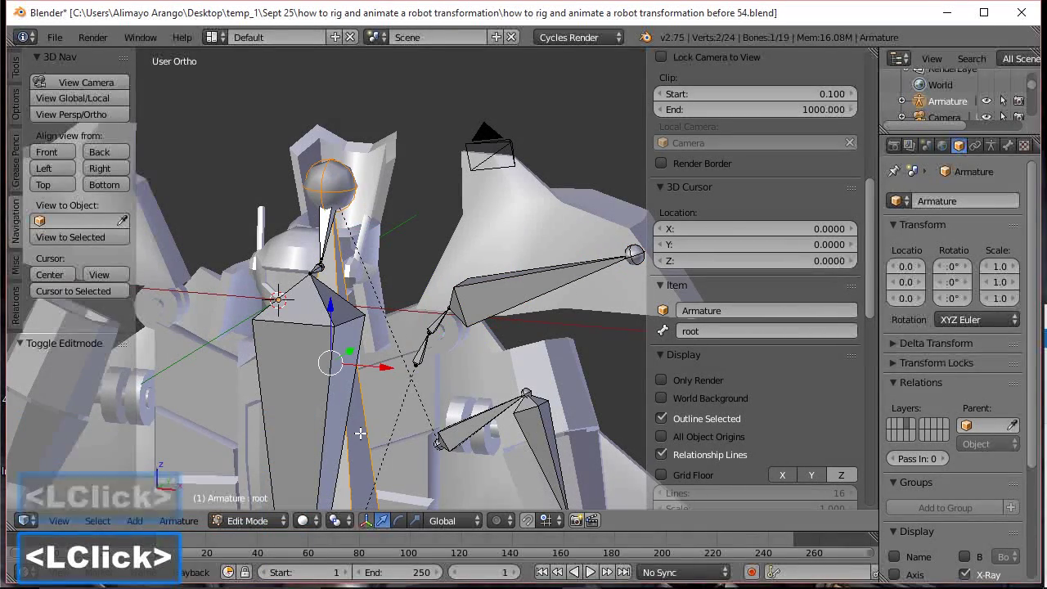
pyautogui.click(495, 413)
pyautogui.click(547, 448)
pyautogui.scroll(-4, 540, 433)
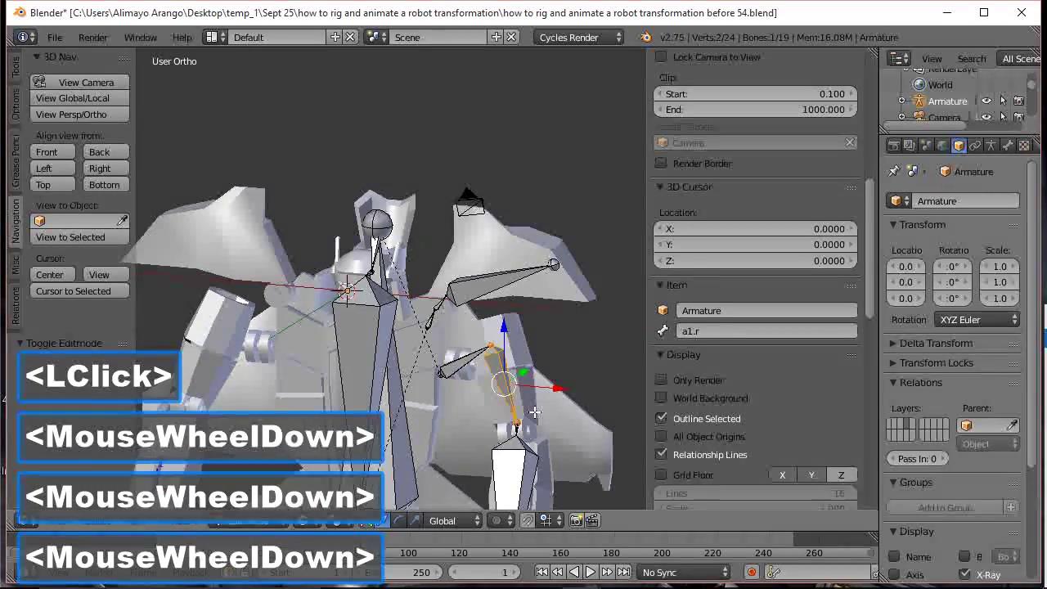
pyautogui.keyDown('shift'); pyautogui.moveTo(535, 422); pyautogui.dragTo(527, 241, button='middle'); pyautogui.keyUp('shift')
pyautogui.click(401, 327)
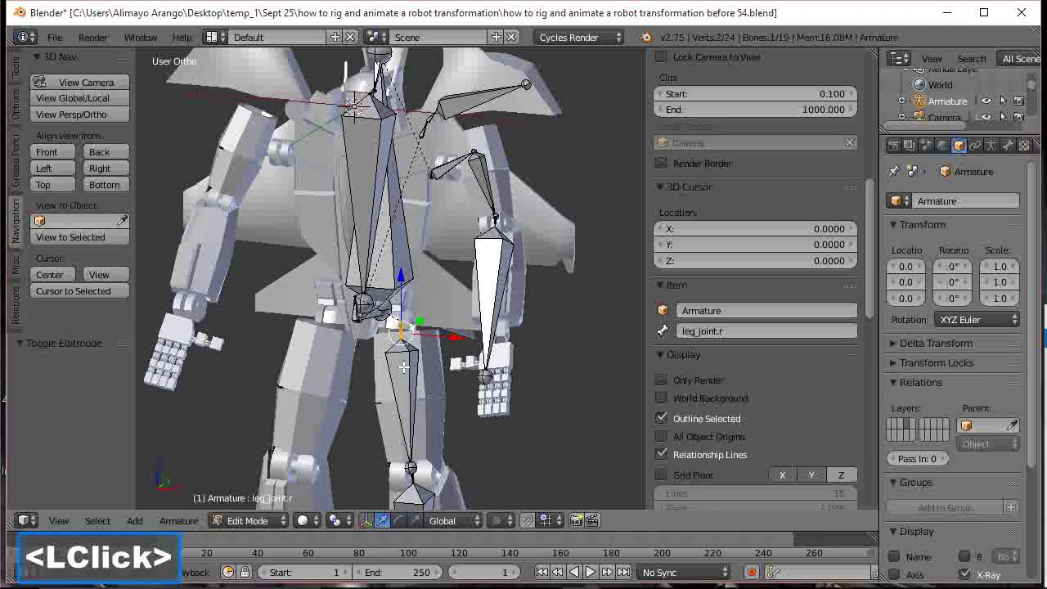
pyautogui.click(400, 327)
pyautogui.click(491, 315)
pyautogui.scroll(-2, 491, 315)
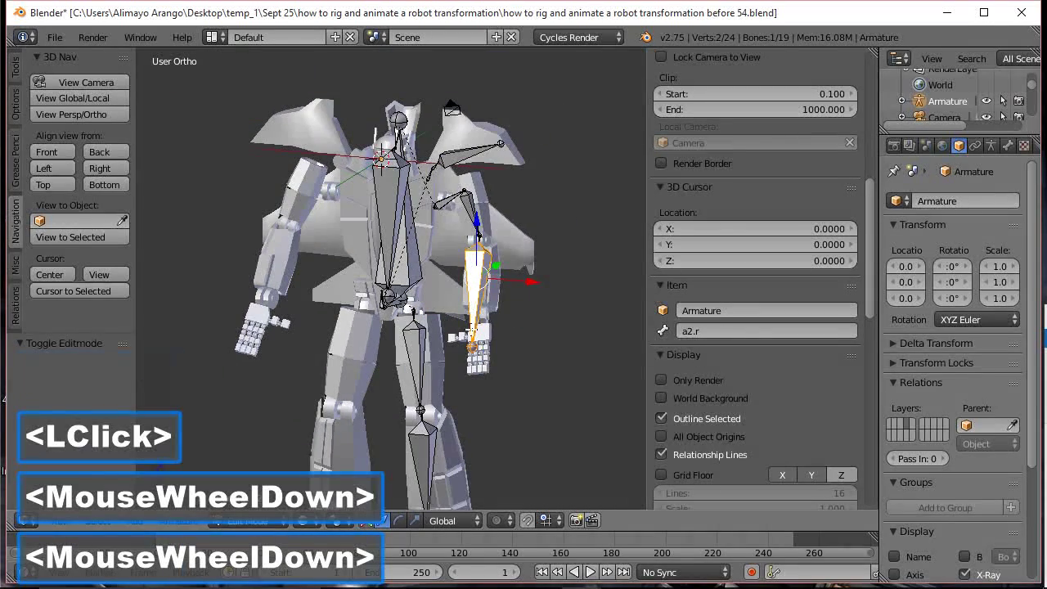
# Check the names of the shin and foot bones on the rigged leg
pyautogui.click(414, 456)
pyautogui.keyDown('shift'); pyautogui.moveTo(504, 382); pyautogui.dragTo(488, 229, button='middle'); pyautogui.keyUp('shift')
pyautogui.click(396, 394)
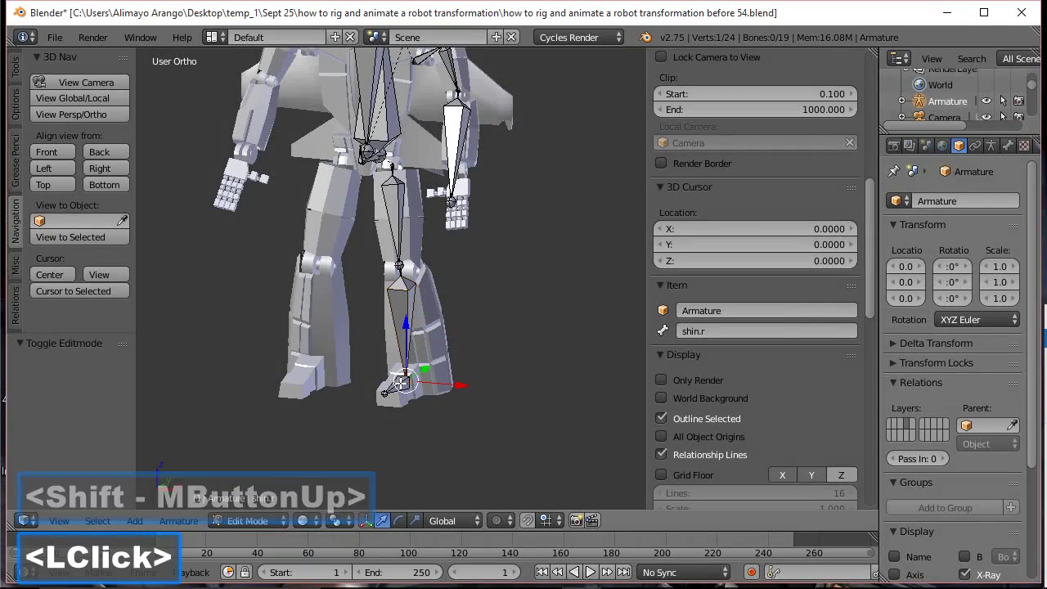
pyautogui.click(396, 394)
pyautogui.scroll(2, 396, 394)
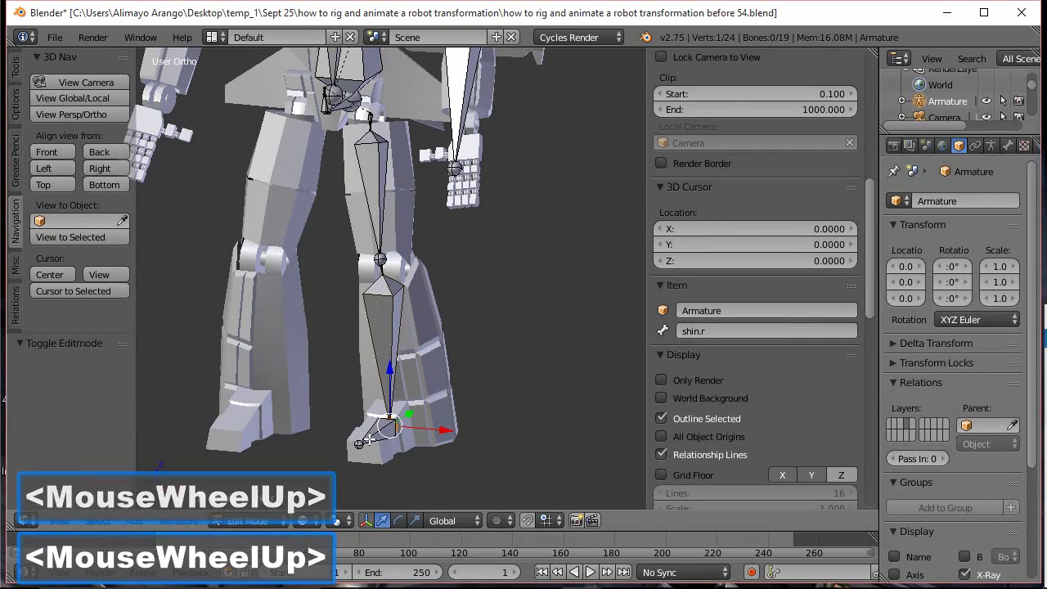
# Lasso-select all wing, arm and leg bones on the armature's ".r" side, leaving the central bones unselected
pyautogui.click(47, 152)
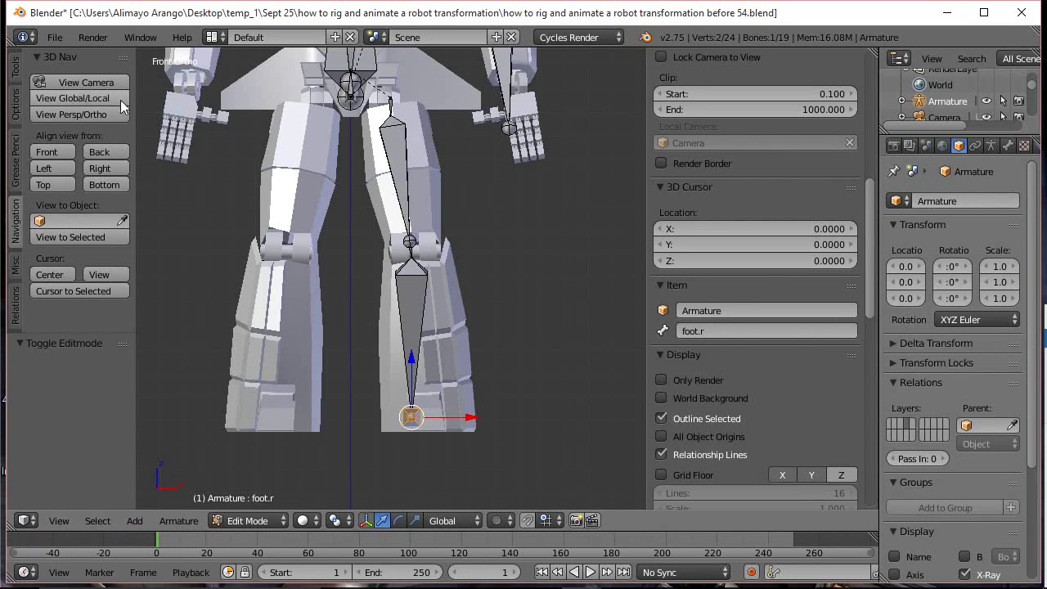
pyautogui.click(81, 114)
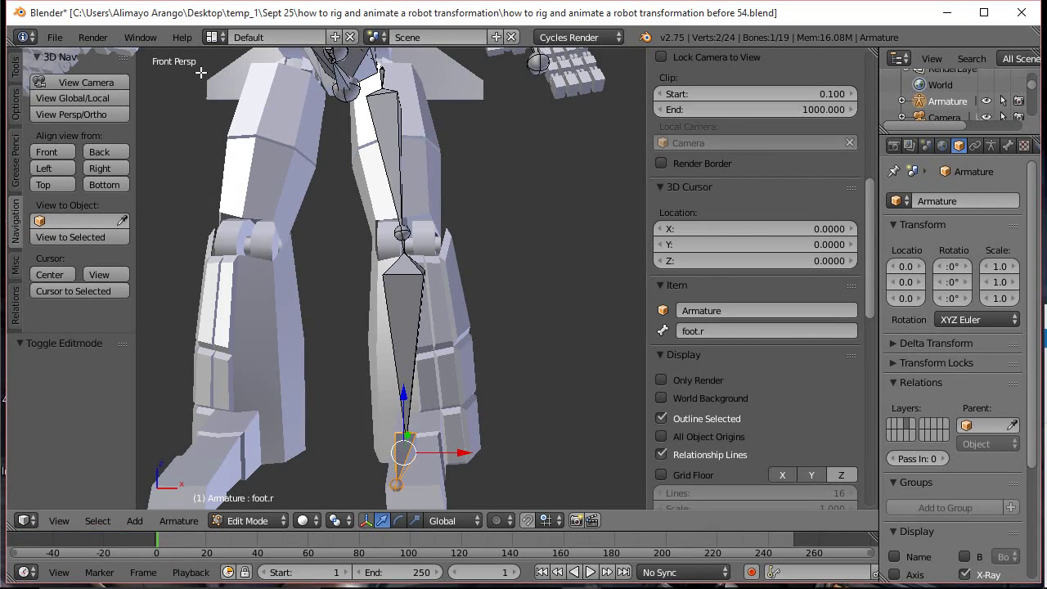
pyautogui.click(92, 115)
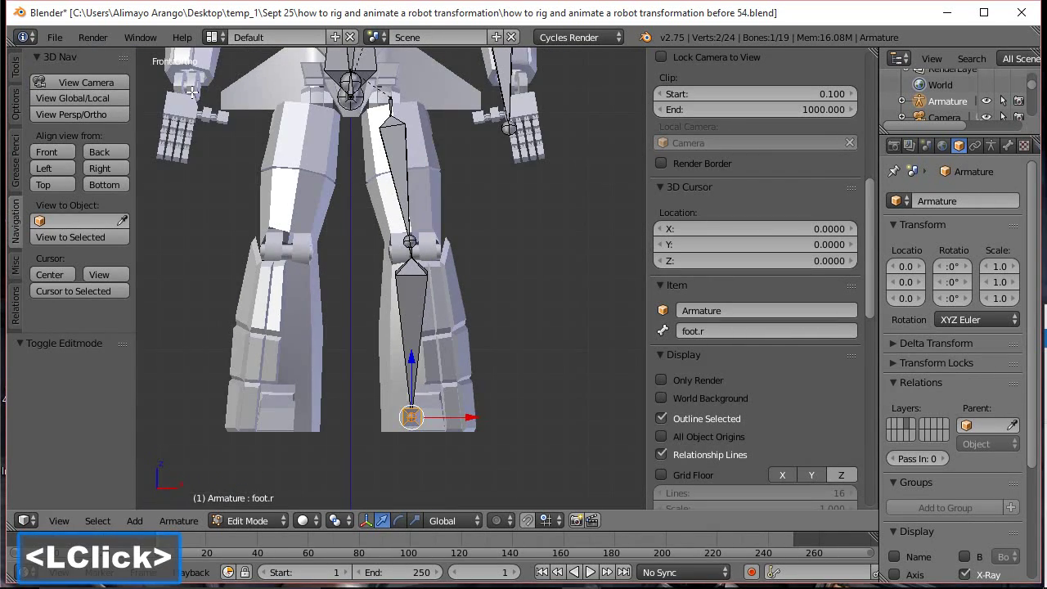
pyautogui.keyDown('shift'); pyautogui.moveTo(406, 178); pyautogui.dragTo(413, 201, button='middle'); pyautogui.keyUp('shift')
pyautogui.middleClick(467, 310)
pyautogui.scroll(-2, 467, 310)
pyautogui.scroll(-1, 467, 310)
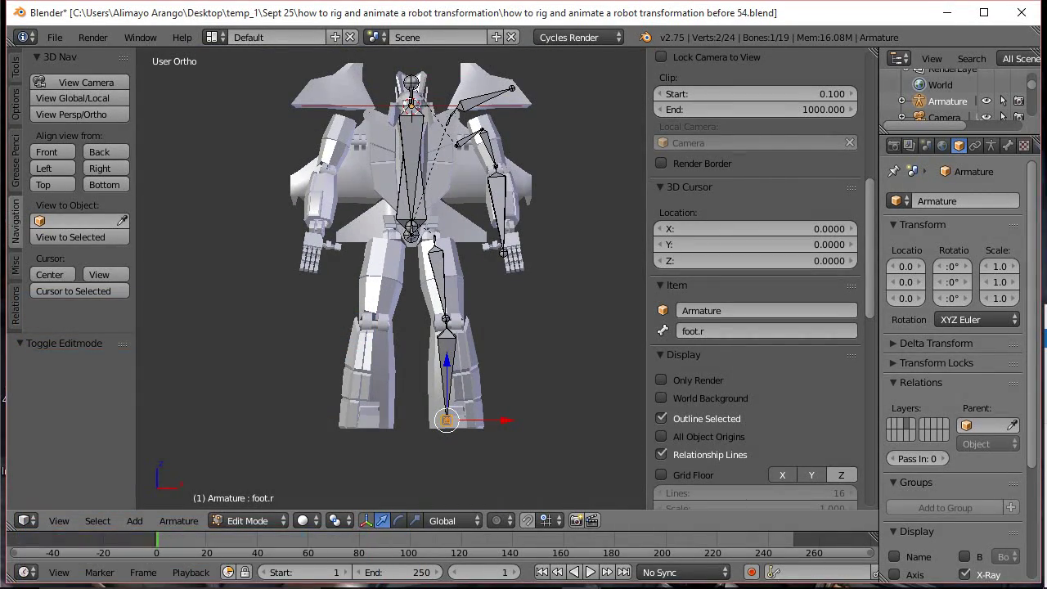
pyautogui.click(595, 139)
pyautogui.press('ctrl')
pyautogui.moveTo(603, 133)
pyautogui.keyDown('ctrl'); pyautogui.mouseDown(button='right')
pyautogui.moveTo(577, 85)
pyautogui.moveTo(503, 65)
pyautogui.moveTo(470, 77)
pyautogui.moveTo(447, 116)
pyautogui.moveTo(429, 236)
pyautogui.moveTo(445, 393)
pyautogui.moveTo(558, 468)
pyautogui.mouseUp(button='right'); pyautogui.keyUp('ctrl')
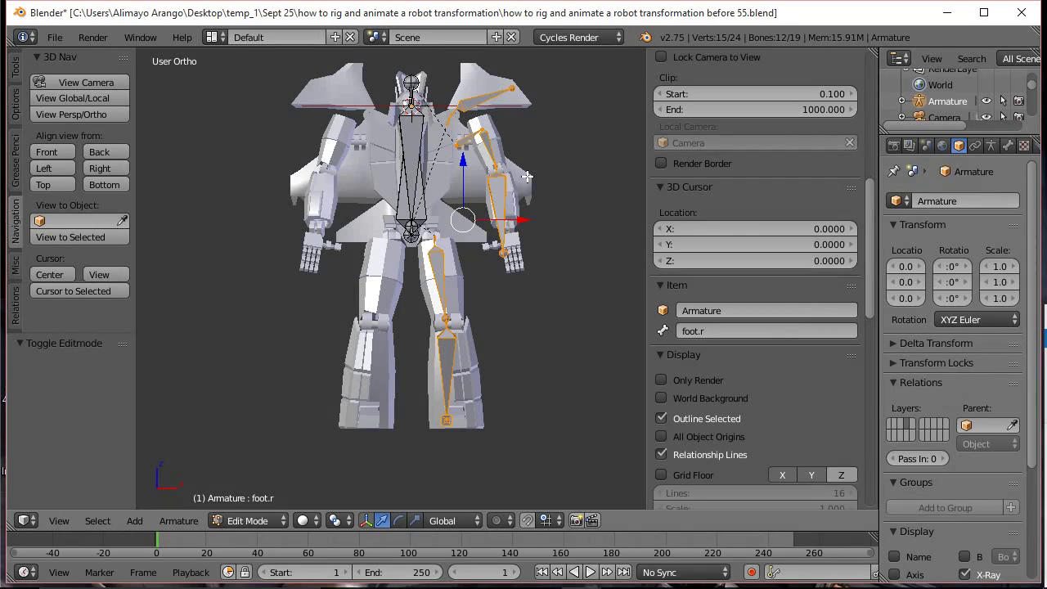
# Reset the 3D cursor to the origin and set the pivot point to 3D Cursor
pyautogui.hotkey('shift', 'c')
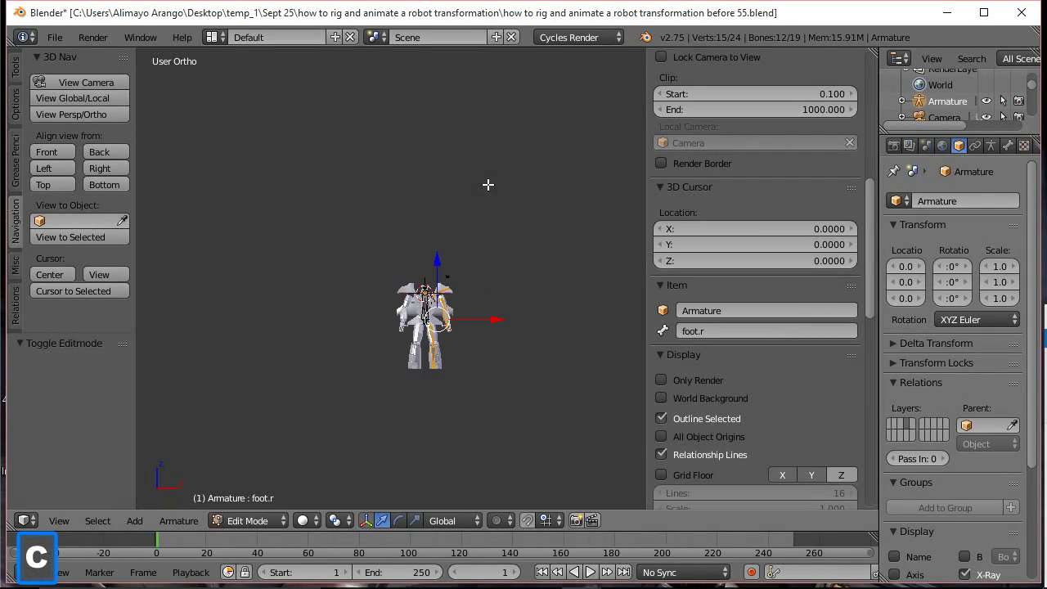
pyautogui.scroll(8, 447, 283)
pyautogui.keyDown('shift'); pyautogui.moveTo(461, 349); pyautogui.dragTo(434, 152, button='middle'); pyautogui.keyUp('shift')
pyautogui.scroll(3, 477, 184)
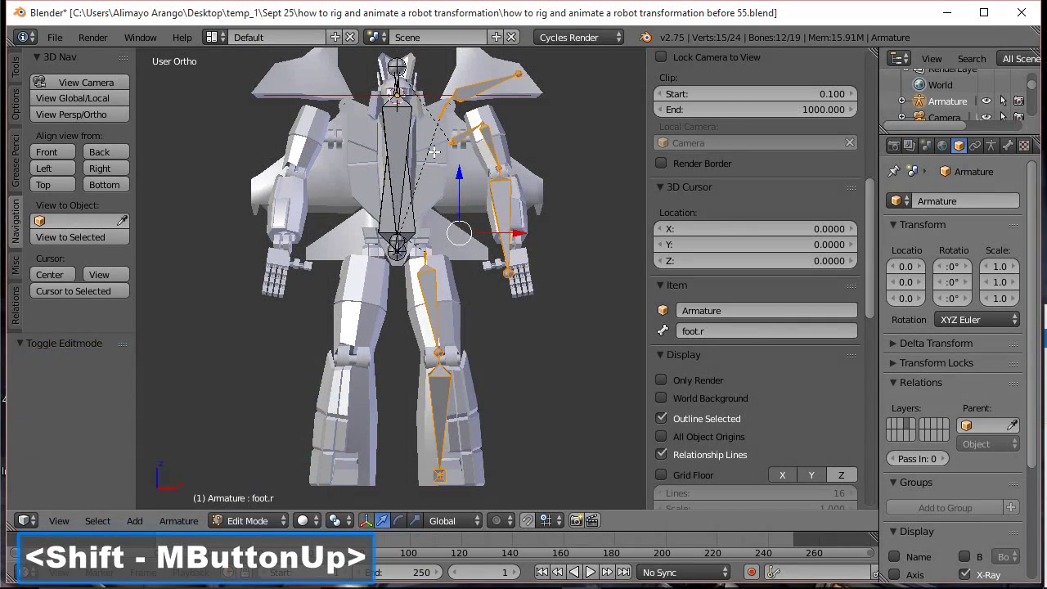
pyautogui.click(341, 522)
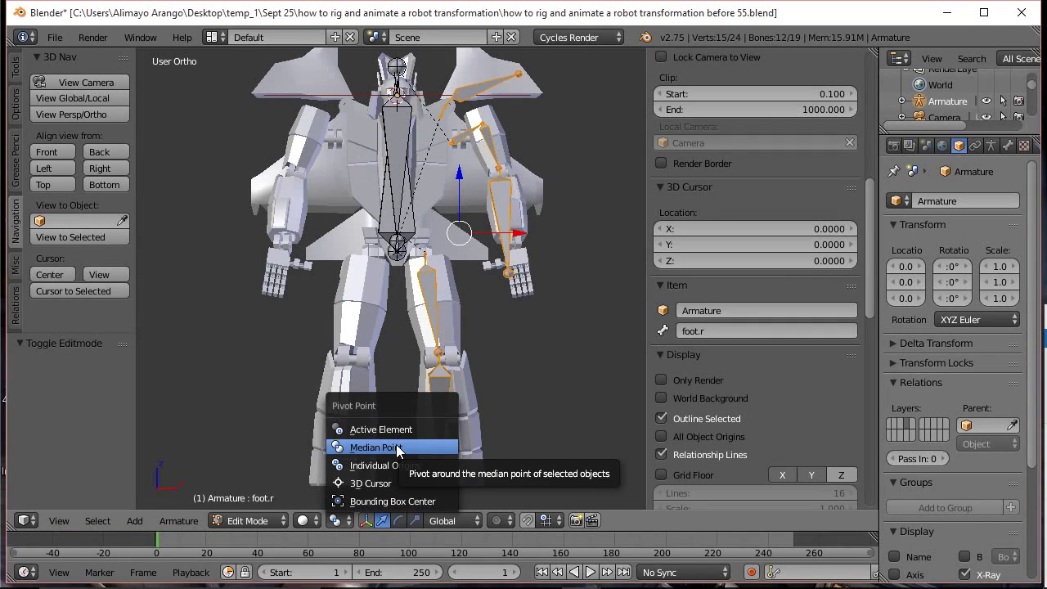
pyautogui.click(394, 483)
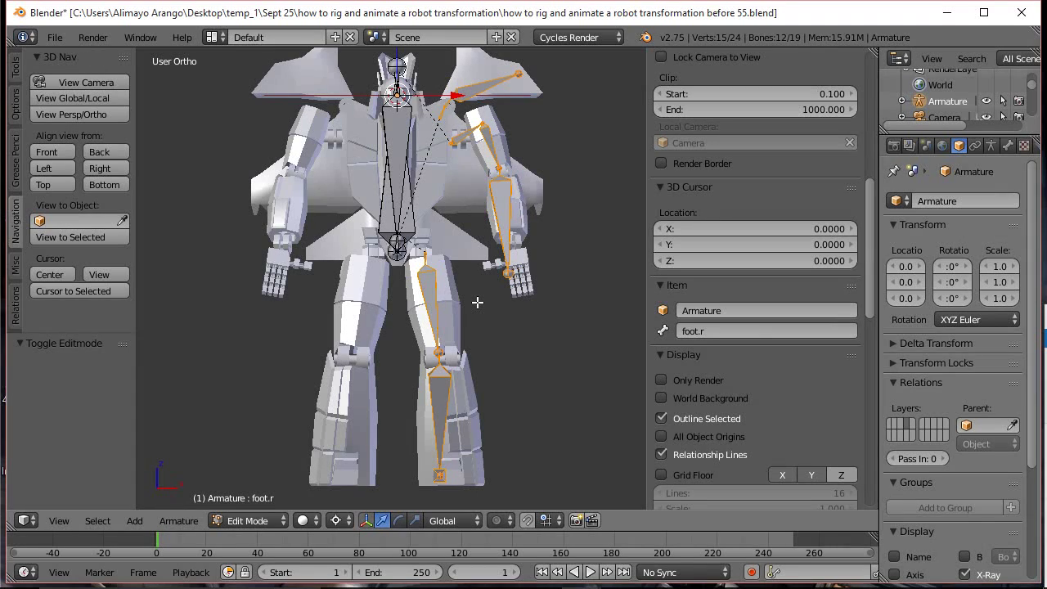
# Duplicate the selected side bones in place and mirror the copies by scaling them -1 along global X
pyautogui.hotkey('shift', 'd')
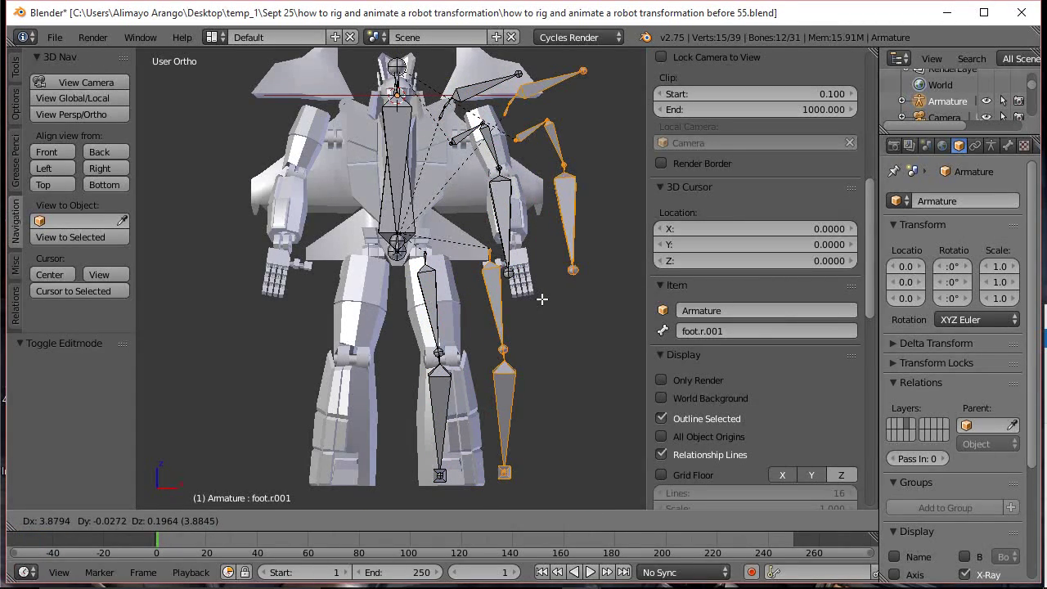
pyautogui.rightClick(542, 299)
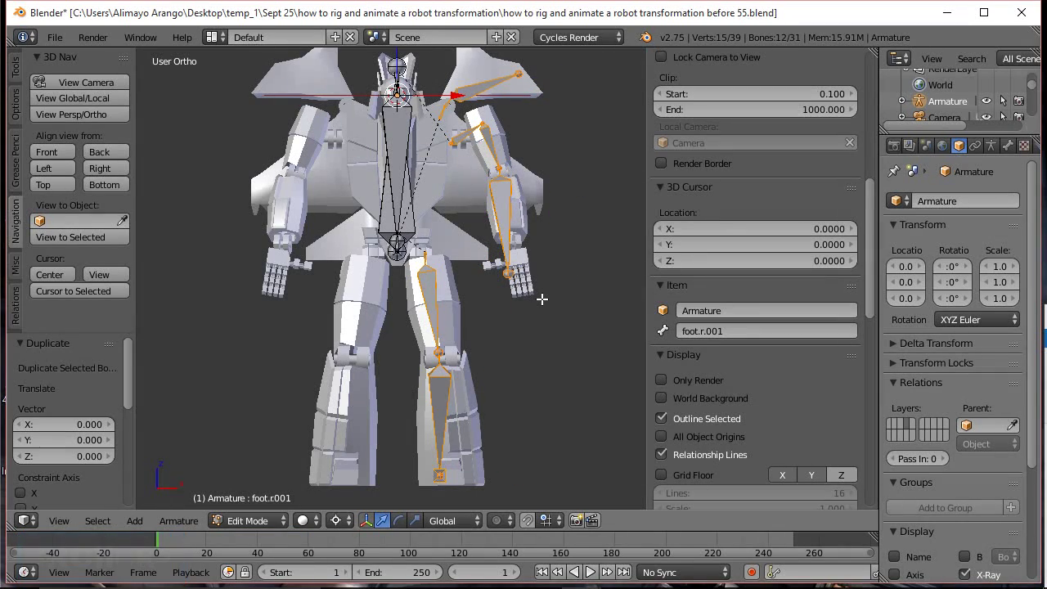
pyautogui.press('s')
pyautogui.press('x')
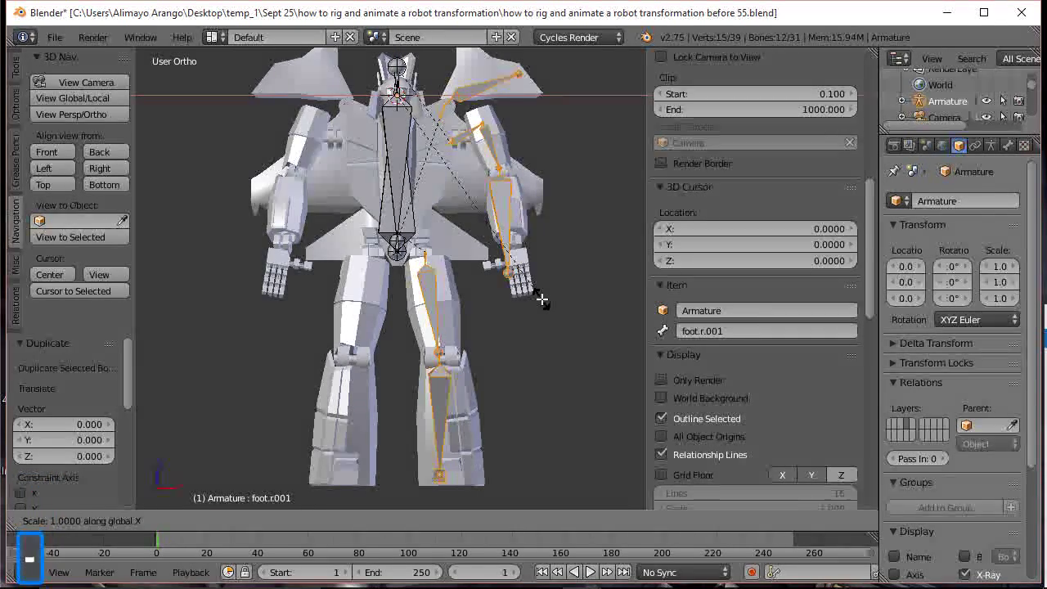
pyautogui.press('-')
pyautogui.press('1')
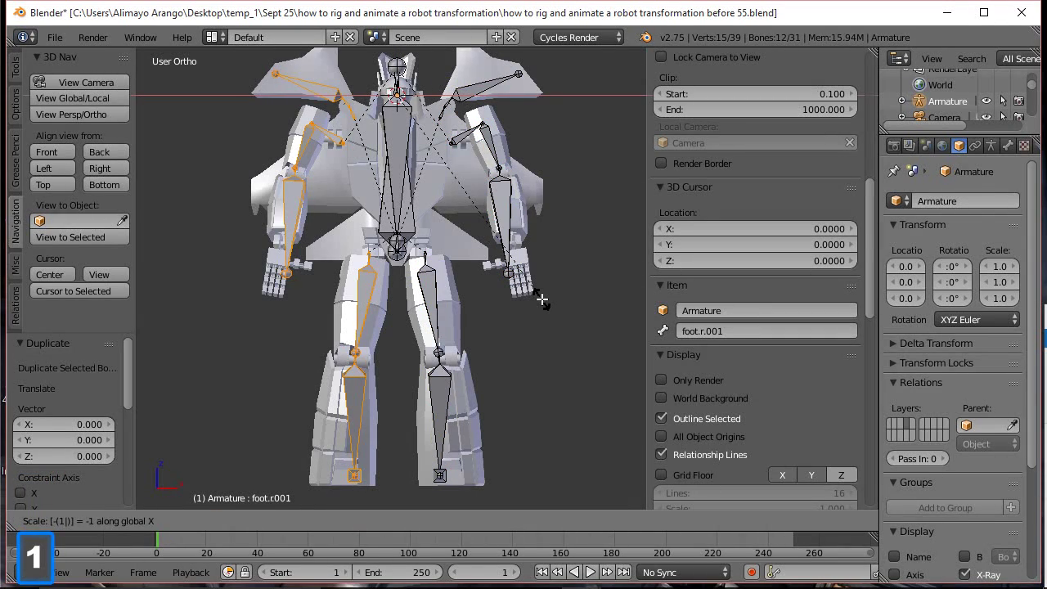
pyautogui.click(541, 300)
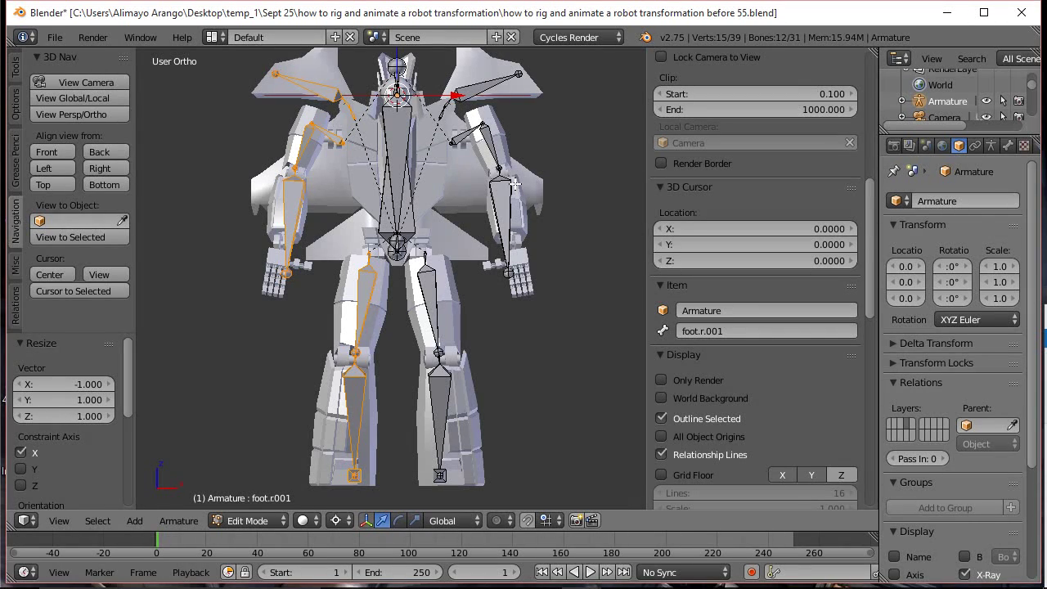
# Flip the names of the mirrored wing, arm and leg bones, and deselect everything
pyautogui.press('w')
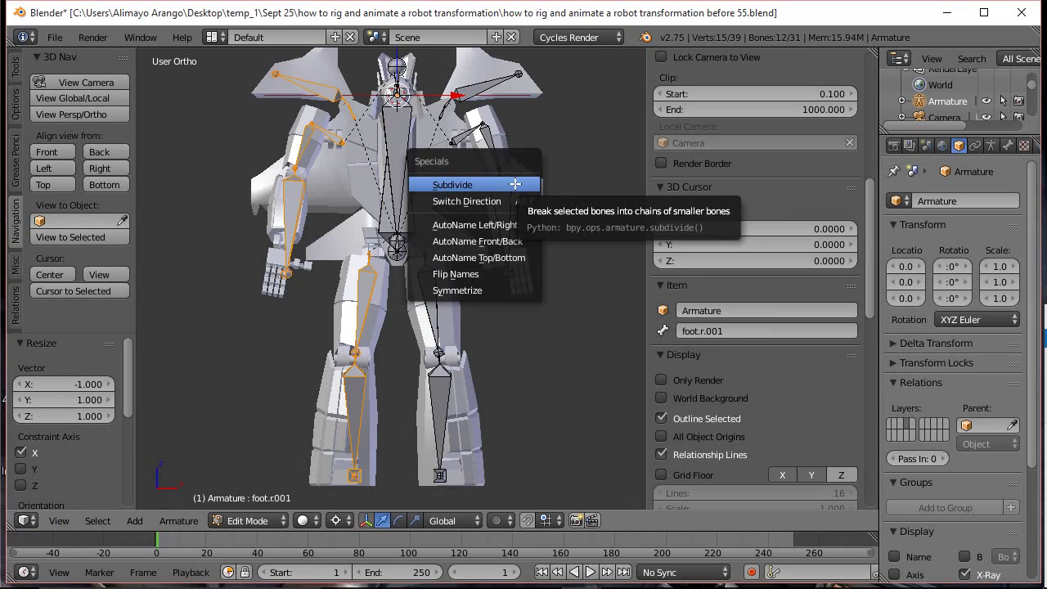
pyautogui.click(489, 274)
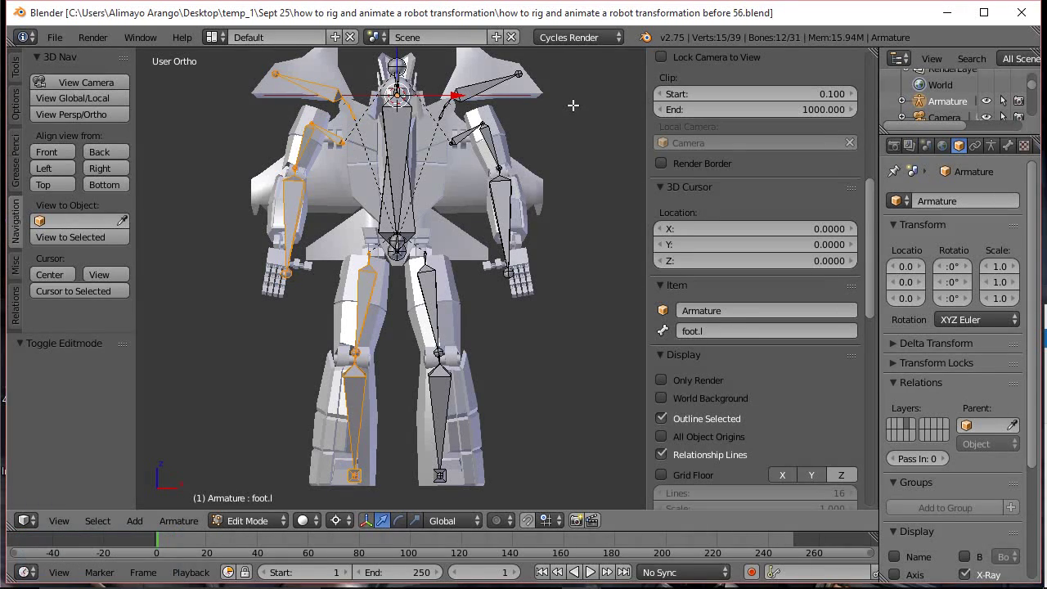
pyautogui.press('a')
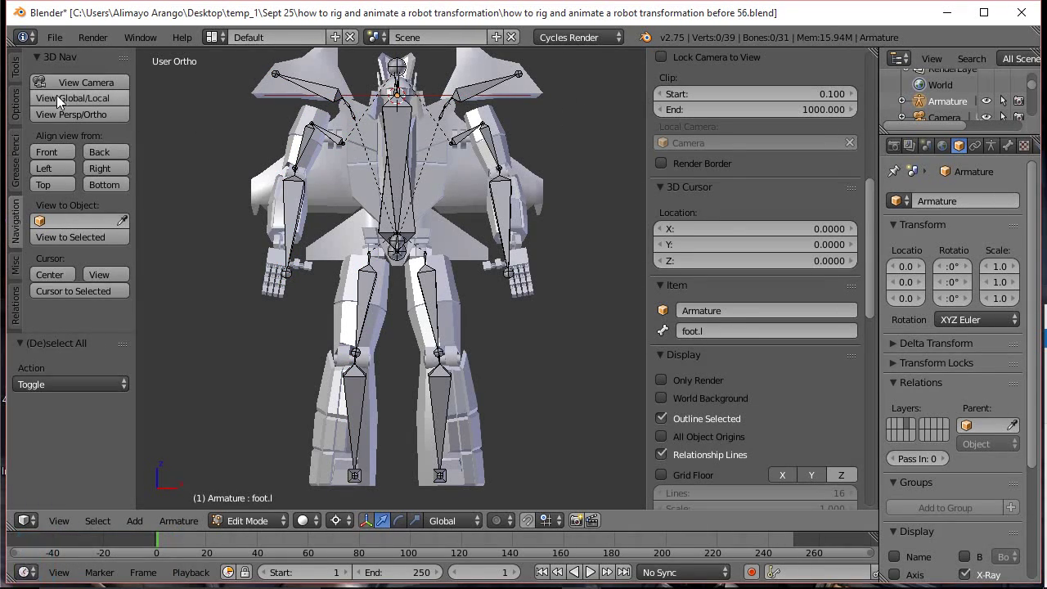
# With X-Axis Mirror enabled and the pivot at Median Point, move the a2.r forearm bone's tip 0.540 along X
pyautogui.click(15, 103)
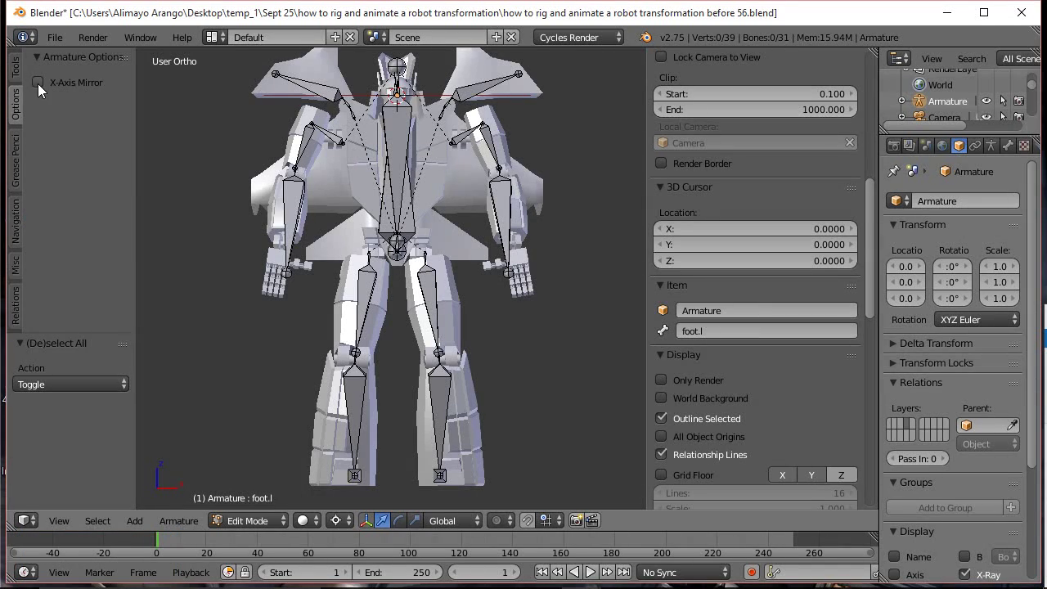
pyautogui.click(38, 83)
pyautogui.click(508, 273)
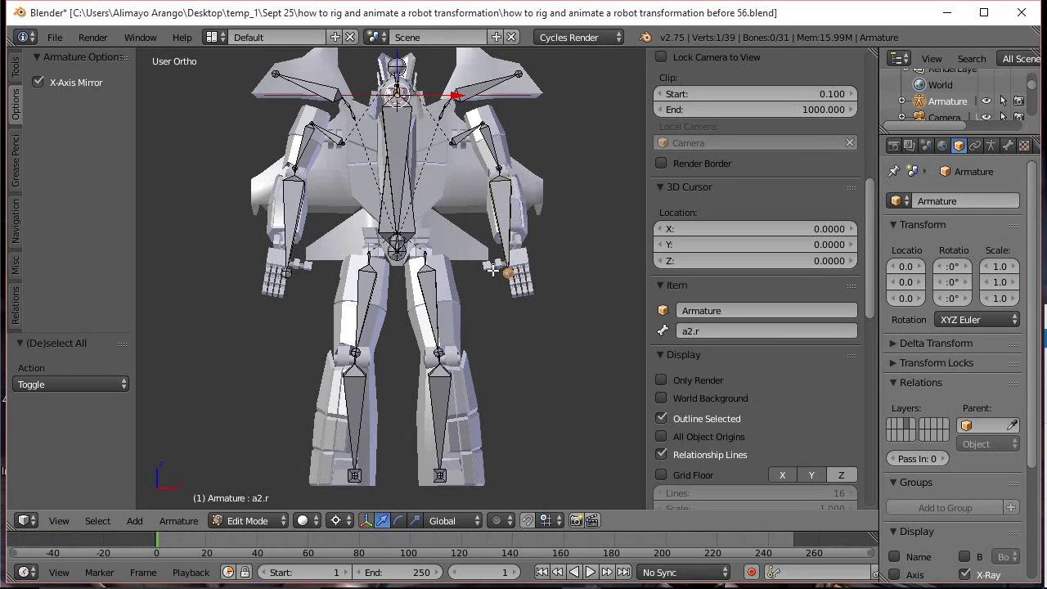
pyautogui.click(341, 520)
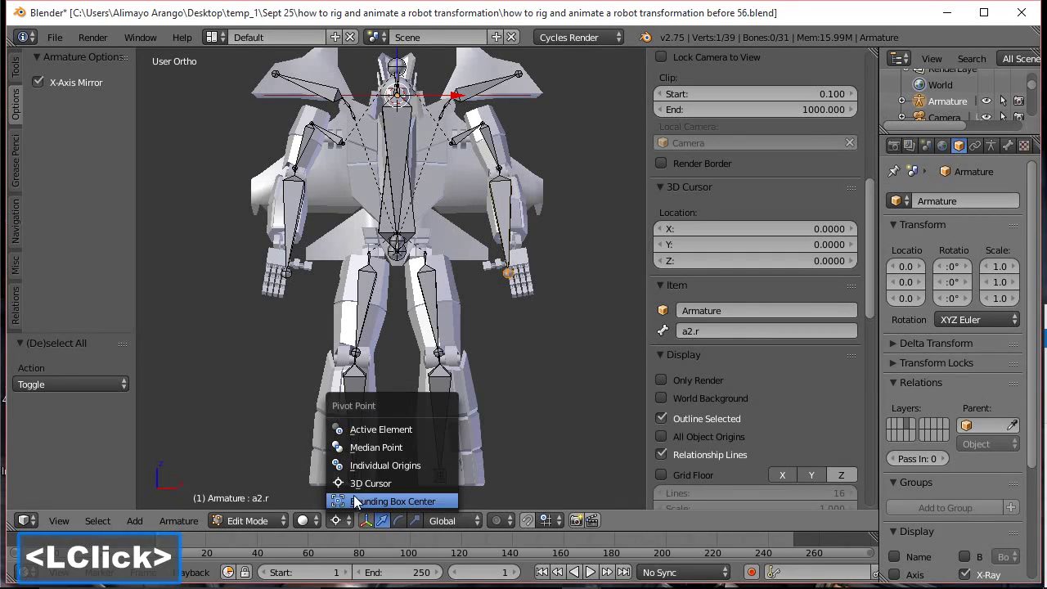
pyautogui.click(392, 451)
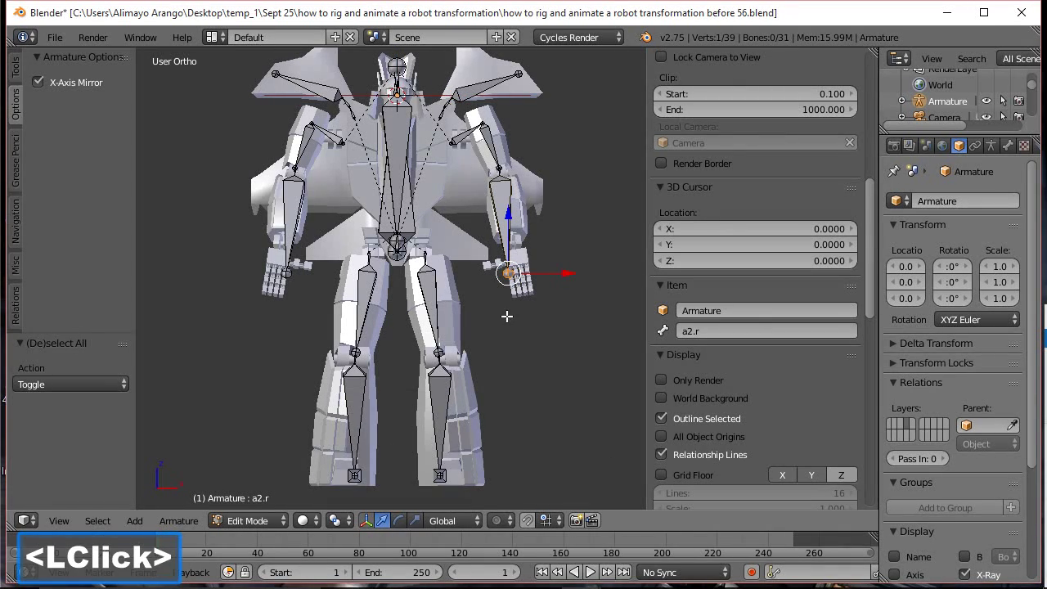
pyautogui.moveTo(550, 272); pyautogui.dragTo(560, 269)
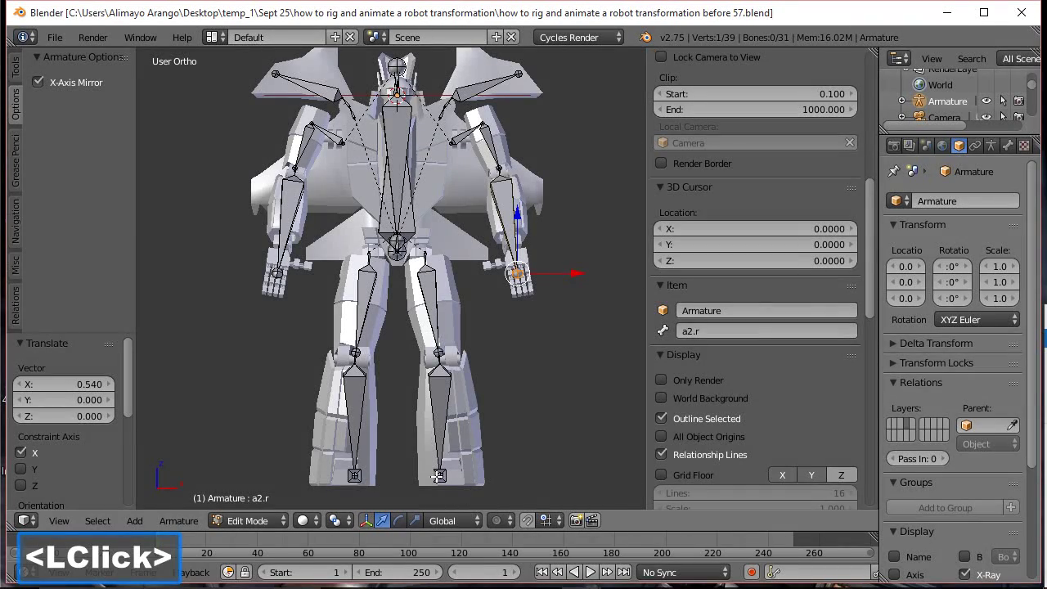
# Move the foot.r bone 0.442 along X in the front view to centre it in the foot
pyautogui.moveTo(518, 426); pyautogui.dragTo(463, 464, button='middle')
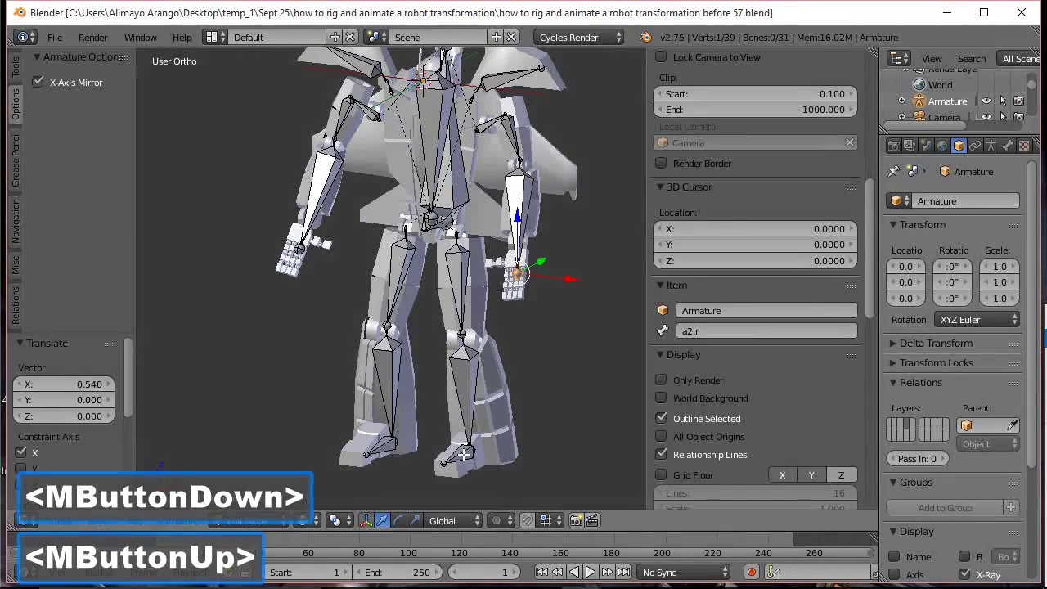
pyautogui.click(462, 455)
pyautogui.click(463, 454)
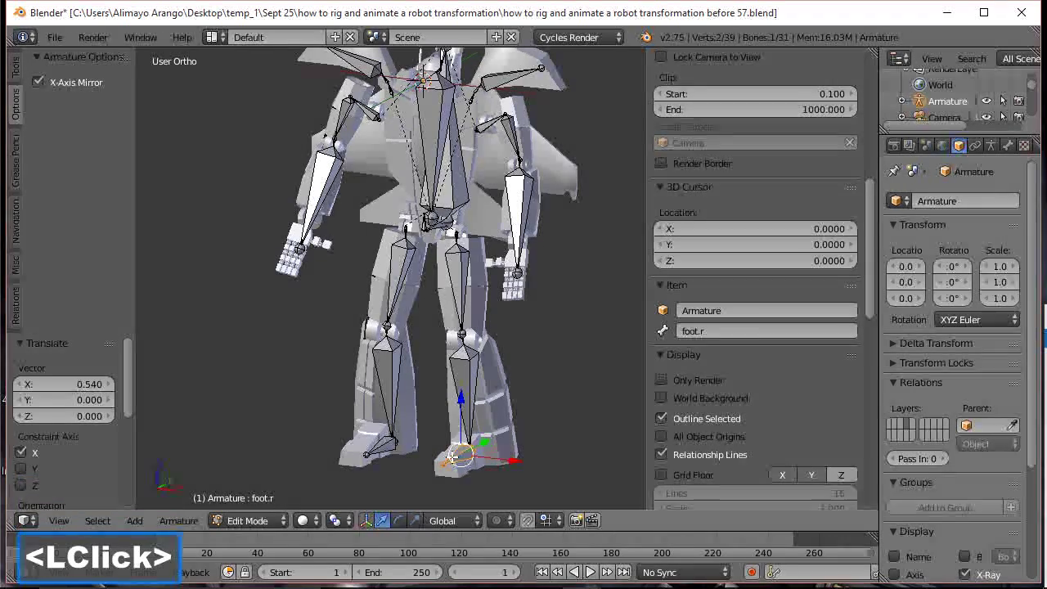
pyautogui.click(16, 219)
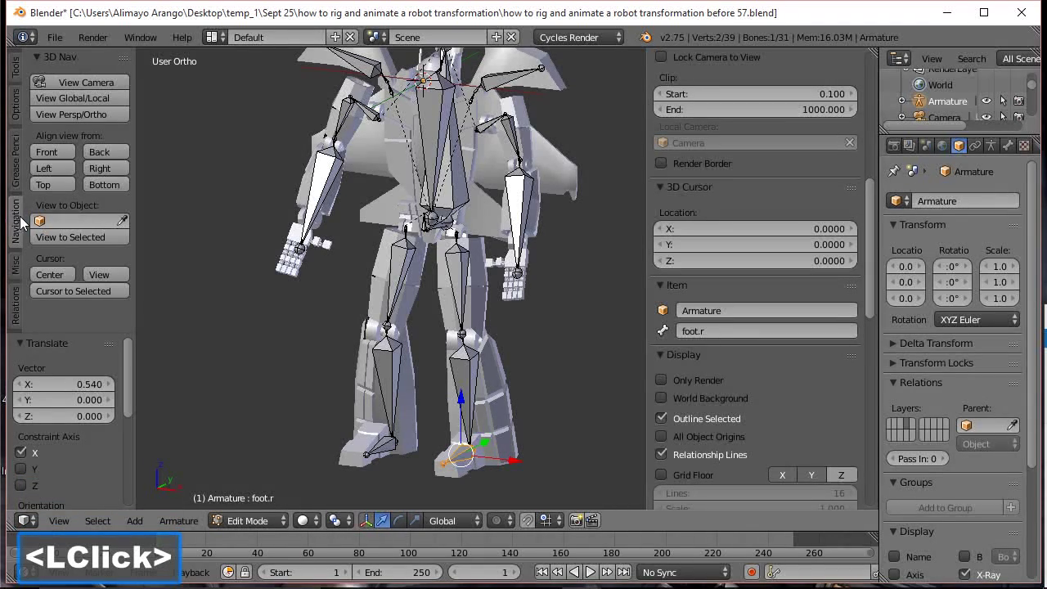
pyautogui.click(47, 152)
pyautogui.moveTo(590, 411); pyautogui.dragTo(601, 412)
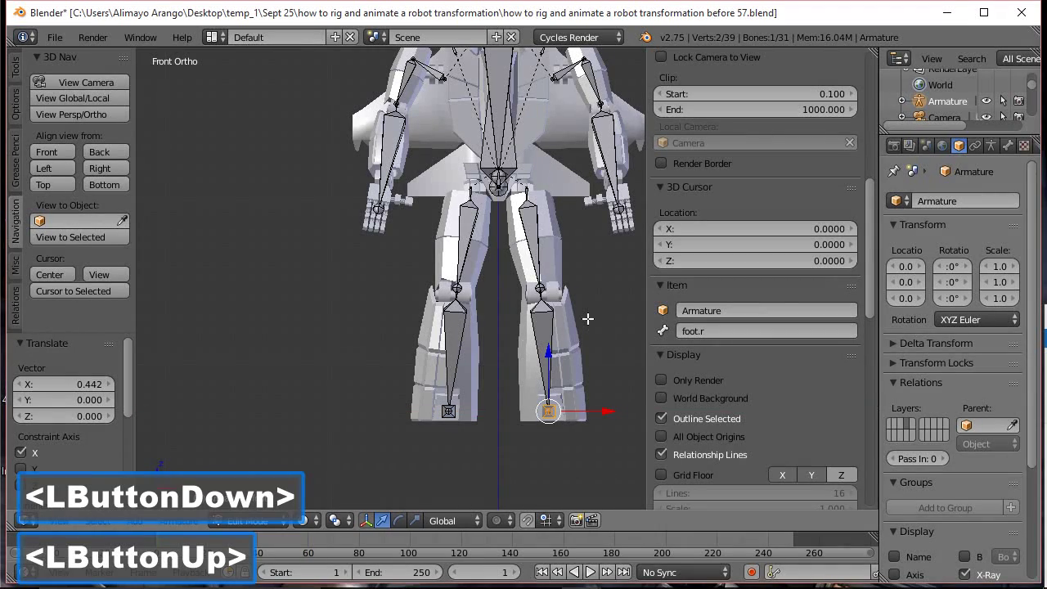
pyautogui.keyDown('shift'); pyautogui.moveTo(589, 294); pyautogui.dragTo(483, 298, button='middle'); pyautogui.keyUp('shift')
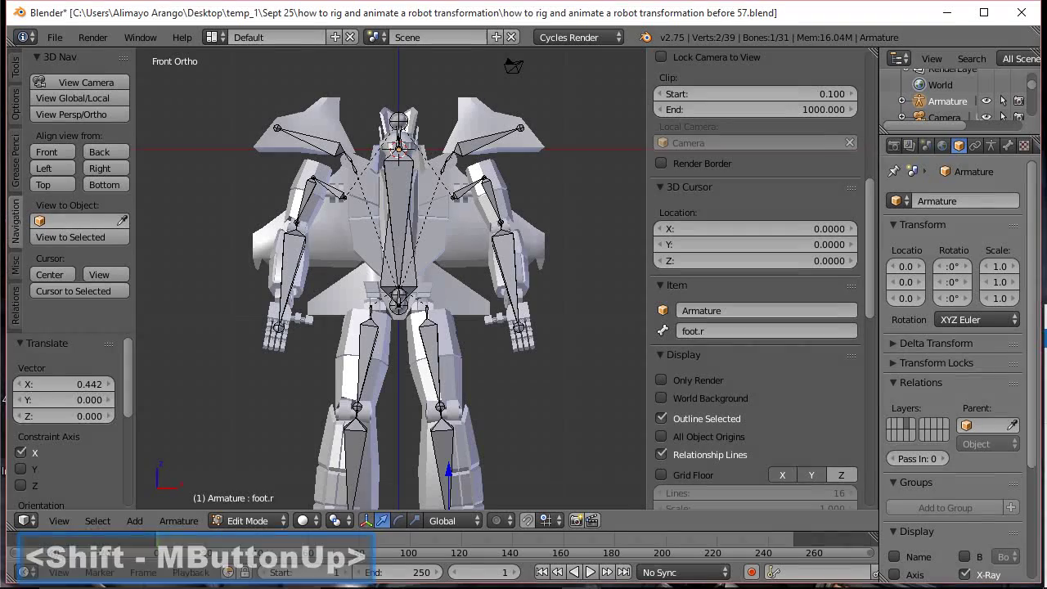
# Save the file as "how to rig and animate a robot transformation before 58.blend" and turn off X-Axis Mirror
pyautogui.click(575, 24)
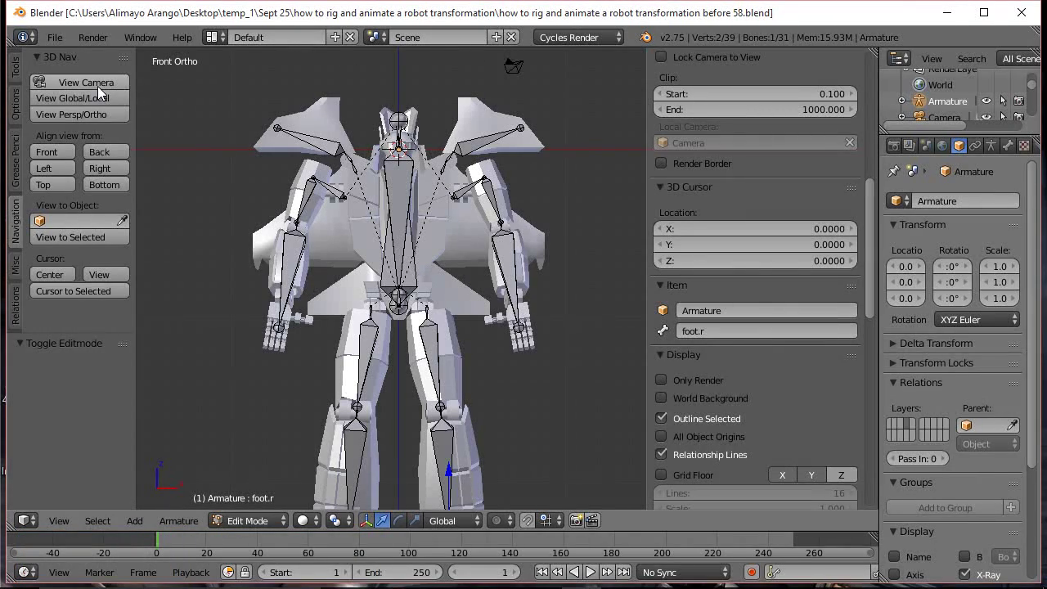
pyautogui.click(16, 106)
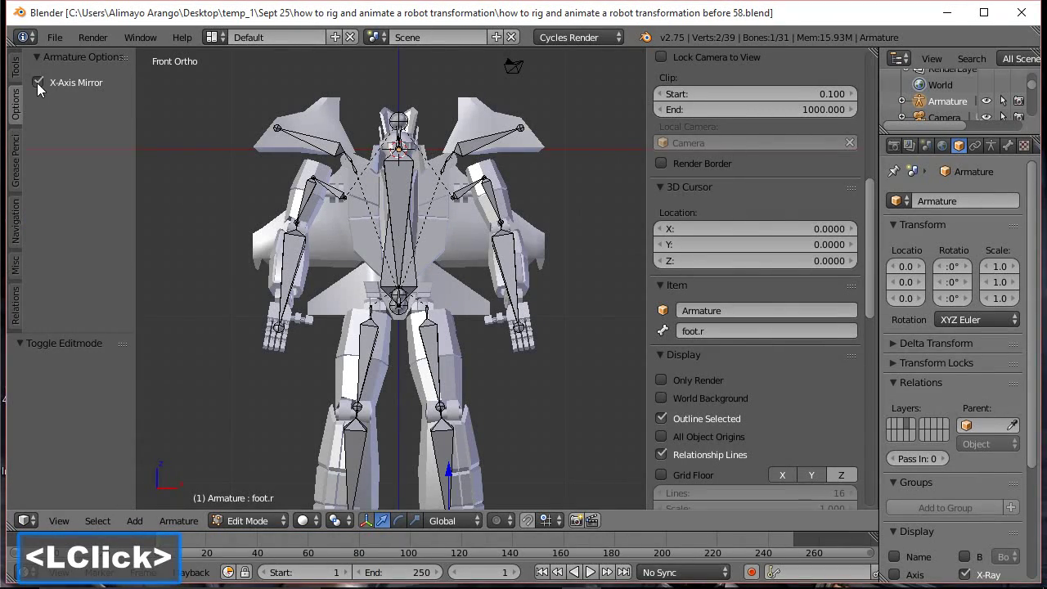
pyautogui.click(37, 83)
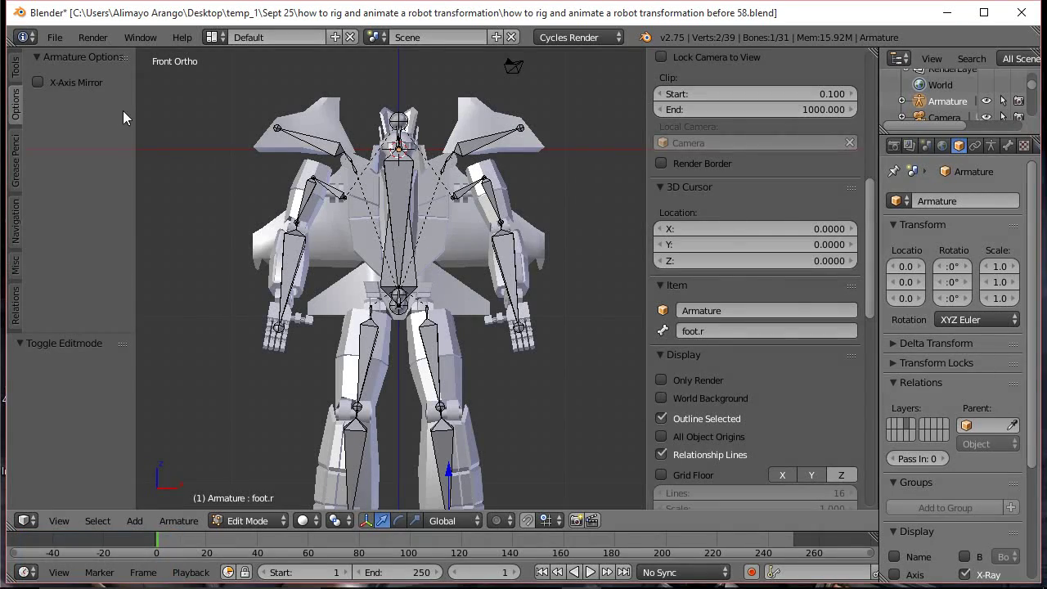
# Switch the armature to Object Mode and select the robot mesh
pyautogui.moveTo(535, 231); pyautogui.dragTo(464, 254, button='middle')
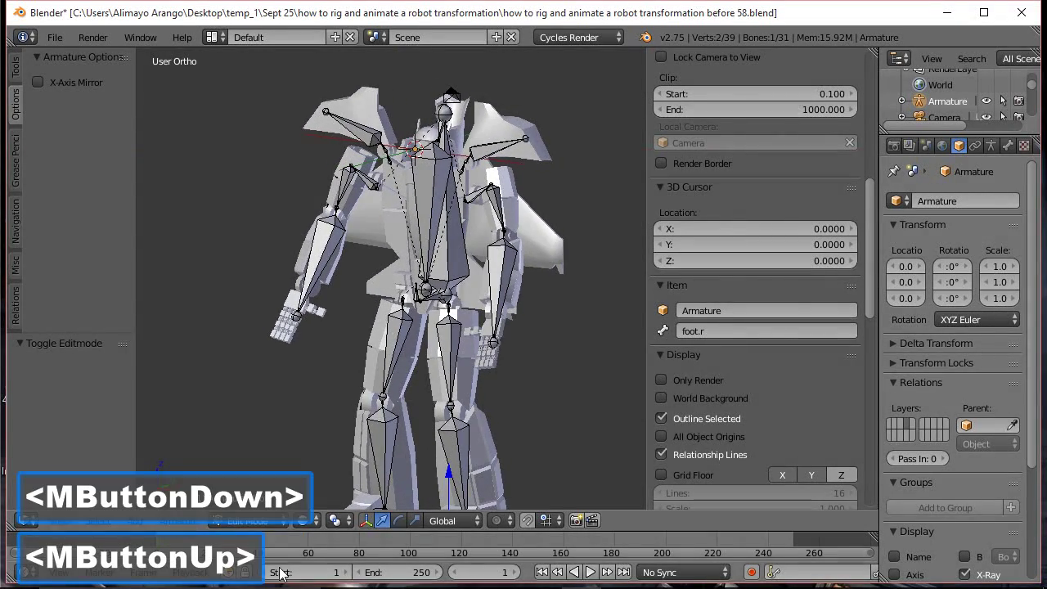
pyautogui.click(270, 524)
pyautogui.click(273, 501)
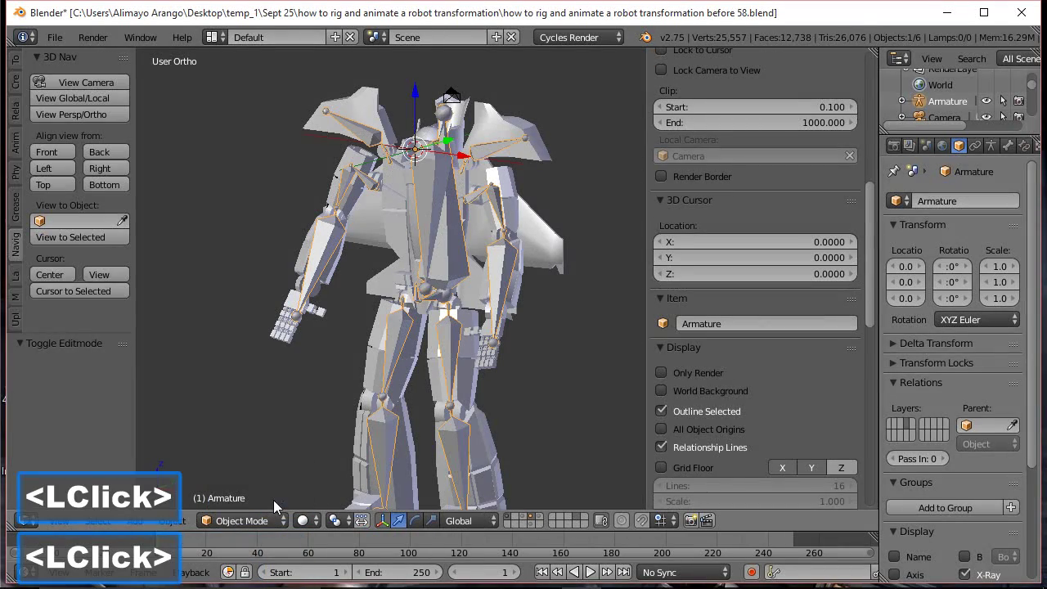
pyautogui.click(542, 257)
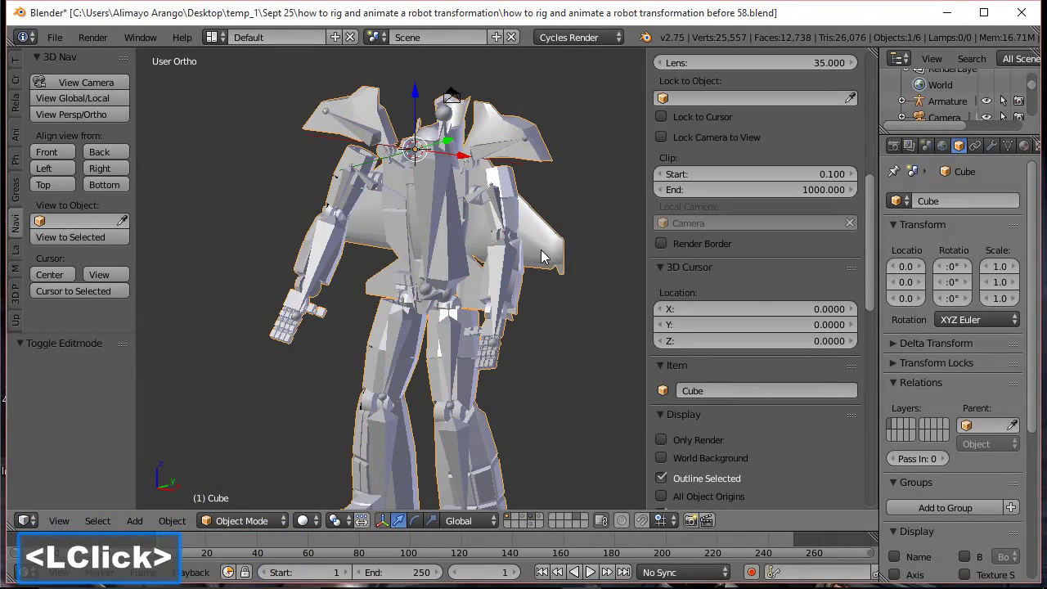
# Add the armature to the selection and parent the robot mesh to it as an Armature Deform With Empty Groups
pyautogui.keyDown('shift'); pyautogui.click(439, 186); pyautogui.keyUp('shift')
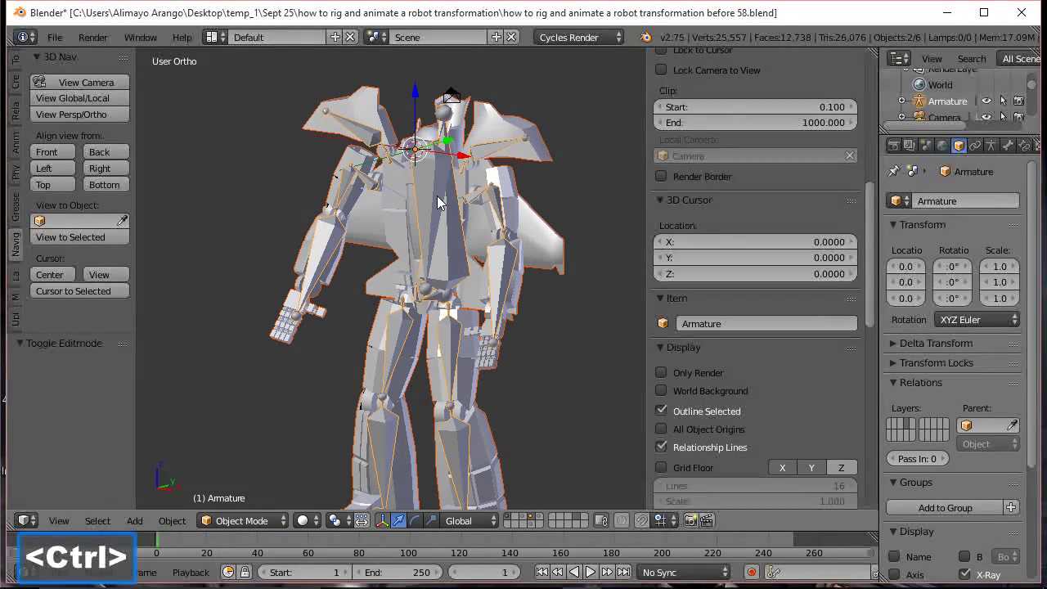
pyautogui.hotkey('ctrl', 'p')
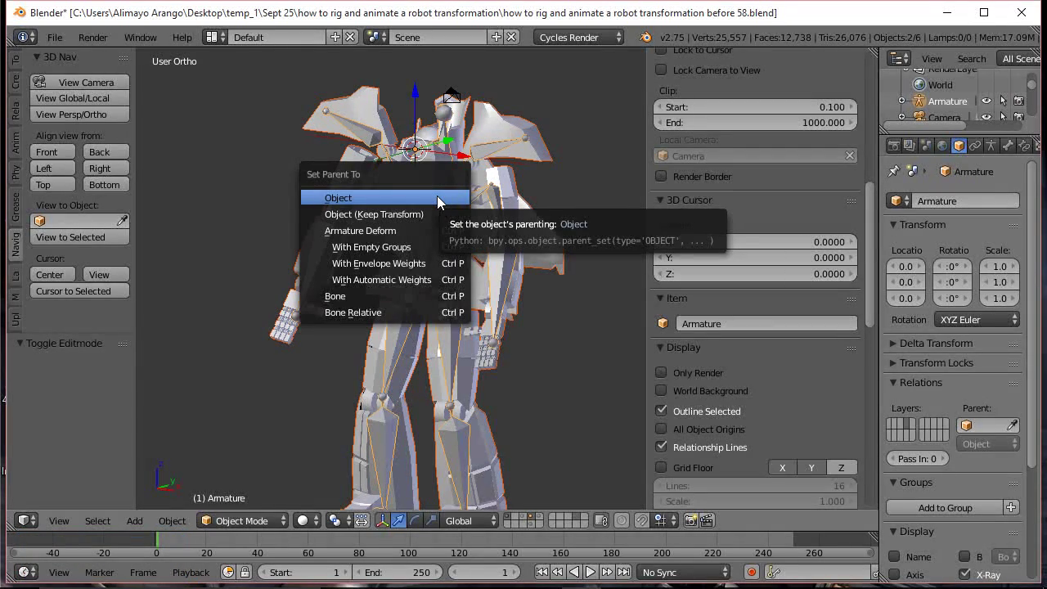
pyautogui.click(402, 248)
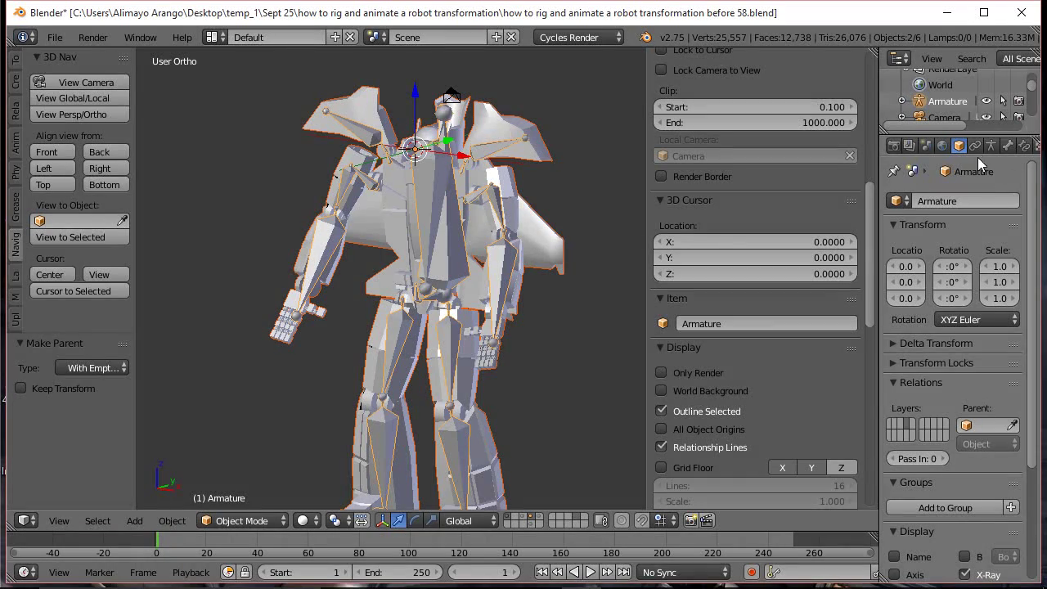
# Select only the robot mesh and display its vertex groups in the object data properties
pyautogui.scroll(-3, 977, 149)
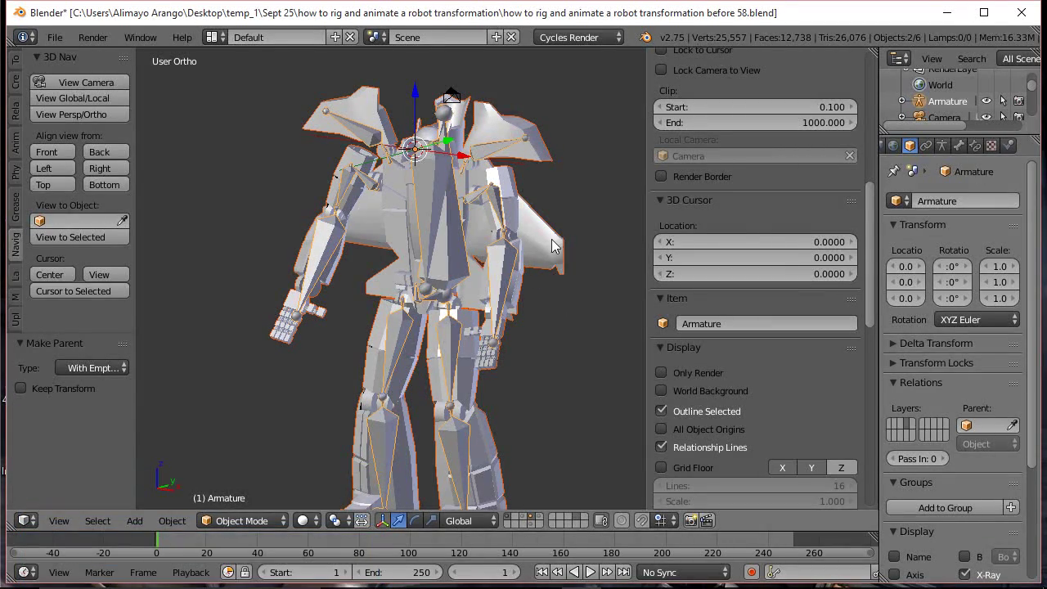
pyautogui.click(552, 246)
pyautogui.click(959, 145)
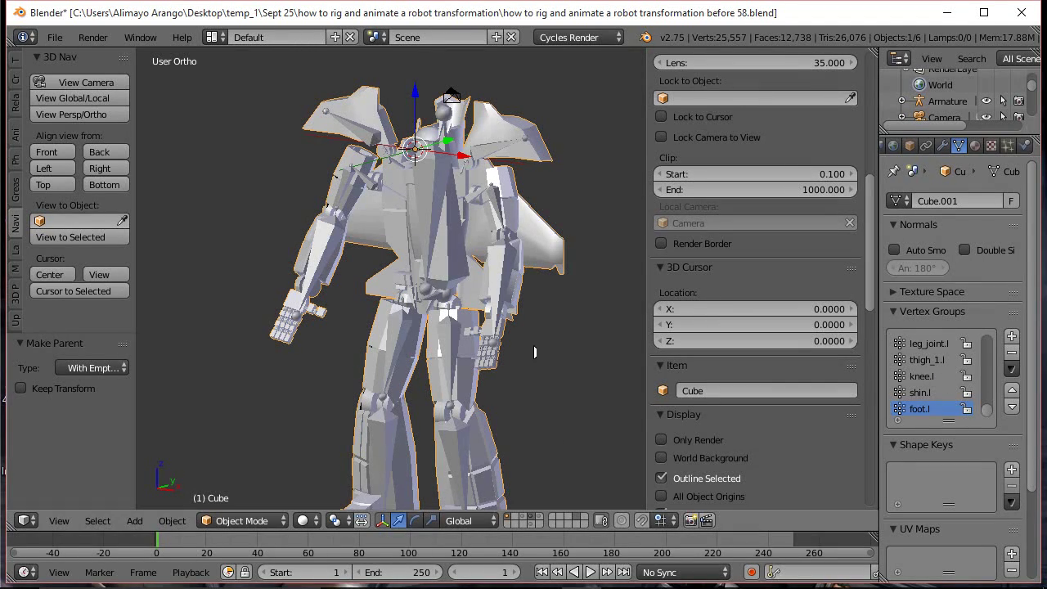
# Switch the armature to Pose Mode and select the cp bone in the robot's torso
pyautogui.click(433, 197)
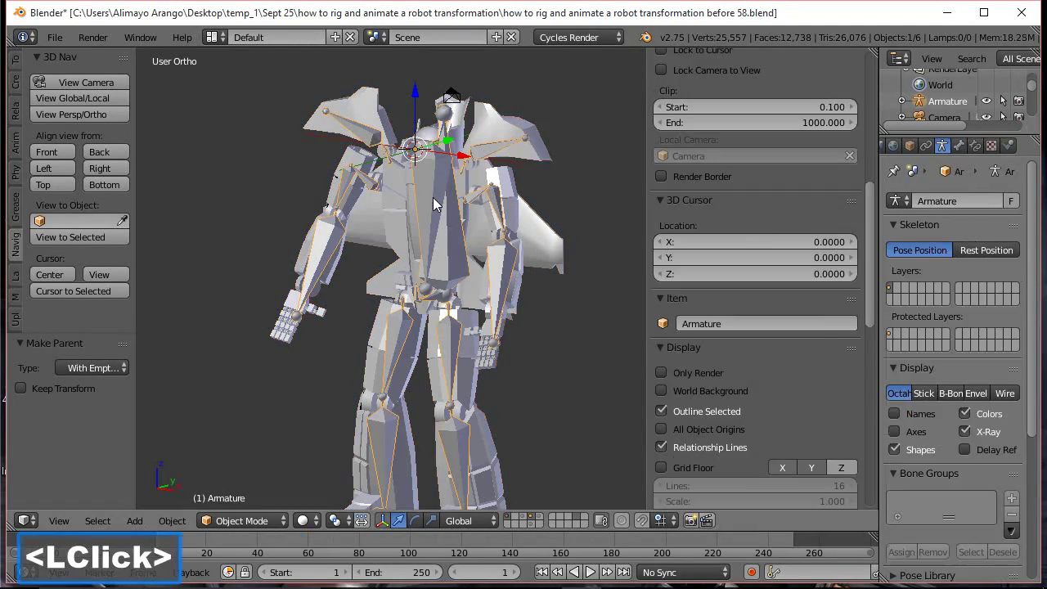
pyautogui.click(267, 523)
pyautogui.click(243, 464)
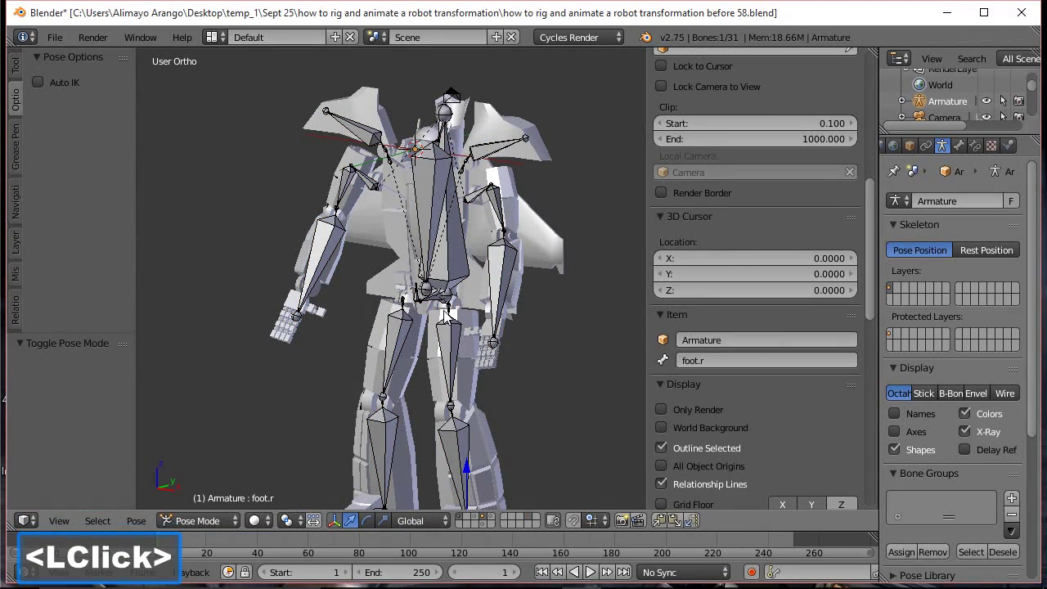
pyautogui.click(433, 198)
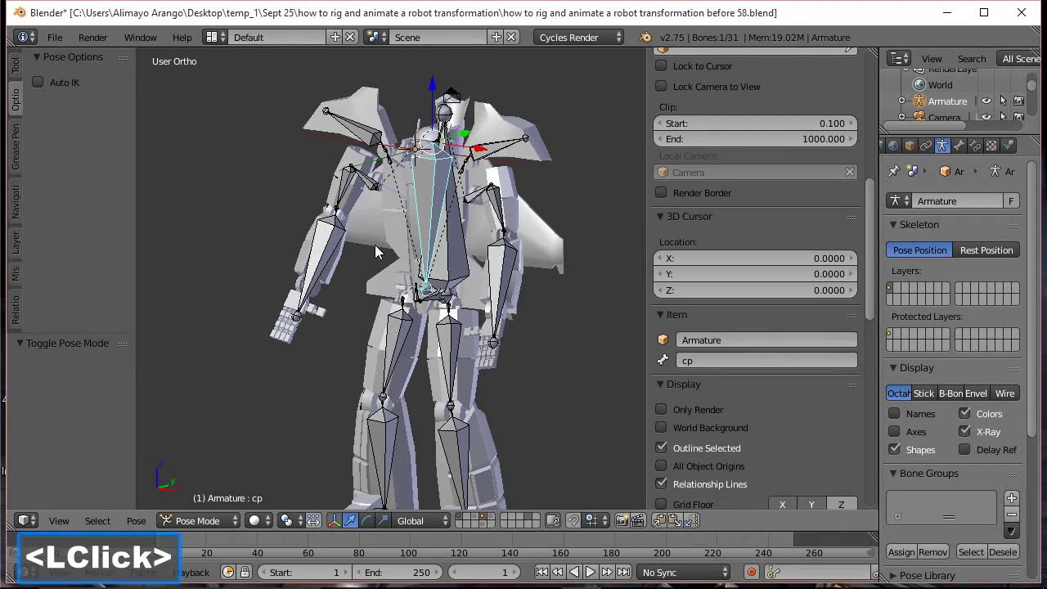
pyautogui.moveTo(363, 250)
pyautogui.mouseDown(button='middle')
pyautogui.moveTo(398, 260)
pyautogui.moveTo(381, 258)
pyautogui.mouseUp(button='middle')
pyautogui.scroll(4, 380, 258)
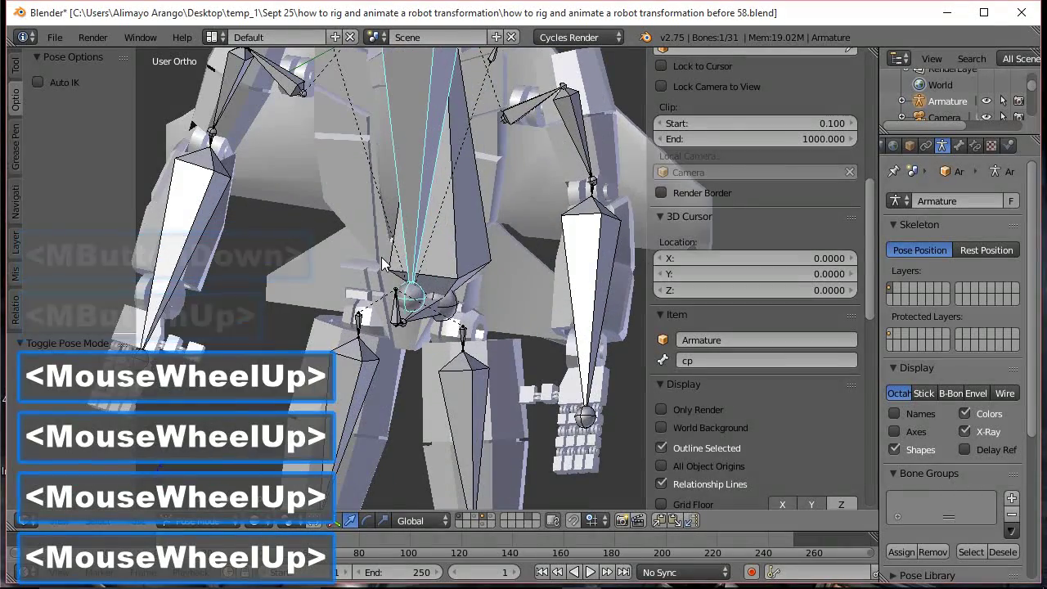
# Select the robot mesh and enter Weight Paint mode with the cp bone's vertex group active
pyautogui.click(404, 344)
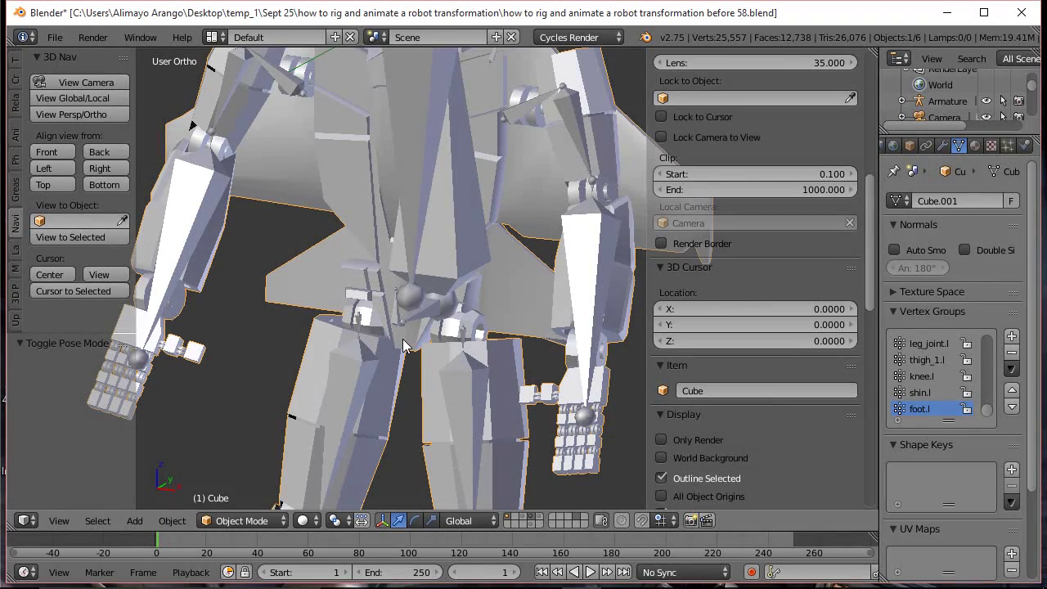
pyautogui.press('ctrl')
pyautogui.hotkey('ctrl', 'Tab')
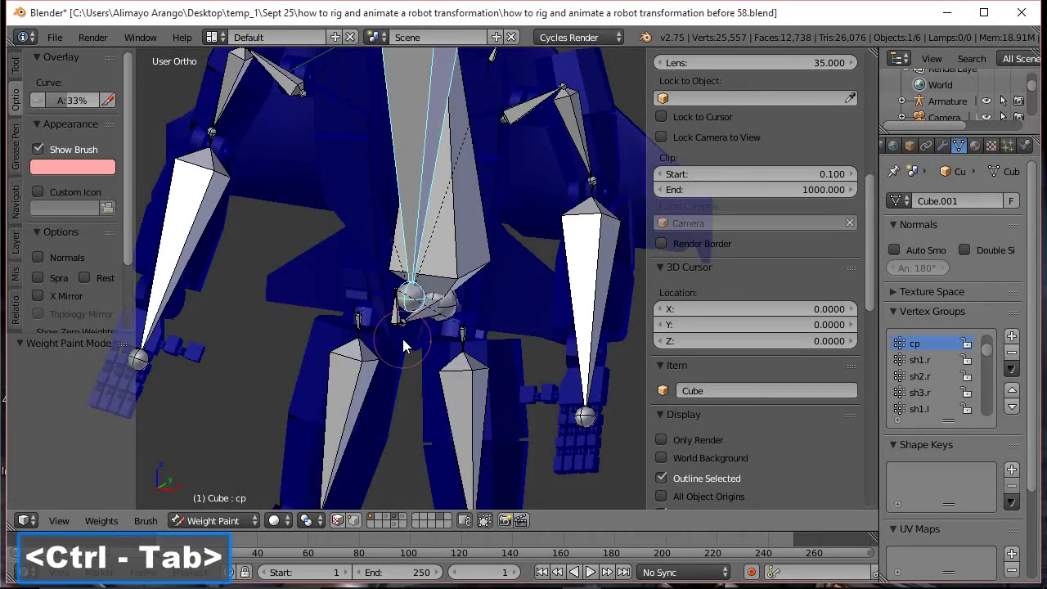
# In Edit Mode, select the linked central torso strips and head parts and assign them to the cp vertex group at weight 1.000
pyautogui.click(246, 520)
pyautogui.click(221, 484)
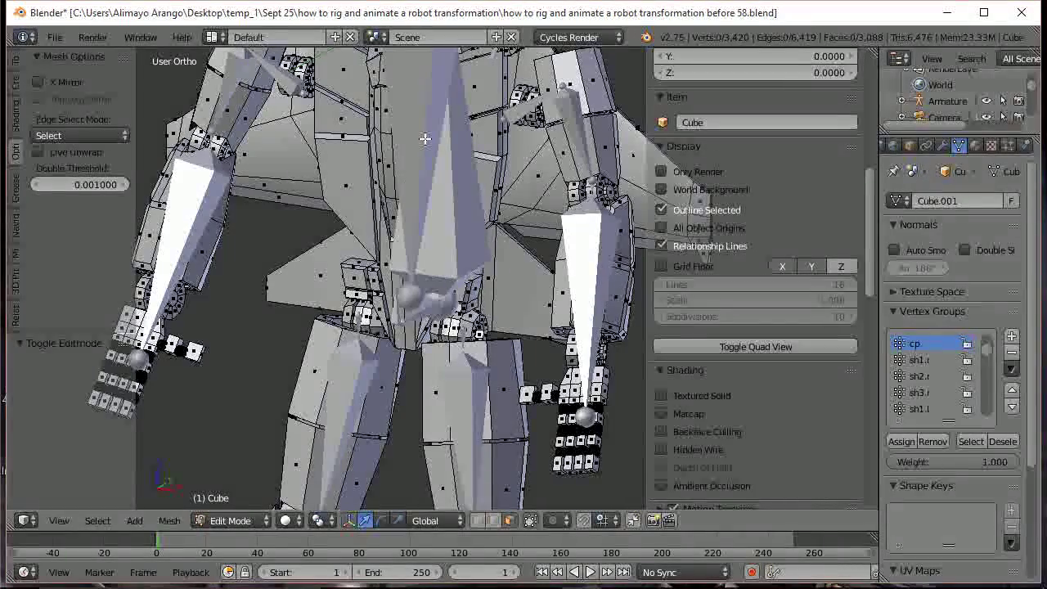
pyautogui.moveTo(370, 245); pyautogui.dragTo(377, 214, button='middle')
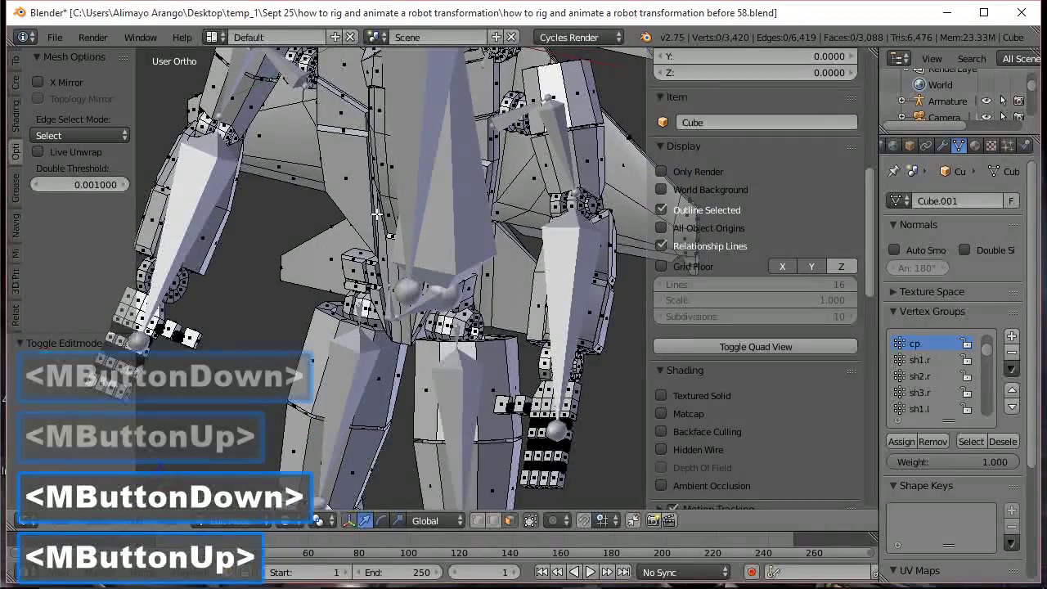
pyautogui.press('l')
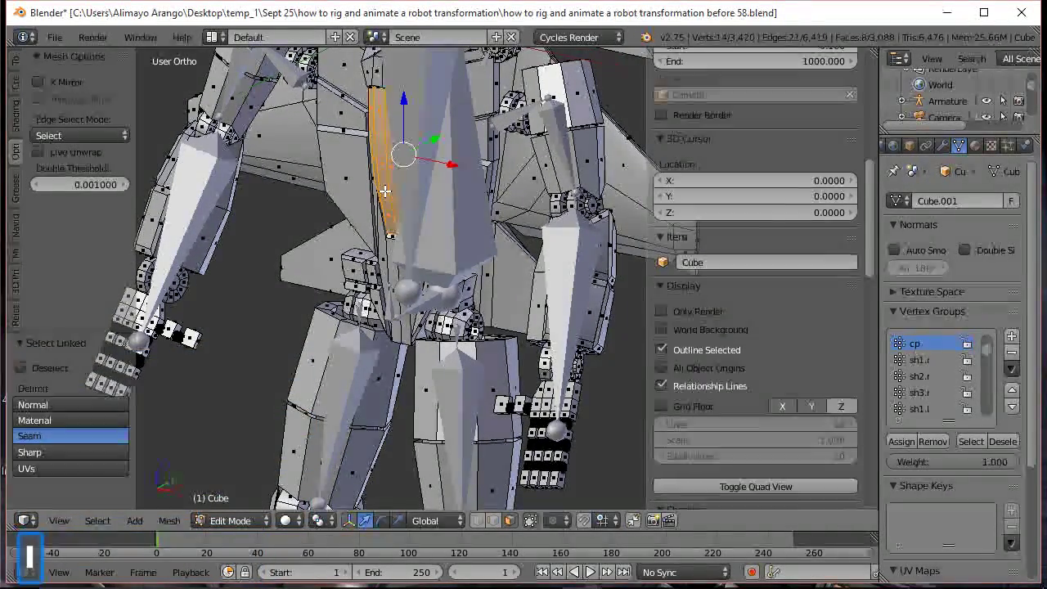
pyautogui.press('l')
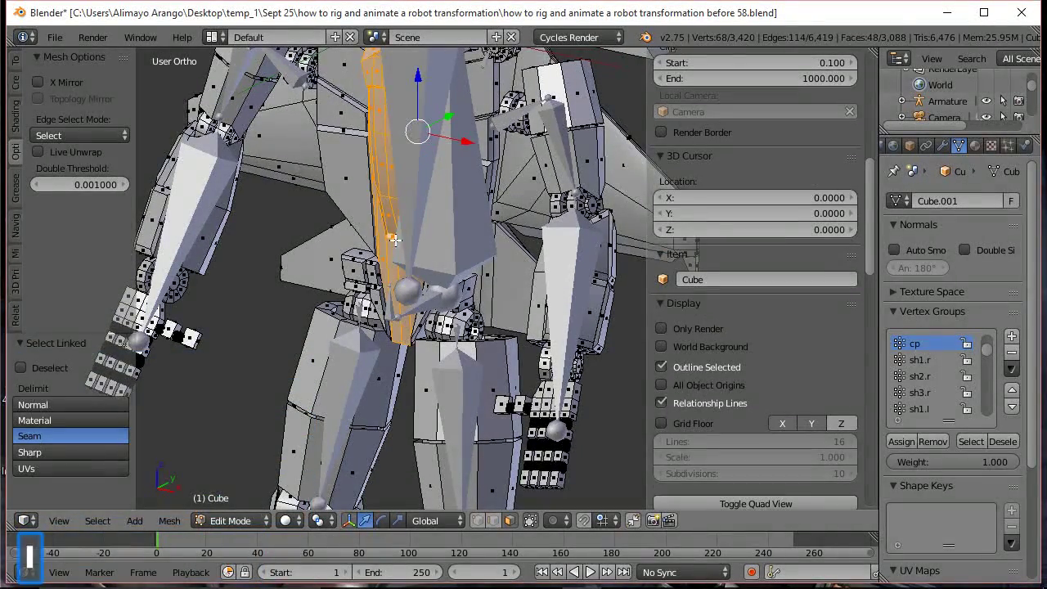
pyautogui.scroll(-2, 395, 239)
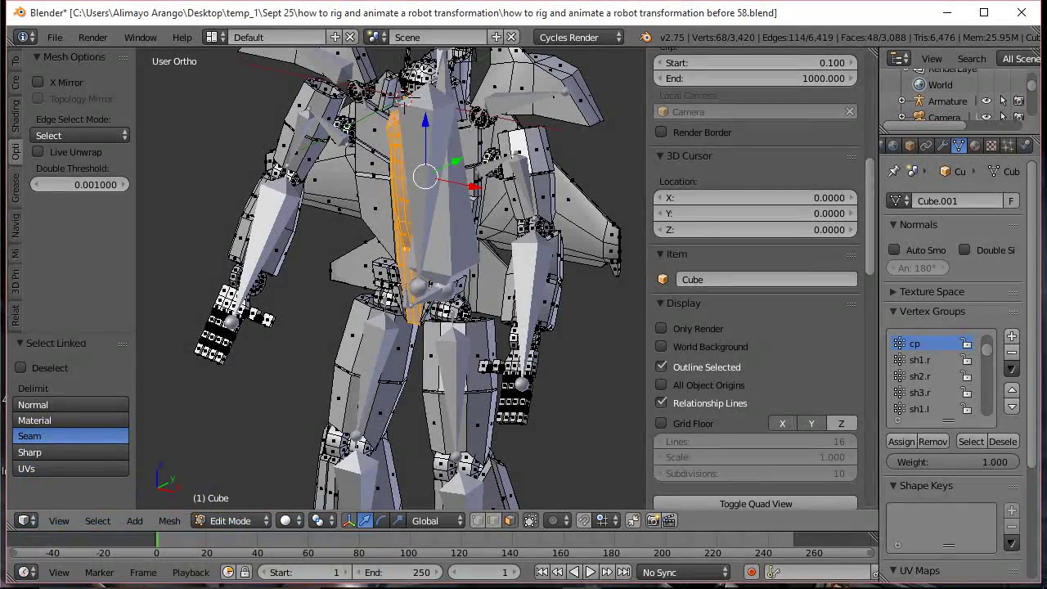
pyautogui.press('l')
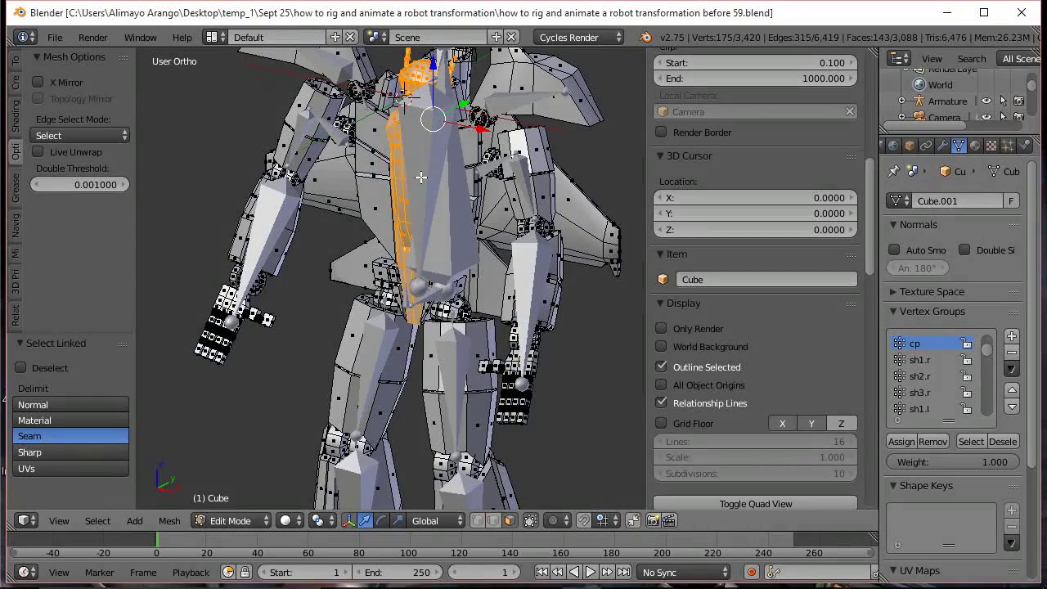
pyautogui.click(904, 438)
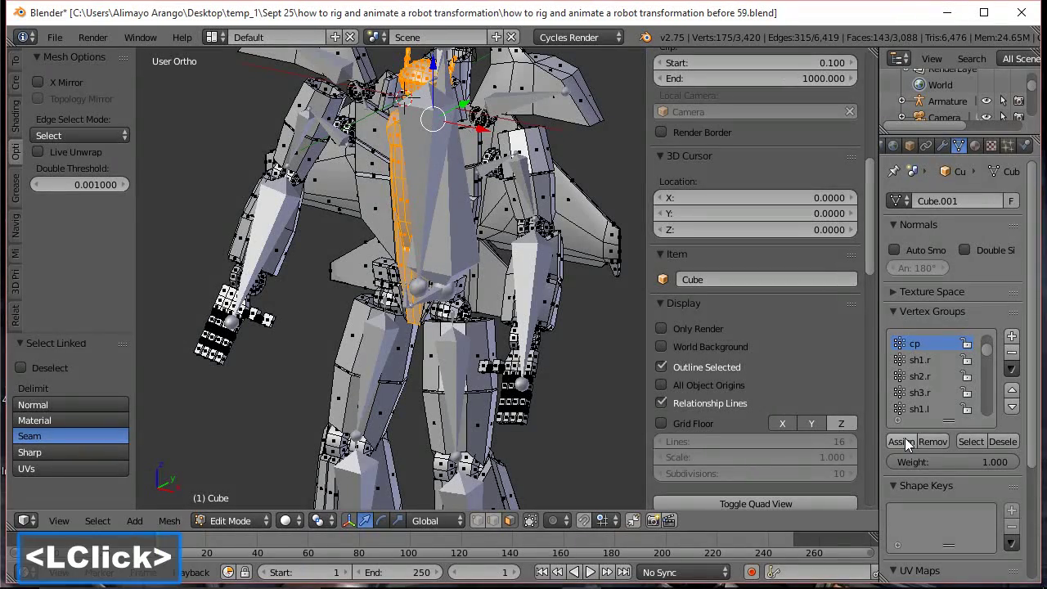
# Check the cp group's weights on the robot mesh in Weight Paint mode and return to Object Mode
pyautogui.click(252, 518)
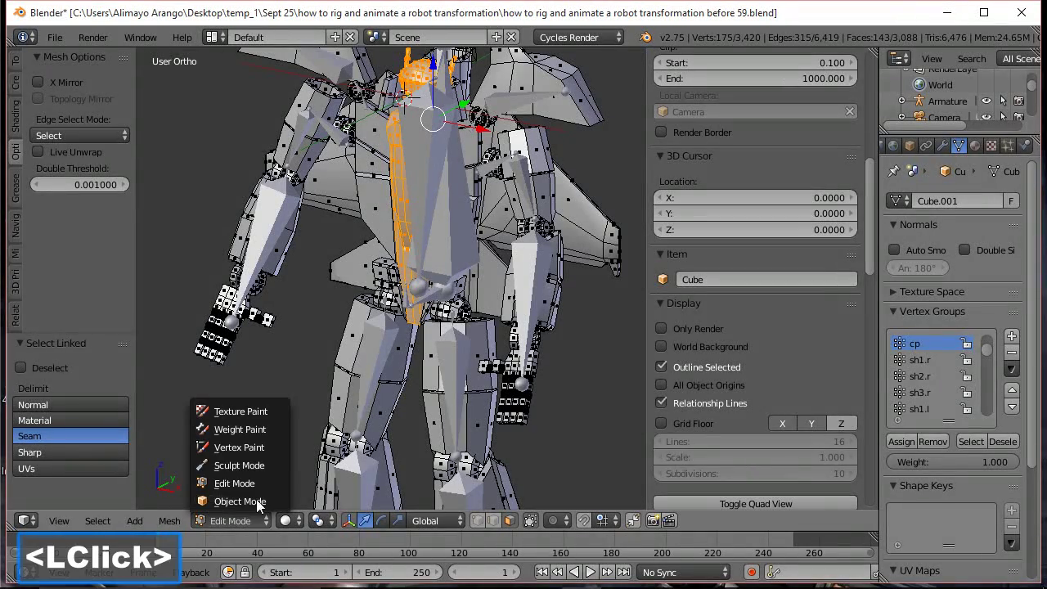
pyautogui.click(257, 431)
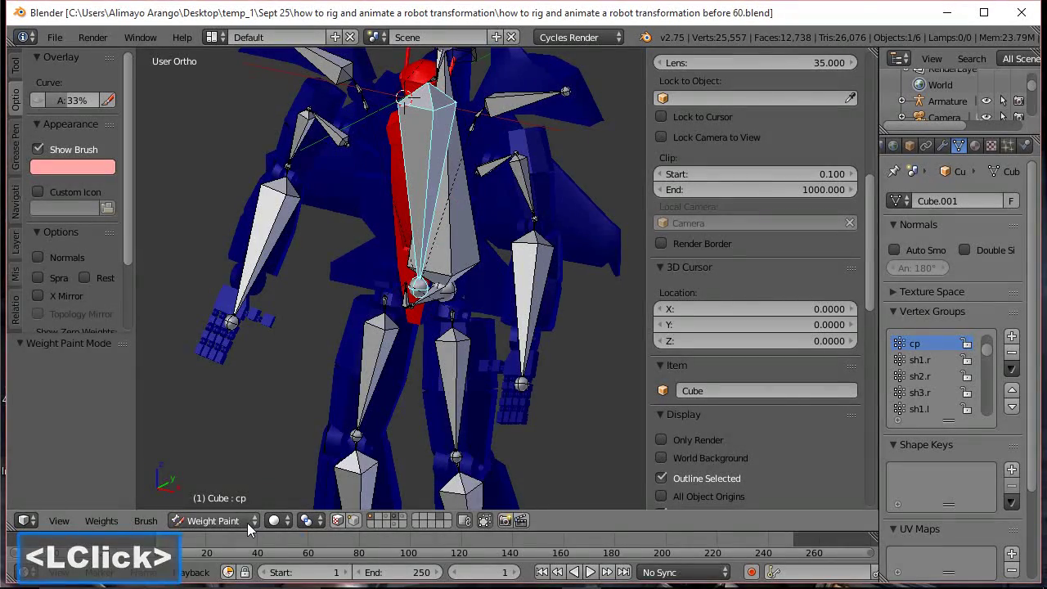
pyautogui.click(247, 522)
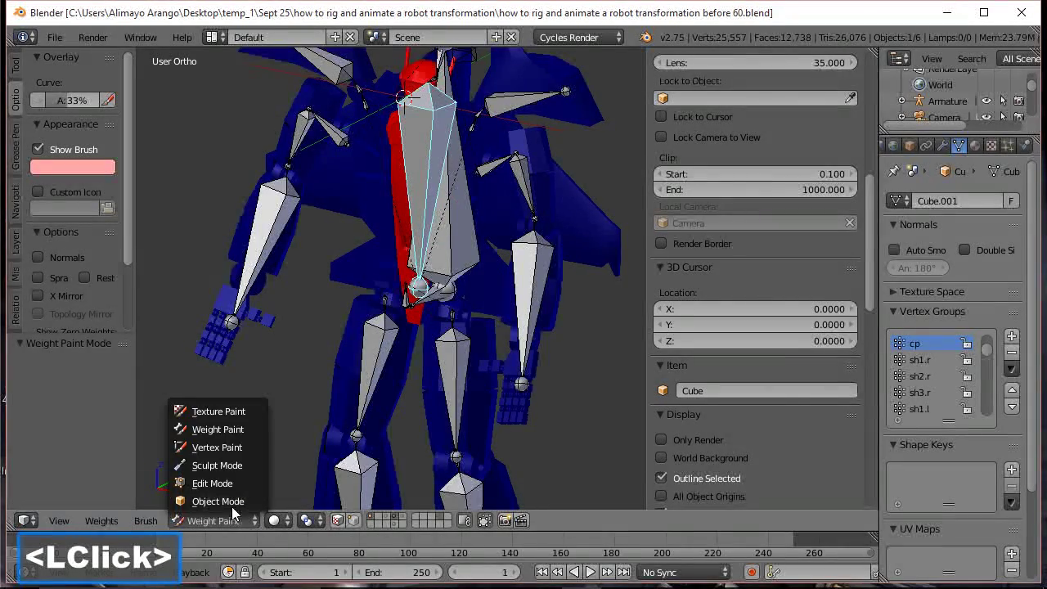
pyautogui.click(231, 505)
# Select the armature in Pose Mode and select all of its bones
pyautogui.click(438, 169)
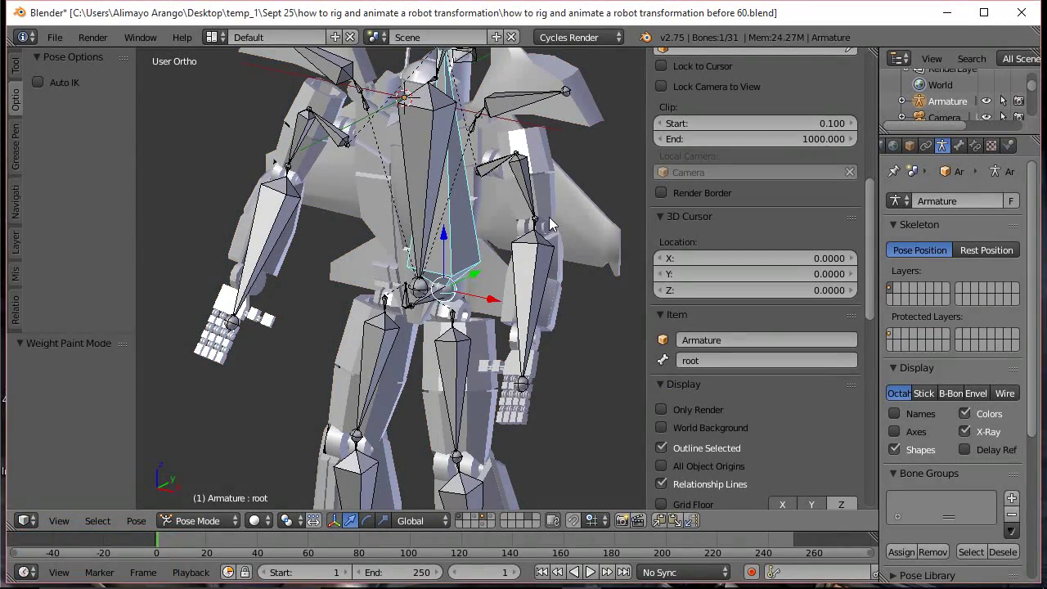
pyautogui.press('a')
pyautogui.press('a')
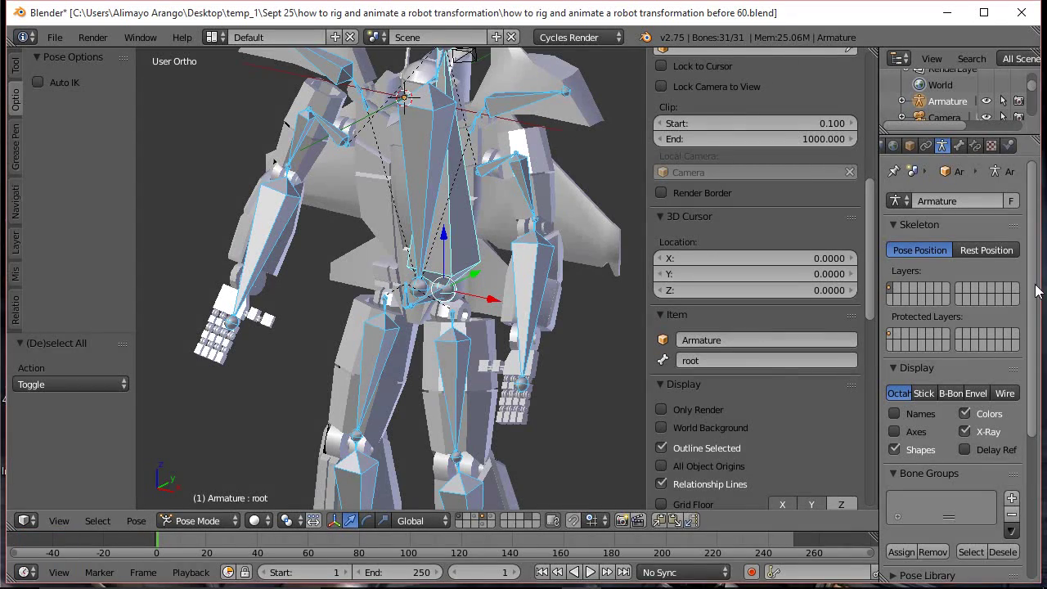
# Add a bone group to the armature and name it "All bones"
pyautogui.moveTo(1030, 240); pyautogui.dragTo(1028, 278)
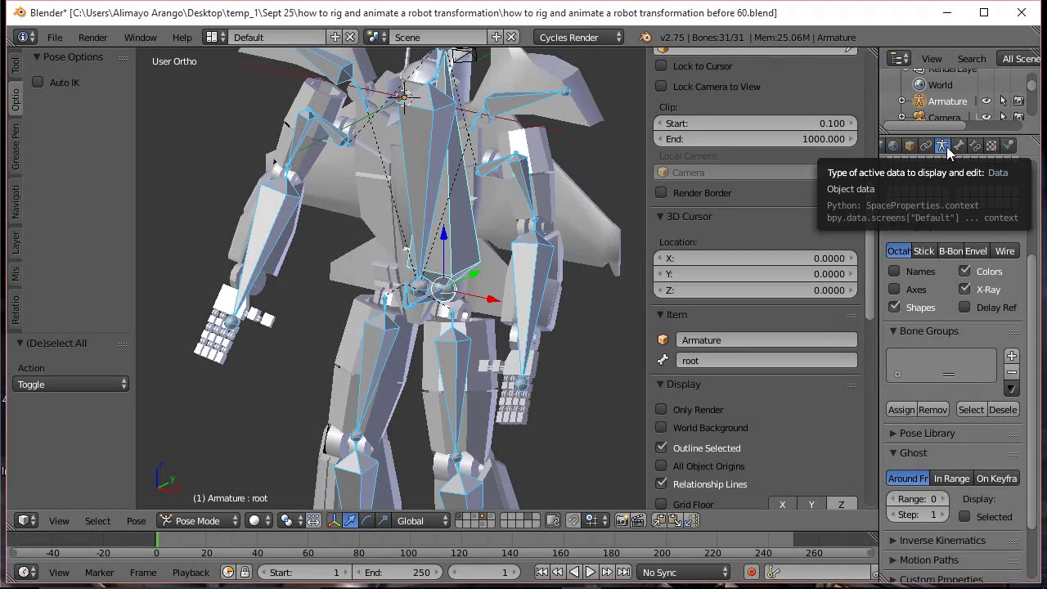
pyautogui.click(1012, 356)
pyautogui.doubleClick(930, 364)
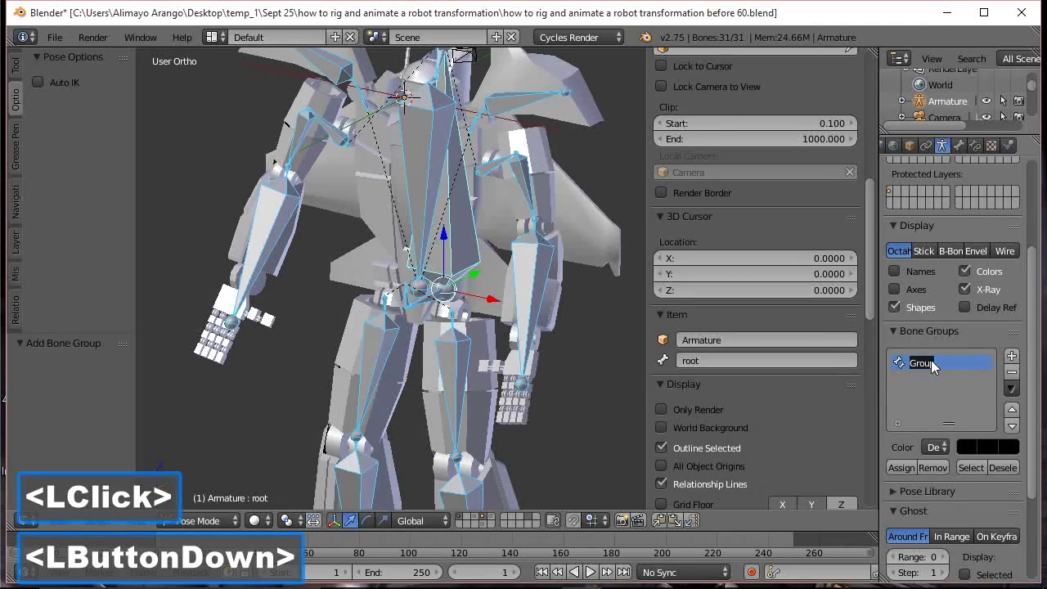
pyautogui.write('all')
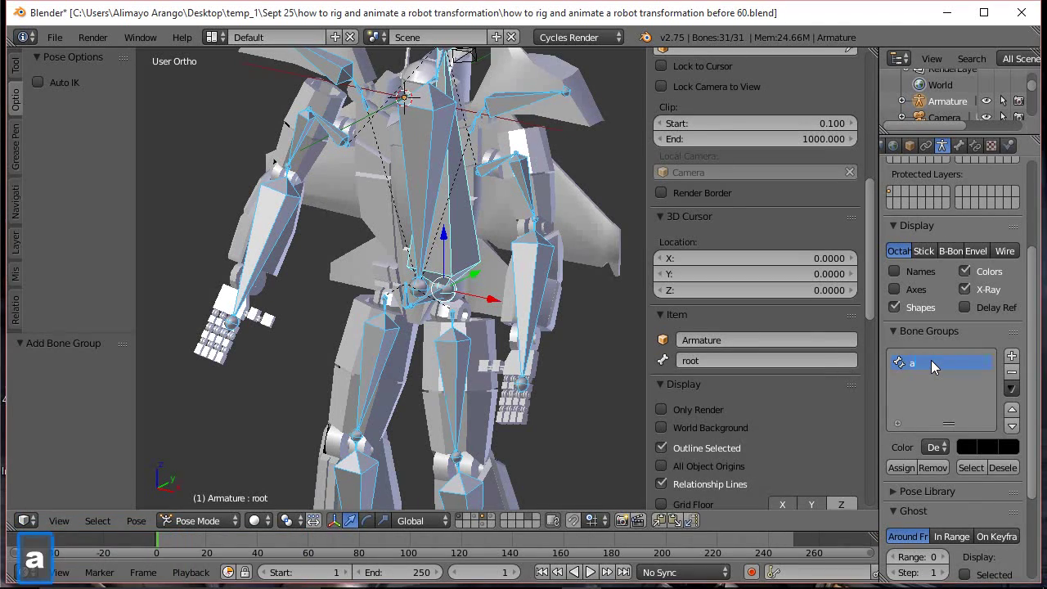
pyautogui.press('BackSpace')
pyautogui.press('BackSpace')
pyautogui.press('BackSpace')
pyautogui.write('A')
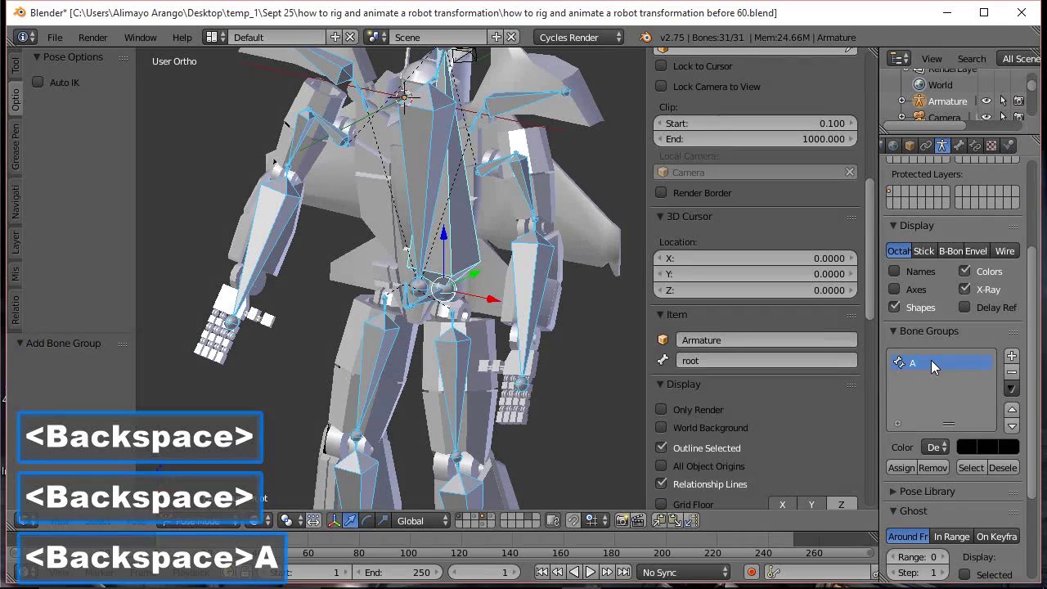
pyautogui.write('ll bones')
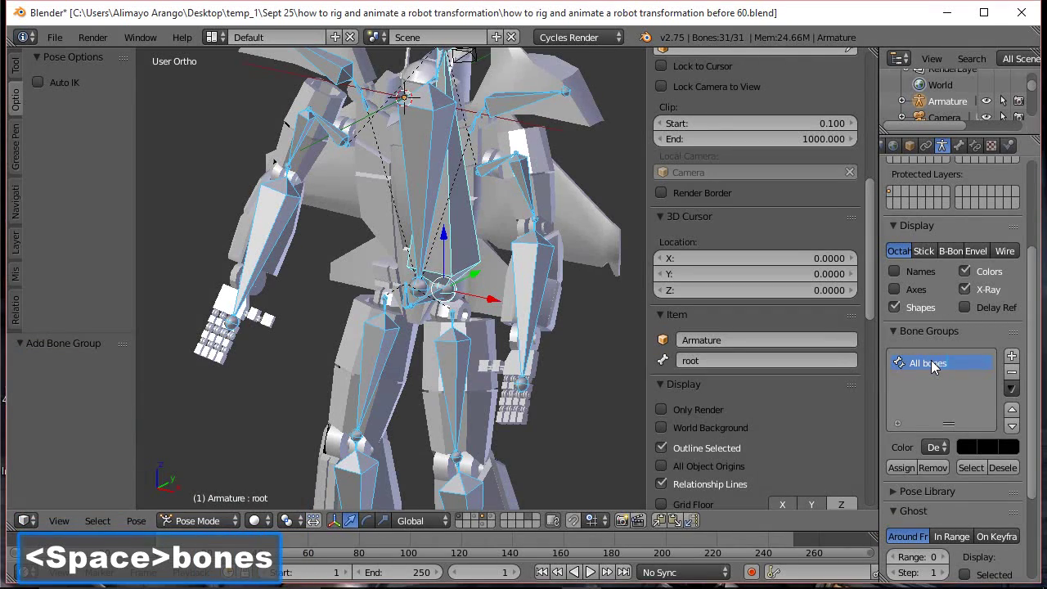
pyautogui.press('Return')
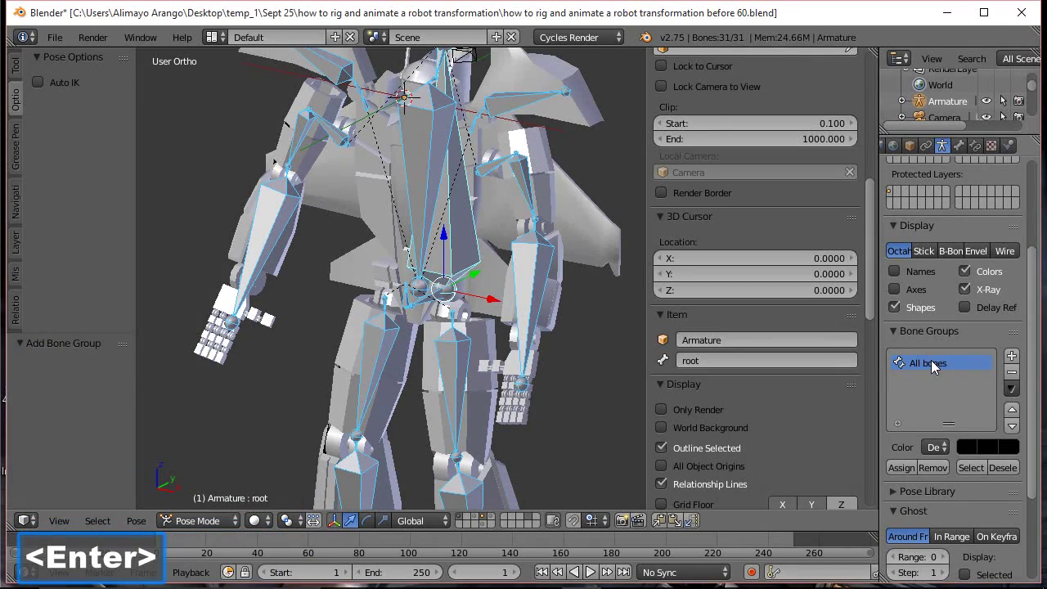
# Assign the selected bones to the All bones group and test it by deselecting everything and selecting the group's bones
pyautogui.click(899, 469)
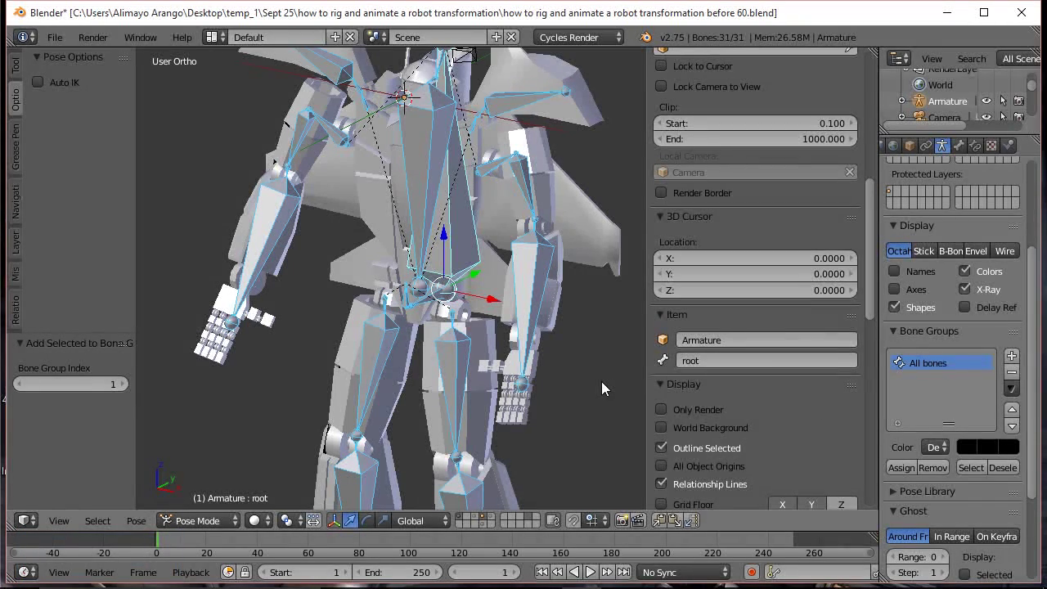
pyautogui.press('a')
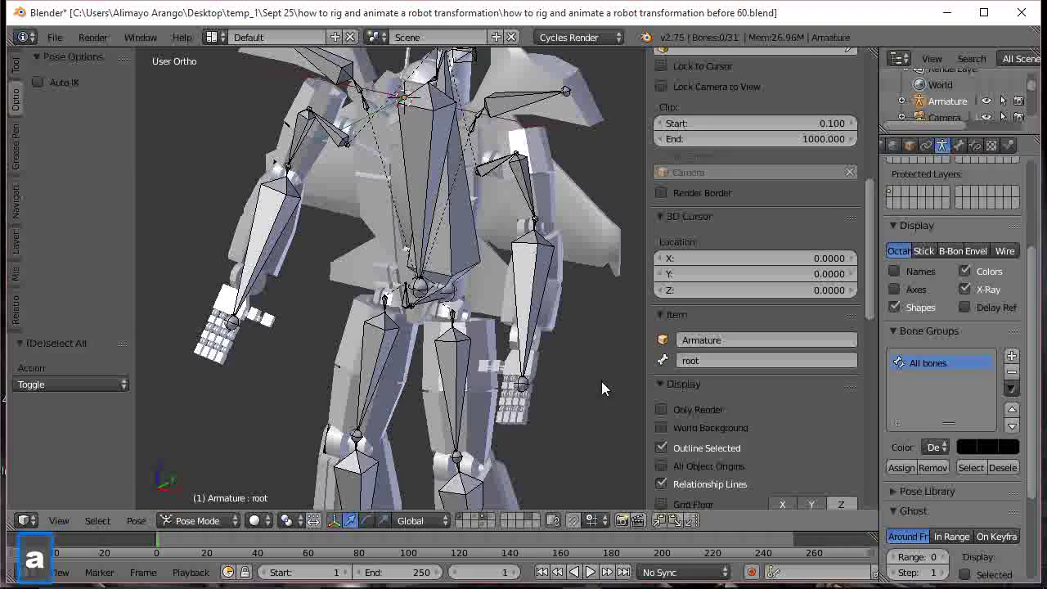
pyautogui.click(973, 469)
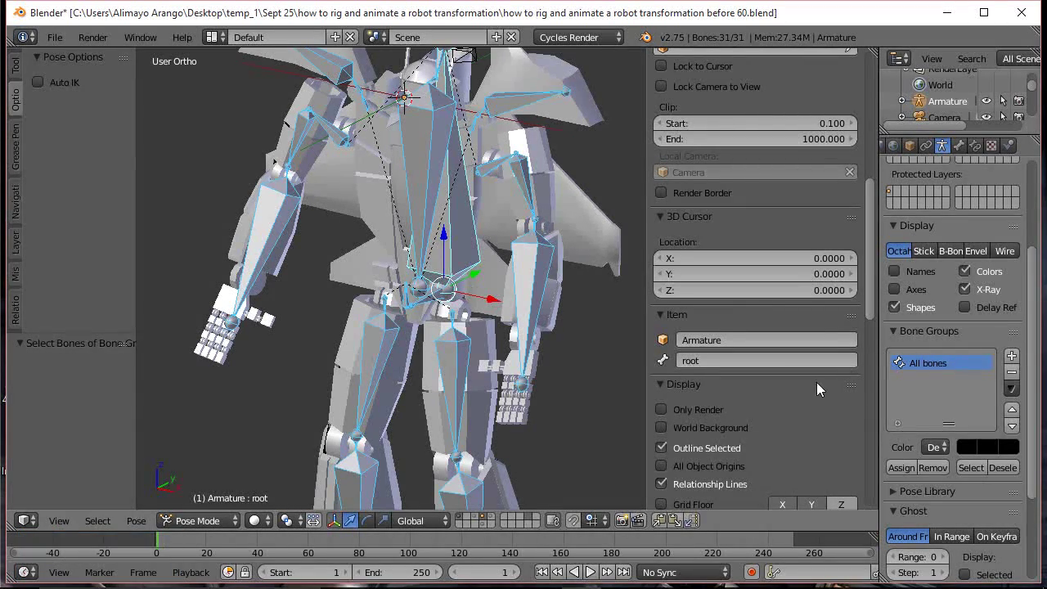
# Create a new pose library for the armature
pyautogui.moveTo(1030, 270); pyautogui.dragTo(1027, 340)
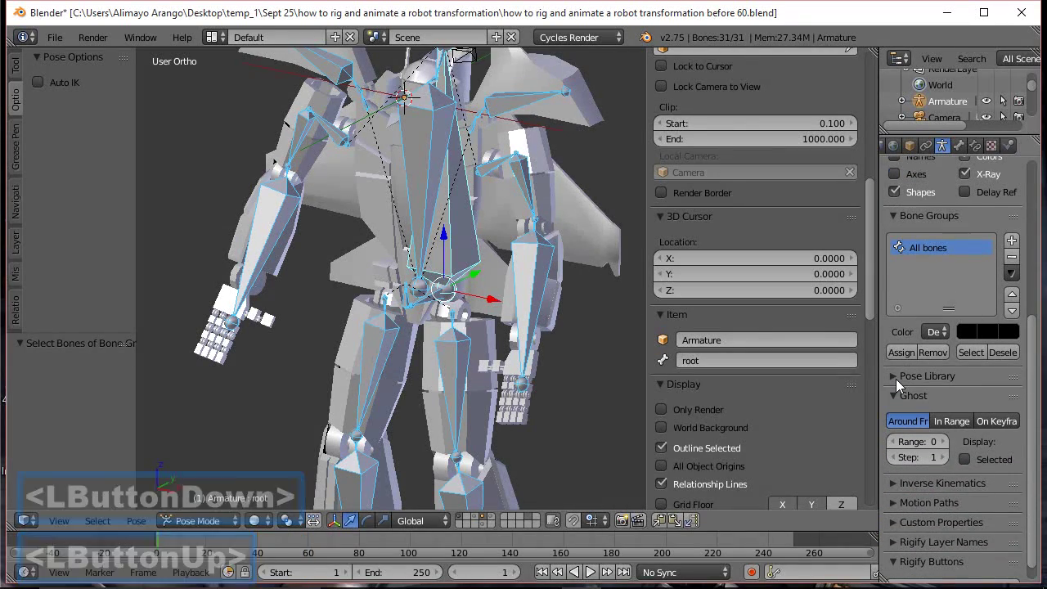
pyautogui.click(896, 379)
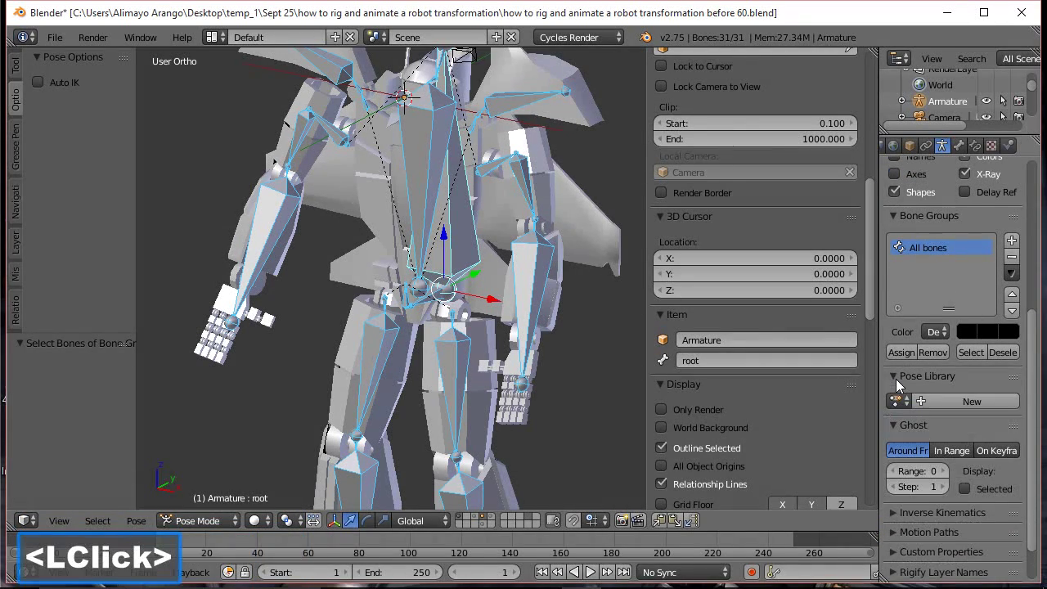
pyautogui.click(947, 400)
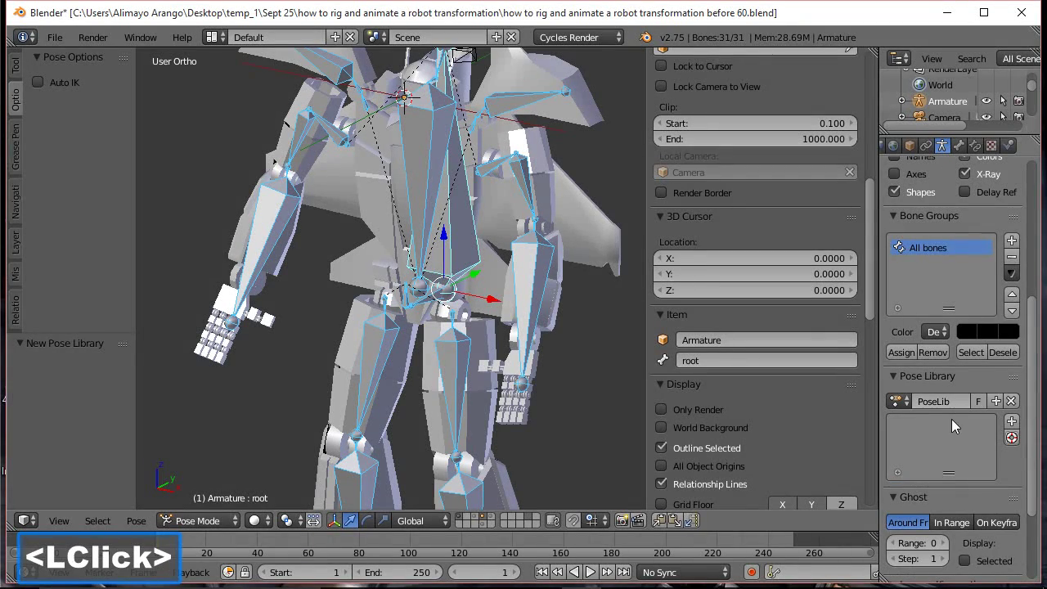
# Add the robot's current pose to the PoseLib library and name it "Robot mode 1"
pyautogui.click(1011, 423)
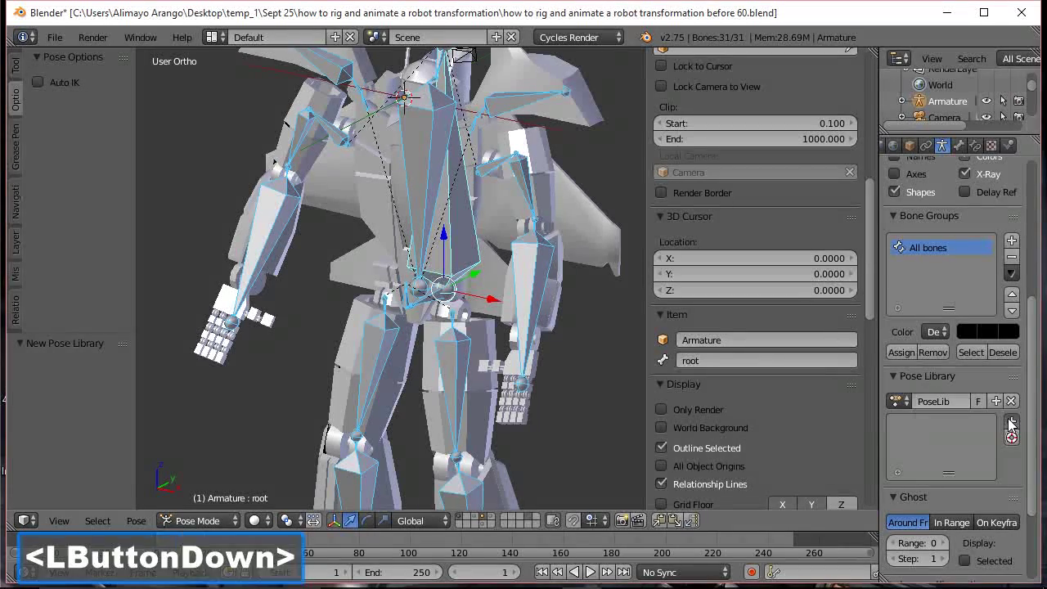
pyautogui.click(973, 421)
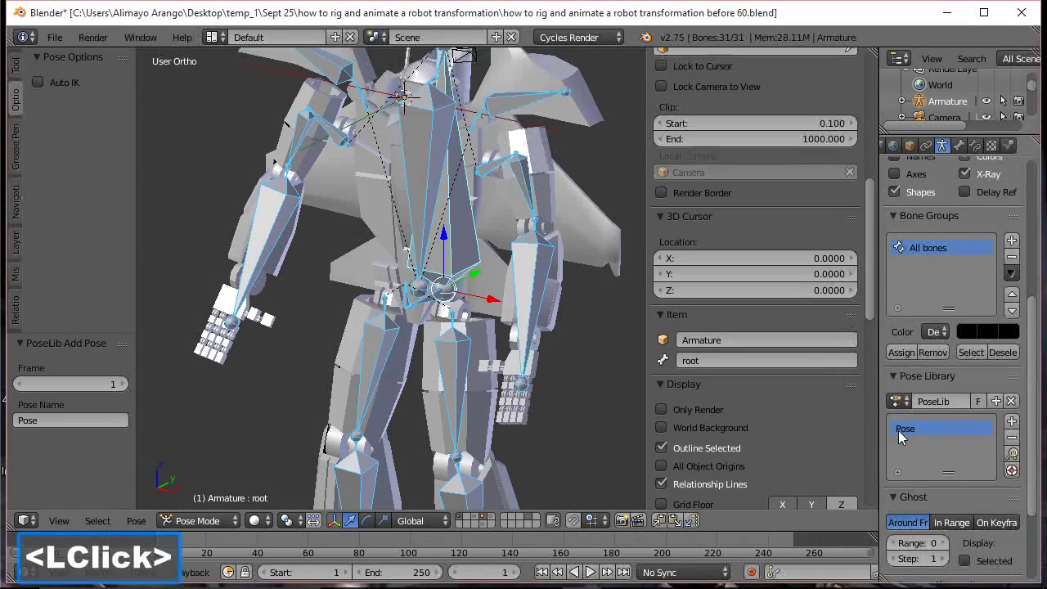
pyautogui.doubleClick(908, 427)
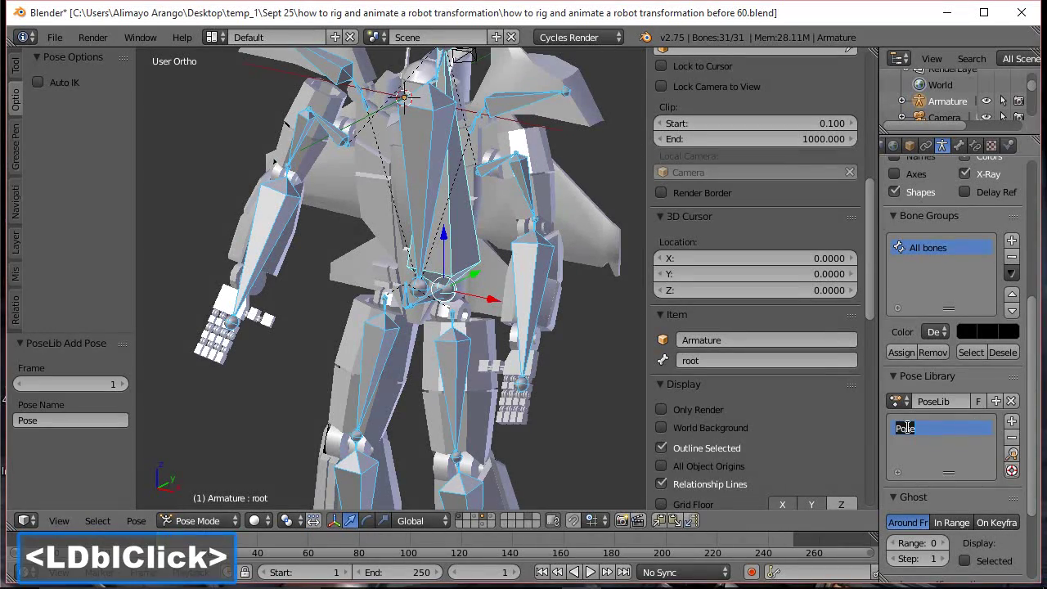
pyautogui.write('robo')
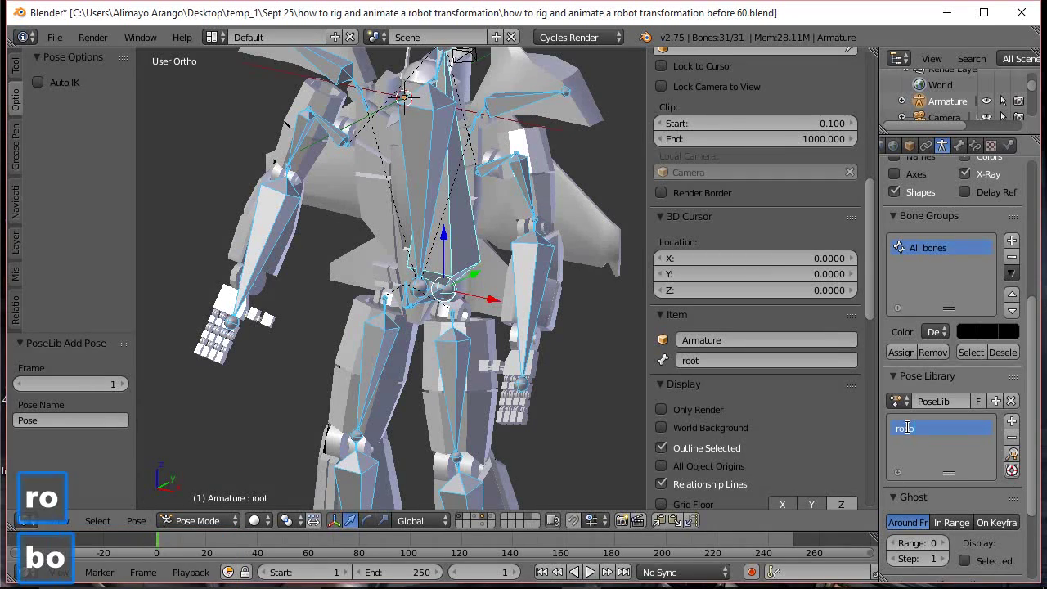
pyautogui.write('t mode')
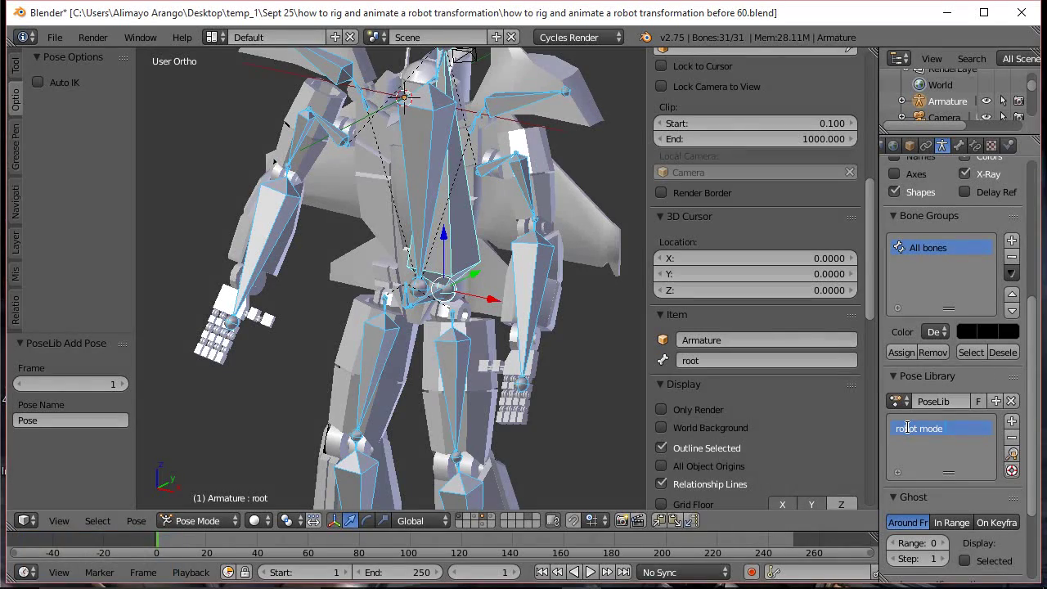
pyautogui.press('BackSpace')
pyautogui.press('BackSpace')
pyautogui.press('BackSpace')
pyautogui.press('BackSpace')
pyautogui.press('BackSpace')
pyautogui.press('BackSpace')
pyautogui.press('BackSpace')
pyautogui.press('BackSpace')
pyautogui.press('BackSpace')
pyautogui.press('BackSpace')
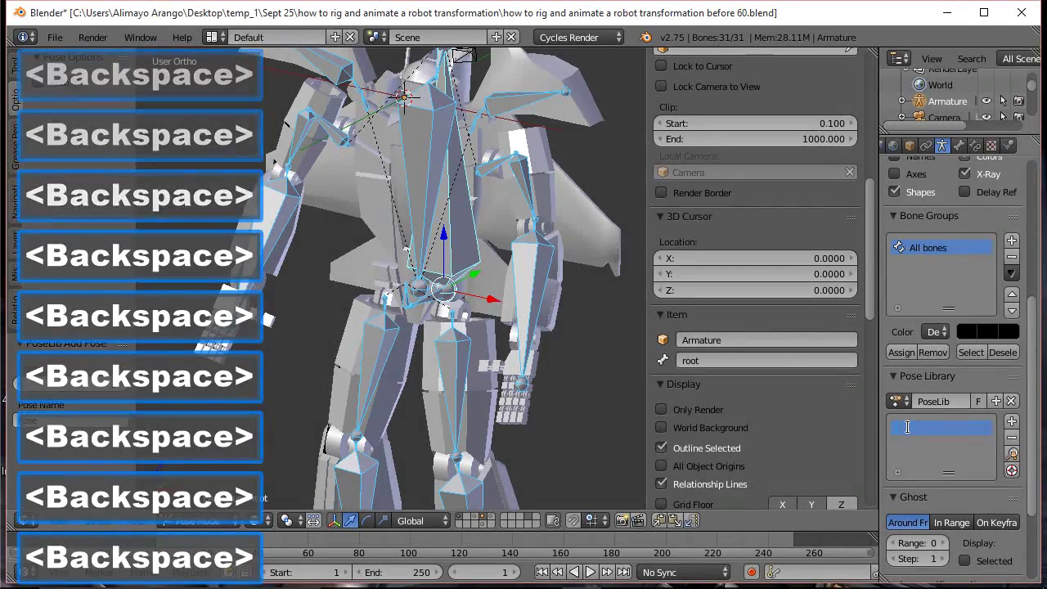
pyautogui.press('BackSpace')
pyautogui.write('Robot mode 1')
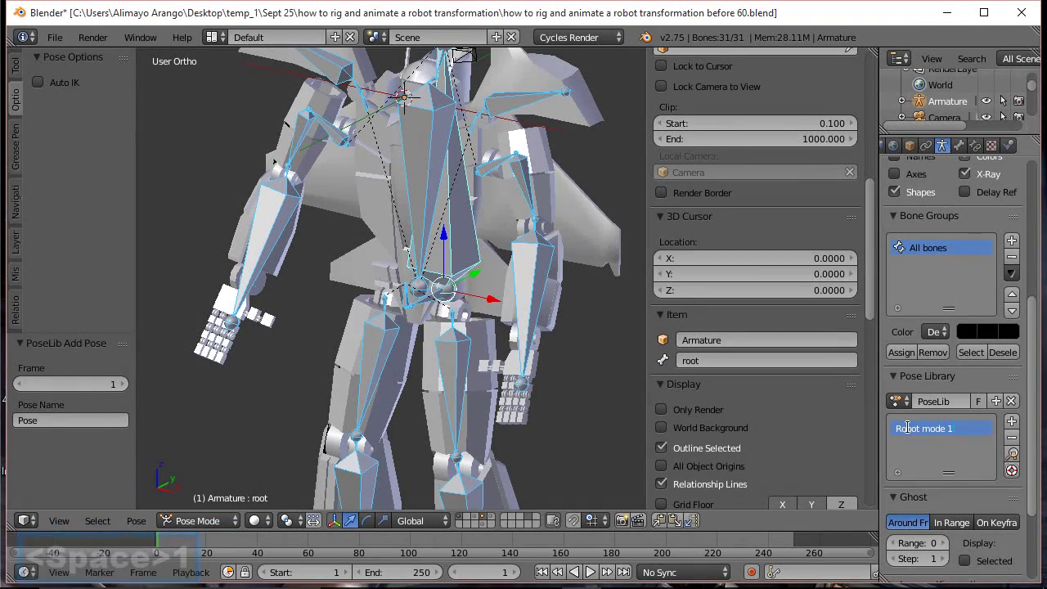
pyautogui.press('Return')
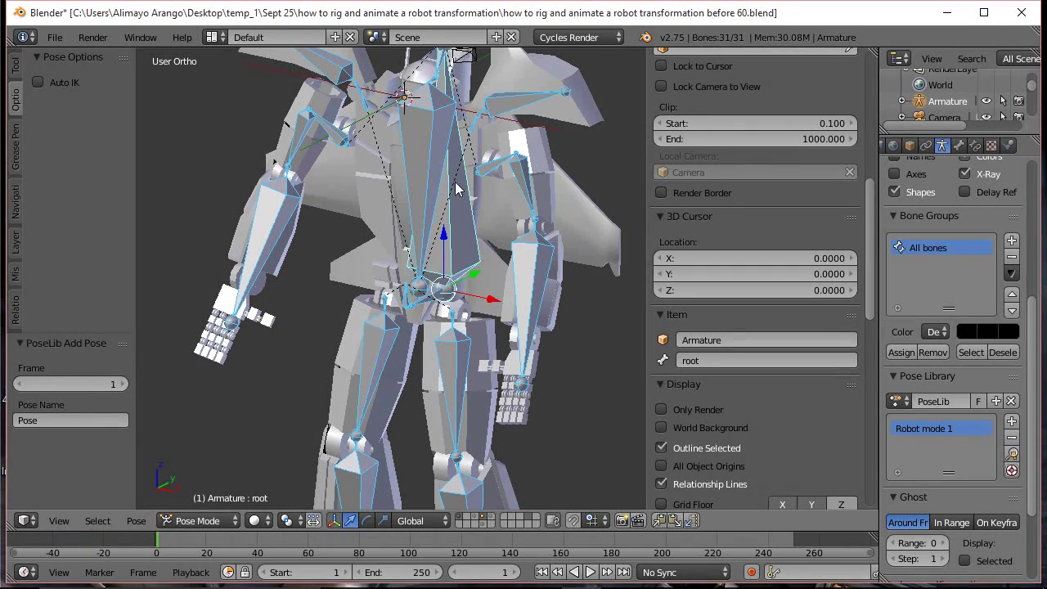
# Apply the Robot mode 1 pose and save the project as "how to rig and animate a robot transformation before 61.blend"
pyautogui.click(1013, 455)
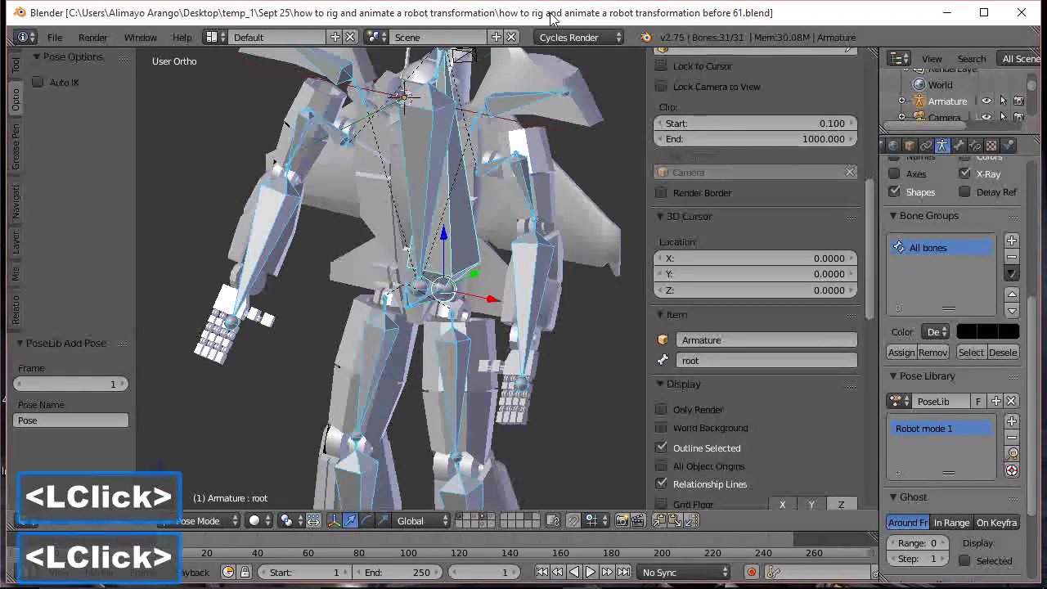
pyautogui.click(546, 139)
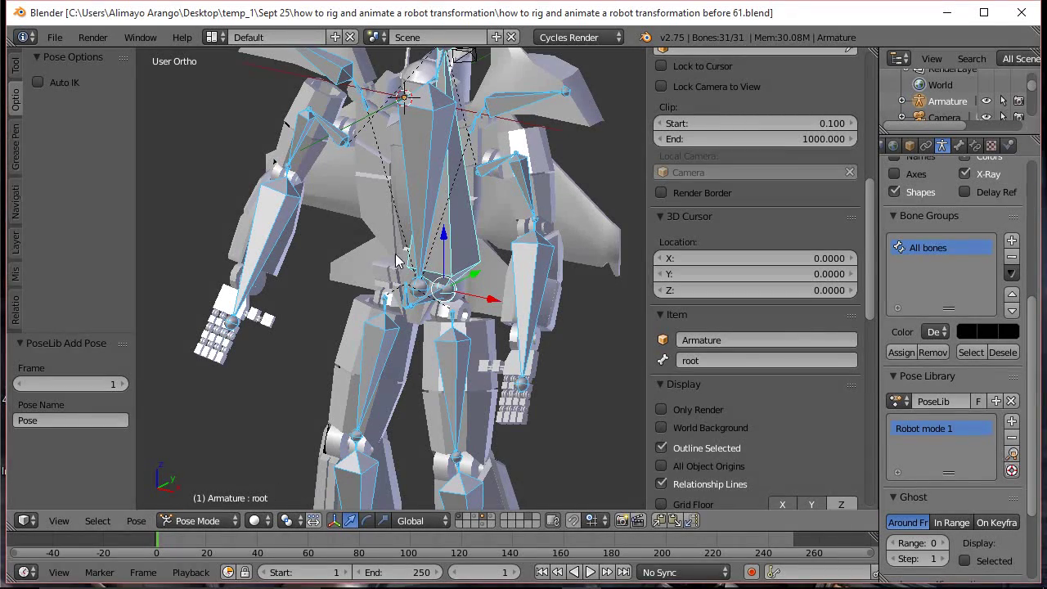
# Select the central cp bone in the torso and hide all unselected bones of the armature
pyautogui.click(426, 190)
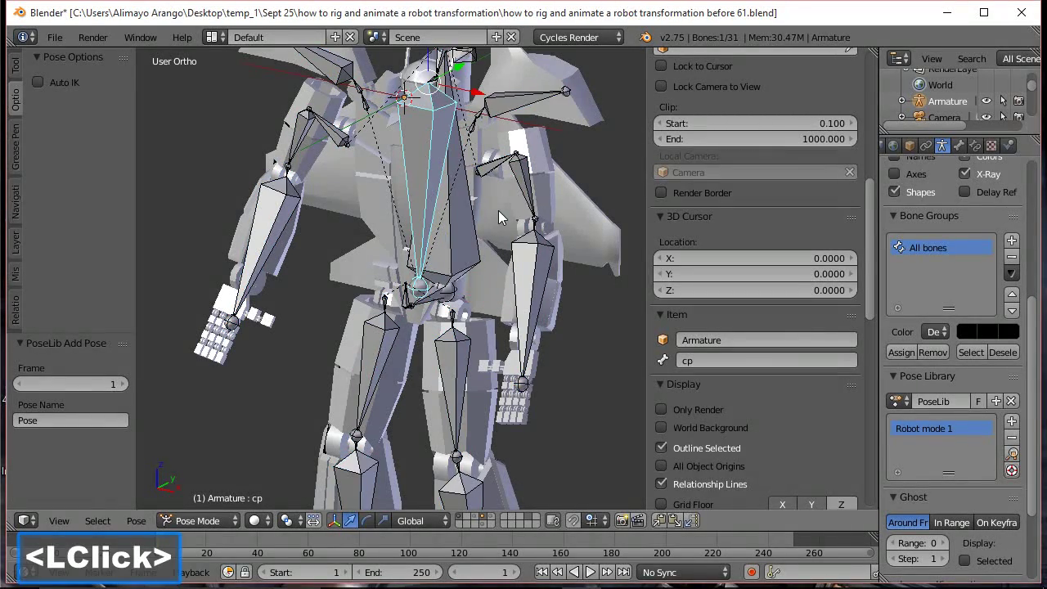
pyautogui.scroll(-2, 500, 216)
pyautogui.moveTo(570, 270); pyautogui.dragTo(518, 252, button='middle')
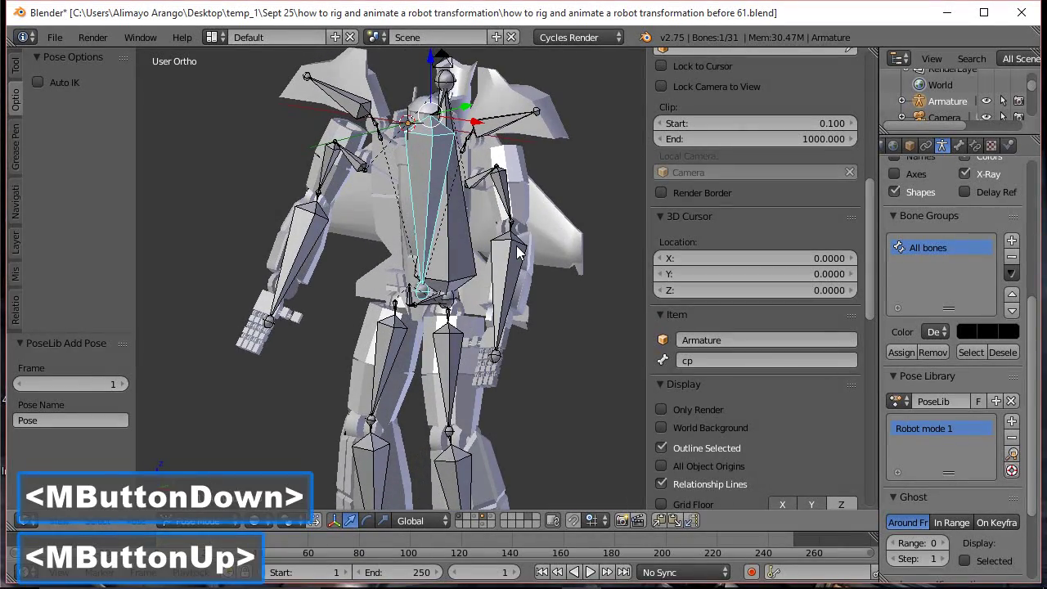
pyautogui.hotkey('shift', 'h')
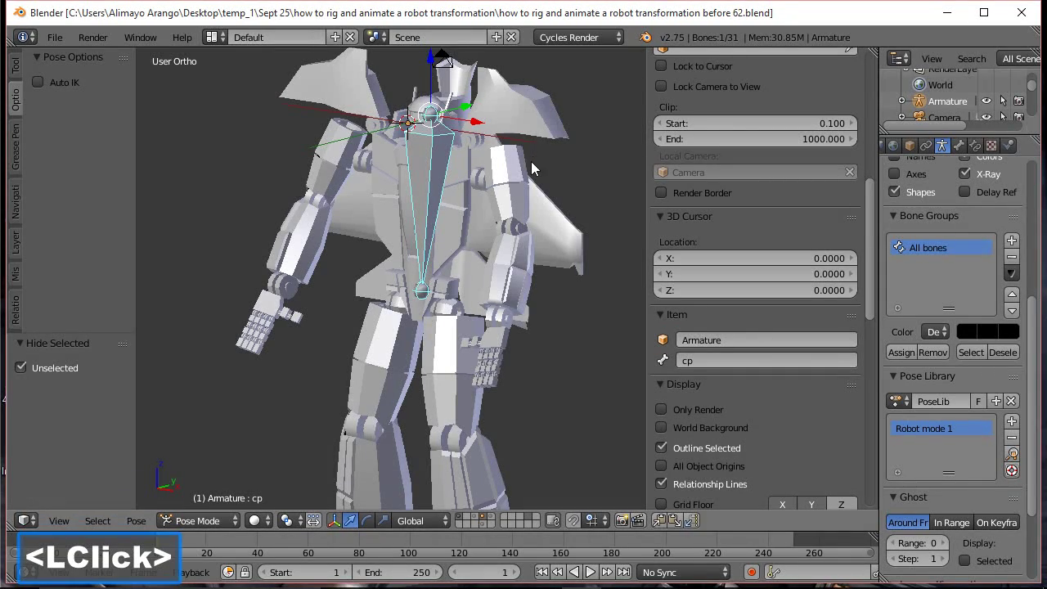
pyautogui.moveTo(516, 190); pyautogui.dragTo(452, 209, button='middle')
pyautogui.press('alt')
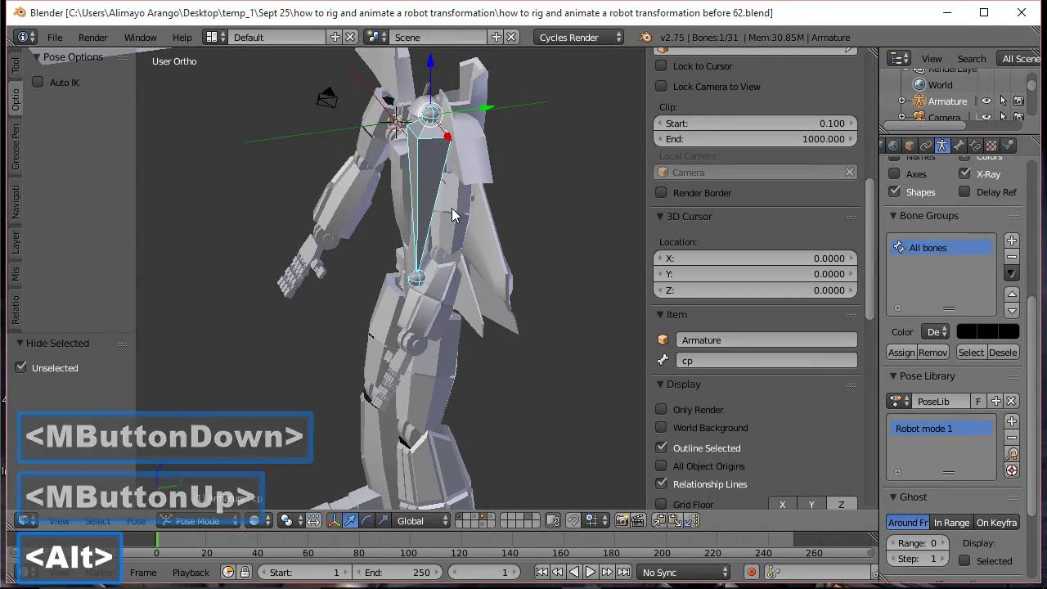
# Reveal all hidden bones and select the cp bone together with the two small bones above it
pyautogui.hotkey('alt', 'h')
pyautogui.moveTo(471, 224); pyautogui.dragTo(491, 211, button='middle')
pyautogui.click(429, 161)
pyautogui.scroll(2, 429, 161)
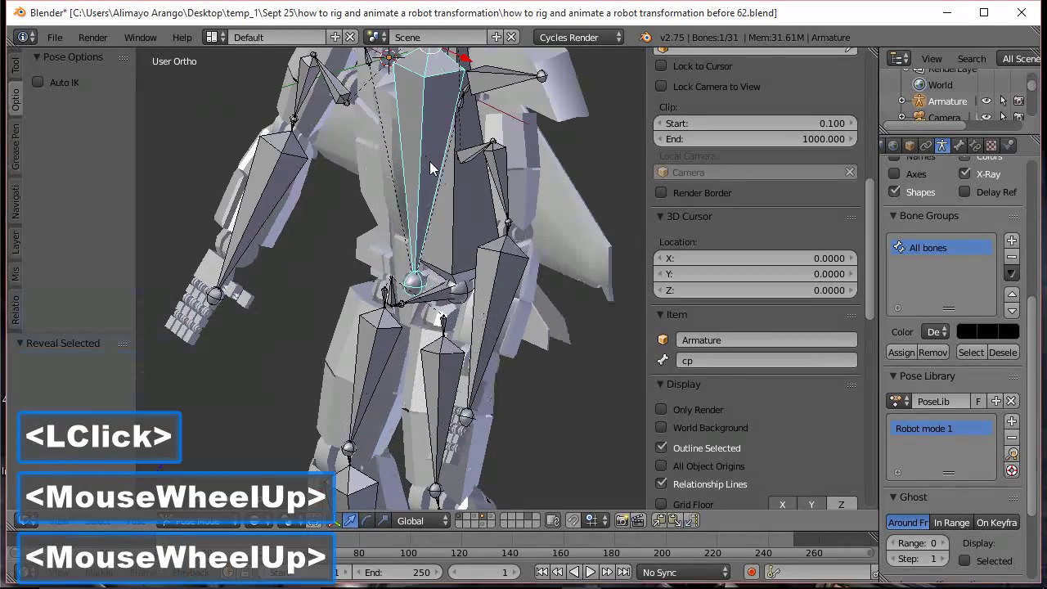
pyautogui.keyDown('shift'); pyautogui.moveTo(464, 155); pyautogui.dragTo(419, 379, button='middle'); pyautogui.keyUp('shift')
pyautogui.scroll(4, 419, 379)
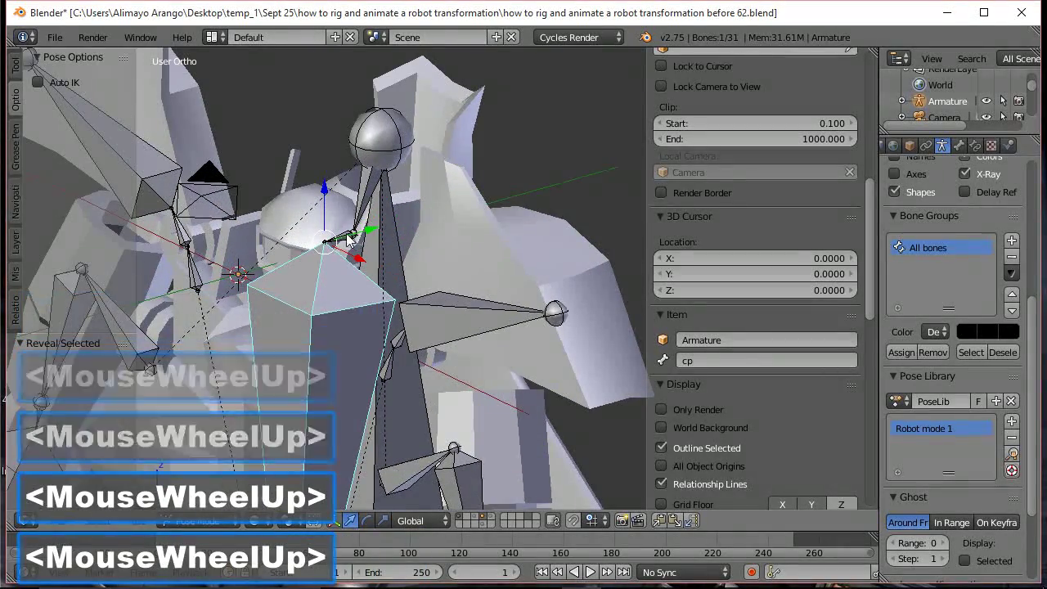
pyautogui.press('c')
pyautogui.click(350, 204)
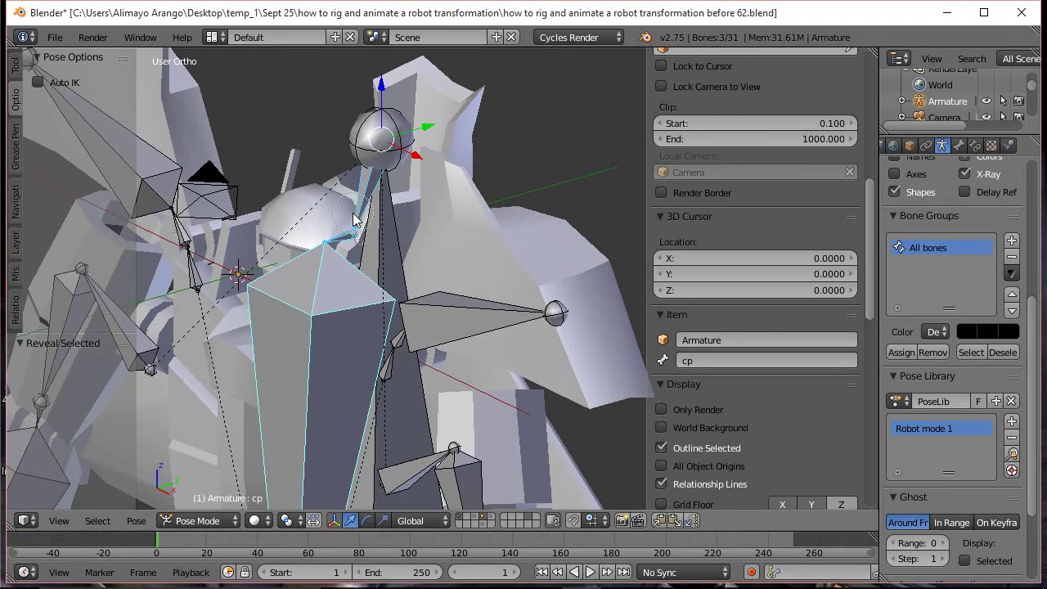
pyautogui.rightClick(354, 214)
pyautogui.scroll(-2, 413, 216)
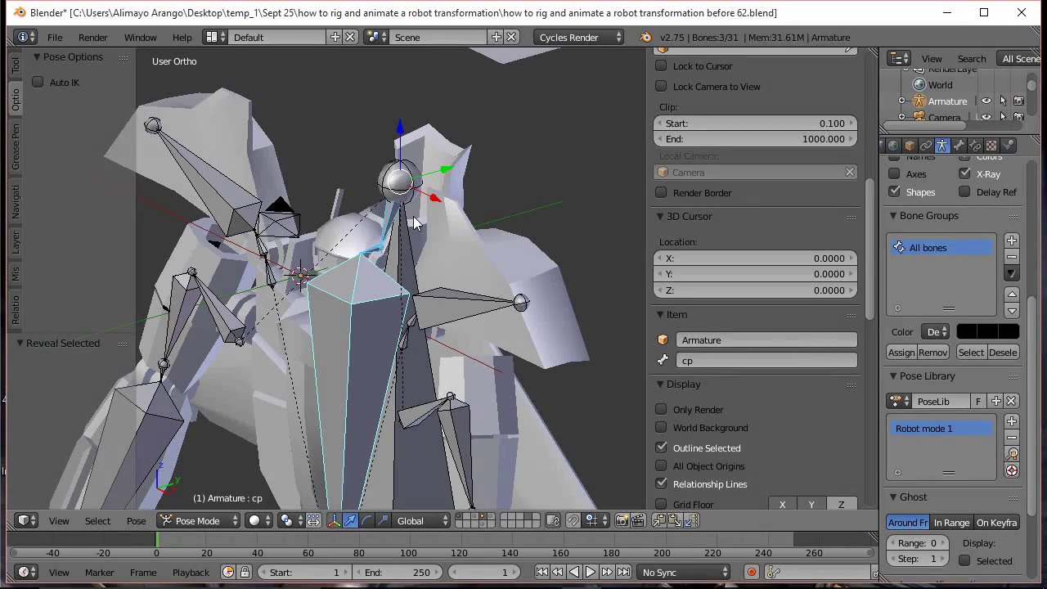
pyautogui.moveTo(386, 260); pyautogui.dragTo(417, 243, button='middle')
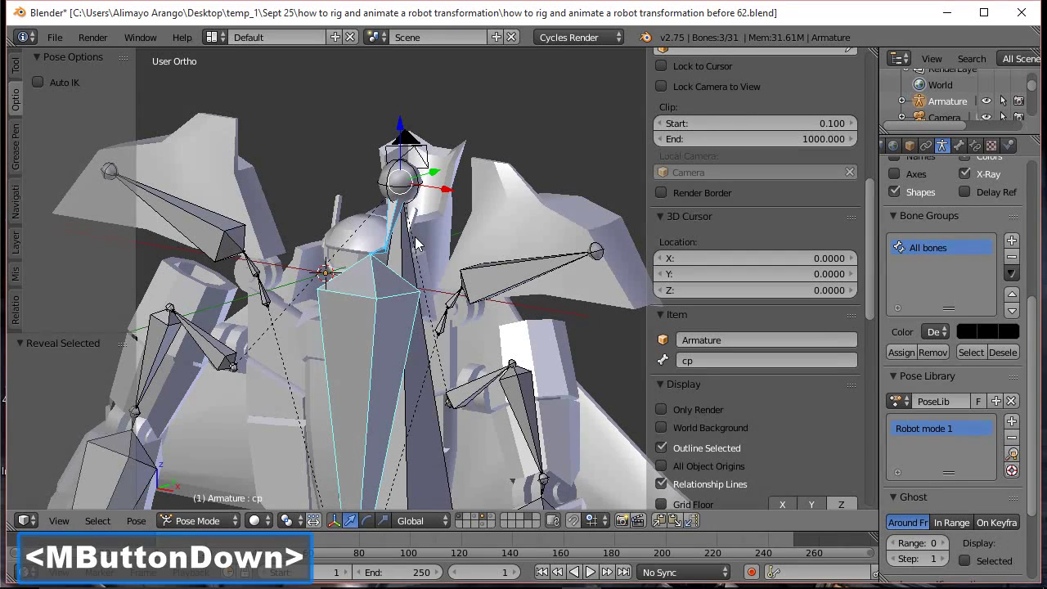
pyautogui.moveTo(417, 243); pyautogui.dragTo(417, 244, button='middle')
pyautogui.scroll(-1, 417, 244)
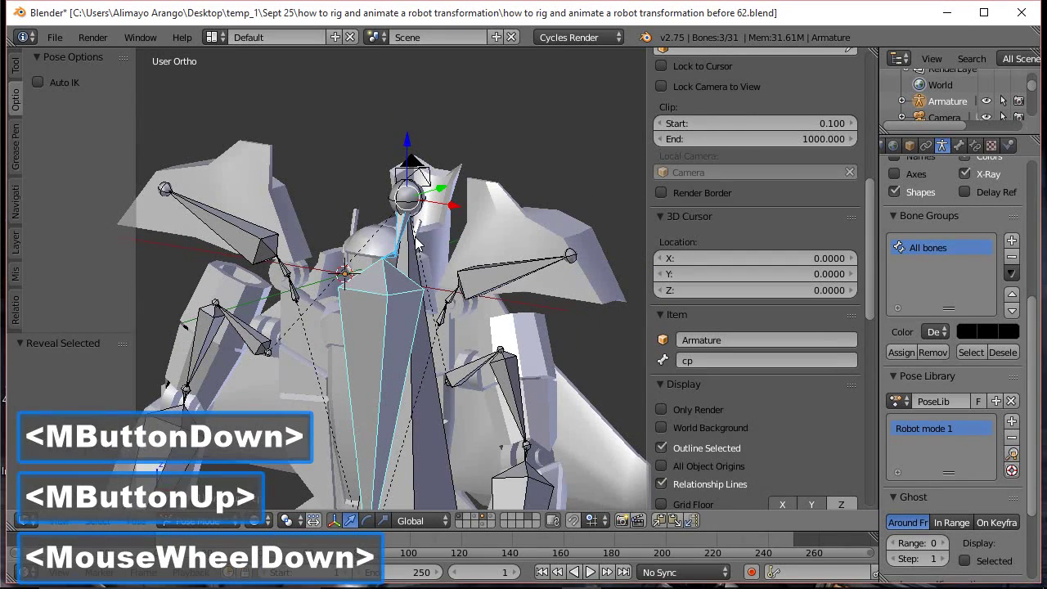
# Select the sh3.r bone, view its influence on the Cube mesh in Weight Paint mode, and put the mesh into Edit Mode
pyautogui.click(497, 279)
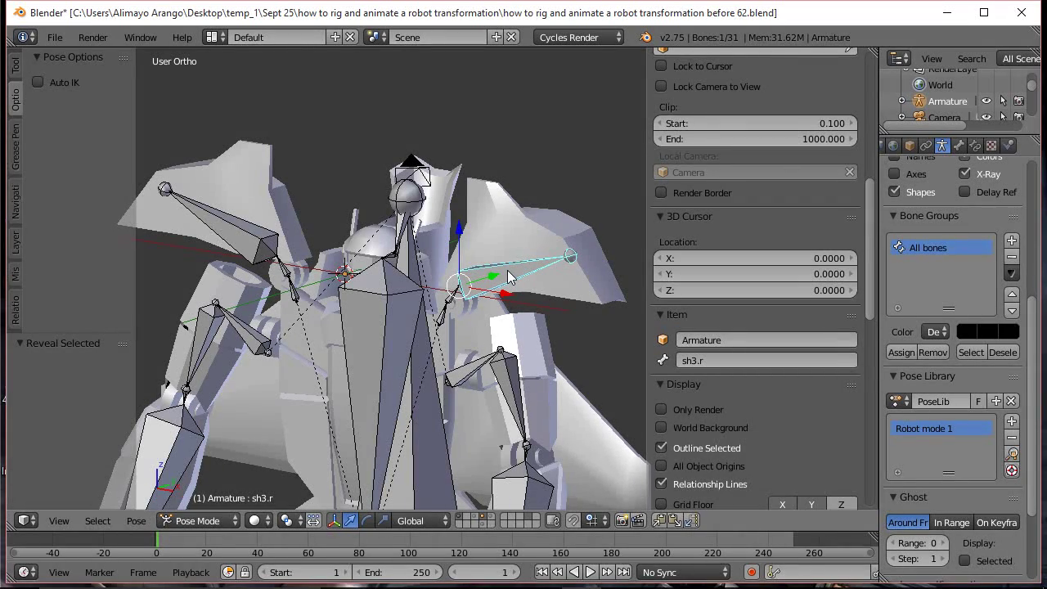
pyautogui.click(518, 229)
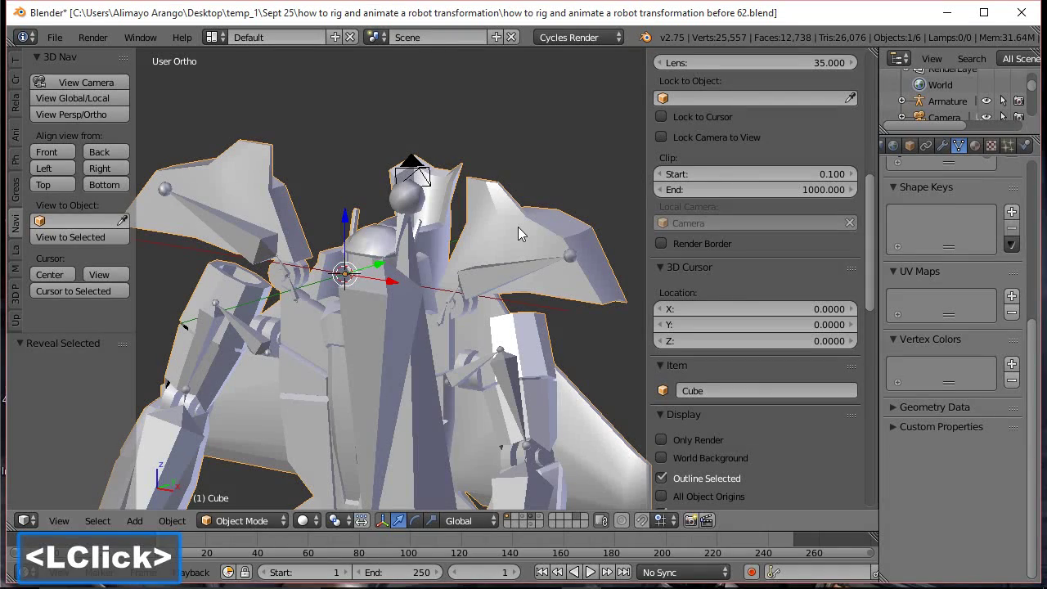
pyautogui.press('ctrl')
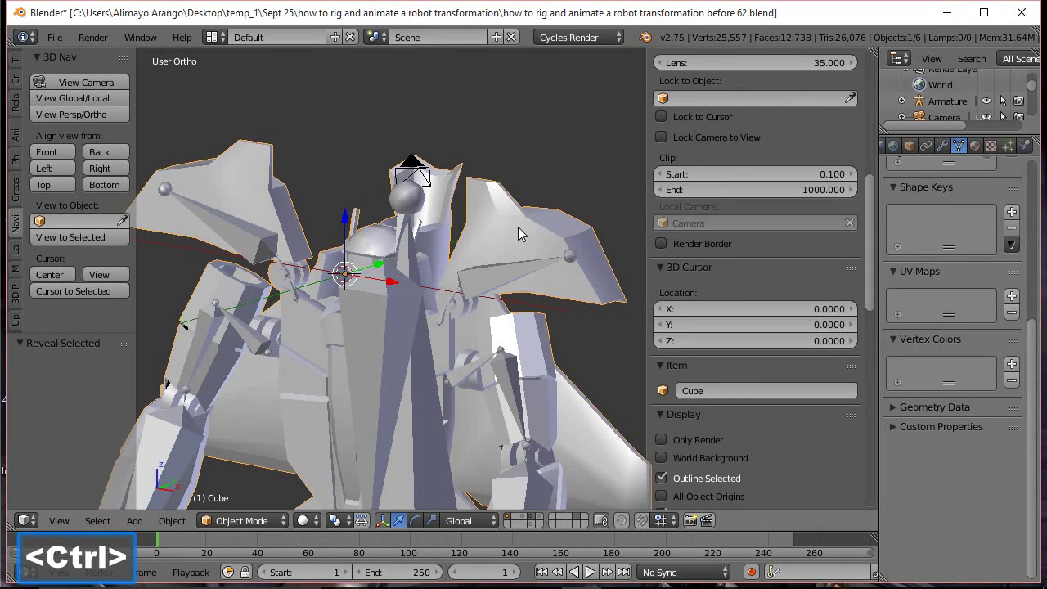
pyautogui.hotkey('ctrl', 'Tab')
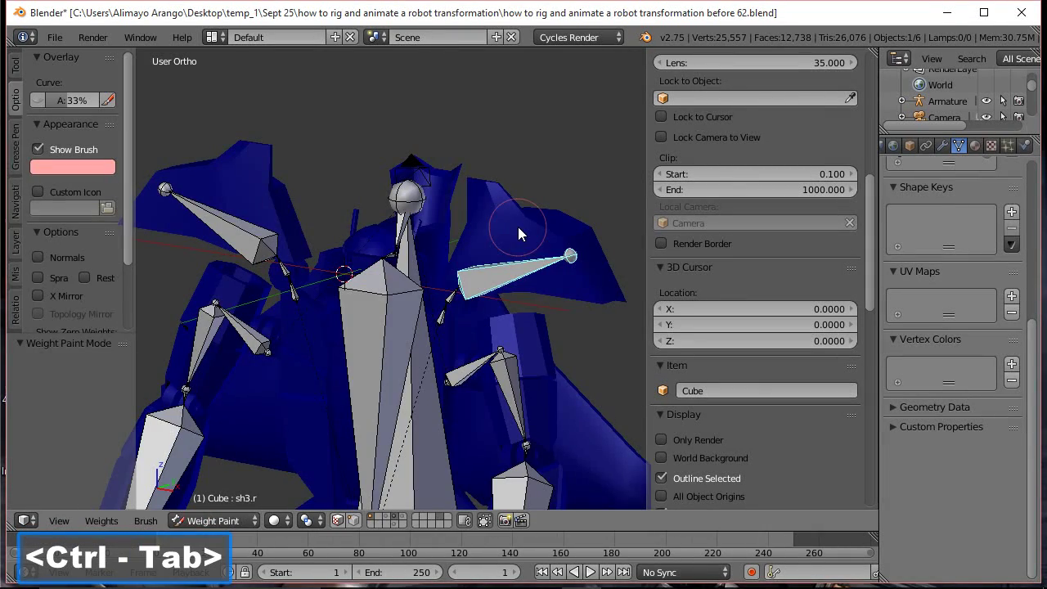
pyautogui.click(244, 525)
pyautogui.click(205, 479)
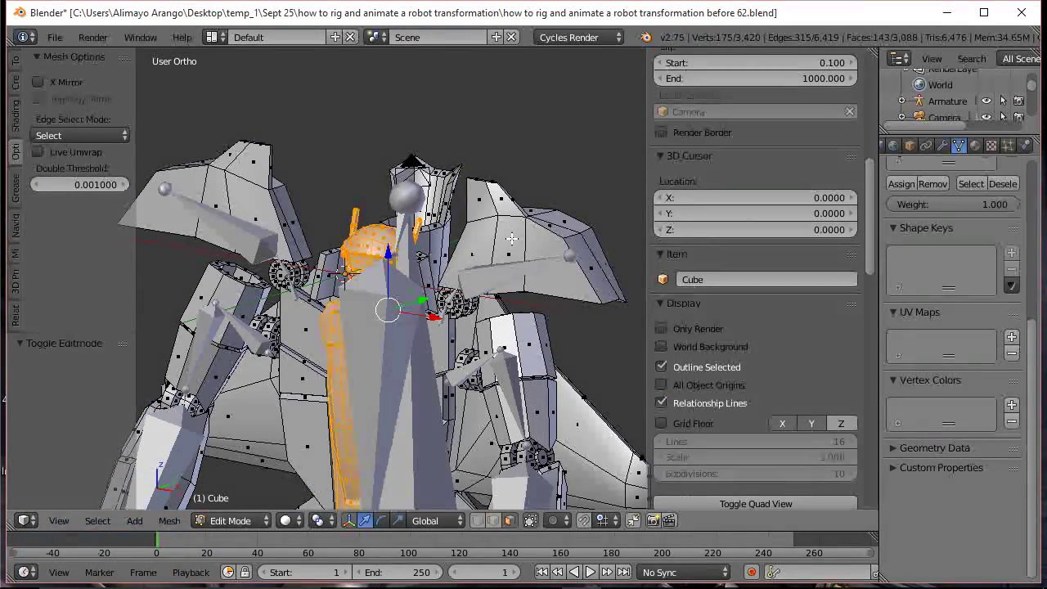
# Select only the linked shoulder armour piece around the sh3.r bone and assign it to the sh3.r vertex group with weight 1.000
pyautogui.press('a')
pyautogui.moveTo(1035, 339); pyautogui.dragTo(1037, 194)
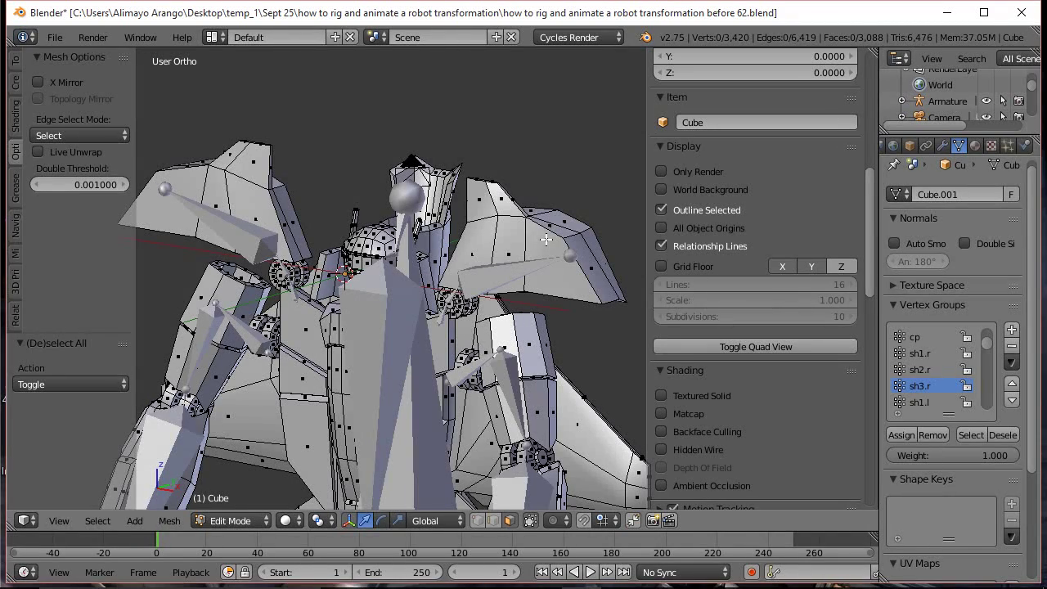
pyautogui.press('l')
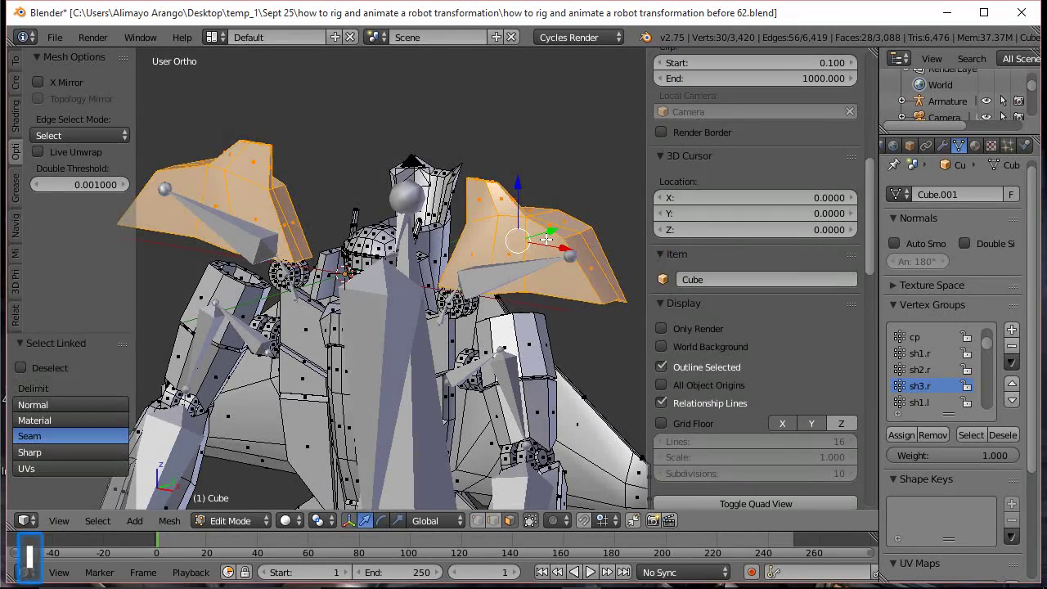
pyautogui.click(907, 439)
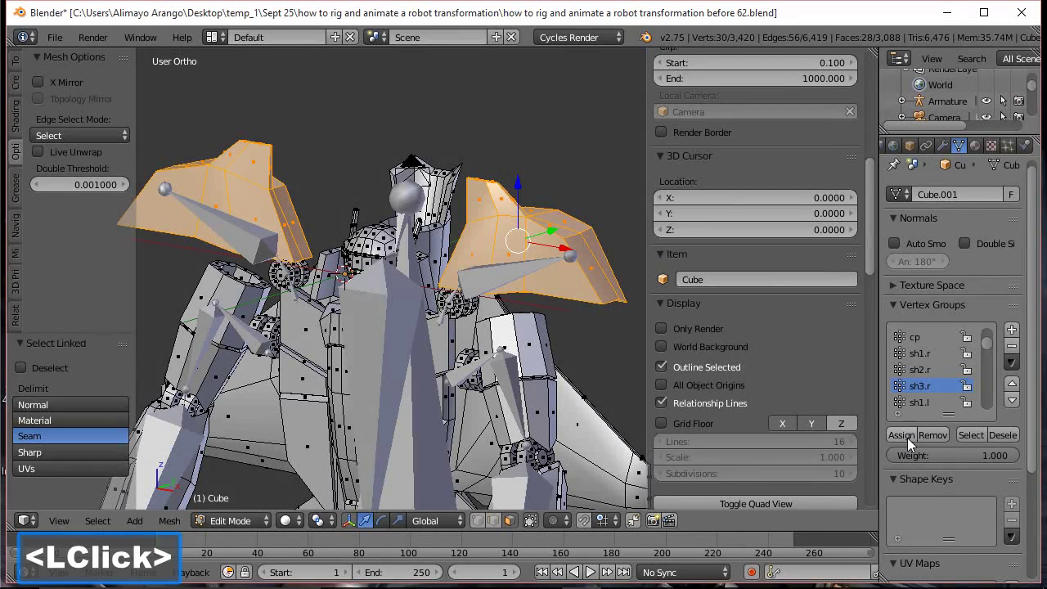
# Return the mesh to Object Mode and select the armature's sh3.r bone for posing
pyautogui.click(258, 521)
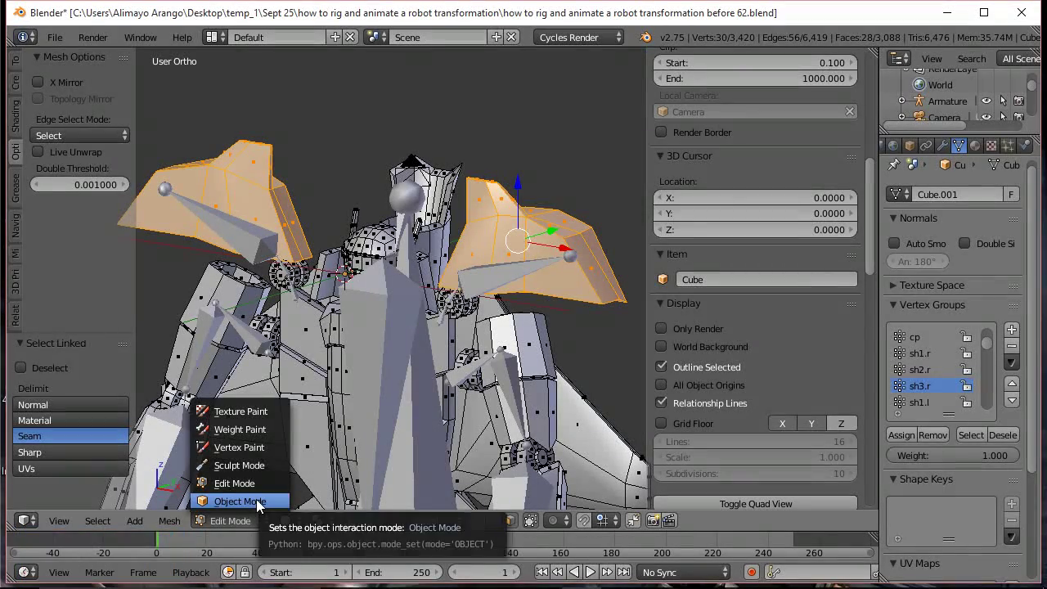
pyautogui.click(272, 521)
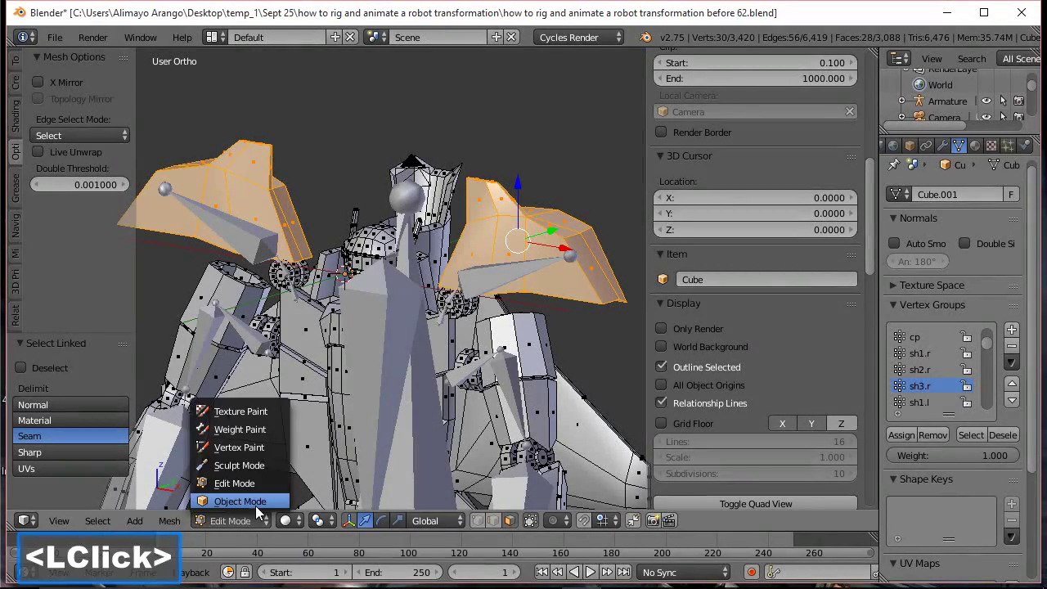
pyautogui.doubleClick(255, 505)
pyautogui.click(499, 276)
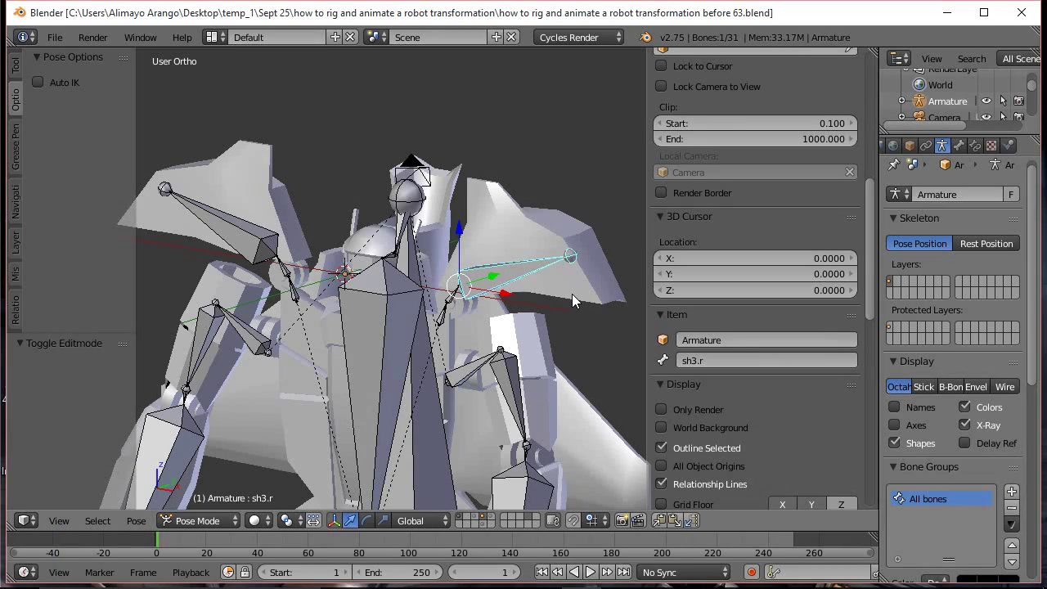
# Test the sh3.r bone's rotation, cancel it, and save the project as "how to rig and animate a robot transformation before 64.blend"
pyautogui.press('r')
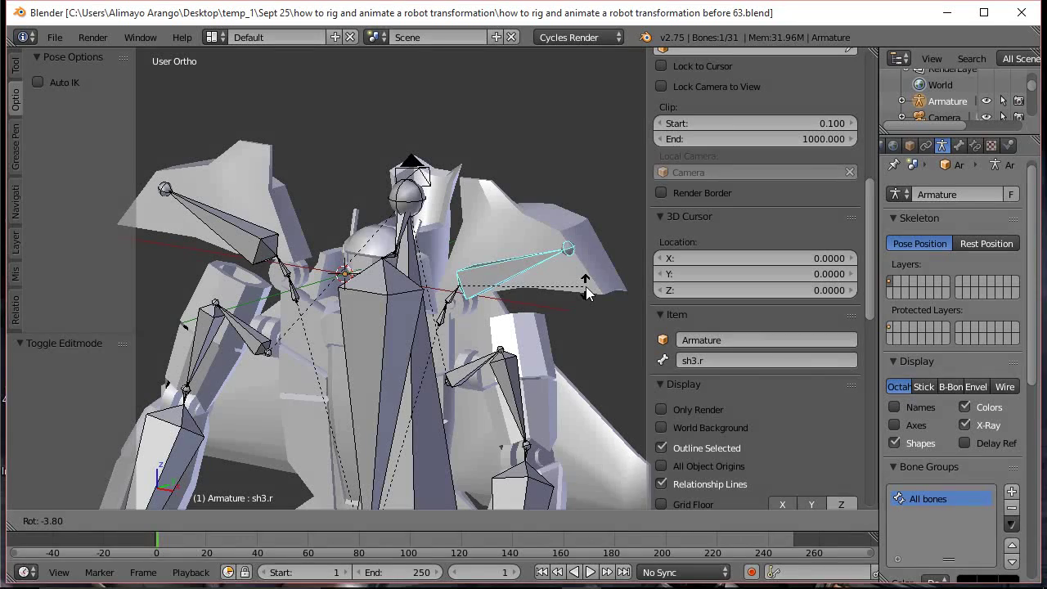
pyautogui.rightClick(583, 291)
pyautogui.click(544, 40)
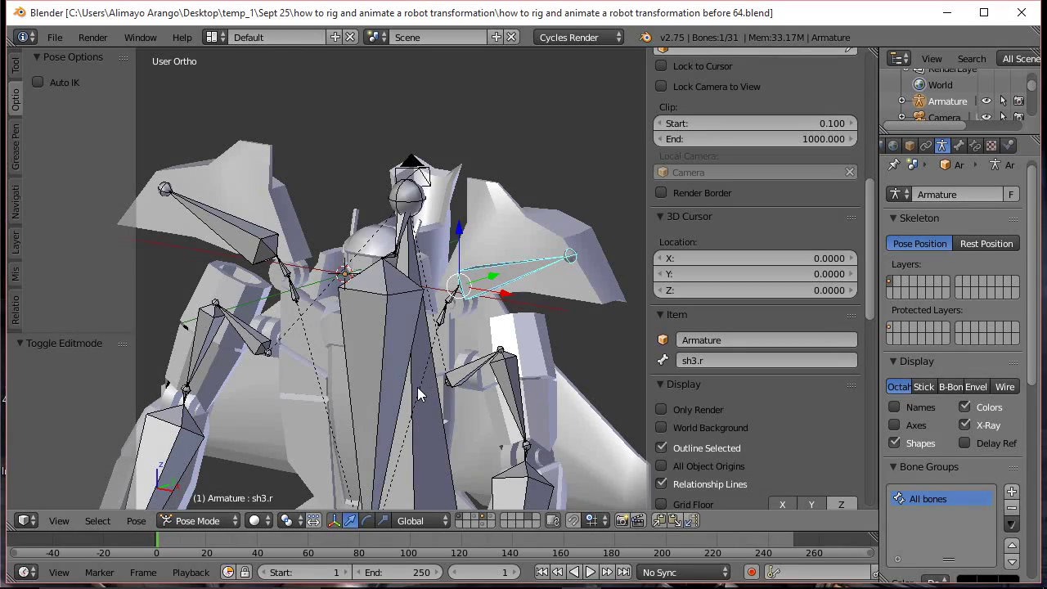
# Rotate the cp3 bone about -148.4° about the global X axis and save the project as "how to rig and animate a robot transformation before 65.blend"
pyautogui.click(394, 363)
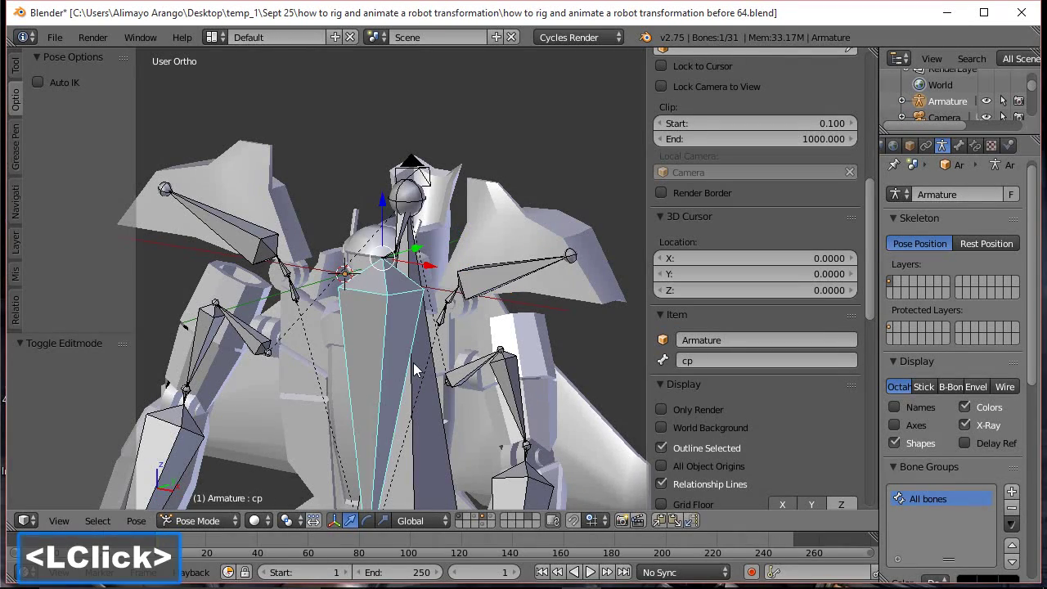
pyautogui.scroll(-1, 415, 364)
pyautogui.moveTo(507, 416); pyautogui.dragTo(428, 273, button='middle')
pyautogui.click(415, 234)
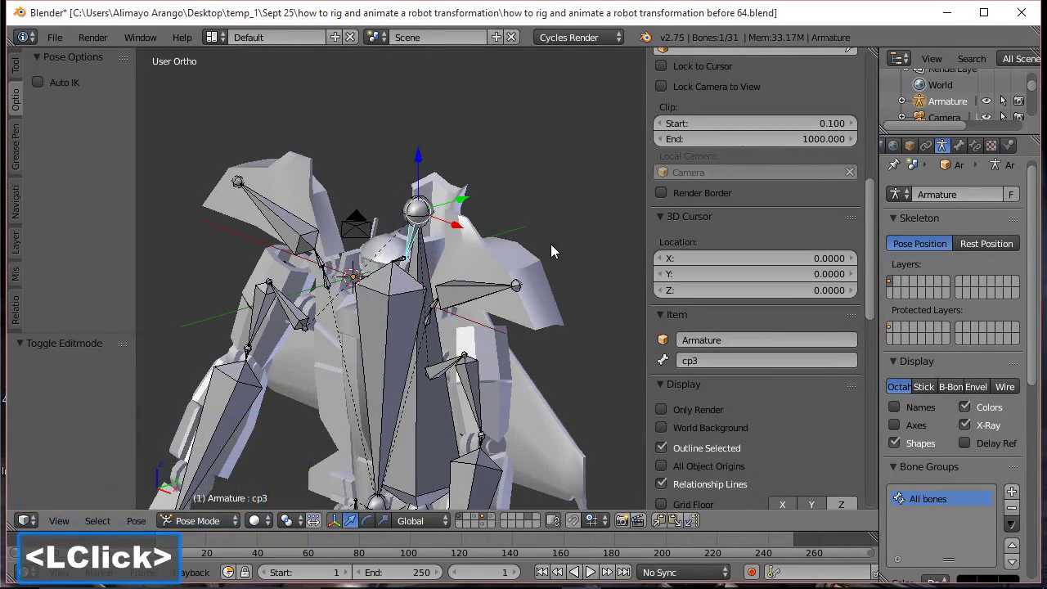
pyautogui.press('r')
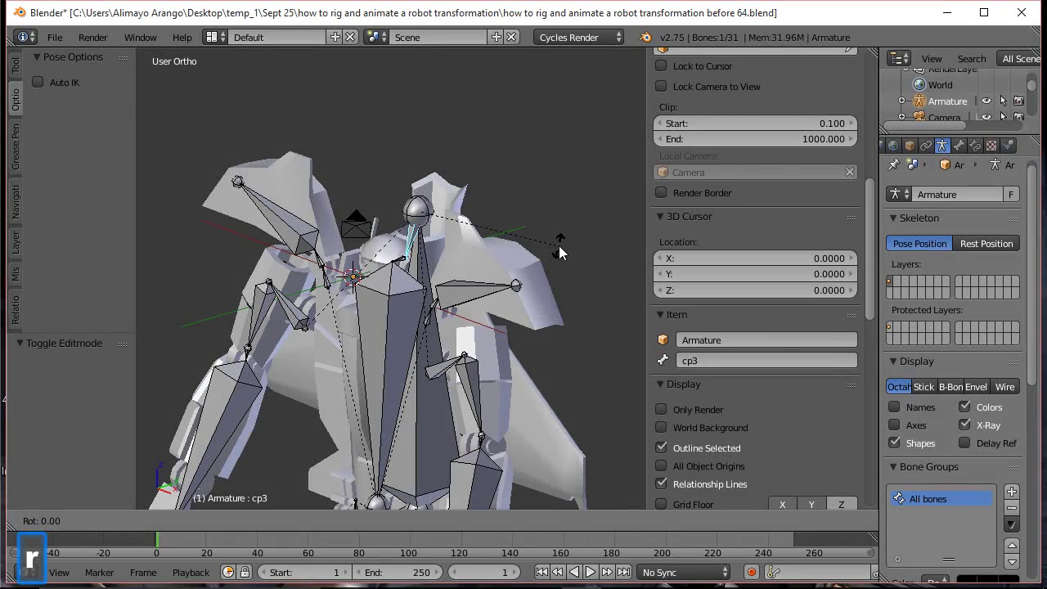
pyautogui.press('x')
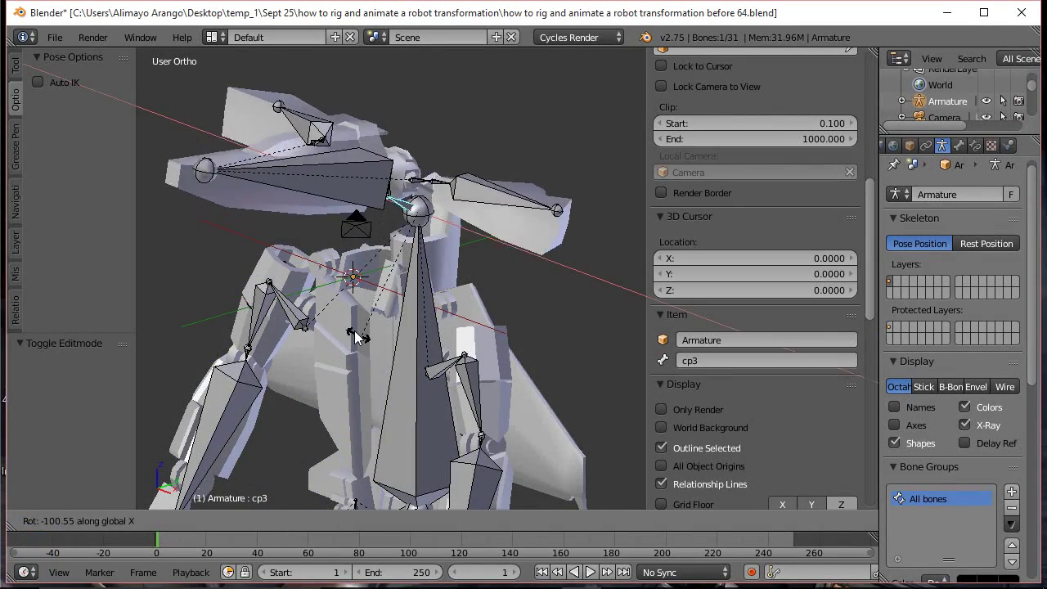
pyautogui.click(373, 231)
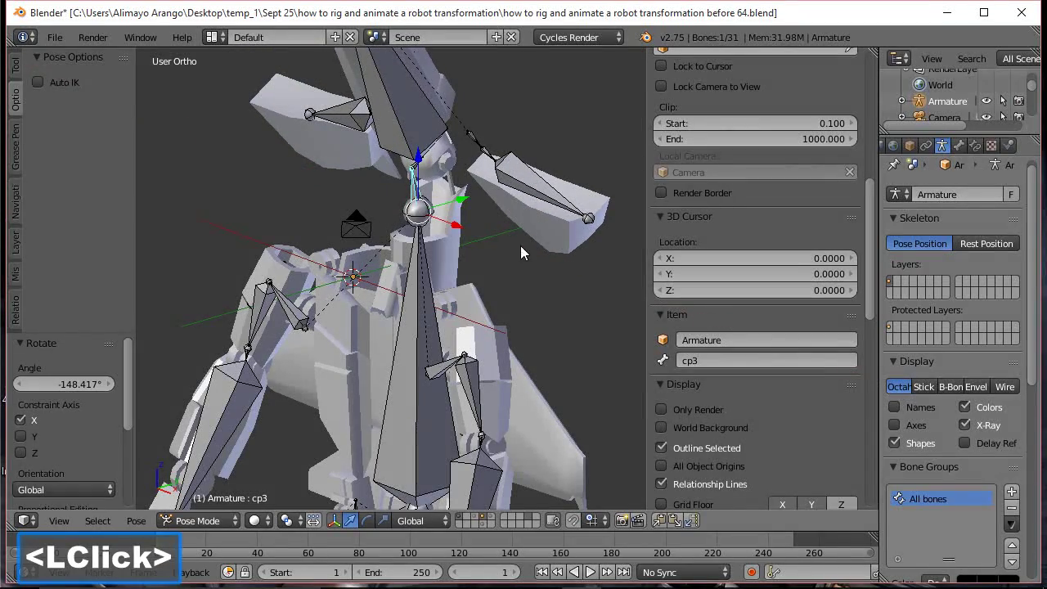
pyautogui.moveTo(540, 262); pyautogui.dragTo(368, 282, button='middle')
pyautogui.click(423, 20)
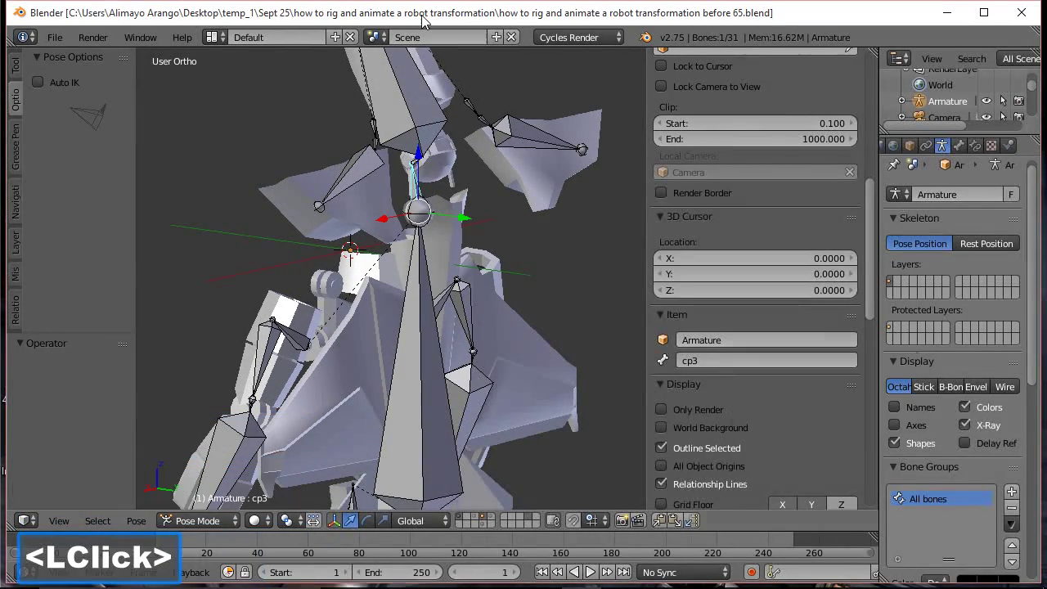
# Hide the large vertical bone directly below the cp3 bone
pyautogui.click(415, 382)
pyautogui.press('h')
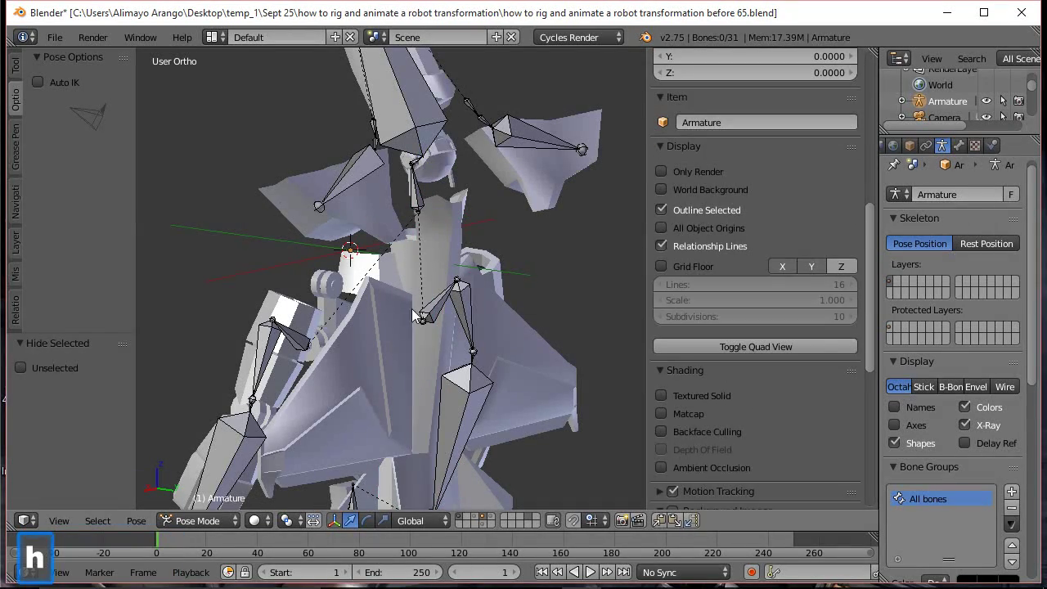
pyautogui.moveTo(361, 278); pyautogui.dragTo(413, 272, button='middle')
pyautogui.moveTo(441, 212); pyautogui.dragTo(425, 206, button='middle')
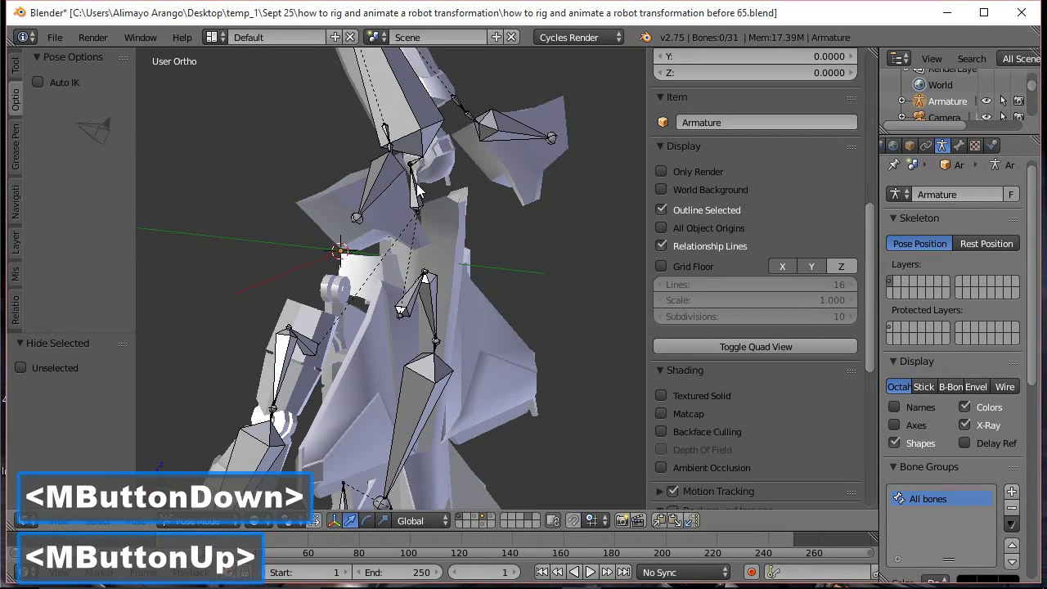
# Rotate the cp3 bone about -56.6° about the global X axis
pyautogui.click(416, 191)
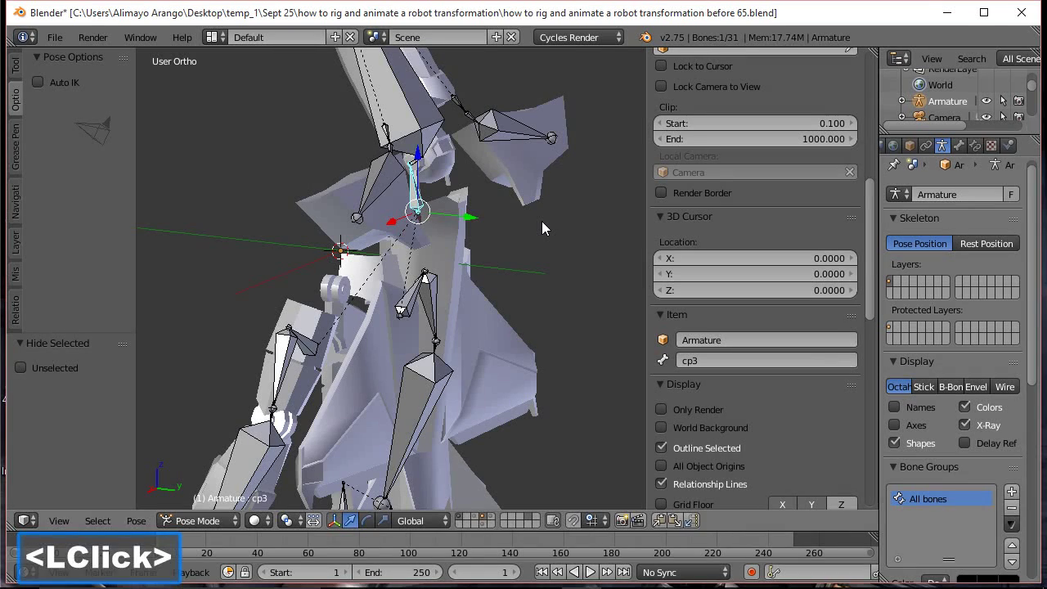
pyautogui.press('r')
pyautogui.press('x')
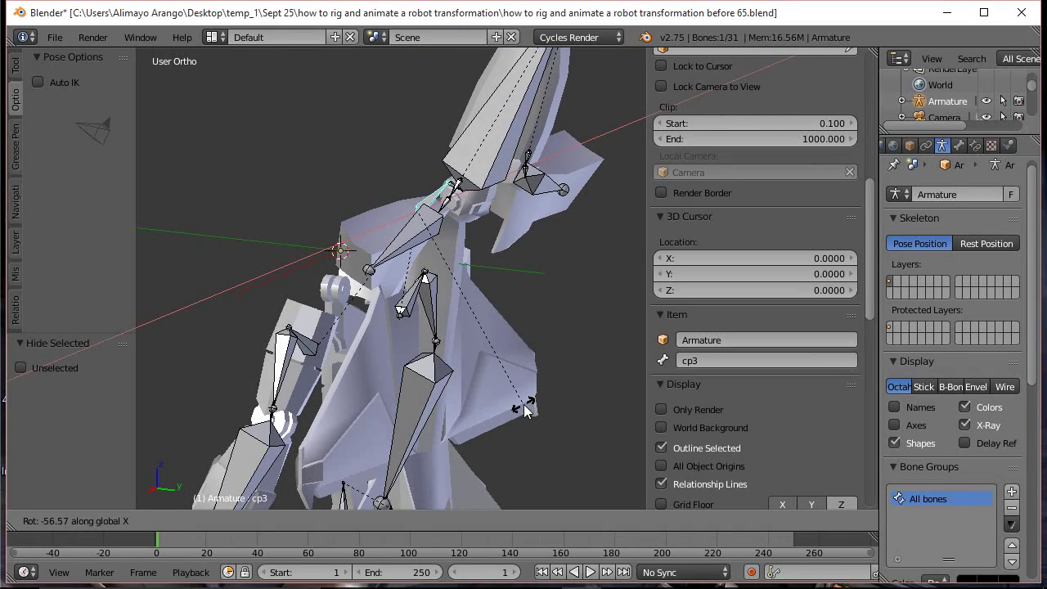
pyautogui.click(520, 378)
pyautogui.moveTo(520, 378); pyautogui.dragTo(527, 242, button='middle')
pyautogui.scroll(1, 523, 233)
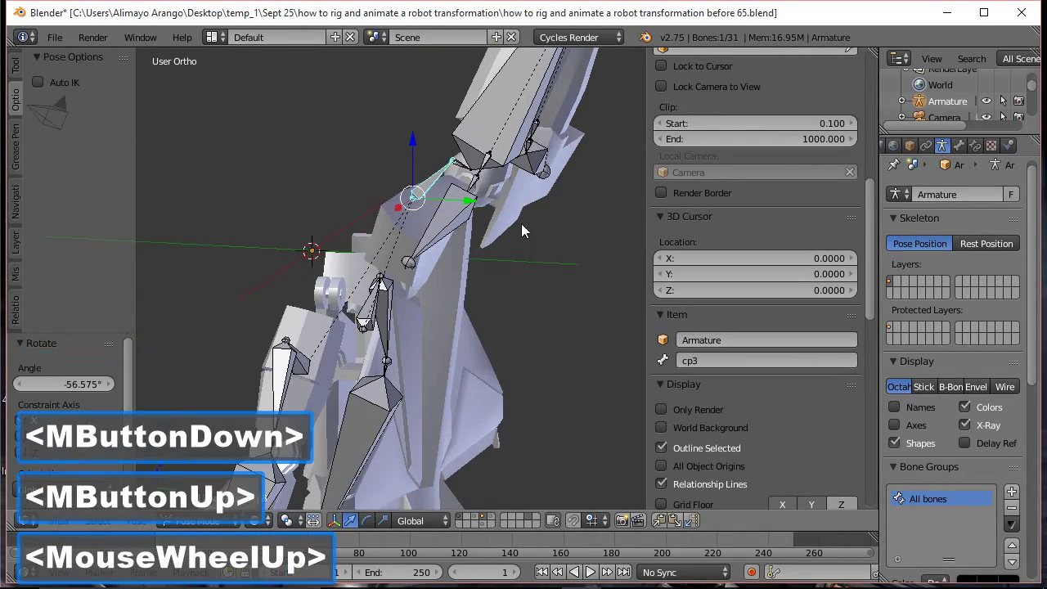
# Rotate the cp2 bone about 26.3° about the global X axis
pyautogui.click(458, 168)
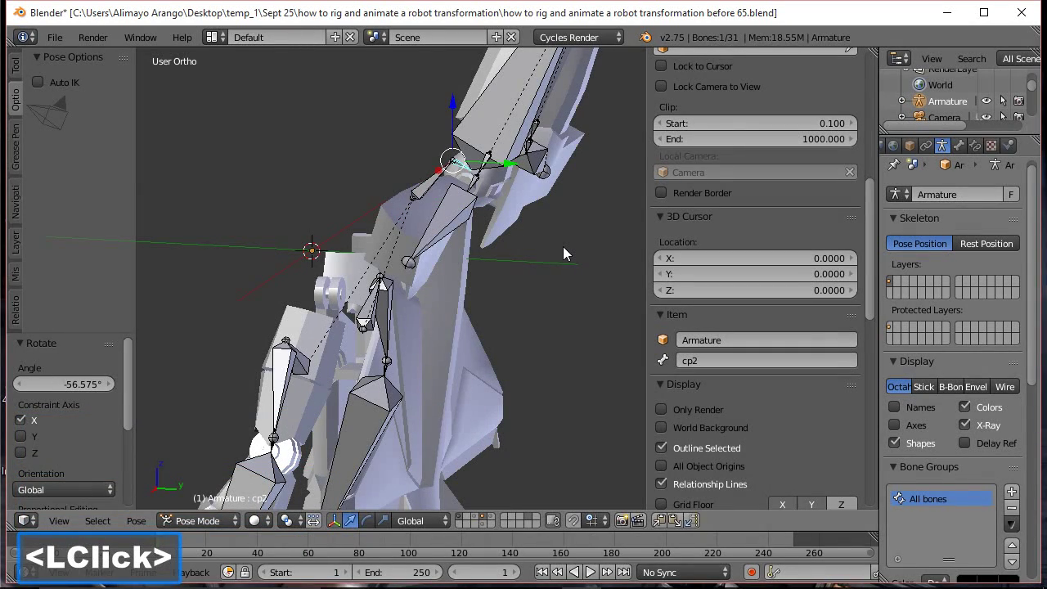
pyautogui.press('r')
pyautogui.press('x')
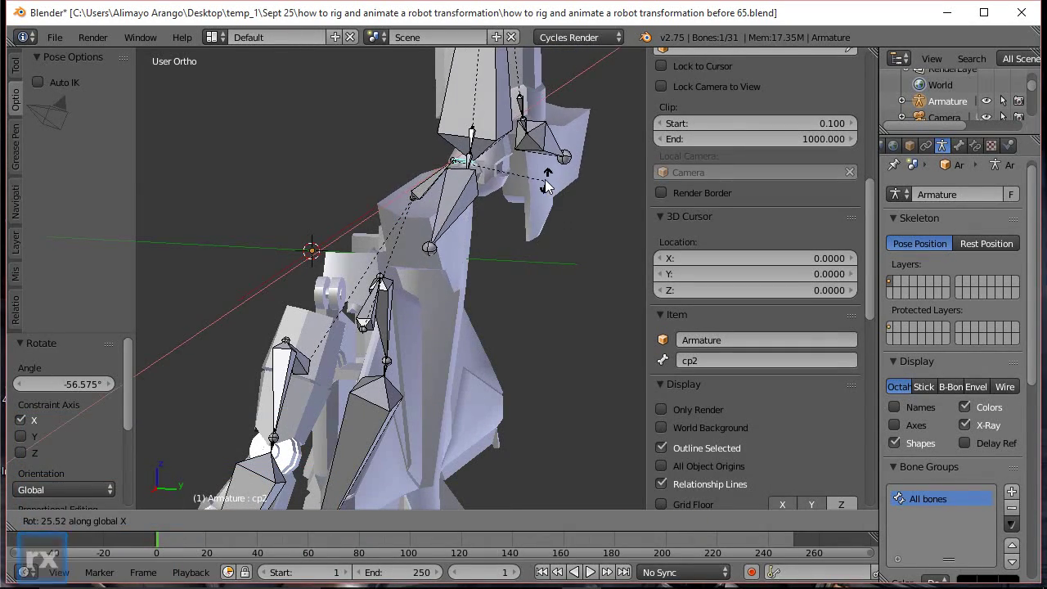
pyautogui.click(507, 191)
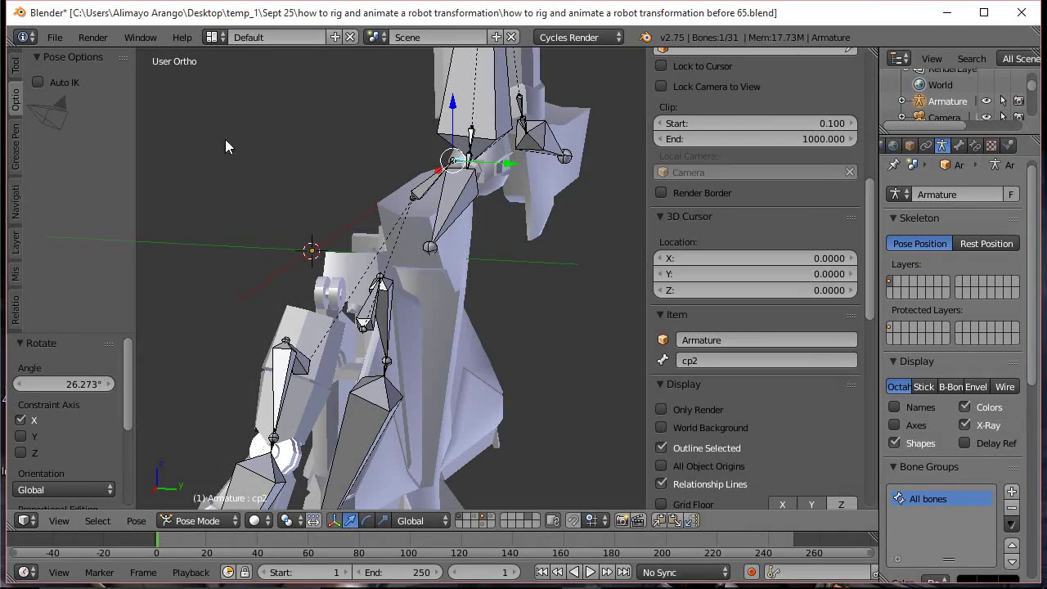
pyautogui.moveTo(502, 234)
pyautogui.mouseDown(button='middle')
pyautogui.moveTo(431, 233)
pyautogui.moveTo(437, 211)
pyautogui.moveTo(462, 225)
pyautogui.moveTo(383, 222)
pyautogui.moveTo(417, 214)
pyautogui.moveTo(481, 233)
pyautogui.mouseUp(button='middle')
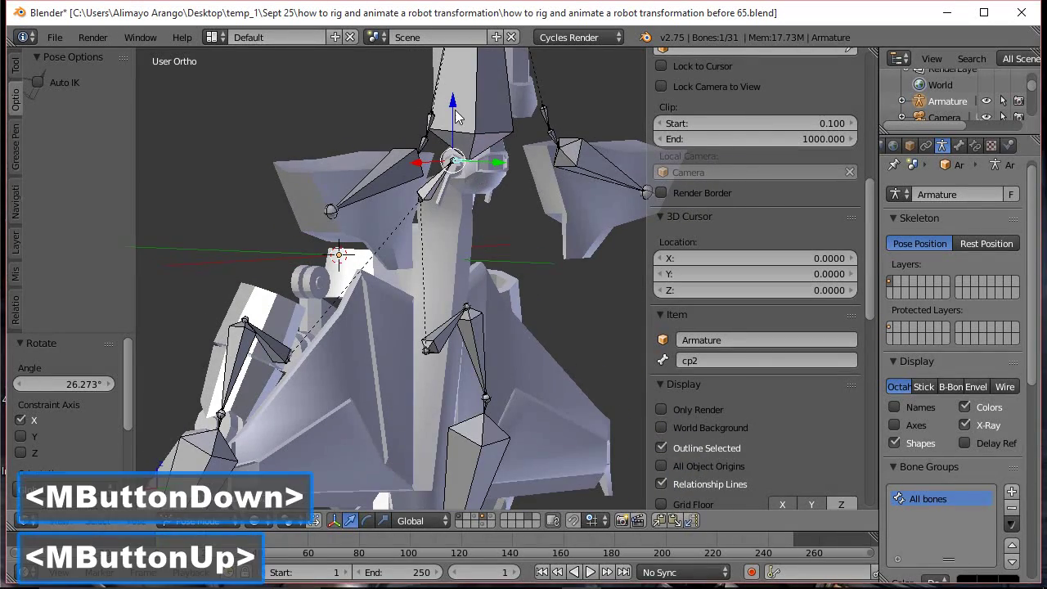
# Enable Auto IK for posing and move the cp2 bone about -0.616 along the global Z axis
pyautogui.click(46, 83)
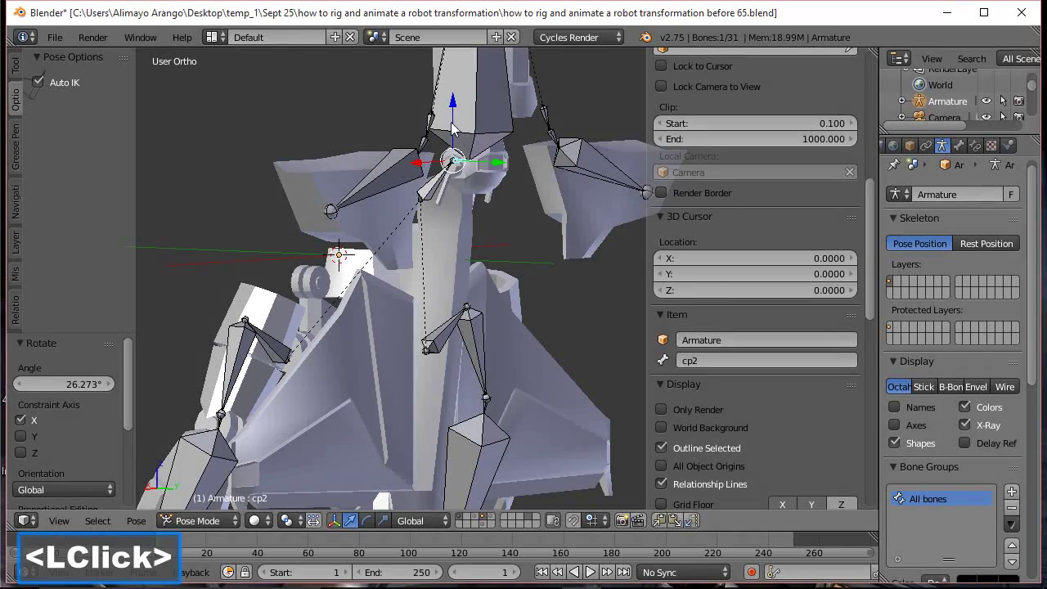
pyautogui.moveTo(454, 111); pyautogui.dragTo(399, 155)
pyautogui.click(427, 184)
pyautogui.click(446, 197)
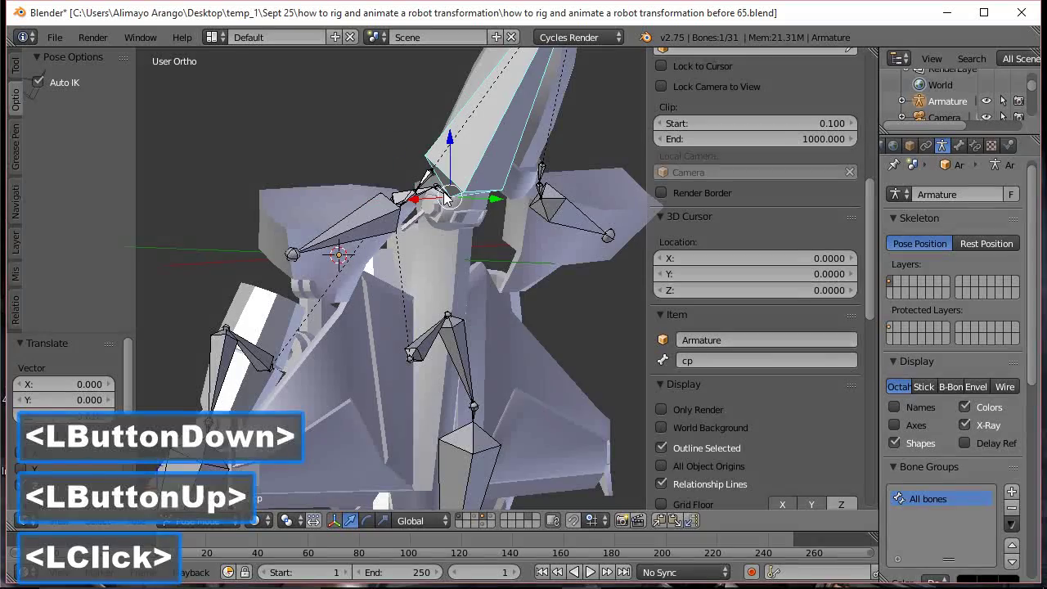
# Rotate the cp2 bone about the global X axis to bring the tilted upper body more upright
pyautogui.scroll(3, 448, 216)
pyautogui.moveTo(454, 214); pyautogui.dragTo(508, 225, button='middle')
pyautogui.click(434, 126)
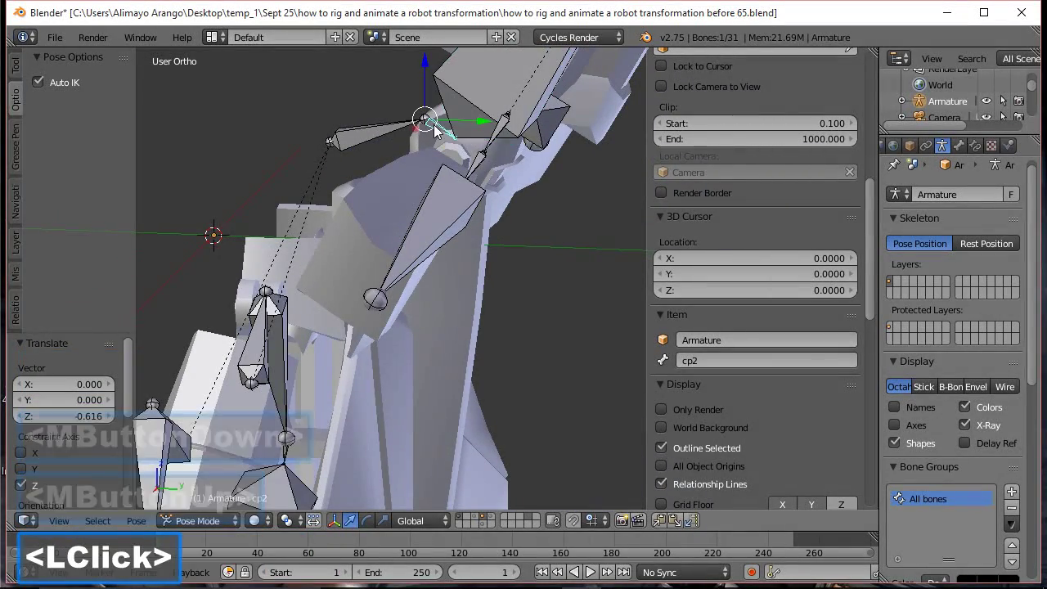
pyautogui.press('r')
pyautogui.press('x')
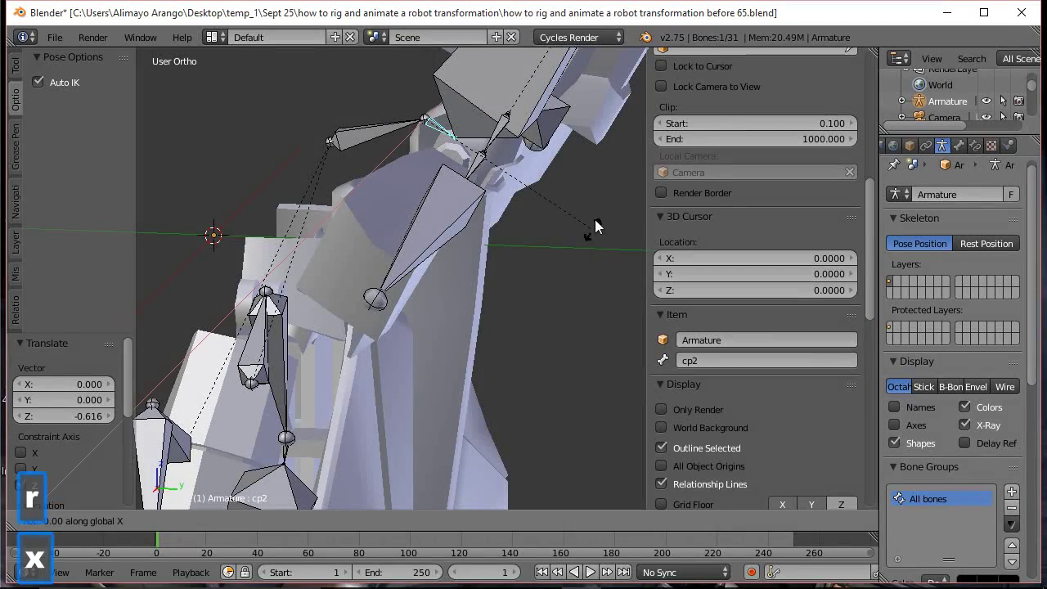
pyautogui.click(570, 183)
pyautogui.moveTo(570, 184); pyautogui.dragTo(499, 125, button='middle')
# Shift the cp2 bone along the global Y axis in two moves of about -0.275 and -0.519
pyautogui.click(483, 121)
pyautogui.moveTo(483, 121); pyautogui.dragTo(462, 121)
pyautogui.moveTo(462, 121); pyautogui.dragTo(473, 161, button='middle')
pyautogui.click(440, 126)
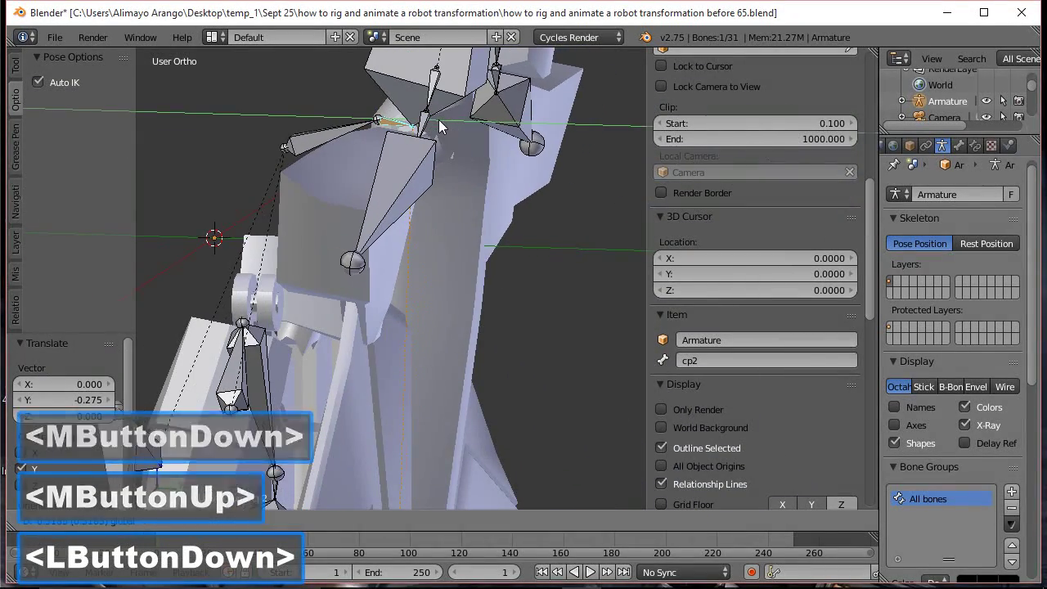
pyautogui.moveTo(440, 126); pyautogui.dragTo(438, 130)
pyautogui.moveTo(425, 182); pyautogui.dragTo(485, 189, button='middle')
pyautogui.scroll(-2, 513, 223)
pyautogui.moveTo(513, 223); pyautogui.dragTo(482, 223, button='middle')
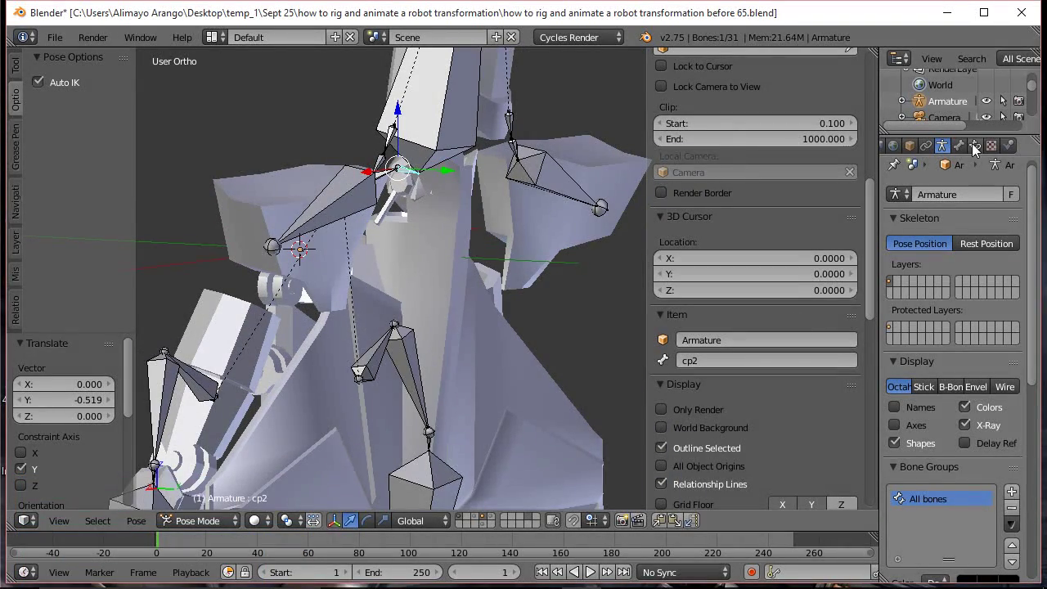
# Turn off the armature's X-Ray display and move the cp bone about -0.355 along the global Z axis
pyautogui.click(964, 425)
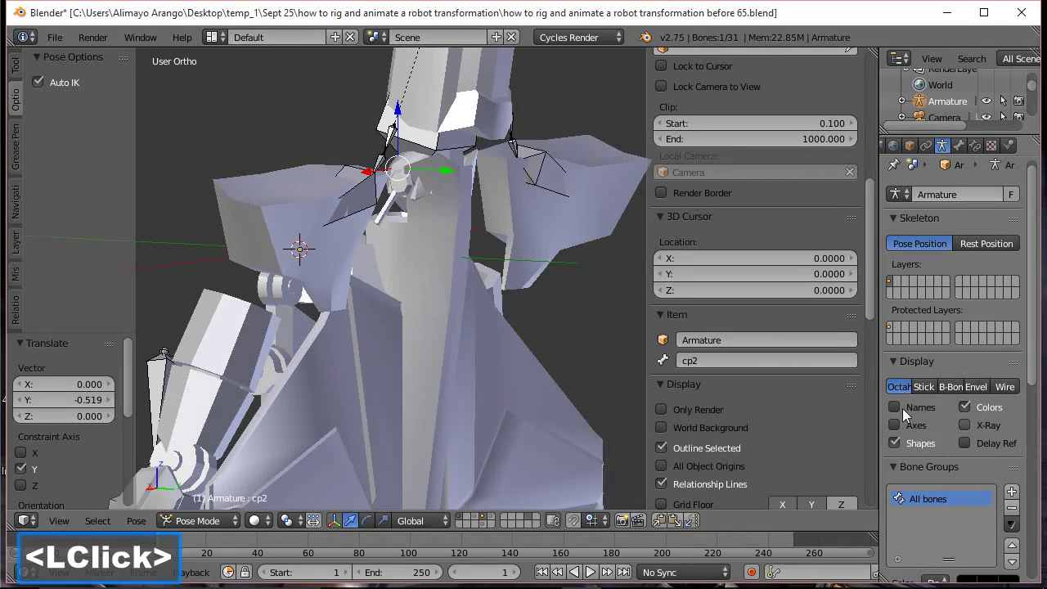
pyautogui.moveTo(402, 231); pyautogui.dragTo(418, 215, button='middle')
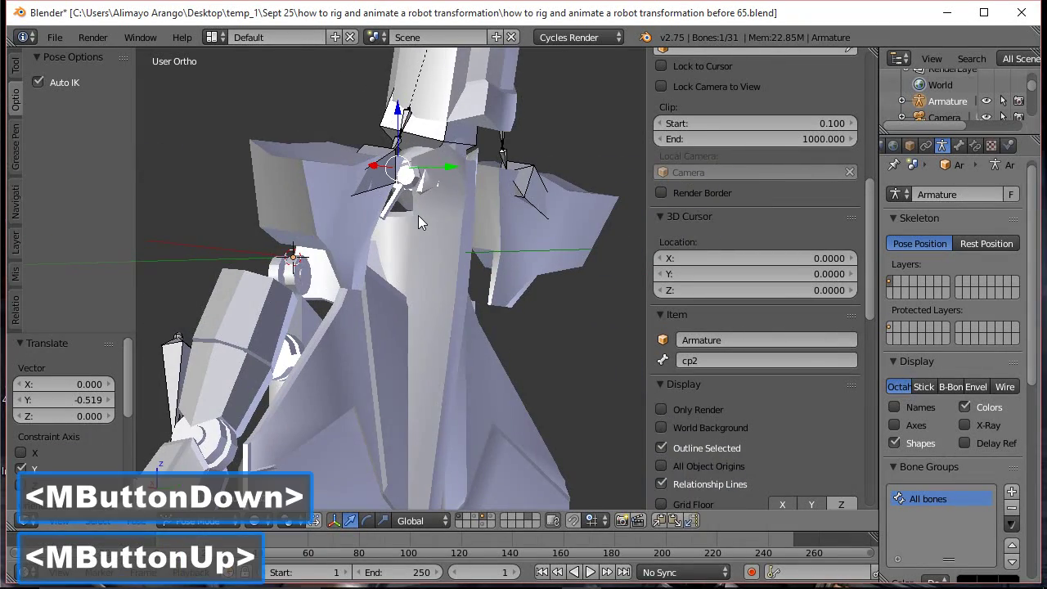
pyautogui.click(358, 156)
pyautogui.moveTo(381, 157); pyautogui.dragTo(449, 180, button='middle')
pyautogui.moveTo(428, 123); pyautogui.dragTo(412, 141)
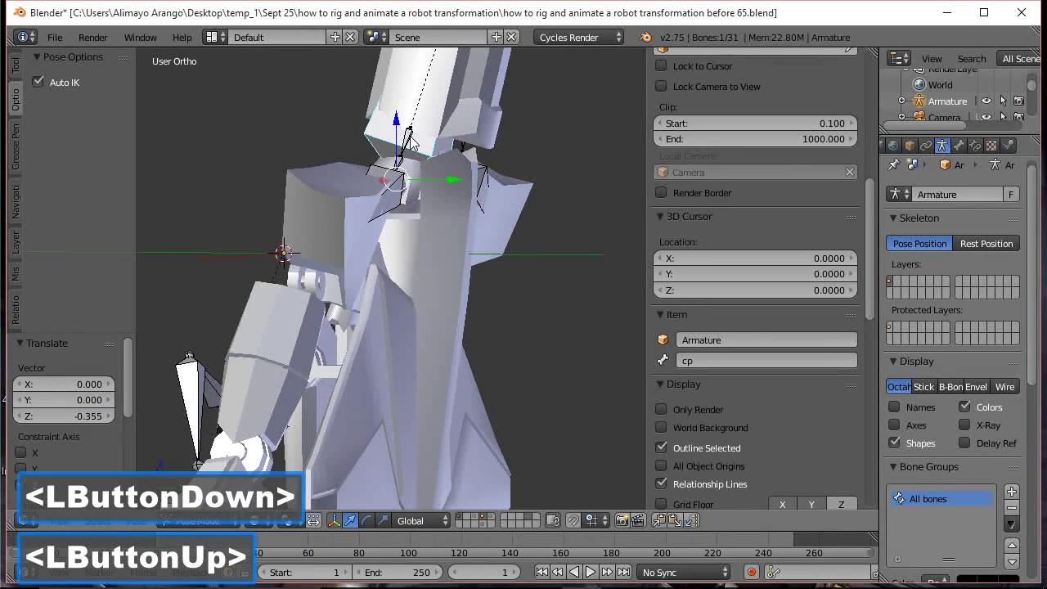
pyautogui.click(409, 139)
pyautogui.moveTo(412, 92); pyautogui.dragTo(413, 86)
pyautogui.rightClick(413, 86)
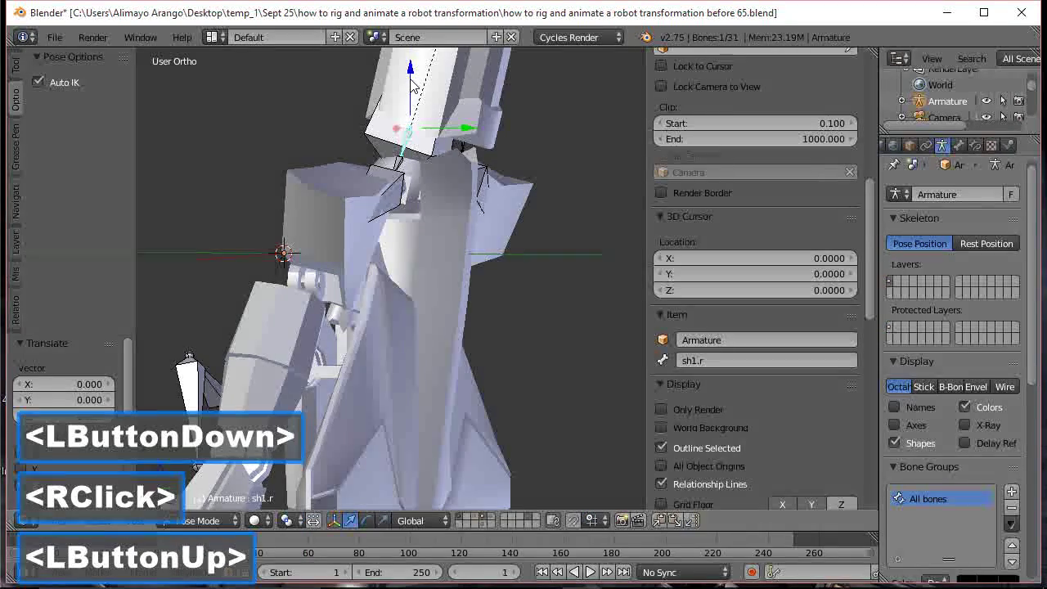
# Turn the armature's X-Ray display back on and hide the sh3.r shoulder bone
pyautogui.scroll(2, 432, 183)
pyautogui.scroll(-1, 433, 182)
pyautogui.moveTo(433, 182); pyautogui.dragTo(418, 244, button='middle')
pyautogui.click(964, 424)
pyautogui.scroll(2, 450, 309)
pyautogui.click(385, 315)
pyautogui.press('h')
# Select the sh1.r and sh2.r shoulder bones together and hide them
pyautogui.scroll(4, 360, 296)
pyautogui.click(412, 212)
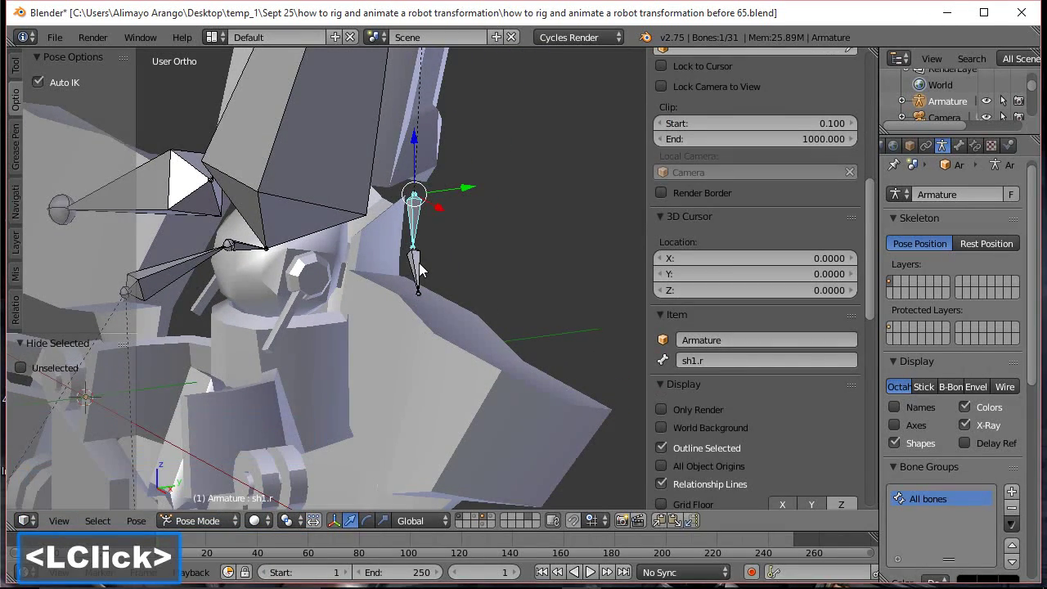
pyautogui.keyDown('shift'); pyautogui.click(417, 266); pyautogui.keyUp('shift')
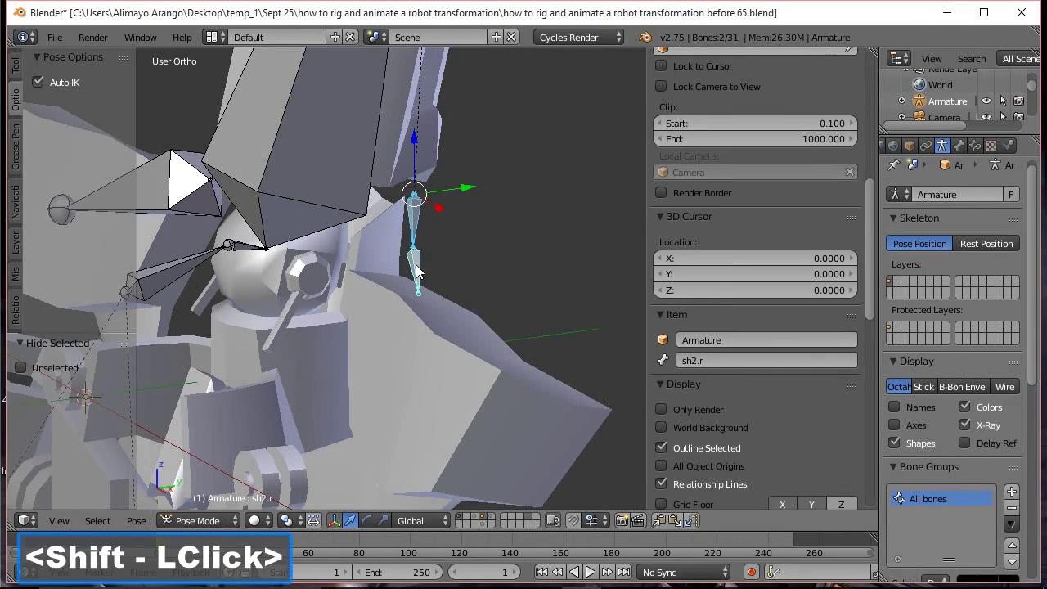
pyautogui.press('h')
pyautogui.moveTo(415, 266); pyautogui.dragTo(346, 259, button='middle')
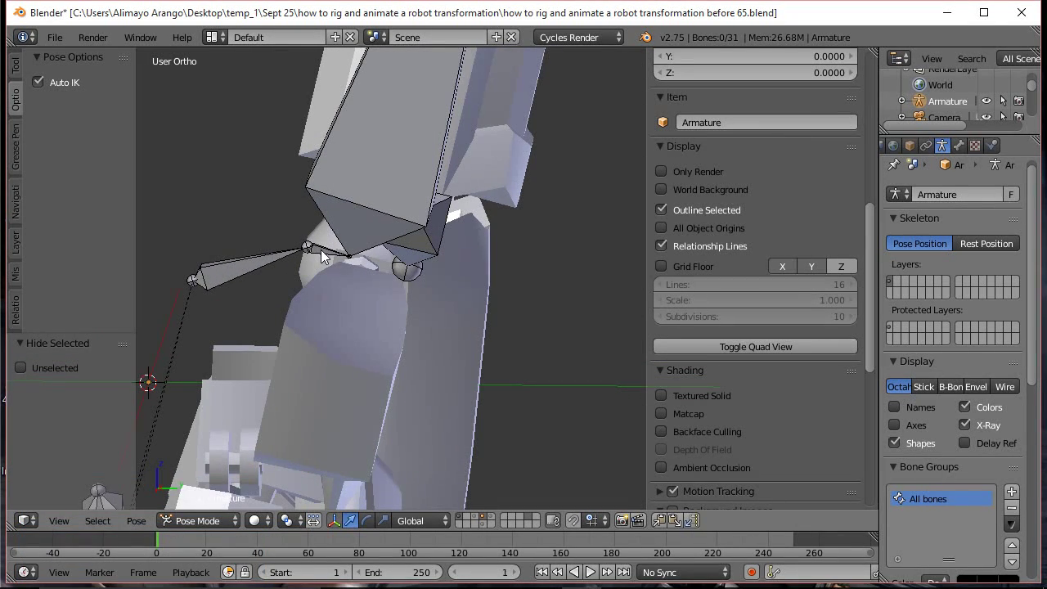
# Move the cp3 bone slightly in the negative Y direction and about -0.312 along the global Z axis
pyautogui.click(191, 280)
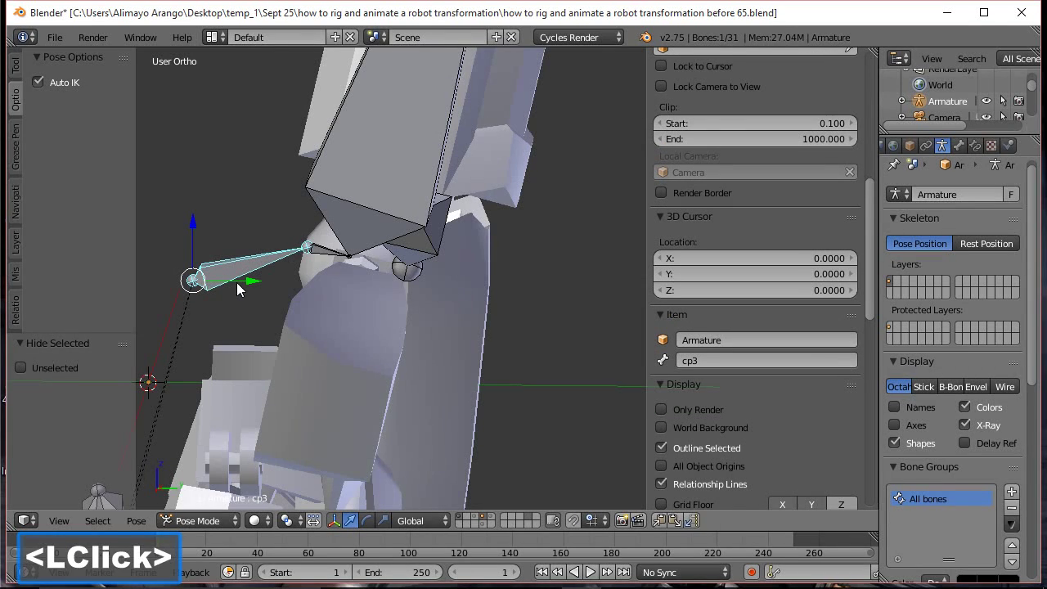
pyautogui.moveTo(251, 282); pyautogui.dragTo(233, 286)
pyautogui.moveTo(183, 225); pyautogui.dragTo(202, 251)
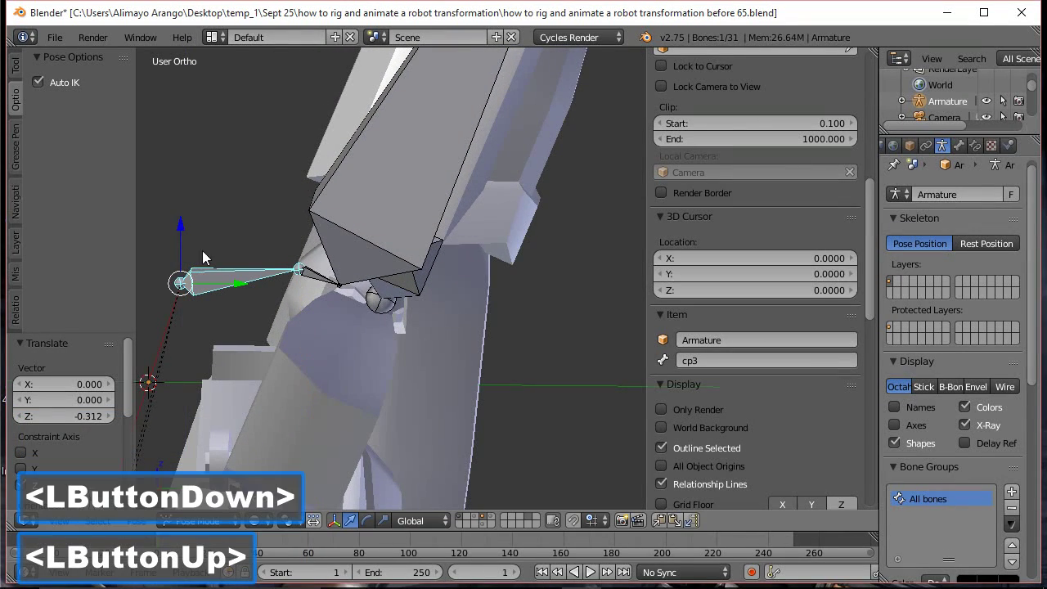
# Rotate the cp2 bone about 14.7° about the global X axis
pyautogui.click(309, 280)
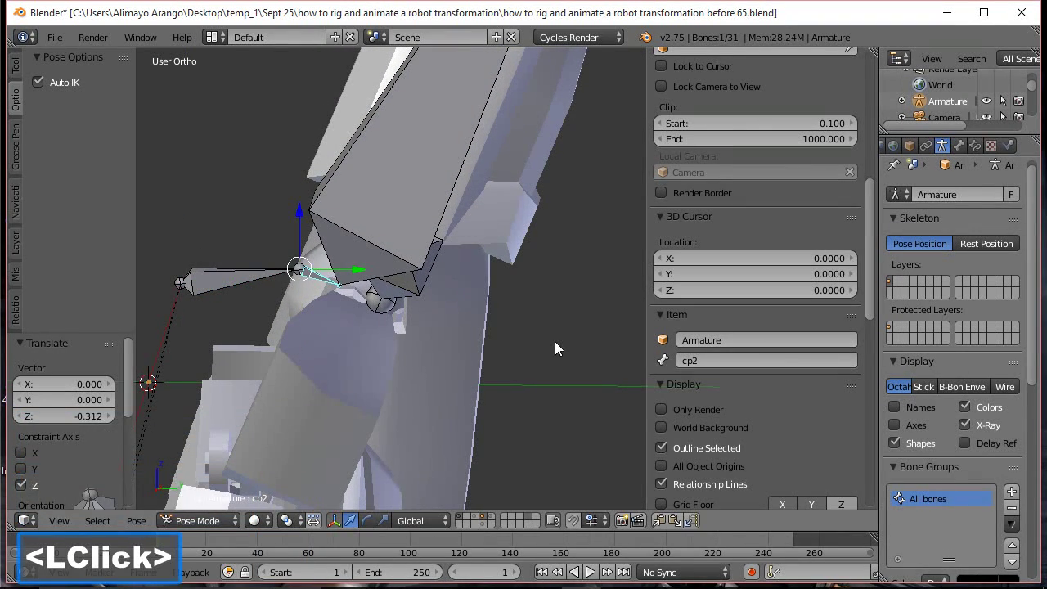
pyautogui.press('r')
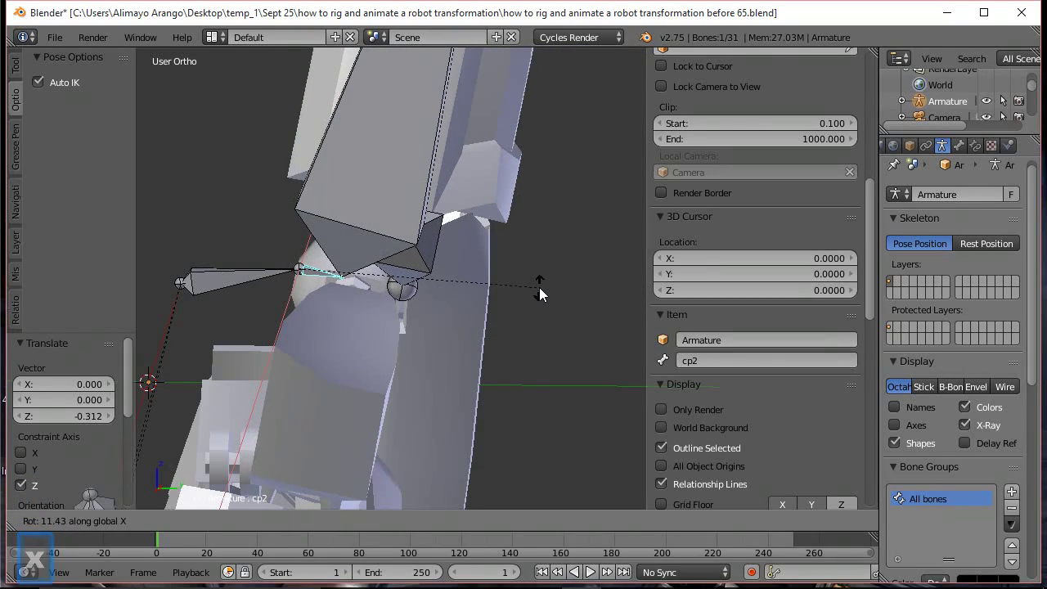
pyautogui.click(530, 271)
# Move the cp3 bone about -0.278 along the global Z axis and rotate the cp2 bone about 19.1° about the global X axis
pyautogui.click(225, 279)
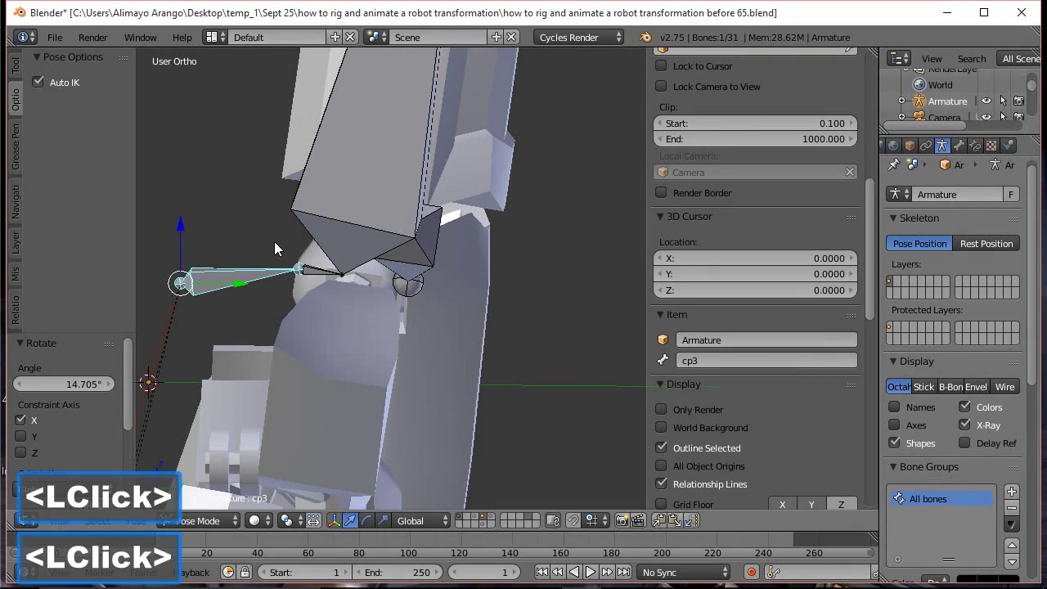
pyautogui.moveTo(188, 224); pyautogui.dragTo(184, 240)
pyautogui.click(306, 295)
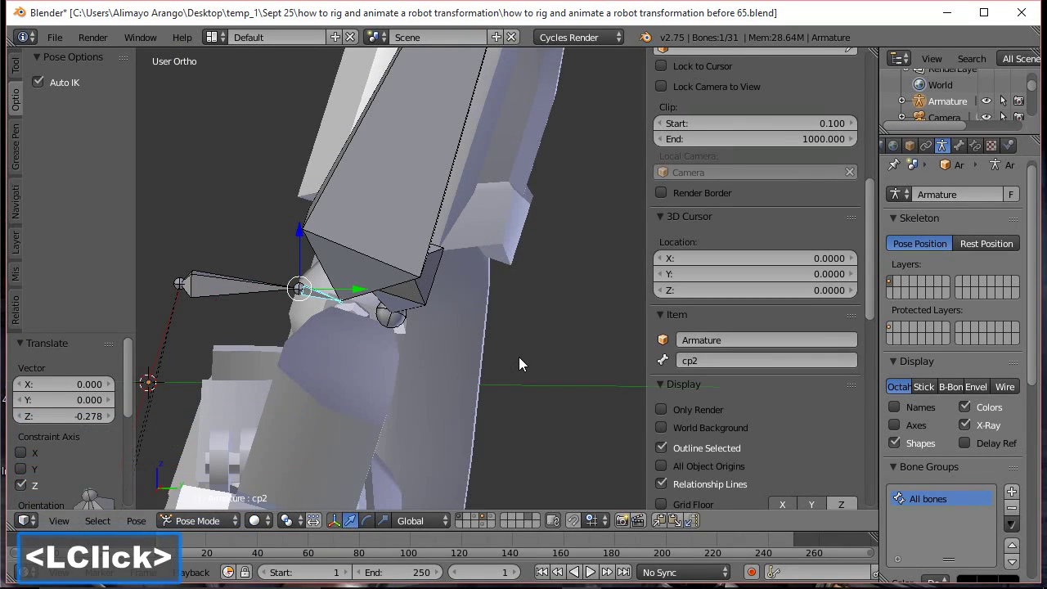
pyautogui.press('r')
pyautogui.press('x')
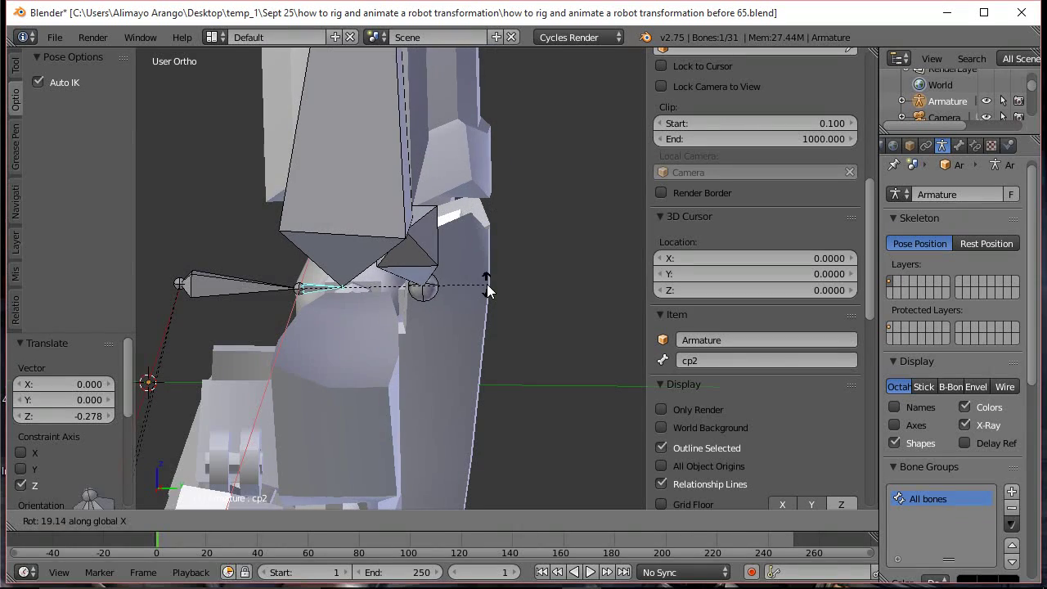
pyautogui.click(442, 283)
# Move the cp3 bone about -0.208 along the global Z axis and rotate the cp2 bone about 13.3° about the global X axis
pyautogui.moveTo(242, 282); pyautogui.dragTo(276, 252)
pyautogui.rightClick(275, 252)
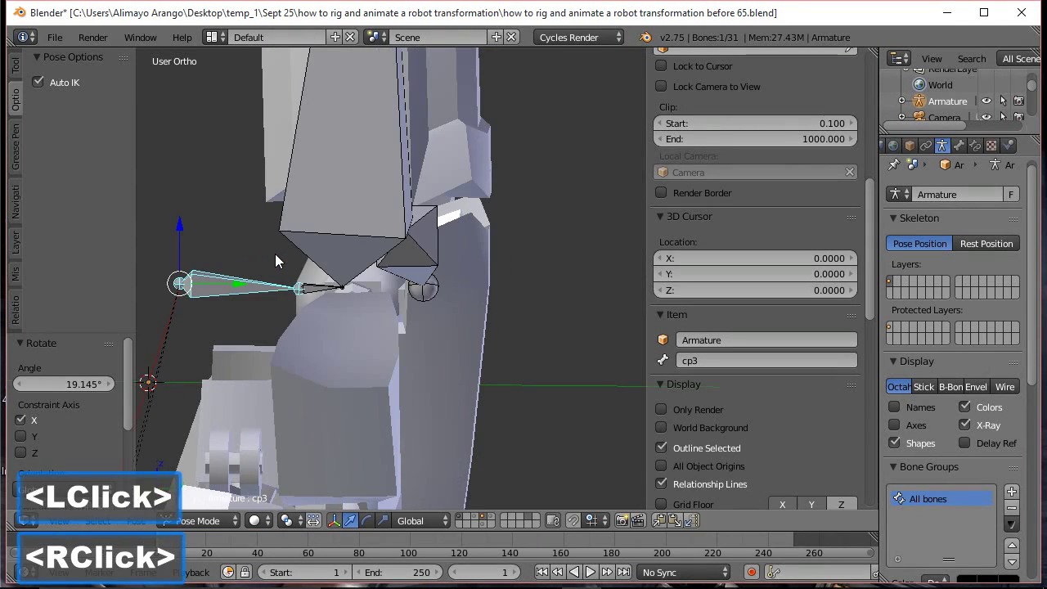
pyautogui.moveTo(178, 223); pyautogui.dragTo(179, 237)
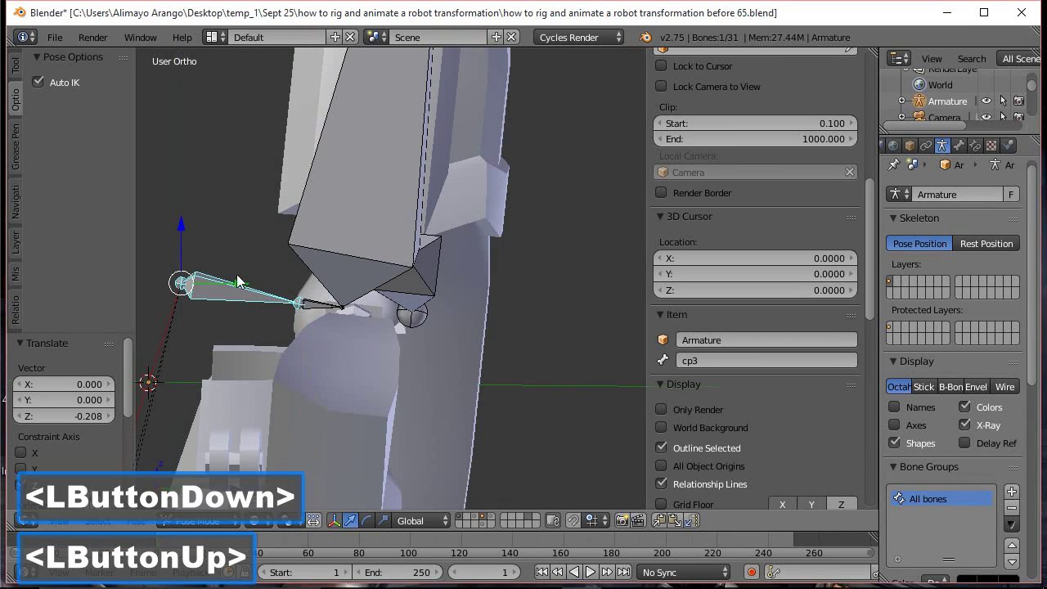
pyautogui.click(325, 309)
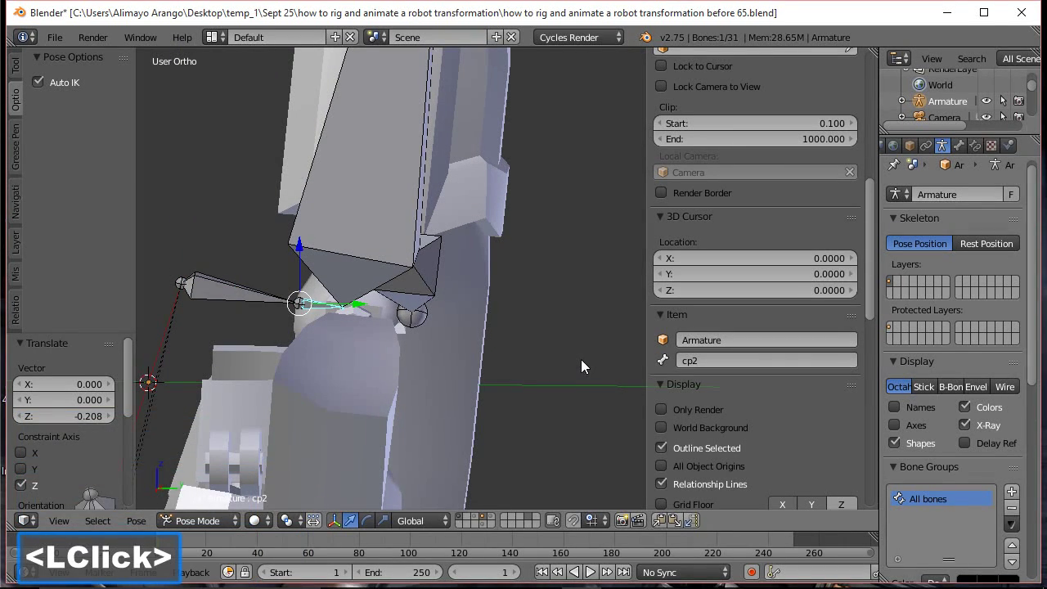
pyautogui.press('r')
pyautogui.press('x')
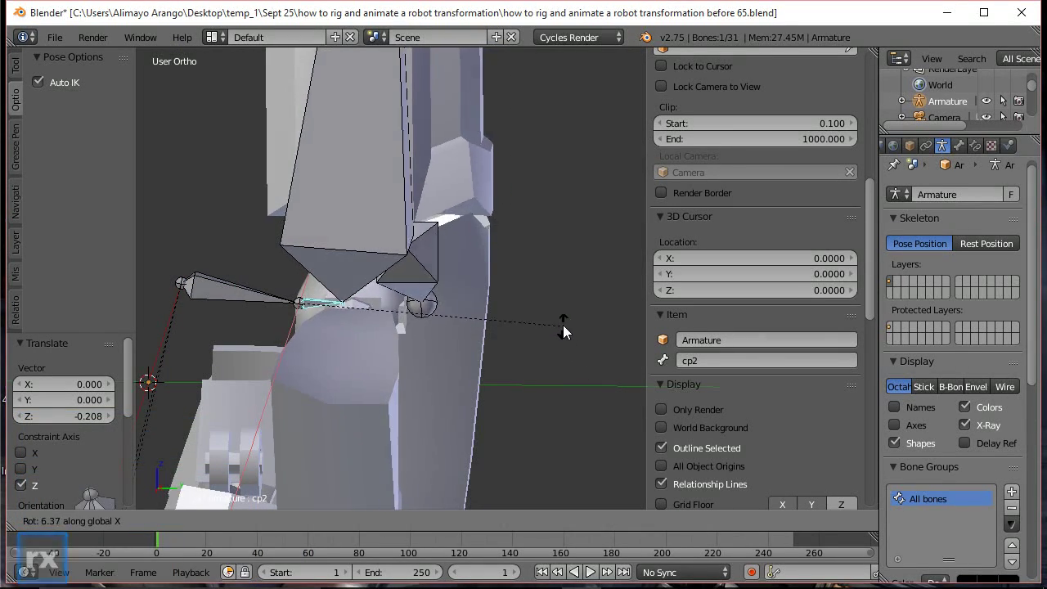
pyautogui.click(539, 294)
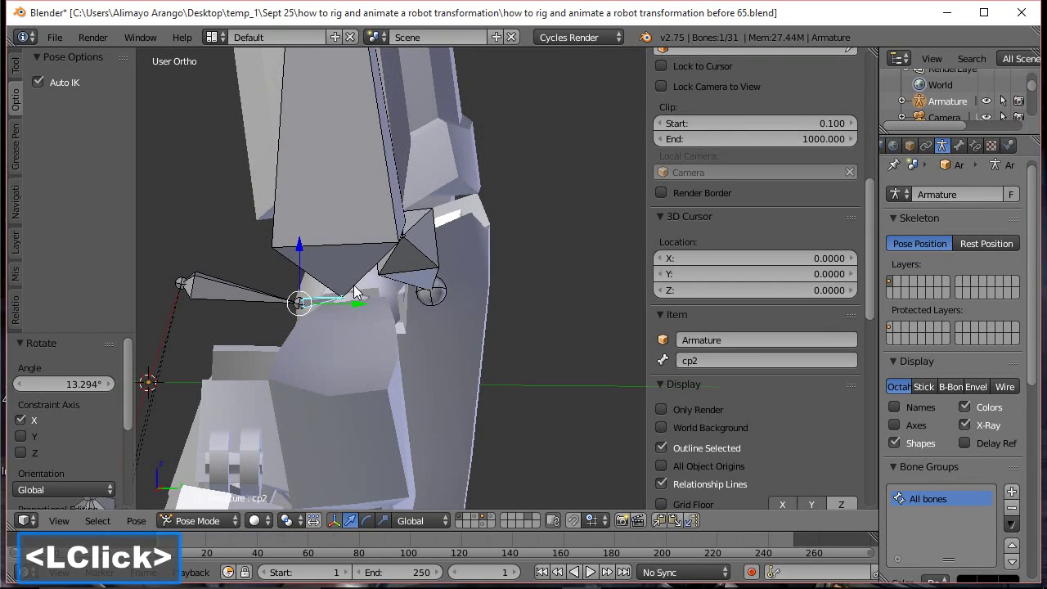
# Move the cp2 bone about -0.243 and the cp3 bone about -0.081 along the global Z axis
pyautogui.moveTo(300, 253); pyautogui.dragTo(296, 268)
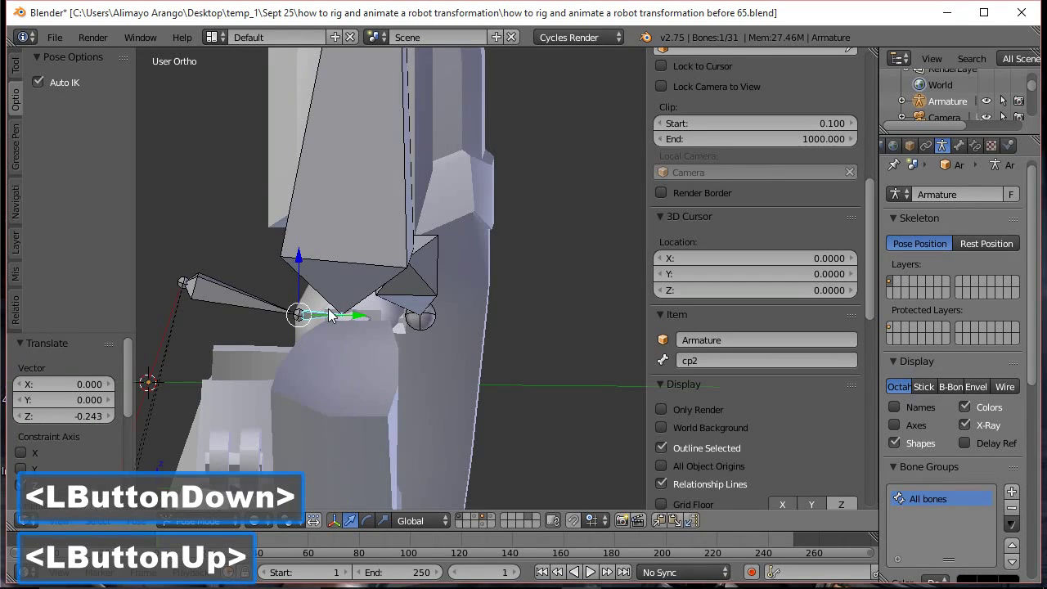
pyautogui.click(275, 304)
pyautogui.moveTo(185, 222); pyautogui.dragTo(251, 295)
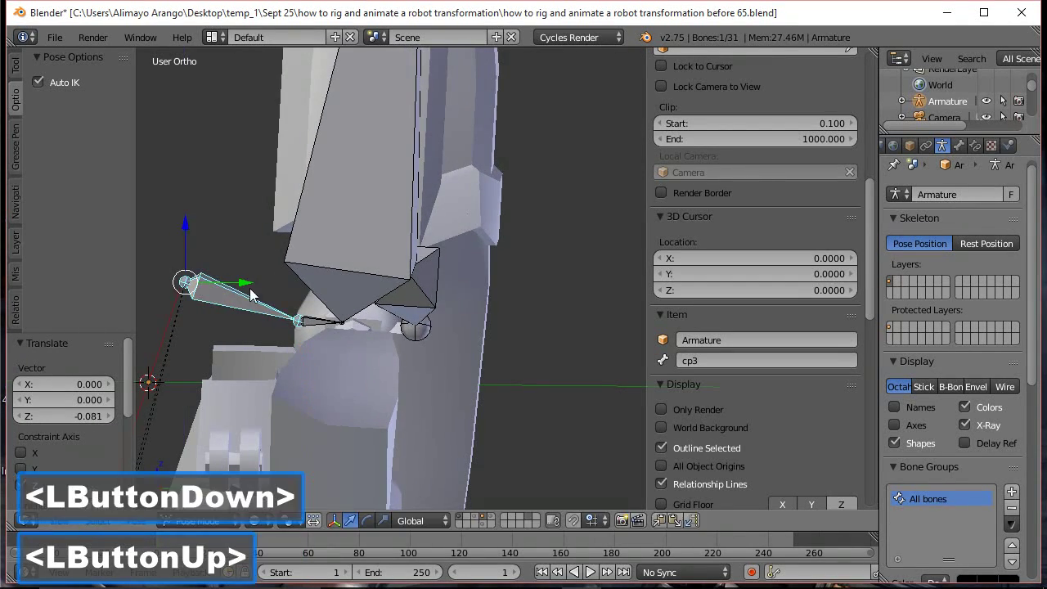
# Rotate the cp2 bone about 4.64° about the global X axis
pyautogui.click(316, 319)
pyautogui.press('r')
pyautogui.press('x')
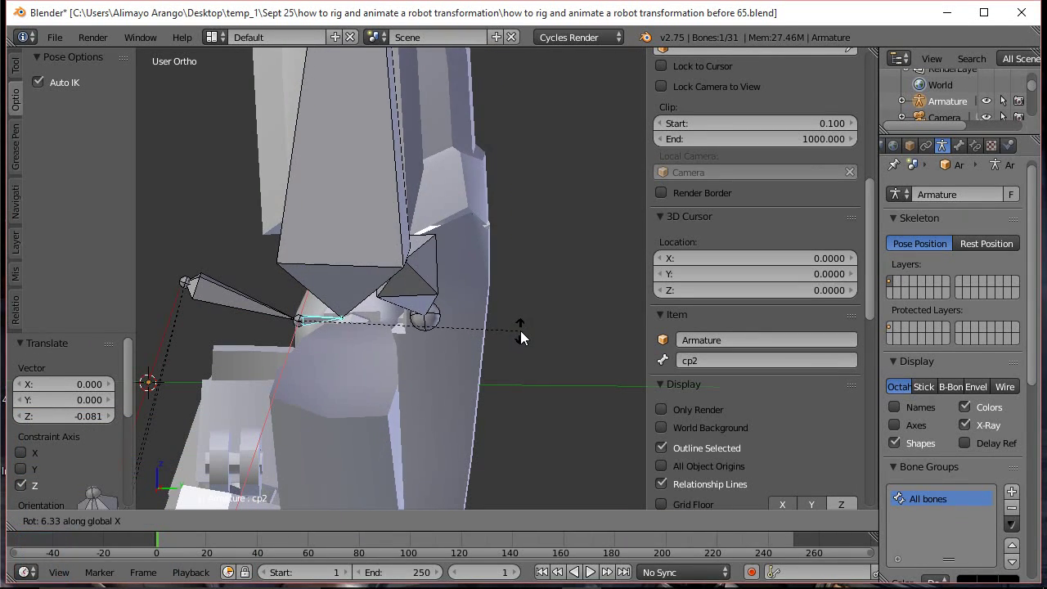
pyautogui.click(520, 337)
# Turn off the armature's X-Ray display and inspect the cockpit section against the upper body
pyautogui.moveTo(520, 337); pyautogui.dragTo(420, 329, button='middle')
pyautogui.scroll(-3, 420, 330)
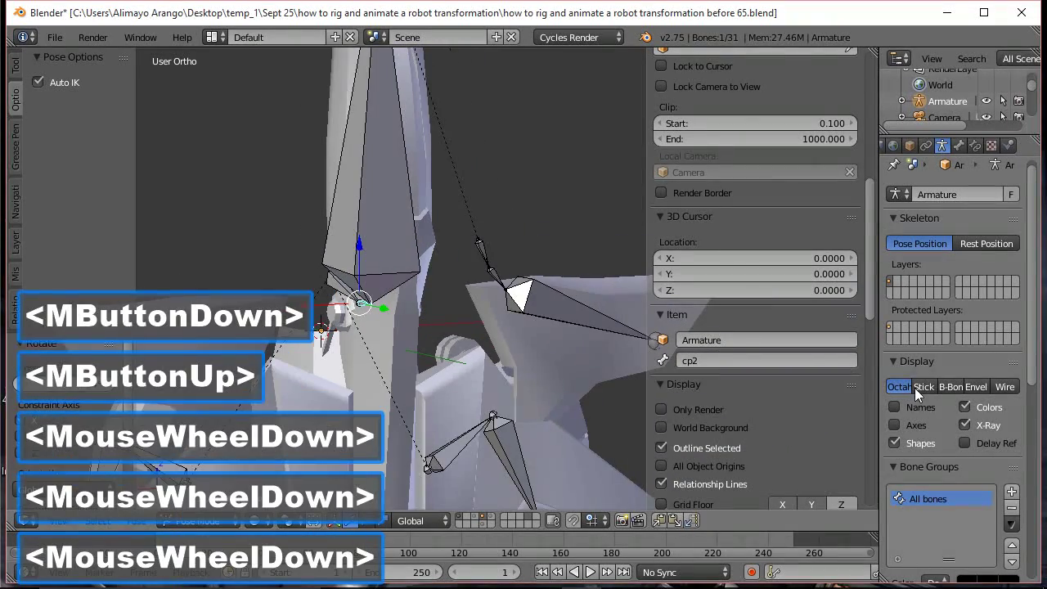
pyautogui.click(965, 424)
pyautogui.scroll(-2, 547, 368)
pyautogui.moveTo(548, 368); pyautogui.dragTo(367, 338, button='middle')
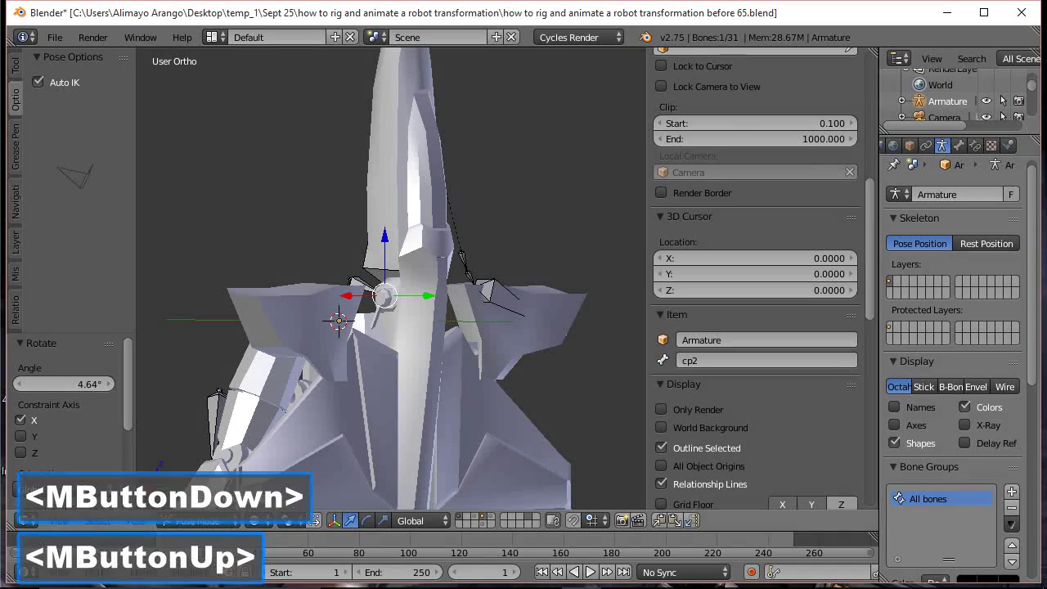
# Save the file as "how to rig and animate a robot transformation before 66.blend" and hide the 3D view's properties sidebar
pyautogui.click(714, 17)
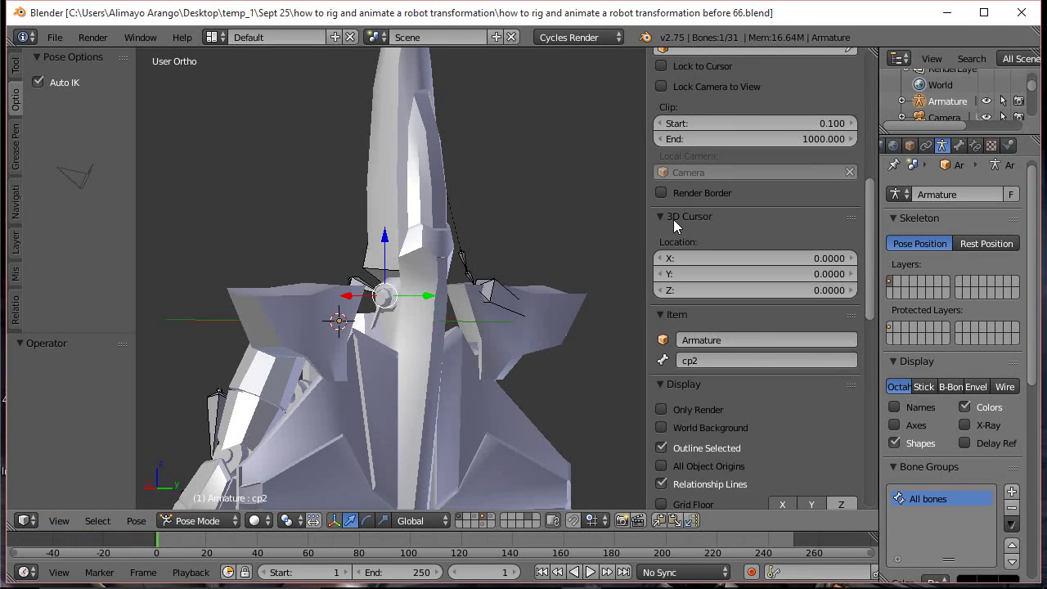
pyautogui.press('n')
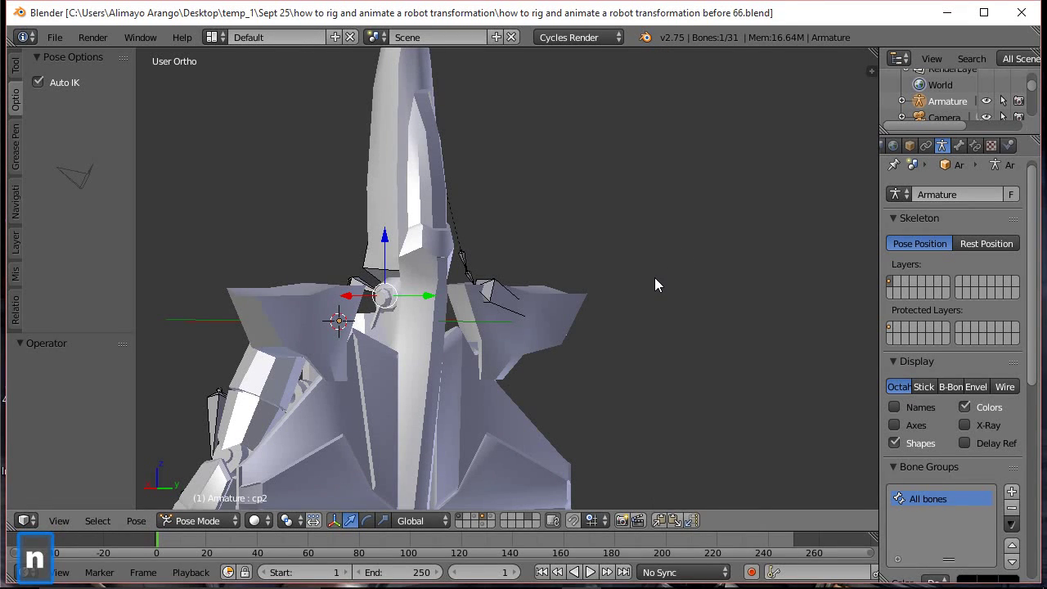
# Turn the armature's X-Ray display back on and reveal all hidden bones
pyautogui.click(964, 424)
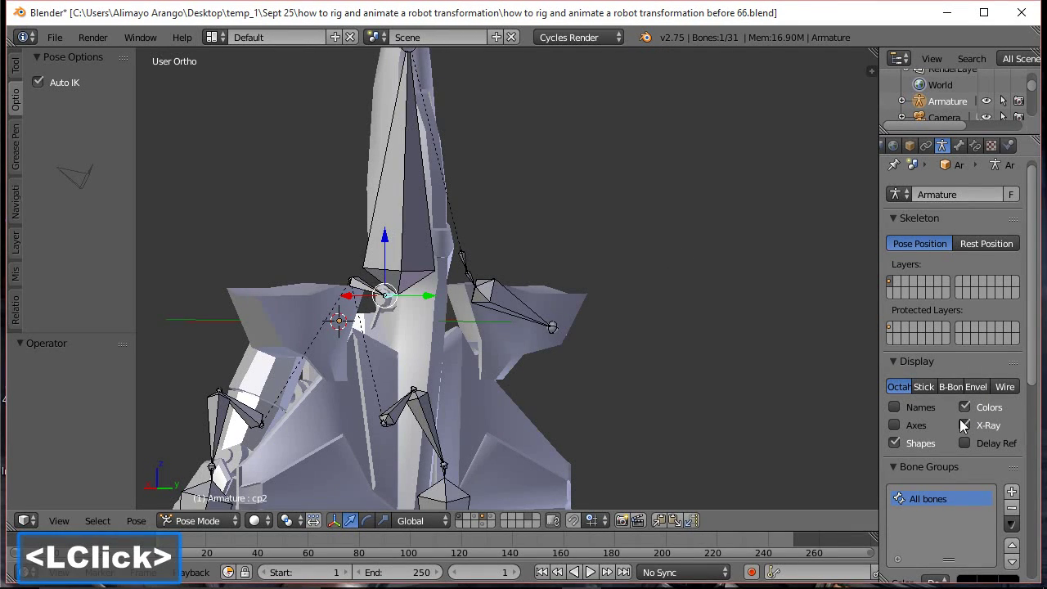
pyautogui.click(410, 193)
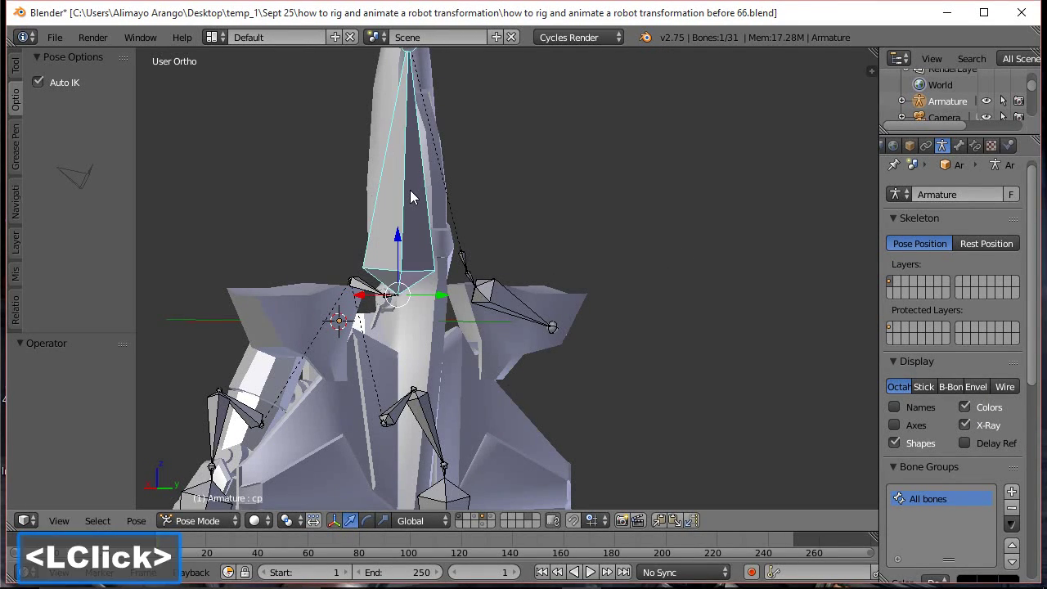
pyautogui.moveTo(330, 196); pyautogui.dragTo(508, 217, button='middle')
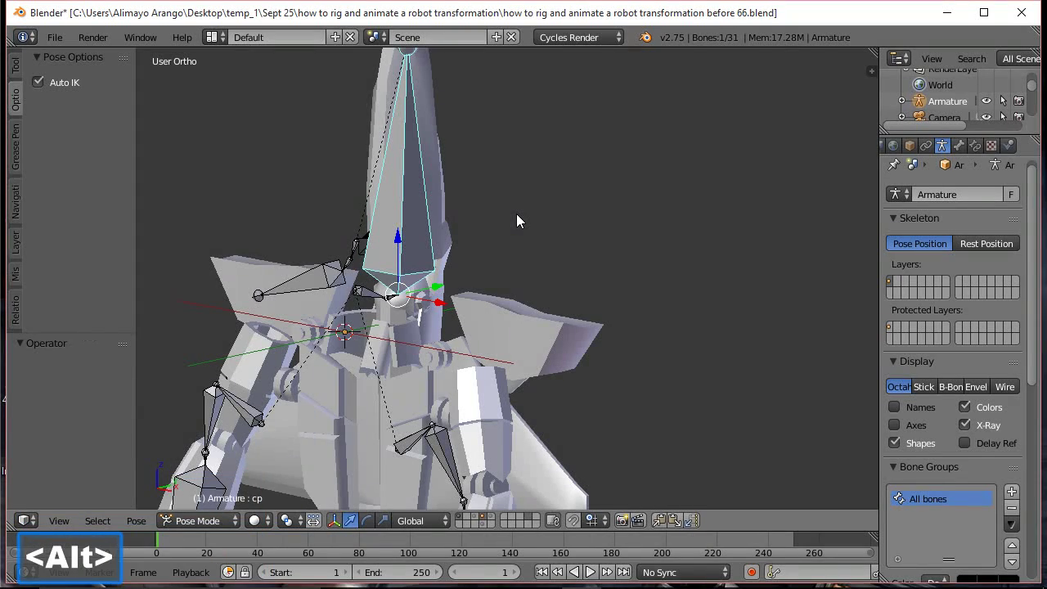
pyautogui.hotkey('alt', 'h')
# Select the cp, cp3, cp2 and root bones together
pyautogui.scroll(2, 516, 215)
pyautogui.moveTo(516, 213); pyautogui.dragTo(394, 261, button='middle')
pyautogui.click(393, 205)
pyautogui.scroll(2, 364, 339)
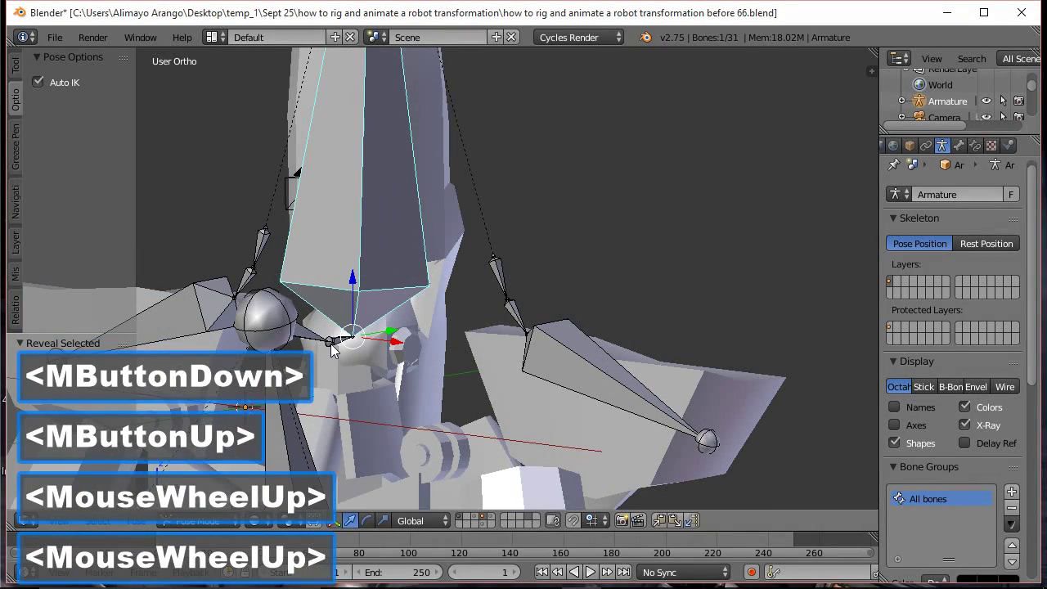
pyautogui.click(335, 346)
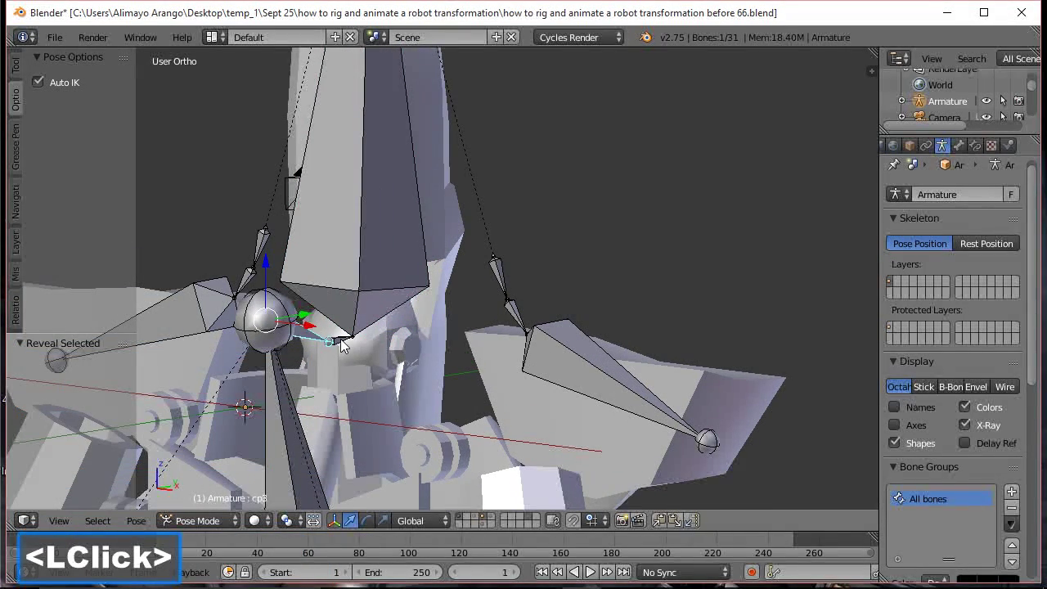
pyautogui.click(336, 345)
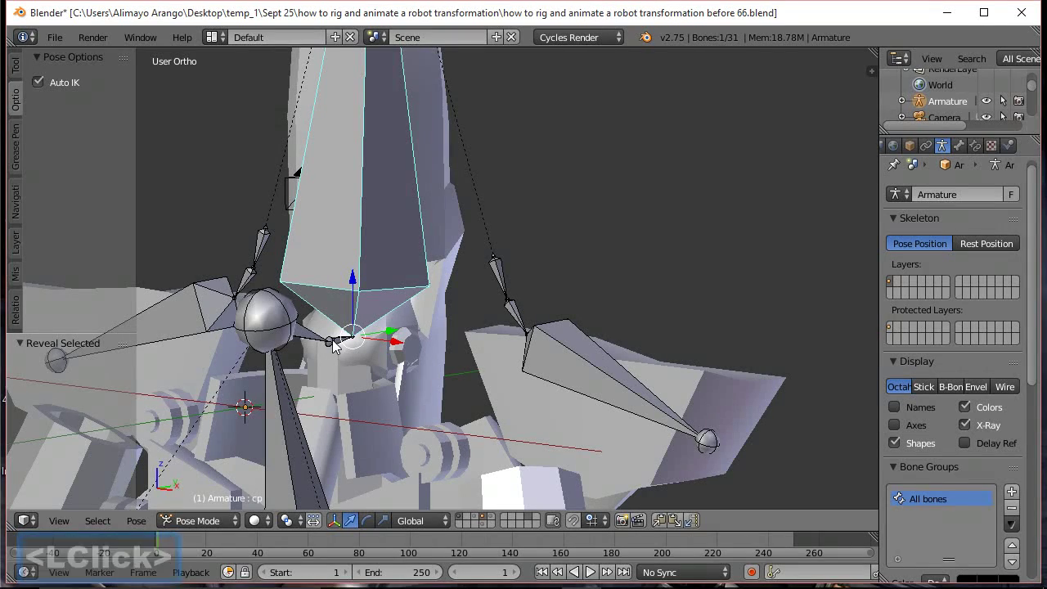
pyautogui.keyDown('shift'); pyautogui.click(333, 345); pyautogui.keyUp('shift')
pyautogui.keyDown('shift'); pyautogui.click(341, 346); pyautogui.keyUp('shift')
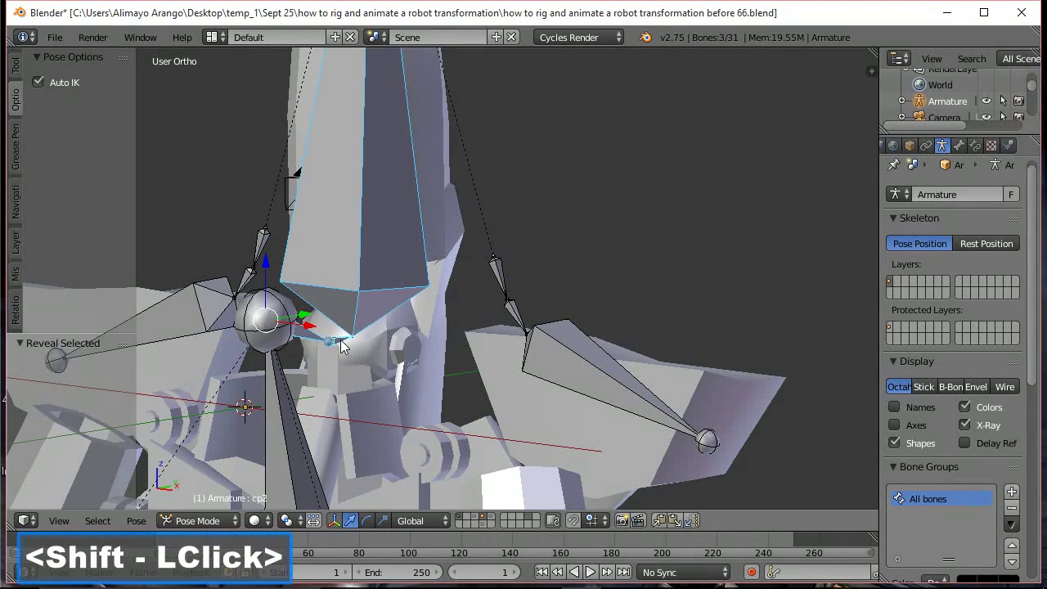
pyautogui.keyDown('shift'); pyautogui.click(282, 420); pyautogui.keyUp('shift')
pyautogui.scroll(-5, 288, 419)
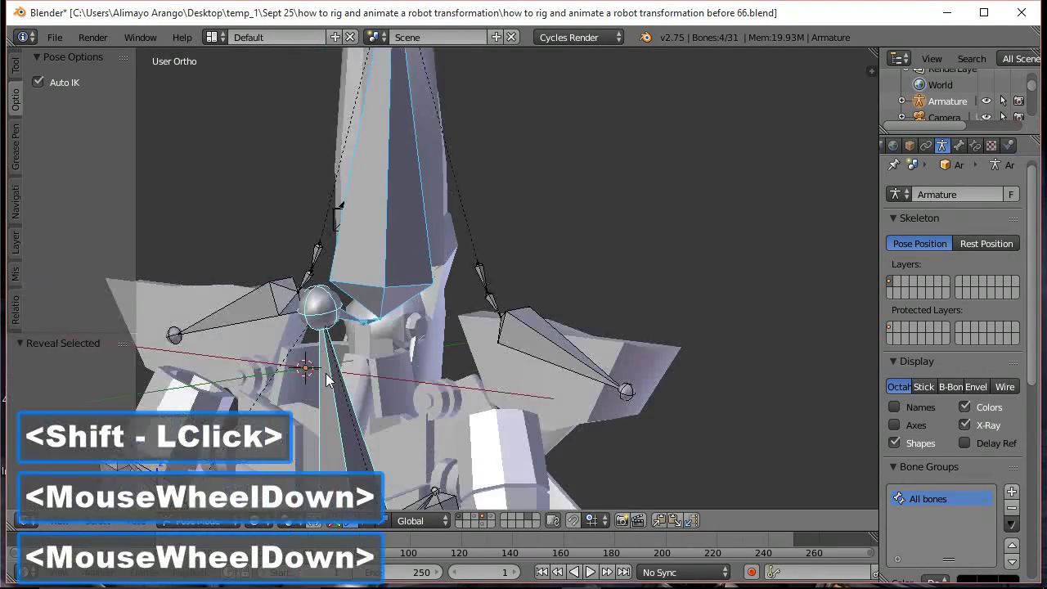
pyautogui.moveTo(500, 409); pyautogui.dragTo(452, 419, button='middle')
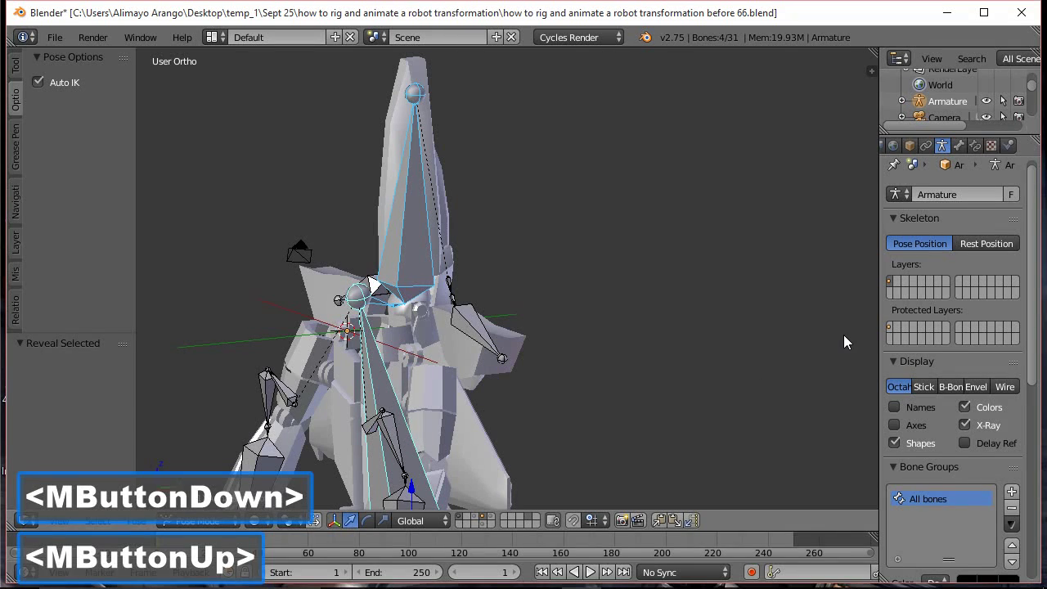
# Create a bone group named cp_jet_mode from the selected bones and save the file as "how to rig and animate a robot transformation before 67.blend"
pyautogui.moveTo(1032, 207); pyautogui.dragTo(1032, 329)
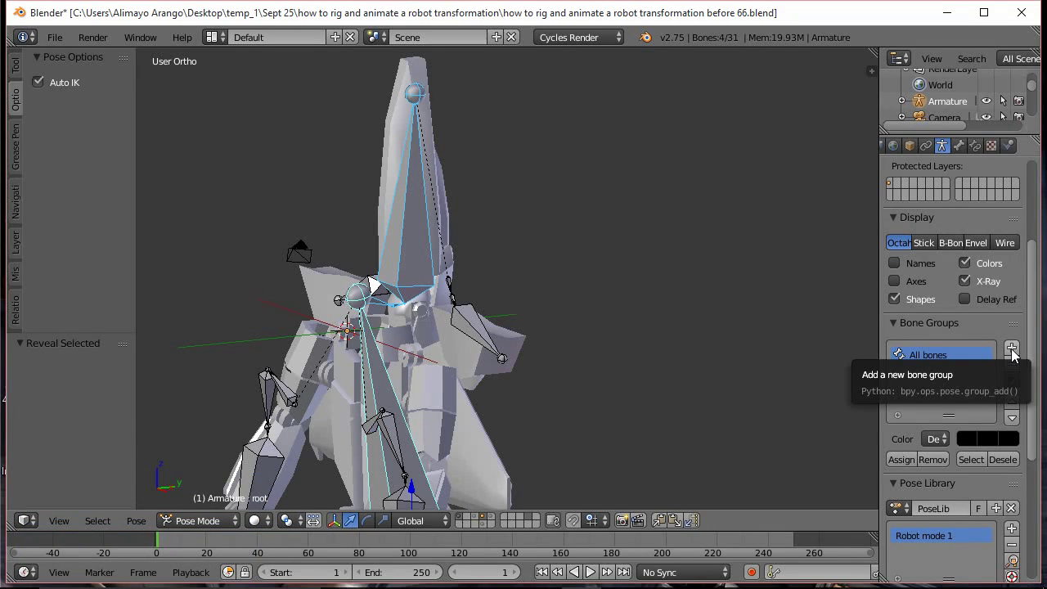
pyautogui.click(1011, 350)
pyautogui.doubleClick(930, 372)
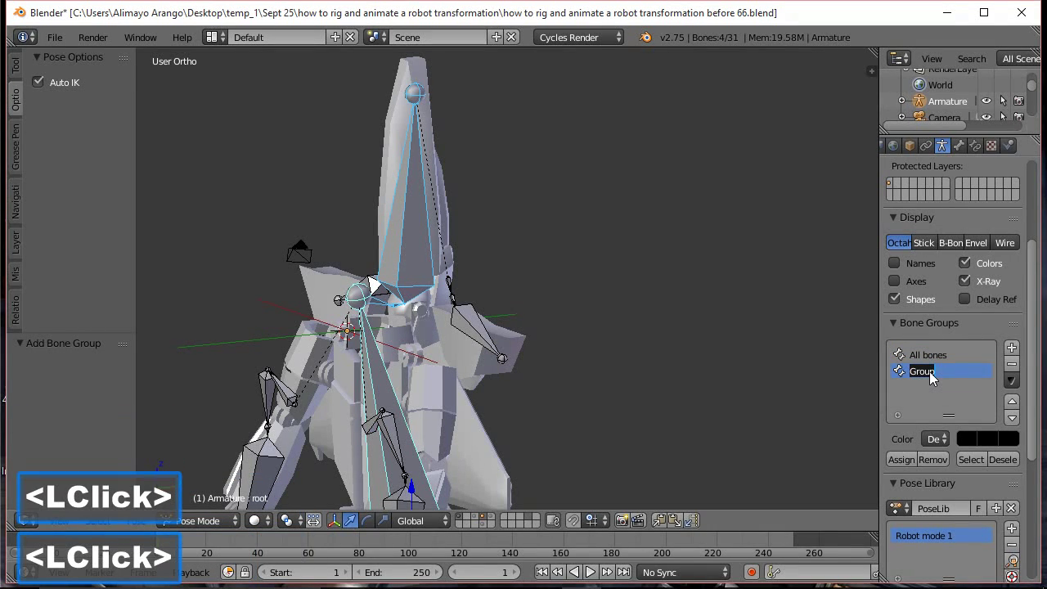
pyautogui.write('cp')
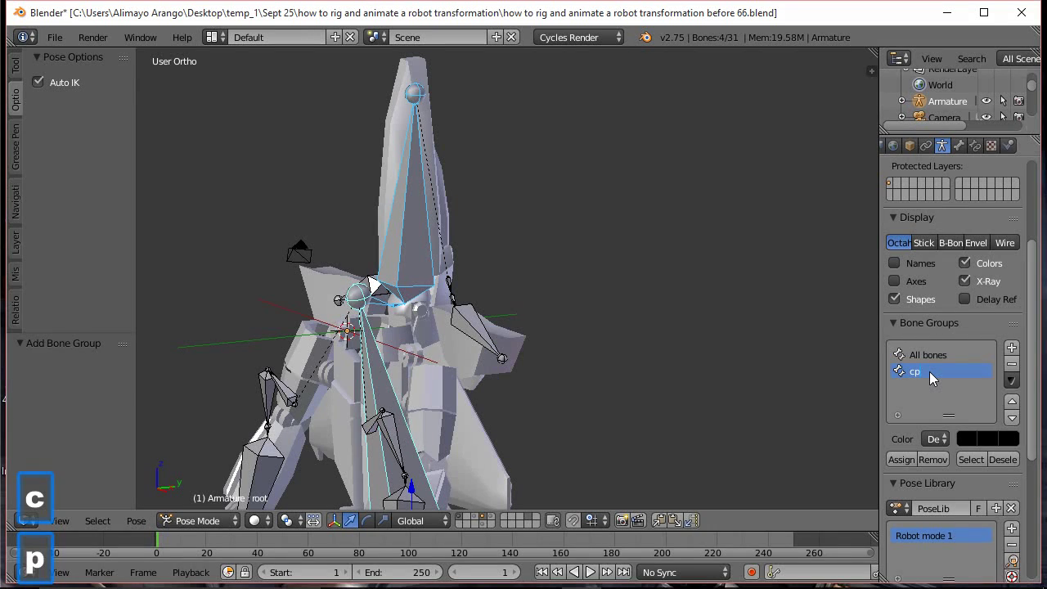
pyautogui.write('_jet_mode')
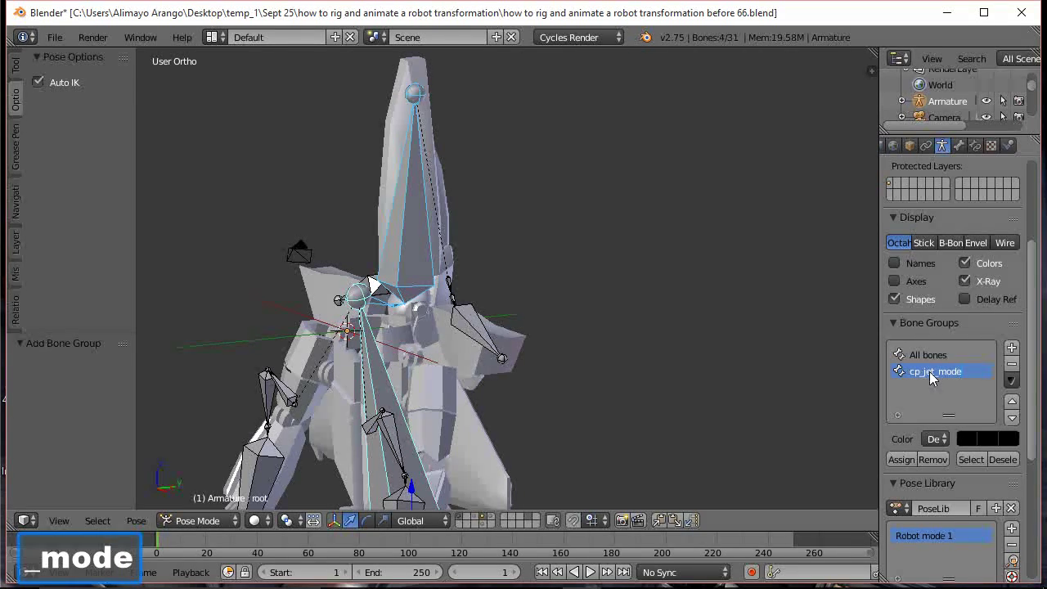
pyautogui.press('Return')
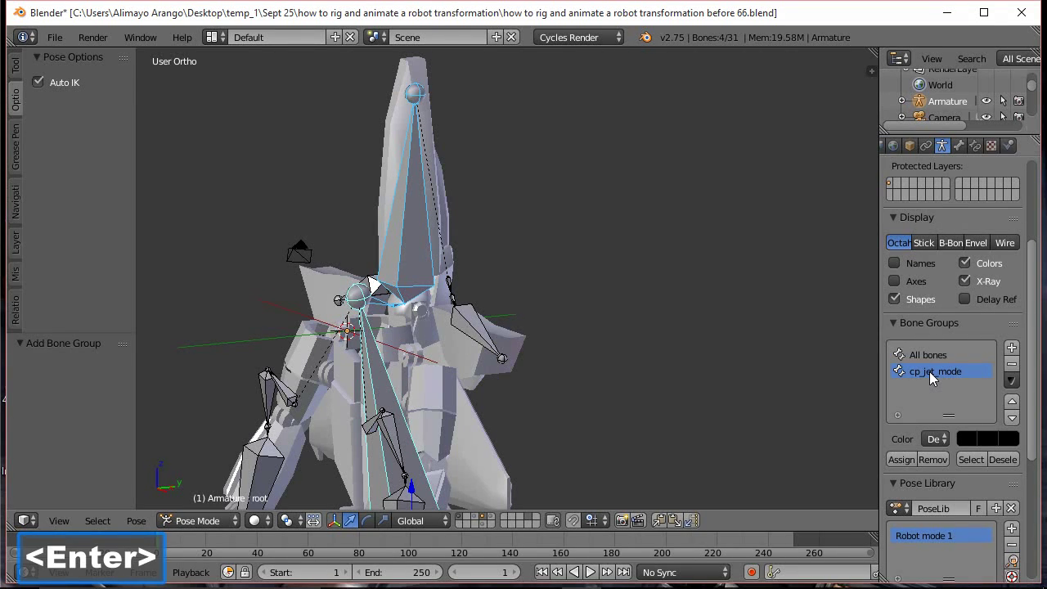
pyautogui.click(901, 460)
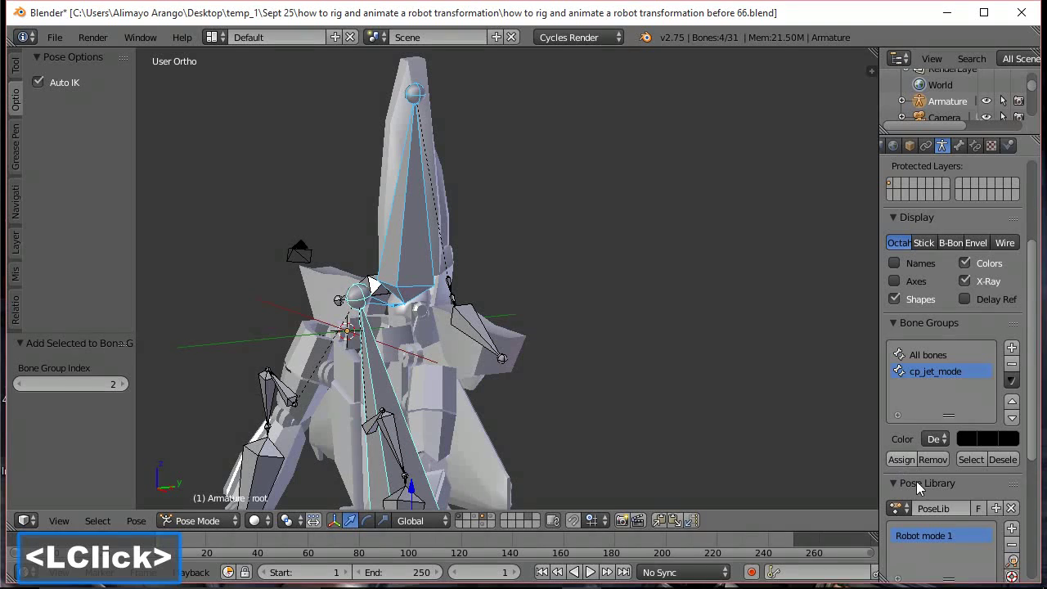
pyautogui.hotkey('ctrl', 'alt', 's')
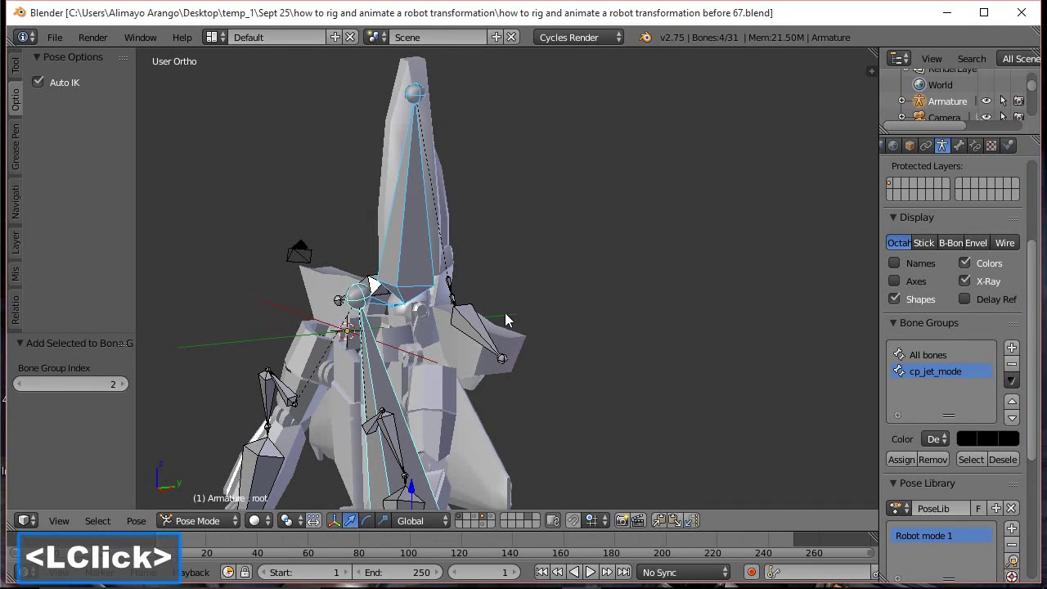
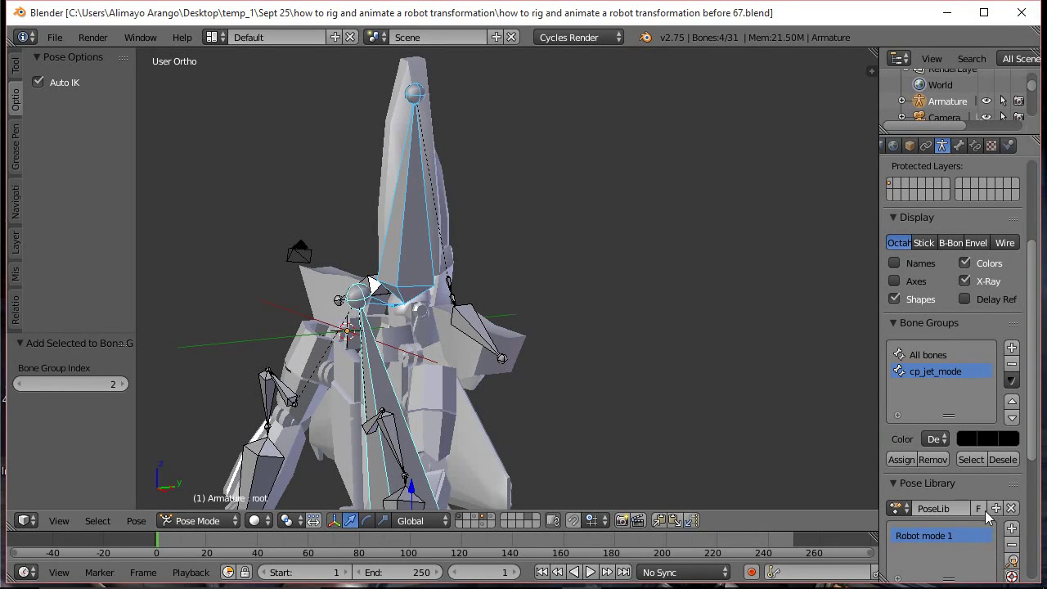
# Add the current pose of the selected bones to the pose library and name it cp_jet_mode
pyautogui.click(1013, 530)
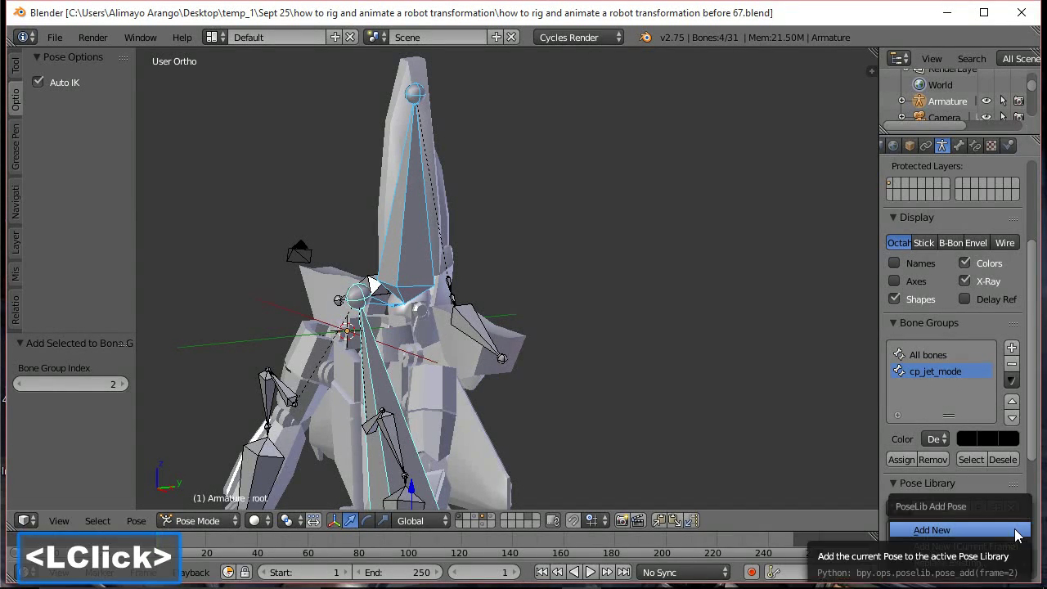
pyautogui.click(954, 531)
pyautogui.moveTo(1032, 372); pyautogui.dragTo(1032, 436)
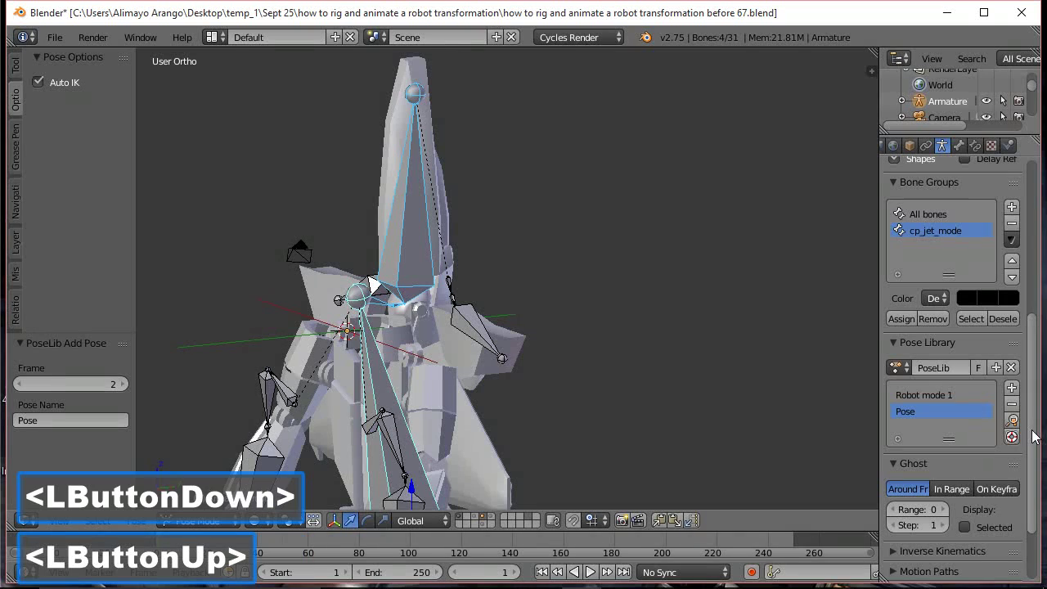
pyautogui.doubleClick(909, 413)
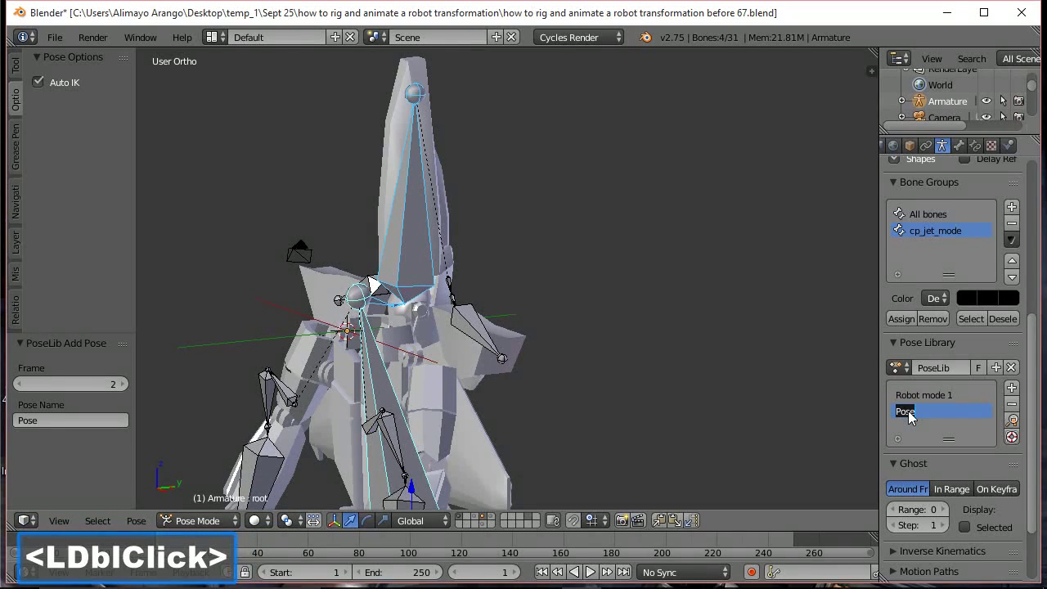
pyautogui.write('cp')
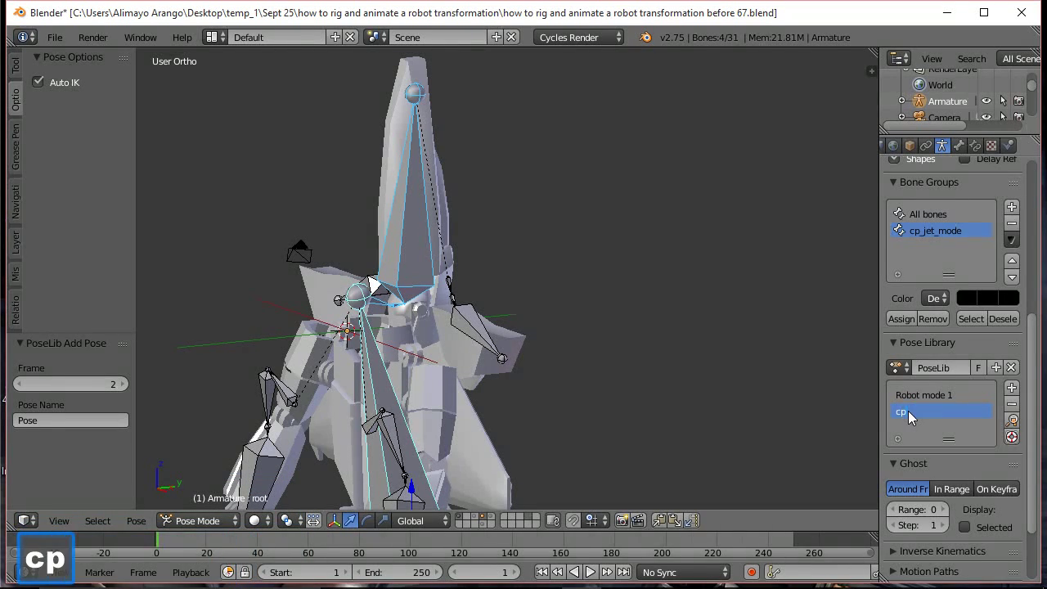
pyautogui.write('_jet')
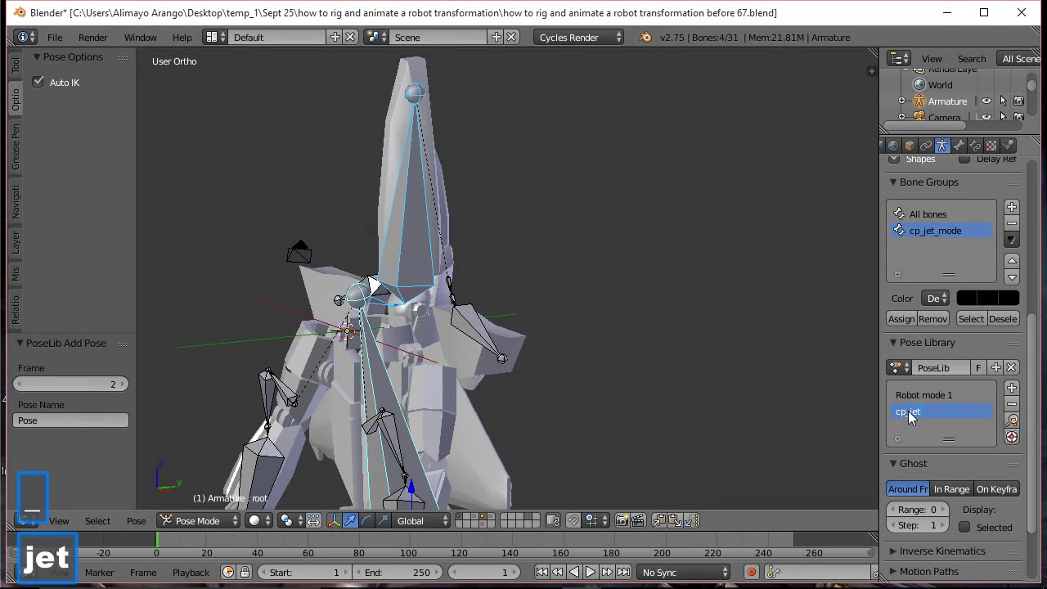
pyautogui.write('_mod')
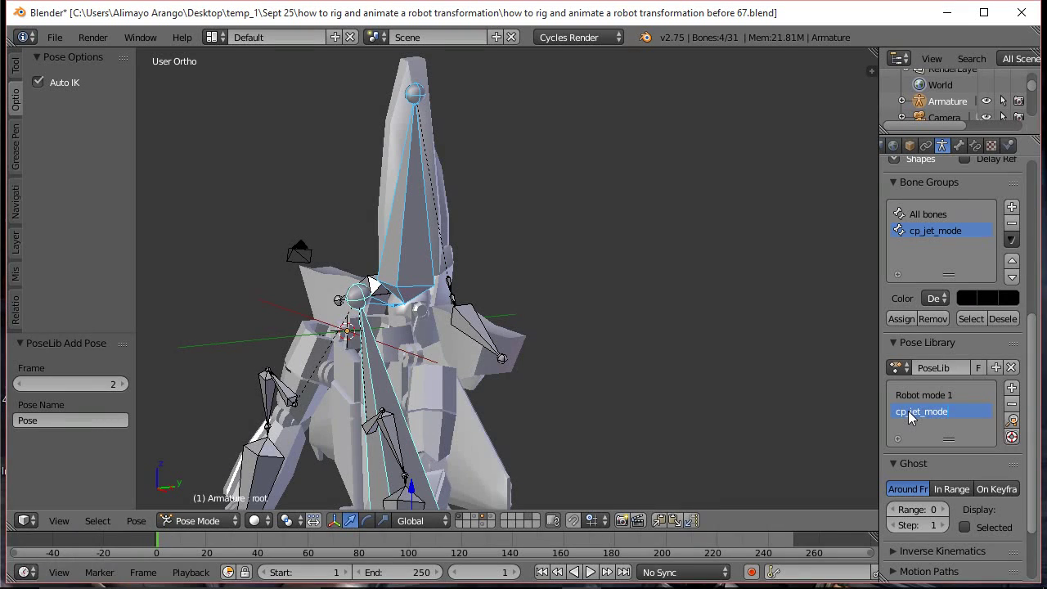
pyautogui.write('e')
pyautogui.press('Return')
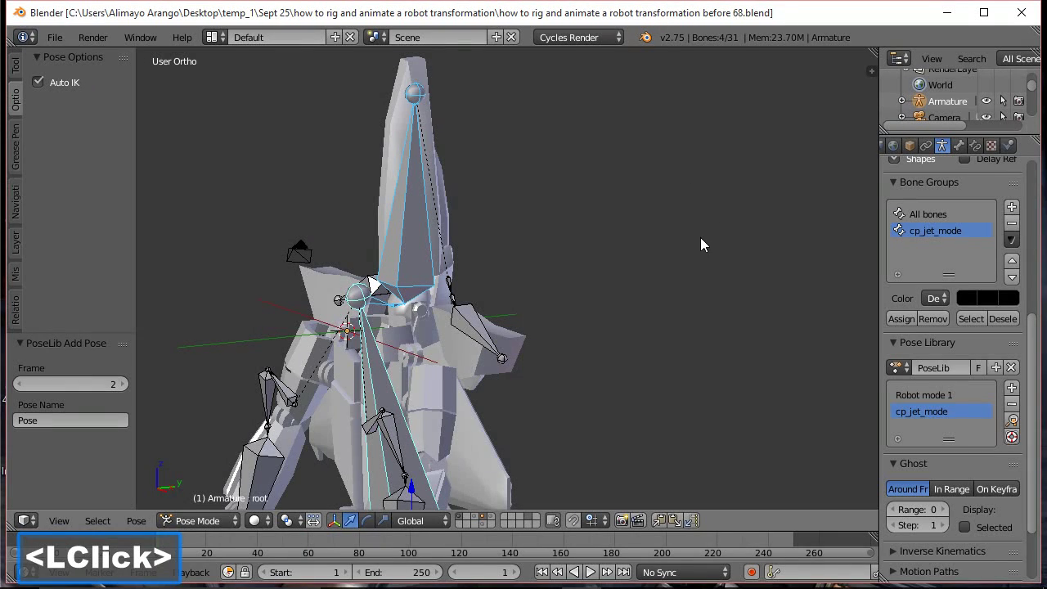
# Select every bone in the All bones group, apply the Robot mode 1 pose, and turn off the armature's X-Ray display
pyautogui.scroll(-1, 694, 242)
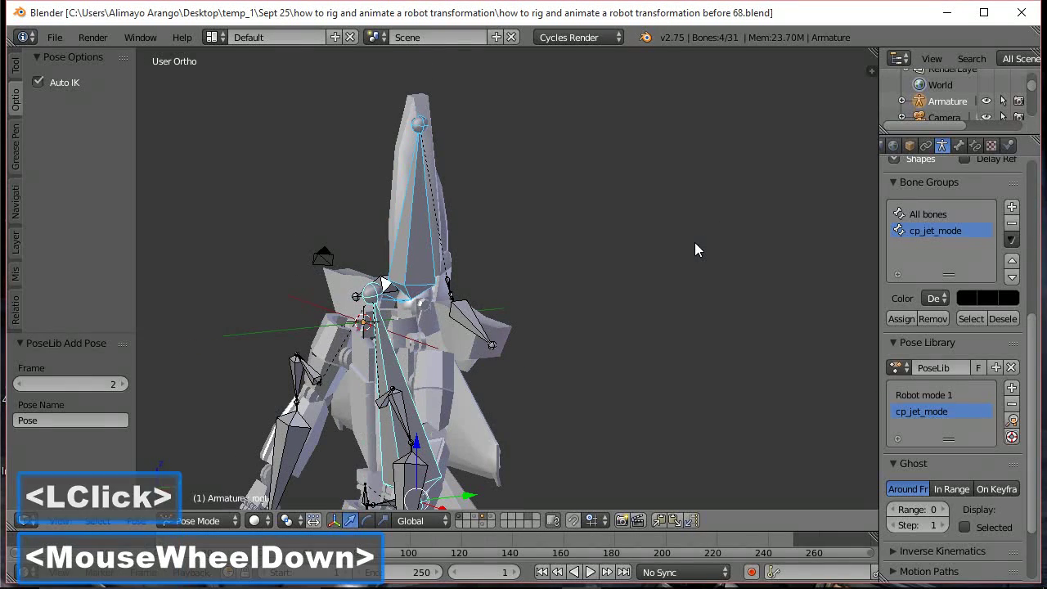
pyautogui.moveTo(535, 280); pyautogui.dragTo(703, 316, button='middle')
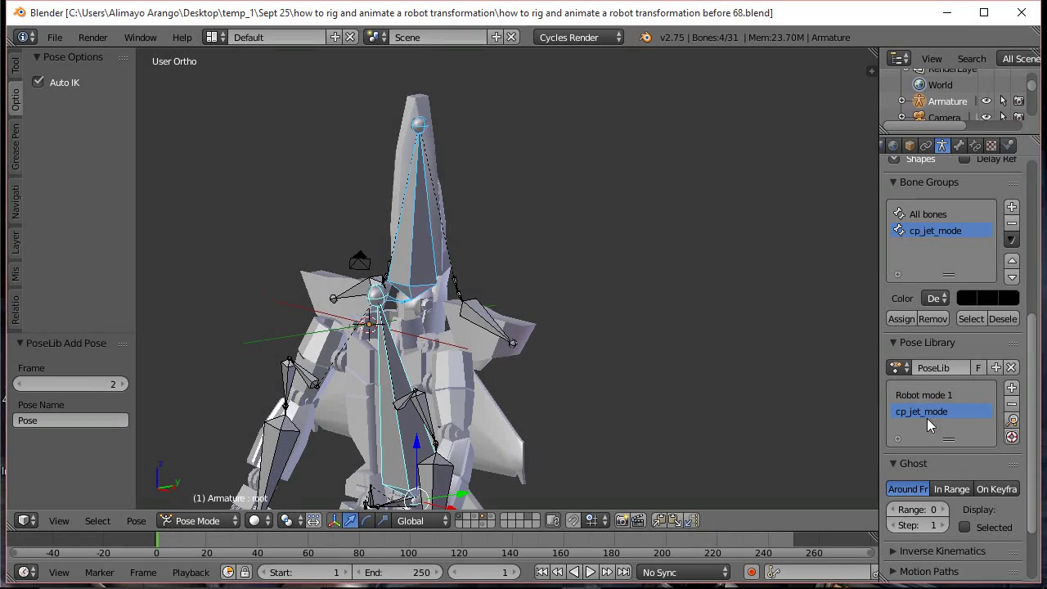
pyautogui.click(933, 214)
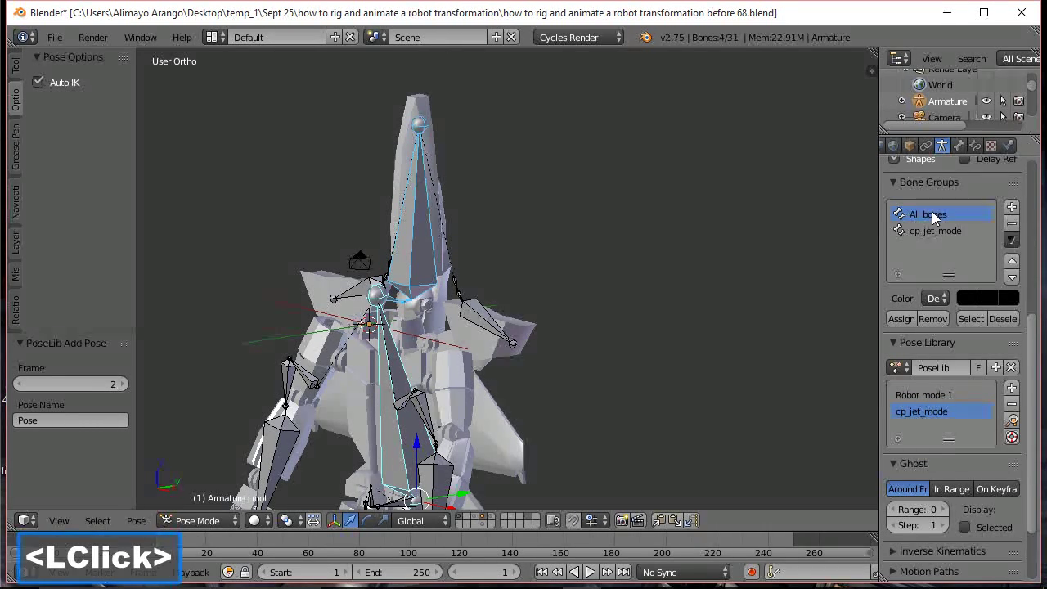
pyautogui.click(971, 319)
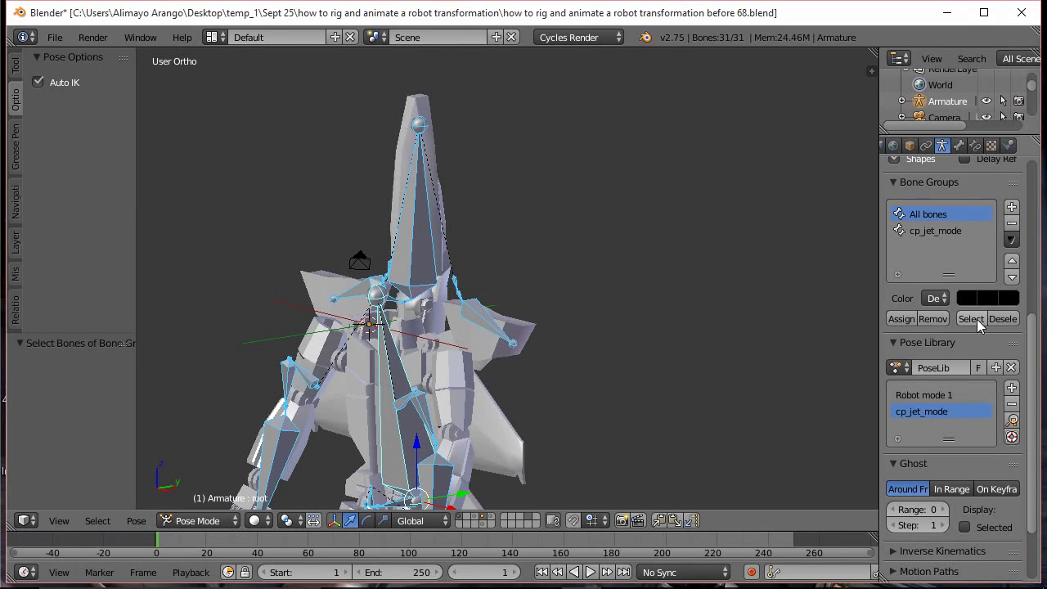
pyautogui.click(938, 396)
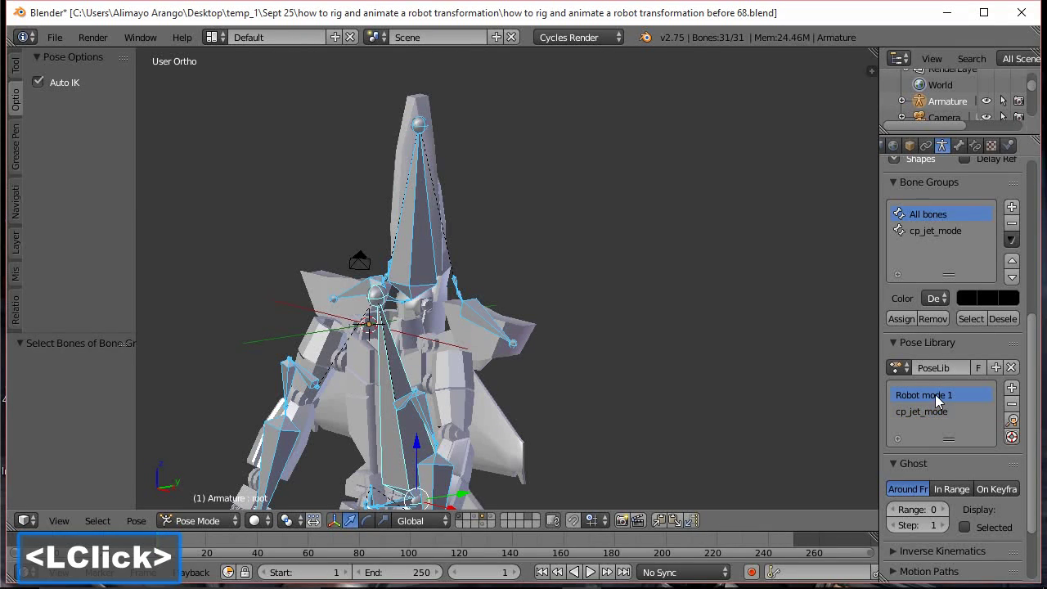
pyautogui.click(1012, 421)
pyautogui.scroll(-2, 703, 320)
pyautogui.moveTo(561, 338); pyautogui.dragTo(593, 323, button='middle')
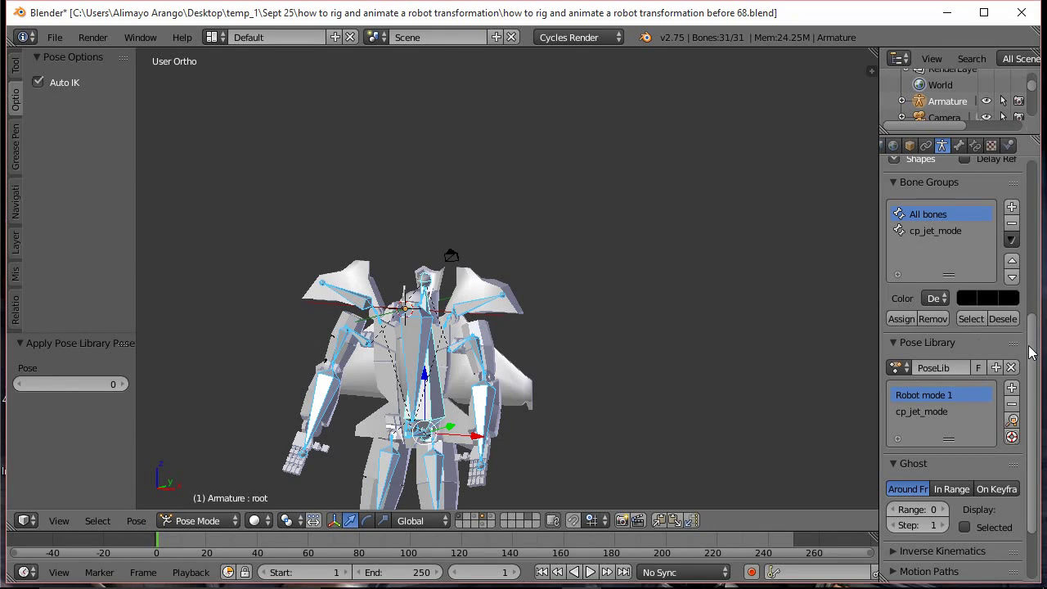
pyautogui.moveTo(1033, 352); pyautogui.dragTo(1034, 282)
pyautogui.click(966, 276)
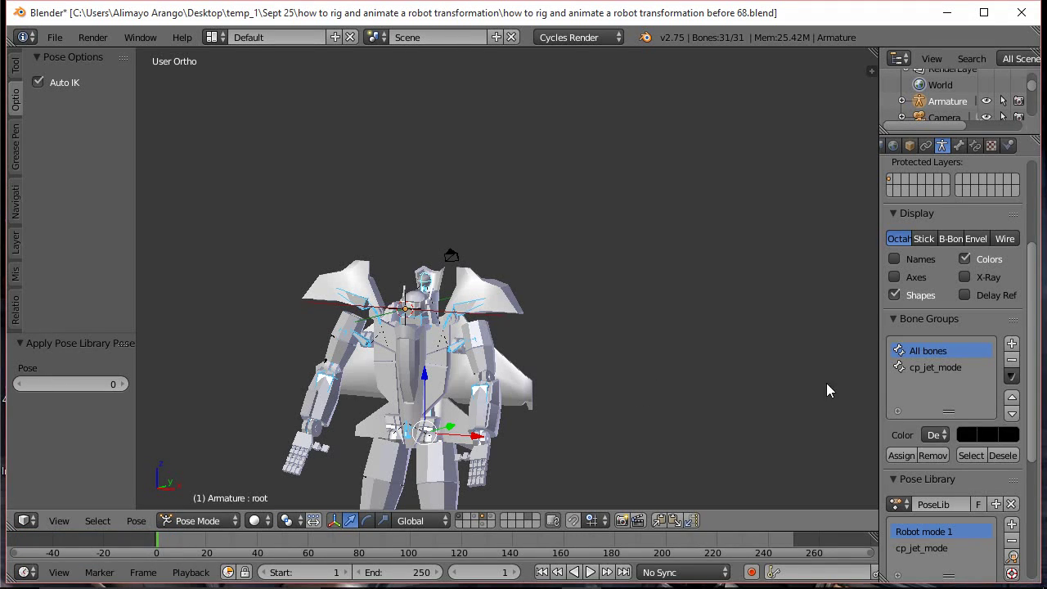
# Select only the bones of the cp_jet_mode group and apply the cp_jet_mode pose to them
pyautogui.click(941, 367)
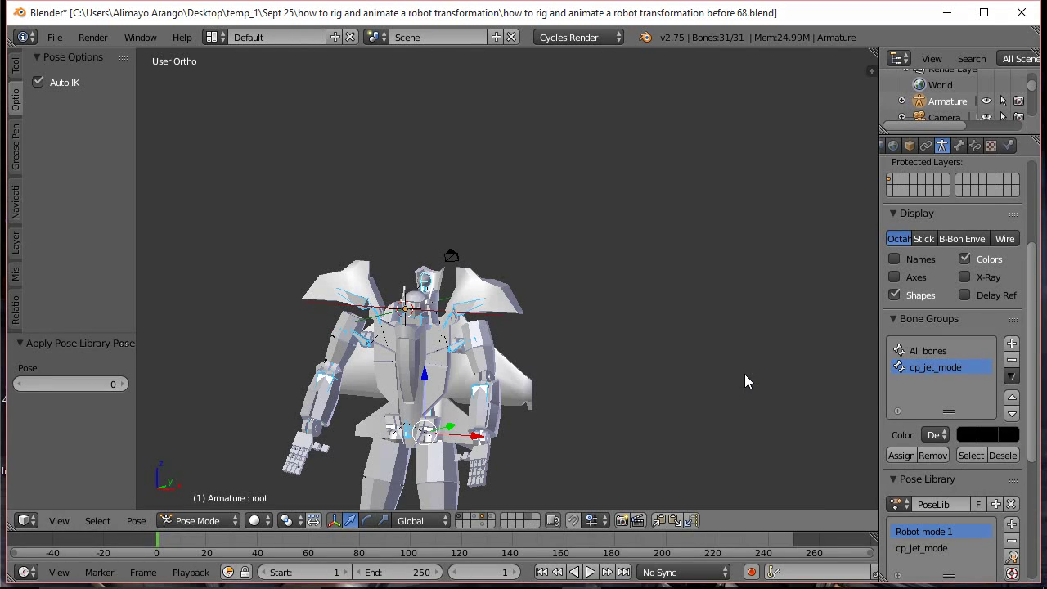
pyautogui.press('a')
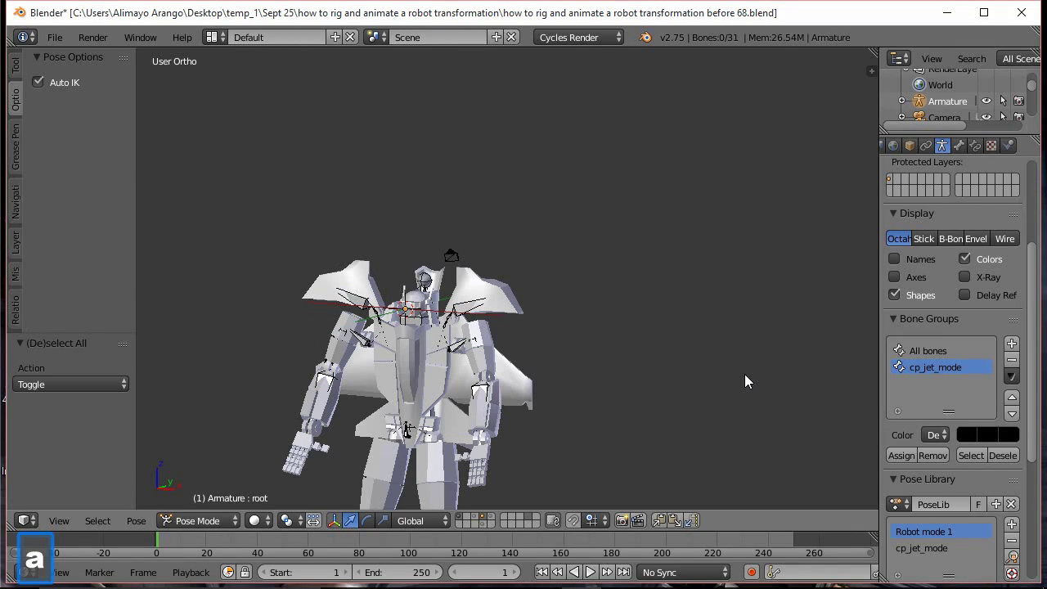
pyautogui.click(971, 454)
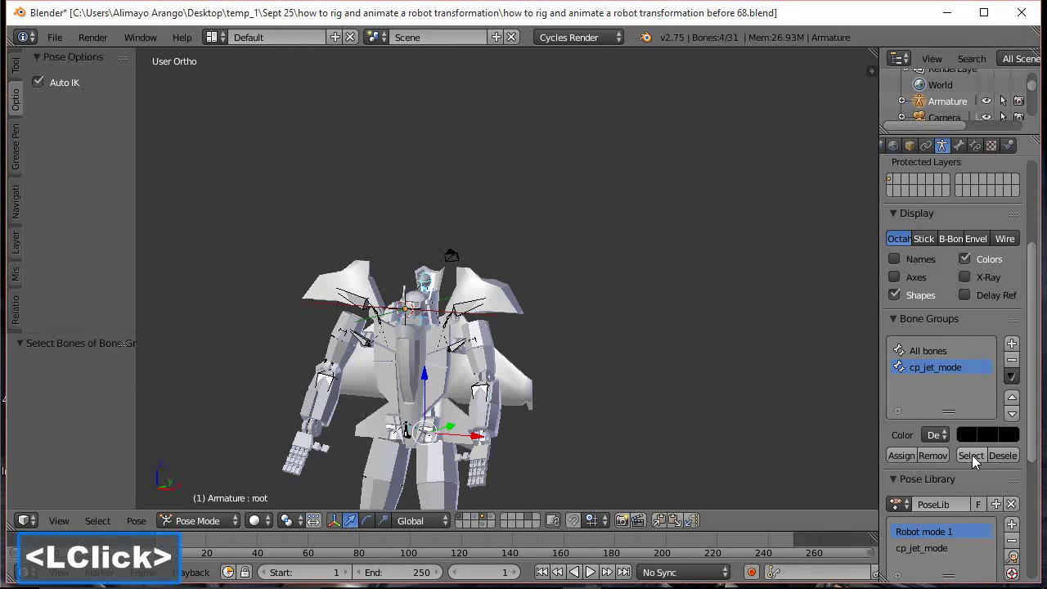
pyautogui.click(926, 550)
pyautogui.click(1013, 559)
pyautogui.moveTo(772, 390); pyautogui.dragTo(534, 388, button='middle')
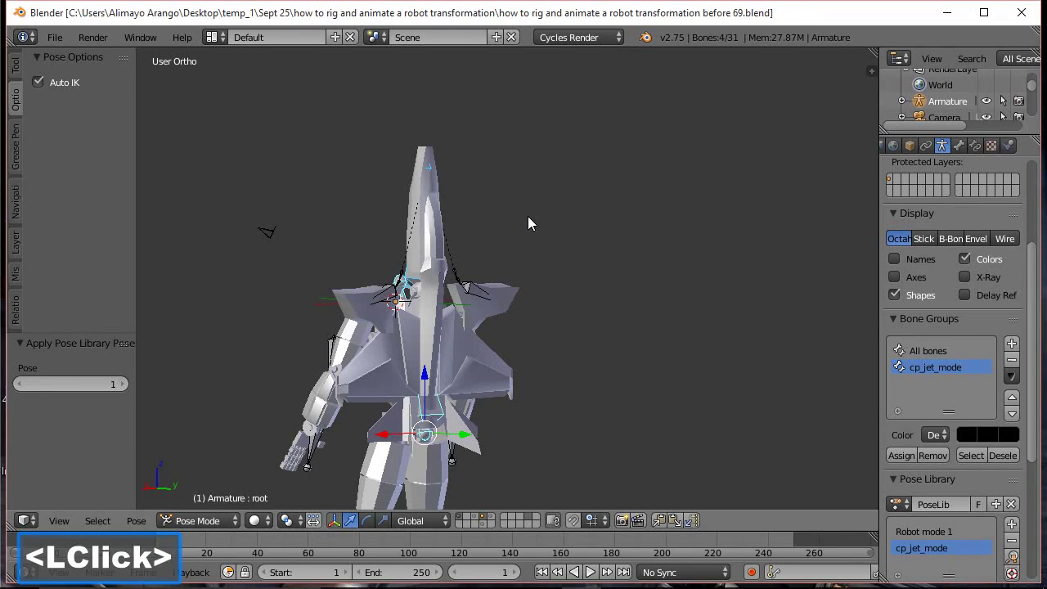
# Raise the shoulder bone sh3.r along the Z axis by about 4.5 units, followed by about 4.6 units more
pyautogui.scroll(3, 530, 221)
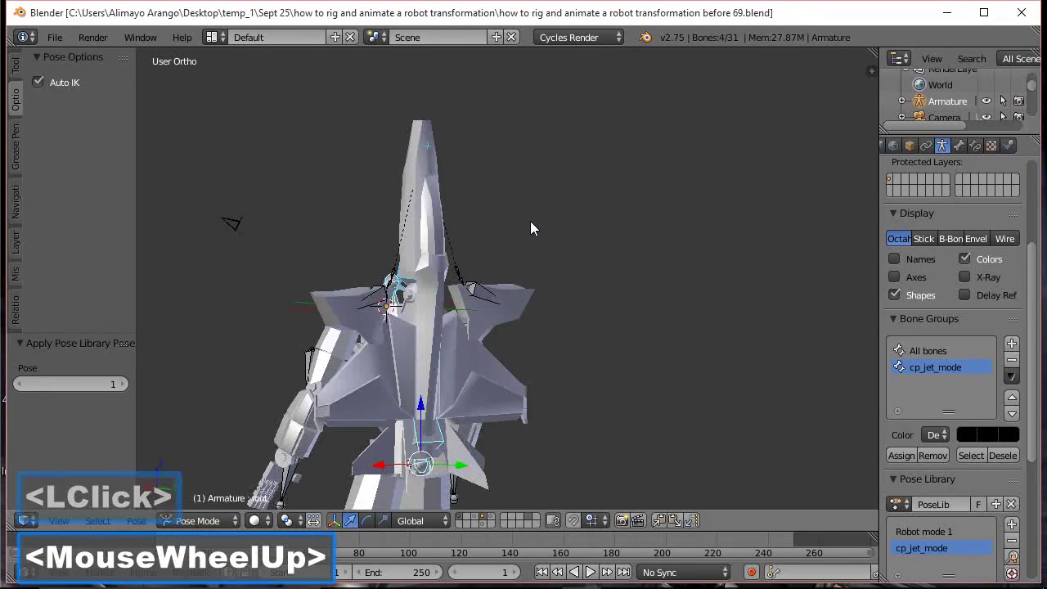
pyautogui.scroll(3, 530, 221)
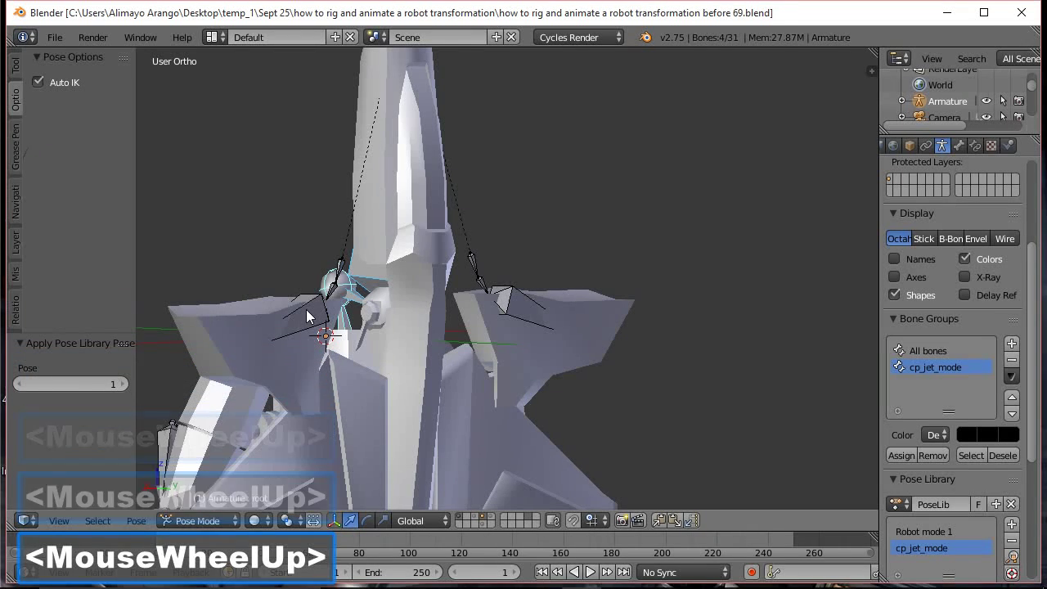
pyautogui.click(309, 315)
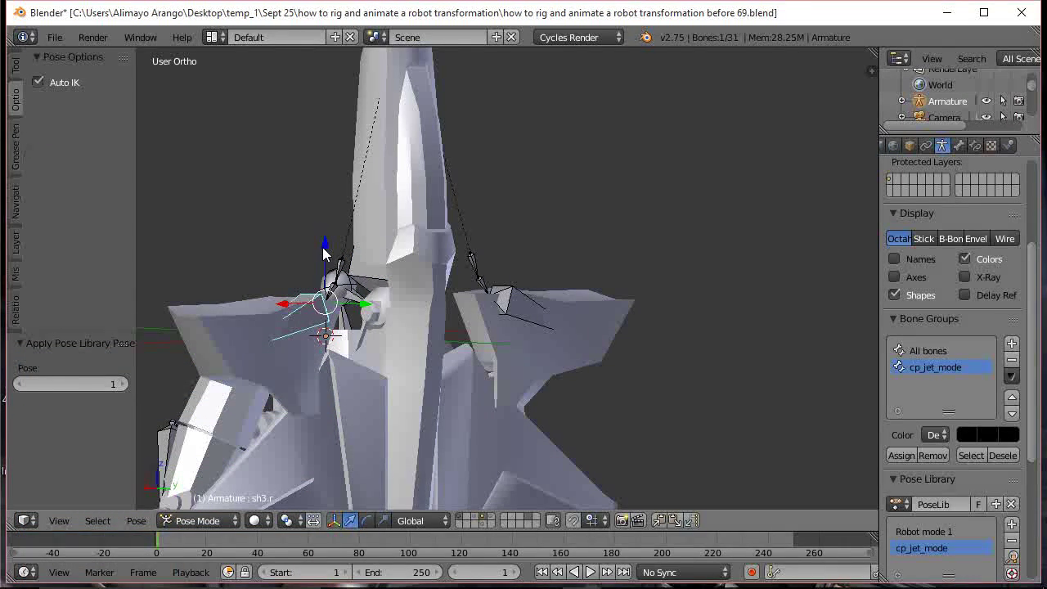
pyautogui.moveTo(324, 245); pyautogui.dragTo(460, 104)
pyautogui.click(458, 96)
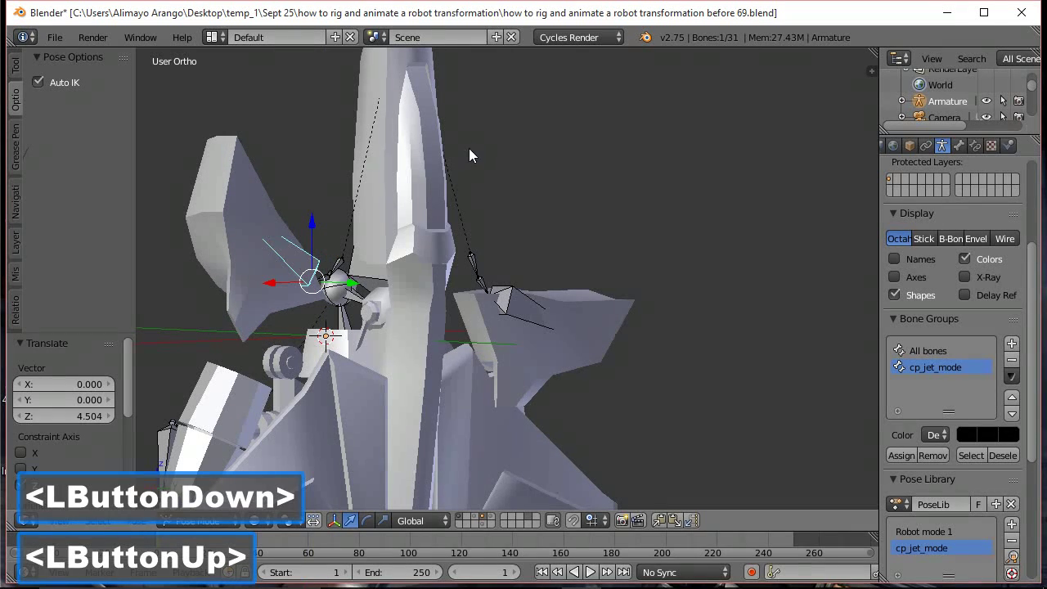
pyautogui.moveTo(460, 202); pyautogui.dragTo(355, 202, button='middle')
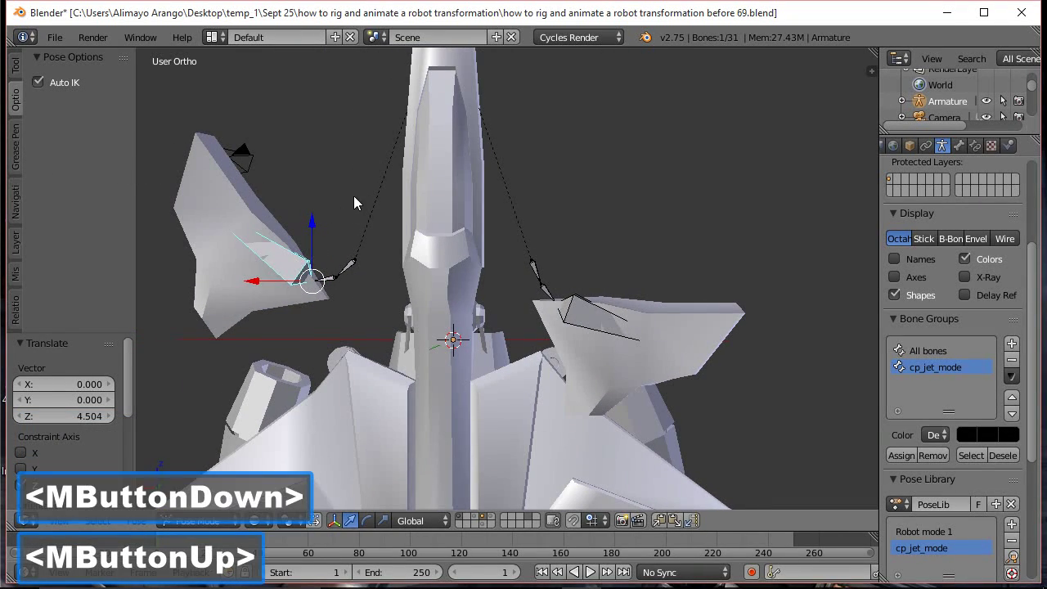
pyautogui.moveTo(314, 226); pyautogui.dragTo(384, 66)
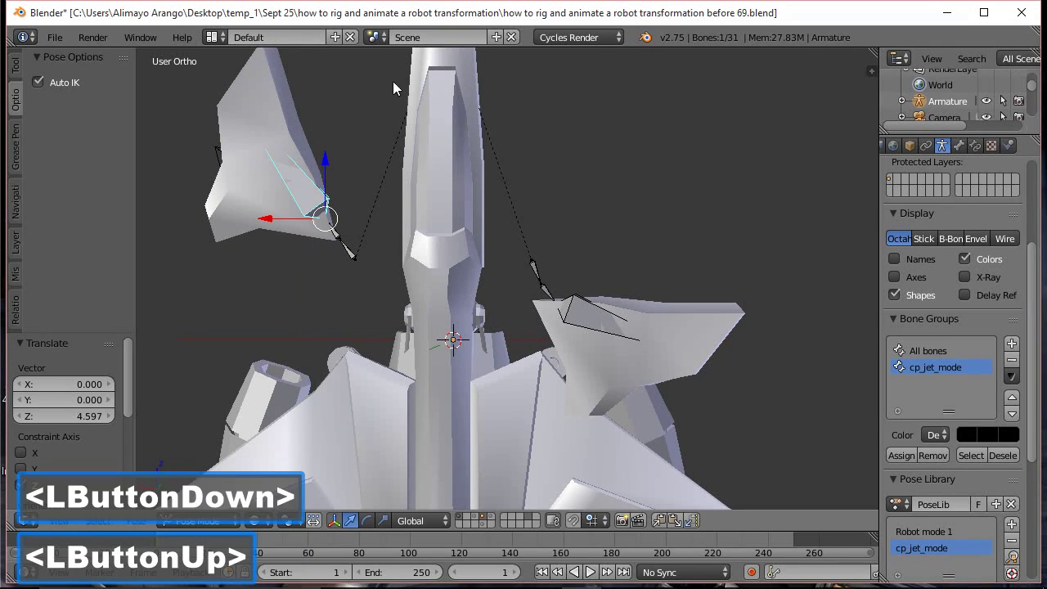
# Raise the opposite shoulder bone sh3.l along Z to mirror sh3.r, and raise sh3.r by about 1.4 units more
pyautogui.click(614, 320)
pyautogui.moveTo(555, 250); pyautogui.dragTo(507, 77)
pyautogui.scroll(-2, 555, 147)
pyautogui.moveTo(534, 202); pyautogui.dragTo(407, 121)
pyautogui.click(344, 205)
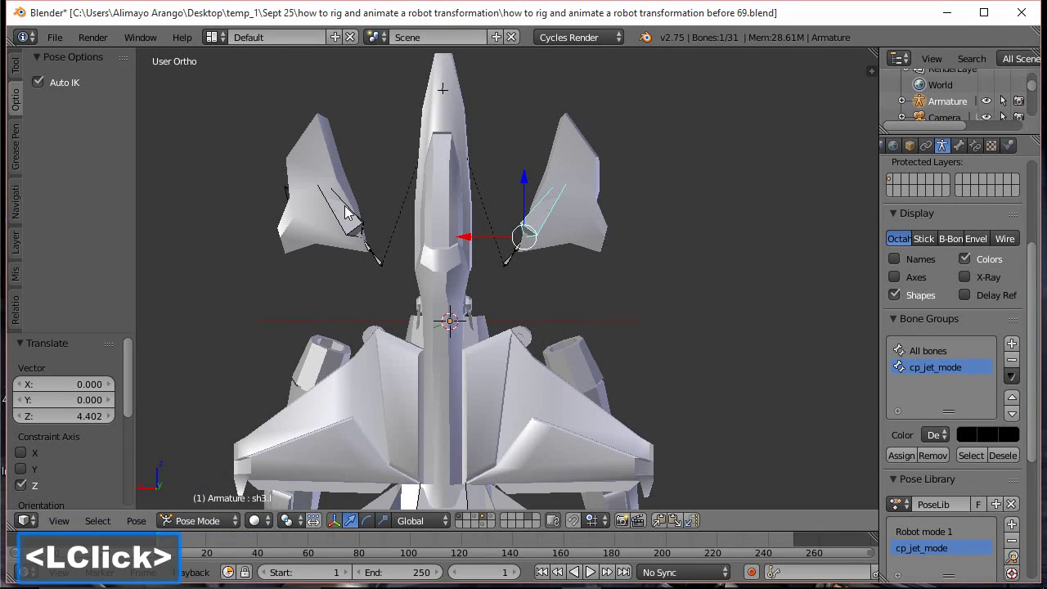
pyautogui.moveTo(362, 180); pyautogui.dragTo(447, 142)
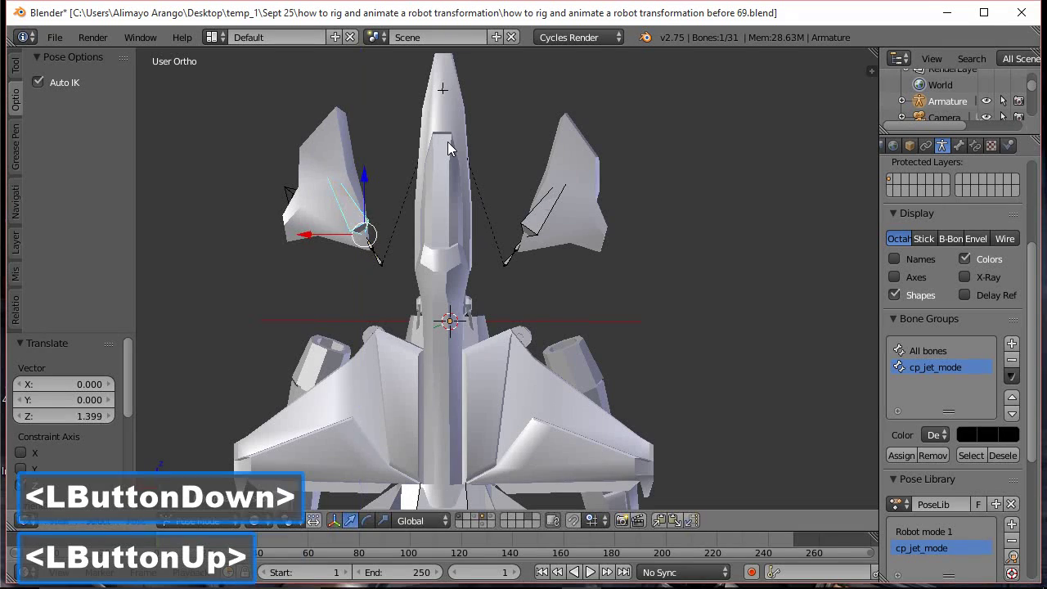
# Rotate bone sh1.r about -43° and bone sh2.r about 40° around the global Y axis
pyautogui.scroll(2, 393, 236)
pyautogui.click(342, 240)
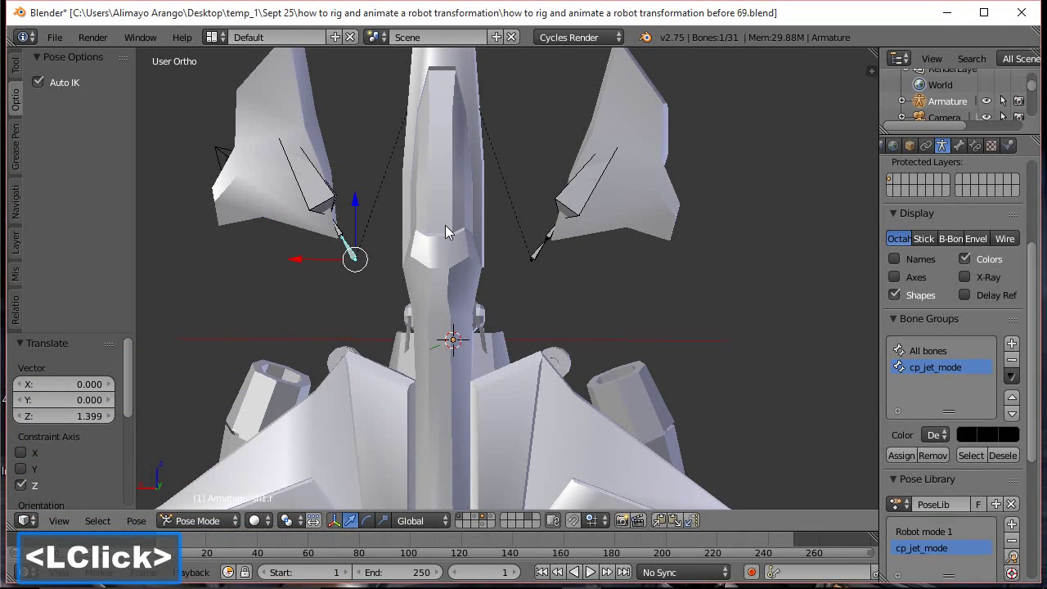
pyautogui.press('r')
pyautogui.press('y')
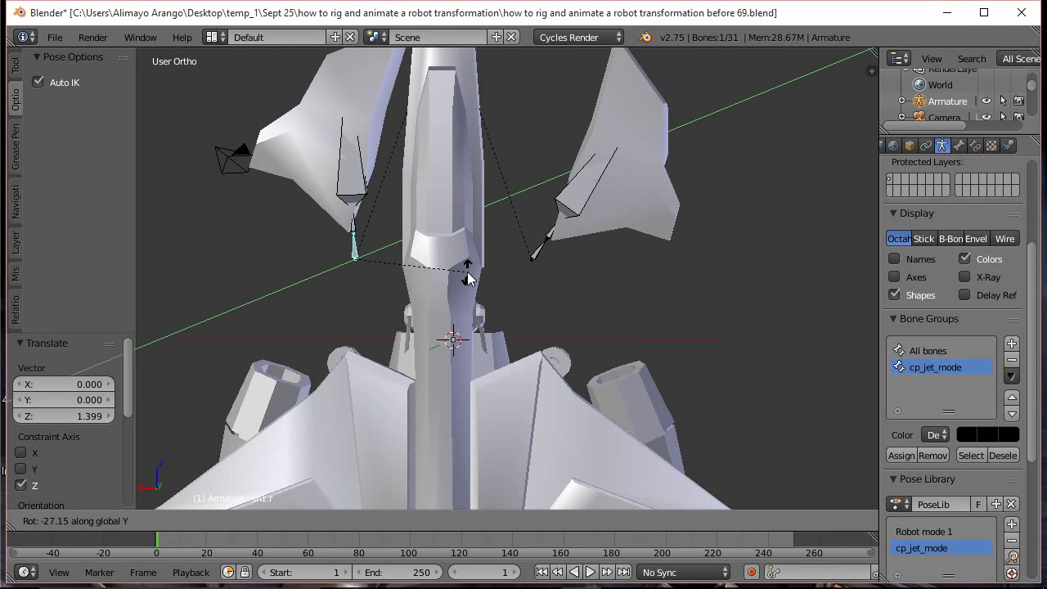
pyautogui.click(483, 309)
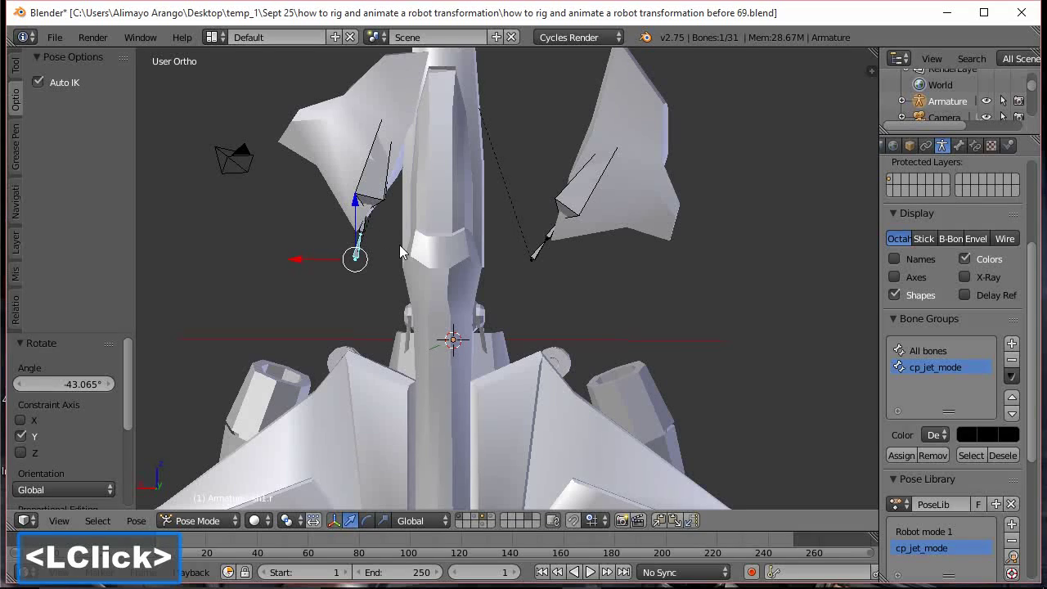
pyautogui.click(363, 233)
pyautogui.press('r')
pyautogui.press('y')
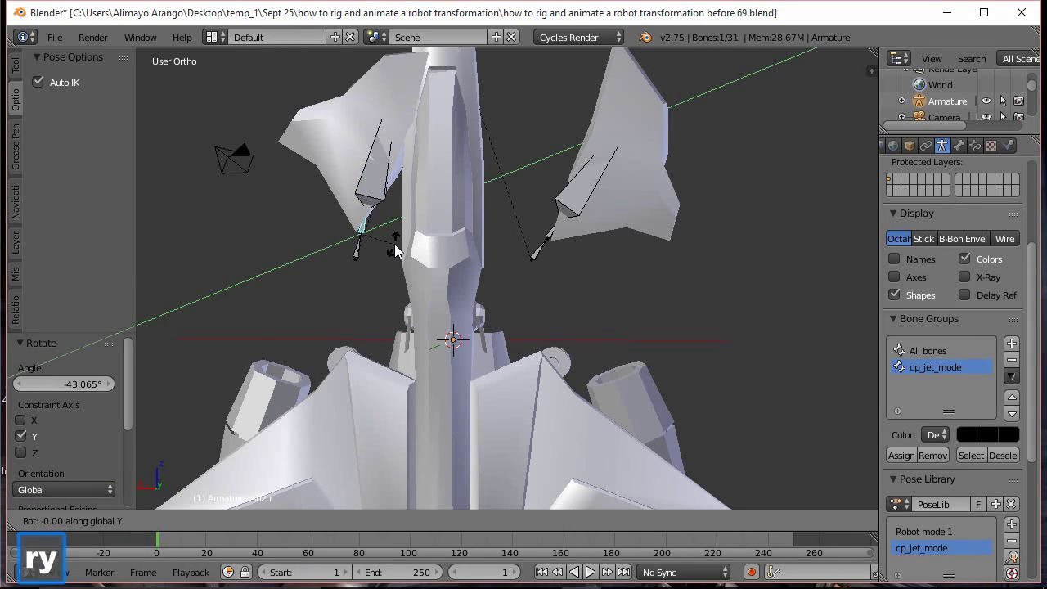
pyautogui.click(390, 229)
# Move sh3.r about -2.05 units along X and slightly down along Z, and nudge sh2.r about -0.07 units along X
pyautogui.click(348, 195)
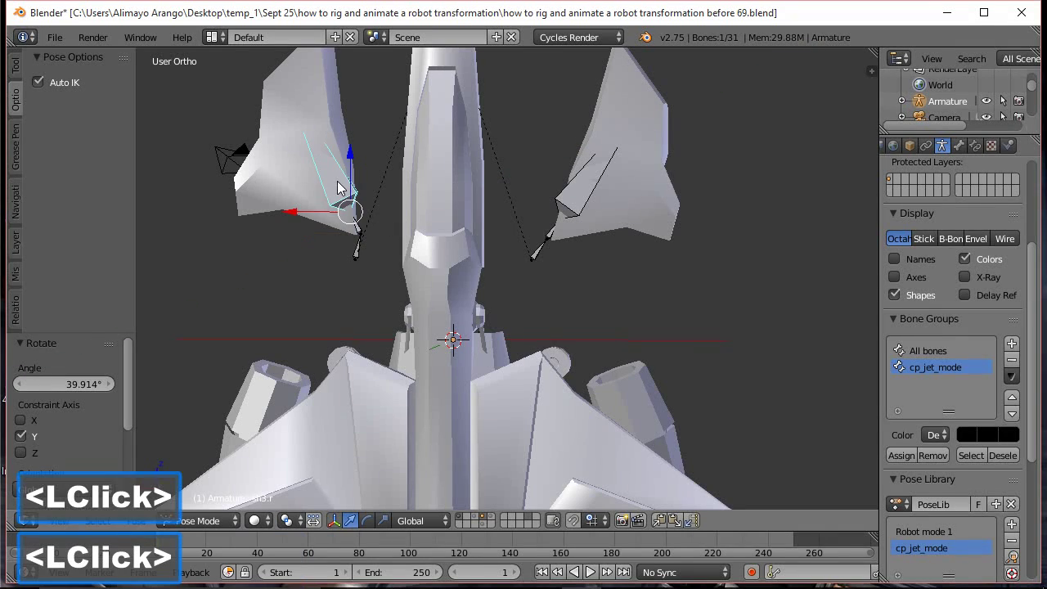
pyautogui.moveTo(302, 213); pyautogui.dragTo(381, 251)
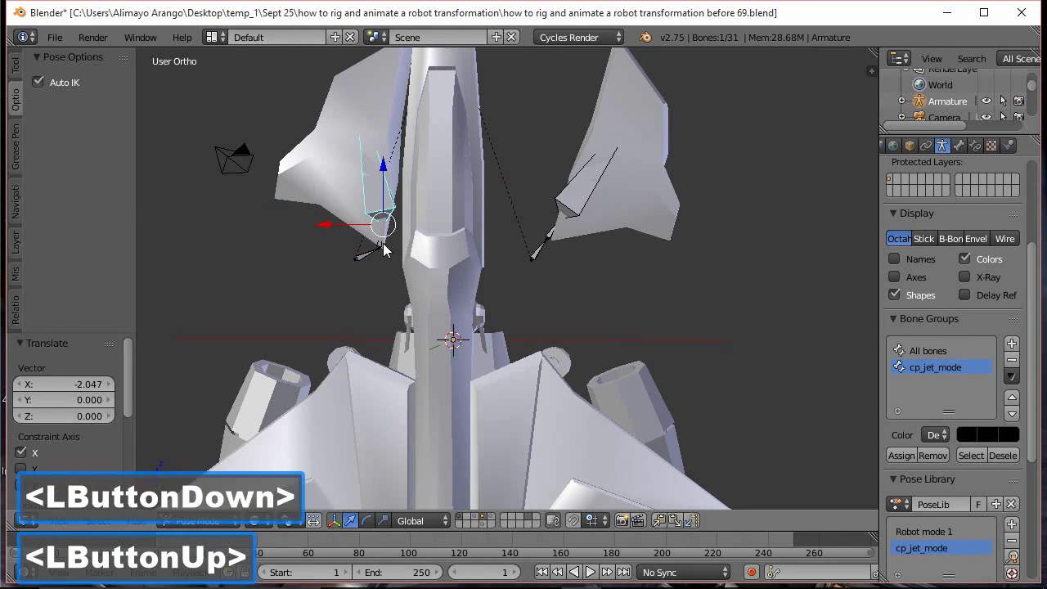
pyautogui.moveTo(382, 200); pyautogui.dragTo(382, 211)
pyautogui.moveTo(339, 256); pyautogui.dragTo(351, 258)
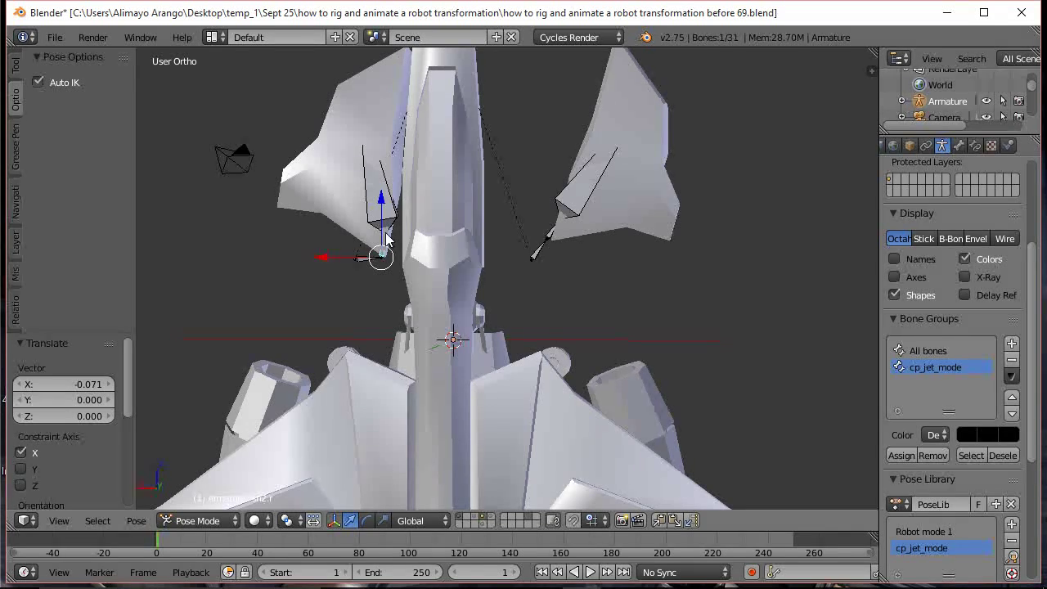
# Fine-tune the position of sh3.r beside the nose along Z and X, and nudge sh2.r about 0.07 units along X
pyautogui.click(391, 221)
pyautogui.moveTo(381, 184); pyautogui.dragTo(394, 220)
pyautogui.moveTo(353, 251); pyautogui.dragTo(386, 258)
pyautogui.moveTo(392, 195); pyautogui.dragTo(389, 183)
pyautogui.click(381, 259)
pyautogui.moveTo(341, 259); pyautogui.dragTo(339, 261)
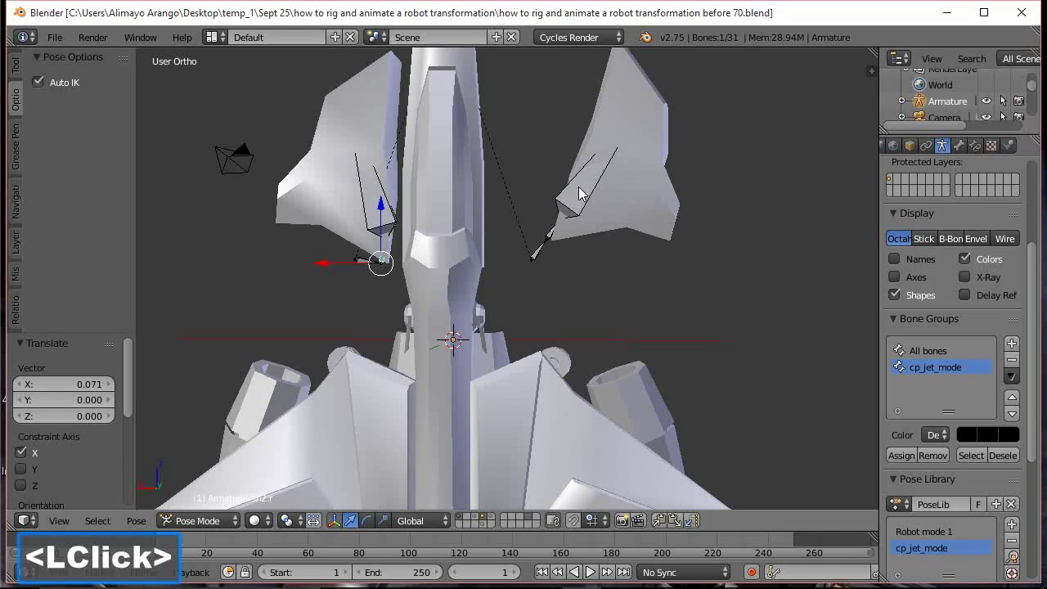
# Move bone sh3.l inward beside the nose along X and Z, finishing with about 0.71 units along Z and 1.03 units along X
pyautogui.click(579, 186)
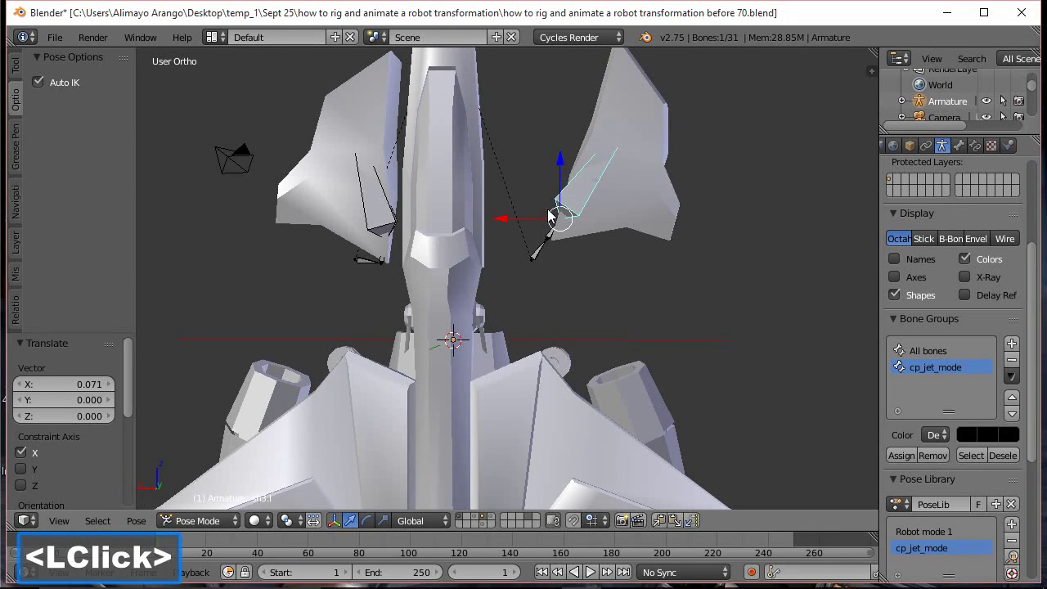
pyautogui.moveTo(521, 220); pyautogui.dragTo(497, 195)
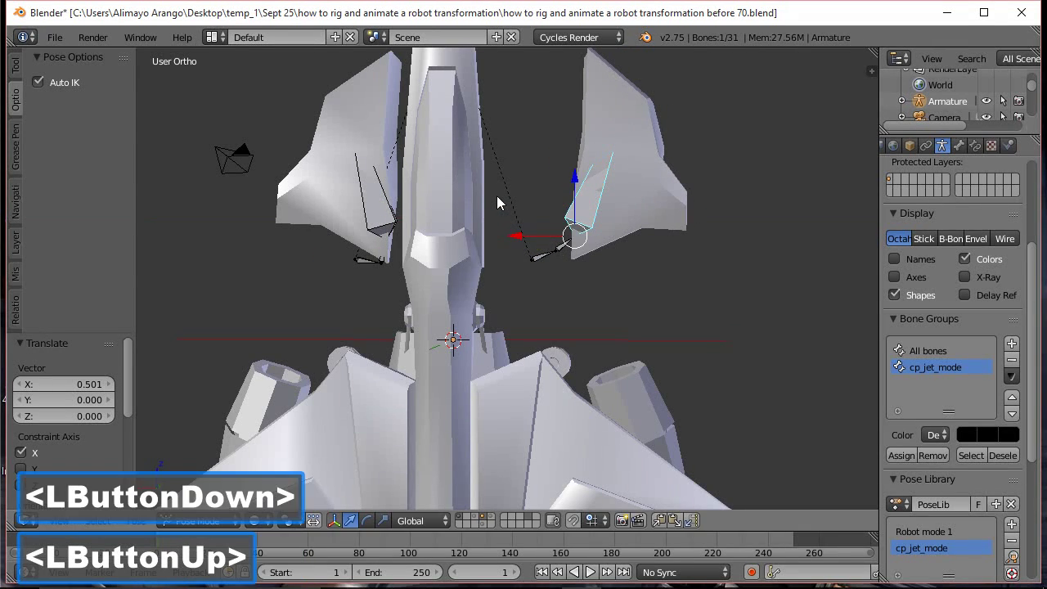
pyautogui.moveTo(583, 187); pyautogui.dragTo(487, 137)
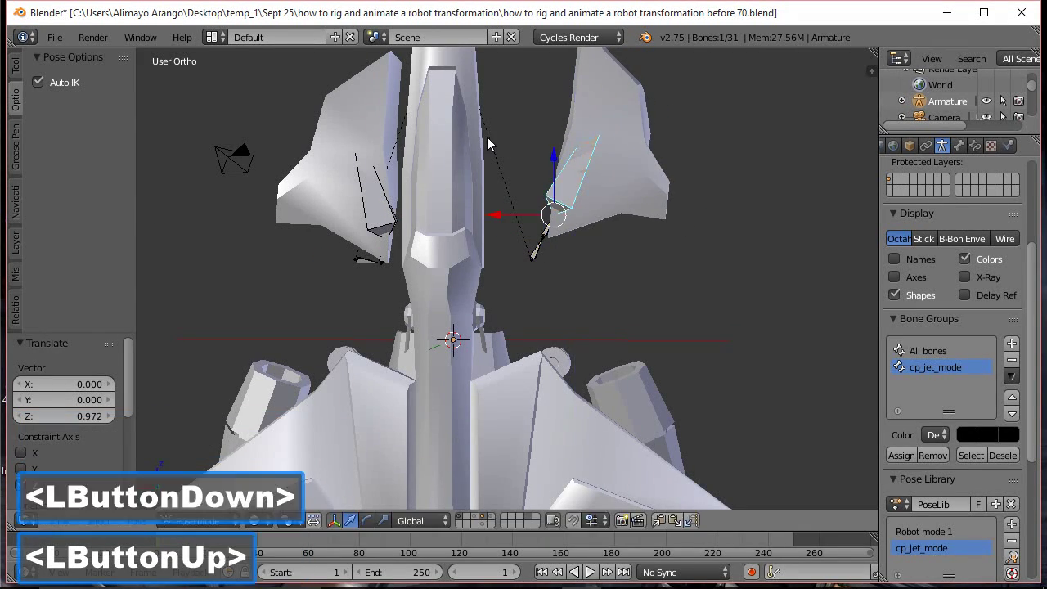
pyautogui.scroll(-2, 556, 155)
pyautogui.moveTo(478, 225); pyautogui.dragTo(378, 172)
pyautogui.moveTo(526, 168)
pyautogui.mouseDown()
pyautogui.moveTo(518, 140)
pyautogui.moveTo(523, 162)
pyautogui.mouseUp()
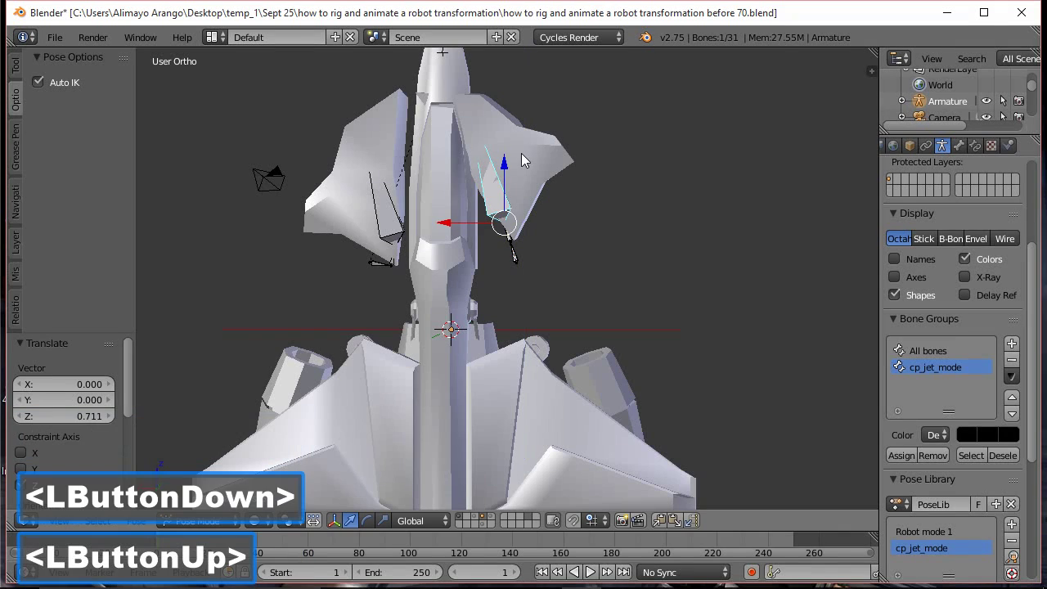
pyautogui.moveTo(450, 225); pyautogui.dragTo(421, 223)
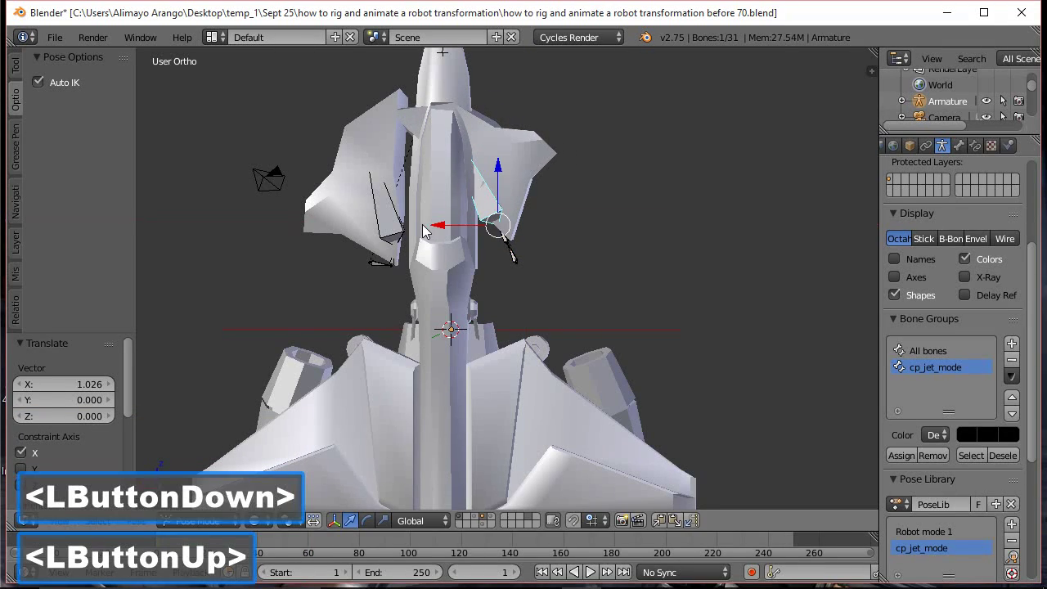
# Rotate bone sh1.l about 19.8° around the global Y axis
pyautogui.click(512, 255)
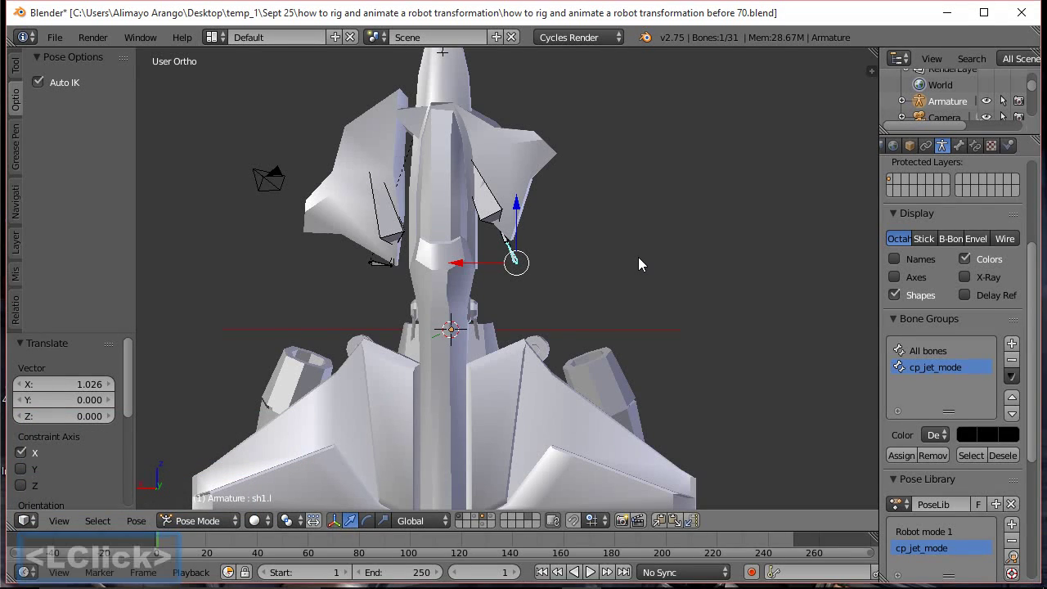
pyautogui.press('r')
pyautogui.press('y')
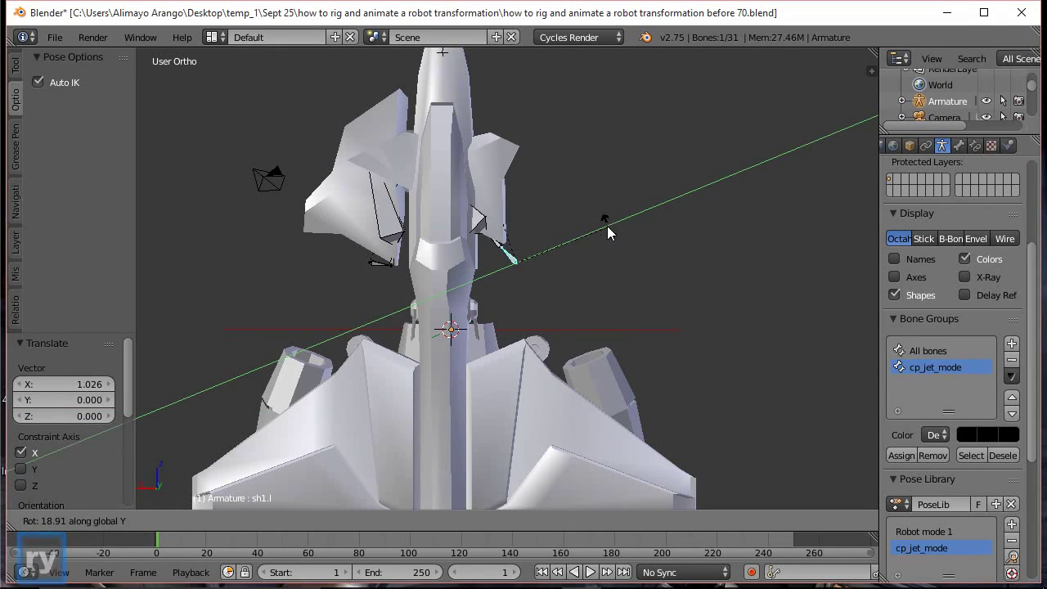
pyautogui.click(602, 229)
# Rotate bone sh2.l about -54.4° around the global Y axis
pyautogui.click(494, 244)
pyautogui.scroll(2, 493, 248)
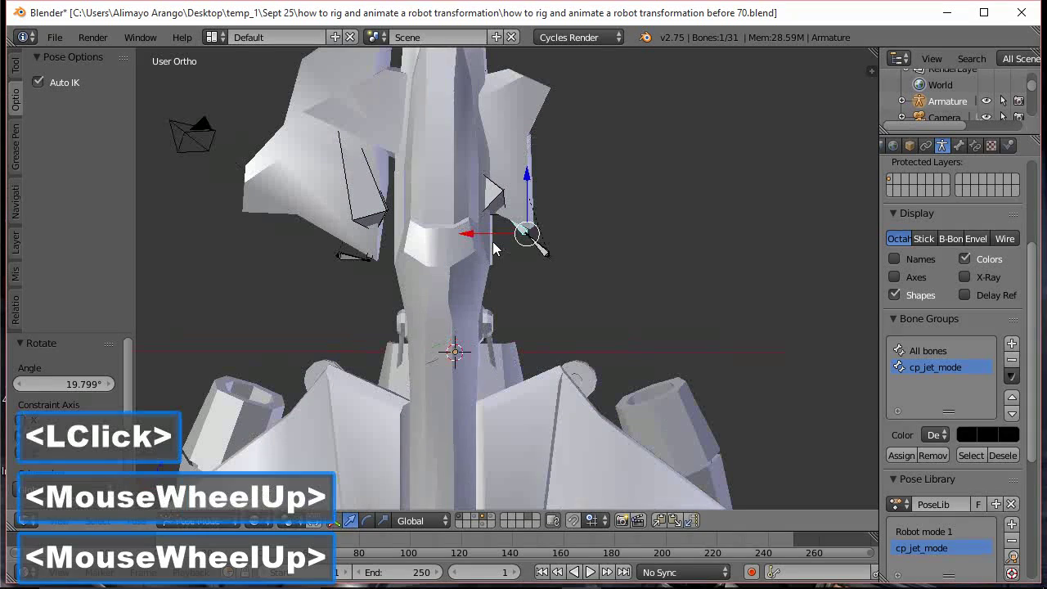
pyautogui.keyDown('shift'); pyautogui.moveTo(637, 239); pyautogui.dragTo(629, 344, button='middle'); pyautogui.keyUp('shift')
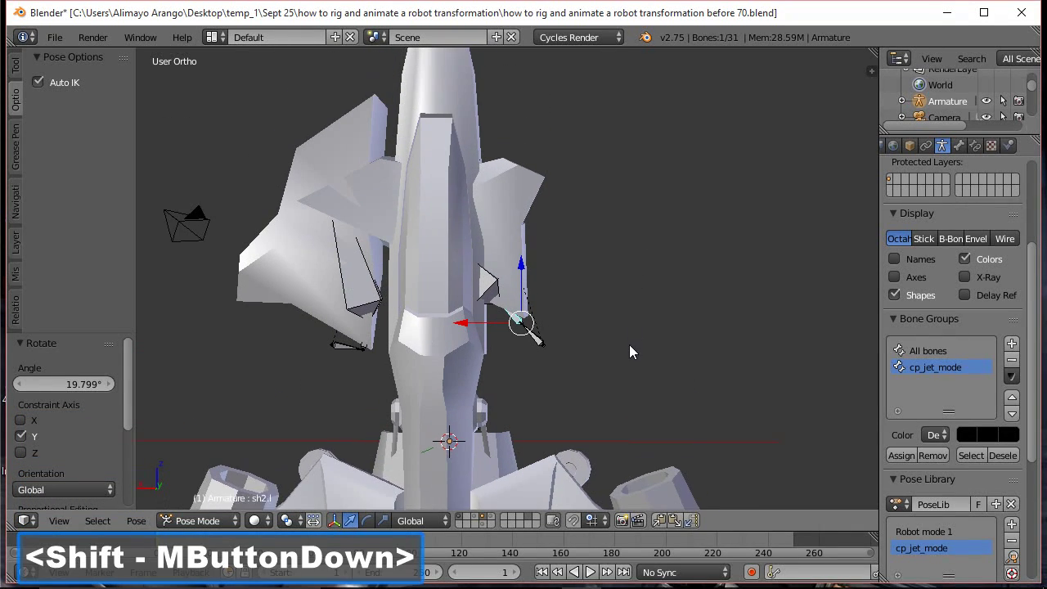
pyautogui.keyDown('shift'); pyautogui.scroll(-1, 652, 285); pyautogui.keyUp('shift')
pyautogui.press('r')
pyautogui.press('y')
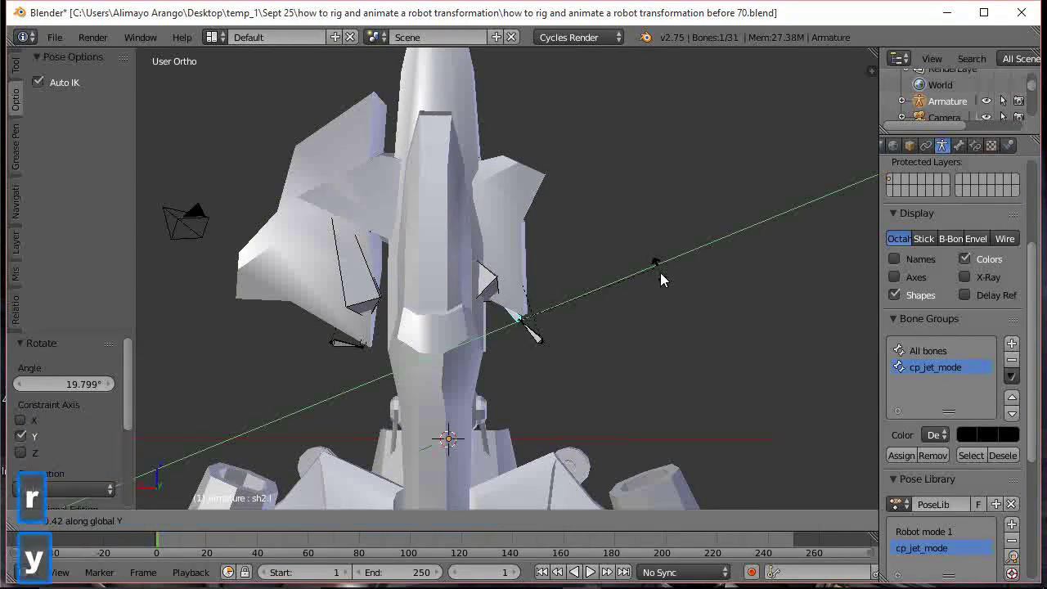
pyautogui.click(615, 387)
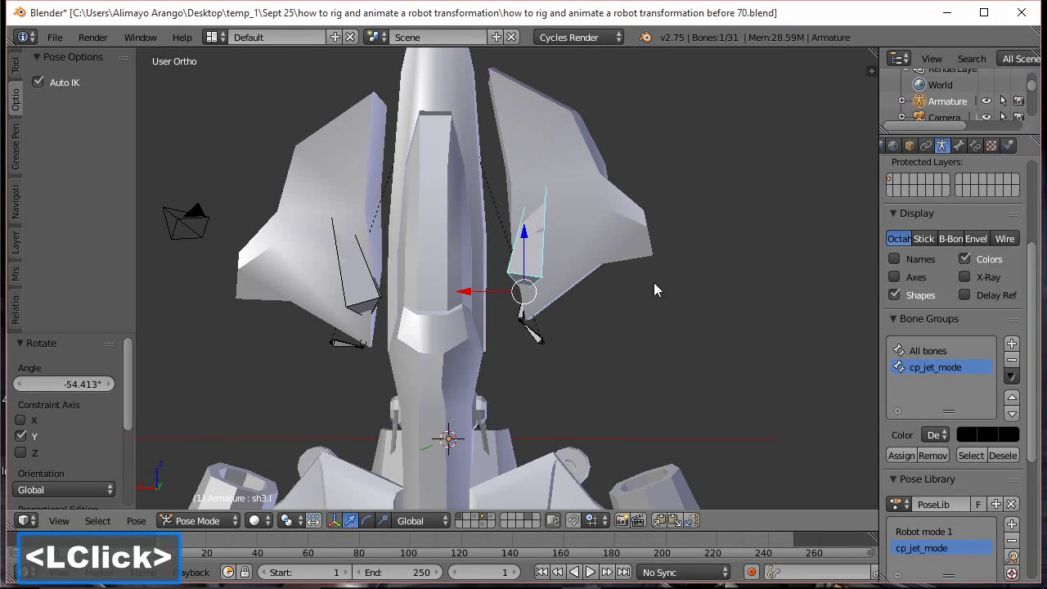
# Rotate bone sh3.l about -20.5° around the global Y axis
pyautogui.press('r')
pyautogui.press('y')
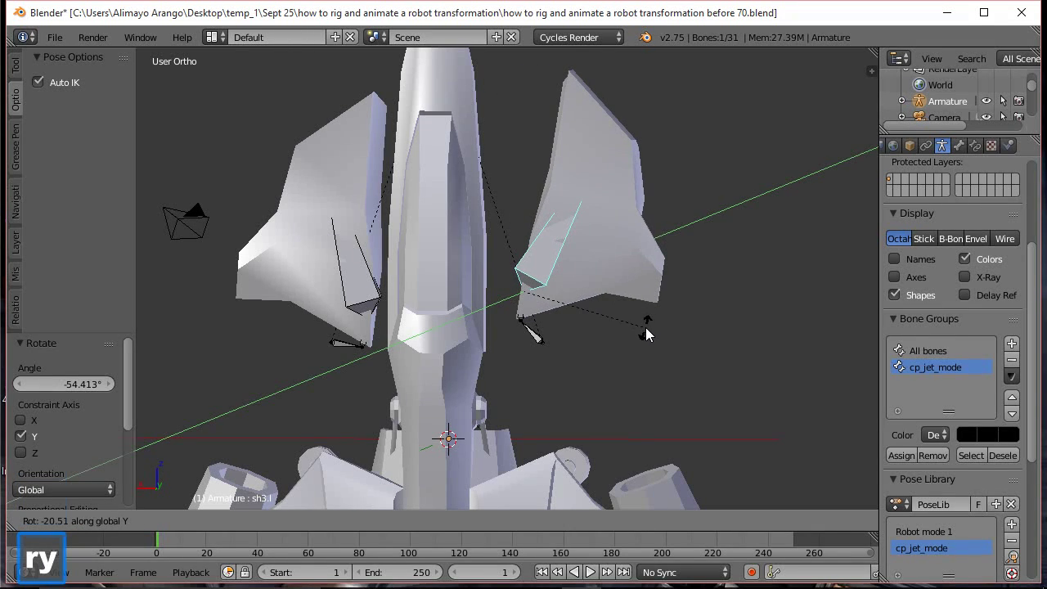
pyautogui.click(646, 334)
# Move sh3.l toward the nose along X and about -0.2 units along Z, and rotate it about -4.7° around global Y
pyautogui.moveTo(487, 295)
pyautogui.mouseDown()
pyautogui.moveTo(445, 295)
pyautogui.moveTo(400, 331)
pyautogui.moveTo(417, 335)
pyautogui.moveTo(472, 307)
pyautogui.mouseUp()
pyautogui.moveTo(502, 260); pyautogui.dragTo(498, 261)
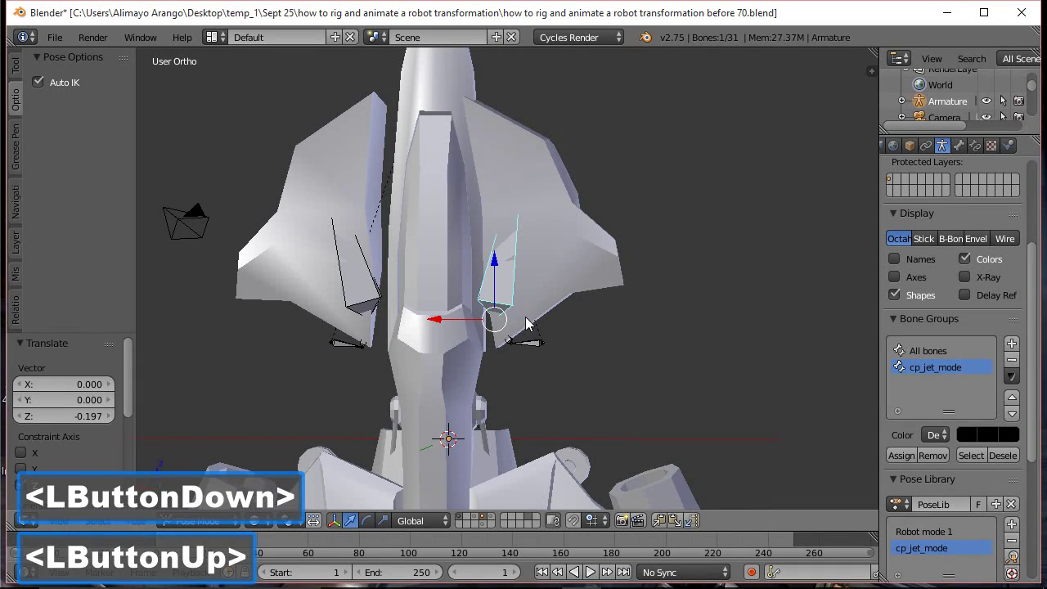
pyautogui.press('r')
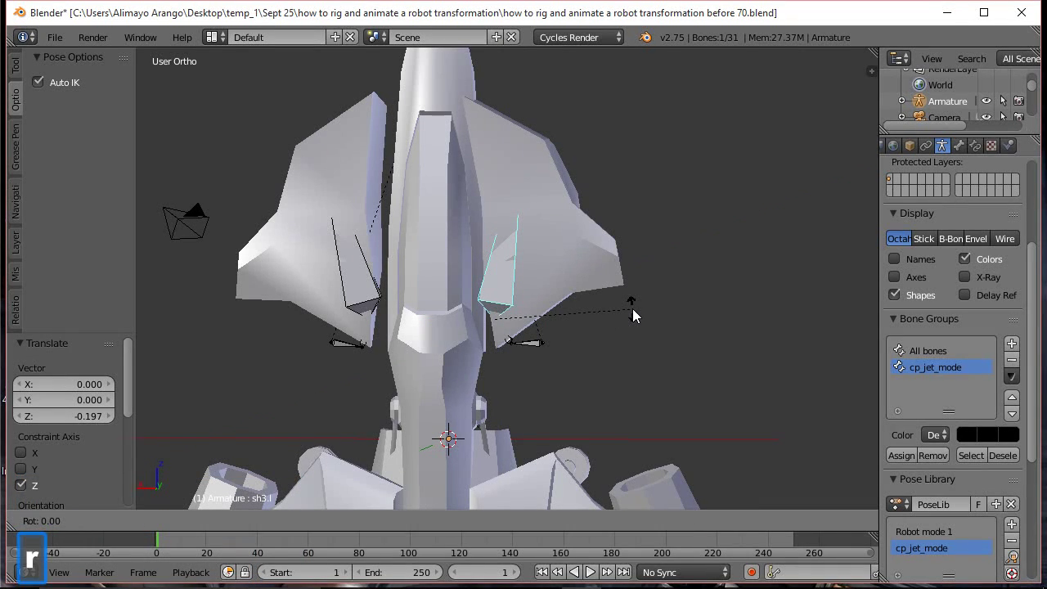
pyautogui.press('y')
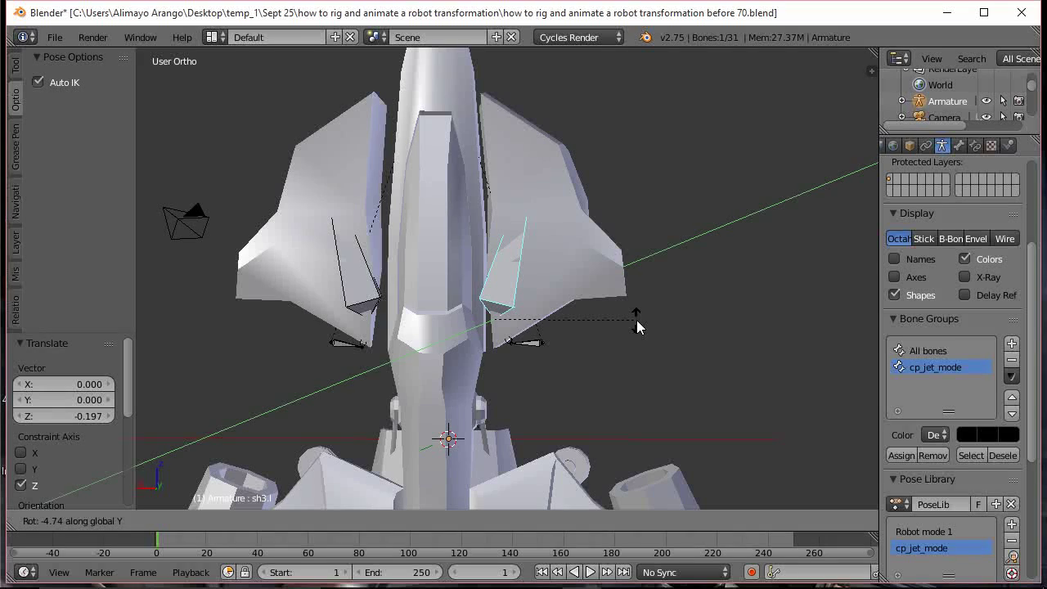
pyautogui.click(638, 326)
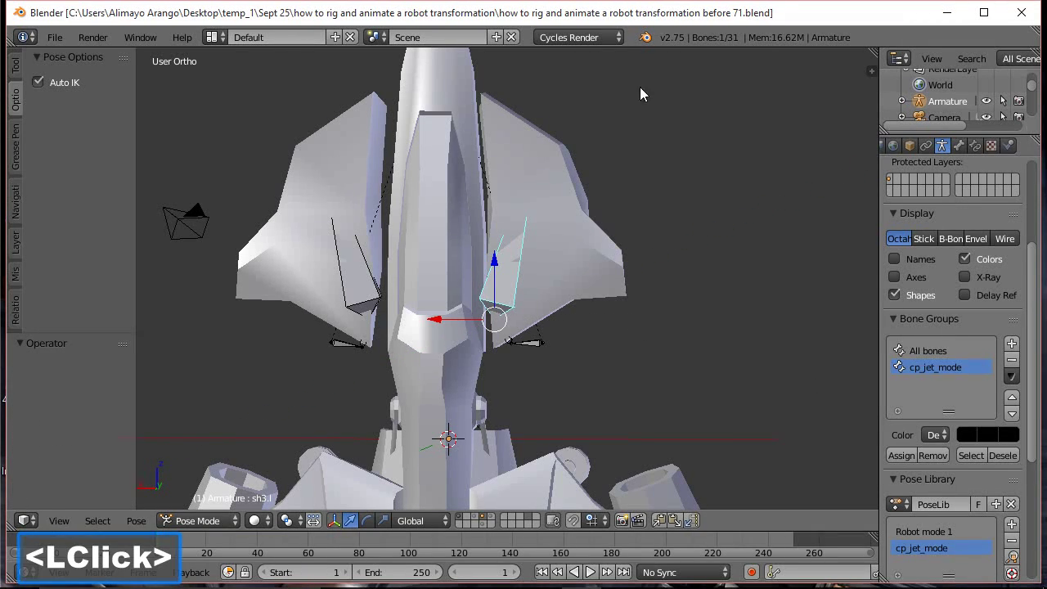
# Turn on X-Ray display for the armature and rotate bone sh2.l about -18.4° around the global Y axis
pyautogui.click(965, 277)
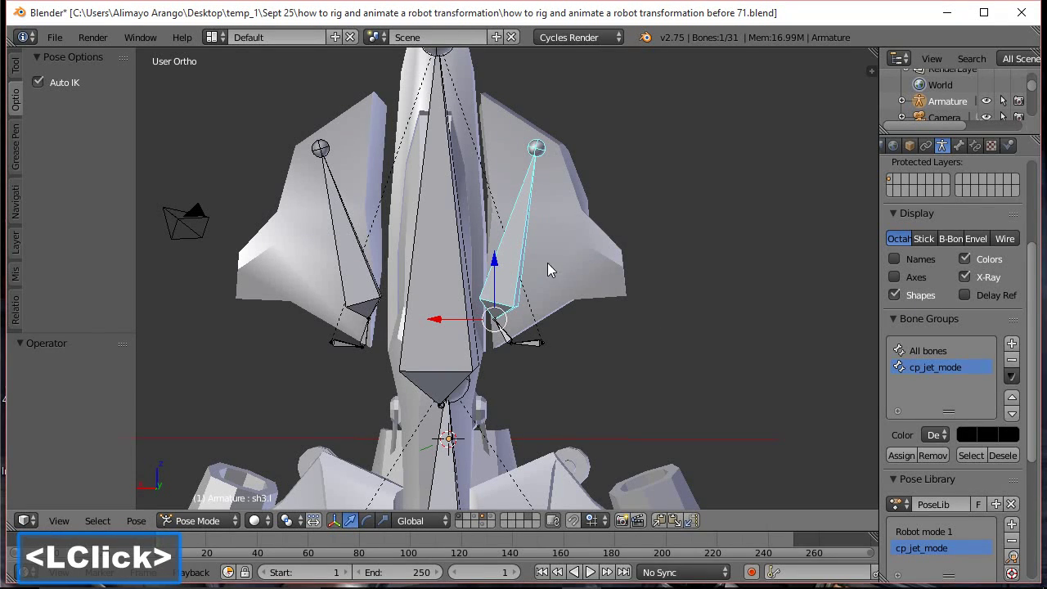
pyautogui.click(507, 340)
pyautogui.click(507, 342)
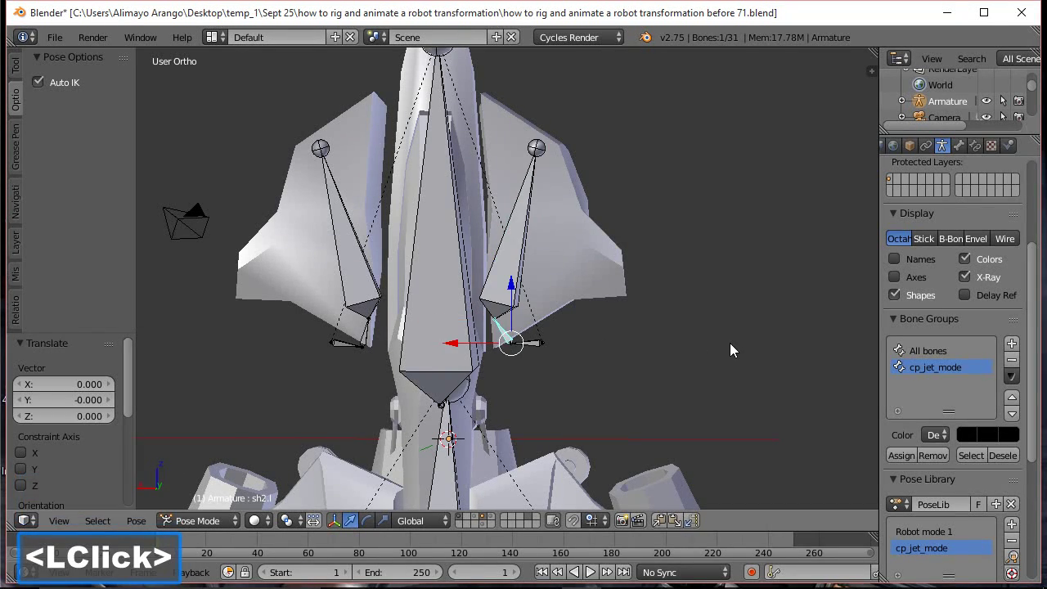
pyautogui.press('r')
pyautogui.press('y')
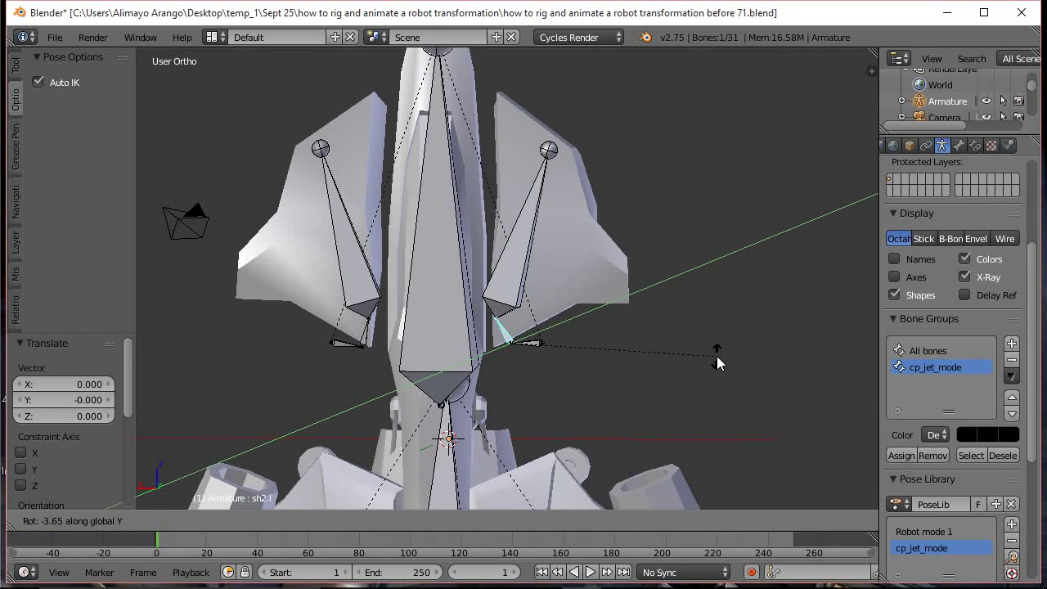
pyautogui.click(701, 406)
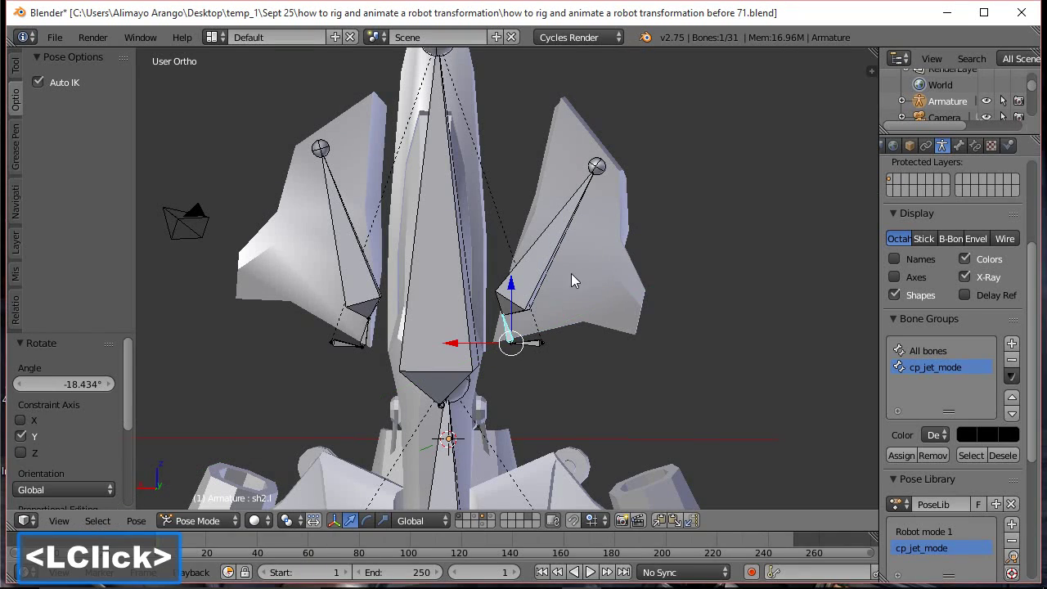
# Move bone sh3.l about -0.4 units along Z and rotate it about 22.1° around the global Y axis
pyautogui.click(546, 273)
pyautogui.moveTo(500, 260); pyautogui.dragTo(496, 281)
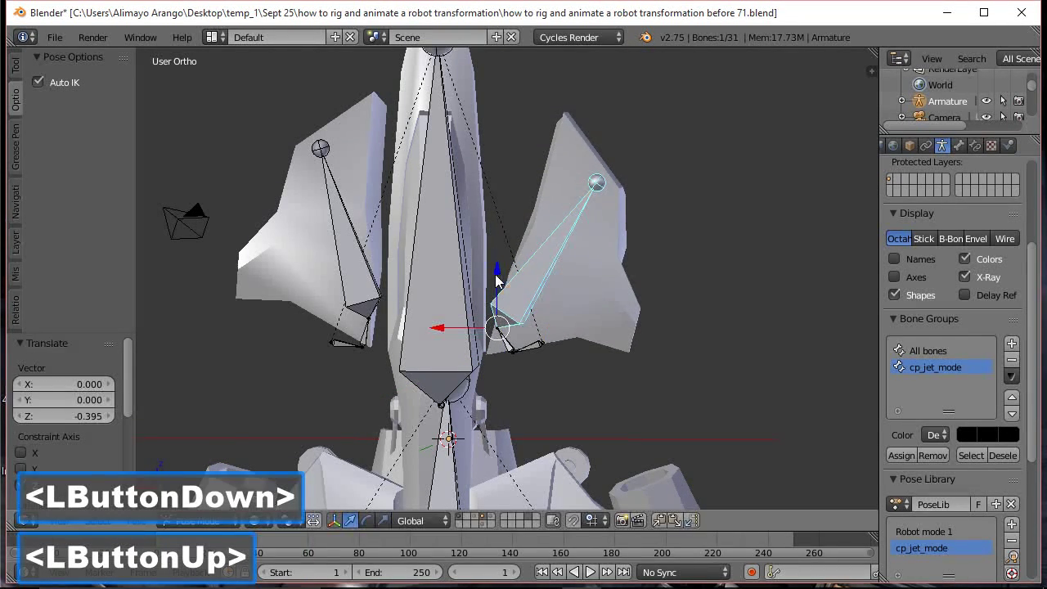
pyautogui.press('r')
pyautogui.press('y')
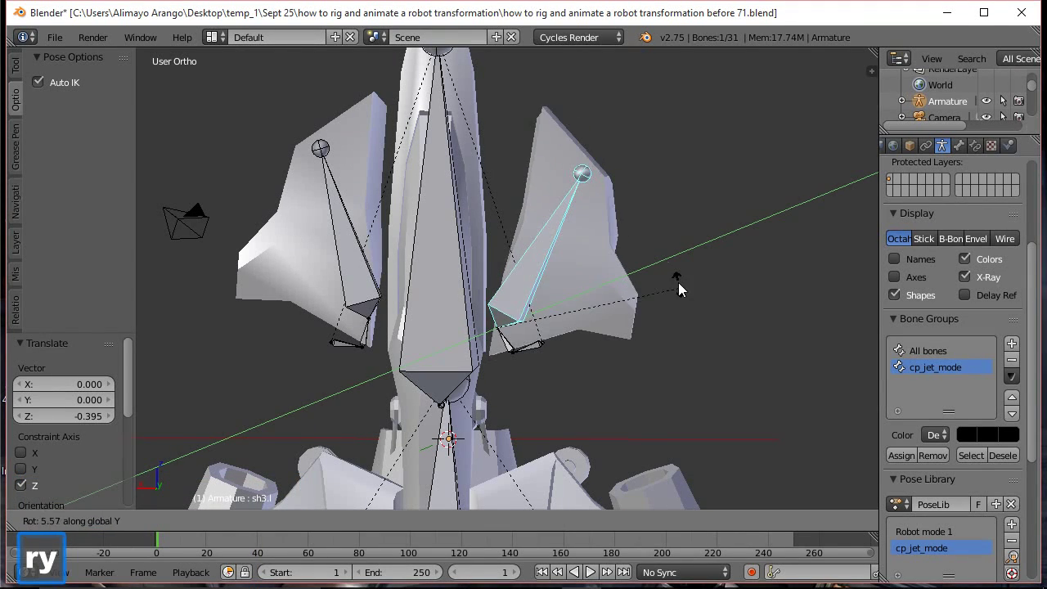
pyautogui.click(626, 268)
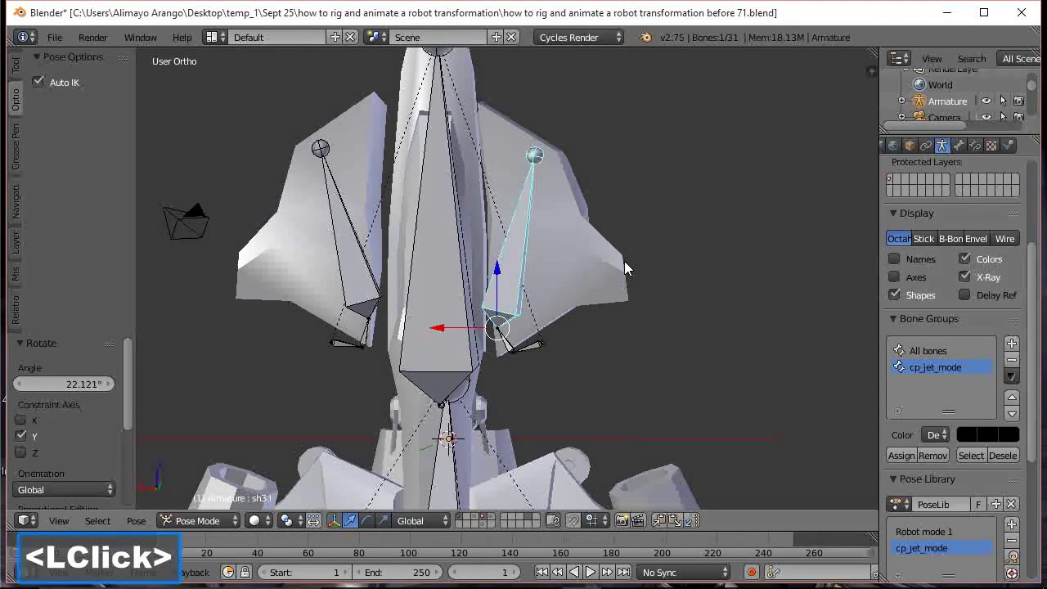
# Rotate bone sh2.l about 13.8° around the global Y axis
pyautogui.click(511, 350)
pyautogui.press('r')
pyautogui.press('y')
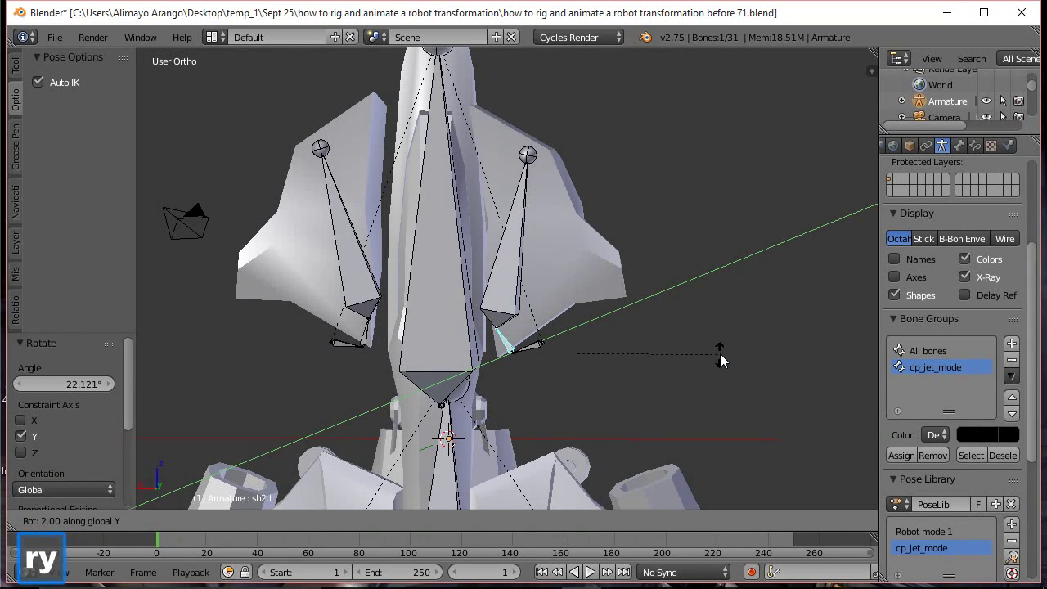
pyautogui.click(672, 323)
# Rotate bone sh3.l outward around the global Y axis so its panel sits alongside the nose, and nudge it along X
pyautogui.click(482, 250)
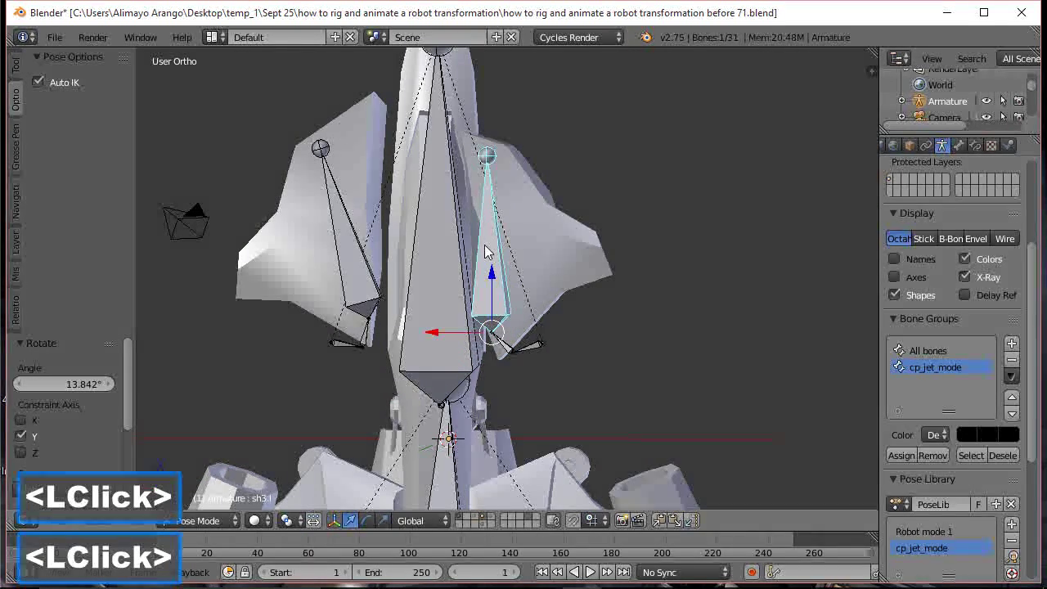
pyautogui.press('r')
pyautogui.press('y')
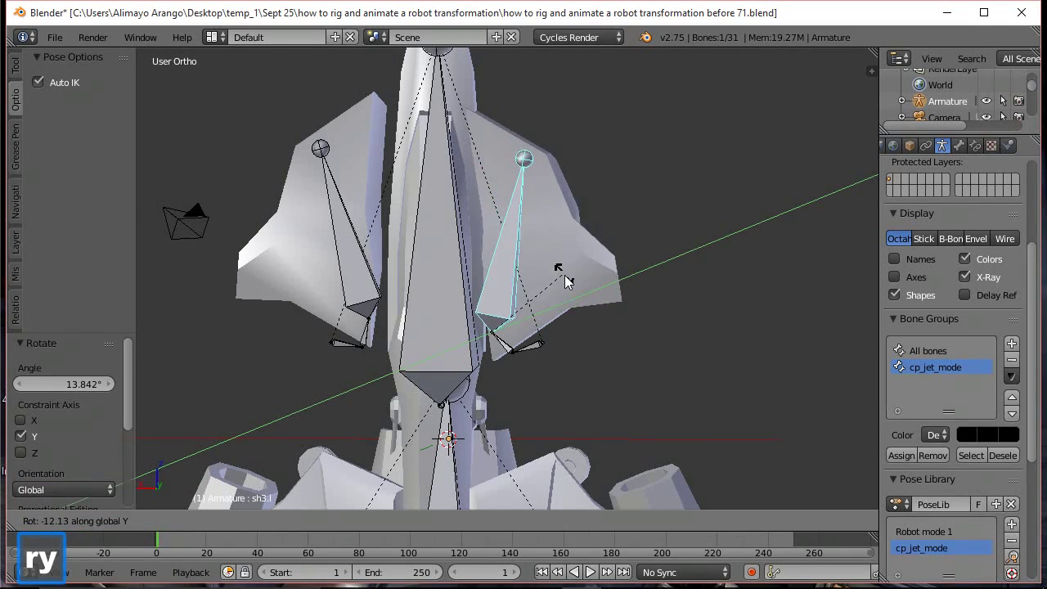
pyautogui.click(561, 296)
pyautogui.moveTo(465, 334); pyautogui.dragTo(446, 336)
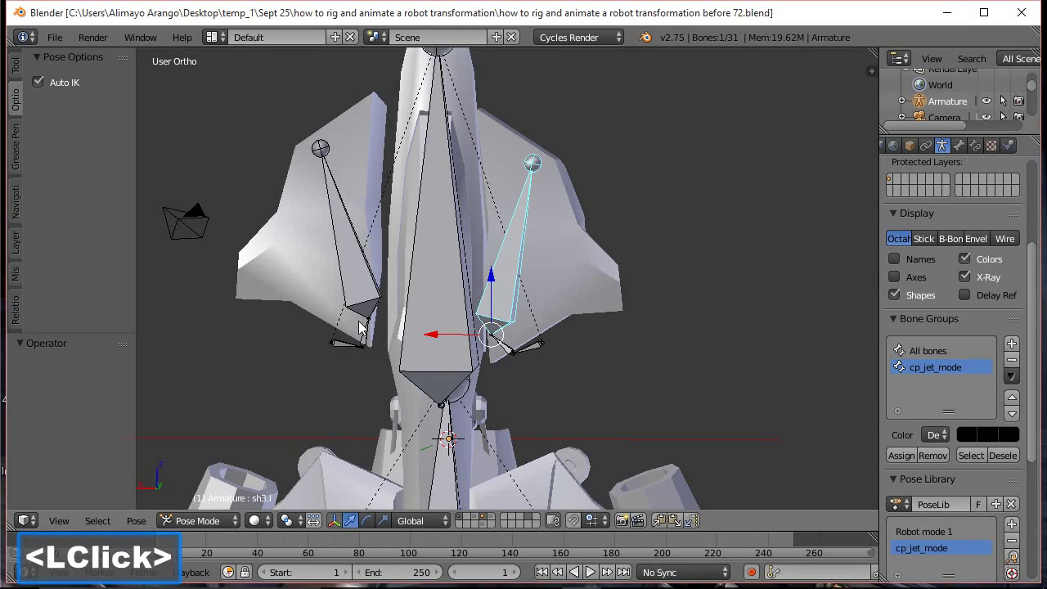
# Rotate bone sh2.r about -49.2° around global Y and rotate sh3.r back outward around Y to mirror the opposite panel
pyautogui.click(361, 328)
pyautogui.press('r')
pyautogui.press('y')
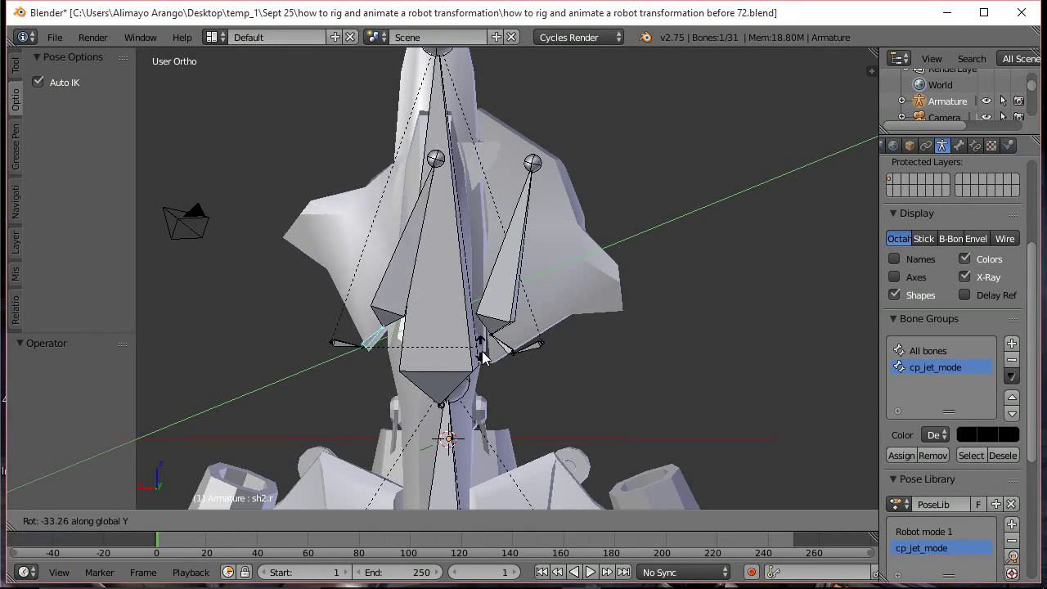
pyautogui.click(486, 387)
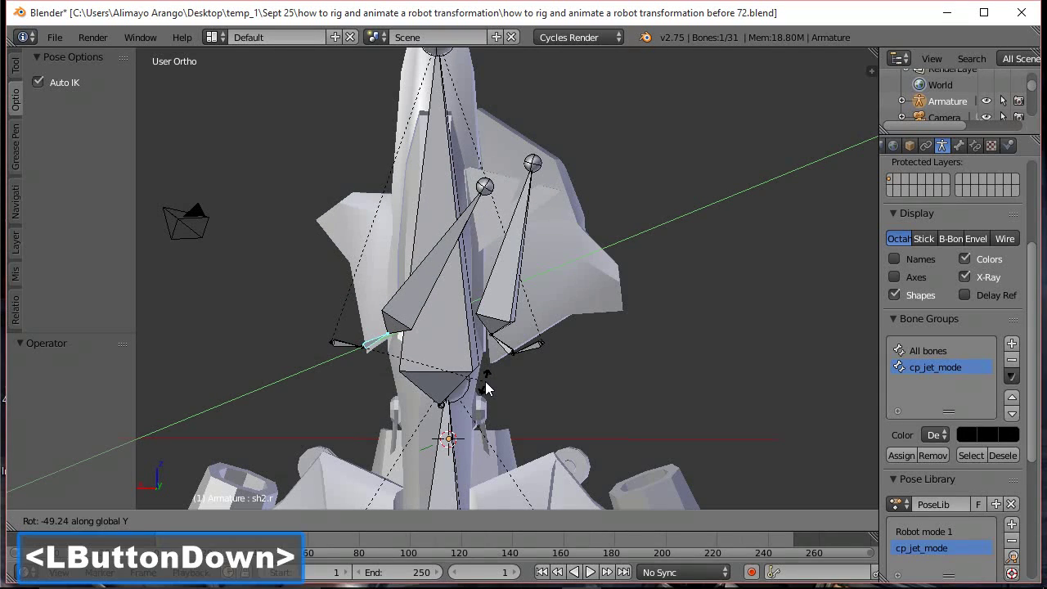
pyautogui.click(427, 292)
pyautogui.press('r')
pyautogui.press('y')
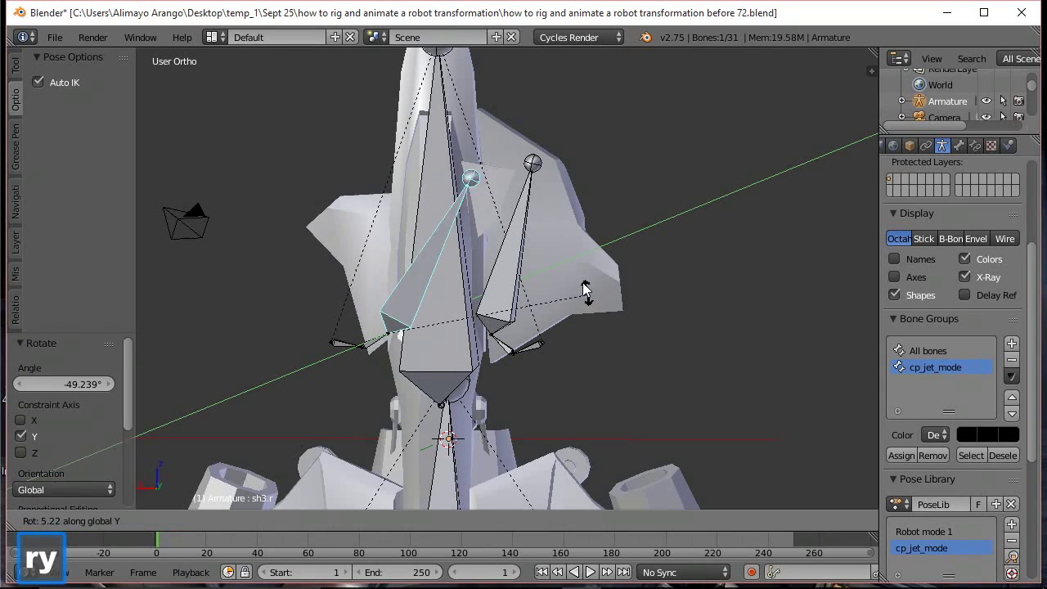
pyautogui.click(485, 210)
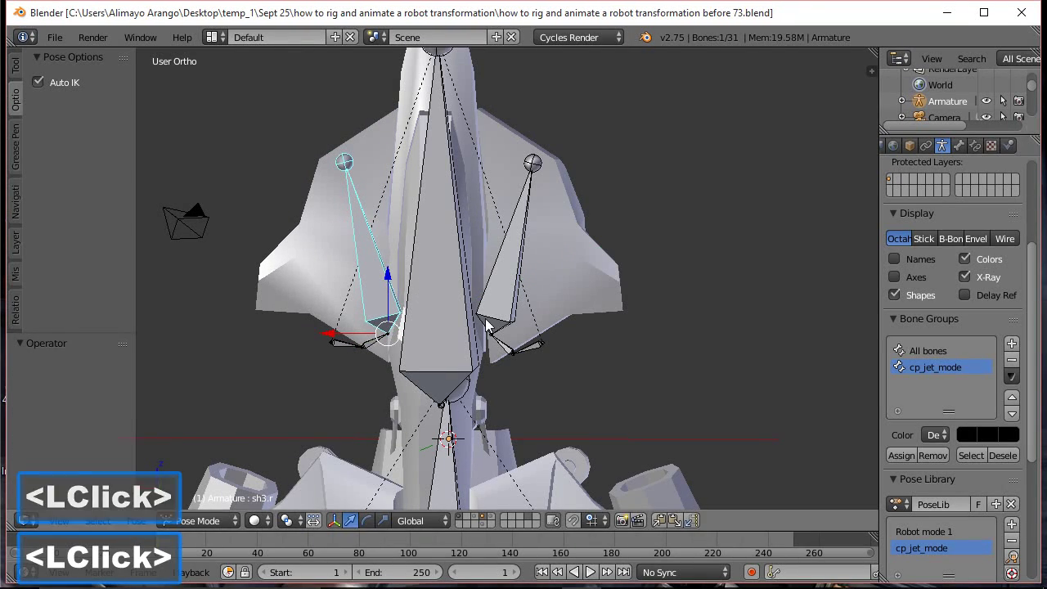
# Rotate bone sh2.l about 28.6° around the global Y axis
pyautogui.click(506, 348)
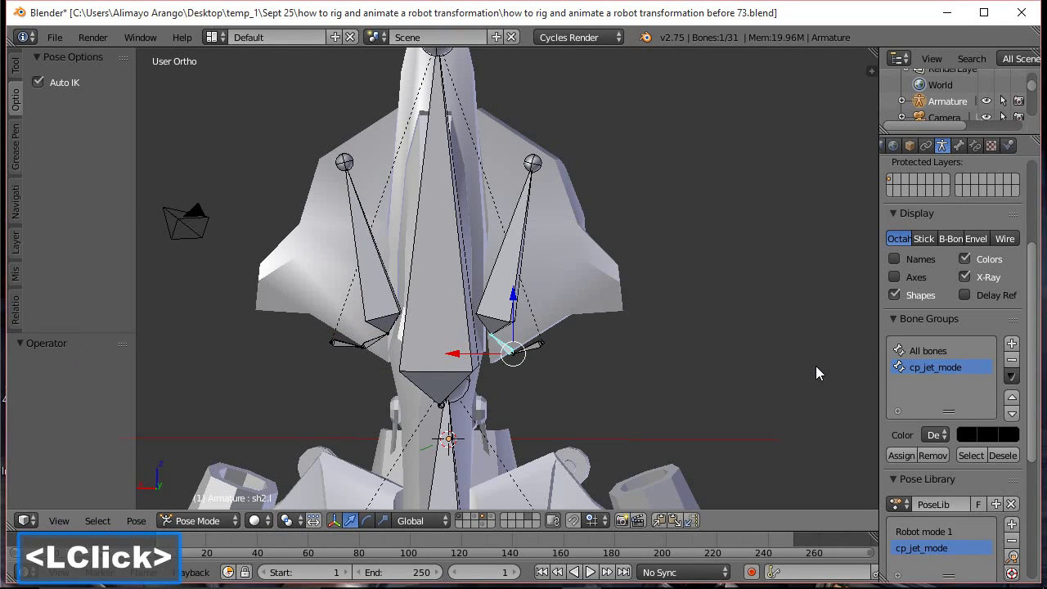
pyautogui.press('r')
pyautogui.press('y')
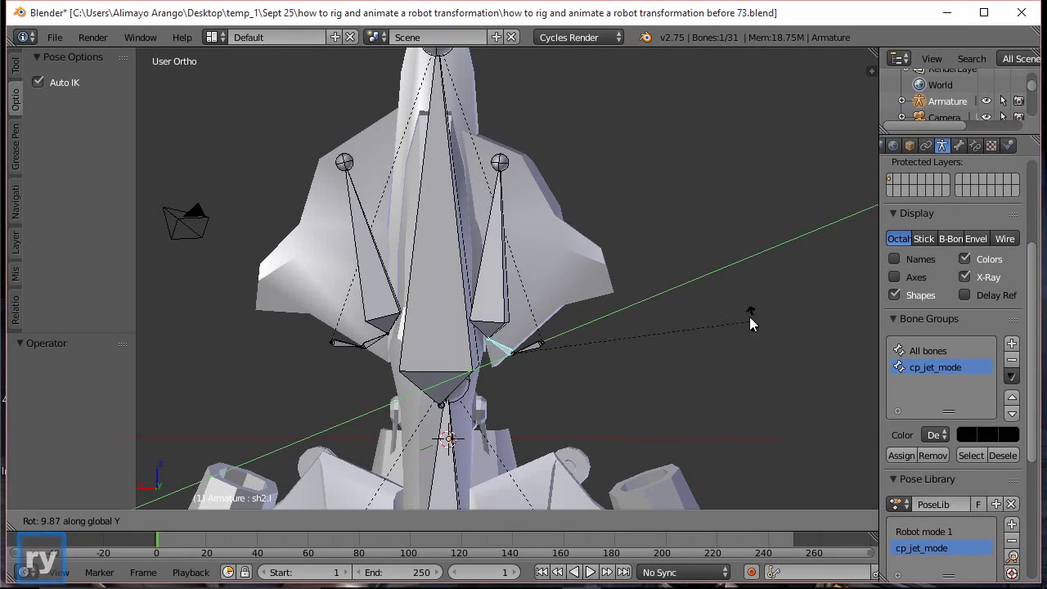
pyautogui.click(666, 285)
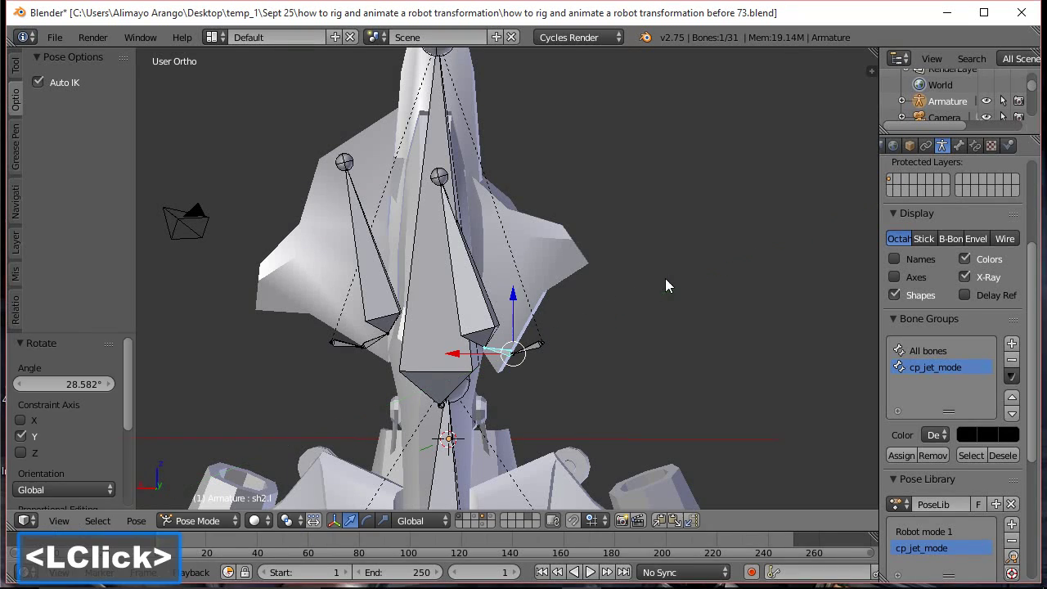
# Rotate bone sh3.l outward around the global Y axis, move it 0.118 along Z, and save an incremented file version ending in 74
pyautogui.click(488, 300)
pyautogui.press('r')
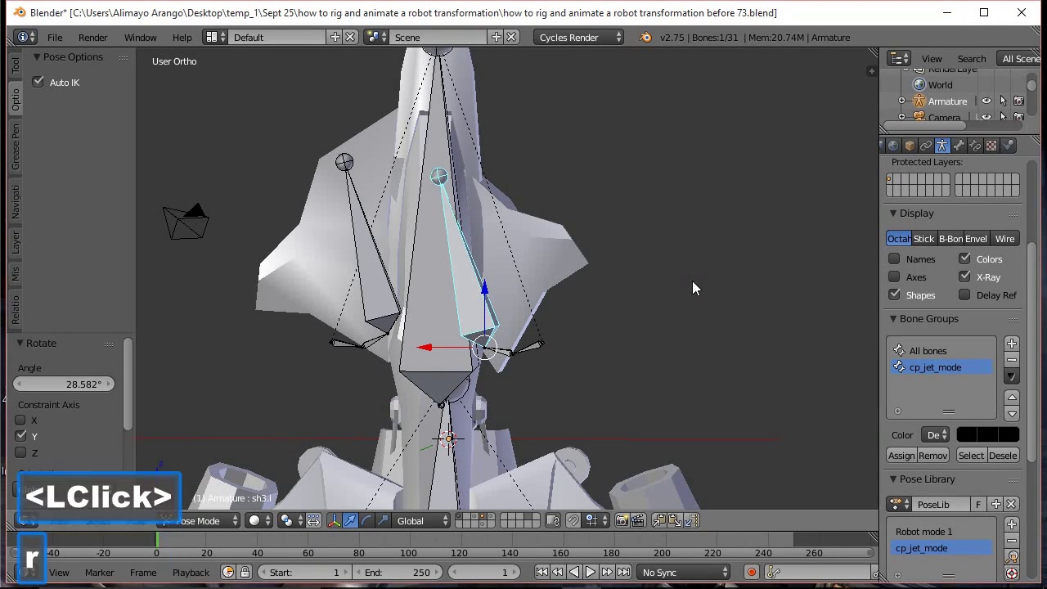
pyautogui.press('y')
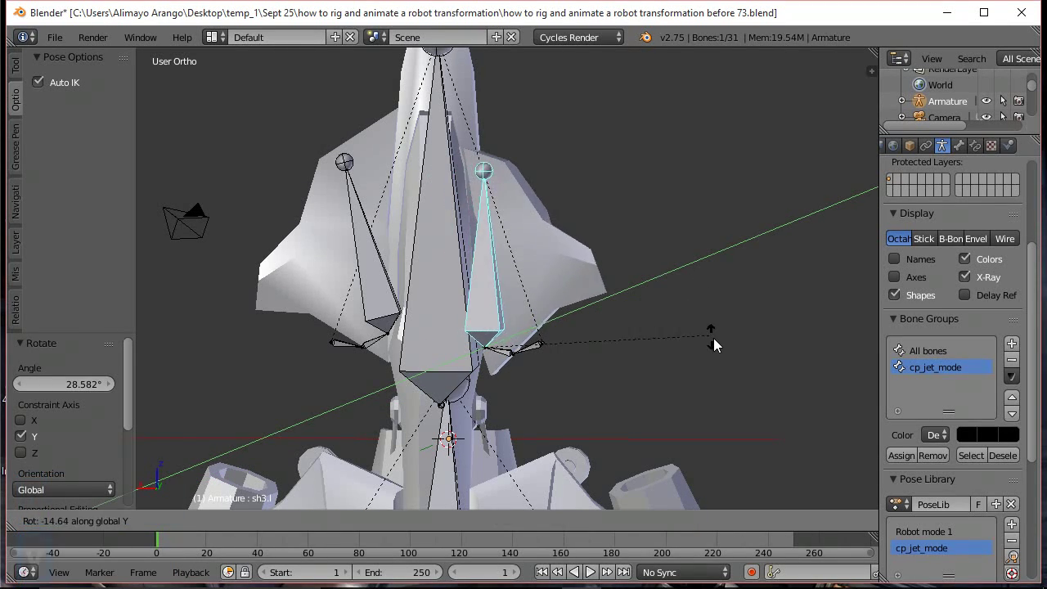
pyautogui.click(726, 388)
pyautogui.moveTo(489, 286); pyautogui.dragTo(487, 276)
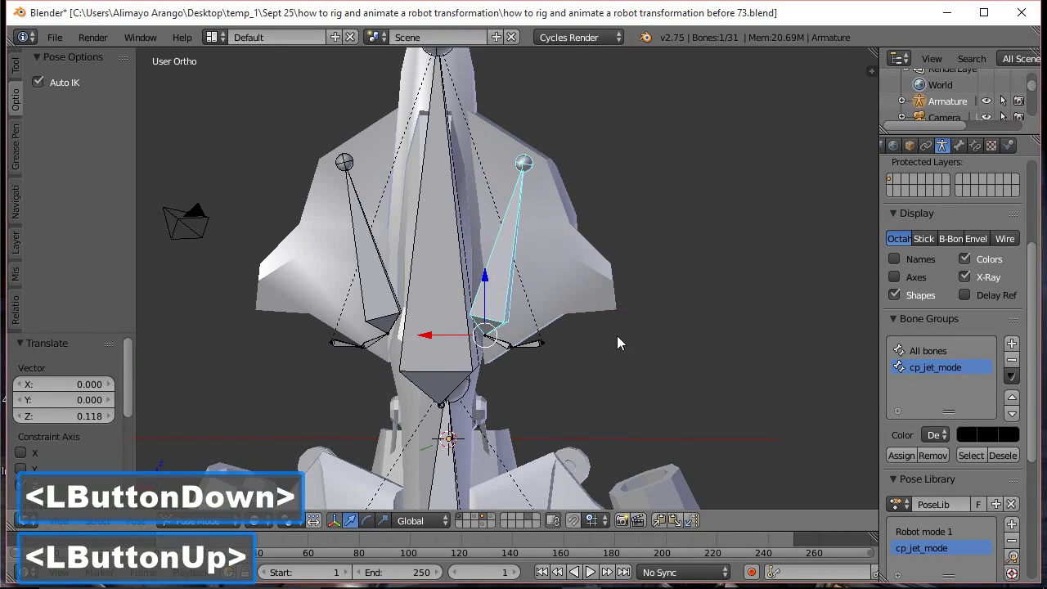
pyautogui.hotkey('ctrl', 'alt', 's')
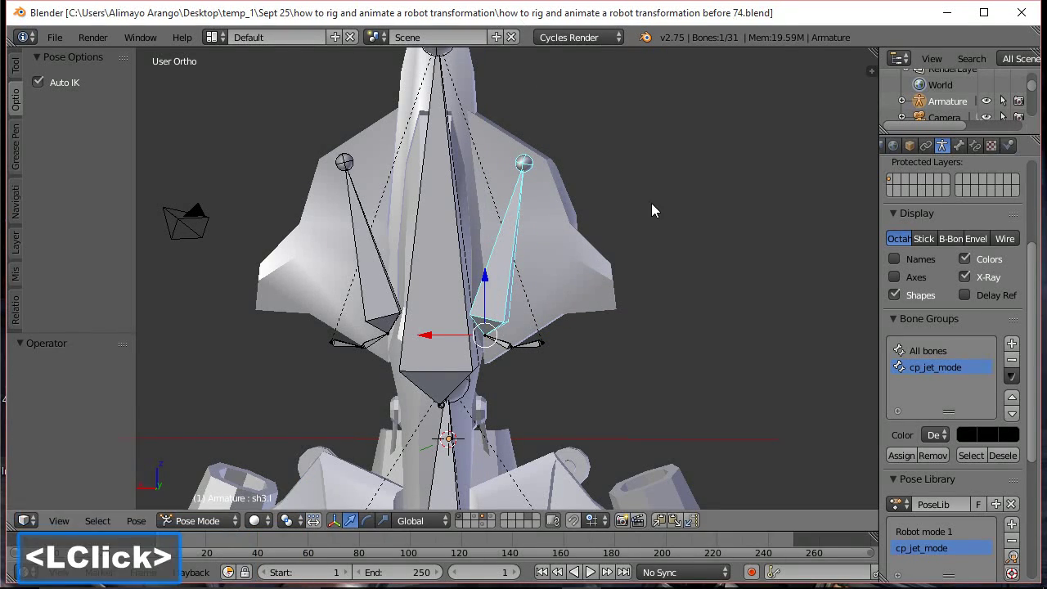
# Switch the armature to Edit Mode, select the joint between sh1.l and sh2.l, and enable X-Axis Mirror
pyautogui.scroll(-3, 553, 373)
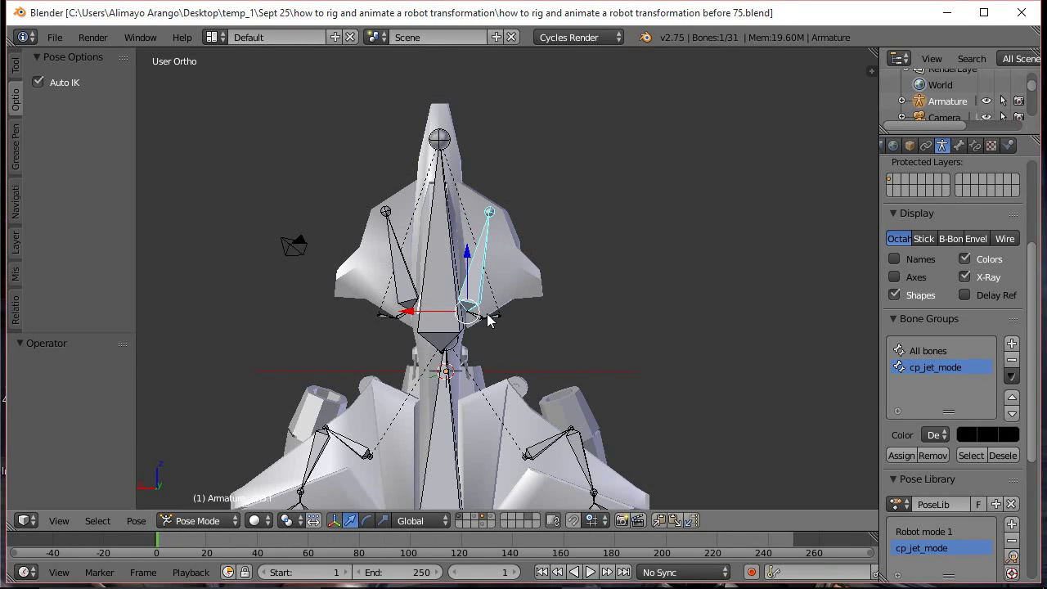
pyautogui.click(226, 520)
pyautogui.click(225, 484)
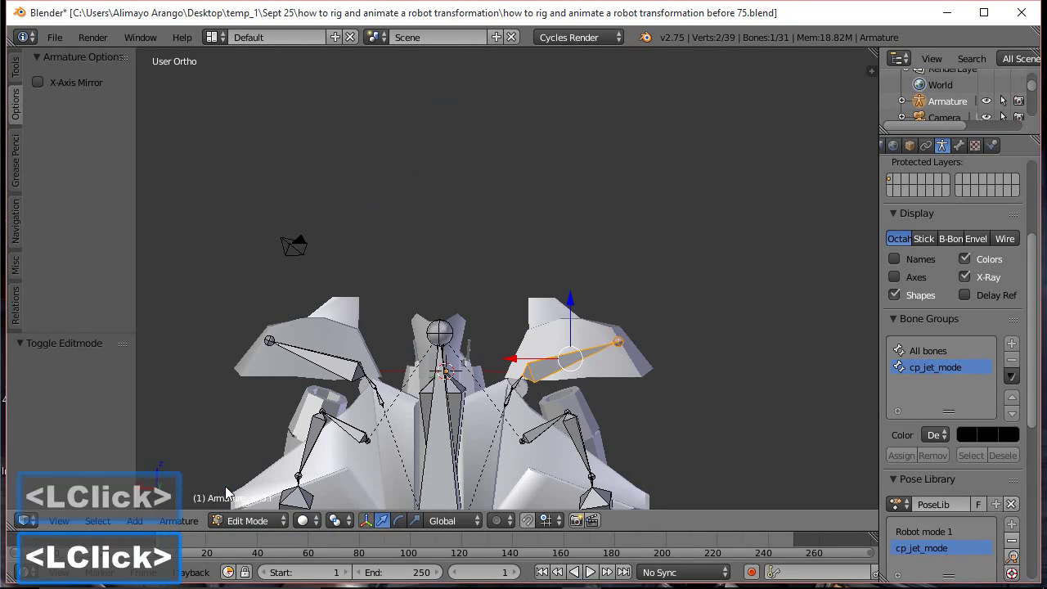
pyautogui.scroll(1, 507, 399)
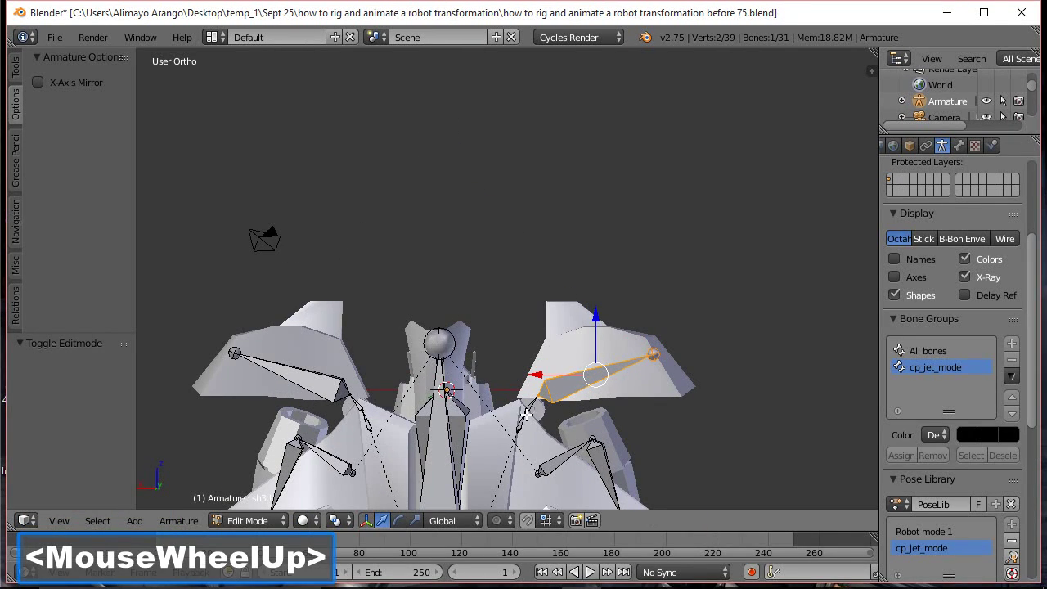
pyautogui.click(528, 411)
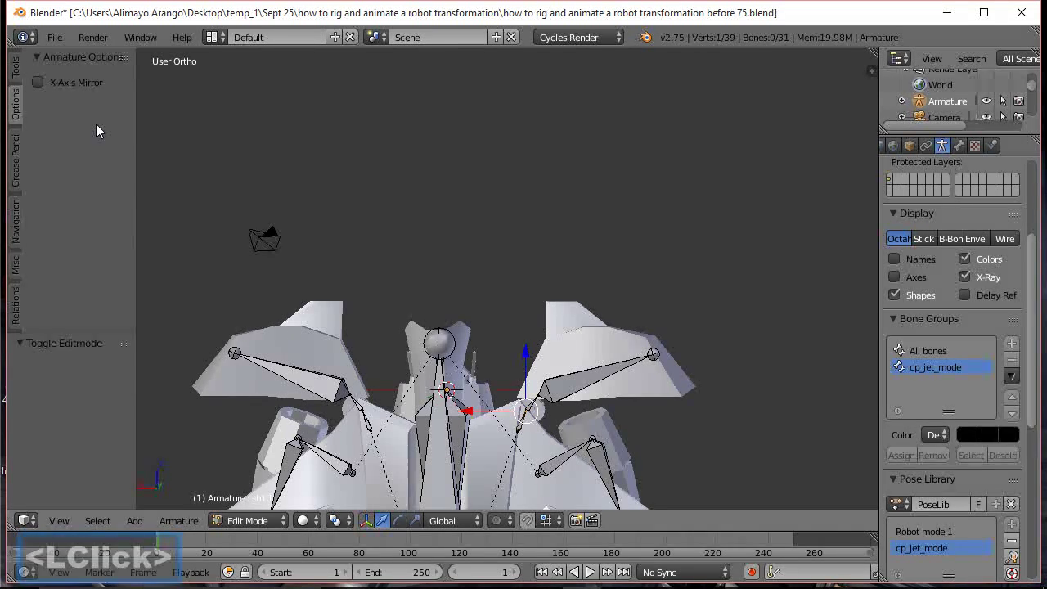
pyautogui.click(40, 84)
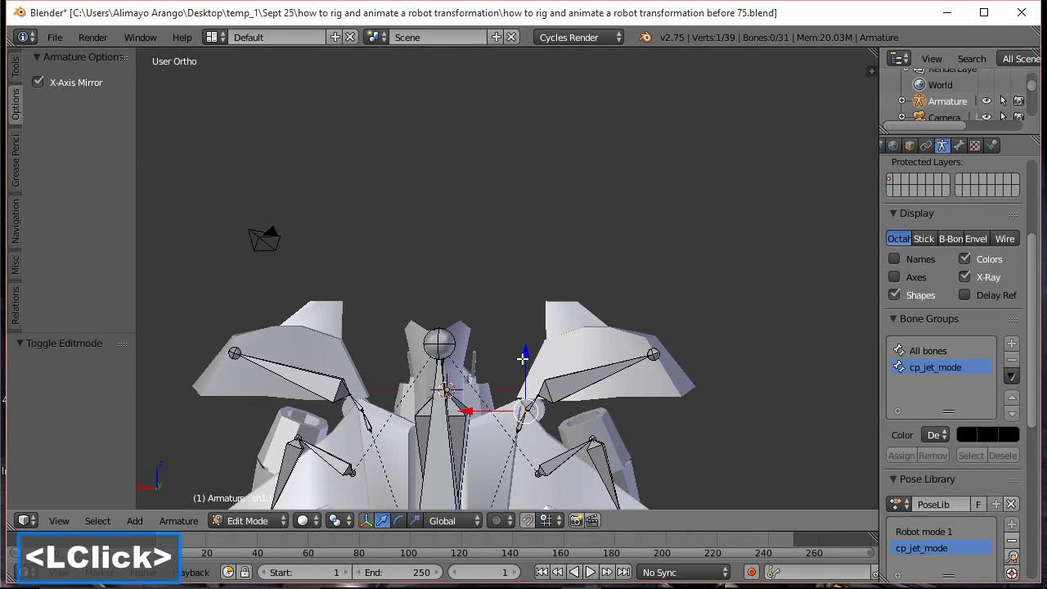
# Lower the mirrored joint between the sh1 and sh2 bones along Z, with final nudges of -0.491 and -0.205
pyautogui.moveTo(525, 351); pyautogui.dragTo(514, 483)
pyautogui.scroll(-2, 513, 483)
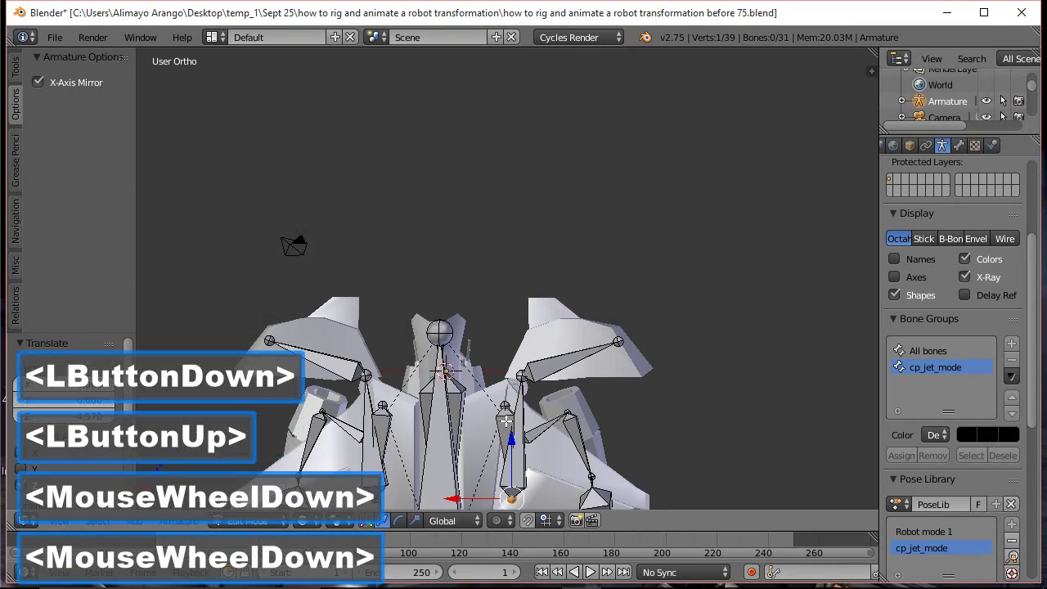
pyautogui.moveTo(502, 403); pyautogui.dragTo(505, 414)
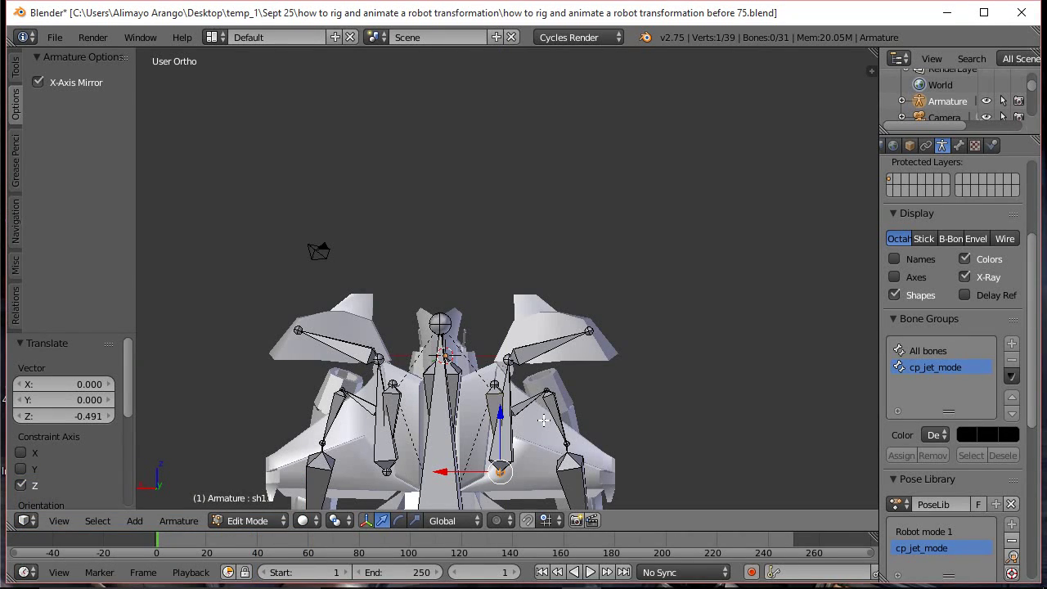
pyautogui.moveTo(501, 415); pyautogui.dragTo(499, 419)
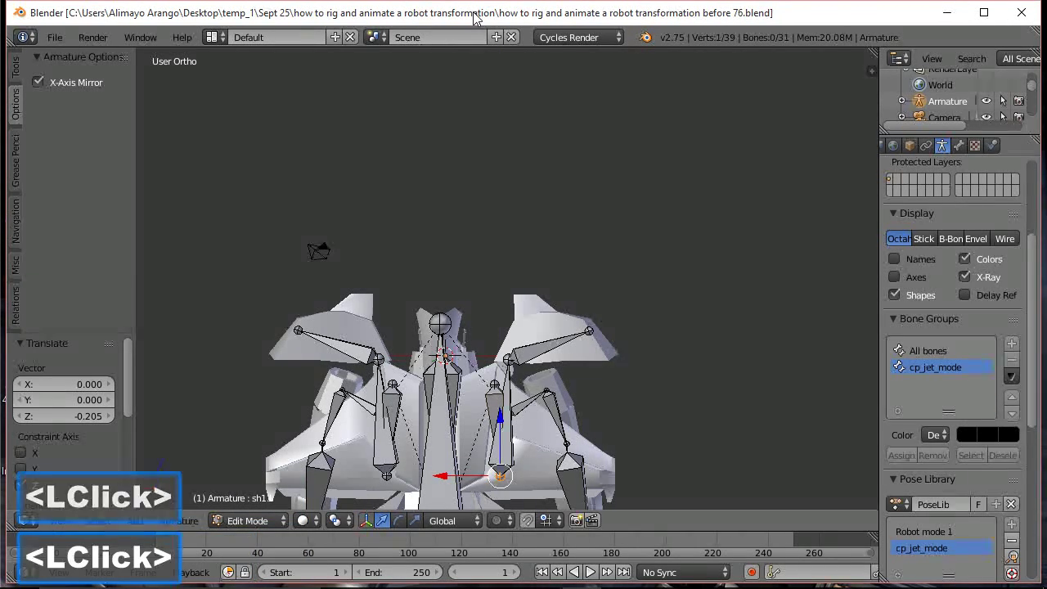
# Return to Pose Mode, then move bone sh1.l -2.987 along Z and bone sh2.l 2.970 along X
pyautogui.click(283, 522)
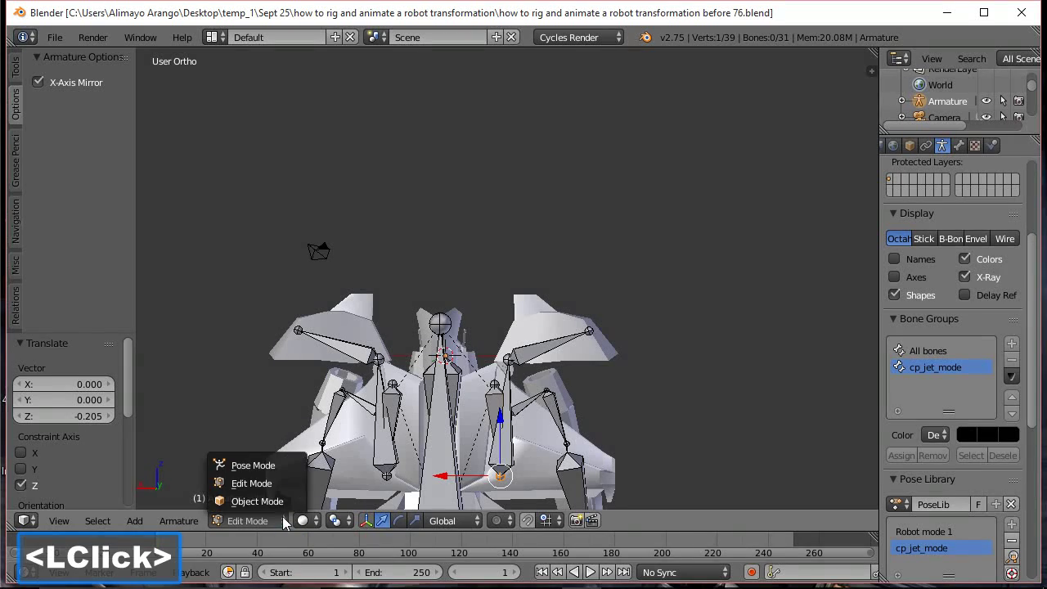
pyautogui.click(275, 467)
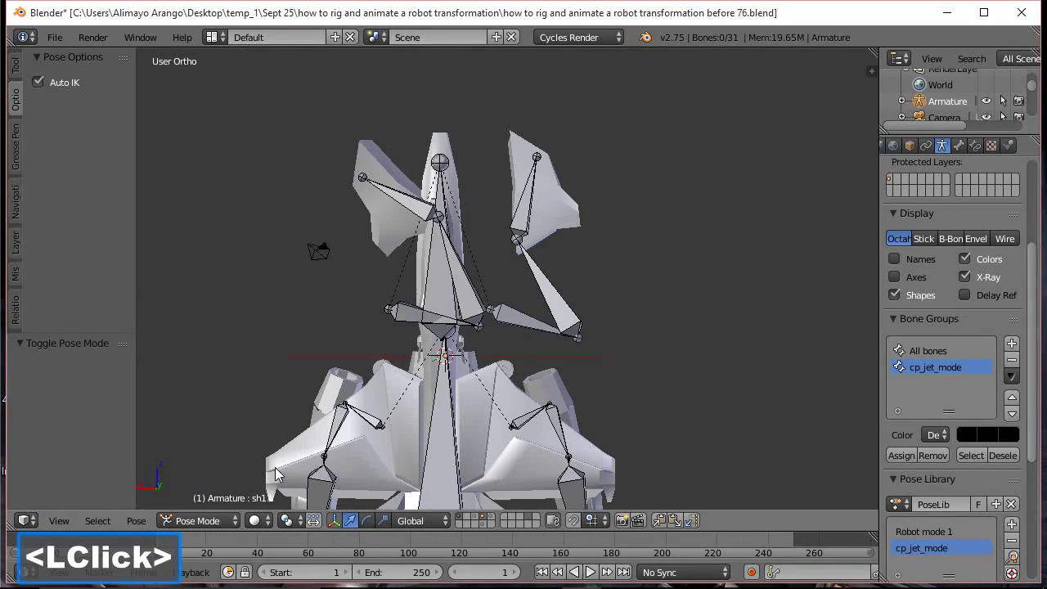
pyautogui.moveTo(551, 338); pyautogui.dragTo(572, 338, button='middle')
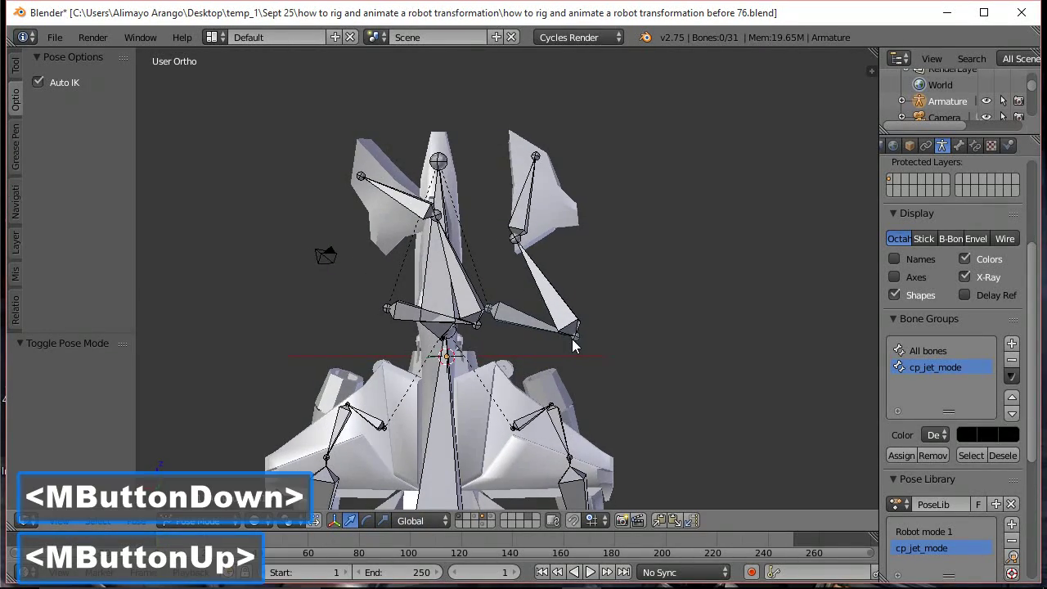
pyautogui.click(513, 317)
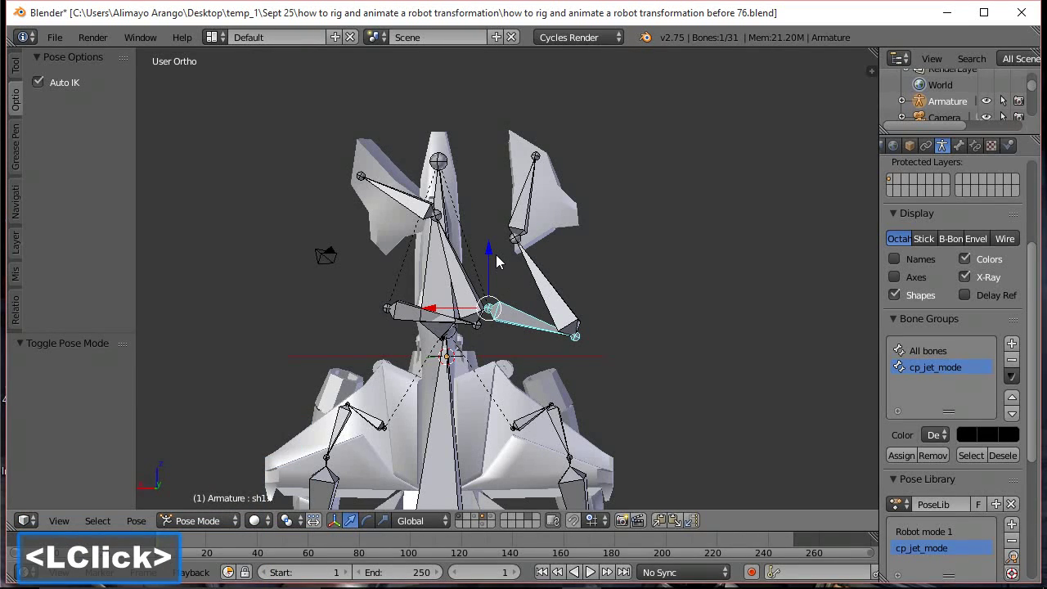
pyautogui.moveTo(491, 256); pyautogui.dragTo(491, 309)
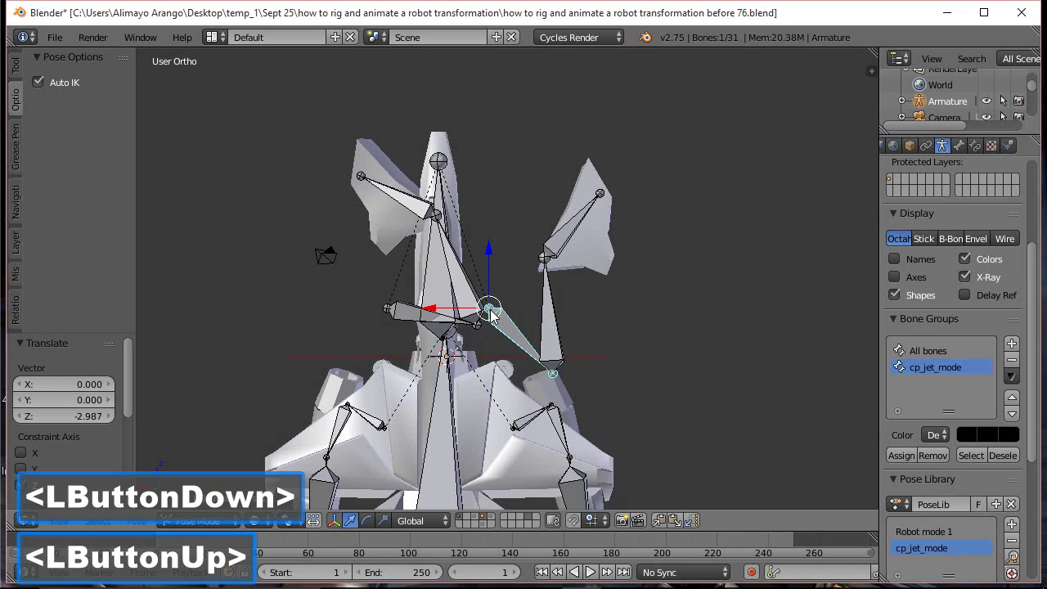
pyautogui.click(554, 330)
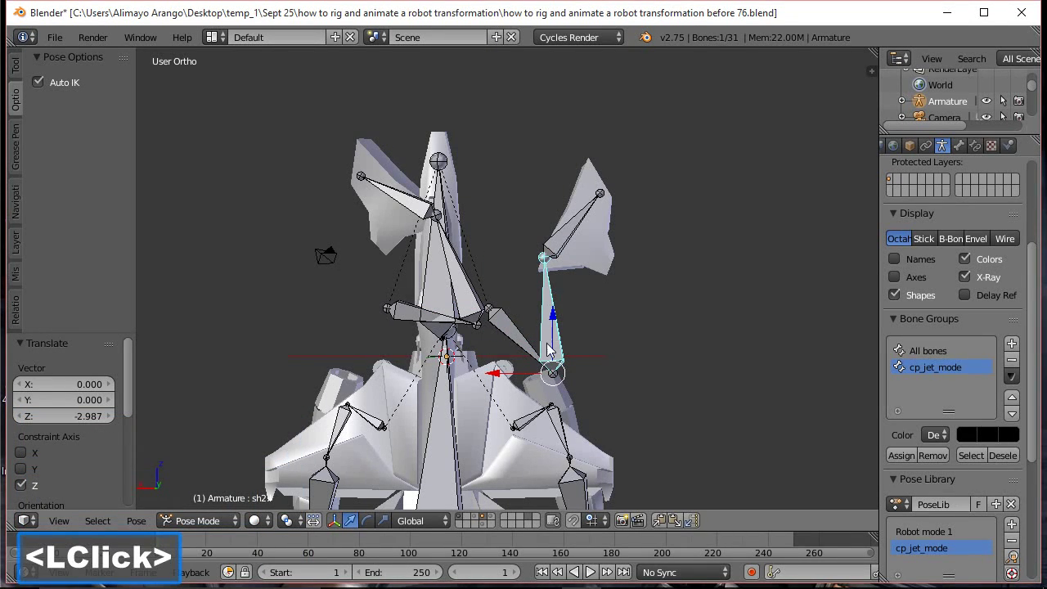
pyautogui.moveTo(528, 374); pyautogui.dragTo(463, 386)
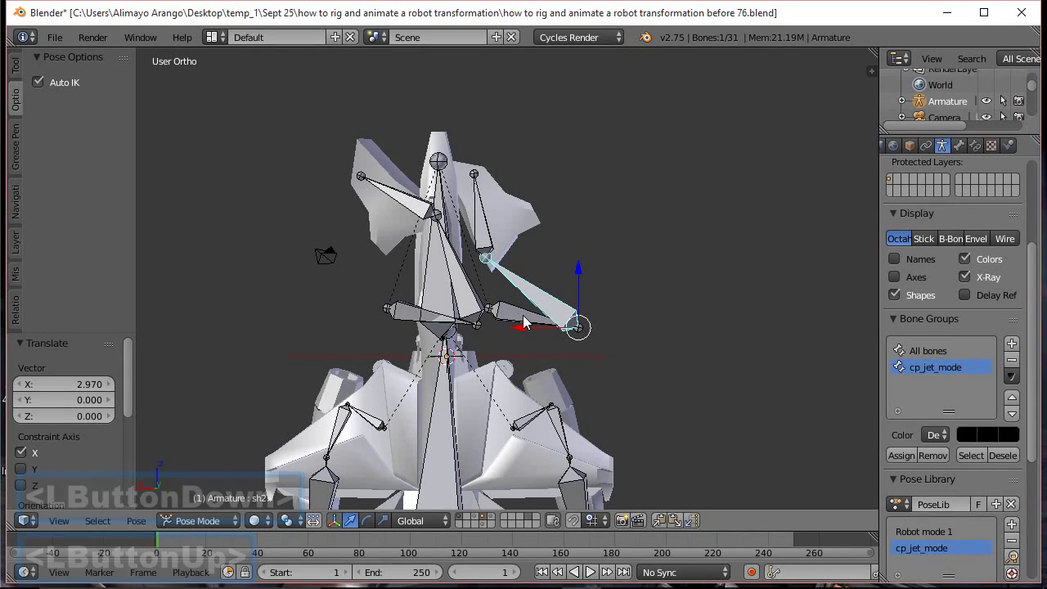
# Rotate bone sh1.l about -107° and bone sh2.l about 44.6° around the global Y axis
pyautogui.click(532, 323)
pyautogui.press('r')
pyautogui.press('y')
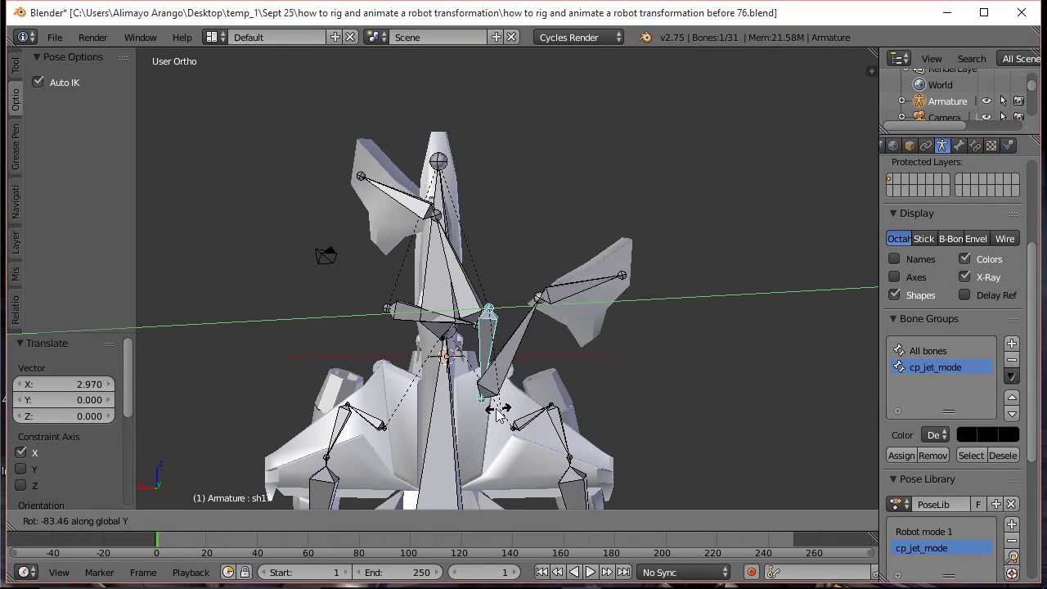
pyautogui.click(458, 421)
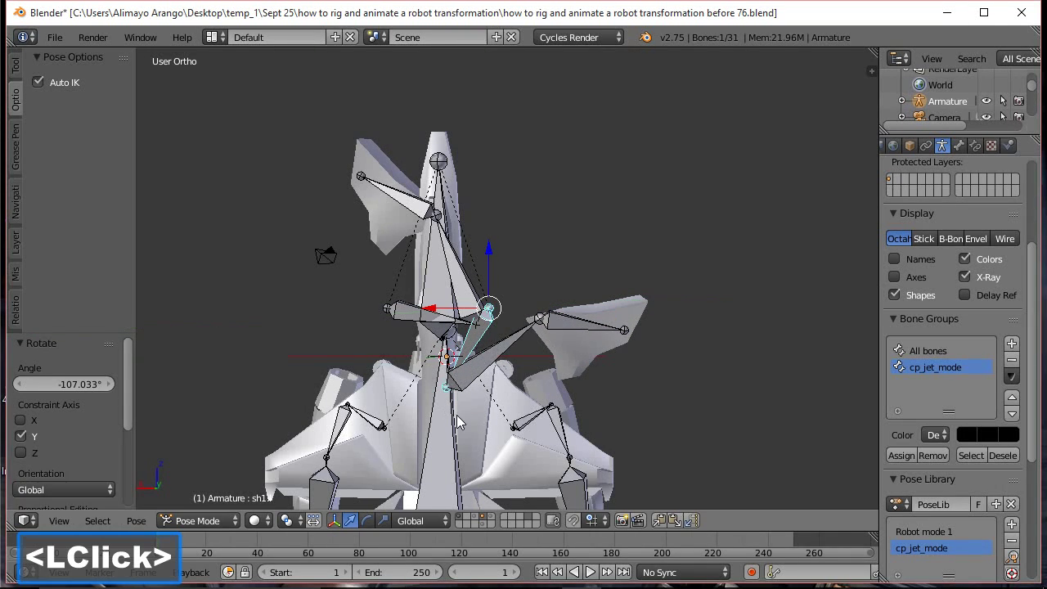
pyautogui.click(495, 357)
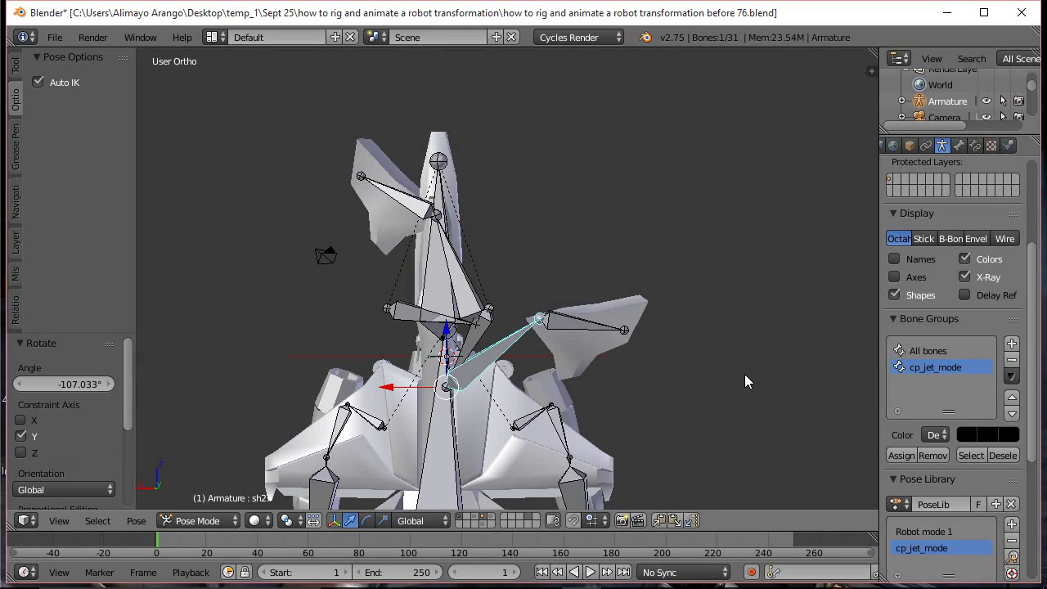
pyautogui.press('r')
pyautogui.press('y')
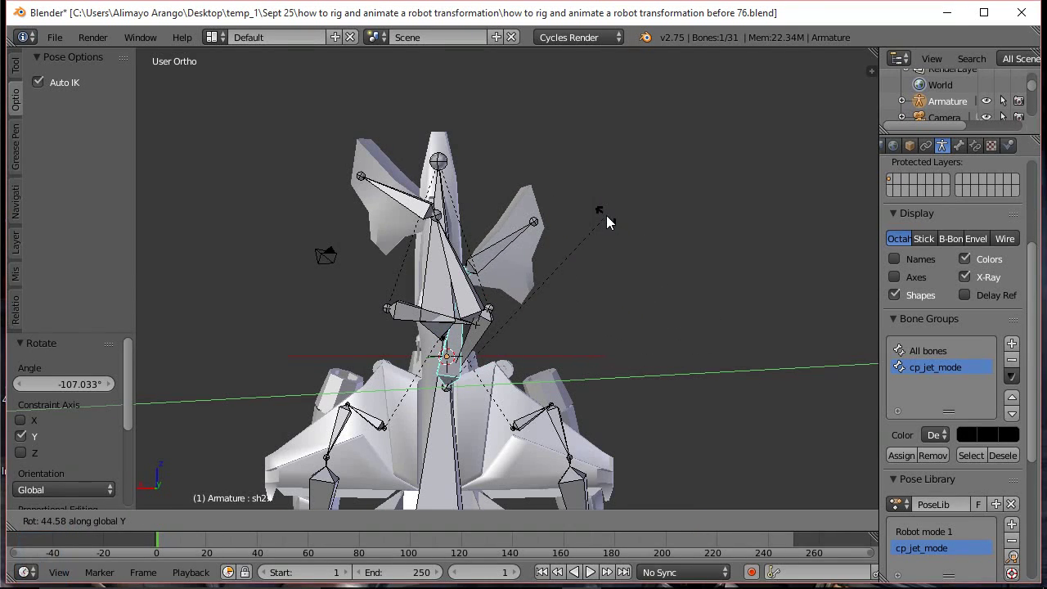
pyautogui.click(606, 215)
# Rotate bone sh3.l about 40.2° around the global Y axis and move it -0.655 along Z
pyautogui.click(515, 237)
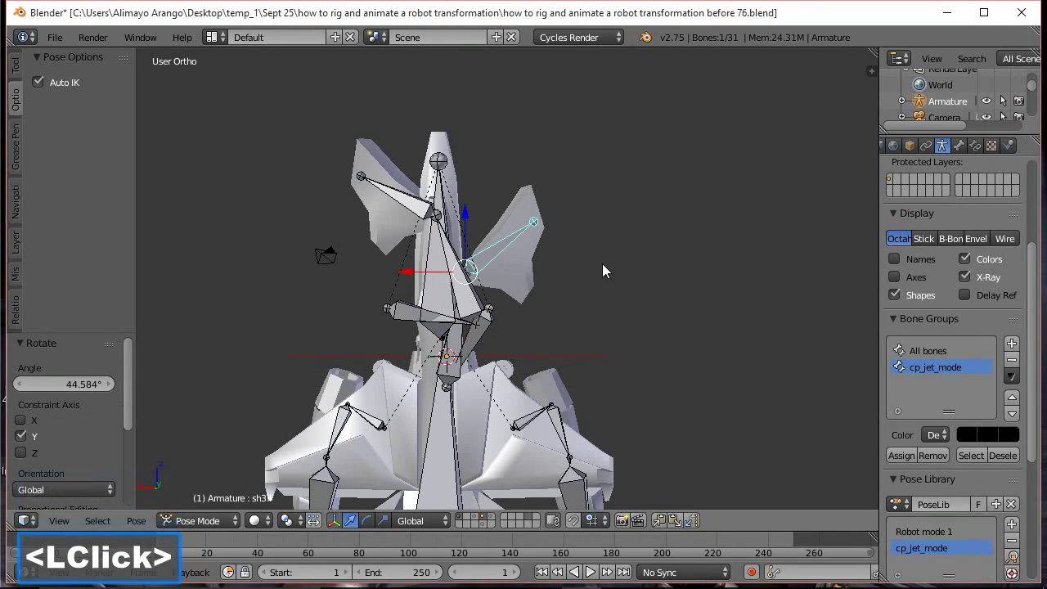
pyautogui.press('r')
pyautogui.press('y')
pyautogui.click(486, 216)
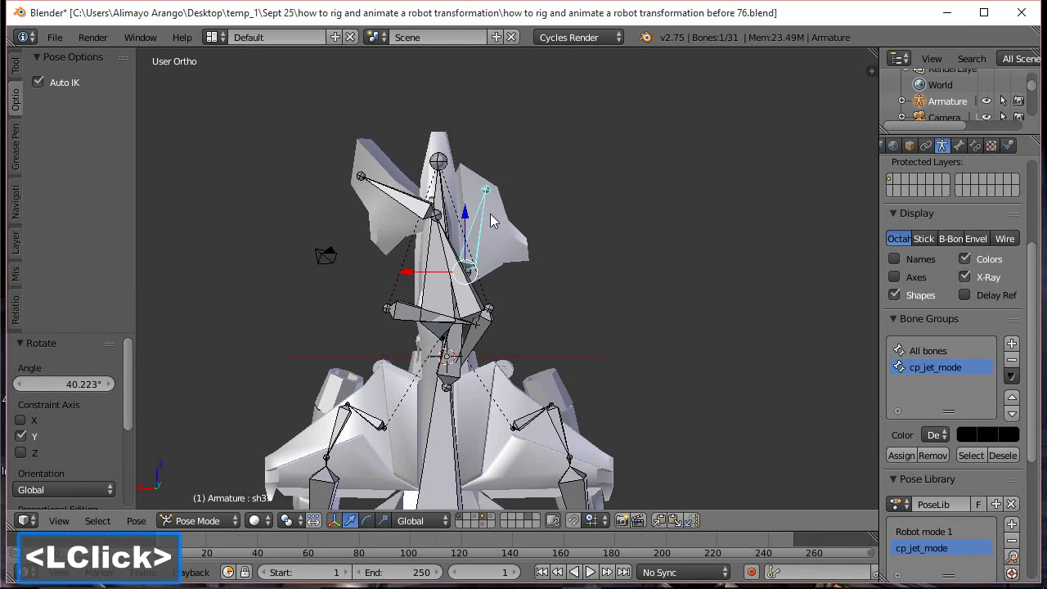
pyautogui.moveTo(463, 217); pyautogui.dragTo(497, 246)
# Rotate bone sh1.l about 107.1° around the global Y axis
pyautogui.click(489, 335)
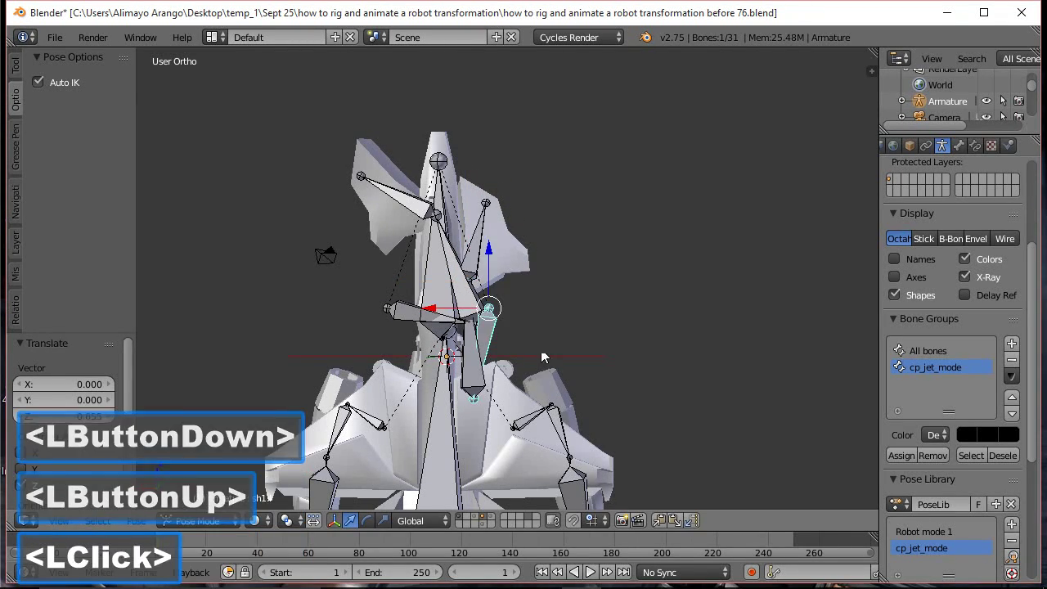
pyautogui.press('r')
pyautogui.press('y')
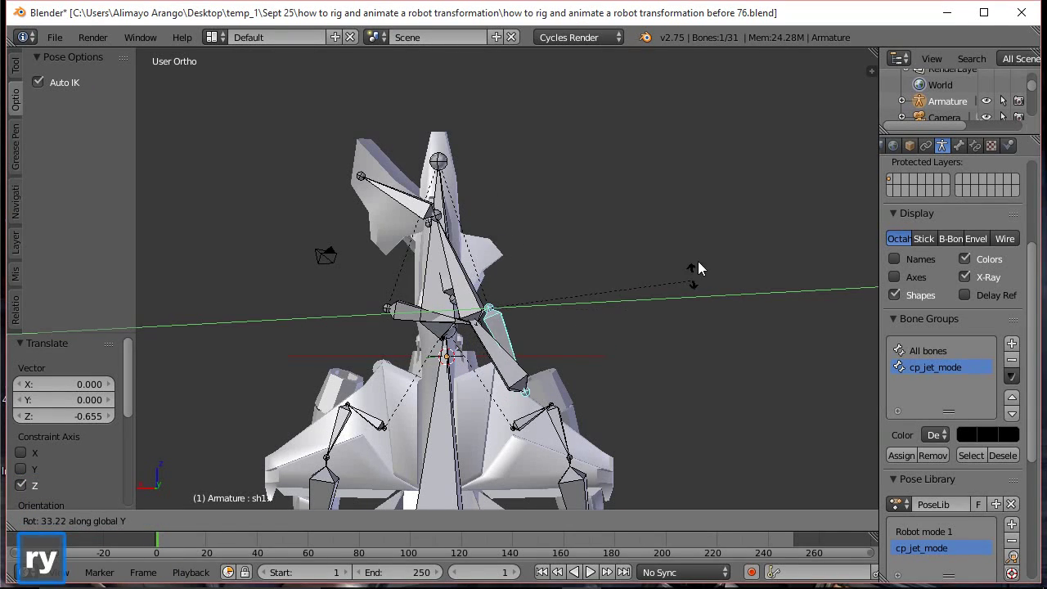
pyautogui.click(511, 142)
# Rotate bone sh3.l around the global Y axis by about -80.2°, followed by another -30.1°
pyautogui.click(450, 349)
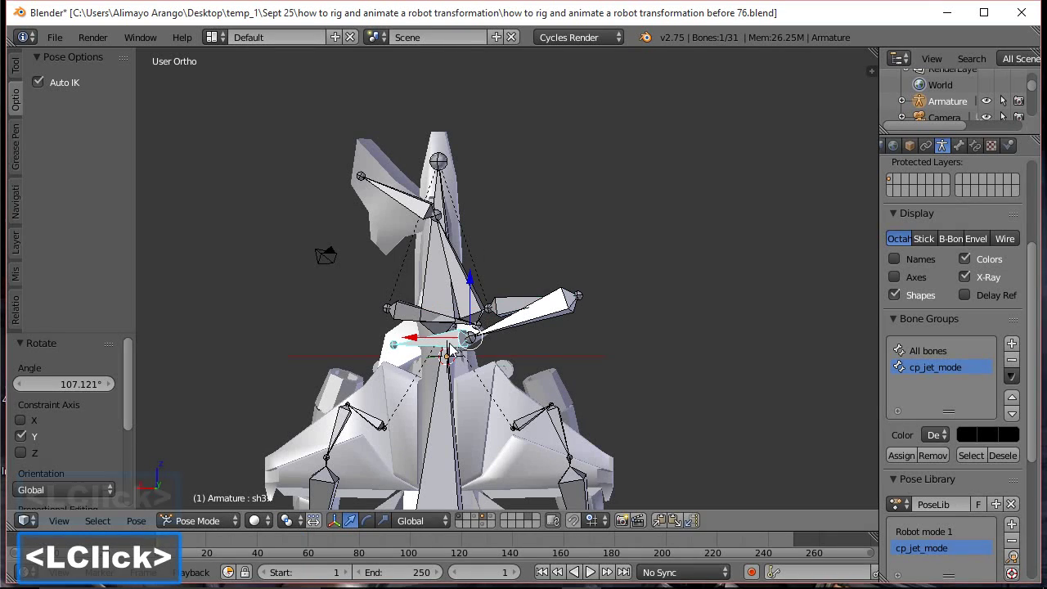
pyautogui.press('r')
pyautogui.press('y')
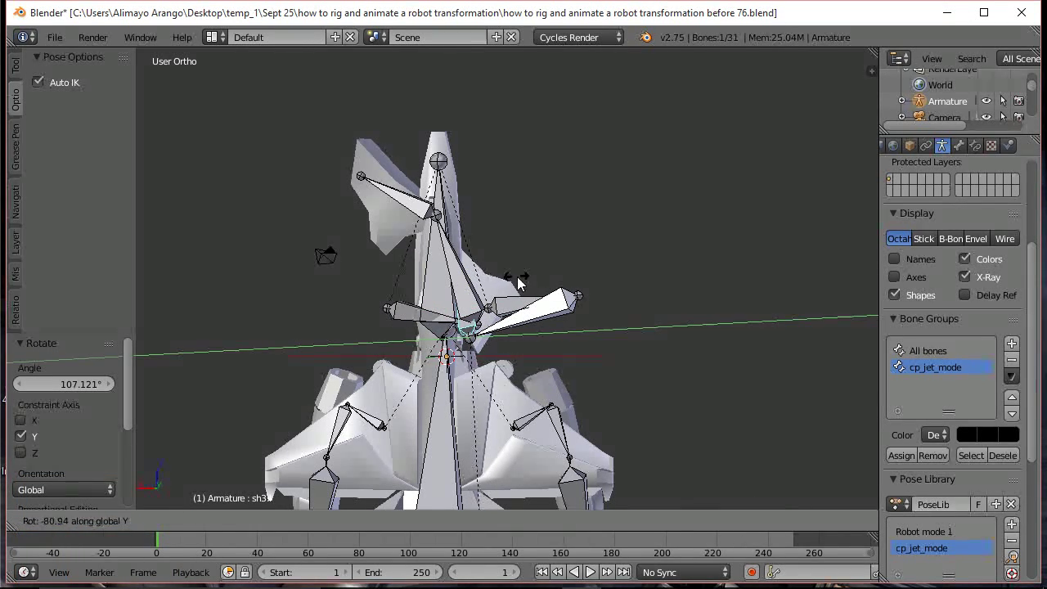
pyautogui.click(533, 323)
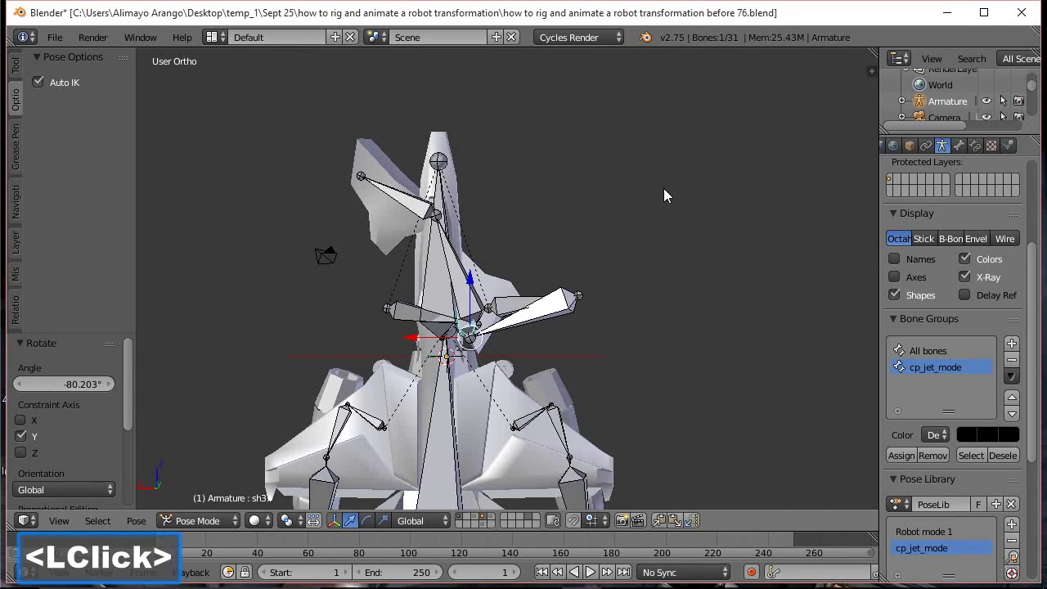
pyautogui.press('r')
pyautogui.press('y')
pyautogui.click(663, 314)
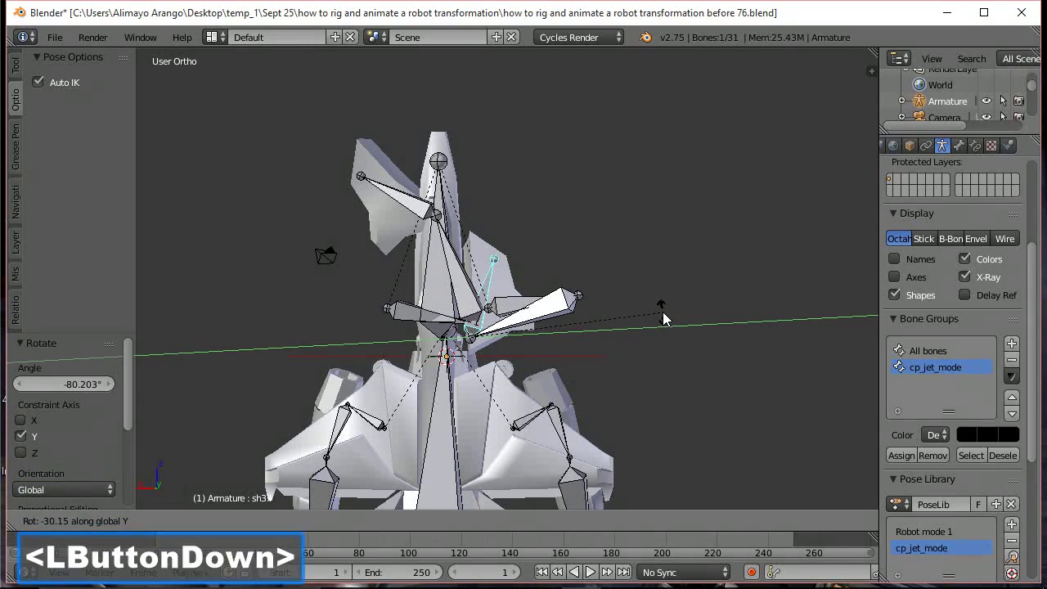
# Rotate bone sh2.l about 12.9° around the global Y axis
pyautogui.click(550, 315)
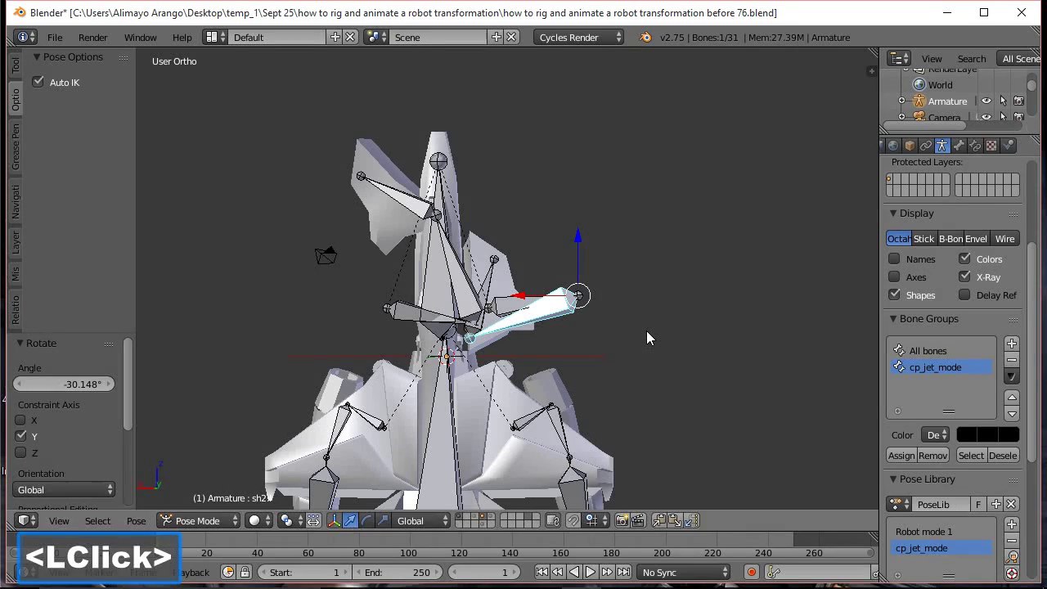
pyautogui.press('r')
pyautogui.press('y')
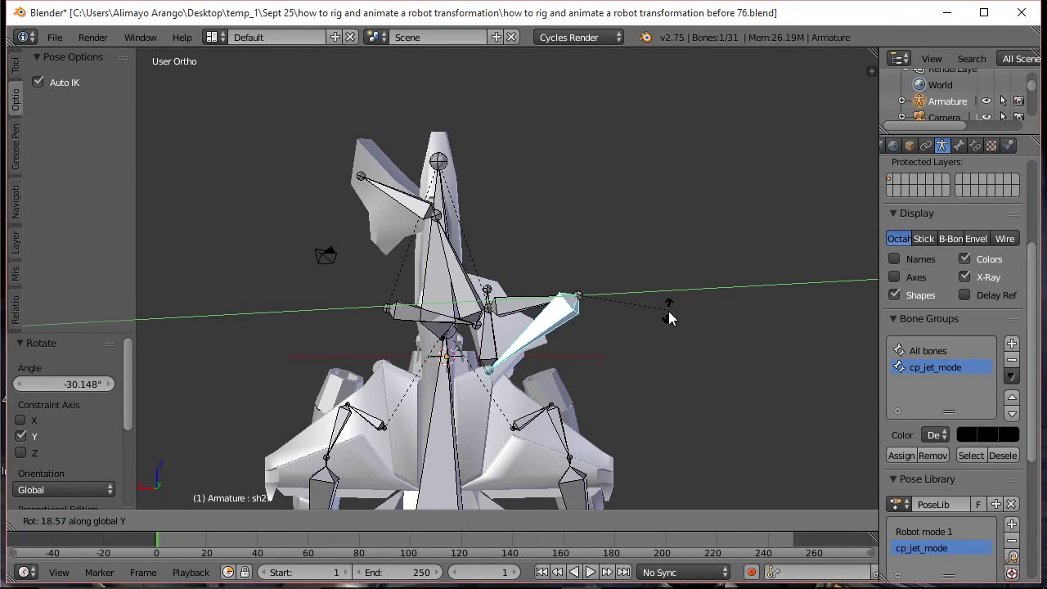
pyautogui.click(670, 326)
# Rotate bone sh3.l about -23.7° around the global X axis
pyautogui.moveTo(676, 295); pyautogui.dragTo(601, 295, button='middle')
pyautogui.click(507, 328)
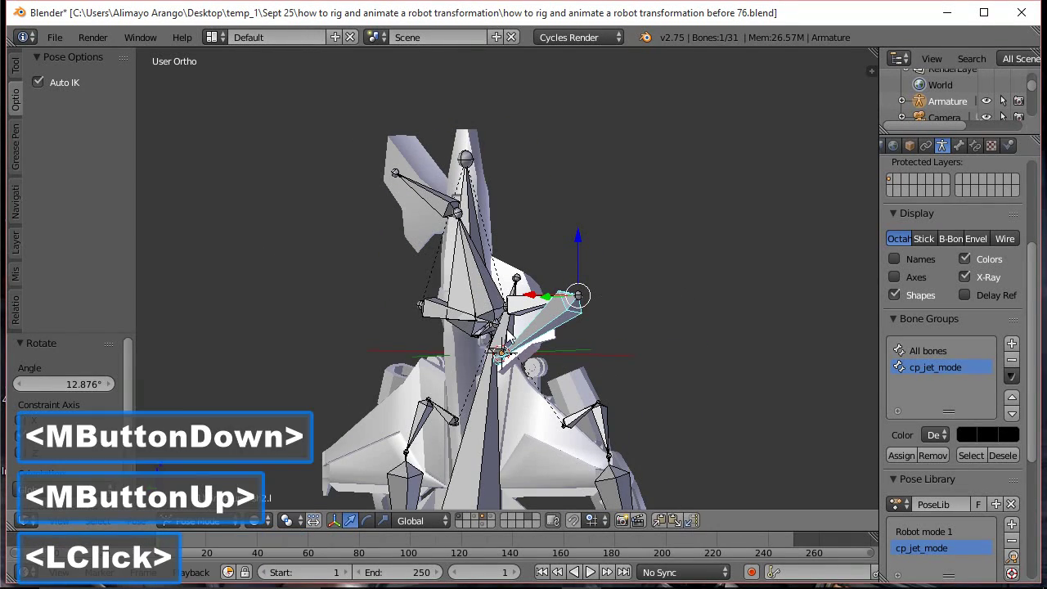
pyautogui.press('r')
pyautogui.press('x')
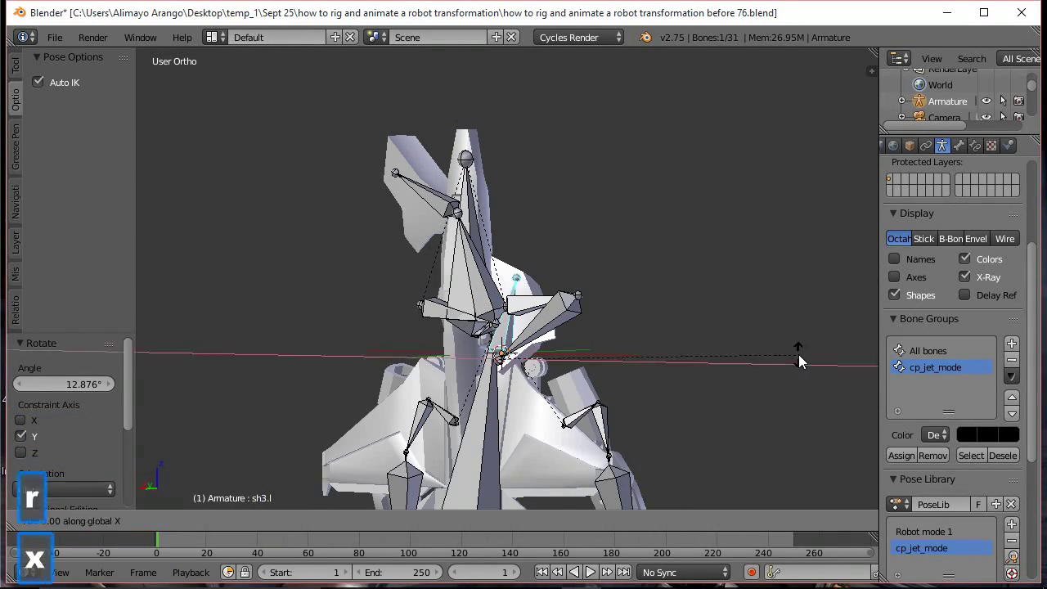
pyautogui.click(733, 255)
pyautogui.moveTo(536, 265); pyautogui.dragTo(716, 241, button='middle')
# Turn off the armature's X-Ray display and rotate bone sh1.l about -28.2° around the global Y axis
pyautogui.click(965, 276)
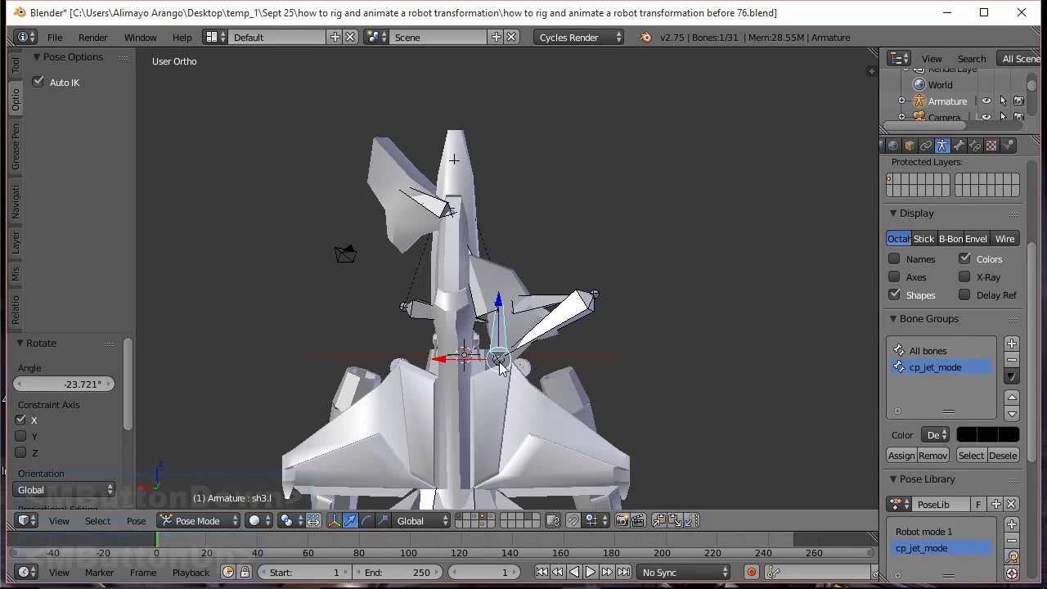
pyautogui.click(556, 330)
pyautogui.click(535, 307)
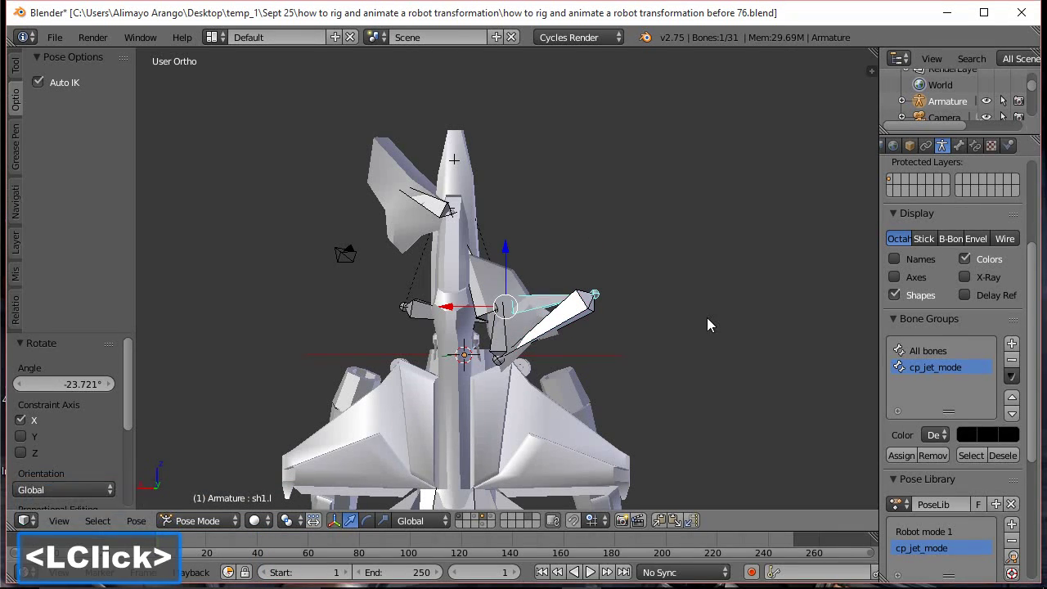
pyautogui.press('r')
pyautogui.press('y')
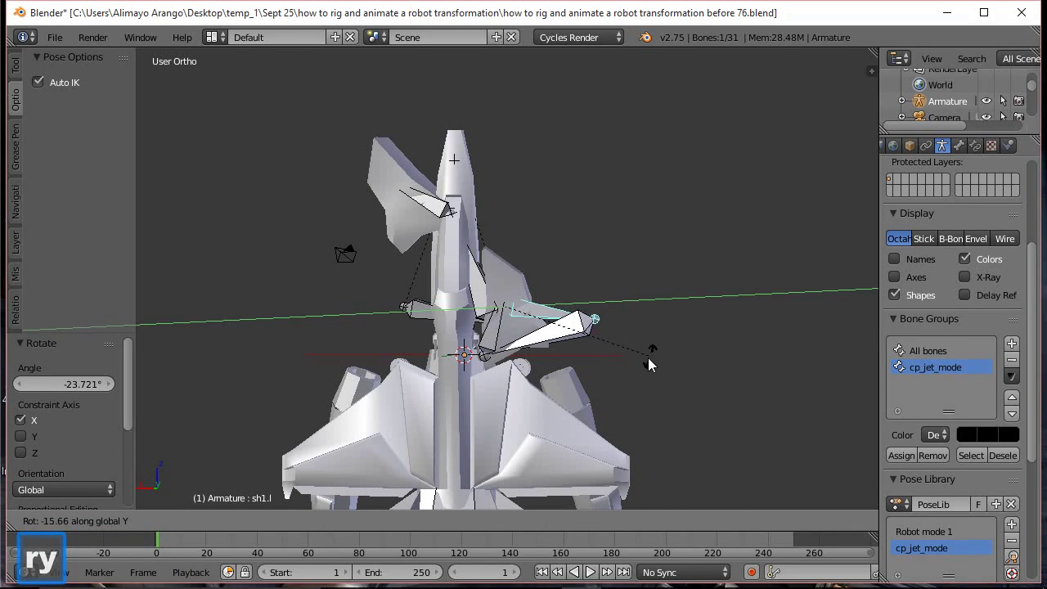
pyautogui.click(613, 371)
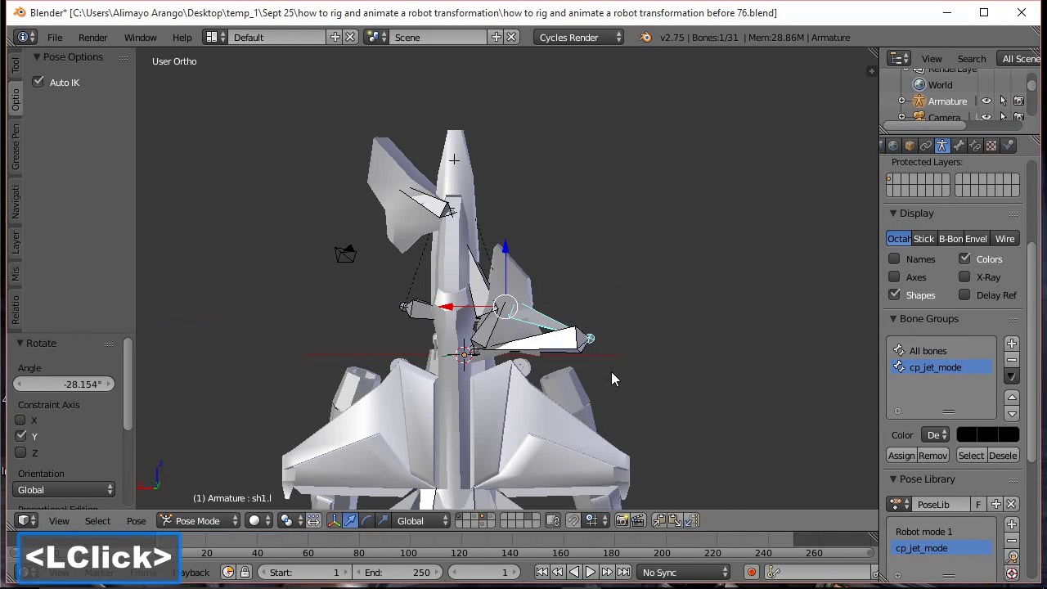
# Move bone sh3.l -0.778 along the global Z axis
pyautogui.moveTo(507, 254); pyautogui.dragTo(495, 332)
pyautogui.moveTo(471, 288); pyautogui.dragTo(471, 326)
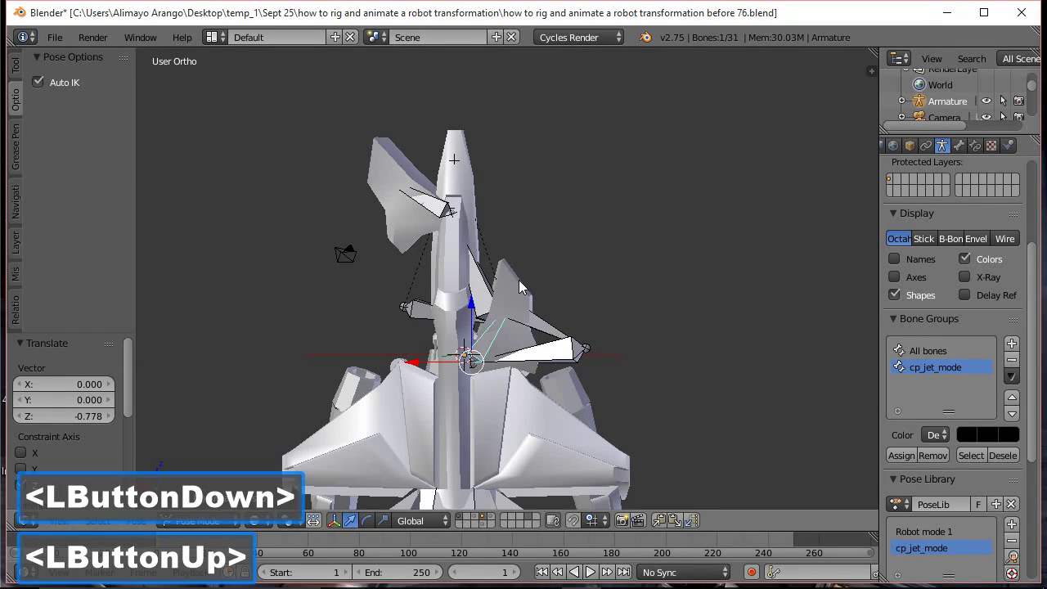
pyautogui.click(519, 280)
pyautogui.moveTo(612, 293); pyautogui.dragTo(555, 309, button='middle')
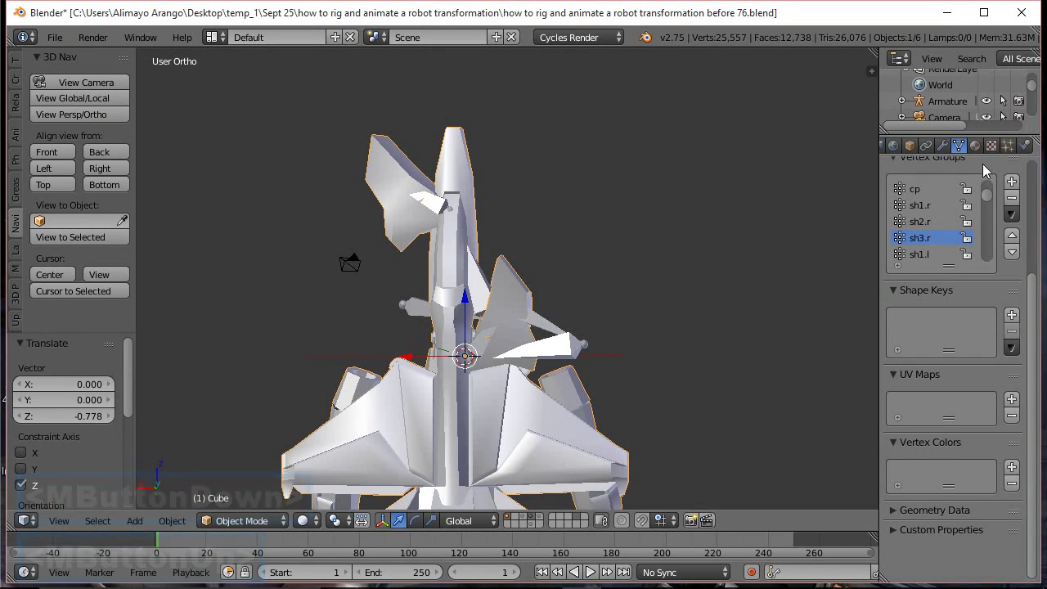
# Reselect the armature, turn its X-Ray display back on, and rotate bone sh3.l about 18° around the global Y axis
pyautogui.click(546, 330)
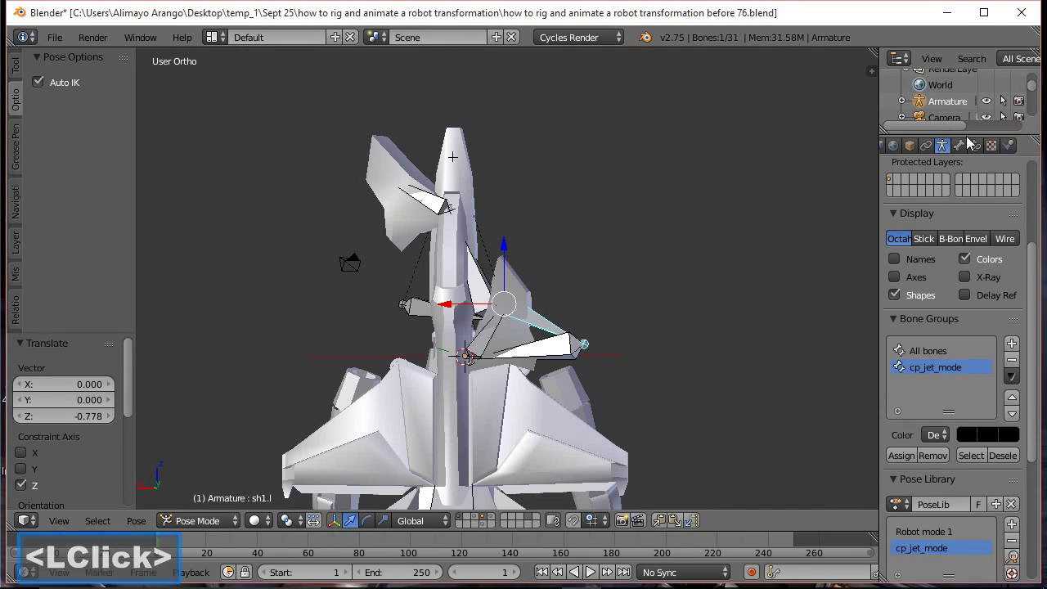
pyautogui.click(965, 277)
pyautogui.scroll(2, 626, 286)
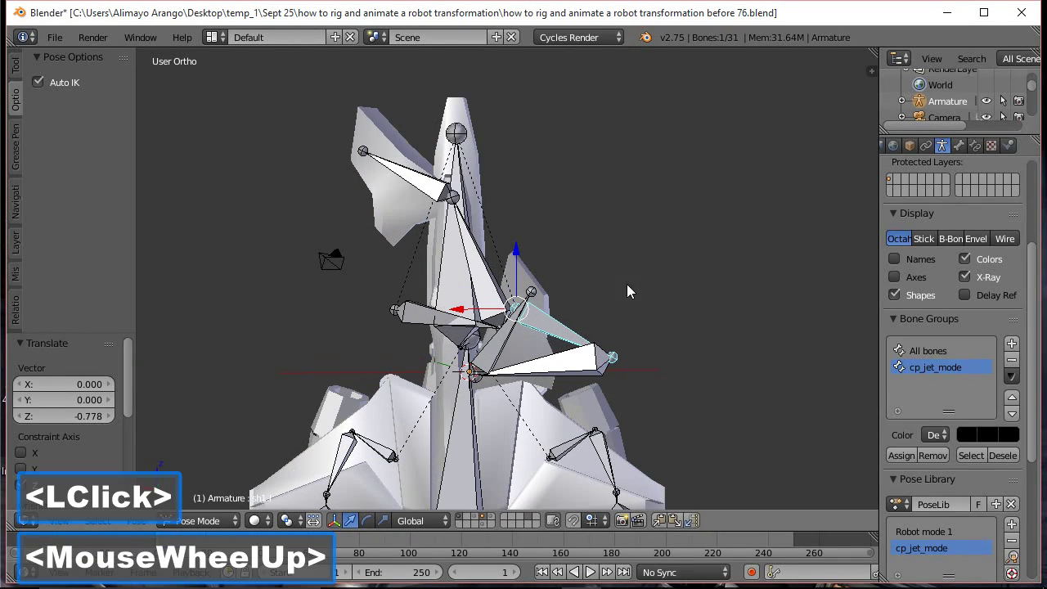
pyautogui.click(507, 337)
pyautogui.moveTo(593, 301); pyautogui.dragTo(640, 319, button='middle')
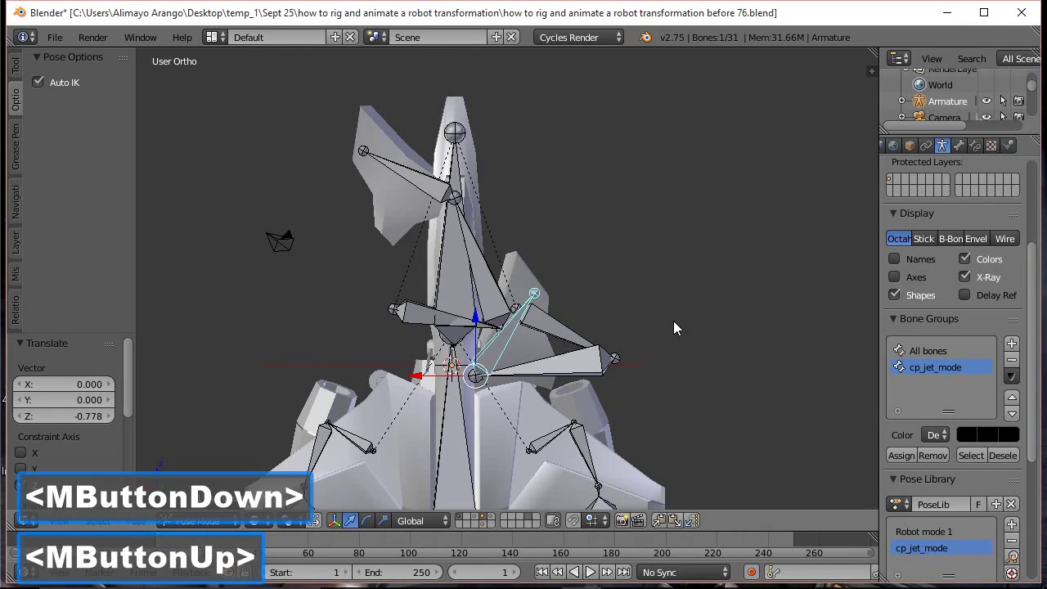
pyautogui.press('r')
pyautogui.press('y')
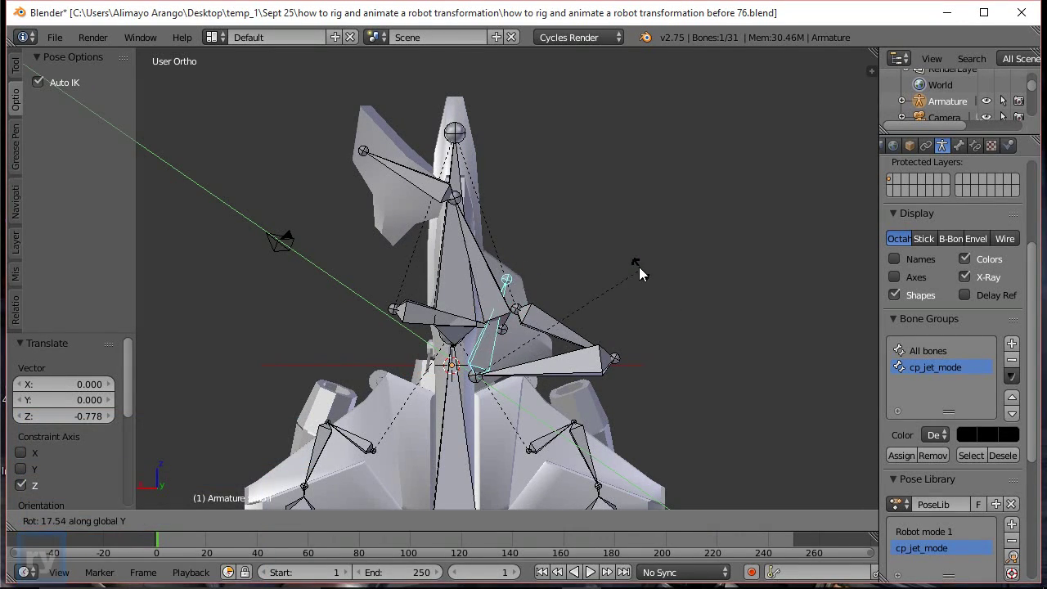
pyautogui.click(637, 265)
# Move bone sh3.l -0.176 along the global Z axis
pyautogui.moveTo(638, 397); pyautogui.dragTo(547, 321, button='middle')
pyautogui.moveTo(480, 324); pyautogui.dragTo(478, 328)
pyautogui.moveTo(645, 300); pyautogui.dragTo(637, 341, button='middle')
# Examine the left shoulder's fit with X-Ray off and Only Render on, and restore both display settings
pyautogui.click(965, 276)
pyautogui.moveTo(647, 259); pyautogui.dragTo(743, 333, button='middle')
pyautogui.press('n')
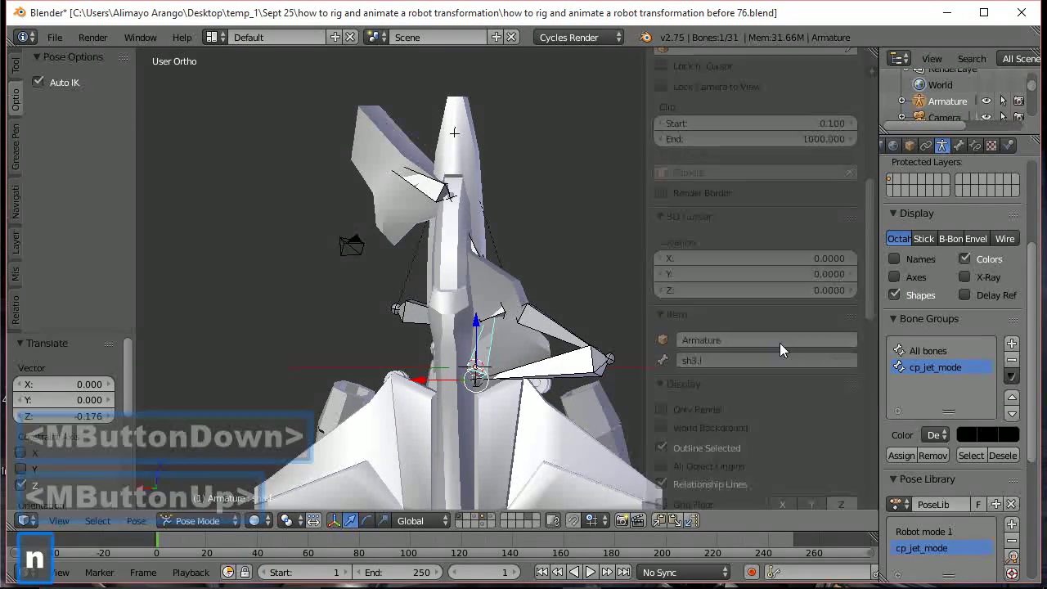
pyautogui.click(660, 409)
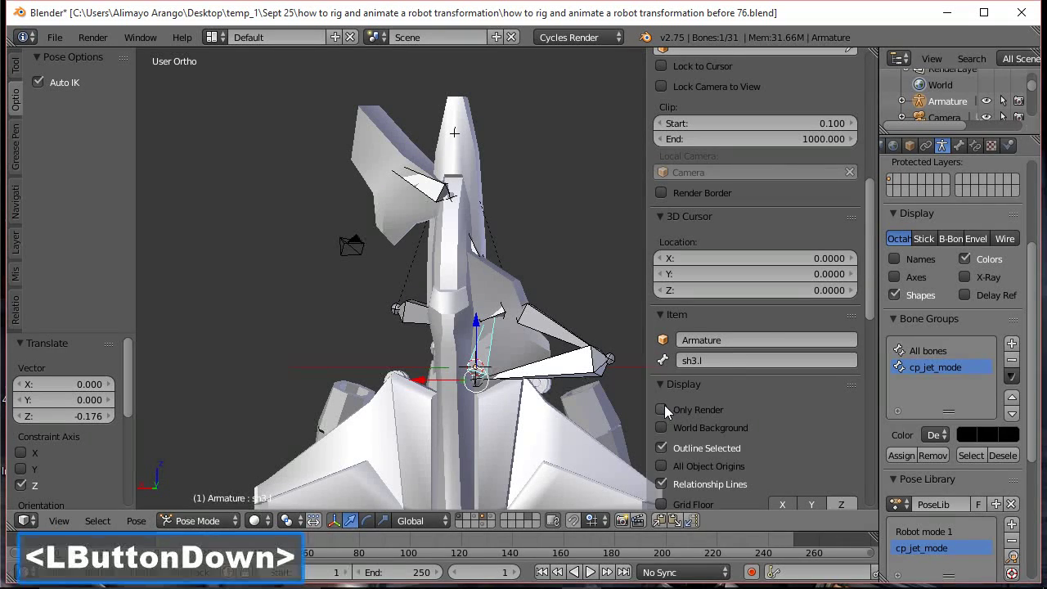
pyautogui.moveTo(572, 340); pyautogui.dragTo(546, 345, button='middle')
pyautogui.click(965, 277)
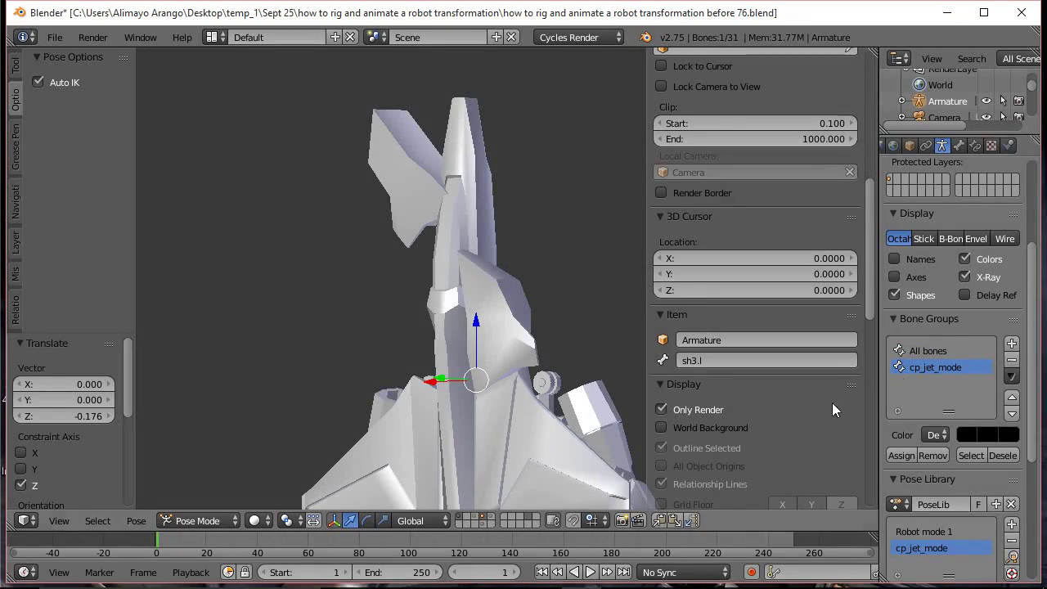
pyautogui.click(661, 409)
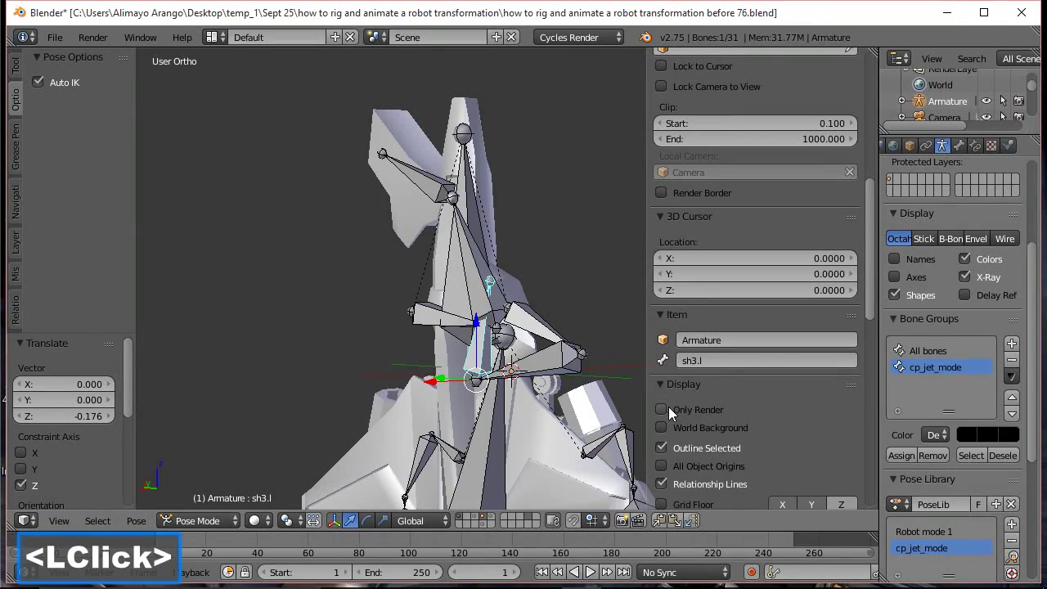
# Rotate bone sh1.r about 228.9° around the global Y axis and save the file as "how to rig and animate a robot transformation before 78.blend"
pyautogui.moveTo(391, 268); pyautogui.dragTo(511, 286, button='middle')
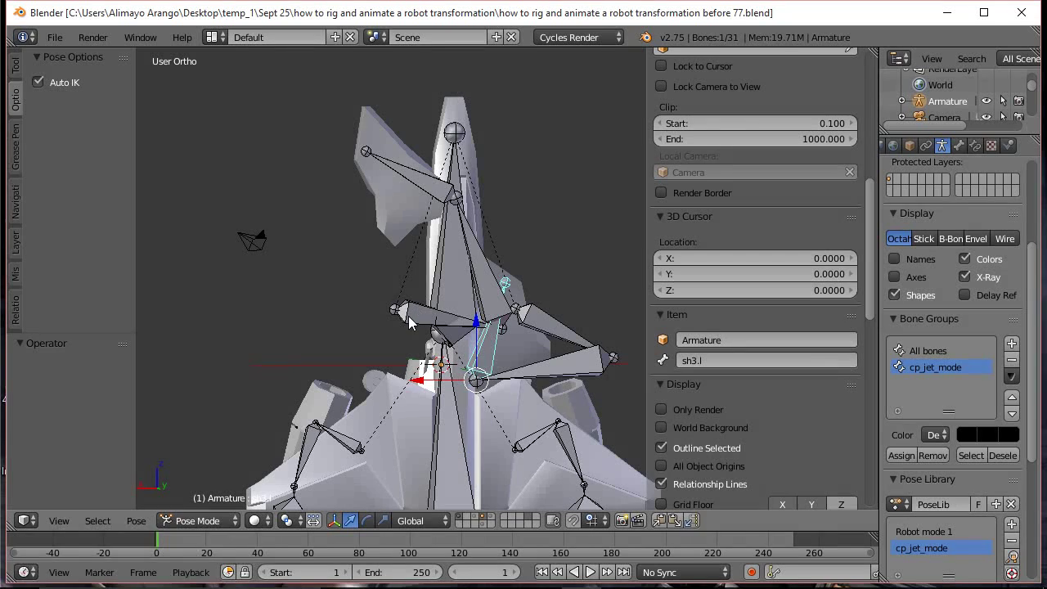
pyautogui.click(400, 313)
pyautogui.press('r')
pyautogui.press('y')
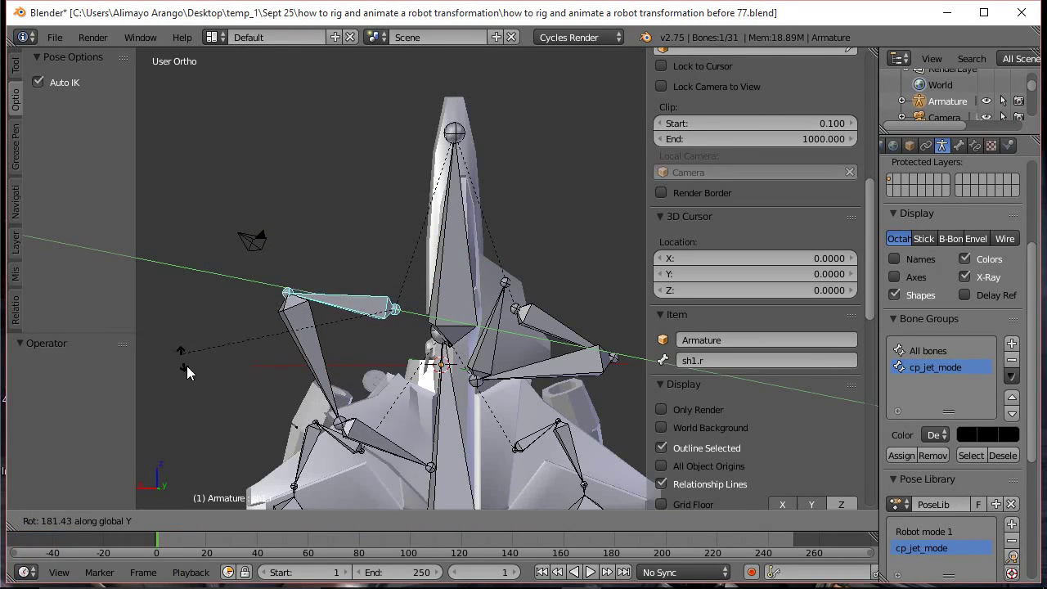
pyautogui.click(328, 421)
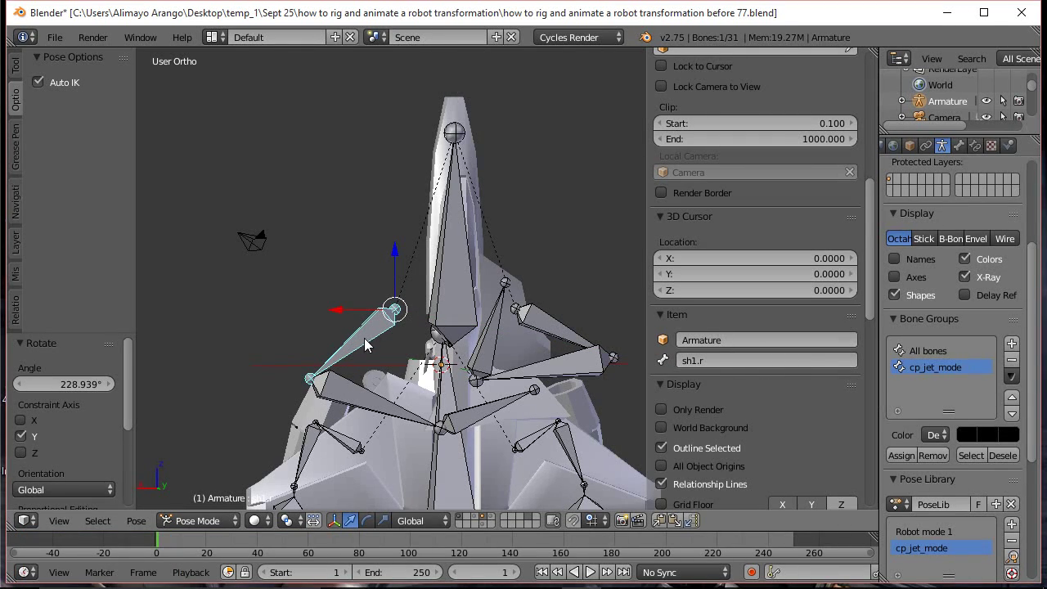
pyautogui.hotkey('ctrl', 'alt', 's')
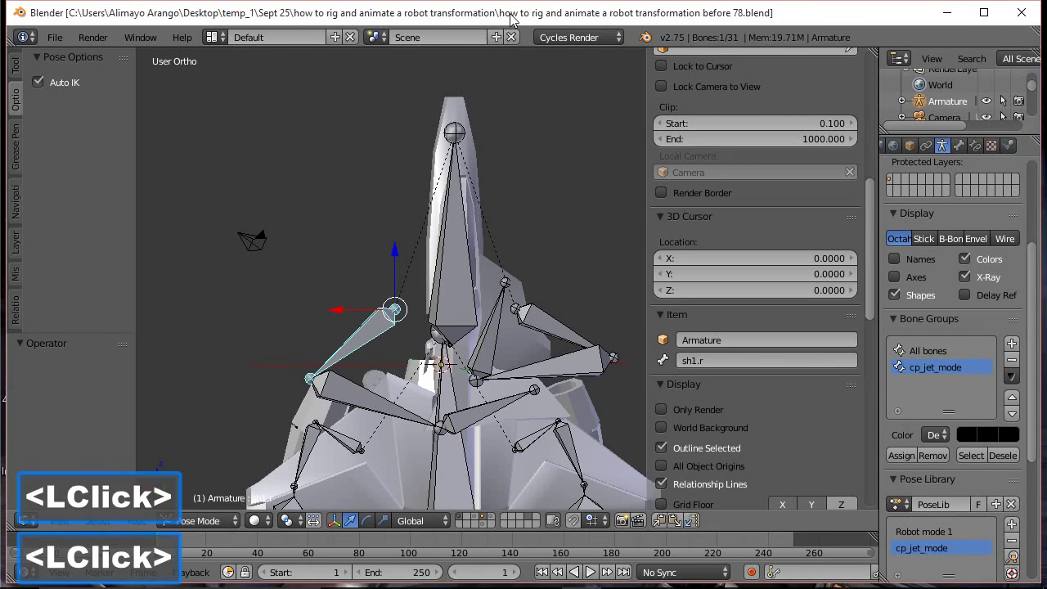
# Move bone sh2.r 3.670 along the global X axis and bone sh3.r 8.667 along the global Z axis
pyautogui.click(362, 404)
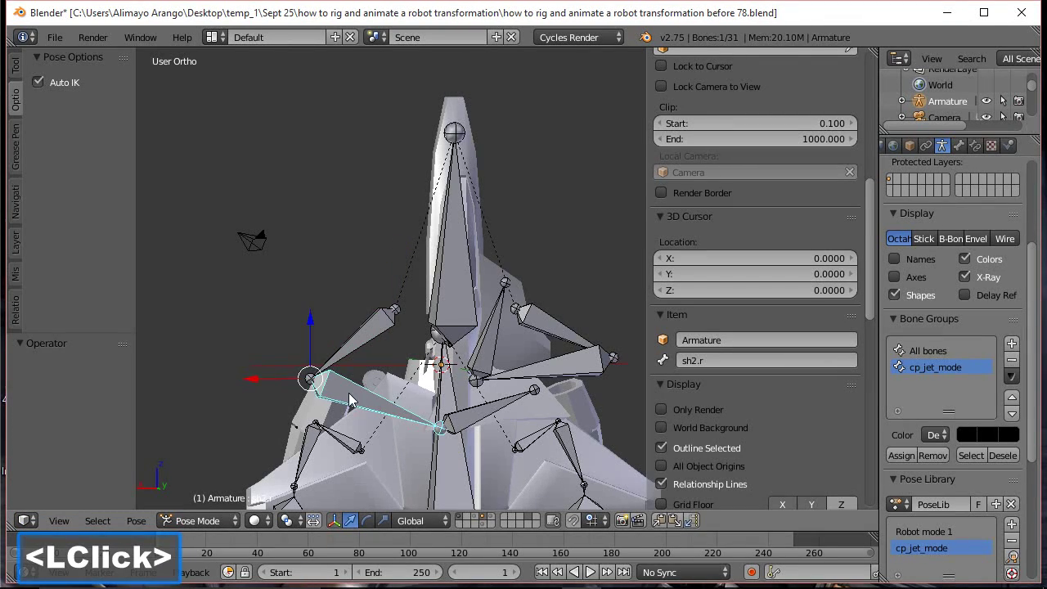
pyautogui.moveTo(267, 377); pyautogui.dragTo(178, 379)
pyautogui.moveTo(178, 379); pyautogui.dragTo(180, 378)
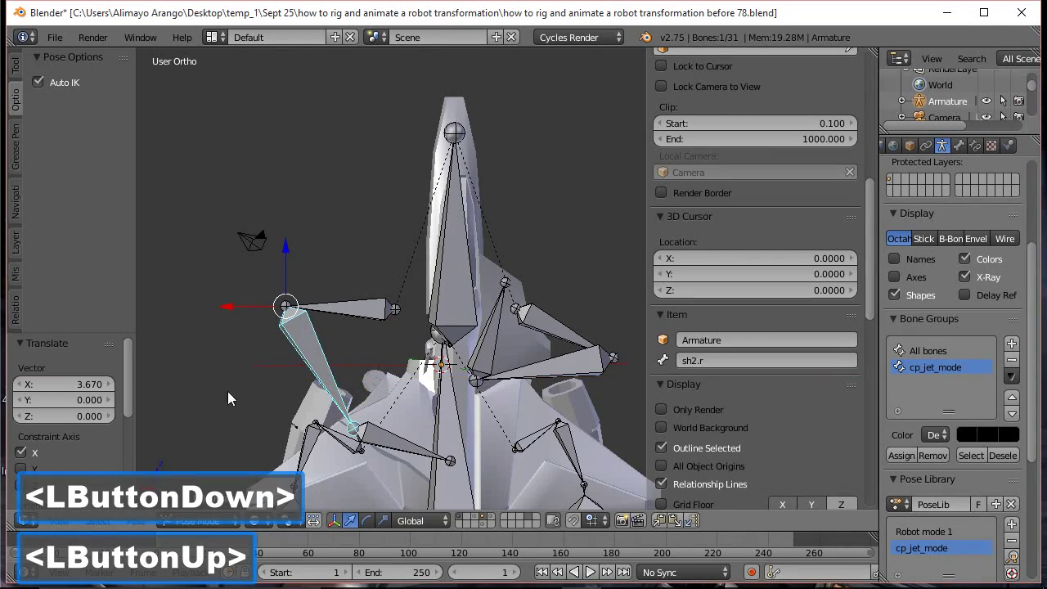
pyautogui.click(387, 452)
pyautogui.moveTo(351, 380); pyautogui.dragTo(322, 170)
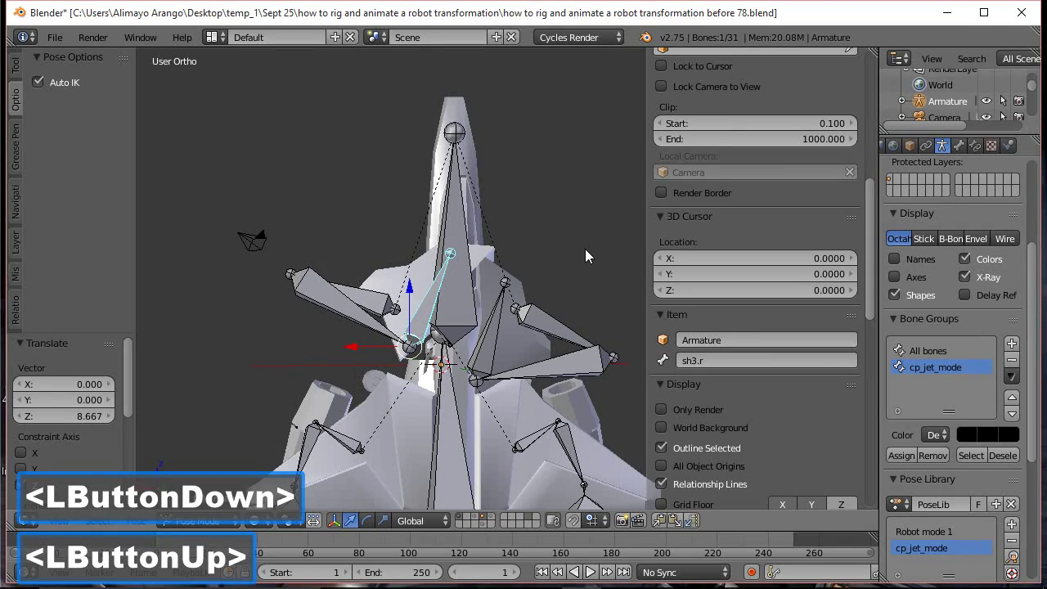
# Rotate bone sh3.r clear of the fuselage around the global Y axis and move it -0.921 along Z
pyautogui.press('r')
pyautogui.press('y')
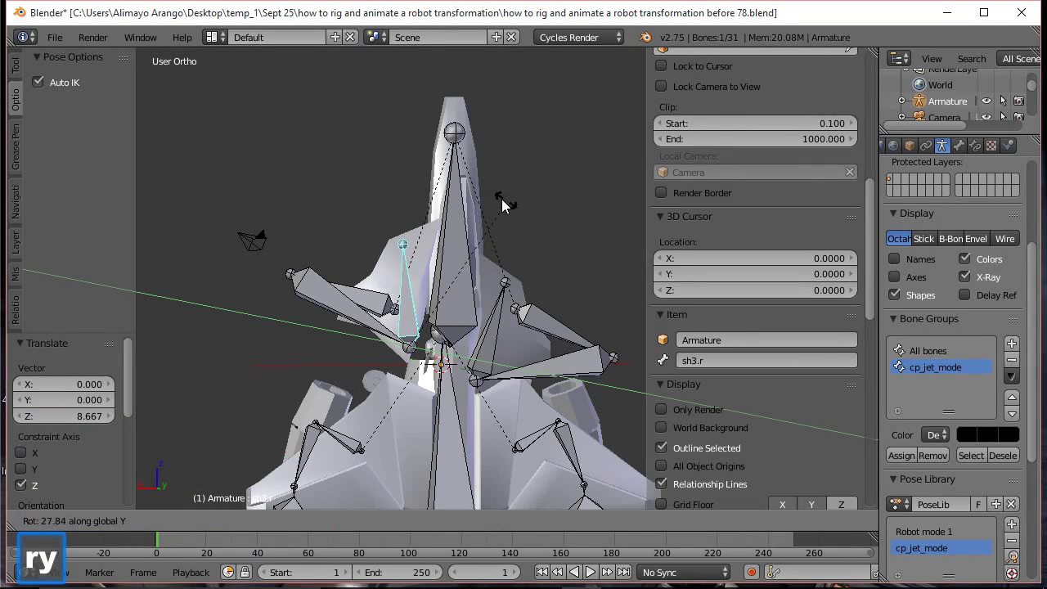
pyautogui.click(485, 206)
pyautogui.moveTo(410, 281); pyautogui.dragTo(386, 299)
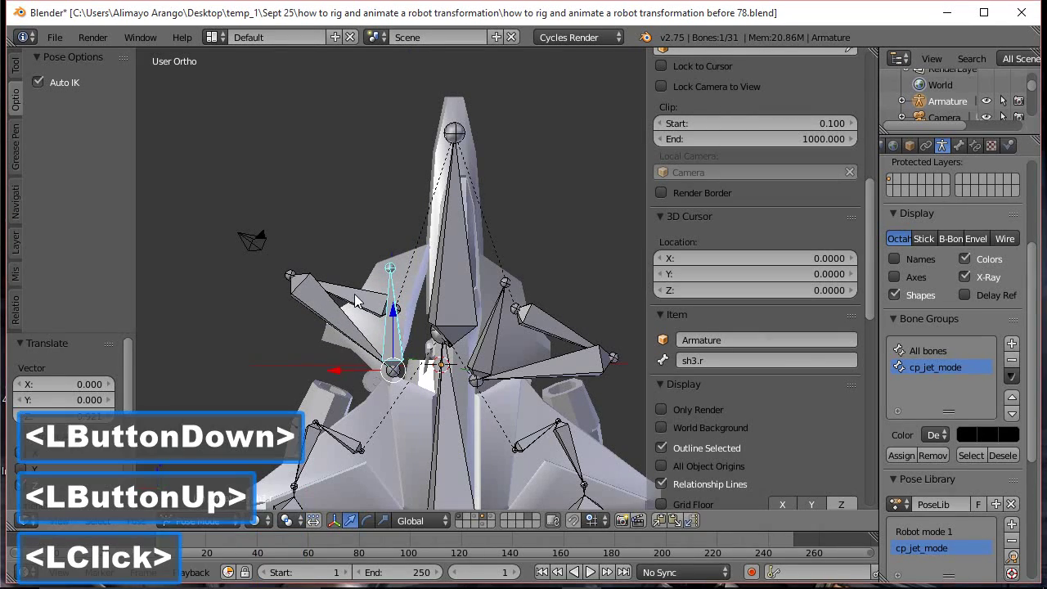
# Rotate bone sh1.r about 44.5° around the global Y axis
pyautogui.click(354, 293)
pyautogui.press('r')
pyautogui.press('y')
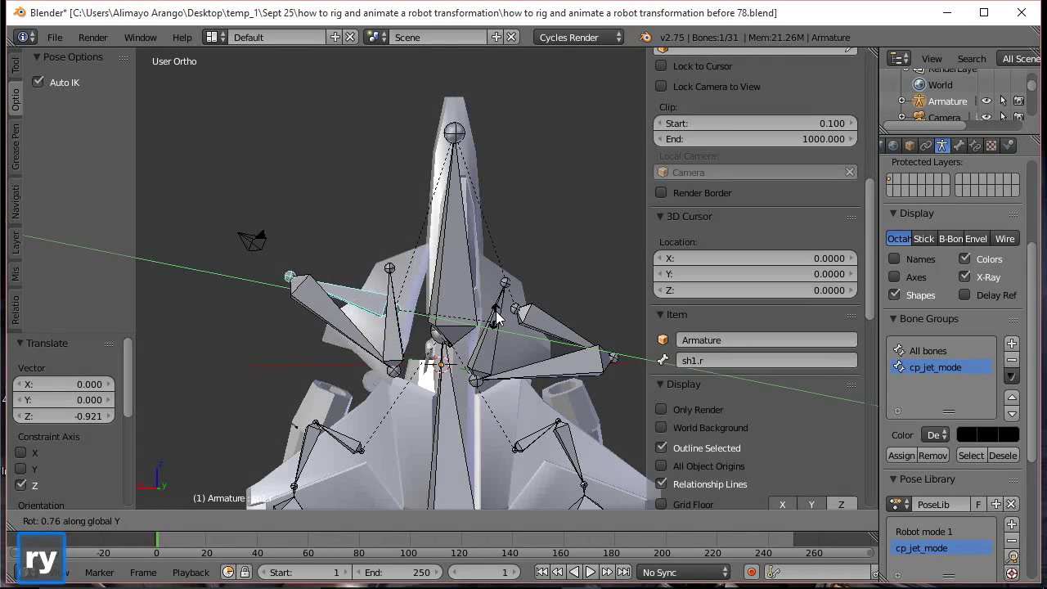
pyautogui.click(477, 258)
# Rotate bone sh3.r -24.4° around the global Y axis
pyautogui.click(423, 342)
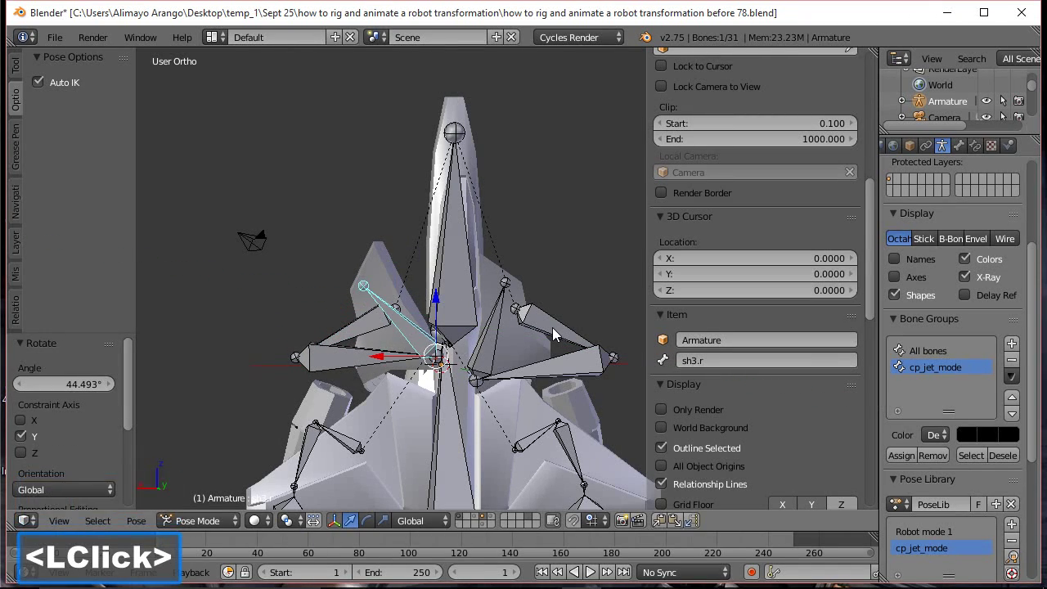
pyautogui.press('r')
pyautogui.press('y')
pyautogui.click(481, 323)
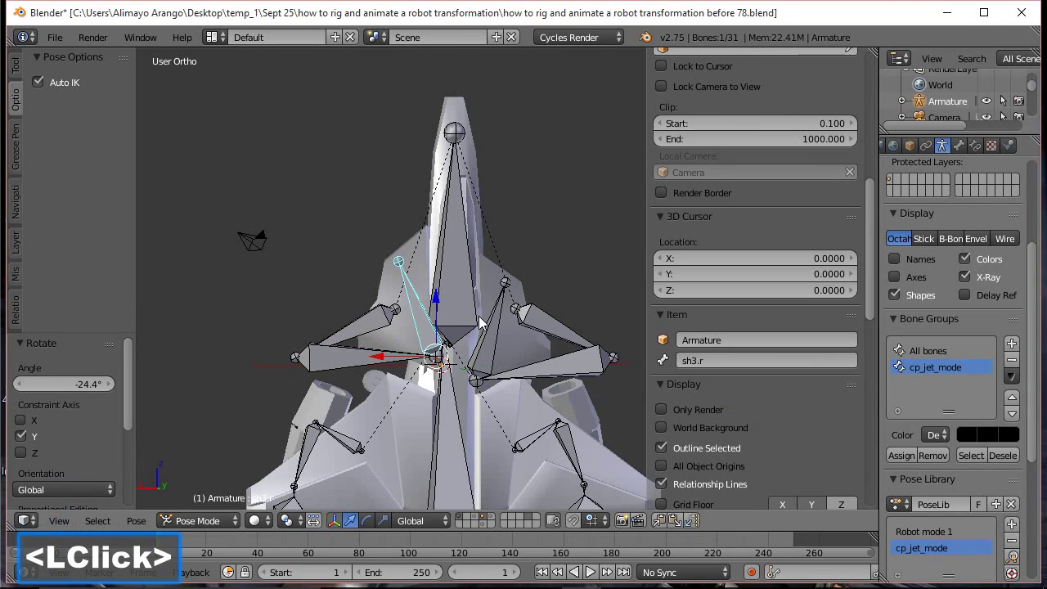
# Move bone sh3.r -1.058 along Z and save the file as "how to rig and animate a robot transformation before 79.blend"
pyautogui.moveTo(436, 301); pyautogui.dragTo(436, 327)
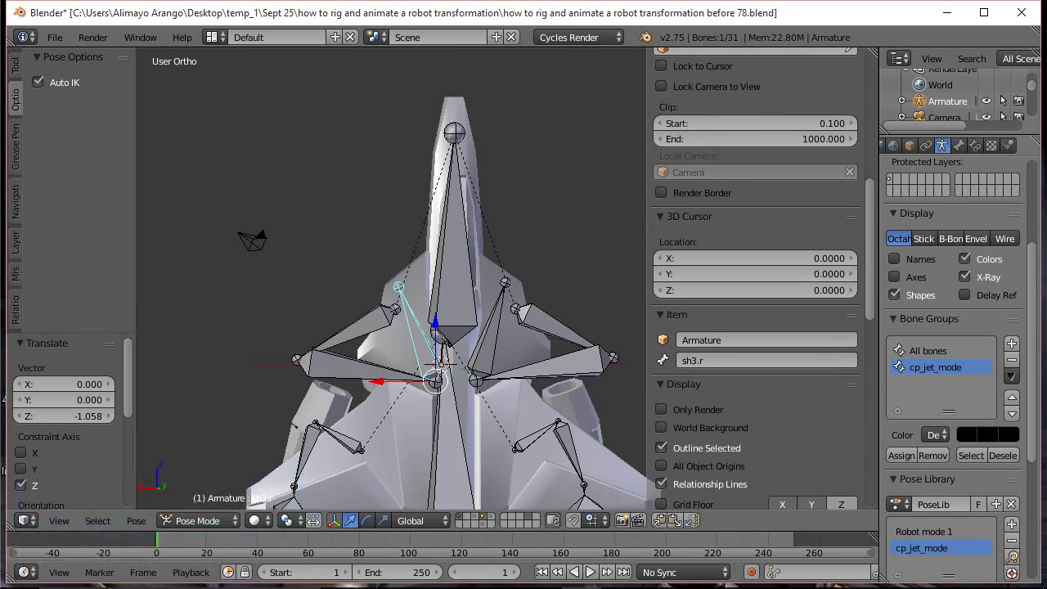
pyautogui.click(543, 17)
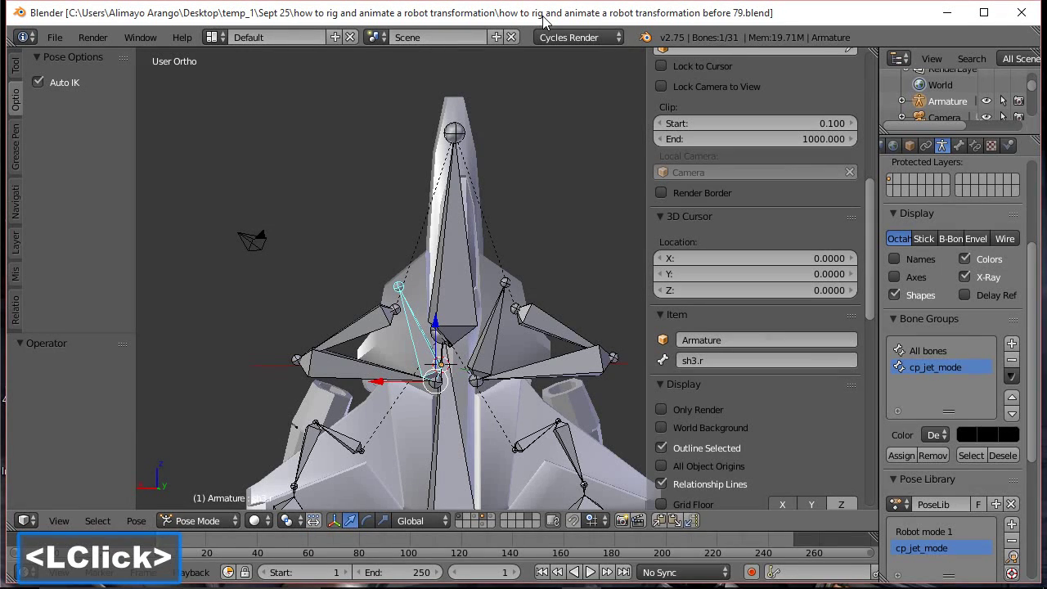
# Move bone sh3.l -0.136 along the global Z axis and check the shoulders from the side using Only Render
pyautogui.click(487, 335)
pyautogui.moveTo(478, 328); pyautogui.dragTo(477, 333)
pyautogui.moveTo(321, 292); pyautogui.dragTo(467, 307, button='middle')
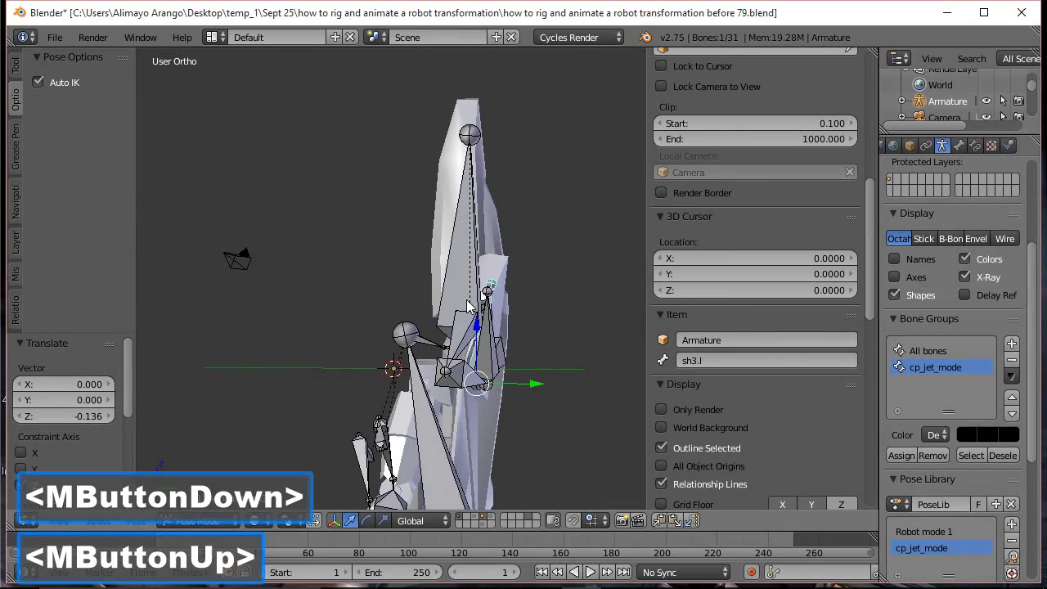
pyautogui.click(662, 404)
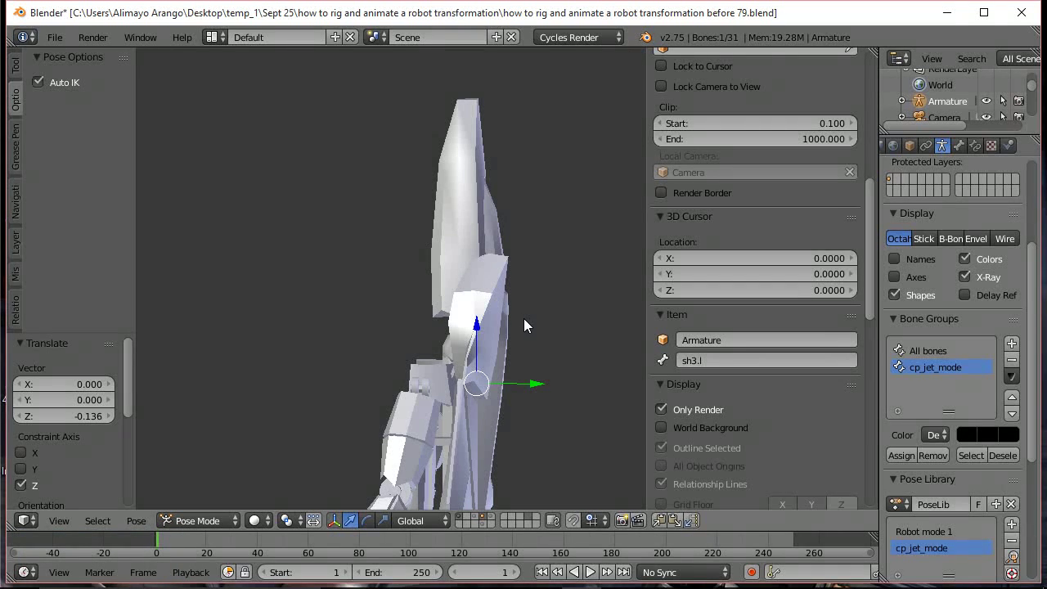
pyautogui.click(662, 408)
# Move bone sh3.r -0.989 along the global Y axis
pyautogui.moveTo(548, 331); pyautogui.dragTo(440, 327, button='middle')
pyautogui.click(439, 352)
pyautogui.moveTo(502, 384); pyautogui.dragTo(484, 388)
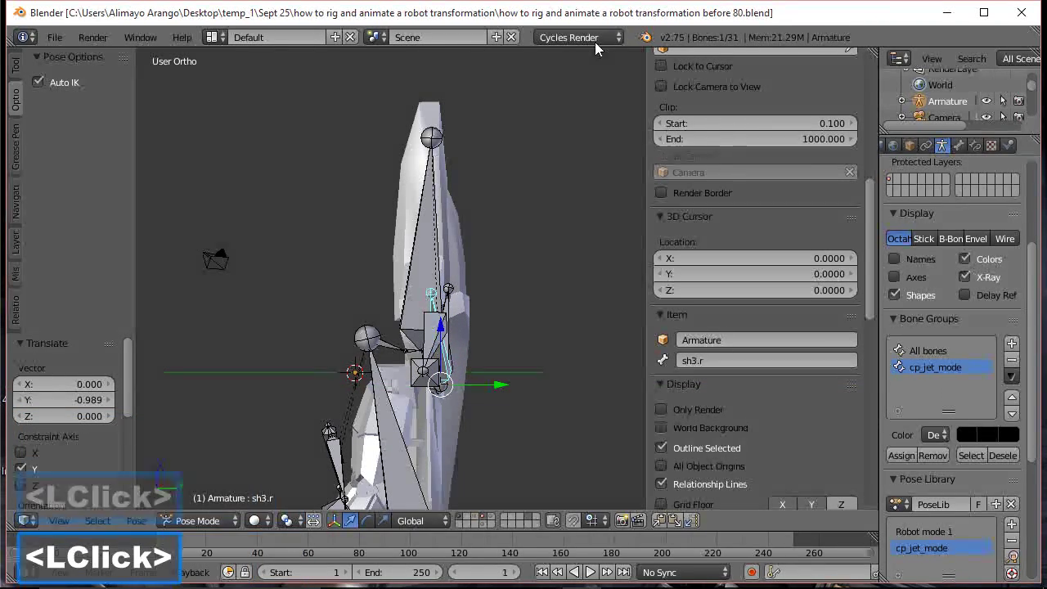
# Move bone sh3.l -0.376 along the global Y axis and turn on Only Render to inspect both shoulders
pyautogui.moveTo(545, 214); pyautogui.dragTo(255, 250, button='middle')
pyautogui.click(468, 351)
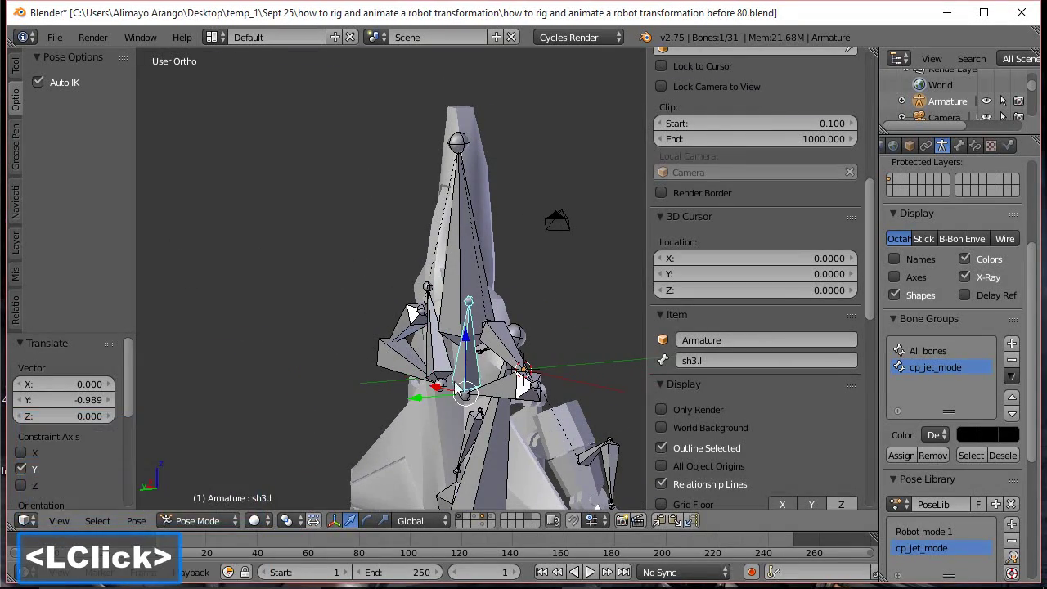
pyautogui.moveTo(424, 395); pyautogui.dragTo(429, 392)
pyautogui.click(660, 409)
pyautogui.moveTo(432, 331); pyautogui.dragTo(521, 319, button='middle')
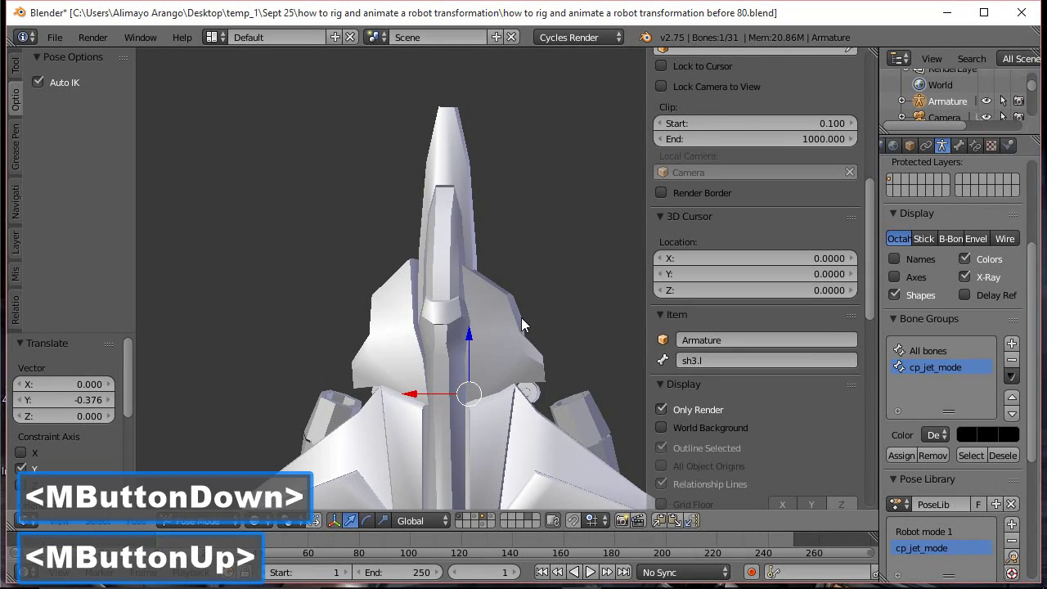
# Turn off Only Render and Auto IK, and move bone sh1.l along the global X axis
pyautogui.click(660, 409)
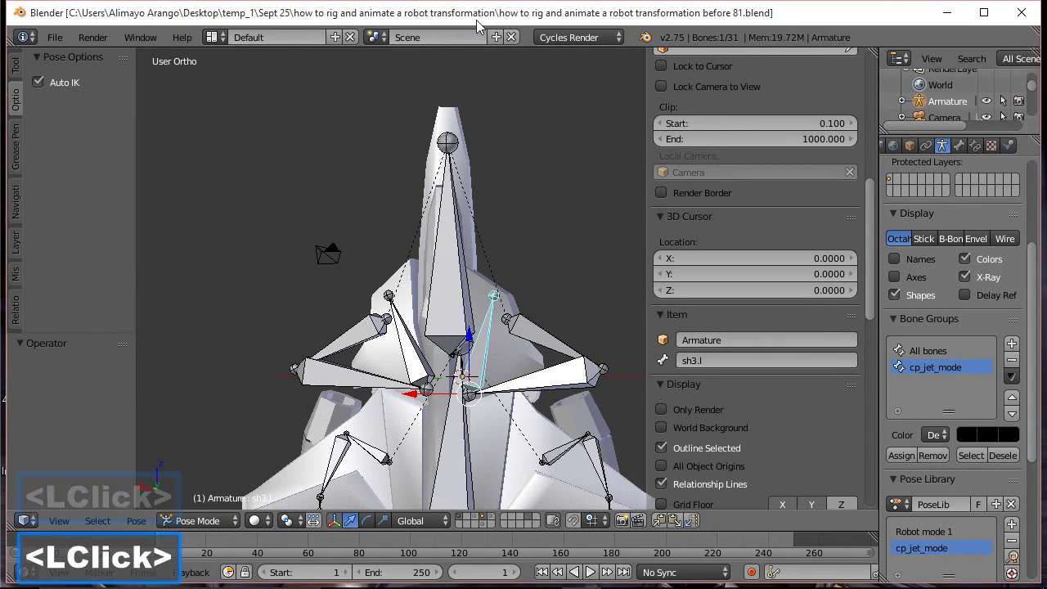
pyautogui.click(36, 83)
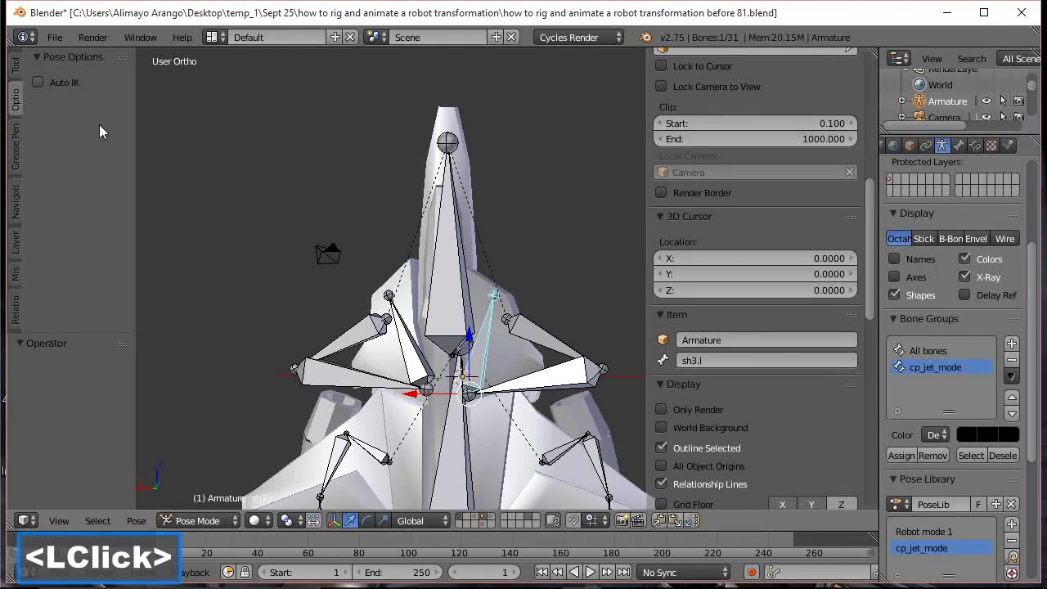
pyautogui.click(509, 329)
pyautogui.moveTo(458, 321); pyautogui.dragTo(468, 320)
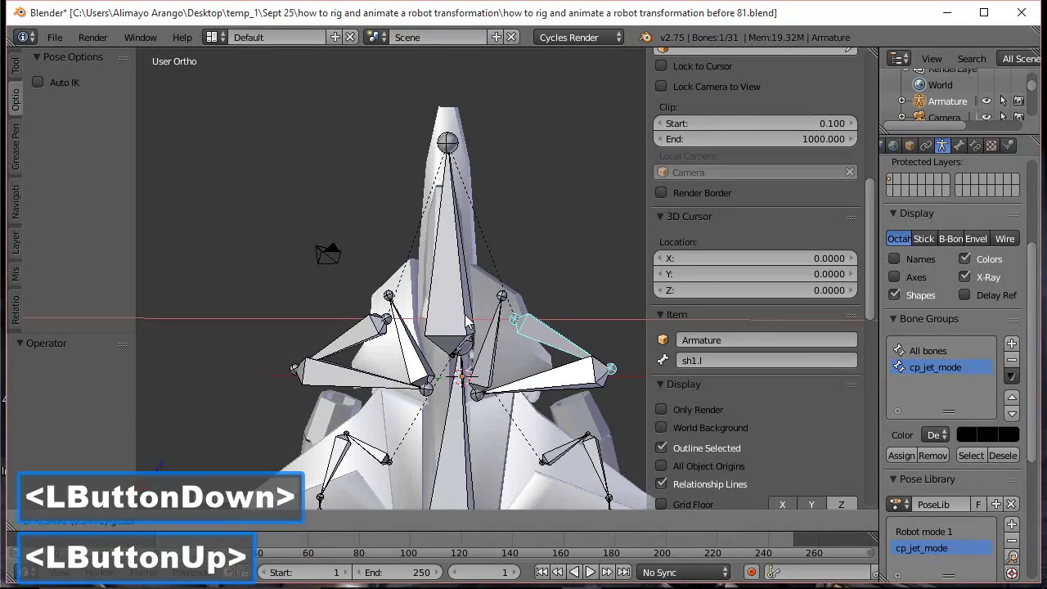
pyautogui.moveTo(471, 327); pyautogui.dragTo(524, 335, button='middle')
# Move bone sh1.r -0.071 along the global X axis and inspect the shoulders with Only Render
pyautogui.click(365, 340)
pyautogui.moveTo(335, 319); pyautogui.dragTo(336, 318)
pyautogui.moveTo(494, 349); pyautogui.dragTo(384, 315, button='middle')
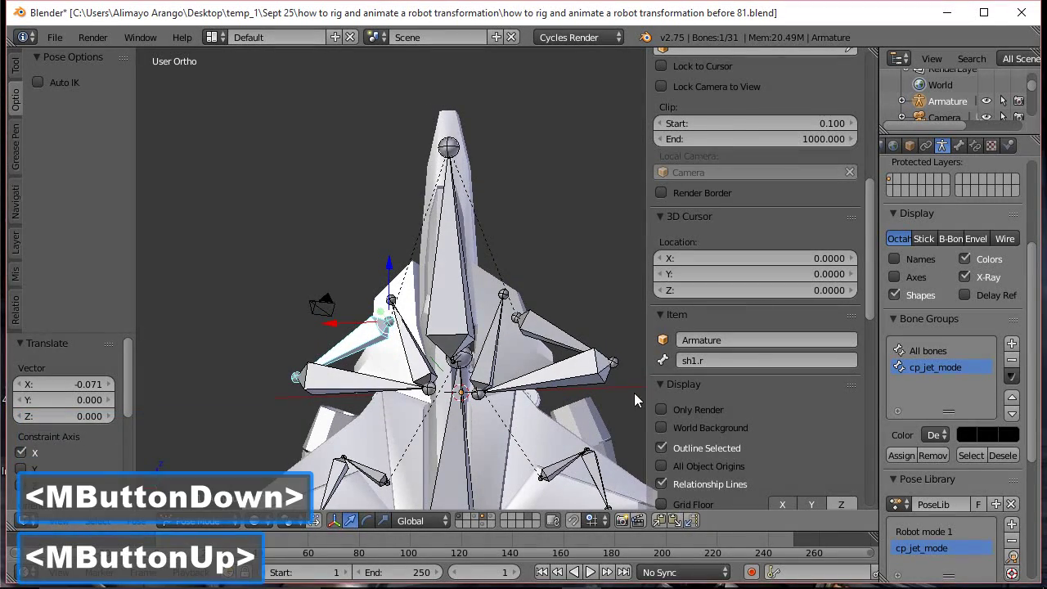
pyautogui.click(660, 409)
pyautogui.moveTo(550, 340); pyautogui.dragTo(477, 352, button='middle')
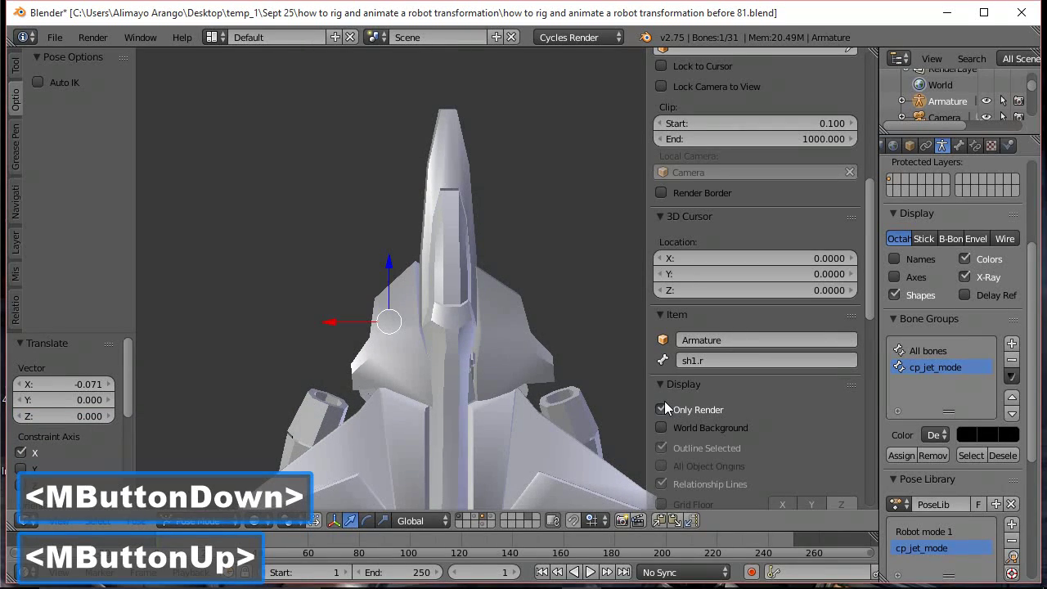
# Move bone sh1.l 0.310 along the global X axis and rotate it about -2.8° around global Y
pyautogui.click(663, 408)
pyautogui.click(505, 324)
pyautogui.moveTo(504, 325); pyautogui.dragTo(574, 278)
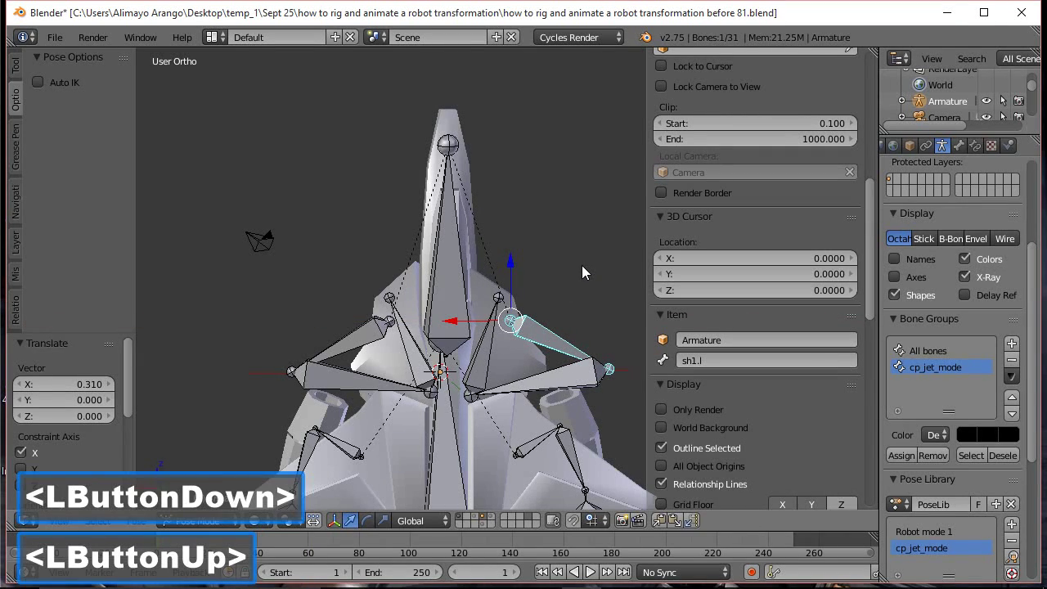
pyautogui.press('r')
pyautogui.press('y')
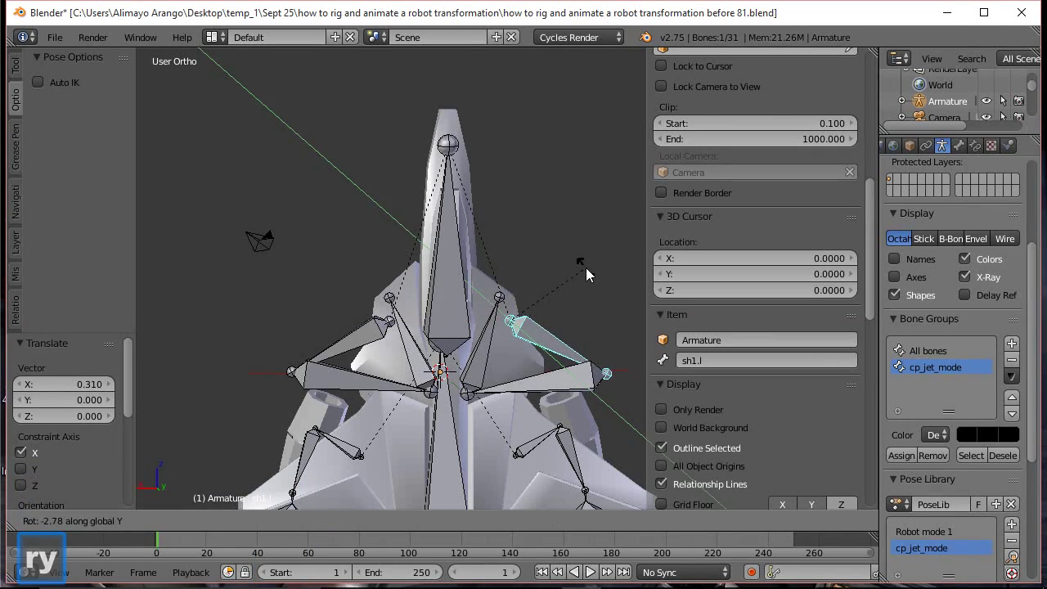
pyautogui.click(585, 268)
# Move bone sh1.l 0.103 along the global Z axis and check the shoulders with Only Render
pyautogui.moveTo(512, 272); pyautogui.dragTo(512, 261)
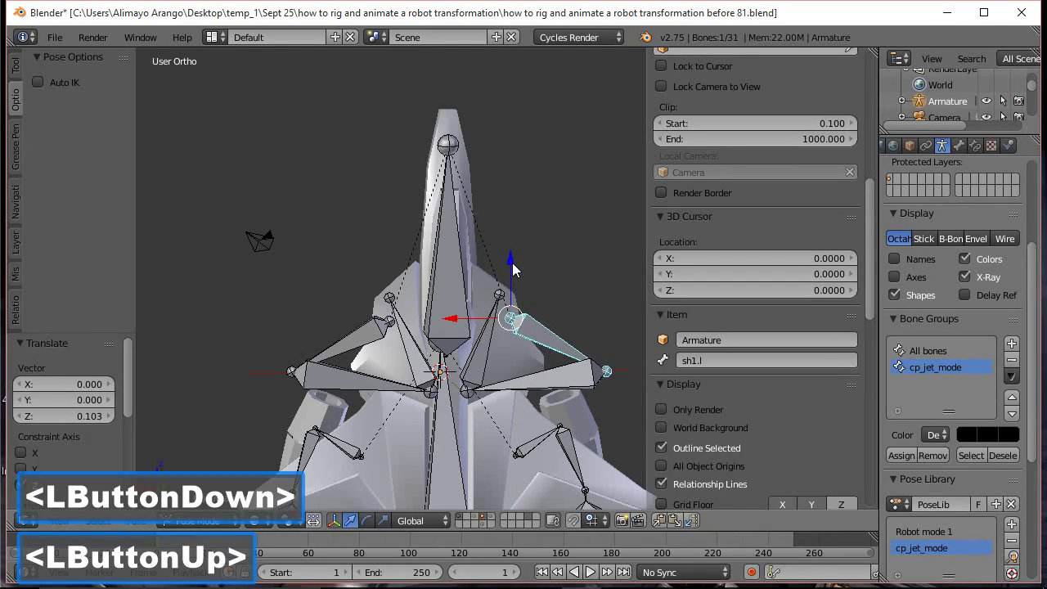
pyautogui.click(661, 409)
pyautogui.moveTo(569, 372); pyautogui.dragTo(543, 351, button='middle')
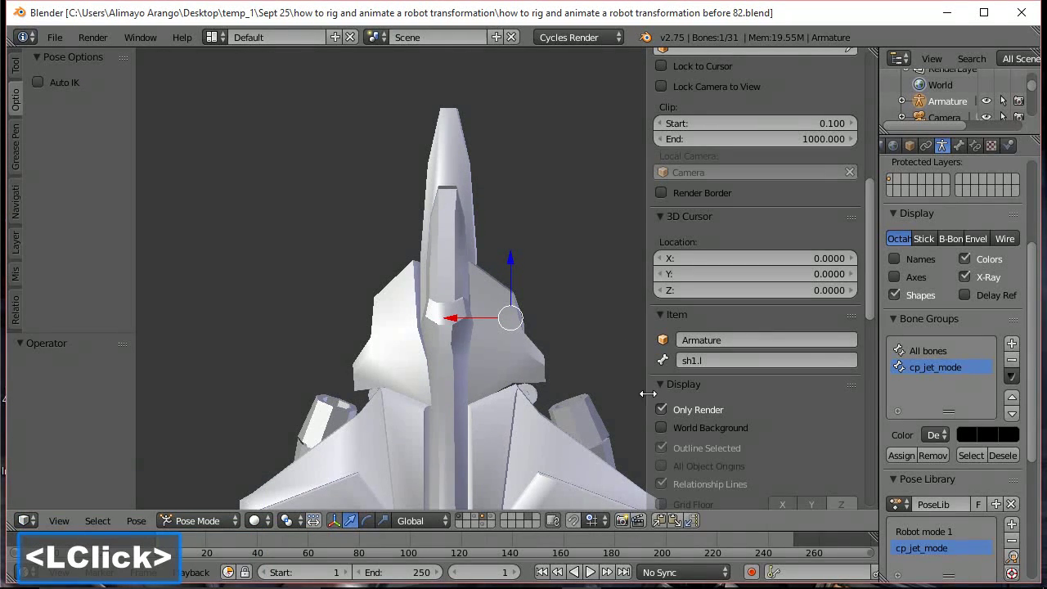
# Rotate bone sh3.r -4.2° around the global Y axis and inspect the shoulders with Only Render
pyautogui.click(661, 407)
pyautogui.click(402, 339)
pyautogui.press('r')
pyautogui.press('y')
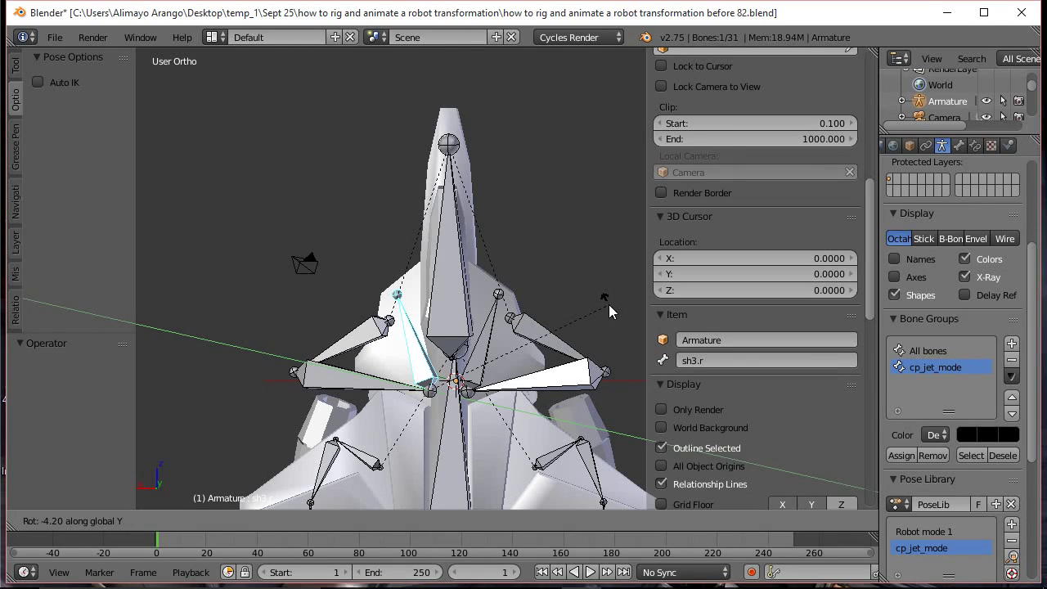
pyautogui.click(609, 304)
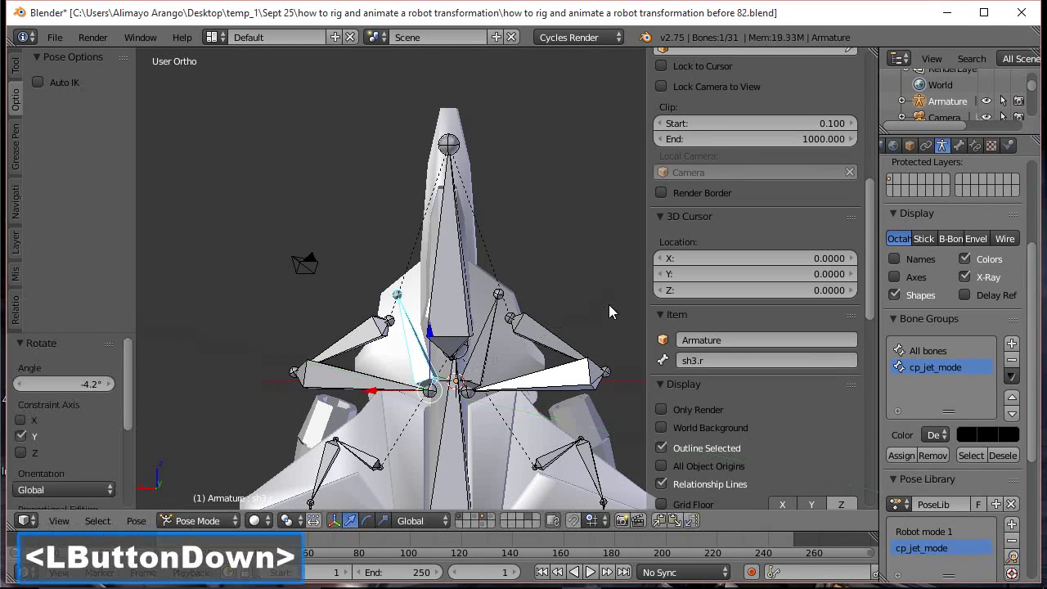
pyautogui.click(661, 410)
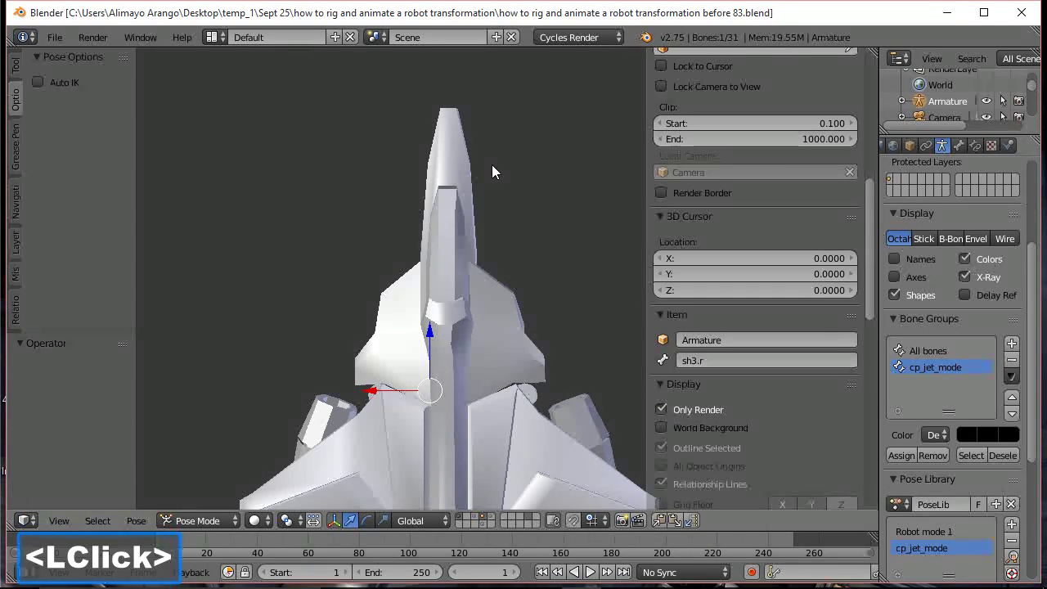
pyautogui.moveTo(421, 192); pyautogui.dragTo(349, 208, button='middle')
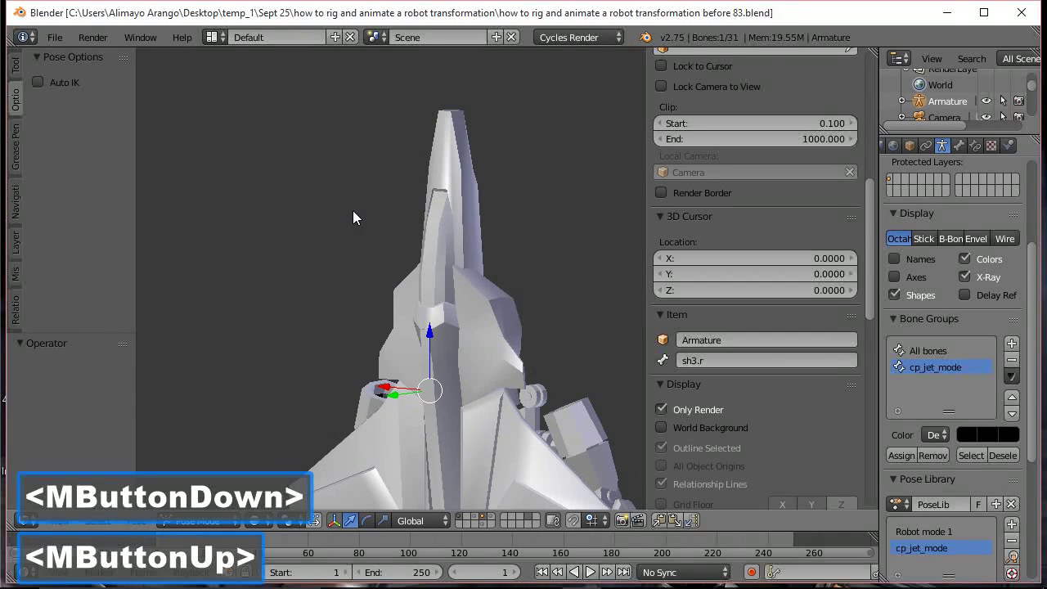
# Show the bones again and hide the cp bone to clear the view of the shoulder bones
pyautogui.click(661, 407)
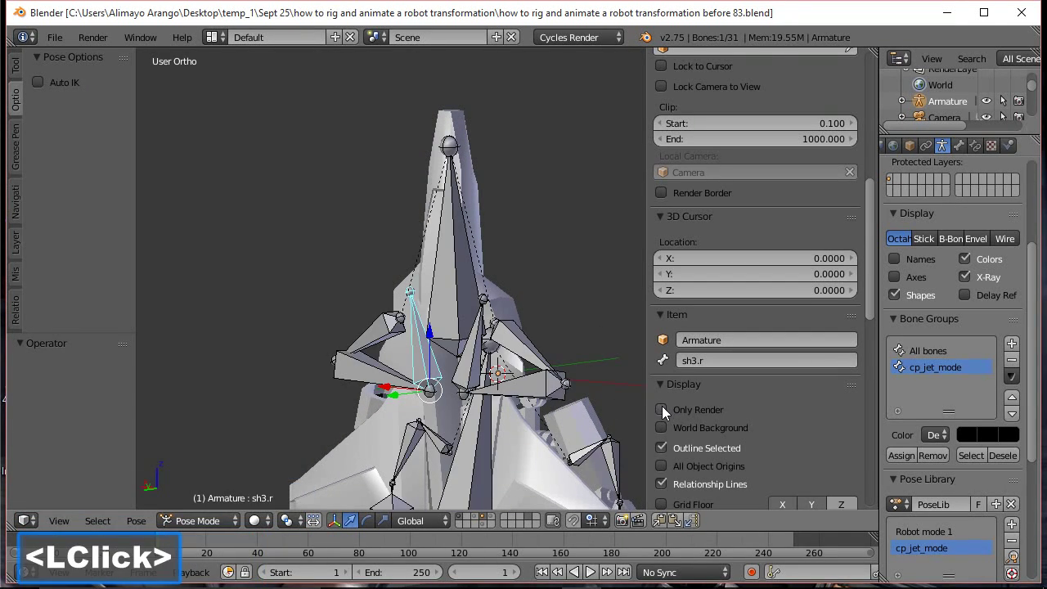
pyautogui.click(448, 276)
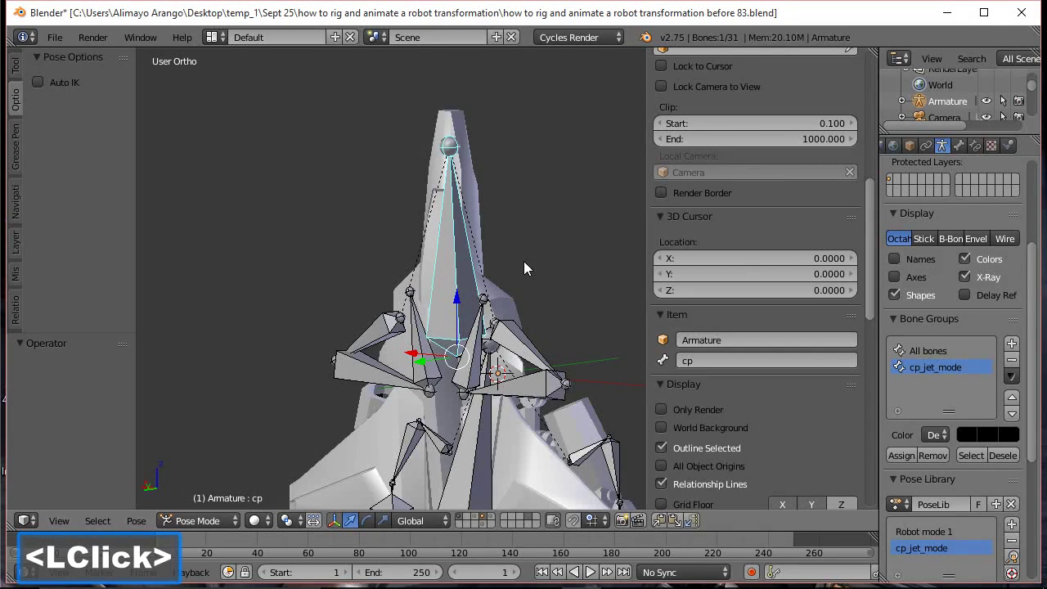
pyautogui.press('h')
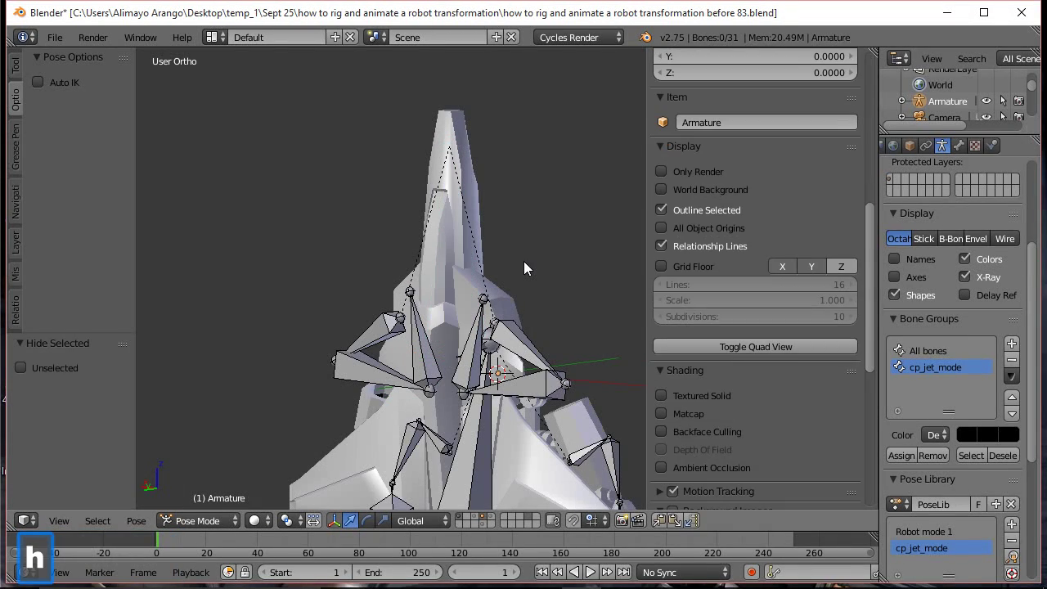
# Rotate bone sh3.l 3.931° around the global X axis and inspect both shoulders with Only Render
pyautogui.click(474, 339)
pyautogui.press('r')
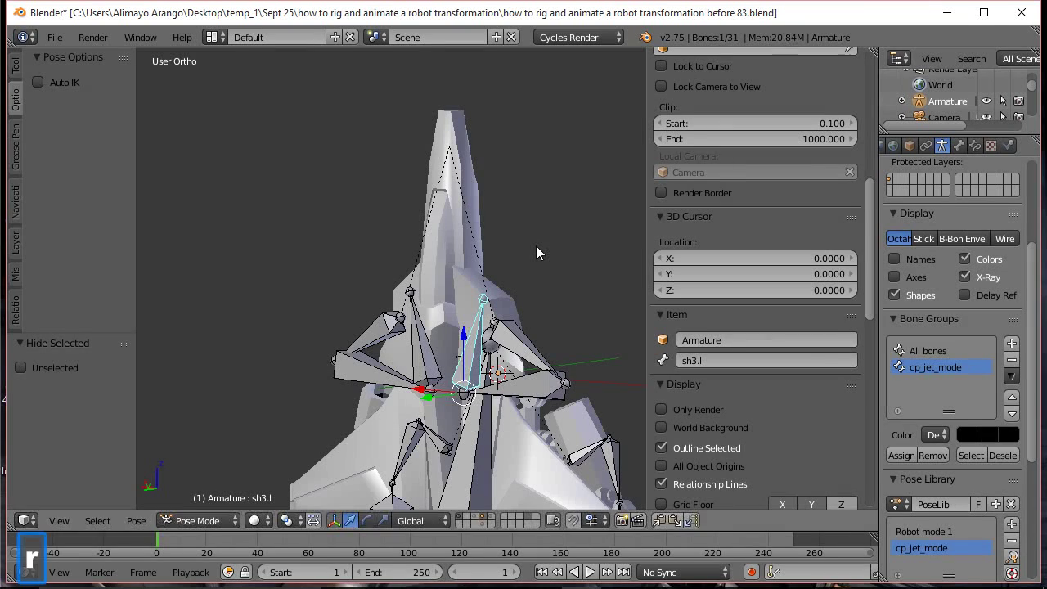
pyautogui.press('x')
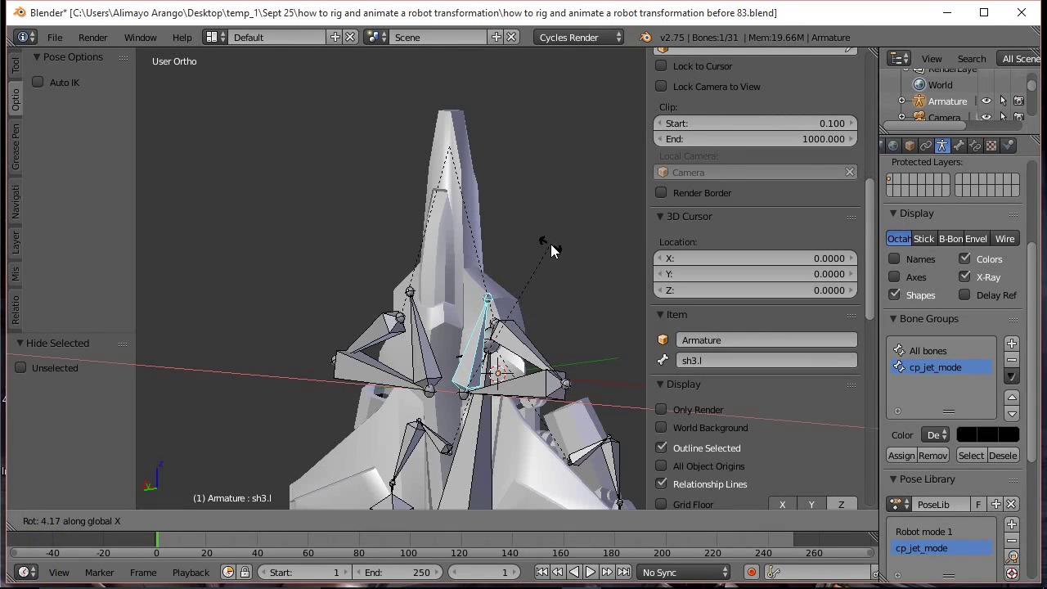
pyautogui.click(549, 250)
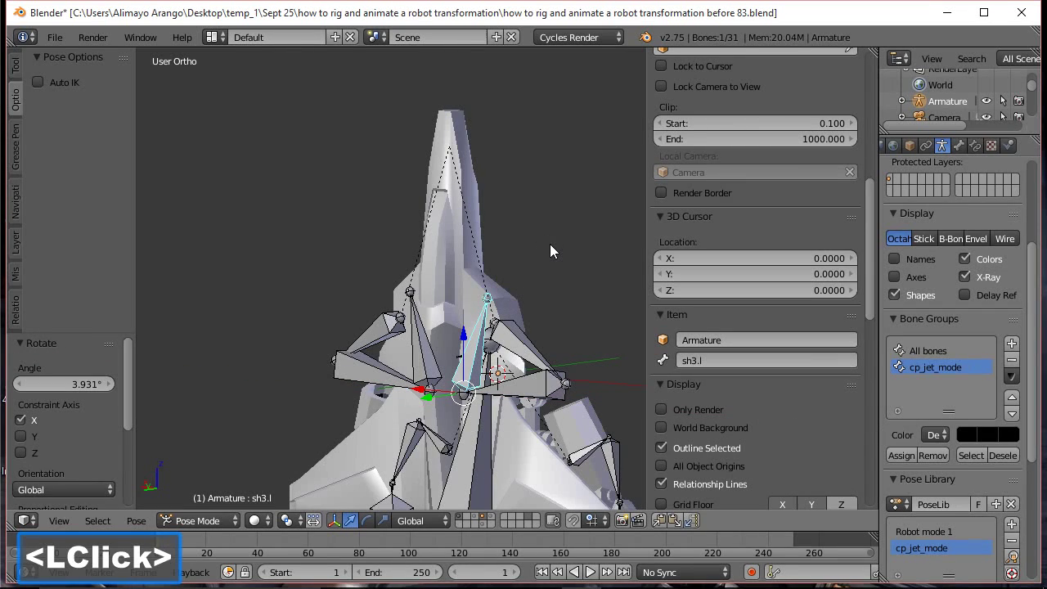
pyautogui.click(661, 409)
pyautogui.moveTo(390, 281); pyautogui.dragTo(449, 275, button='middle')
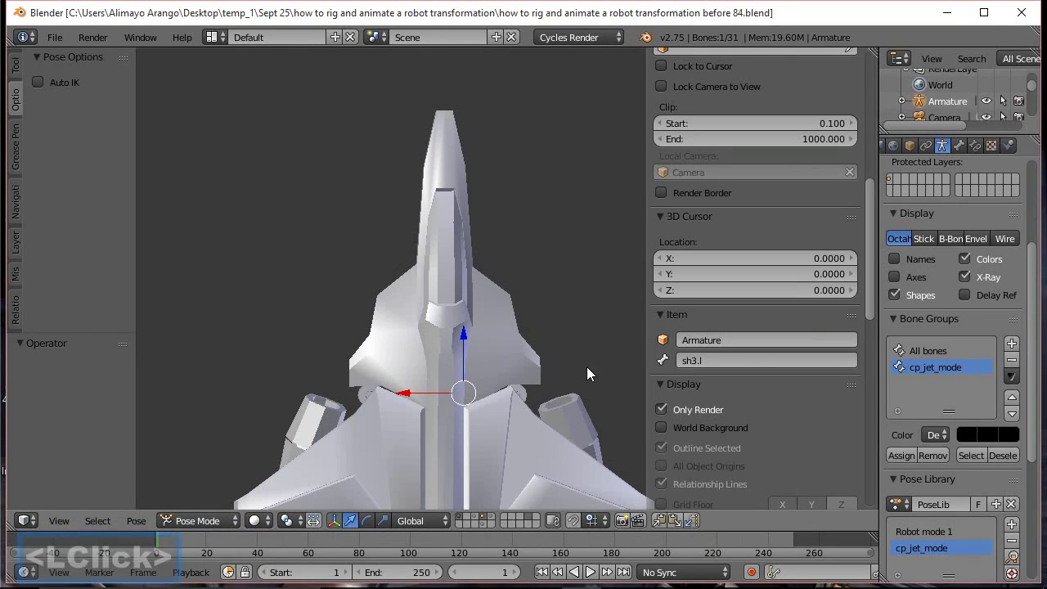
# Assign the sh1, sh2 and sh3 bones of both shoulders to a new bone group named "shoulder wings"
pyautogui.click(662, 408)
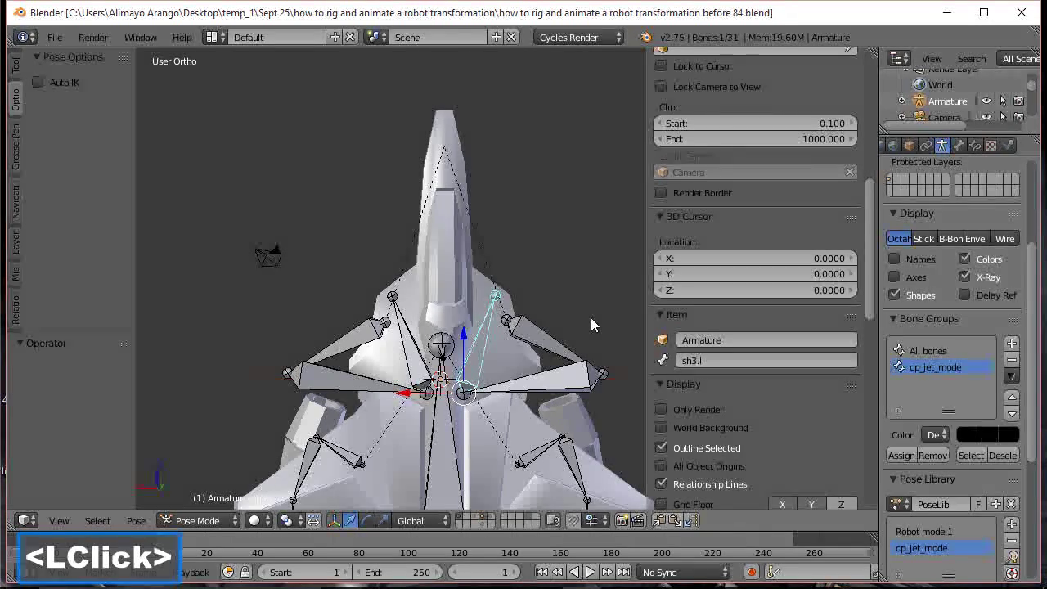
pyautogui.keyDown('shift'); pyautogui.click(546, 342); pyautogui.keyUp('shift')
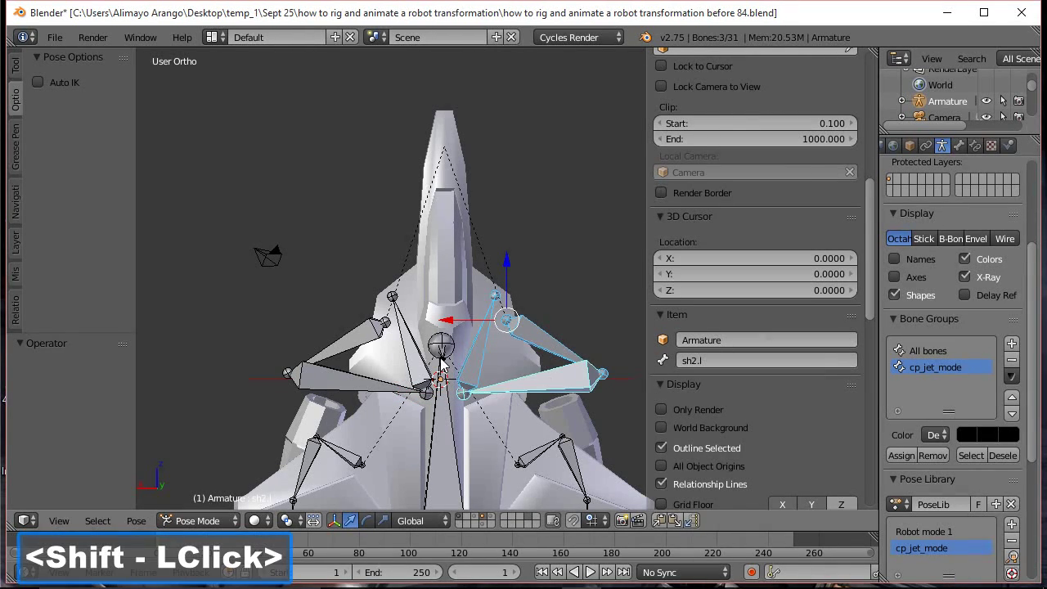
pyautogui.keyDown('shift'); pyautogui.click(409, 350); pyautogui.keyUp('shift')
pyautogui.keyDown('shift'); pyautogui.click(354, 337); pyautogui.keyUp('shift')
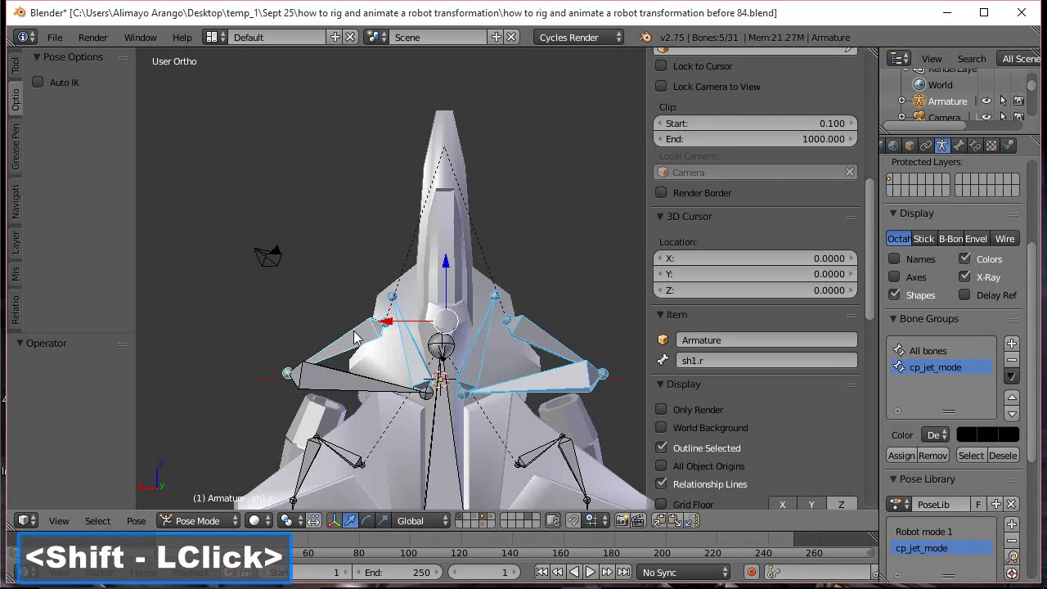
pyautogui.keyDown('shift'); pyautogui.click(353, 383); pyautogui.keyUp('shift')
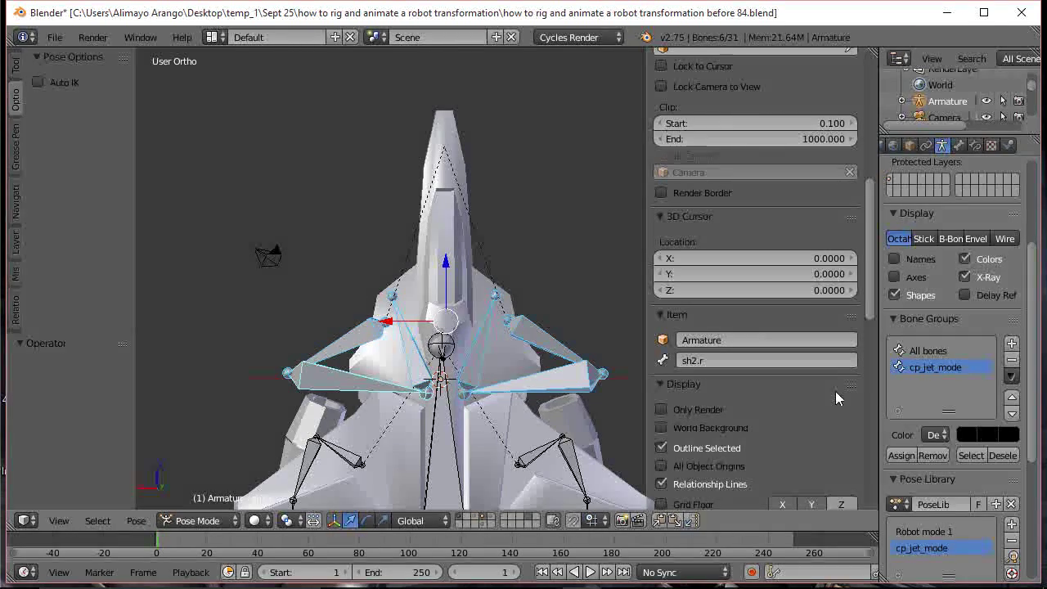
pyautogui.click(1011, 347)
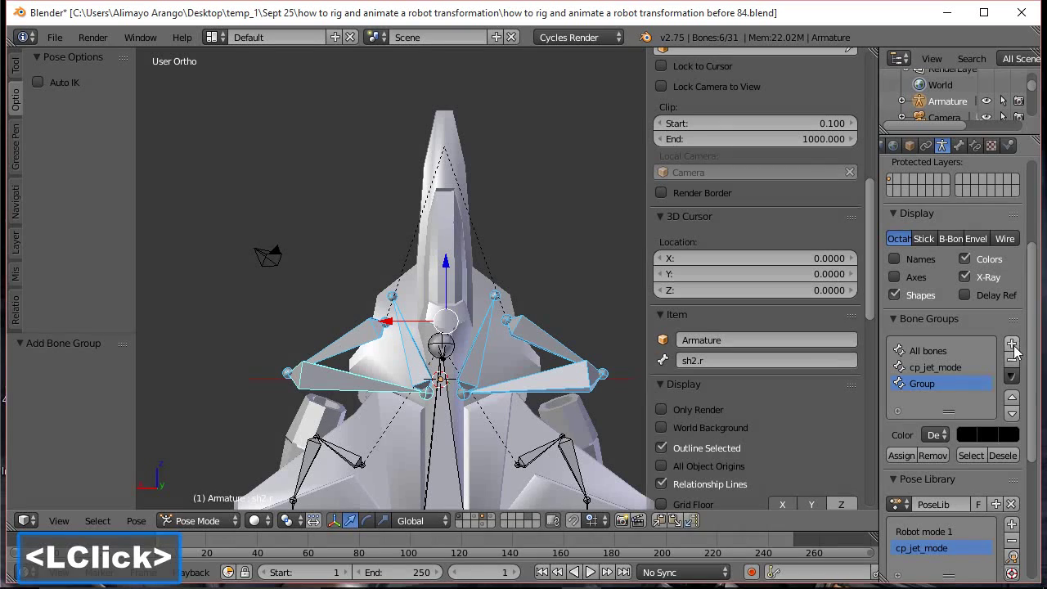
pyautogui.doubleClick(926, 386)
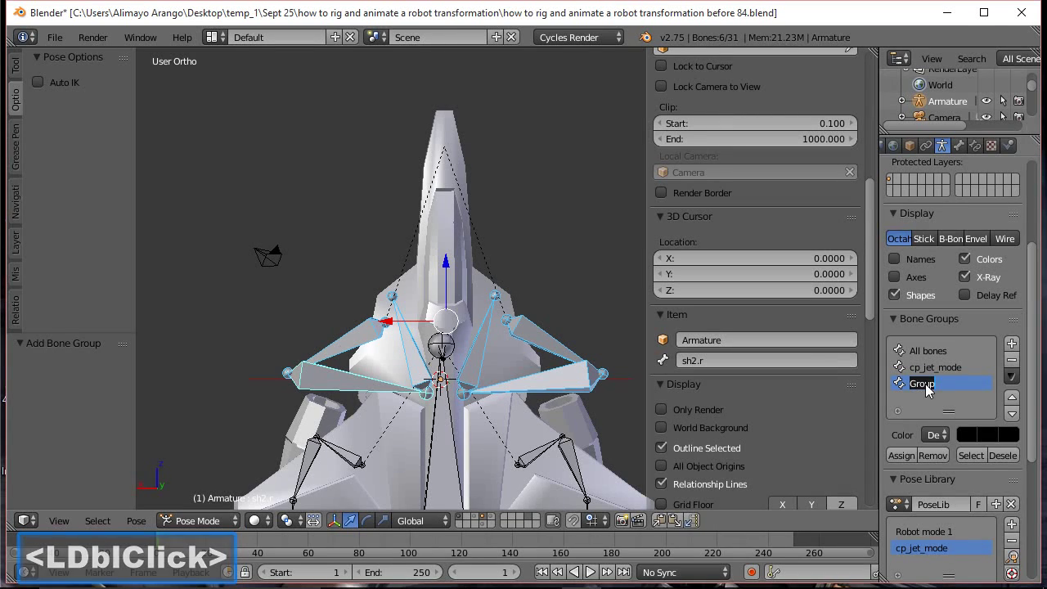
pyautogui.write('shoulder')
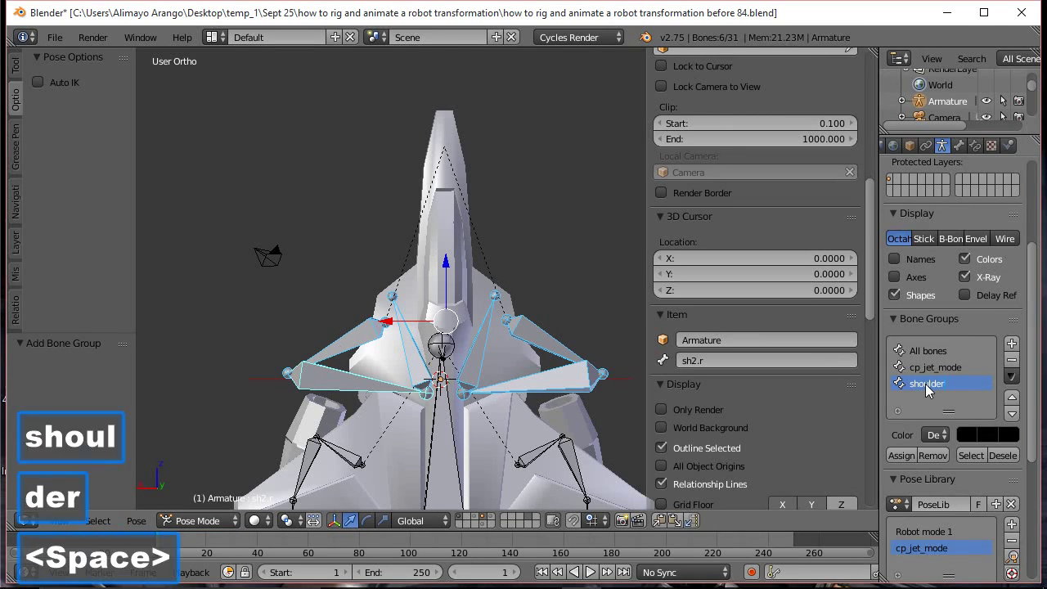
pyautogui.write(' wings')
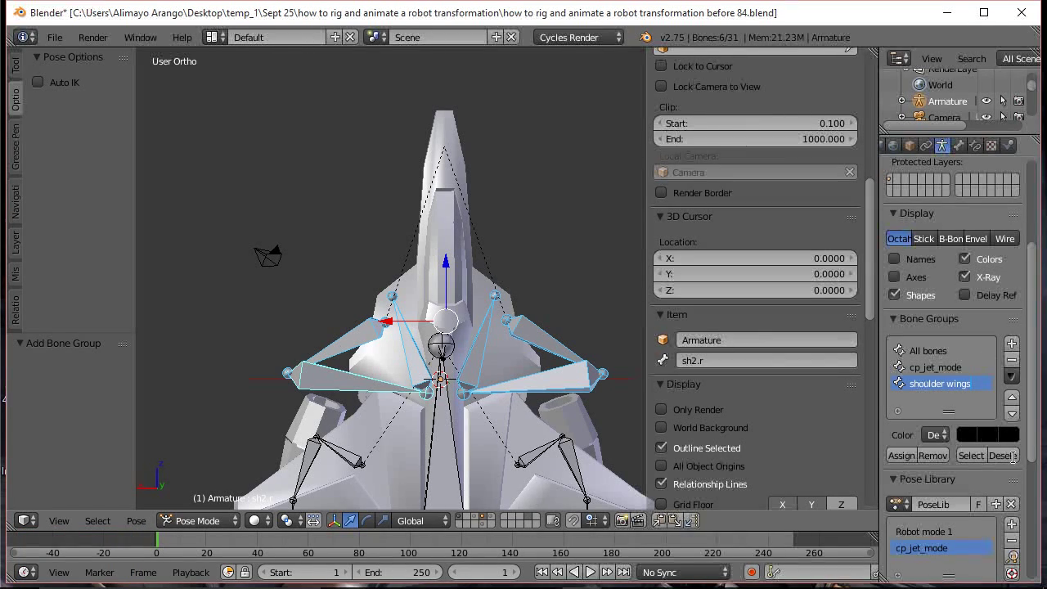
pyautogui.press('Return')
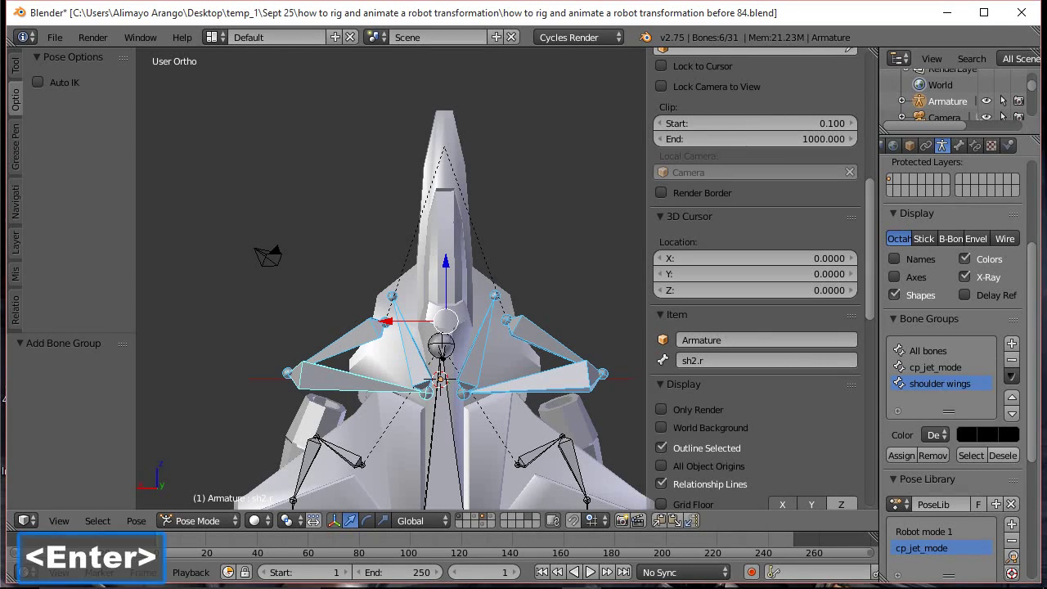
pyautogui.click(901, 455)
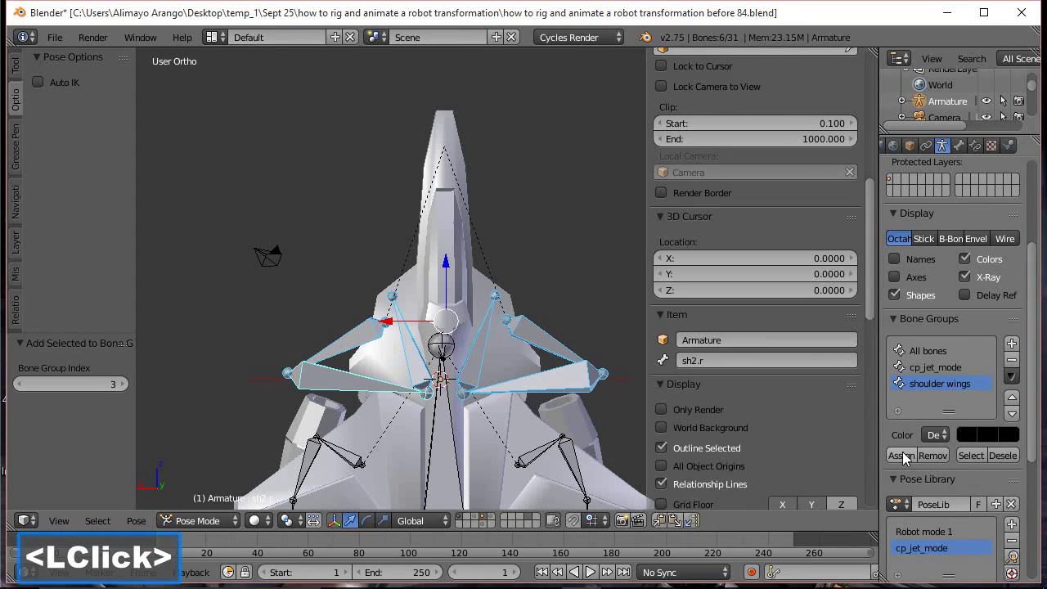
# Add the current pose of the selected shoulder bones to the pose library and name it "shoulder_wings_jet_m"
pyautogui.moveTo(1030, 415); pyautogui.dragTo(1032, 438)
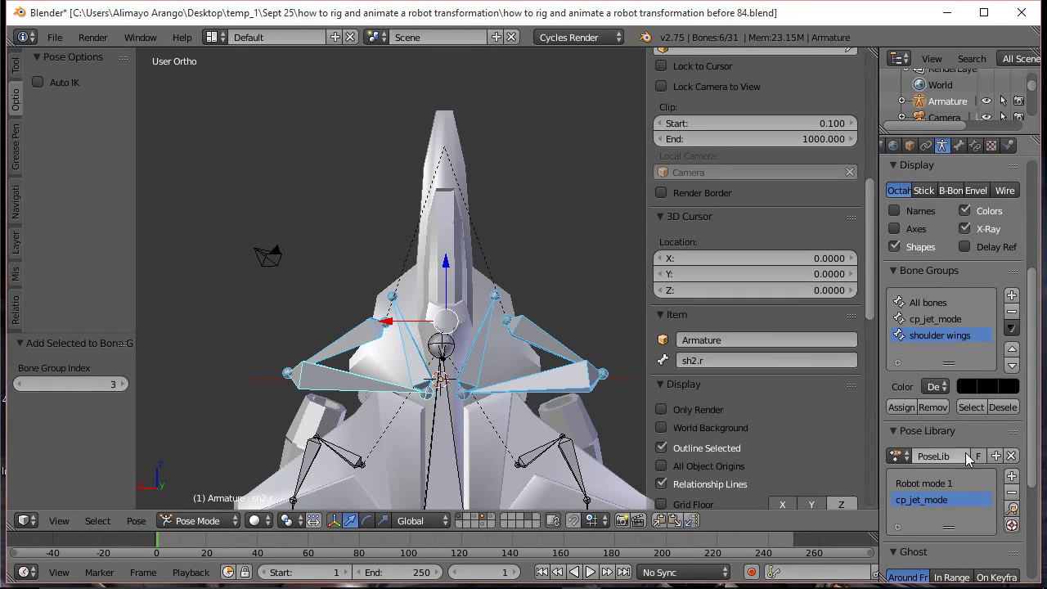
pyautogui.click(1011, 476)
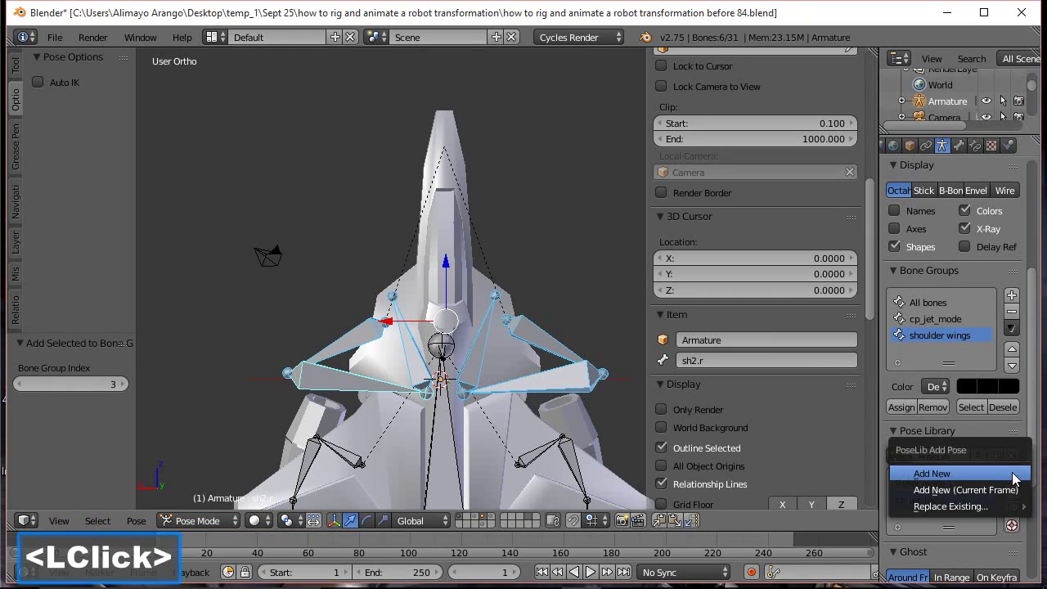
pyautogui.click(944, 473)
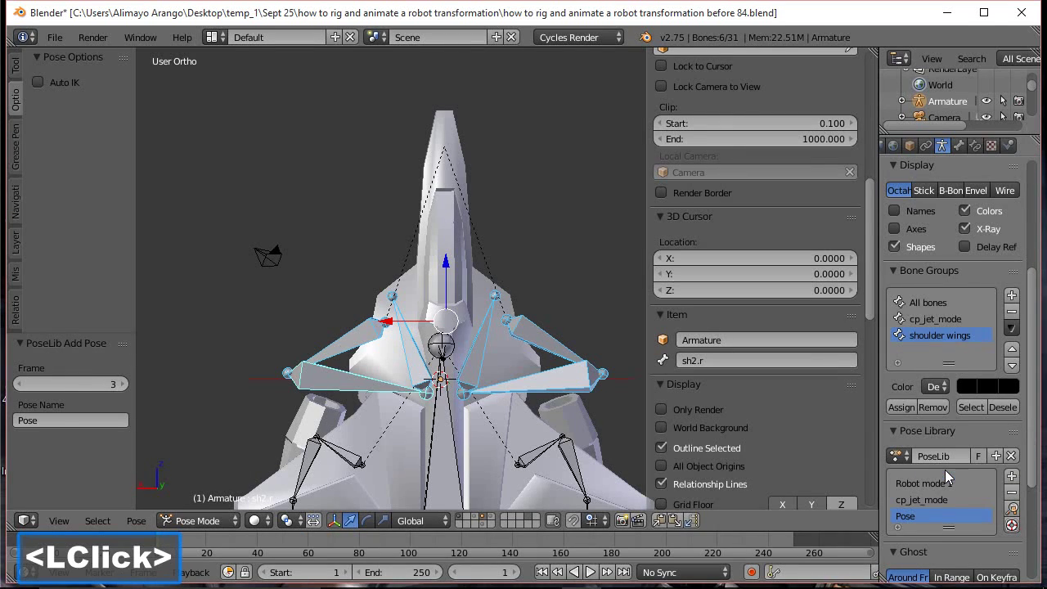
pyautogui.doubleClick(911, 512)
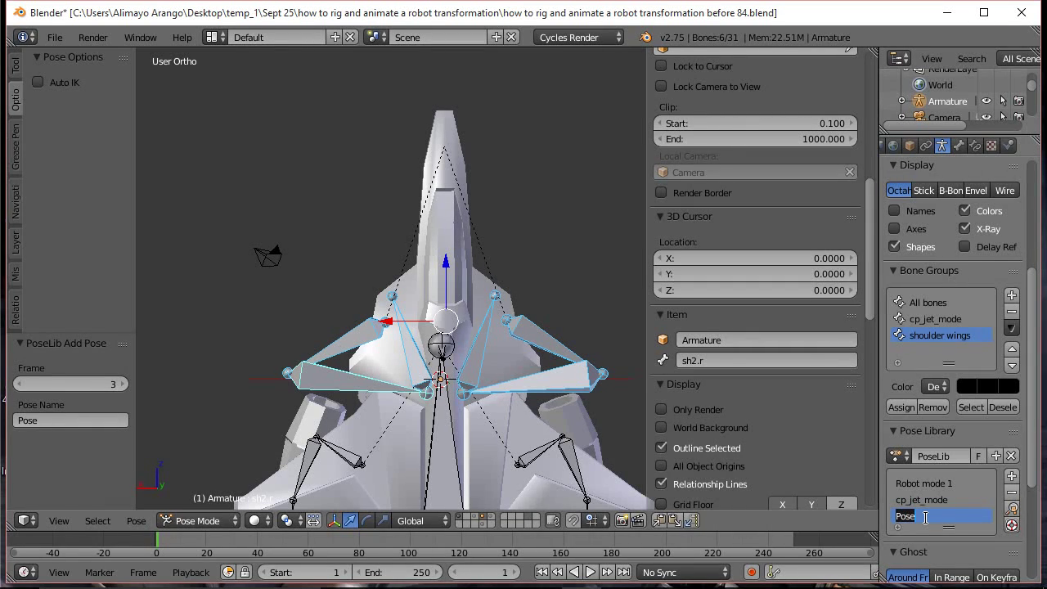
pyautogui.write('s')
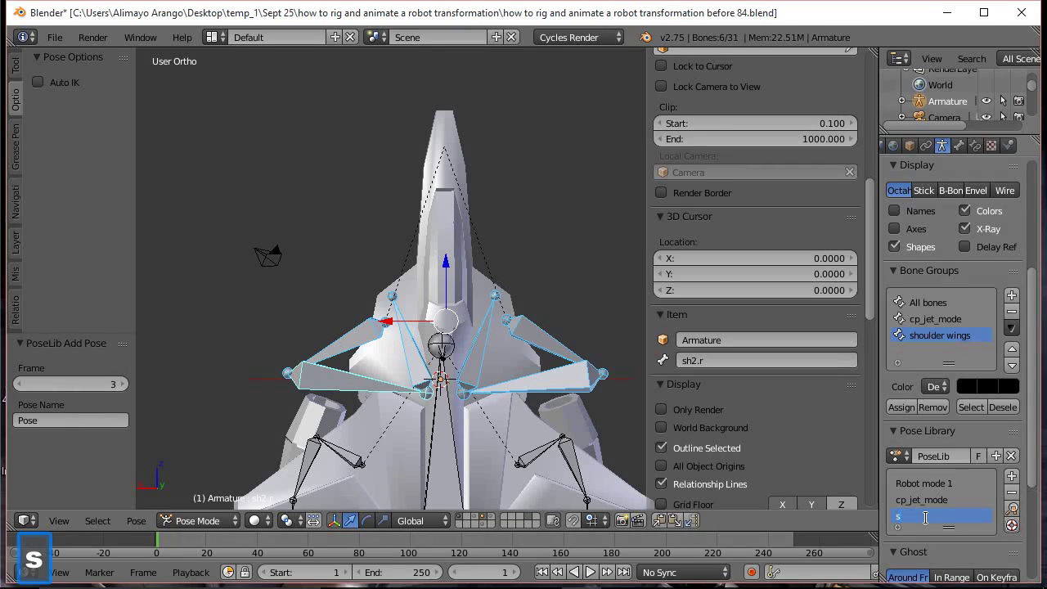
pyautogui.write('houlder')
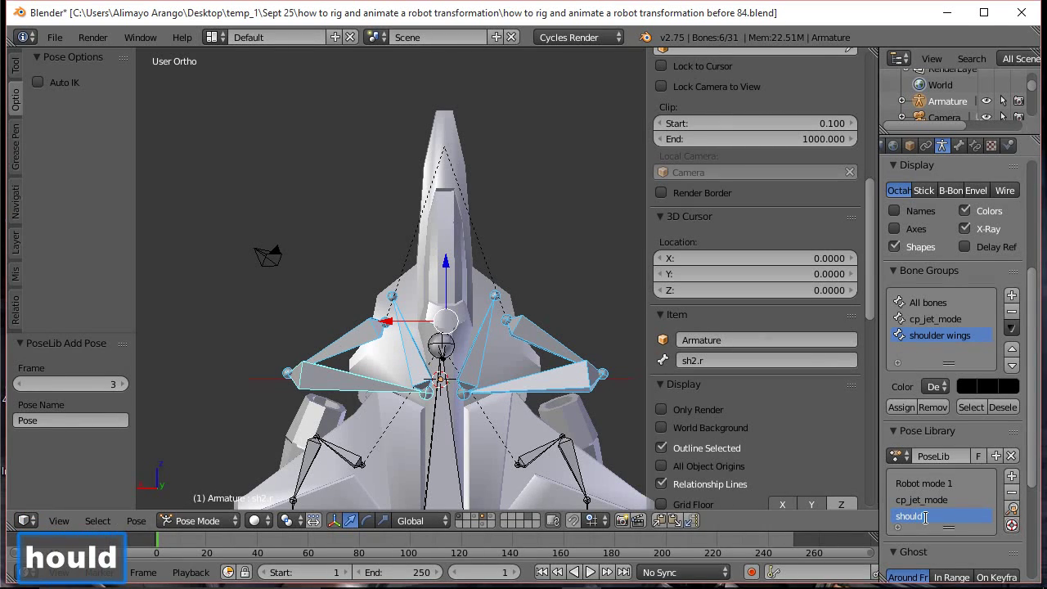
pyautogui.press('BackSpace')
pyautogui.press('BackSpace')
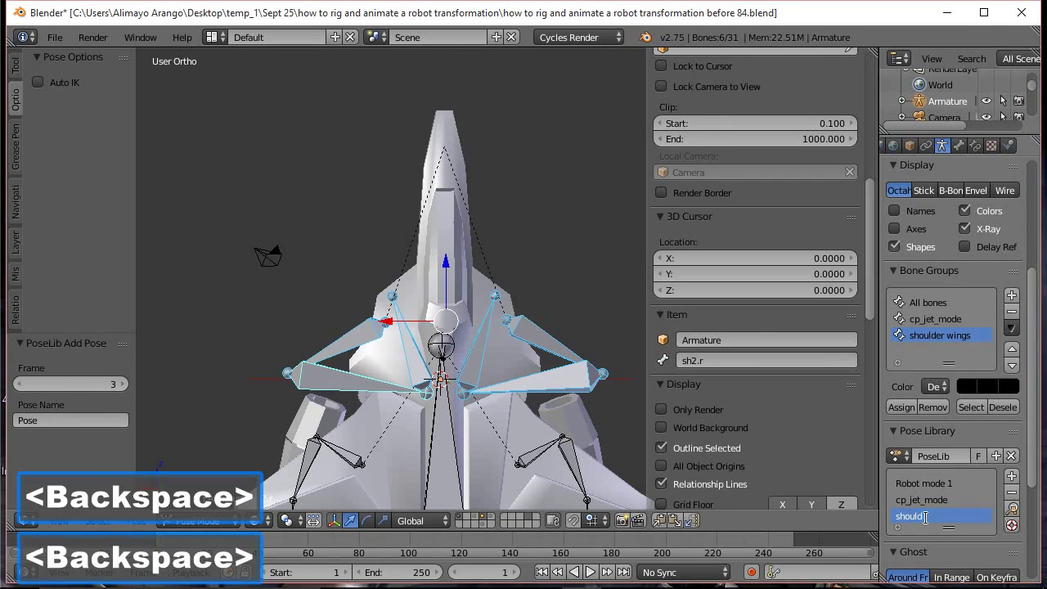
pyautogui.write('er')
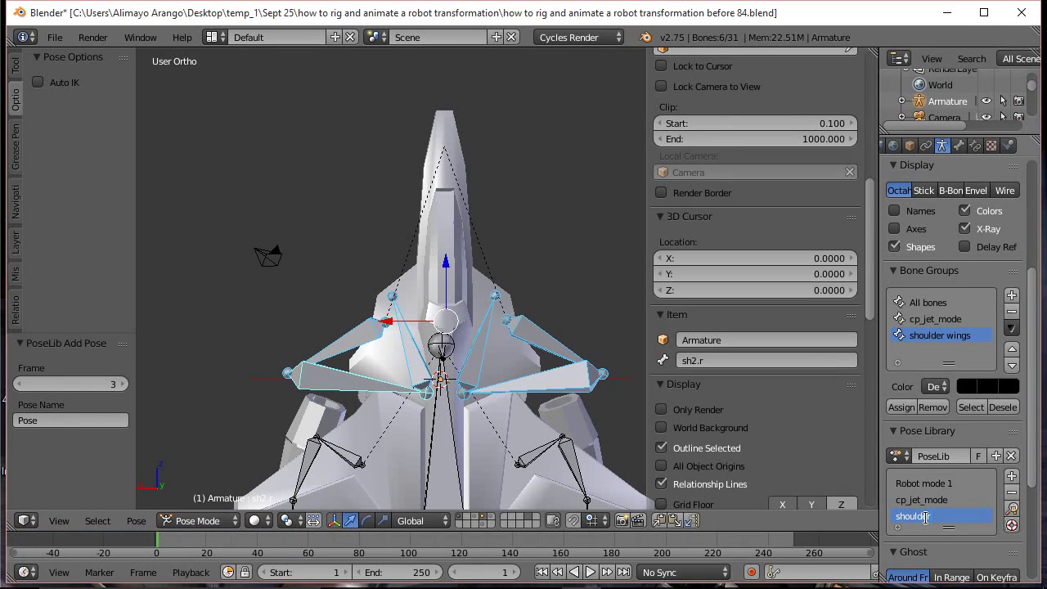
pyautogui.write('_wint')
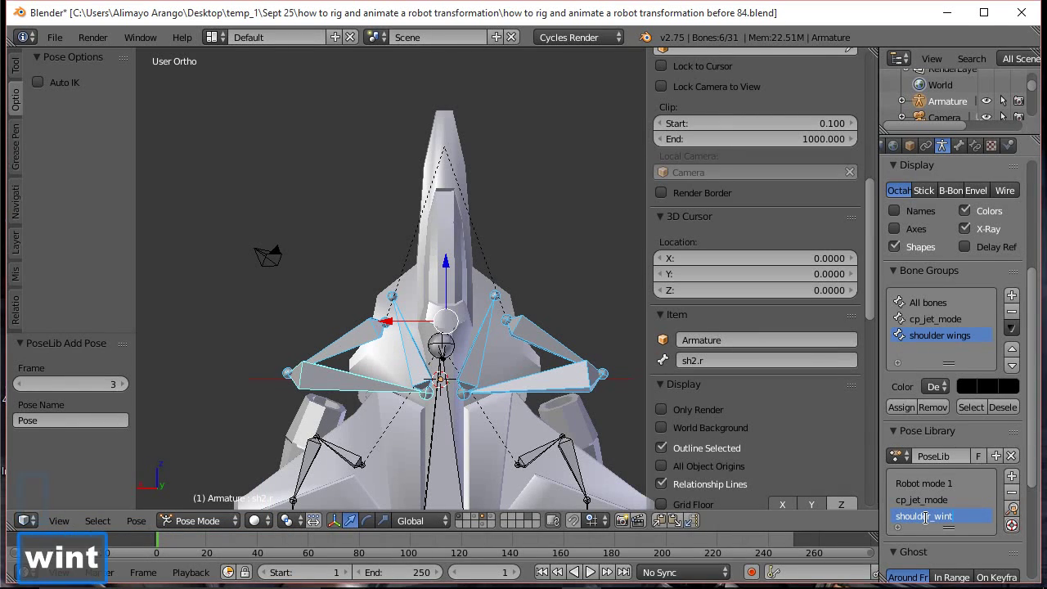
pyautogui.press('BackSpace')
pyautogui.write('gs')
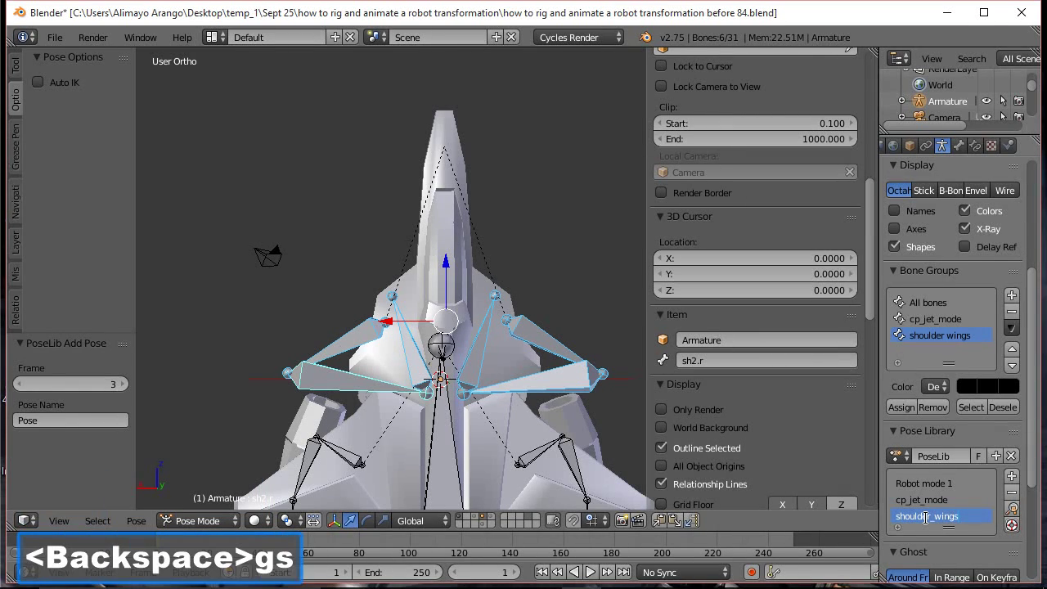
pyautogui.write('_jet_m')
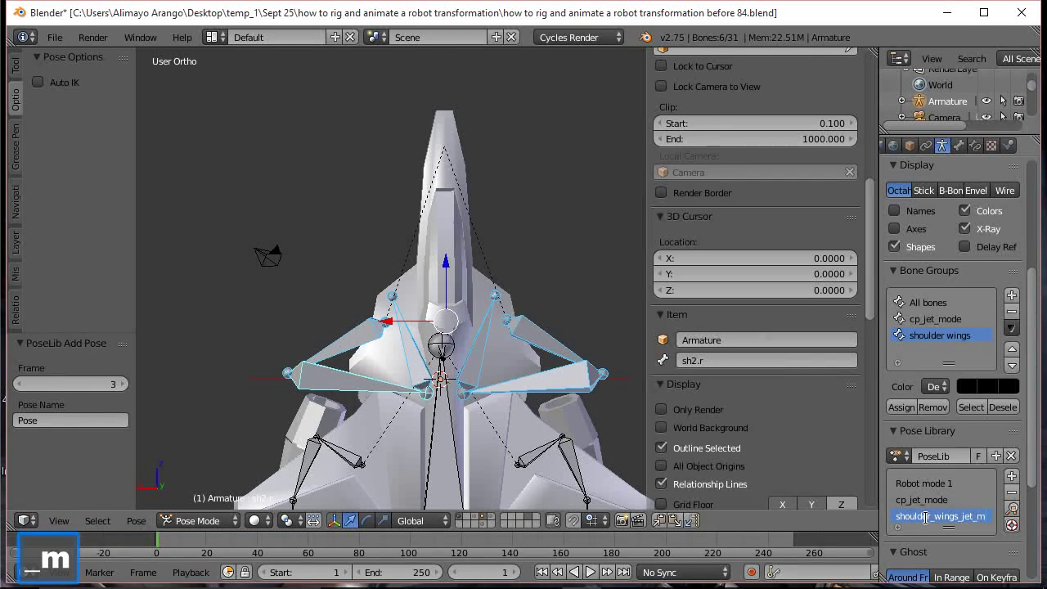
pyautogui.press('Return')
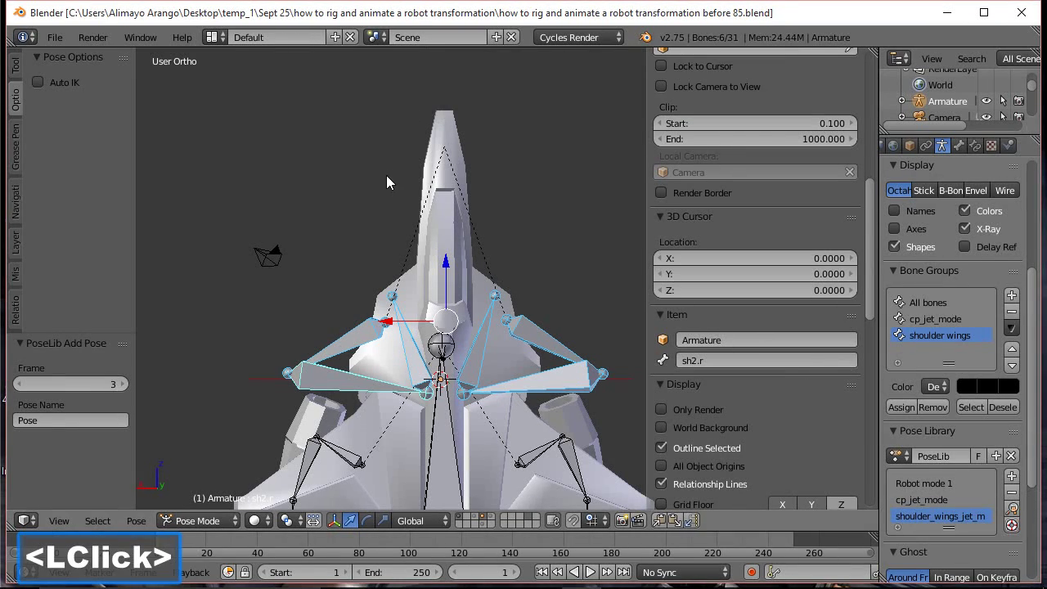
# Reveal the hidden bones and apply the "Robot mode 1" pose to the bones of the "All bones" group
pyautogui.scroll(-4, 386, 175)
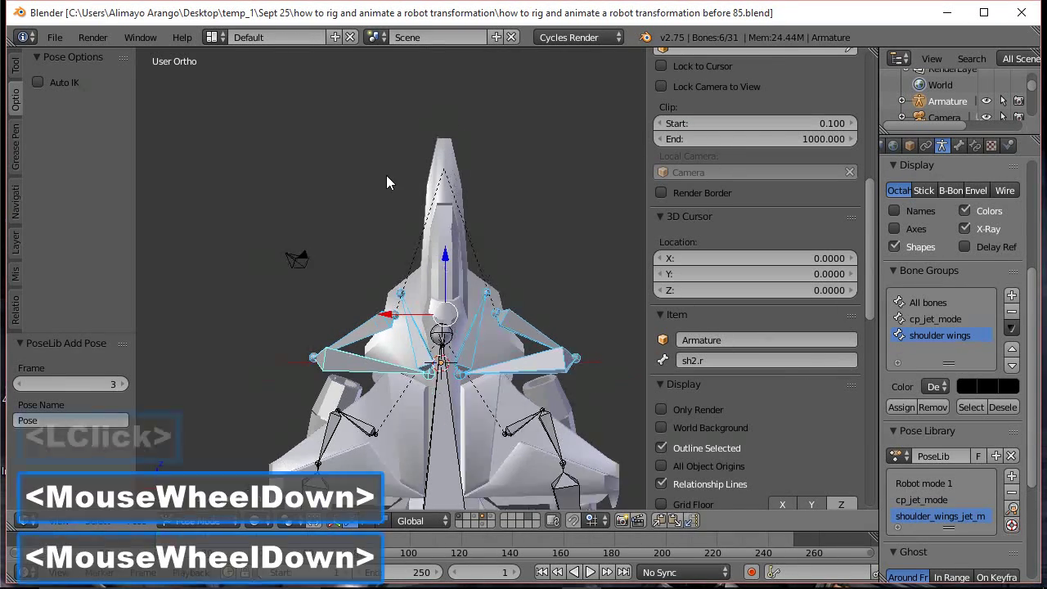
pyautogui.moveTo(319, 246); pyautogui.dragTo(516, 299, button='middle')
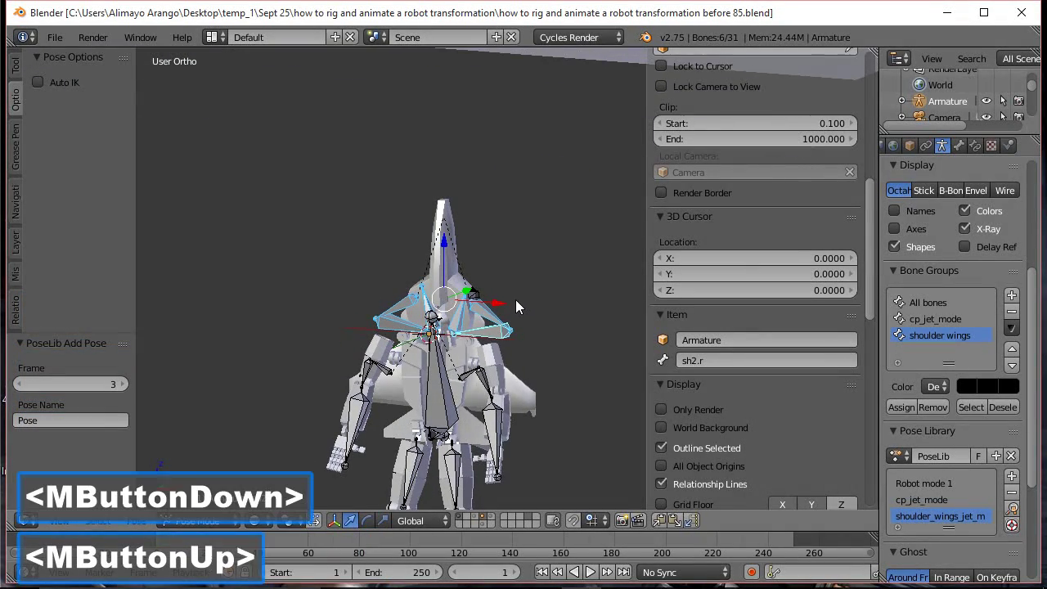
pyautogui.click(954, 306)
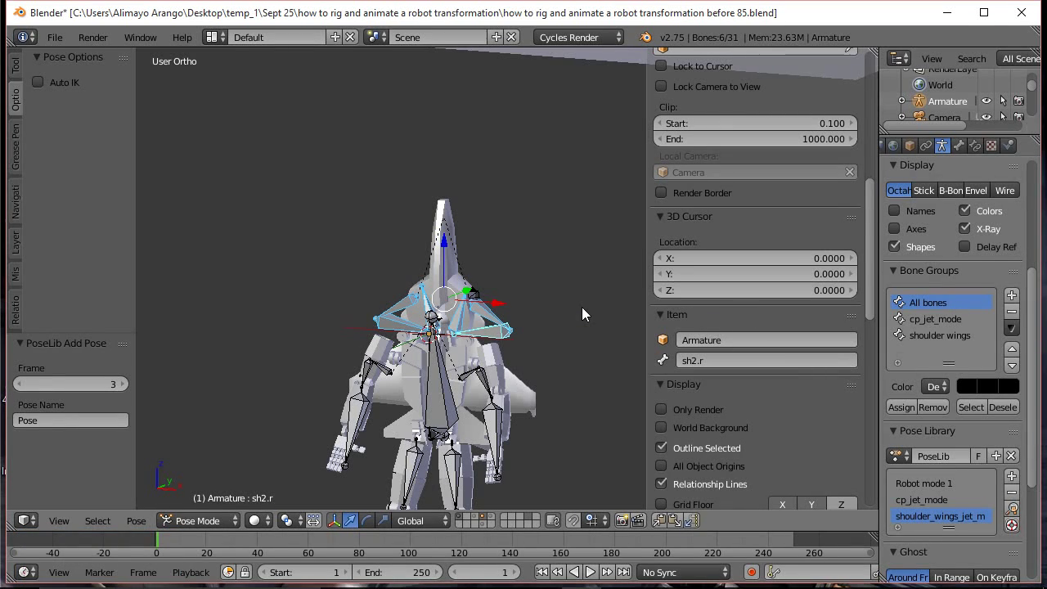
pyautogui.hotkey('alt', 'h')
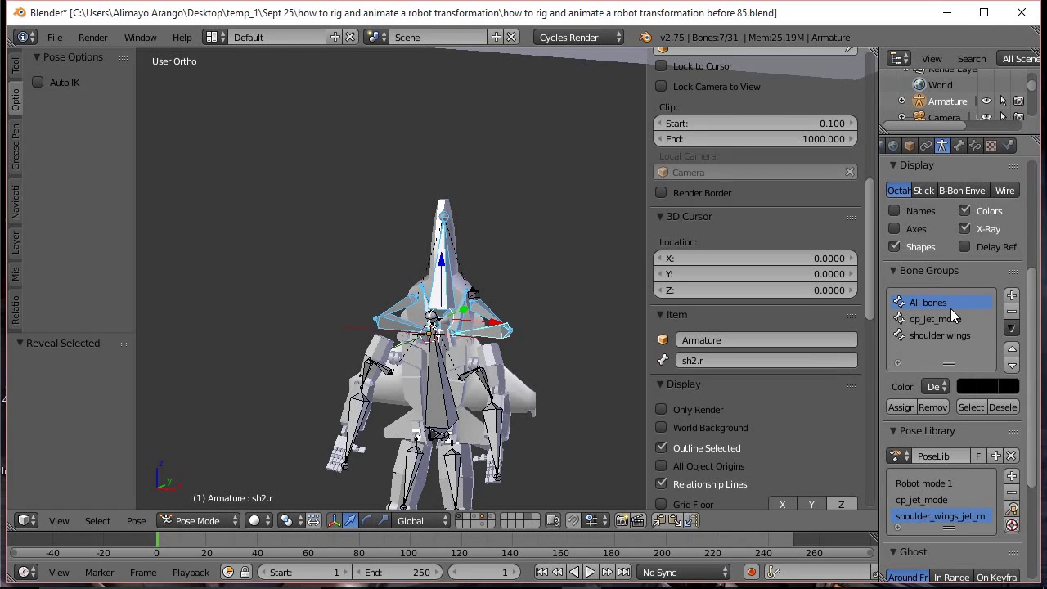
pyautogui.click(970, 407)
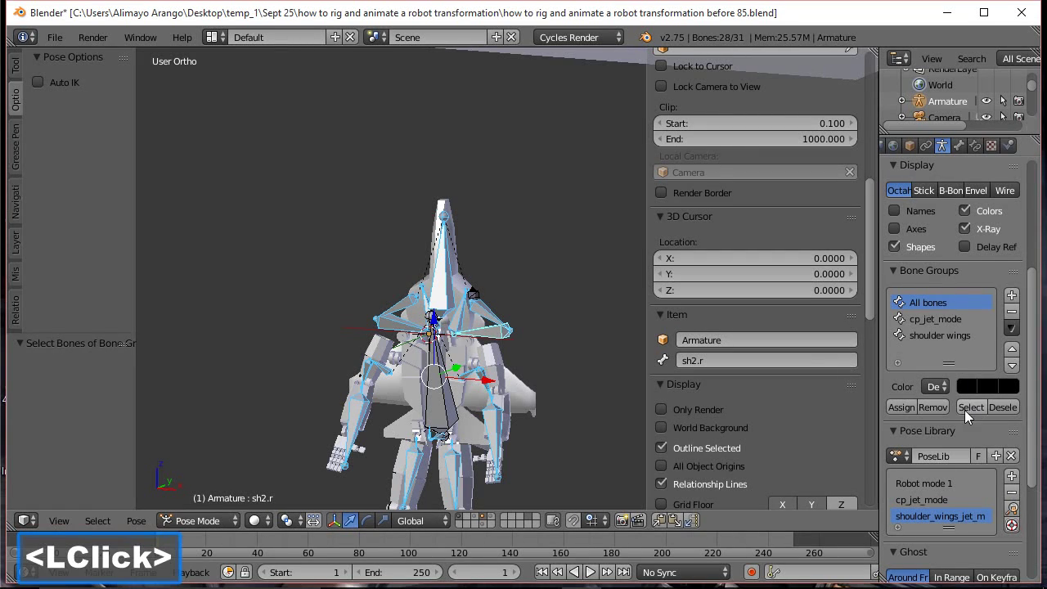
pyautogui.click(948, 482)
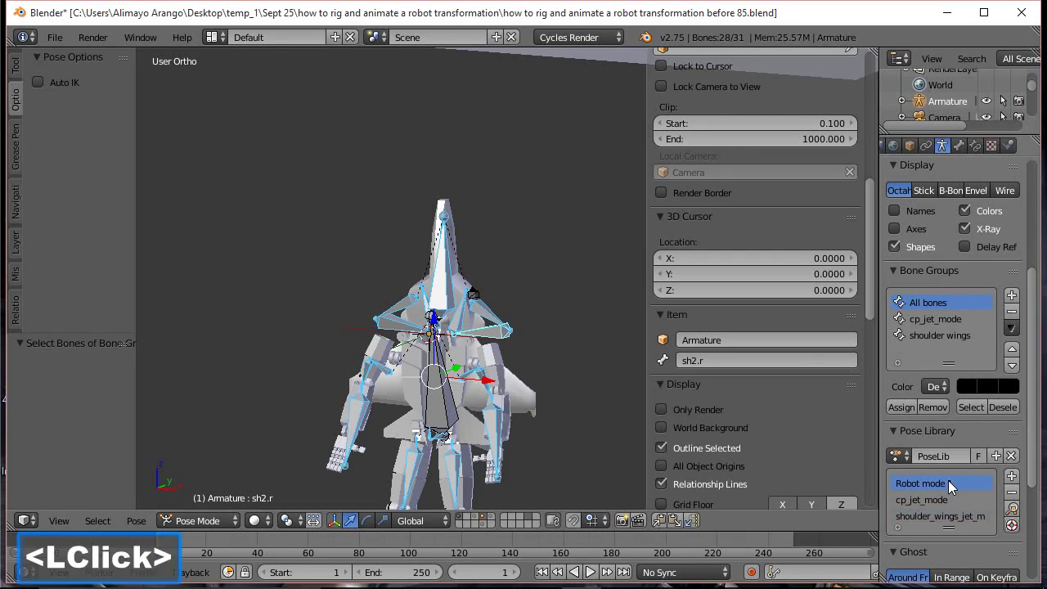
pyautogui.click(1014, 510)
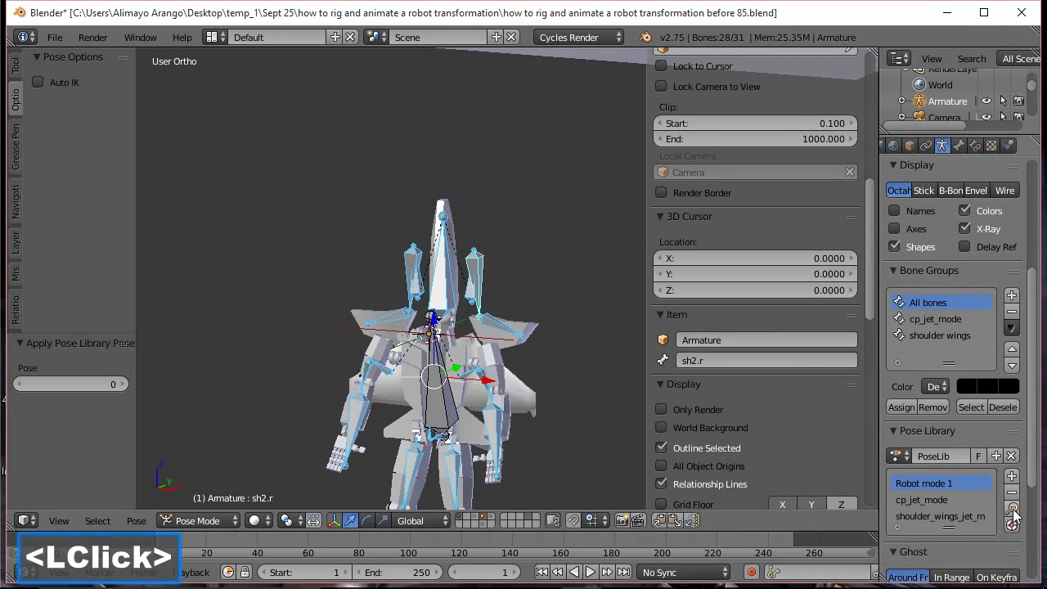
# Select every bone of the armature and apply the "Robot mode 1" pose to all of them
pyautogui.moveTo(528, 364); pyautogui.dragTo(489, 353, button='middle')
pyautogui.scroll(2, 515, 269)
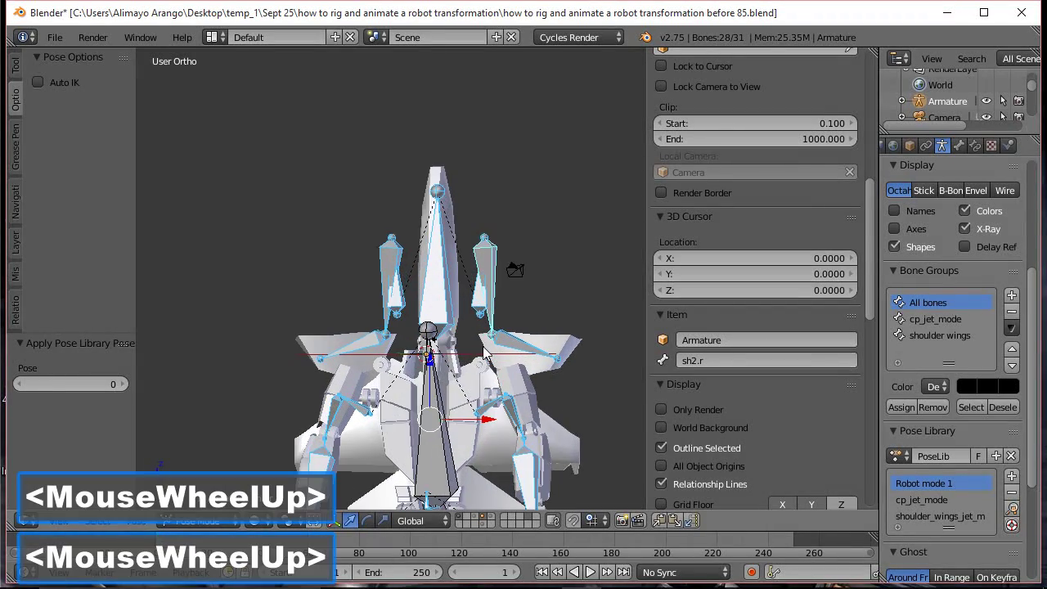
pyautogui.moveTo(515, 269); pyautogui.dragTo(490, 334, button='middle')
pyautogui.press('a')
pyautogui.press('a')
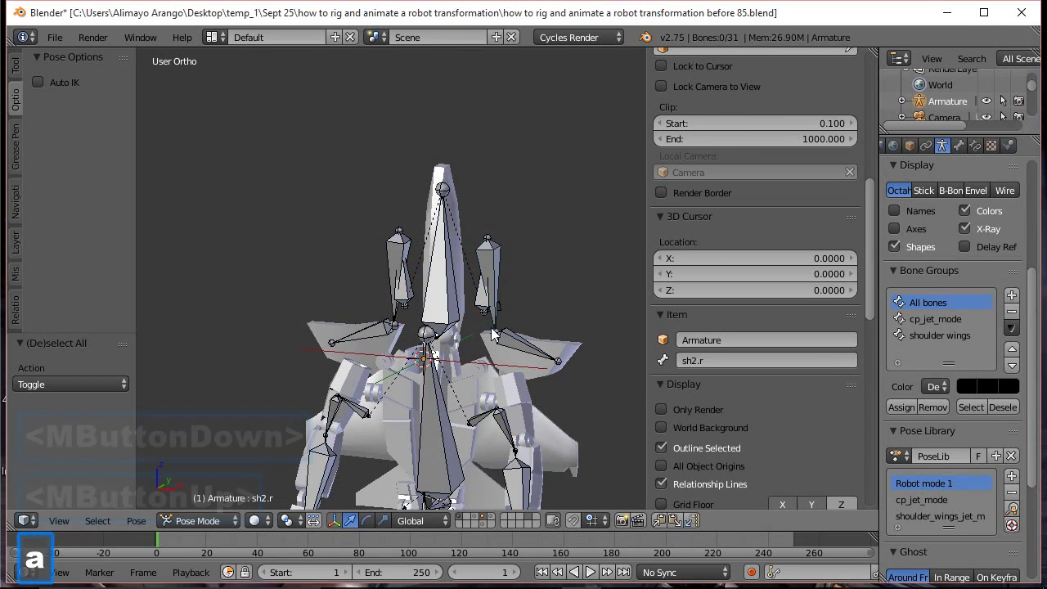
pyautogui.click(1013, 510)
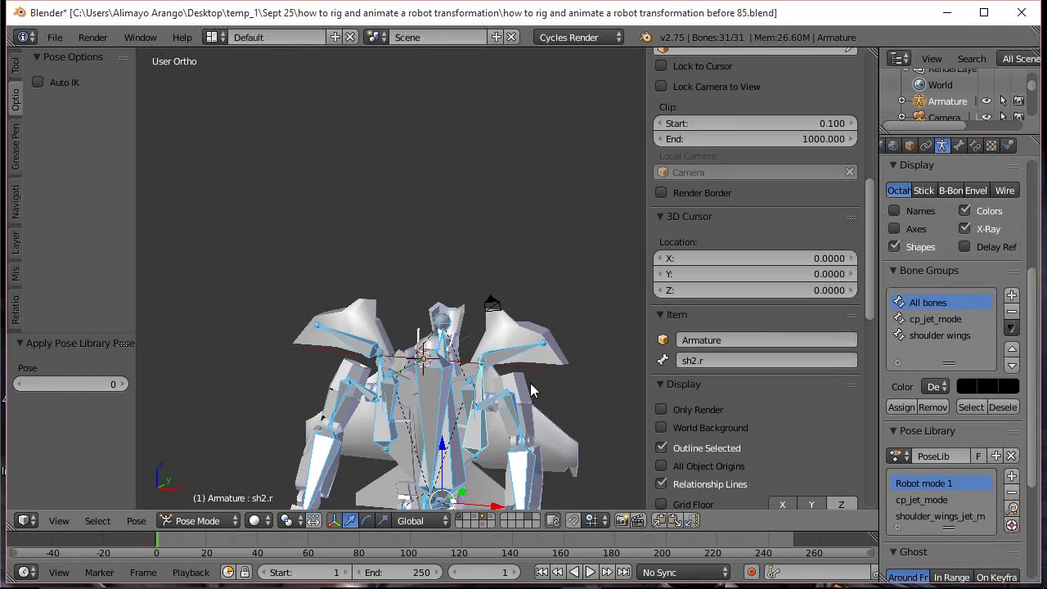
# Assign all the armature's bones to the "All bones" bone group
pyautogui.scroll(-2, 533, 391)
pyautogui.moveTo(490, 373); pyautogui.dragTo(479, 383, button='middle')
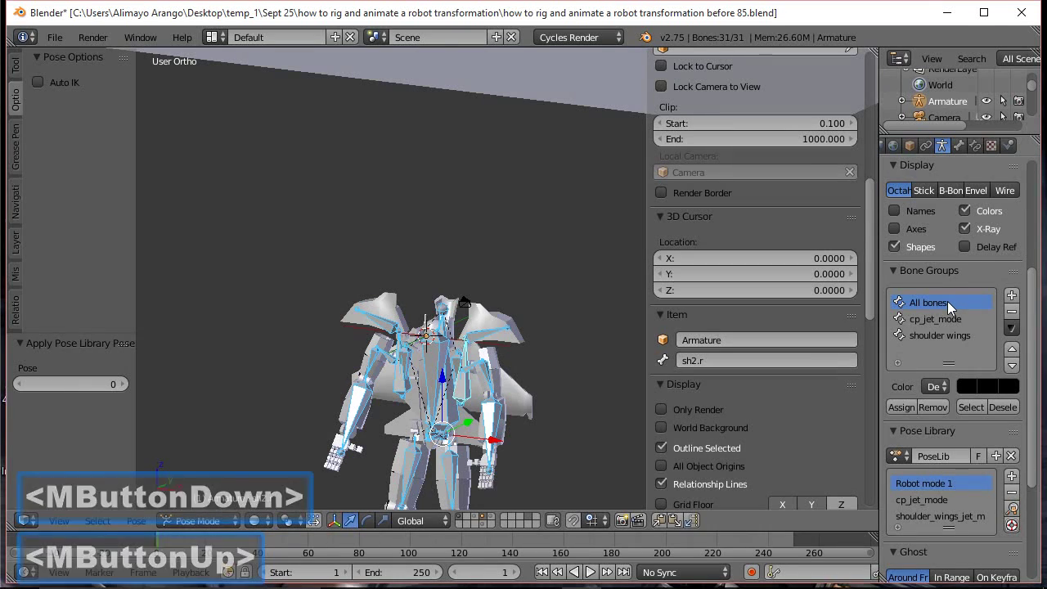
pyautogui.click(901, 407)
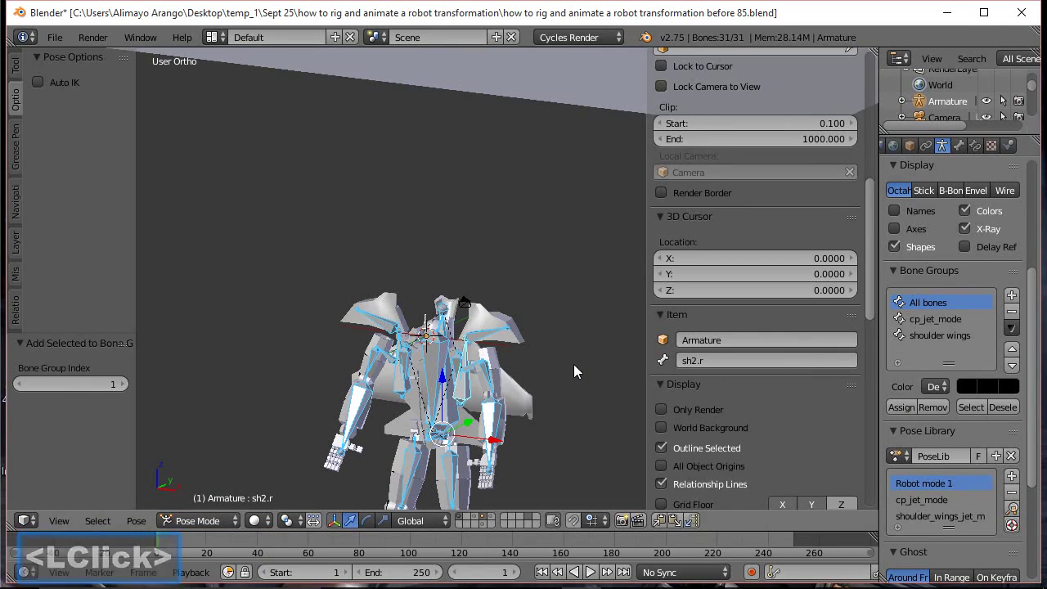
# Apply the "cp_jet_mode" and "shoulder_wings_jet_m" library poses to the armature and check the result from front and back
pyautogui.click(924, 500)
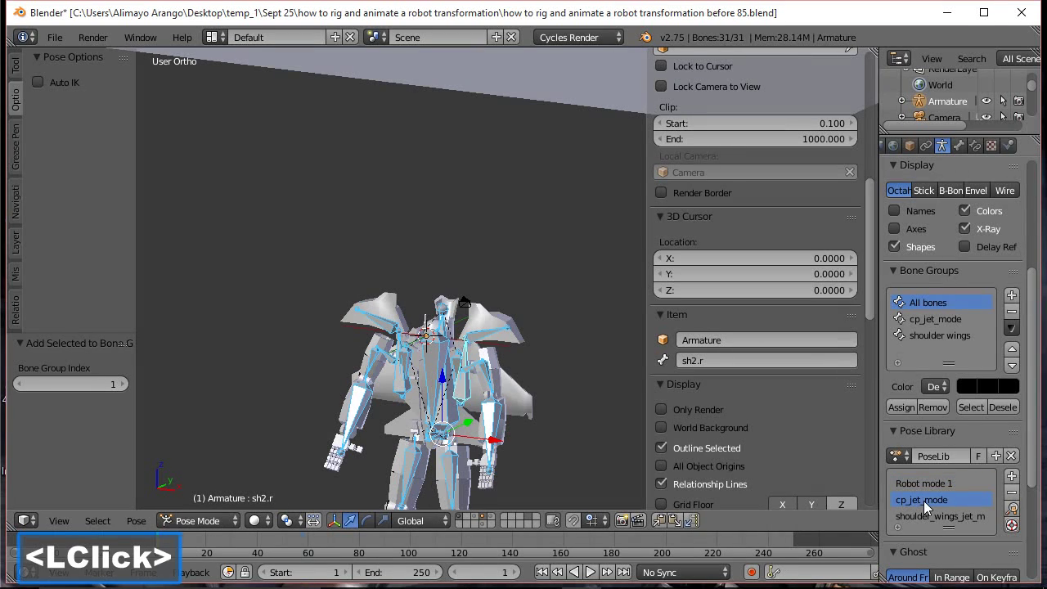
pyautogui.click(1013, 509)
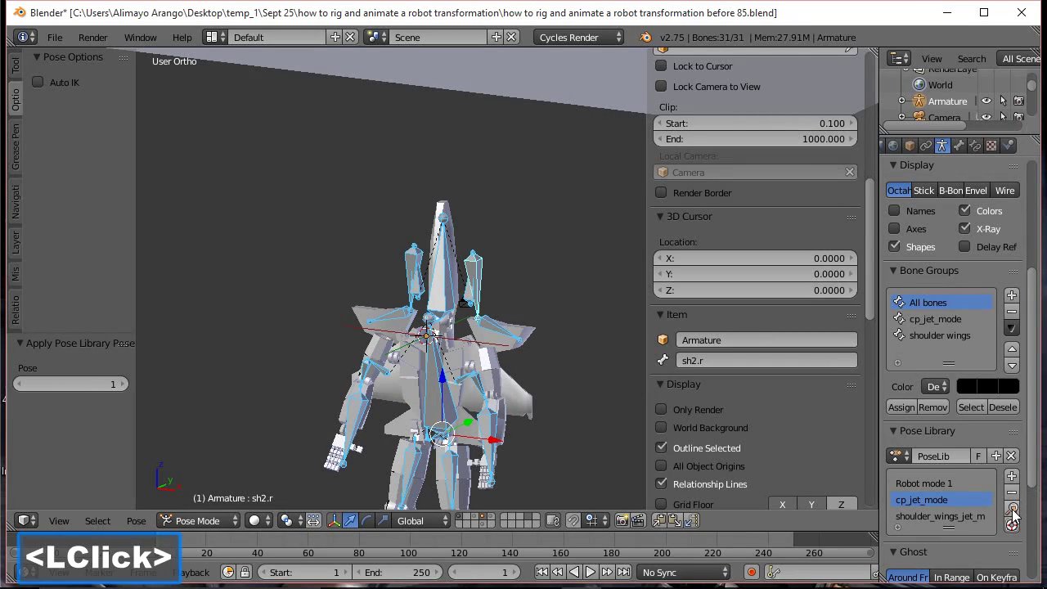
pyautogui.moveTo(578, 364); pyautogui.dragTo(299, 335, button='middle')
pyautogui.click(948, 516)
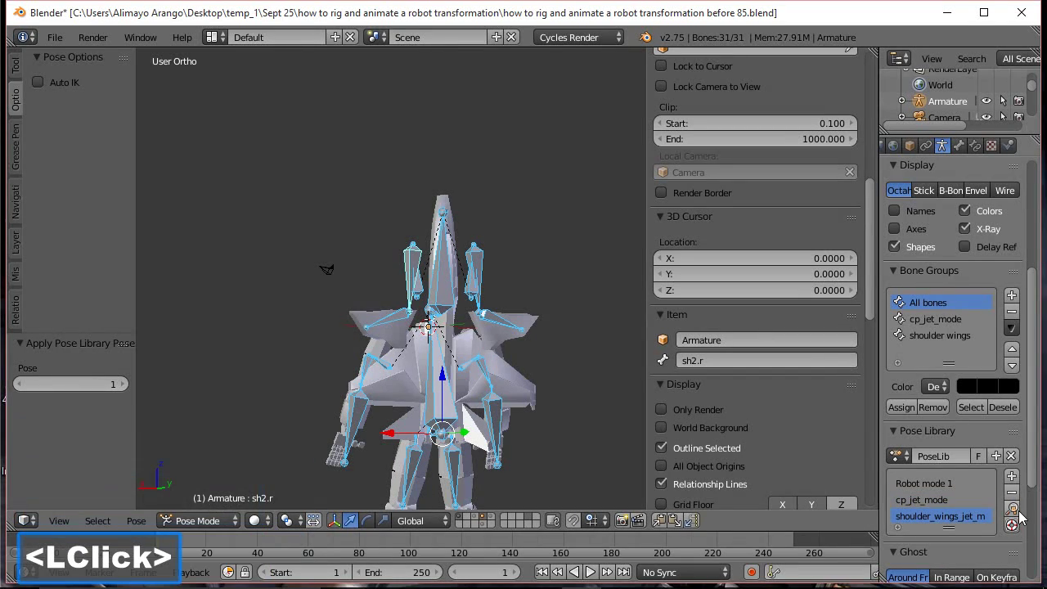
pyautogui.click(1013, 509)
pyautogui.moveTo(338, 332); pyautogui.dragTo(592, 331, button='middle')
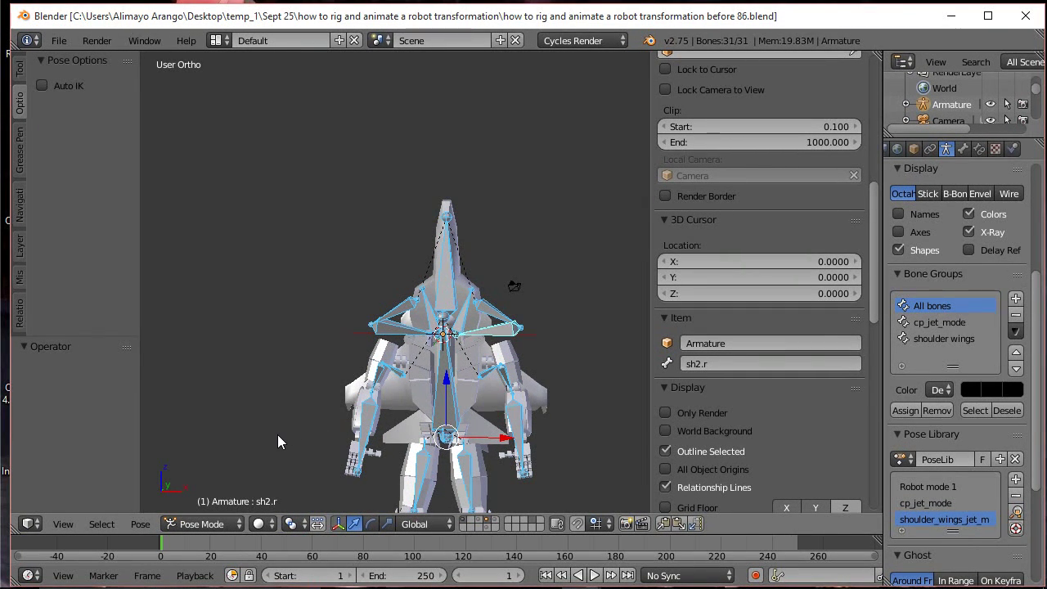
# Deselect all bones and switch the armature to Edit Mode
pyautogui.press('a')
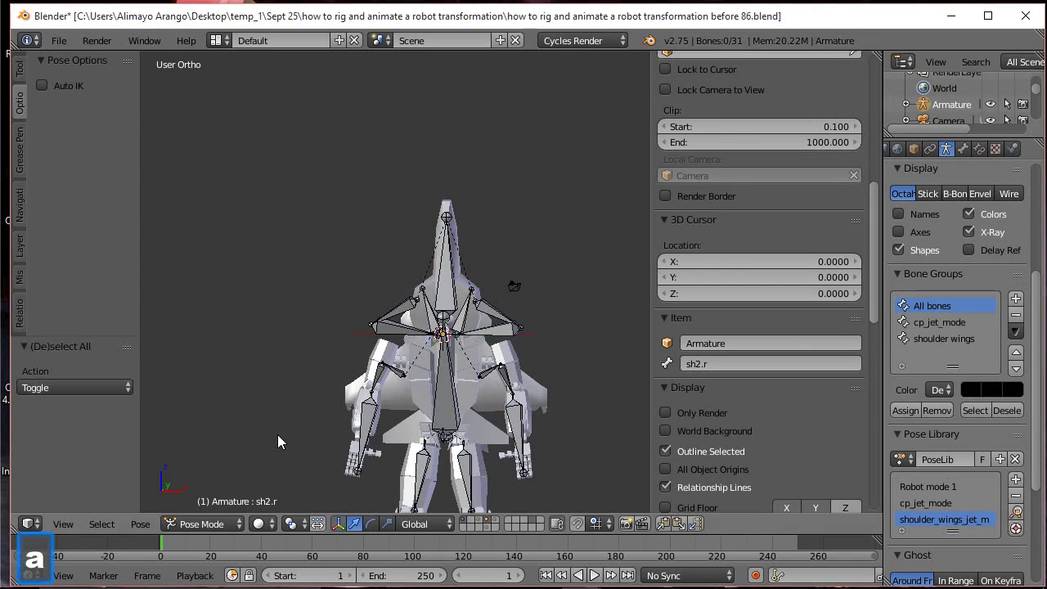
pyautogui.click(223, 522)
pyautogui.click(227, 488)
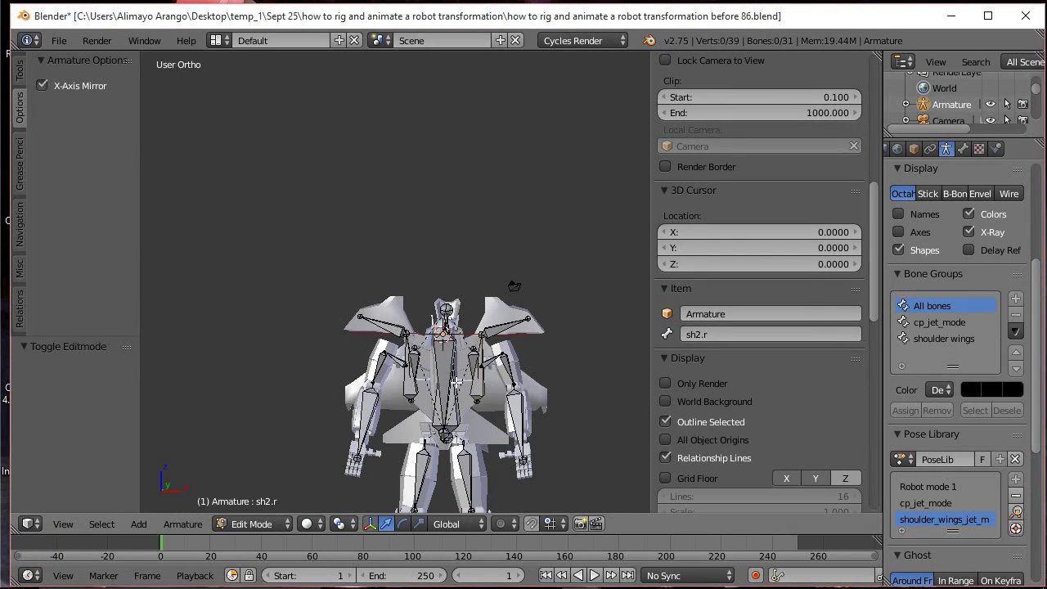
pyautogui.keyDown('shift'); pyautogui.moveTo(486, 407); pyautogui.dragTo(425, 273, button='middle'); pyautogui.keyUp('shift')
pyautogui.scroll(5, 431, 277)
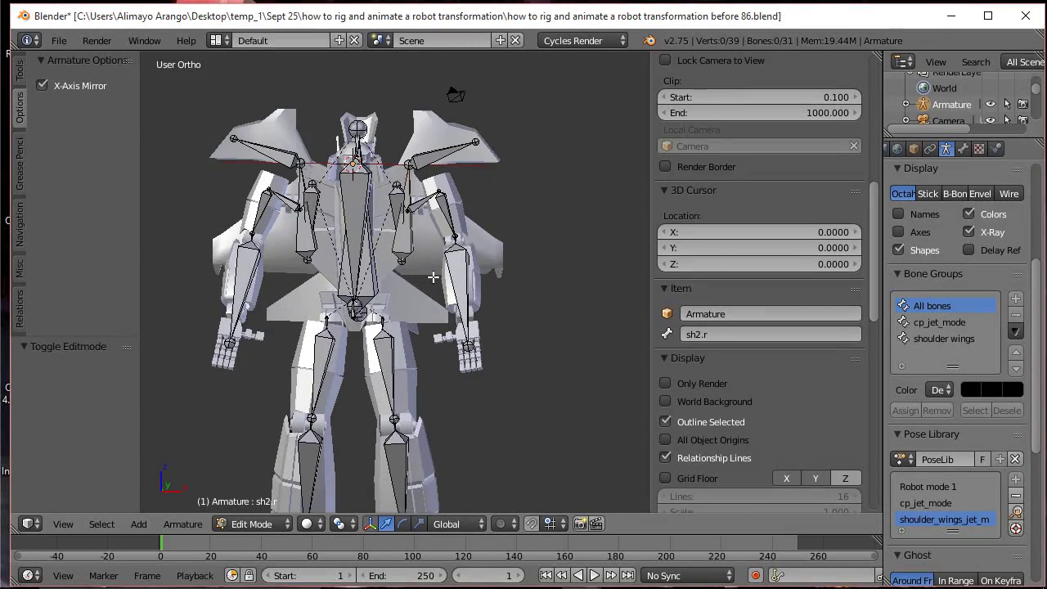
pyautogui.keyDown('shift'); pyautogui.moveTo(382, 264); pyautogui.dragTo(476, 315, button='middle'); pyautogui.keyUp('shift')
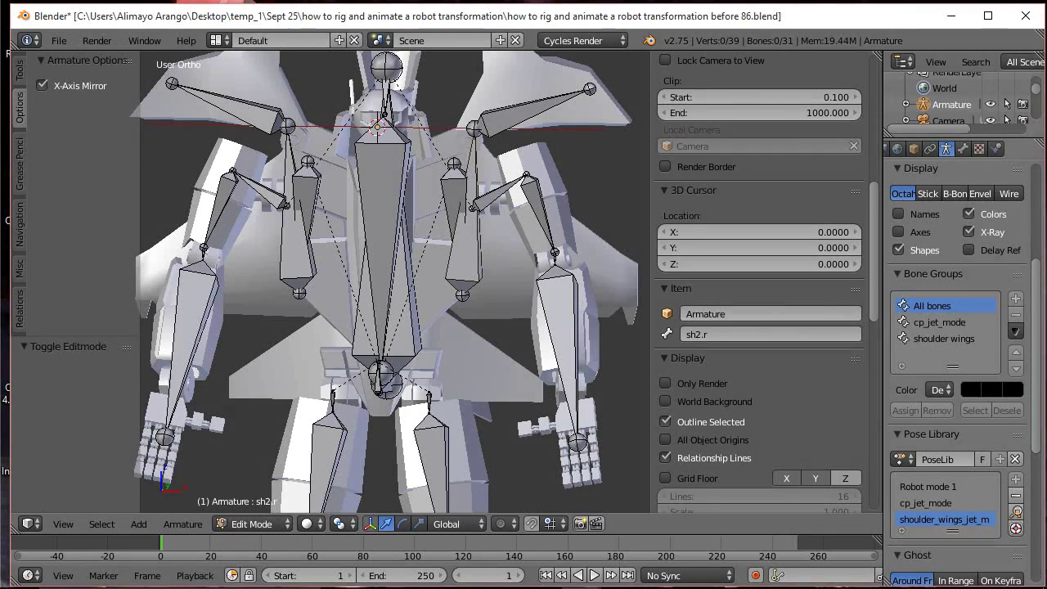
# Save the project as an incremented copy named "how to rig and animate a robot transformation before 87.blend"
pyautogui.hotkey('ctrl', 'shift', 's')
pyautogui.press('KP_Add')
pyautogui.press('Return')
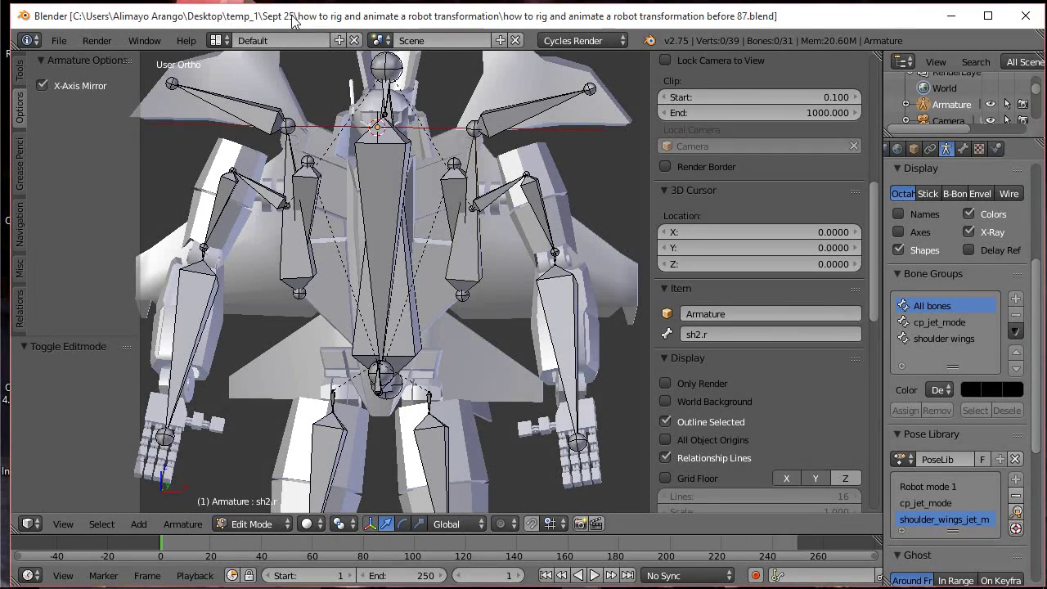
# Turn off X-Axis Mirror for editing the armature
pyautogui.click(43, 85)
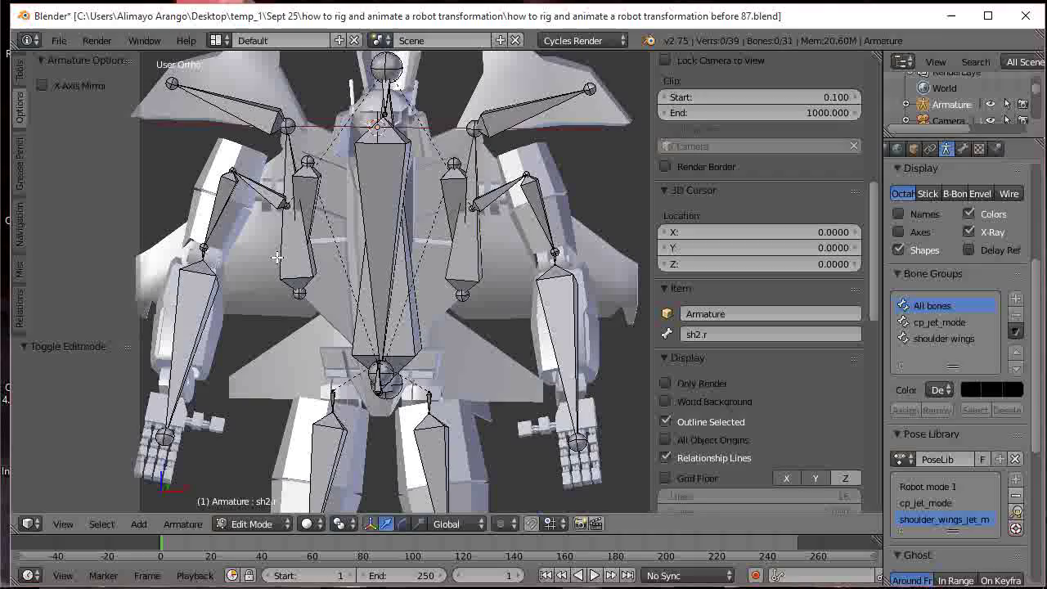
pyautogui.scroll(5, 357, 368)
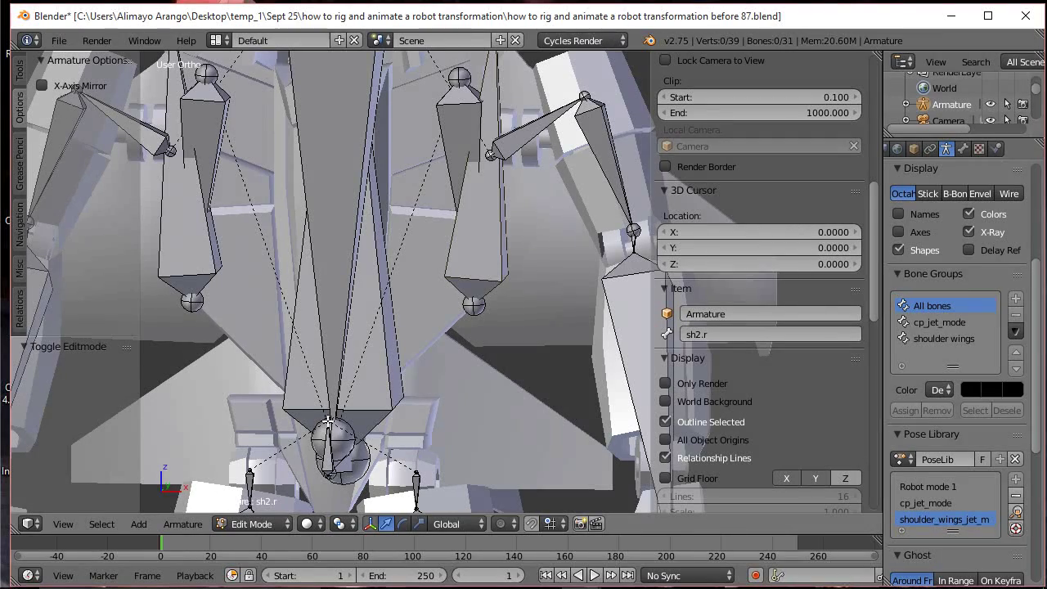
# Move the pelvic bone's upper joint up by 1.351 and another 1.611 along Z
pyautogui.click(327, 418)
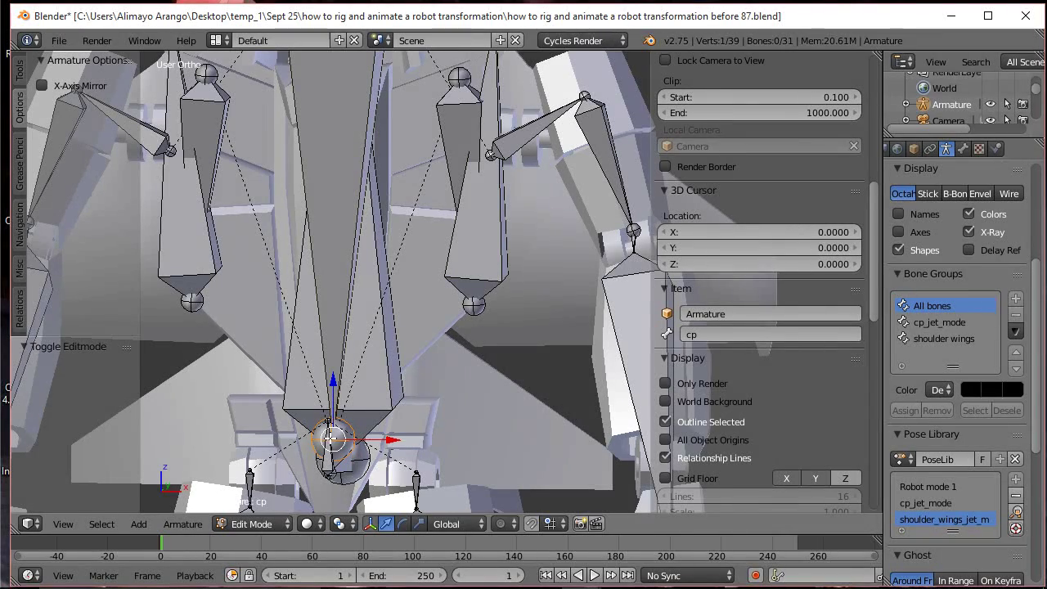
pyautogui.scroll(1, 319, 434)
pyautogui.click(305, 448)
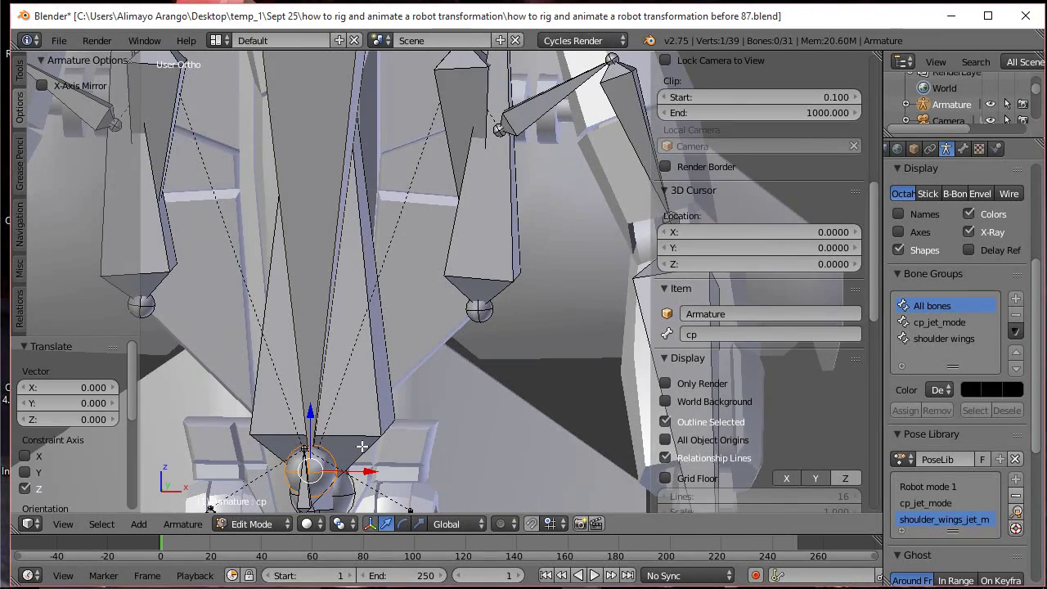
pyautogui.moveTo(379, 439); pyautogui.dragTo(289, 303, button='middle')
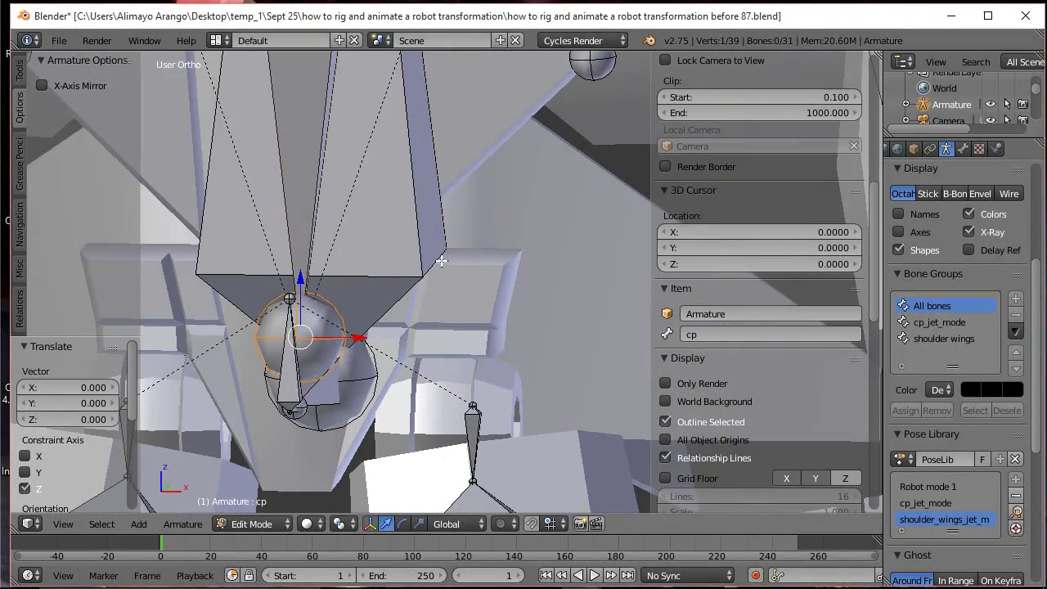
pyautogui.rightClick(288, 304)
pyautogui.moveTo(291, 245); pyautogui.dragTo(290, 108)
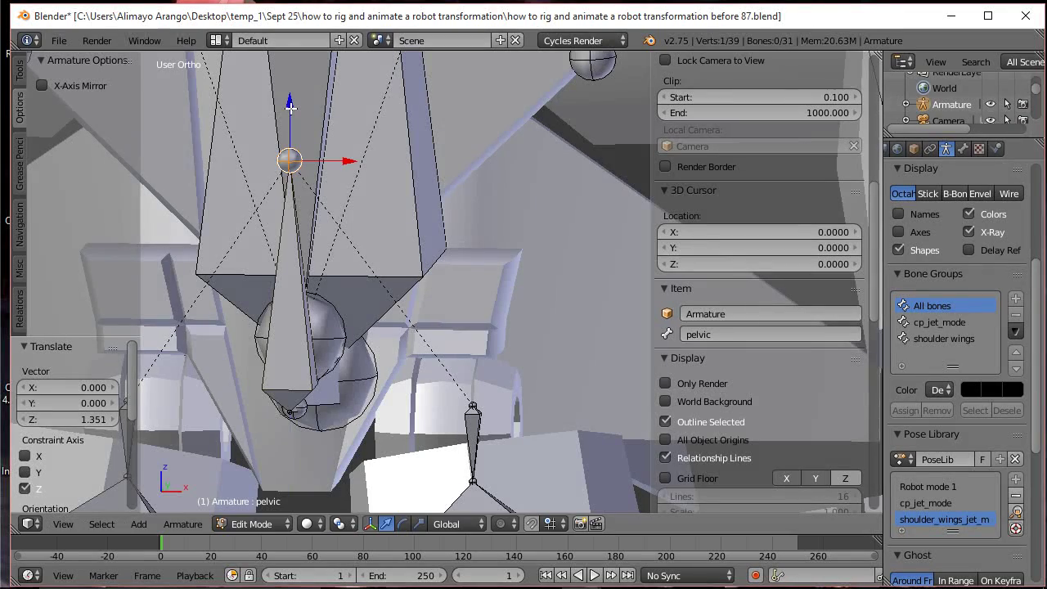
pyautogui.scroll(-5, 356, 143)
pyautogui.scroll(2, 376, 164)
pyautogui.moveTo(394, 179); pyautogui.dragTo(380, 108)
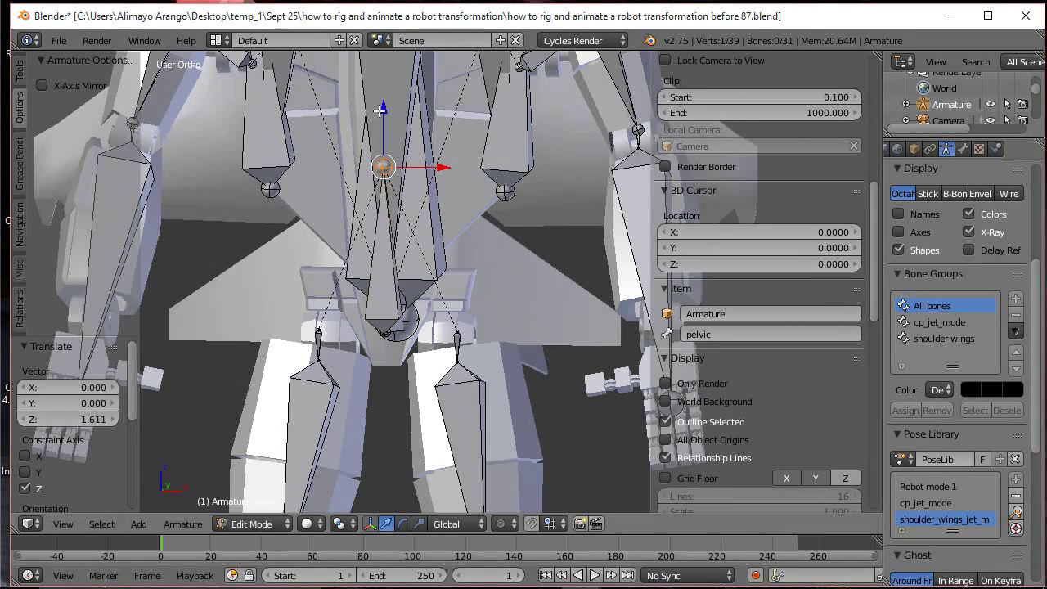
# Select the whole pelvic bone and flip it upside down by rotating it 182.291° about the global X axis
pyautogui.rightClick(386, 282)
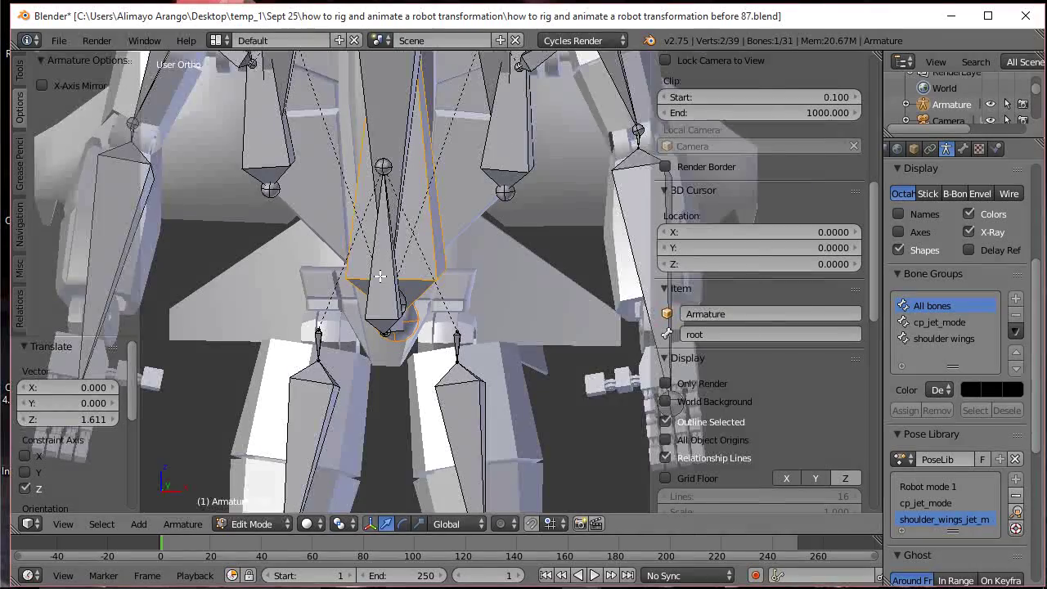
pyautogui.scroll(2, 382, 270)
pyautogui.moveTo(512, 354); pyautogui.dragTo(343, 289, button='middle')
pyautogui.rightClick(326, 284)
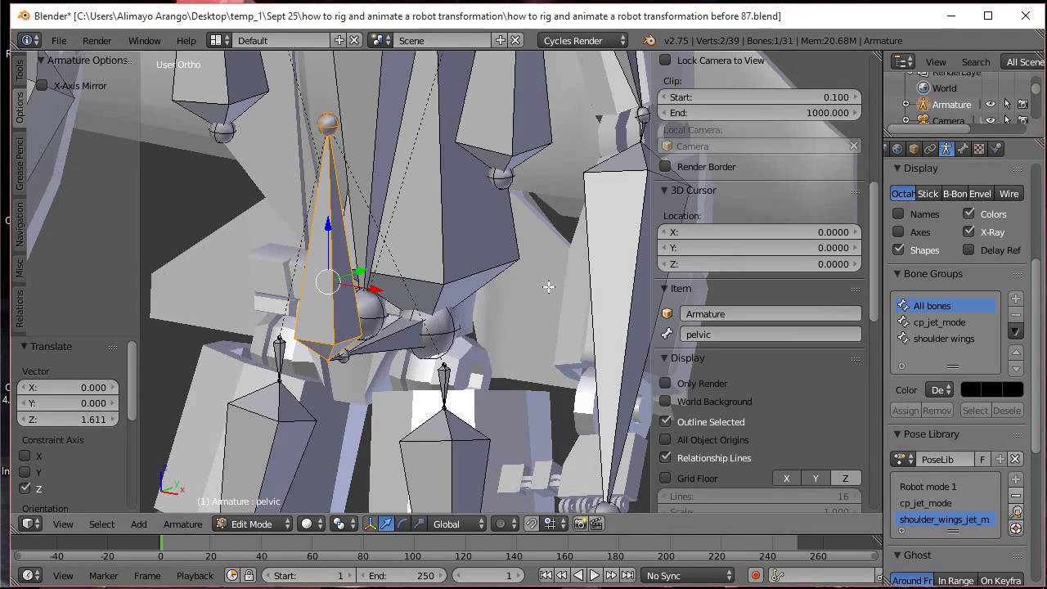
pyautogui.press('r')
pyautogui.press('x')
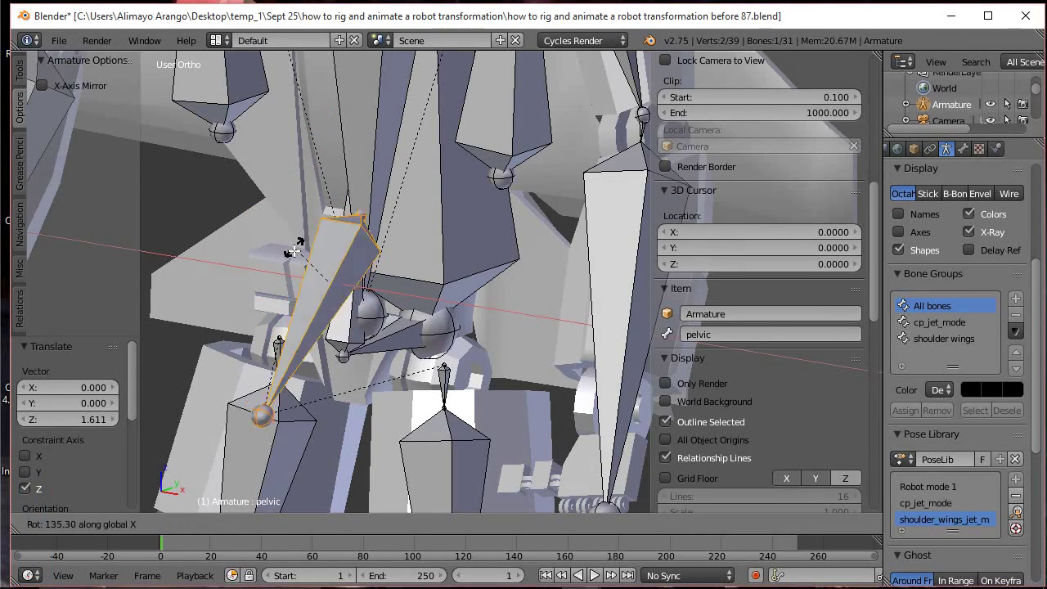
pyautogui.click(315, 281)
pyautogui.moveTo(316, 282); pyautogui.dragTo(404, 300, button='middle')
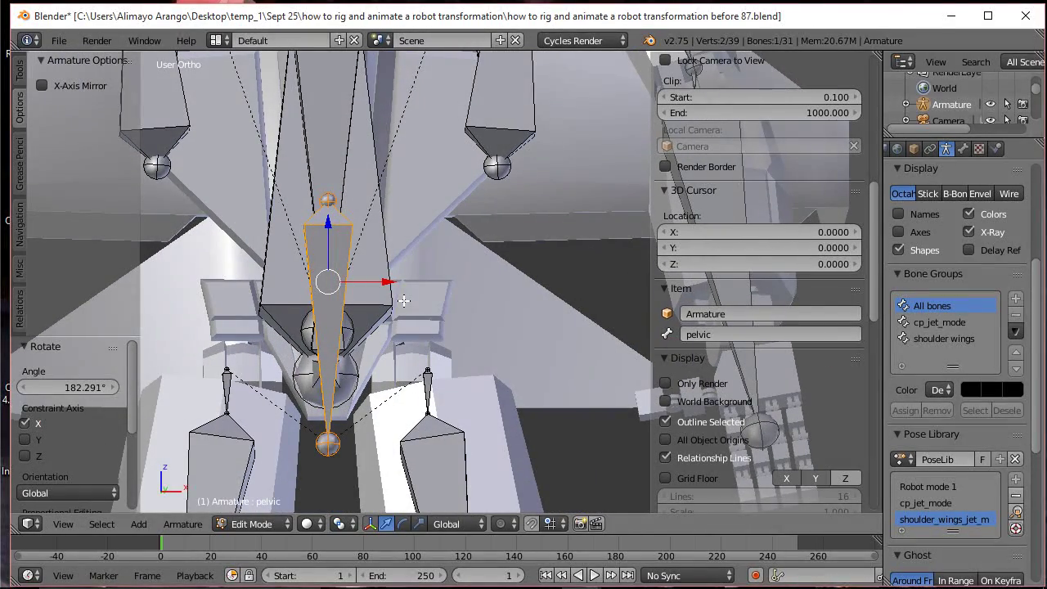
# Raise the joint at the flipped pelvic bone's upper end 0.825 along Z and save an incremented project copy ending in "before 88.blend"
pyautogui.rightClick(328, 199)
pyautogui.moveTo(327, 157); pyautogui.dragTo(331, 109)
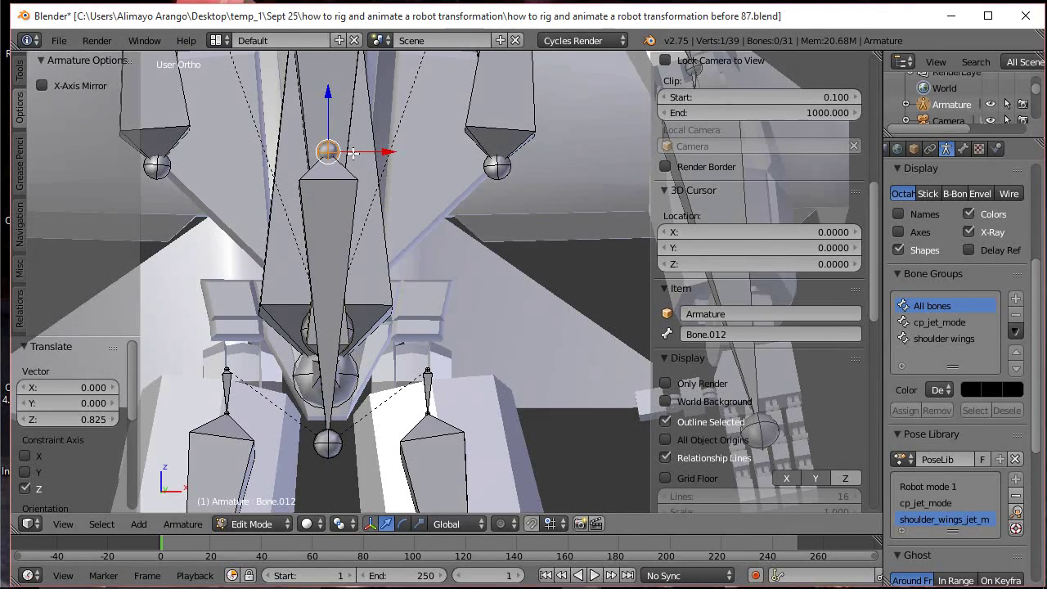
pyautogui.hotkey('ctrl', 'alt', 's')
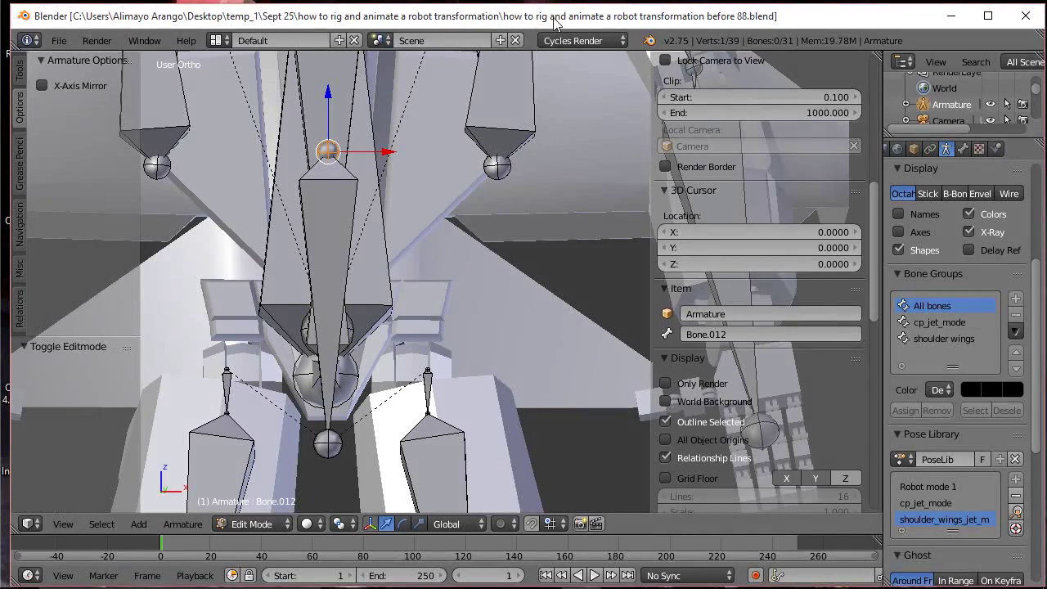
# Leave armature editing, open the robot mesh "Cube" in Edit Mode and save an incremented project copy ending in "before 89.blend"
pyautogui.scroll(-6, 566, 228)
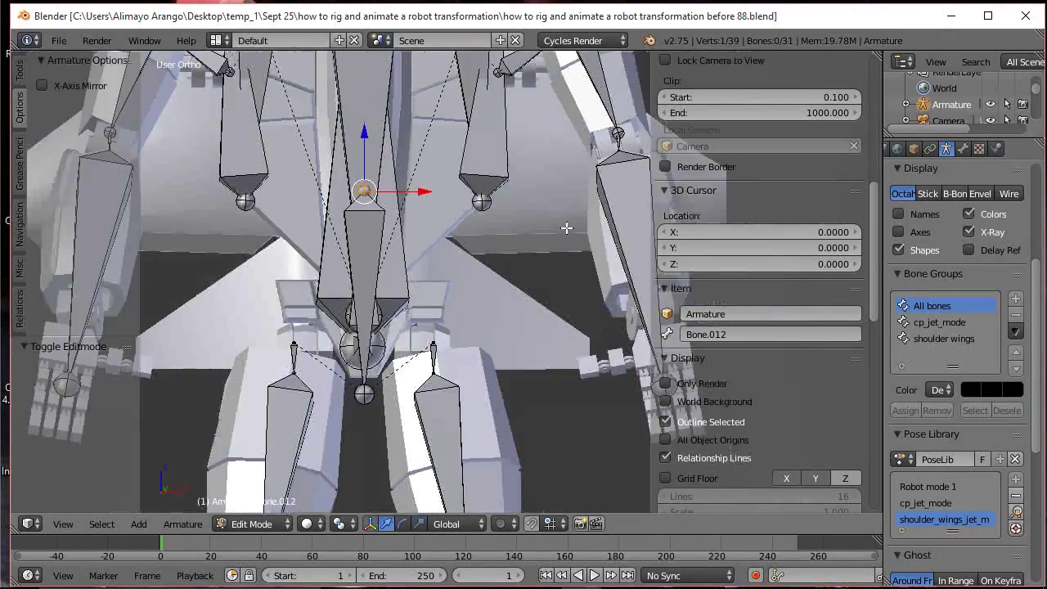
pyautogui.scroll(-1, 540, 299)
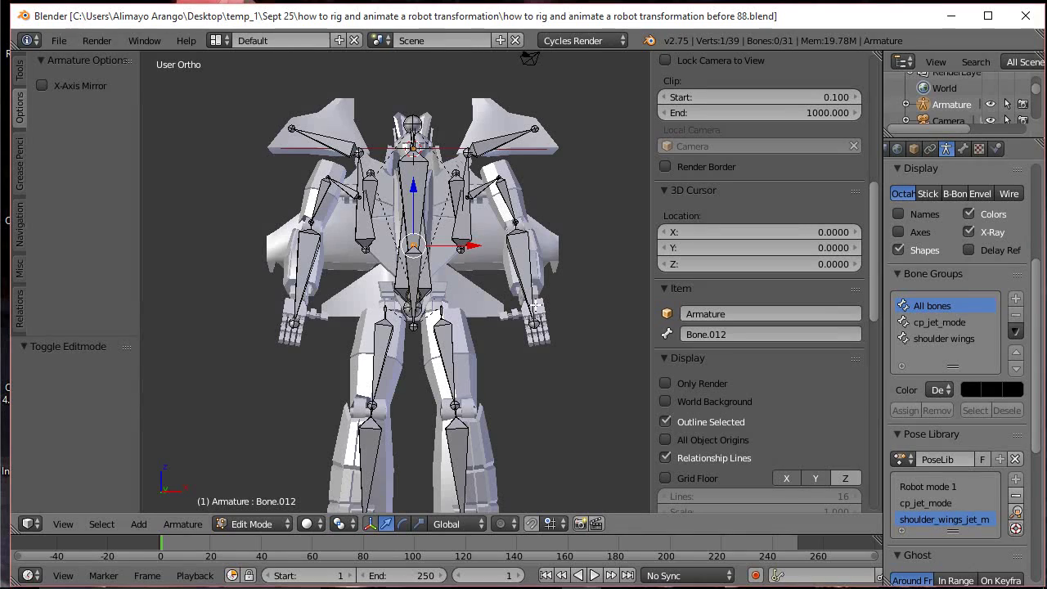
pyautogui.keyDown('shift'); pyautogui.moveTo(524, 401); pyautogui.dragTo(502, 297, button='middle'); pyautogui.keyUp('shift')
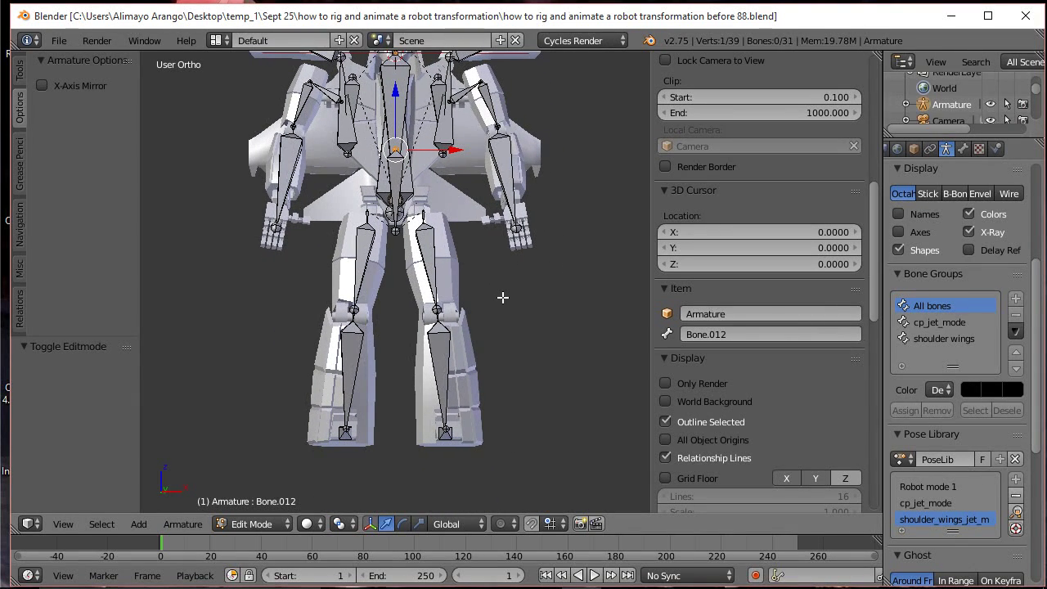
pyautogui.click(274, 521)
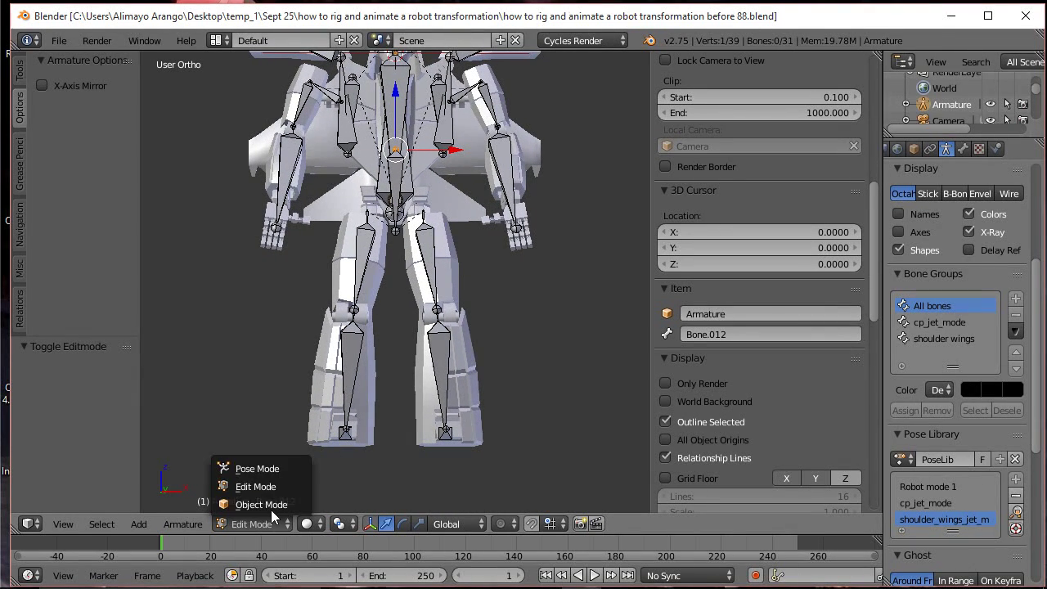
pyautogui.click(271, 504)
pyautogui.rightClick(468, 393)
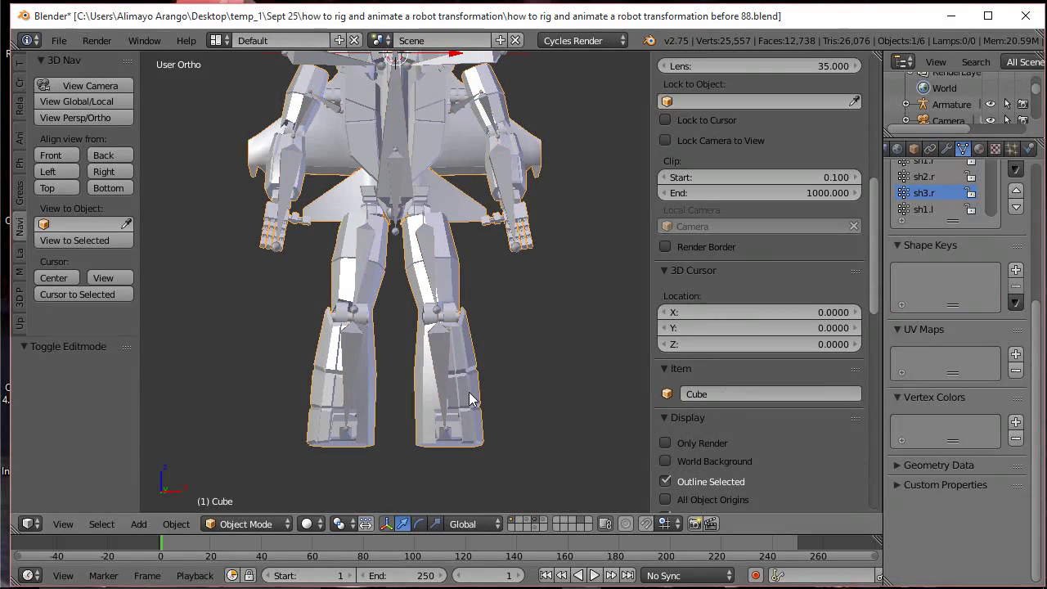
pyautogui.click(265, 524)
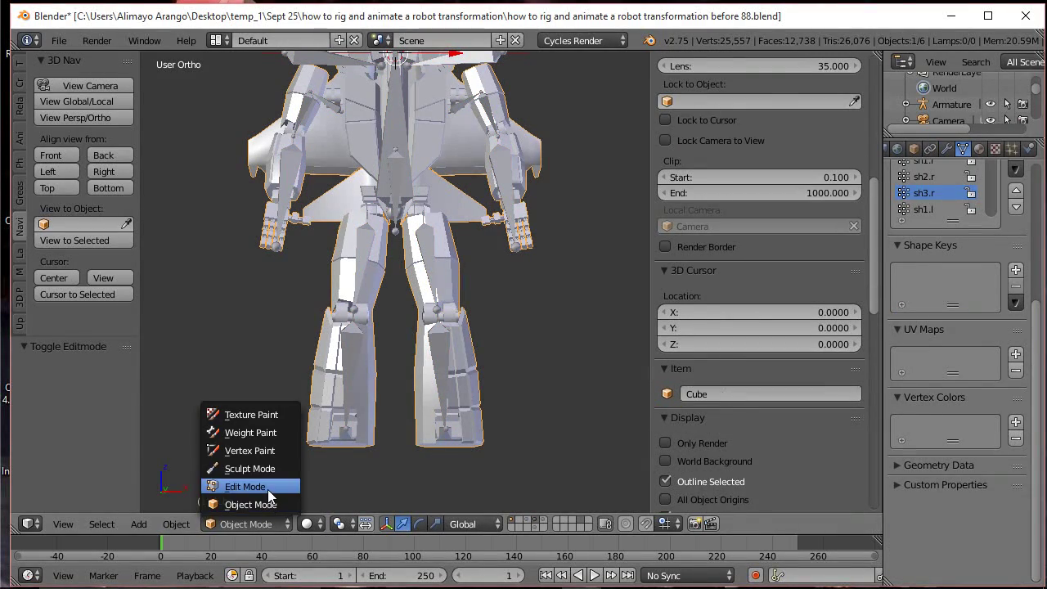
pyautogui.click(267, 488)
pyautogui.scroll(5, 377, 446)
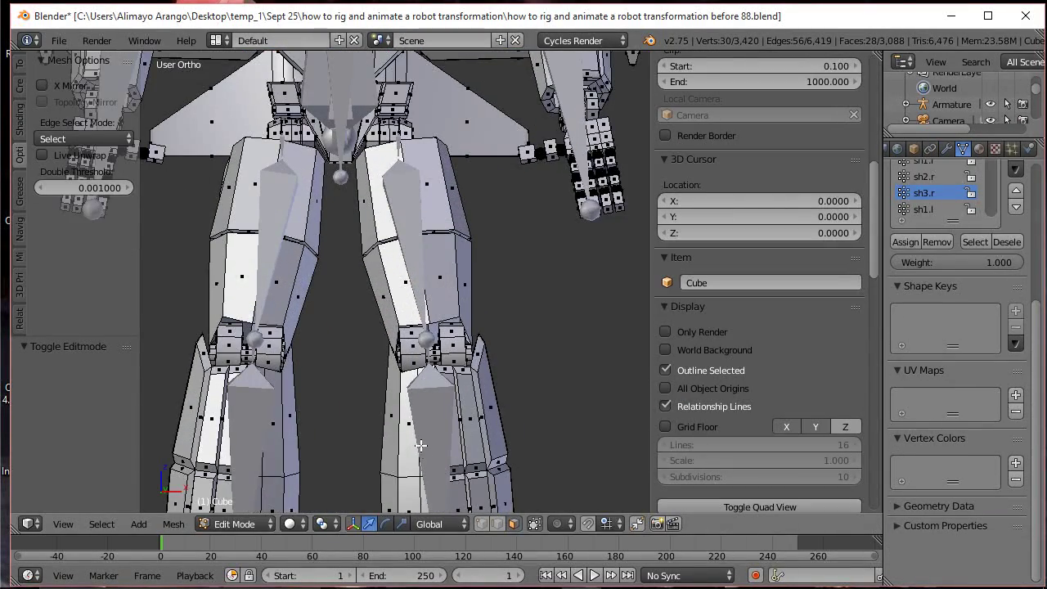
pyautogui.keyDown('ctrl'); pyautogui.scroll(-3, 405, 279); pyautogui.keyUp('ctrl')
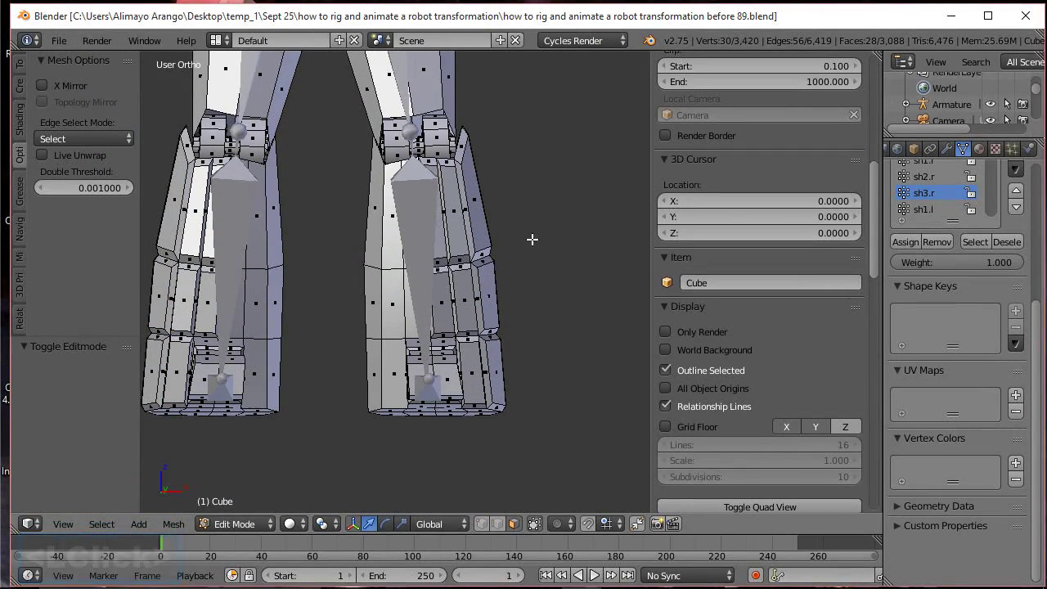
# Circle-select the top, front and side faces of the robot's foot, working from both sides of the leg
pyautogui.scroll(2, 504, 320)
pyautogui.moveTo(524, 311); pyautogui.dragTo(466, 350, button='middle')
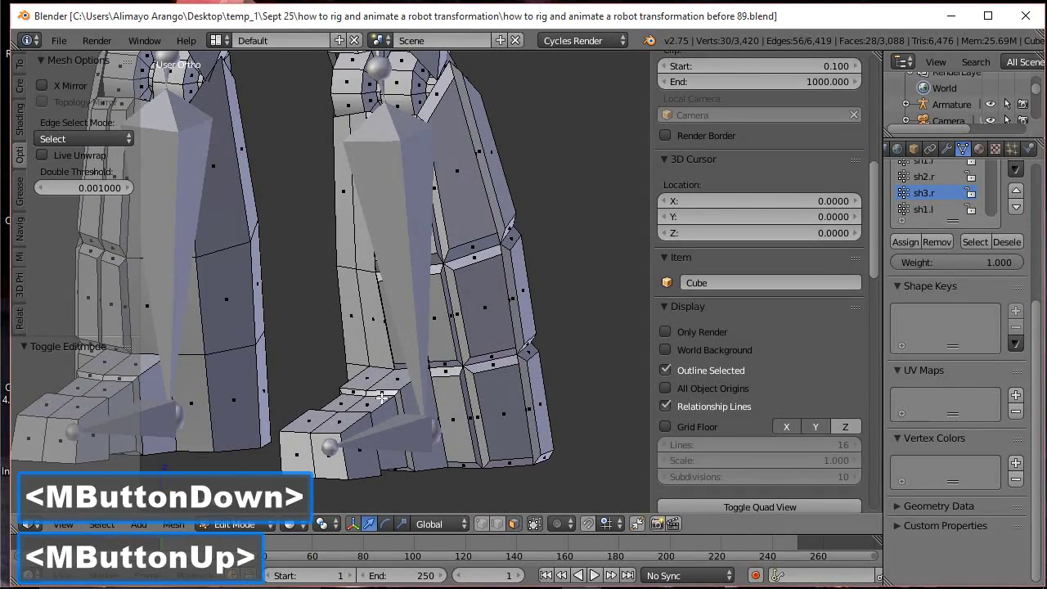
pyautogui.press('c')
pyautogui.moveTo(382, 396)
pyautogui.mouseDown()
pyautogui.moveTo(323, 442)
pyautogui.moveTo(409, 458)
pyautogui.moveTo(376, 425)
pyautogui.mouseUp()
pyautogui.rightClick(347, 418)
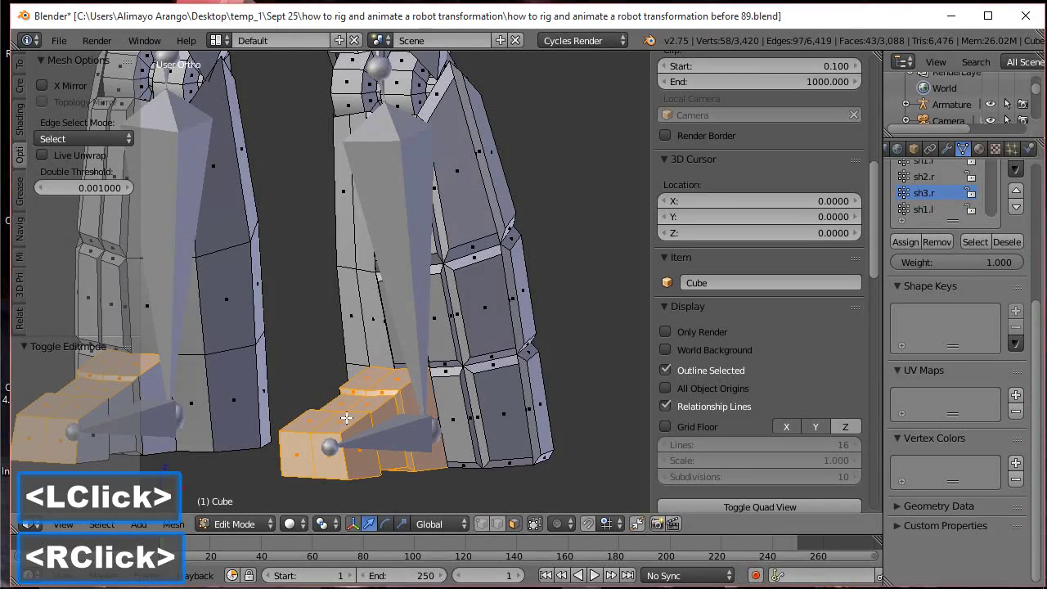
pyautogui.moveTo(287, 402); pyautogui.dragTo(473, 416, button='middle')
pyautogui.press('c')
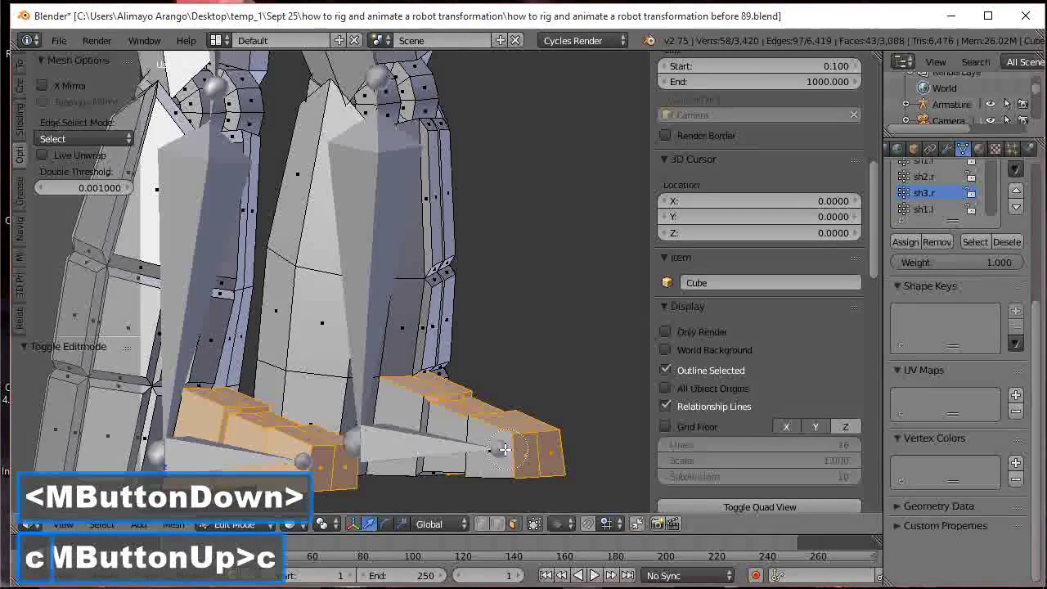
pyautogui.click(444, 436)
pyautogui.doubleClick(444, 436)
pyautogui.rightClick(445, 439)
# Add the underside faces of the foot to the selection and split the feet from the lower legs
pyautogui.moveTo(536, 464); pyautogui.dragTo(517, 399, button='middle')
pyautogui.press('c')
pyautogui.click(502, 330)
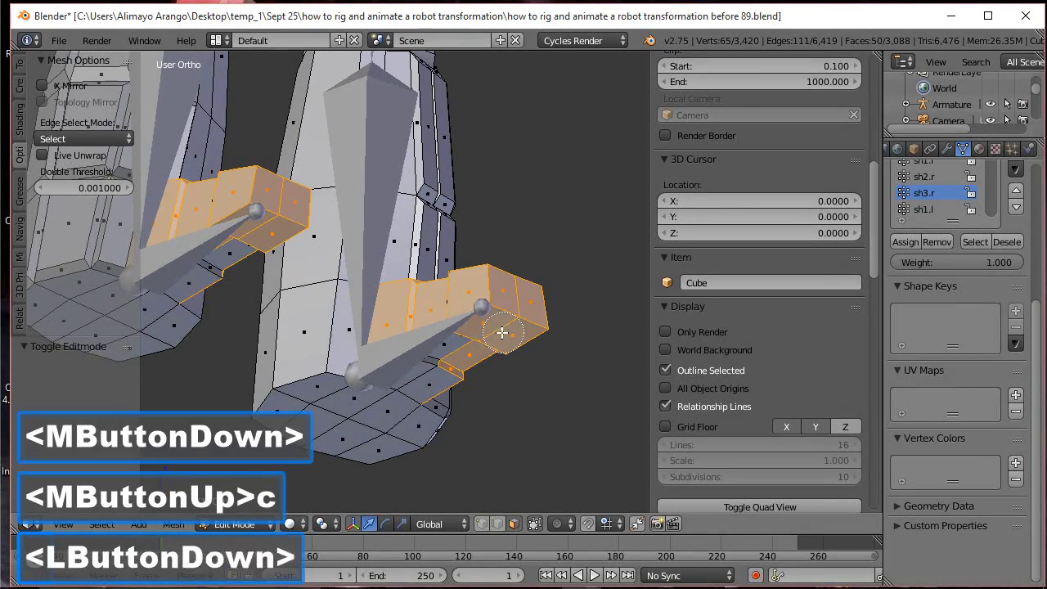
pyautogui.click(459, 350)
pyautogui.click(434, 368)
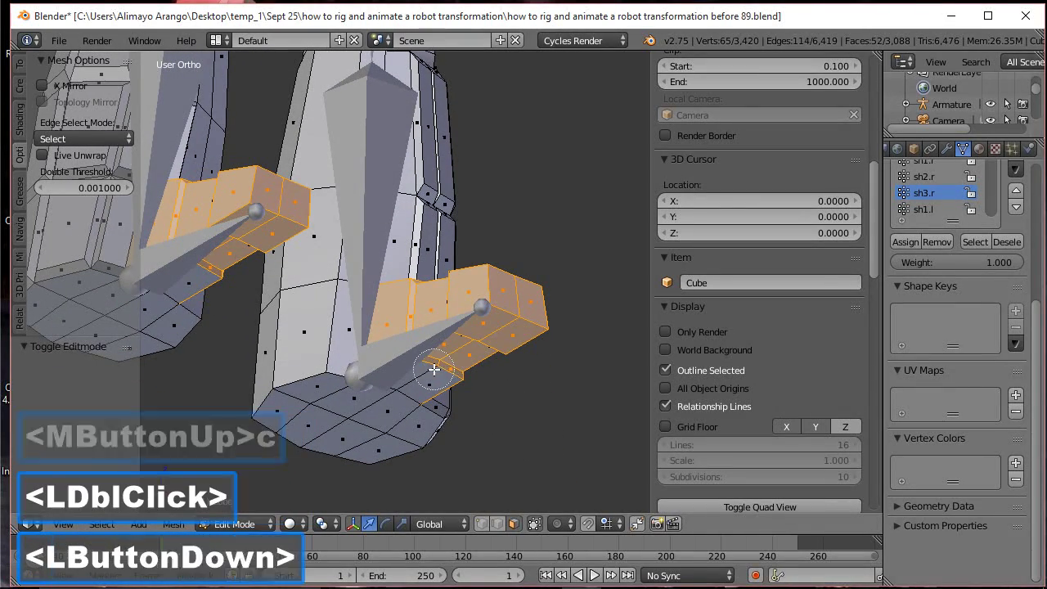
pyautogui.rightClick(476, 345)
pyautogui.moveTo(533, 246); pyautogui.dragTo(455, 324, button='middle')
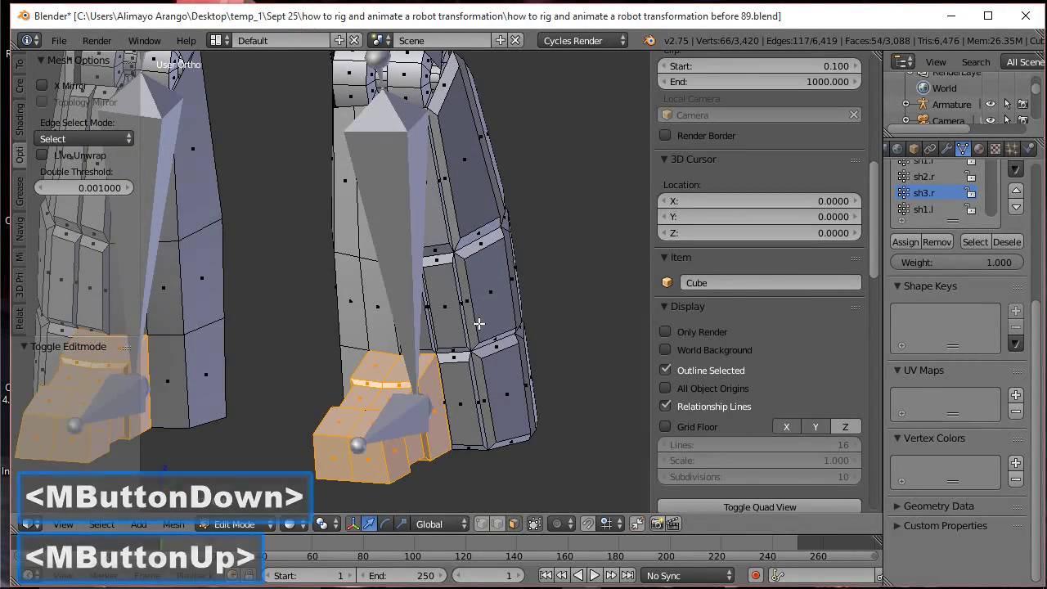
pyautogui.press('y')
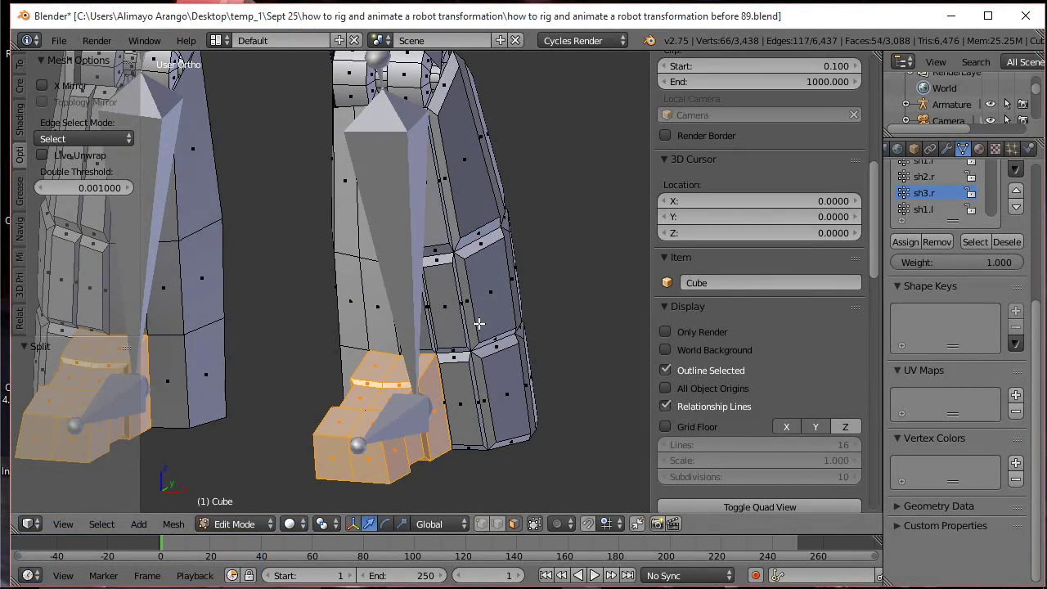
# Deselect all mesh faces and save the project as an incremented copy ending in "before 90.blend"
pyautogui.click(479, 324)
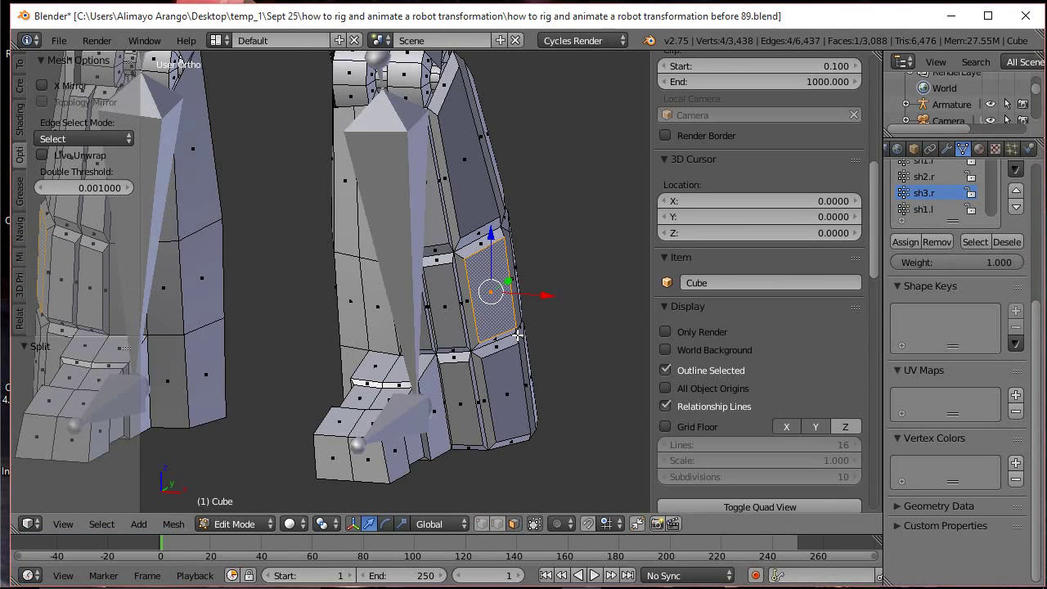
pyautogui.press('a')
pyautogui.click(429, 25)
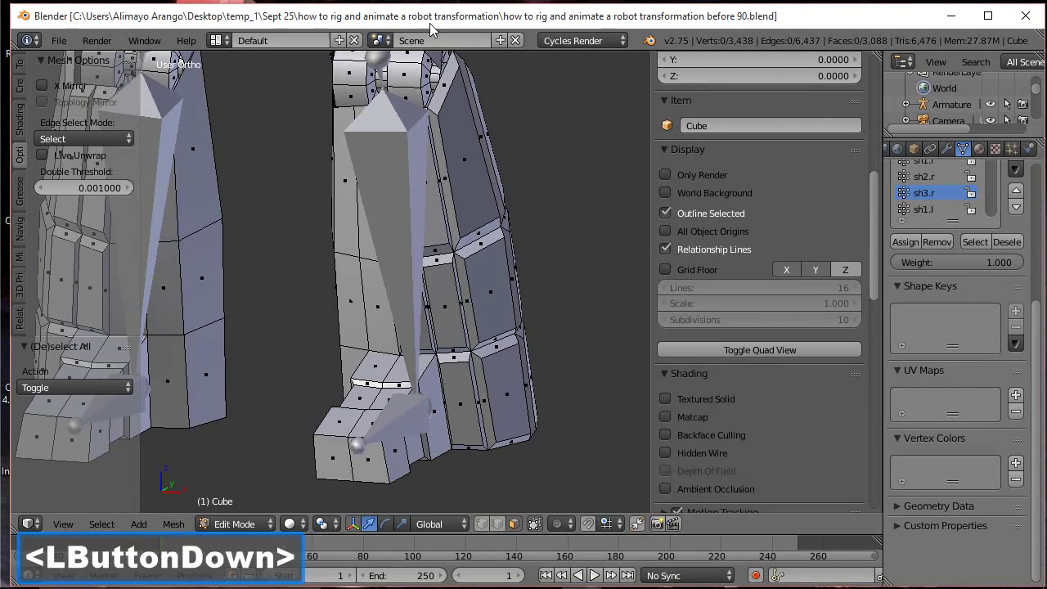
# Return the mesh to Object Mode, select the armature and put it in Pose Mode
pyautogui.scroll(-2, 393, 311)
pyautogui.scroll(-1, 393, 311)
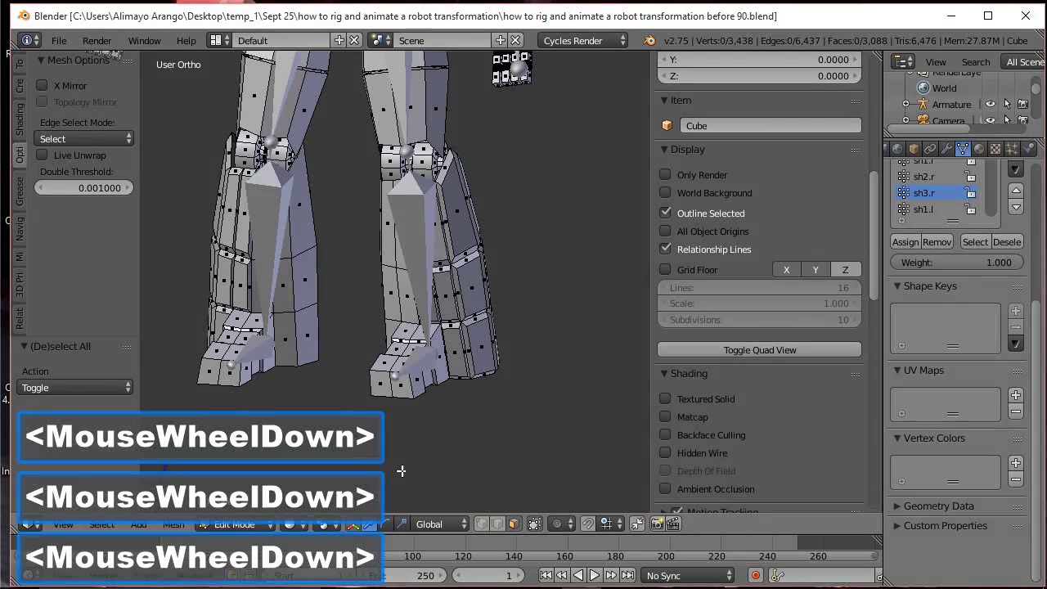
pyautogui.click(261, 524)
pyautogui.click(246, 501)
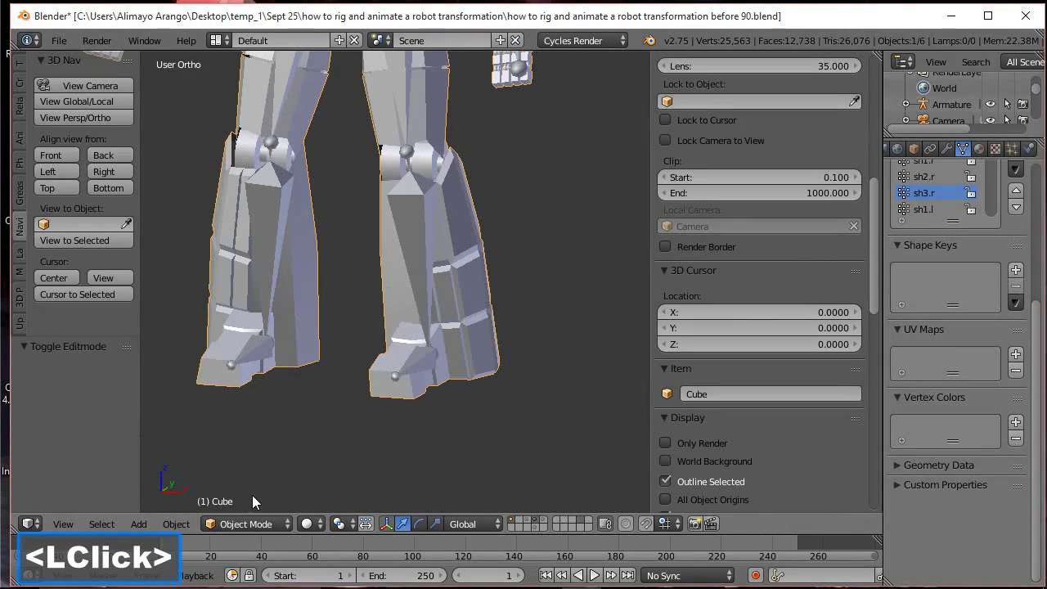
pyautogui.click(276, 206)
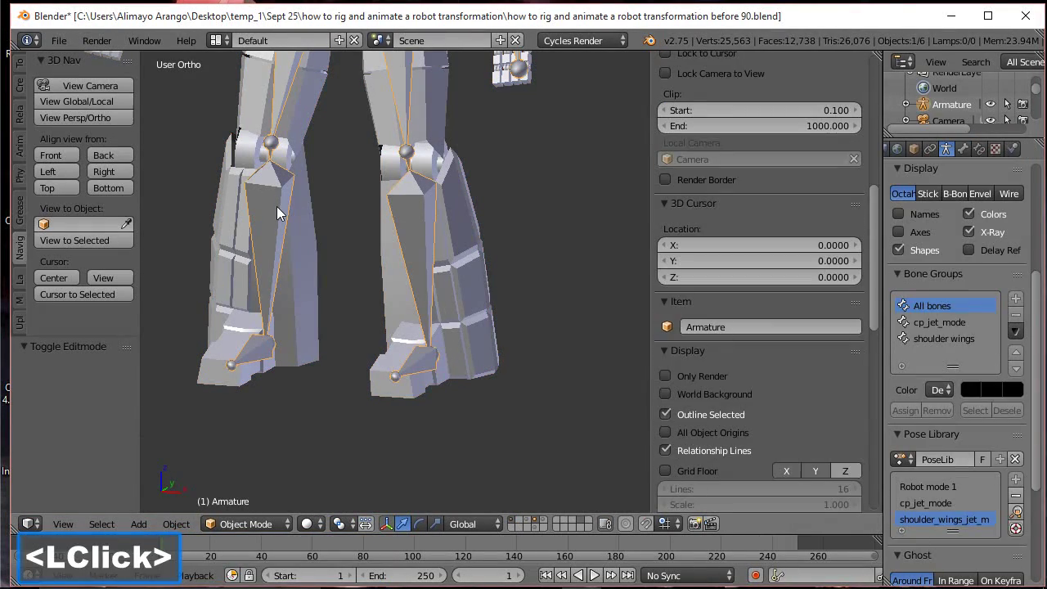
pyautogui.click(273, 524)
pyautogui.click(264, 468)
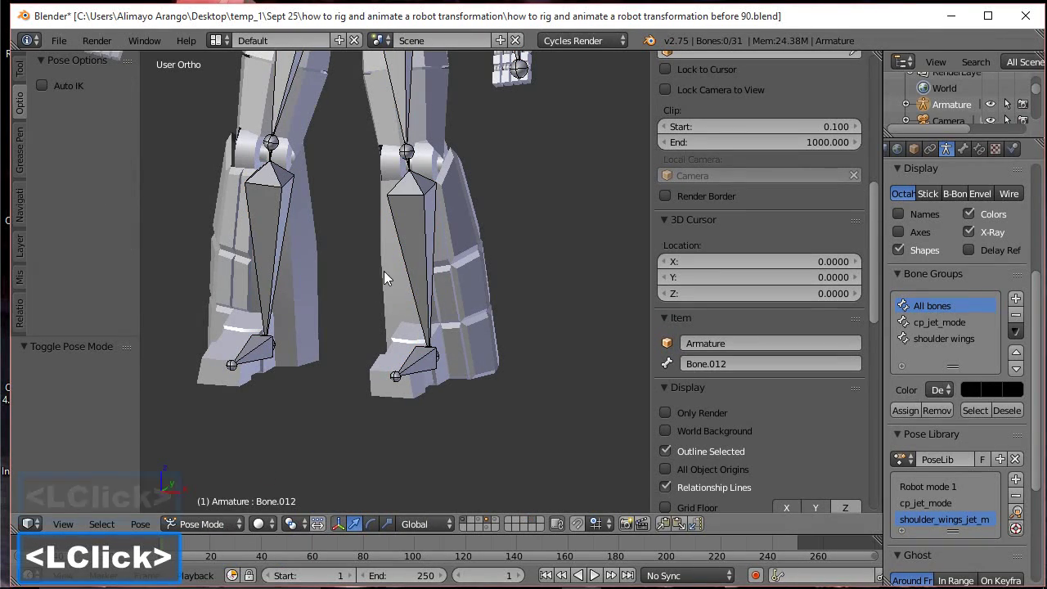
# Select the pelvic bone in the armature and put the robot mesh "Cube" in Weight Paint mode
pyautogui.keyDown('shift'); pyautogui.moveTo(353, 176); pyautogui.dragTo(383, 376, button='middle'); pyautogui.keyUp('shift')
pyautogui.click(370, 140)
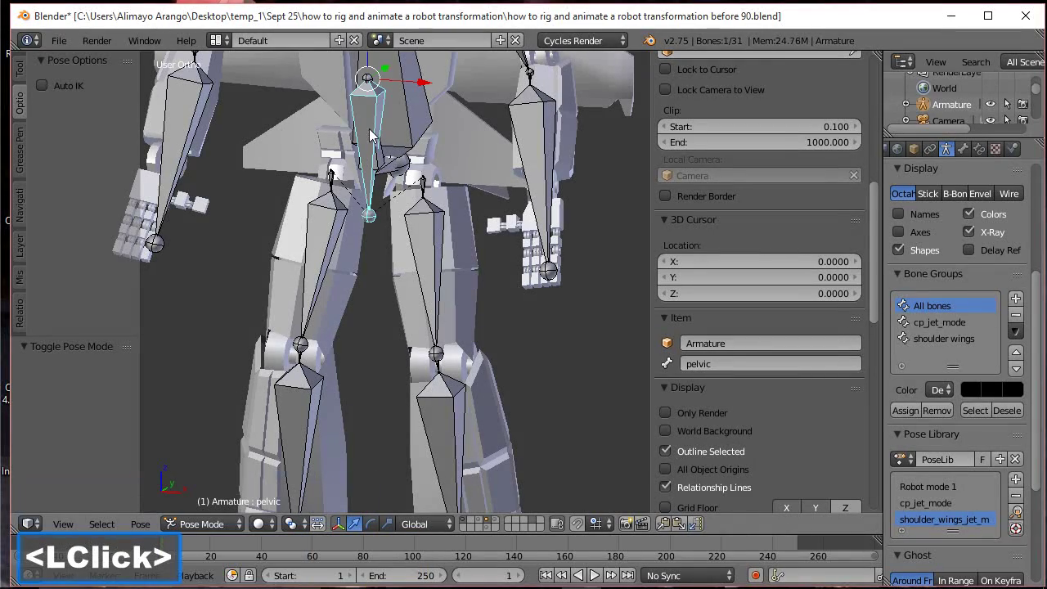
pyautogui.click(297, 142)
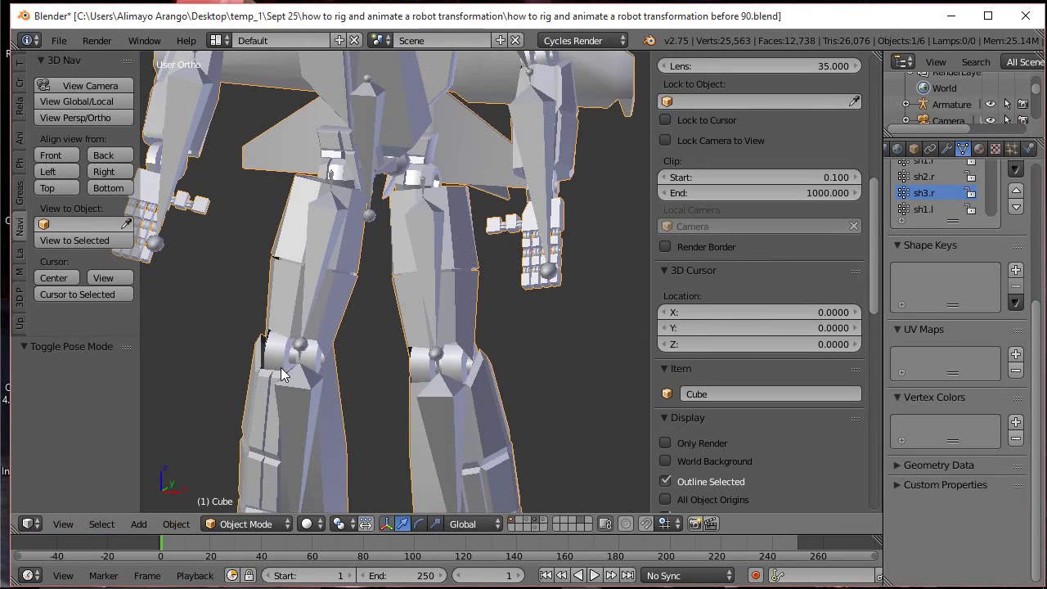
pyautogui.hotkey('ctrl', 'Tab')
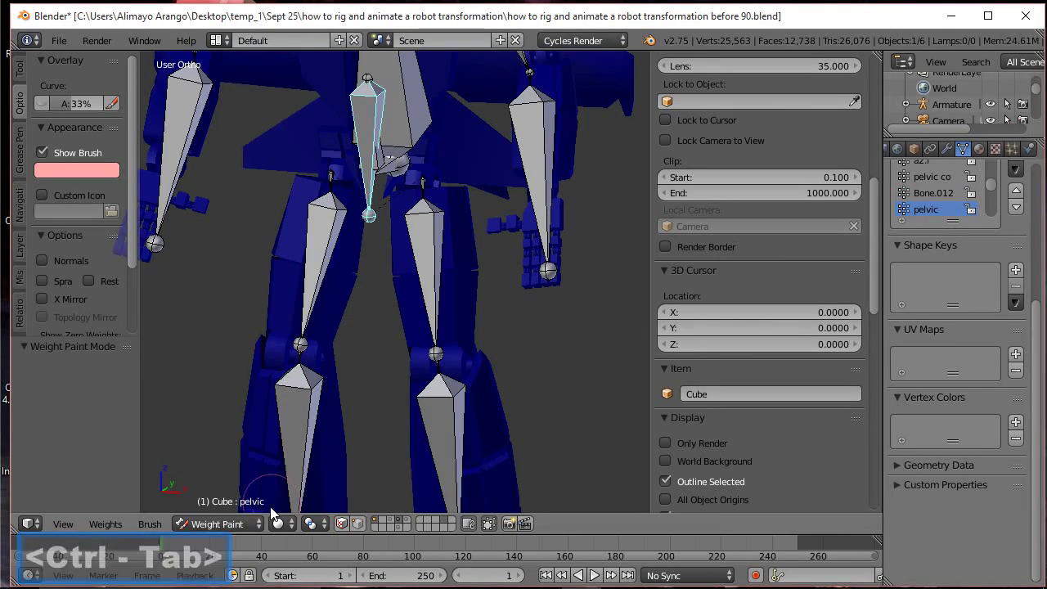
# Put the robot mesh in Edit Mode and save the project as an incremented copy ending in "before 91.blend"
pyautogui.click(246, 523)
pyautogui.click(243, 489)
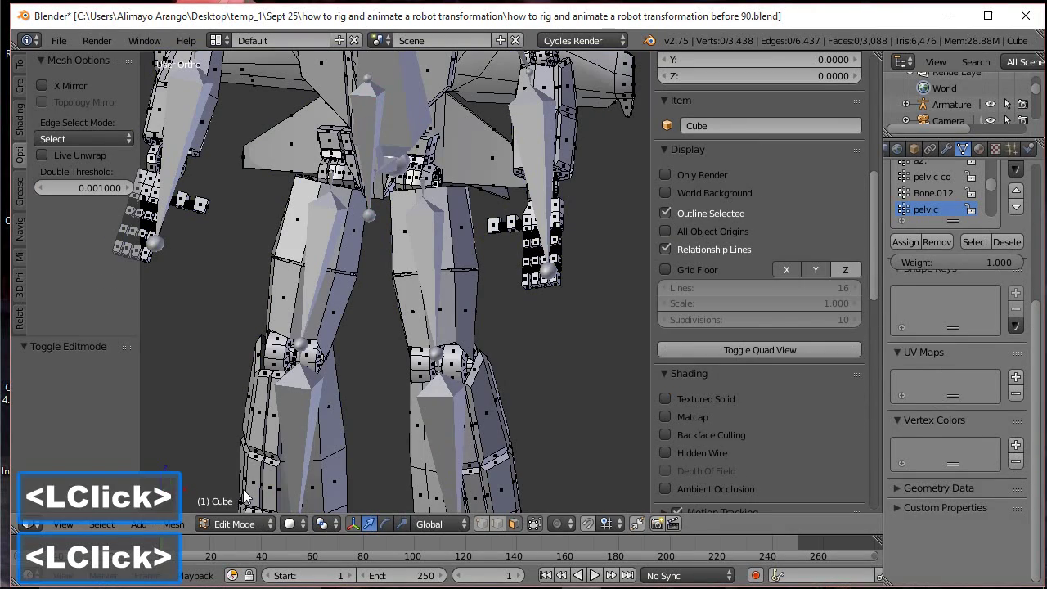
pyautogui.click(738, 21)
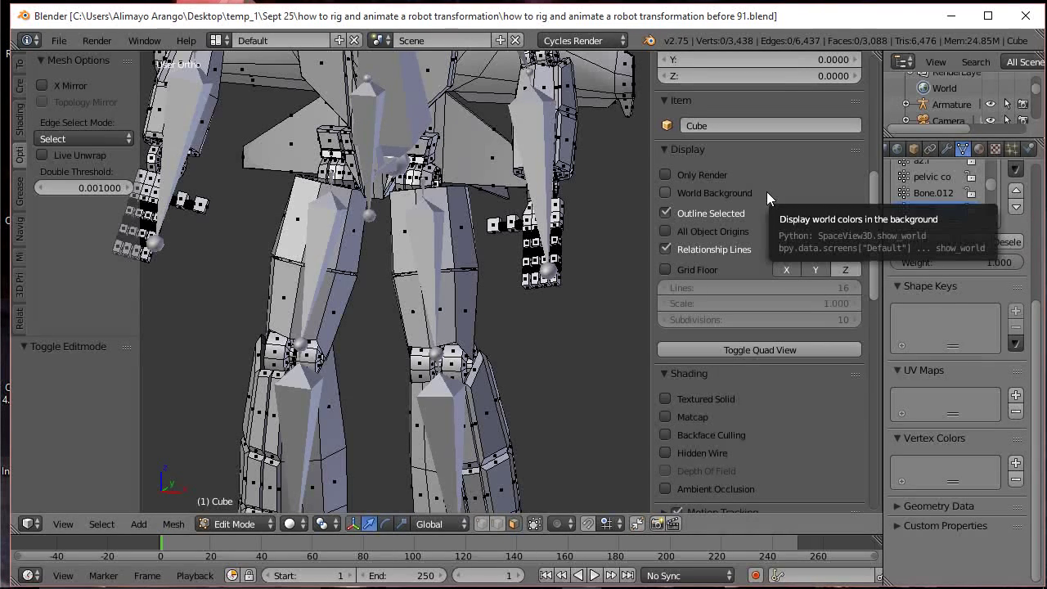
# With the properties sidebar hidden, select only the linked pelvis piece above the thighs and assign it to the "pelvic" vertex group at weight 1.000
pyautogui.press('n')
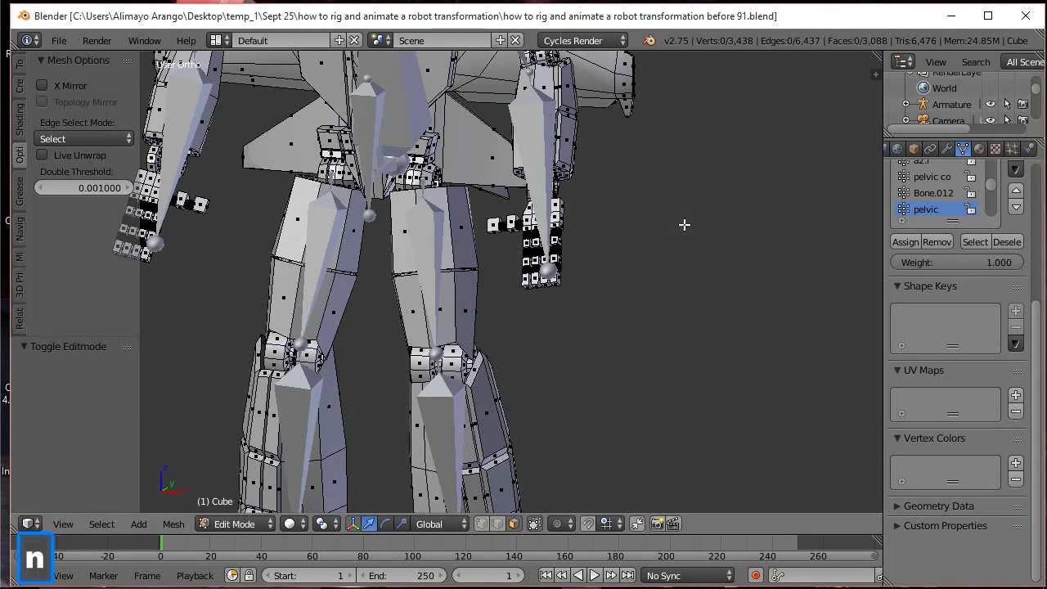
pyautogui.press('a')
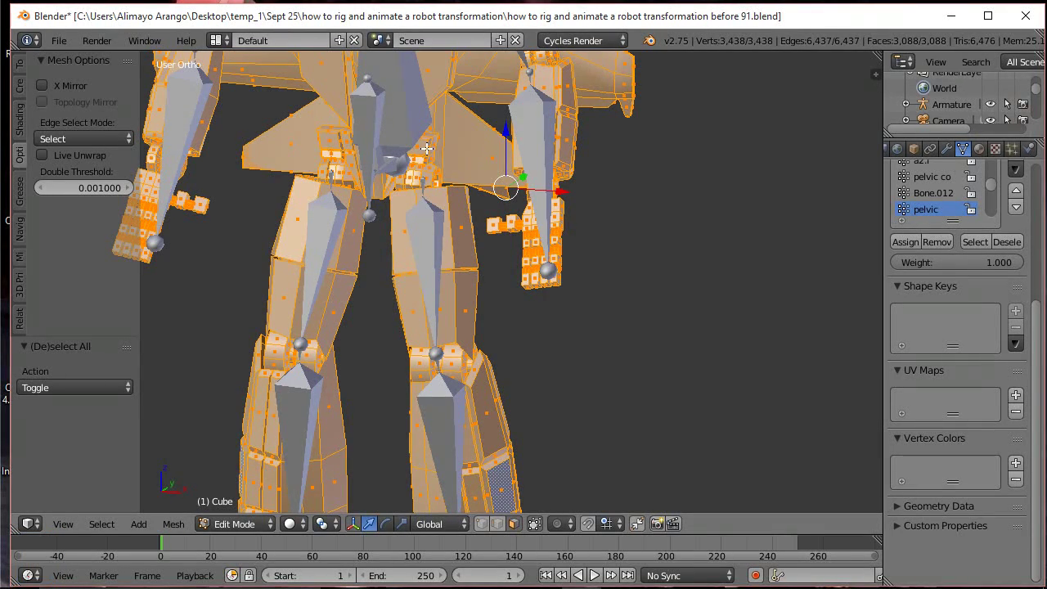
pyautogui.press('a')
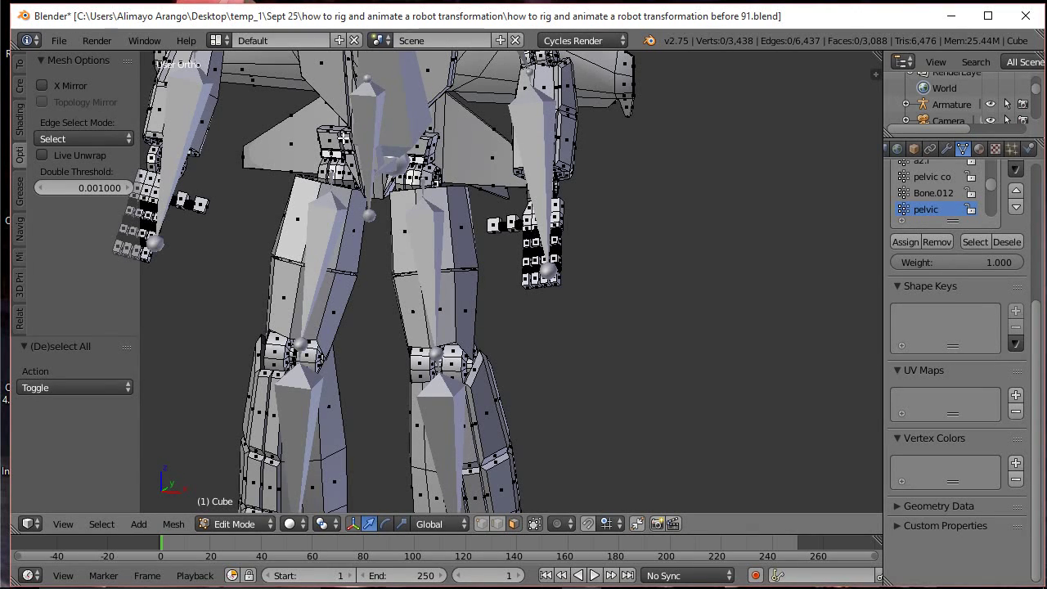
pyautogui.press('l')
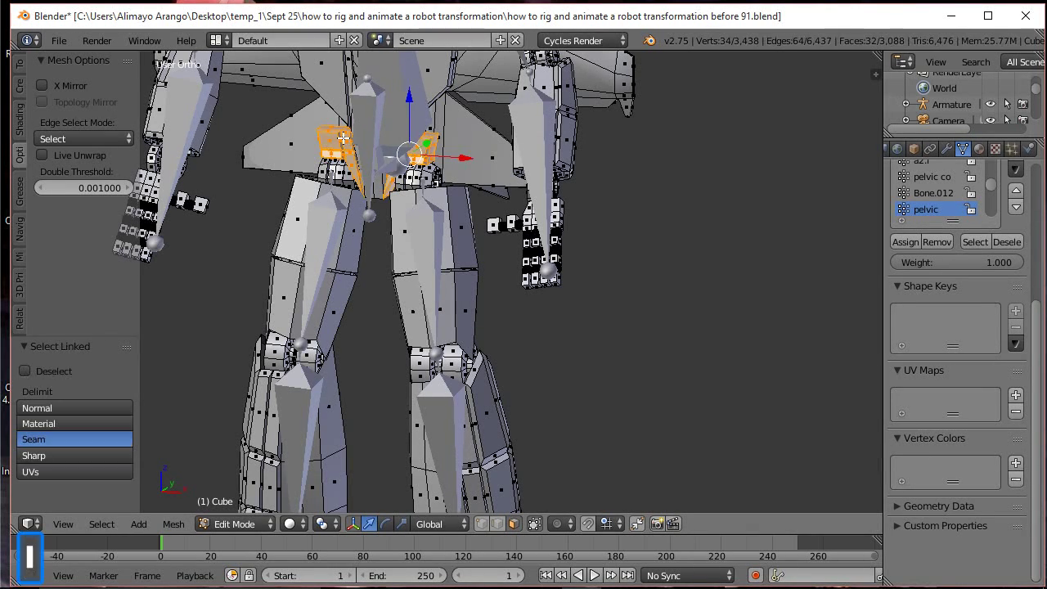
pyautogui.click(907, 242)
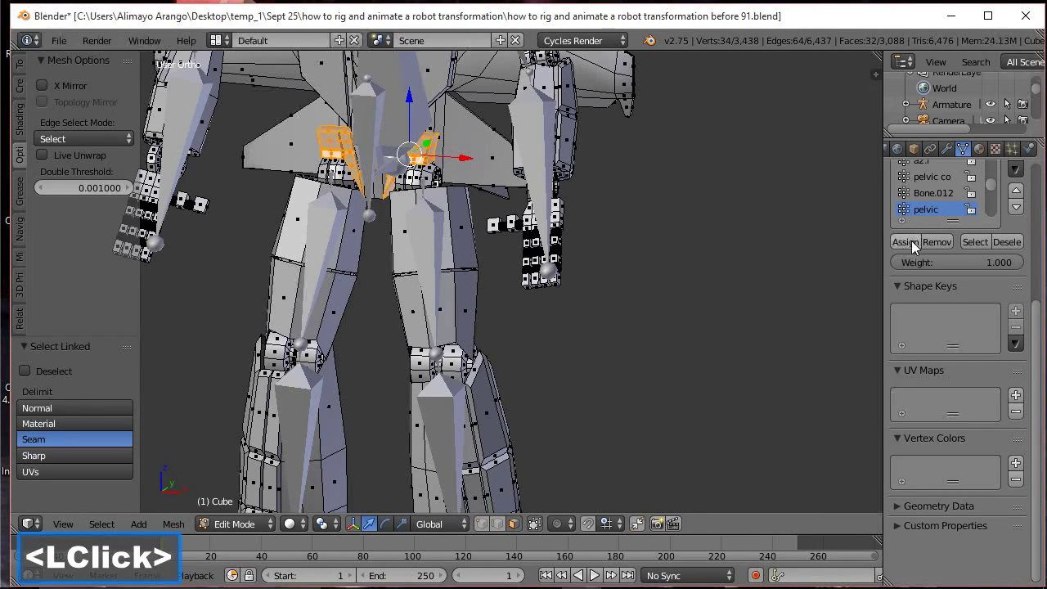
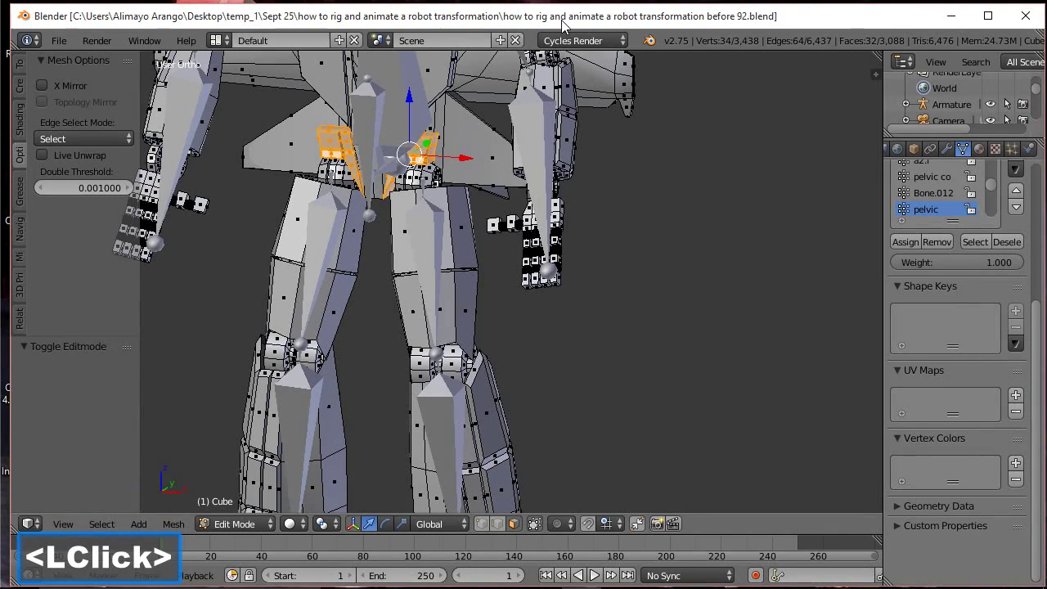
# Make the thigh_1.r bone's vertex group active on the robot mesh through Weight Paint mode and open the mesh in Edit Mode
pyautogui.click(263, 522)
pyautogui.click(258, 507)
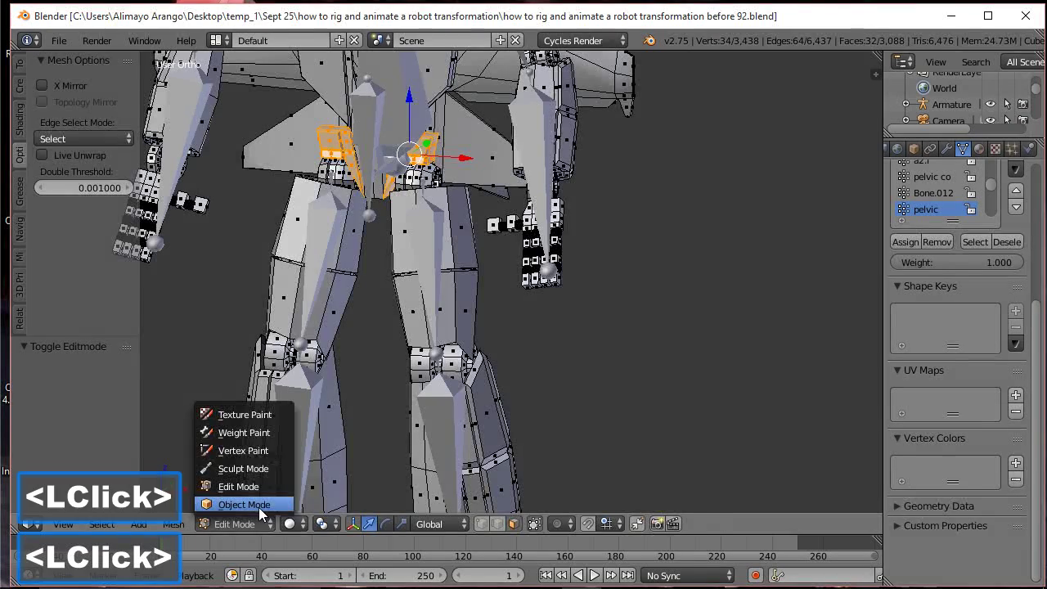
pyautogui.click(431, 263)
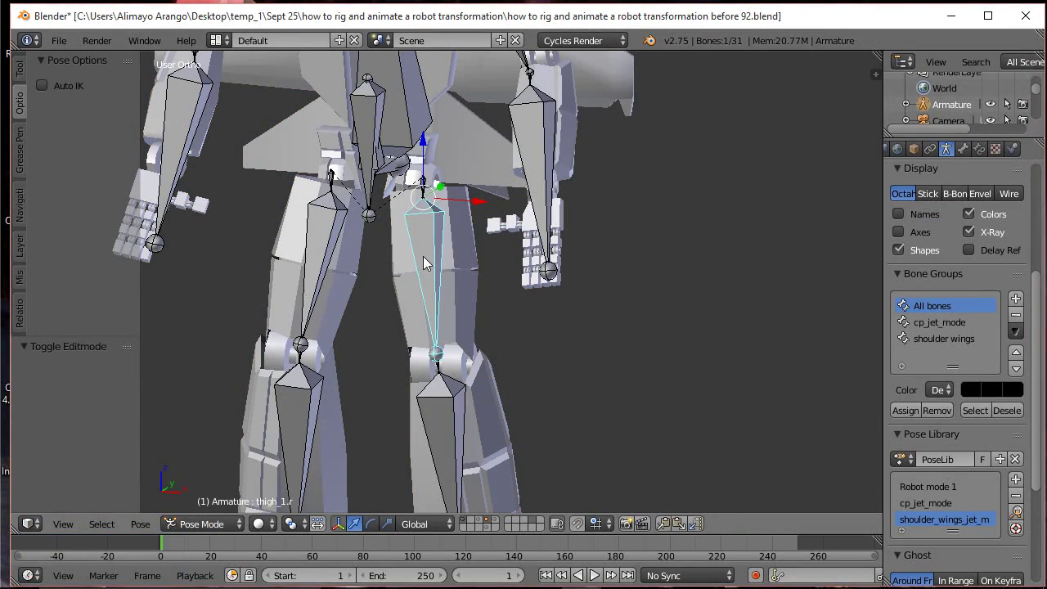
pyautogui.click(471, 262)
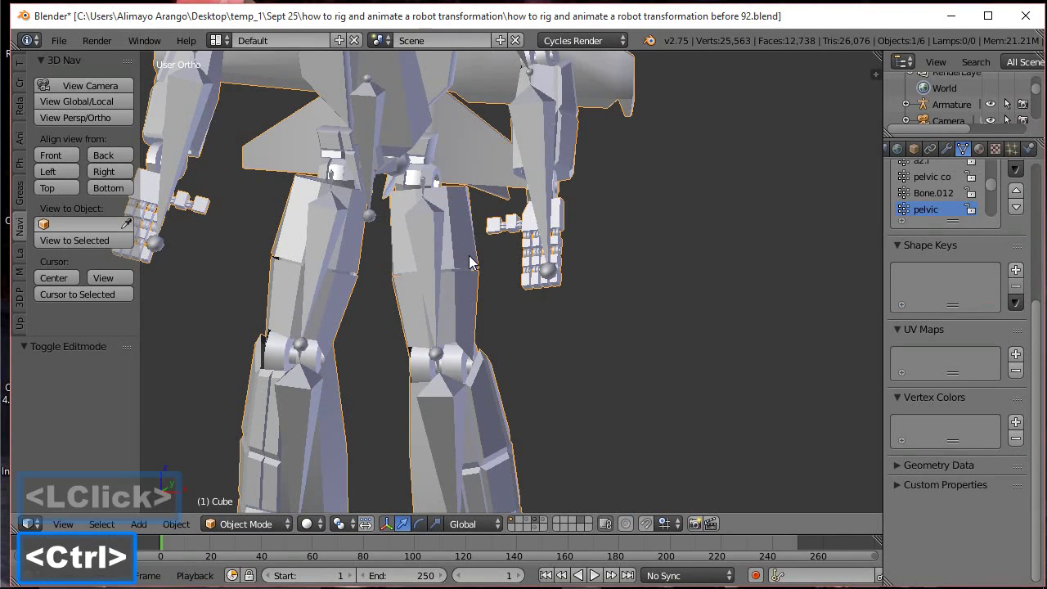
pyautogui.hotkey('ctrl', 'Tab')
pyautogui.click(231, 526)
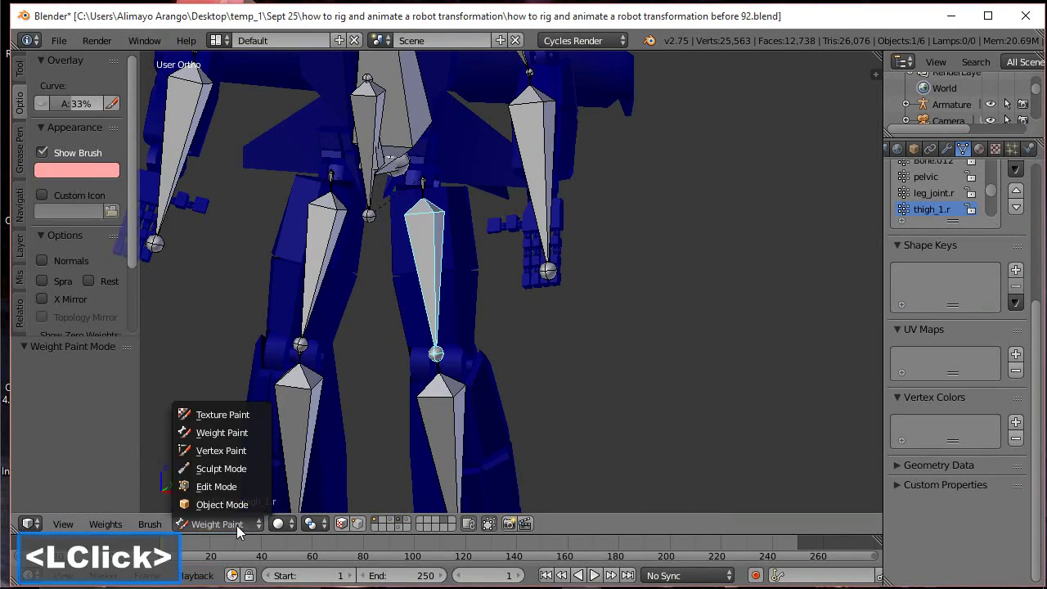
pyautogui.click(239, 487)
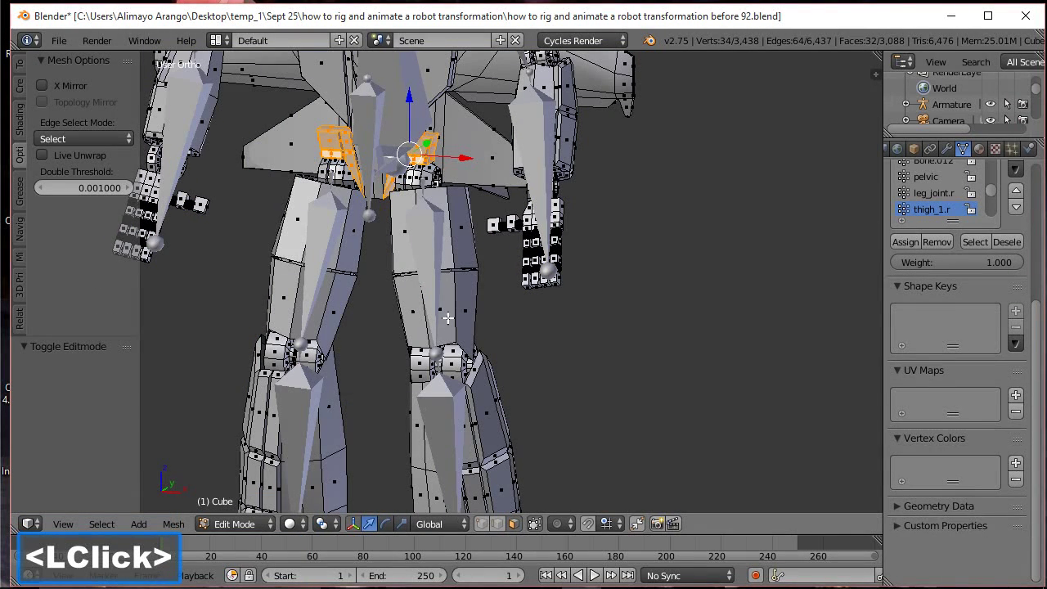
# Select only the linked hip joint, upper thigh and lower thigh pieces and assign them to the thigh_1.r vertex group
pyautogui.press('a')
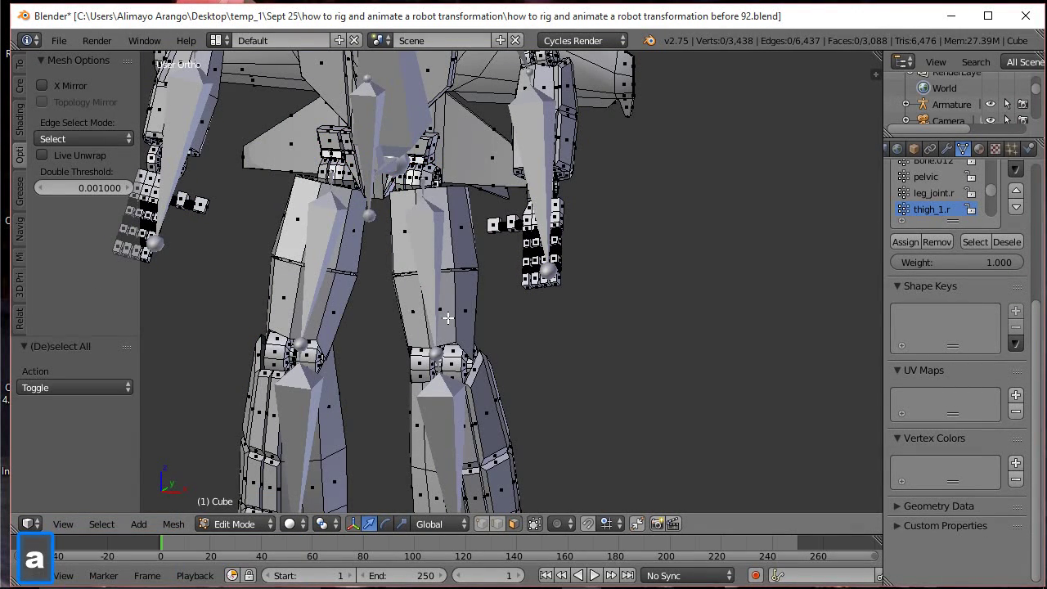
pyautogui.press('a')
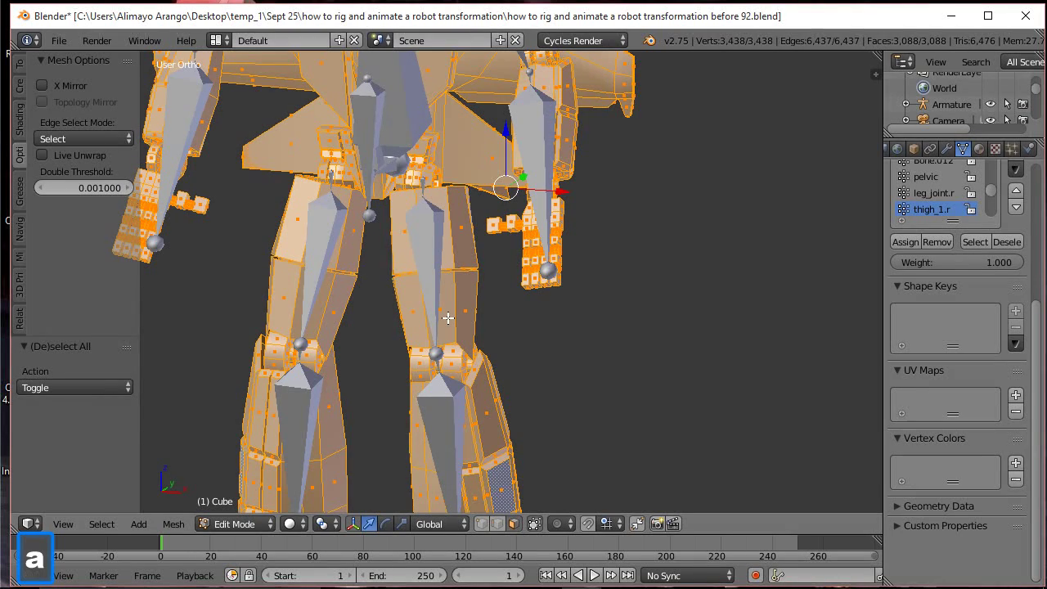
pyautogui.press('a')
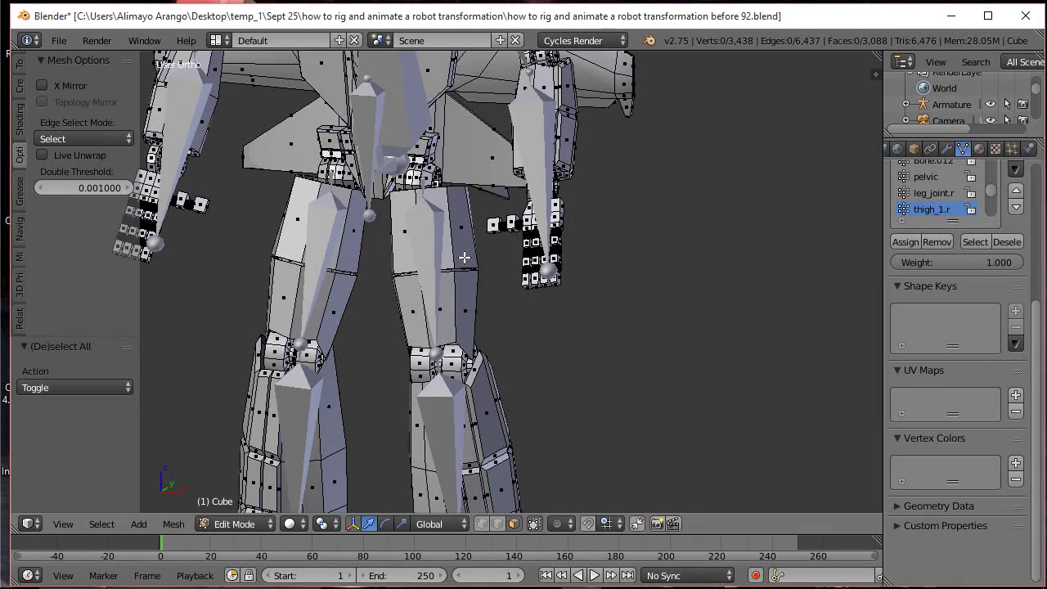
pyautogui.press('l')
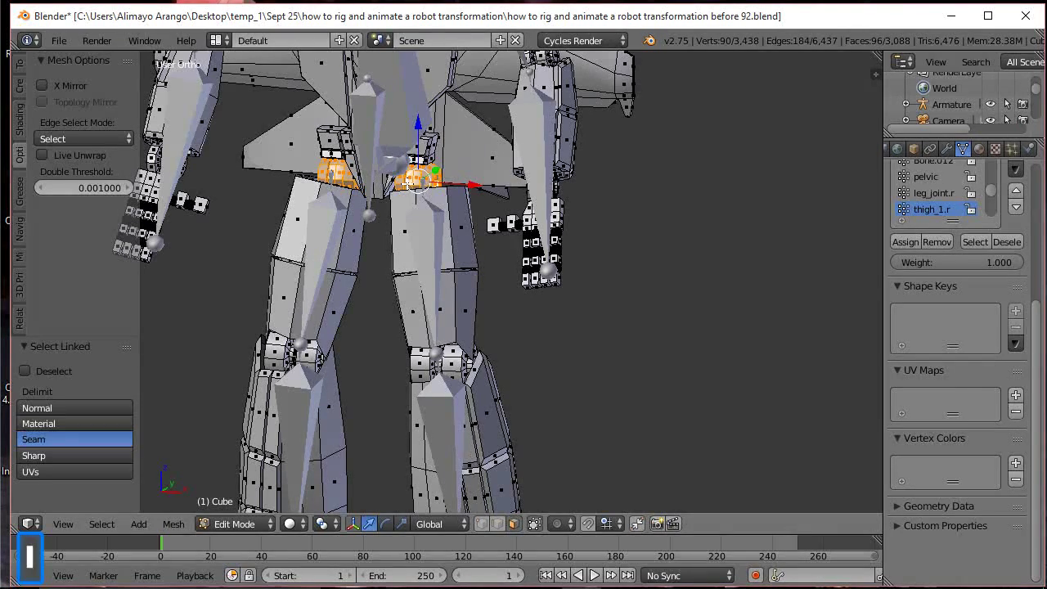
pyautogui.scroll(2, 417, 202)
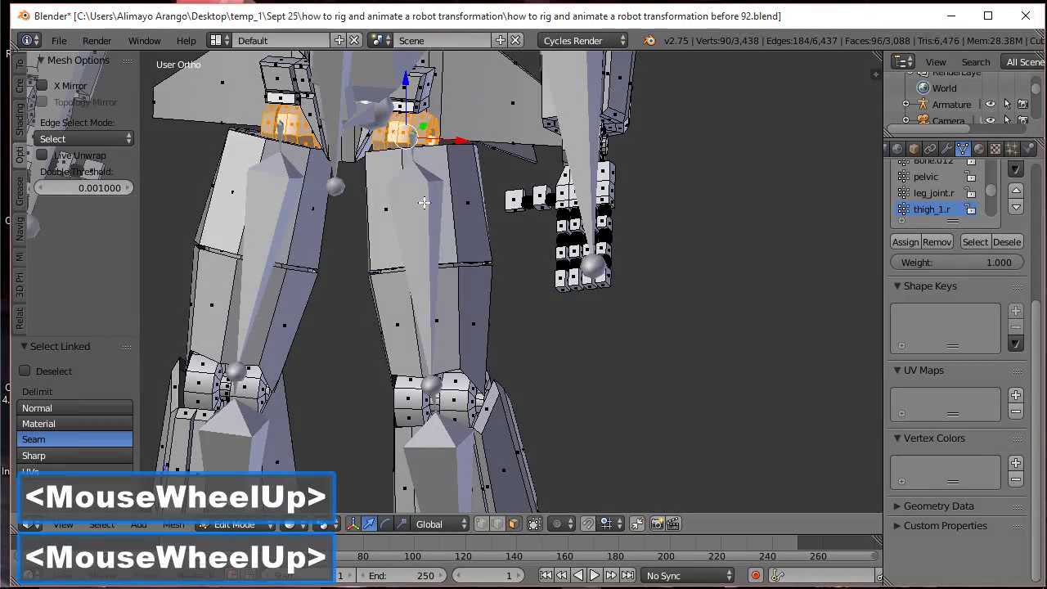
pyautogui.press('l')
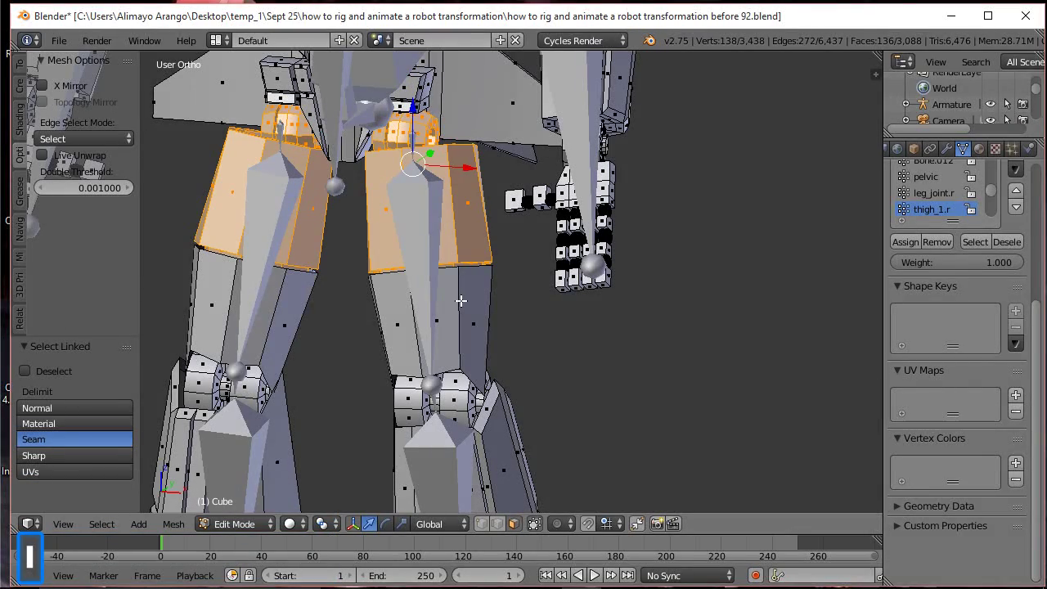
pyautogui.press('l')
pyautogui.moveTo(479, 239); pyautogui.dragTo(507, 245, button='middle')
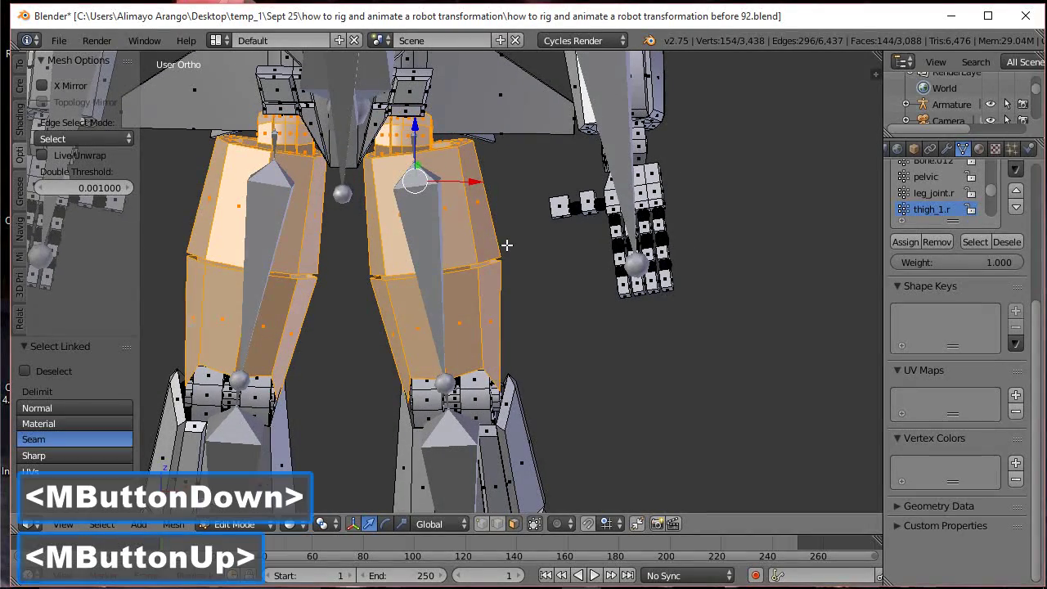
pyautogui.click(902, 243)
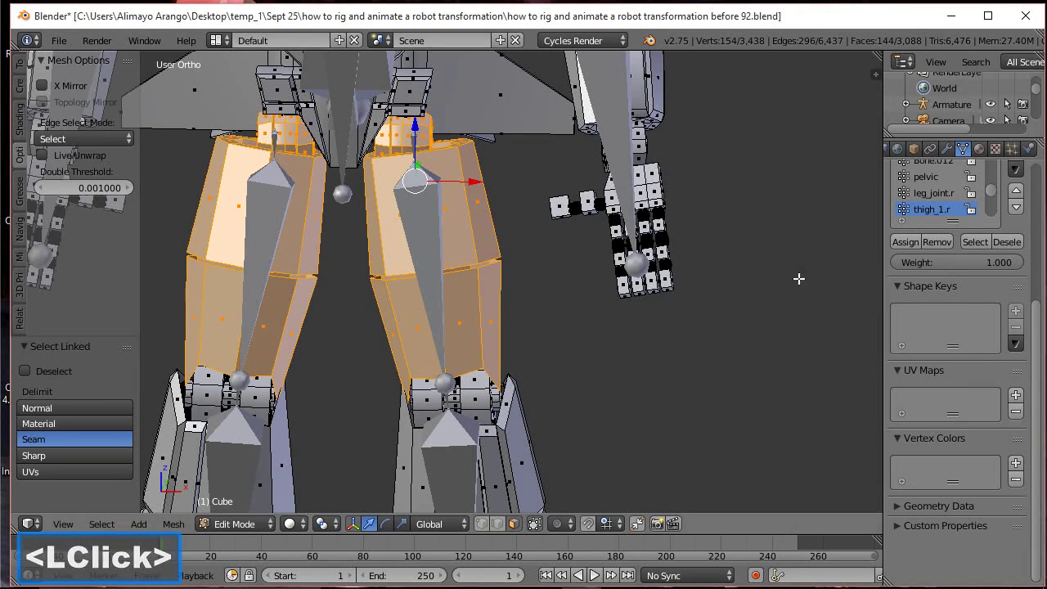
# Select the thigh_1.r bone in the armature and save the file as "how to rig and animate a robot transformation before 93.blend"
pyautogui.click(256, 524)
pyautogui.click(264, 507)
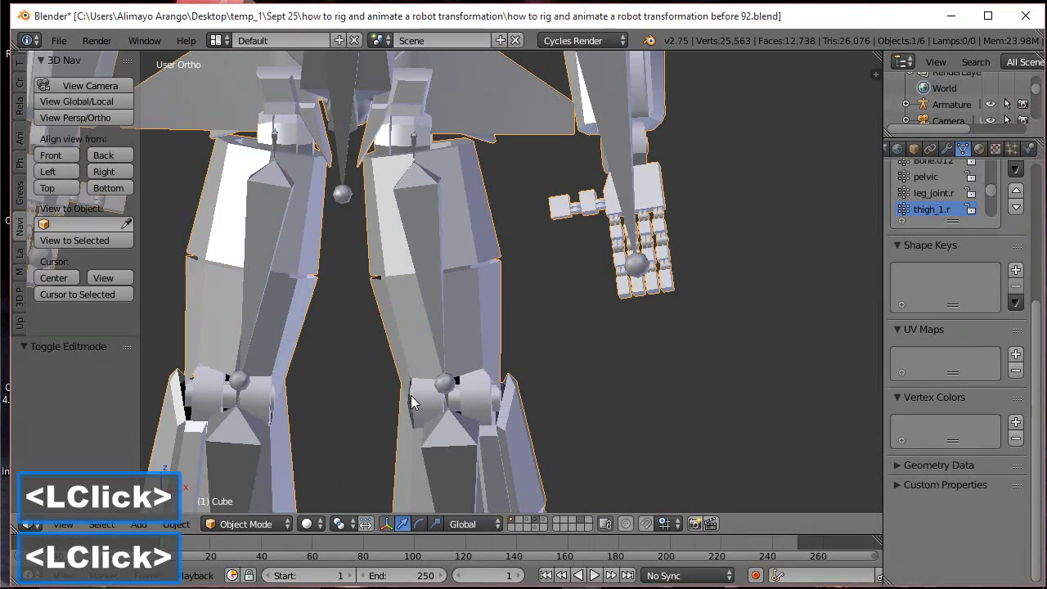
pyautogui.click(442, 340)
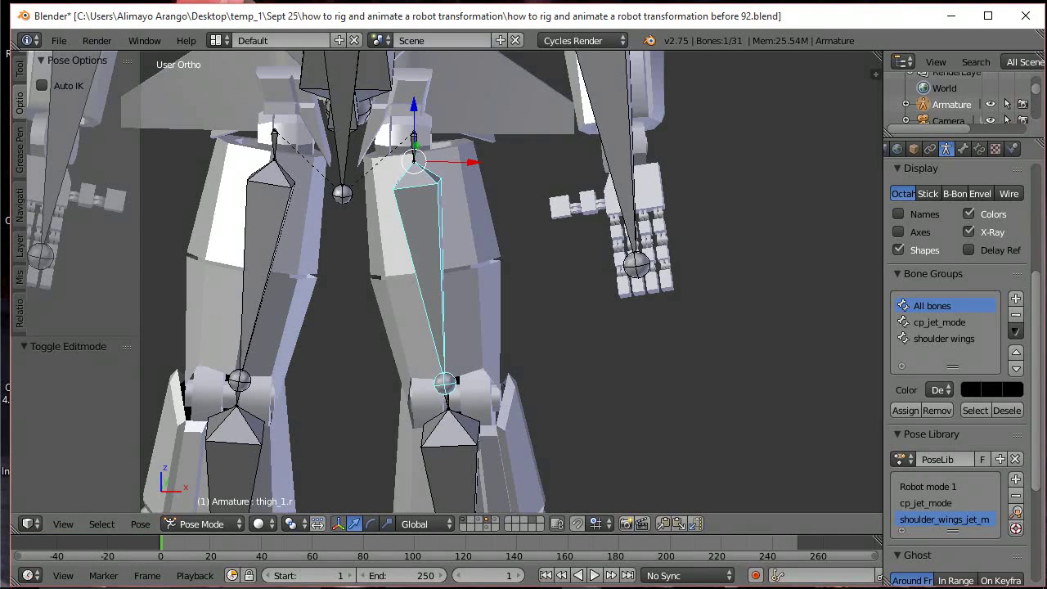
pyautogui.click(587, 264)
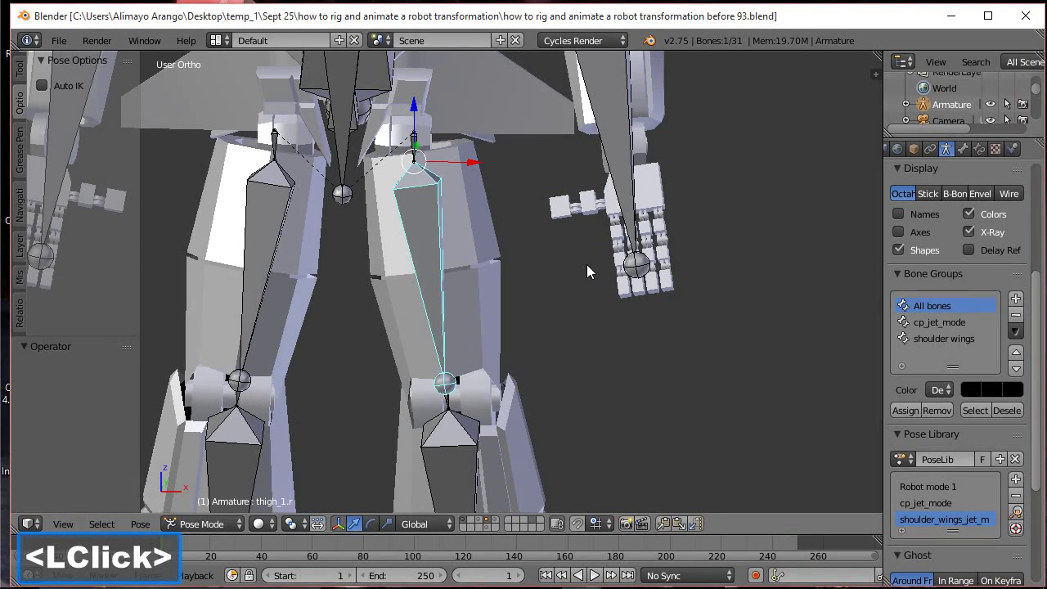
# Select the small knee.r bone, make its vertex group active on the robot mesh through Weight Paint mode, and enter Edit Mode
pyautogui.press('a')
pyautogui.scroll(3, 503, 345)
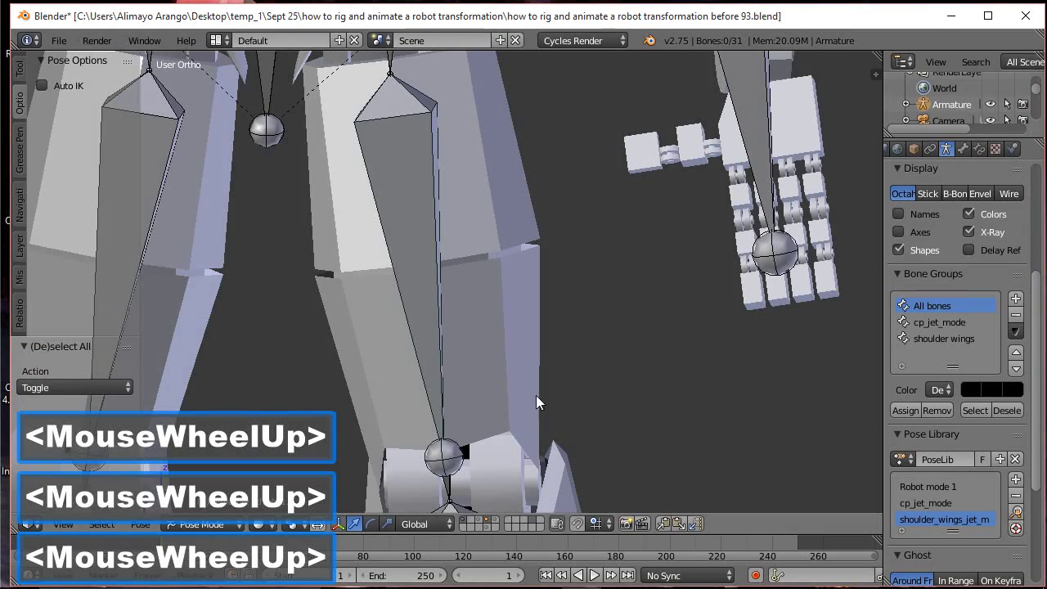
pyautogui.keyDown('shift'); pyautogui.moveTo(547, 420); pyautogui.dragTo(582, 204, button='middle'); pyautogui.keyUp('shift')
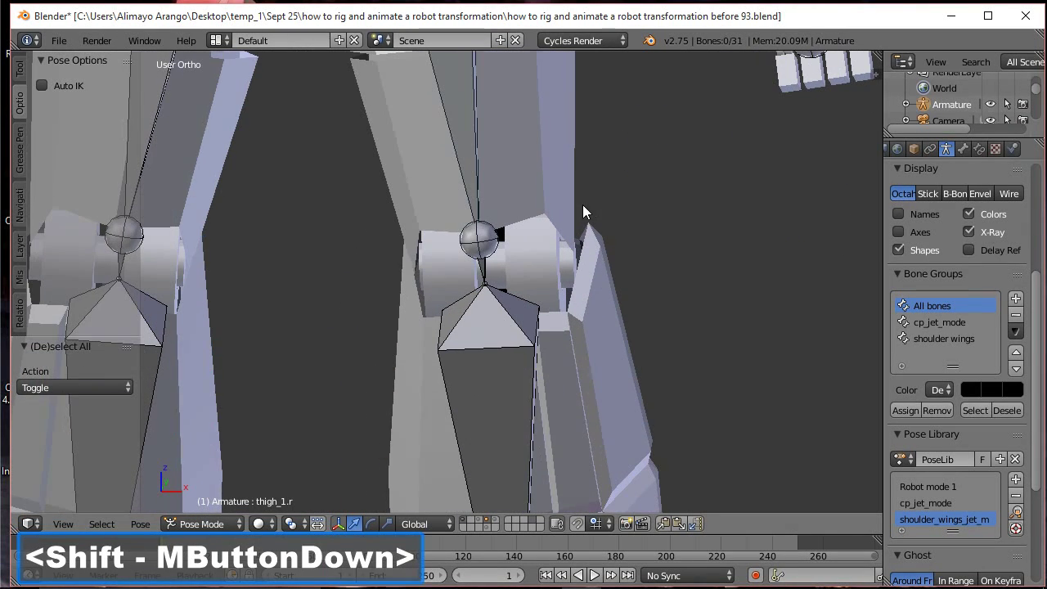
pyautogui.click(482, 276)
pyautogui.click(544, 268)
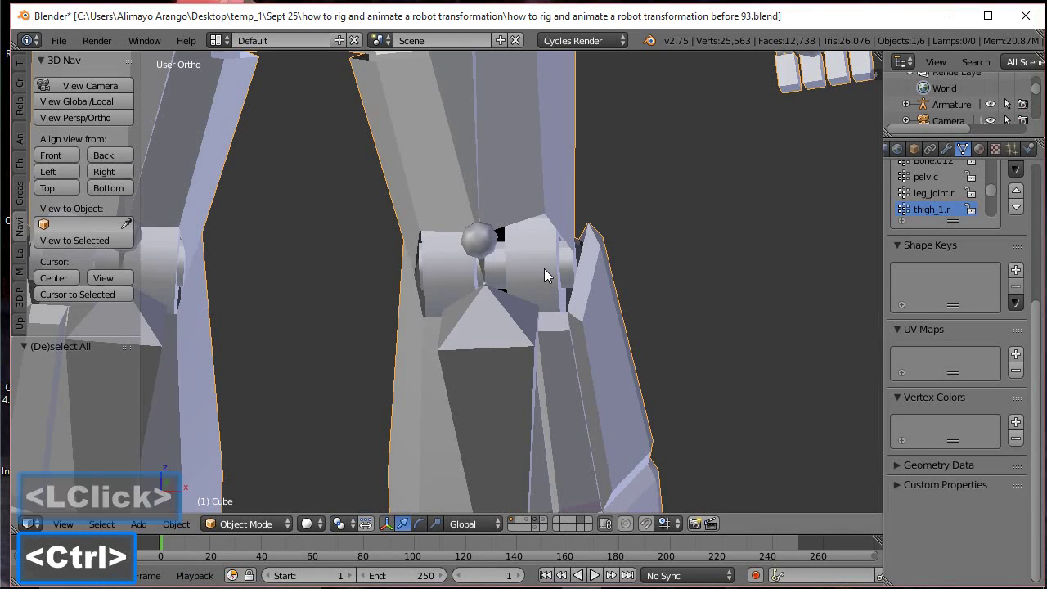
pyautogui.hotkey('ctrl', 'Tab')
pyautogui.click(247, 524)
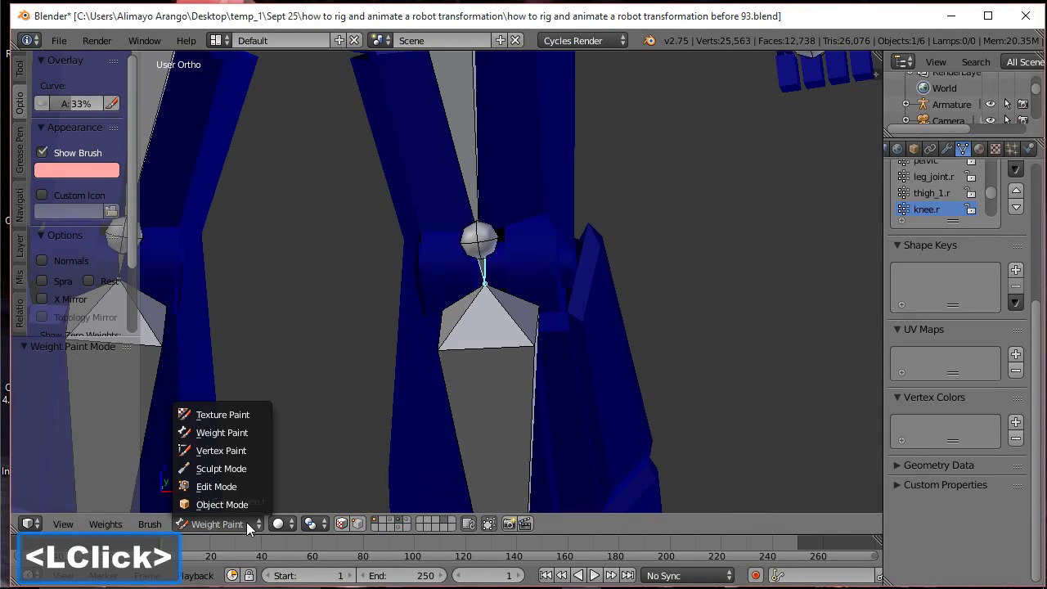
pyautogui.click(246, 488)
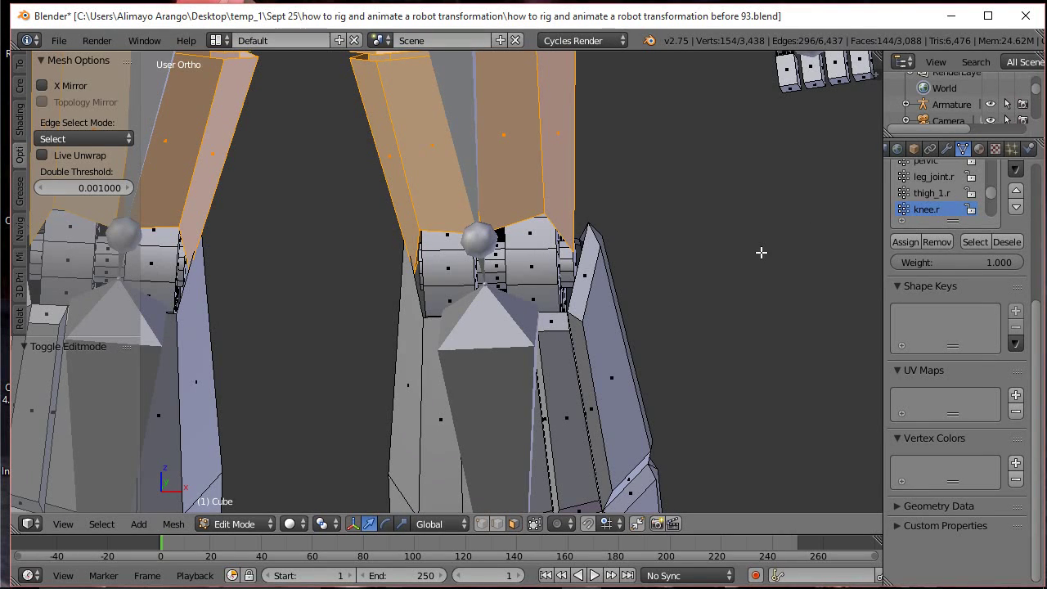
# Assign only the knee joint's linked parts to the knee.r vertex group and save as "how to rig and animate a robot transformation before 94.blend"
pyautogui.press('a')
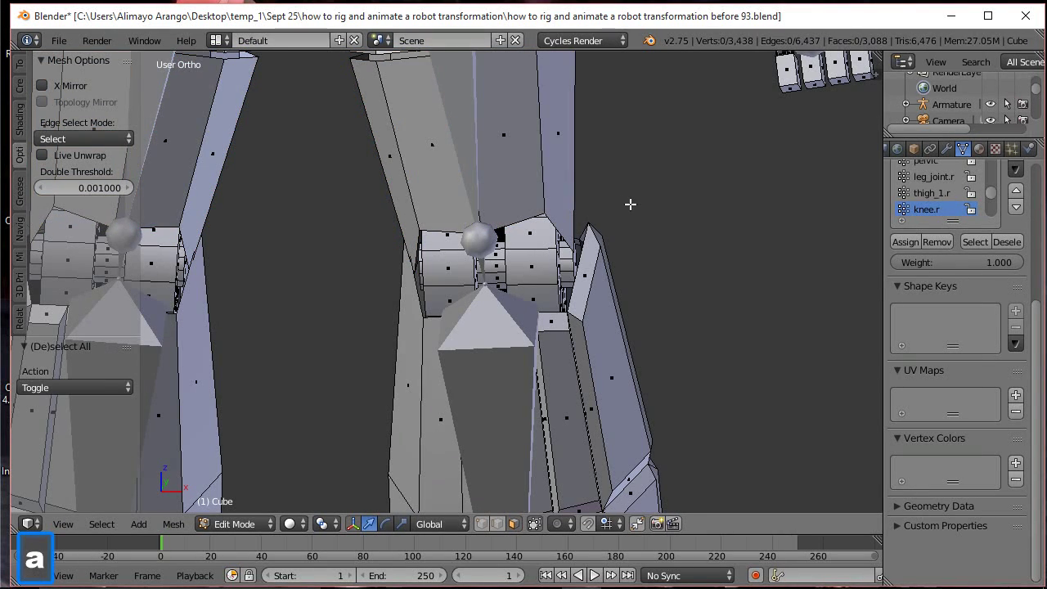
pyautogui.press('a')
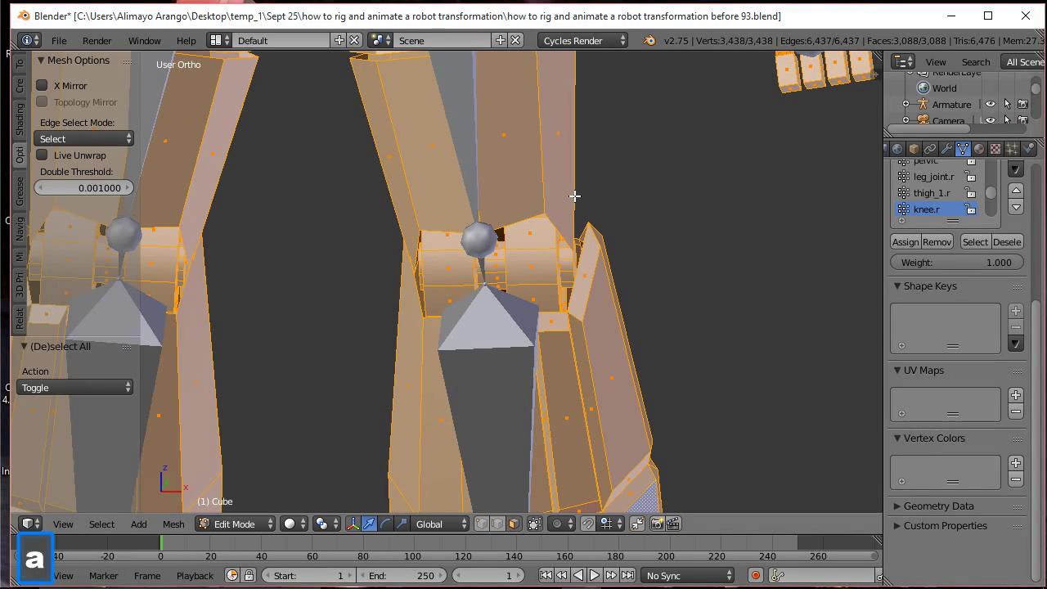
pyautogui.press('a')
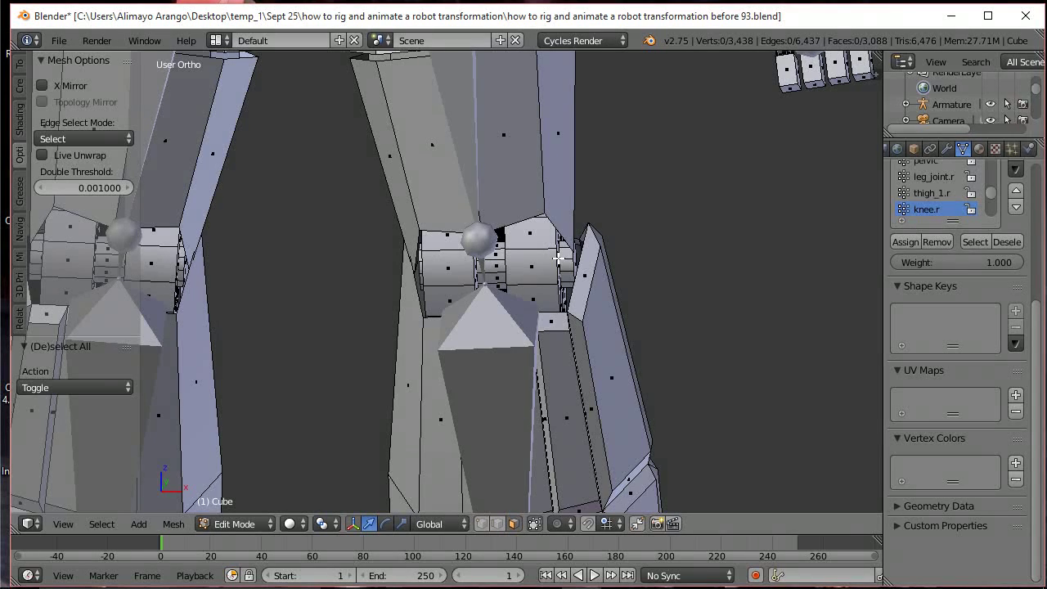
pyautogui.press('l')
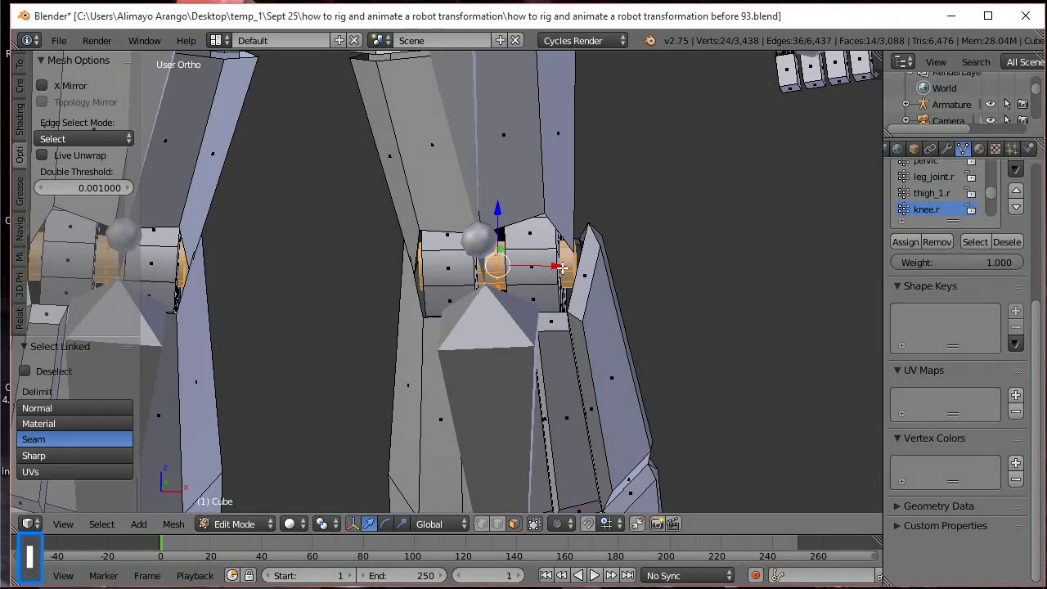
pyautogui.press('l')
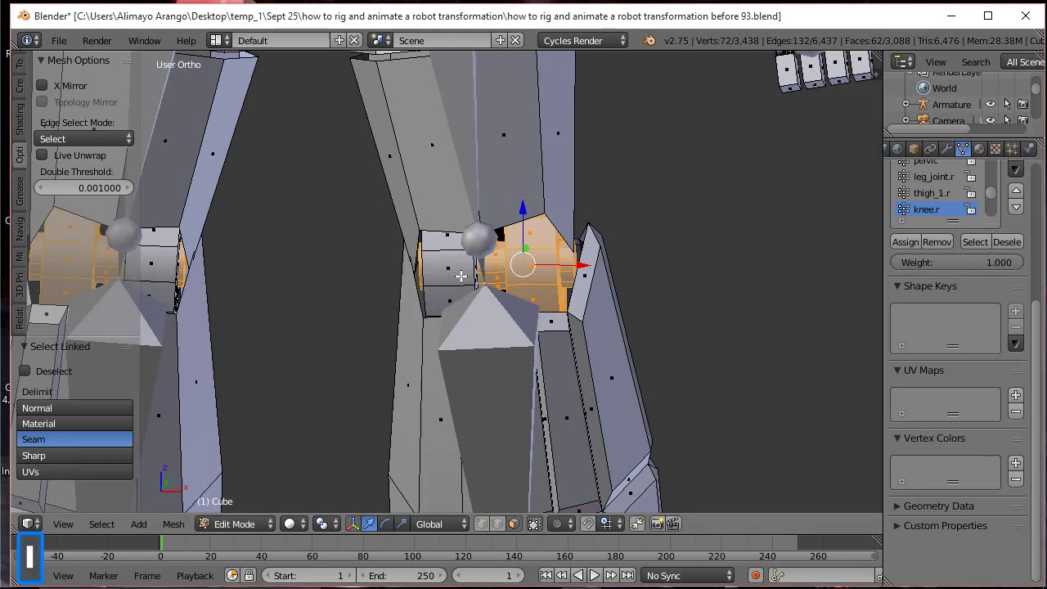
pyautogui.press('l')
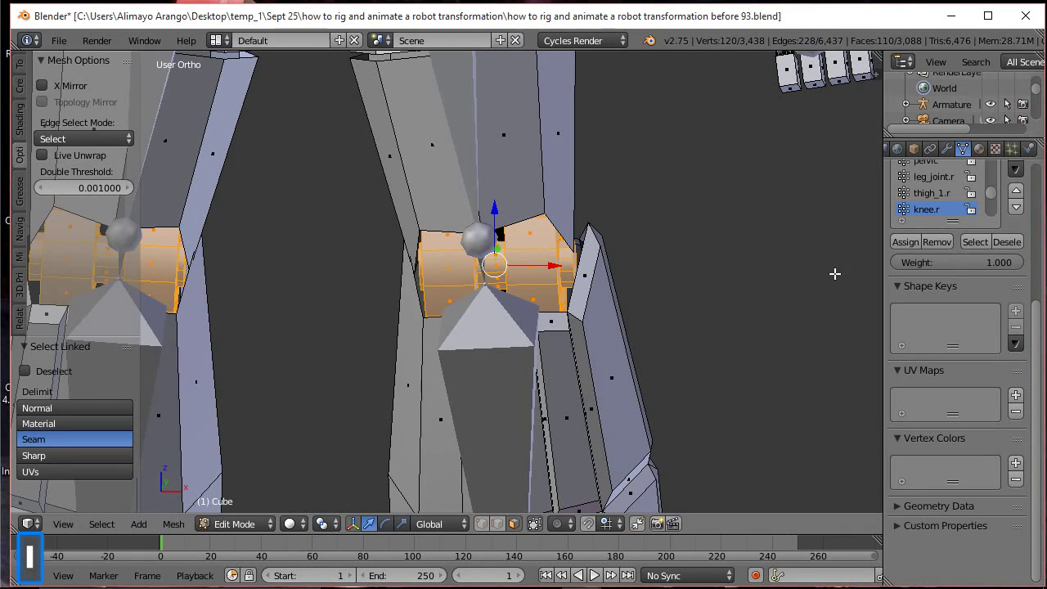
pyautogui.click(900, 243)
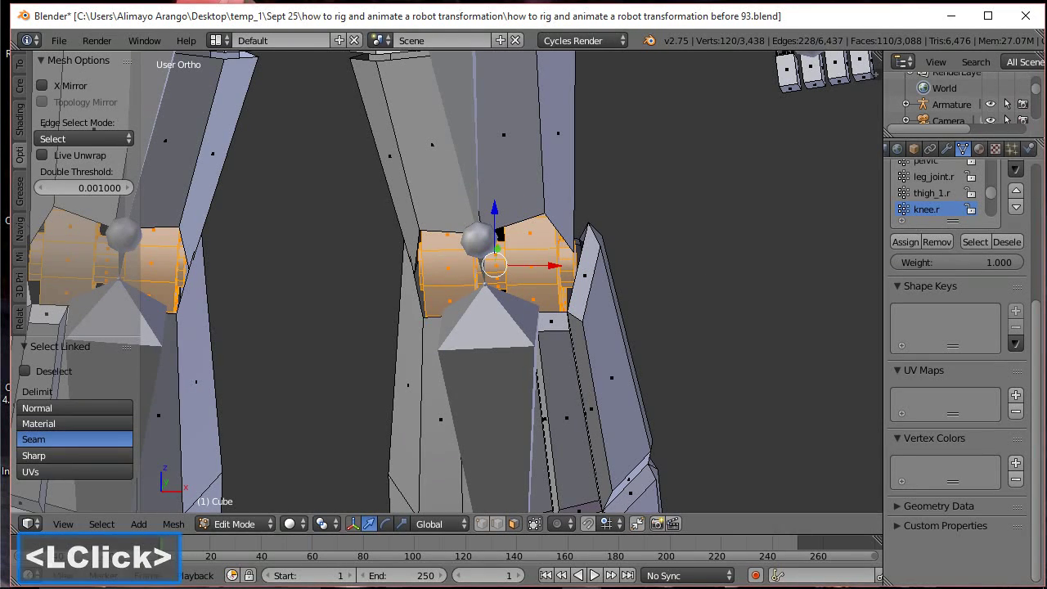
pyautogui.hotkey('ctrl', 'alt', 's')
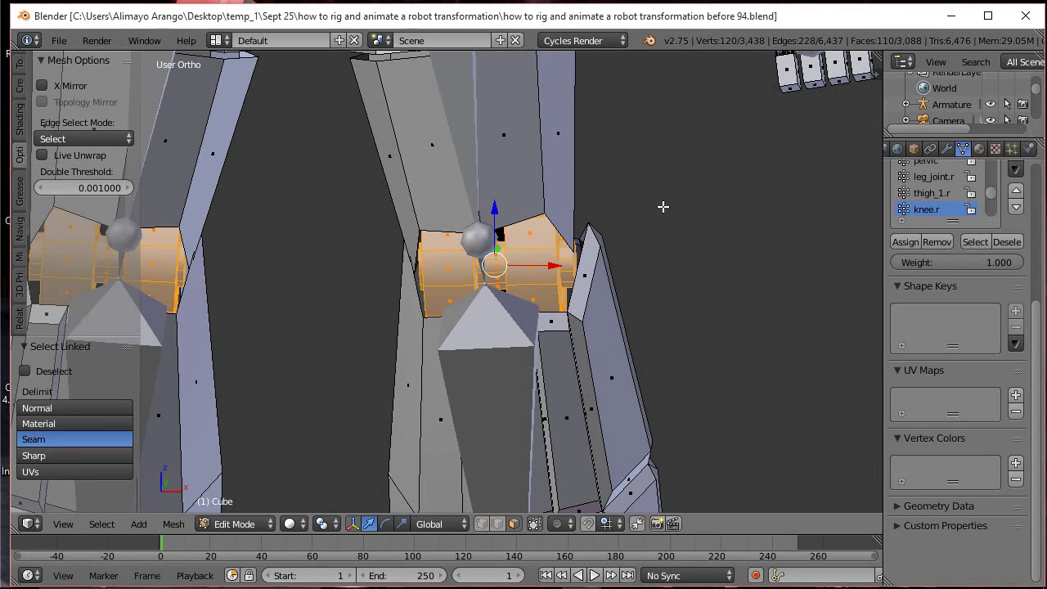
# Deselect the knee joint's faces, return the mesh to Object Mode and select the shin.r bone in the armature
pyautogui.press('a')
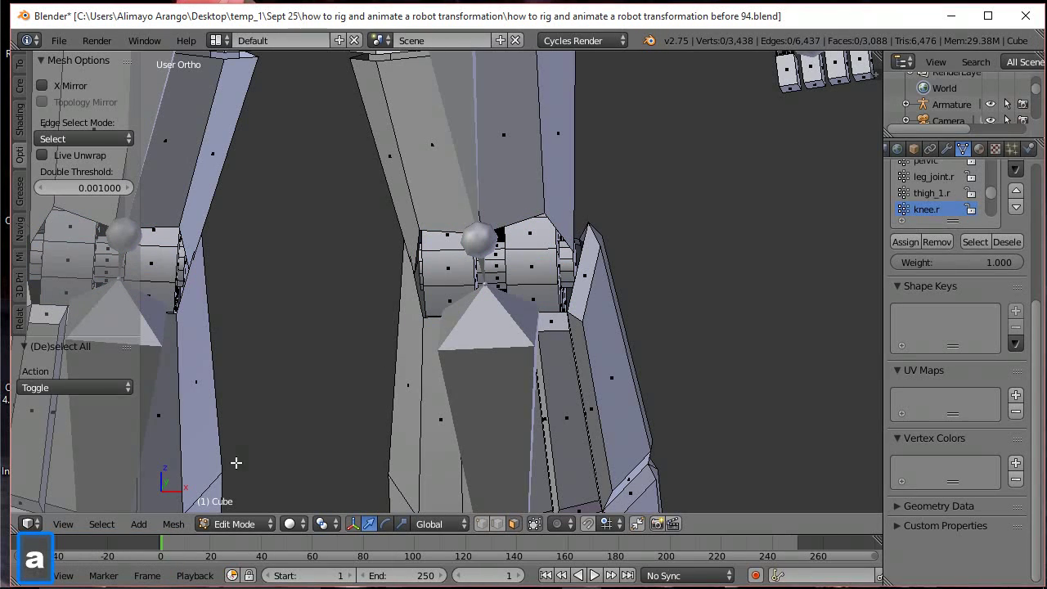
pyautogui.click(260, 525)
pyautogui.click(254, 504)
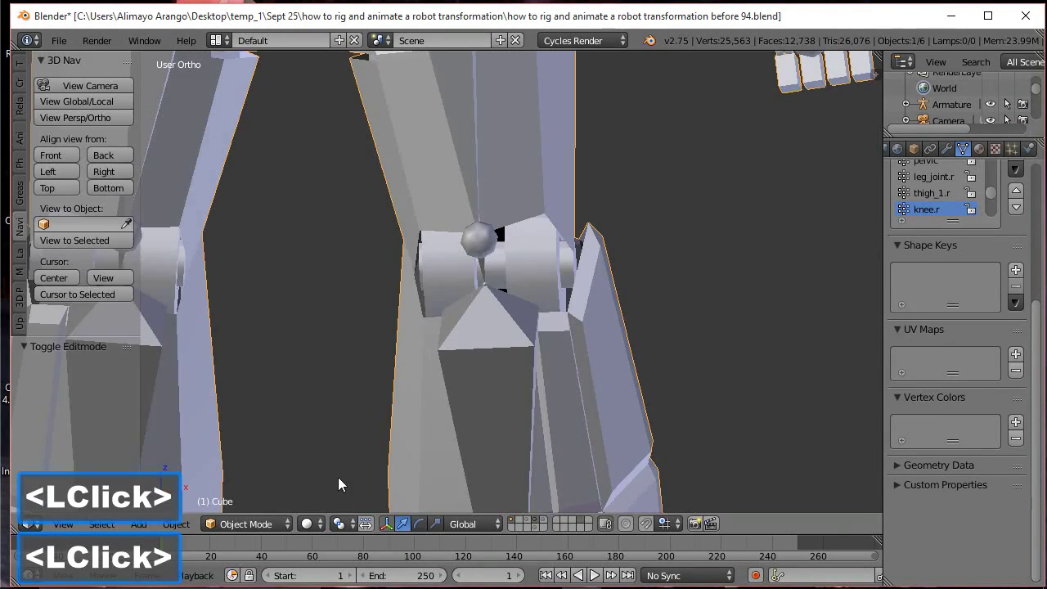
pyautogui.click(494, 388)
pyautogui.scroll(-1, 494, 388)
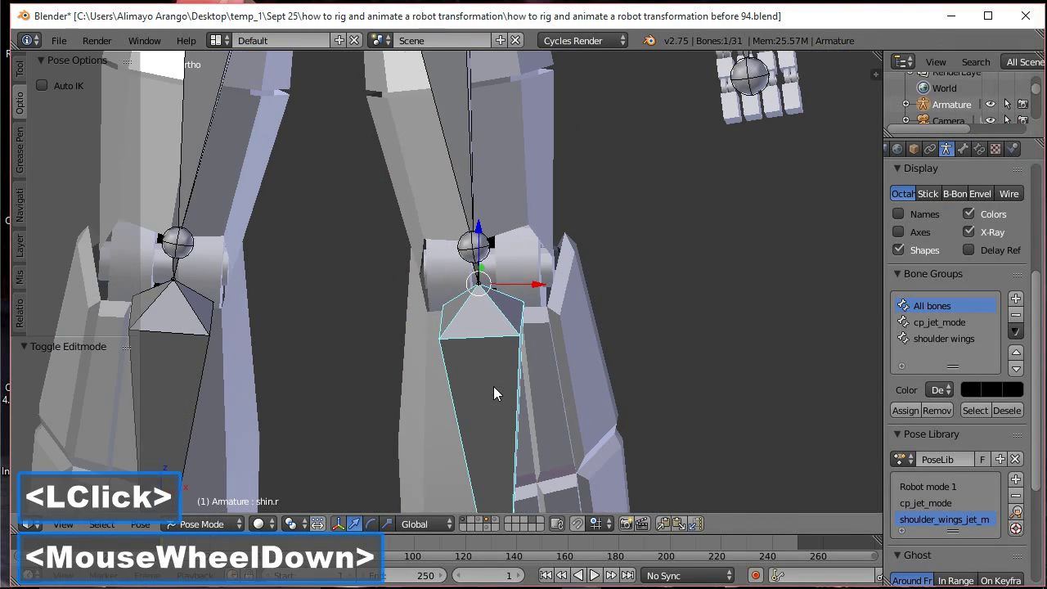
pyautogui.scroll(-1, 494, 388)
pyautogui.scroll(-1, 494, 388)
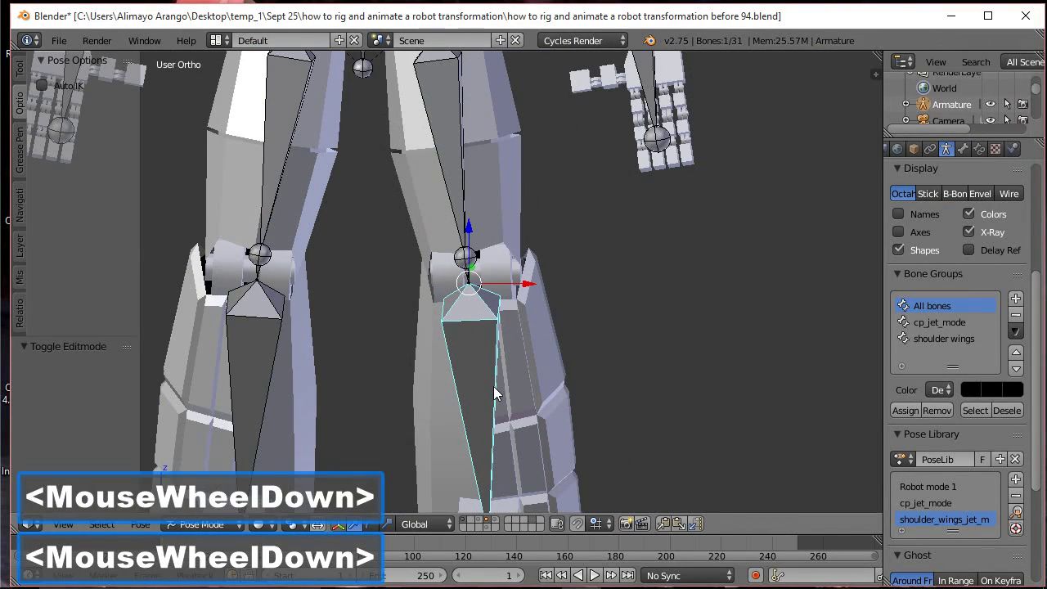
pyautogui.click(529, 396)
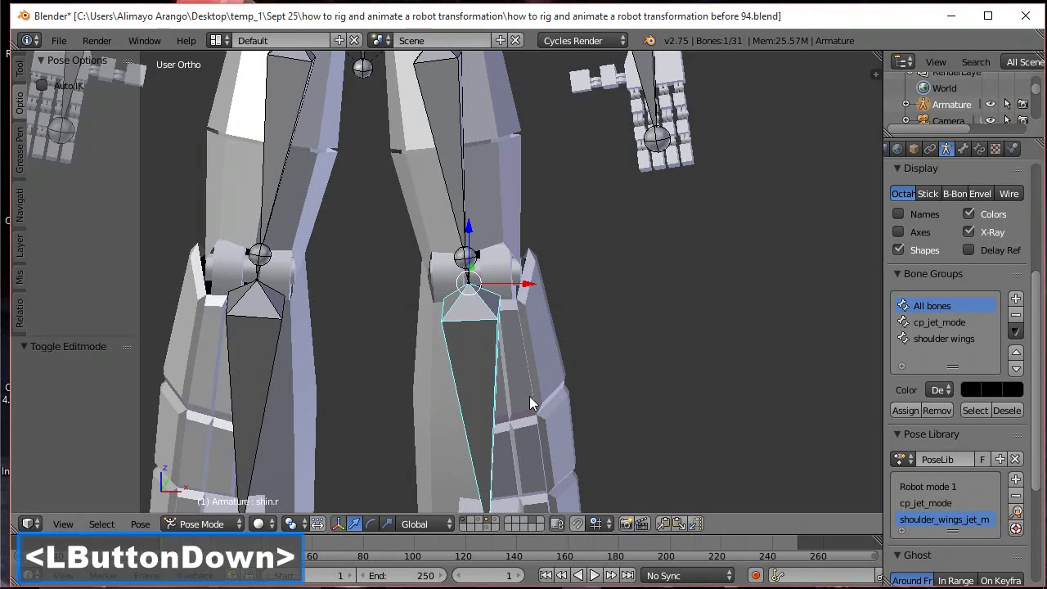
pyautogui.click(545, 397)
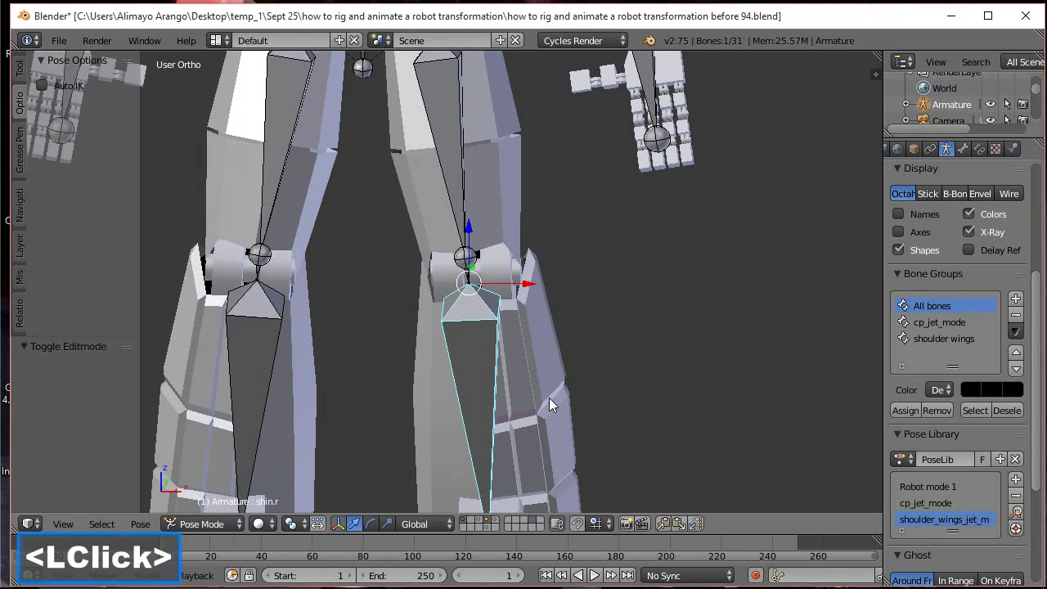
pyautogui.click(573, 398)
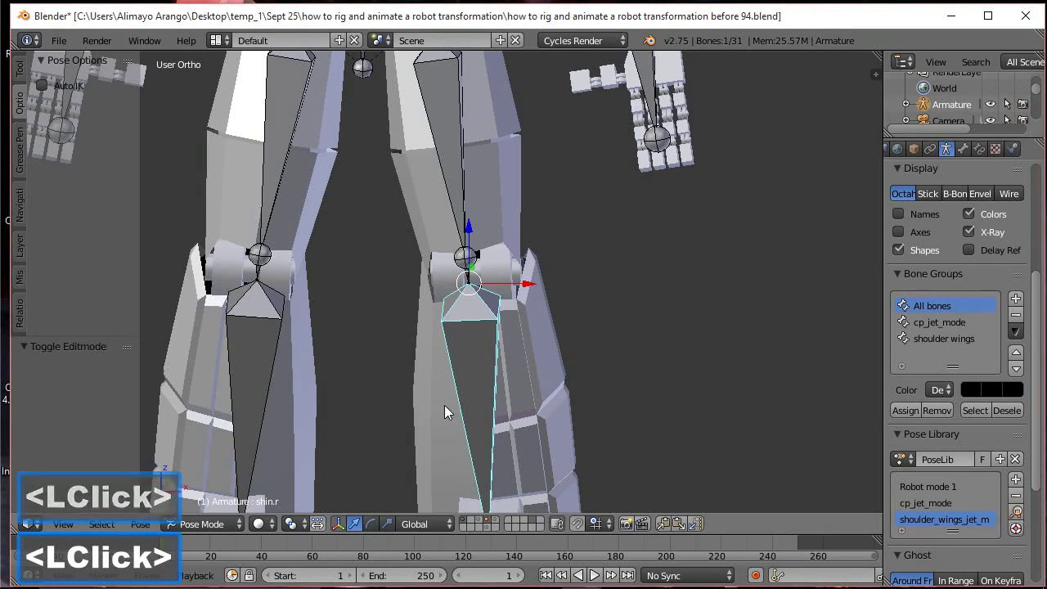
# Select the robot mesh, make the shin.r vertex group active through Weight Paint mode, and enter Edit Mode
pyautogui.moveTo(618, 395); pyautogui.dragTo(548, 384, button='middle')
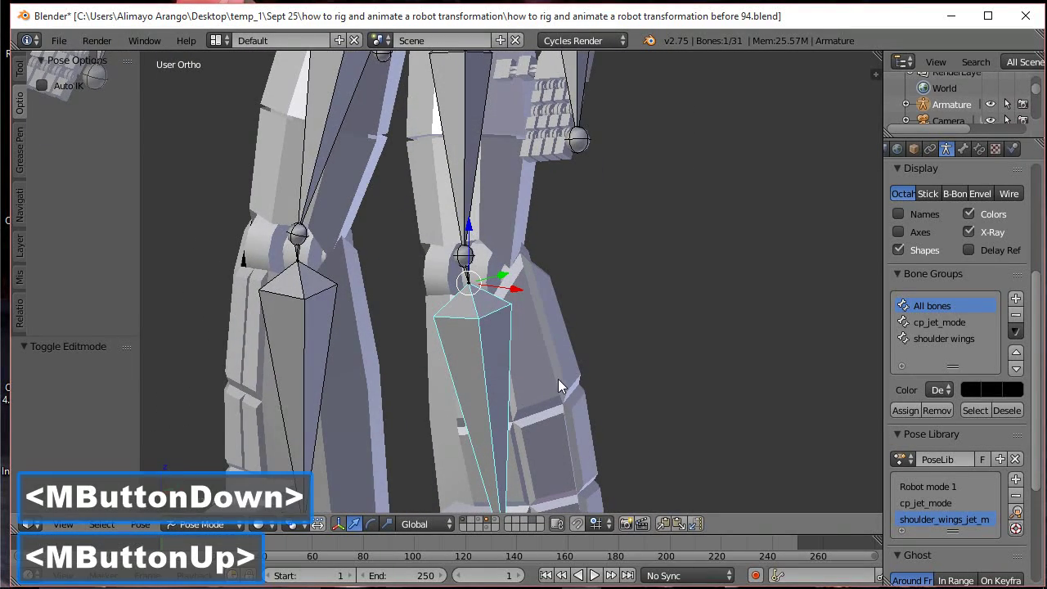
pyautogui.click(560, 377)
pyautogui.click(584, 406)
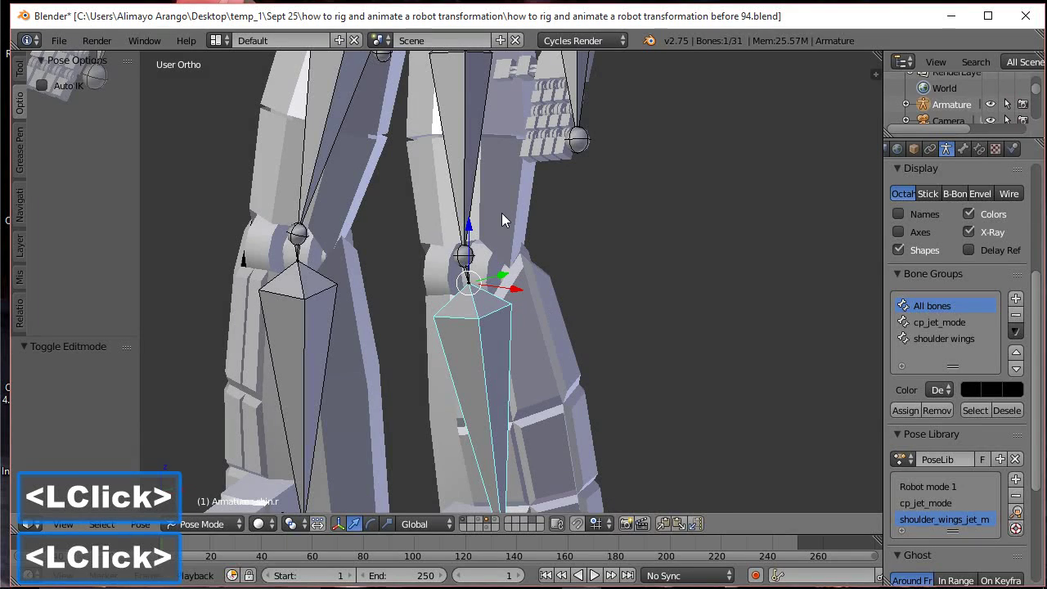
pyautogui.click(501, 206)
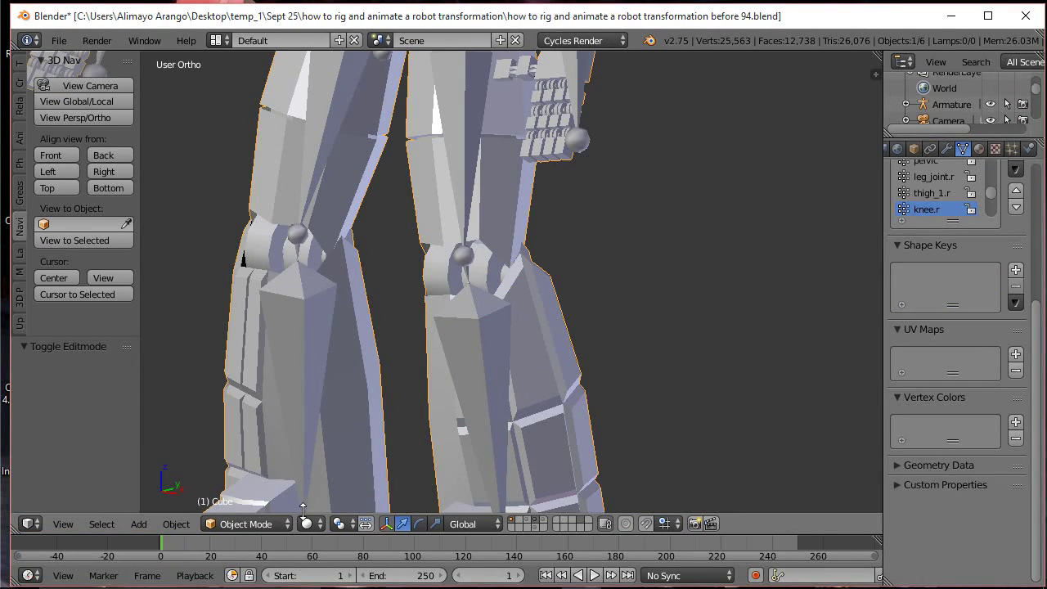
pyautogui.hotkey('ctrl', 'Tab')
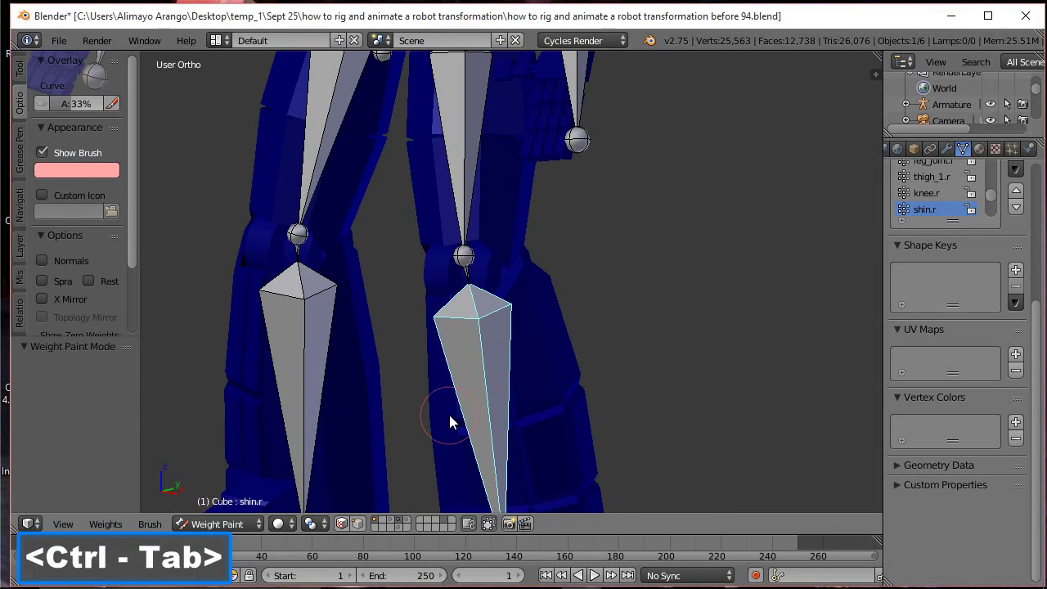
pyautogui.click(240, 524)
pyautogui.click(241, 486)
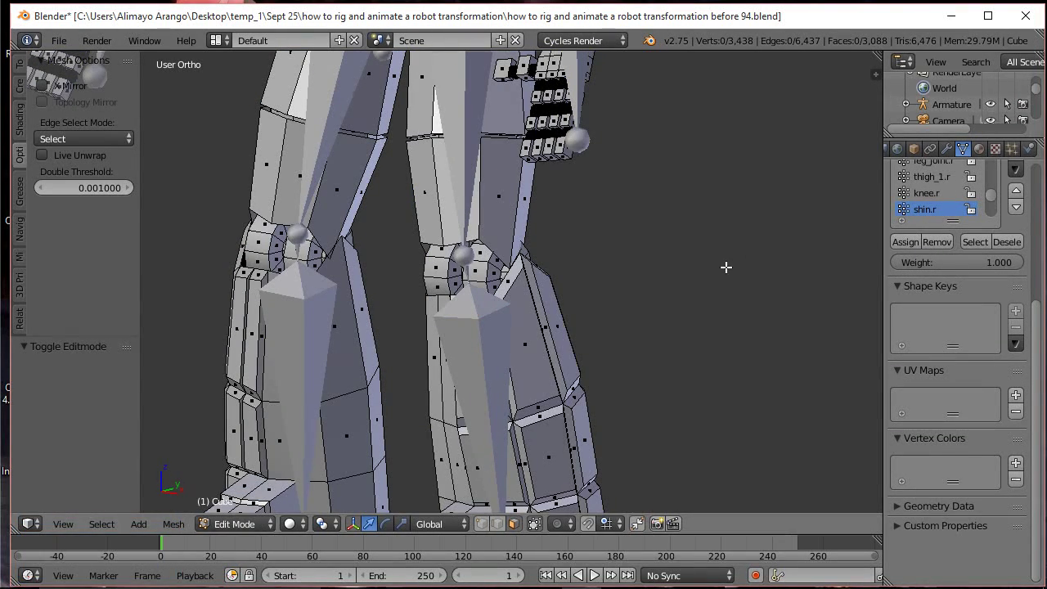
# Assign only the linked lower-leg parts to the shin.r vertex group and save as "how to rig and animate a robot transformation before 95.blend"
pyautogui.press('a')
pyautogui.press('a')
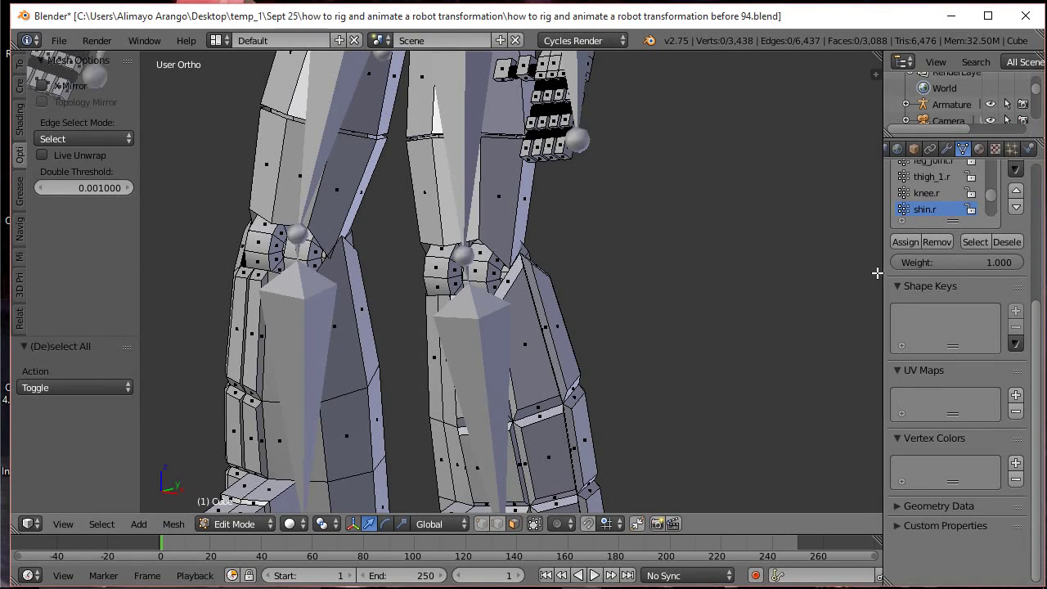
pyautogui.press('l')
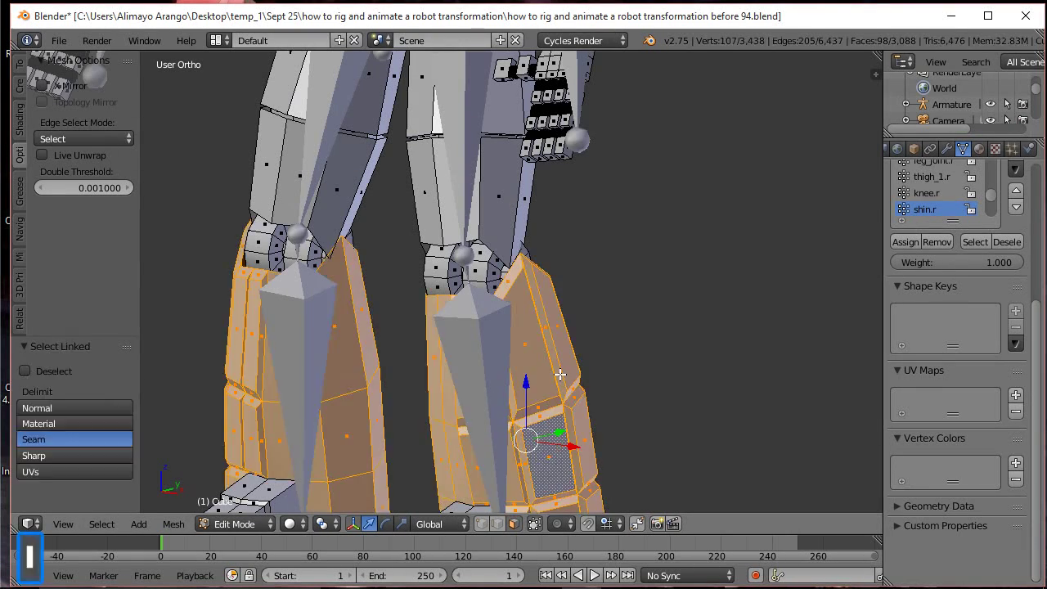
pyautogui.scroll(-2, 561, 370)
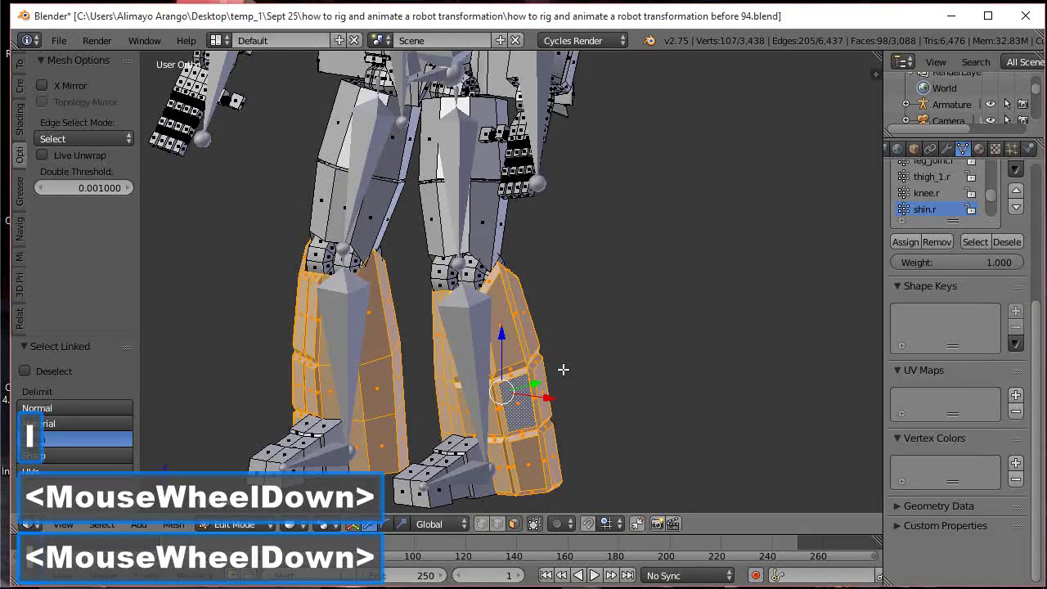
pyautogui.click(907, 244)
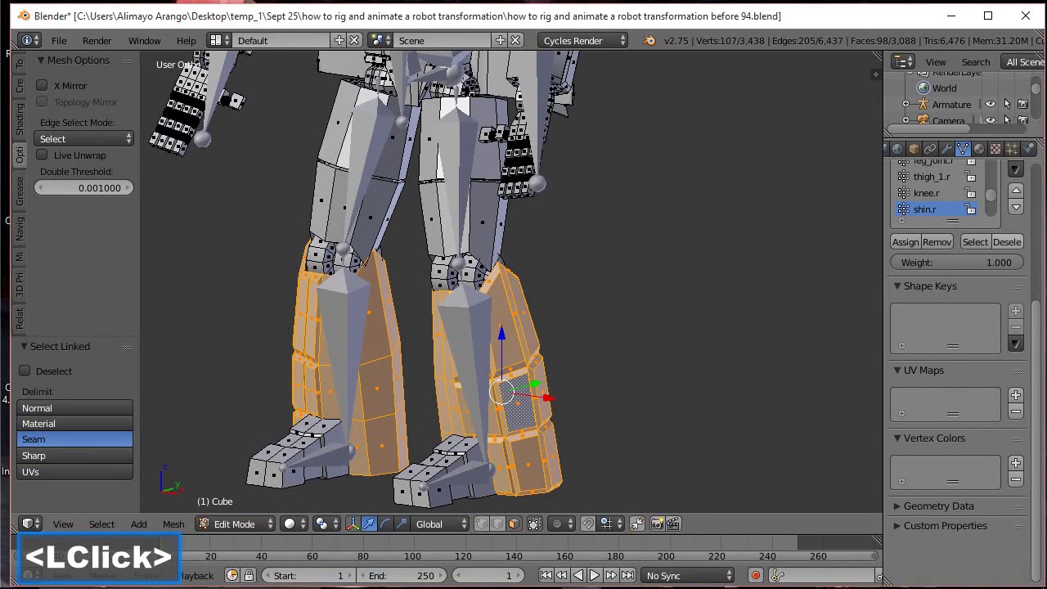
pyautogui.hotkey('ctrl', 'alt', 's')
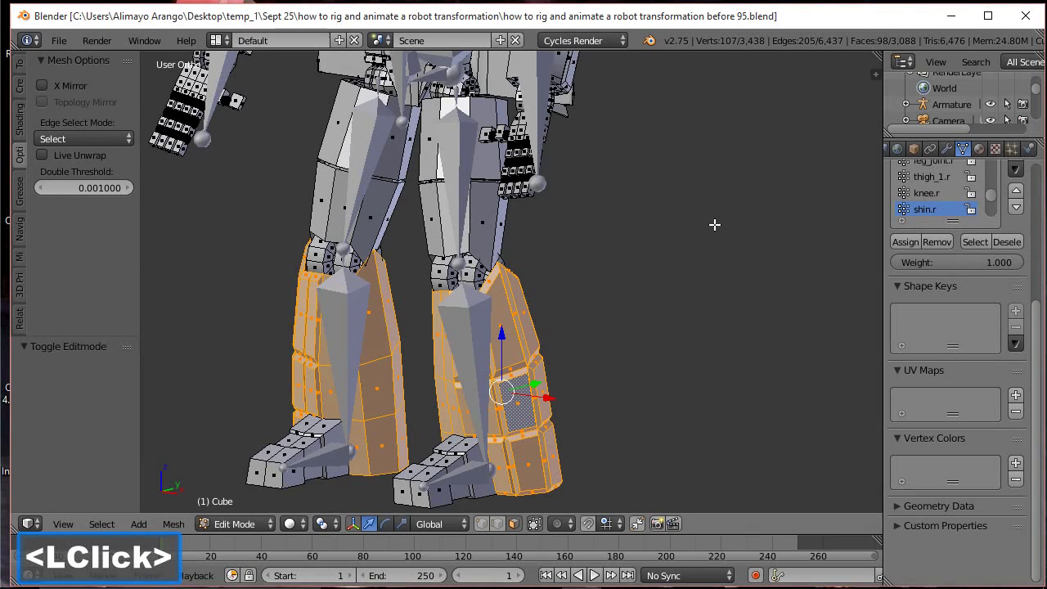
# Deselect the lower-leg parts, leave Edit Mode and select the foot.r bone in the armature
pyautogui.press('a')
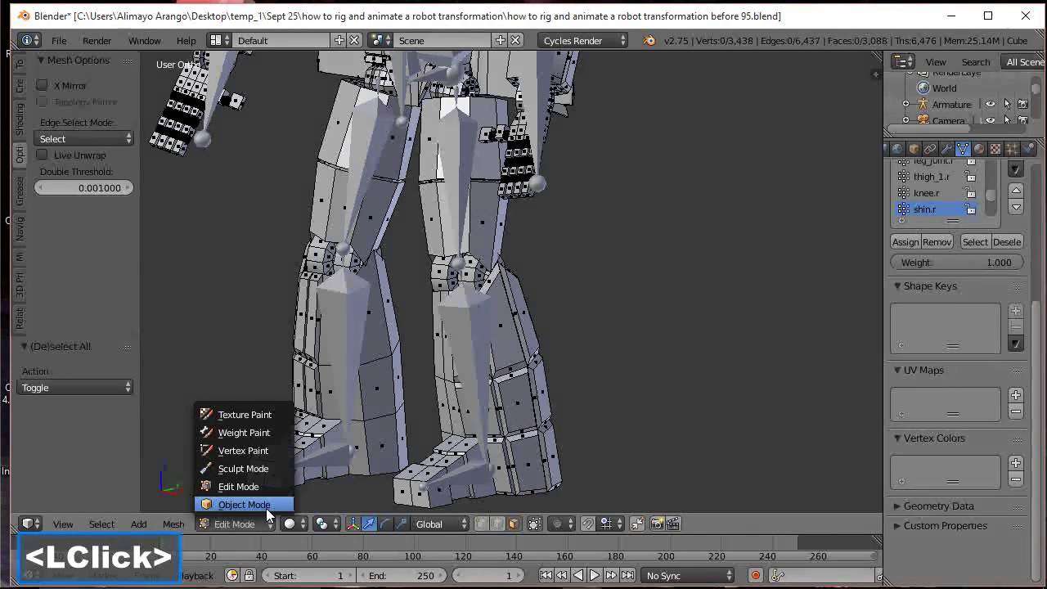
pyautogui.click(265, 506)
pyautogui.click(462, 480)
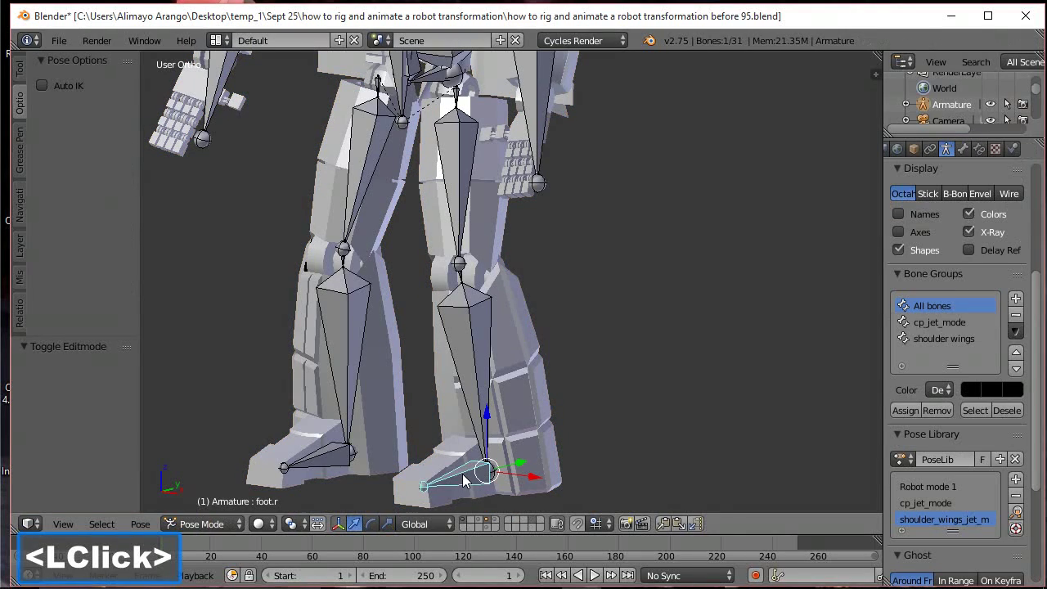
# Select the robot mesh, make the foot.r vertex group active through Weight Paint mode, and enter Edit Mode
pyautogui.click(533, 419)
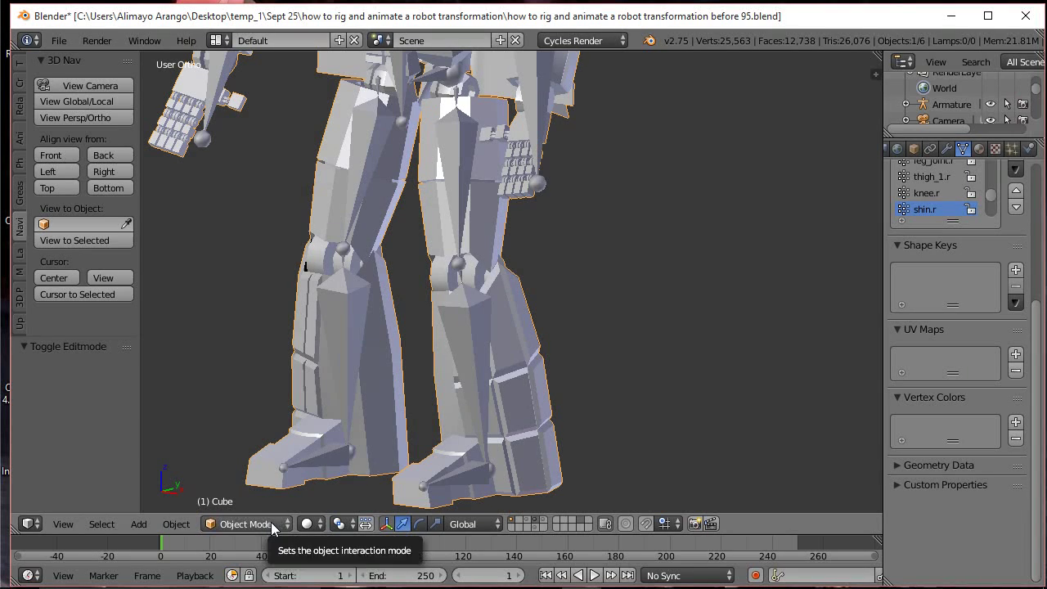
pyautogui.press('ctrl')
pyautogui.hotkey('ctrl', 'Tab')
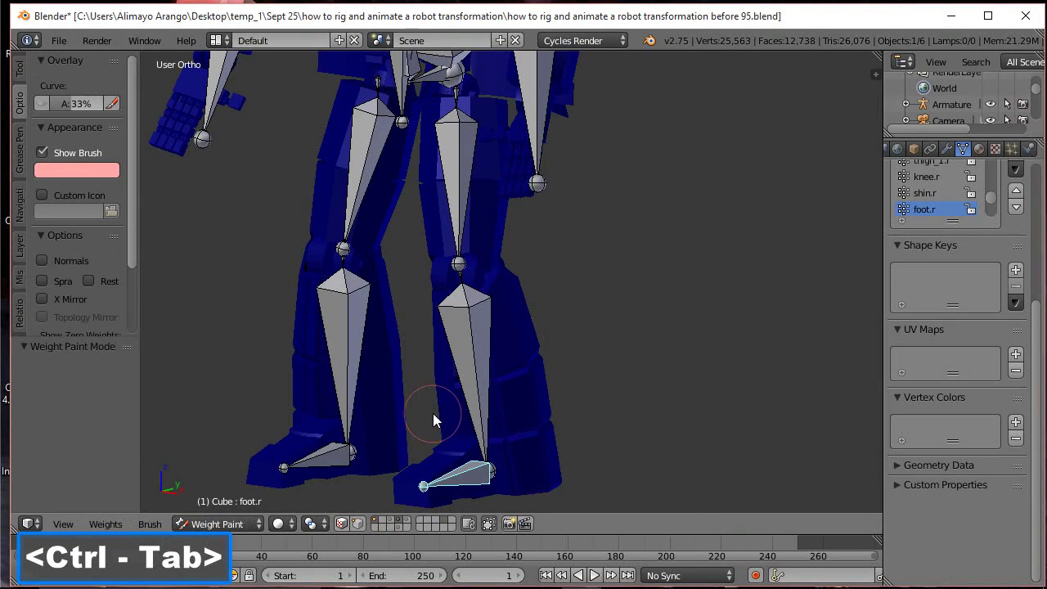
pyautogui.click(250, 527)
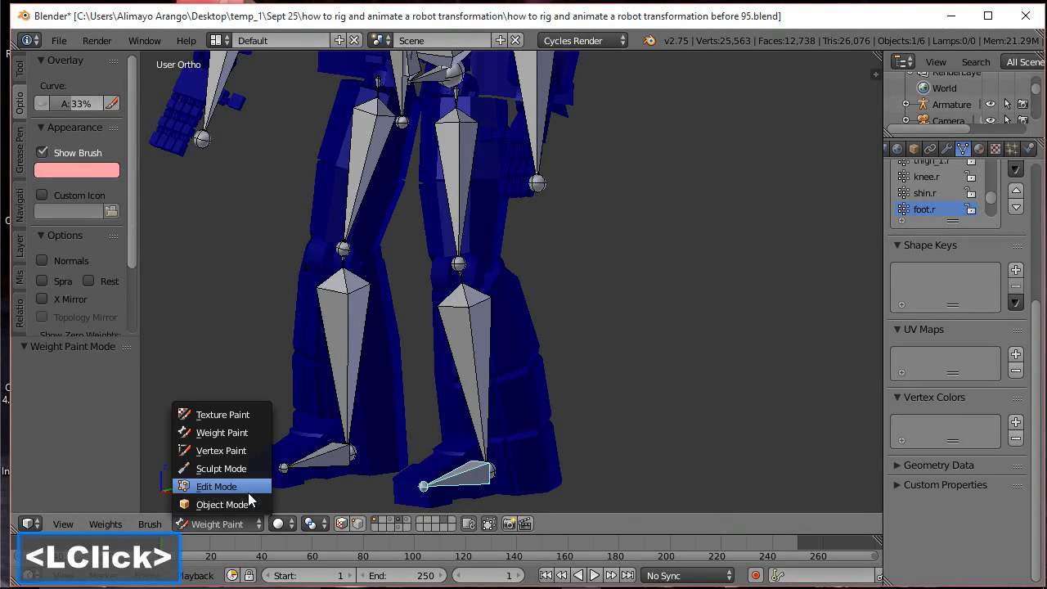
pyautogui.click(248, 490)
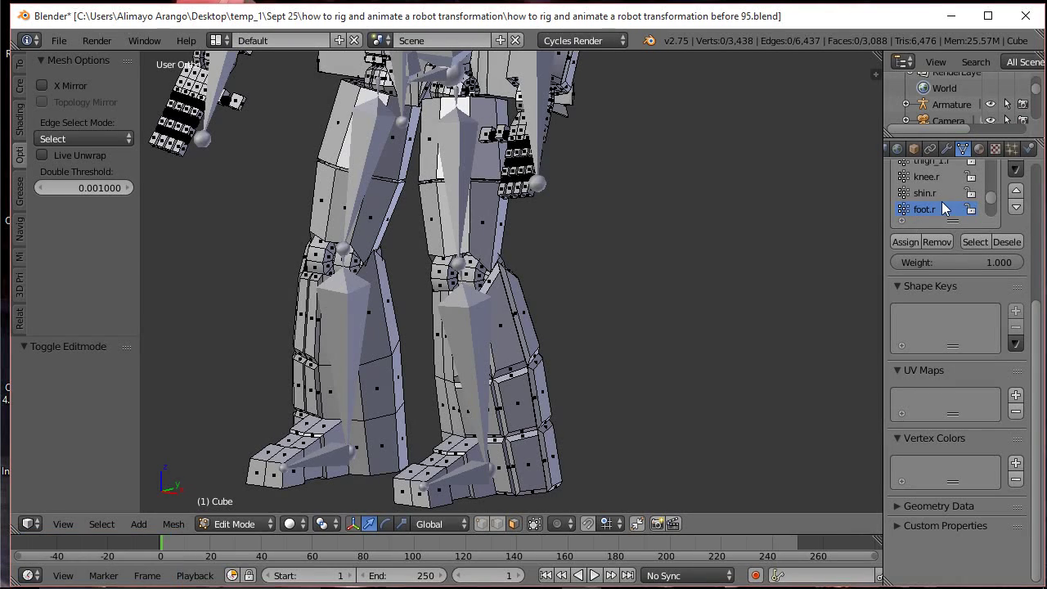
# Assign only the linked heel and toe parts to the foot.r vertex group and save as "how to rig and animate a robot transformation before 96.blend"
pyautogui.press('a')
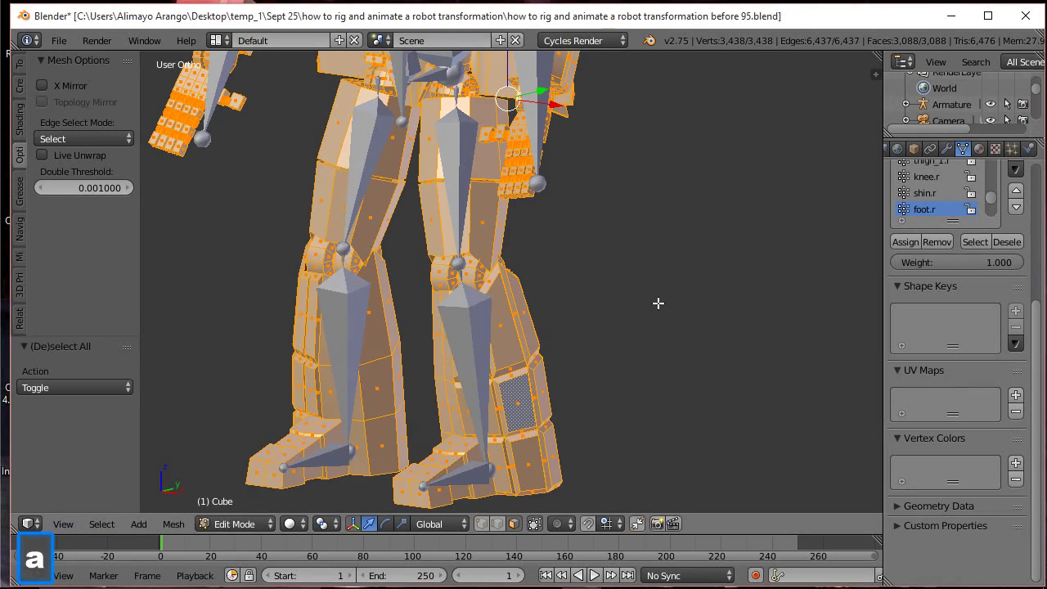
pyautogui.press('a')
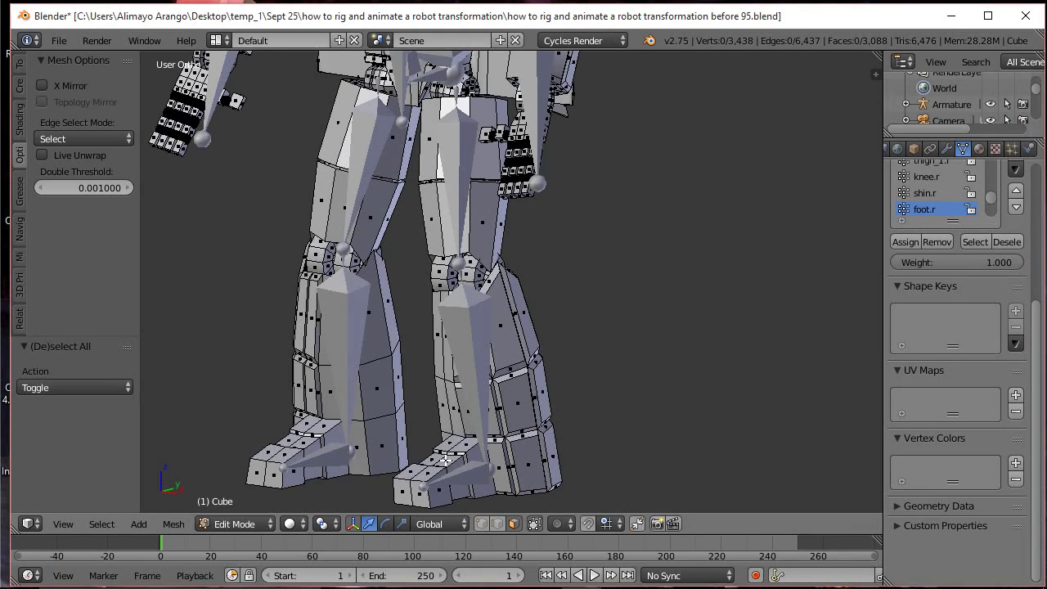
pyautogui.press('l')
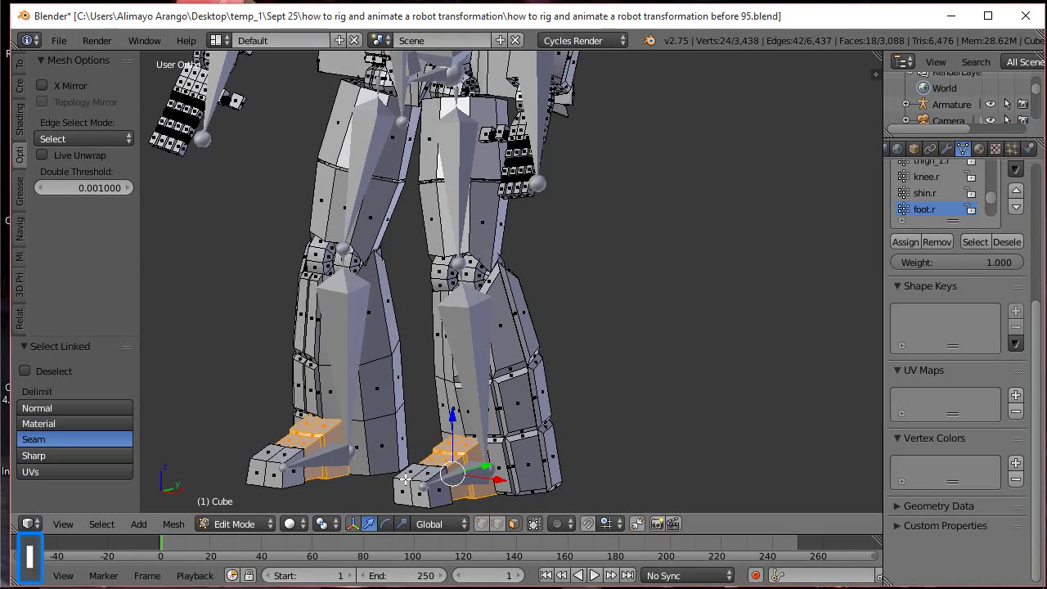
pyautogui.hotkey('ctrl', 'l')
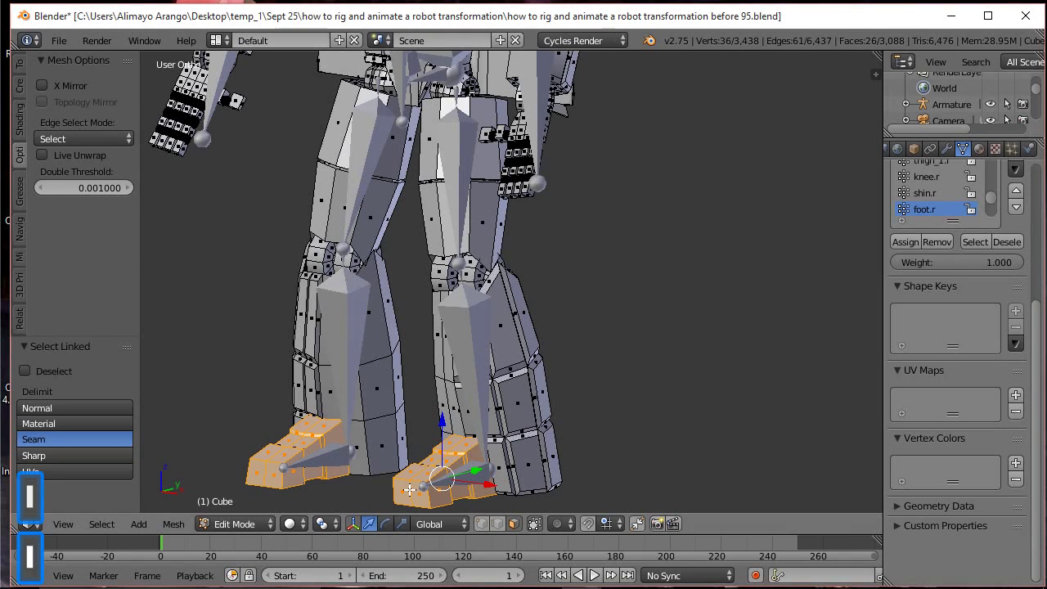
pyautogui.click(913, 247)
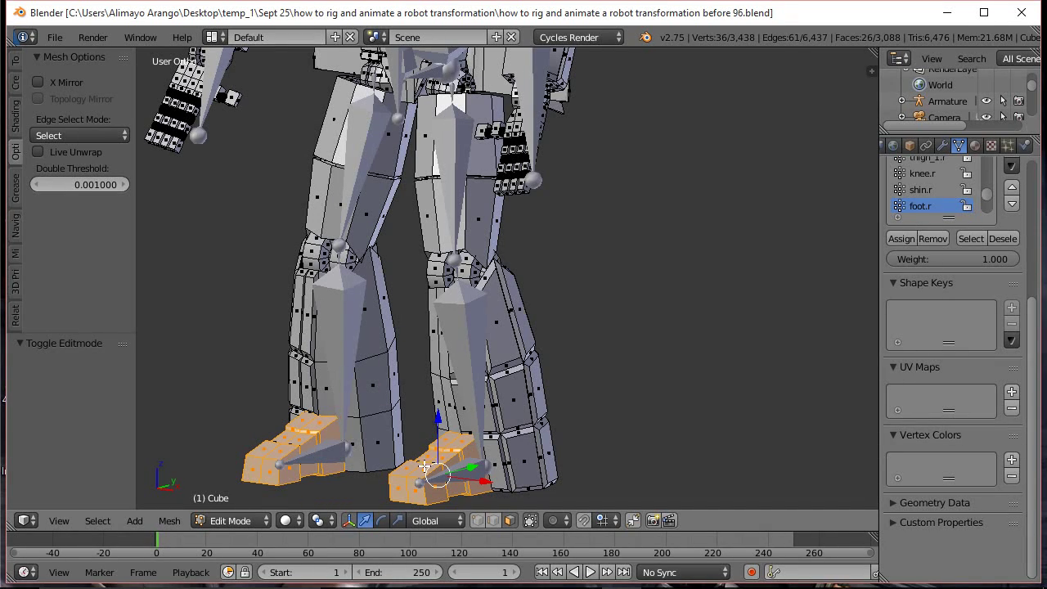
# Hide the selected foot parts and assign the linked inner piece at the toe to the foot.r vertex group
pyautogui.press('h')
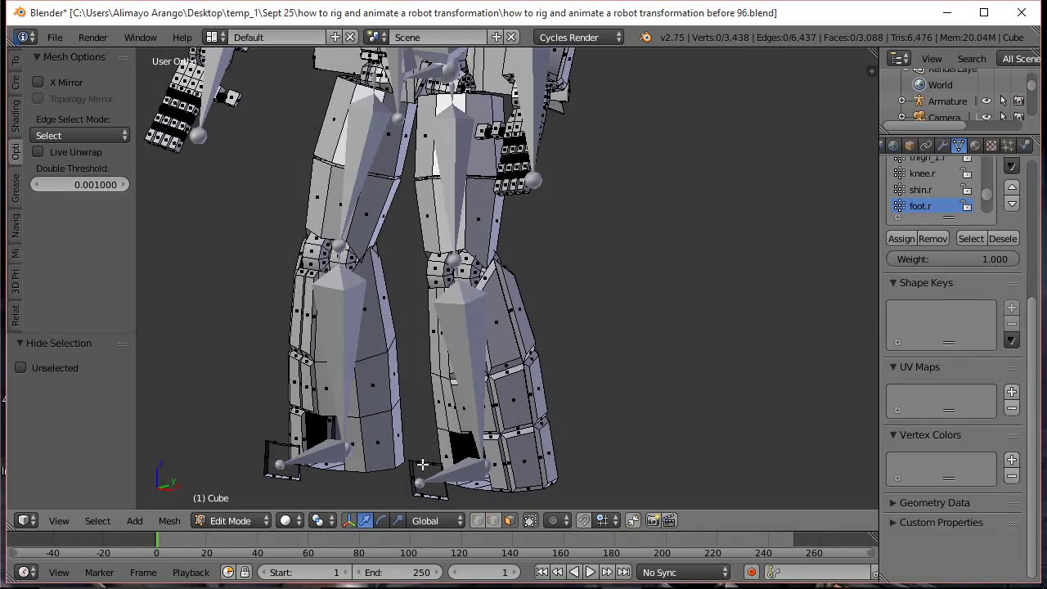
pyautogui.press('l')
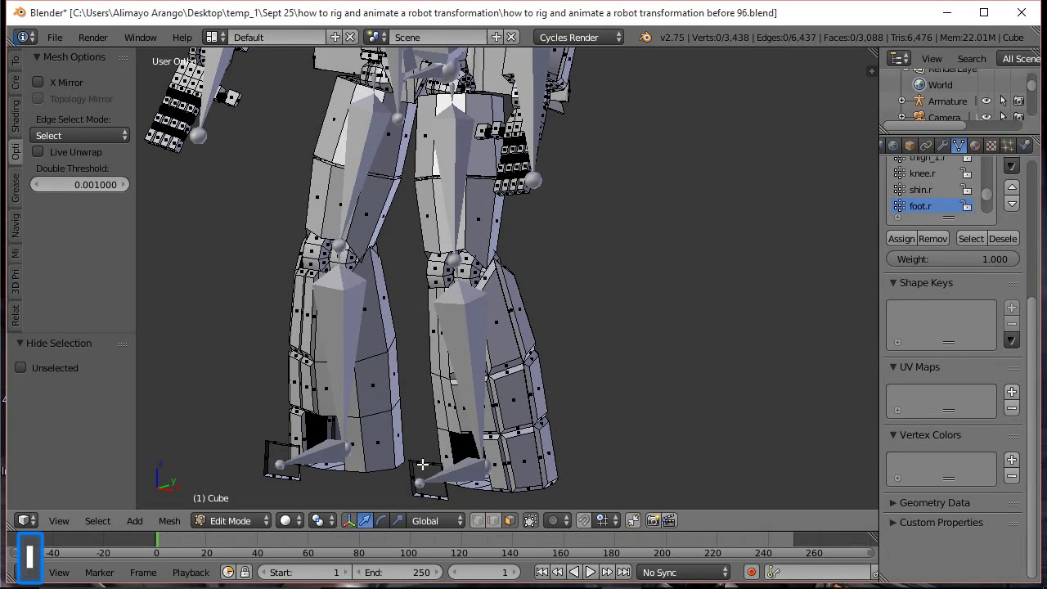
pyautogui.press('l')
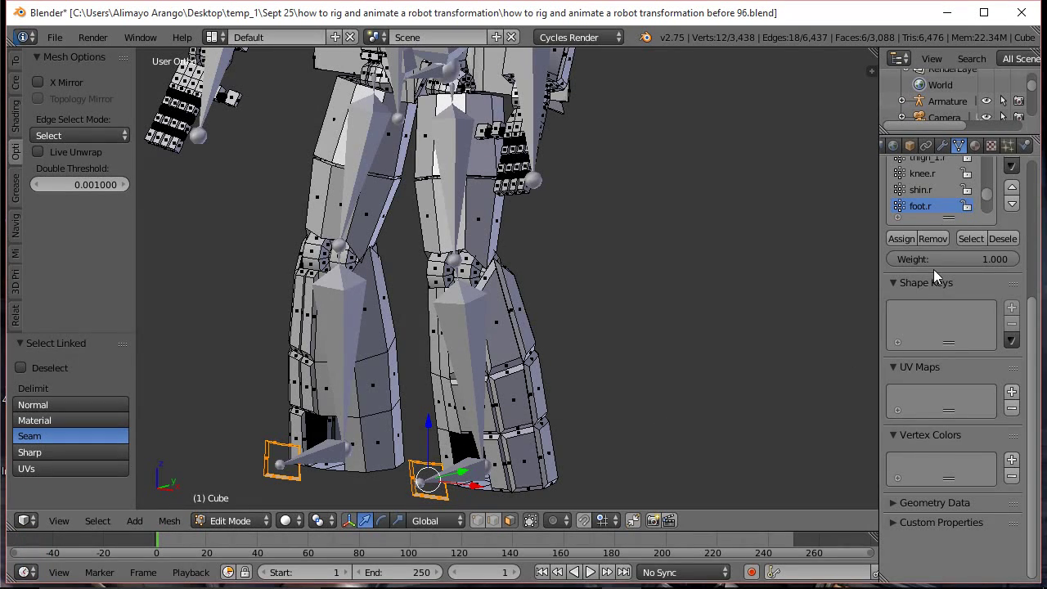
pyautogui.click(903, 238)
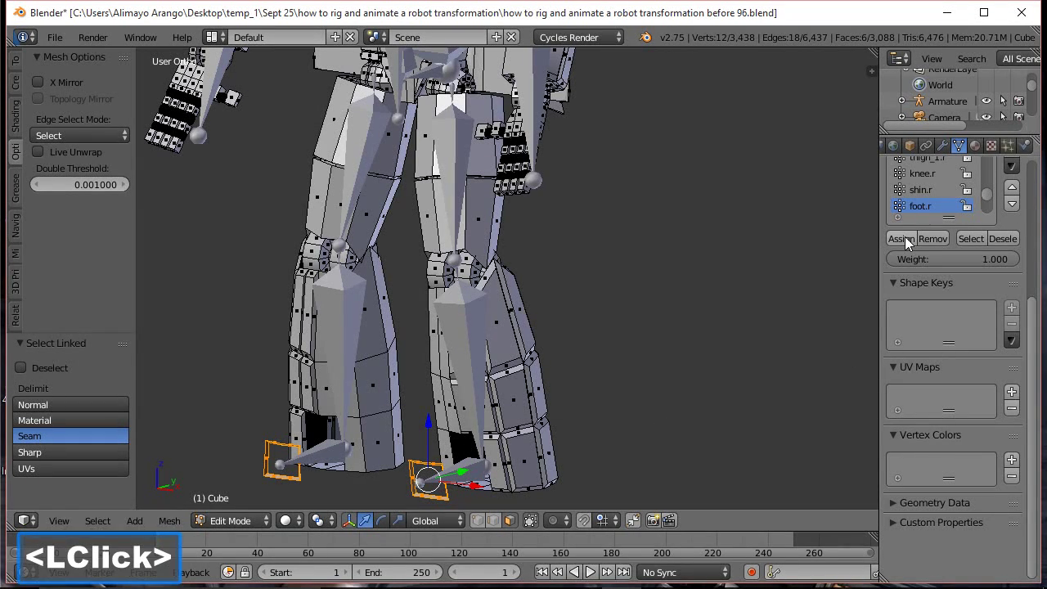
# Reveal and deselect the foot parts, save as "how to rig and animate a robot transformation before 97.blend", and return to Object Mode
pyautogui.hotkey('alt', 'h')
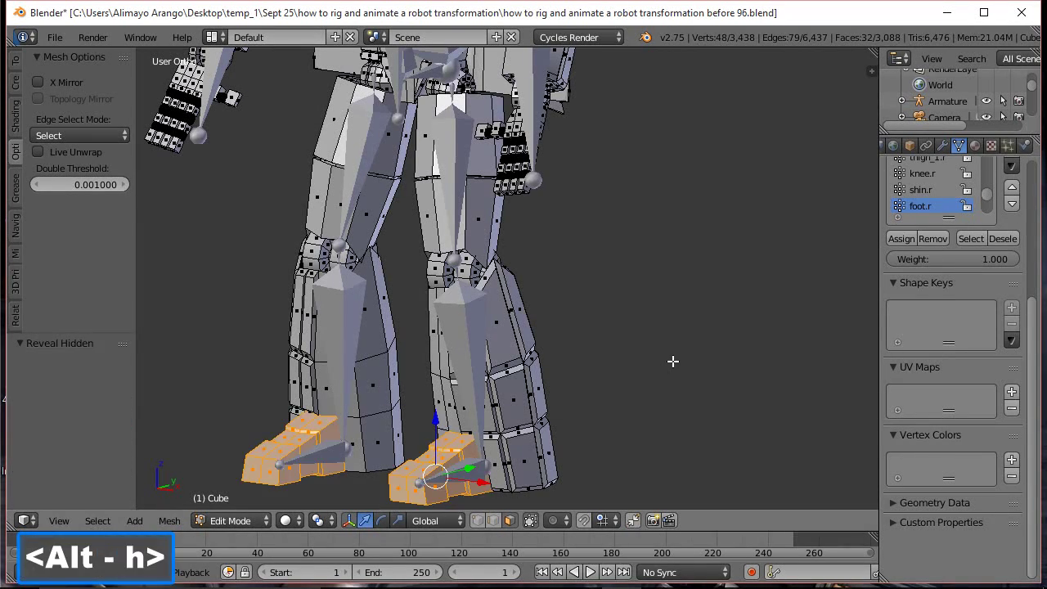
pyautogui.press('a')
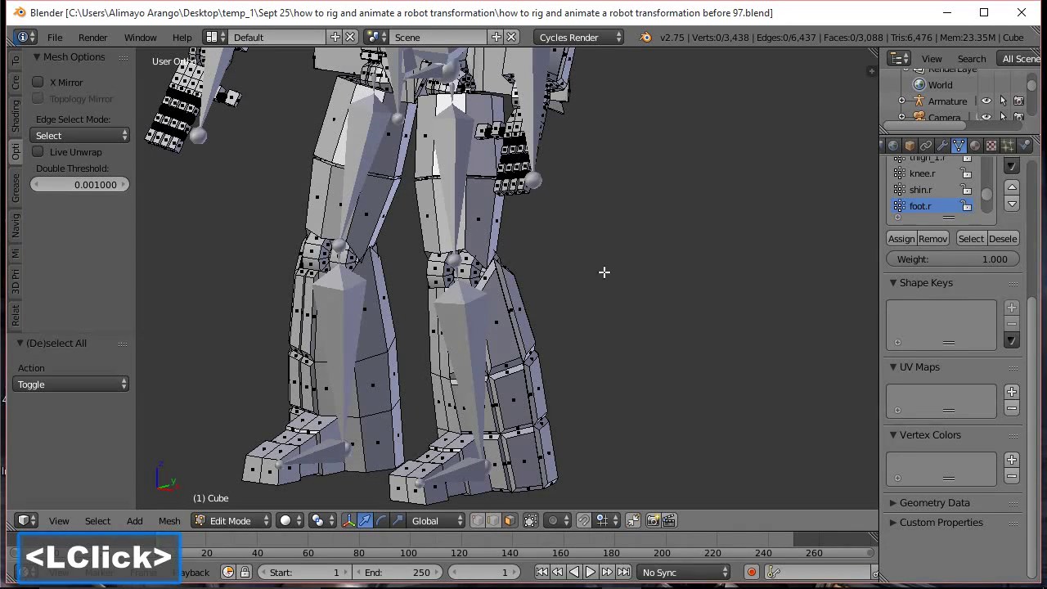
pyautogui.click(253, 519)
pyautogui.click(254, 507)
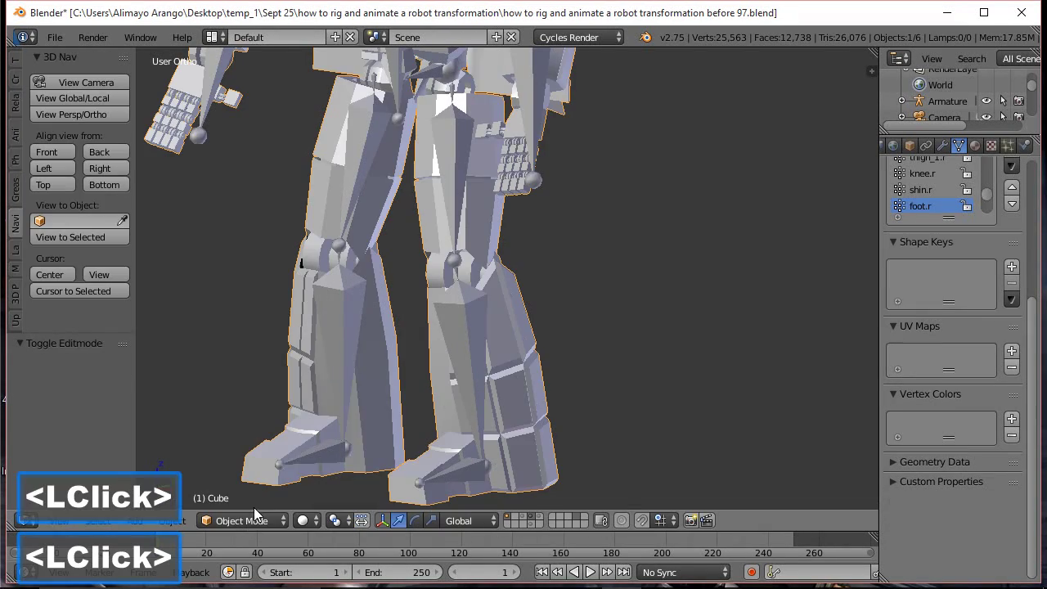
# Select the armature's pelvic bone and rotate it about -189° around the global X axis to swing the legs upward
pyautogui.click(467, 326)
pyautogui.scroll(-2, 575, 224)
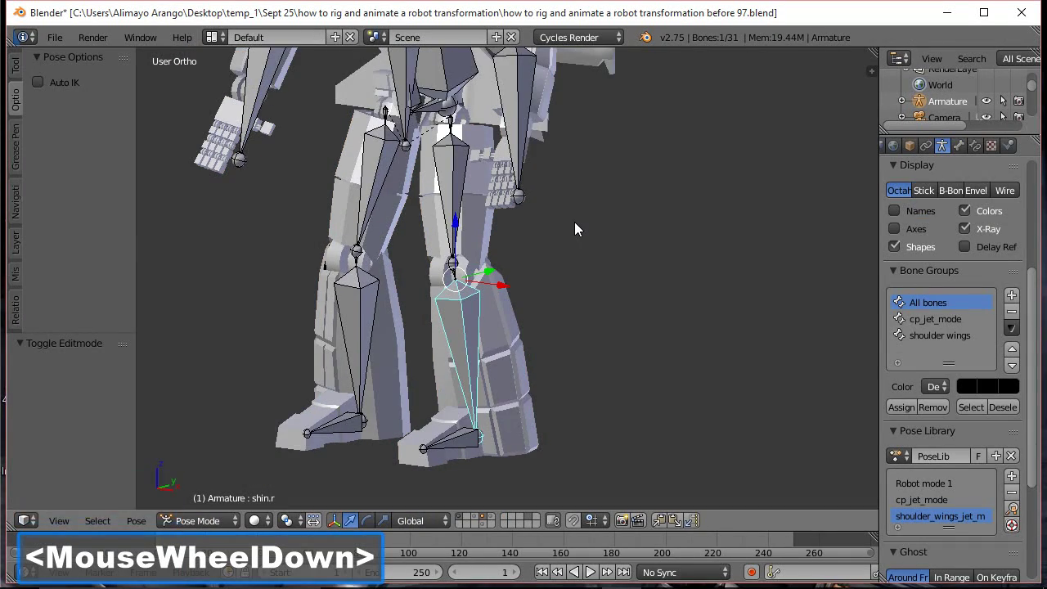
pyautogui.scroll(-3, 575, 223)
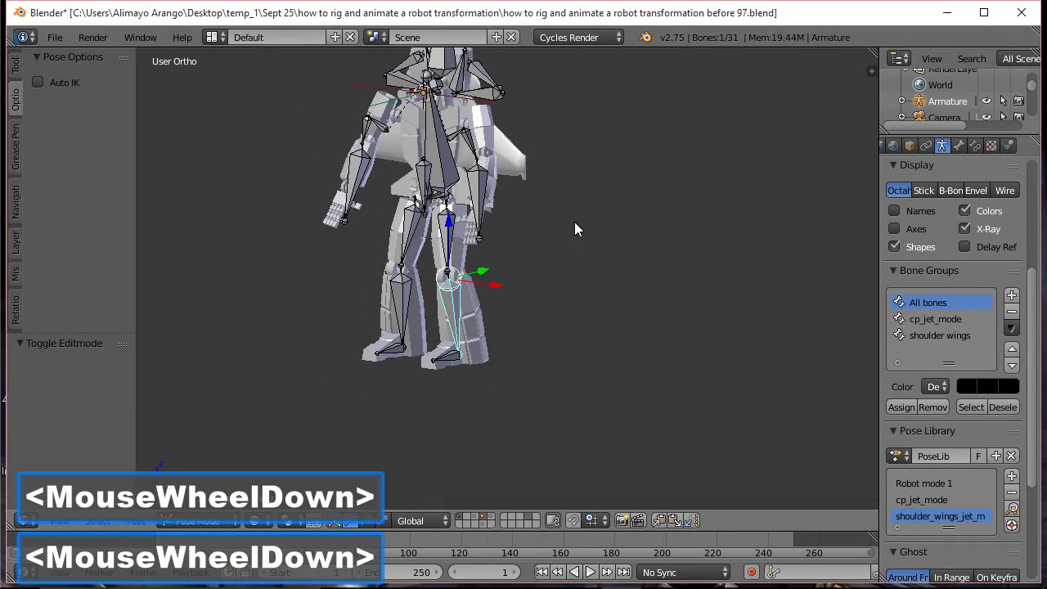
pyautogui.click(420, 171)
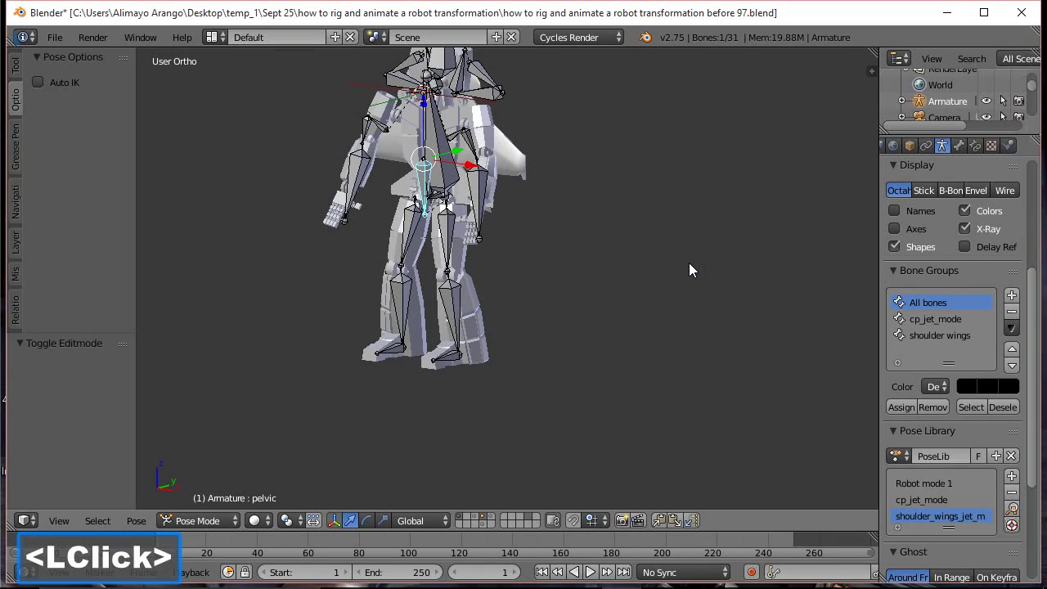
pyautogui.press('r')
pyautogui.press('x')
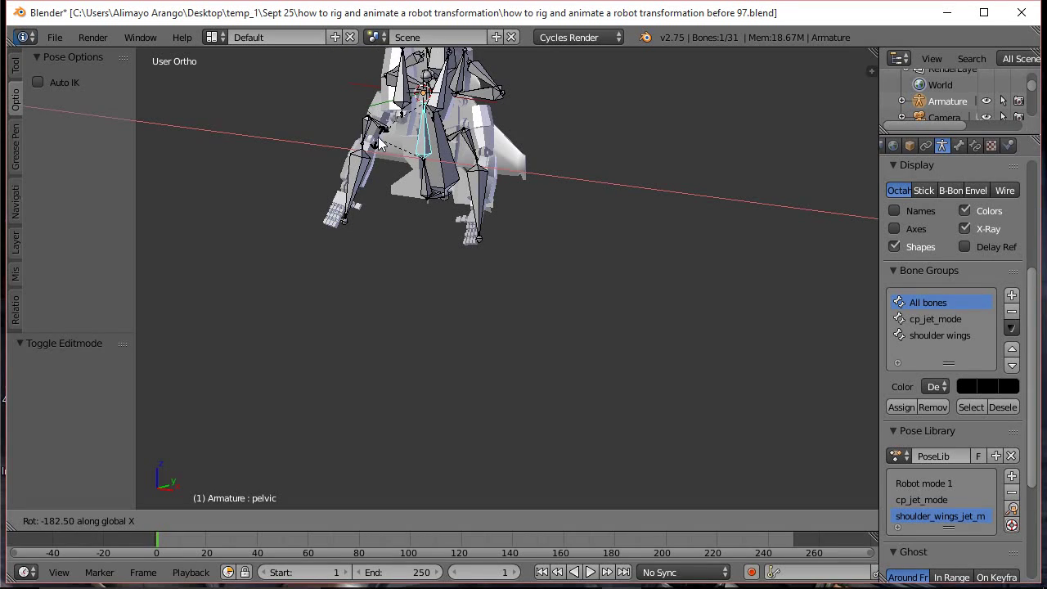
pyautogui.click(625, 207)
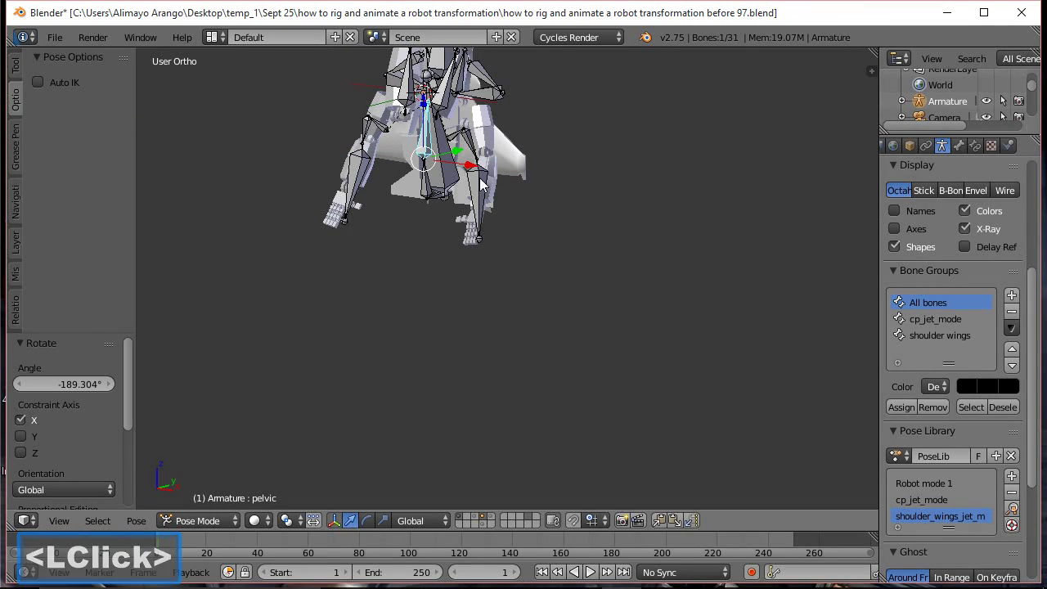
# Examine the folded robot without its bones by temporarily enabling Only Render, and restore the bone display
pyautogui.moveTo(637, 216); pyautogui.dragTo(566, 342, button='middle')
pyautogui.scroll(2, 562, 330)
pyautogui.scroll(2, 562, 331)
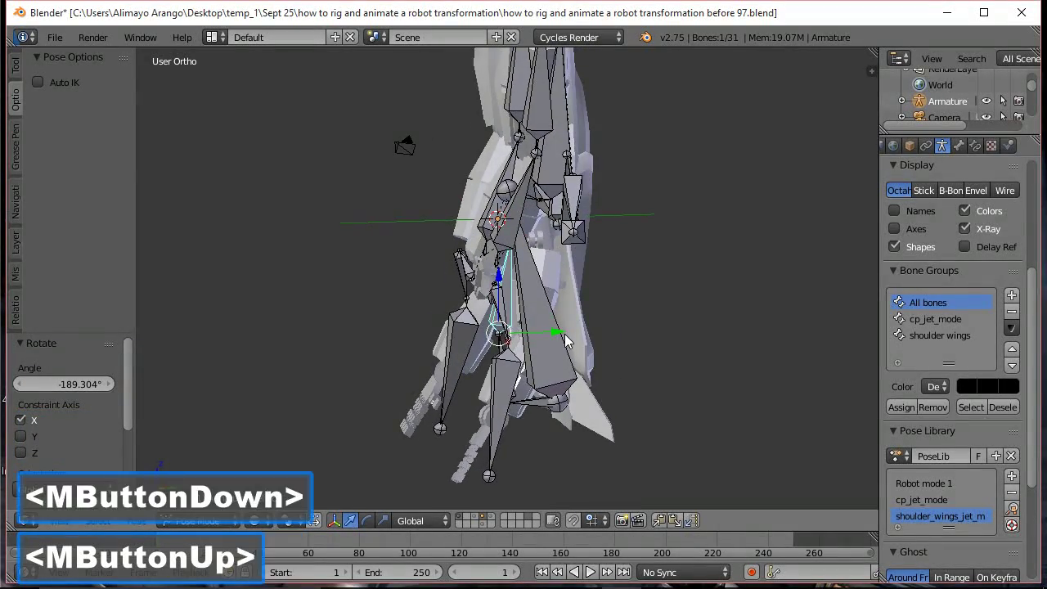
pyautogui.press('n')
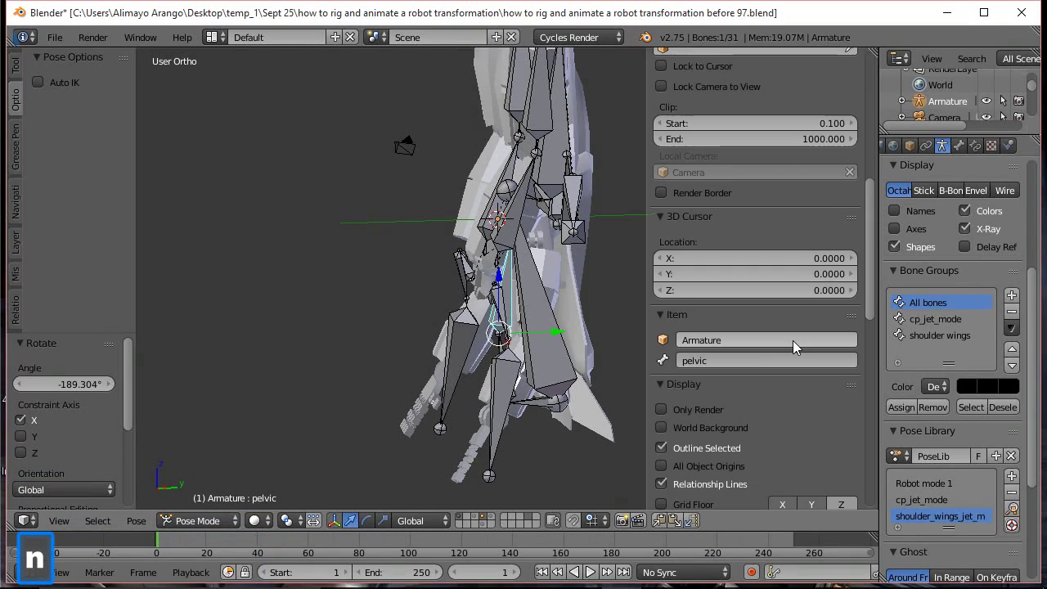
pyautogui.click(661, 408)
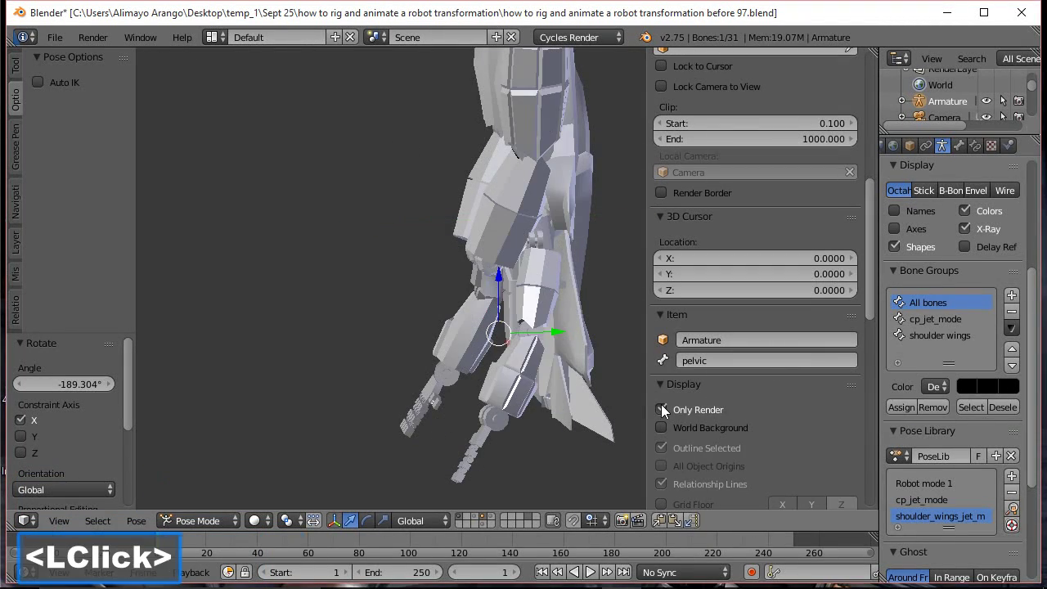
pyautogui.moveTo(432, 298); pyautogui.dragTo(478, 294, button='middle')
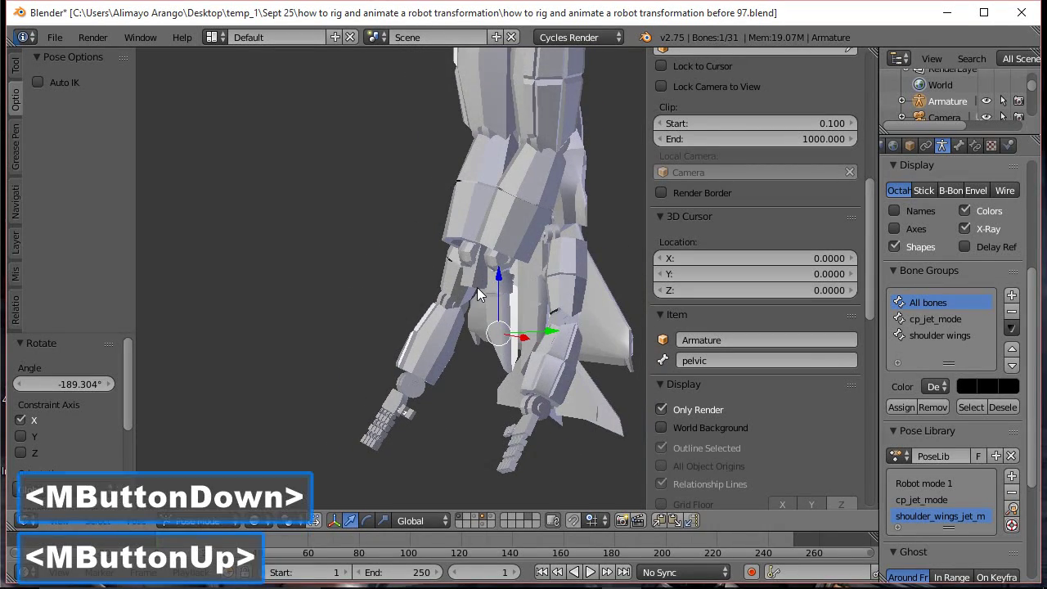
pyautogui.click(660, 406)
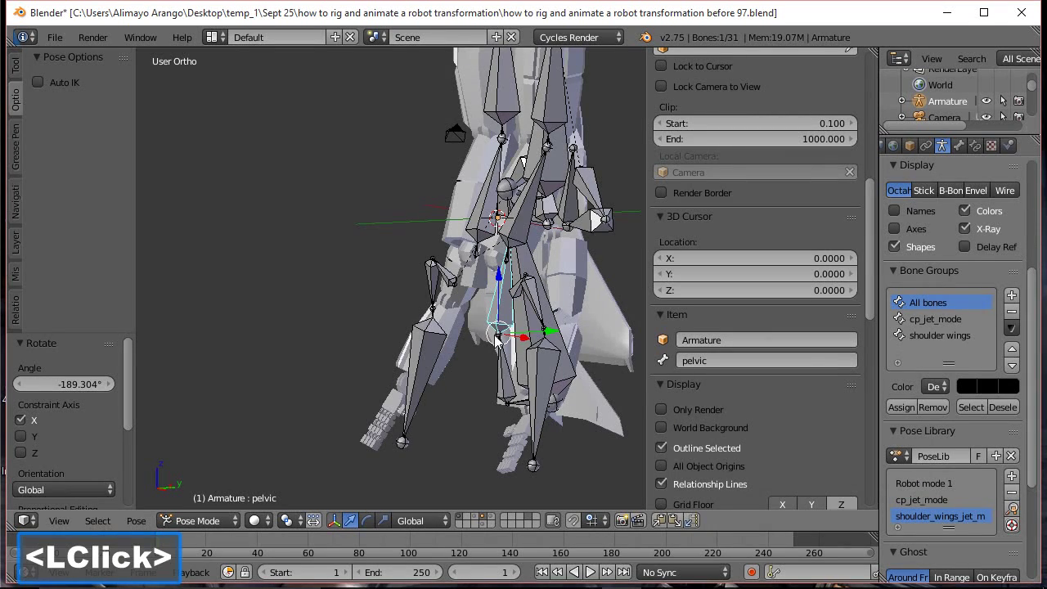
# Rotate the pelvic bone about -16° and Bone.012 below it about -13°, both around the global X axis
pyautogui.press('r')
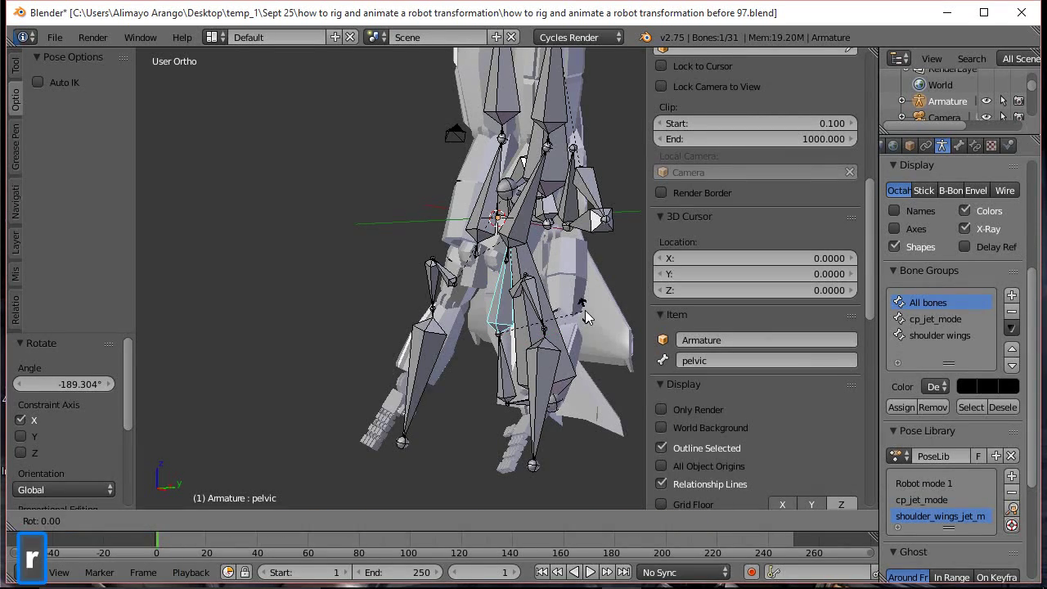
pyautogui.press('x')
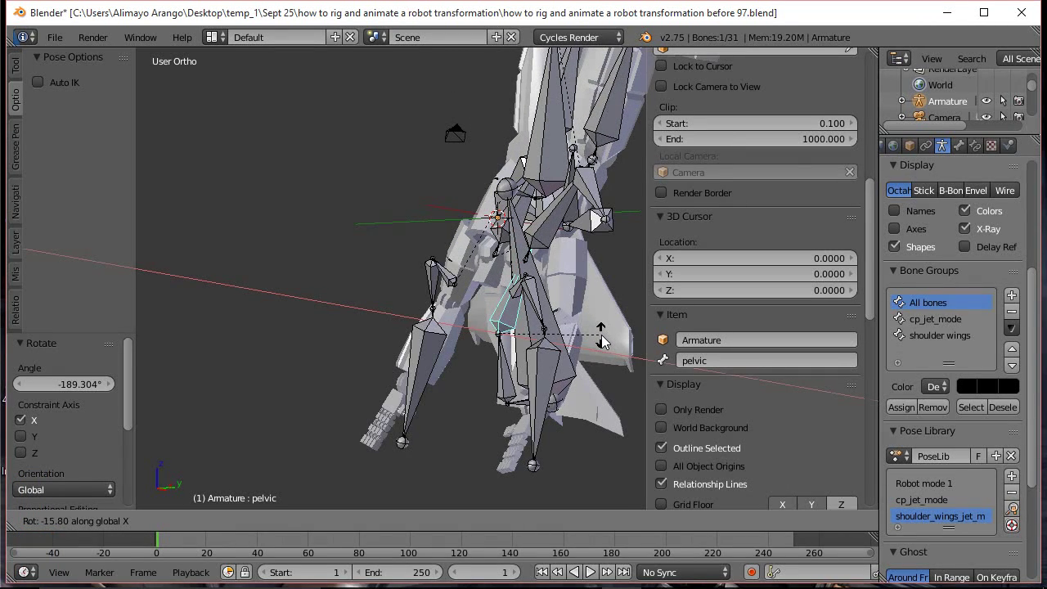
pyautogui.click(602, 342)
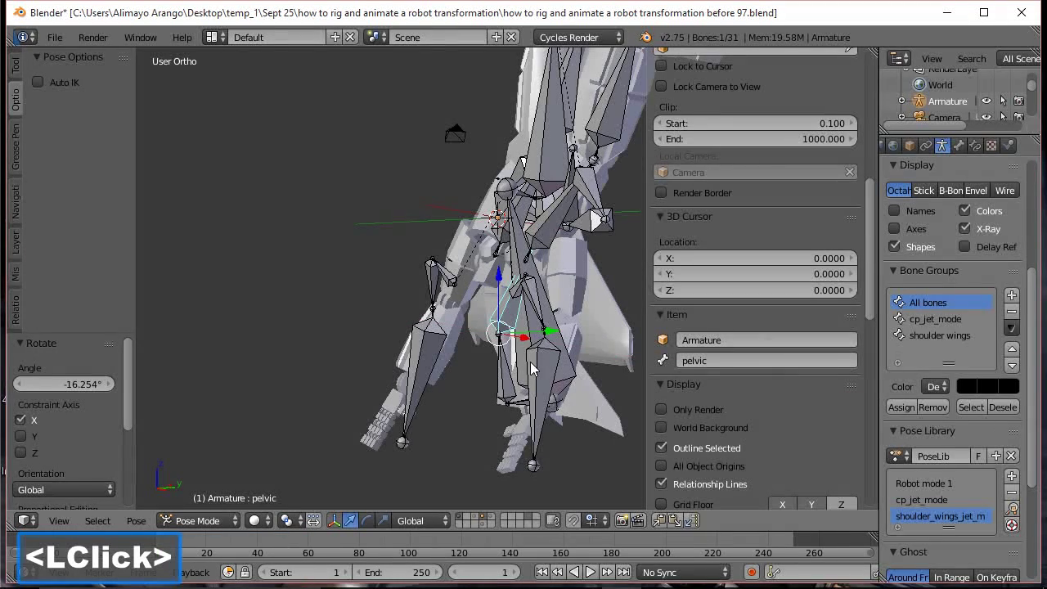
pyautogui.click(506, 375)
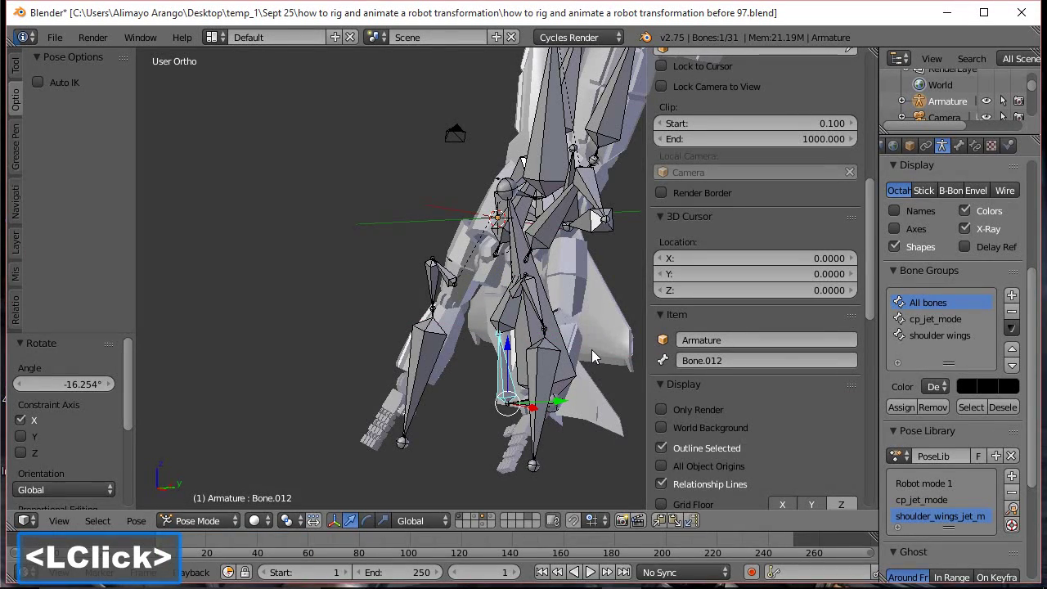
pyautogui.press('r')
pyautogui.press('x')
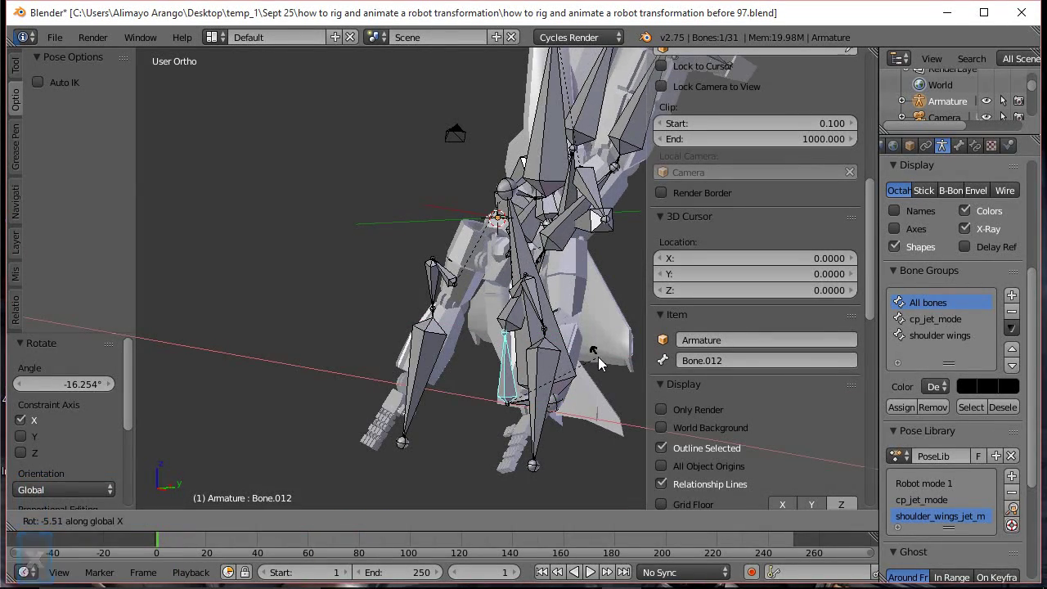
pyautogui.click(606, 374)
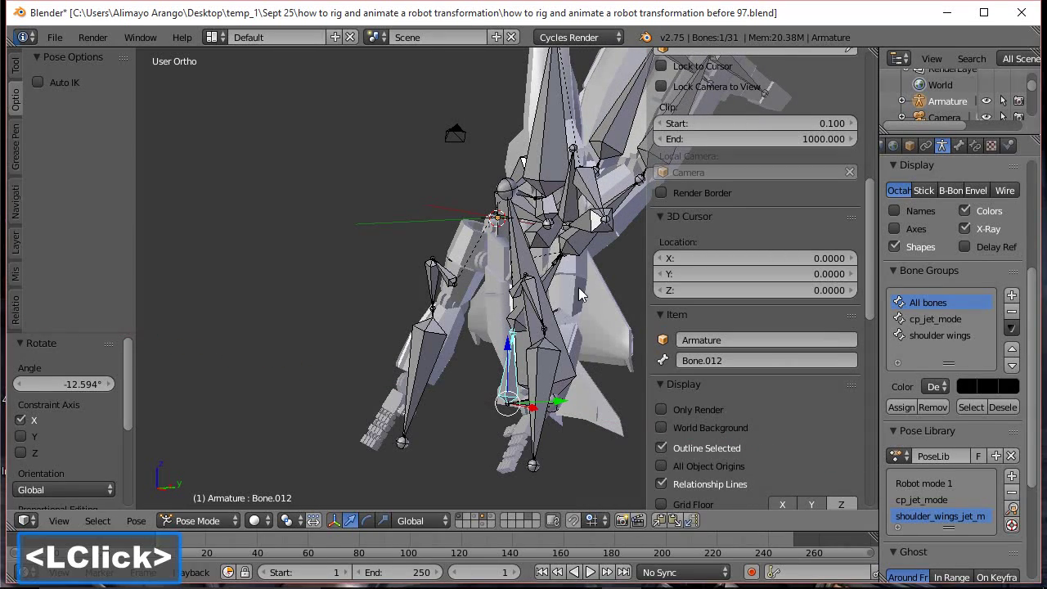
# Rotate the pelvic bone about 22° around the global X axis and check the pose briefly with Only Render
pyautogui.click(556, 282)
pyautogui.press('r')
pyautogui.press('x')
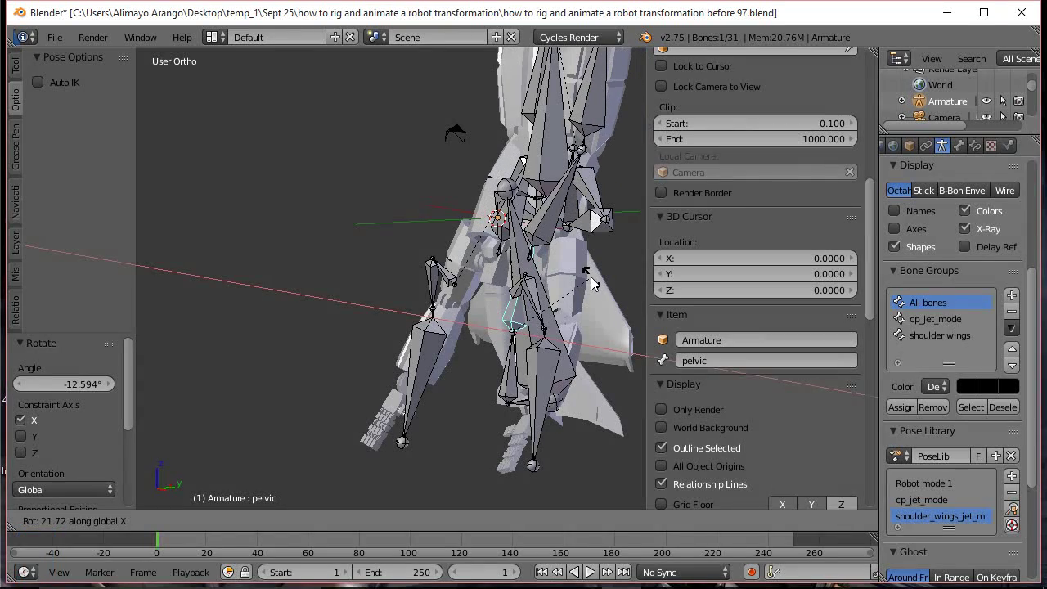
pyautogui.click(603, 297)
pyautogui.click(661, 409)
pyautogui.moveTo(646, 344); pyautogui.dragTo(668, 411, button='middle')
pyautogui.click(661, 409)
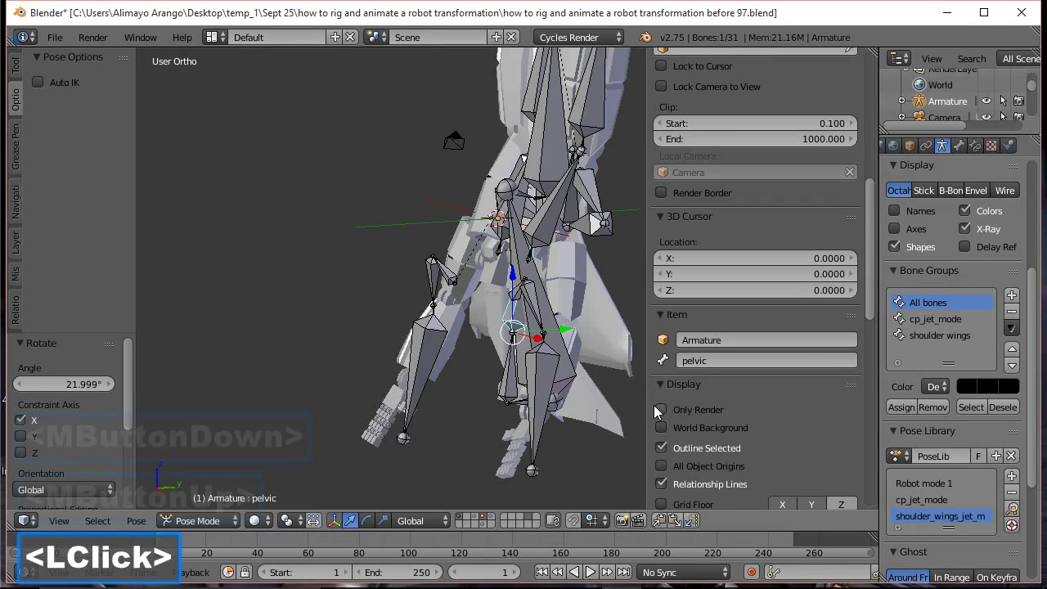
# Rotate the pelvic bone about 7° around global X and save as "how to rig and animate a robot transformation before 98.blend"
pyautogui.press('r')
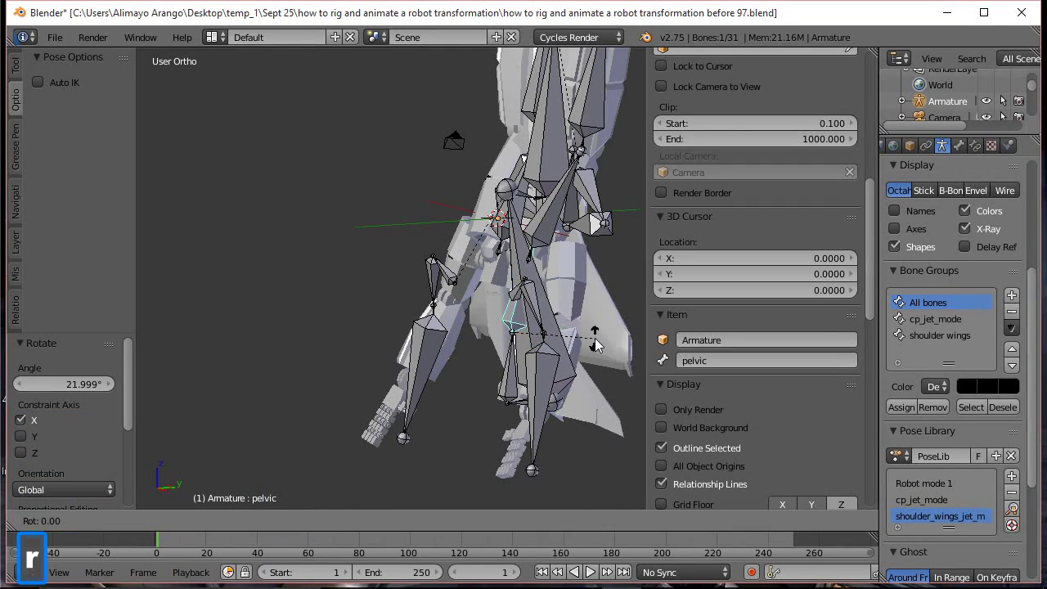
pyautogui.press('x')
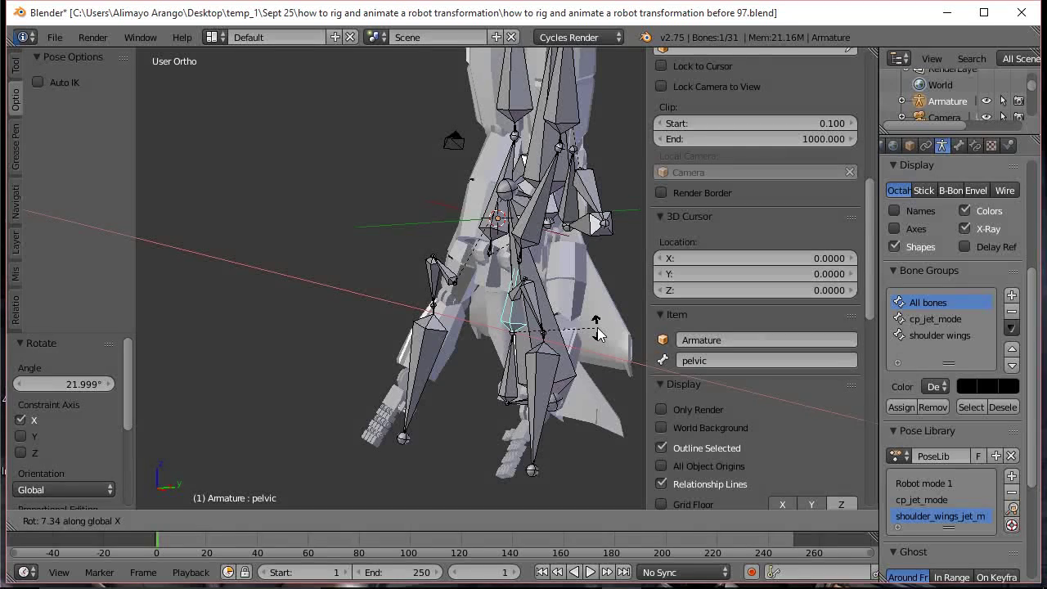
pyautogui.click(596, 331)
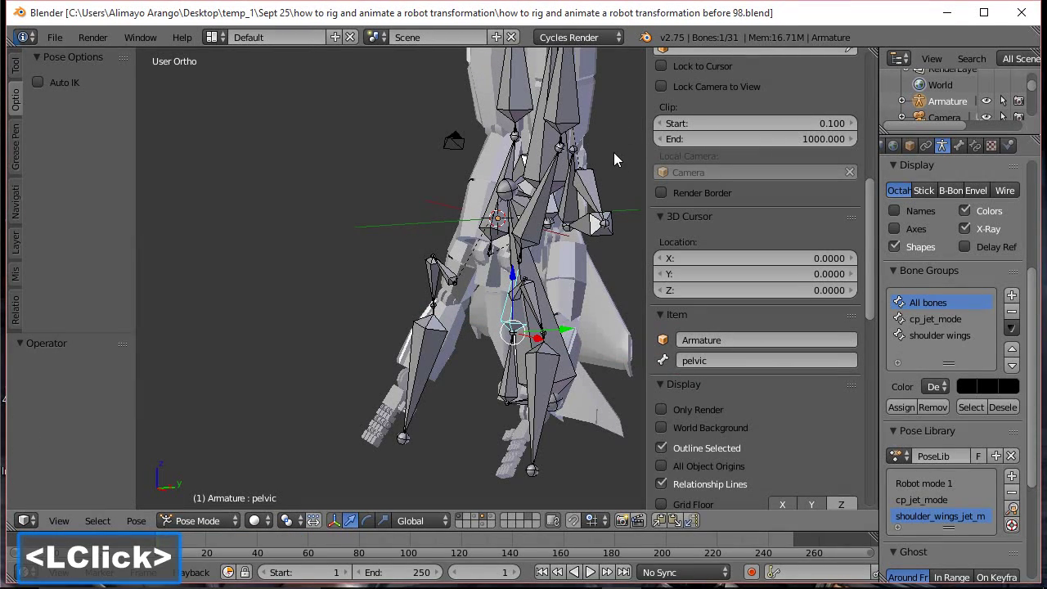
pyautogui.press('n')
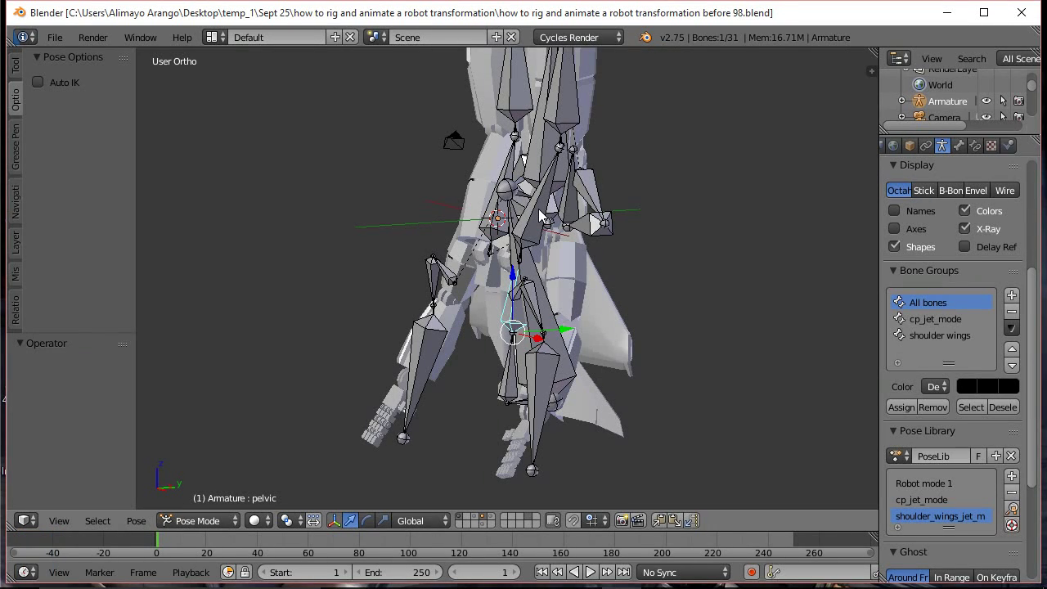
# Rotate only the thigh_1.r and thigh_1.l bones together about 194° around global X and check the pose with Only Render
pyautogui.press('a')
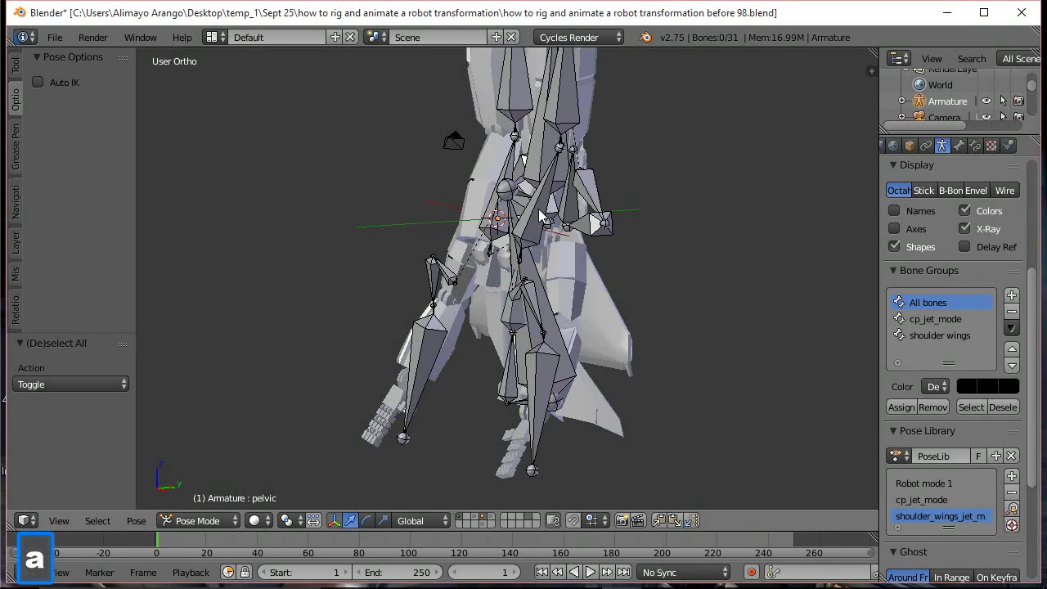
pyautogui.click(539, 215)
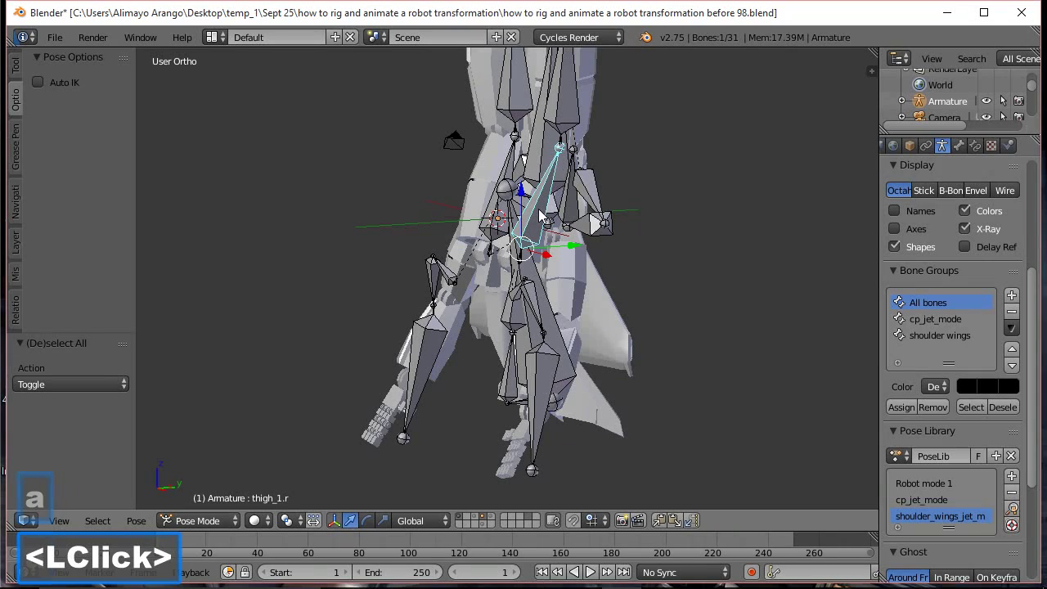
pyautogui.keyDown('shift'); pyautogui.click(493, 208); pyautogui.keyUp('shift')
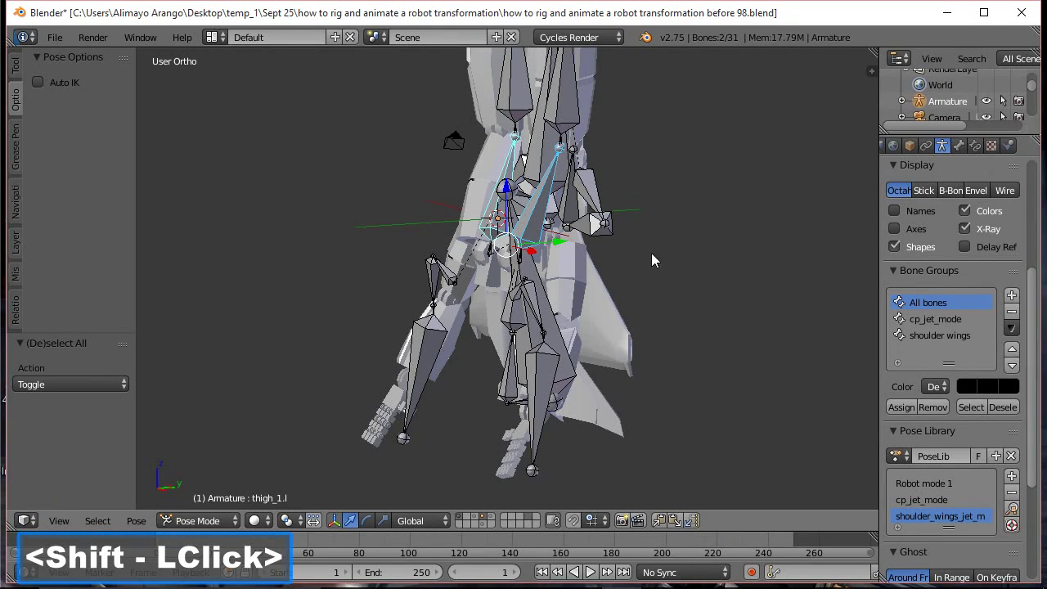
pyautogui.press('r')
pyautogui.press('x')
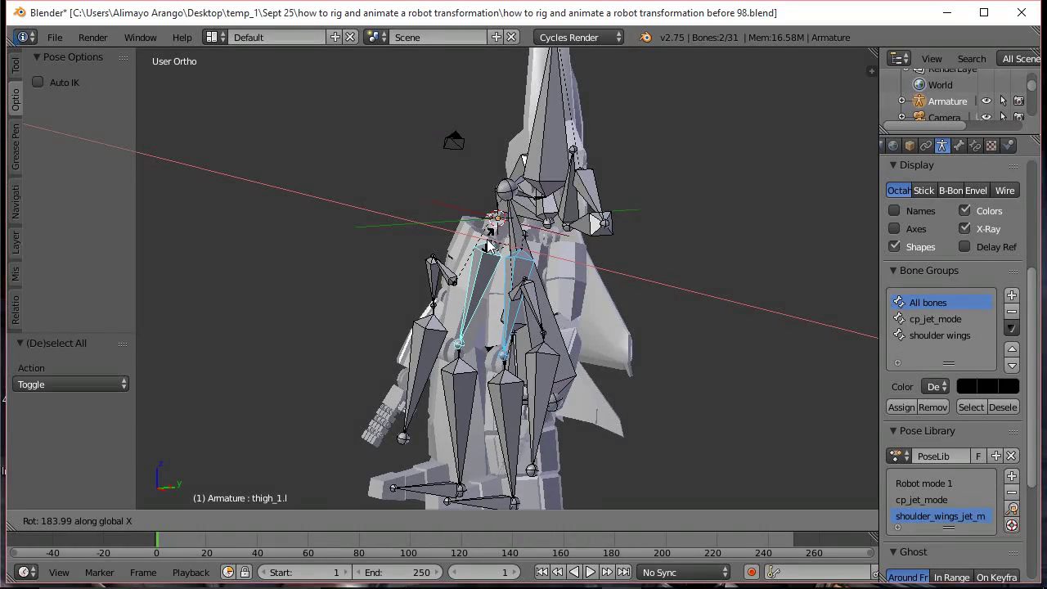
pyautogui.click(494, 250)
pyautogui.moveTo(495, 250); pyautogui.dragTo(517, 270, button='middle')
pyautogui.press('n')
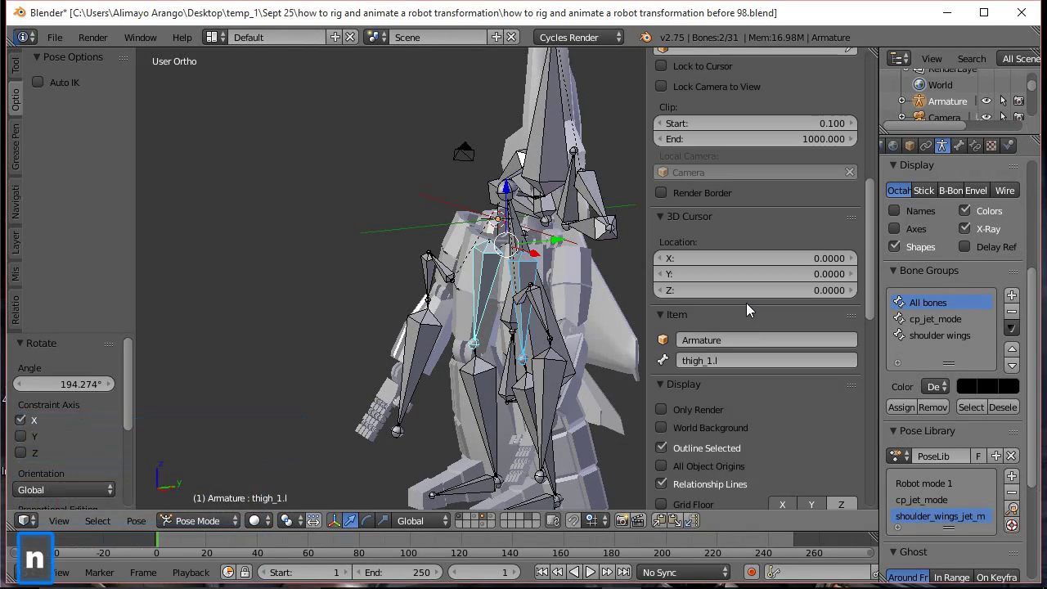
pyautogui.click(664, 407)
pyautogui.moveTo(545, 356); pyautogui.dragTo(579, 342, button='middle')
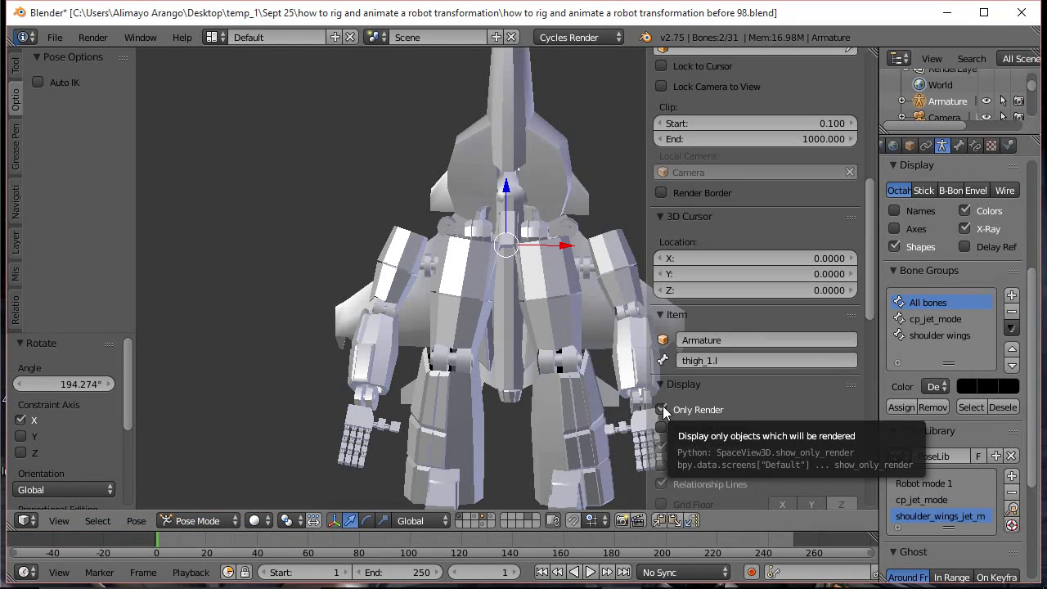
pyautogui.click(662, 408)
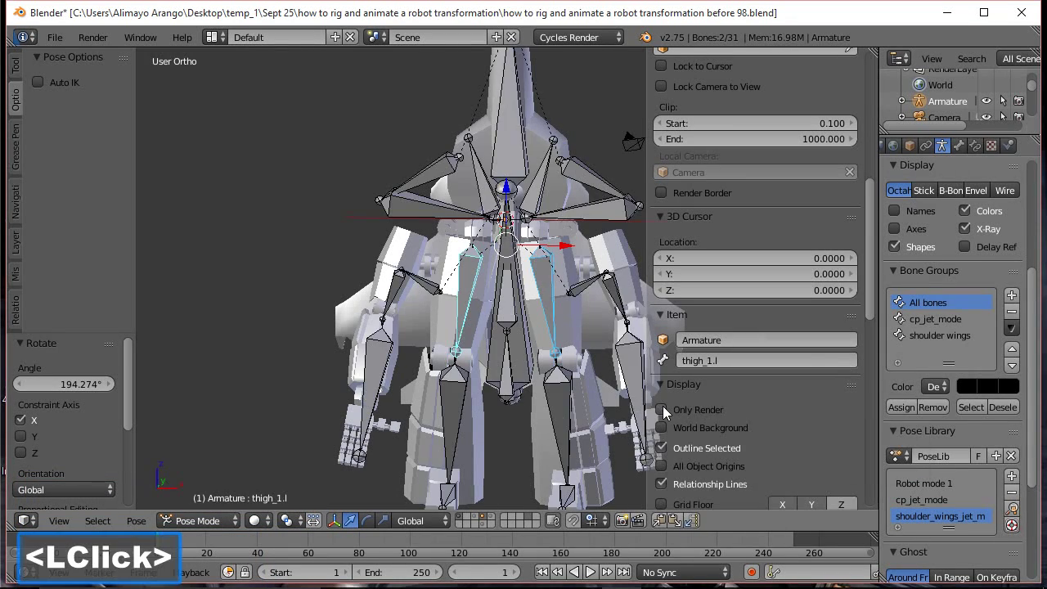
# Rotate the thigh_1.r bone about 7° around the global Y axis to bring that leg inward
pyautogui.click(548, 293)
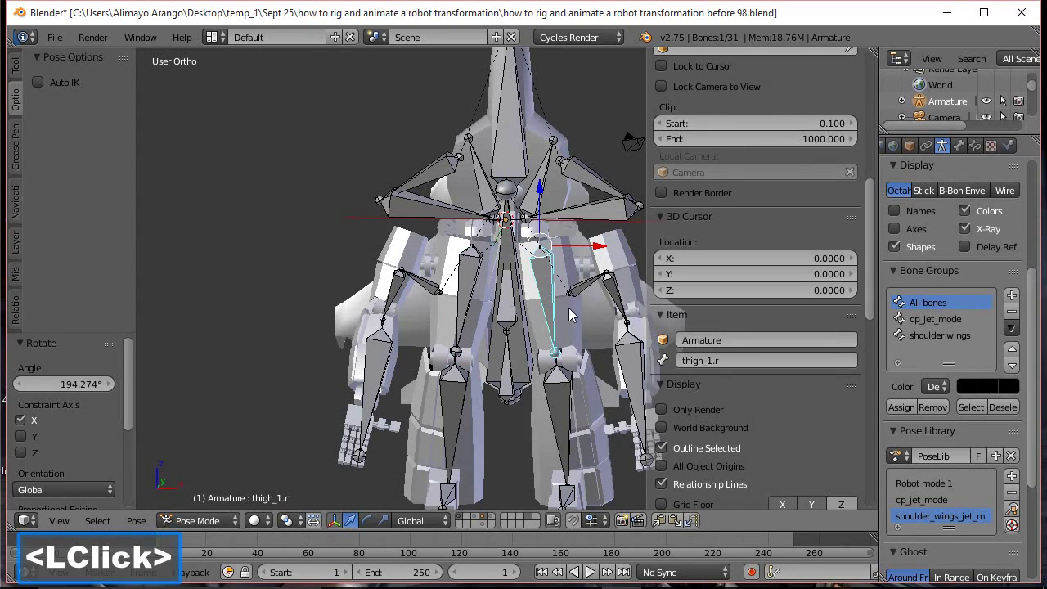
pyautogui.press('r')
pyautogui.press('y')
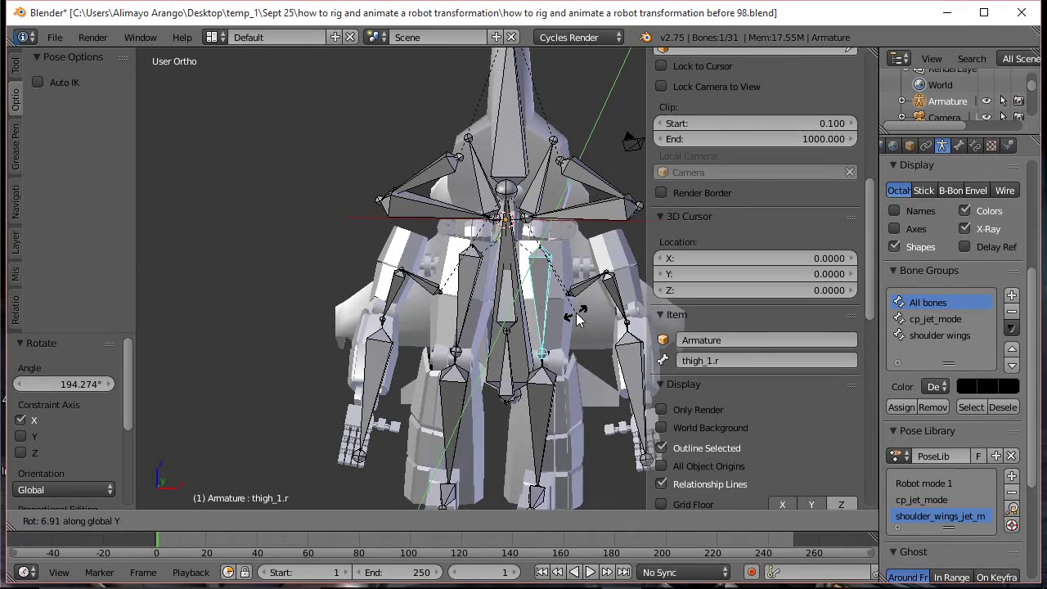
pyautogui.click(570, 311)
# Rotate the thigh_1.l bone about -5° around global Y and save as "how to rig and animate a robot transformation before 99.blend"
pyautogui.click(470, 288)
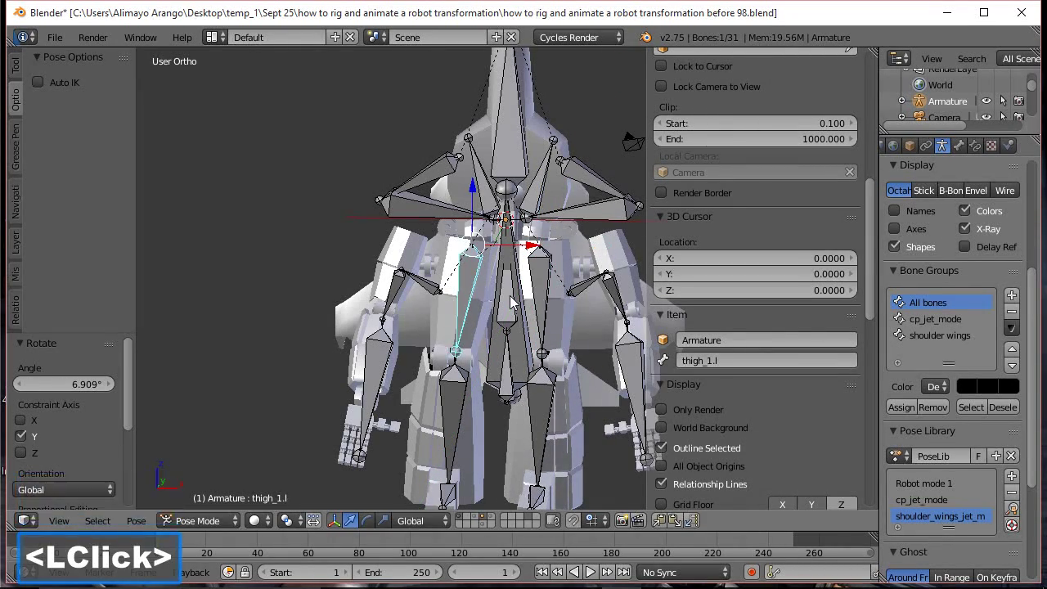
pyautogui.press('r')
pyautogui.press('y')
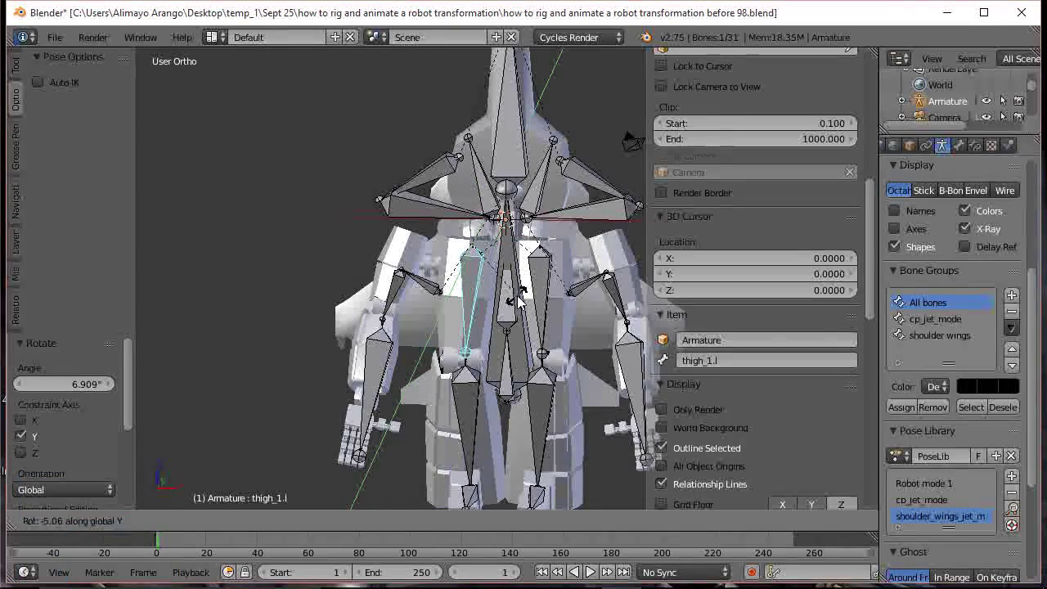
pyautogui.click(518, 301)
pyautogui.moveTo(565, 260); pyautogui.dragTo(491, 282, button='middle')
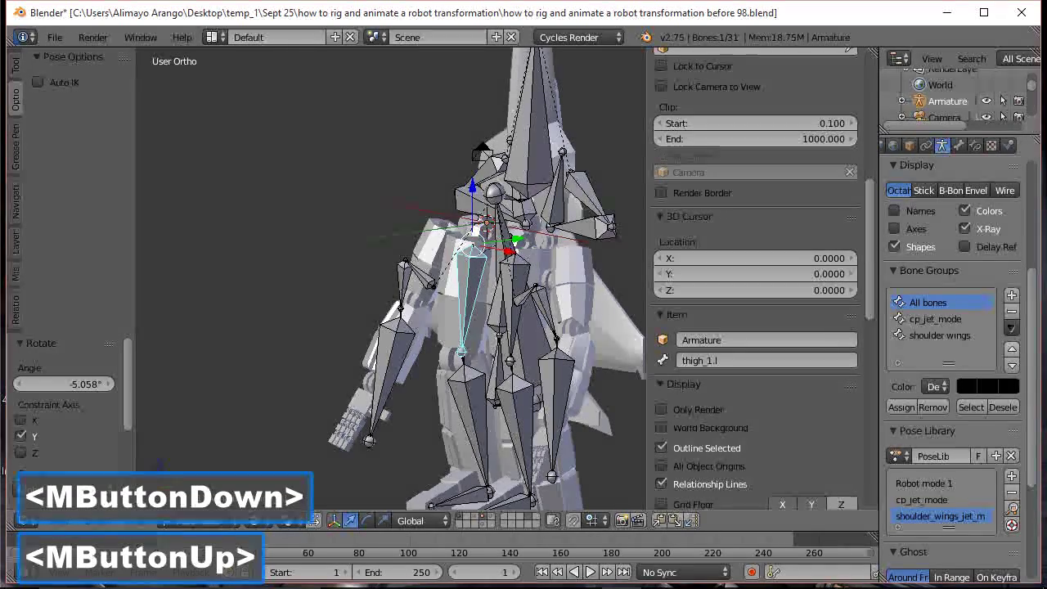
pyautogui.hotkey('ctrl', 'alt', 's')
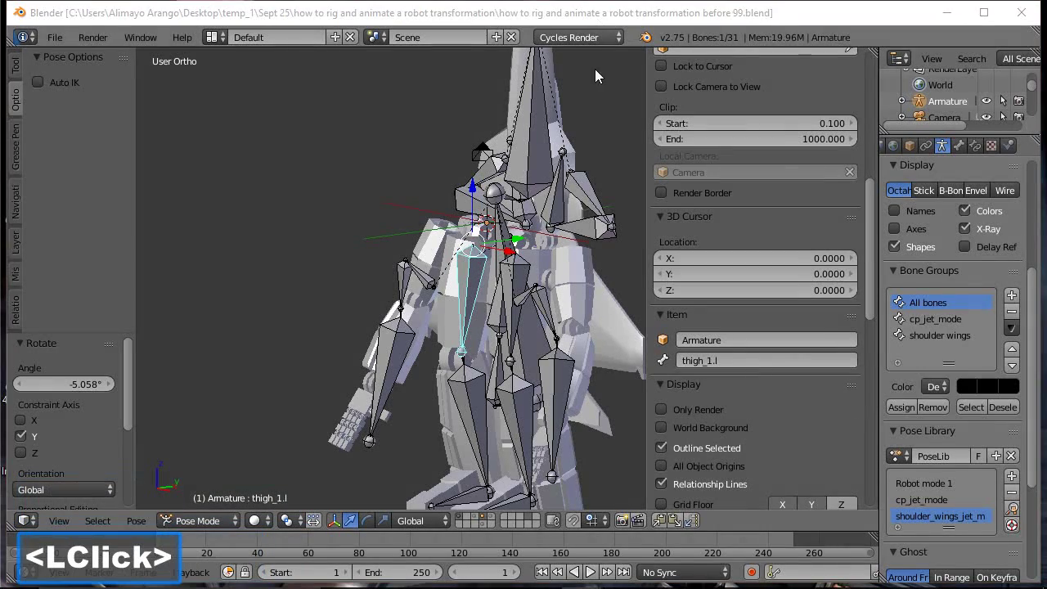
# Rotate the thigh_1.l and thigh_1.r bones together about 10° around global X, checking the pose with Only Render
pyautogui.click(661, 408)
pyautogui.scroll(-2, 540, 319)
pyautogui.moveTo(530, 310); pyautogui.dragTo(434, 315, button='middle')
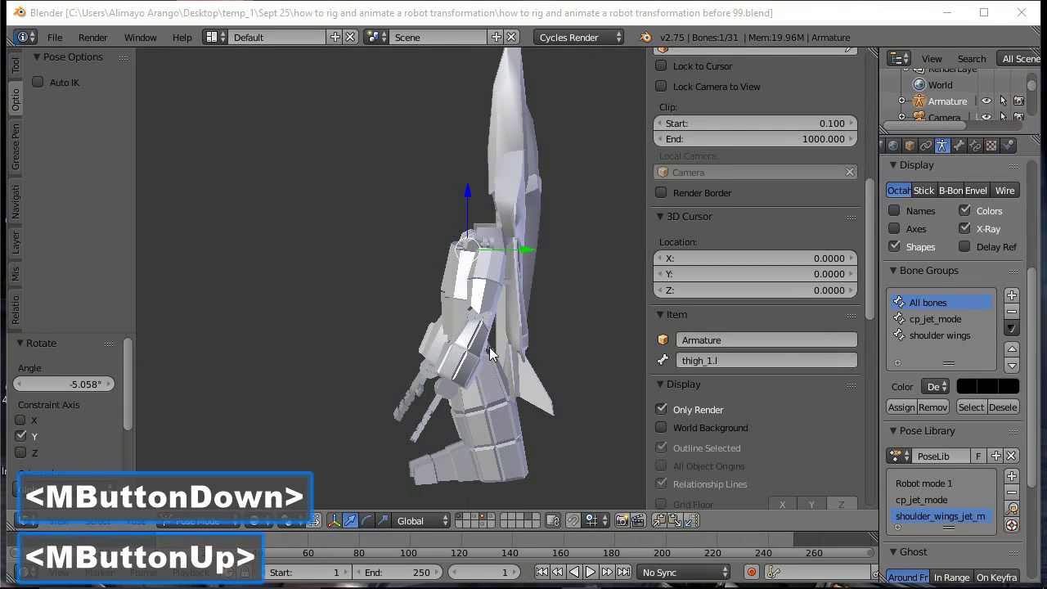
pyautogui.click(661, 409)
pyautogui.moveTo(488, 306); pyautogui.dragTo(501, 318, button='middle')
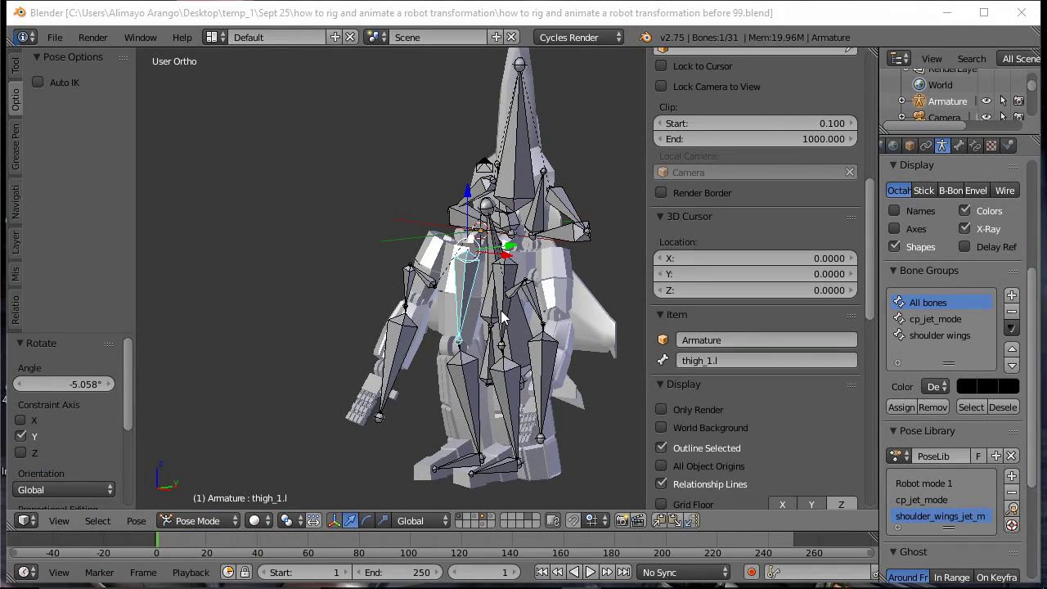
pyautogui.keyDown('shift'); pyautogui.click(503, 319); pyautogui.keyUp('shift')
pyautogui.moveTo(579, 375); pyautogui.dragTo(511, 375, button='middle')
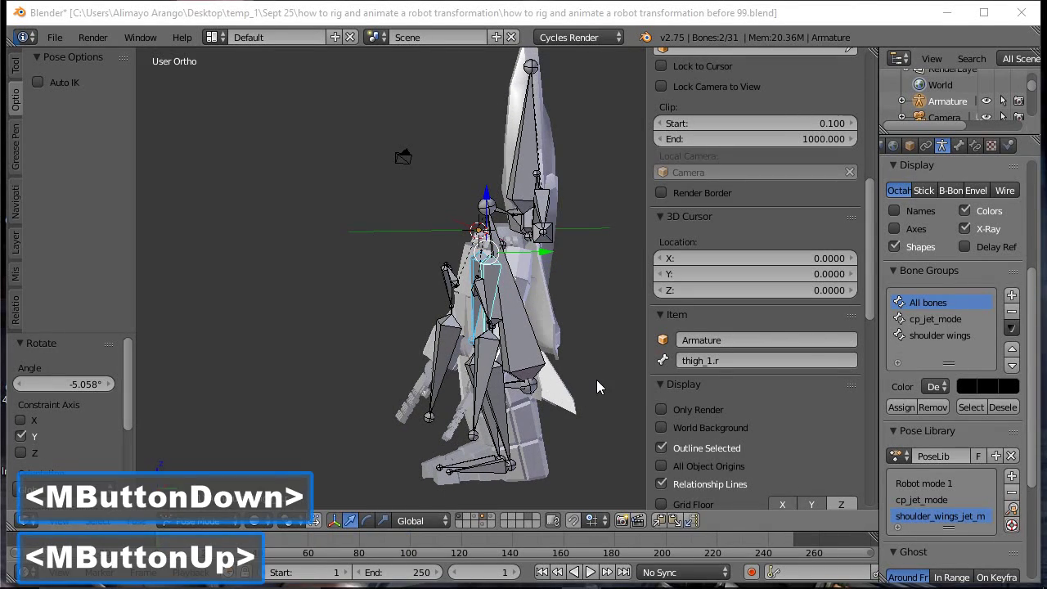
pyautogui.press('r')
pyautogui.press('x')
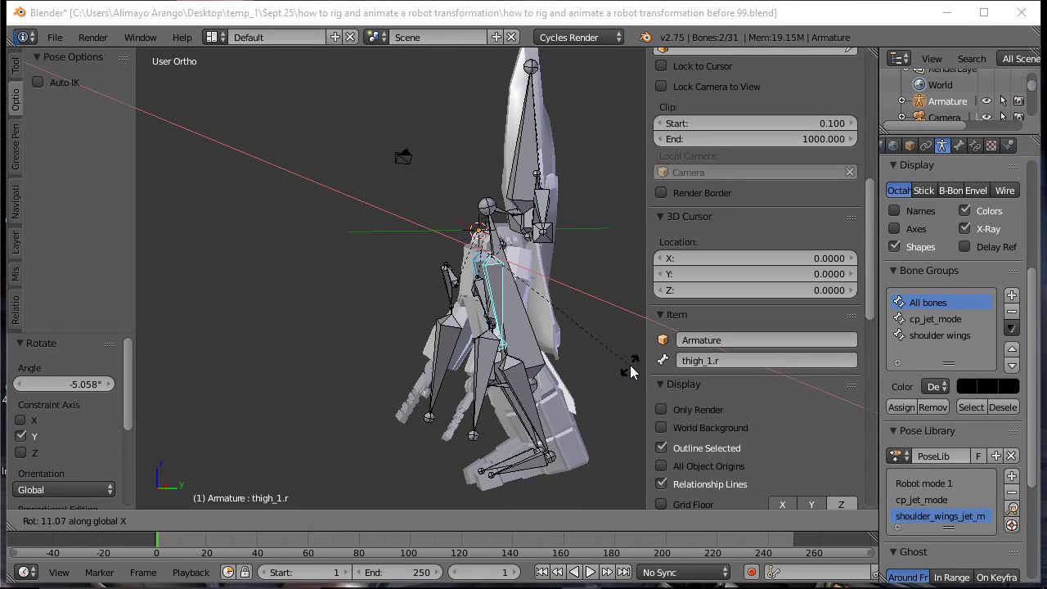
pyautogui.click(628, 378)
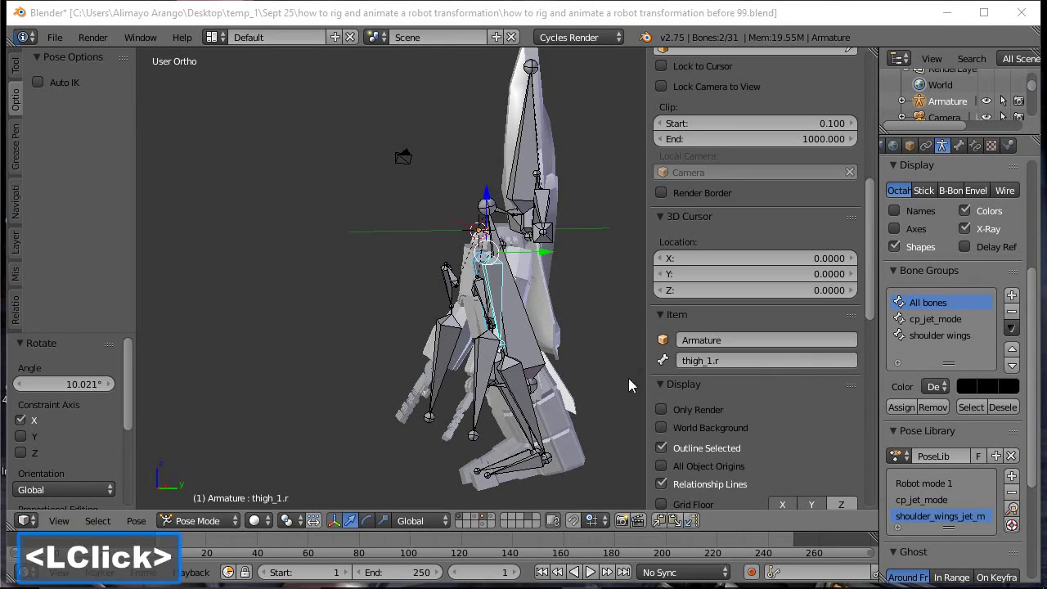
pyautogui.click(661, 409)
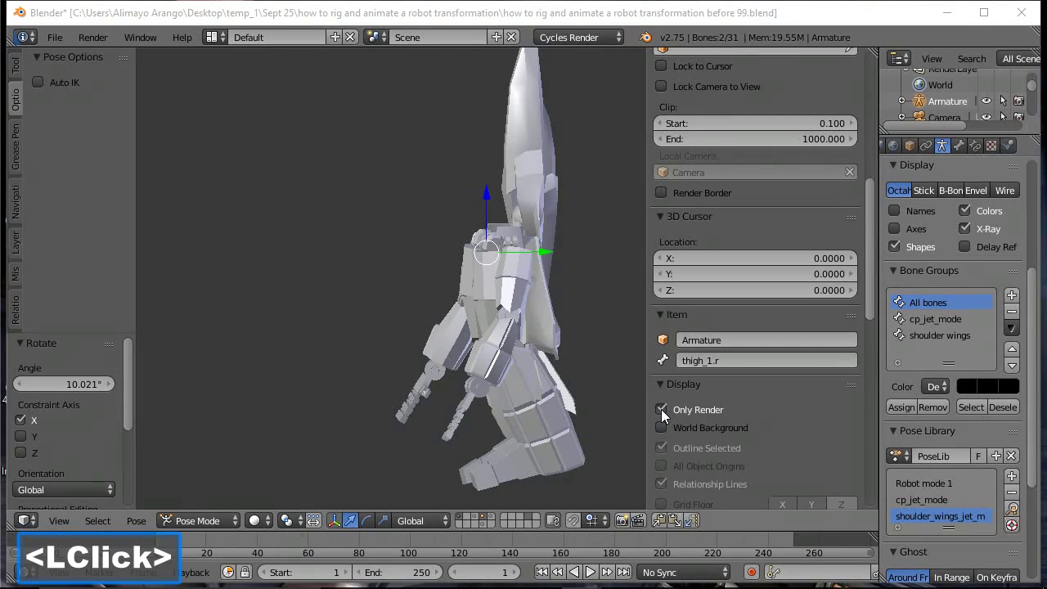
pyautogui.click(661, 409)
# Rotate the shin.r and shin.l bones together about -16° around global X and save as "how to rig and animate a robot transformation before 100.blend"
pyautogui.moveTo(476, 406); pyautogui.dragTo(538, 418, button='middle')
pyautogui.click(538, 419)
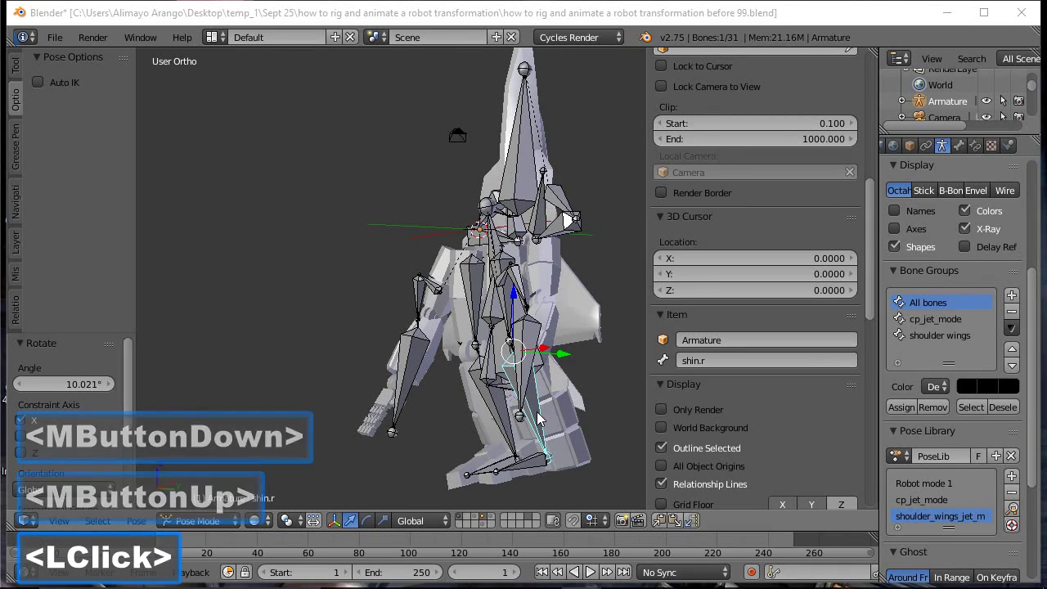
pyautogui.keyDown('shift'); pyautogui.click(499, 413); pyautogui.keyUp('shift')
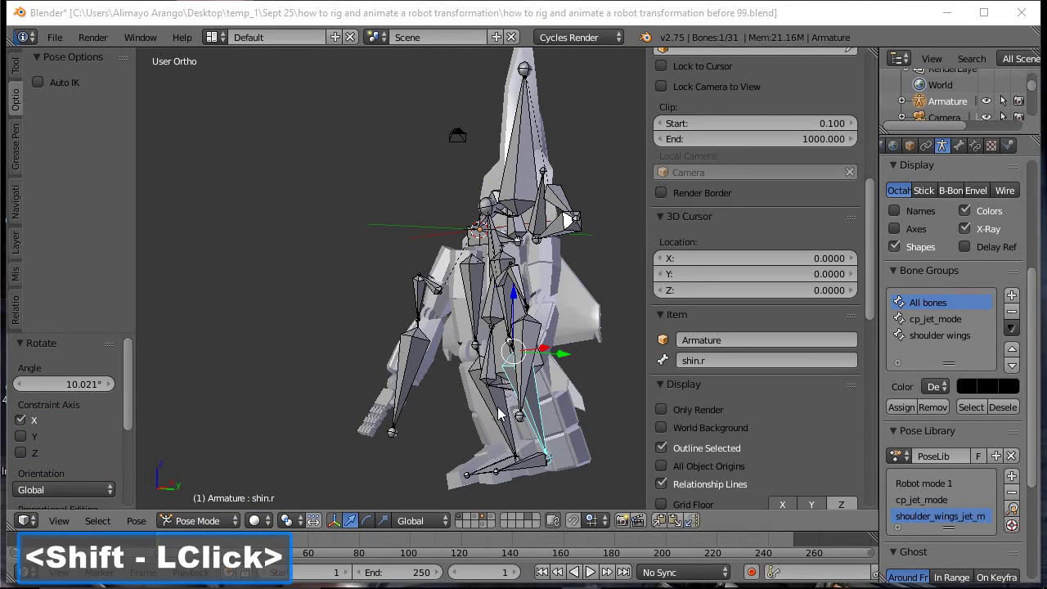
pyautogui.press('r')
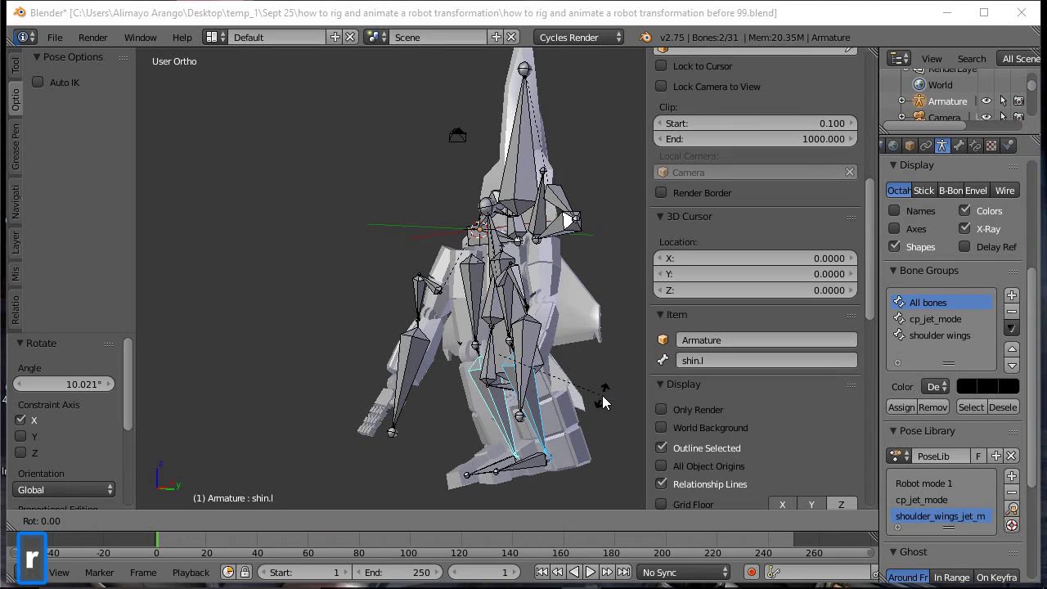
pyautogui.press('x')
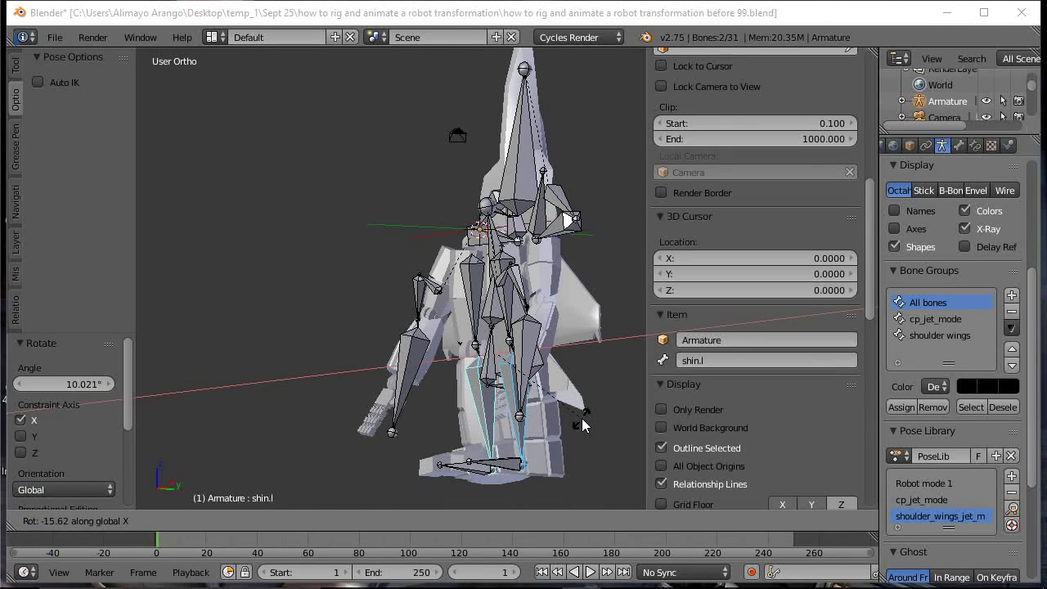
pyautogui.click(581, 418)
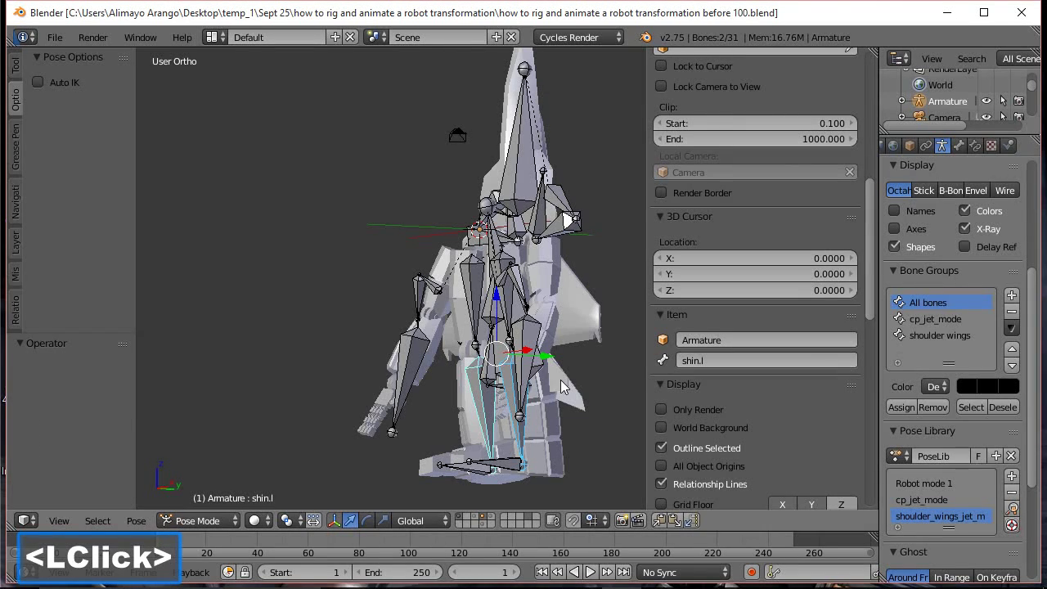
# Rotate the foot.r and foot.l bones 90° each around global X and save as "how to rig and animate a robot transformation before 101.blend"
pyautogui.click(497, 466)
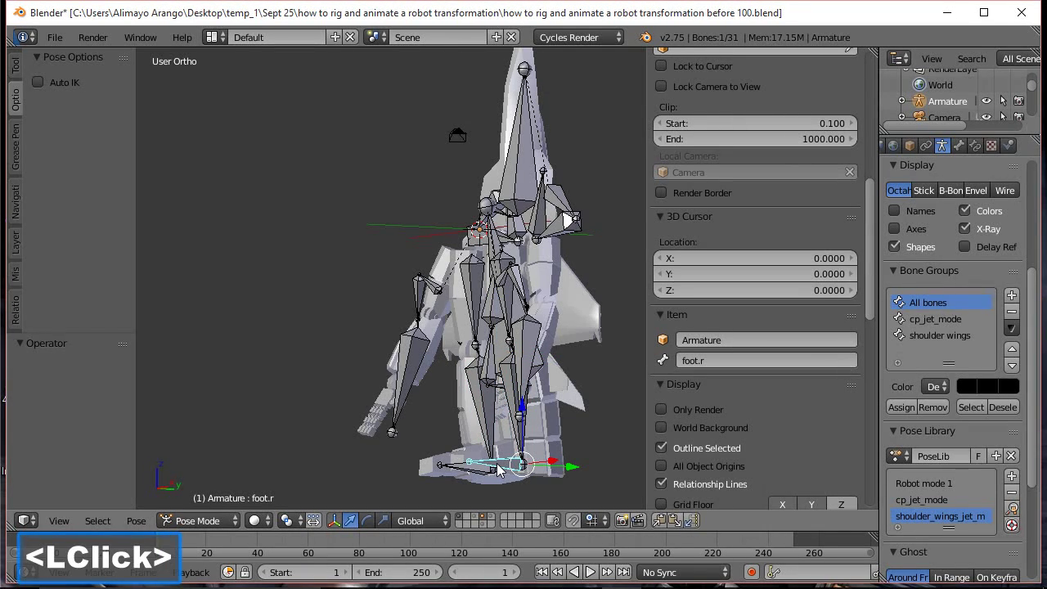
pyautogui.write('r')
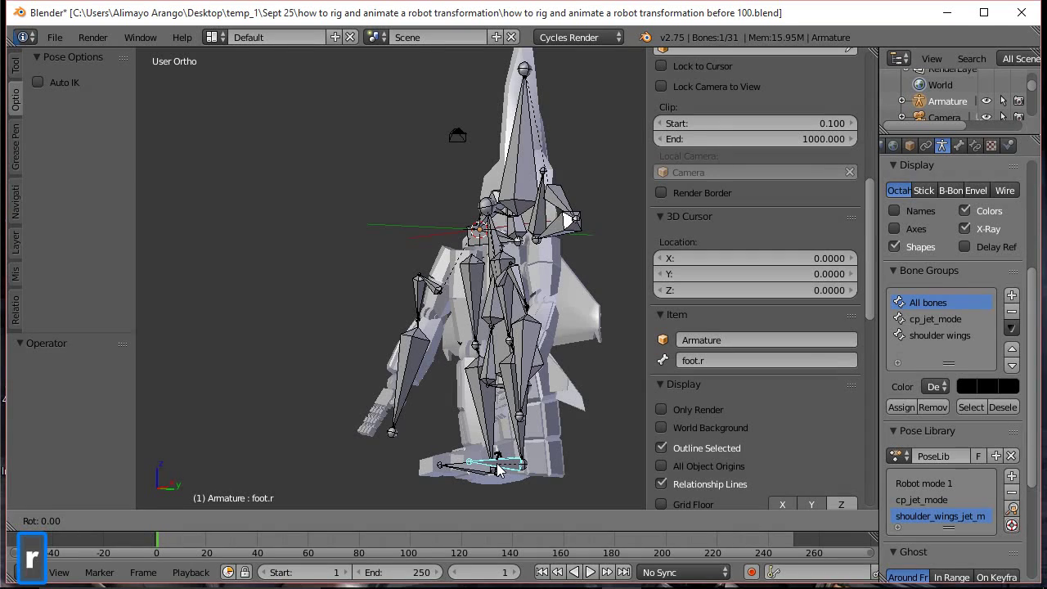
pyautogui.write('x90')
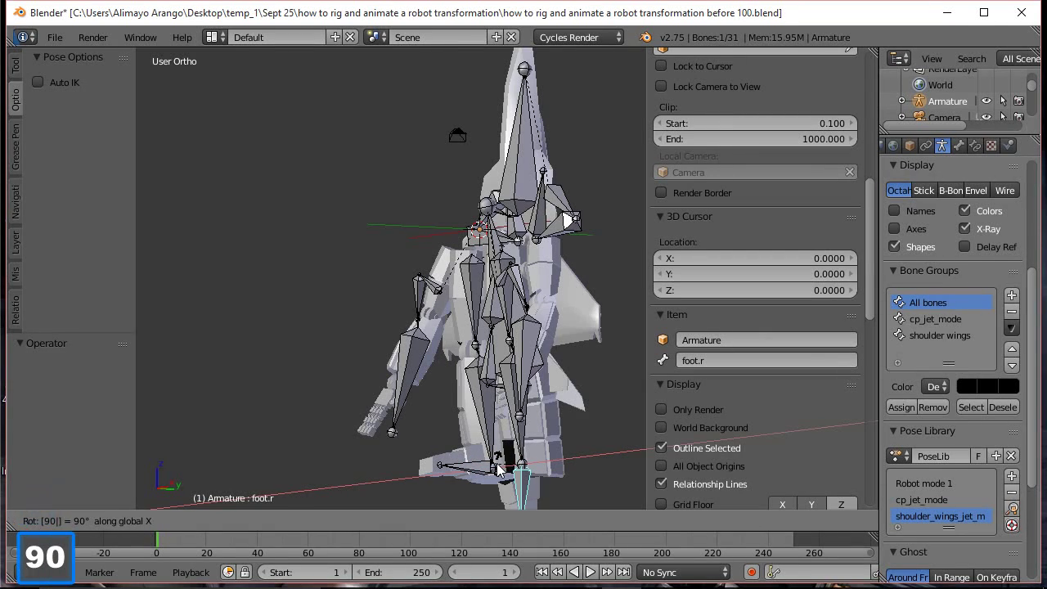
pyautogui.click(497, 467)
pyautogui.click(479, 473)
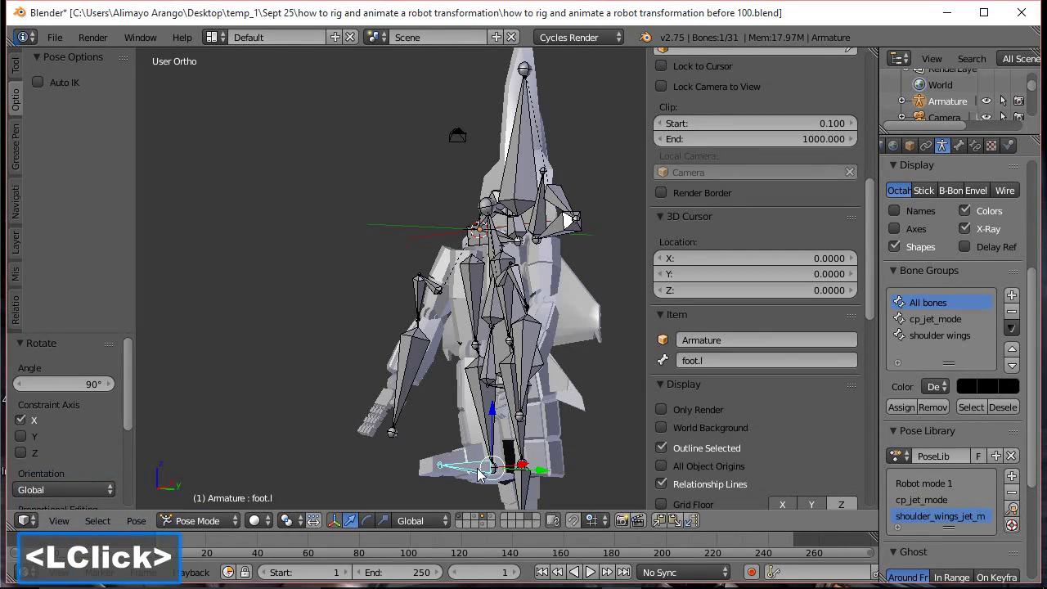
pyautogui.write('rx90')
pyautogui.click(479, 472)
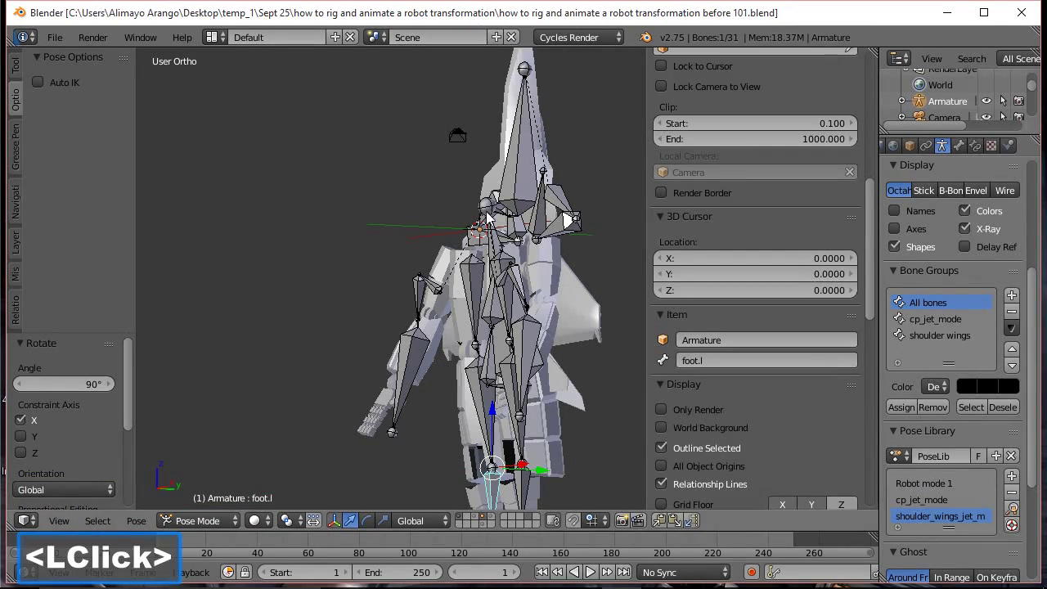
# Rotate the shin.r bone -90° around the global Z axis
pyautogui.scroll(-1, 474, 237)
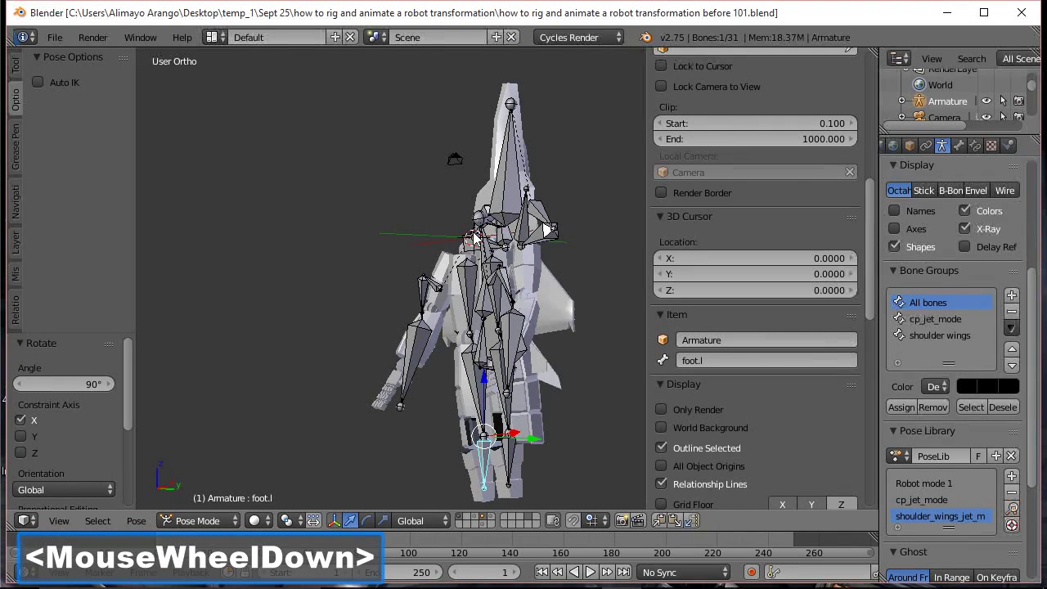
pyautogui.keyDown('shift'); pyautogui.moveTo(495, 275); pyautogui.dragTo(431, 220, button='middle'); pyautogui.keyUp('shift')
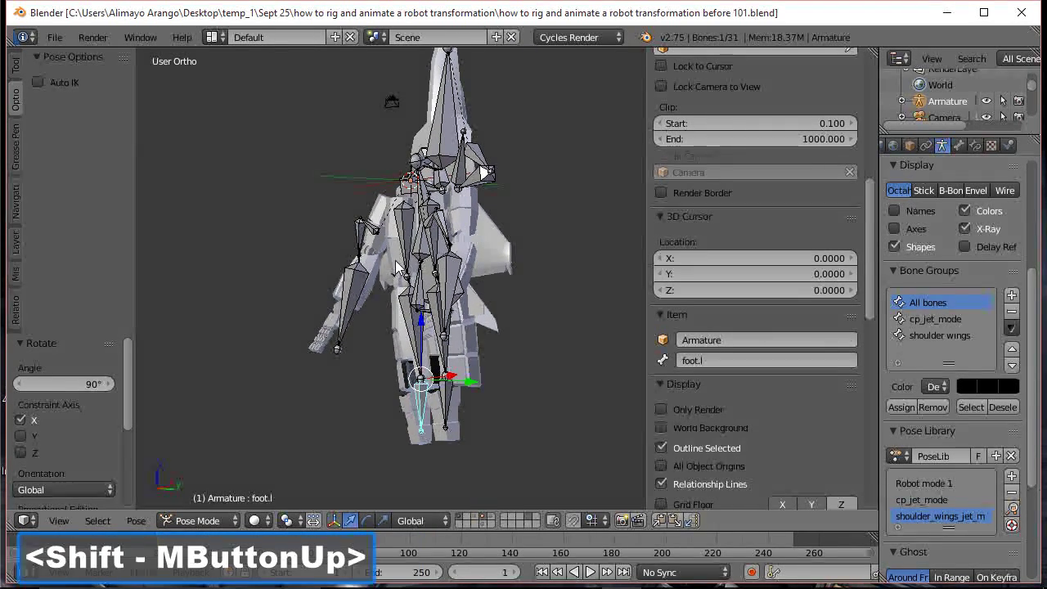
pyautogui.moveTo(378, 272); pyautogui.dragTo(480, 284, button='middle')
pyautogui.click(478, 327)
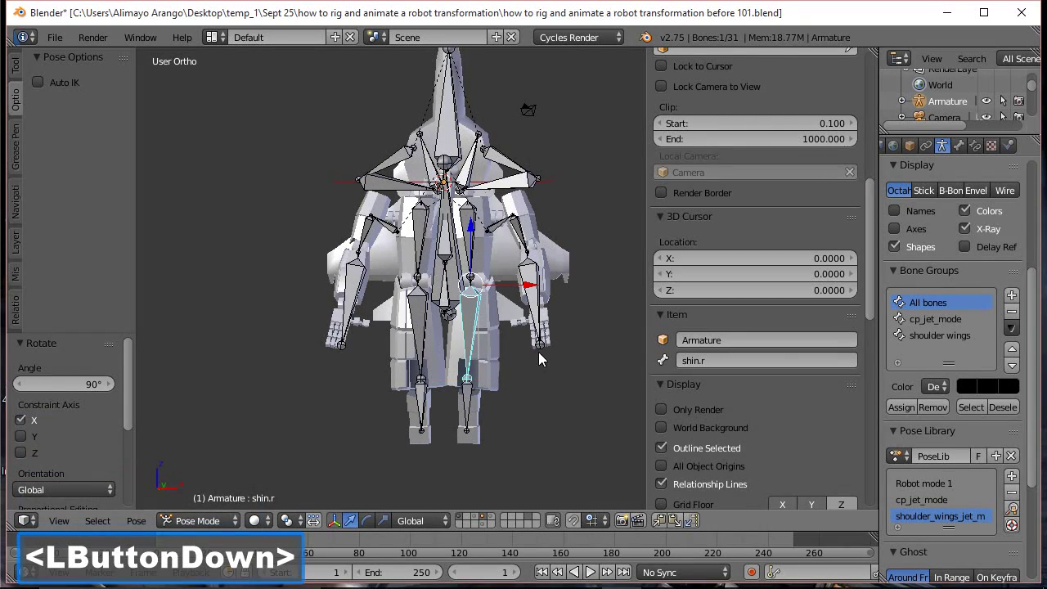
pyautogui.press('r')
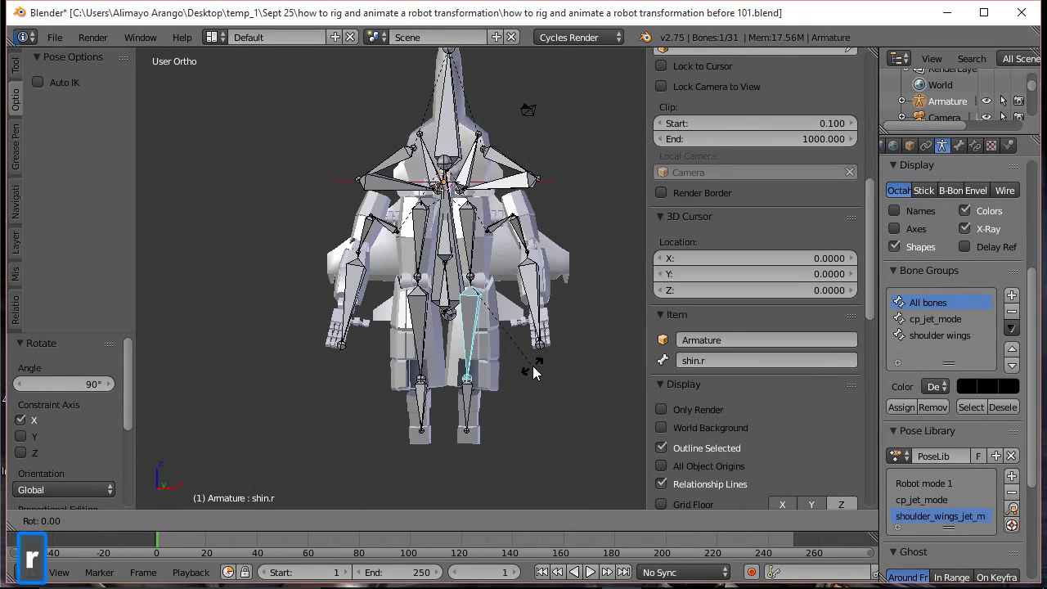
pyautogui.press('z')
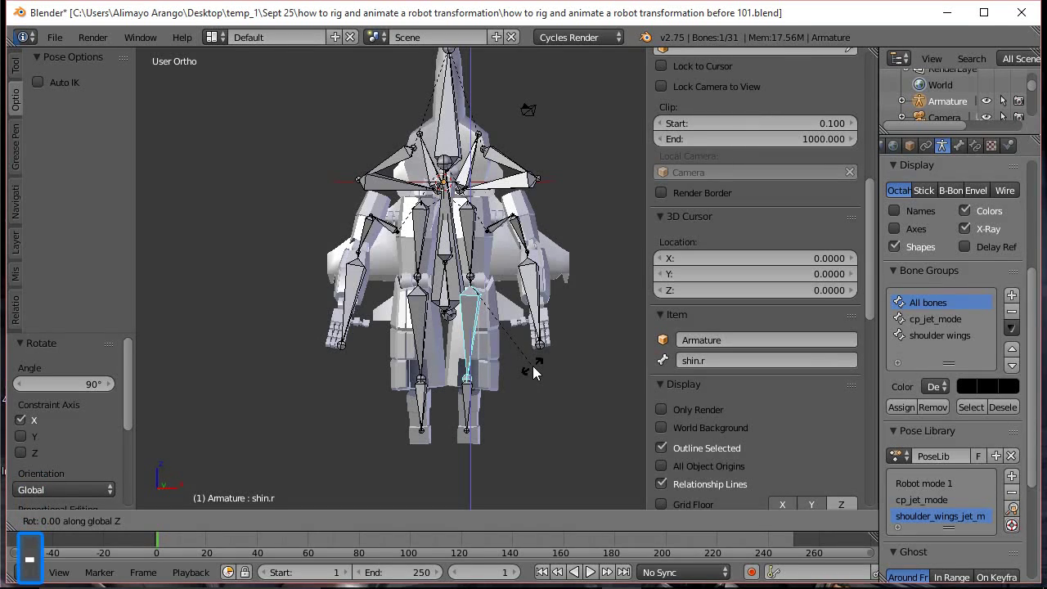
pyautogui.write('90')
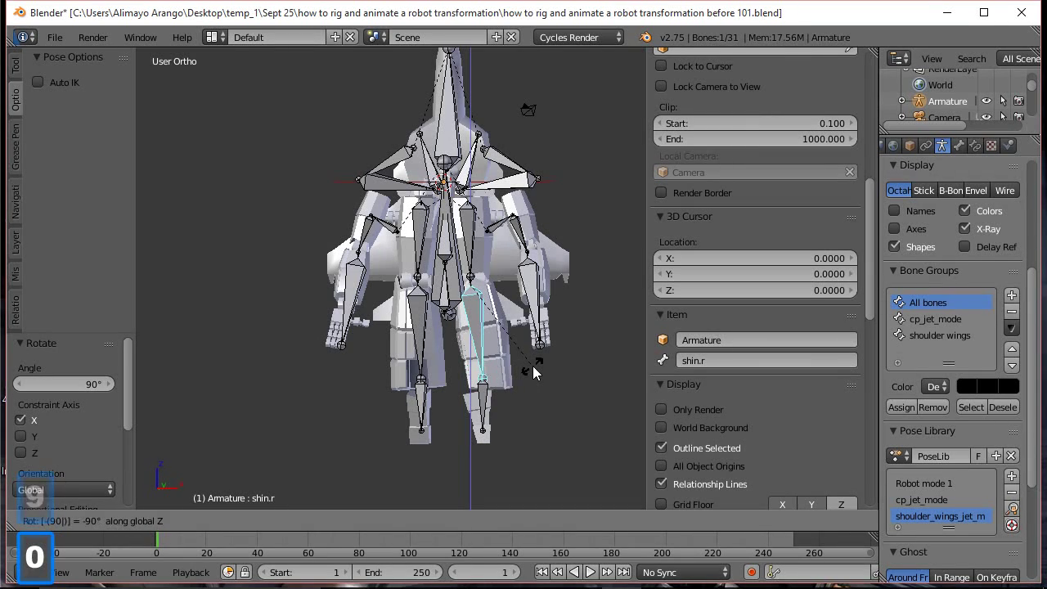
pyautogui.click(532, 365)
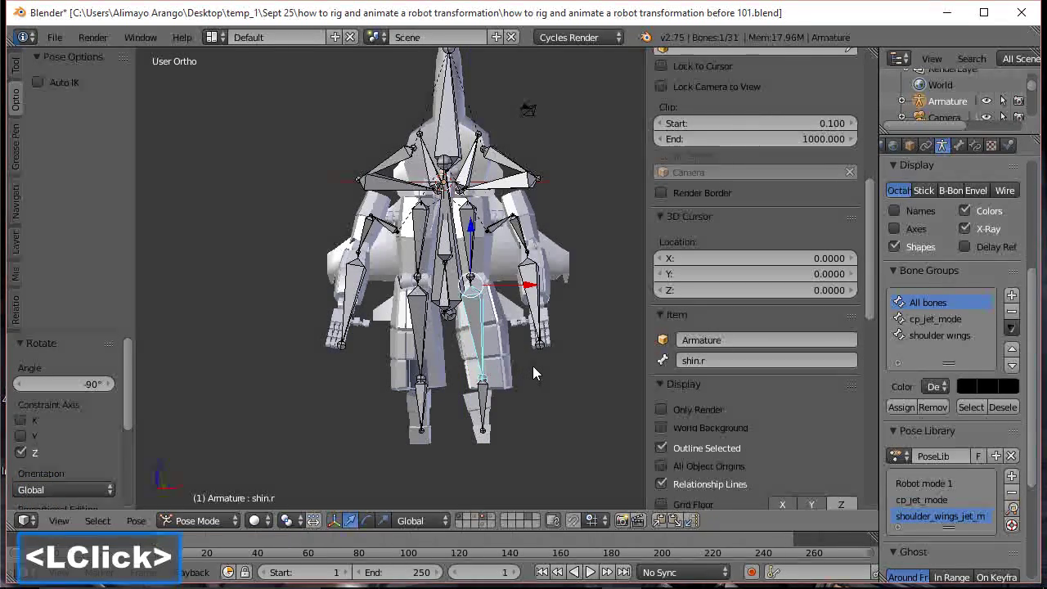
# Rotate the shin.l bone 90° around global Z and save as "how to rig and animate a robot transformation before 102.blend"
pyautogui.click(419, 319)
pyautogui.press('r')
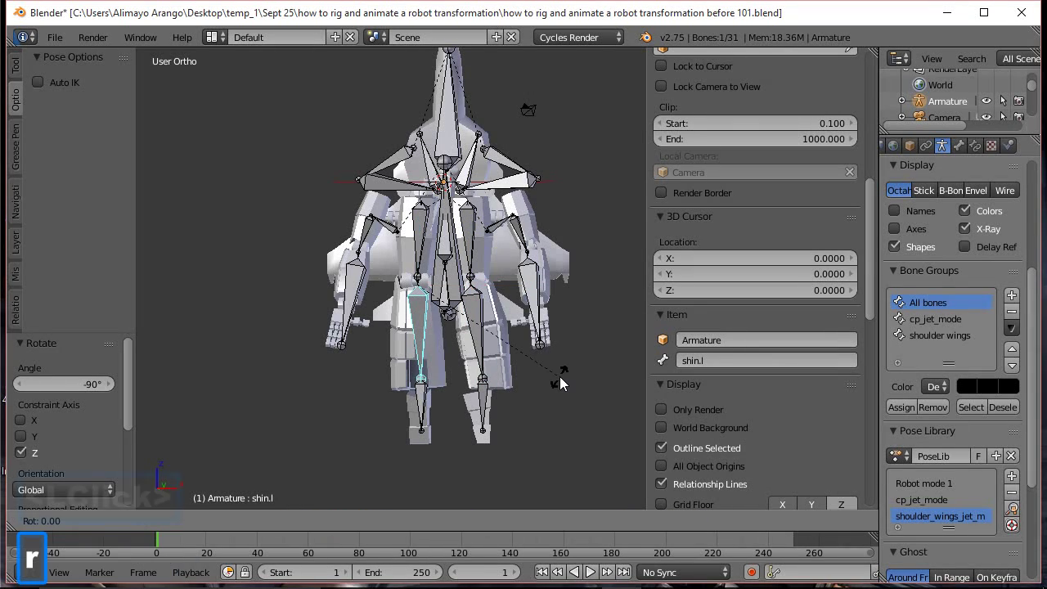
pyautogui.write('z90')
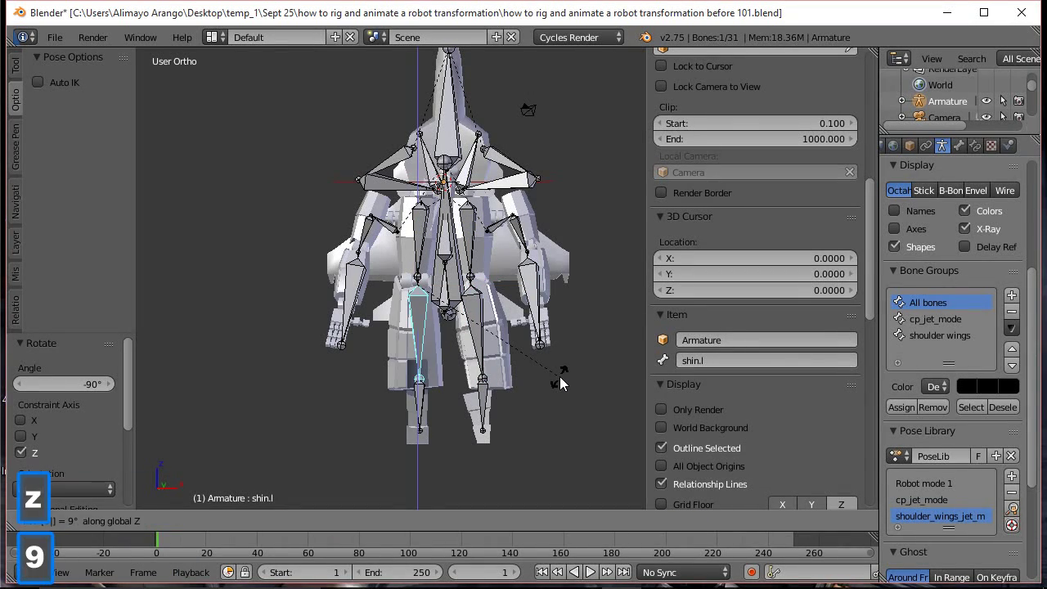
pyautogui.click(560, 383)
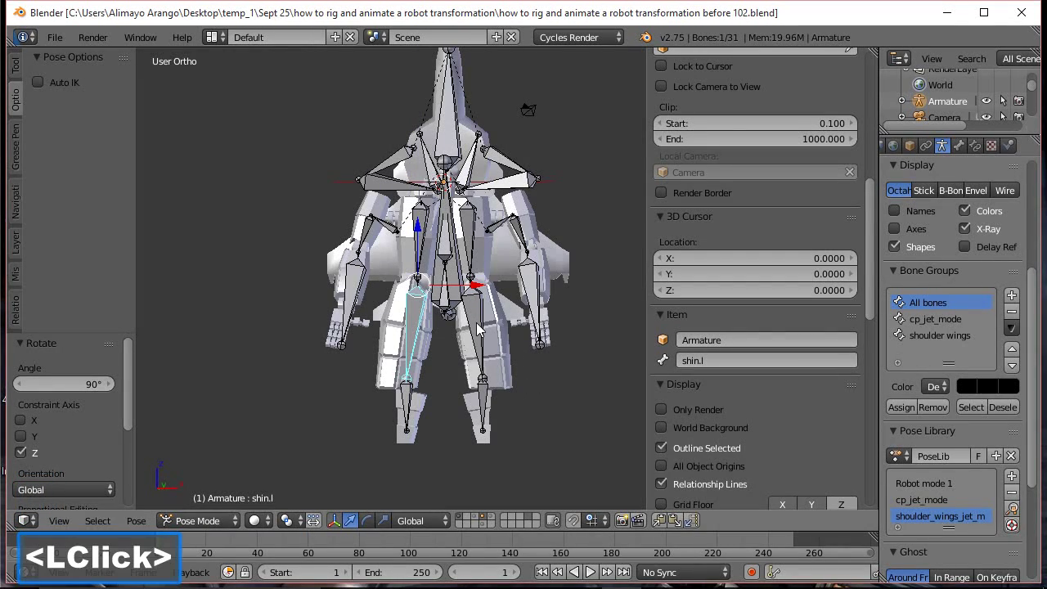
# Rotate the shin.r bone about 6° around the global Y axis to bring that lower leg inward
pyautogui.click(478, 327)
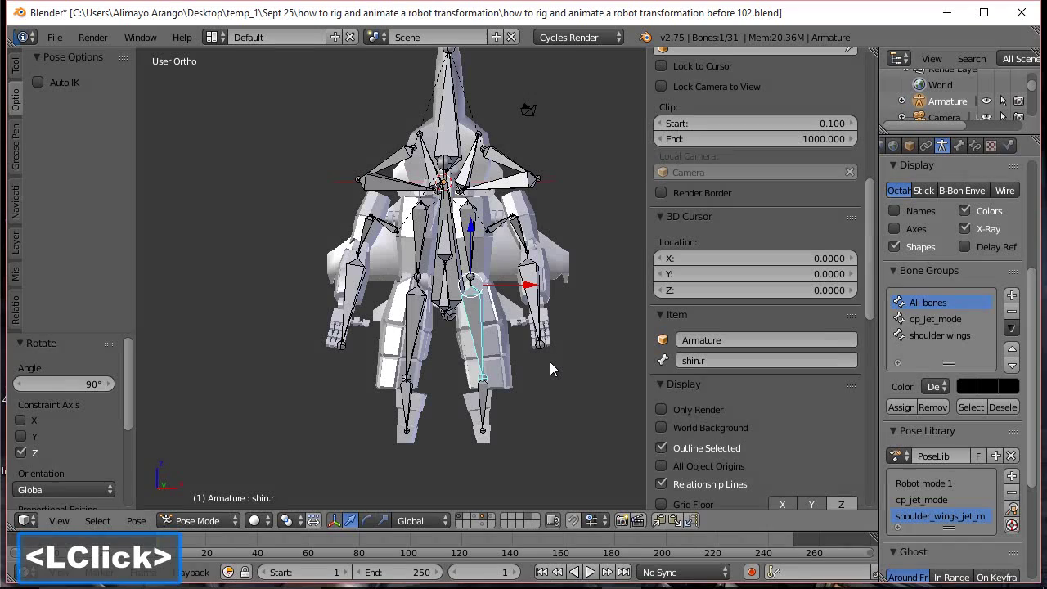
pyautogui.press('r')
pyautogui.press('y')
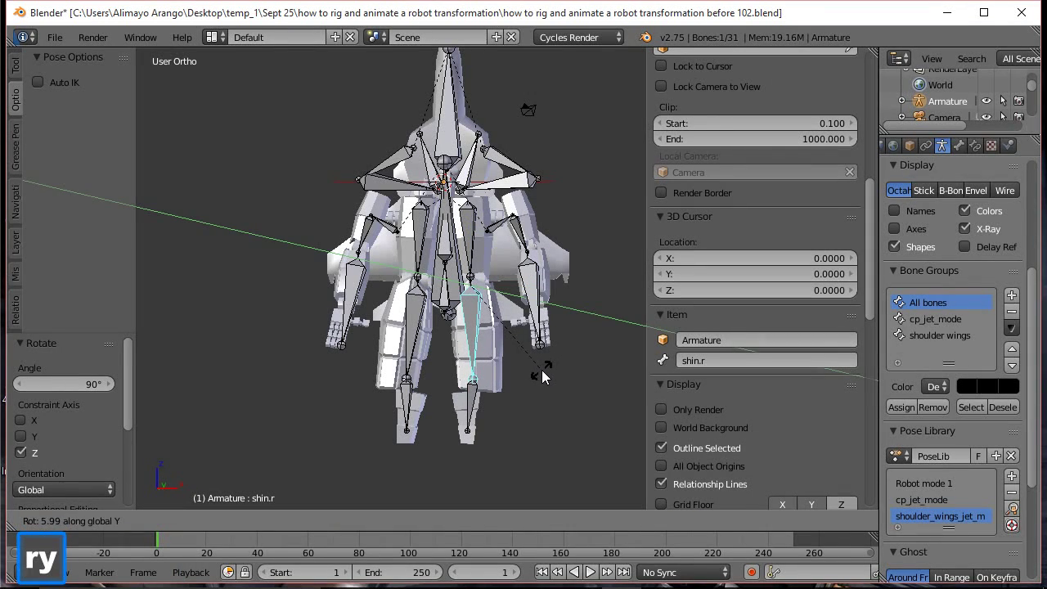
pyautogui.click(542, 375)
# Rotate the shin.l bone about -6.5° around global Y and save as "how to rig and animate a robot transformation before 103.blend"
pyautogui.click(413, 325)
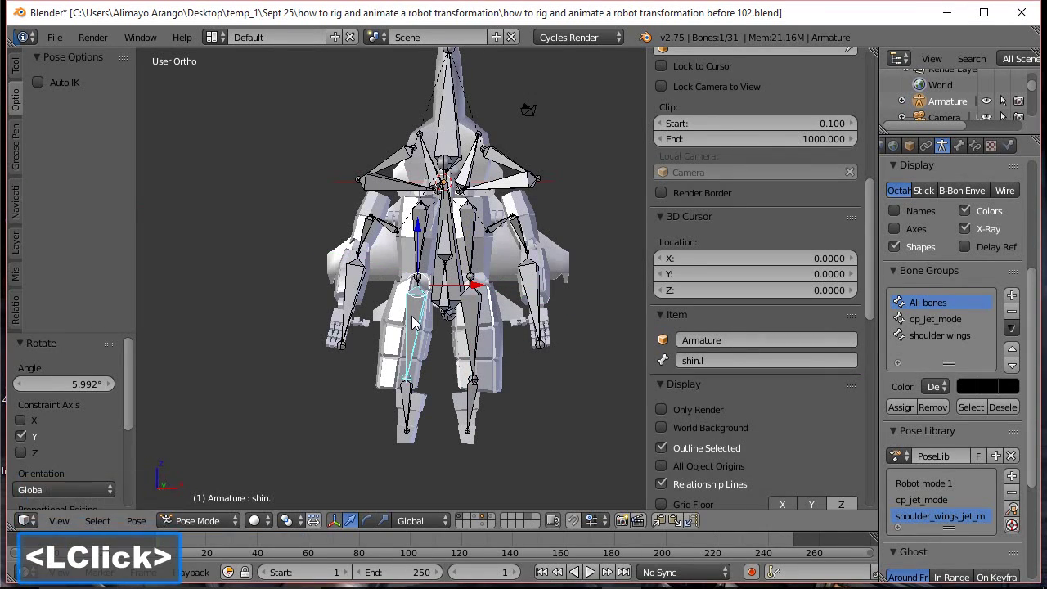
pyautogui.press('r')
pyautogui.press('y')
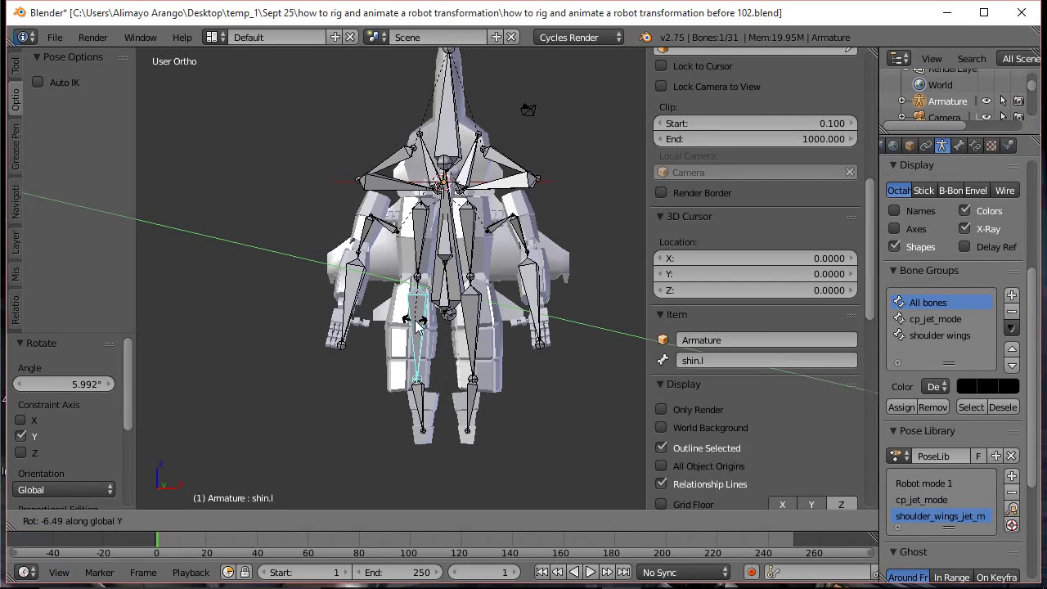
pyautogui.click(417, 324)
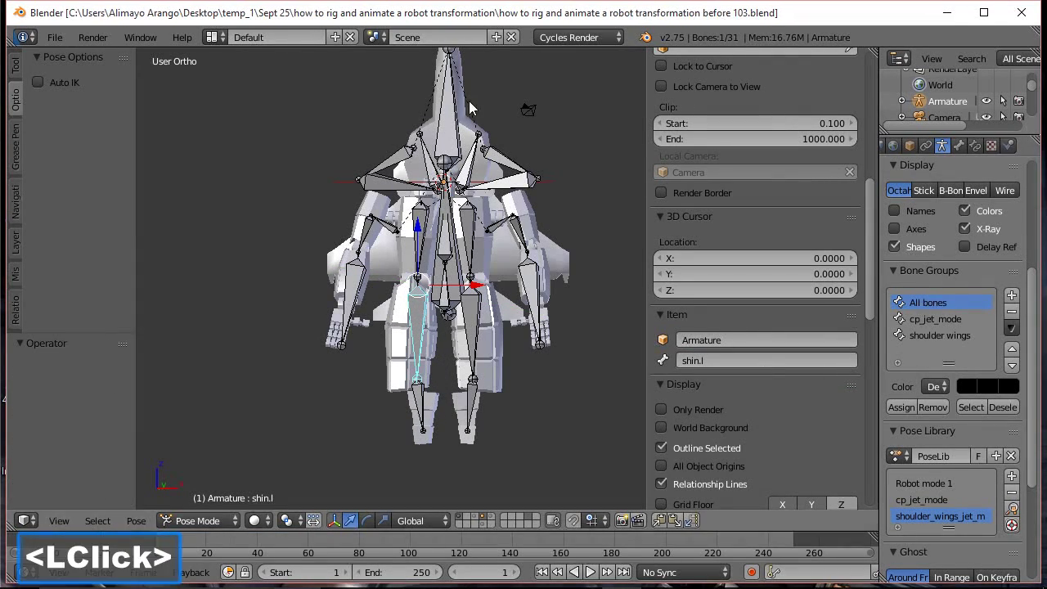
# Scale the thigh_1, shin and foot bones of both legs together to 0.740 and save as "how to rig and animate a robot transformation before 104.blend"
pyautogui.scroll(2, 492, 207)
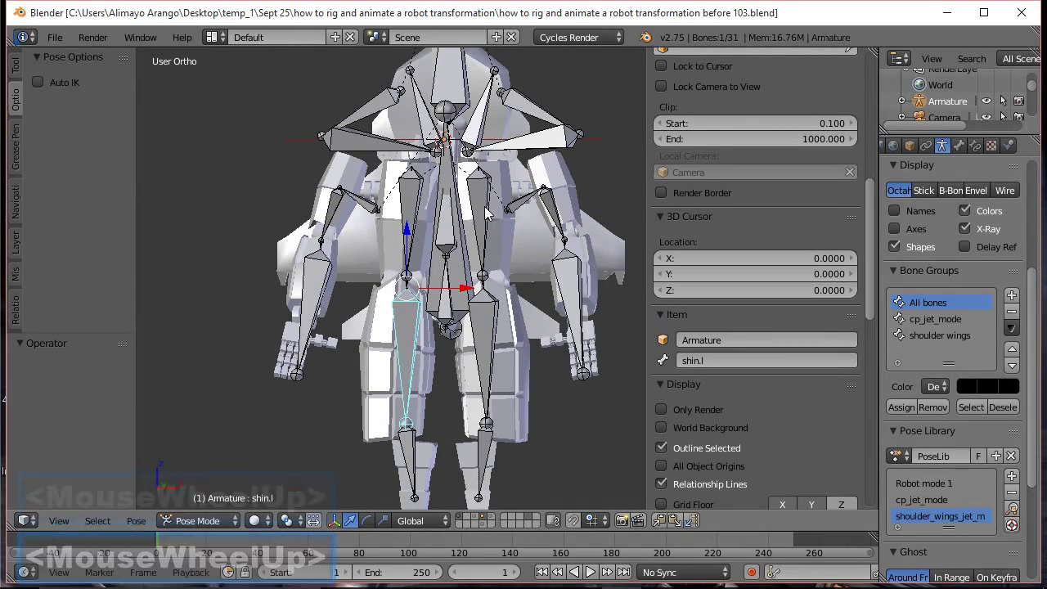
pyautogui.click(484, 215)
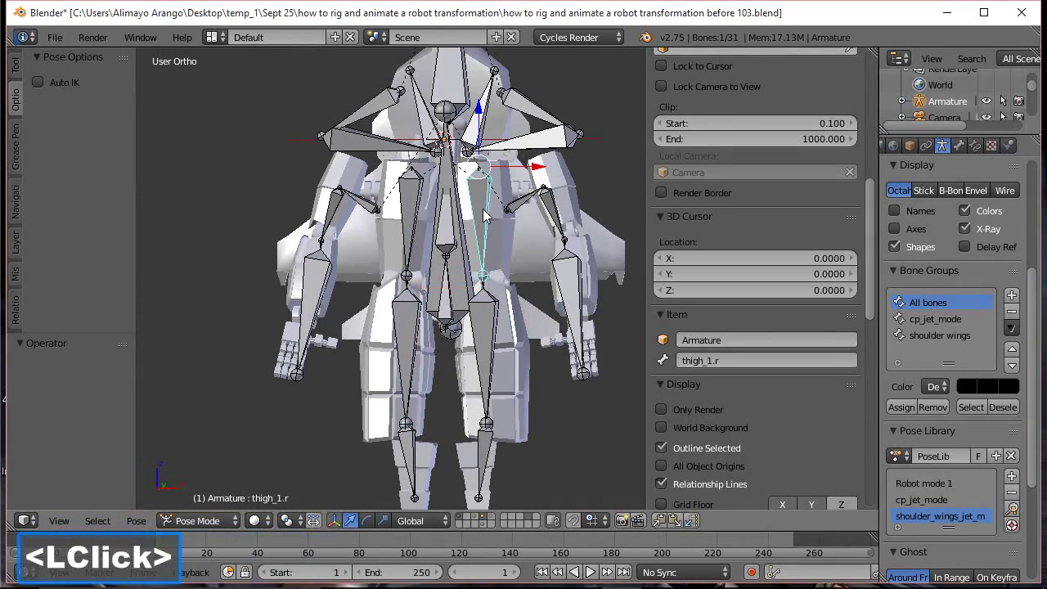
pyautogui.keyDown('shift'); pyautogui.click(404, 214); pyautogui.keyUp('shift')
pyautogui.keyDown('shift'); pyautogui.click(482, 331); pyautogui.keyUp('shift')
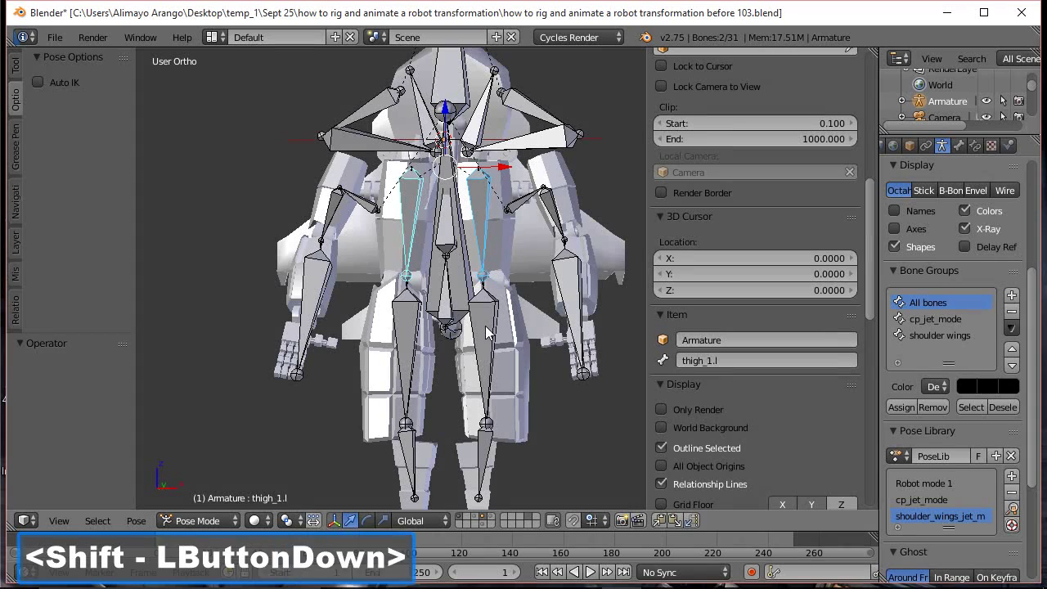
pyautogui.keyDown('shift'); pyautogui.click(411, 364); pyautogui.keyUp('shift')
pyautogui.keyDown('shift'); pyautogui.click(483, 460); pyautogui.keyUp('shift')
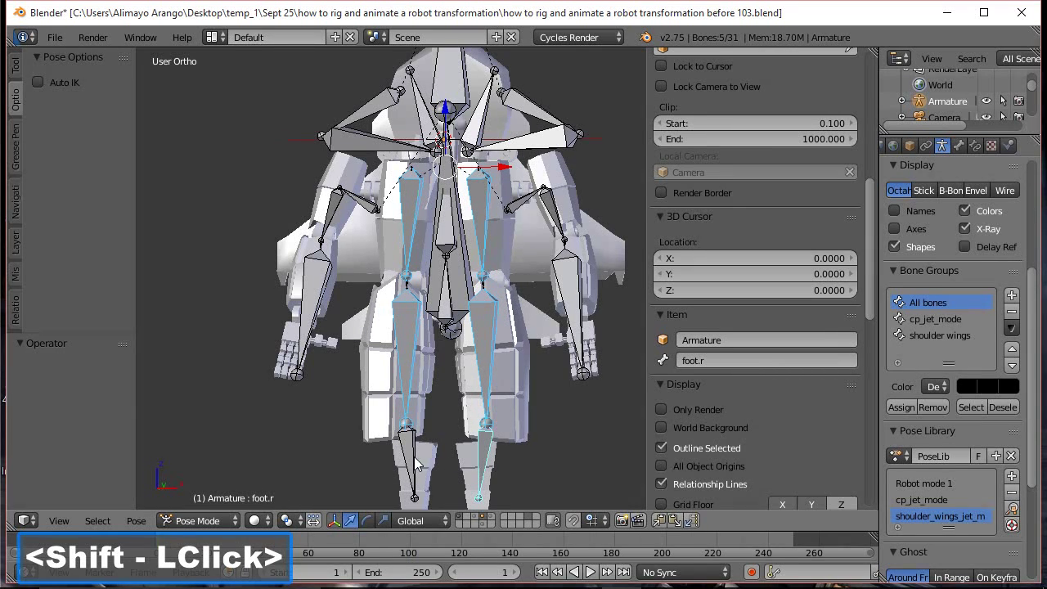
pyautogui.keyDown('shift'); pyautogui.click(413, 461); pyautogui.keyUp('shift')
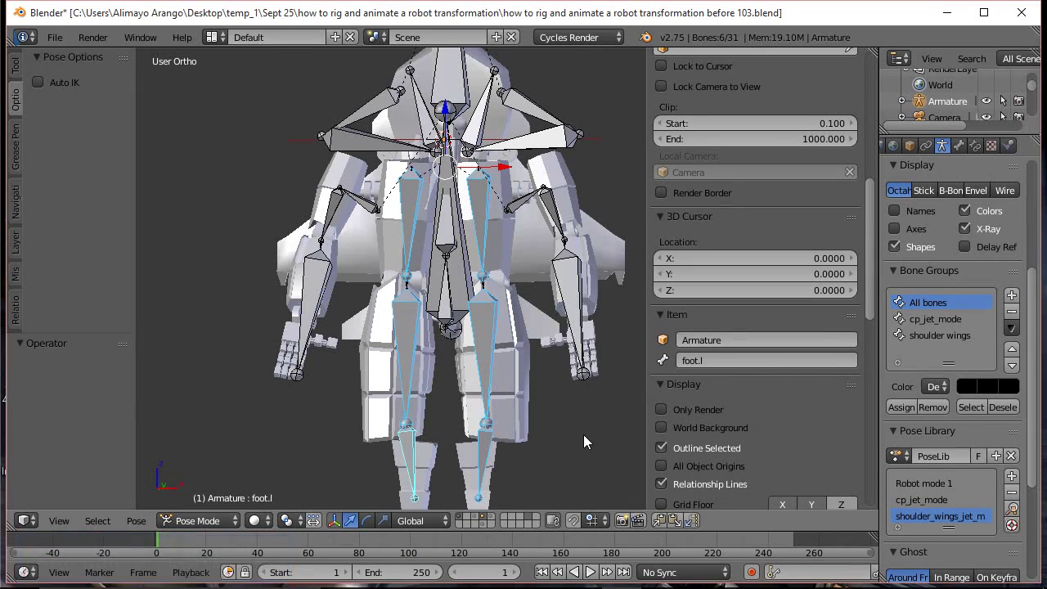
pyautogui.press('s')
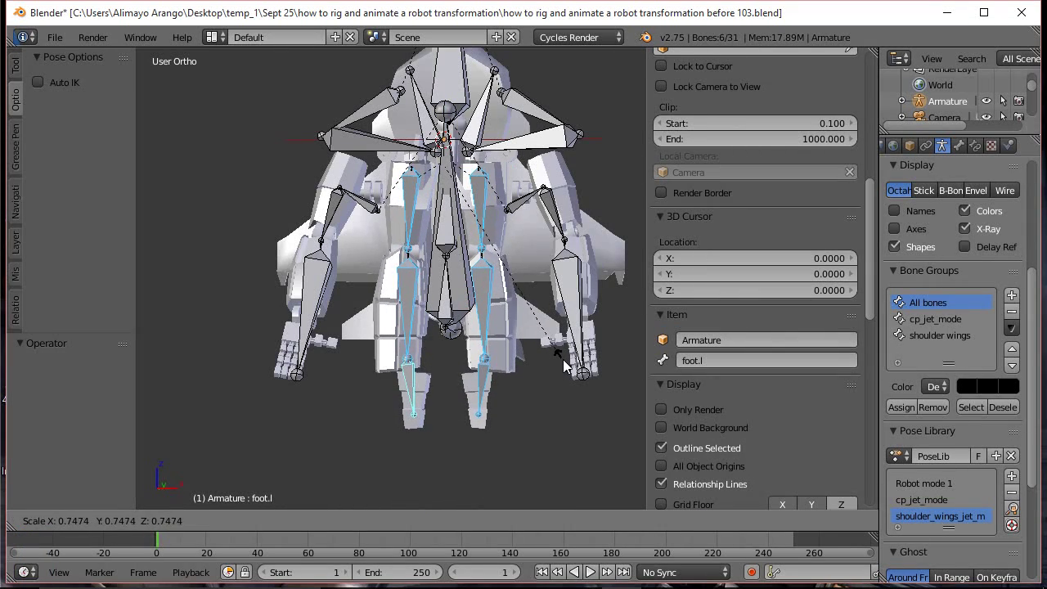
pyautogui.click(564, 366)
pyautogui.moveTo(603, 304); pyautogui.dragTo(543, 325, button='middle')
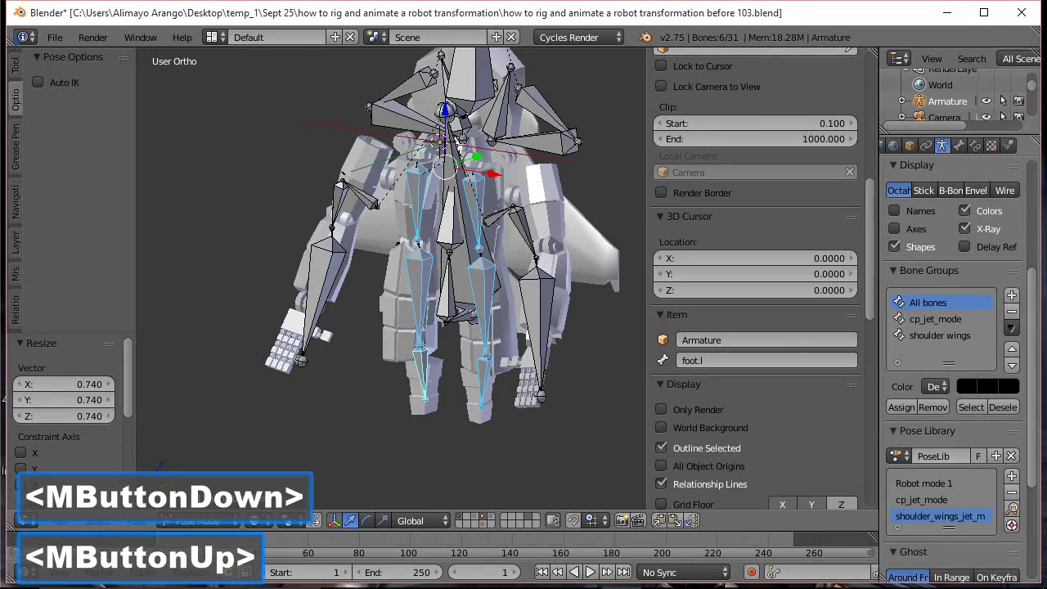
pyautogui.click(401, 270)
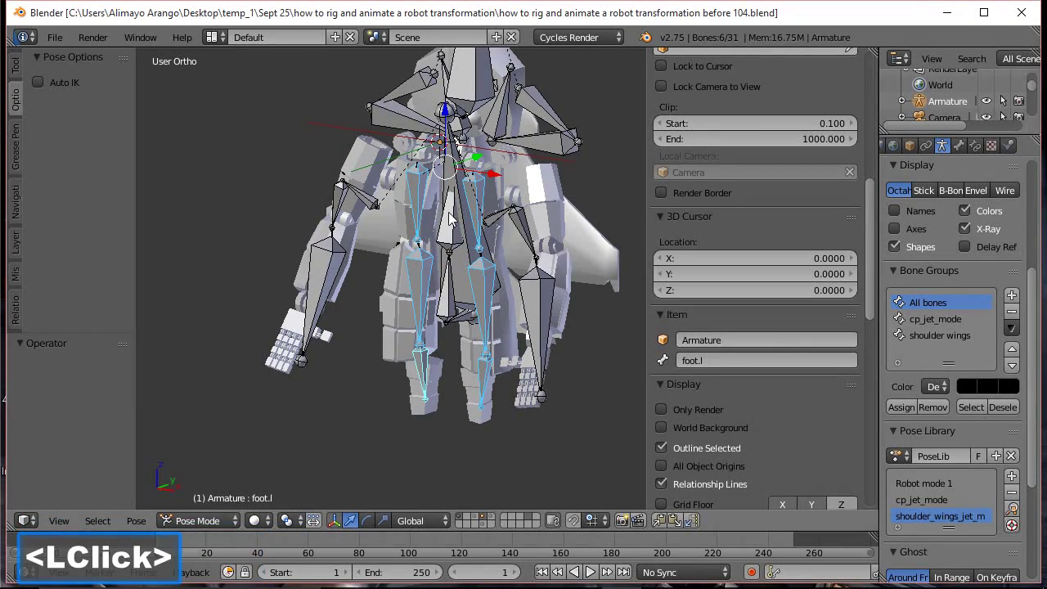
# Extend the leg bone selection with the two central pelvic bones and add a bone group named "Leg_bones"
pyautogui.moveTo(387, 281); pyautogui.dragTo(447, 273, button='middle')
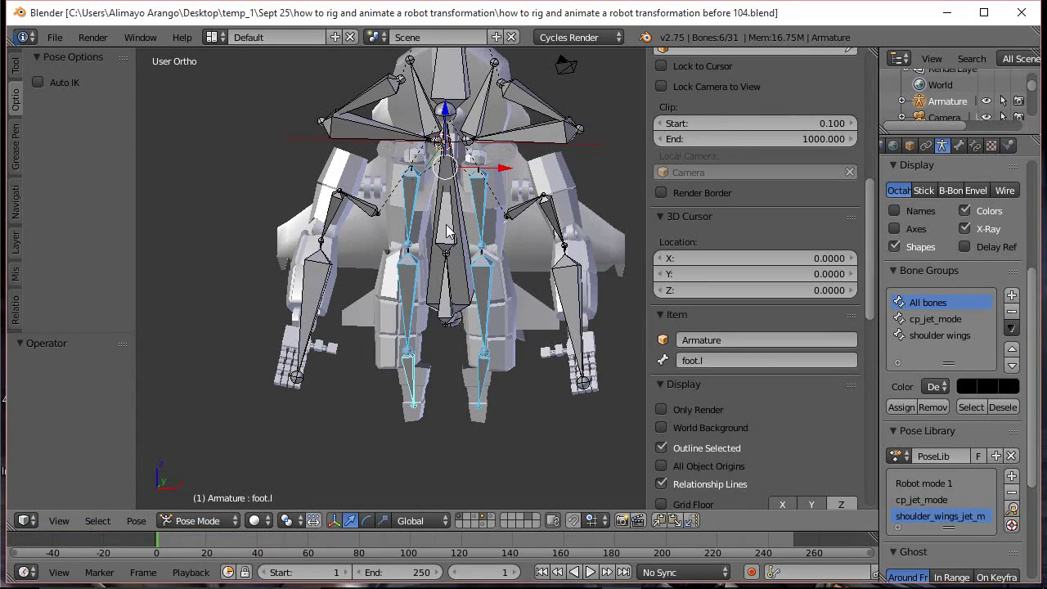
pyautogui.keyDown('shift'); pyautogui.click(442, 297); pyautogui.keyUp('shift')
pyautogui.keyDown('shift'); pyautogui.click(446, 306); pyautogui.keyUp('shift')
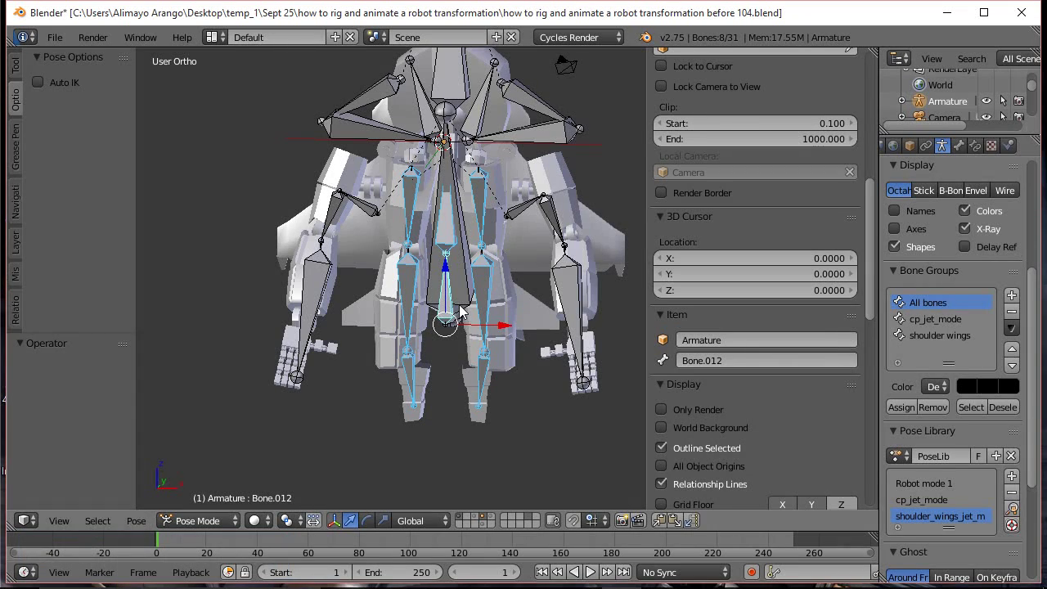
pyautogui.click(1013, 297)
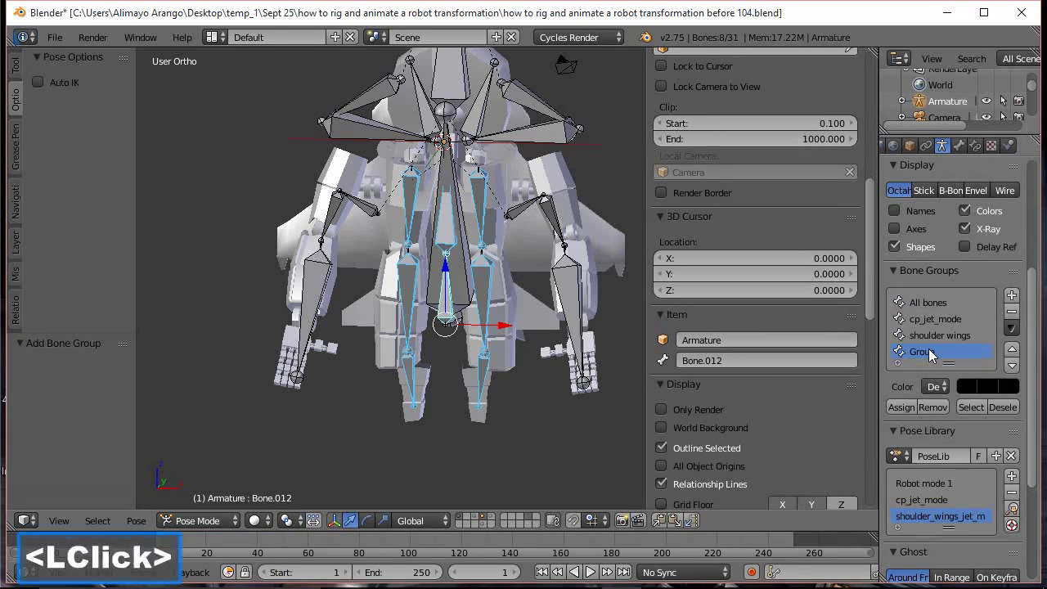
pyautogui.doubleClick(930, 350)
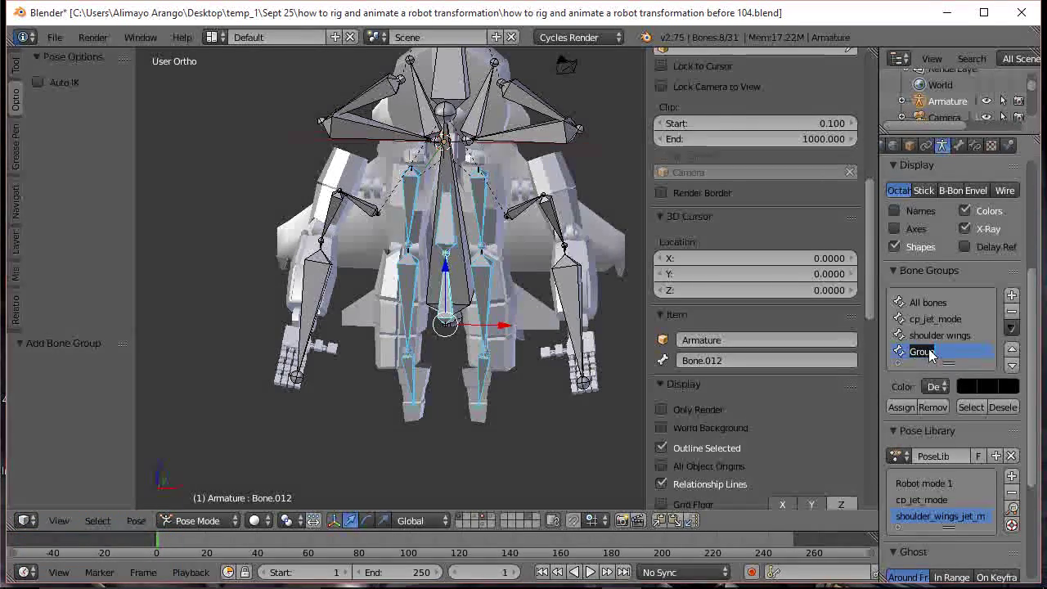
pyautogui.write('Leg')
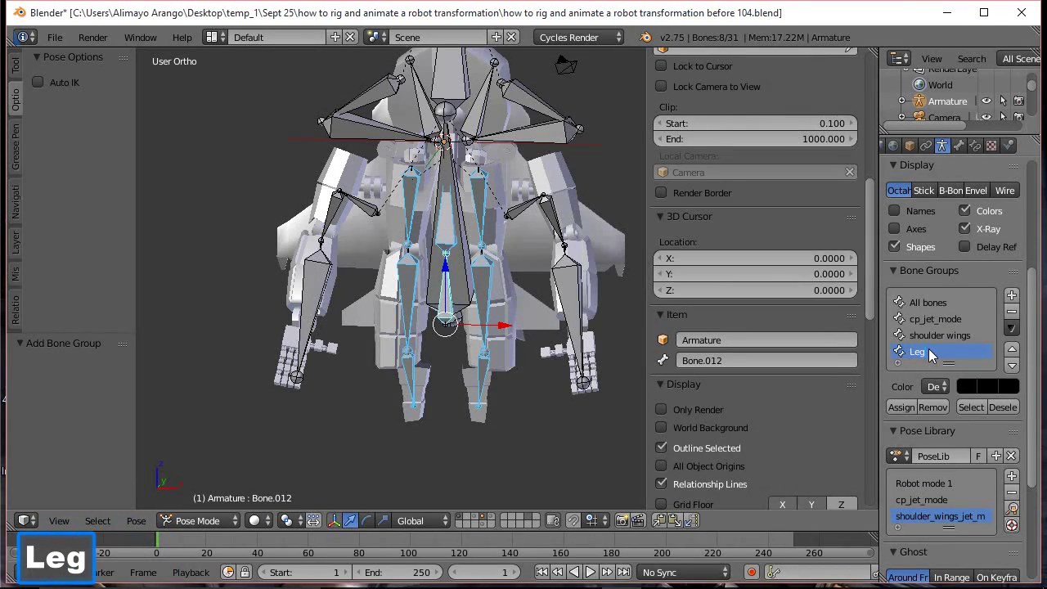
pyautogui.write(' bones')
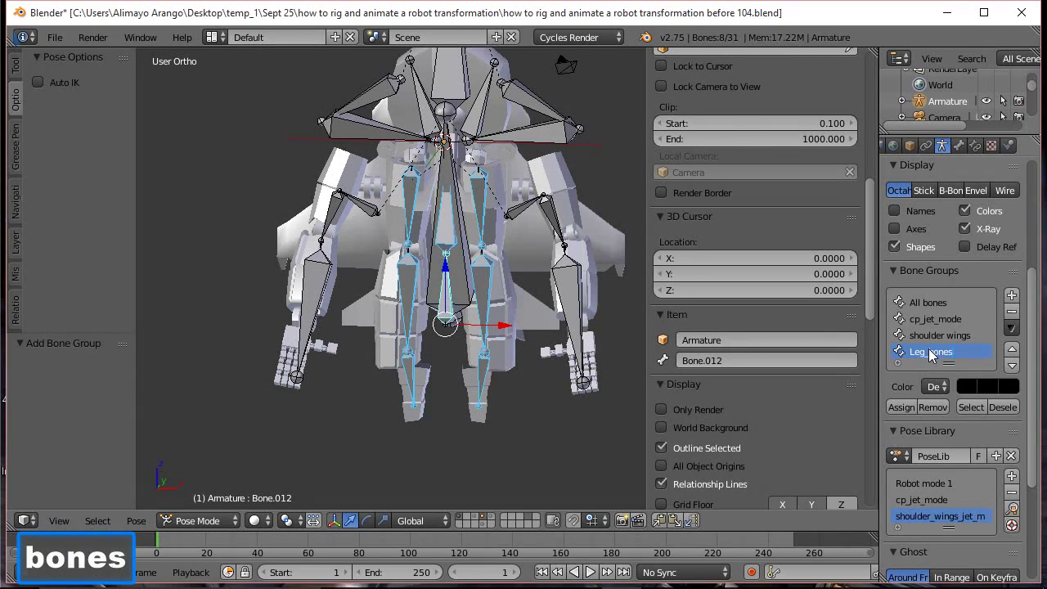
pyautogui.press('Return')
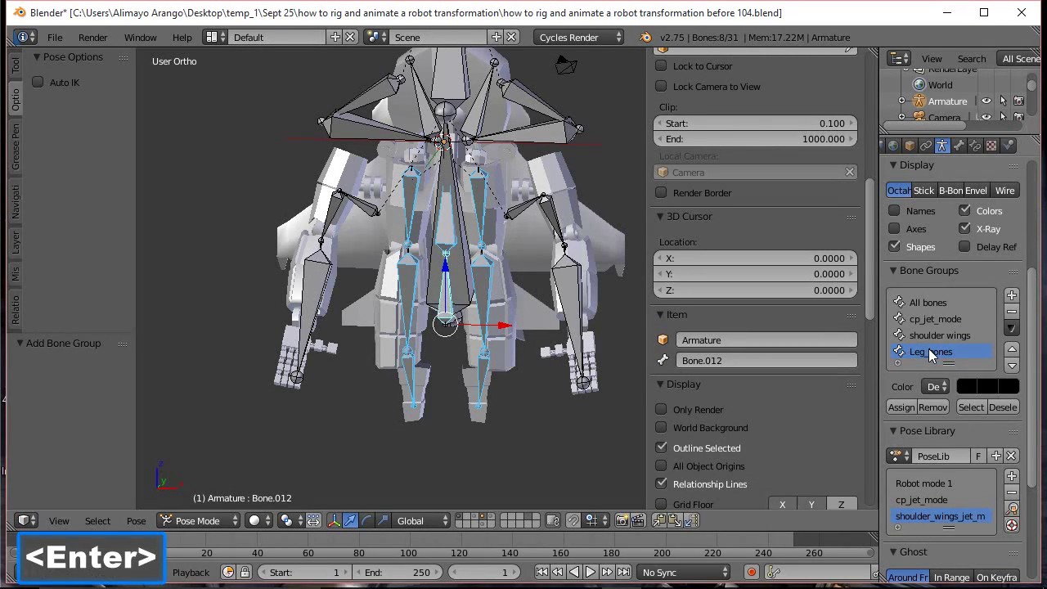
# Add the pose to the pose library as "legs_jet_m" and save as "how to rig and animate a robot transformation before 105.blend"
pyautogui.click(1012, 476)
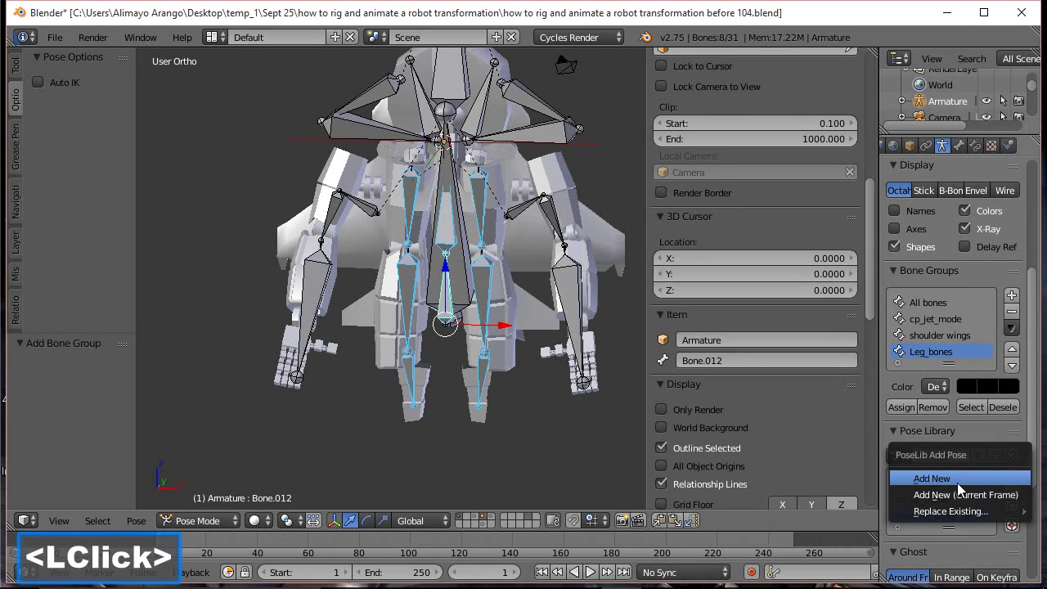
pyautogui.click(949, 481)
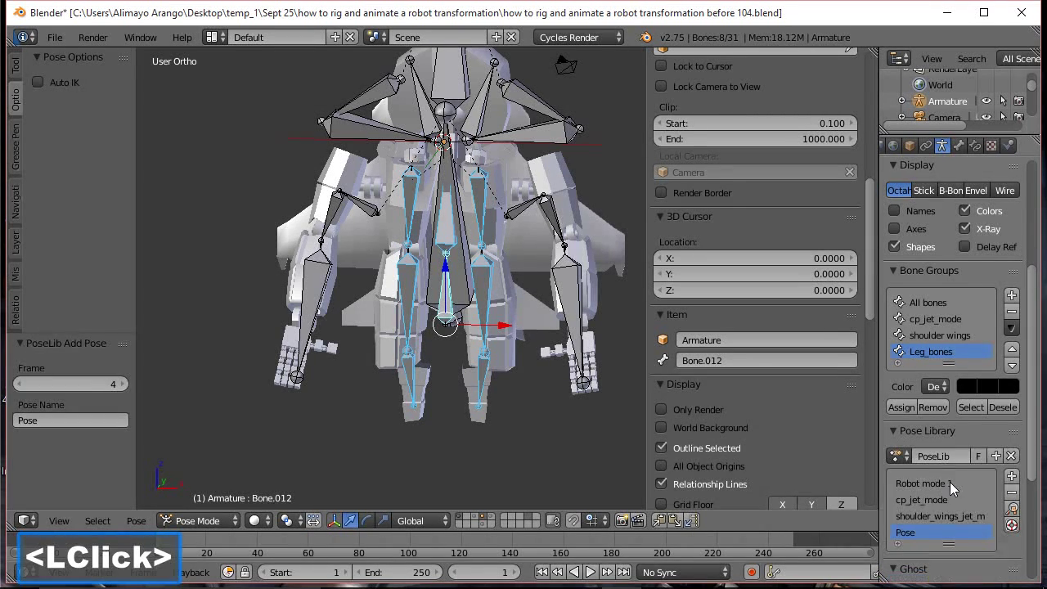
pyautogui.doubleClick(914, 534)
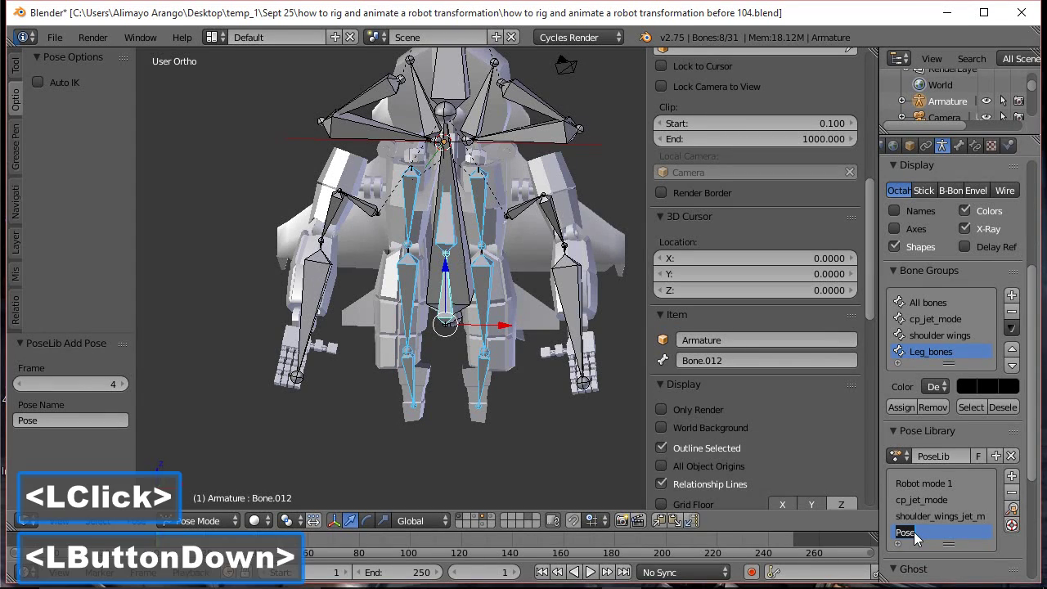
pyautogui.write('legs')
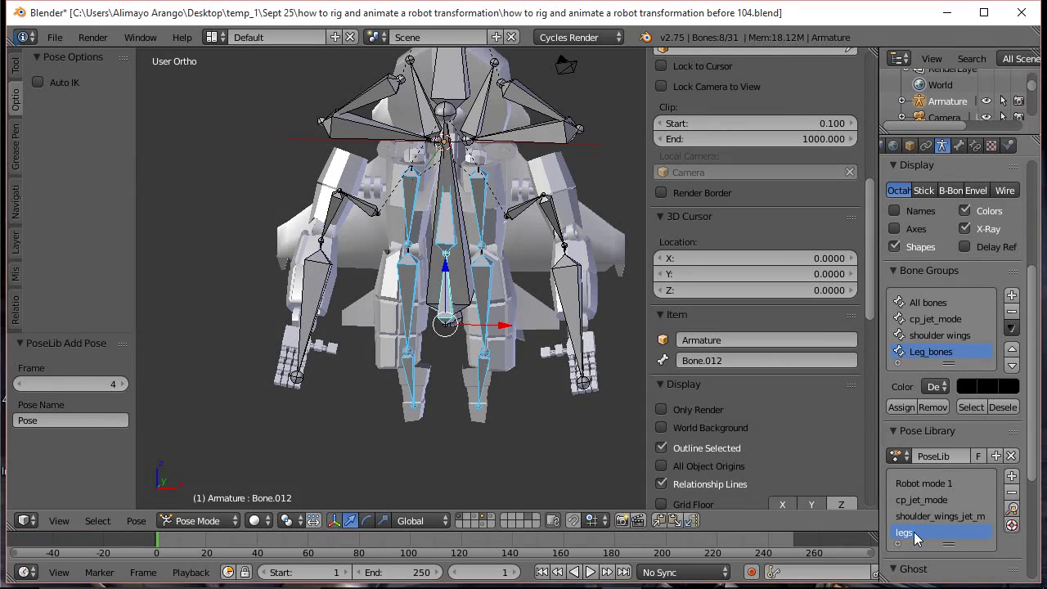
pyautogui.write('_')
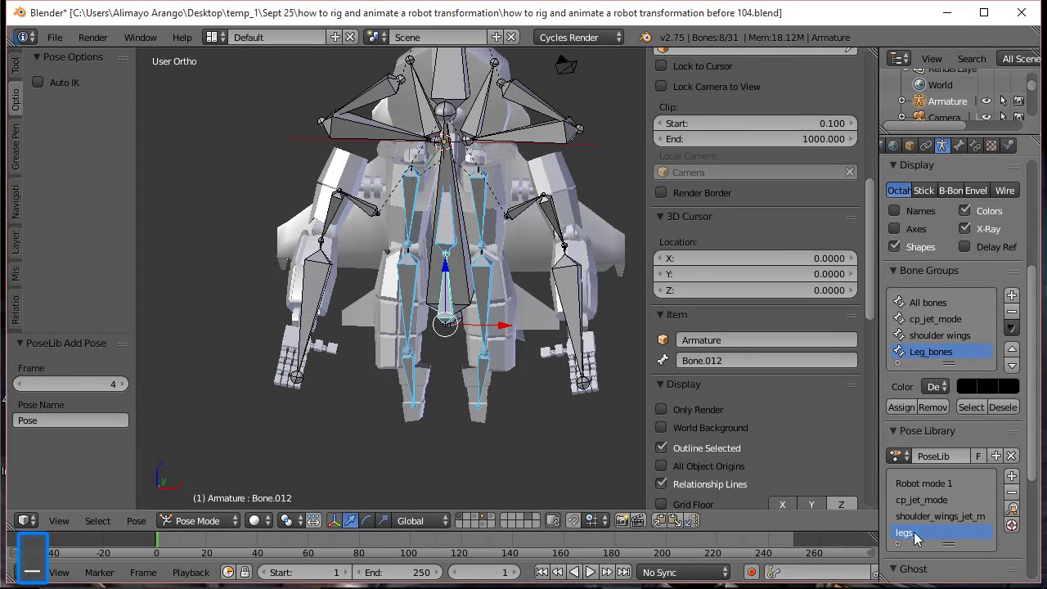
pyautogui.write('jet_m')
pyautogui.press('Return')
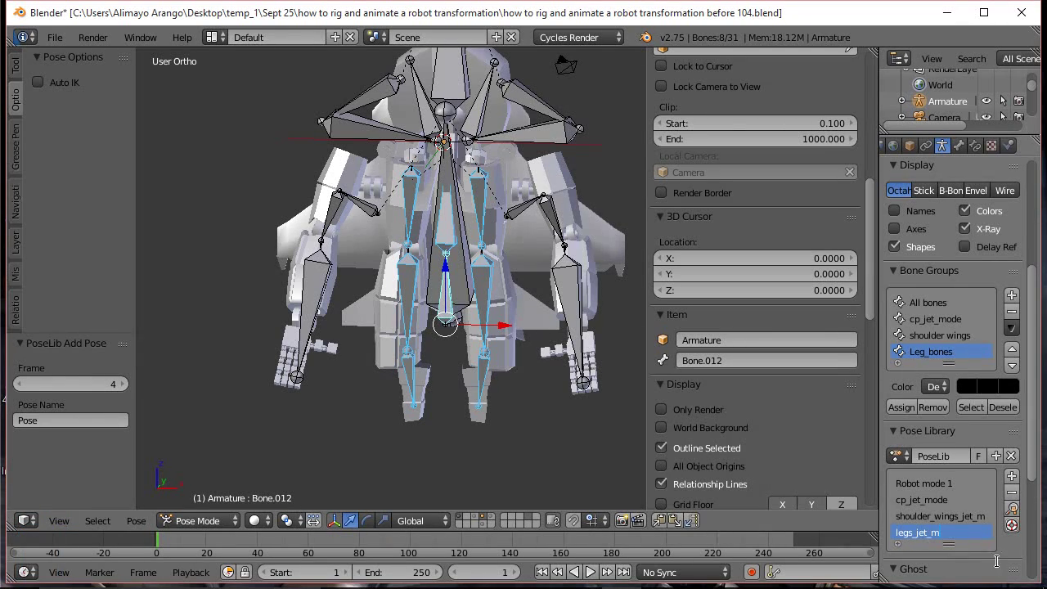
pyautogui.click(1005, 540)
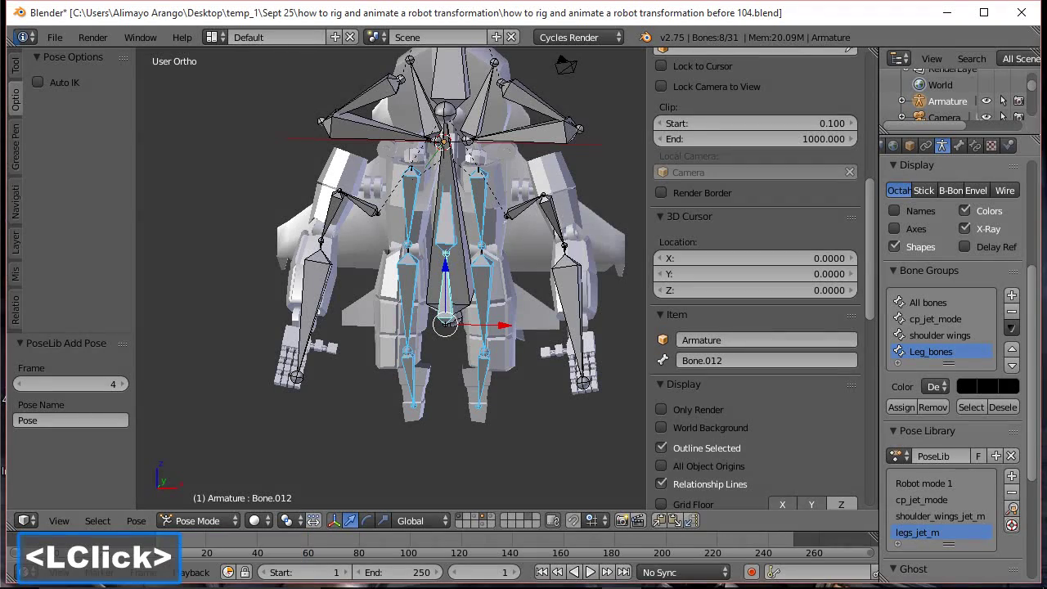
pyautogui.hotkey('ctrl', 'alt', 's')
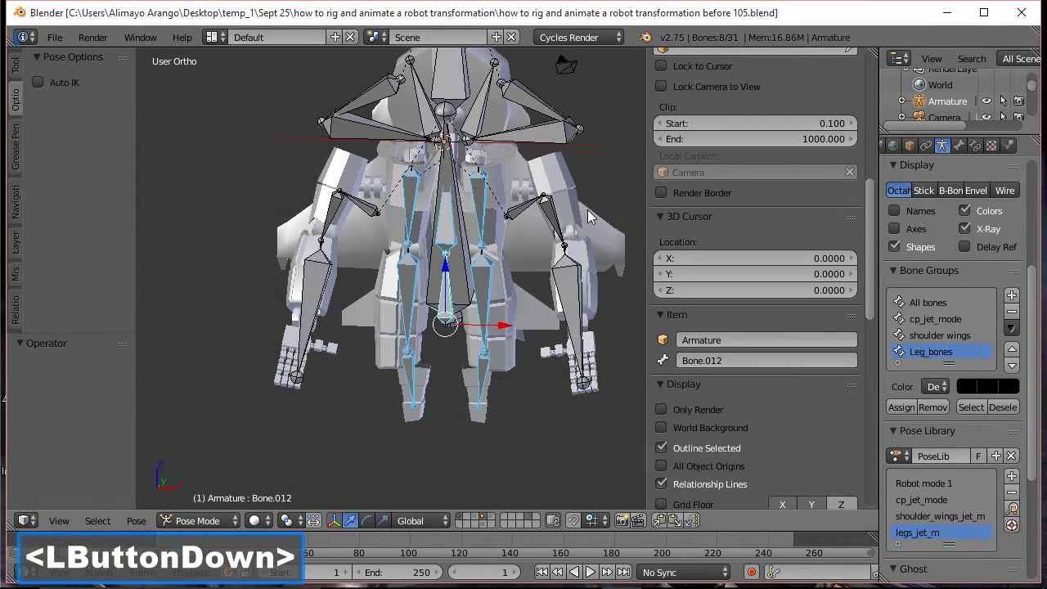
# Select all bones of the armature and apply the "Robot mode 1" pose from the pose library
pyautogui.press('a')
pyautogui.press('a')
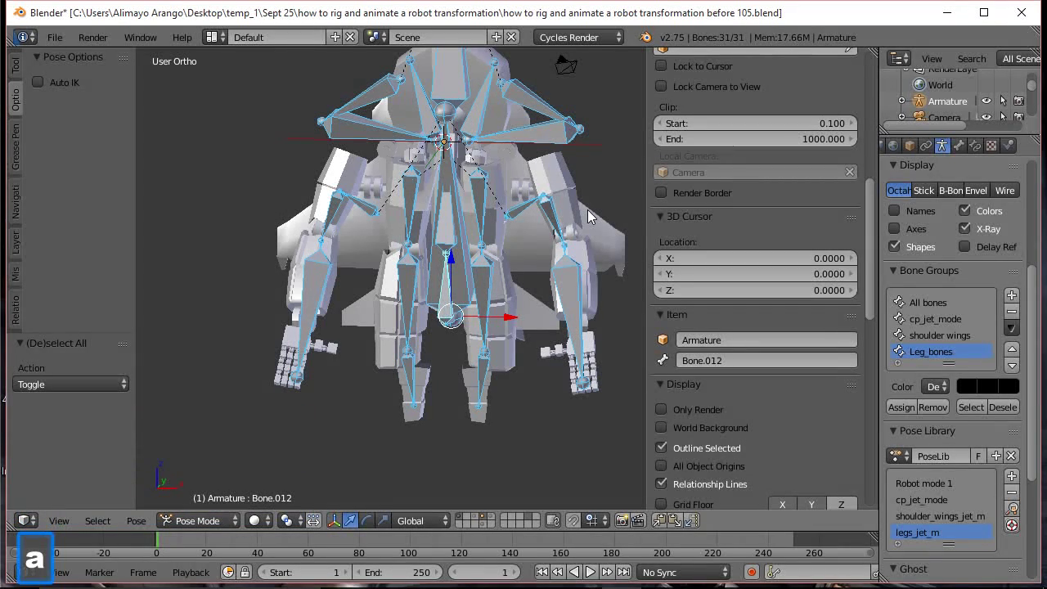
pyautogui.click(940, 484)
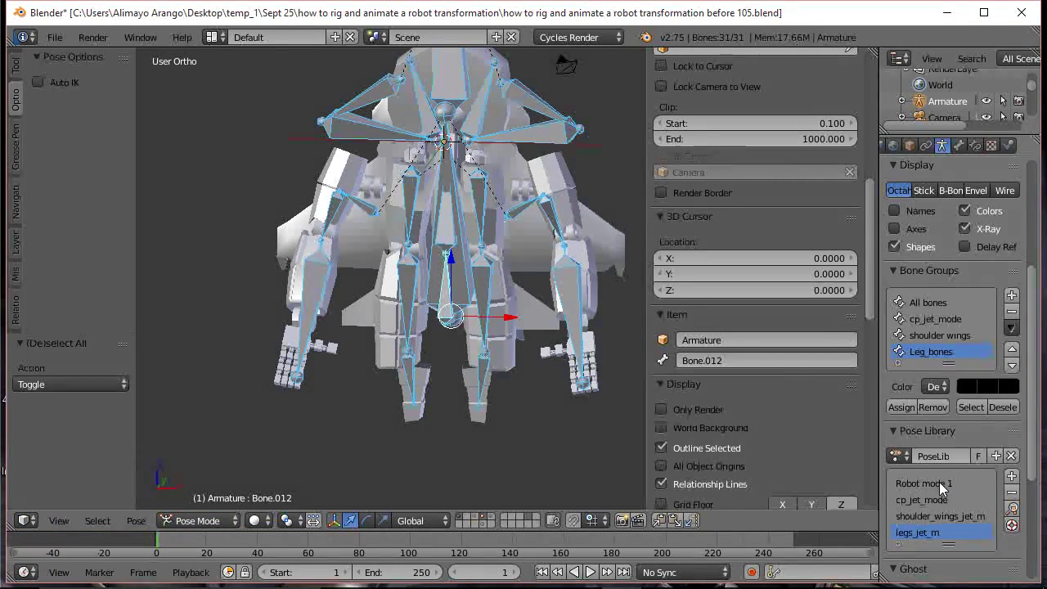
pyautogui.click(1013, 509)
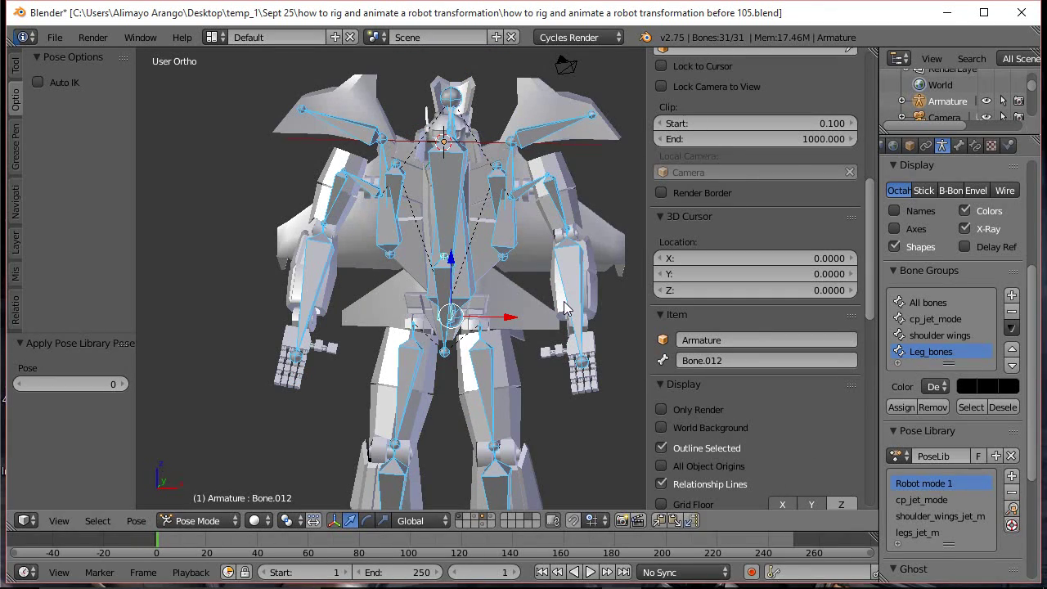
# Show the a1.r bone's weights on the robot mesh in Weight Paint, and switch the mesh to Edit Mode
pyautogui.rightClick(558, 199)
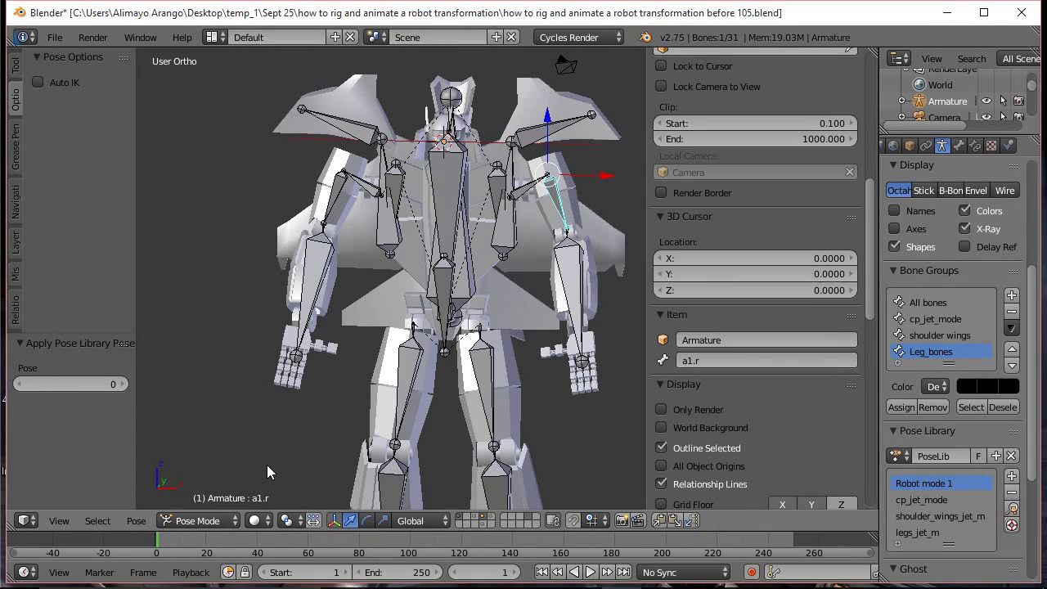
pyautogui.rightClick(572, 203)
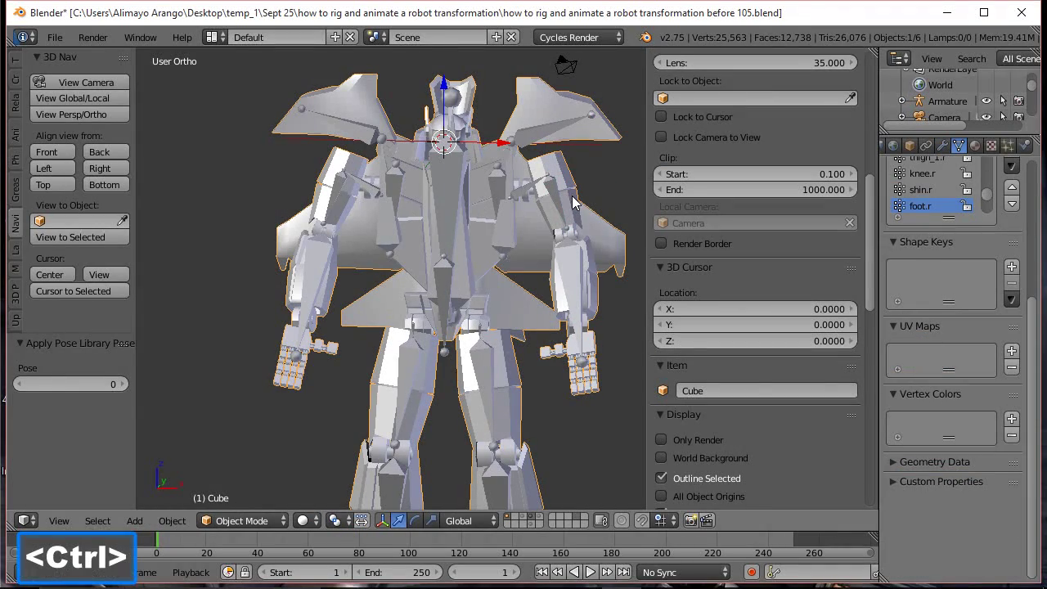
pyautogui.hotkey('ctrl', 'Tab')
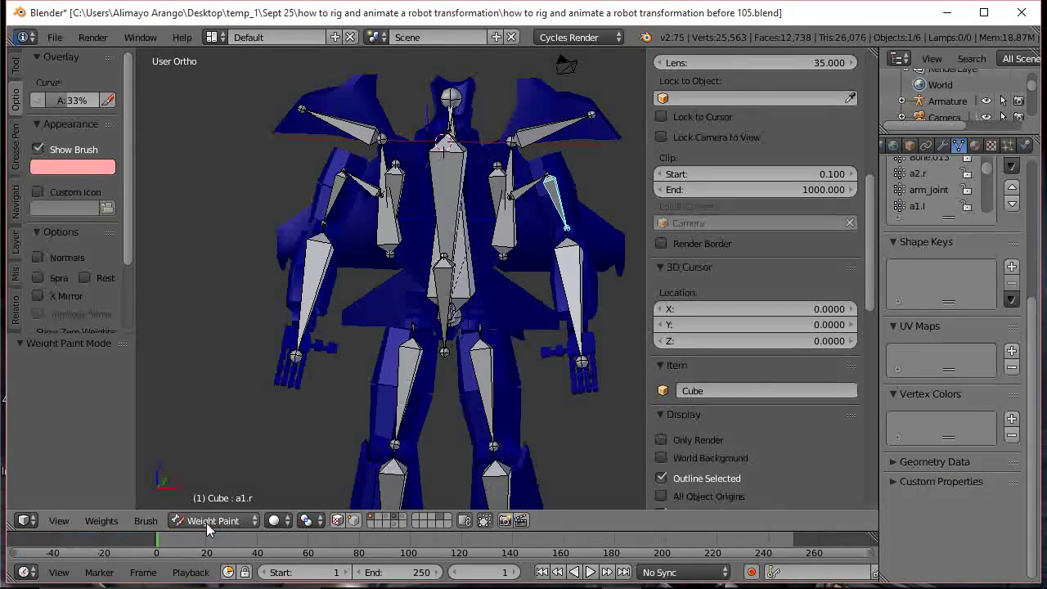
pyautogui.click(254, 523)
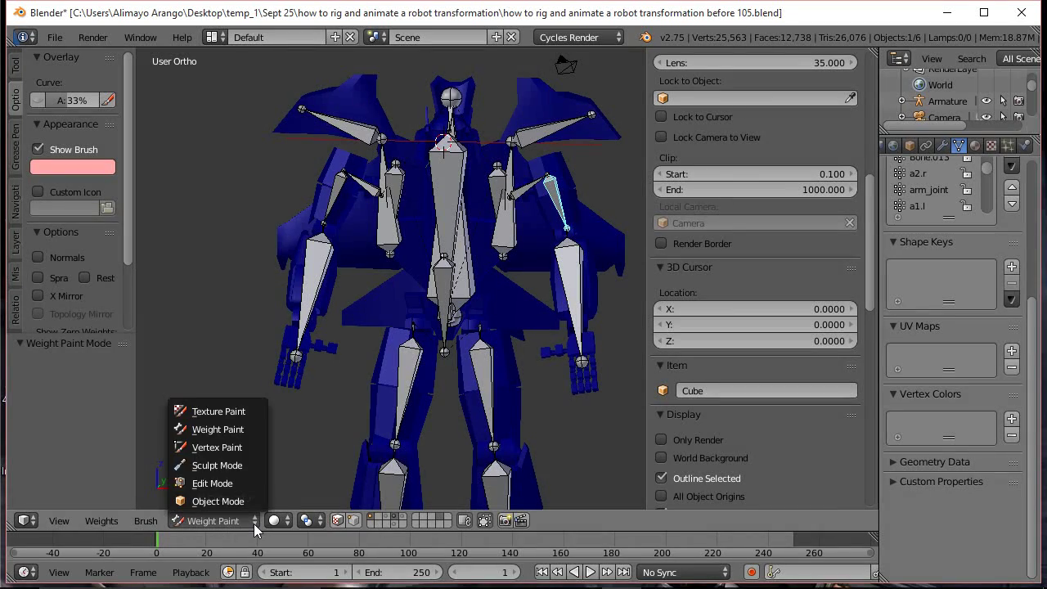
pyautogui.click(241, 483)
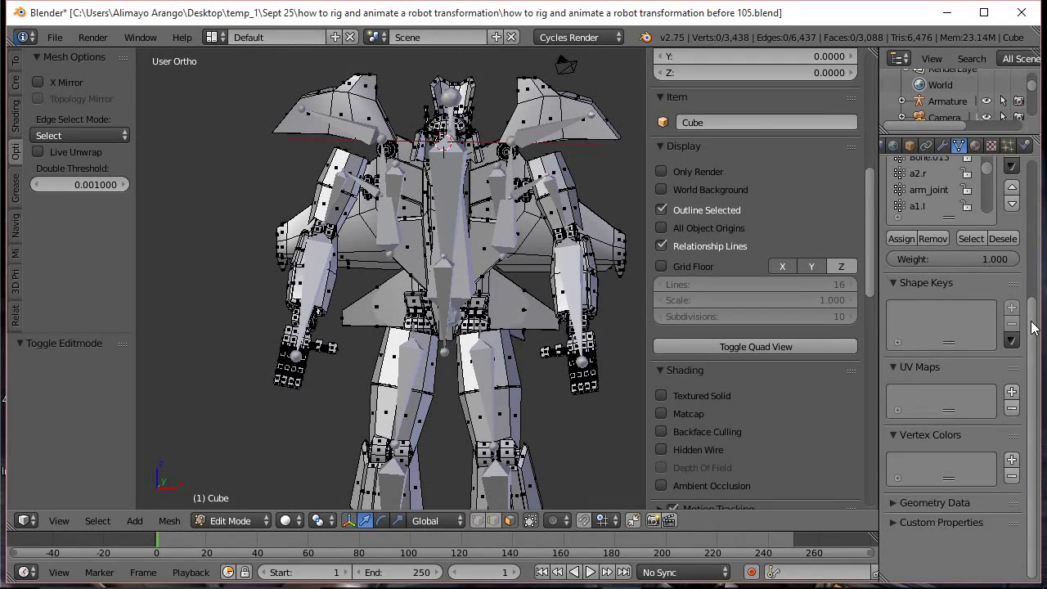
# Select the linked upper-arm parts of the mesh with the a1.r vertex group active, and save as "how to rig and animate a robot transformation before 106.blend"
pyautogui.scroll(5, 1032, 327)
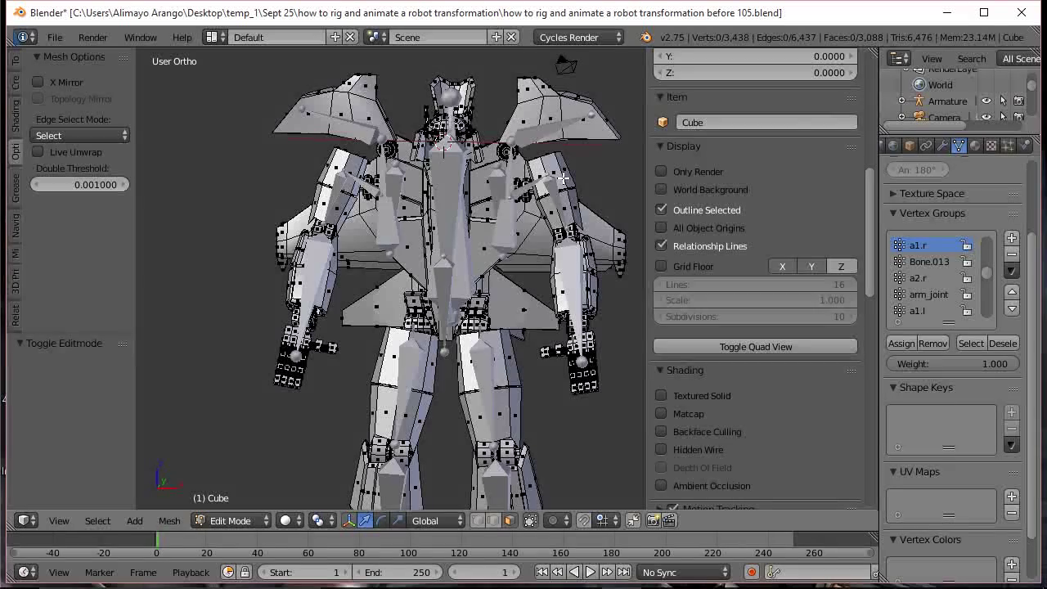
pyautogui.press('a')
pyautogui.press('a')
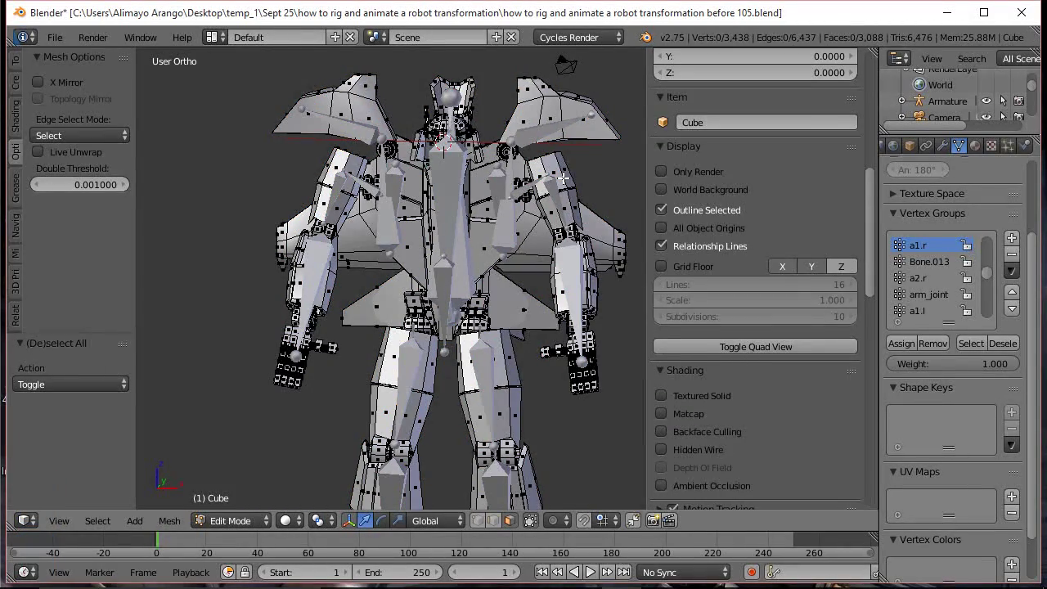
pyautogui.press('l')
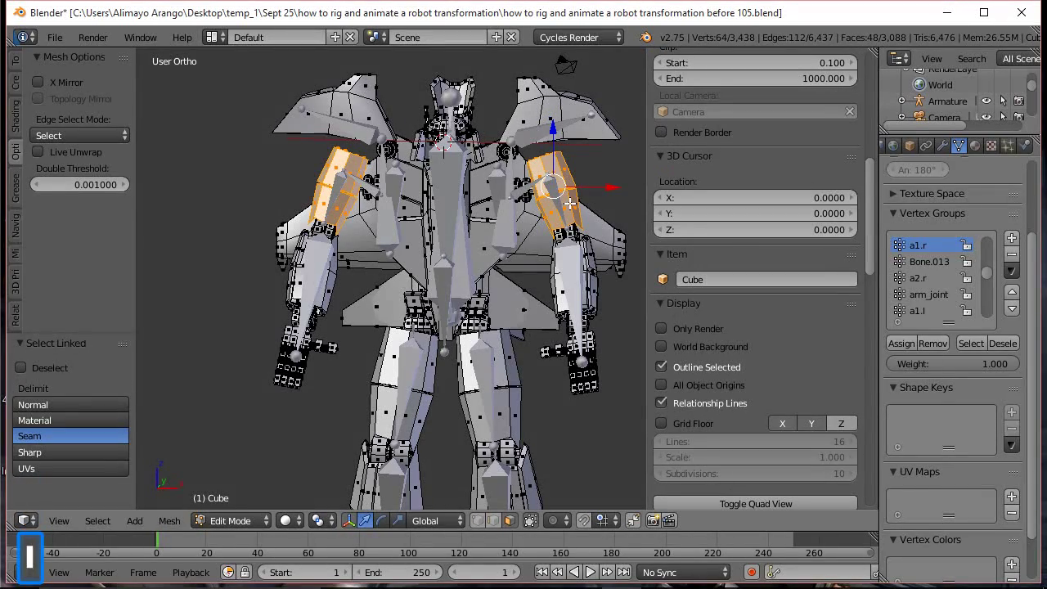
pyautogui.scroll(3, 569, 204)
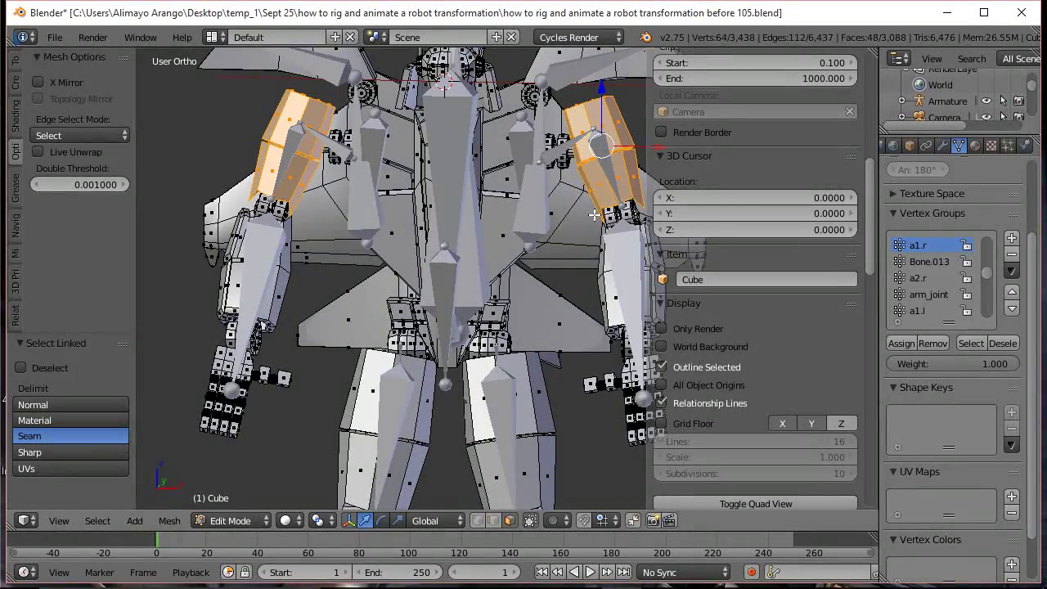
pyautogui.scroll(5, 594, 215)
pyautogui.scroll(2, 447, 238)
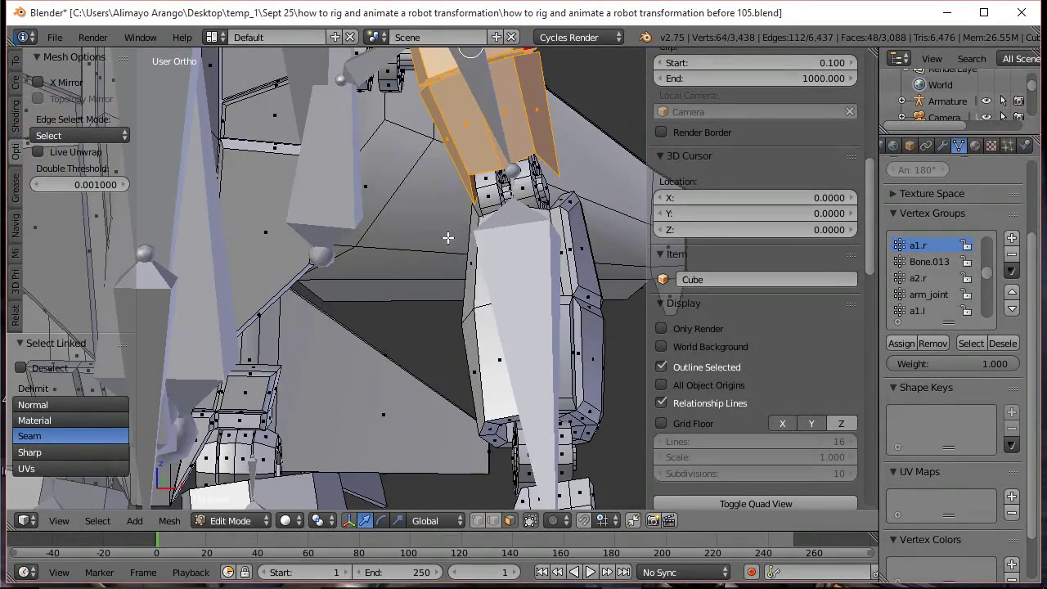
pyautogui.scroll(-3, 507, 223)
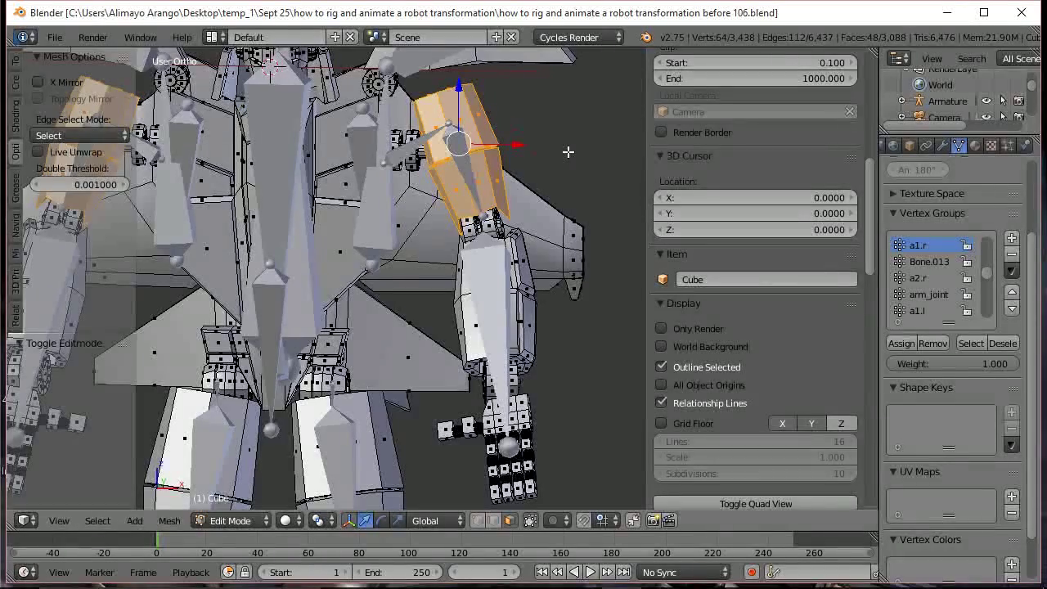
# Deselect all mesh geometry, return to Object Mode and select the armature's small elbow bone Bone.013
pyautogui.press('a')
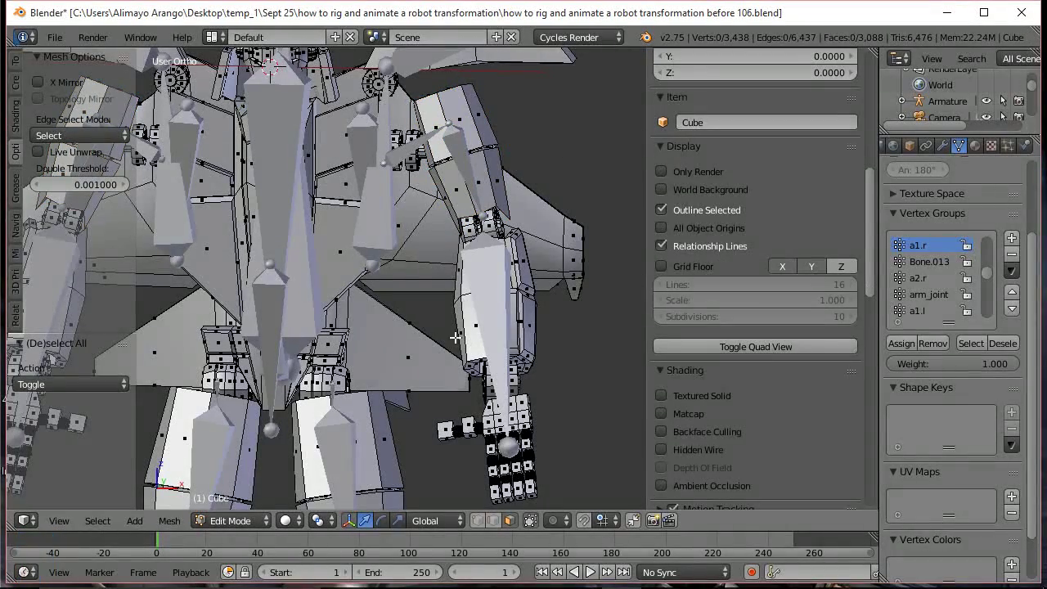
pyautogui.click(254, 517)
pyautogui.click(245, 501)
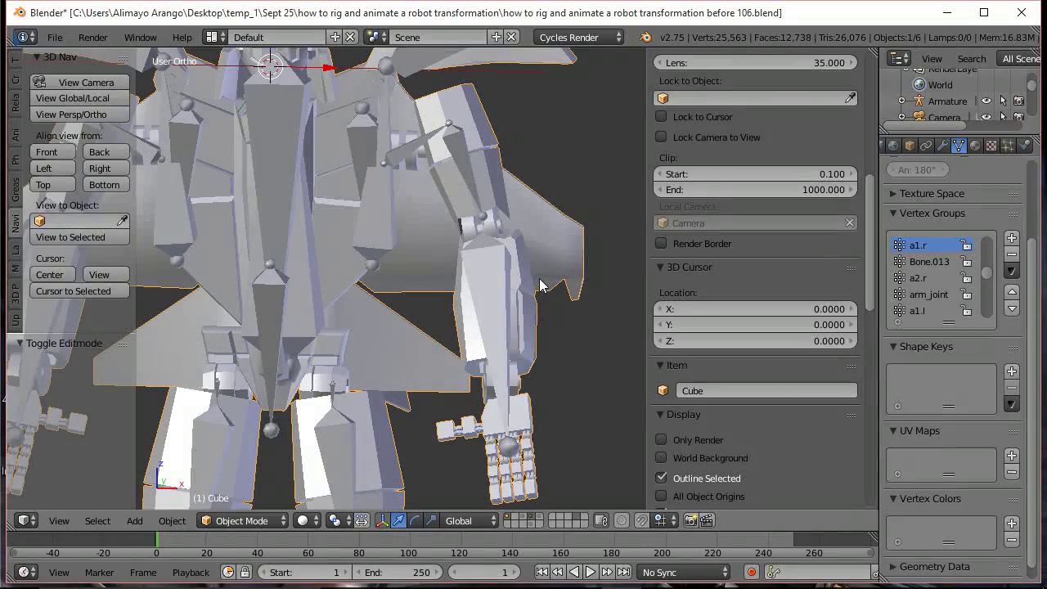
pyautogui.rightClick(478, 190)
pyautogui.scroll(6, 490, 218)
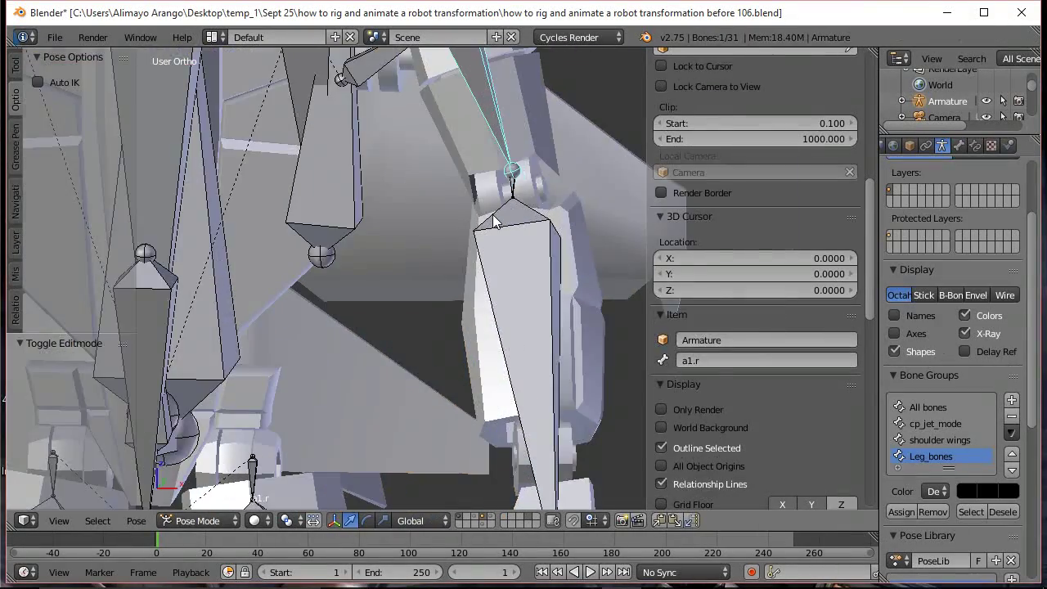
pyautogui.rightClick(566, 123)
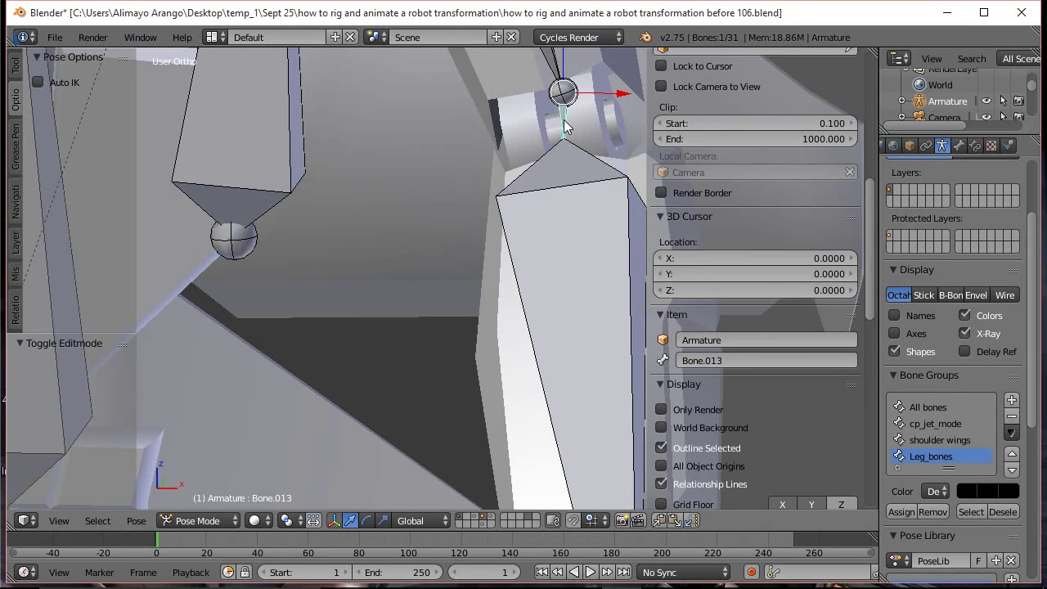
# Put the armature in Edit Mode and rename the selected elbow bone as "elbow.r"
pyautogui.click(230, 520)
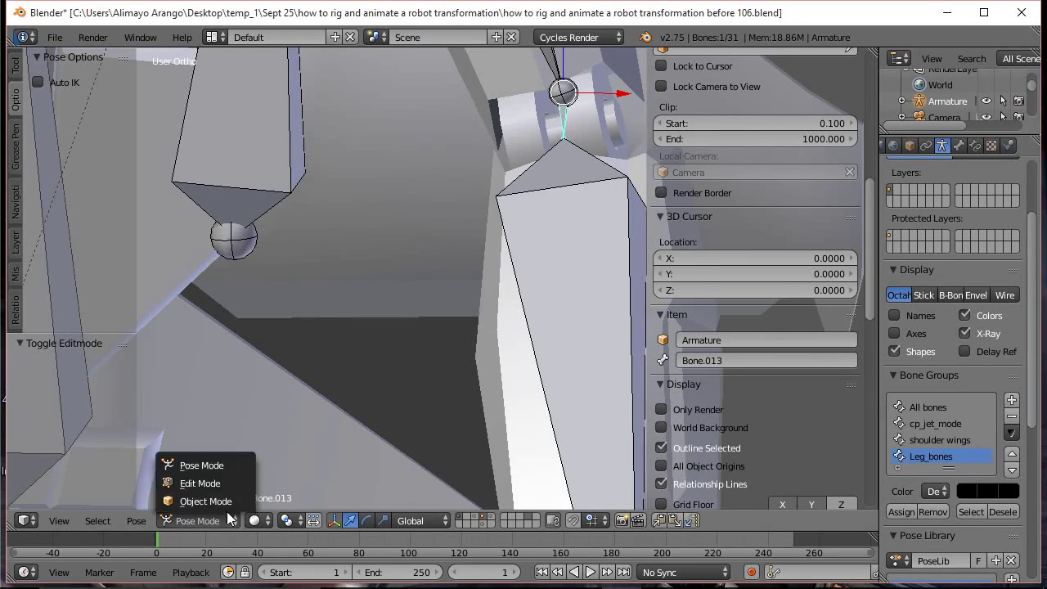
pyautogui.click(221, 484)
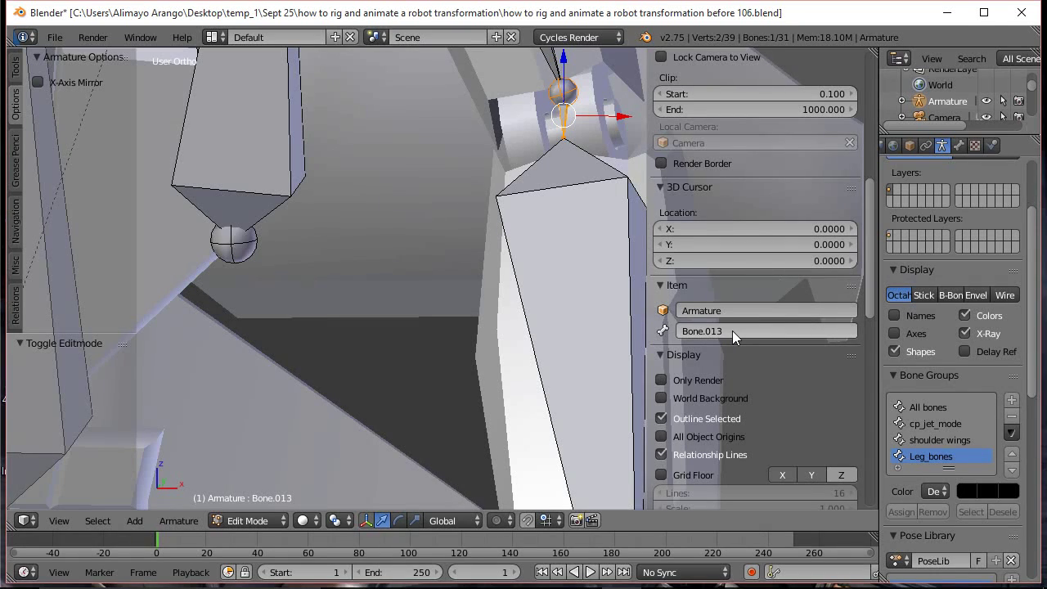
pyautogui.click(699, 332)
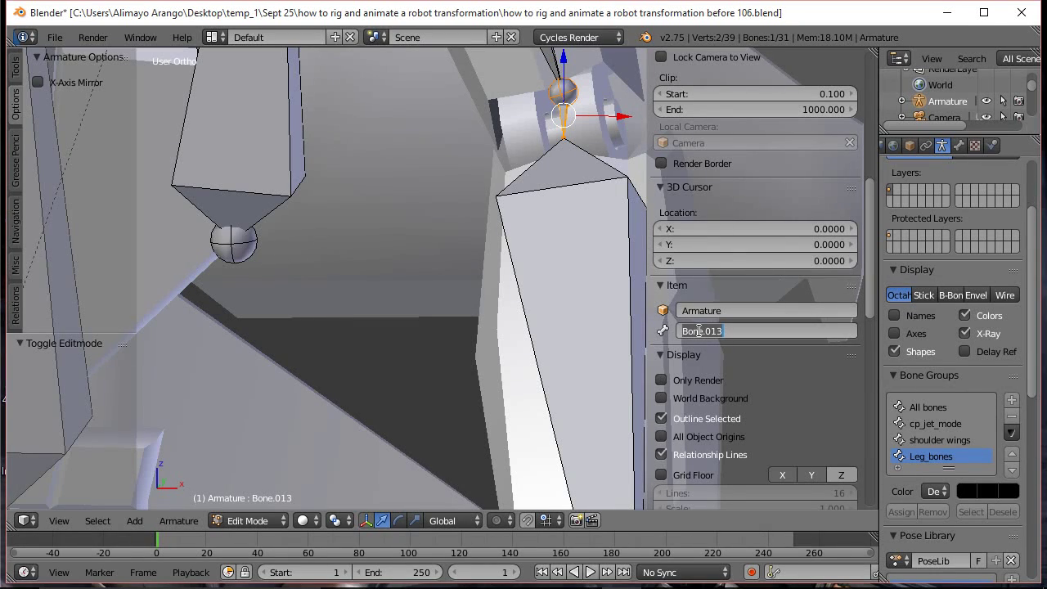
pyautogui.write('elb')
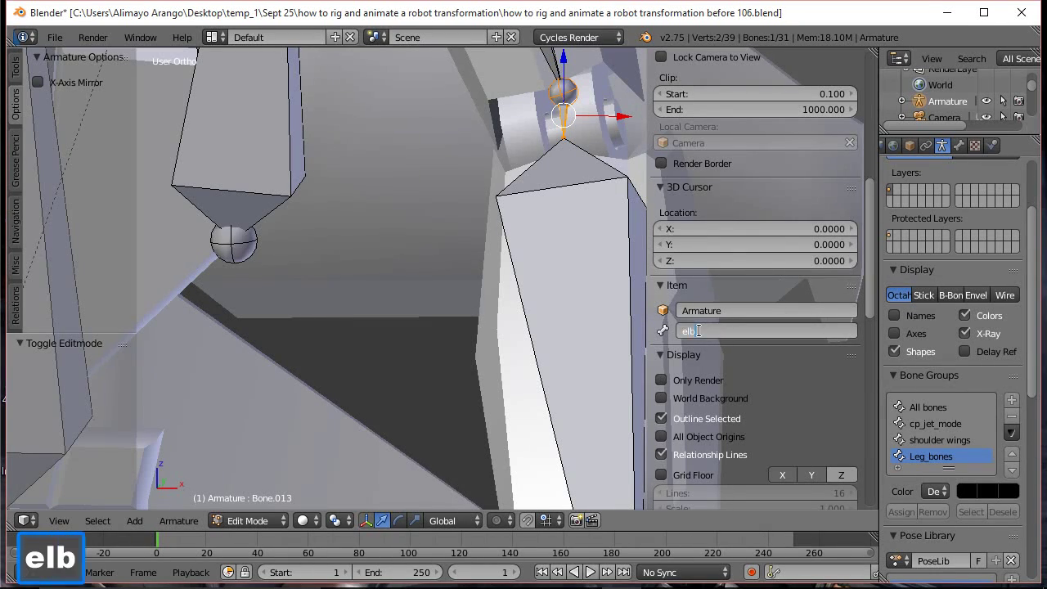
pyautogui.write('ow.')
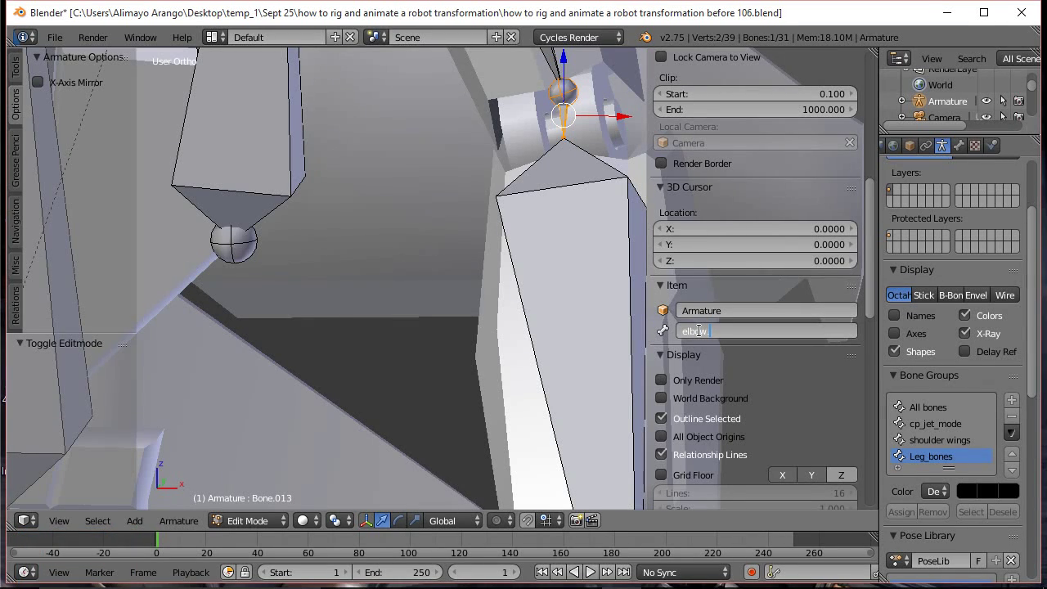
pyautogui.write('r')
pyautogui.press('Return')
# Rename the opposite arm's elbow bone as "elbow.l" and save as "how to rig and animate a robot transformation before 107b.blend"
pyautogui.scroll(-3, 468, 276)
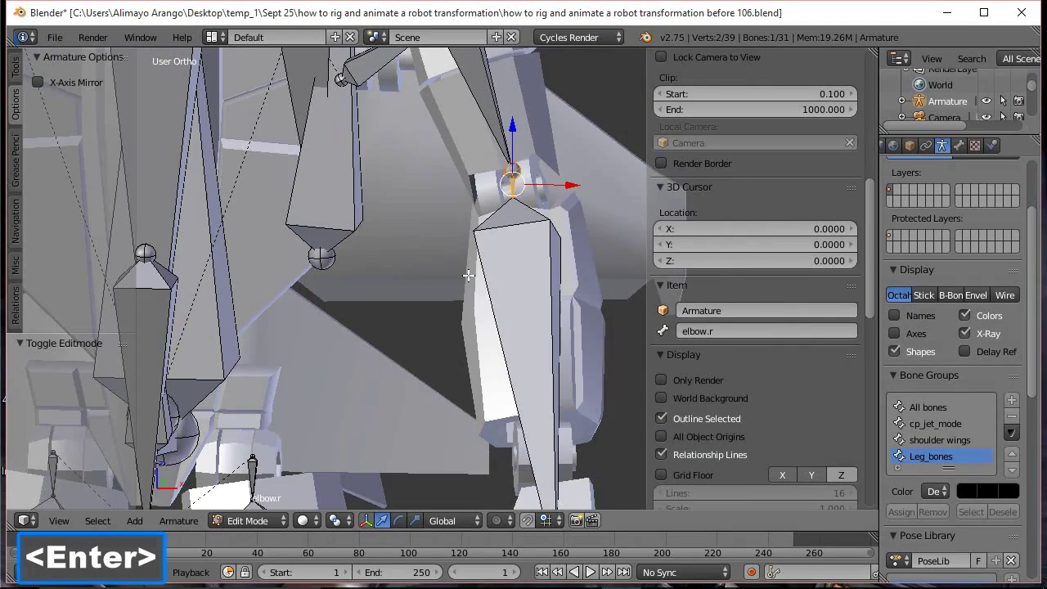
pyautogui.moveTo(468, 275); pyautogui.dragTo(420, 283, button='middle')
pyautogui.moveTo(212, 271); pyautogui.dragTo(348, 260, button='middle')
pyautogui.scroll(2, 349, 260)
pyautogui.keyDown('shift'); pyautogui.moveTo(253, 238); pyautogui.dragTo(439, 289, button='middle'); pyautogui.keyUp('shift')
pyautogui.scroll(2, 439, 289)
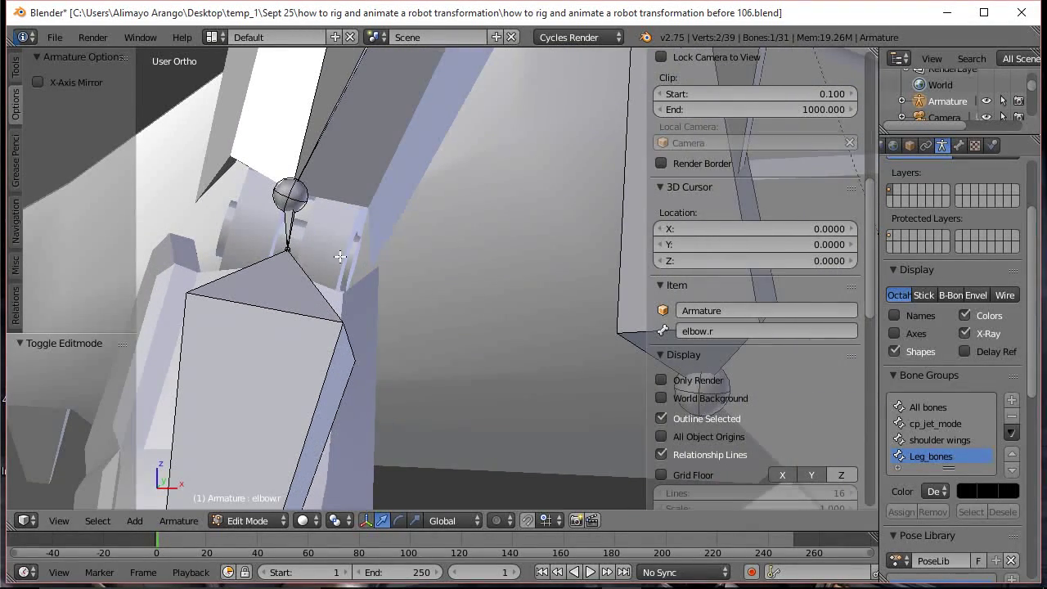
pyautogui.rightClick(289, 223)
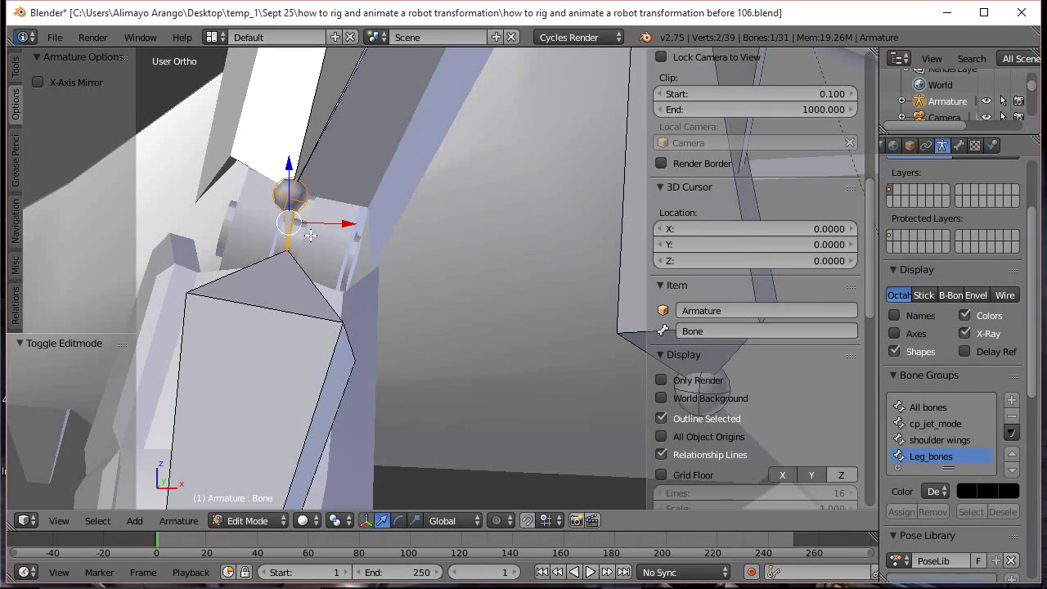
pyautogui.click(699, 333)
pyautogui.write('elbow')
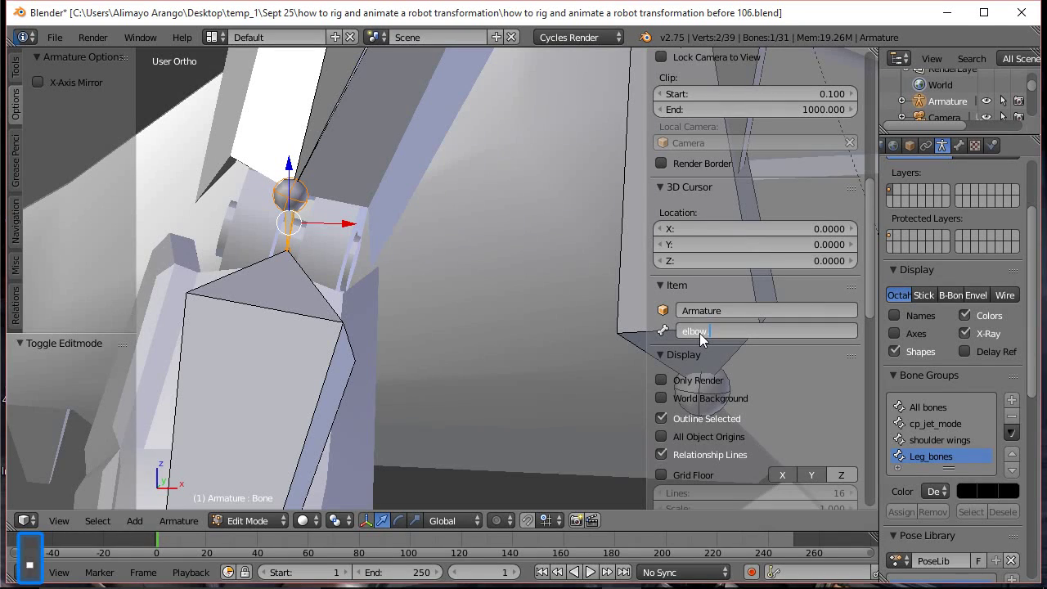
pyautogui.write(' l')
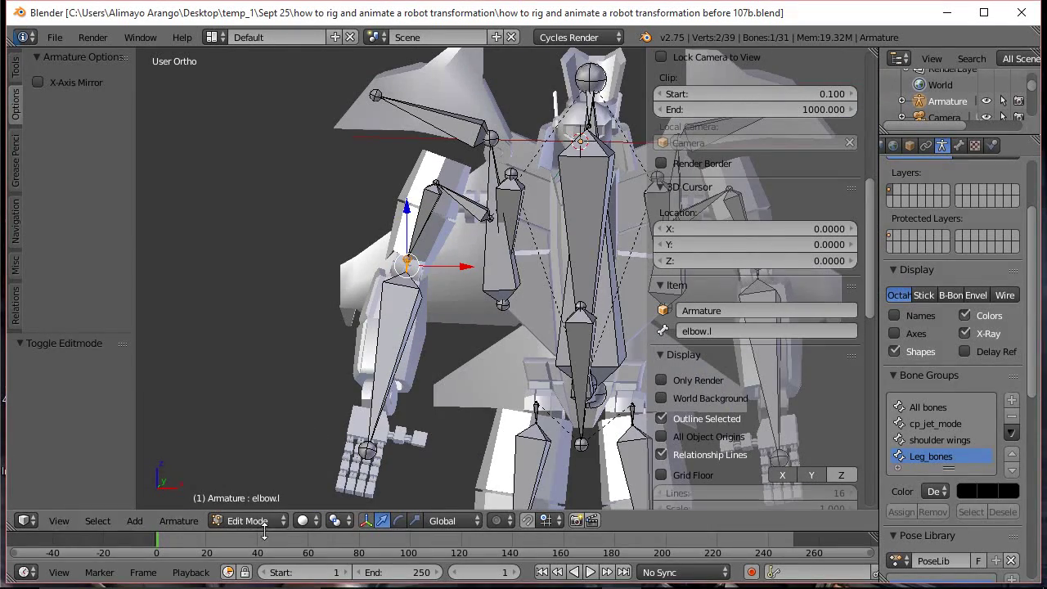
# Return to Object Mode, put the armature in Pose Mode and select the elbow.r bone
pyautogui.click(248, 520)
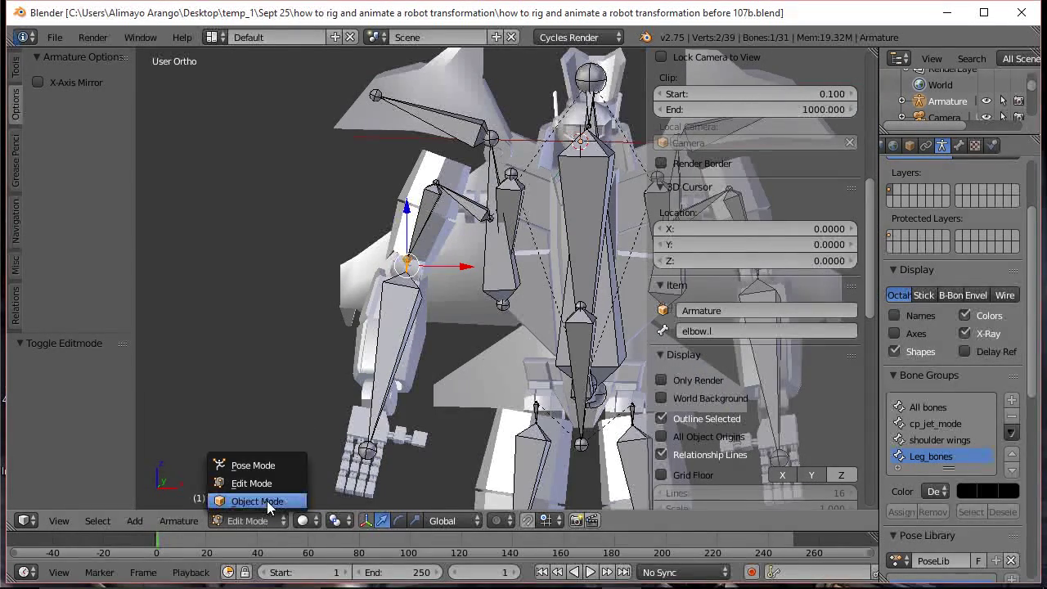
pyautogui.click(256, 500)
pyautogui.moveTo(625, 313); pyautogui.dragTo(366, 316, button='middle')
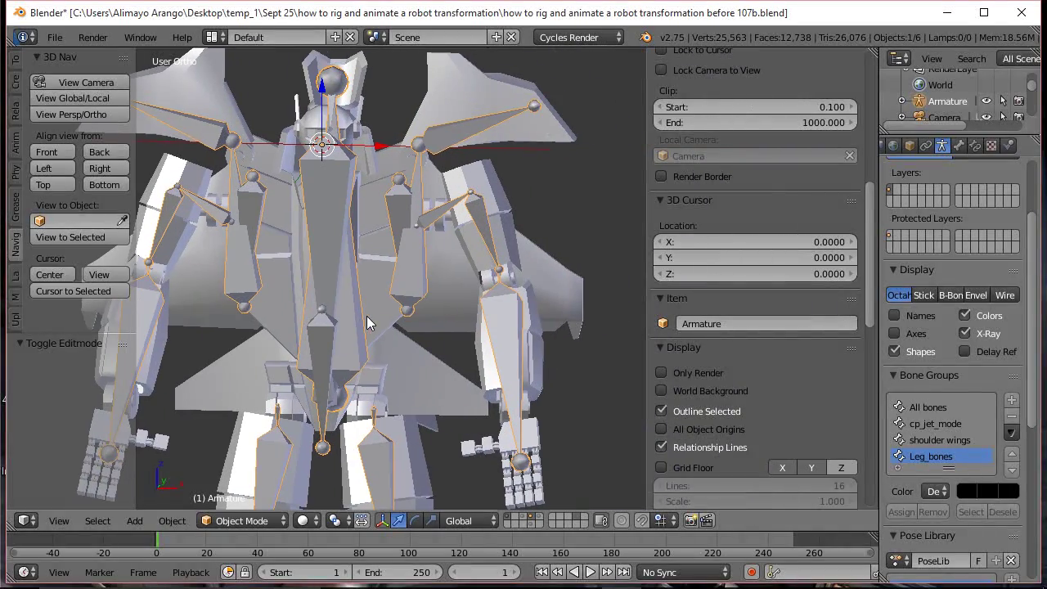
pyautogui.rightClick(482, 229)
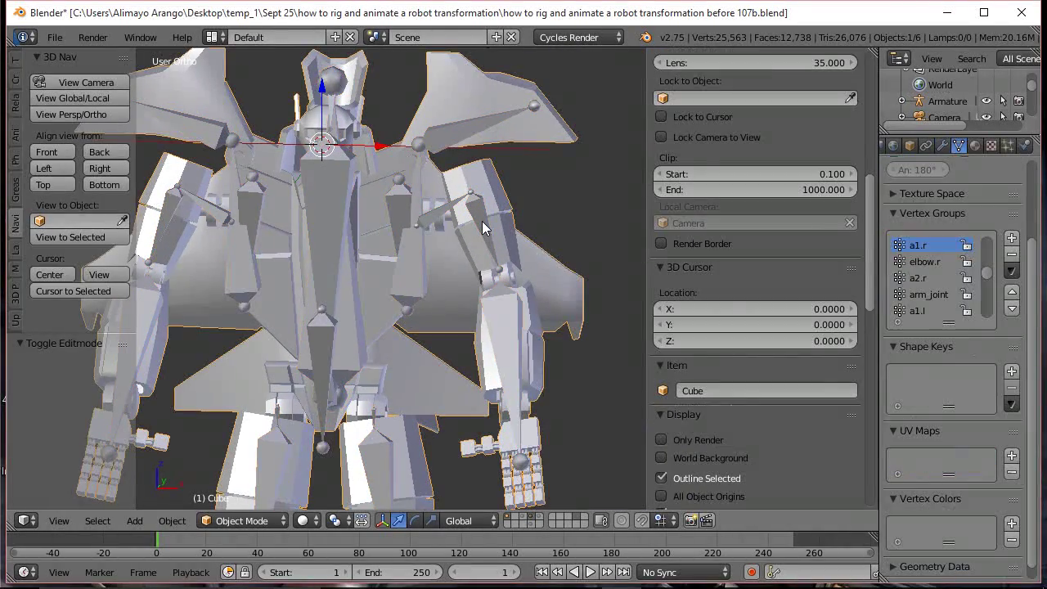
pyautogui.rightClick(484, 235)
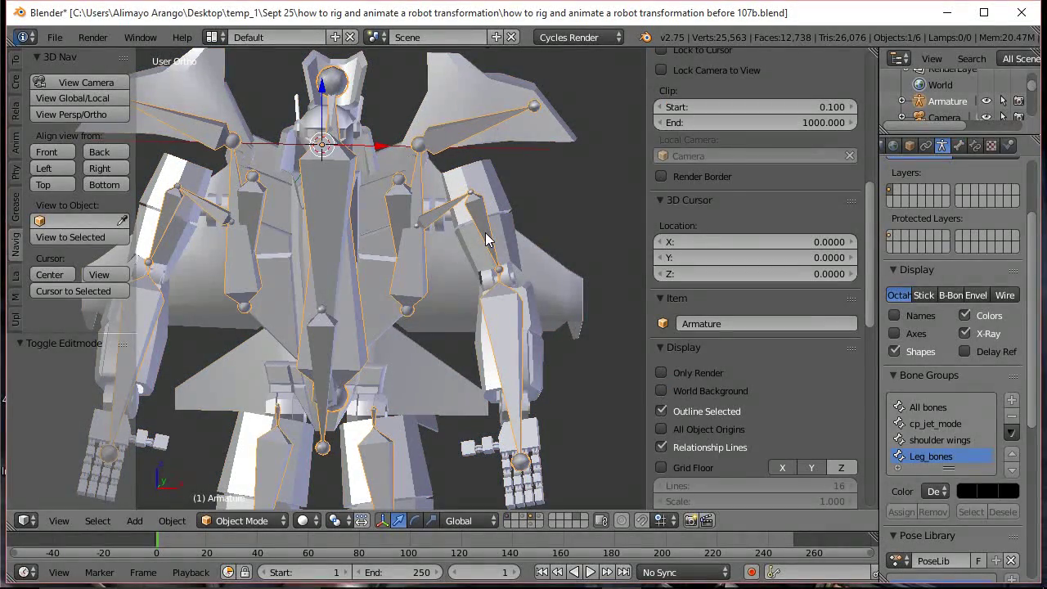
pyautogui.click(269, 519)
pyautogui.click(240, 465)
pyautogui.scroll(8, 412, 352)
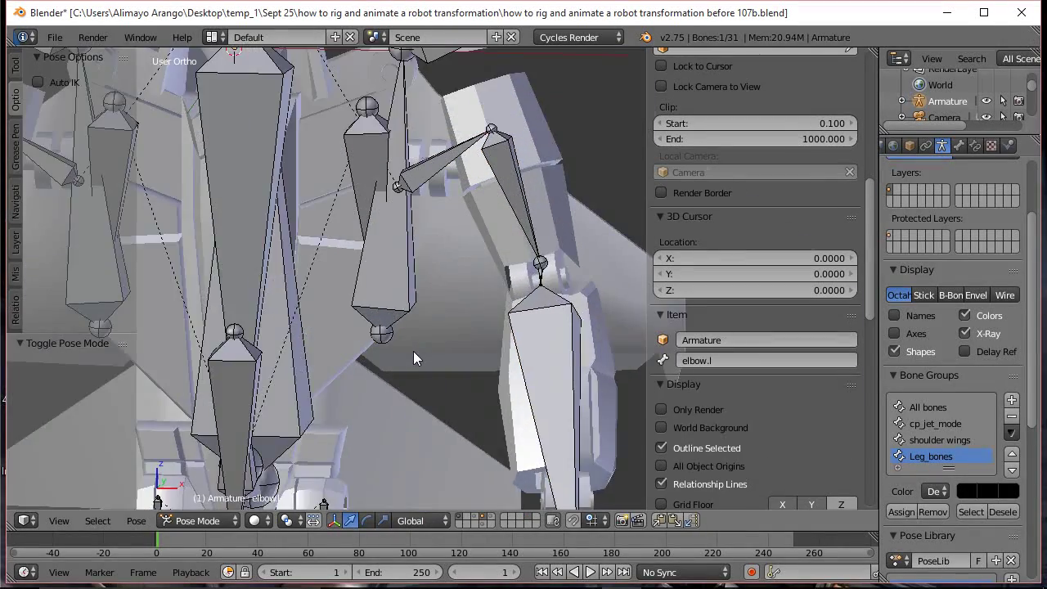
pyautogui.rightClick(611, 280)
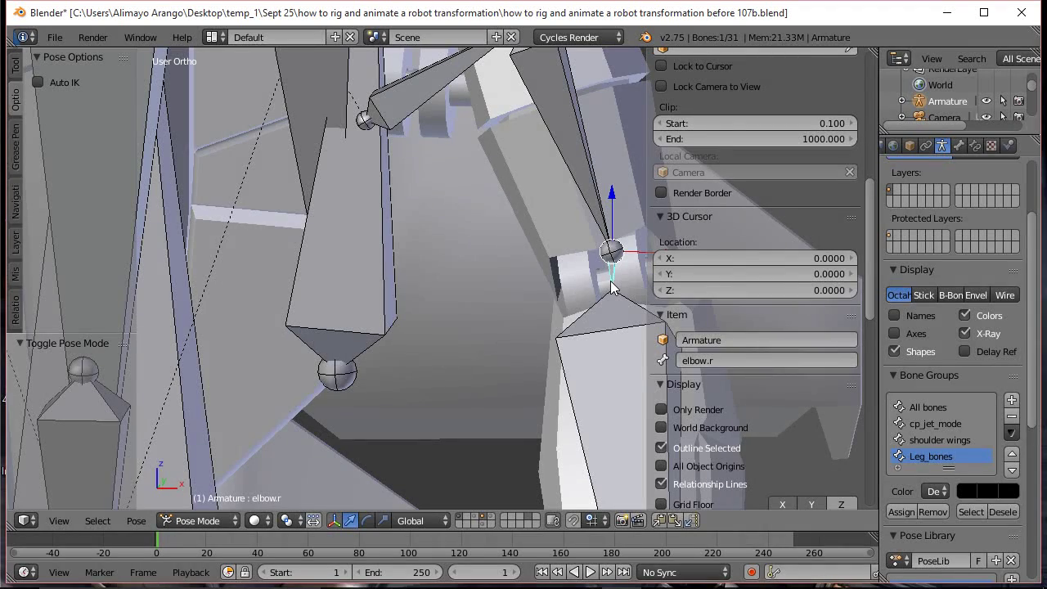
# Show the elbow.r bone's weights on the robot mesh in Weight Paint mode
pyautogui.rightClick(617, 114)
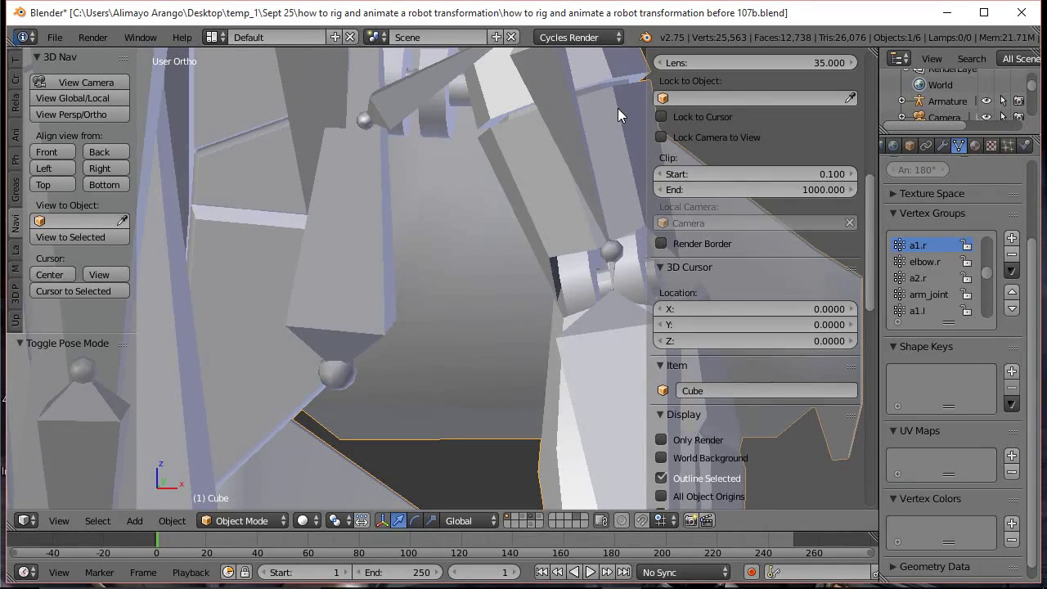
pyautogui.hotkey('ctrl', 'Tab')
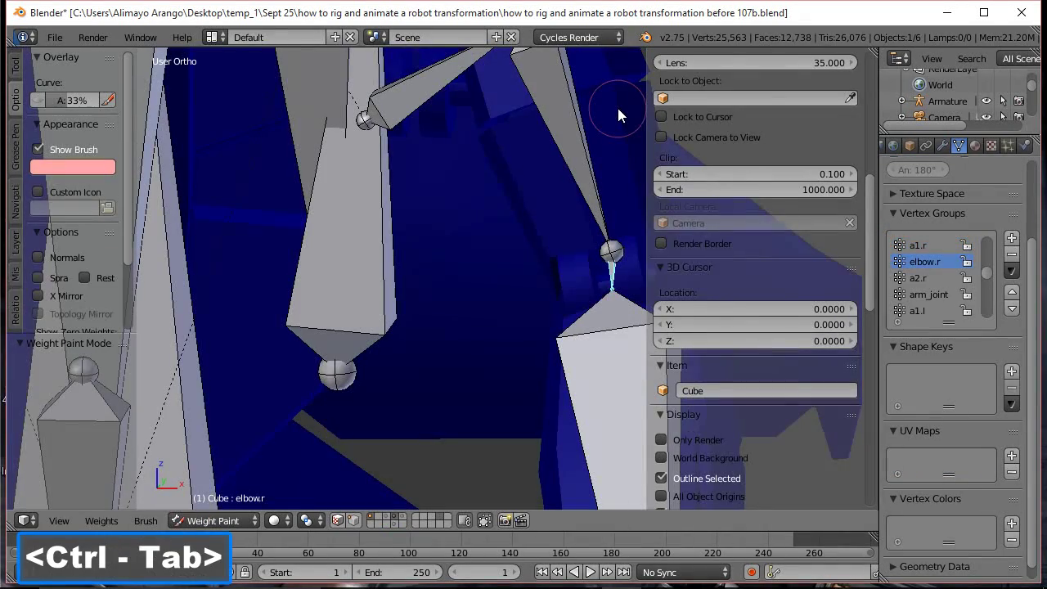
pyautogui.keyDown('shift'); pyautogui.moveTo(599, 198); pyautogui.dragTo(406, 193, button='middle'); pyautogui.keyUp('shift')
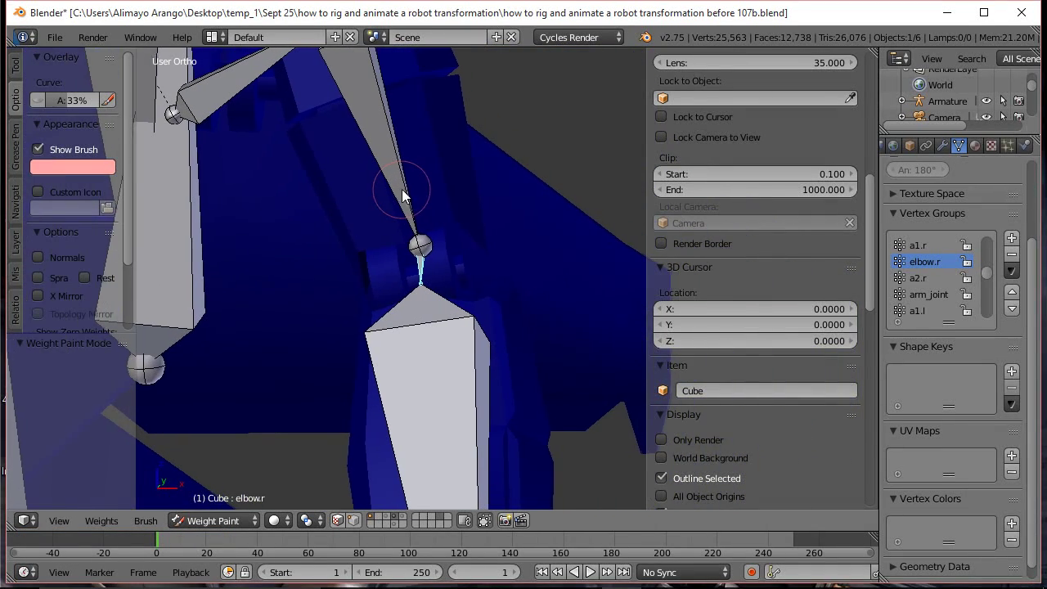
# In Edit Mode, select the linked elbow joint pieces of the robot mesh and assign them to the elbow.r vertex group
pyautogui.click(242, 524)
pyautogui.click(234, 480)
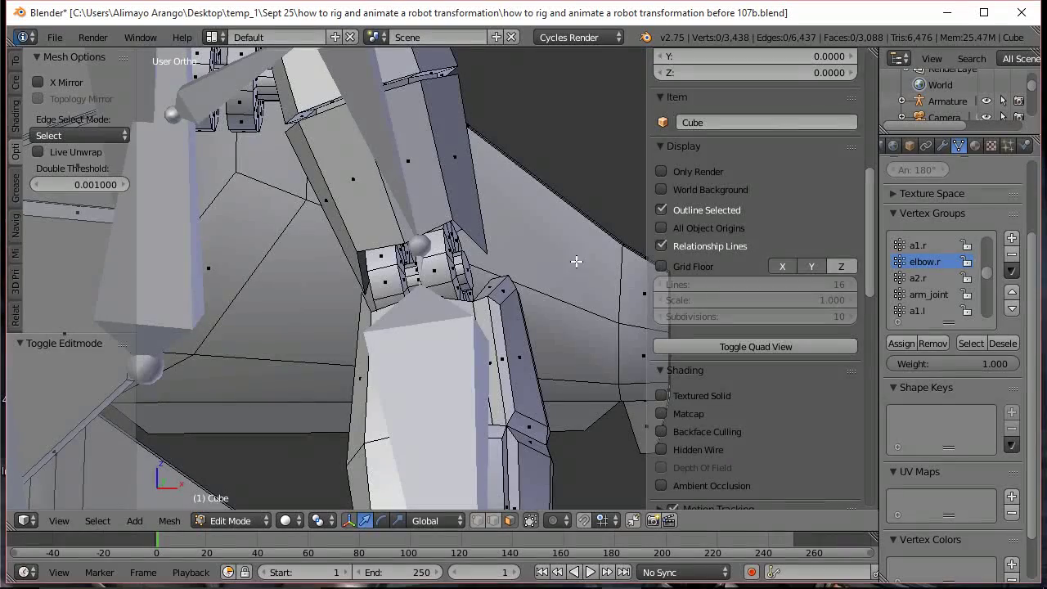
pyautogui.press('a')
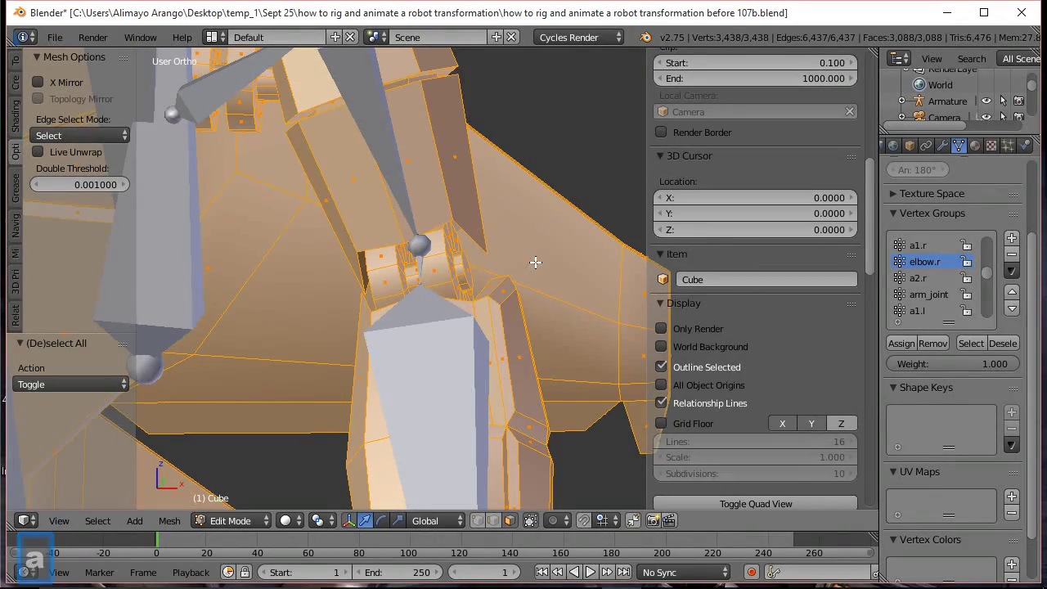
pyautogui.press('a')
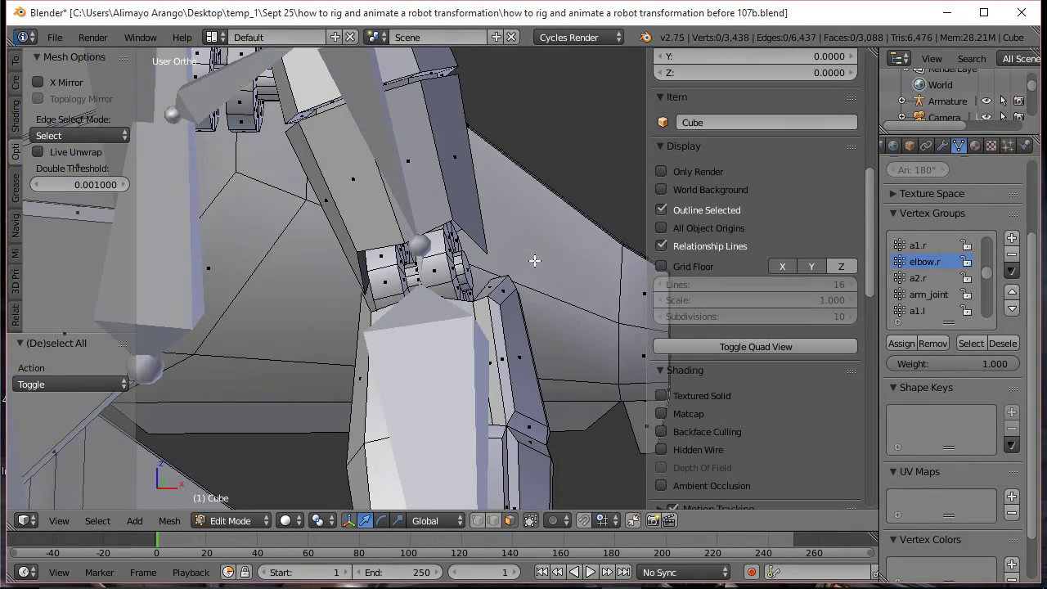
pyautogui.scroll(3, 437, 278)
pyautogui.moveTo(437, 279); pyautogui.dragTo(533, 279, button='middle')
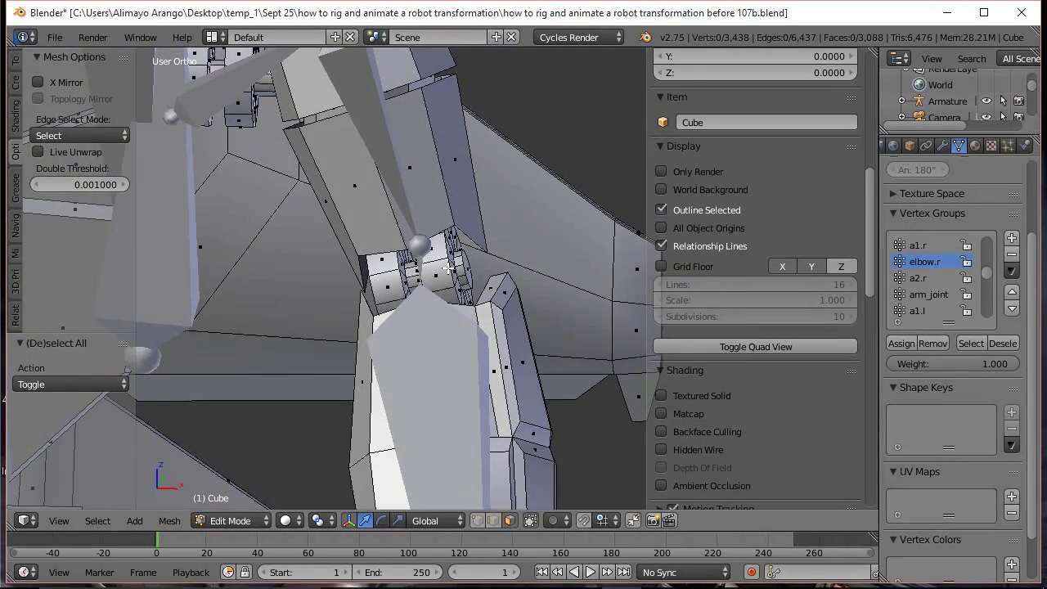
pyautogui.press('l')
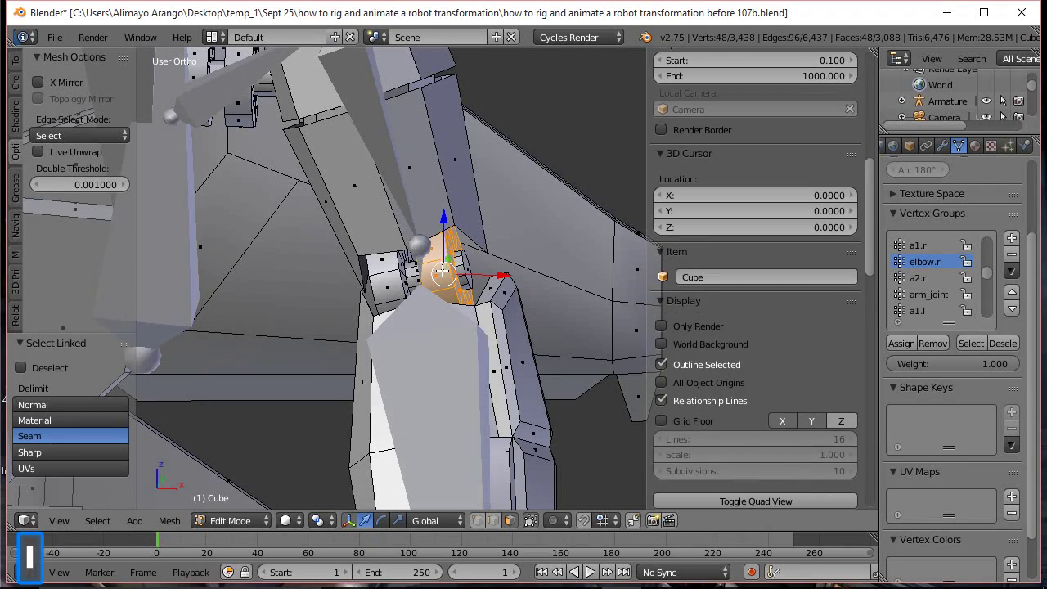
pyautogui.press('l')
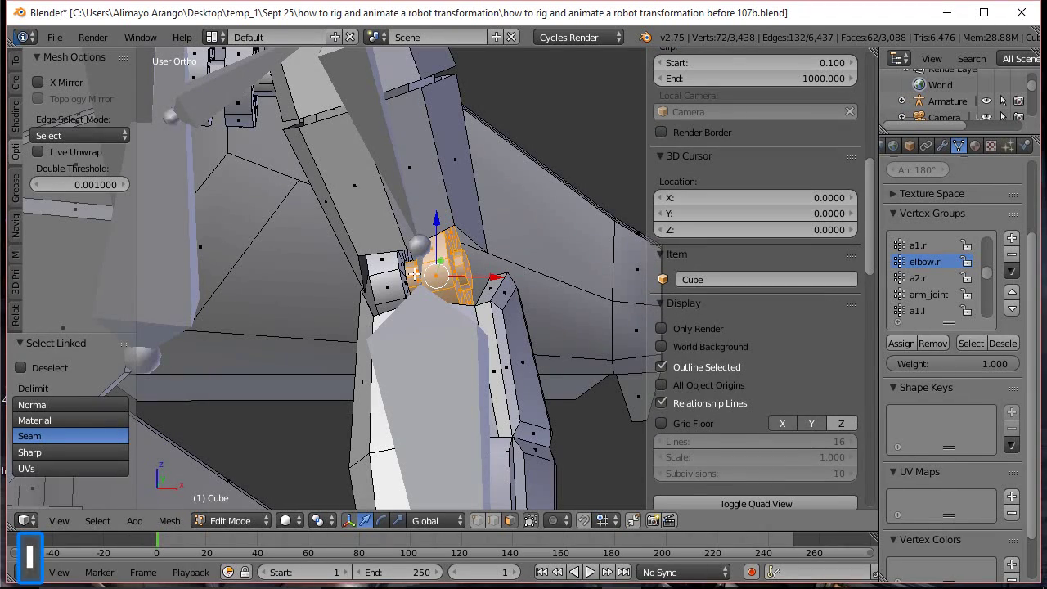
pyautogui.press('l')
pyautogui.moveTo(401, 309); pyautogui.dragTo(679, 335, button='middle')
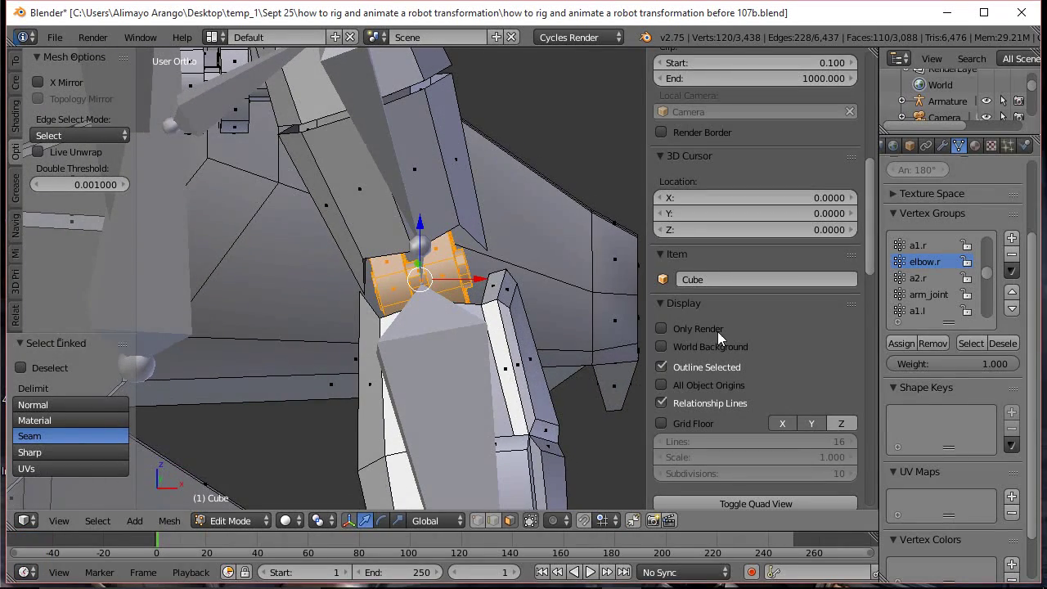
pyautogui.click(900, 345)
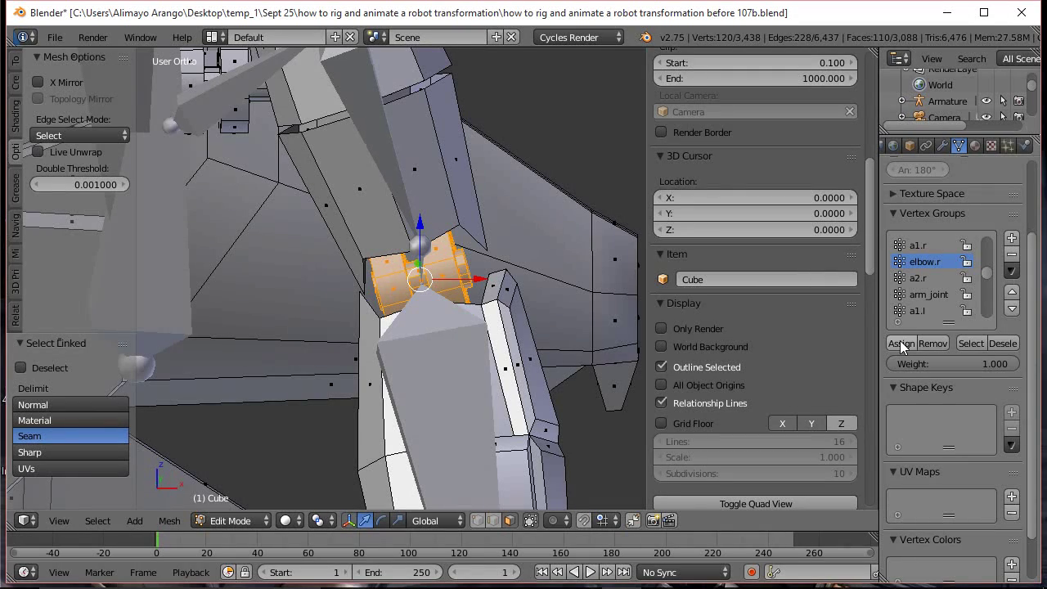
pyautogui.moveTo(553, 309); pyautogui.dragTo(554, 306, button='middle')
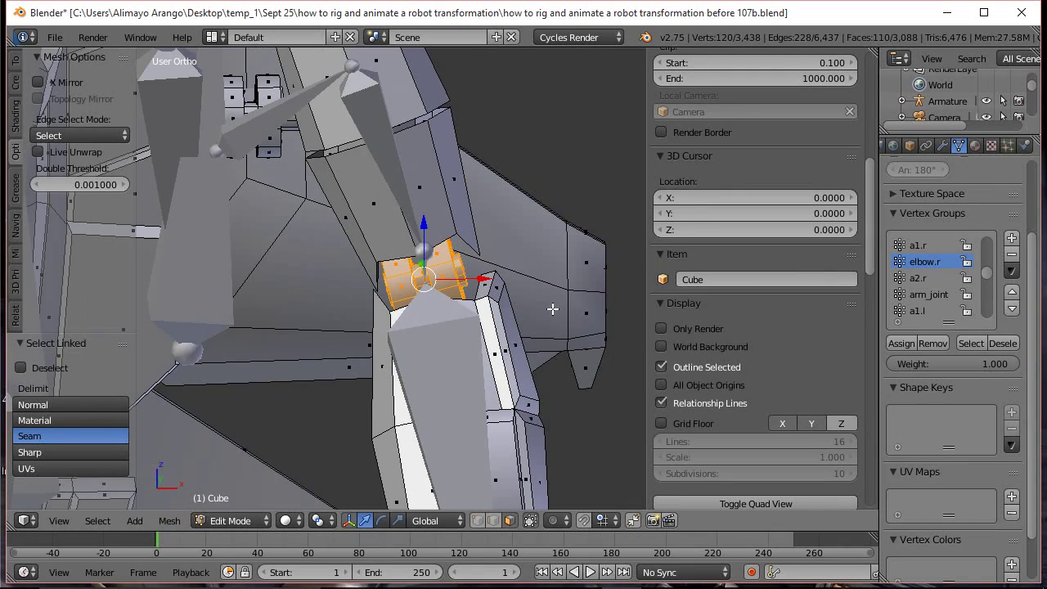
# Return to Object Mode, select the a2.r bone and show its weights on the robot mesh in Weight Paint mode
pyautogui.click(247, 521)
pyautogui.click(251, 502)
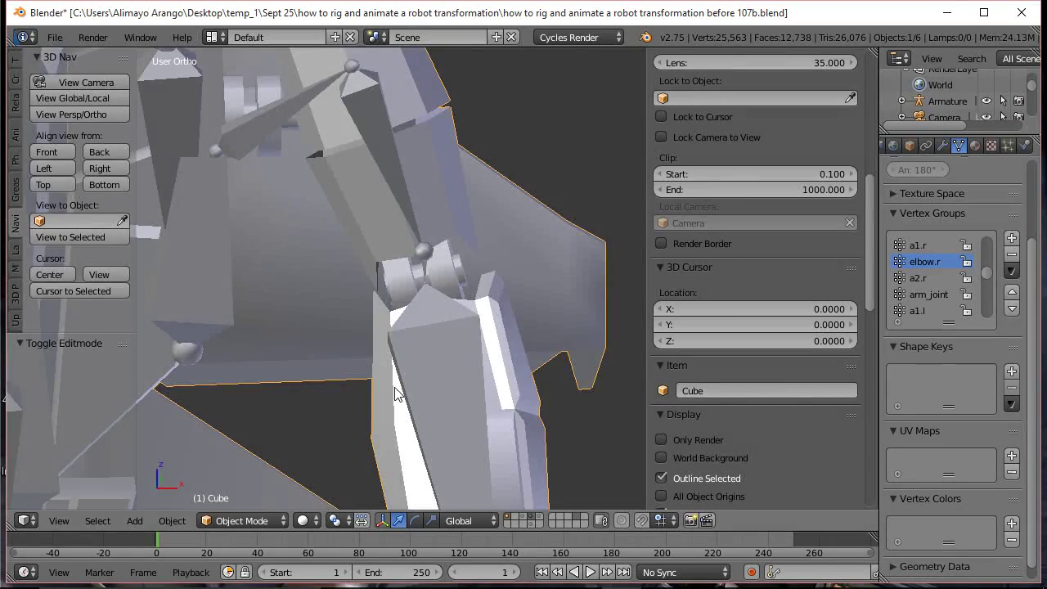
pyautogui.rightClick(442, 348)
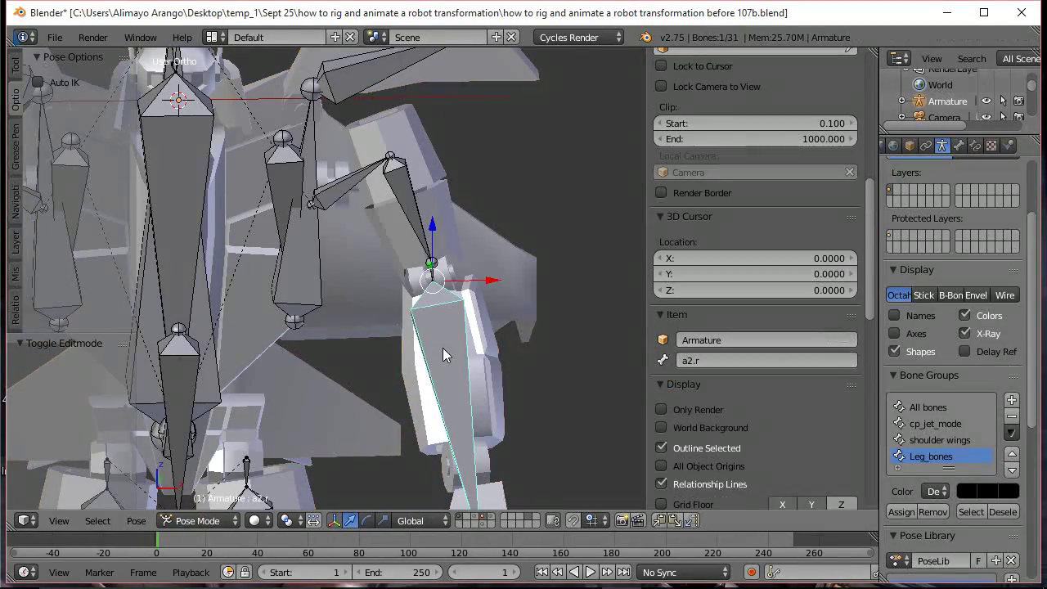
pyautogui.rightClick(491, 377)
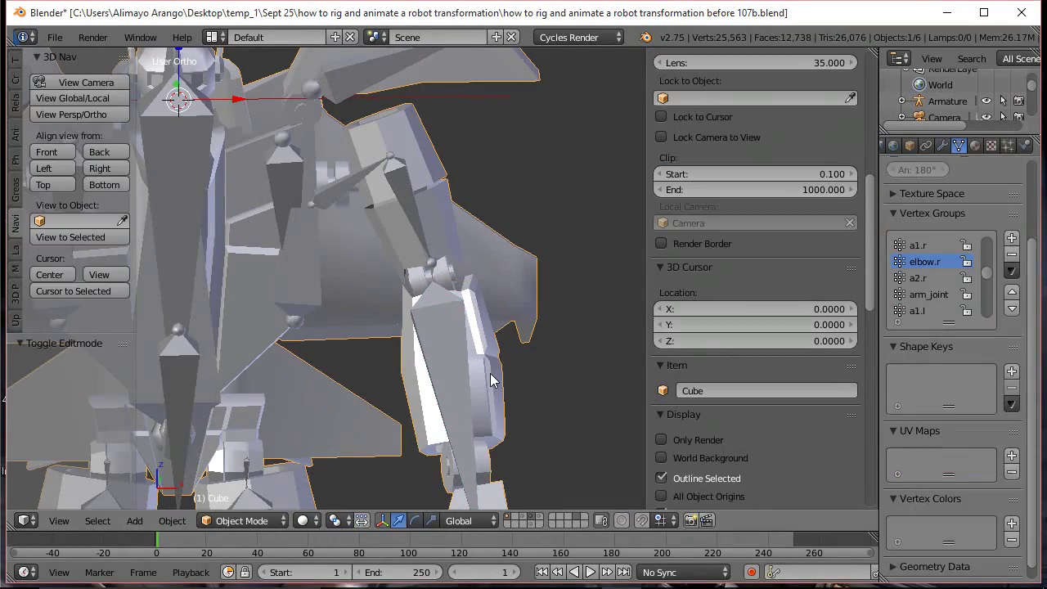
pyautogui.hotkey('ctrl', 'Tab')
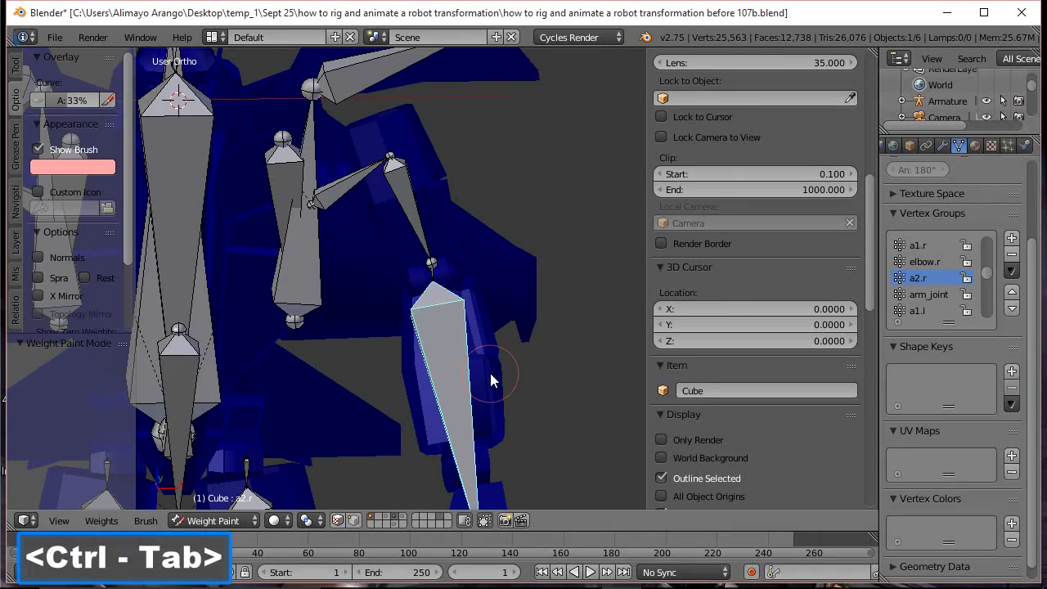
# Put the mesh in Edit Mode, clear the selection and select the linked forearm and wrist pieces around the a2.r bone
pyautogui.click(247, 521)
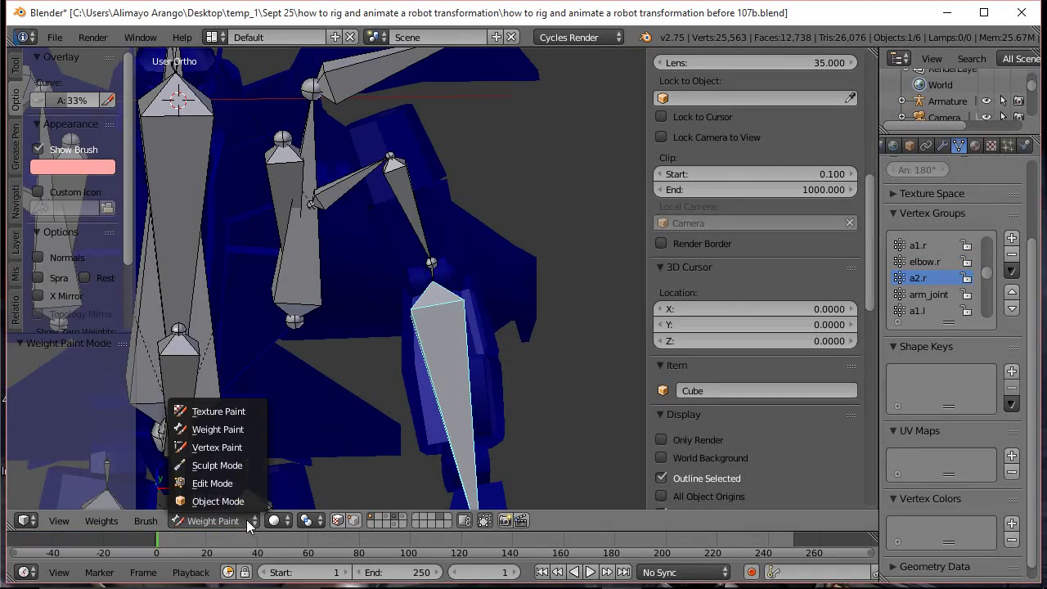
pyautogui.click(238, 485)
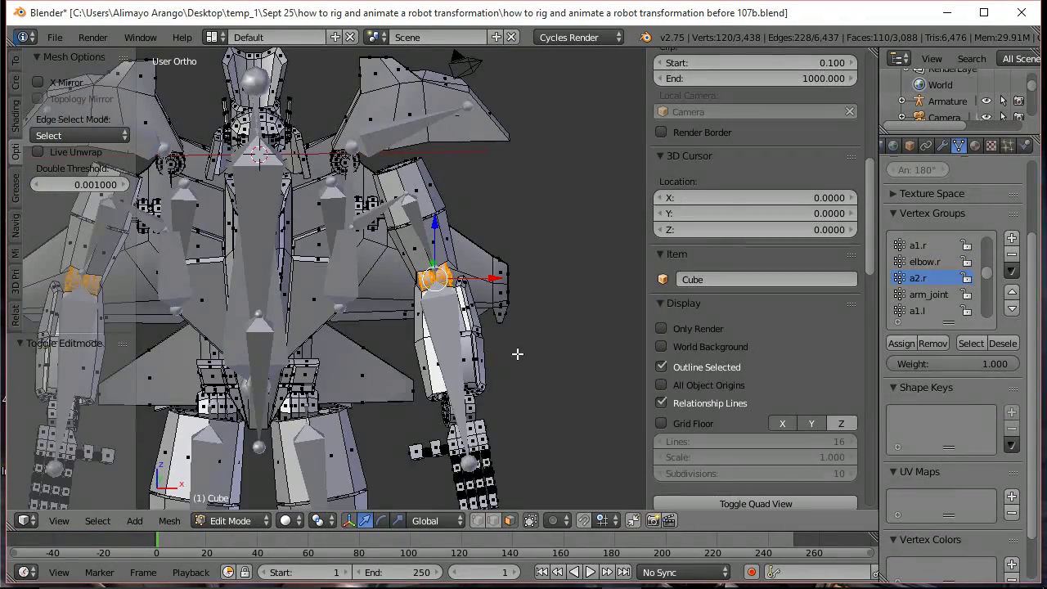
pyautogui.press('a')
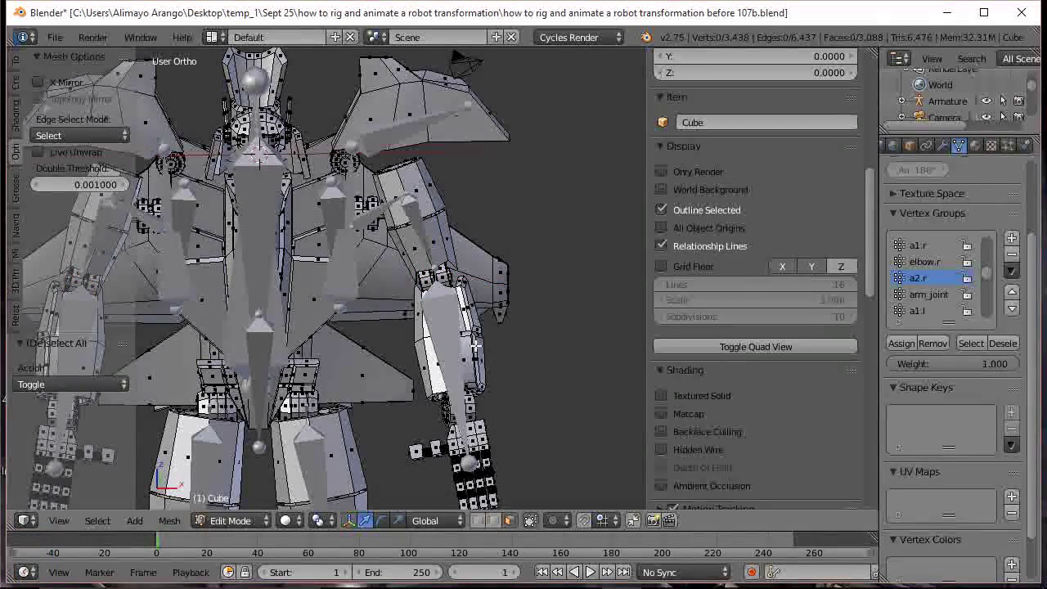
pyautogui.press('l')
pyautogui.press('l')
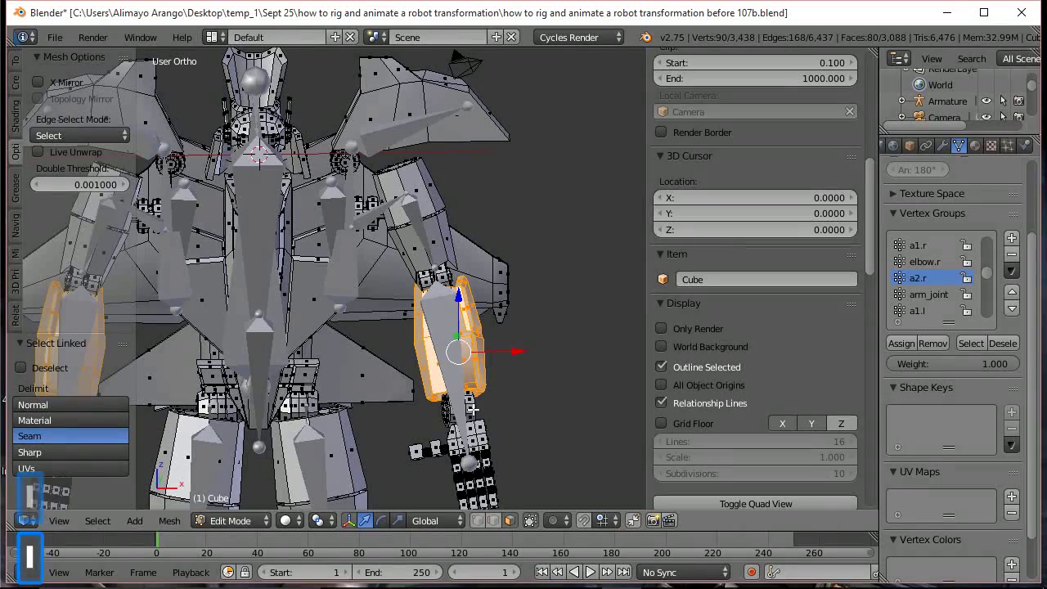
pyautogui.press('l')
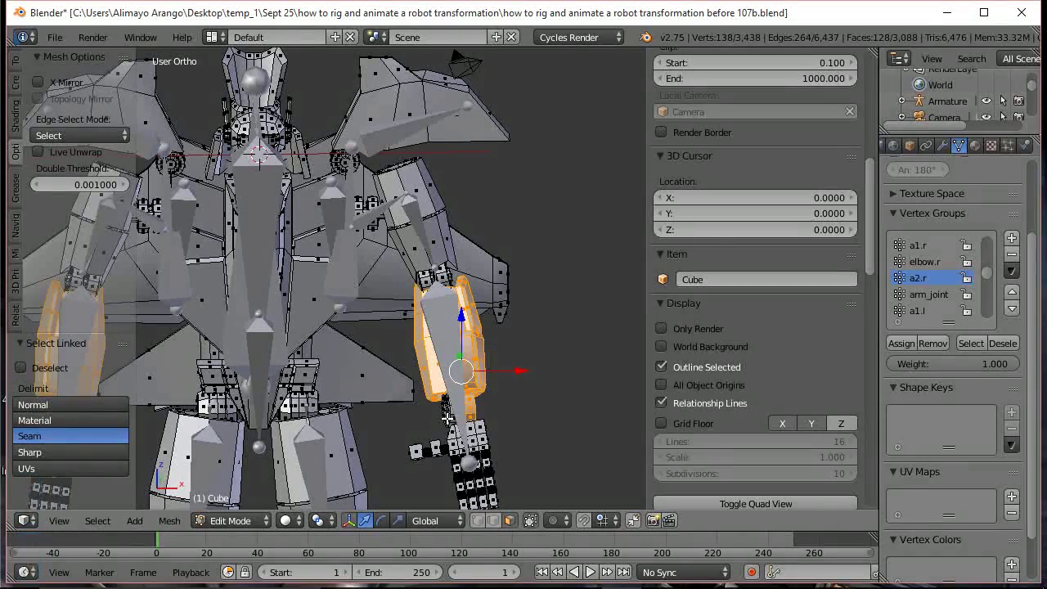
pyautogui.scroll(2, 448, 415)
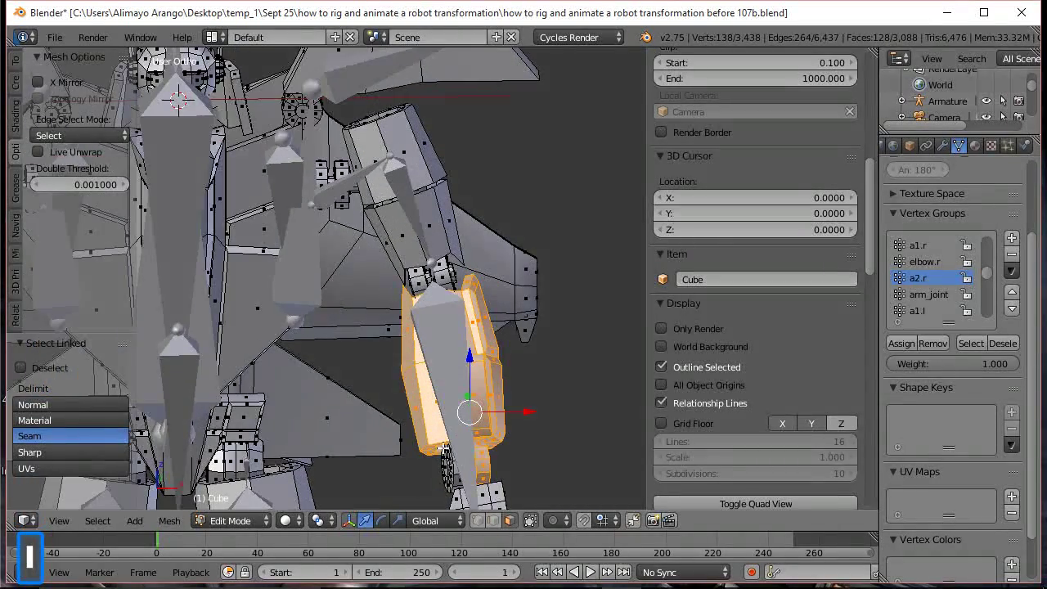
pyautogui.press('l')
pyautogui.press('l')
pyautogui.scroll(-3, 471, 437)
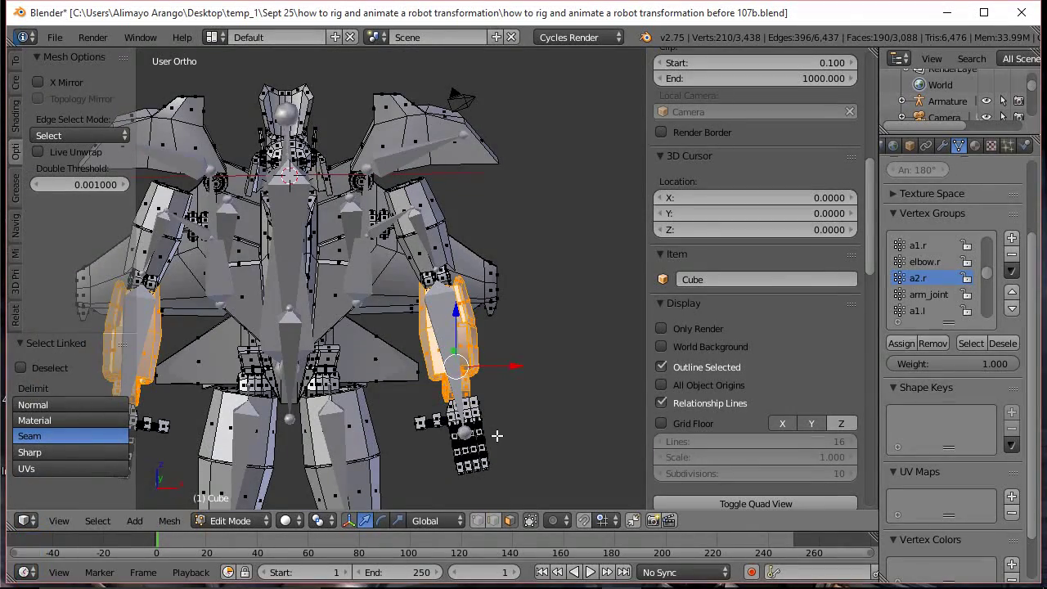
# Lasso the whole hand in wireframe to add it to the forearm selection, restore solid shading and assign everything to the a2.r vertex group
pyautogui.press('z')
pyautogui.click(620, 427)
pyautogui.press('ctrl')
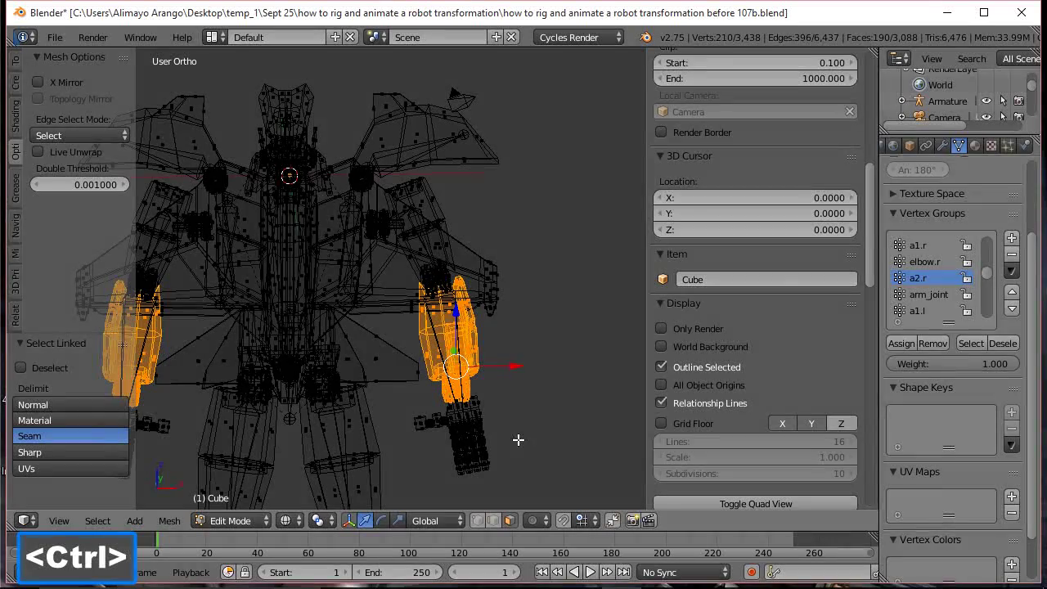
pyautogui.moveTo(517, 406)
pyautogui.keyDown('ctrl'); pyautogui.mouseDown(button='right')
pyautogui.moveTo(462, 391)
pyautogui.moveTo(401, 416)
pyautogui.moveTo(421, 489)
pyautogui.moveTo(516, 490)
pyautogui.mouseUp(button='right'); pyautogui.keyUp('ctrl')
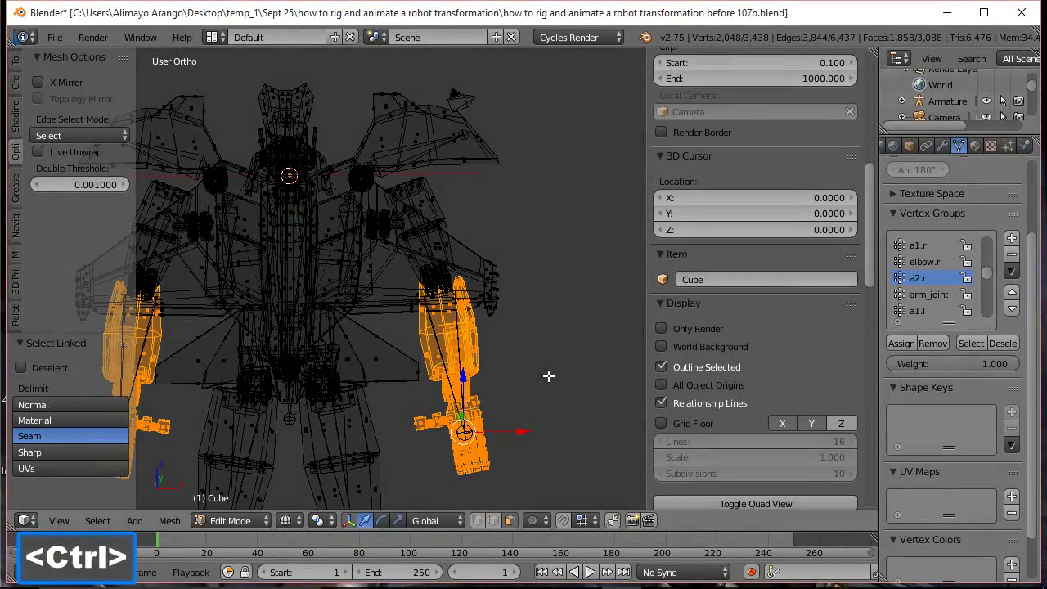
pyautogui.press('z')
pyautogui.click(548, 469)
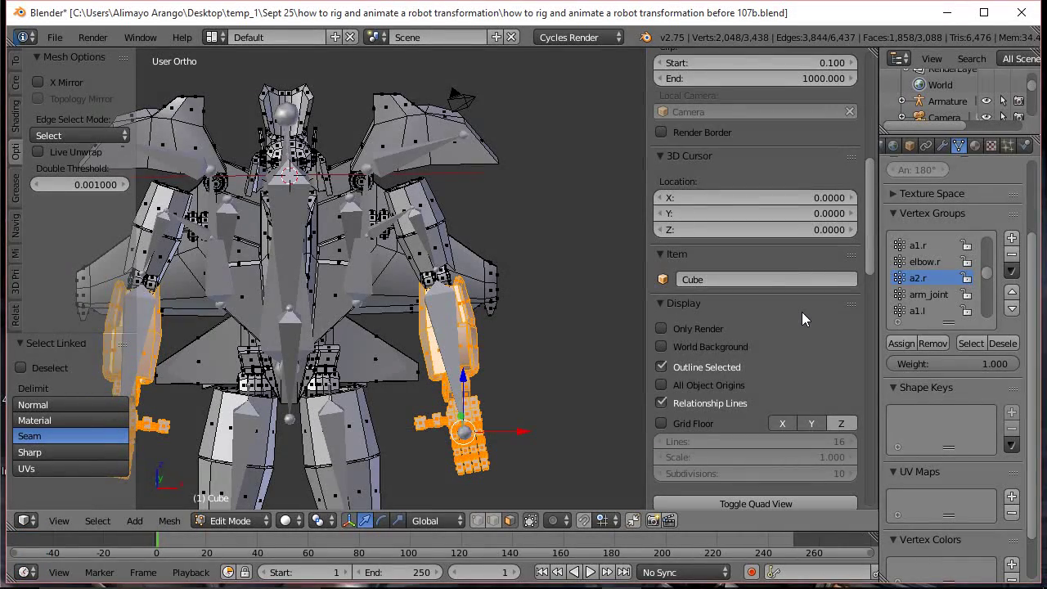
pyautogui.click(905, 343)
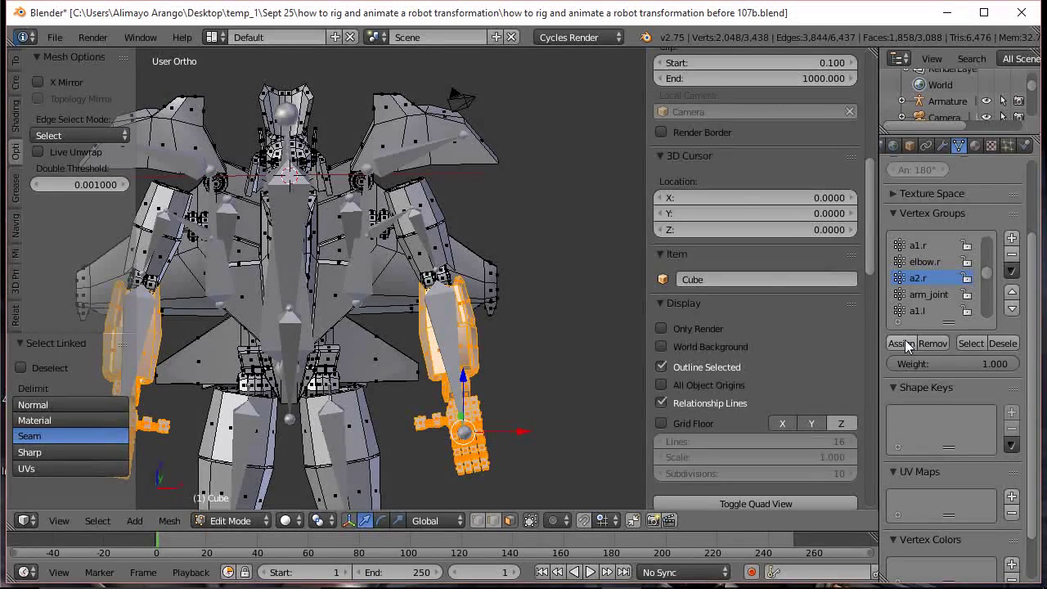
# Save as "how to rig and animate a robot transformation before 108b.blend", deselect the mesh and return to Object Mode
pyautogui.hotkey('ctrl', 'alt', 's')
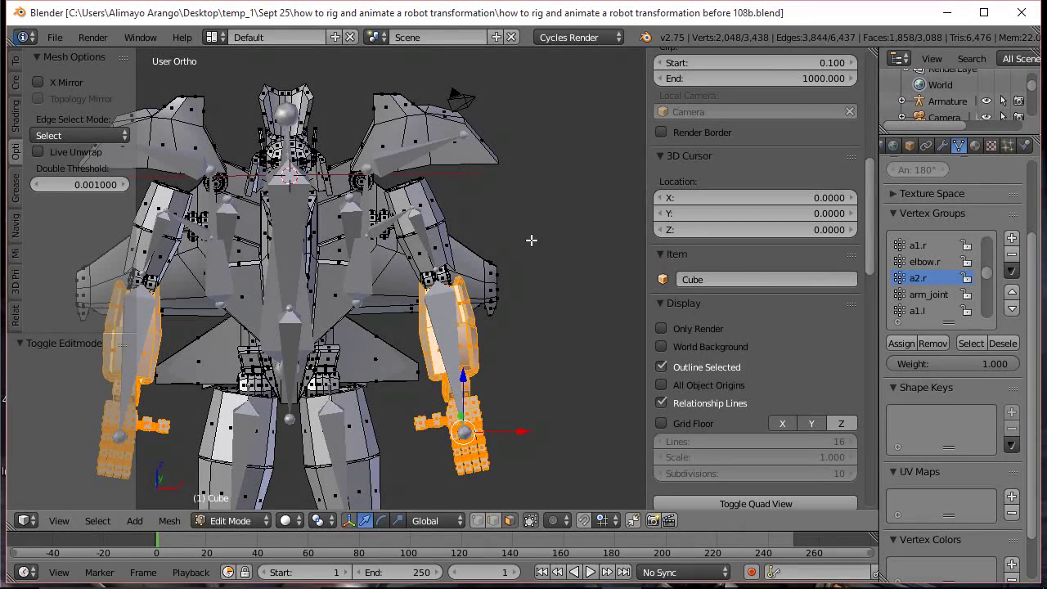
pyautogui.press('a')
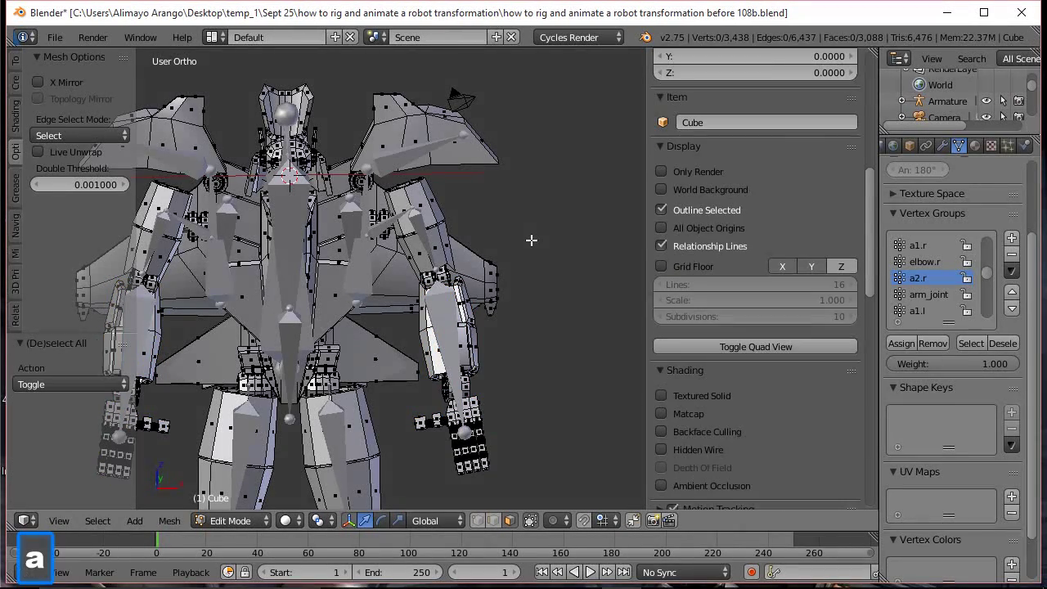
pyautogui.click(256, 522)
pyautogui.click(256, 502)
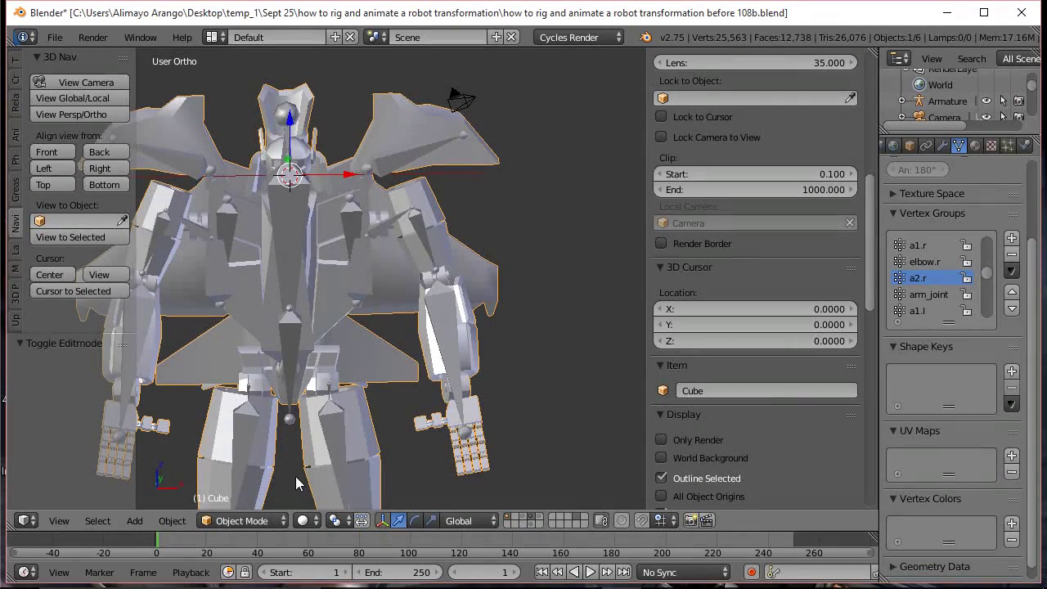
# Select all bones of the armature and apply the cp_jet_mode pose from the pose library
pyautogui.rightClick(452, 321)
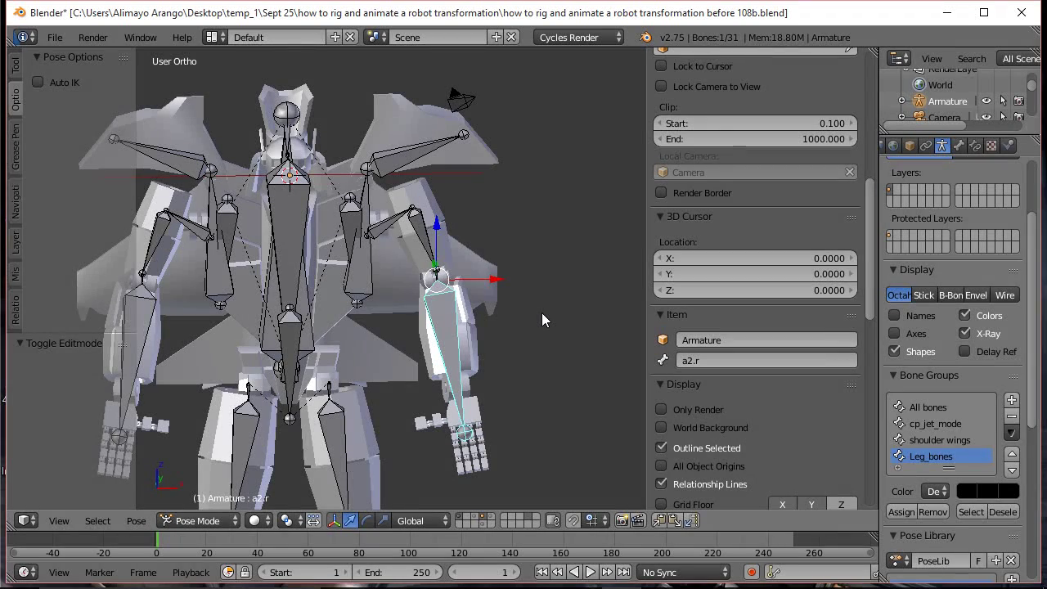
pyautogui.press('a')
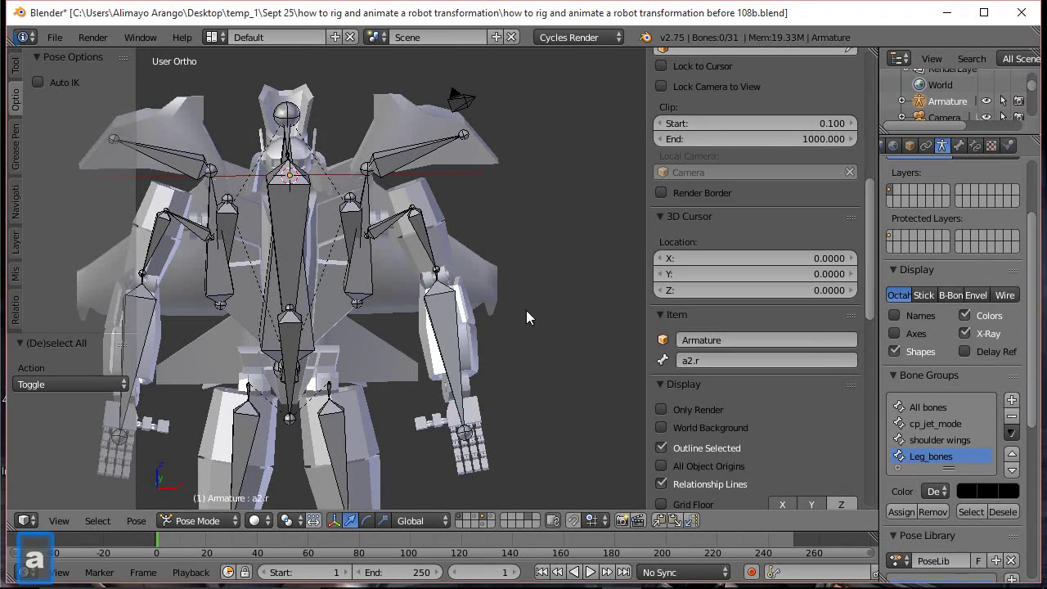
pyautogui.press('a')
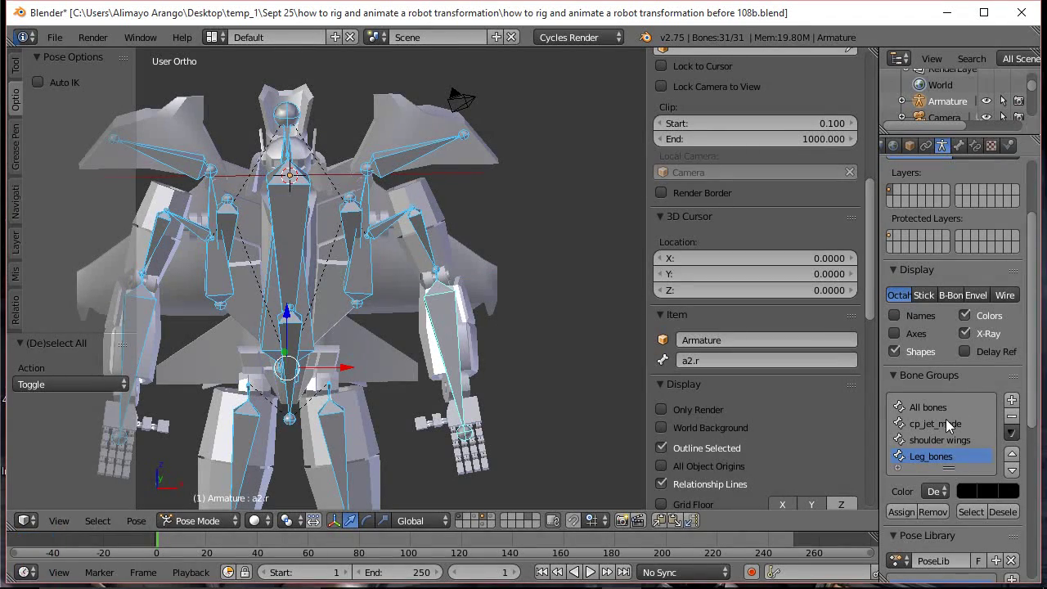
pyautogui.scroll(-7, 1029, 391)
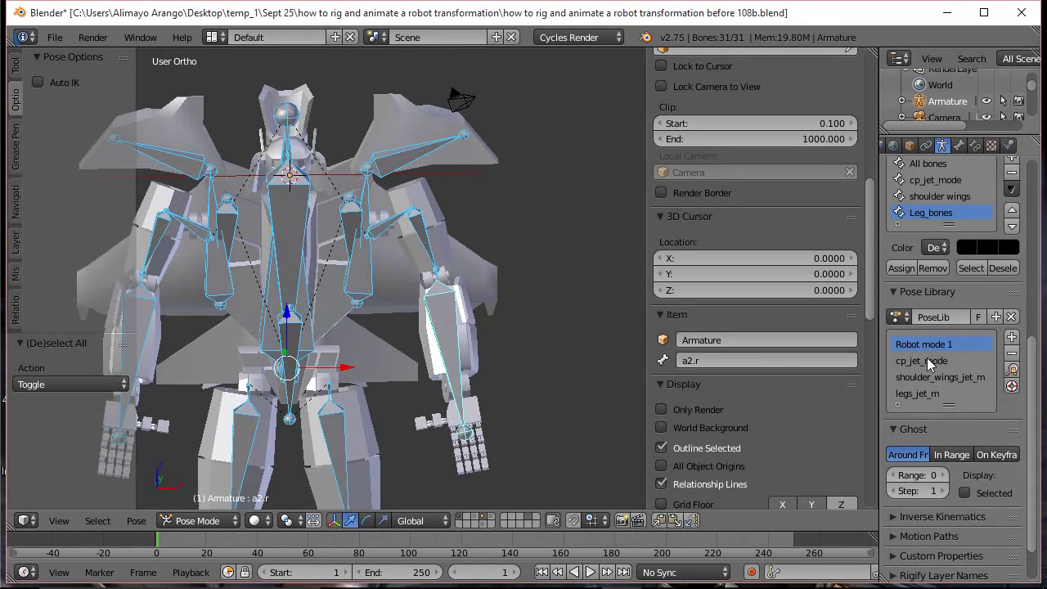
pyautogui.click(926, 359)
pyautogui.click(1013, 369)
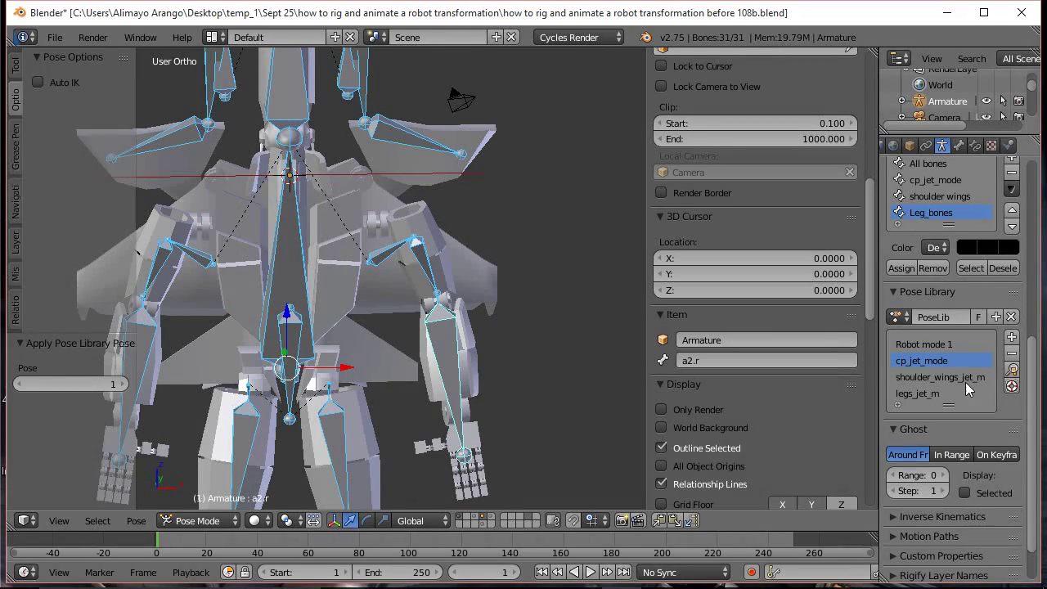
# Apply the shoulder_wings_jet_m and legs_jet_m library poses to the selected bones
pyautogui.click(940, 378)
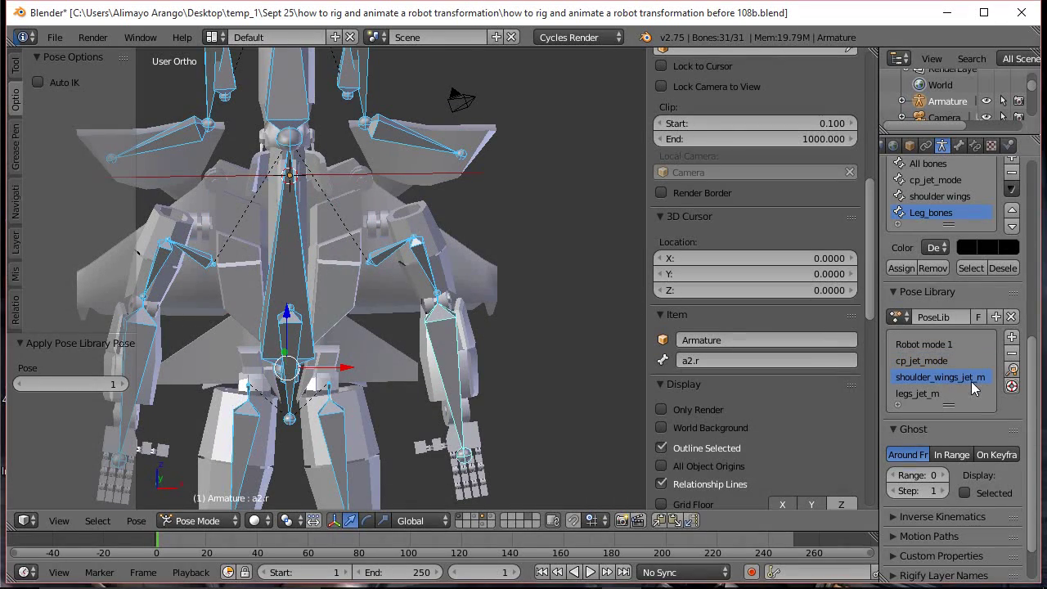
pyautogui.click(1012, 369)
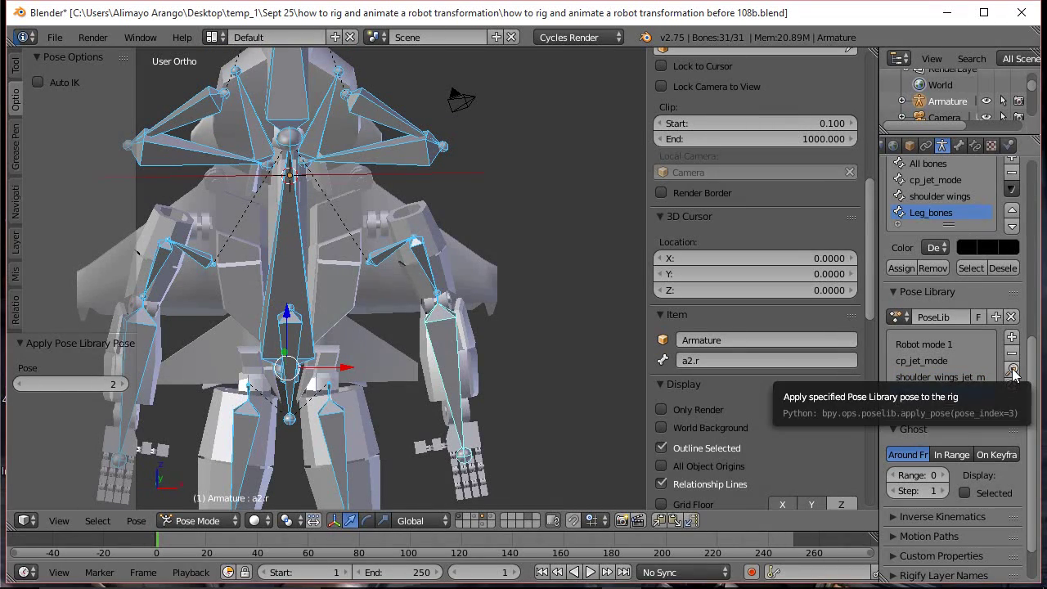
pyautogui.click(1011, 370)
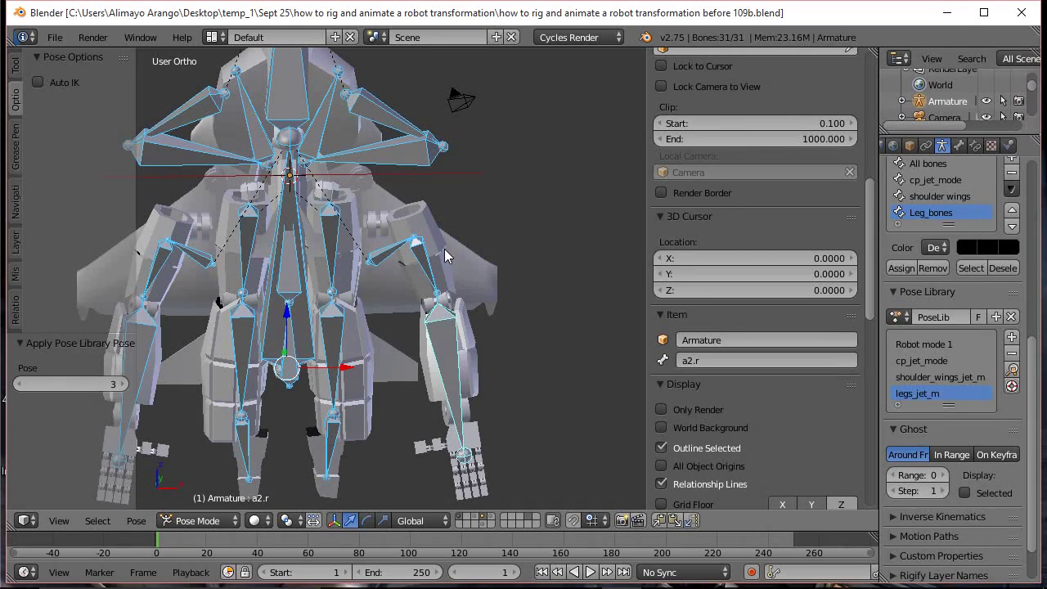
# Enable Auto IK and move the arm_joint.r bone about -1.93 along global X, towards the body
pyautogui.rightClick(388, 257)
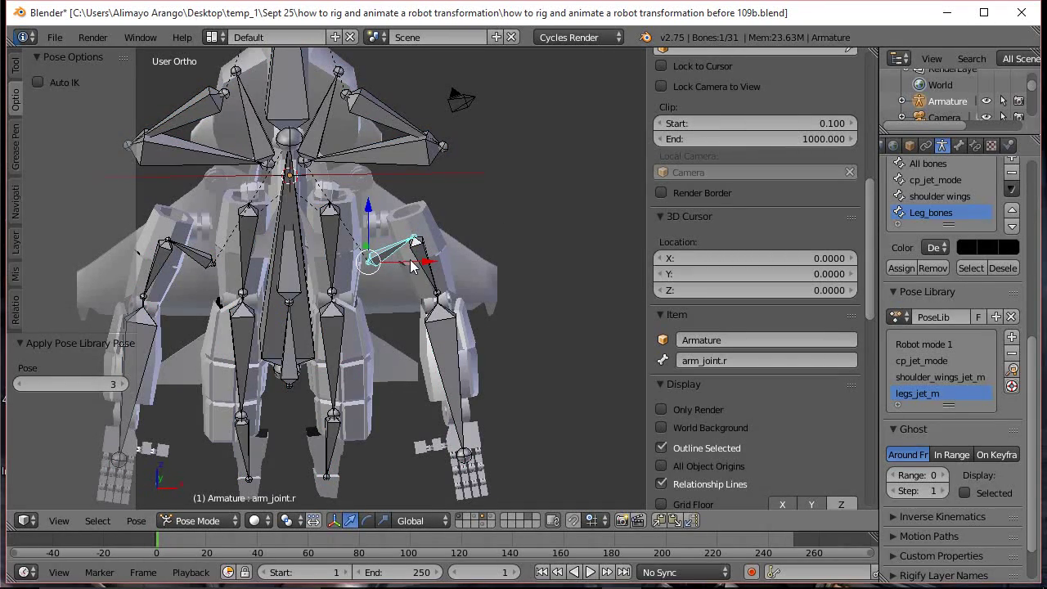
pyautogui.click(38, 82)
pyautogui.moveTo(431, 266); pyautogui.dragTo(383, 231)
# Rotate the a1.r upper arm bone about 65.7° around global Y so the arm hangs down beside the leg
pyautogui.rightClick(405, 220)
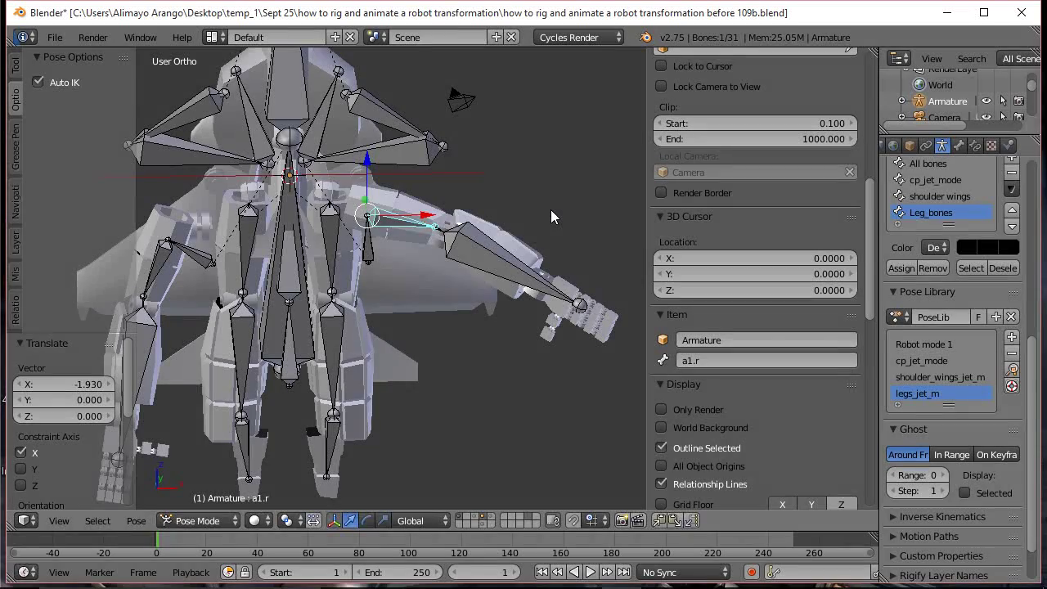
pyautogui.press('r')
pyautogui.press('y')
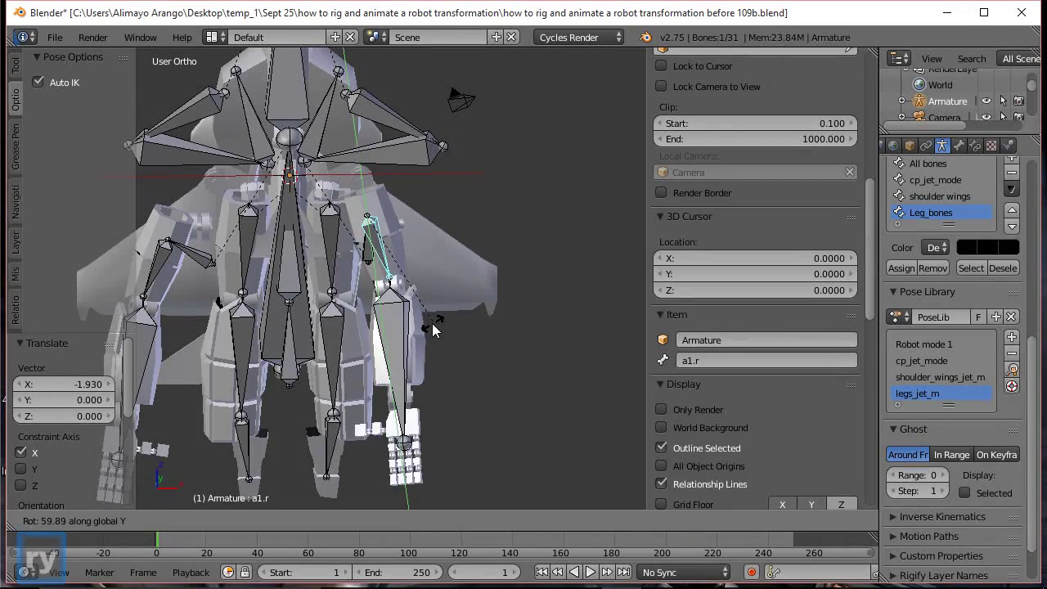
pyautogui.click(437, 313)
# Rotate the a2.r forearm bone about 25.6° around global X and check the arm with only renderable geometry shown
pyautogui.moveTo(520, 287); pyautogui.dragTo(328, 268, button='middle')
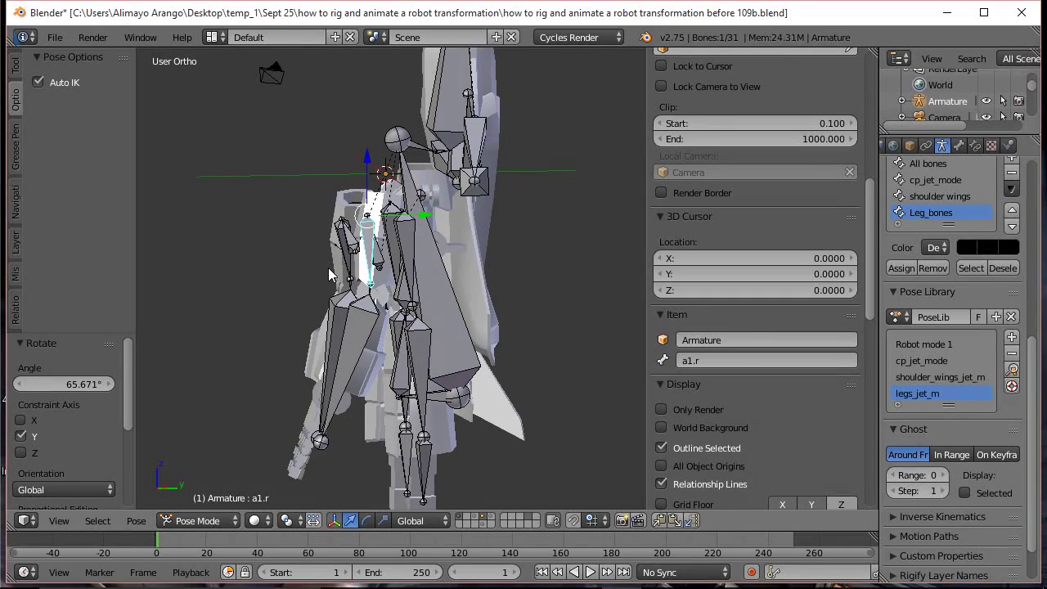
pyautogui.rightClick(366, 321)
pyautogui.press('r')
pyautogui.press('x')
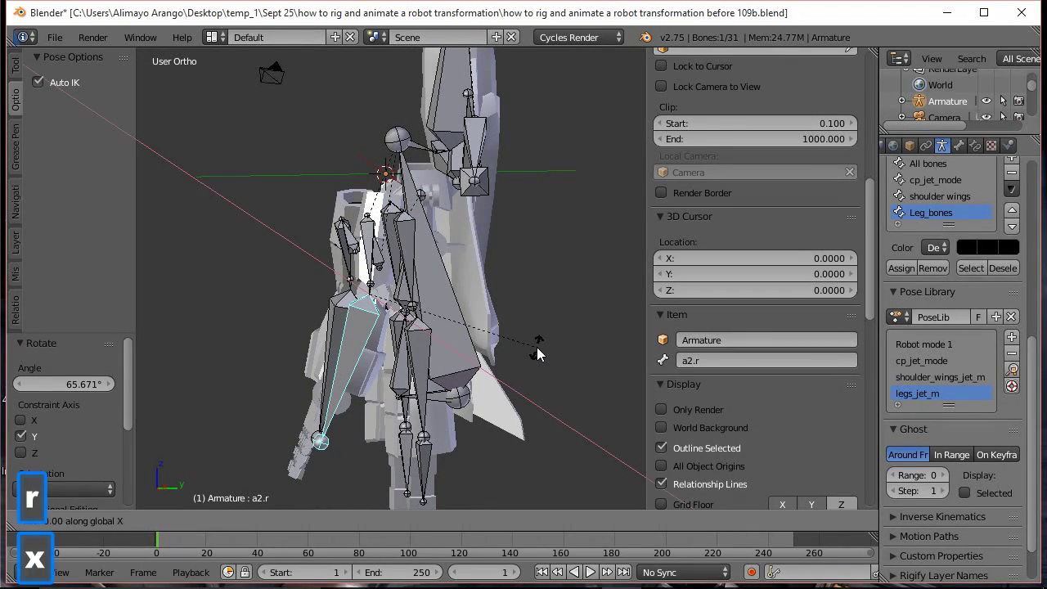
pyautogui.click(550, 269)
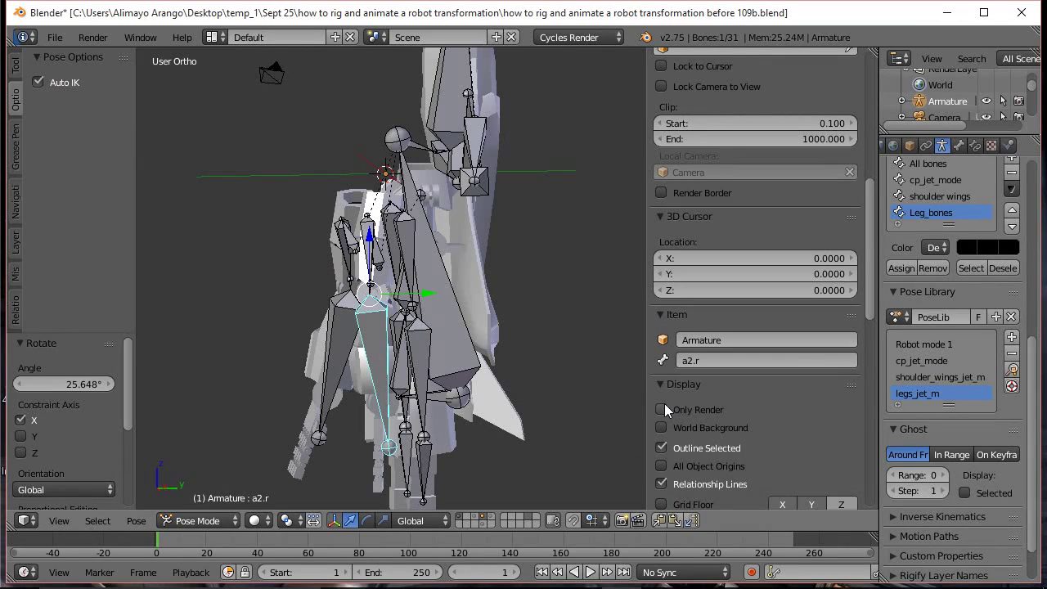
pyautogui.click(664, 409)
pyautogui.moveTo(566, 321); pyautogui.dragTo(525, 325, button='middle')
pyautogui.click(662, 409)
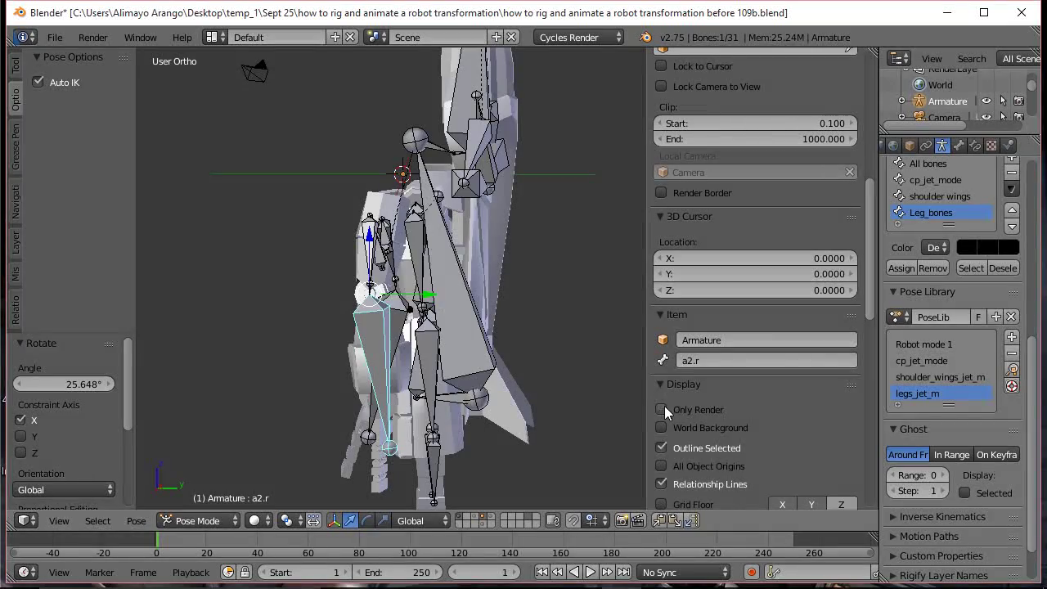
pyautogui.moveTo(315, 240); pyautogui.dragTo(463, 298, button='middle')
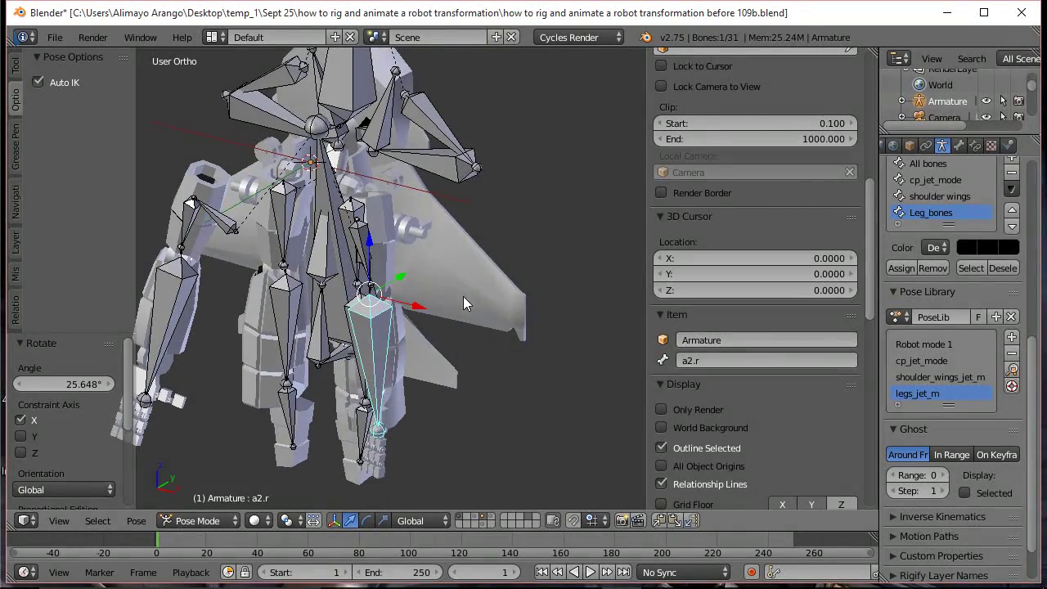
# Rotate the a1.r upper arm bone about 10.3° around global X and check the mesh with the bones briefly hidden
pyautogui.click(364, 241)
pyautogui.rightClick(358, 236)
pyautogui.moveTo(445, 299); pyautogui.dragTo(356, 286, button='middle')
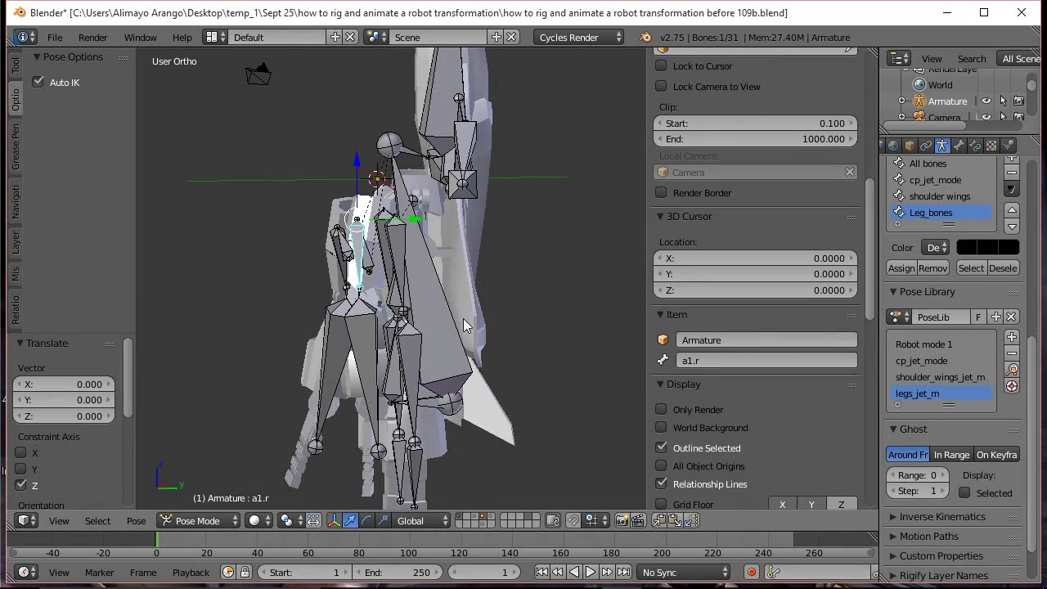
pyautogui.press('r')
pyautogui.press('x')
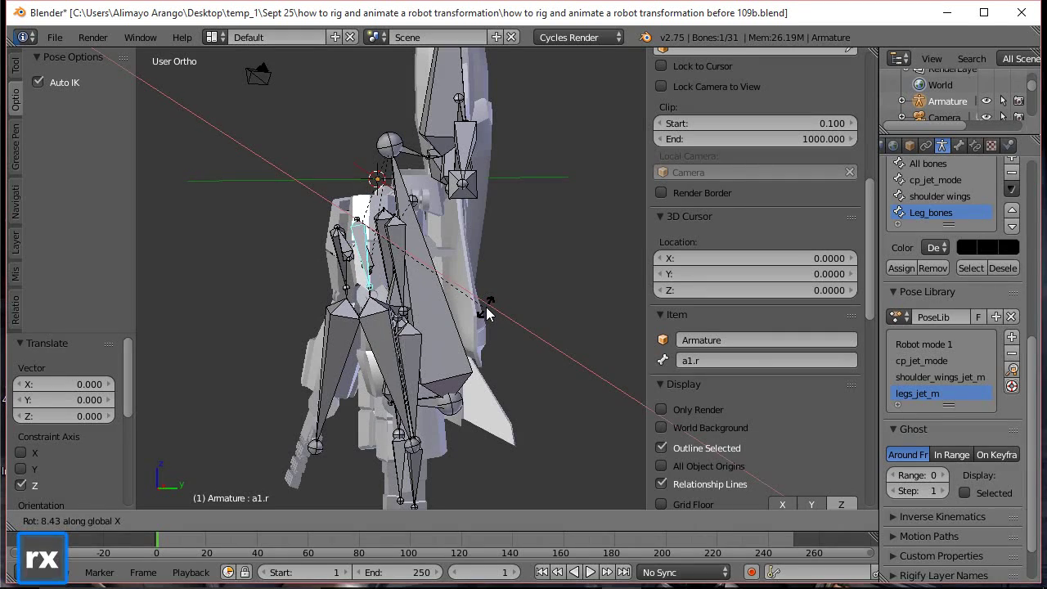
pyautogui.click(491, 311)
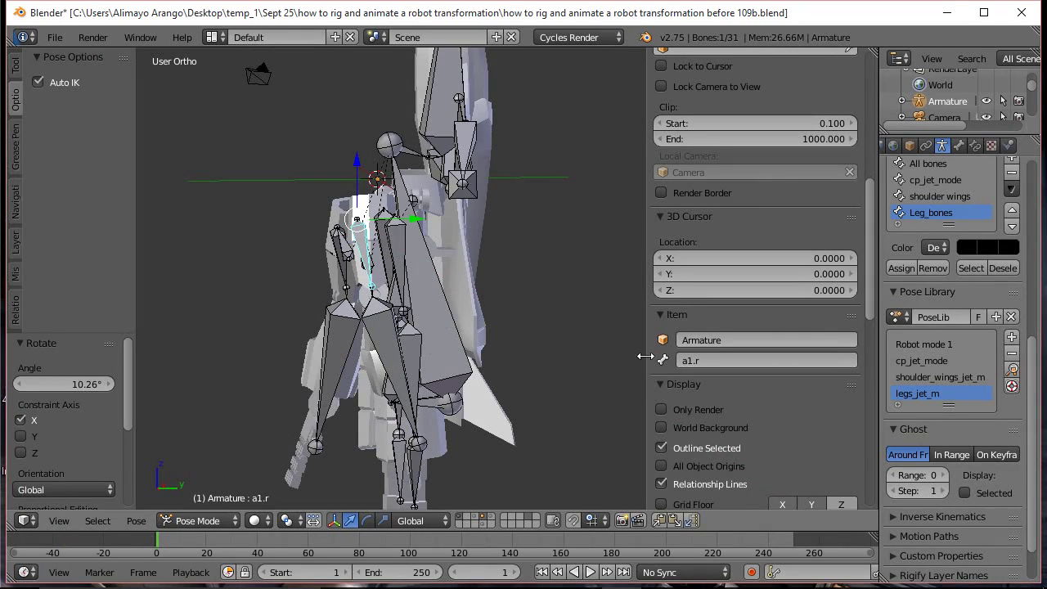
pyautogui.click(661, 409)
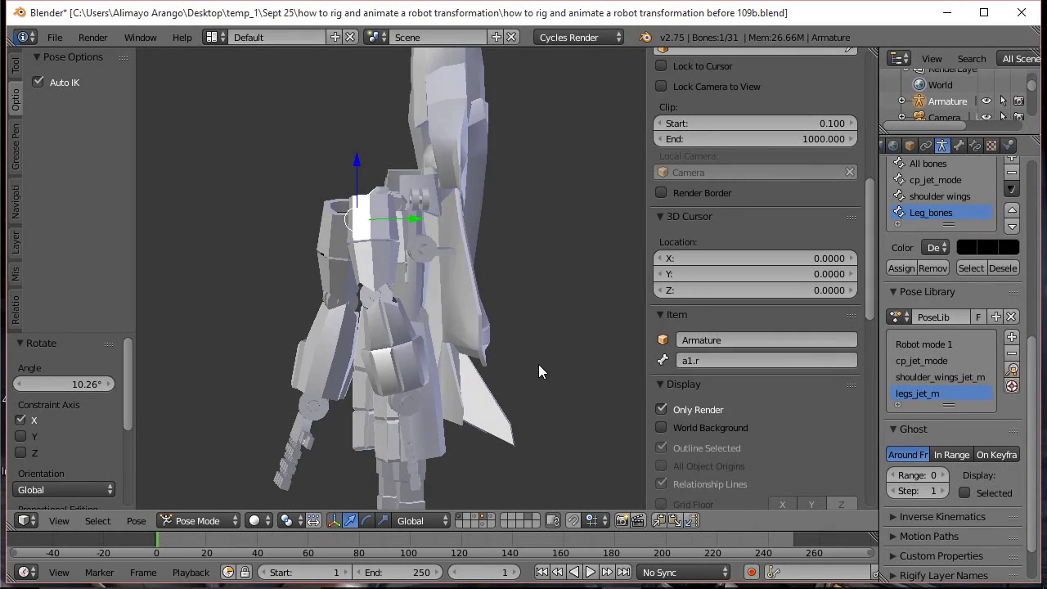
pyautogui.click(660, 409)
# Rotate the a2.r forearm bone about -11.2° around global X and inspect the arm with Only Render enabled
pyautogui.rightClick(385, 344)
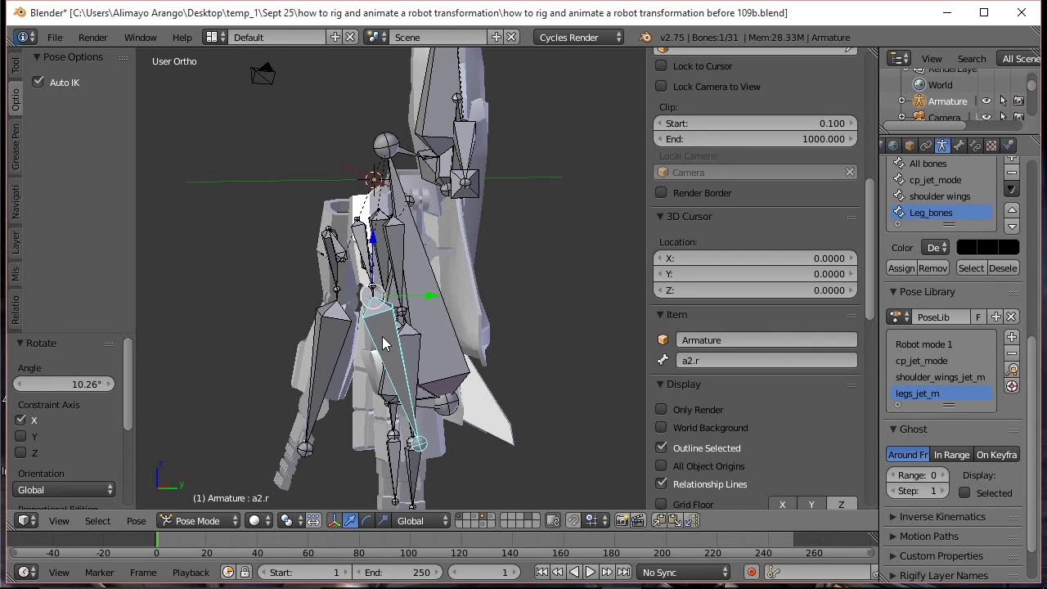
pyautogui.press('r')
pyautogui.press('x')
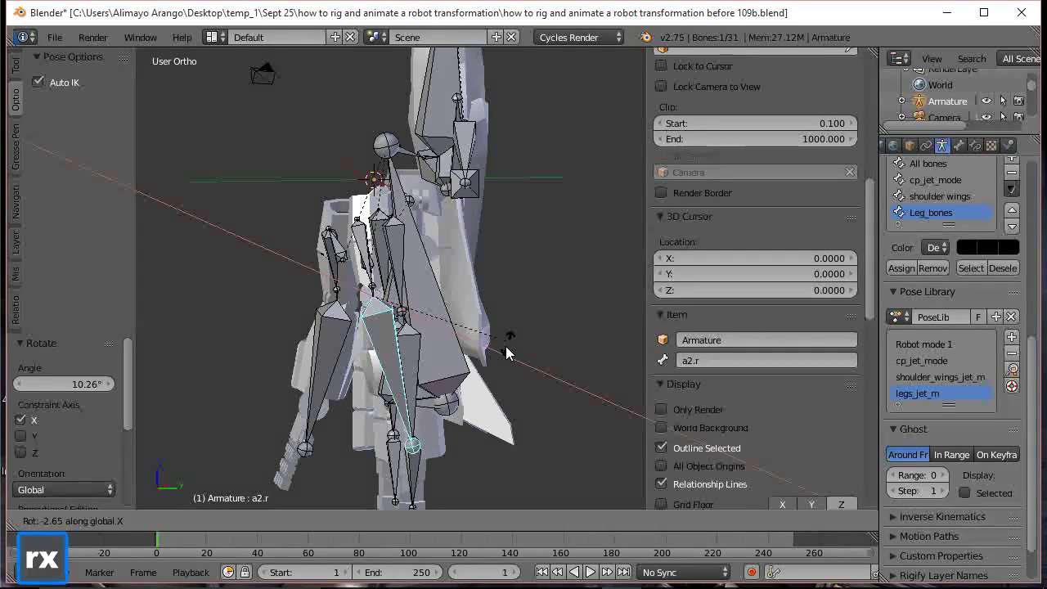
pyautogui.click(493, 358)
pyautogui.click(661, 409)
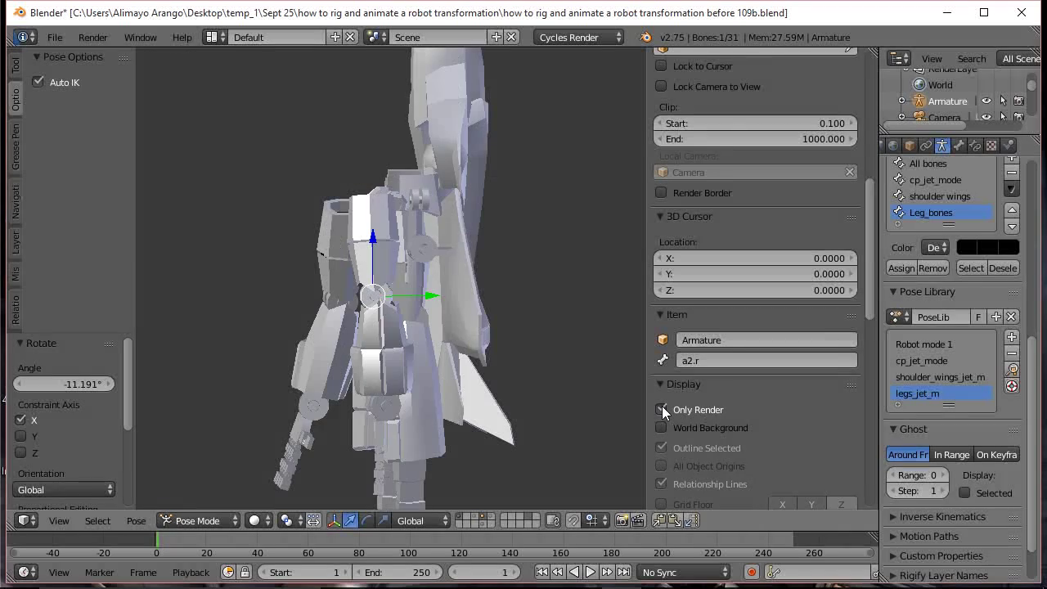
pyautogui.moveTo(540, 375); pyautogui.dragTo(500, 363, button='middle')
pyautogui.moveTo(398, 323); pyautogui.dragTo(524, 317, button='middle')
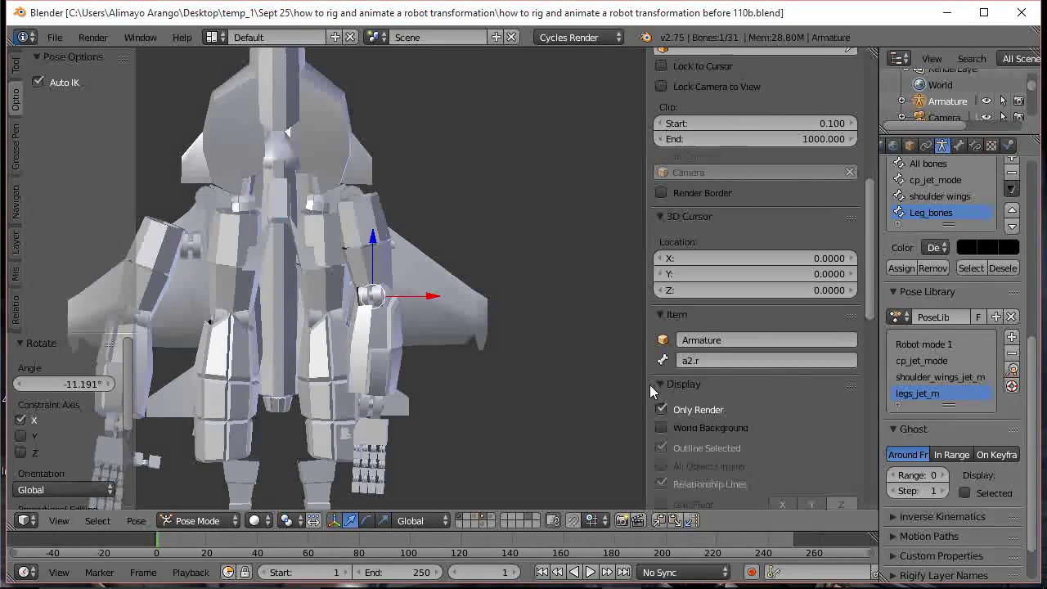
# Show the bones again and move the arm_joint.l bone about 1.81 along global X, towards the body
pyautogui.click(661, 409)
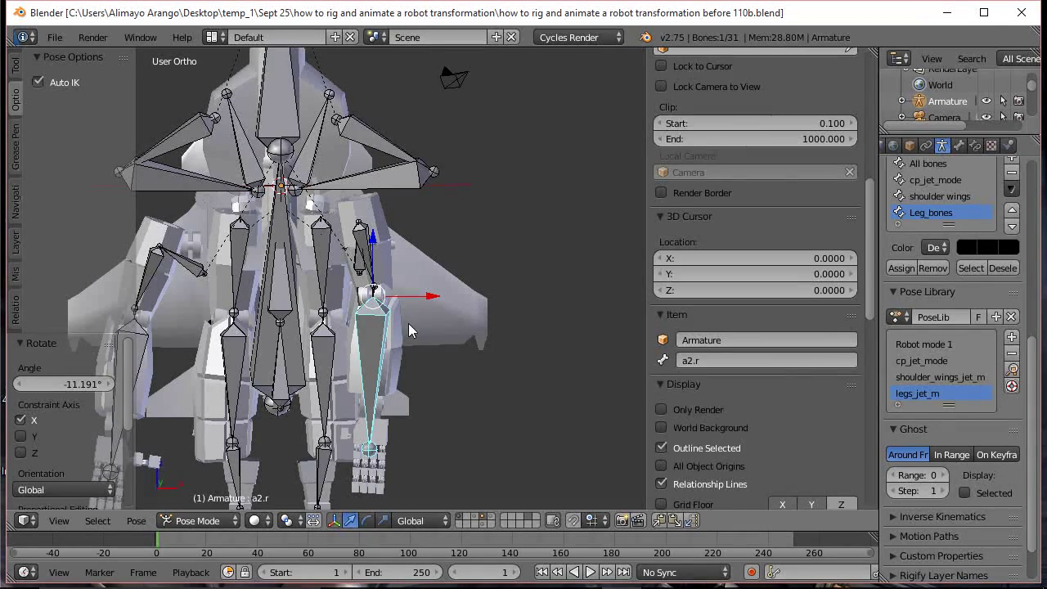
pyautogui.keyDown('shift'); pyautogui.moveTo(271, 301); pyautogui.dragTo(425, 288, button='middle'); pyautogui.keyUp('shift')
pyautogui.rightClick(328, 250)
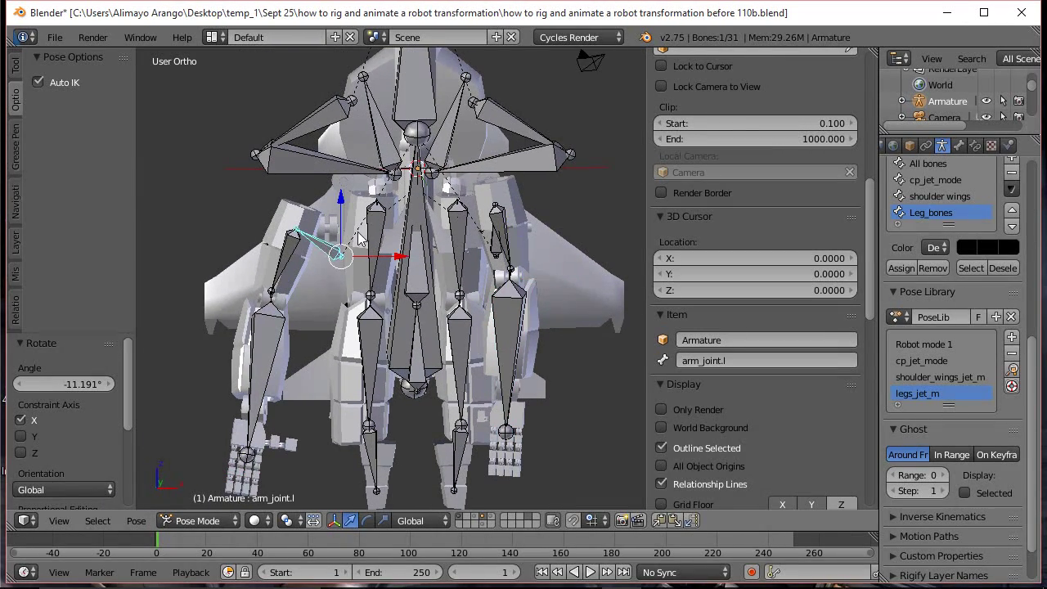
pyautogui.press('g')
pyautogui.press('x')
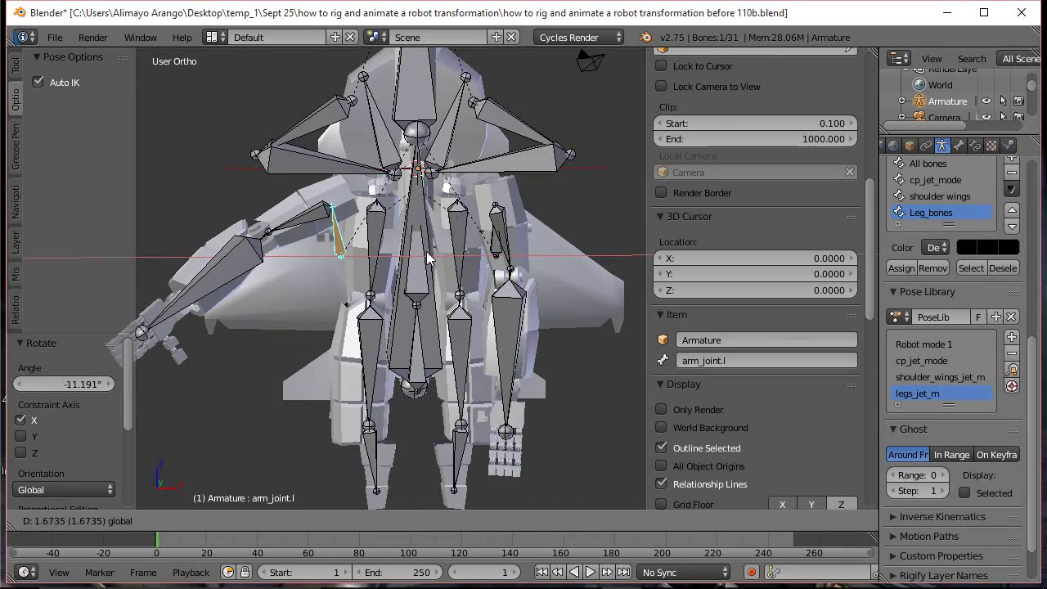
pyautogui.click(428, 252)
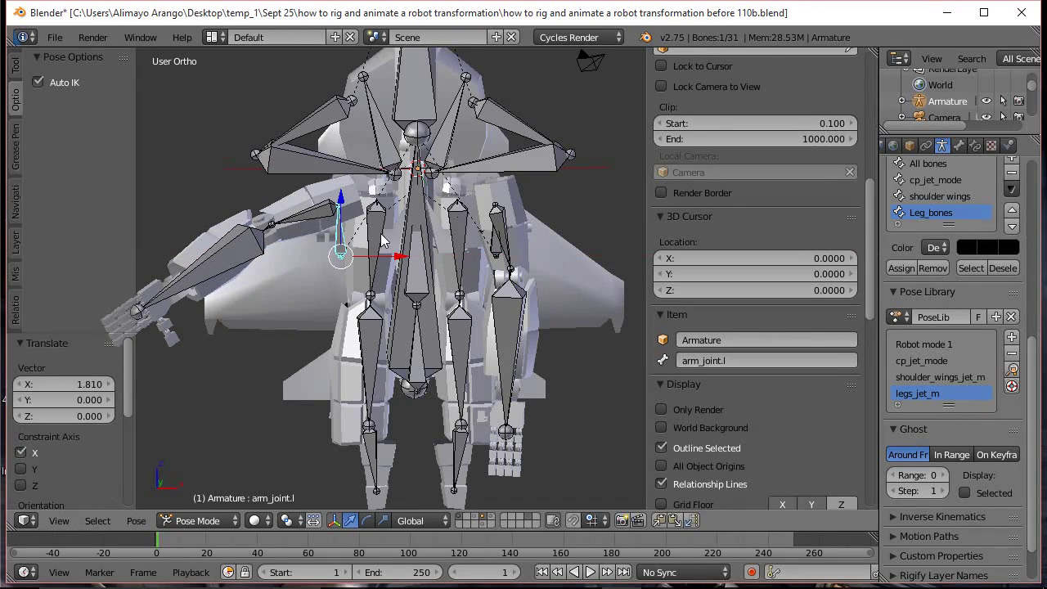
# Rotate the a1.l upper arm bone about -61° around global Y so it mirrors the opposite arm
pyautogui.rightClick(319, 210)
pyautogui.press('r')
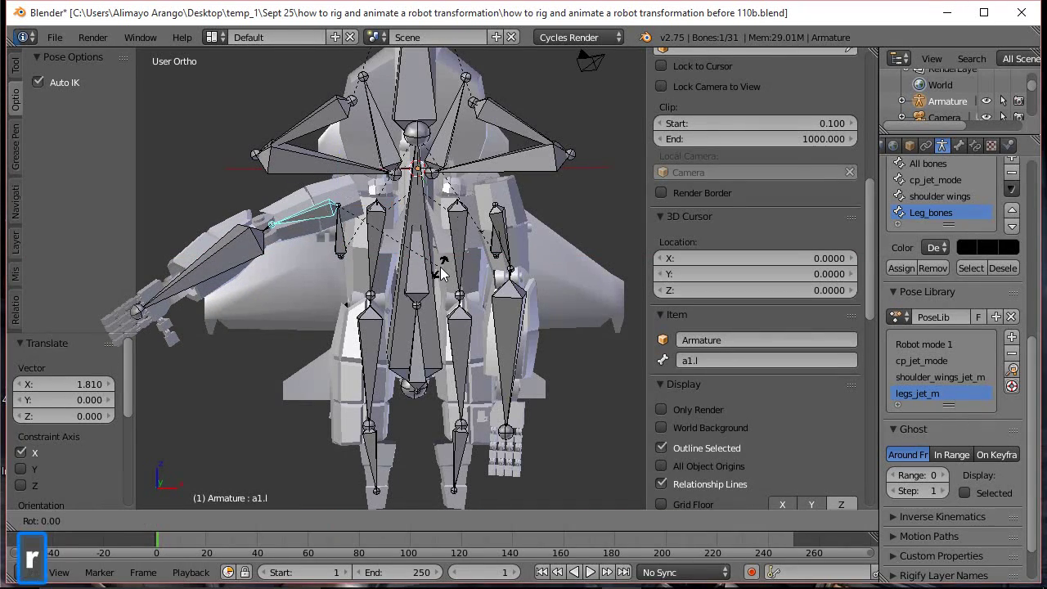
pyautogui.press('y')
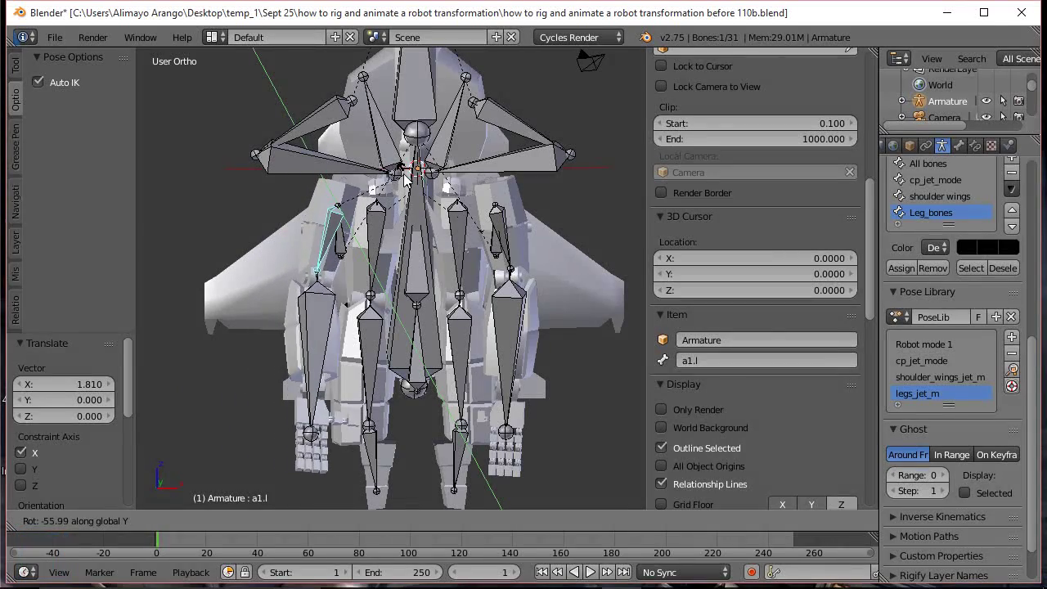
pyautogui.click(397, 176)
# Rotate the a2.l forearm bone around global X to straighten it alongside the leg, and inspect the mesh with Only Render enabled
pyautogui.moveTo(397, 176); pyautogui.dragTo(495, 253, button='middle')
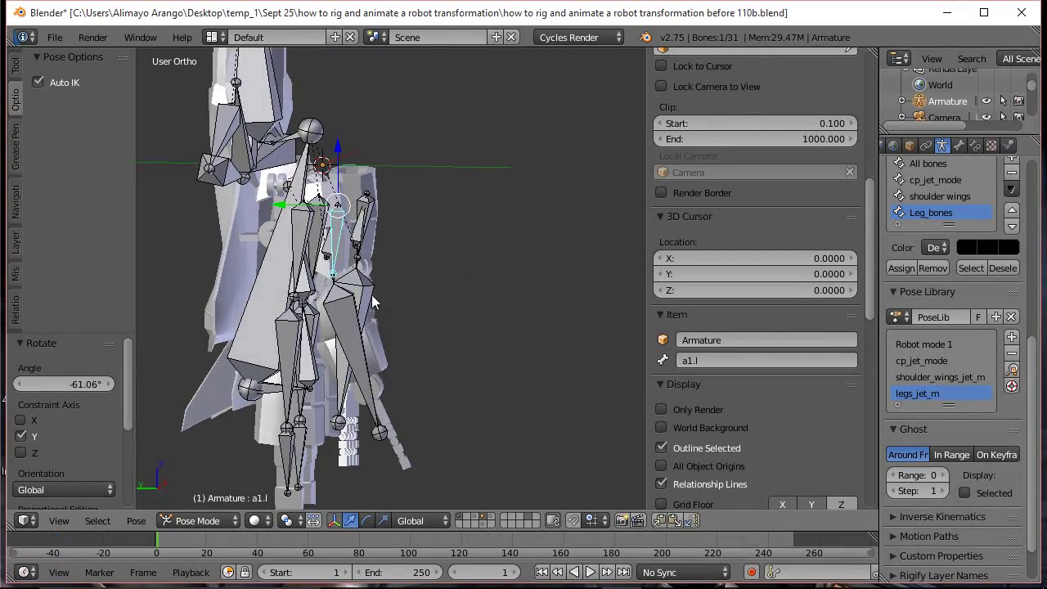
pyautogui.rightClick(347, 306)
pyautogui.press('r')
pyautogui.press('x')
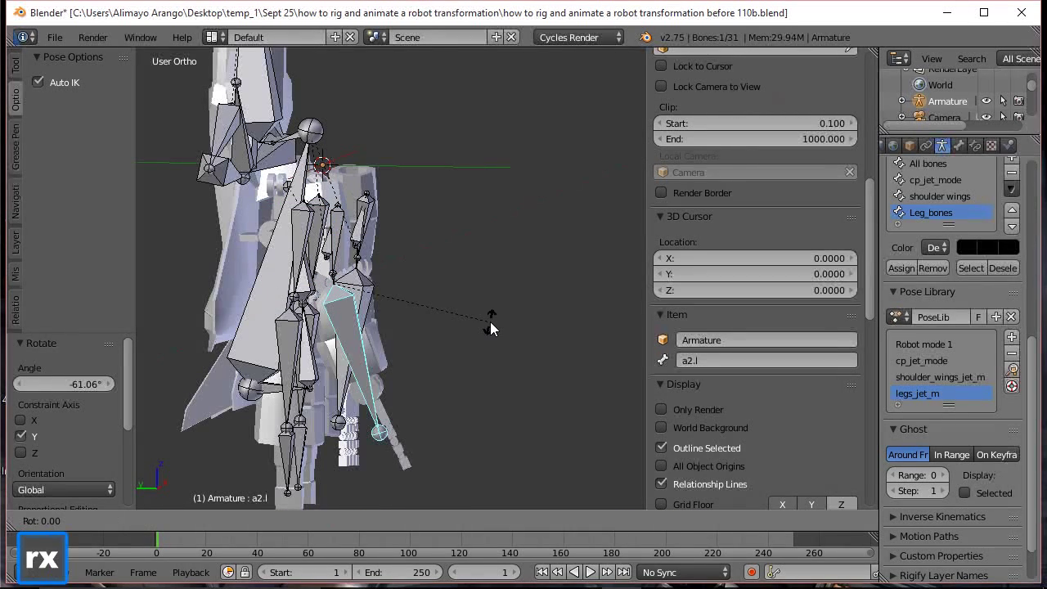
pyautogui.click(446, 365)
pyautogui.click(661, 409)
pyautogui.moveTo(422, 314); pyautogui.dragTo(275, 307, button='middle')
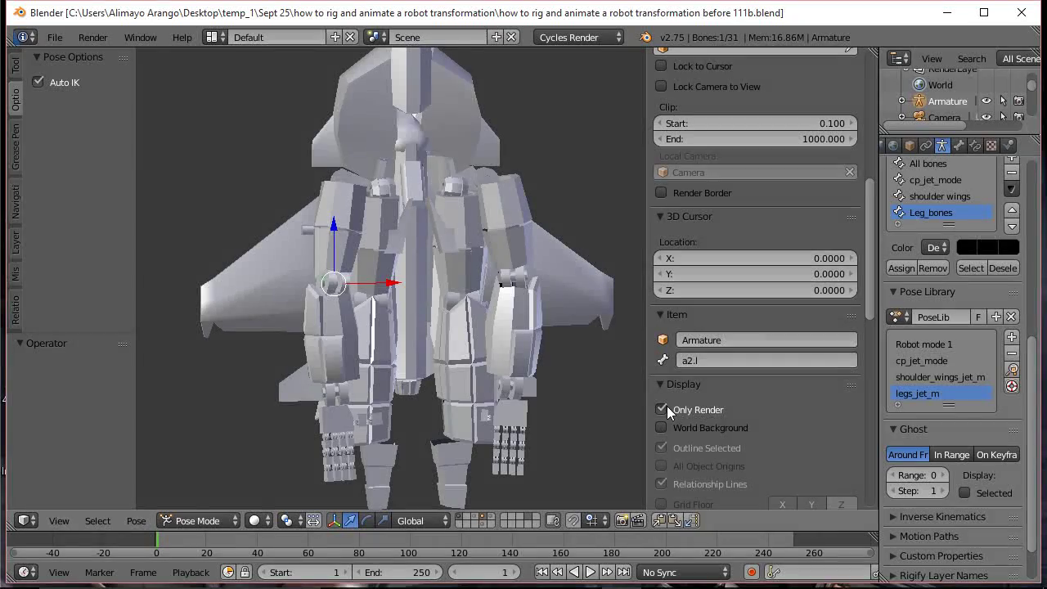
# Show the bones again and select the arm joint, upper arm, elbow and forearm bones of both arms
pyautogui.click(661, 409)
pyautogui.scroll(3, 537, 306)
pyautogui.scroll(2, 536, 306)
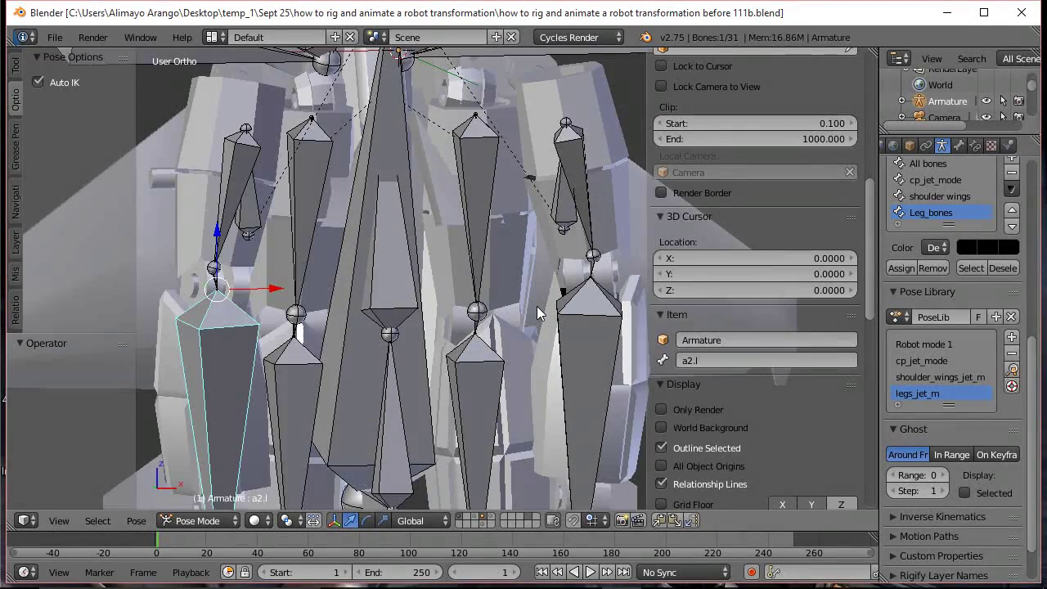
pyautogui.keyDown('shift'); pyautogui.rightClick(560, 215); pyautogui.keyUp('shift')
pyautogui.keyDown('shift'); pyautogui.rightClick(593, 266); pyautogui.keyUp('shift')
pyautogui.keyDown('shift'); pyautogui.rightClick(588, 335); pyautogui.keyUp('shift')
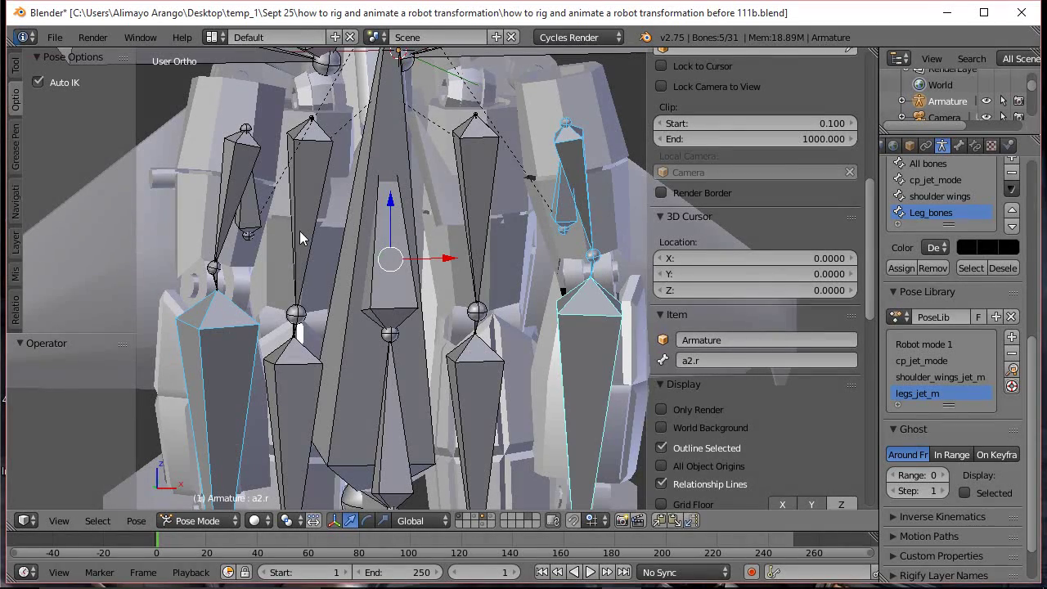
pyautogui.keyDown('shift'); pyautogui.rightClick(246, 219); pyautogui.keyUp('shift')
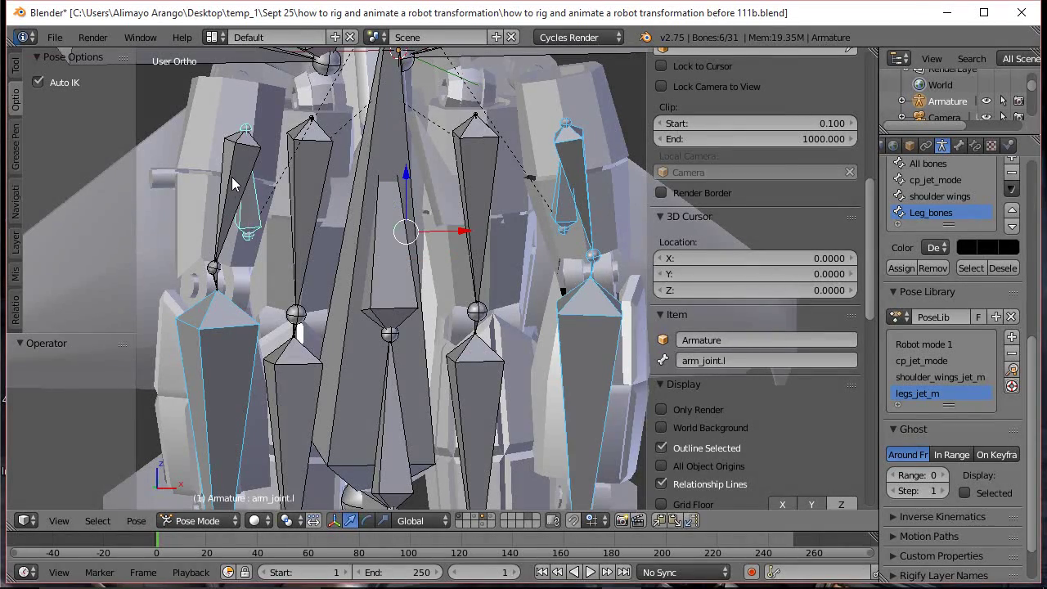
pyautogui.keyDown('shift'); pyautogui.rightClick(210, 263); pyautogui.keyUp('shift')
pyautogui.keyDown('shift'); pyautogui.rightClick(216, 283); pyautogui.keyUp('shift')
pyautogui.scroll(-1, 243, 285)
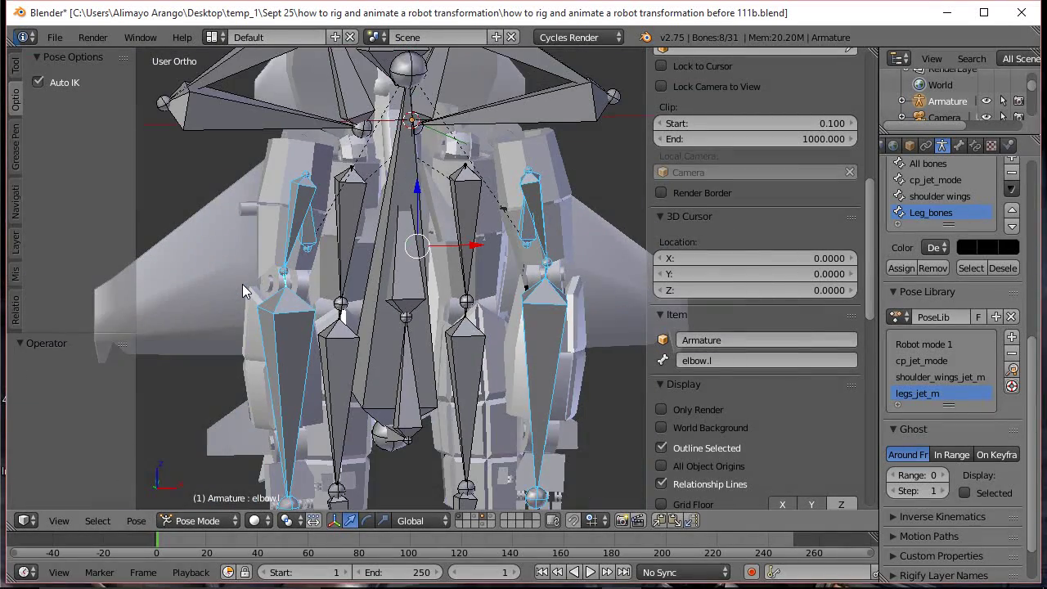
pyautogui.scroll(-1, 242, 284)
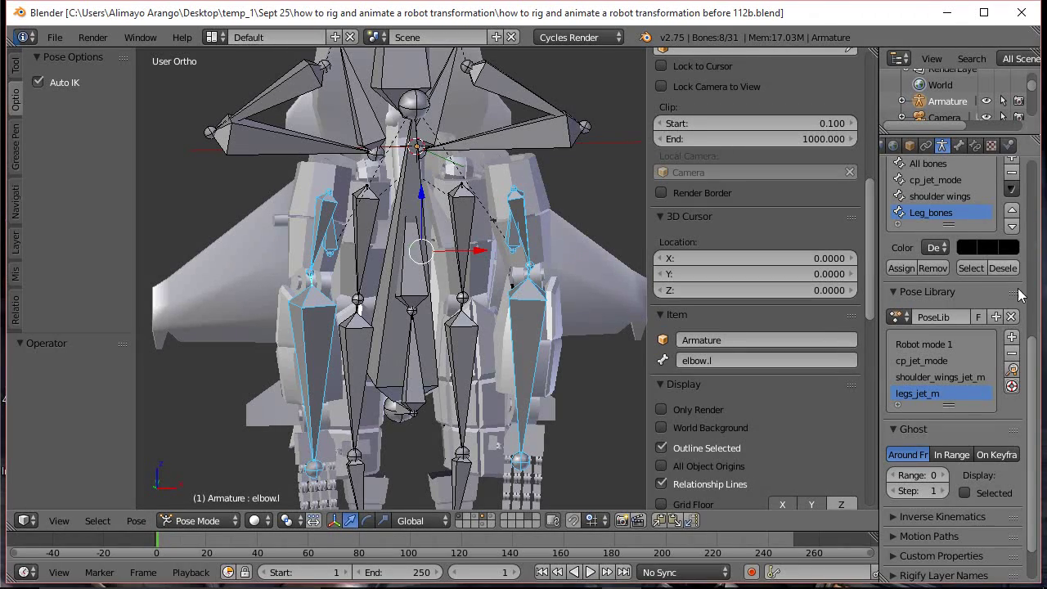
# Add a new bone group to the armature and name it Arms_bones
pyautogui.moveTo(1036, 351); pyautogui.dragTo(1035, 319)
pyautogui.click(1012, 241)
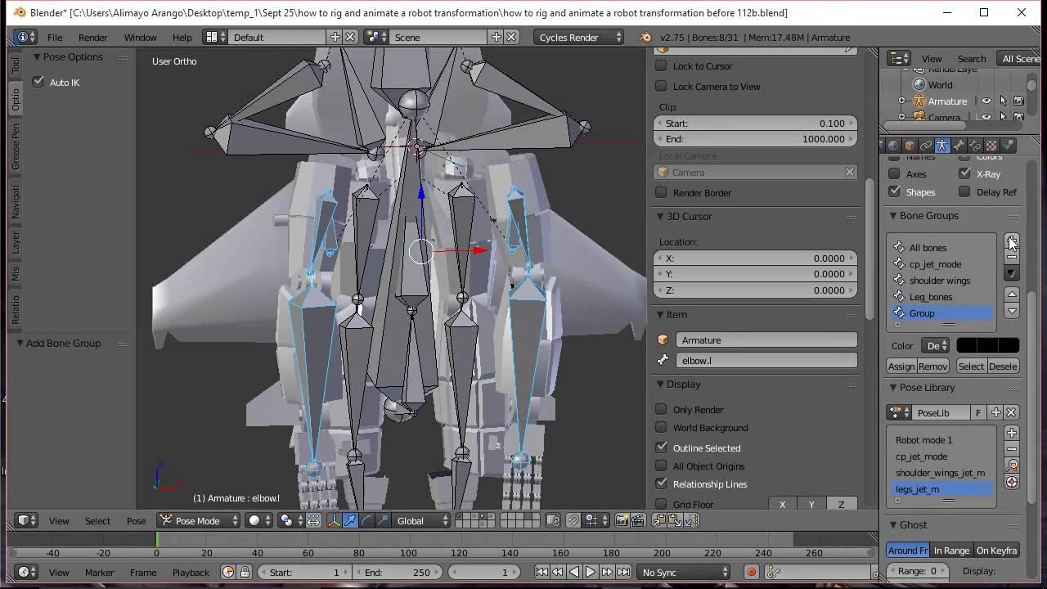
pyautogui.doubleClick(922, 313)
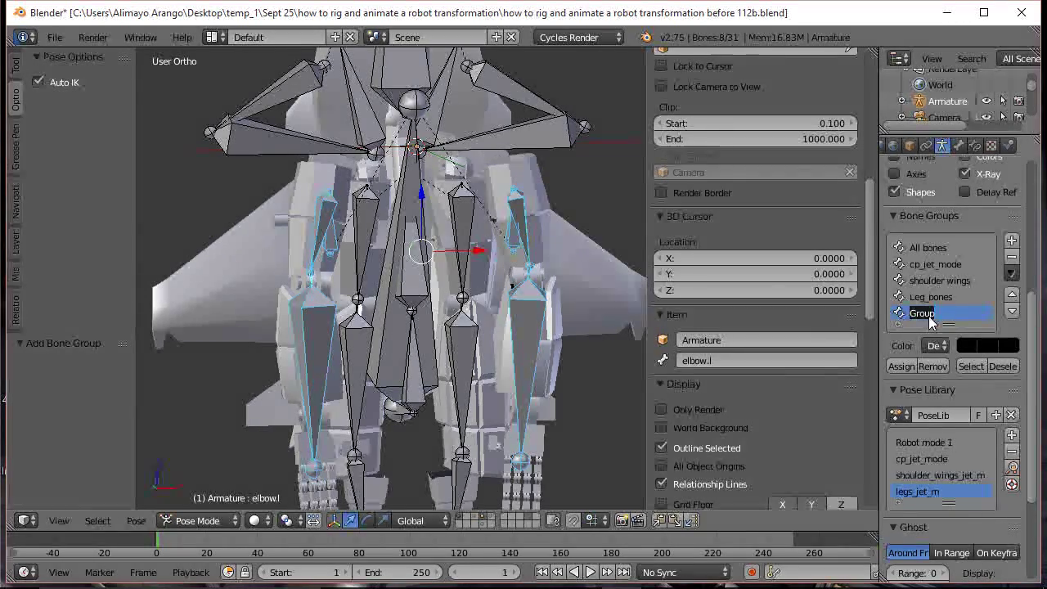
pyautogui.write('Ar')
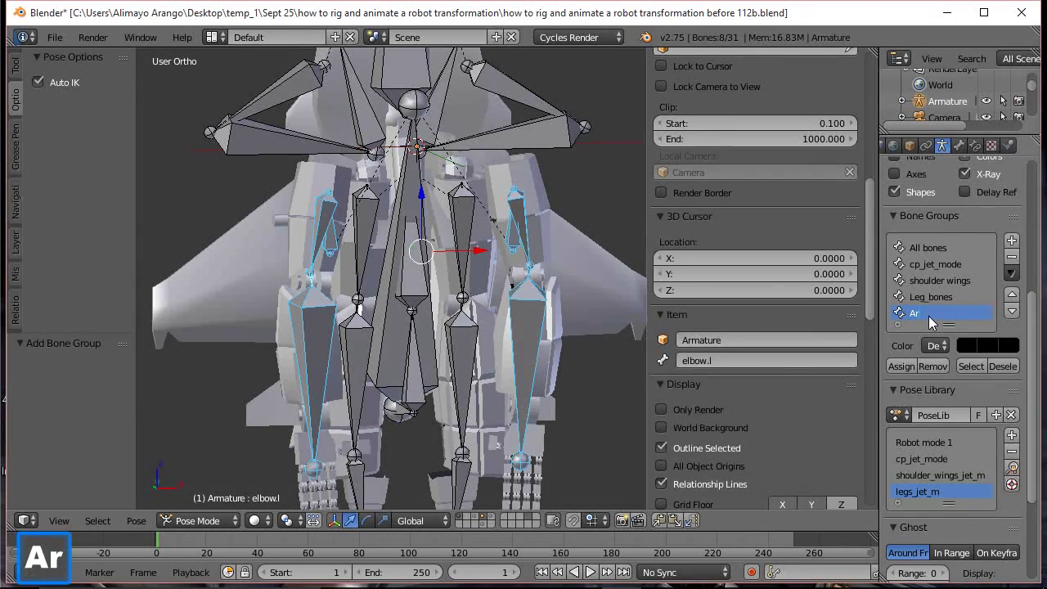
pyautogui.write('ms bones')
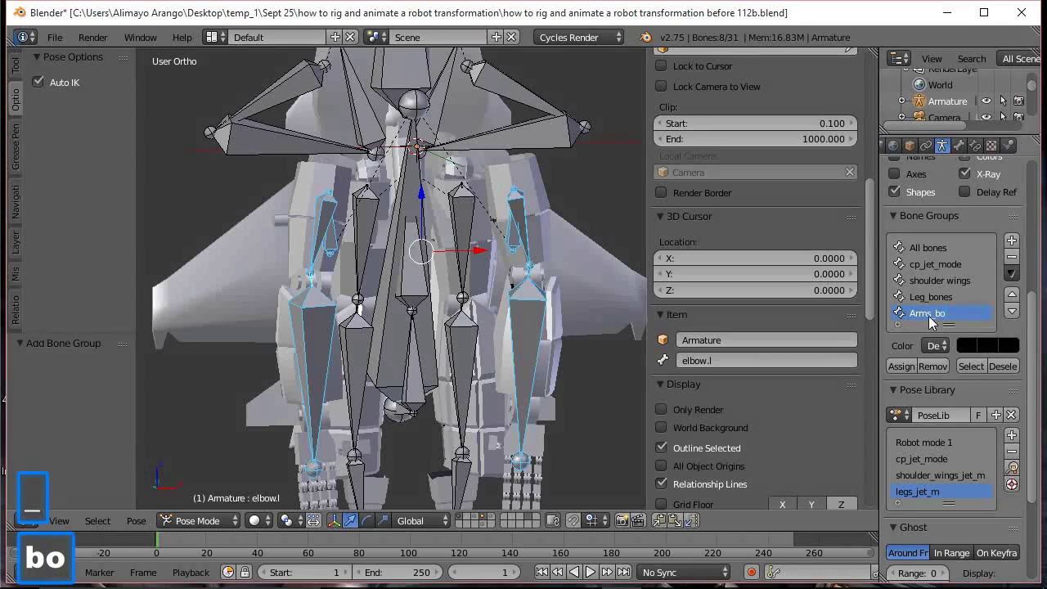
pyautogui.press('Return')
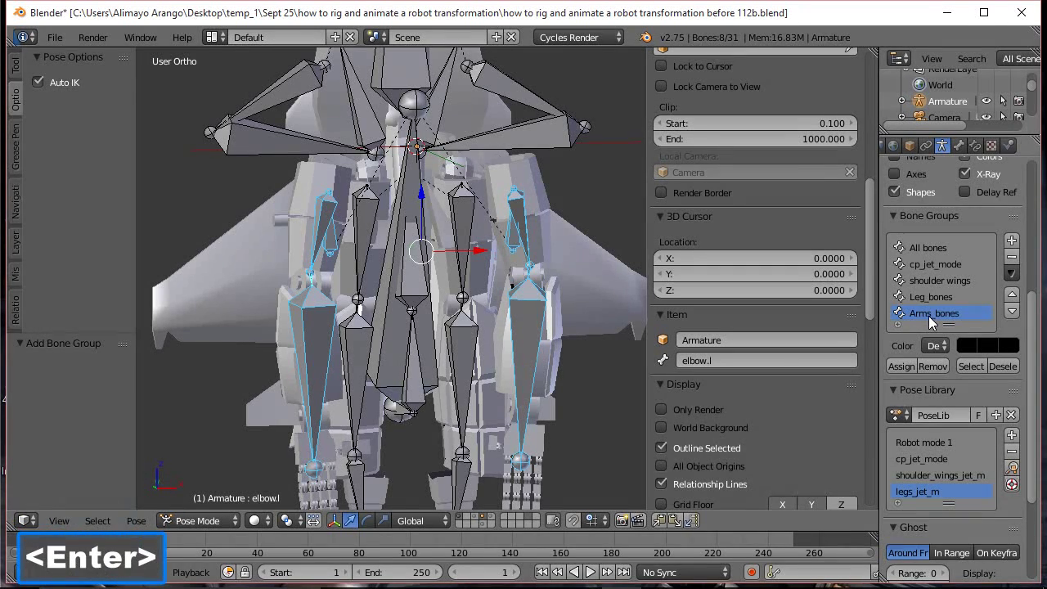
# Assign the selected arm bones to the Arms_bones group and save the file as incremental version 113b
pyautogui.click(902, 368)
pyautogui.hotkey('ctrl', 'alt', 's')
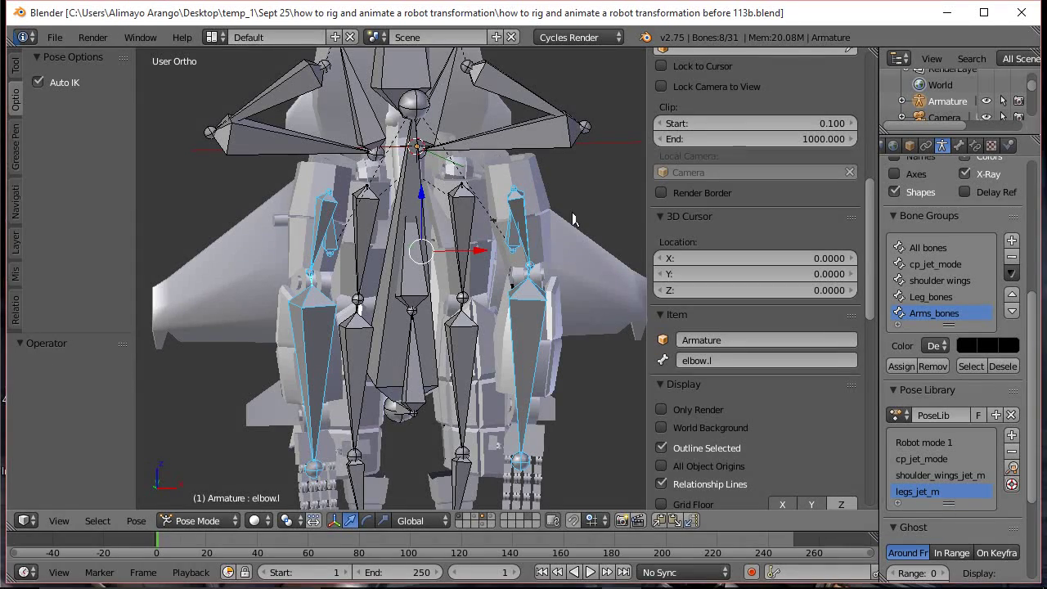
# Scale the selected arm bones uniformly to about 0.803, turn off Auto IK, and inspect the arms with Only Render
pyautogui.press('s')
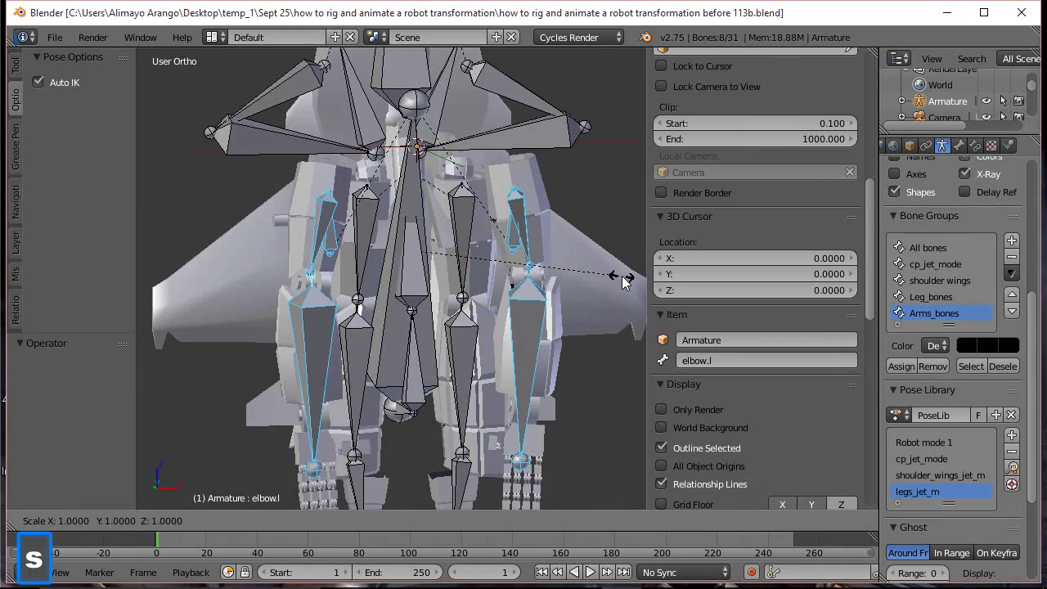
pyautogui.click(581, 274)
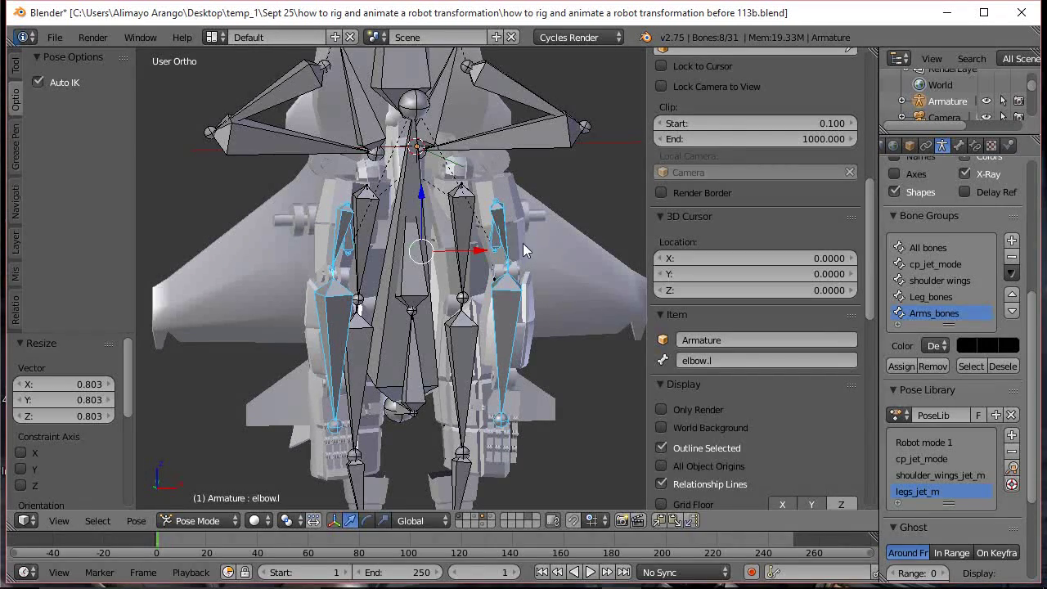
pyautogui.click(37, 83)
pyautogui.moveTo(558, 308); pyautogui.dragTo(395, 318, button='middle')
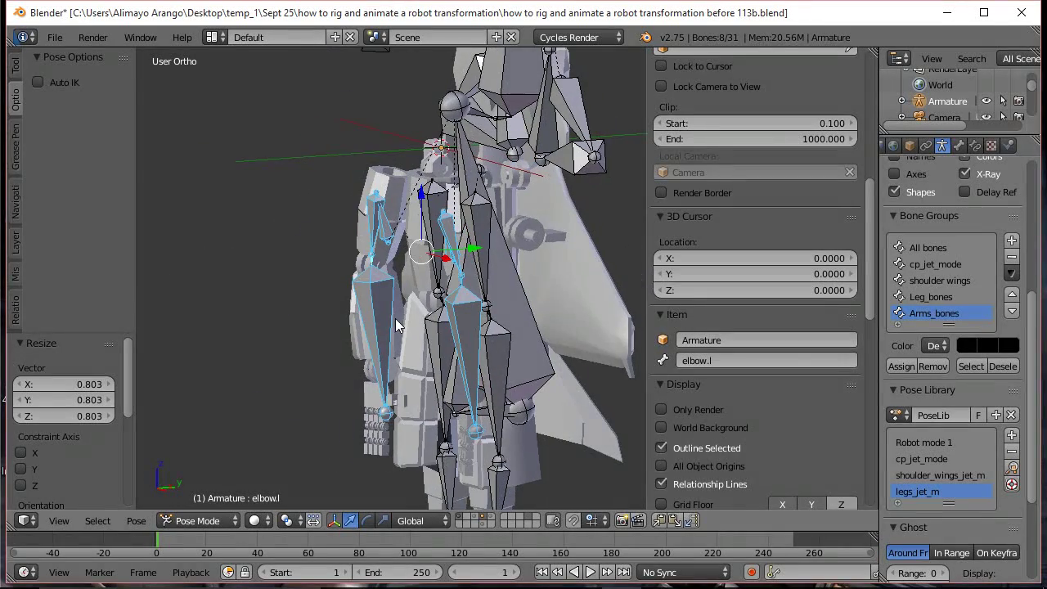
pyautogui.click(662, 409)
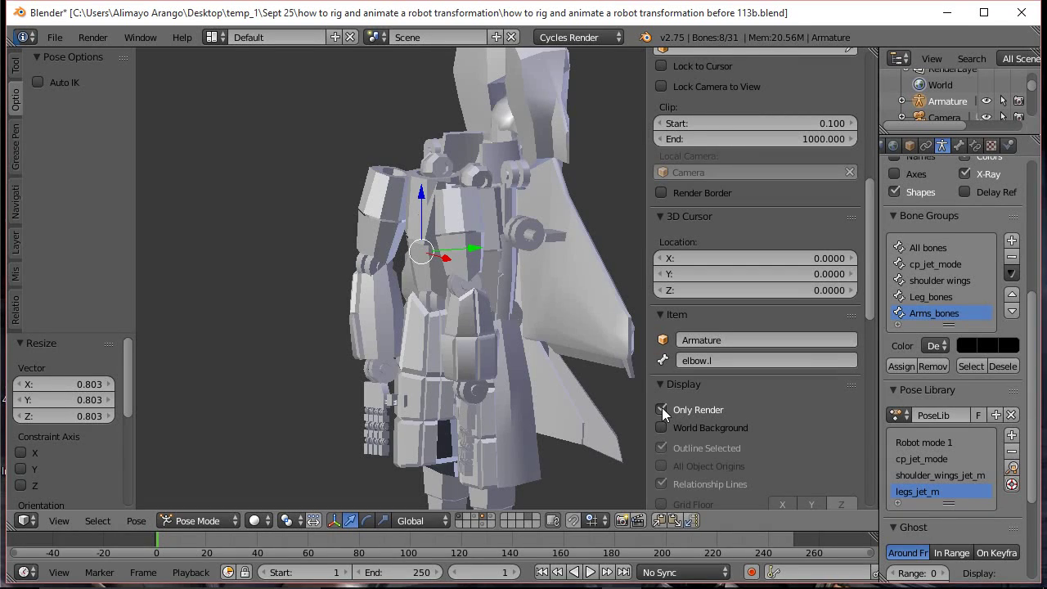
pyautogui.click(662, 408)
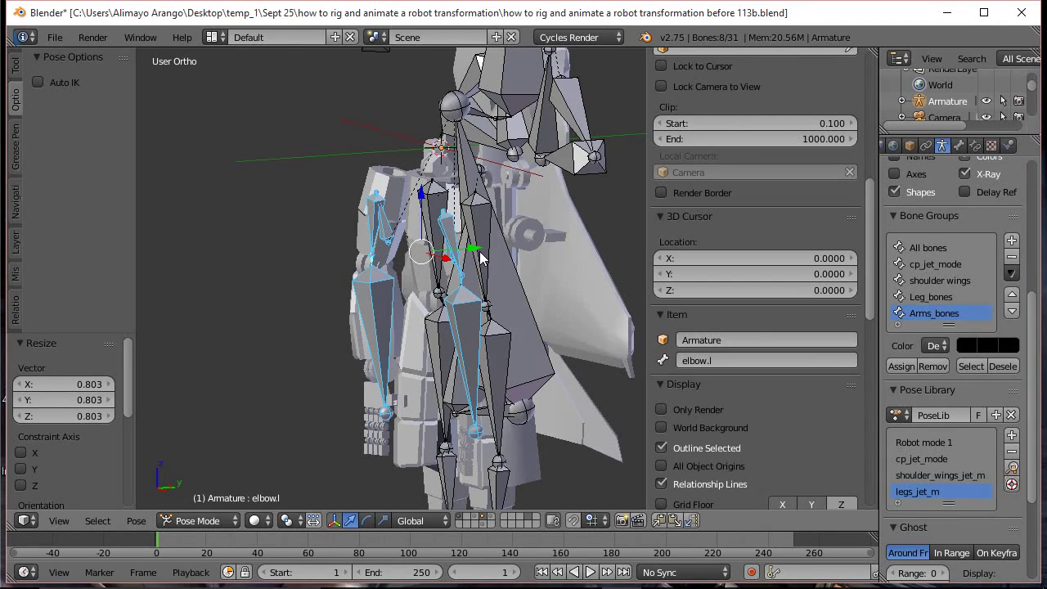
# Move the selected arm bones in the positive global Y direction, with a last shift of about 0.209, checking the mesh with Only Render
pyautogui.moveTo(480, 247); pyautogui.dragTo(508, 249)
pyautogui.moveTo(392, 280); pyautogui.dragTo(354, 289, button='middle')
pyautogui.moveTo(496, 250); pyautogui.dragTo(642, 403)
pyautogui.click(660, 409)
pyautogui.moveTo(524, 366); pyautogui.dragTo(597, 327, button='middle')
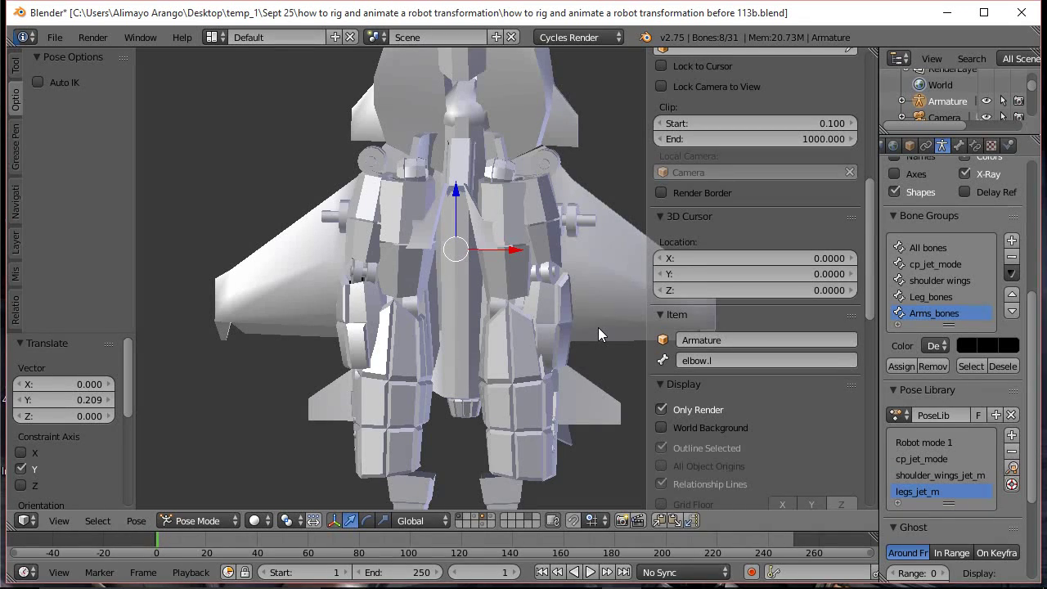
pyautogui.click(660, 408)
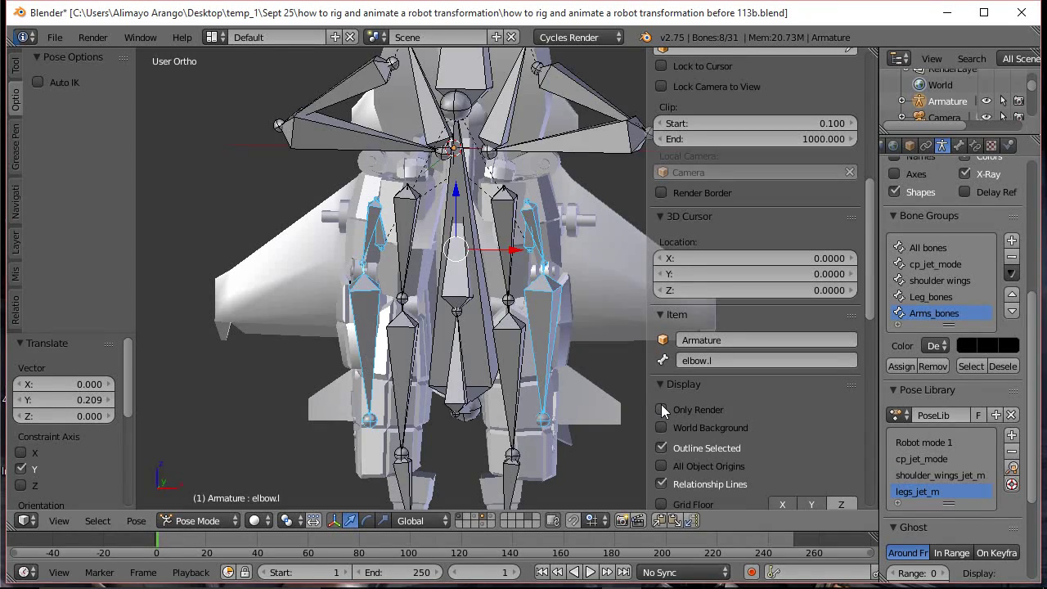
# Move the arm_joint.r bone about 0.417 and the arm_joint.l bone about -0.239 along global X to spread the arms
pyautogui.click(526, 246)
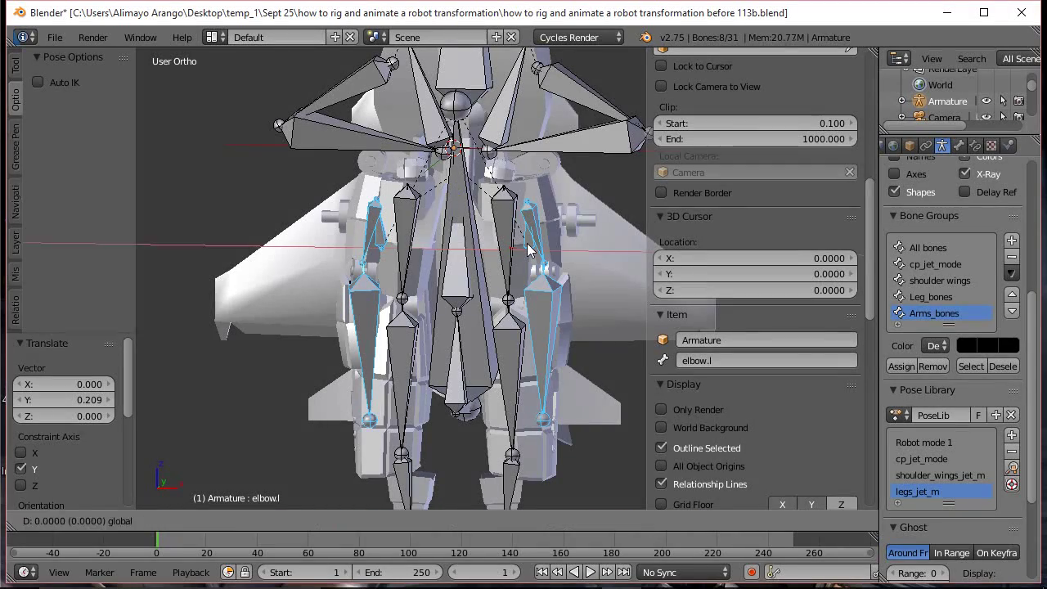
pyautogui.scroll(2, 531, 263)
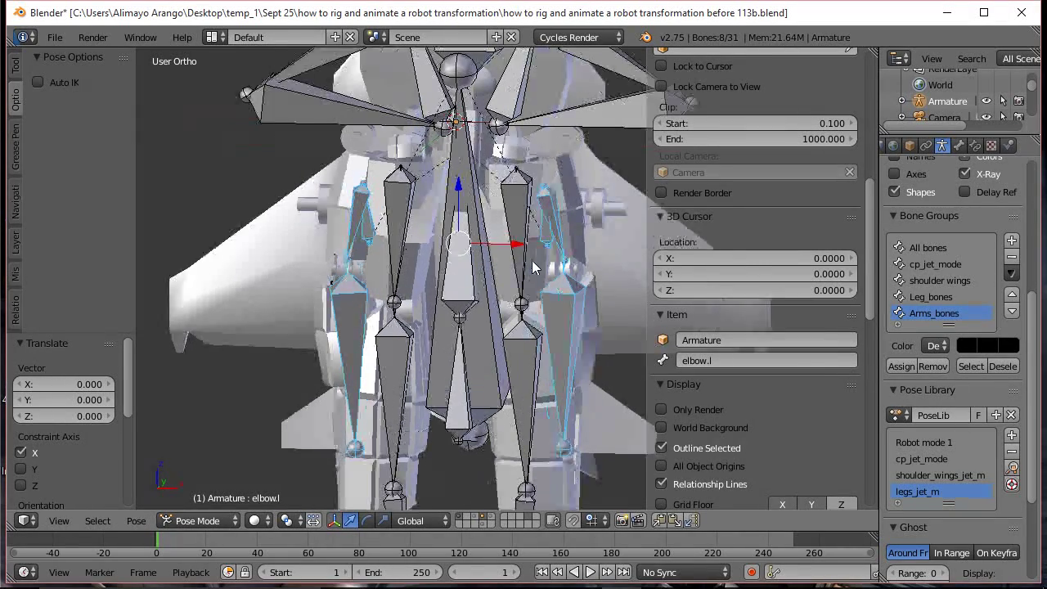
pyautogui.rightClick(565, 238)
pyautogui.moveTo(605, 242); pyautogui.dragTo(625, 241)
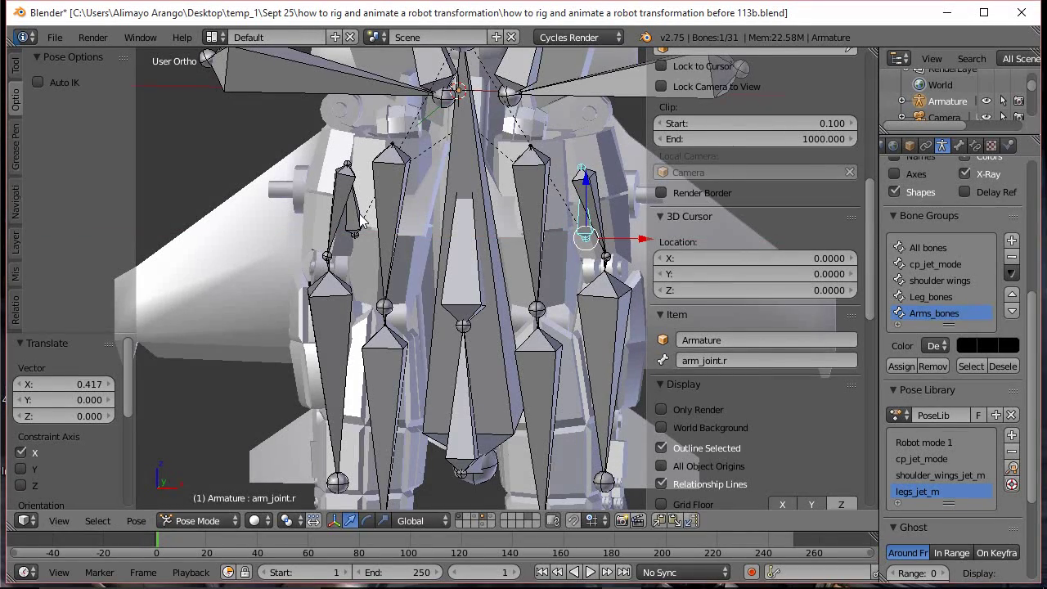
pyautogui.rightClick(360, 222)
pyautogui.moveTo(408, 235); pyautogui.dragTo(402, 235)
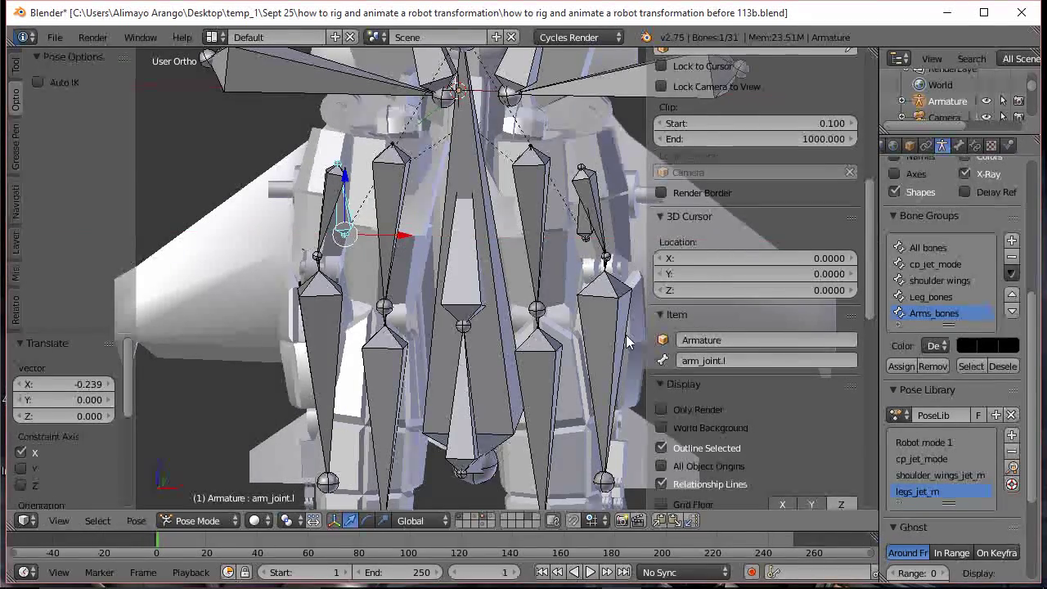
# Check the arm placement with Only Render, show the bones again, and save the file as incremental version 114b
pyautogui.click(661, 409)
pyautogui.moveTo(589, 343); pyautogui.dragTo(561, 321, button='middle')
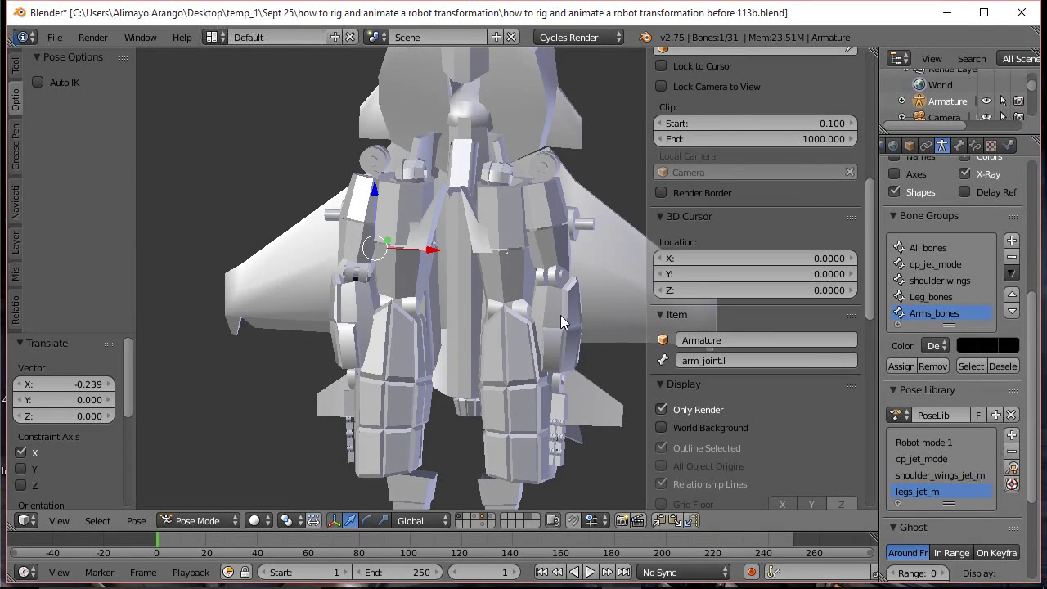
pyautogui.click(662, 409)
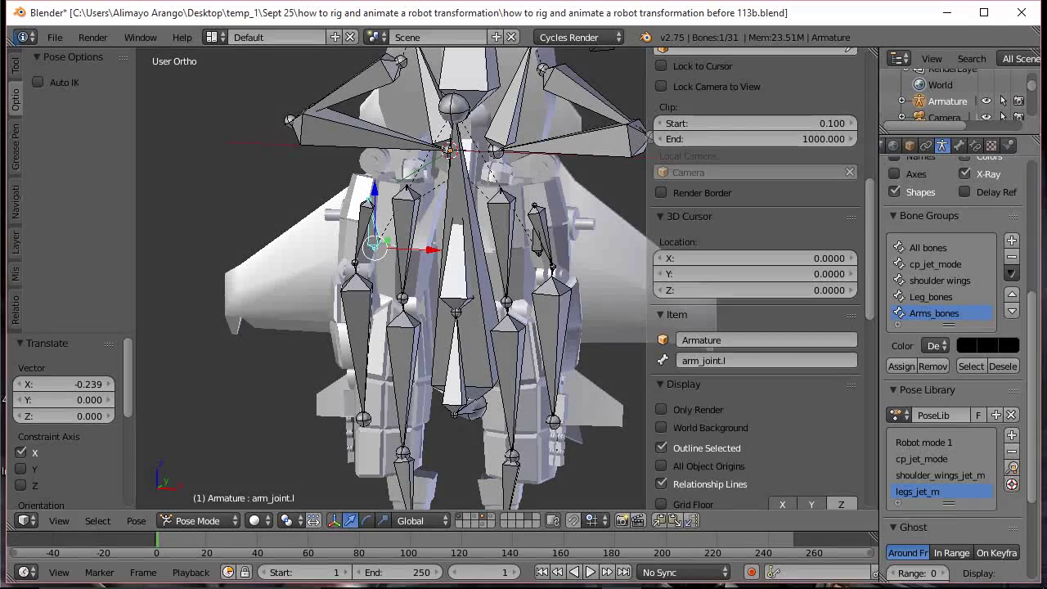
pyautogui.keyDown('ctrl'); pyautogui.keyDown('alt'); pyautogui.click(714, 17); pyautogui.keyUp('alt'); pyautogui.keyUp('ctrl')
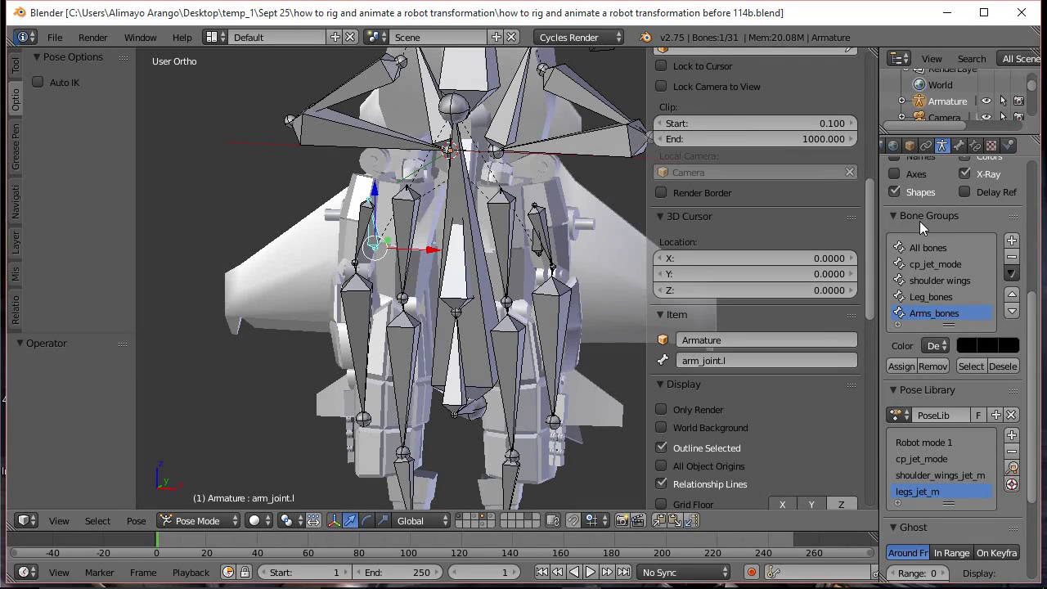
# Add a pose library pose named arms_jet_m from the Arms_bones group's bones and save the file as version 115b
pyautogui.click(974, 365)
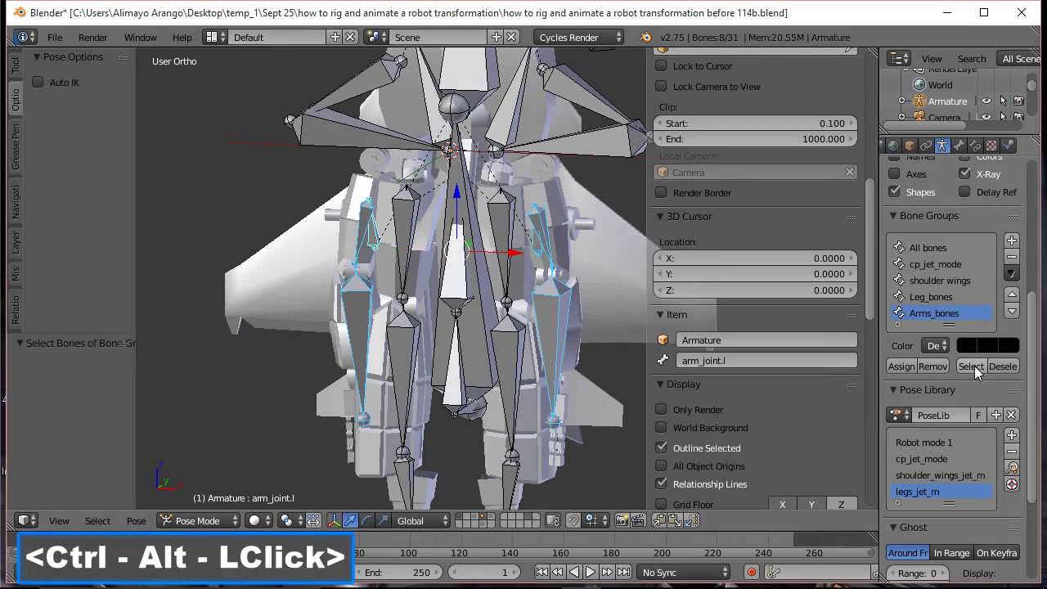
pyautogui.keyDown('ctrl'); pyautogui.keyDown('alt'); pyautogui.click(1012, 435); pyautogui.keyUp('alt'); pyautogui.keyUp('ctrl')
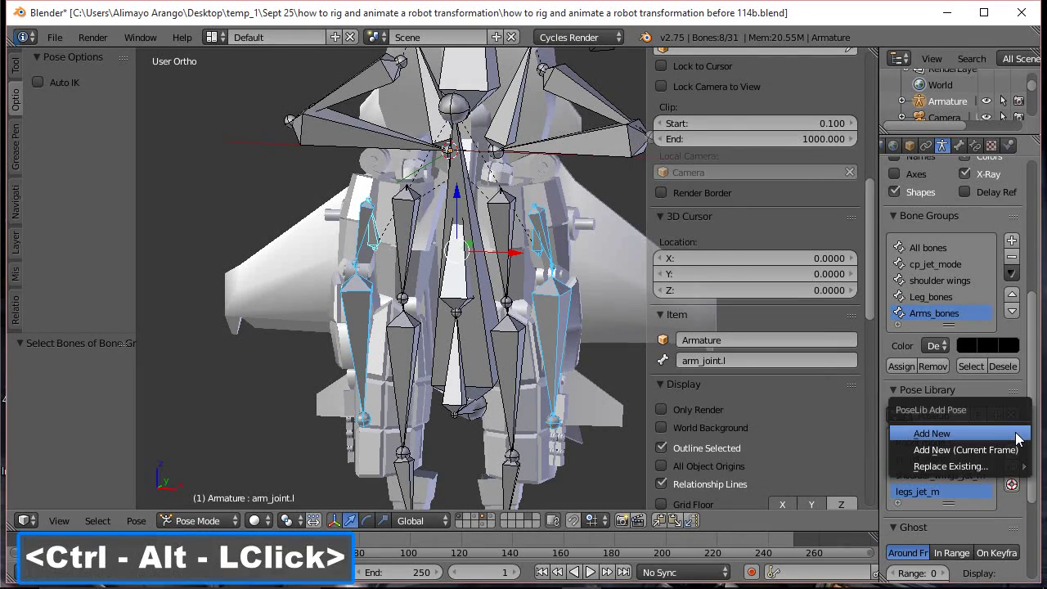
pyautogui.click(959, 434)
pyautogui.keyDown('ctrl'); pyautogui.keyDown('alt'); pyautogui.click(910, 507); pyautogui.keyUp('alt'); pyautogui.keyUp('ctrl')
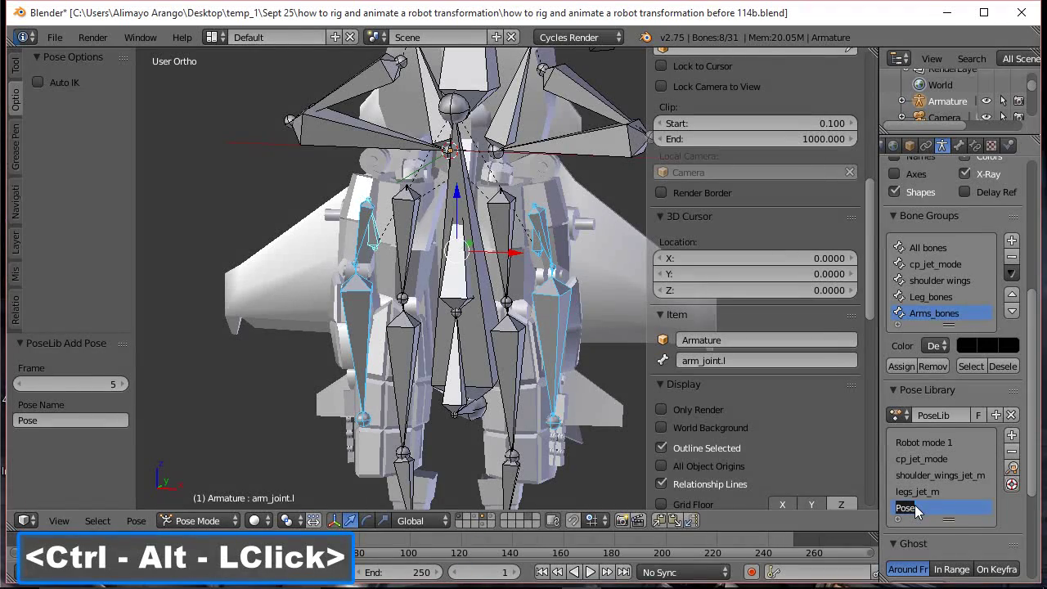
pyautogui.write('arms_')
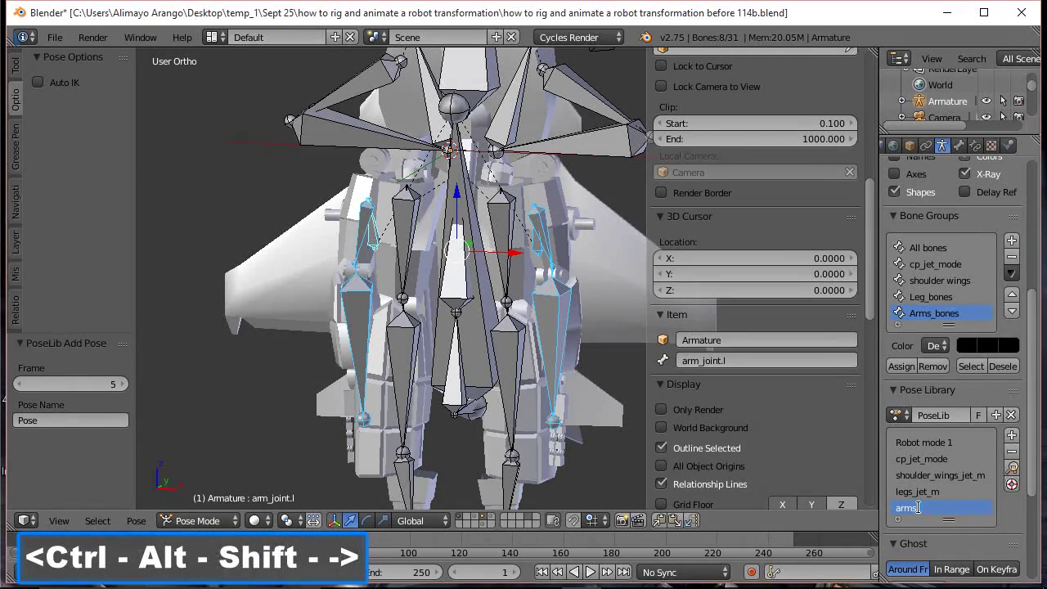
pyautogui.write('jet_m')
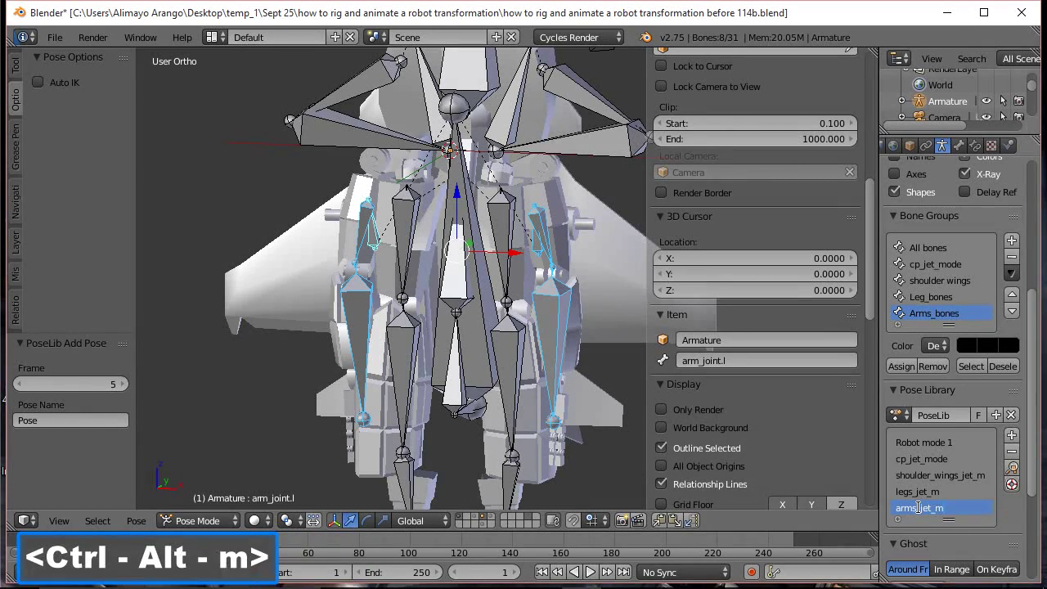
pyautogui.keyDown('ctrl'); pyautogui.keyDown('alt'); pyautogui.click(917, 507); pyautogui.keyUp('alt'); pyautogui.keyUp('ctrl')
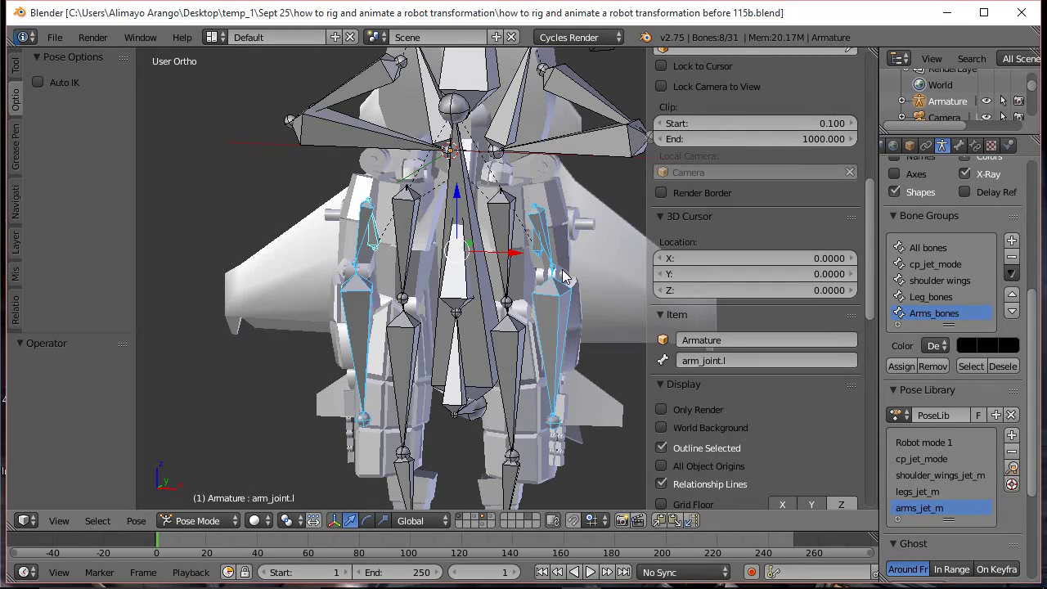
# Deselect all bones, switch the screen layout to Animation, and save the file as version 116e
pyautogui.press('a')
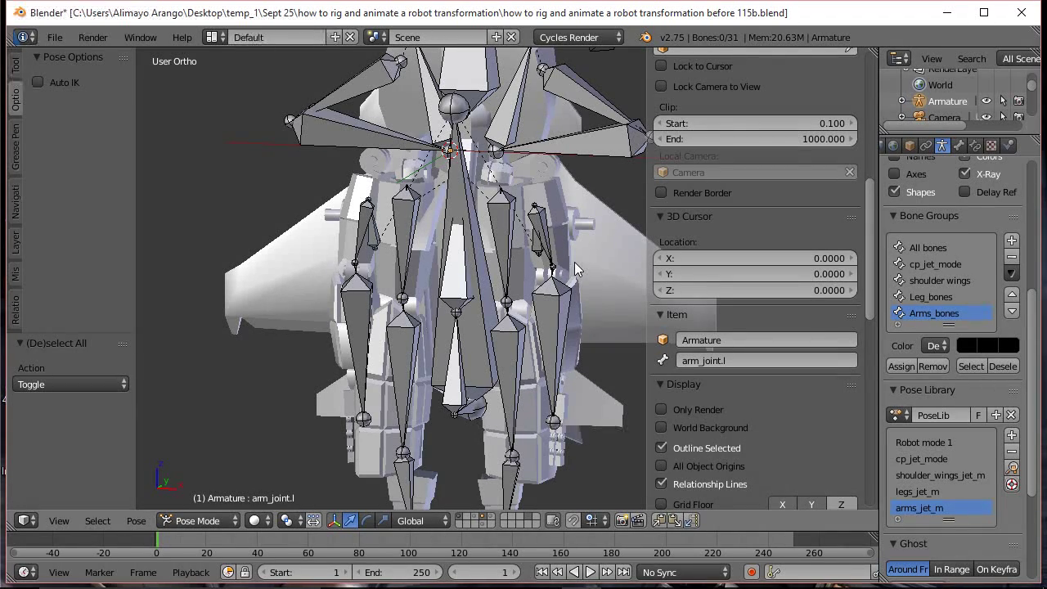
pyautogui.scroll(-4, 564, 212)
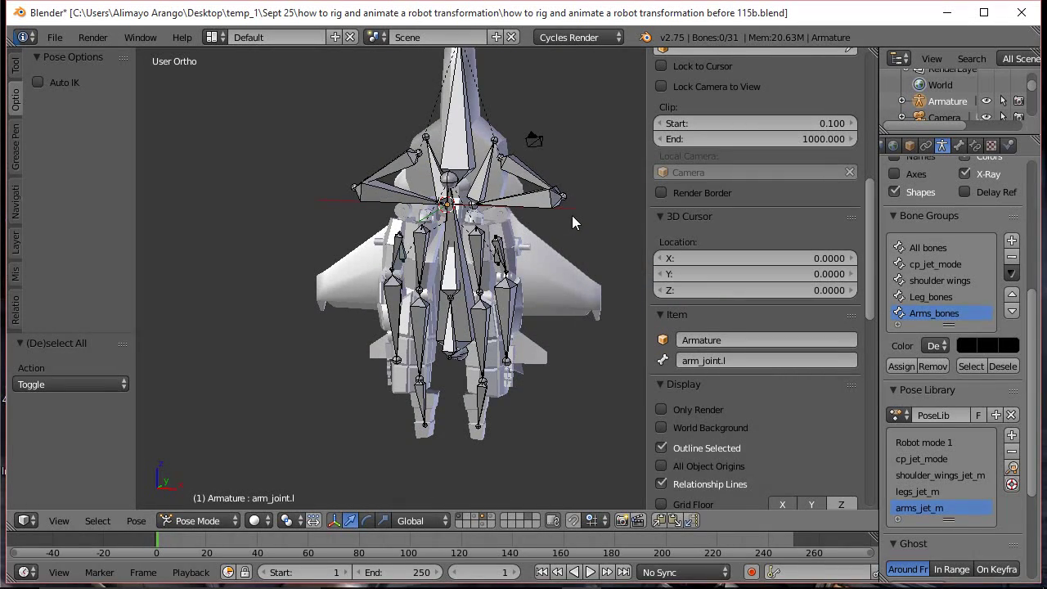
pyautogui.keyDown('shift'); pyautogui.moveTo(564, 194); pyautogui.dragTo(556, 259, button='middle'); pyautogui.keyUp('shift')
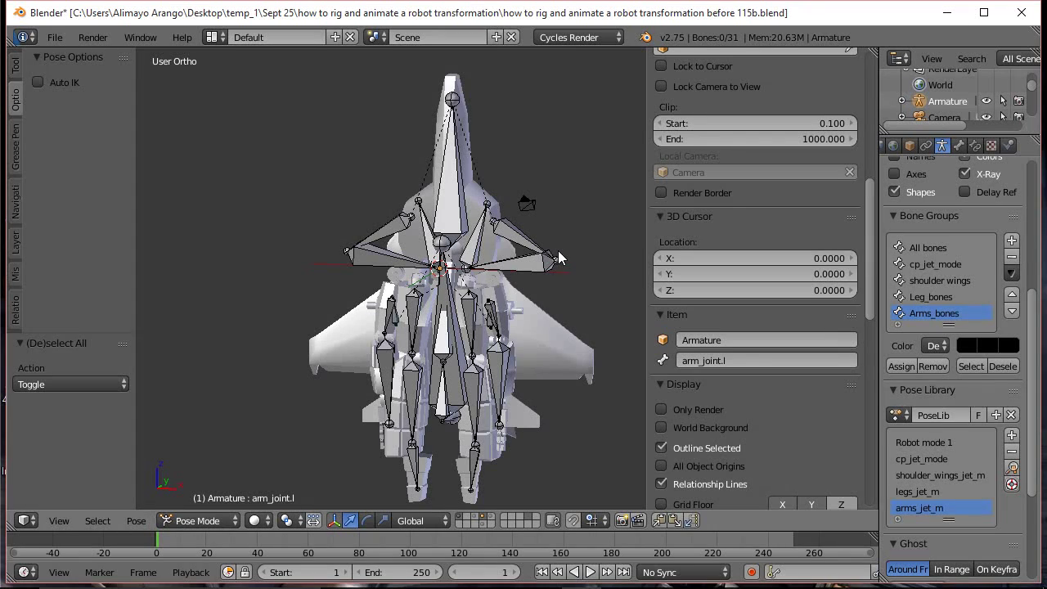
pyautogui.click(222, 41)
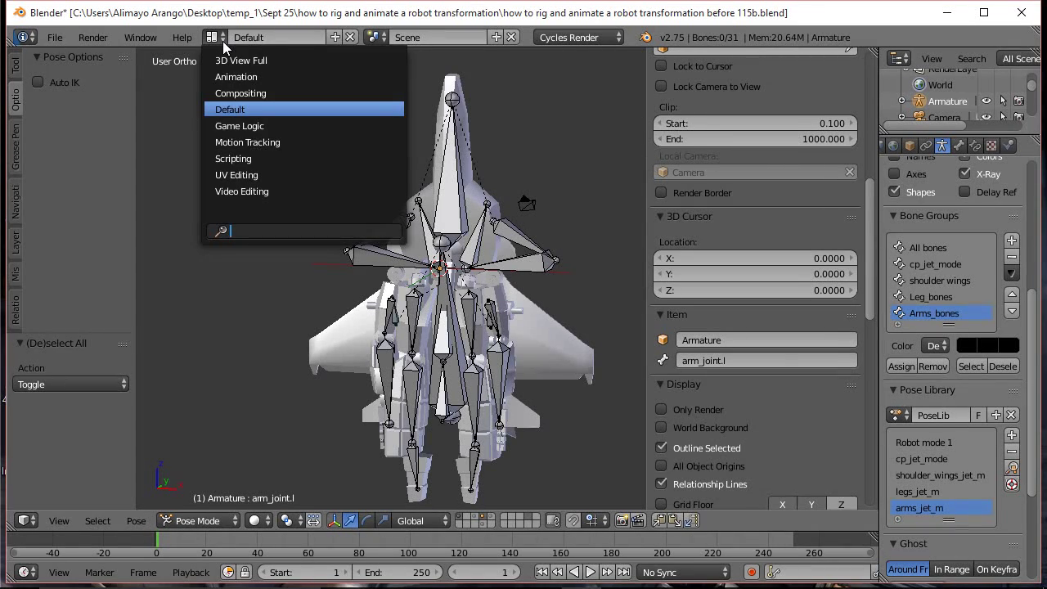
pyautogui.click(230, 76)
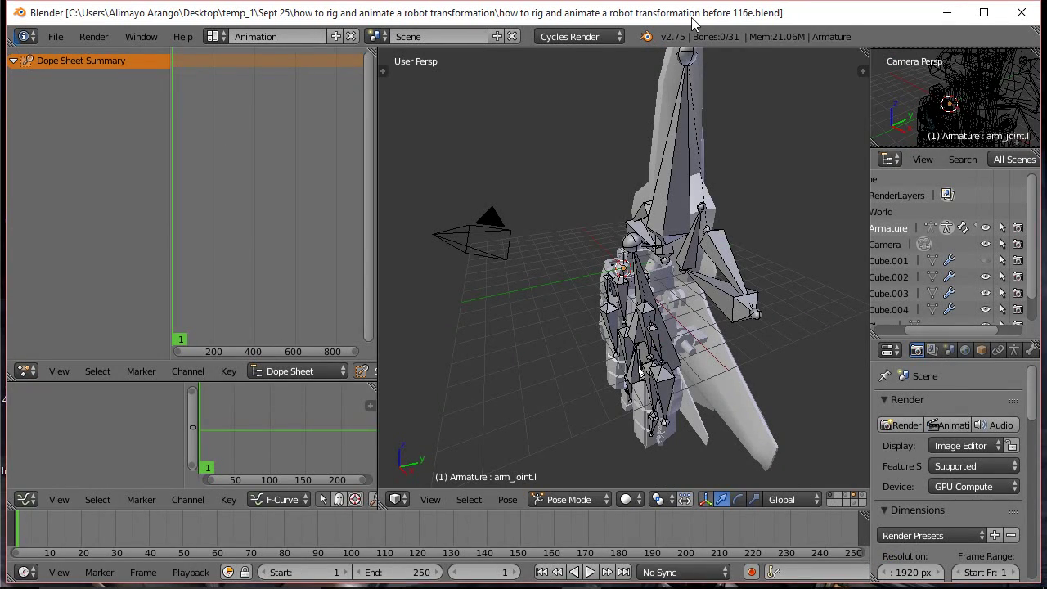
# Set the active keying set to LocRotScale and save the file as version 117e
pyautogui.scroll(-3, 648, 188)
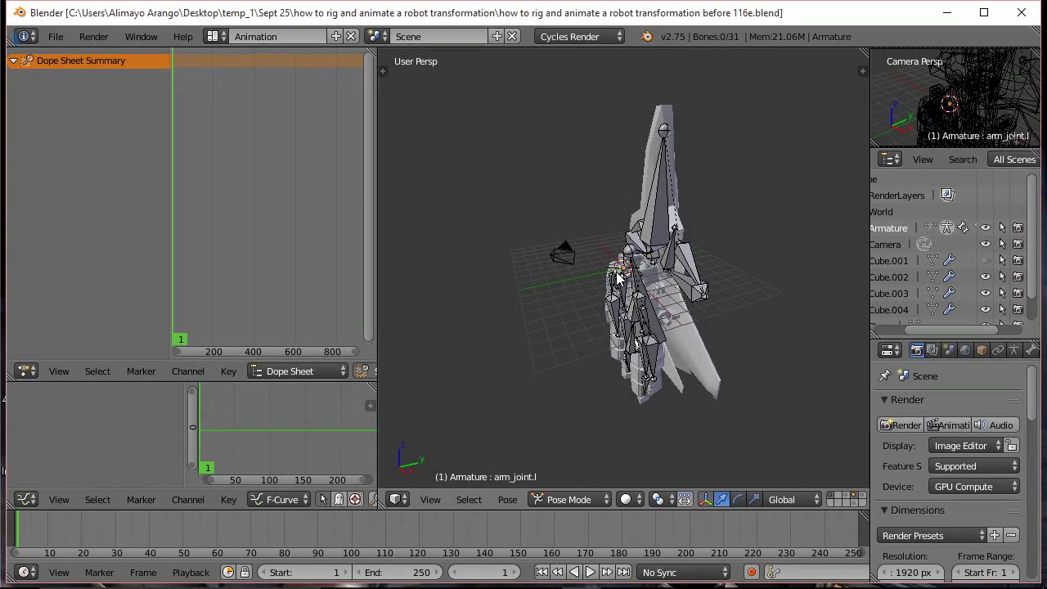
pyautogui.moveTo(620, 280); pyautogui.dragTo(748, 268, button='middle')
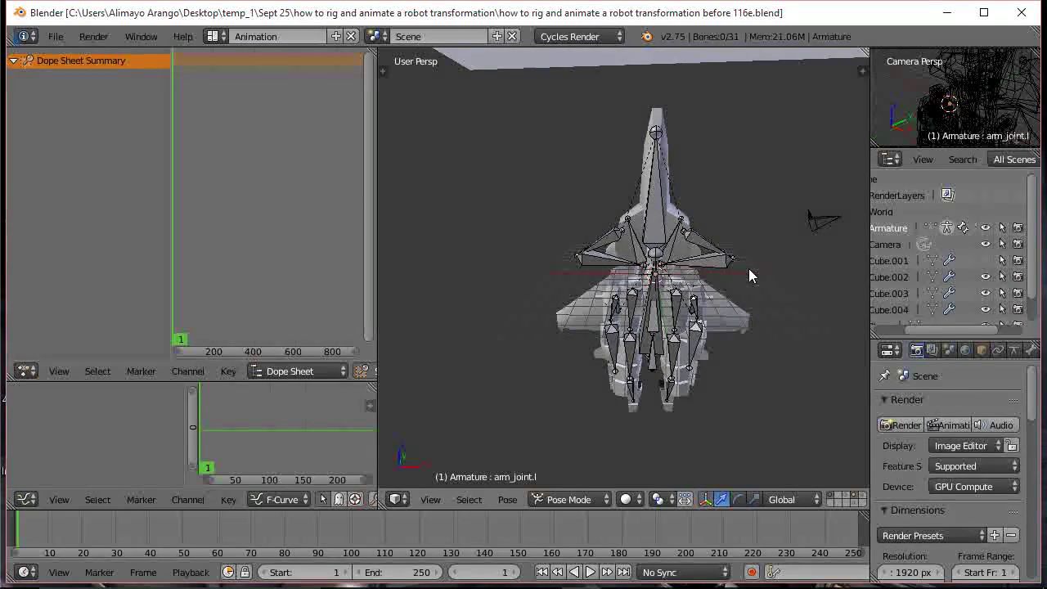
pyautogui.click(773, 572)
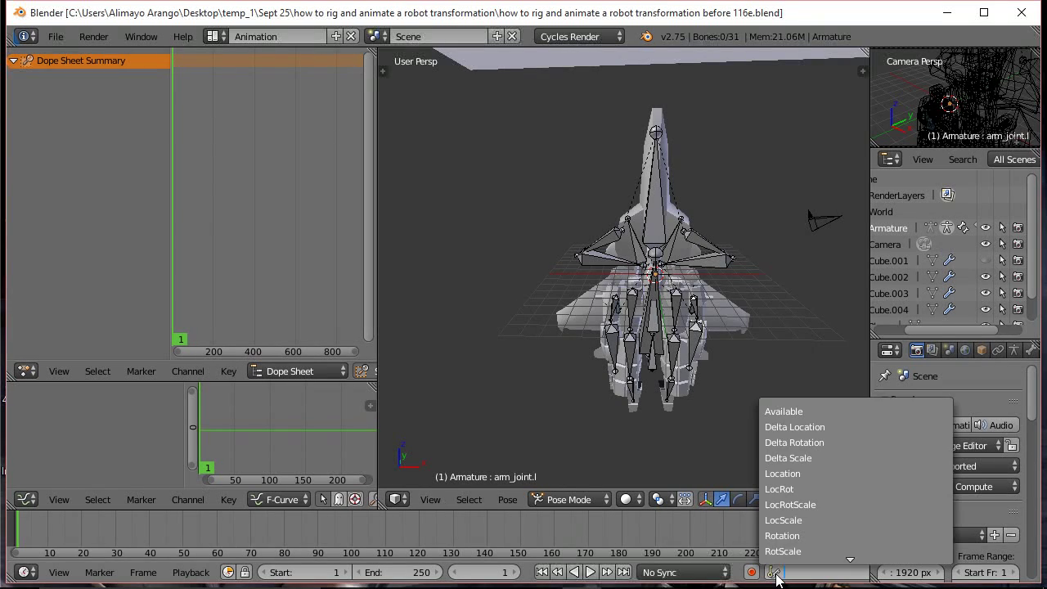
pyautogui.click(808, 505)
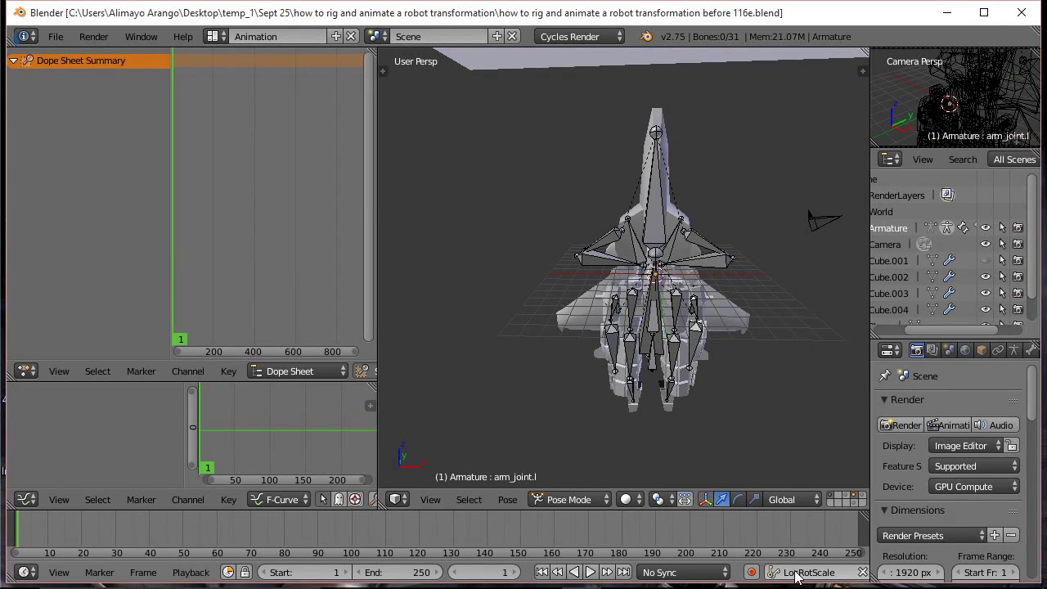
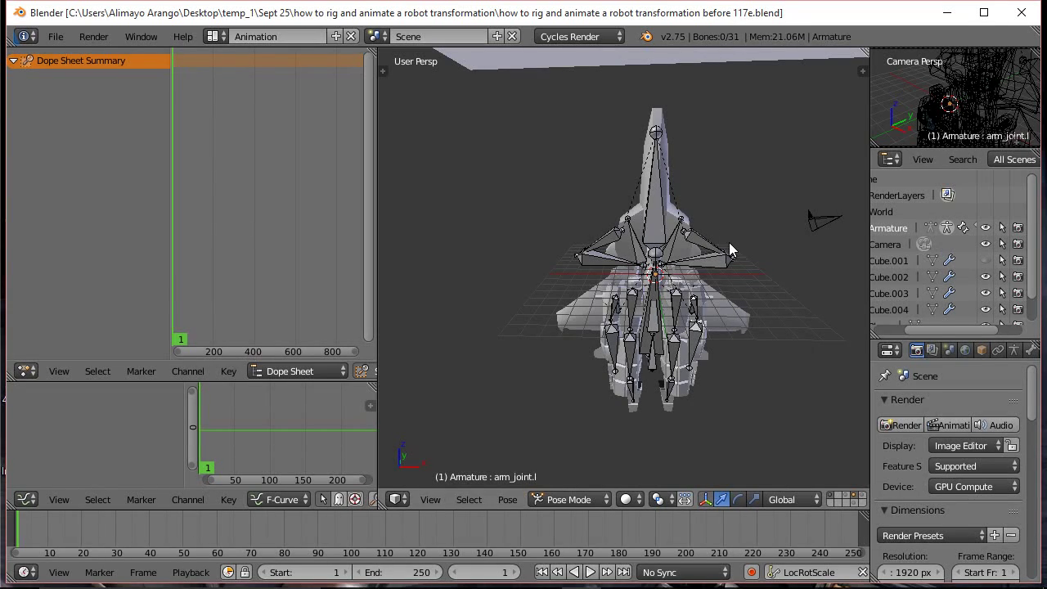
# Turn off the Grid Floor display in the Animation layout's 3D view
pyautogui.press('n')
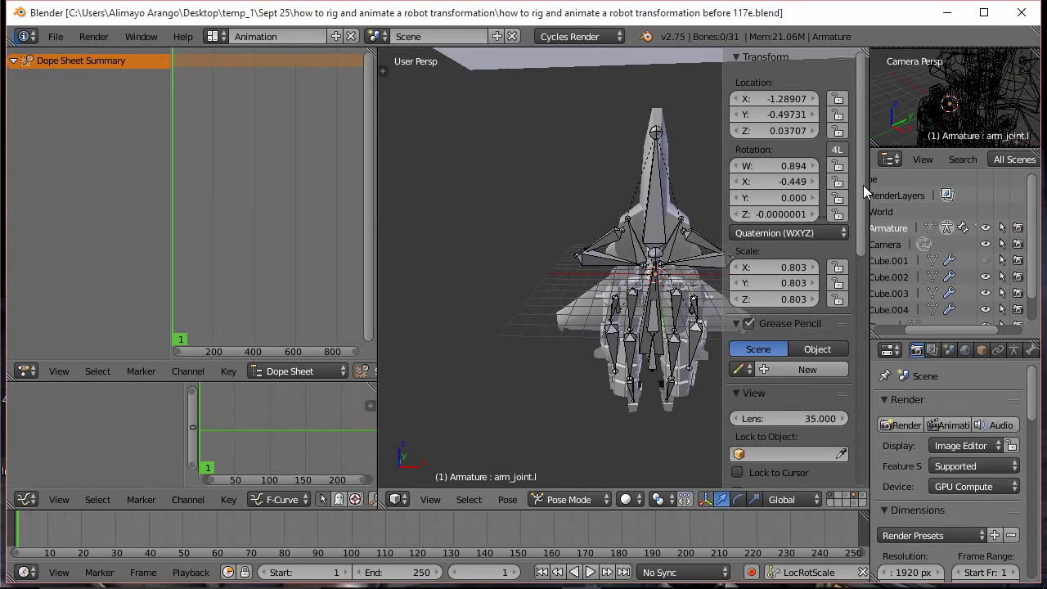
pyautogui.moveTo(863, 185); pyautogui.dragTo(860, 435)
pyautogui.click(744, 377)
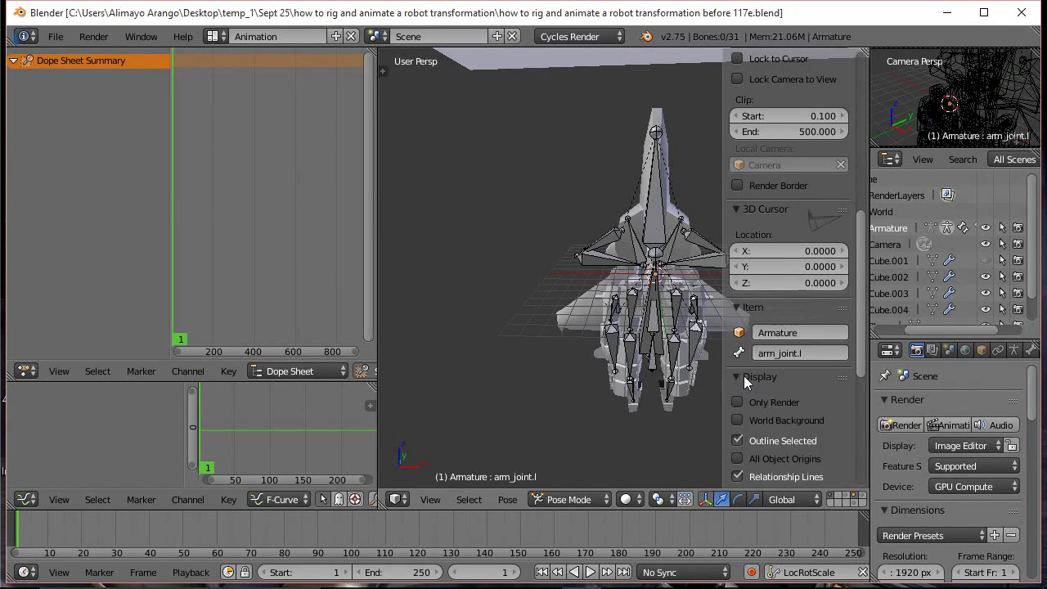
pyautogui.scroll(-5, 865, 363)
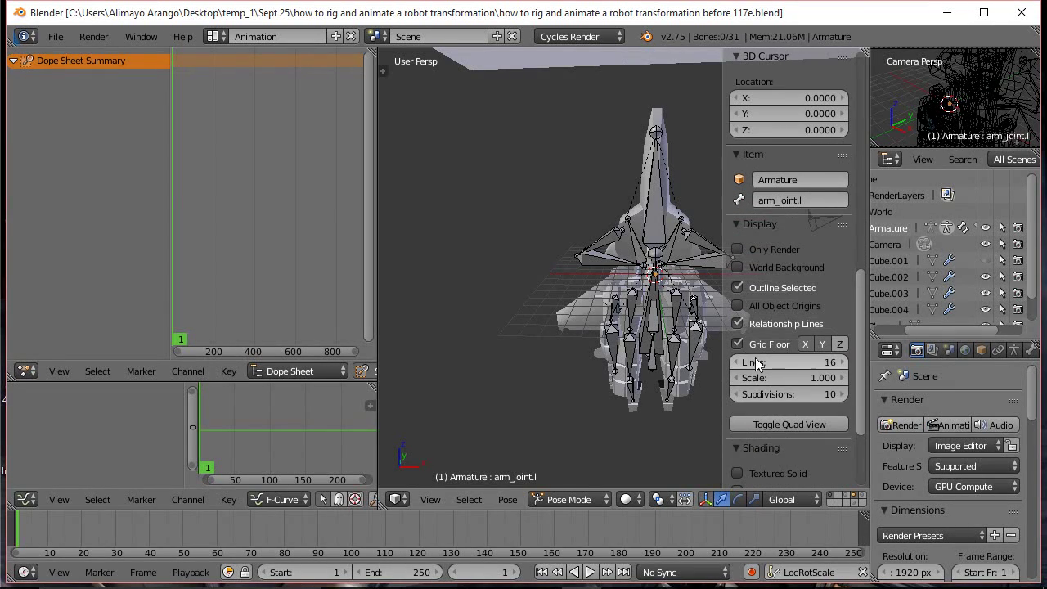
pyautogui.click(739, 343)
pyautogui.press('n')
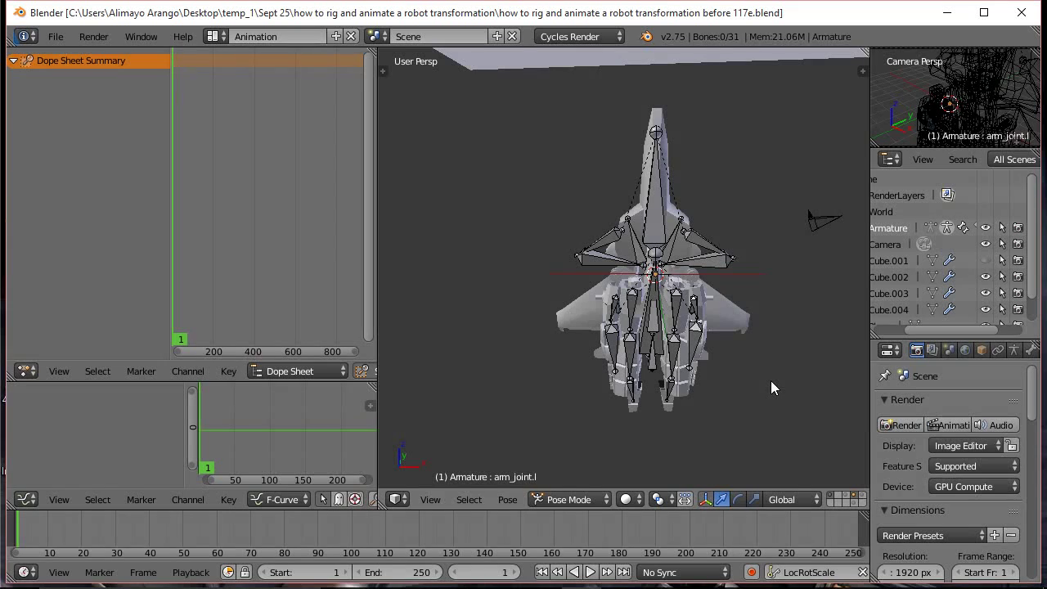
# Expand the armature's Pose Library, select all bones, and save the file as version 118e
pyautogui.click(1014, 351)
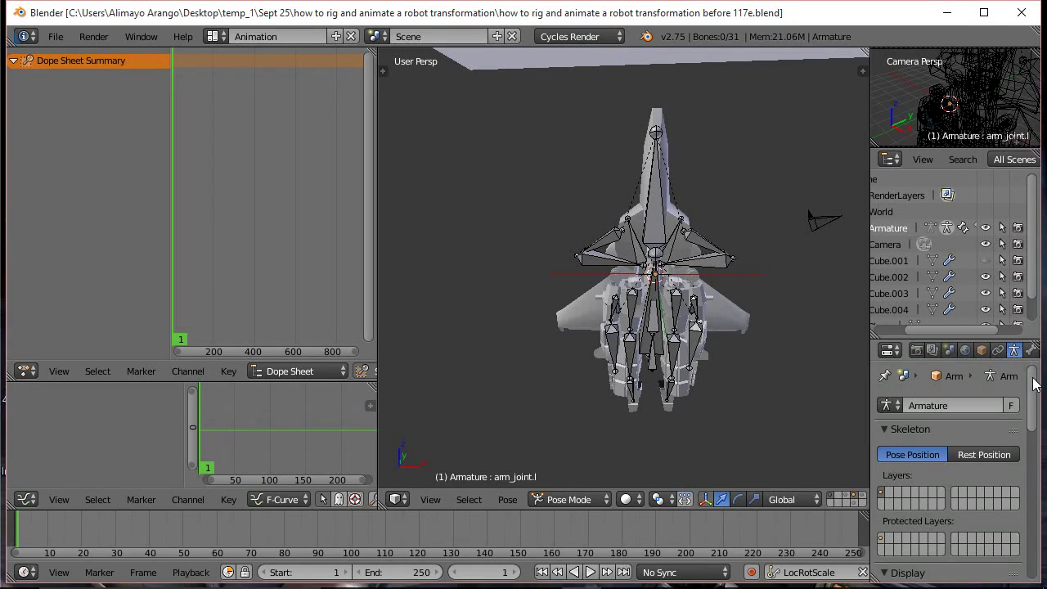
pyautogui.moveTo(1033, 386); pyautogui.dragTo(1028, 439)
pyautogui.scroll(-8, 937, 478)
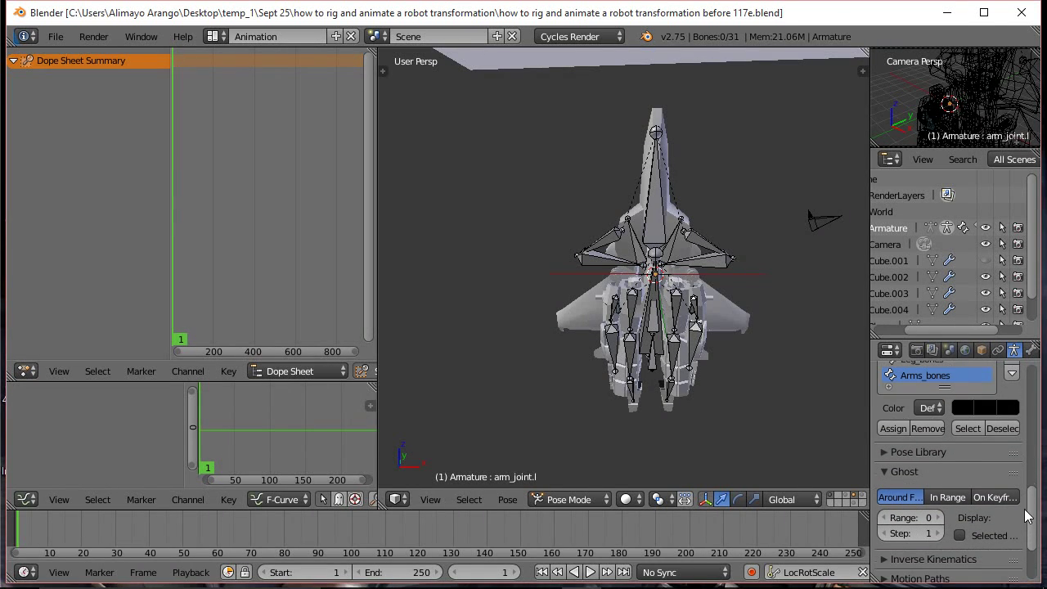
pyautogui.click(889, 452)
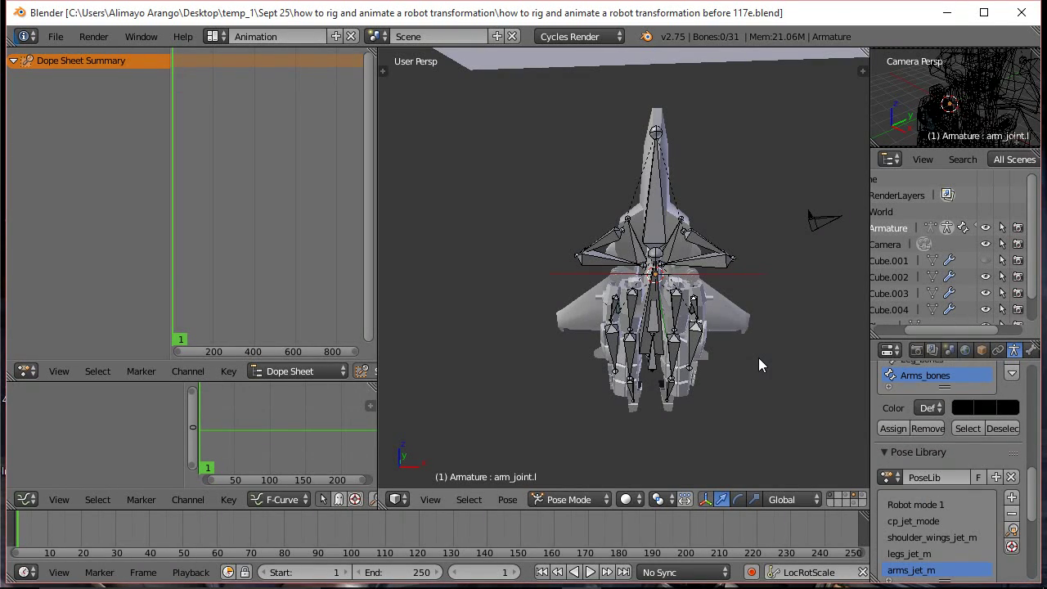
pyautogui.press('a')
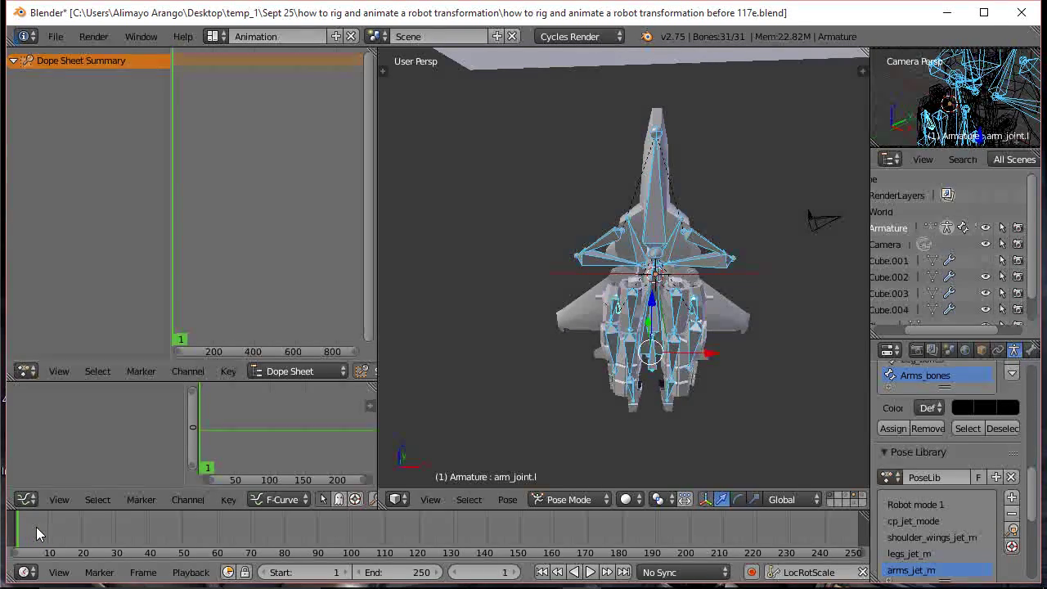
pyautogui.hotkey('ctrl', 'alt', 's')
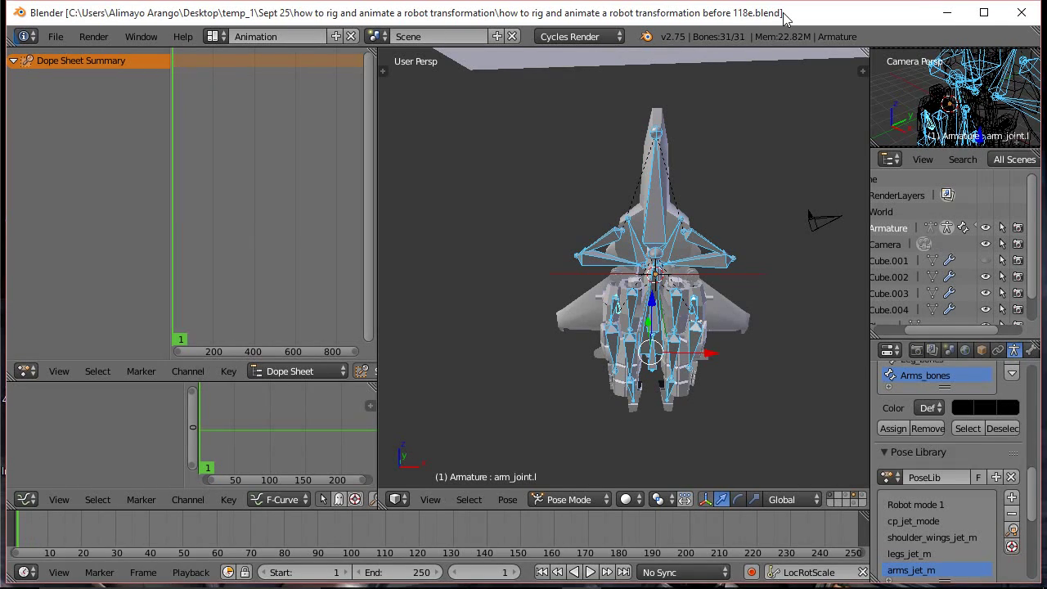
# Apply the Robot mode 1 library pose to all bones and insert LocRotScale keyframes at frame 1
pyautogui.click(928, 506)
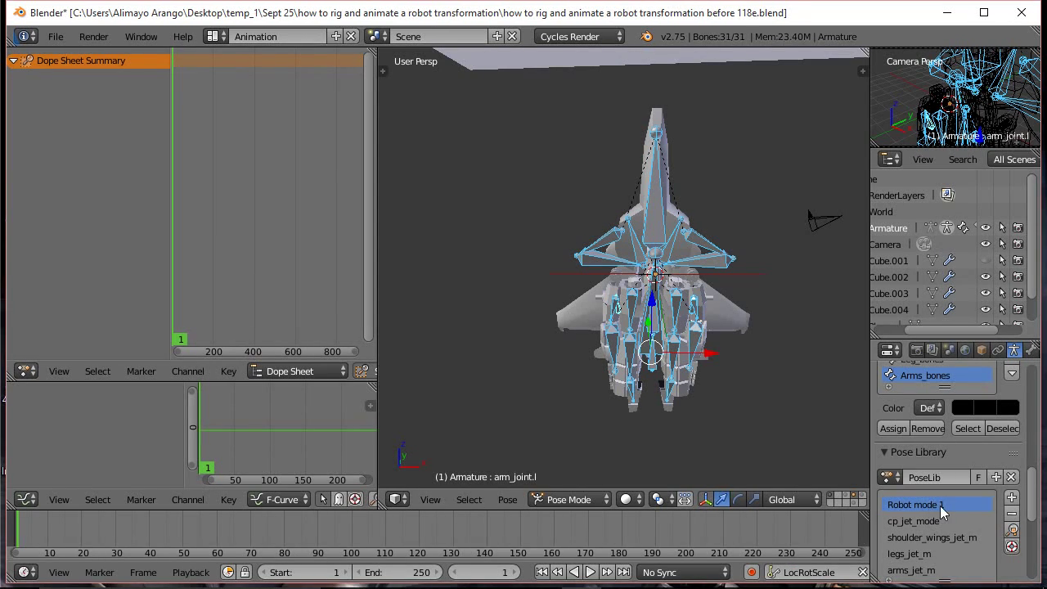
pyautogui.click(1014, 531)
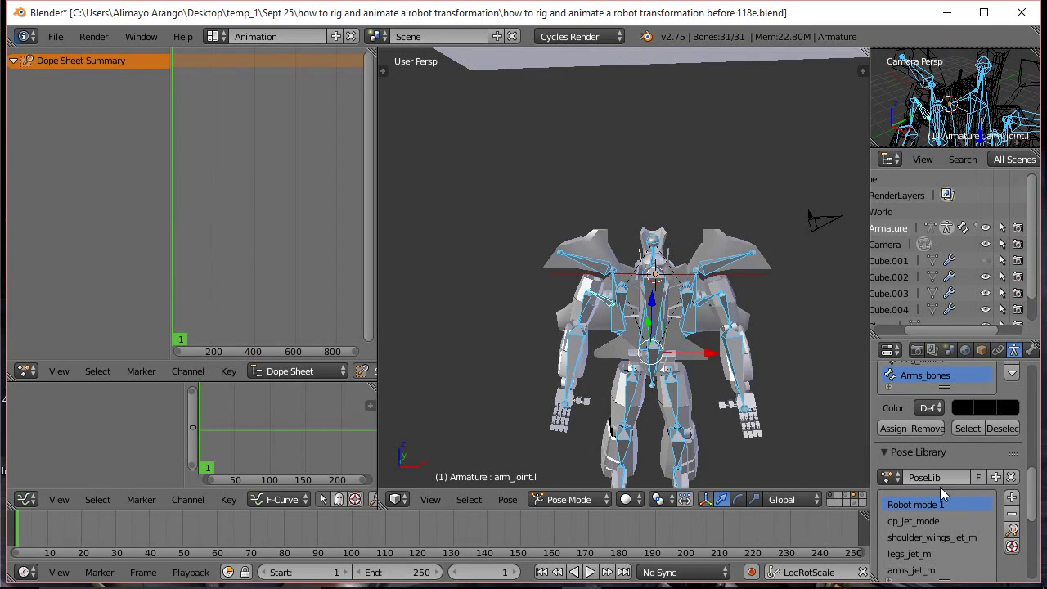
pyautogui.keyDown('shift'); pyautogui.moveTo(766, 392); pyautogui.dragTo(742, 338, button='middle'); pyautogui.keyUp('shift')
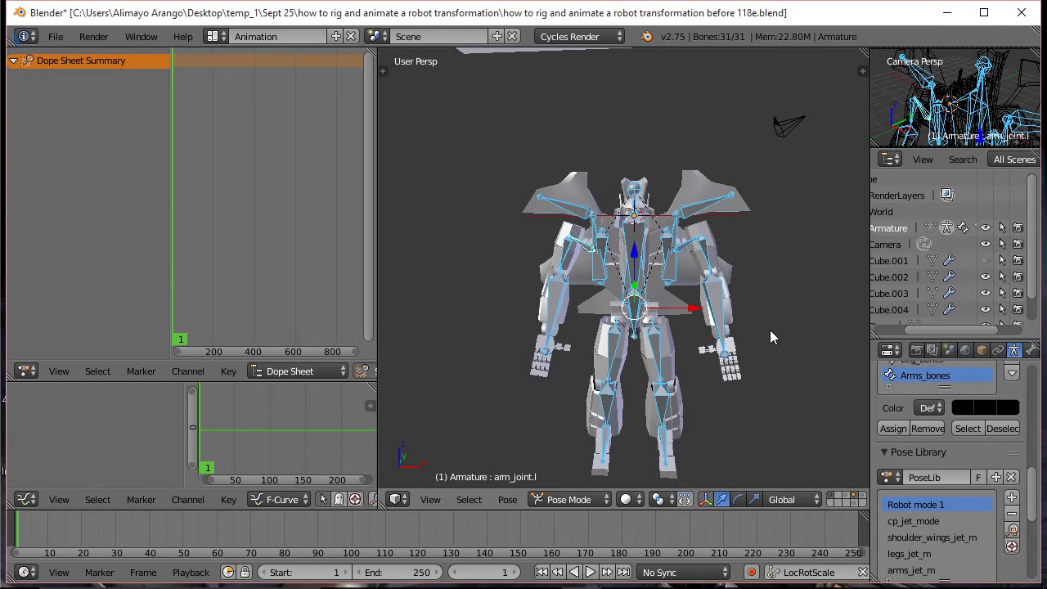
pyautogui.press('i')
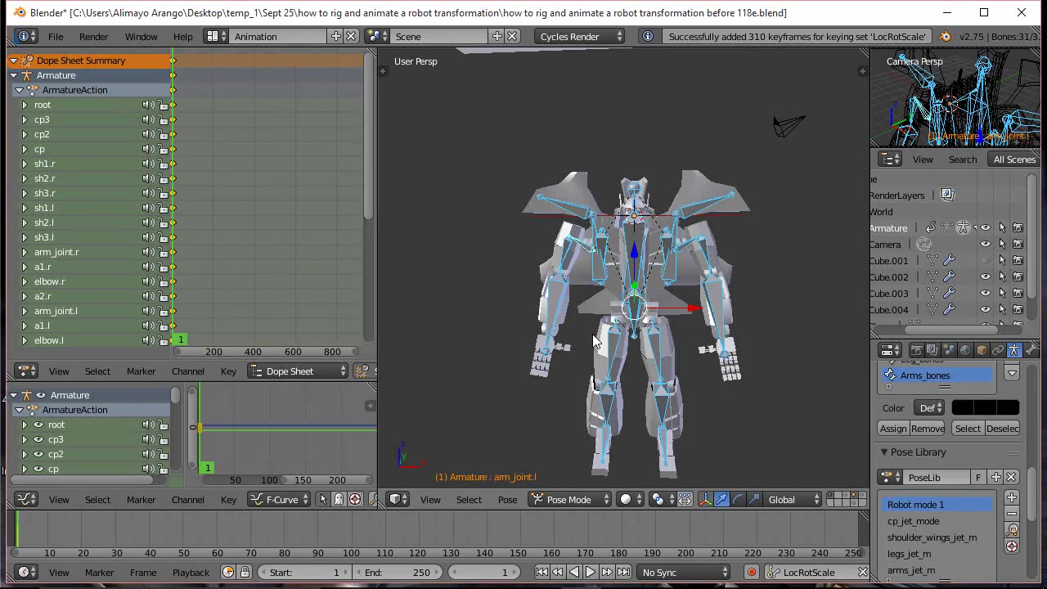
# Apply the cp_jet_mode library pose at frame 2 and keyframe all bones
pyautogui.press('Right')
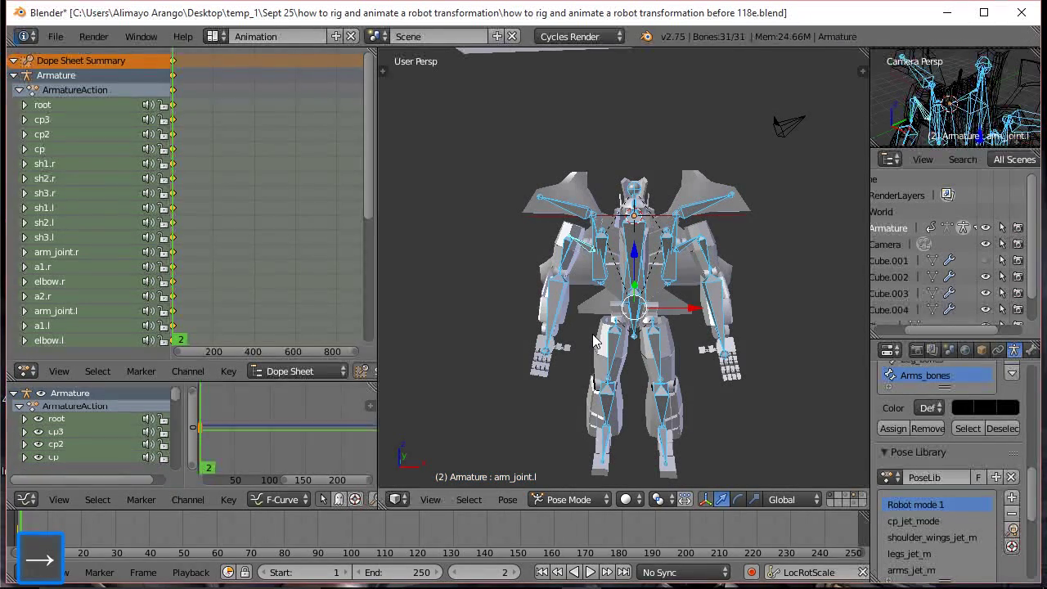
pyautogui.click(915, 521)
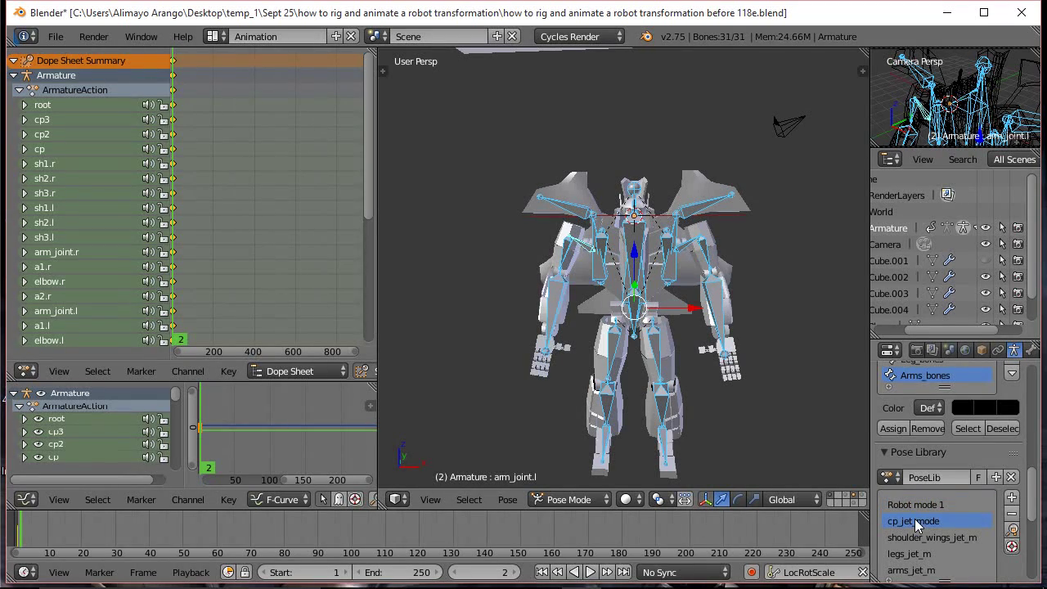
pyautogui.click(1013, 531)
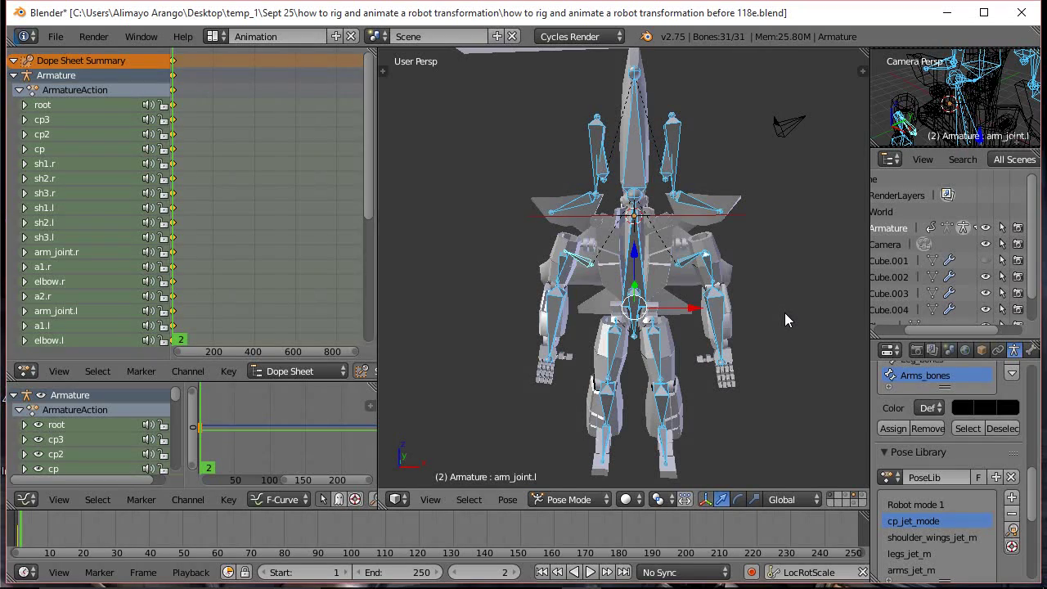
pyautogui.press('i')
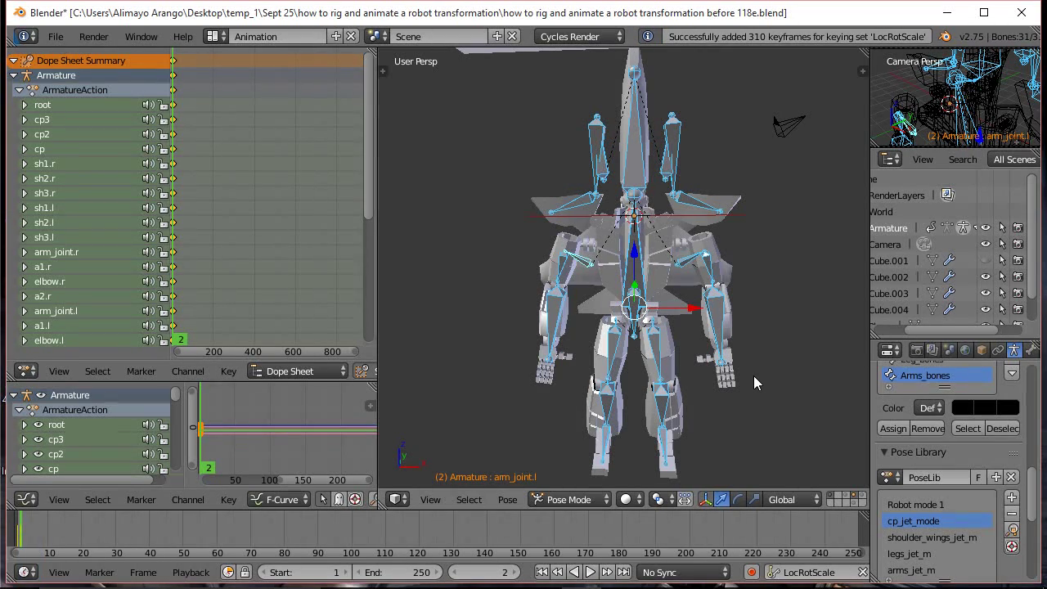
# Apply the shoulder_wings_jet_m library pose at frame 3 and keyframe all bones
pyautogui.press('Right')
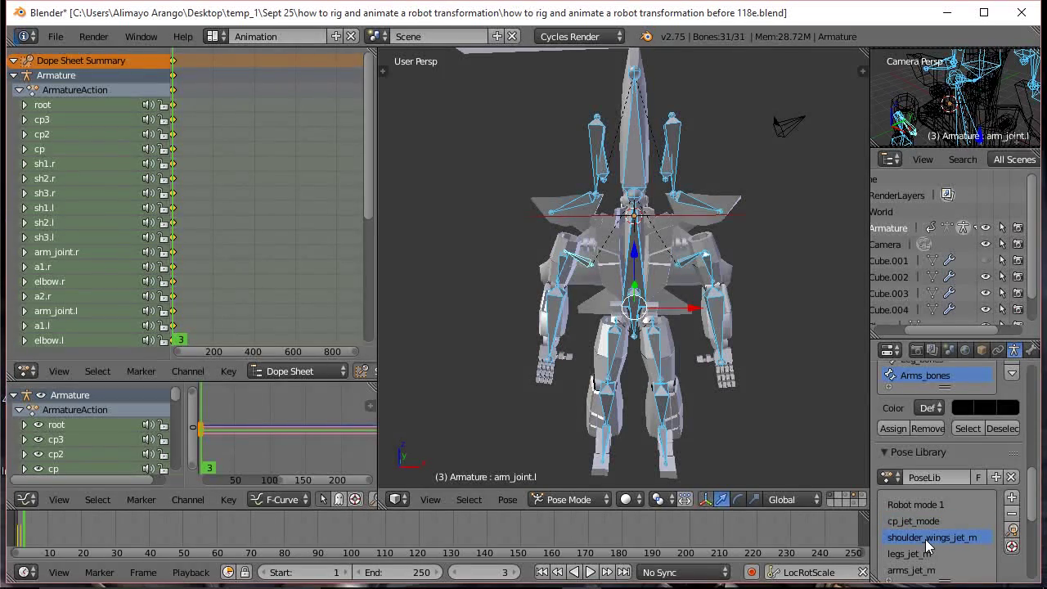
pyautogui.click(1014, 531)
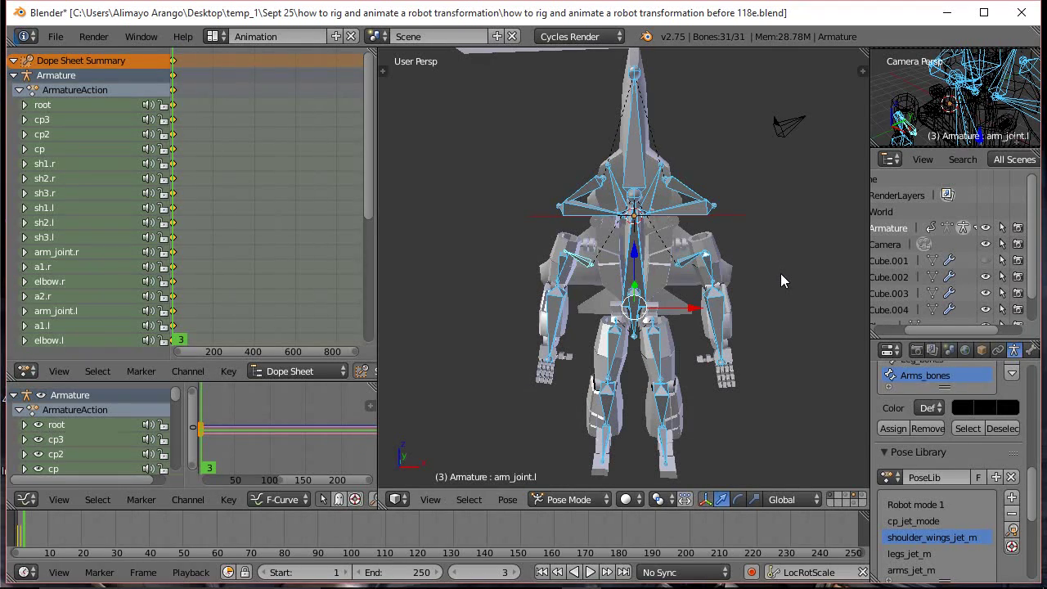
pyautogui.press('i')
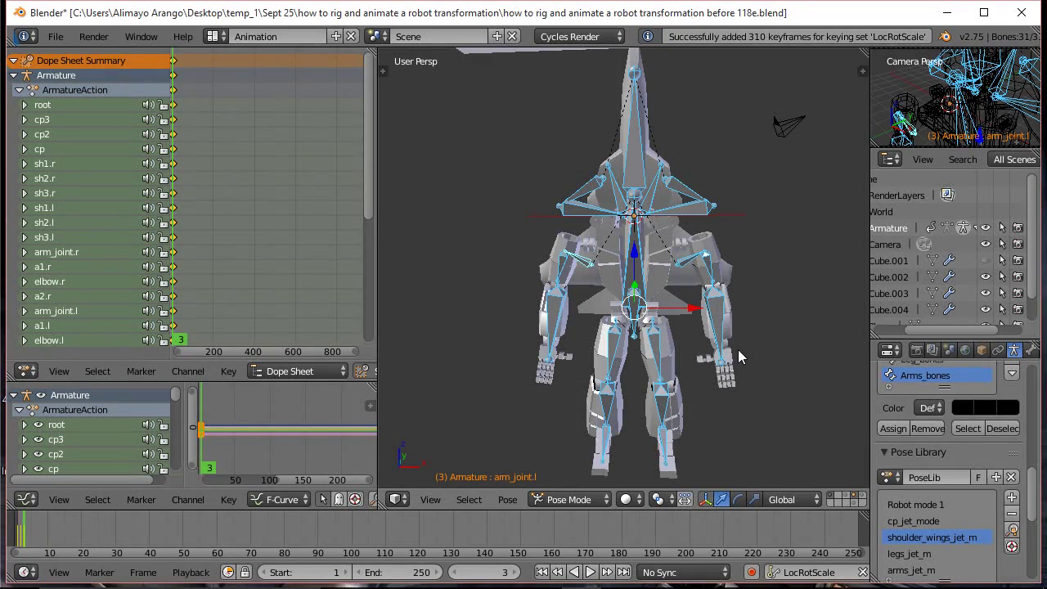
# Apply the legs_jet_m library pose at frame 4 and keyframe all bones
pyautogui.press('Right')
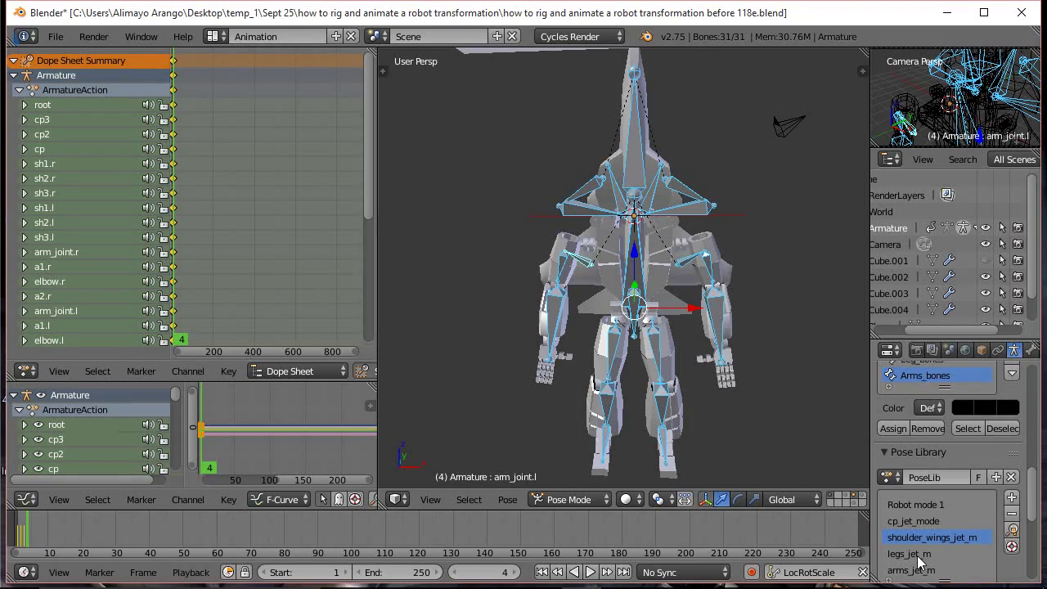
pyautogui.click(1013, 530)
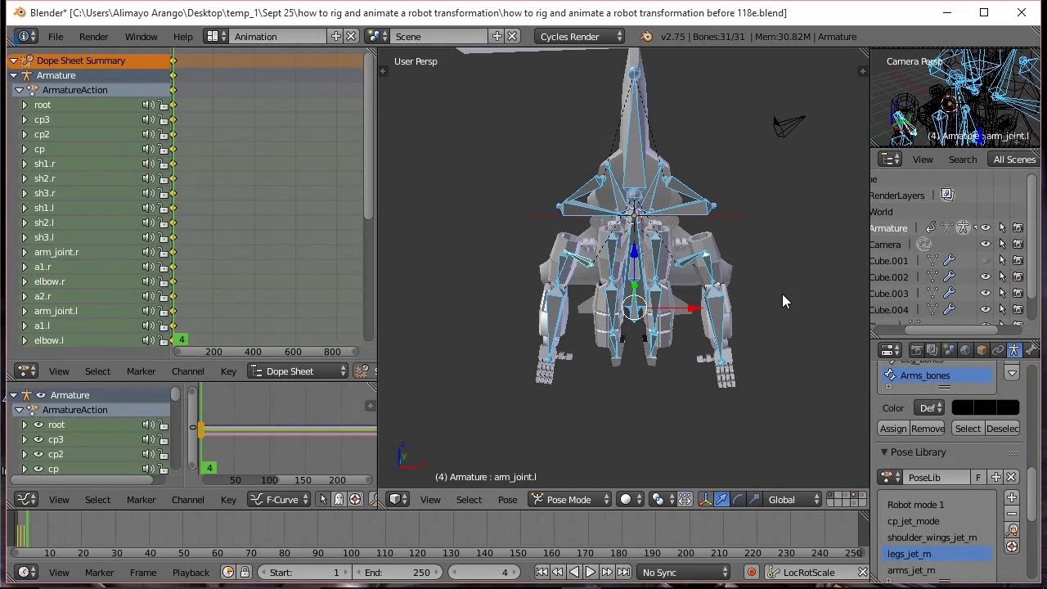
pyautogui.press('i')
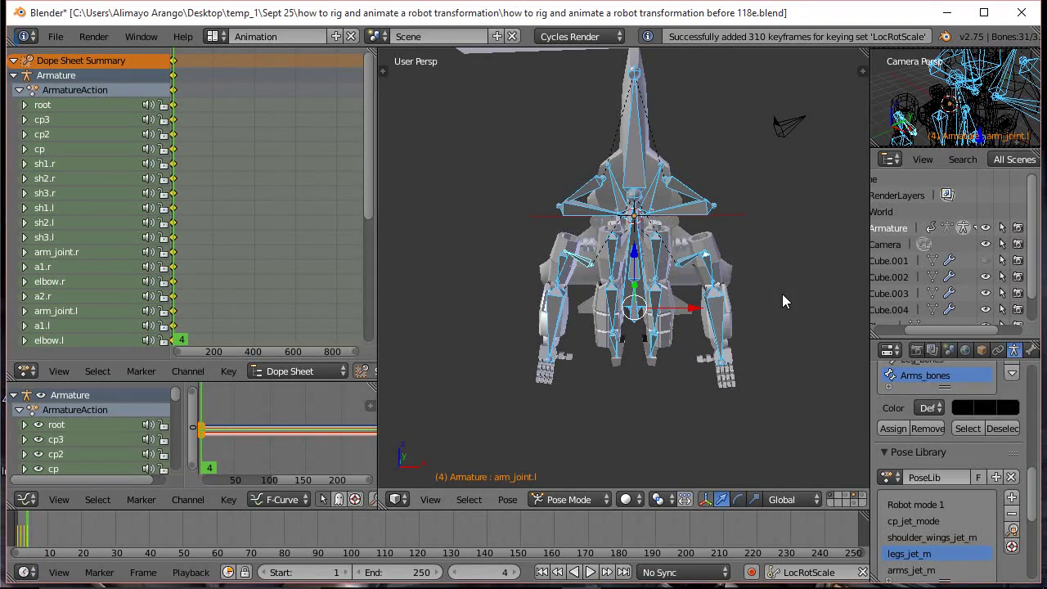
# Keyframe all bones in the arms_jet_m library pose at frame 5 and save the file as version 119e
pyautogui.press('Right')
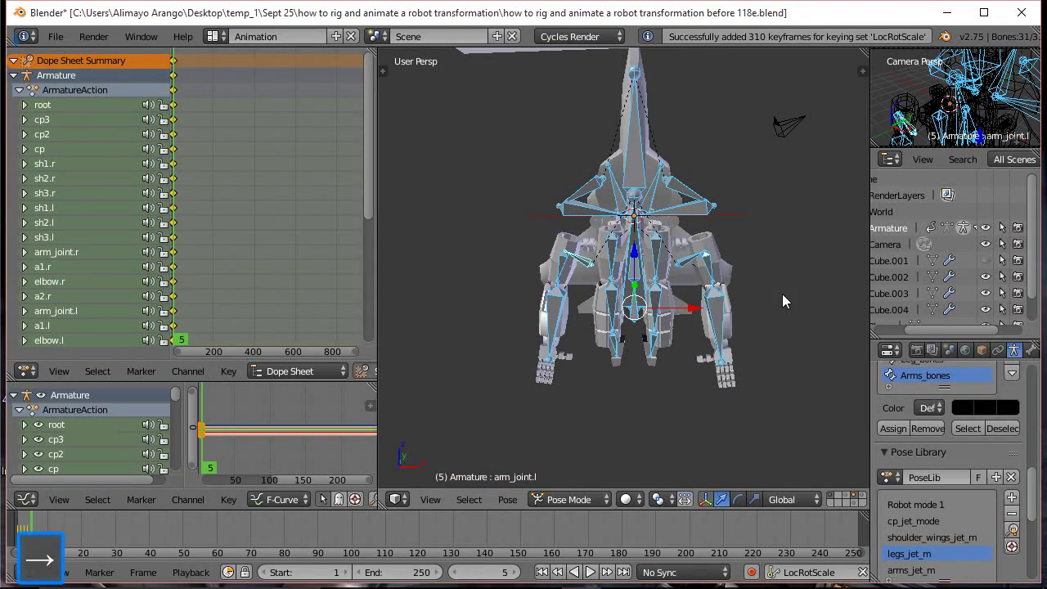
pyautogui.click(931, 571)
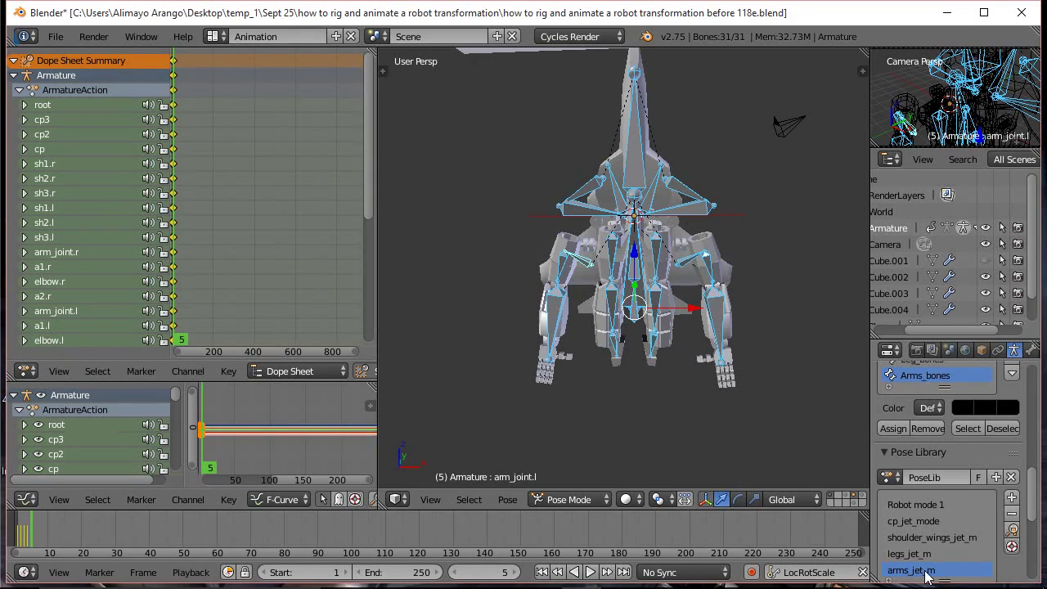
pyautogui.click(1014, 530)
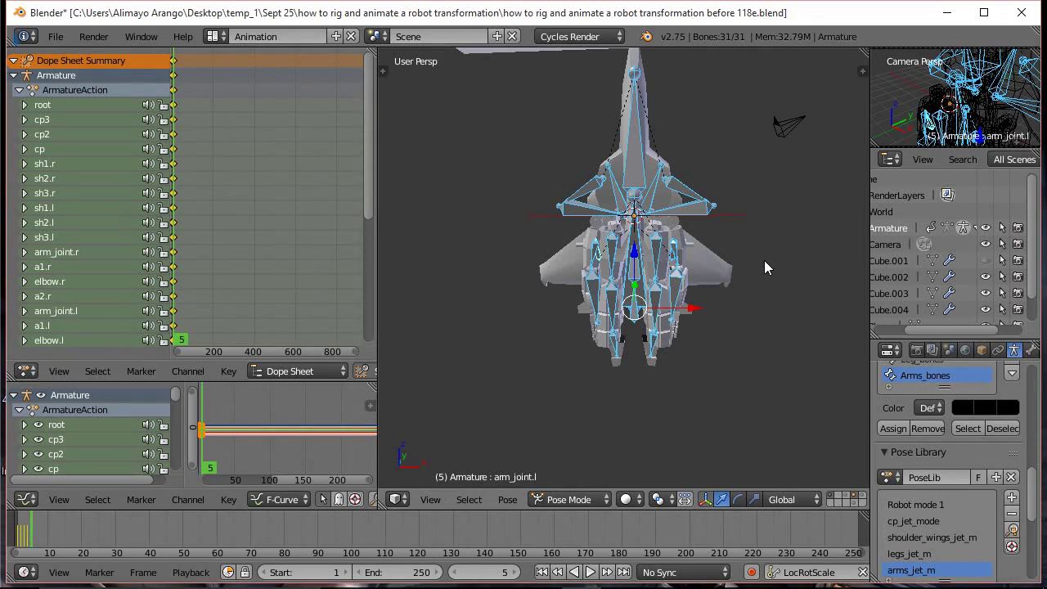
pyautogui.press('i')
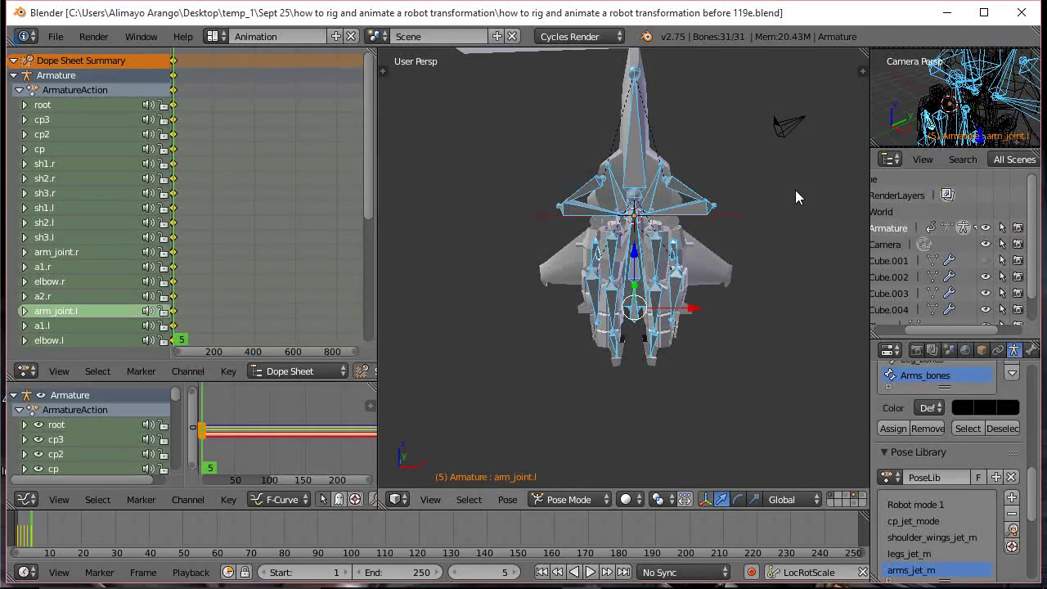
# Fit all the armature's keyframes in the Dope Sheet and set their interpolation to Linear
pyautogui.moveTo(789, 176); pyautogui.dragTo(786, 204, button='middle')
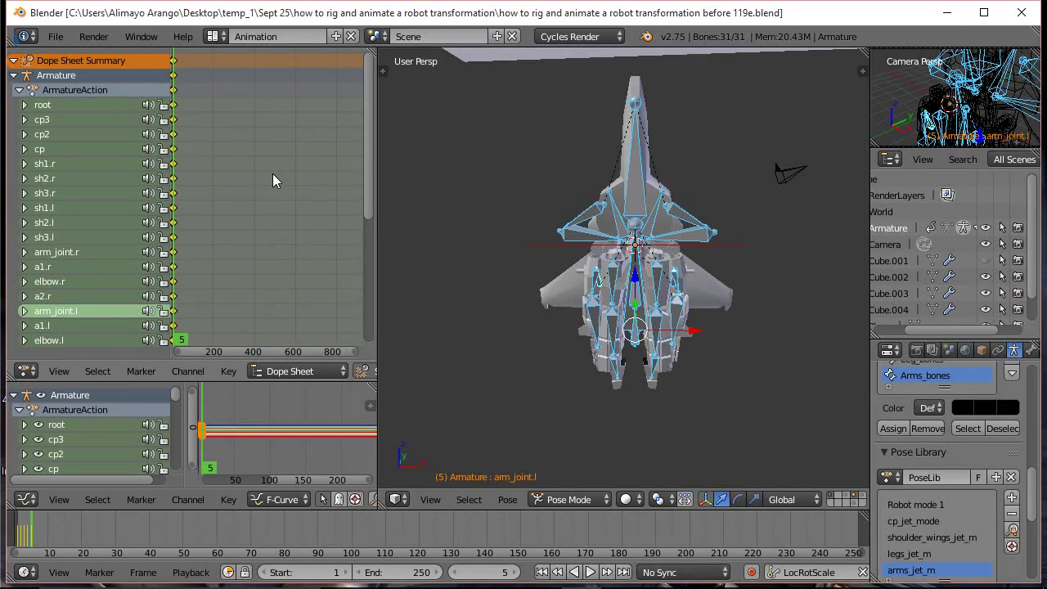
pyautogui.press('Home')
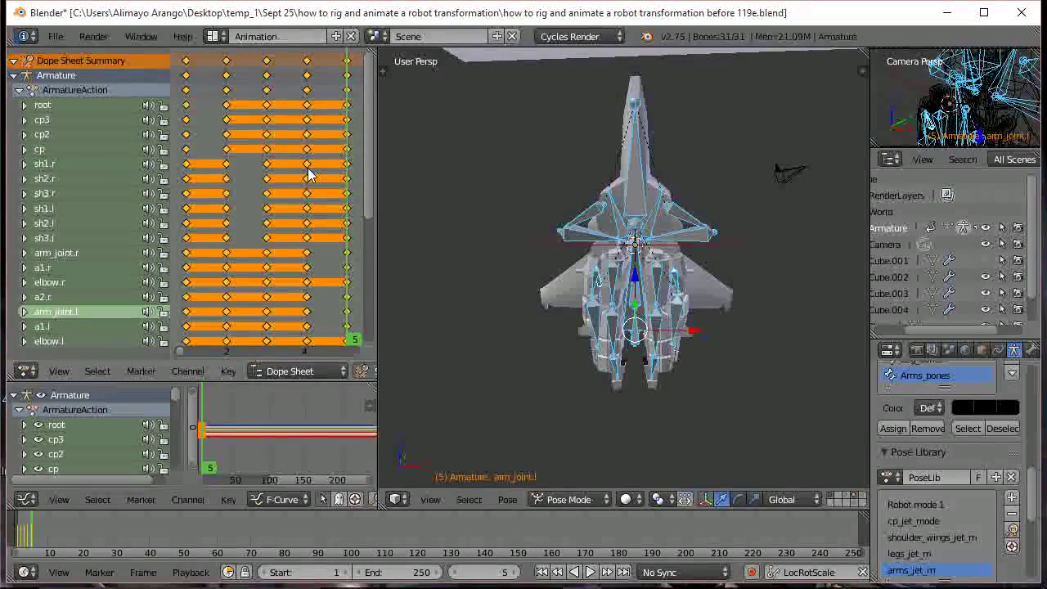
pyautogui.press('t')
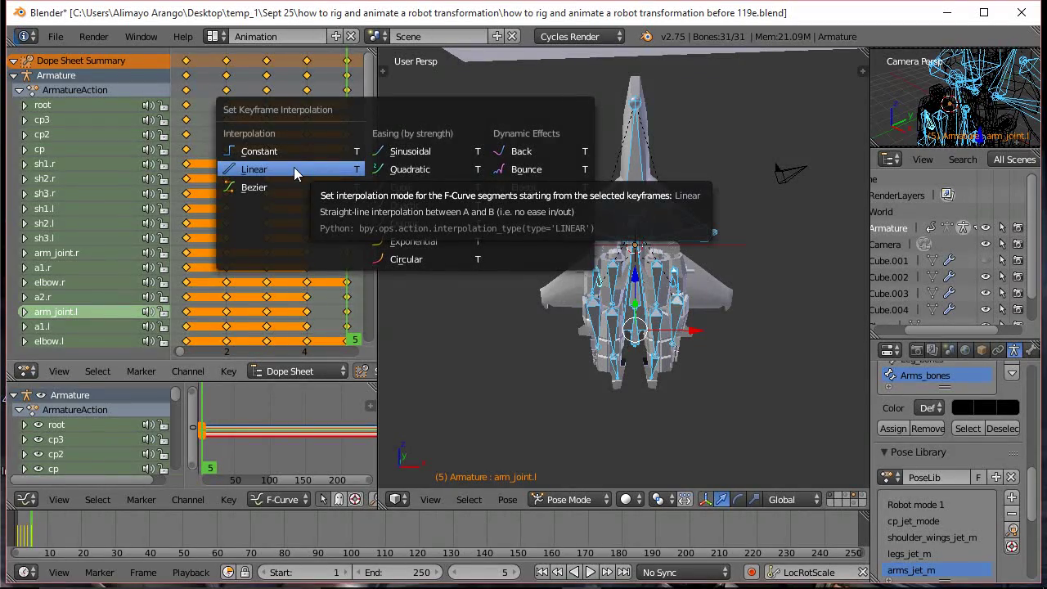
pyautogui.click(300, 167)
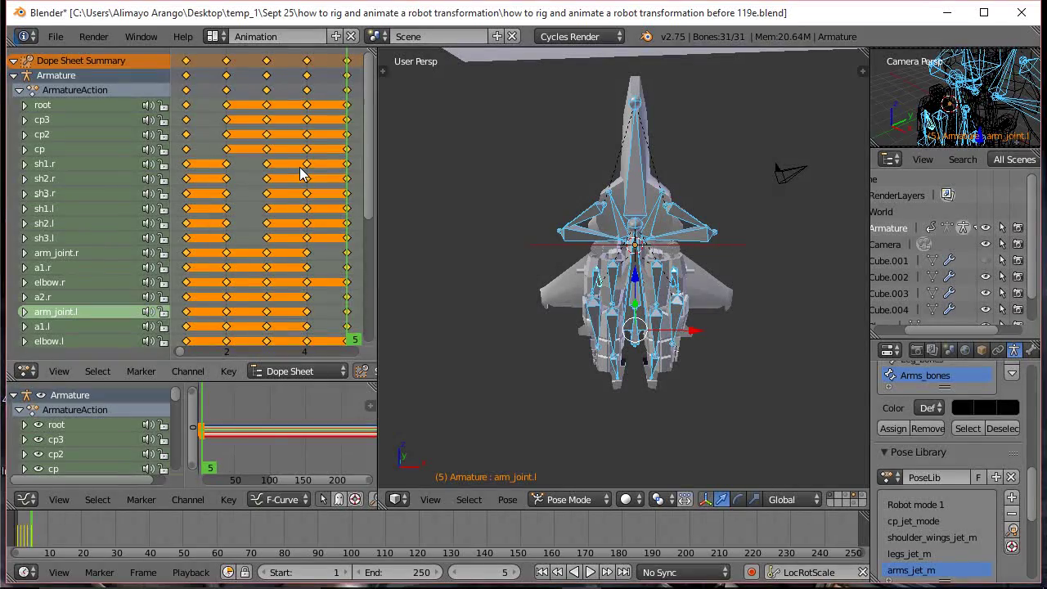
# Save the file as version 120e with frame 1 current, and scale all Dope Sheet keyframes by 10 from that frame
pyautogui.click(543, 573)
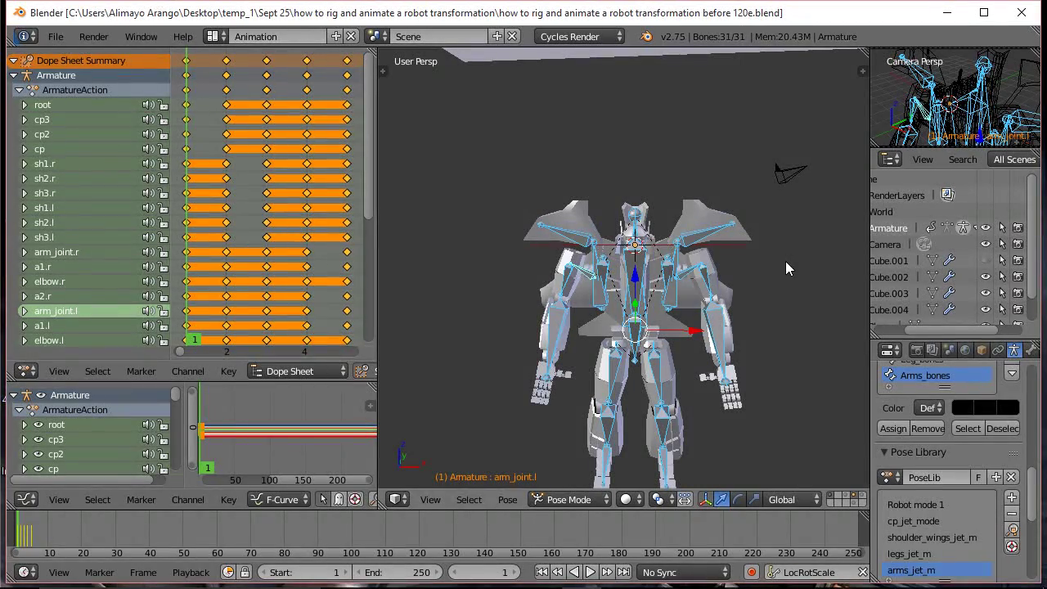
pyautogui.keyDown('shift'); pyautogui.moveTo(800, 326); pyautogui.dragTo(798, 285, button='middle'); pyautogui.keyUp('shift')
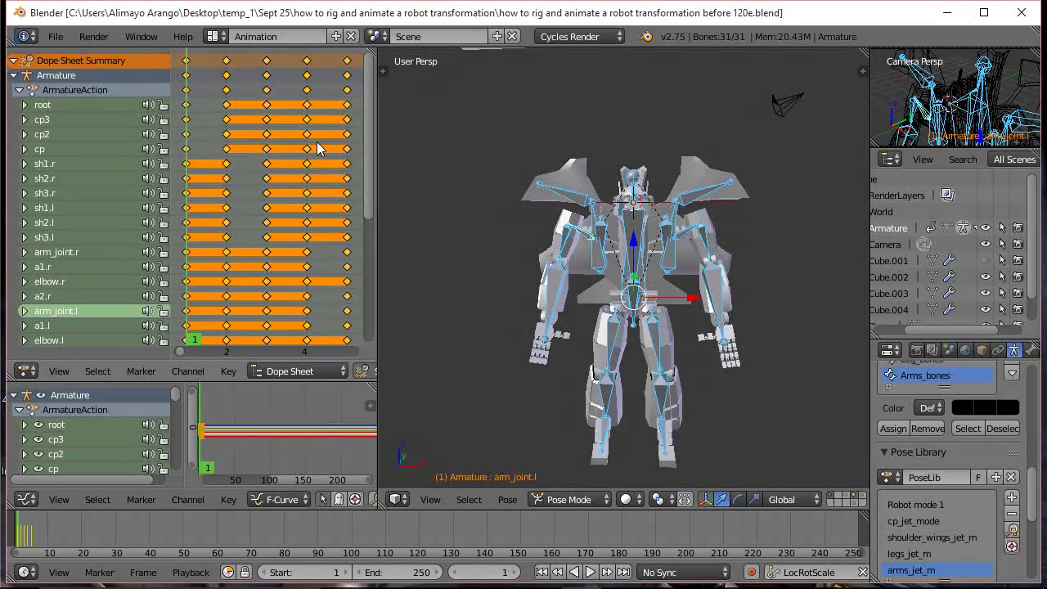
pyautogui.press('s')
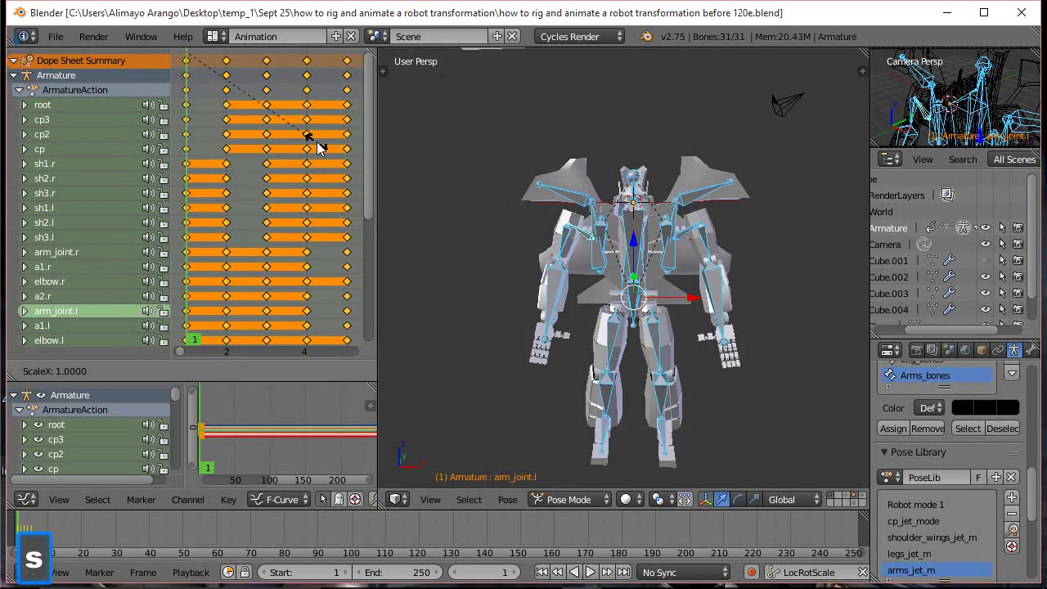
pyautogui.press('1')
pyautogui.press('0')
pyautogui.click(318, 147)
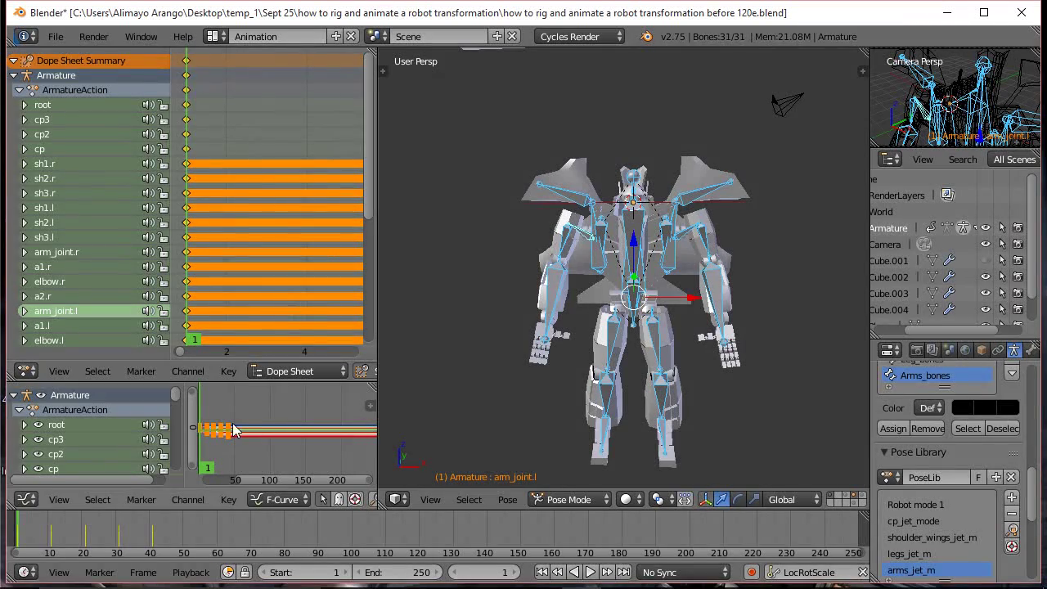
# Move the current frame to the last keyframe at frame 41
pyautogui.click(151, 535)
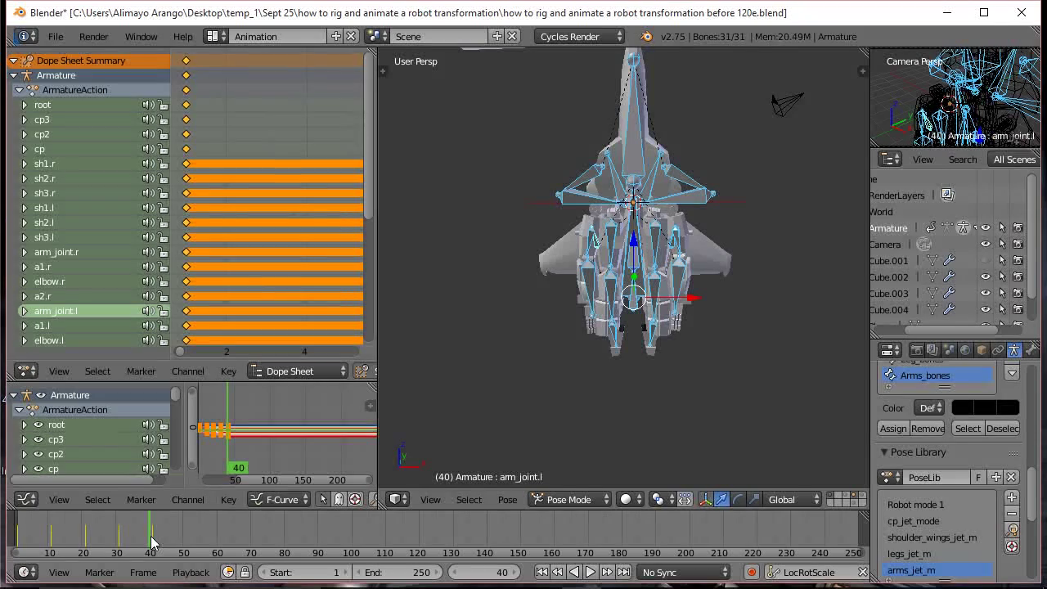
pyautogui.click(153, 535)
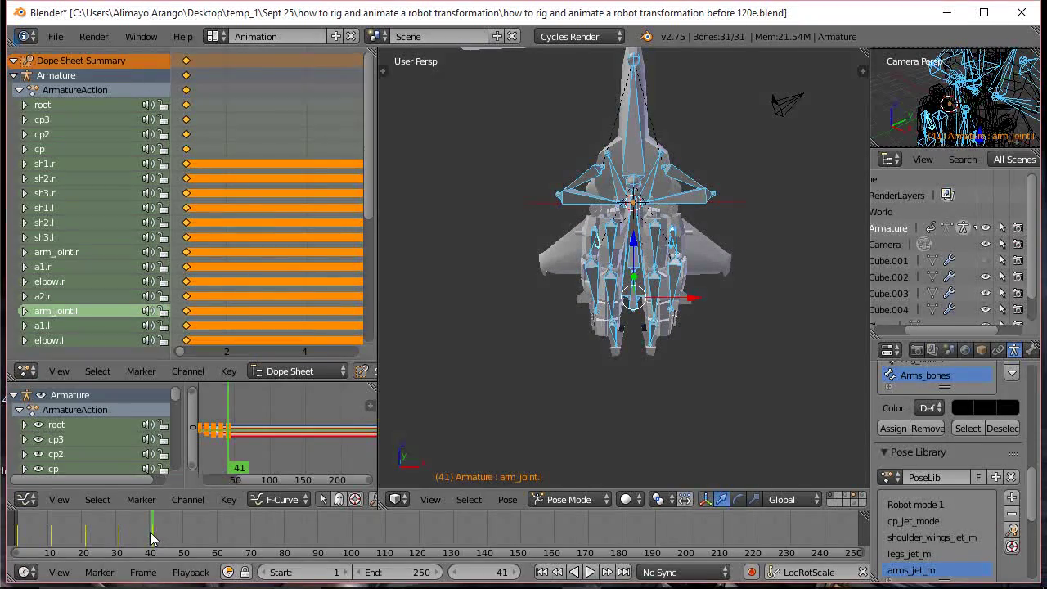
pyautogui.click(455, 572)
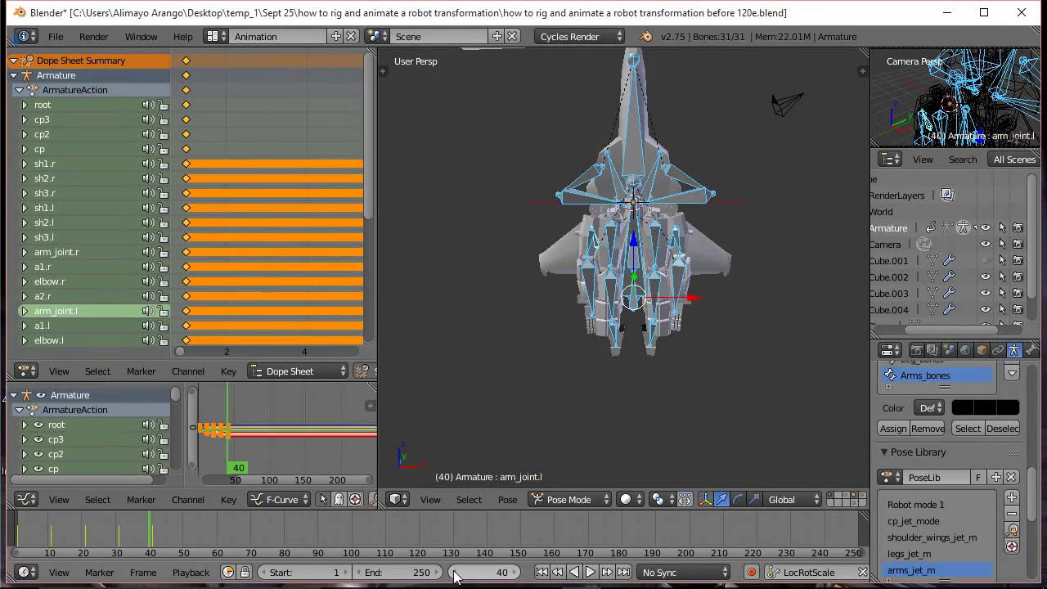
pyautogui.click(510, 574)
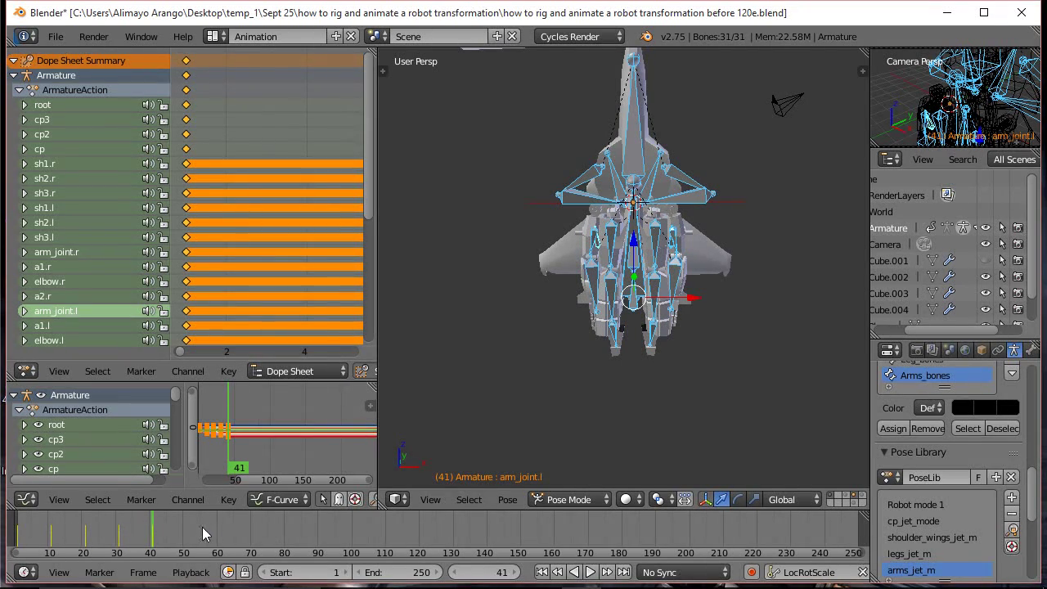
# Set the animation's end frame to the current frame, 41, and save the file as version 121e
pyautogui.press('e')
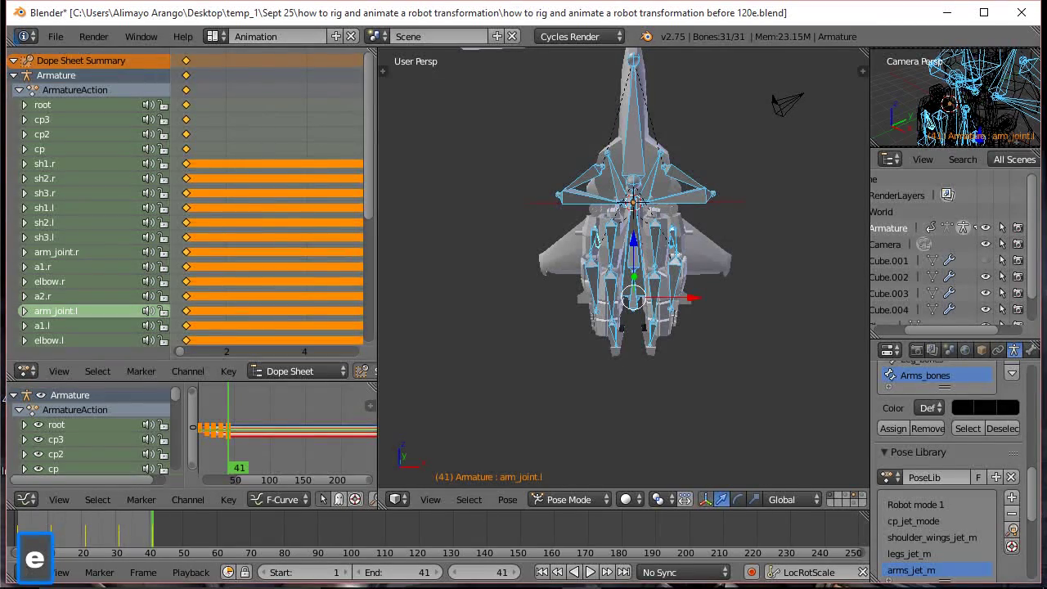
pyautogui.hotkey('ctrl', 'alt', 's')
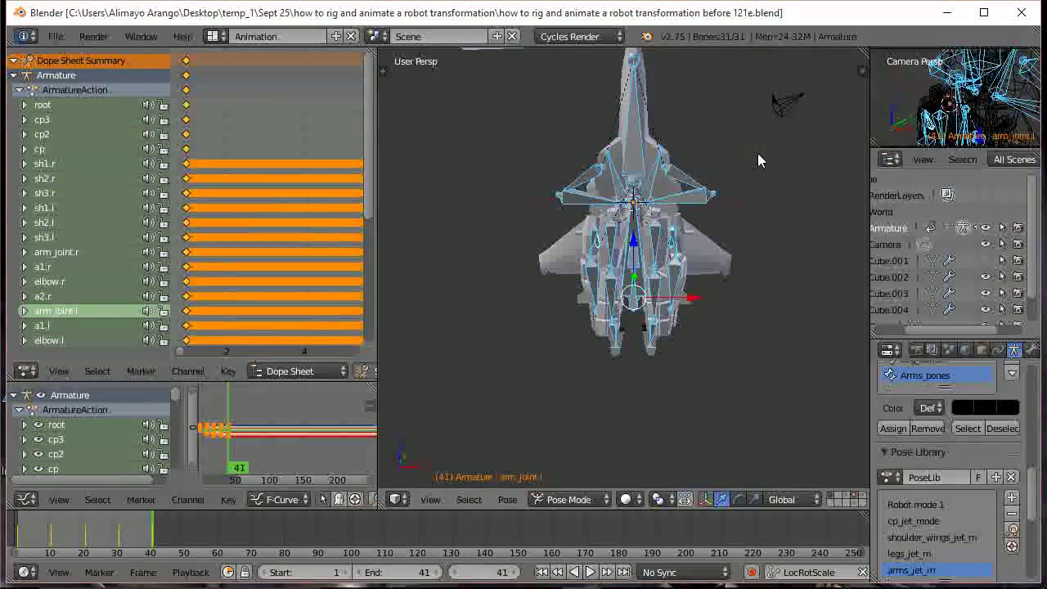
# Play the animation with Only Render display enabled in the 3D view, and inspect the robot-to-jet transformation from all sides
pyautogui.scroll(-1, 774, 183)
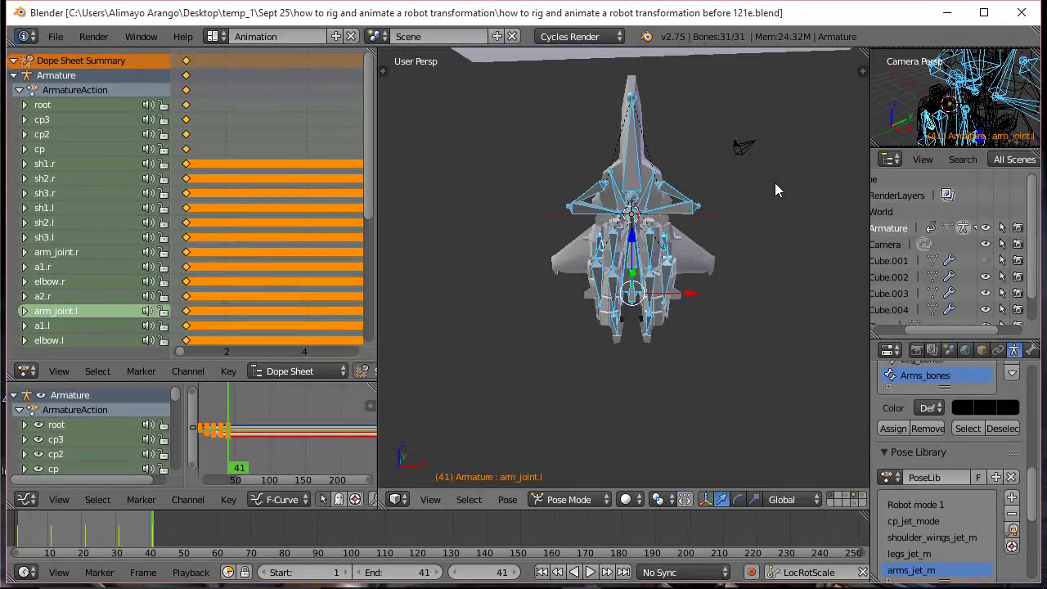
pyautogui.click(590, 572)
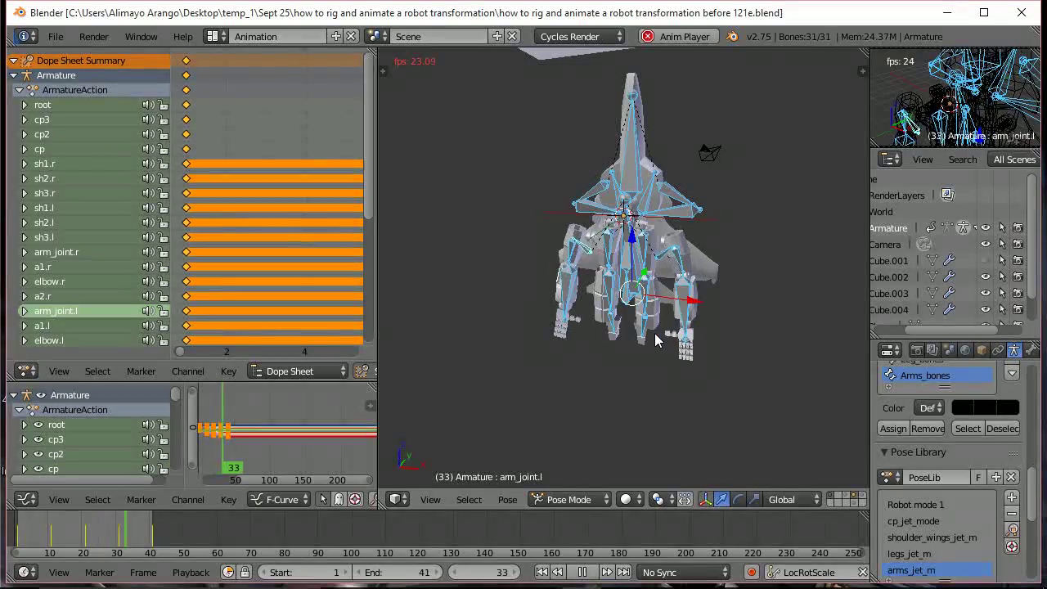
pyautogui.press('n')
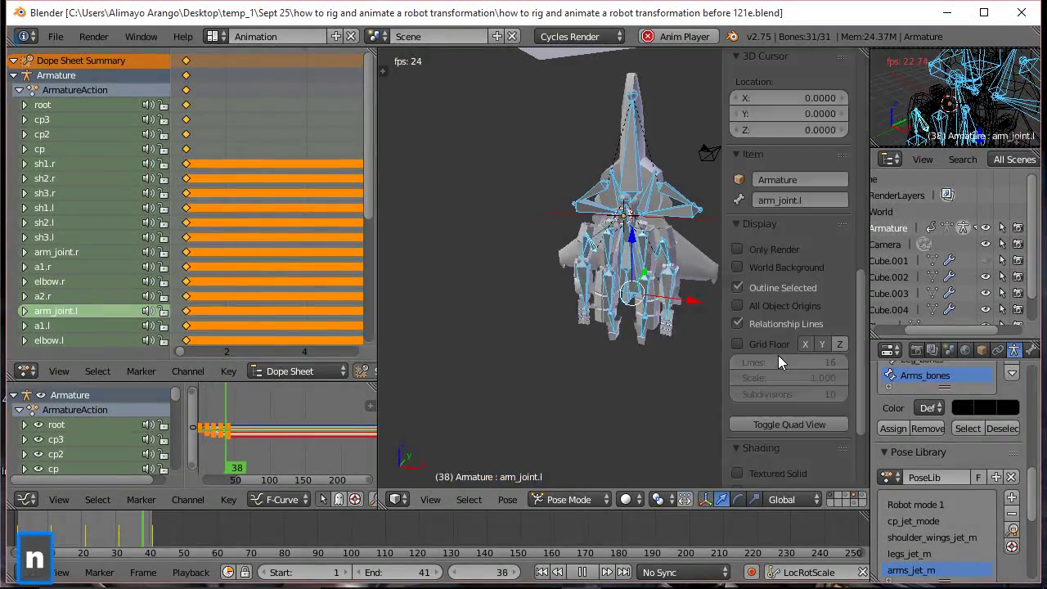
pyautogui.click(739, 246)
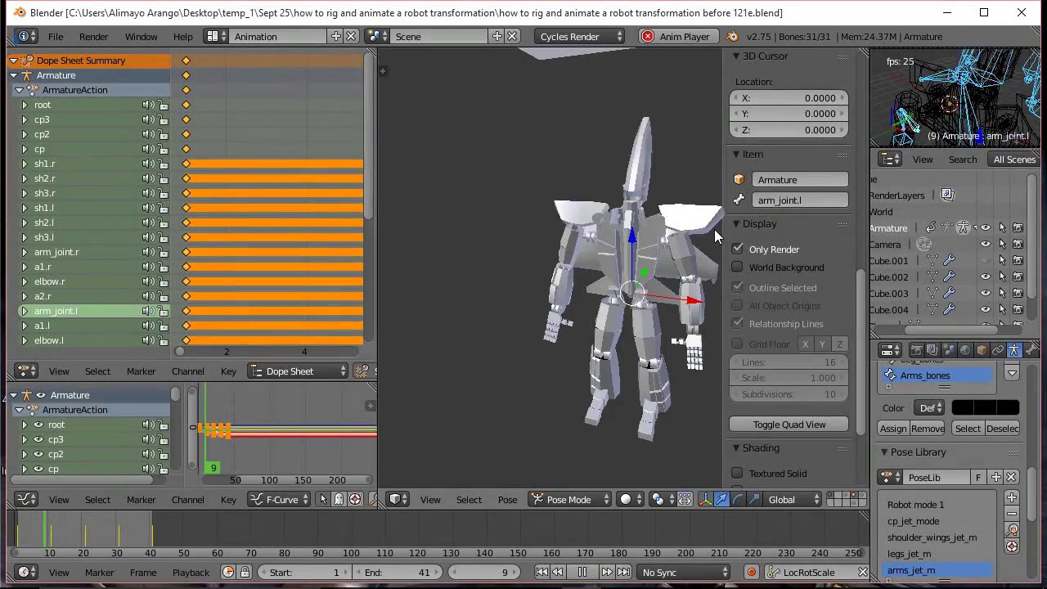
pyautogui.press('n')
pyautogui.moveTo(795, 271); pyautogui.dragTo(531, 280, button='middle')
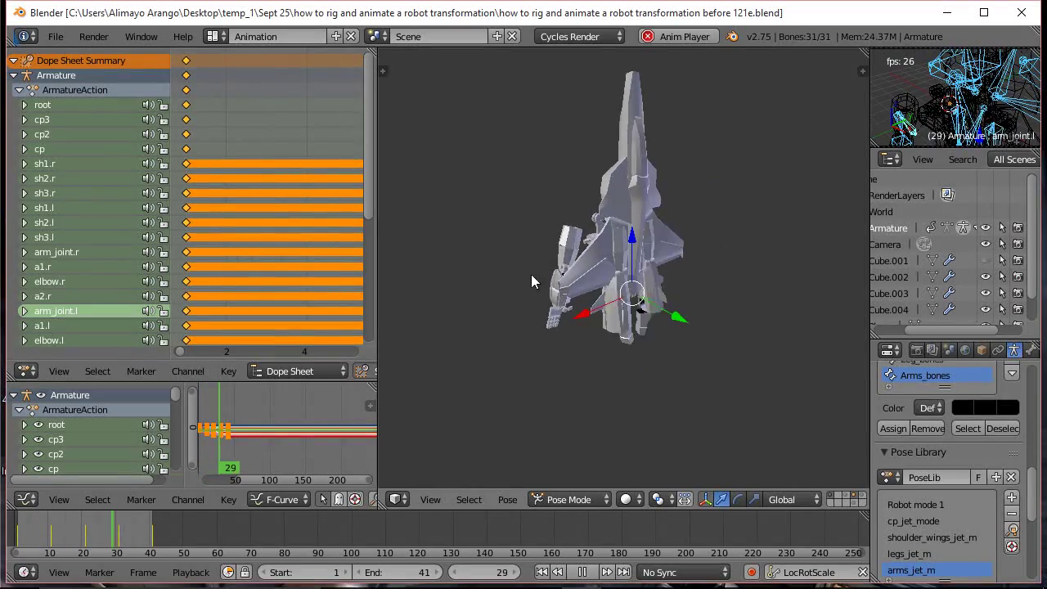
pyautogui.moveTo(797, 283); pyautogui.dragTo(496, 287, button='middle')
pyautogui.moveTo(762, 265); pyautogui.dragTo(575, 270, button='middle')
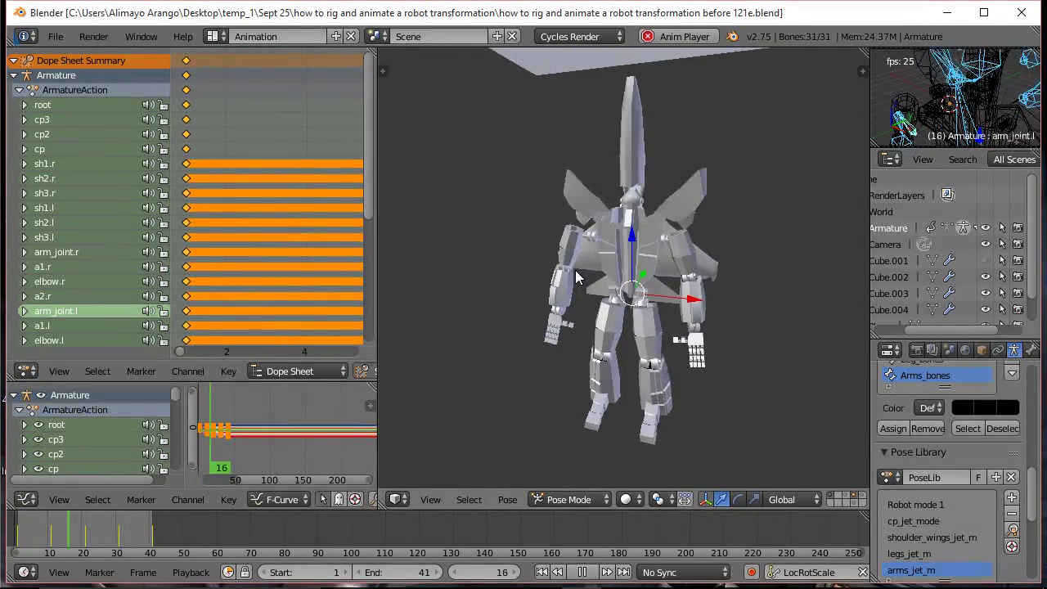